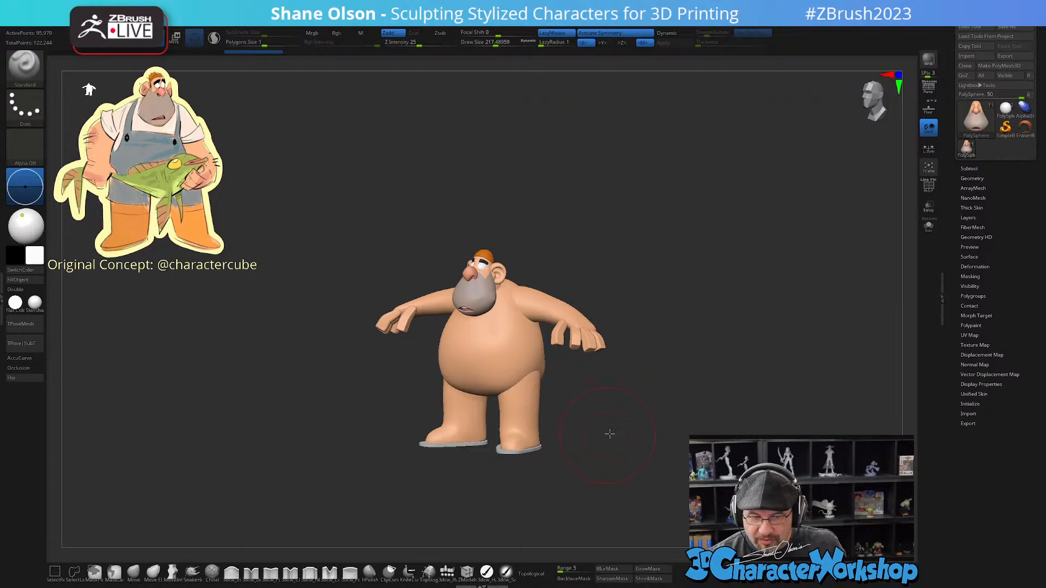
Step: Set the sculpting brush's draw size to 112 while bringing the full character into a closer view
mouse_move(609, 433)
left_mouse_down()
mouse_move(631, 423)
mouse_move(613, 443)
left_mouse_up()
key("s")
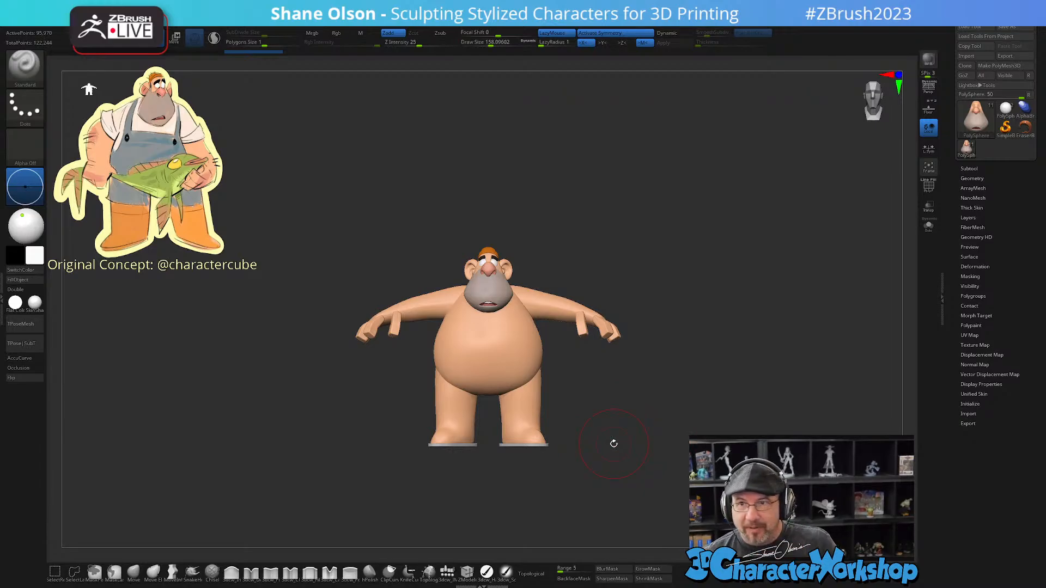
left_click_drag(609, 397, 602, 415, "alt")
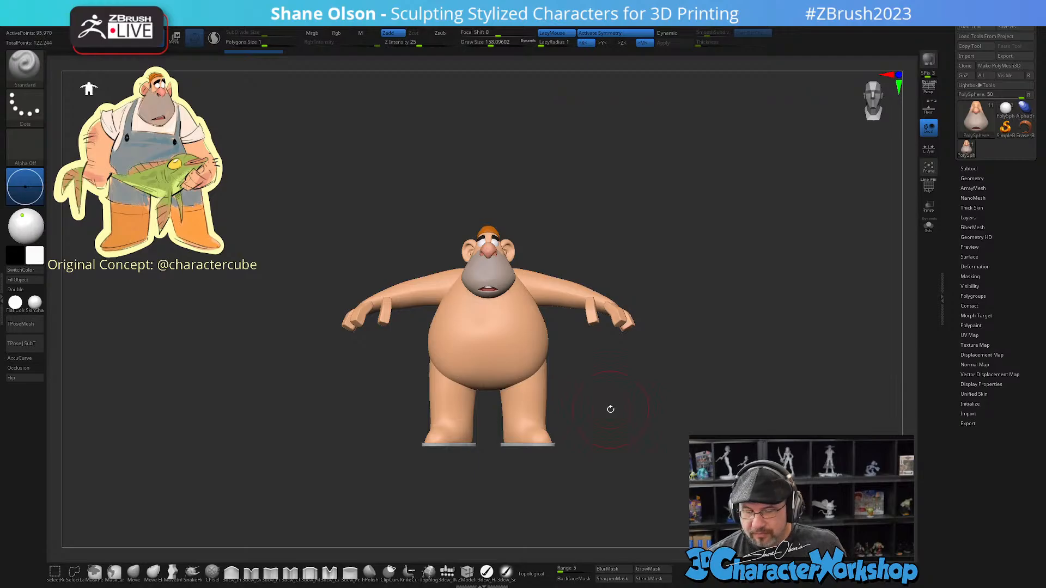
left_click_drag(602, 434, 641, 459, "alt")
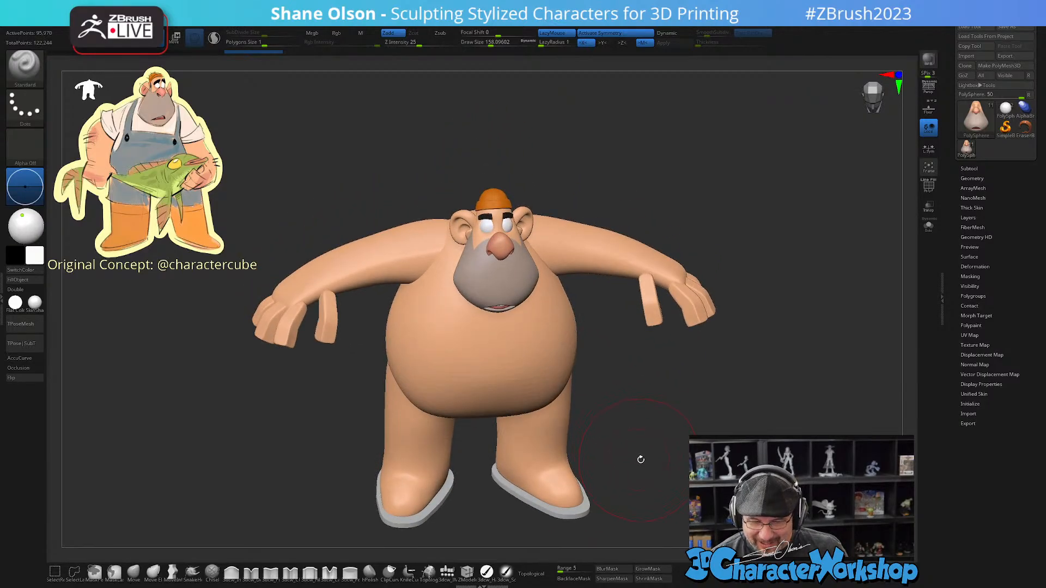
type("s112")
key("Return")
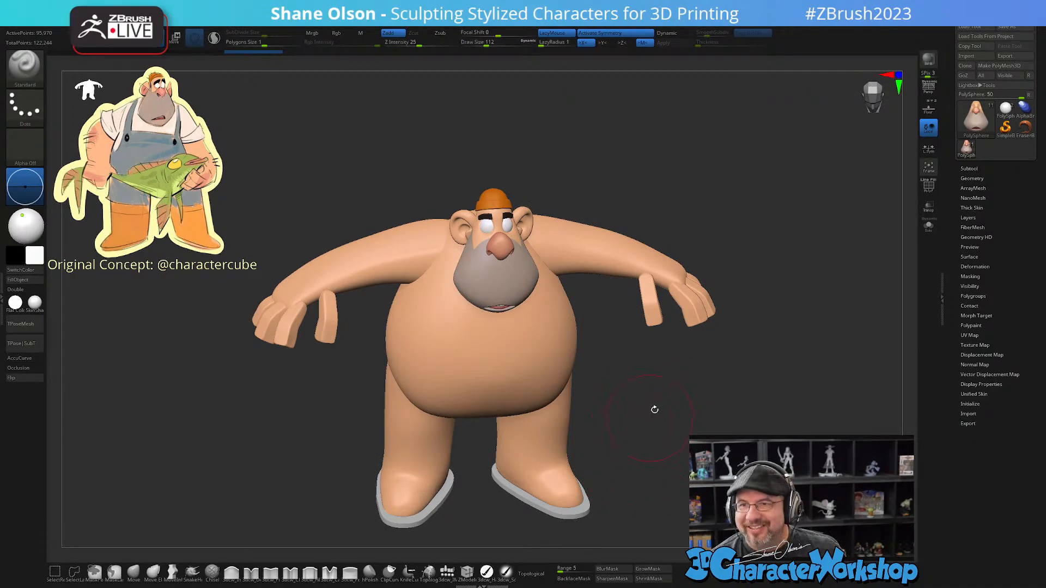
left_click_drag(645, 387, 670, 411, "alt")
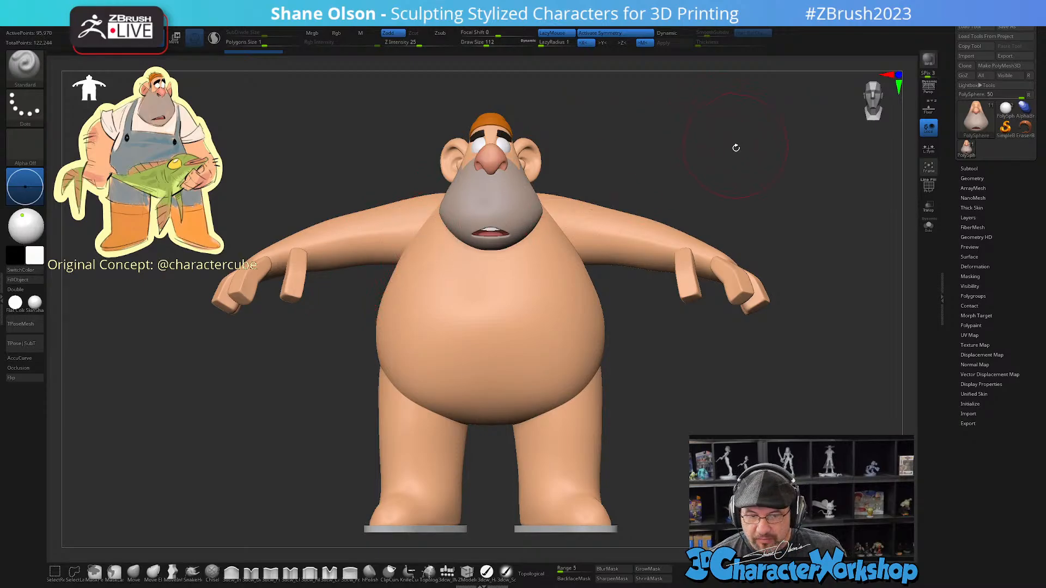
Step: Select the character's body subtool, display its polygroups and wireframe, and duplicate it
left_click_drag(734, 147, 681, 155)
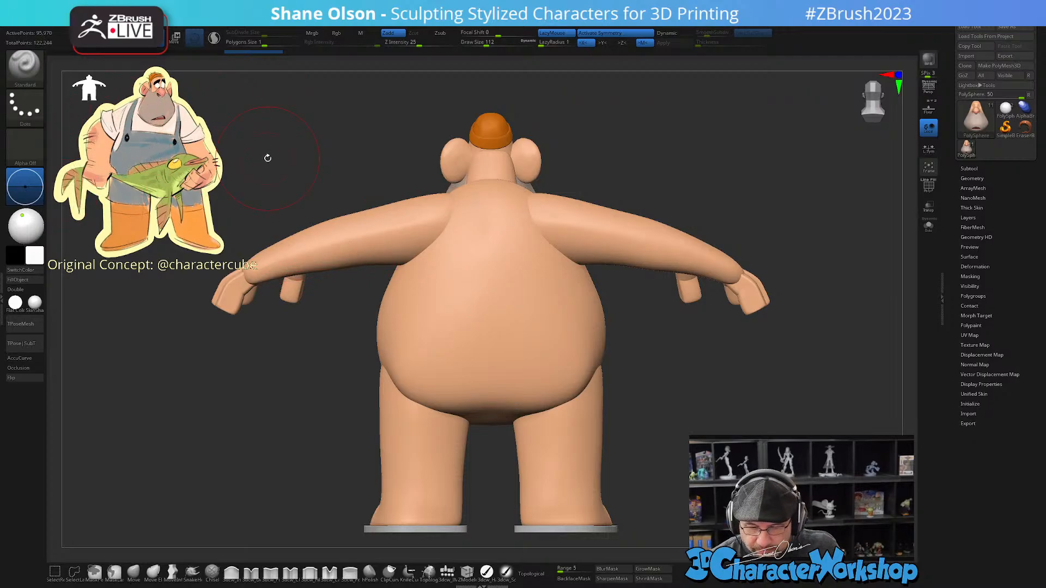
left_click_drag(267, 158, 564, 331)
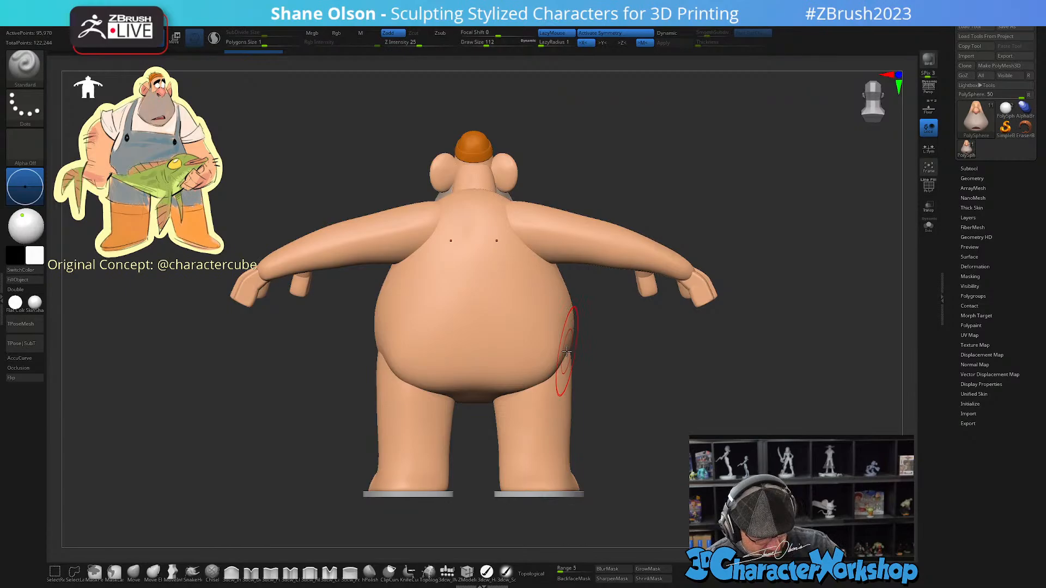
mouse_move(567, 351)
left_mouse_down()
mouse_move(542, 395)
mouse_move(541, 310)
mouse_move(539, 338)
left_mouse_up()
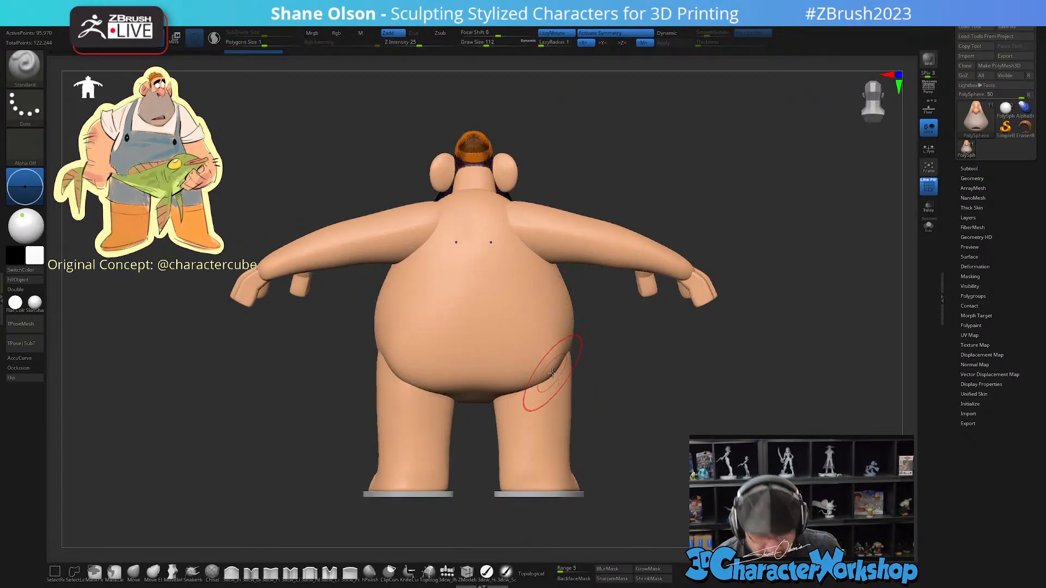
left_click(533, 319, "alt")
left_click_drag(607, 406, 635, 413)
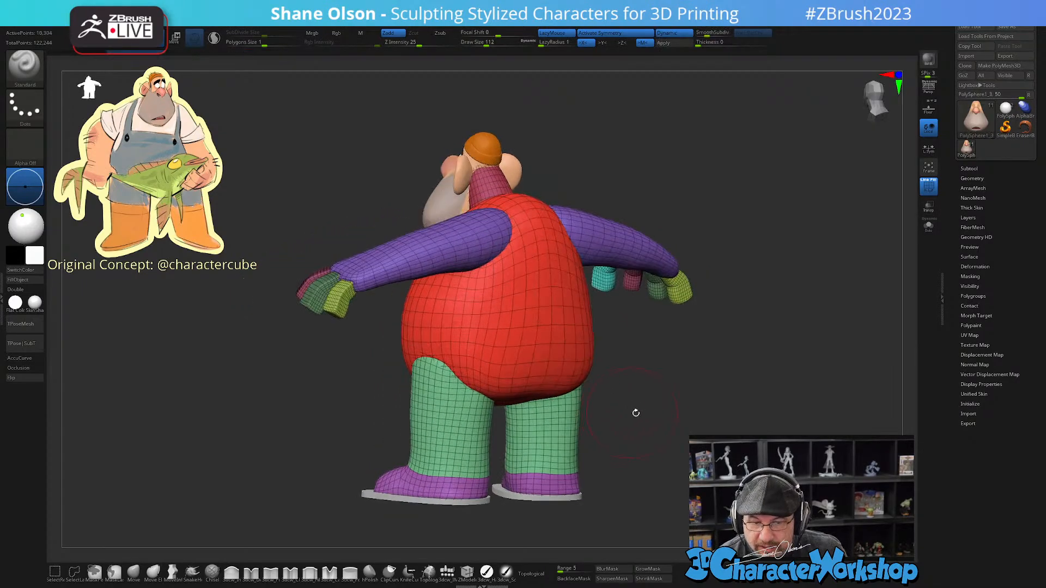
left_click(971, 170)
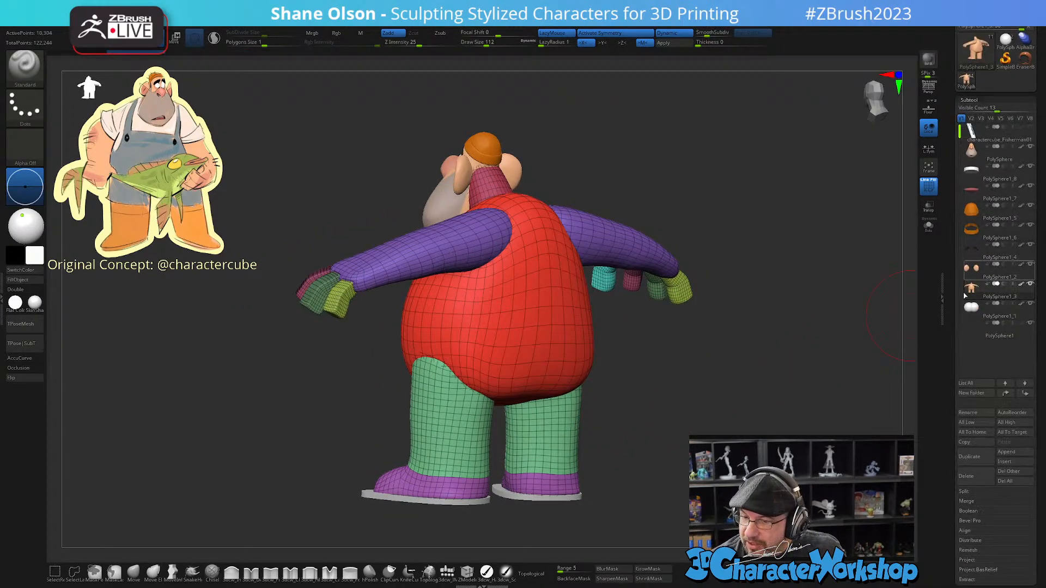
left_click(969, 457)
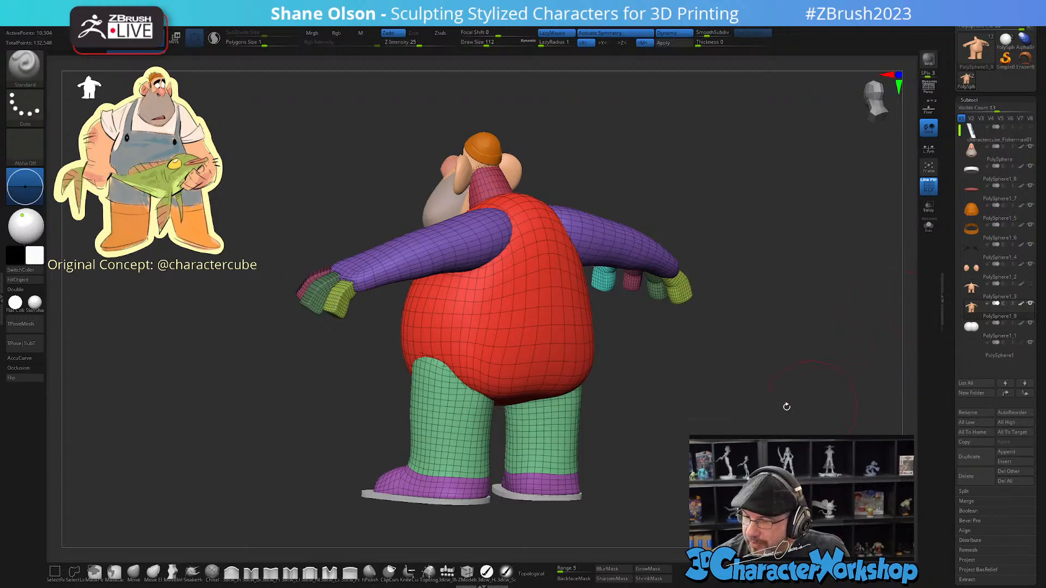
left_click_drag(718, 384, 717, 415, "shift")
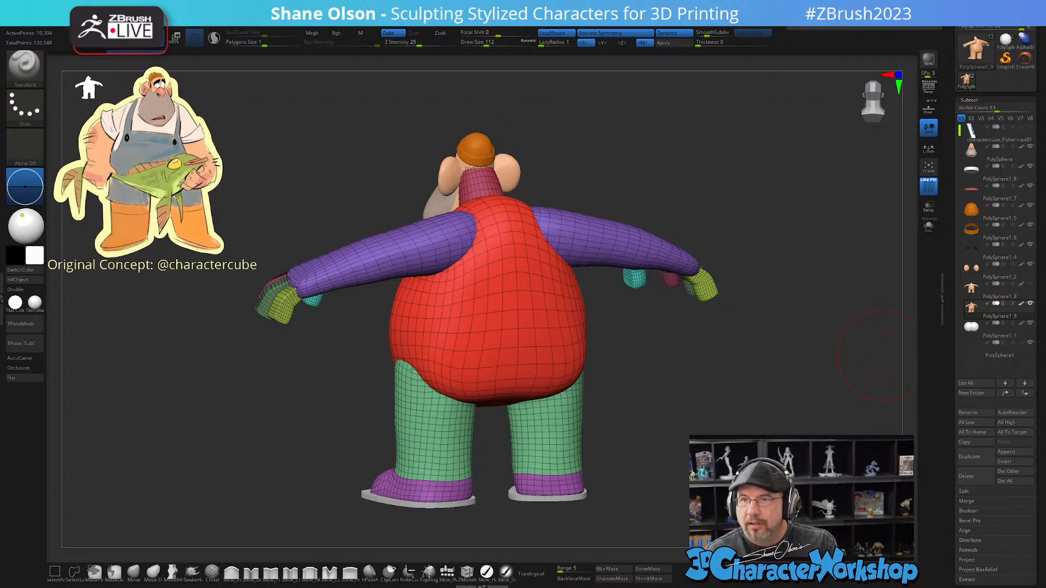
Step: Turn off dynamic subdivision on the duplicated body
left_click_drag(636, 375, 666, 415)
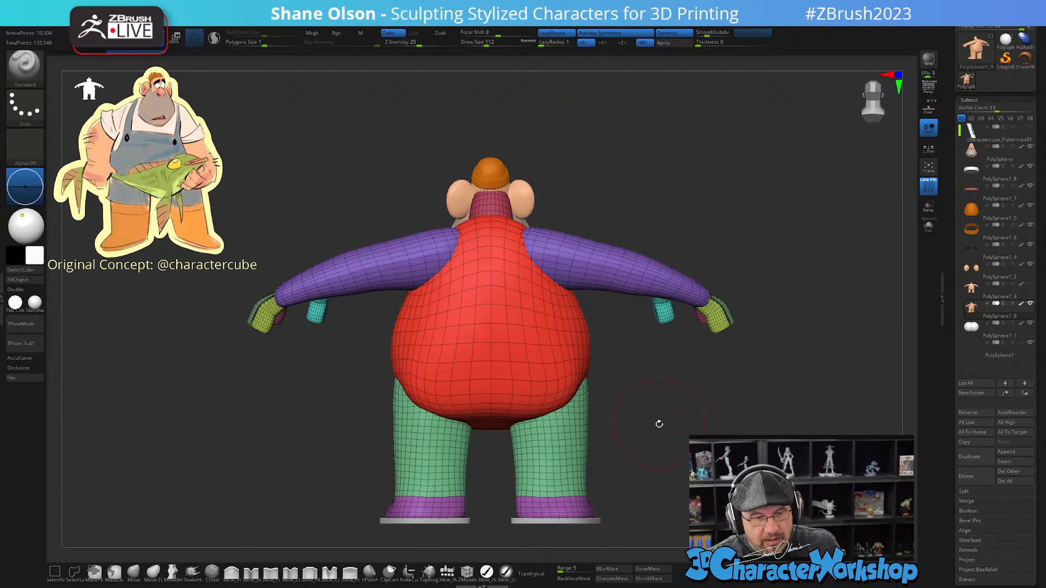
left_click_drag(378, 212, 485, 210)
left_click_drag(677, 386, 629, 342, "alt")
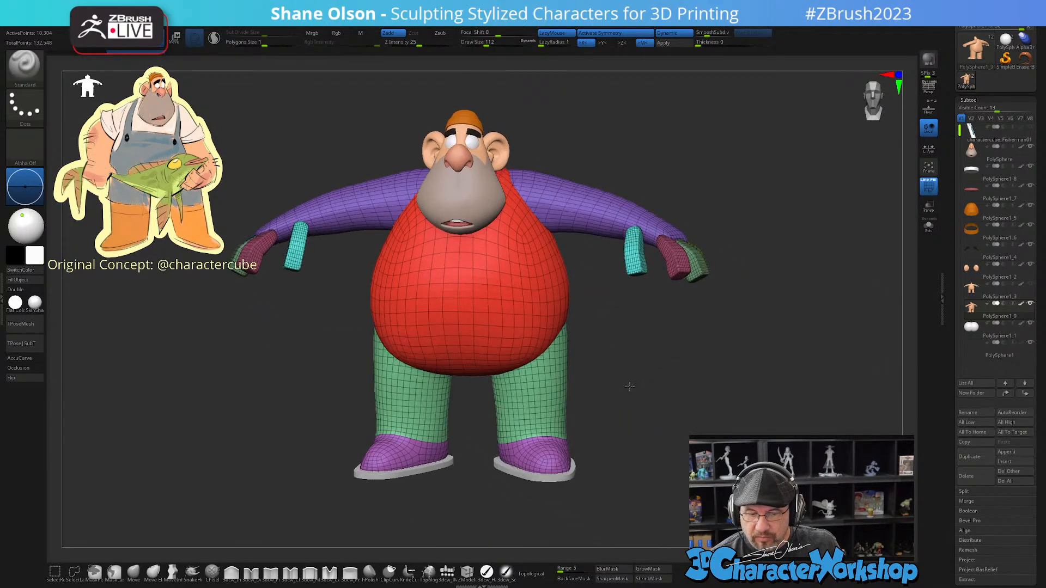
left_click_drag(629, 387, 628, 406)
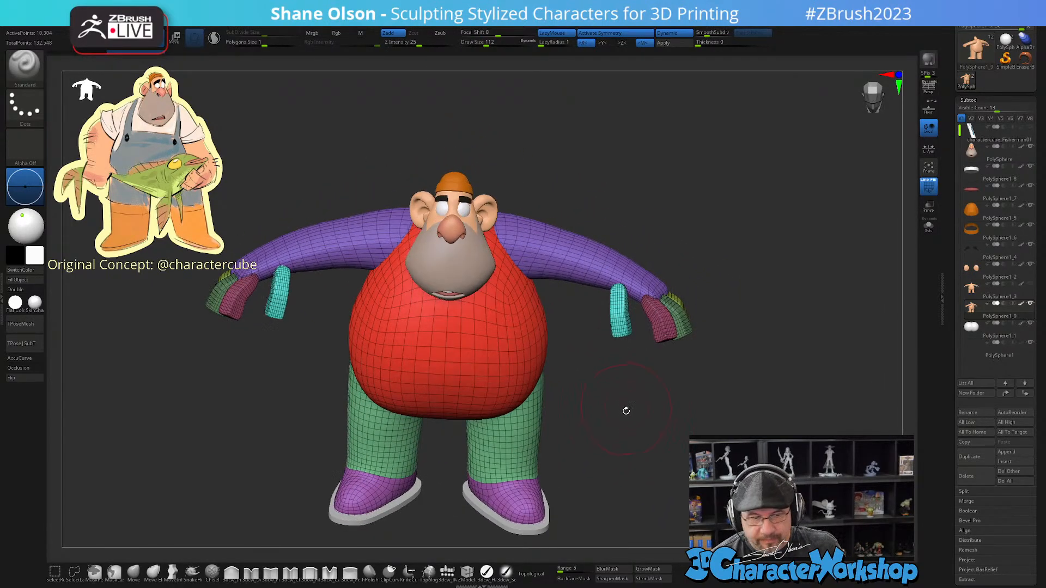
left_click_drag(625, 401, 593, 351)
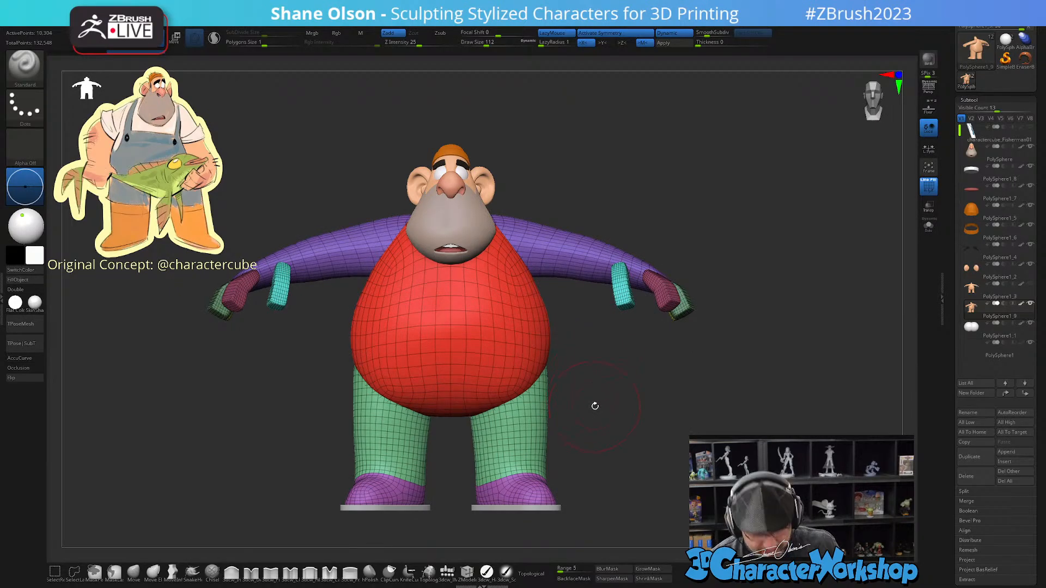
key("shift+d")
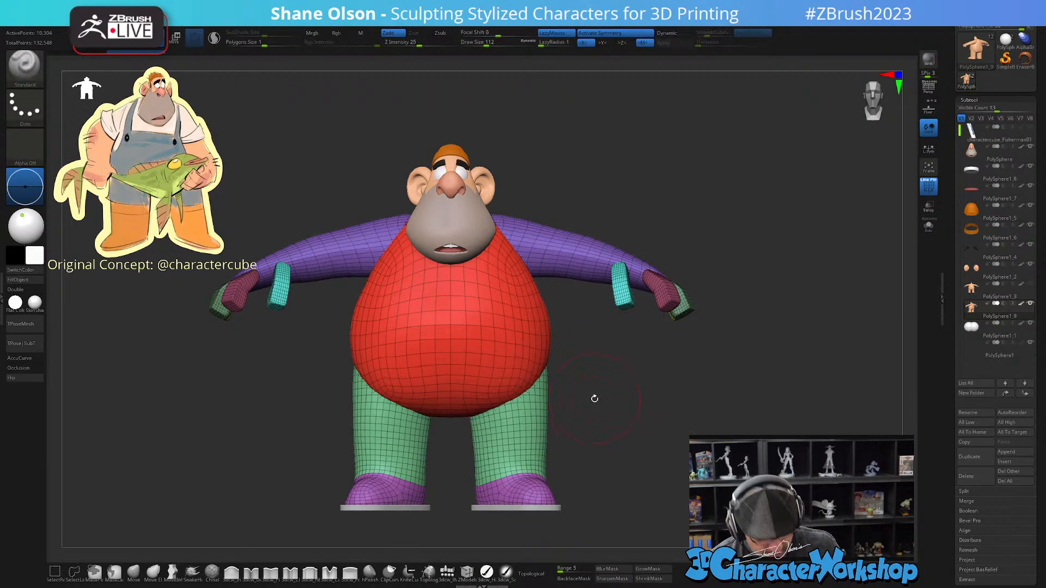
key("space")
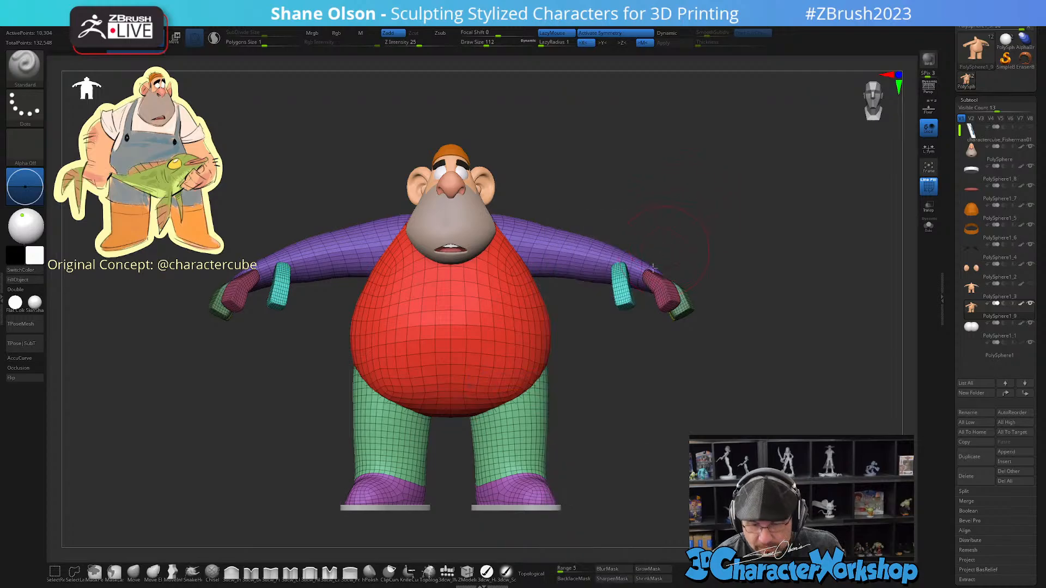
Step: Centre the transform gizmo on the duplicate body's unmasked mesh and reset its orientation, leaving symmetry on
key("w")
left_click(483, 173)
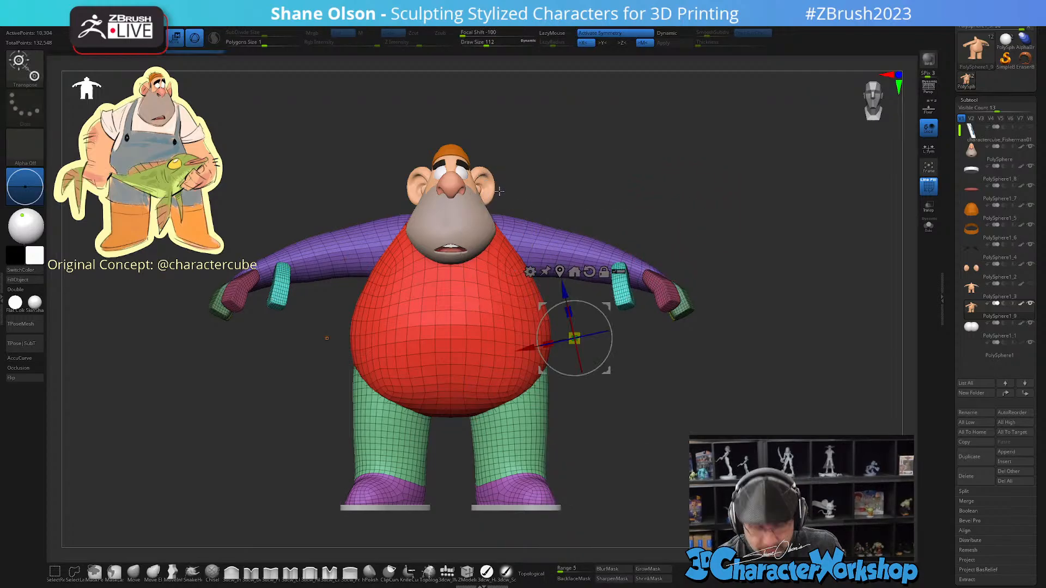
key("x")
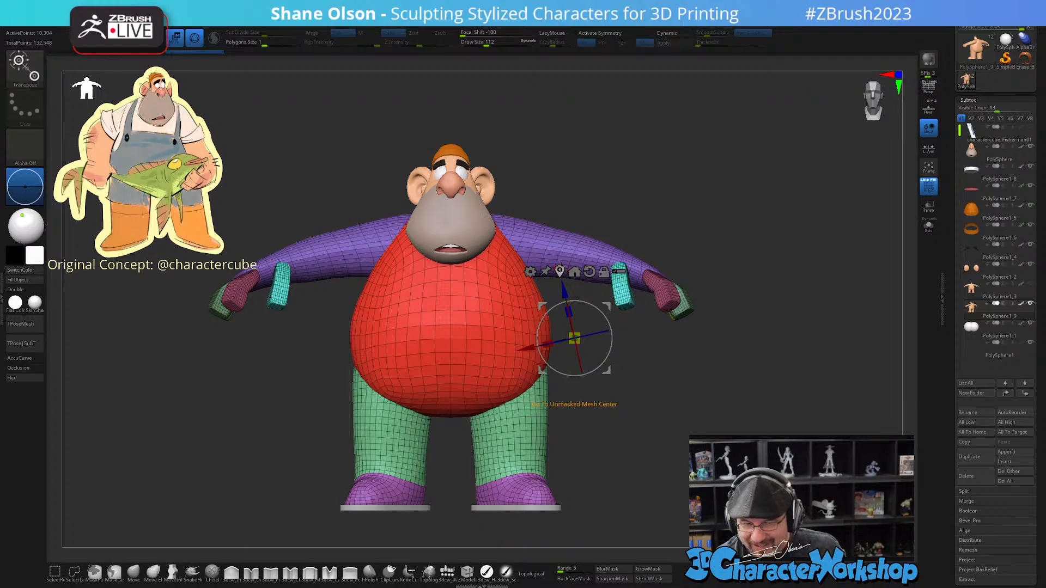
left_click(559, 271)
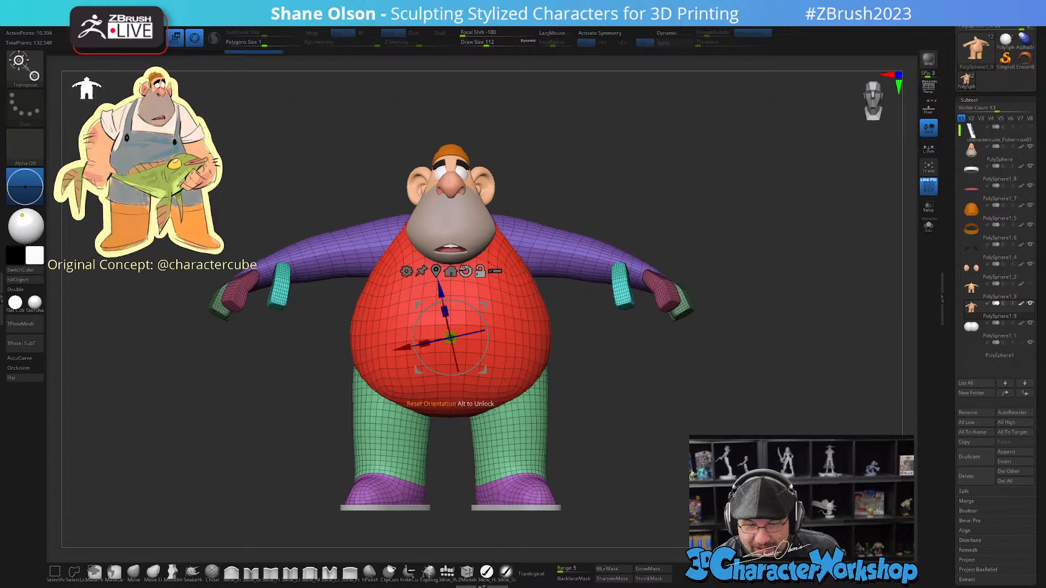
left_click(465, 271)
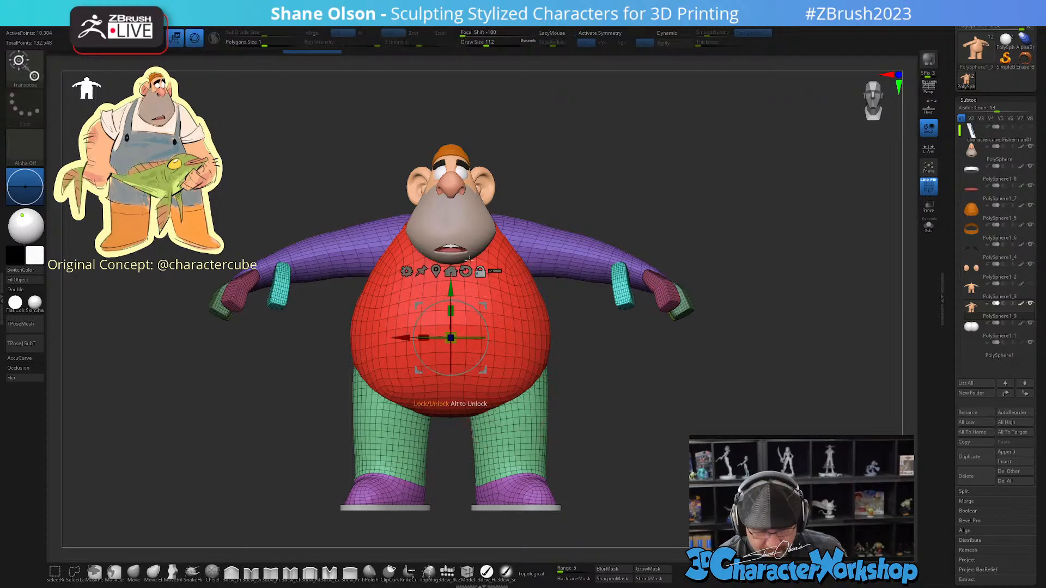
key("x")
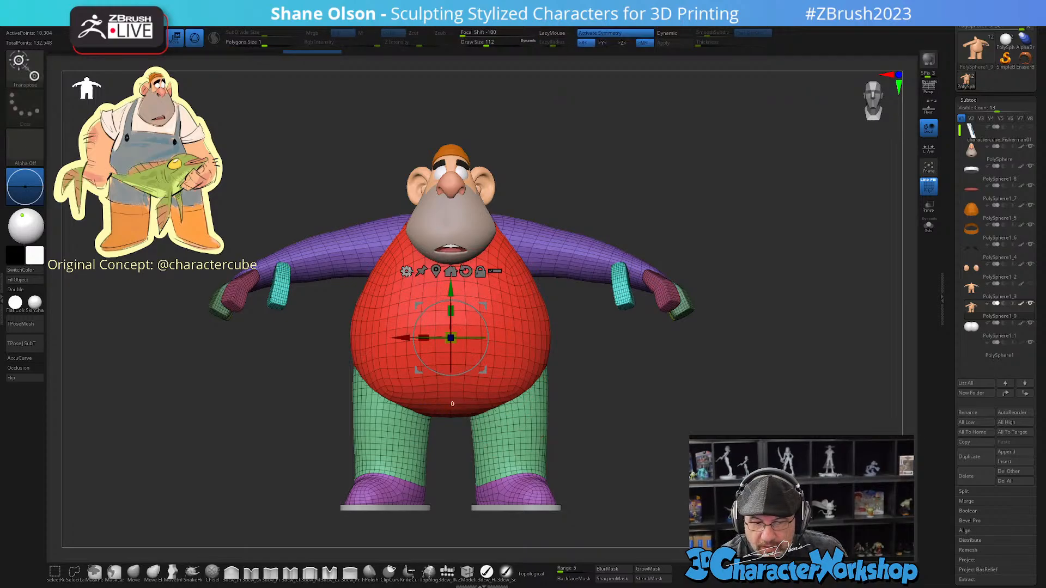
Step: Apply Remesh By Union to the duplicated body, then return to draw mode
left_click(406, 270)
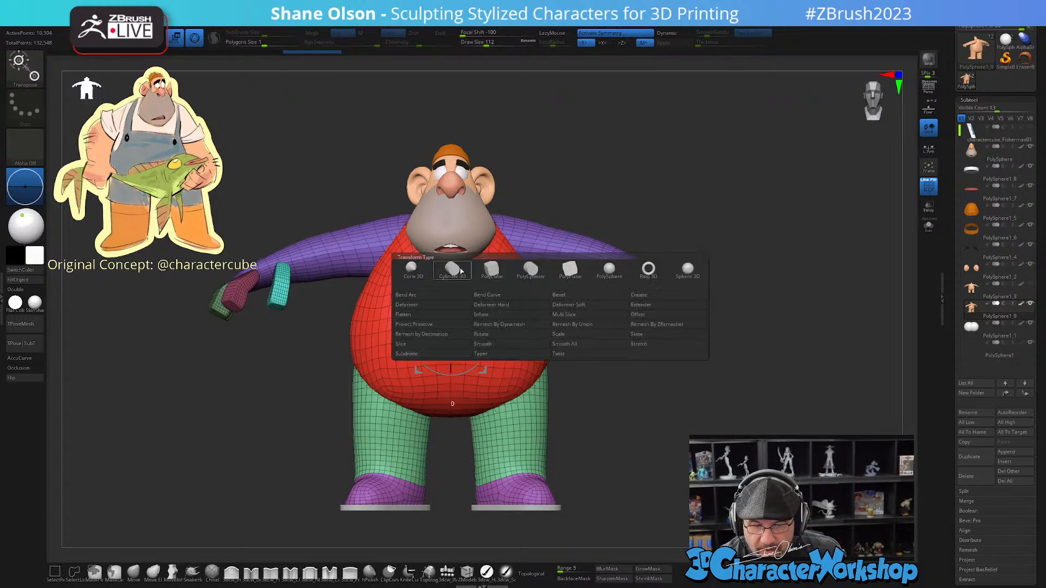
left_click(583, 324)
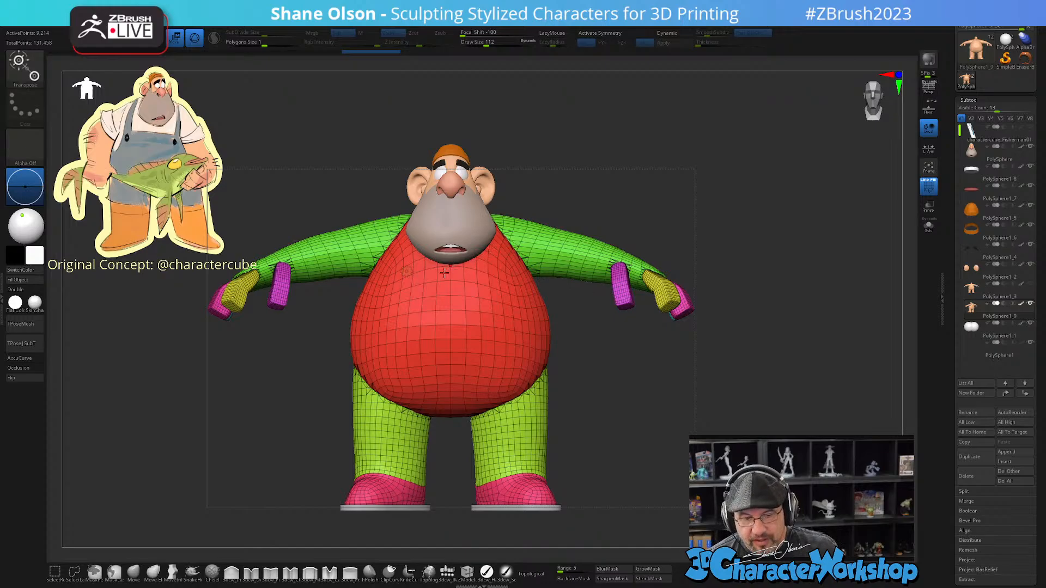
left_click(407, 271)
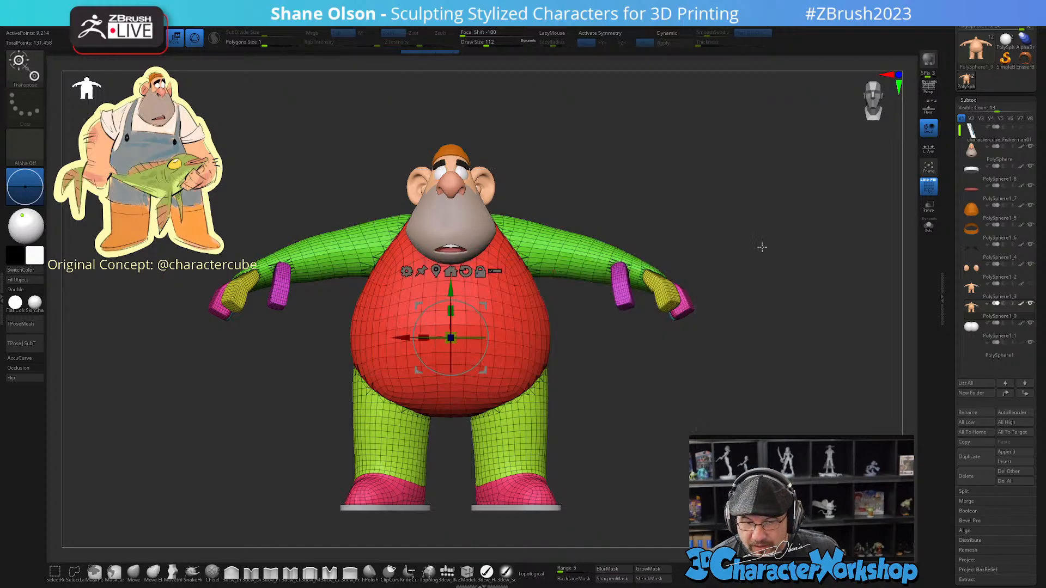
mouse_move(709, 213)
left_mouse_down()
mouse_move(693, 227)
mouse_move(728, 217)
mouse_move(690, 221)
mouse_move(680, 237)
left_mouse_up()
key("q")
left_click_drag(654, 402, 663, 402, "shift")
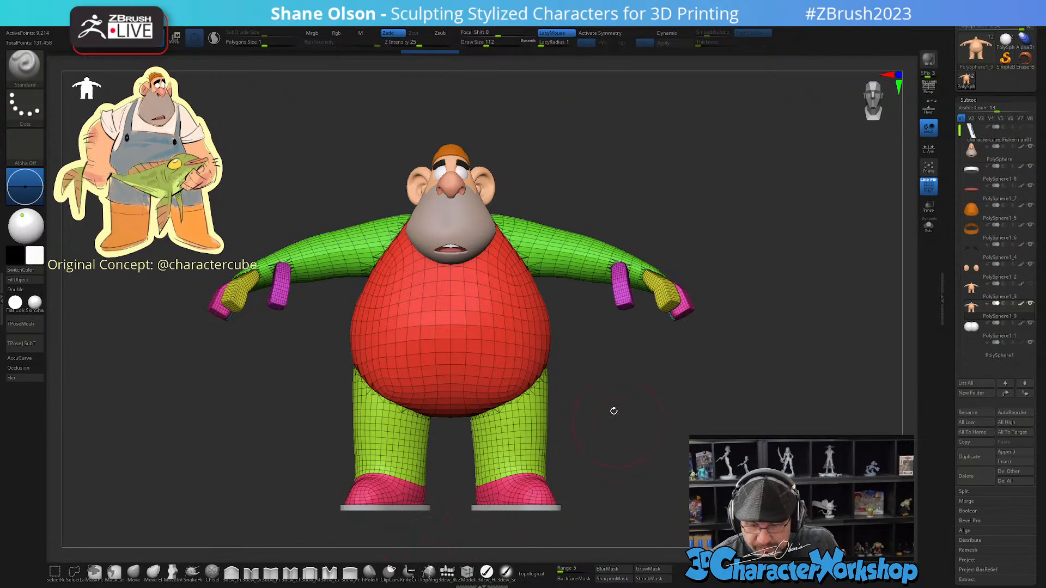
mouse_move(585, 174)
left_mouse_down("ctrl+shift")
mouse_move(590, 372)
mouse_move(560, 315)
left_mouse_up("ctrl+shift")
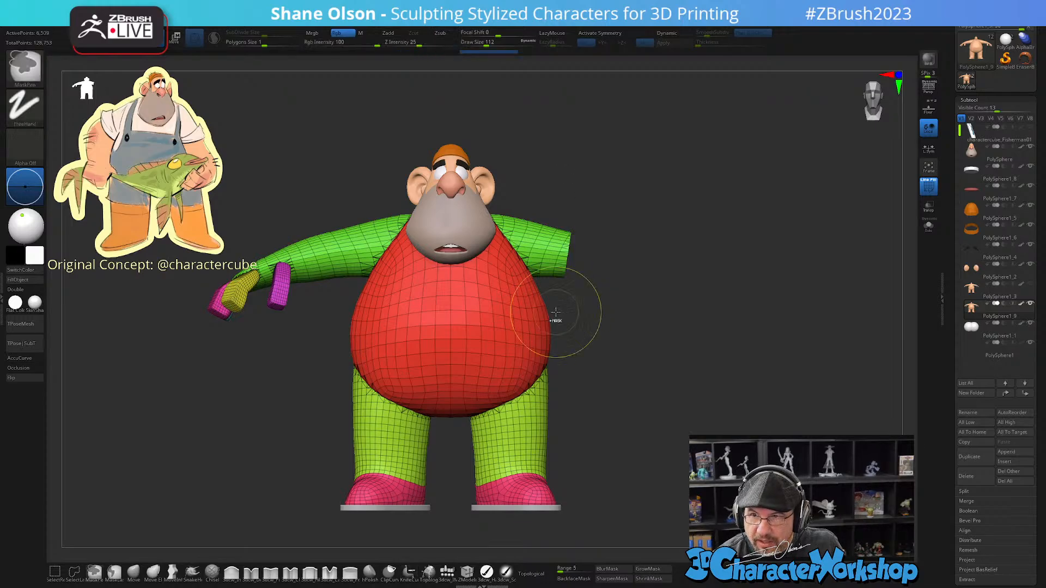
mouse_move(621, 399)
left_mouse_down()
mouse_move(581, 413)
mouse_move(612, 402)
left_mouse_up()
key("ctrl+z")
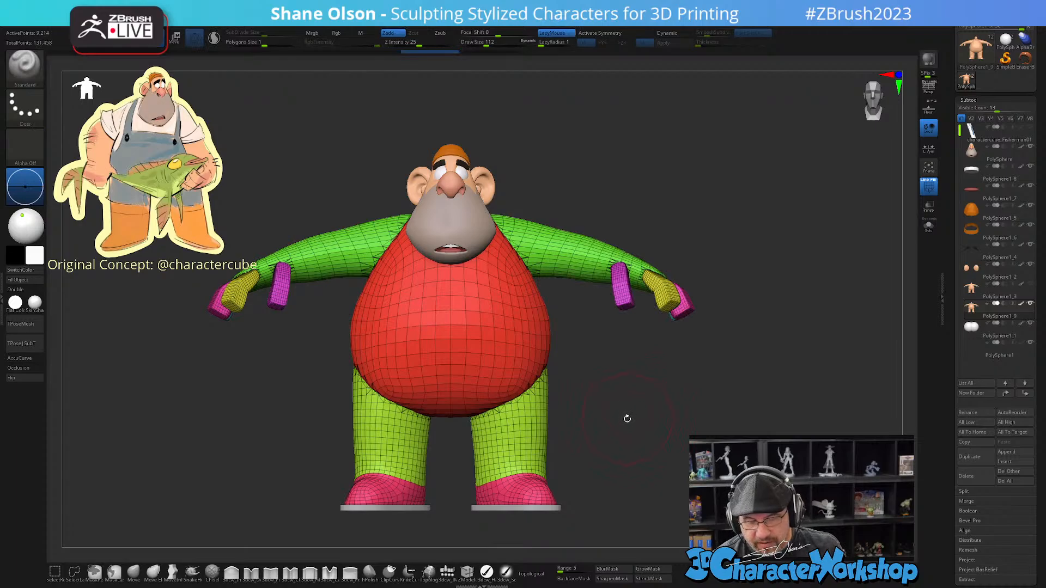
Step: Activate symmetry and cut off both arms of the duplicated body across the upper arm with KnifeCurve
key("x")
mouse_move(597, 164)
left_mouse_down("ctrl+shift")
mouse_move(573, 318)
mouse_move(553, 316)
left_mouse_up("ctrl+shift")
mouse_move(605, 439)
left_mouse_down()
mouse_move(619, 423)
mouse_move(586, 430)
mouse_move(625, 414)
left_mouse_up()
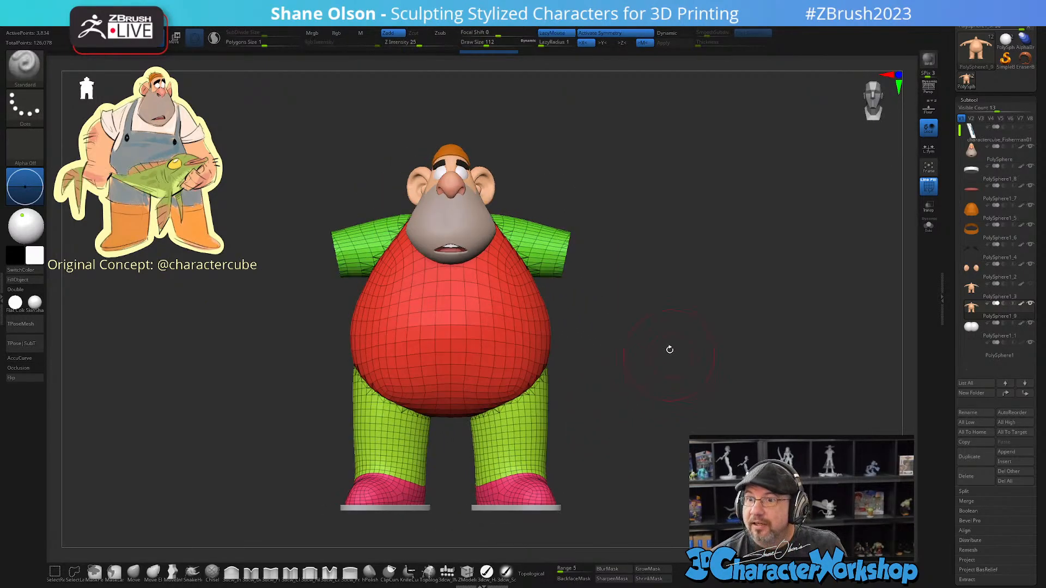
left_click_drag(670, 349, 679, 333, "alt")
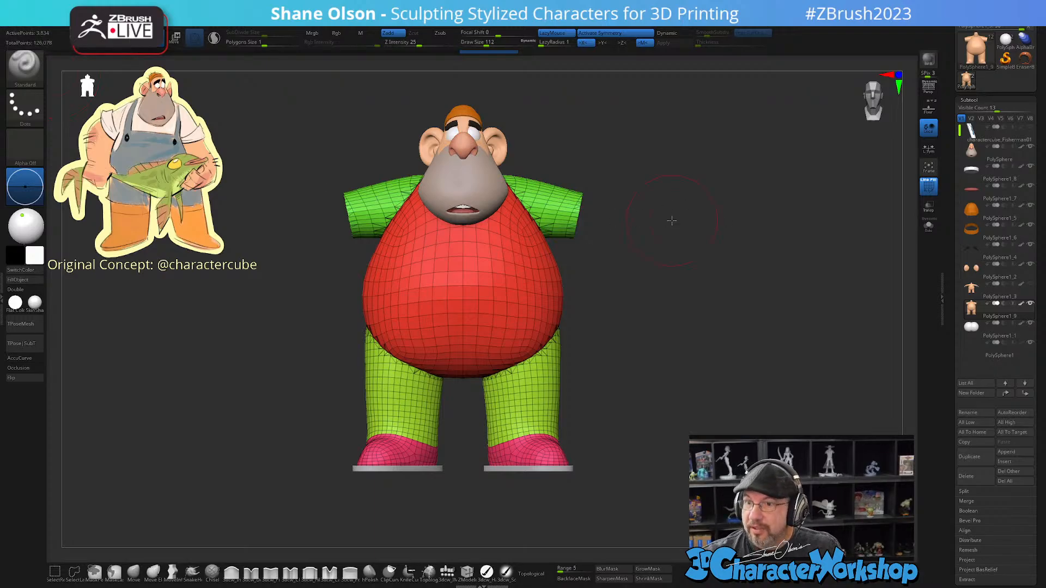
Step: Cut away the duplicated body's lower belly and legs with a horizontal KnifeCurve slice across the belly, and solo the remaining piece
left_click_drag(598, 353, 622, 346, "alt")
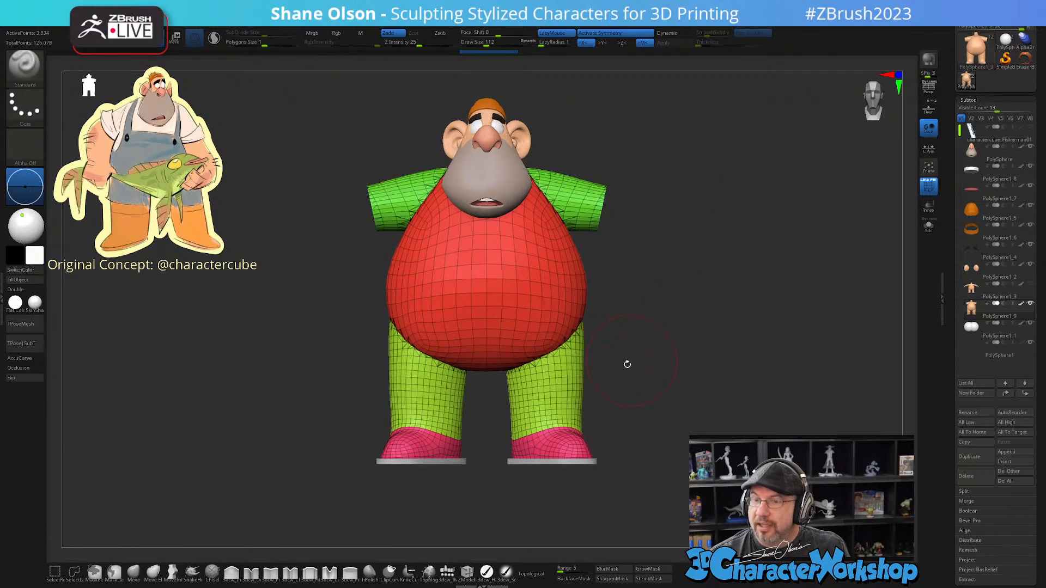
key("ctrl+shift")
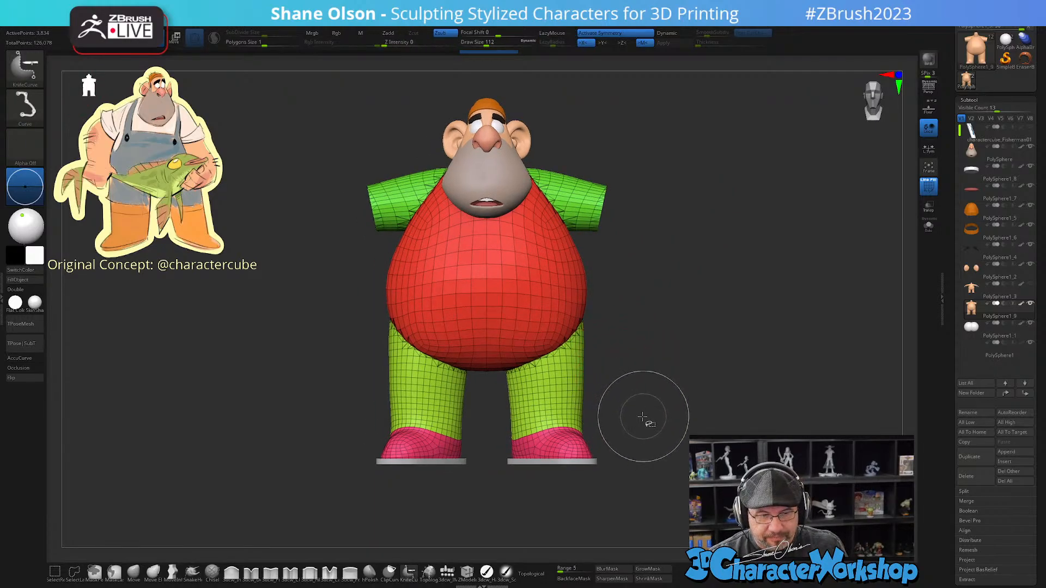
key("ctrl+shift")
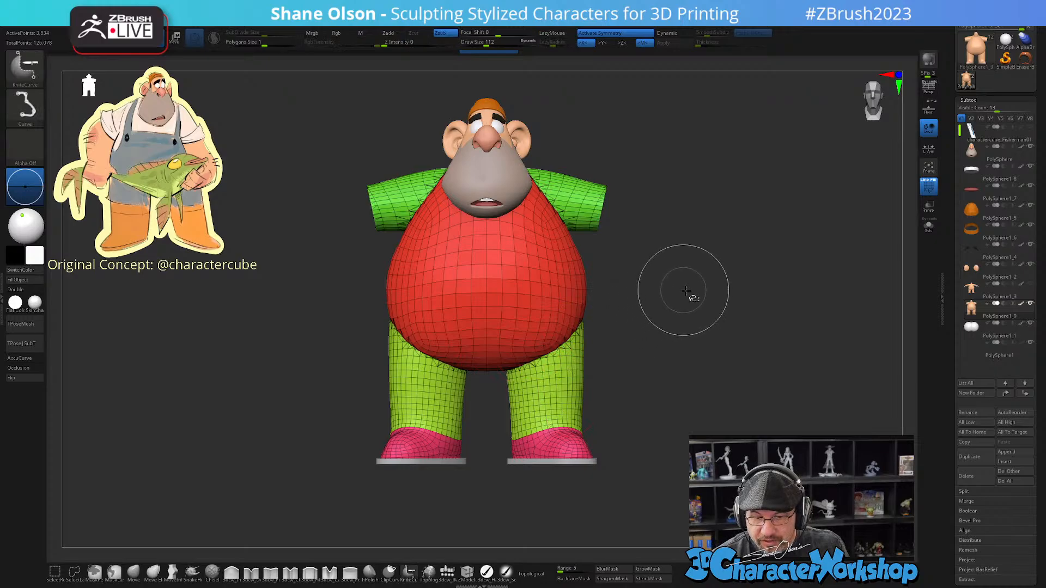
left_click_drag(657, 294, 280, 295, "ctrl+shift")
left_click(929, 225)
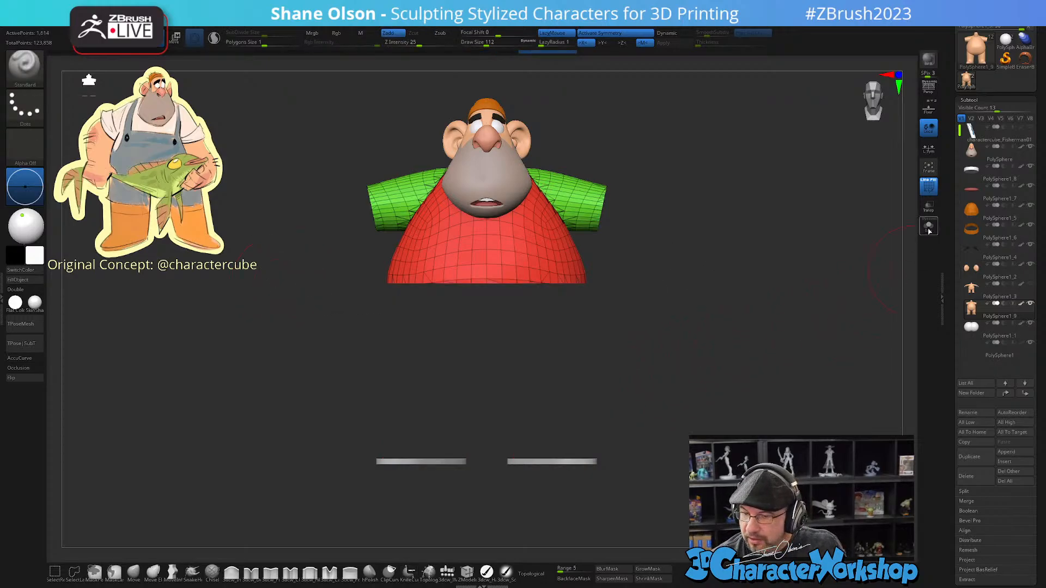
Step: Slice off the shirt piece's protruding neck stub along the collar line with KnifeCurve from the side
mouse_move(708, 243)
left_mouse_down()
mouse_move(691, 379)
mouse_move(672, 322)
mouse_move(679, 280)
mouse_move(686, 369)
mouse_move(666, 297)
mouse_move(632, 304)
left_mouse_up()
key("ctrl+shift")
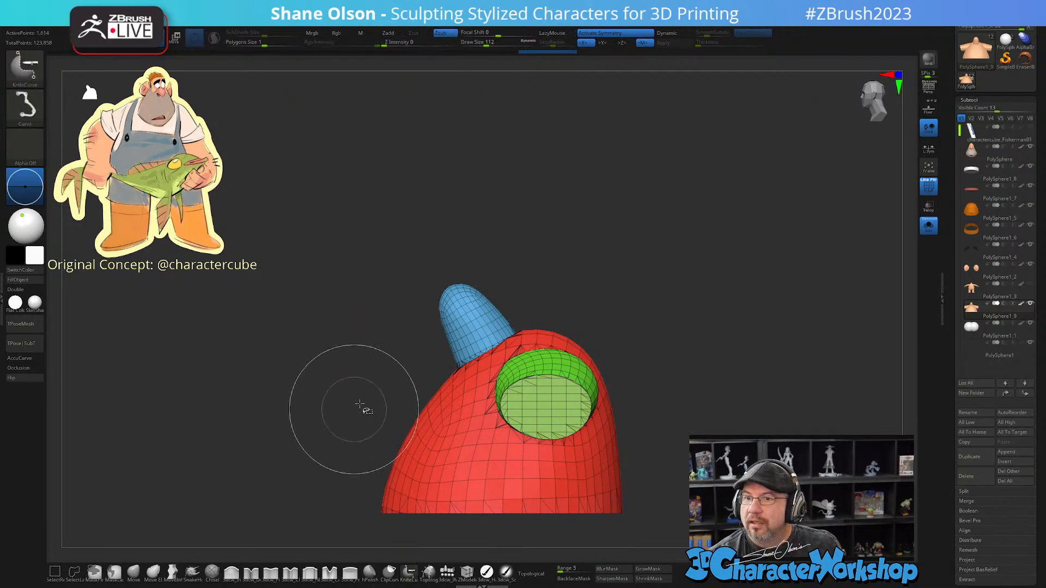
left_click_drag(345, 423, 636, 257, "ctrl+shift")
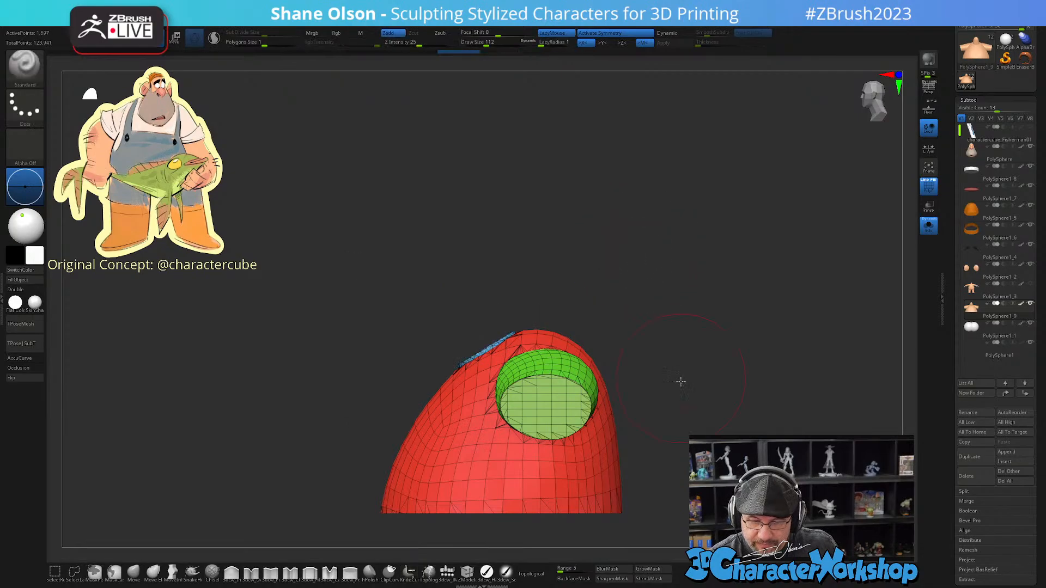
left_click_drag(679, 381, 721, 392, "shift")
left_click_drag(729, 432, 712, 356, "alt")
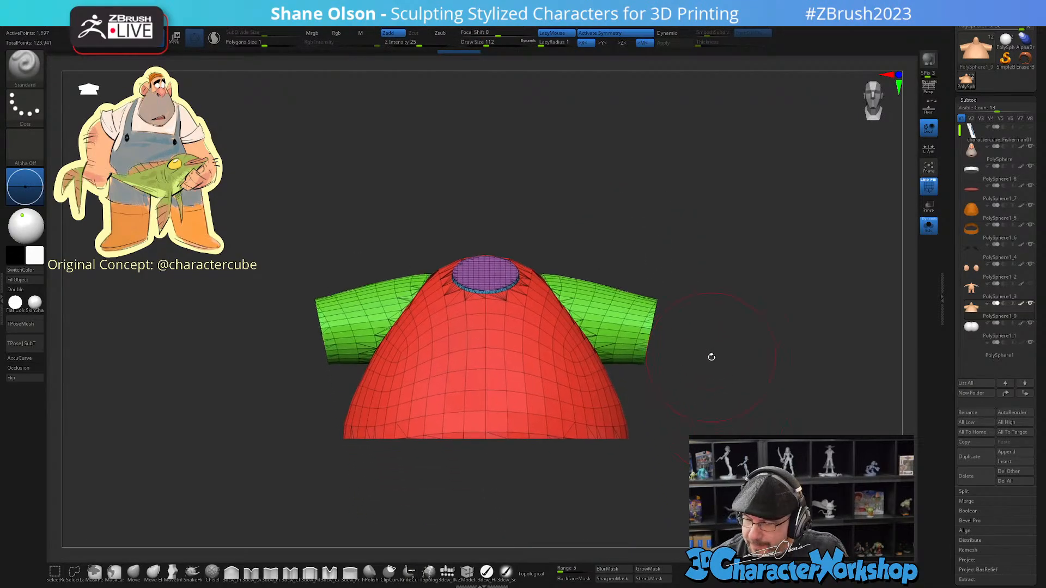
Step: Examine the shirt's mesh and polygroup borders around the neck opening, sleeves and shoulder joins from several angles
mouse_move(723, 258)
left_mouse_down()
mouse_move(705, 196)
mouse_move(708, 268)
mouse_move(720, 279)
mouse_move(713, 254)
left_mouse_up()
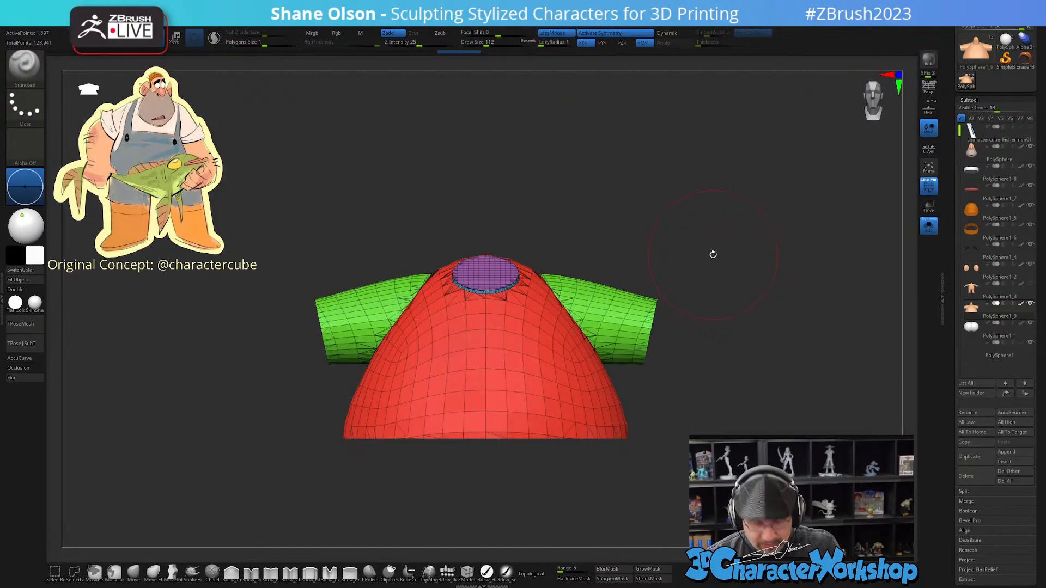
left_click_drag(687, 195, 656, 204, "alt")
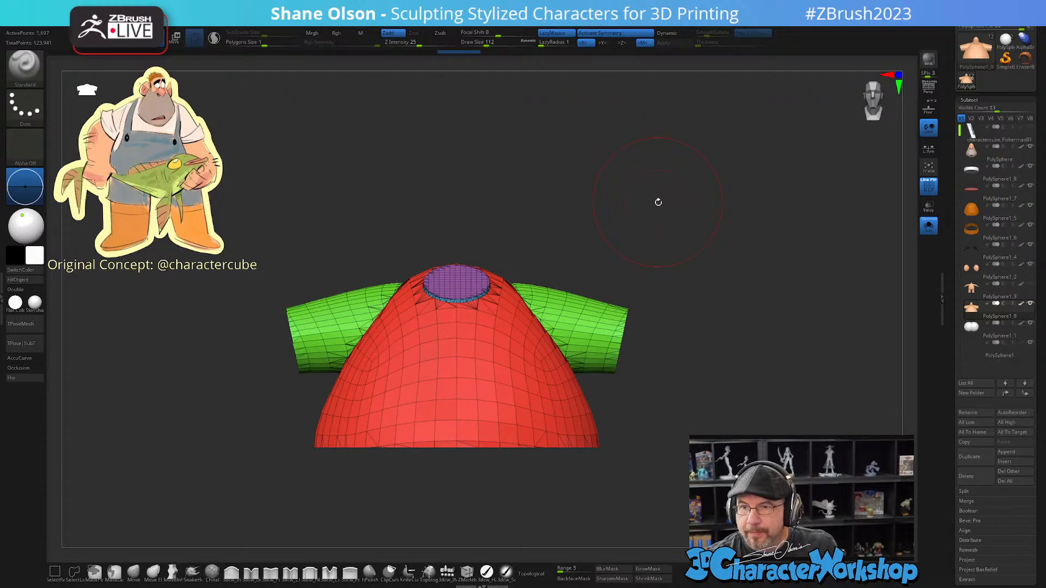
left_click_drag(612, 213, 720, 291, "alt")
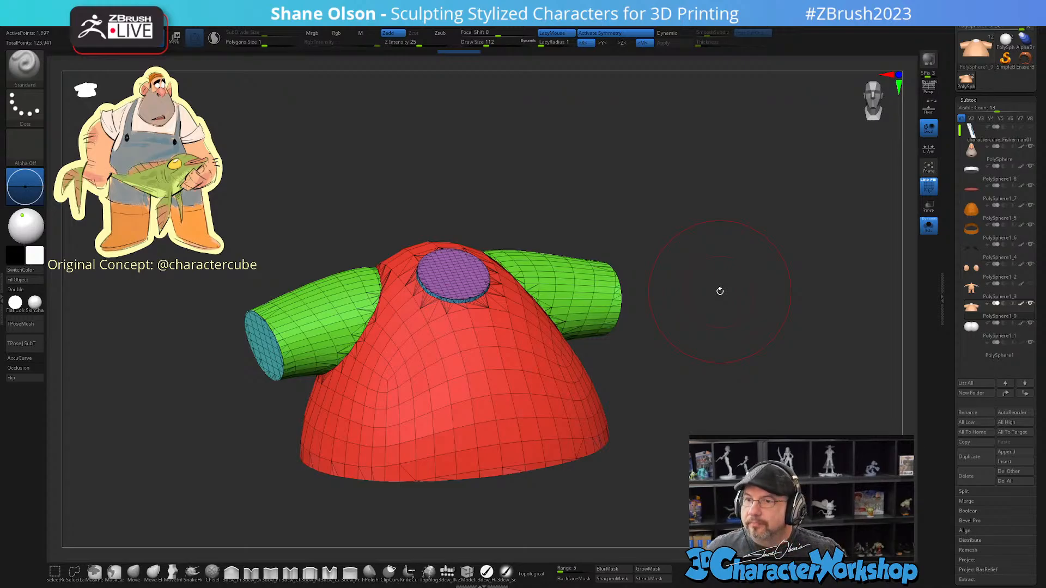
left_click_drag(655, 359, 658, 441)
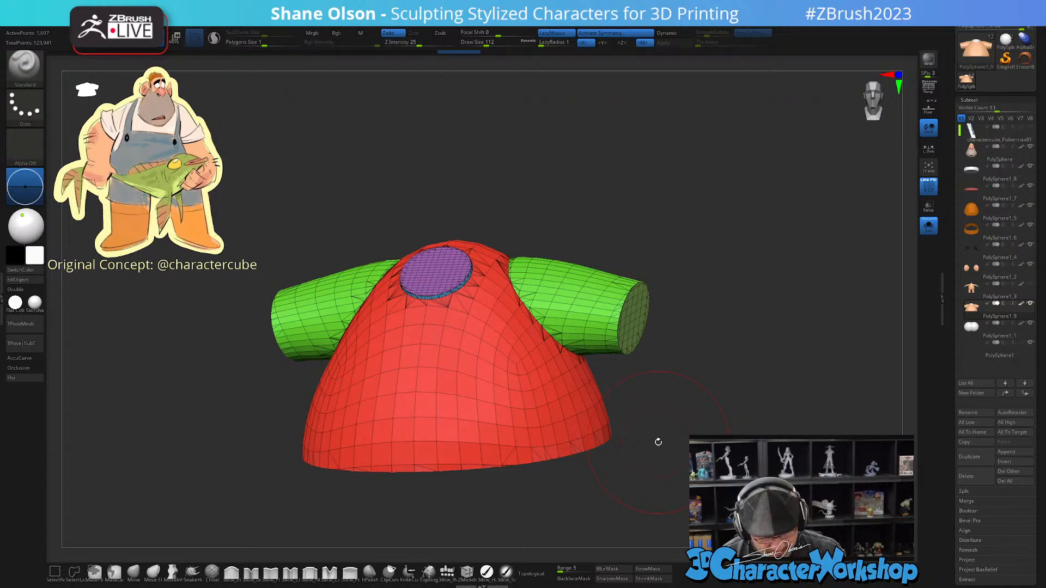
key("s")
mouse_move(670, 421)
left_mouse_down()
mouse_move(684, 425)
mouse_move(669, 432)
left_mouse_up()
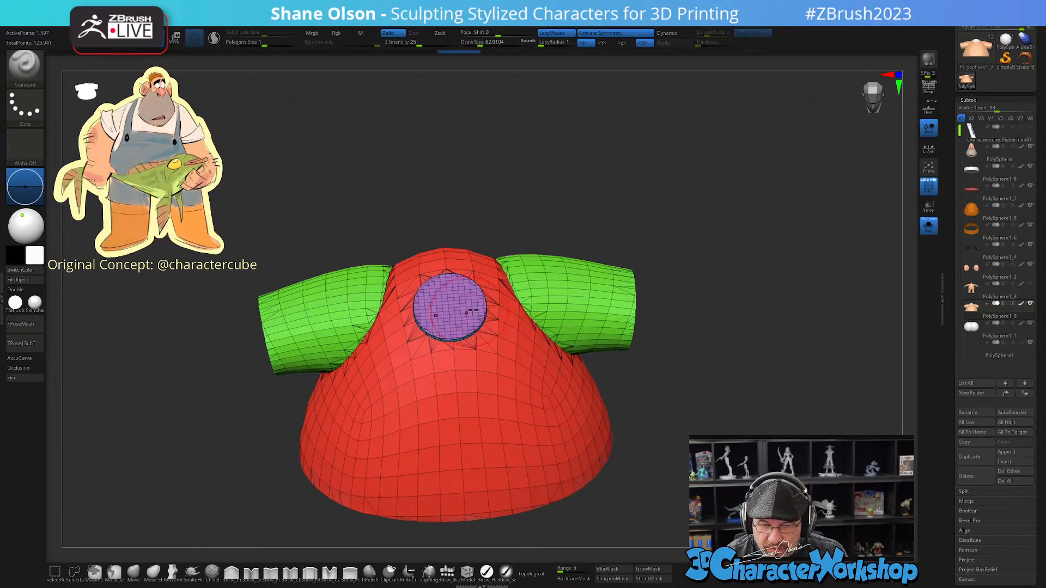
left_click_drag(472, 311, 519, 348)
left_click_drag(440, 297, 464, 263)
left_click_drag(502, 328, 514, 308)
right_click_drag(531, 259, 497, 276, "ctrl")
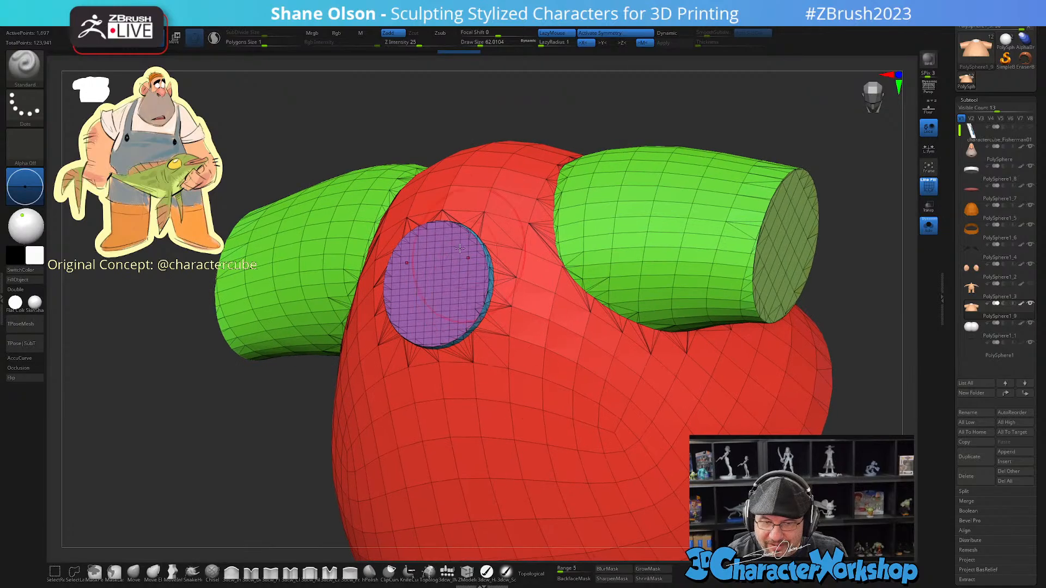
right_click_drag(512, 319, 506, 304)
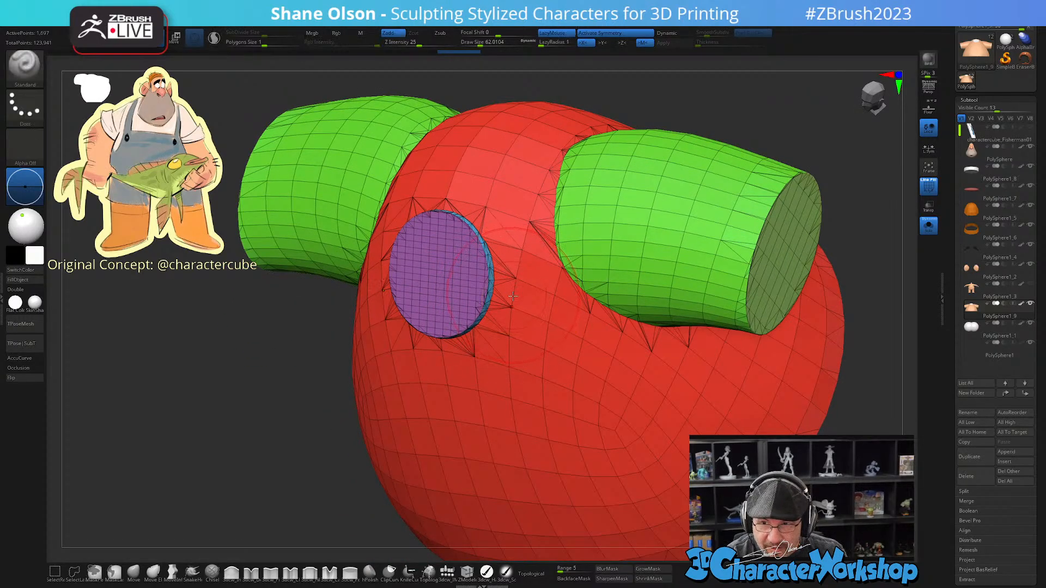
right_click_drag(512, 297, 515, 290)
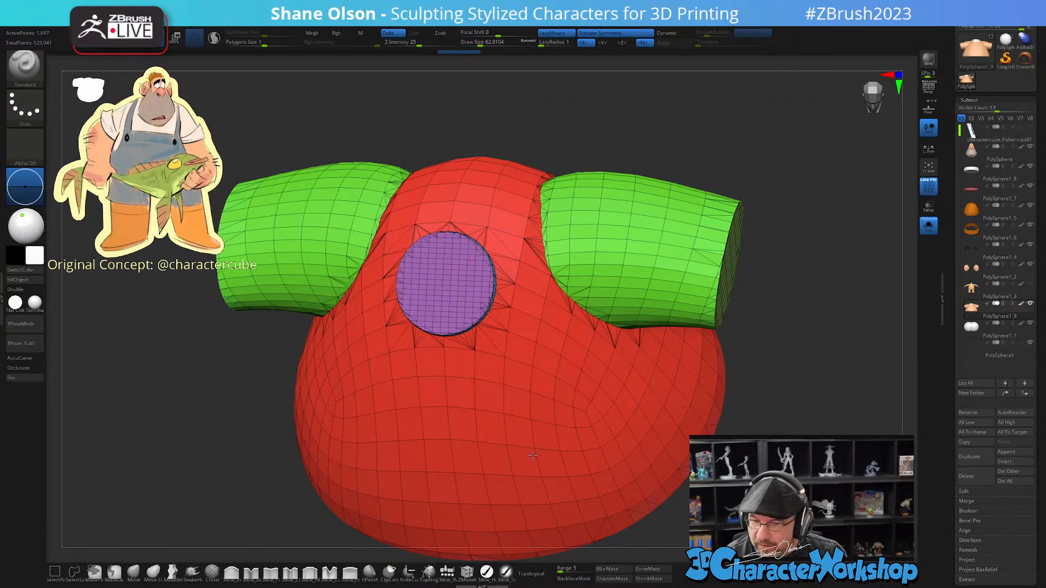
right_click_drag(535, 453, 530, 458)
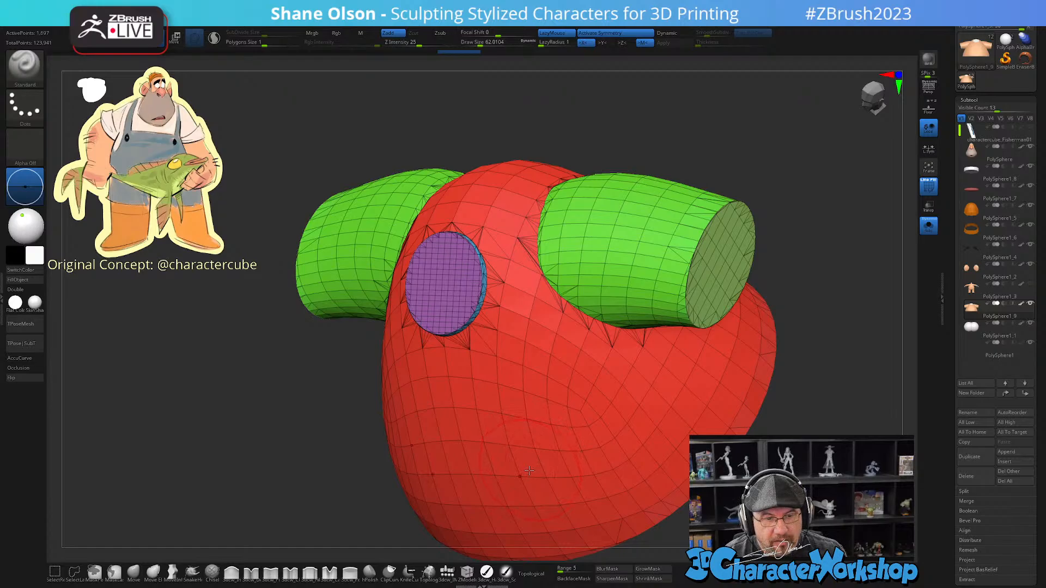
right_click_drag(476, 284, 493, 268)
Step: Make the shirt mesh denser, reducing Polygons Size to 0.56259 and finally to 0.2612
left_click_drag(265, 44, 261, 44)
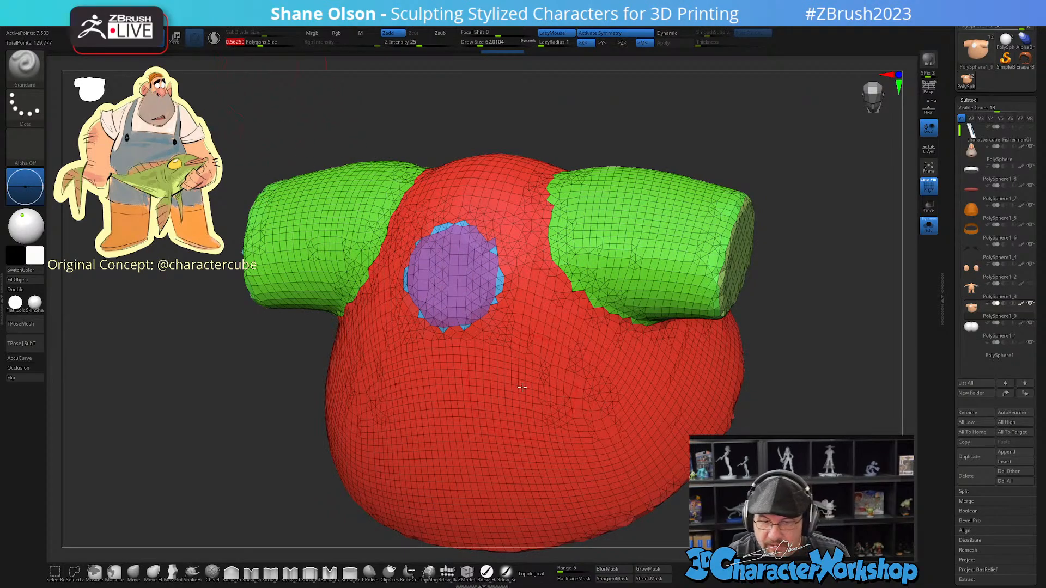
right_click_drag(519, 390, 532, 368, "alt")
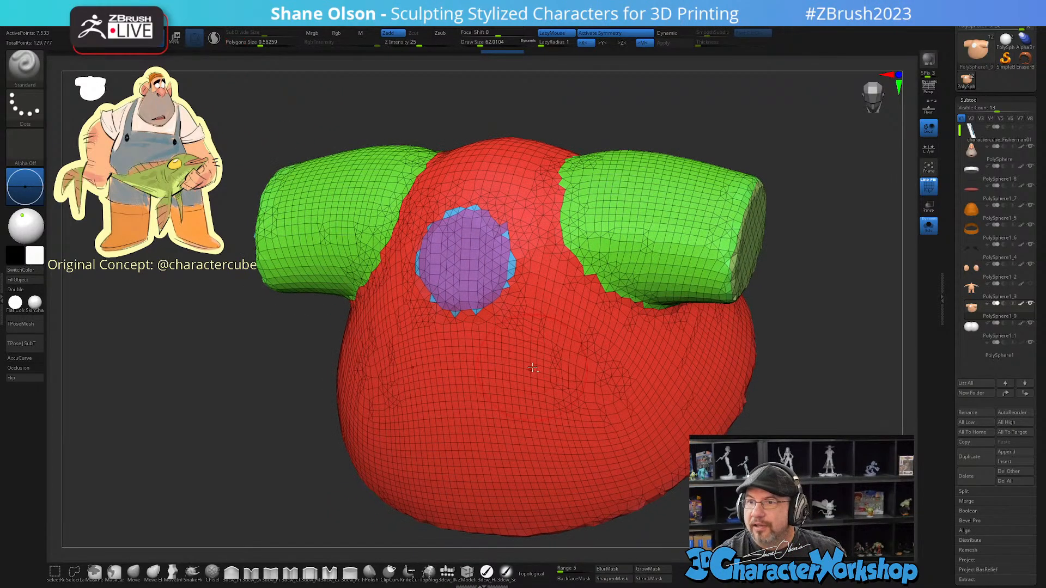
left_click_drag(261, 44, 256, 43)
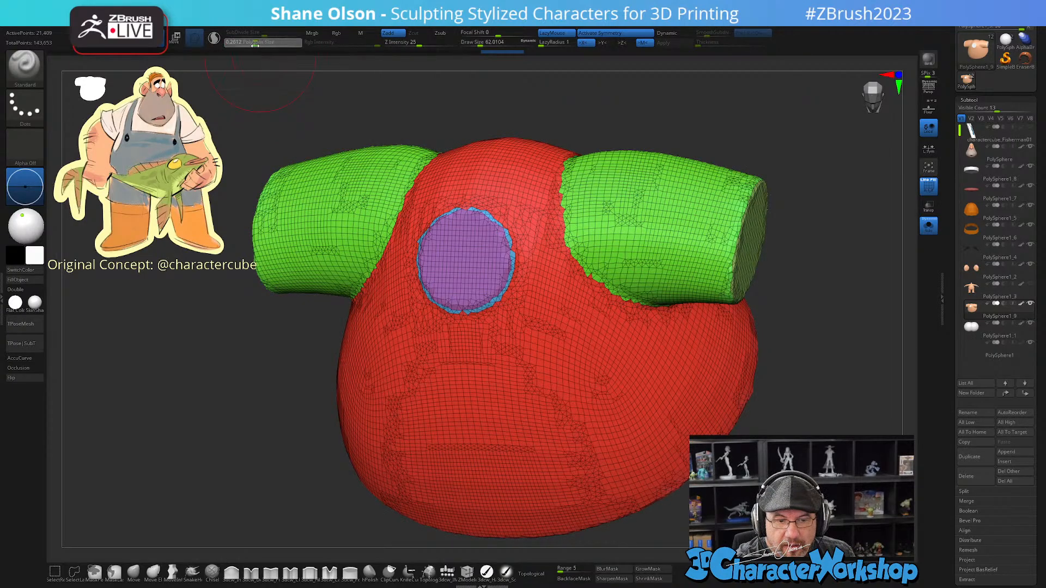
right_click_drag(338, 347, 545, 344)
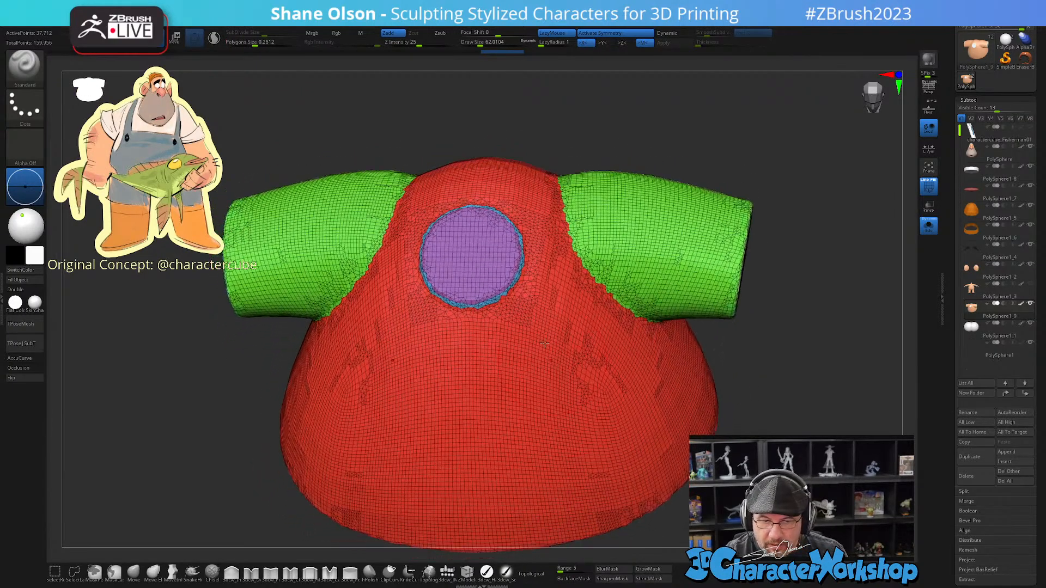
Step: Hide the torso, neck rim and neck cap polygroups so only the two sleeves remain visible
key("shift")
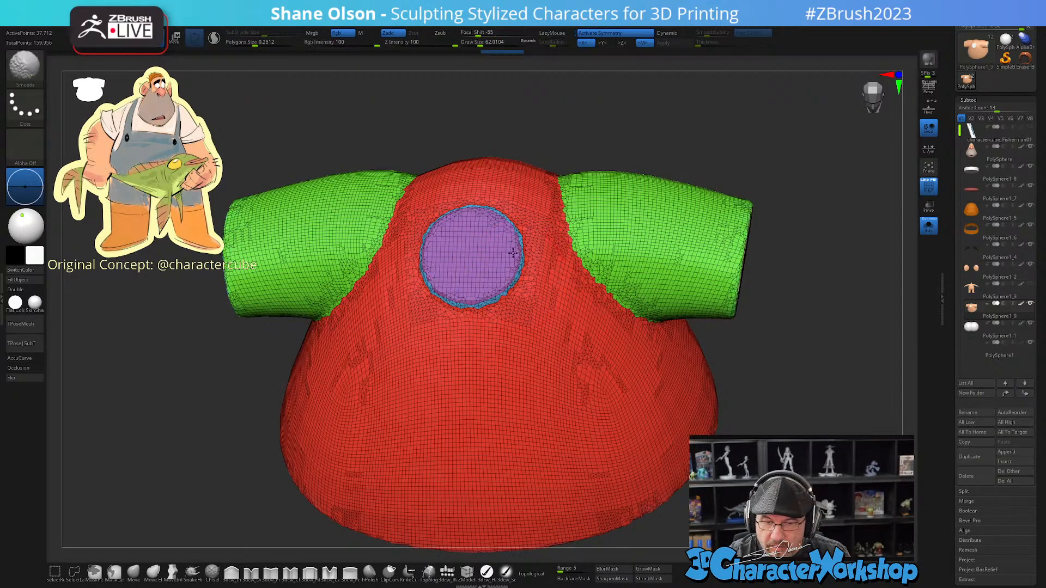
scroll(523, 333, "up", 5)
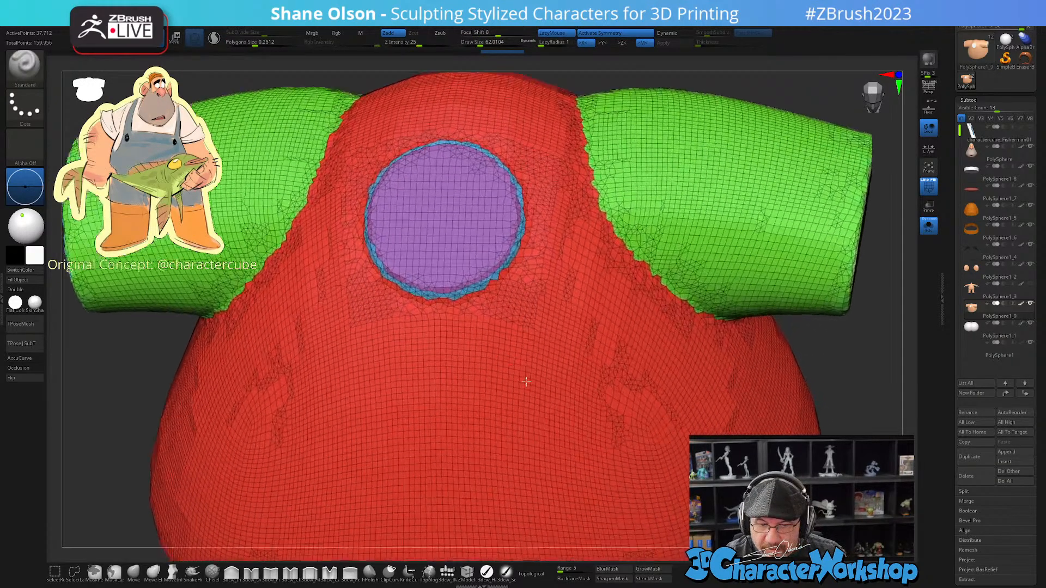
key("ctrl")
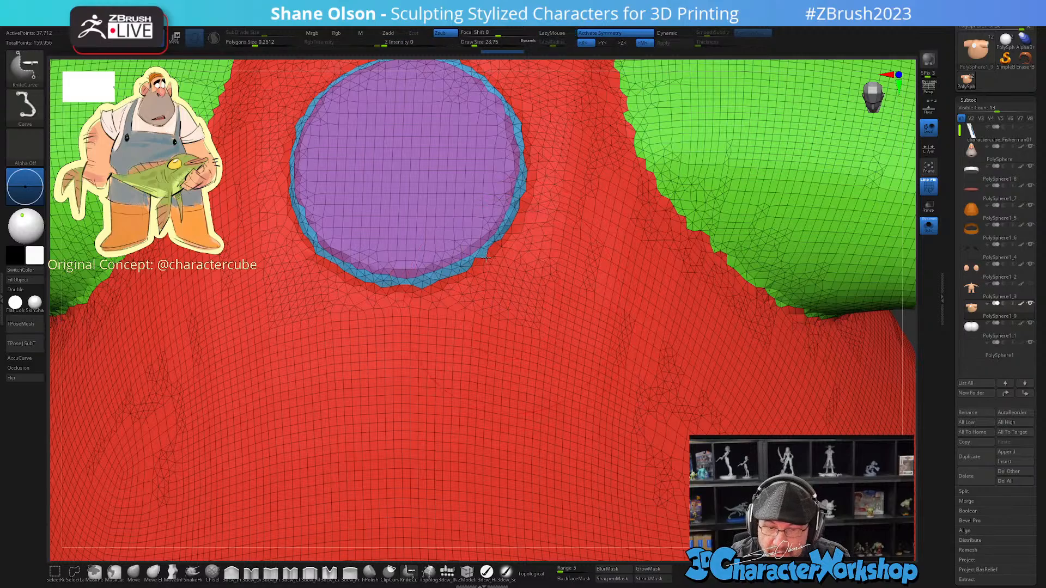
left_click(487, 255, "ctrl+shift")
left_click(487, 254, "ctrl+shift")
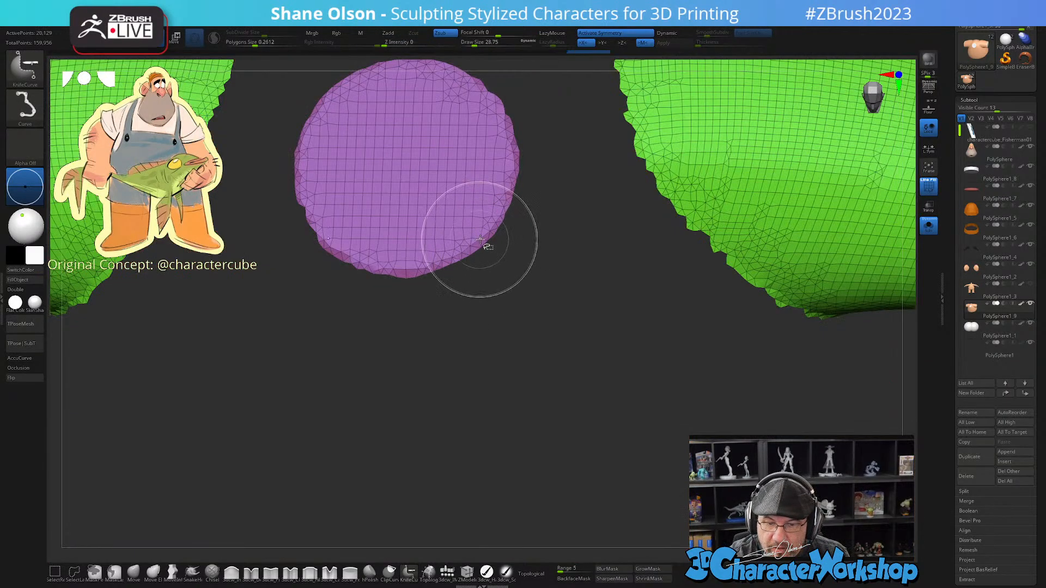
left_click(478, 234, "ctrl+shift")
key("f")
key("ctrl+shift")
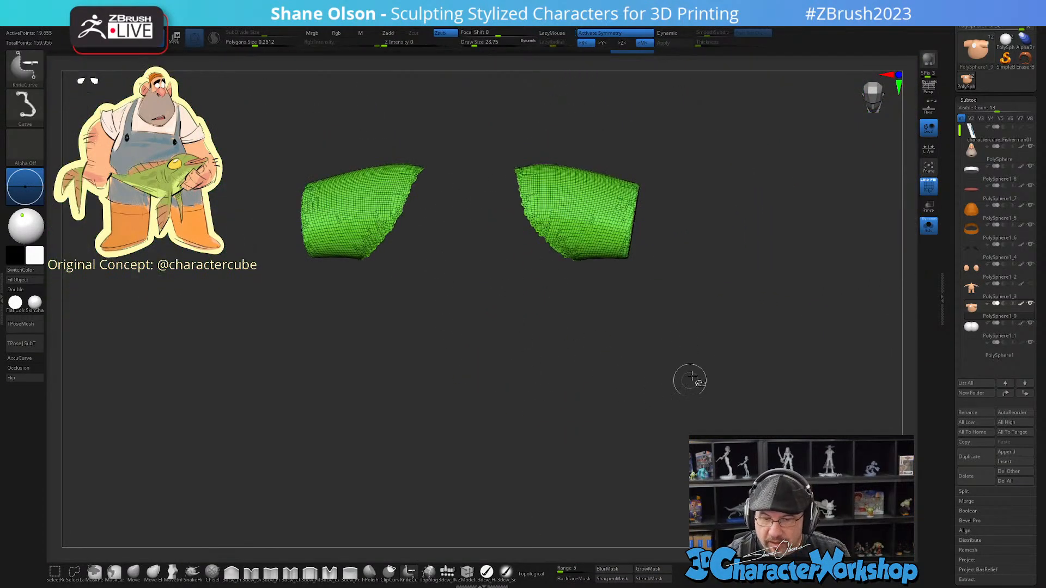
key("ctrl+shift")
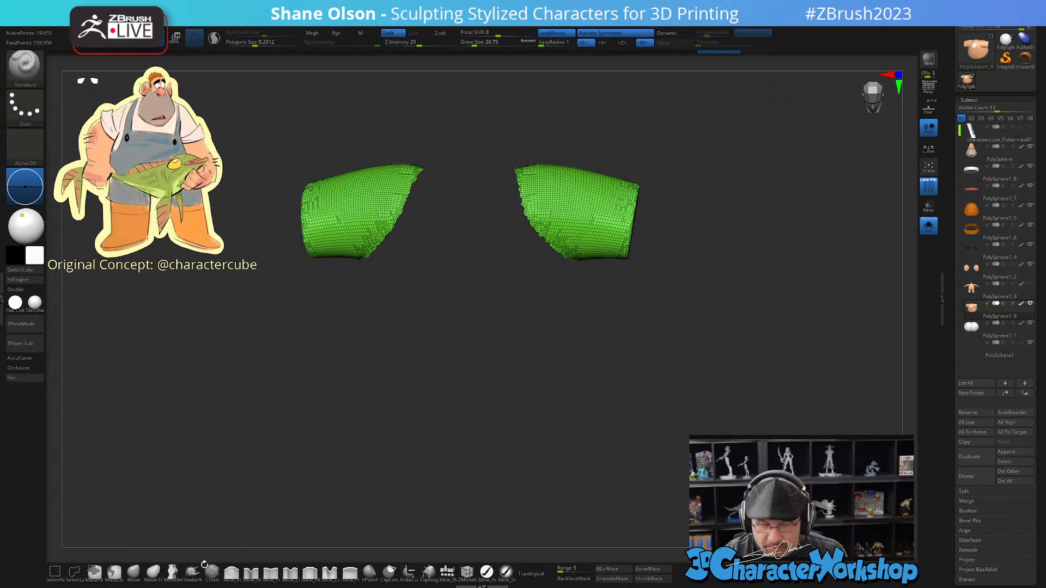
Step: Invert the visibility, merge the torso and neck pieces into one polygroup, and show the whole shirt again
left_click(77, 573)
mouse_move(706, 386)
left_mouse_down("ctrl+shift")
mouse_move(756, 369)
mouse_move(703, 388)
mouse_move(750, 401)
left_mouse_up("ctrl+shift")
key("ctrl+w")
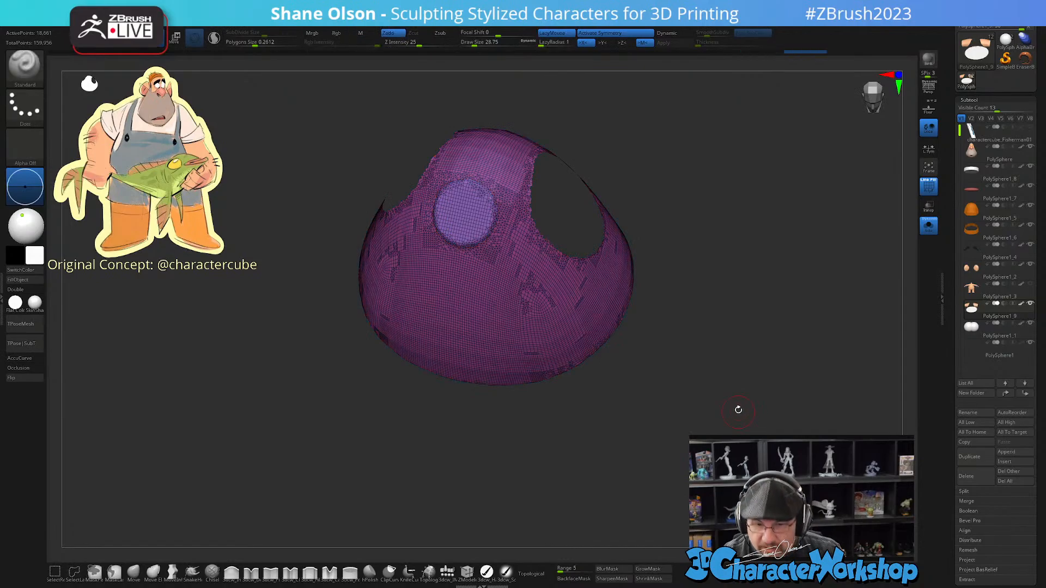
left_click(729, 357, "ctrl+shift")
mouse_move(728, 357)
left_mouse_down()
mouse_move(670, 388)
mouse_move(667, 362)
mouse_move(749, 385)
mouse_move(760, 395)
mouse_move(742, 391)
mouse_move(787, 423)
left_mouse_up()
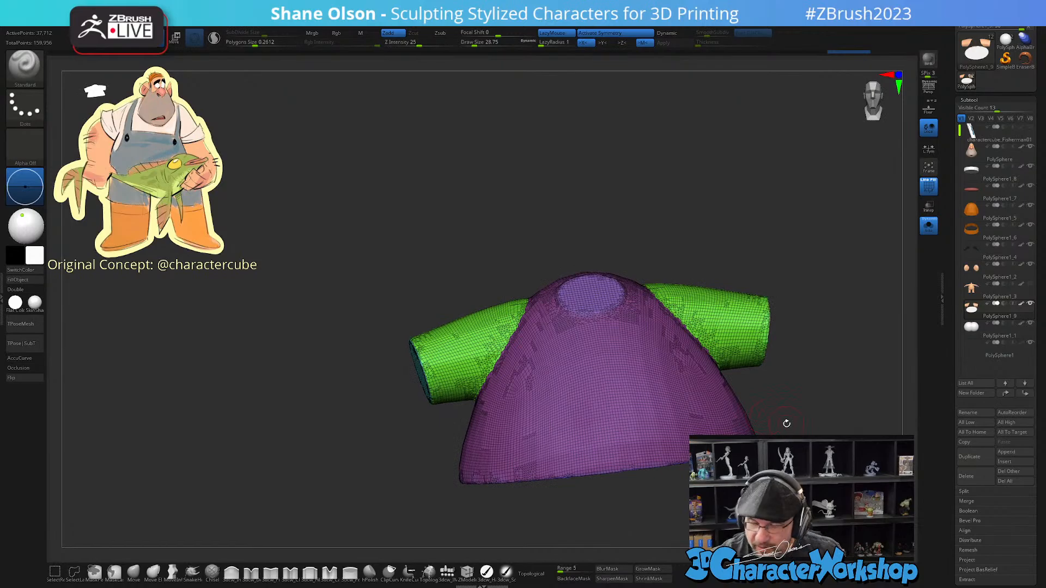
left_click_drag(629, 271, 537, 195, "shift")
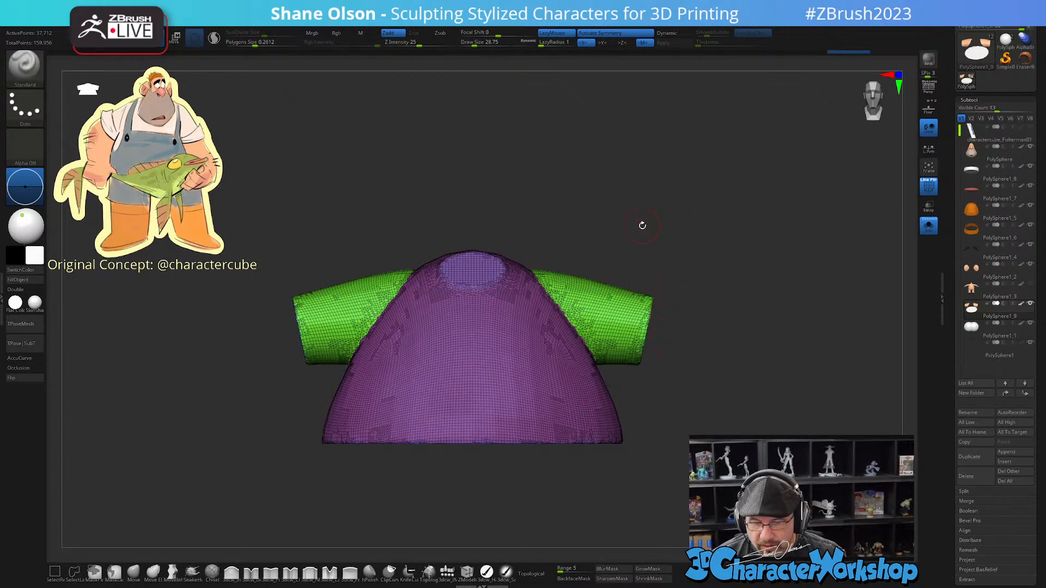
Step: Turn off Same, set the Target Polygons Count to 4, and run ZRemesher on the shirt with KeepGroups on
key("space")
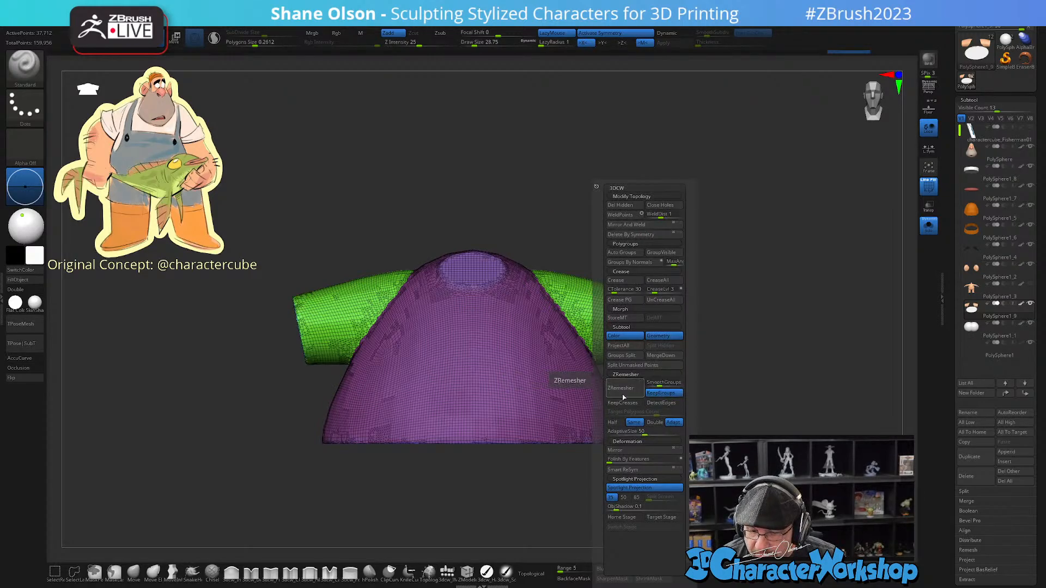
left_click(632, 425)
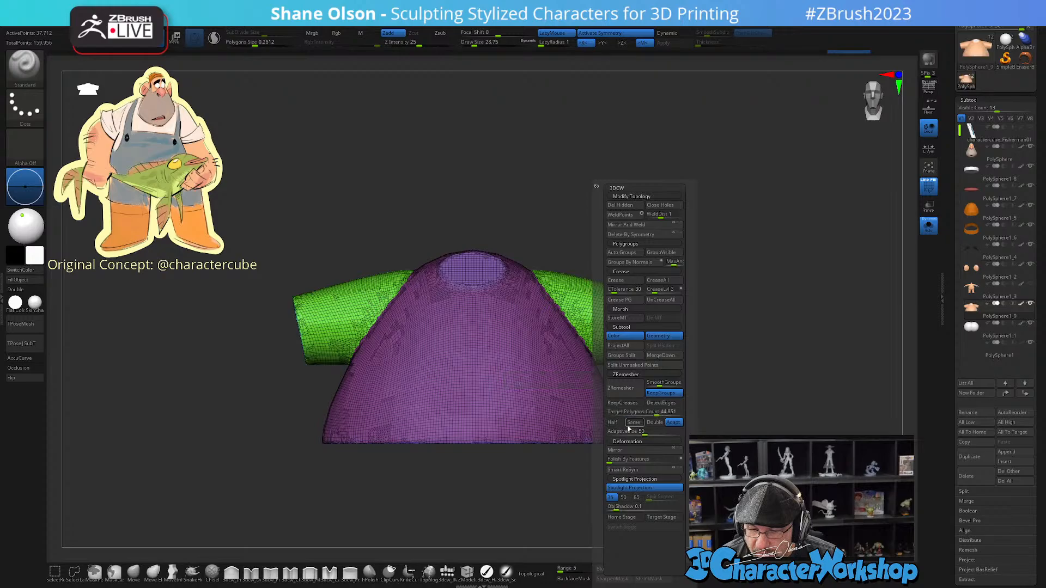
left_click_drag(635, 414, 626, 414)
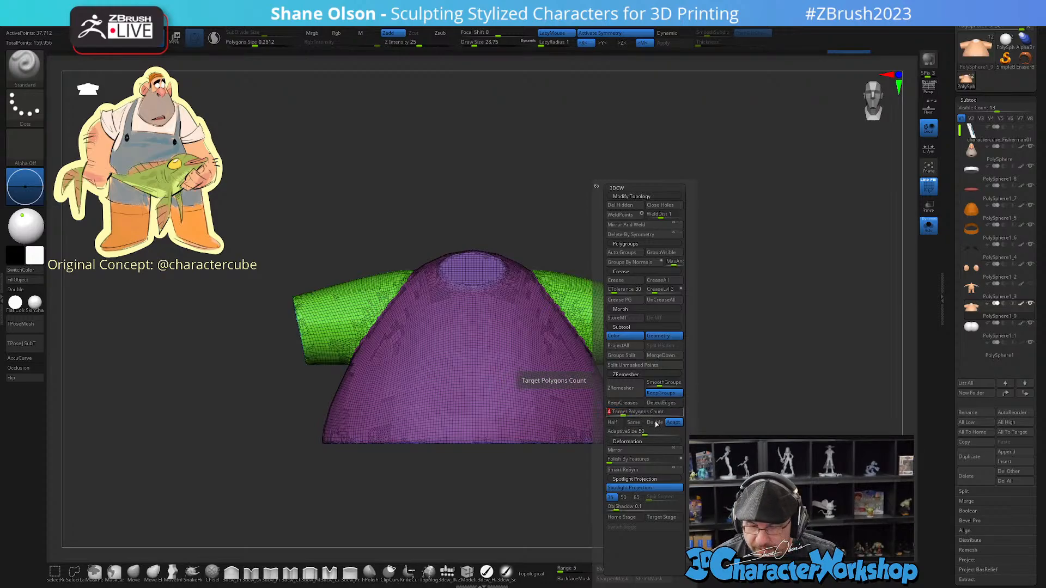
key("Return")
left_click(628, 386)
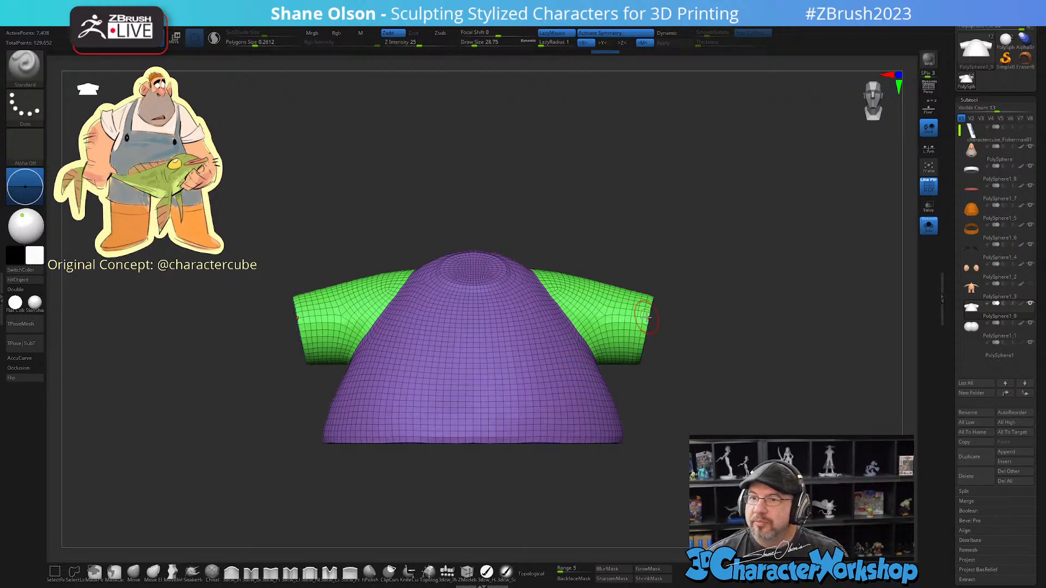
Step: Undo the ZRemesher pass and isolate the polygroup of both sleeves
mouse_move(670, 367)
left_mouse_down()
mouse_move(658, 397)
mouse_move(693, 380)
mouse_move(675, 392)
mouse_move(679, 423)
mouse_move(684, 316)
mouse_move(689, 376)
mouse_move(670, 367)
left_mouse_up()
key("ctrl+d")
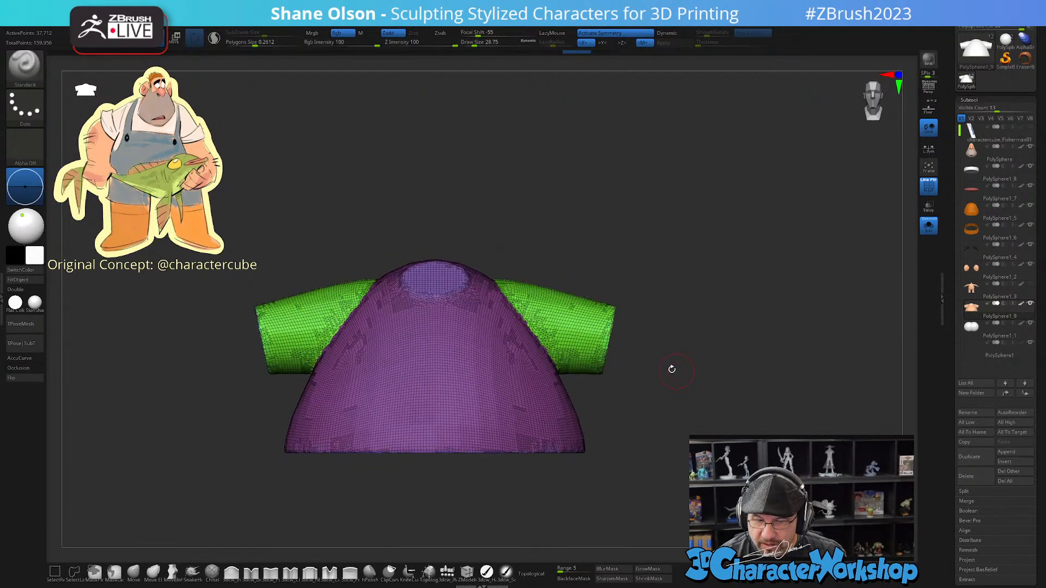
left_click(561, 317, "ctrl+shift")
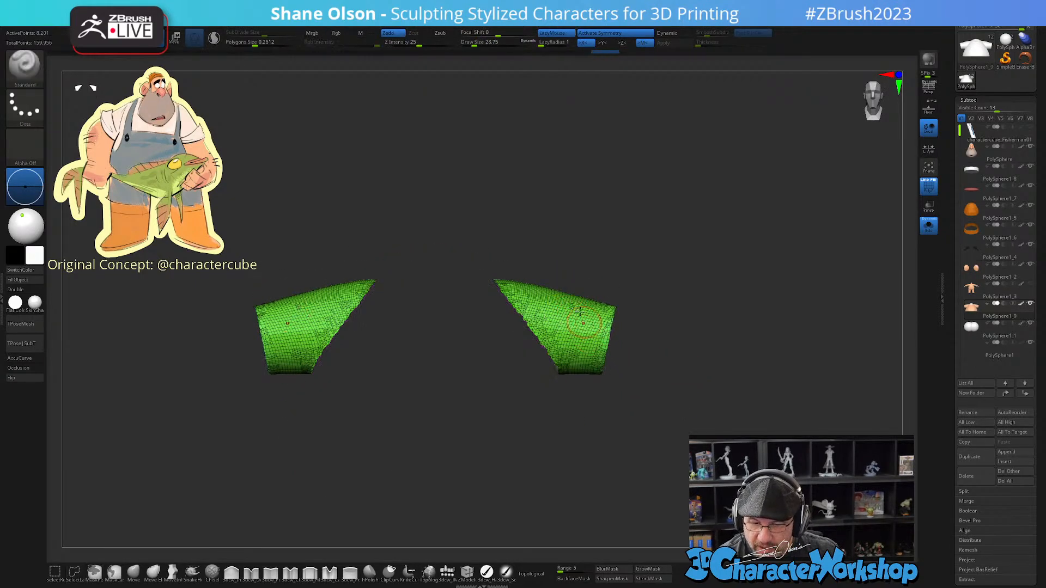
mouse_move(456, 256)
left_mouse_down("ctrl")
mouse_move(543, 278)
mouse_move(568, 328)
left_mouse_up("ctrl")
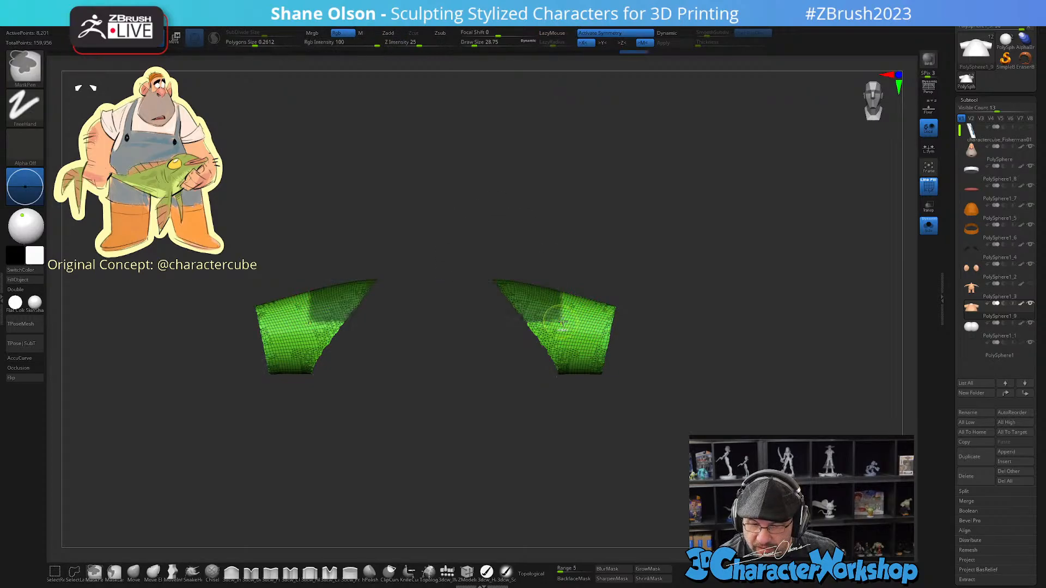
key("ctrl+z")
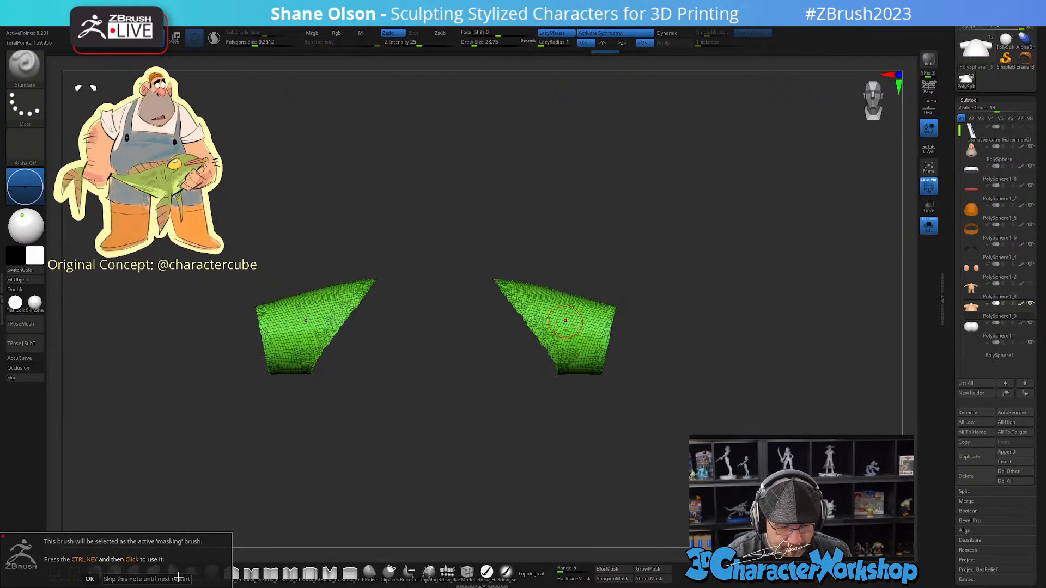
Step: Mask the inner half of both sleeves with MaskLasso and turn that area into its own polygroup, with the whole shirt shown
left_click(114, 572)
mouse_move(466, 289)
left_mouse_down("ctrl")
mouse_move(528, 272)
mouse_move(556, 305)
mouse_move(575, 360)
mouse_move(545, 433)
left_mouse_up("ctrl")
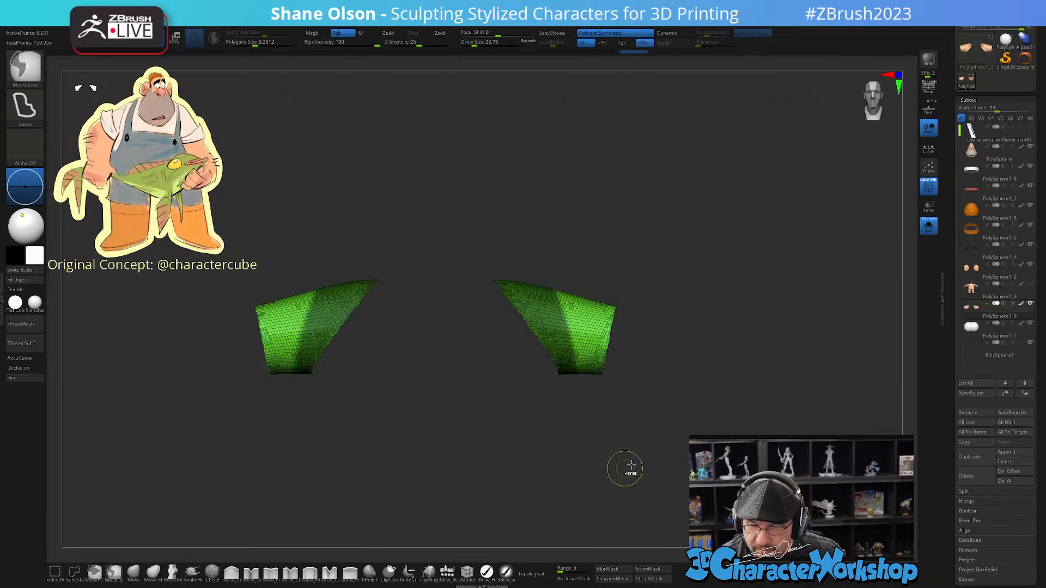
key("ctrl+shift")
left_click(665, 460, "ctrl+shift")
mouse_move(682, 434)
left_mouse_down()
mouse_move(654, 423)
mouse_move(670, 443)
mouse_move(654, 446)
mouse_move(665, 414)
mouse_move(684, 463)
mouse_move(678, 356)
mouse_move(678, 413)
mouse_move(689, 383)
left_mouse_up()
key("ctrl+w")
Step: Run ZRemesher on the shirt again, preserving the torso, inner sleeve and outer sleeve polygroups
key("3")
left_click(666, 390)
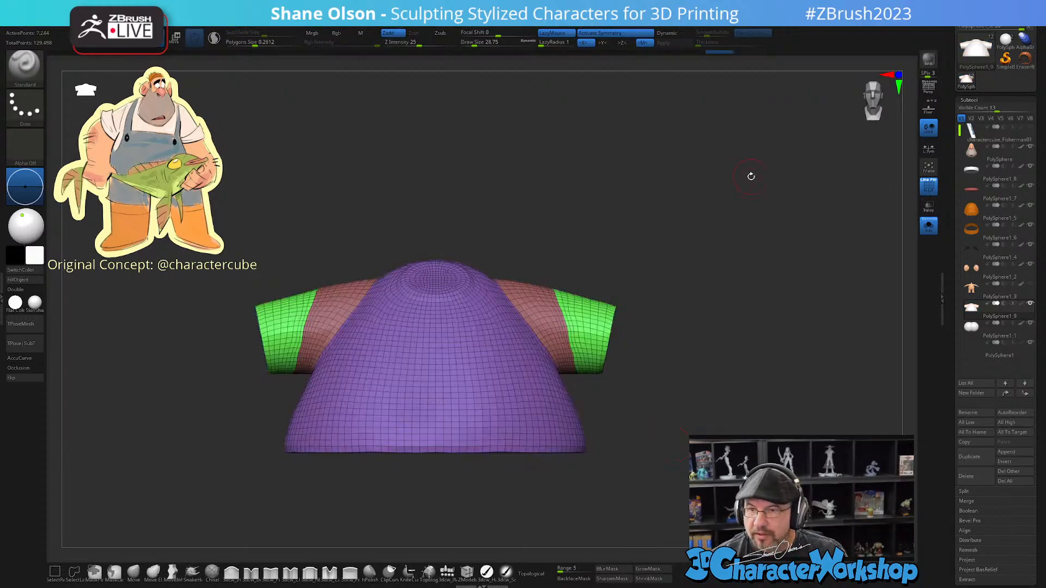
Step: Enlarge the brush to a draw size of about 68 and smooth away the raised neck disc on the shirt's torso
left_click_drag(710, 168, 656, 258)
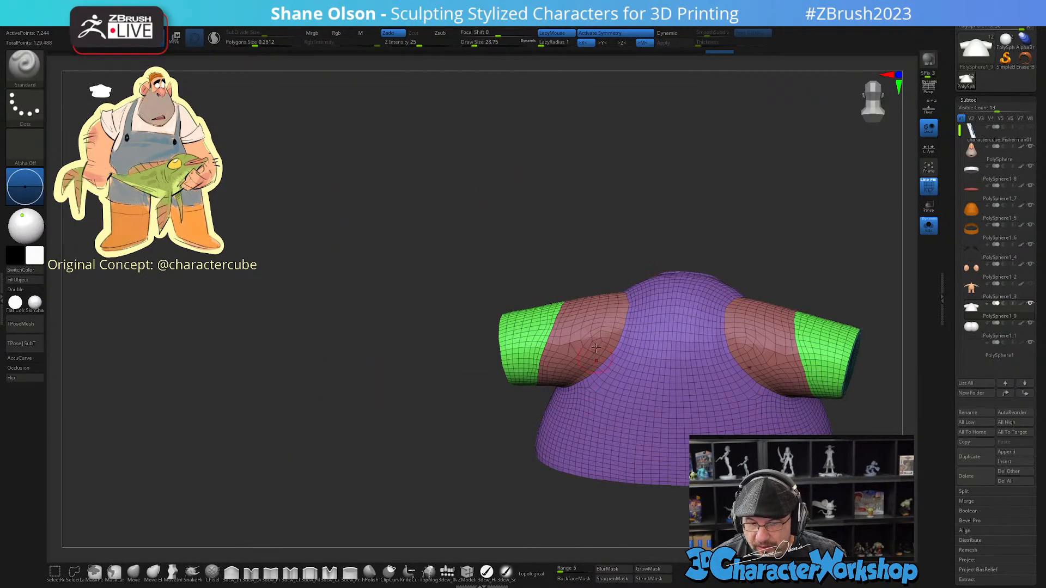
mouse_move(561, 240)
left_mouse_down()
mouse_move(555, 222)
mouse_move(649, 254)
mouse_move(630, 235)
mouse_move(628, 262)
left_mouse_up()
key("s")
left_click(592, 236)
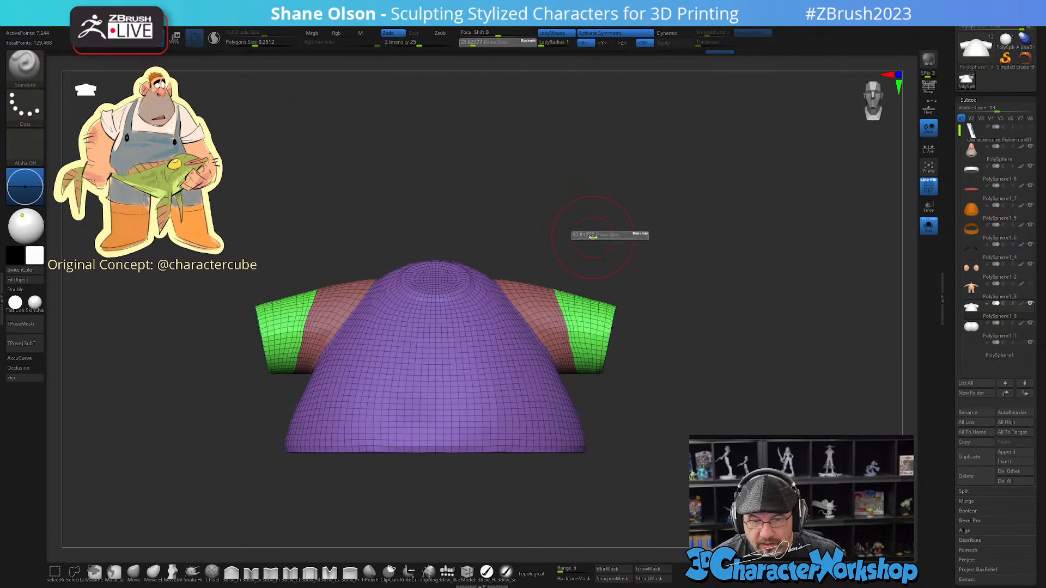
right_click_drag(482, 299, 480, 355)
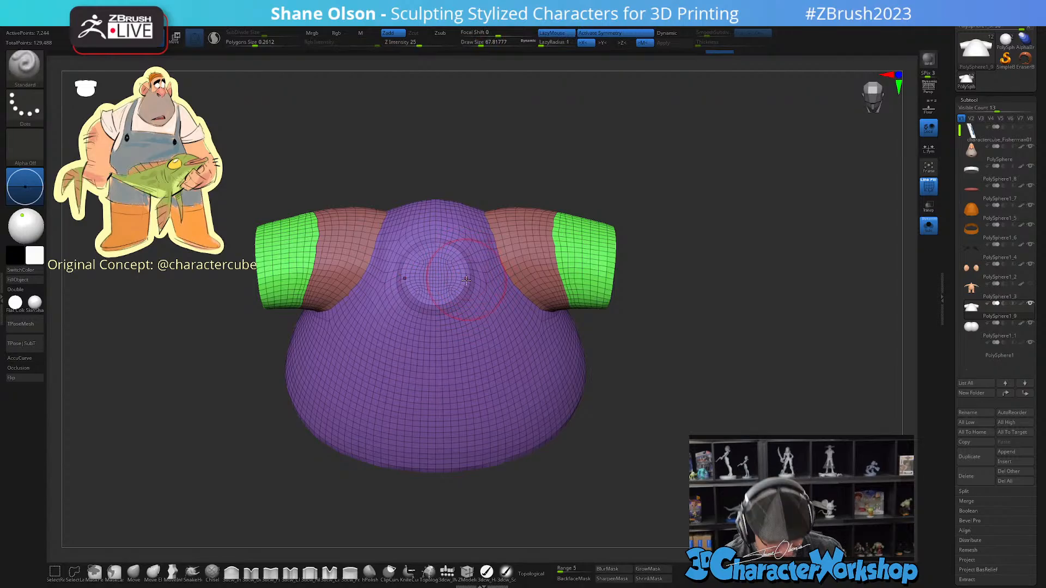
key("space")
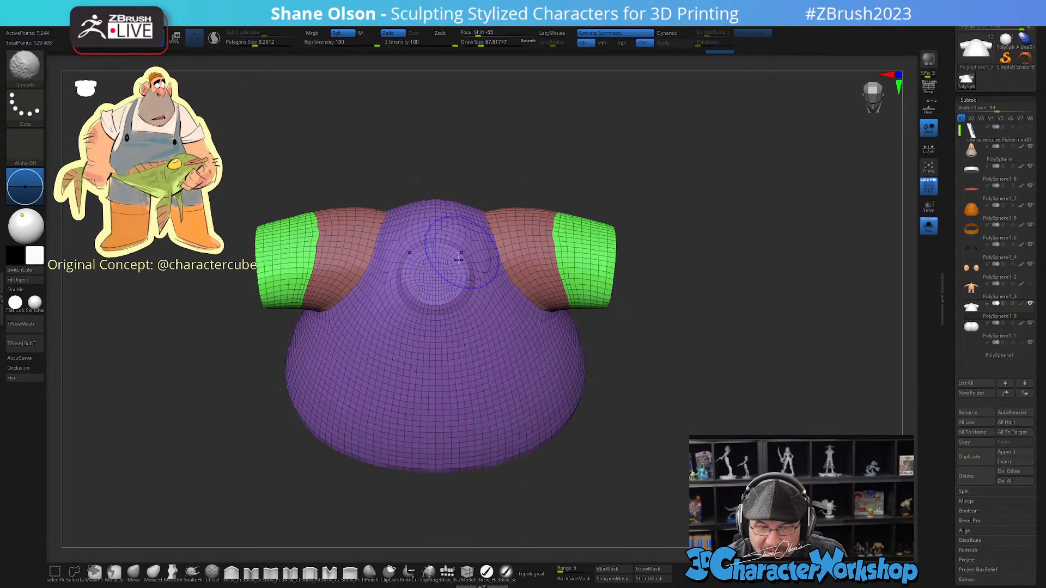
left_click_drag(458, 261, 448, 295, "shift")
left_click_drag(613, 387, 589, 415)
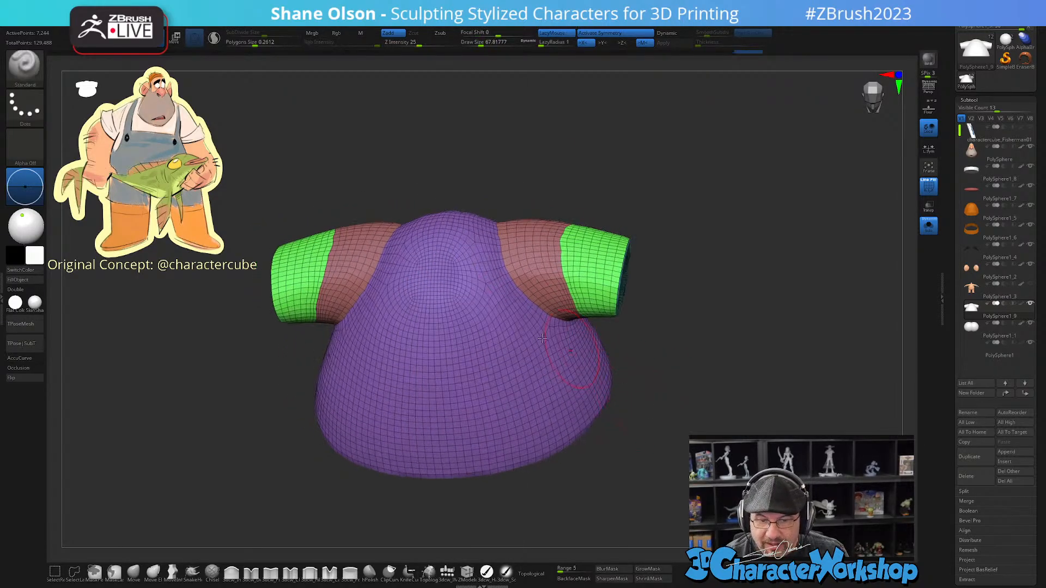
left_click_drag(452, 287, 459, 263, "shift")
mouse_move(475, 197)
left_mouse_down()
mouse_move(483, 149)
mouse_move(490, 240)
left_mouse_up()
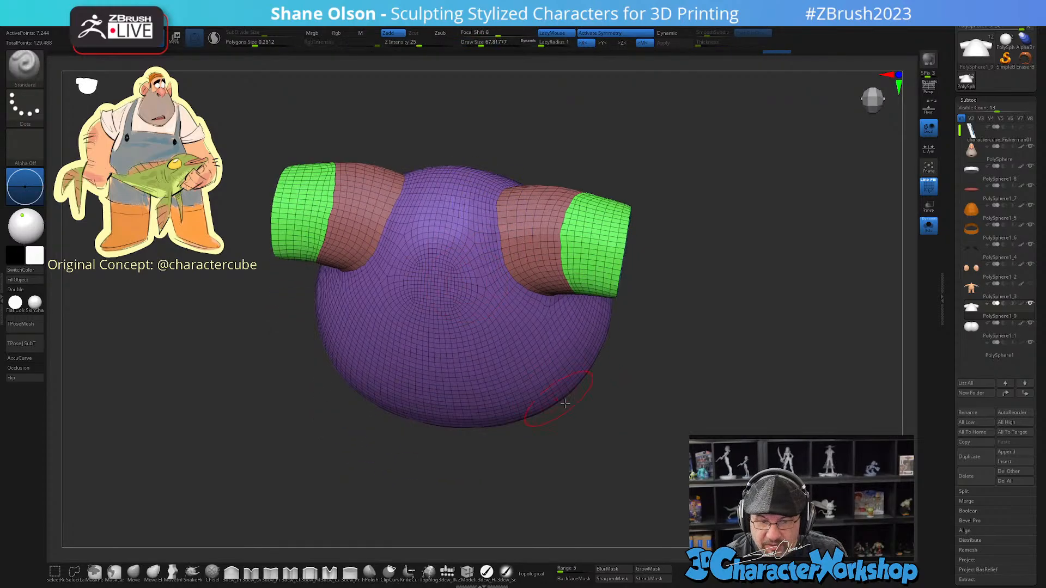
Step: Smooth the shirt's sleeves and the areas where they meet the torso
left_click_drag(564, 408, 565, 469)
left_click_drag(574, 251, 576, 274, "shift")
left_click_drag(569, 163, 578, 248)
left_click_drag(591, 294, 571, 182)
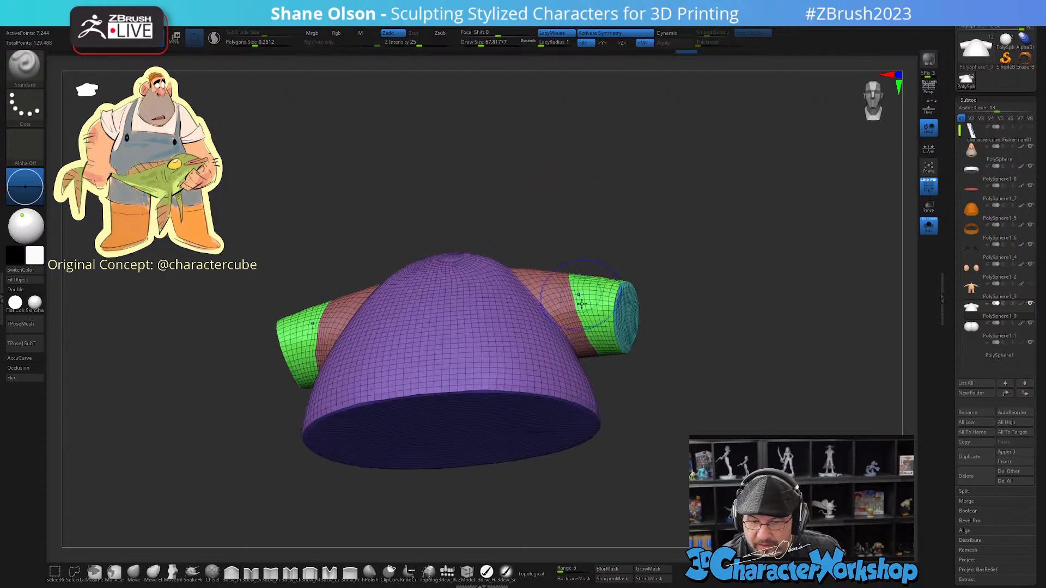
left_click_drag(684, 336, 659, 336)
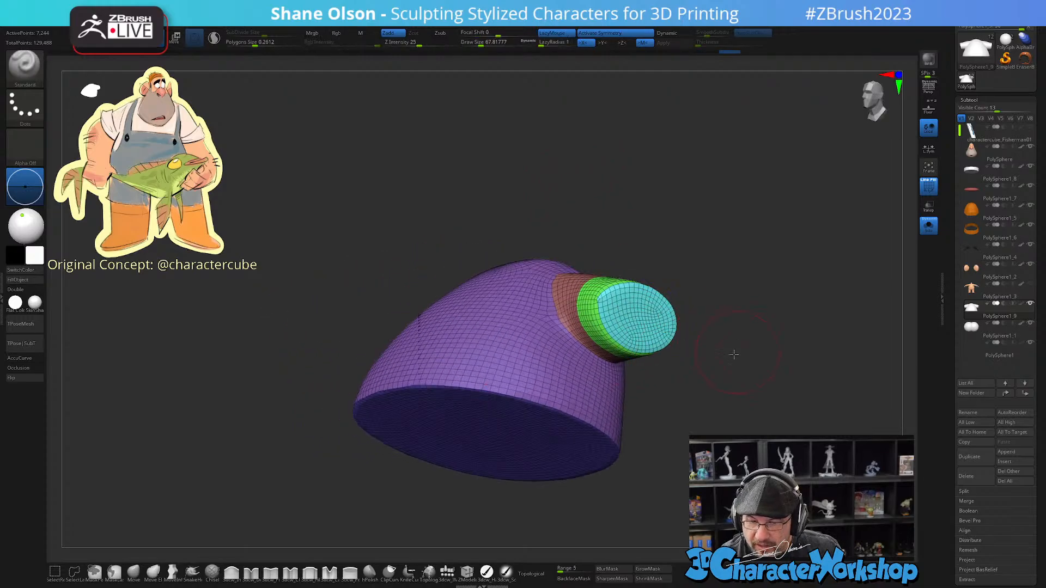
mouse_move(731, 355)
left_mouse_down()
mouse_move(789, 408)
mouse_move(641, 465)
mouse_move(668, 455)
left_mouse_up()
mouse_move(667, 406)
left_mouse_down("shift")
mouse_move(709, 305)
mouse_move(710, 313)
left_mouse_up("shift")
left_click_drag(642, 462, 588, 472, "alt")
left_click_drag(737, 473, 673, 422, "alt")
left_click_drag(673, 422, 638, 443)
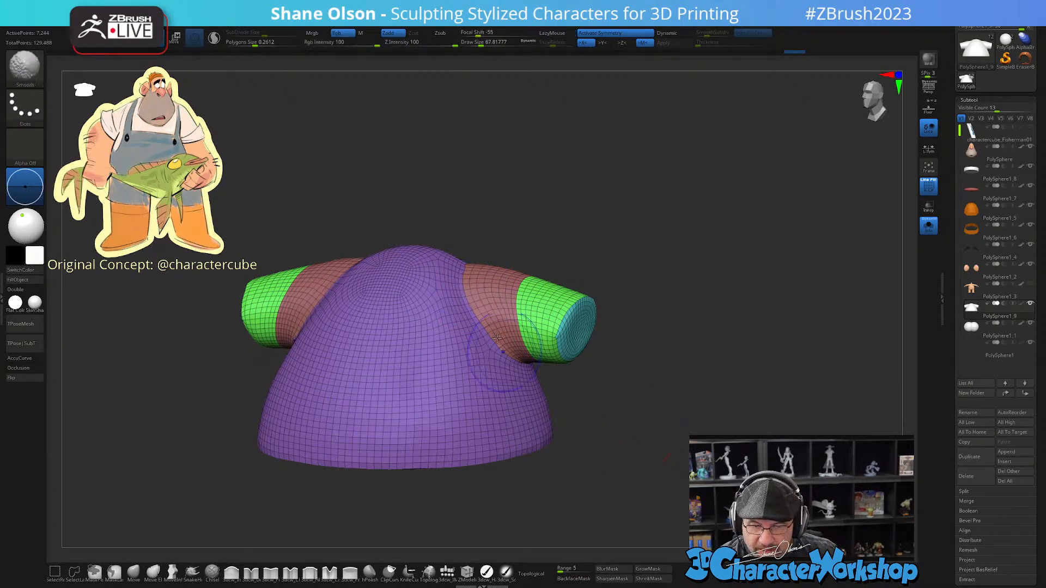
left_click_drag(619, 443, 643, 436, "shift")
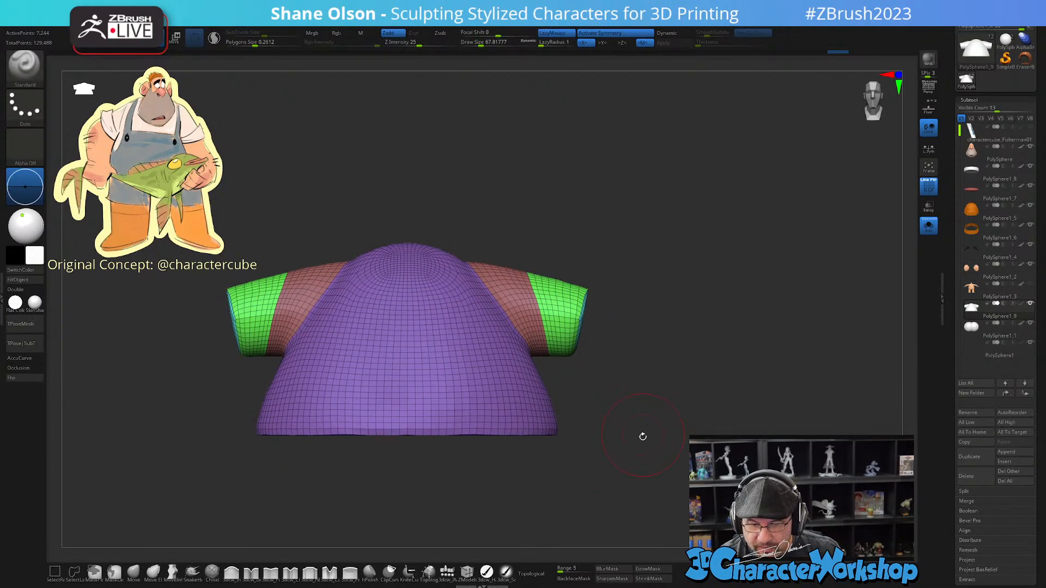
Step: Run ZRemesher on the smoothed shirt with Same and KeepGroups on
key("space")
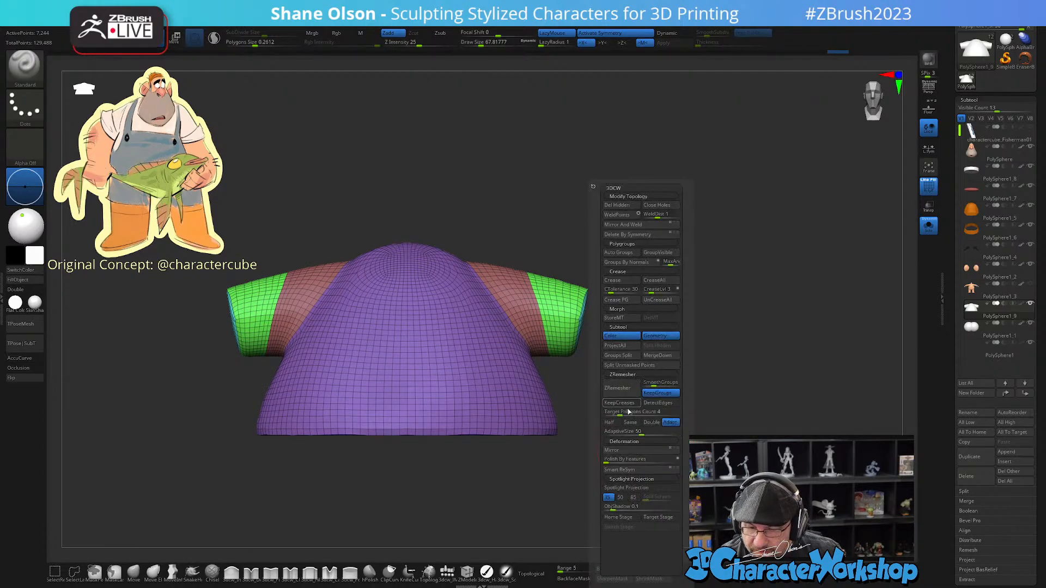
left_click(629, 424)
left_click(621, 387)
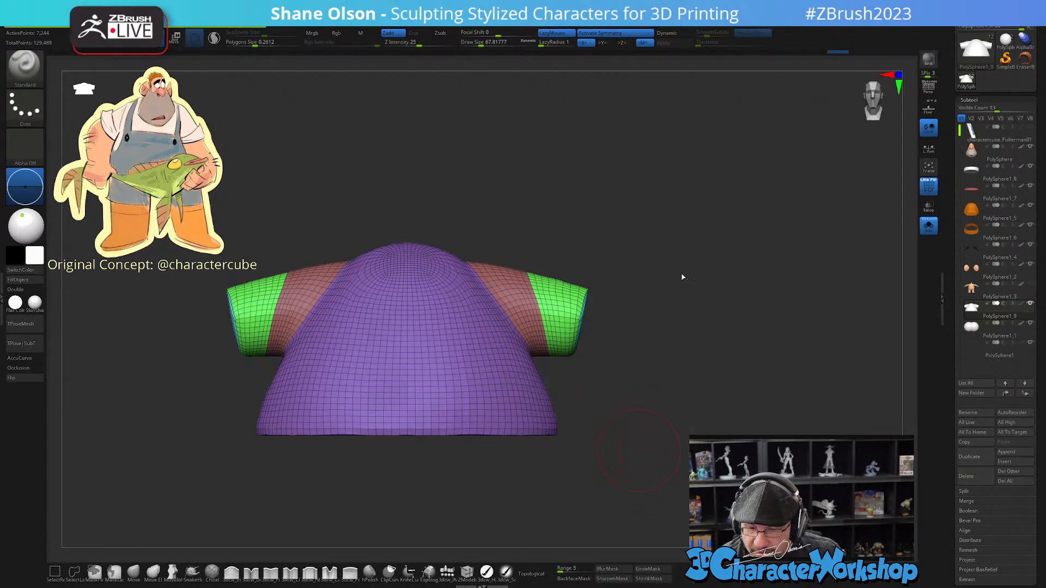
left_click_drag(673, 267, 668, 389)
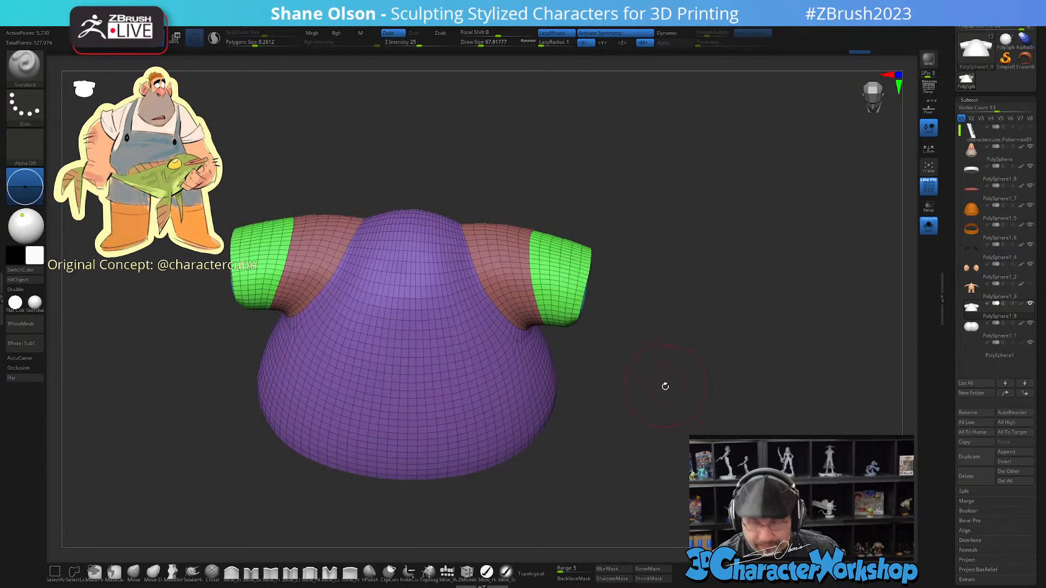
Step: Run ZRemesher on the shirt once more with Half and KeepGroups on
key("space")
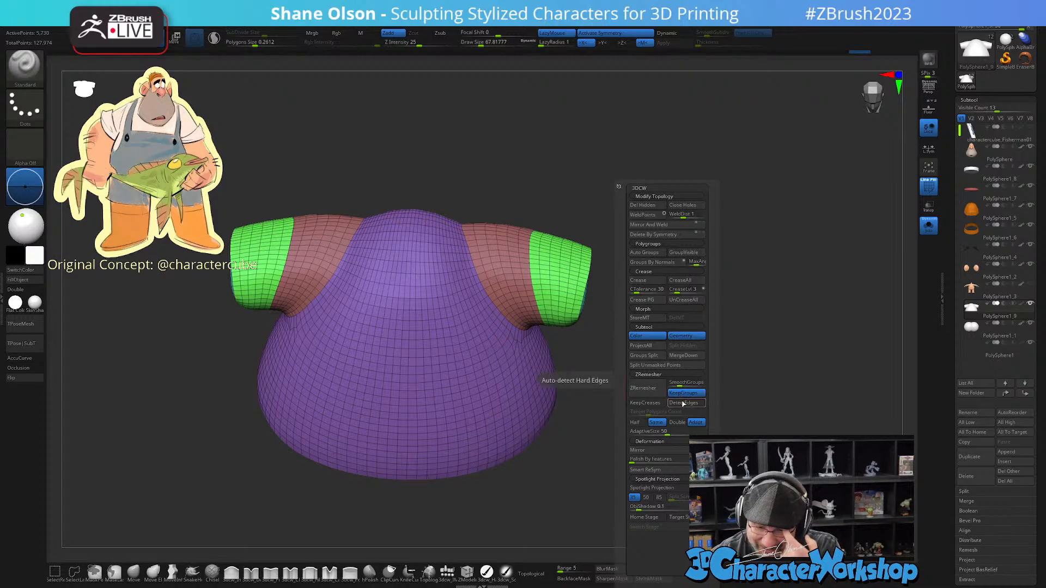
left_click(635, 422)
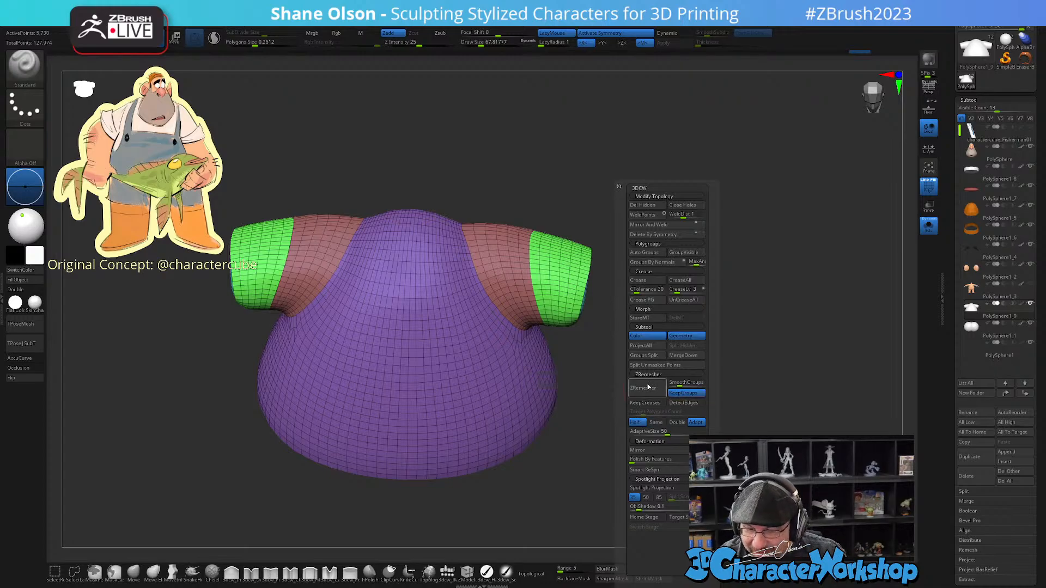
left_click(648, 387)
left_click_drag(702, 306, 692, 372)
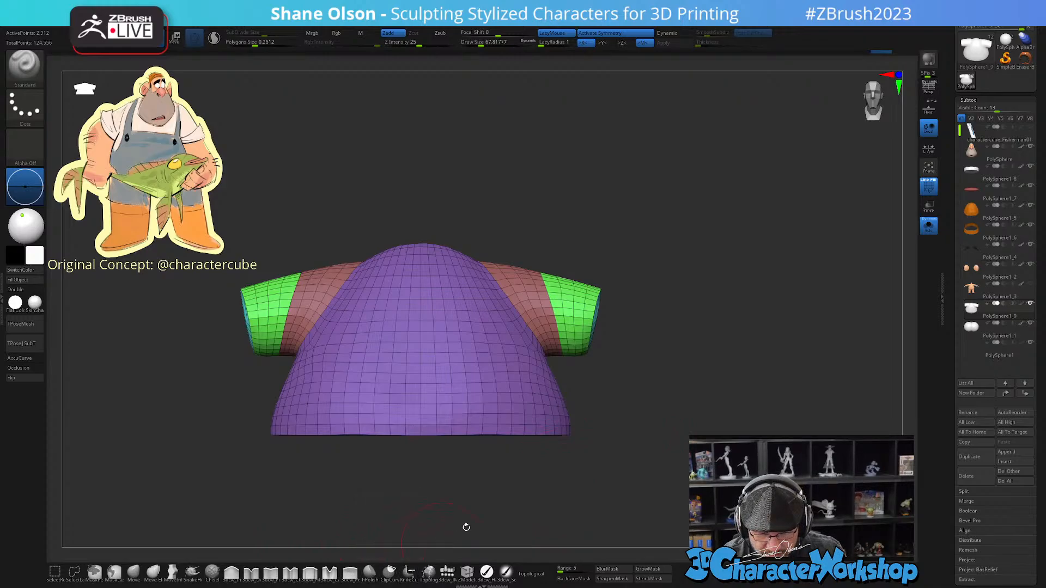
Step: Cut both sleeve ends straight along a slanted line and adjust the sleeve openings with the Move brush
left_click_drag(624, 241, 581, 397, "ctrl+shift")
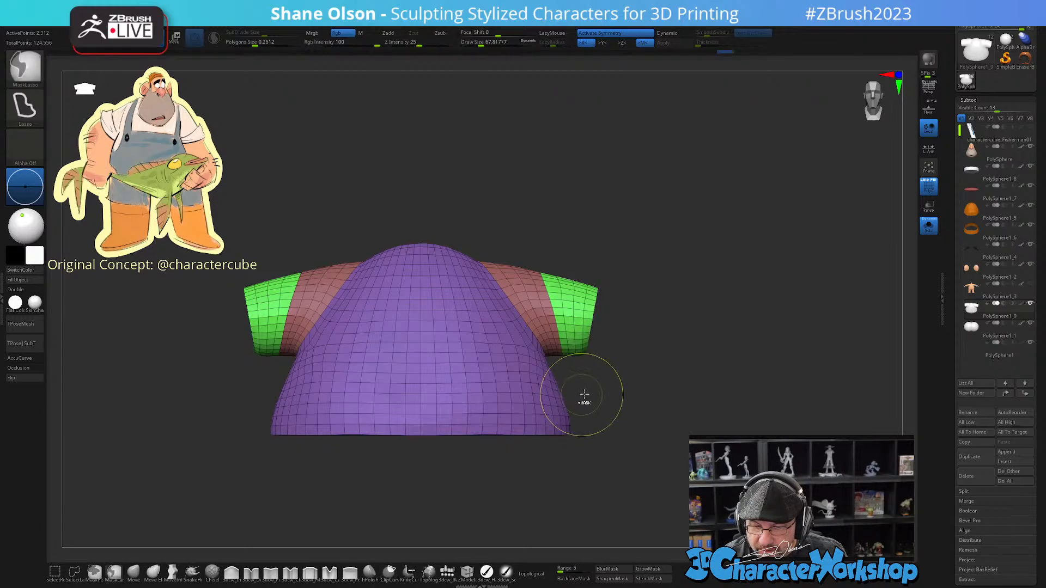
left_click_drag(653, 438, 429, 525)
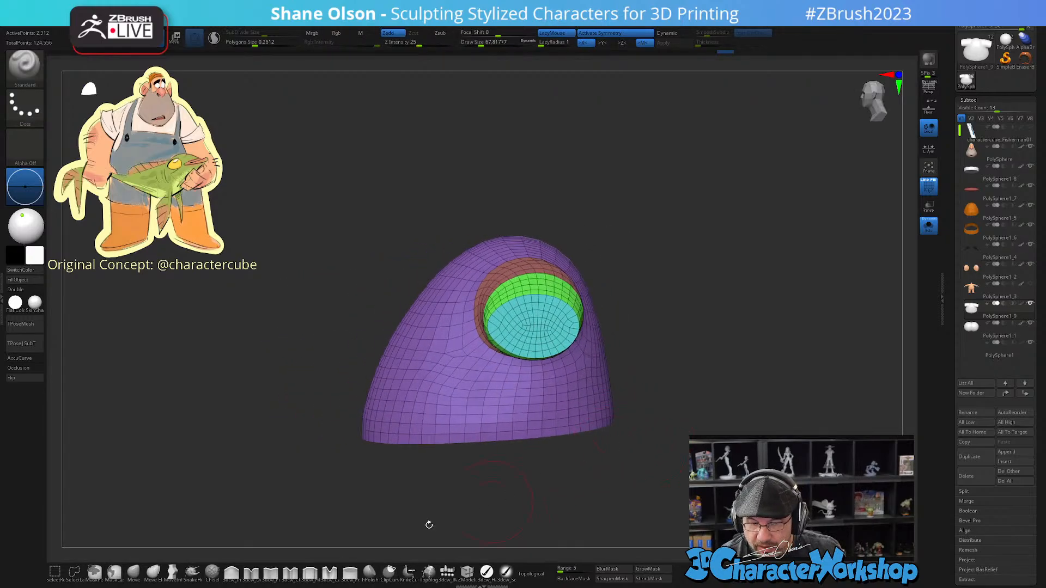
left_click(135, 573)
mouse_move(490, 480)
left_mouse_down("alt")
mouse_move(512, 518)
mouse_move(517, 299)
mouse_move(493, 309)
mouse_move(481, 298)
mouse_move(560, 303)
left_mouse_up("alt")
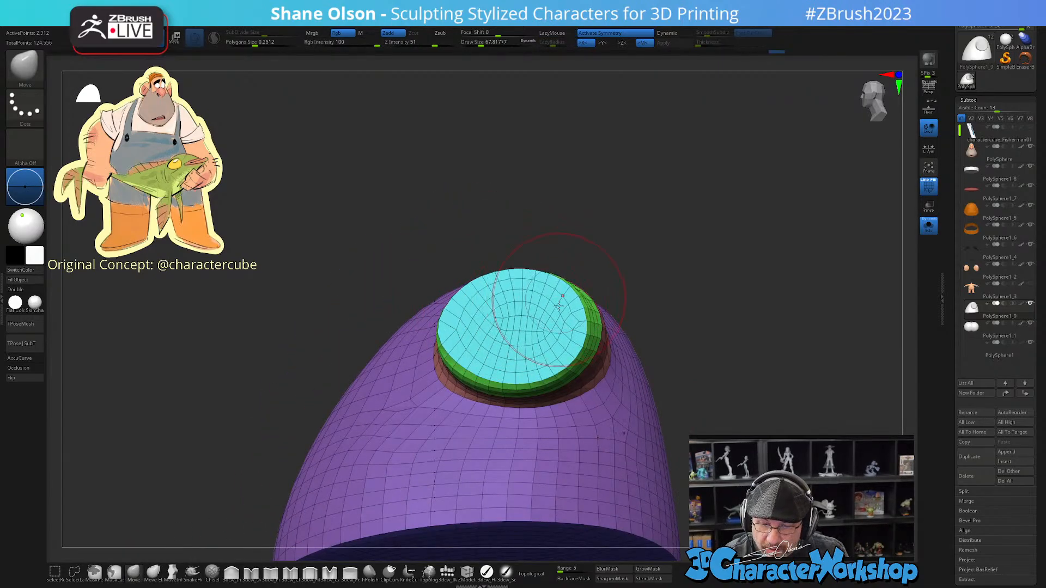
left_click_drag(475, 350, 469, 344)
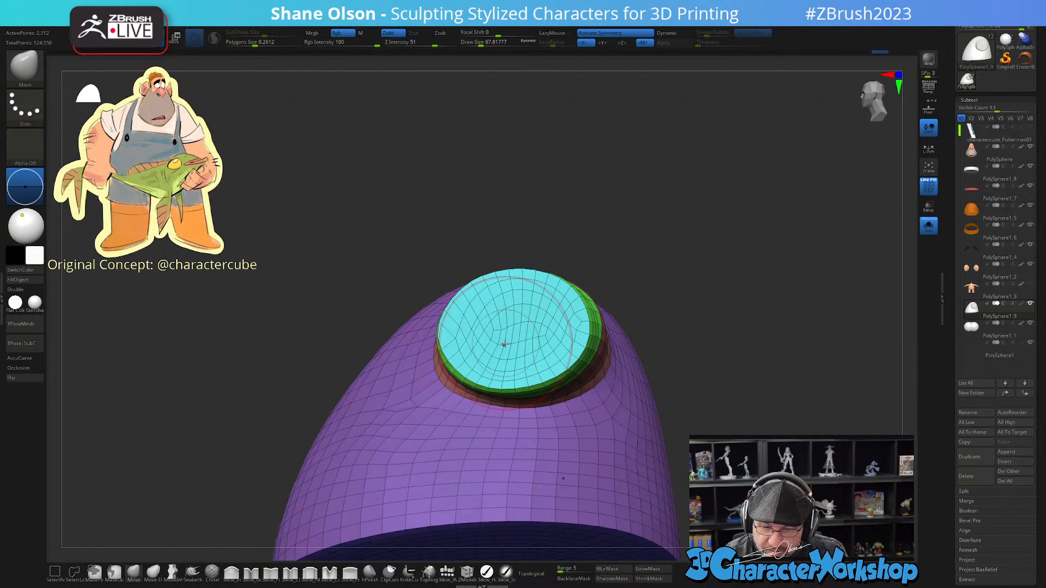
mouse_move(332, 335)
left_mouse_down()
mouse_move(549, 344)
mouse_move(533, 341)
mouse_move(536, 400)
mouse_move(539, 367)
mouse_move(556, 404)
mouse_move(574, 394)
mouse_move(584, 420)
left_mouse_up()
key("w")
left_click(520, 337)
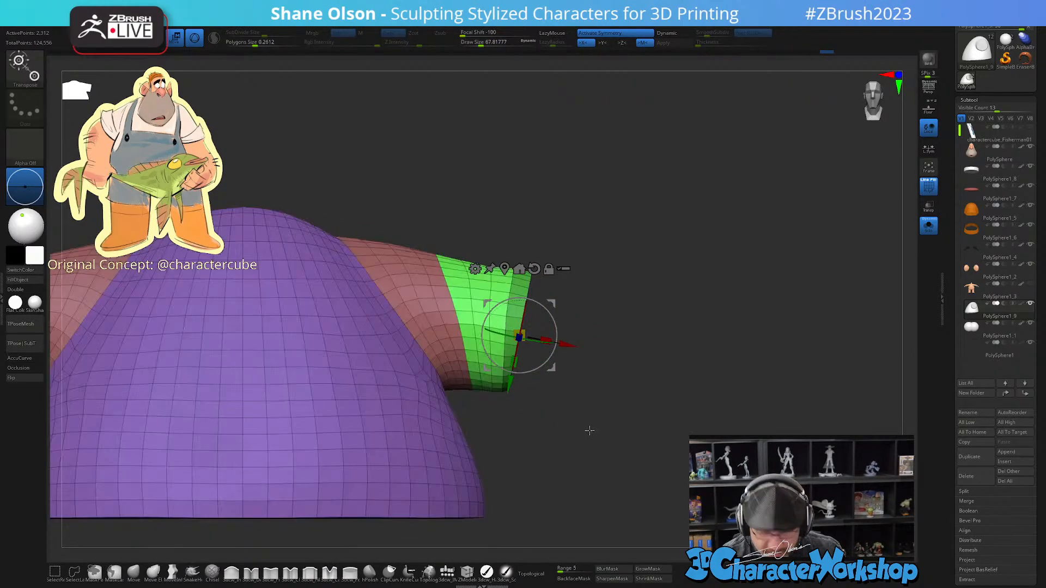
key("q")
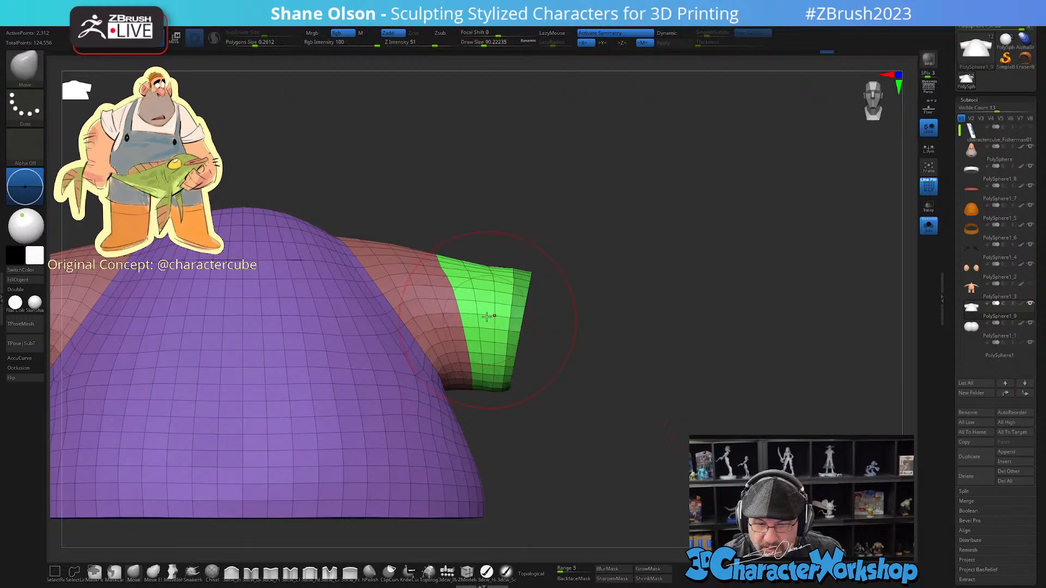
key("ctrl+z")
Step: Lower the Smooth brush's Z Intensity to 12, set the draw size to about 56, and gently smooth the outer sleeves
left_click(418, 45, "shift")
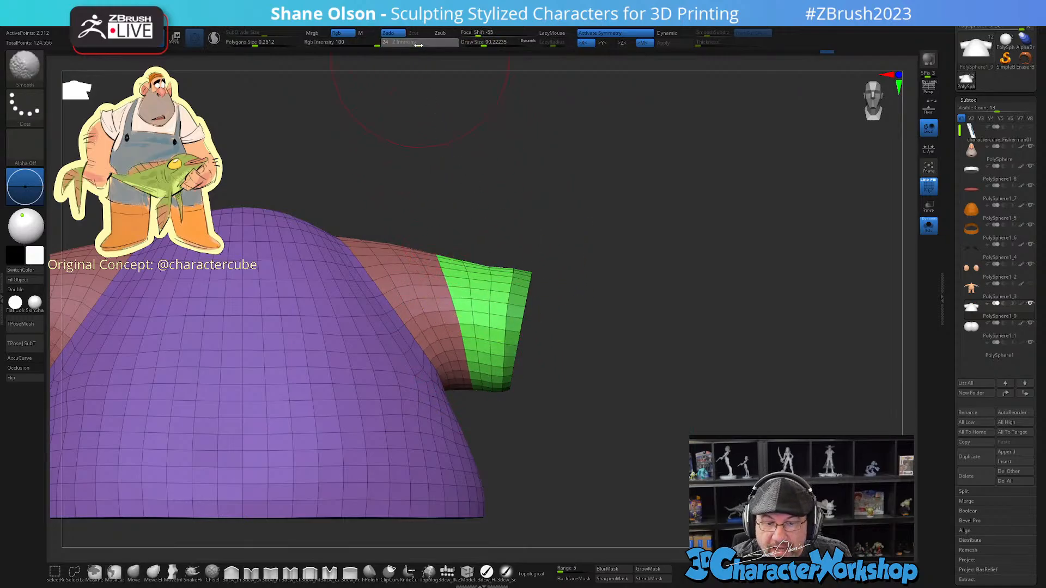
key("s")
mouse_move(603, 279)
left_mouse_down()
mouse_move(600, 292)
mouse_move(603, 261)
mouse_move(608, 322)
left_mouse_up()
key("shift")
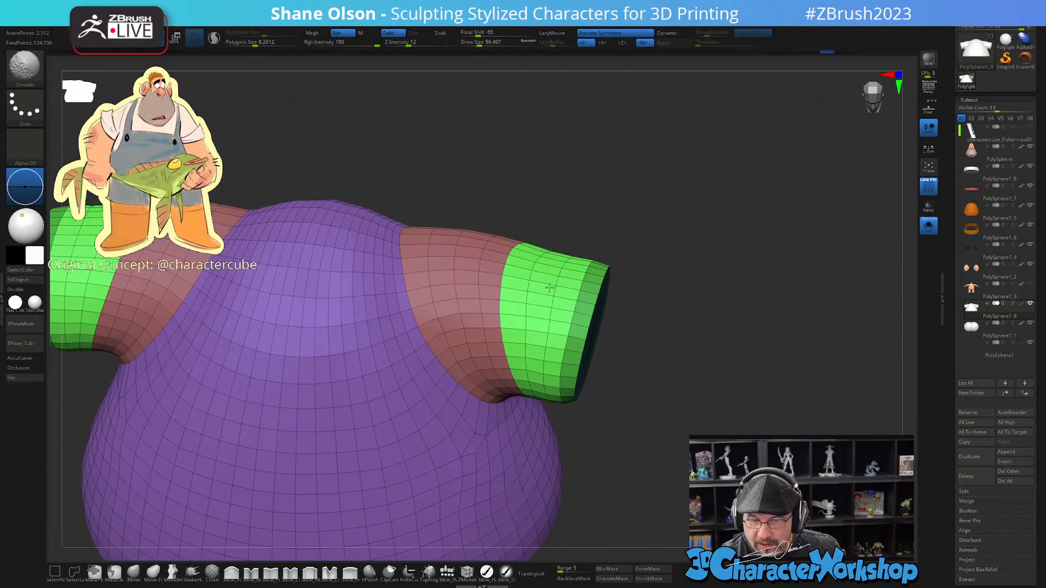
left_click_drag(501, 286, 521, 308, "shift")
left_click_drag(626, 327, 568, 271)
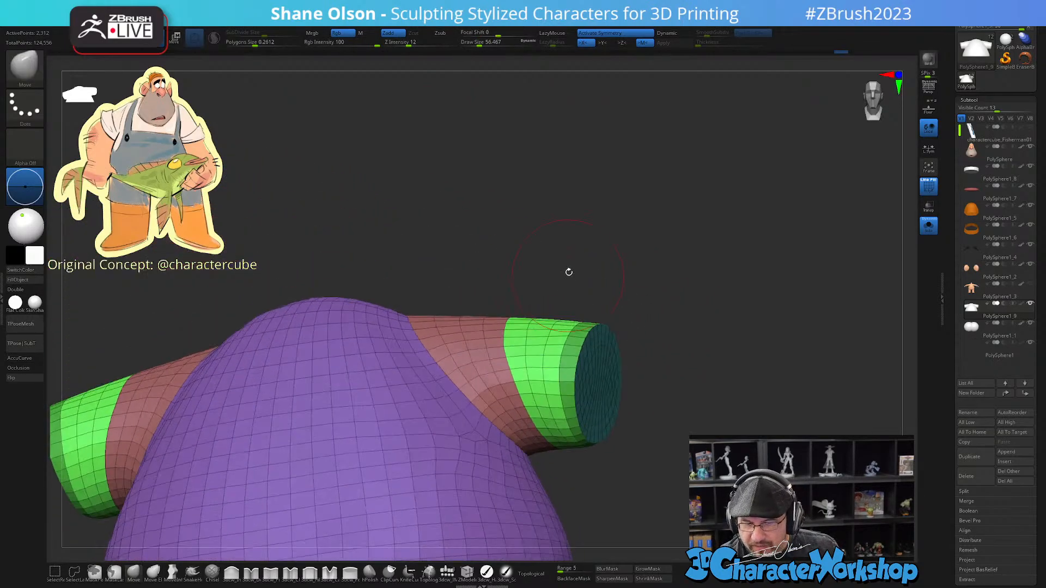
left_click_drag(634, 376, 614, 334)
left_click_drag(532, 372, 574, 433, "shift")
mouse_move(677, 447)
left_mouse_down()
mouse_move(484, 406)
mouse_move(725, 422)
left_mouse_up()
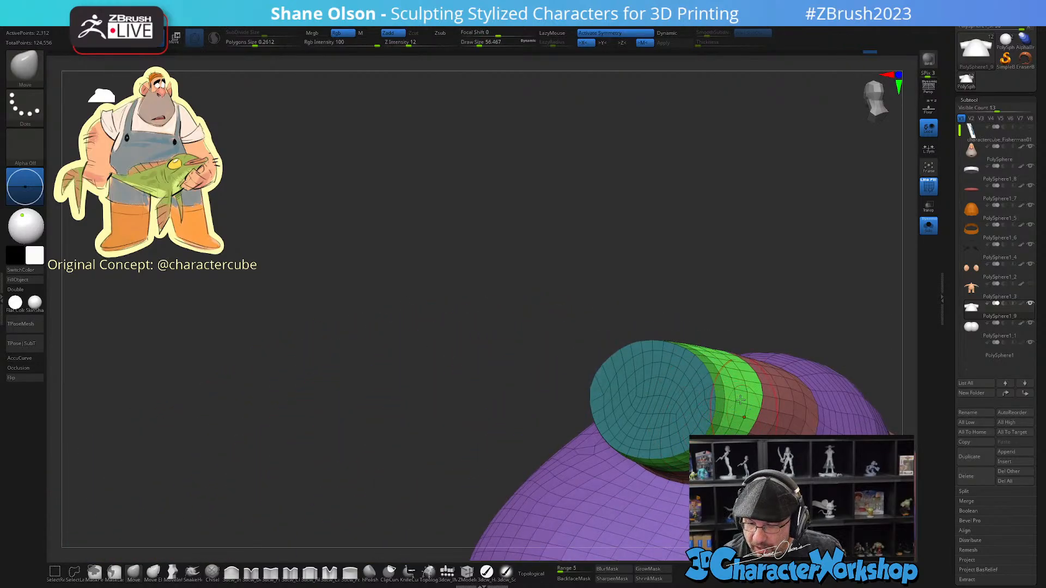
mouse_move(567, 376)
left_mouse_down()
mouse_move(774, 401)
mouse_move(763, 365)
left_mouse_up()
left_click_drag(687, 395, 670, 377, "shift")
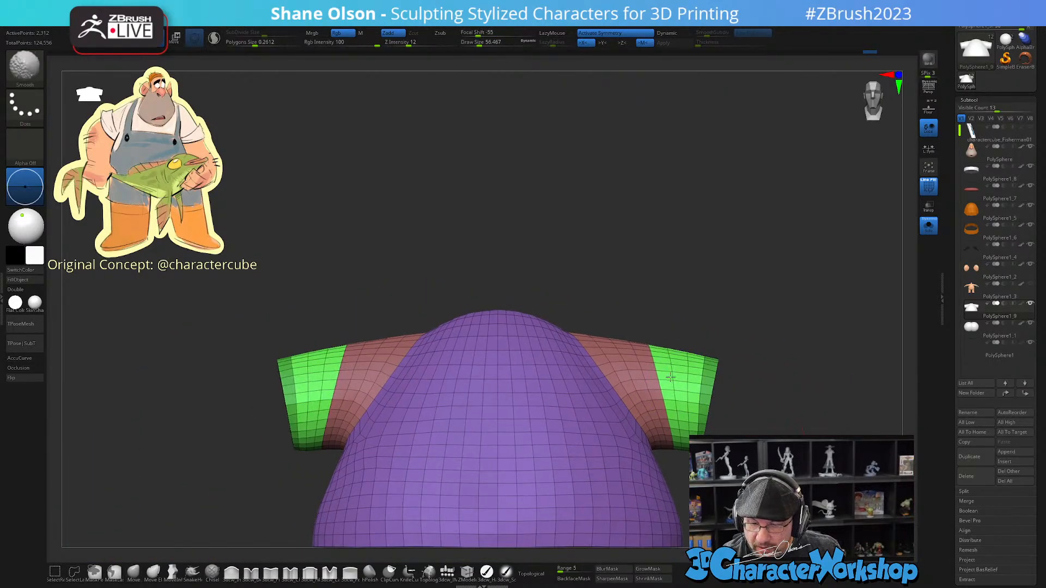
Step: Check the shirt's overall shape and lightly smooth the upper chest beside the sleeves
left_click_drag(707, 324, 669, 276, "alt")
mouse_move(724, 397)
left_mouse_down()
mouse_move(717, 423)
mouse_move(725, 395)
mouse_move(733, 403)
left_mouse_up()
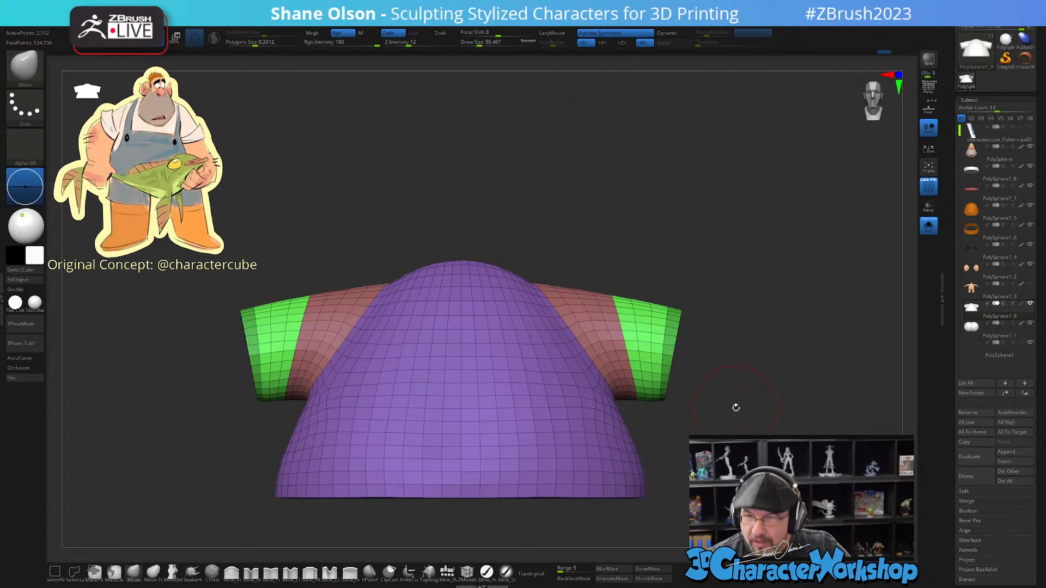
mouse_move(801, 208)
left_mouse_down()
mouse_move(785, 206)
mouse_move(779, 178)
mouse_move(763, 203)
mouse_move(699, 170)
left_mouse_up()
key("ctrl")
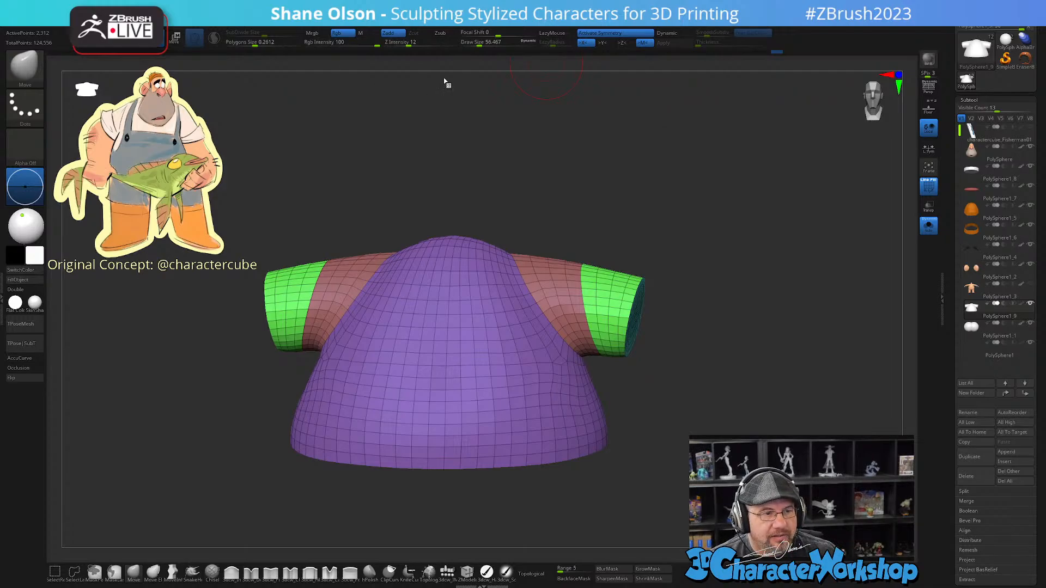
left_click_drag(685, 174, 692, 225)
left_click_drag(714, 160, 707, 167)
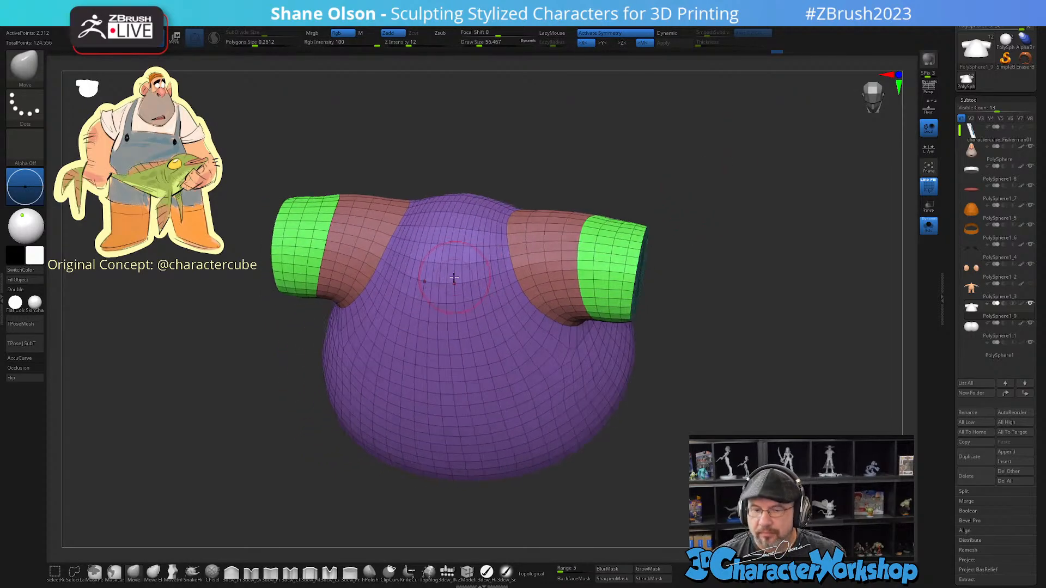
left_click_drag(408, 267, 415, 252, "shift")
mouse_move(476, 180)
left_mouse_down("shift")
mouse_move(672, 152)
mouse_move(752, 269)
mouse_move(754, 290)
left_mouse_up("shift")
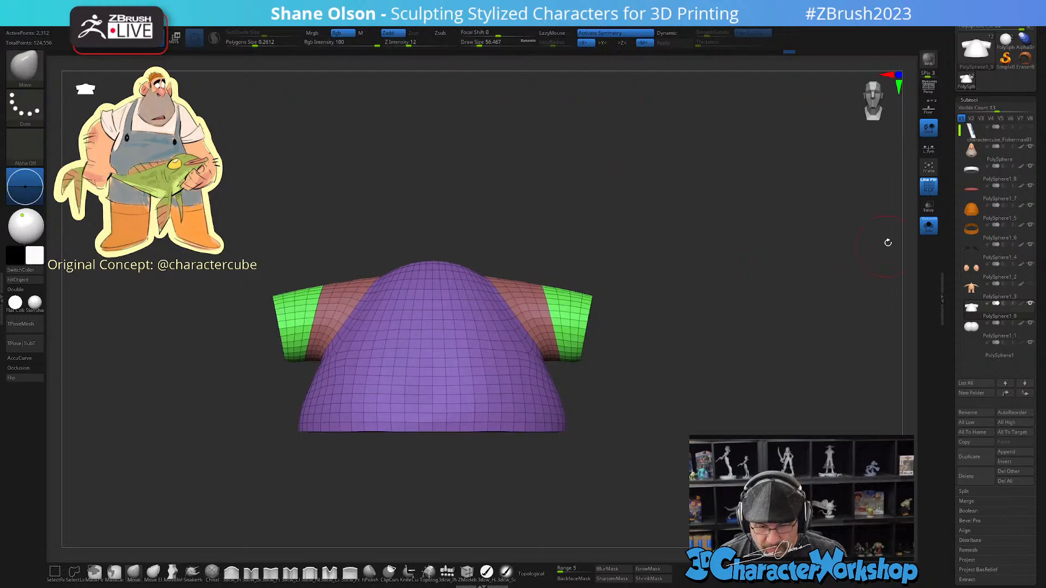
Step: Turn off Solo to show the whole character and sample a pale off-white for the shirt from the concept art
left_click(929, 228)
mouse_move(763, 238)
left_mouse_down()
mouse_move(738, 238)
mouse_move(784, 241)
mouse_move(759, 244)
left_mouse_up()
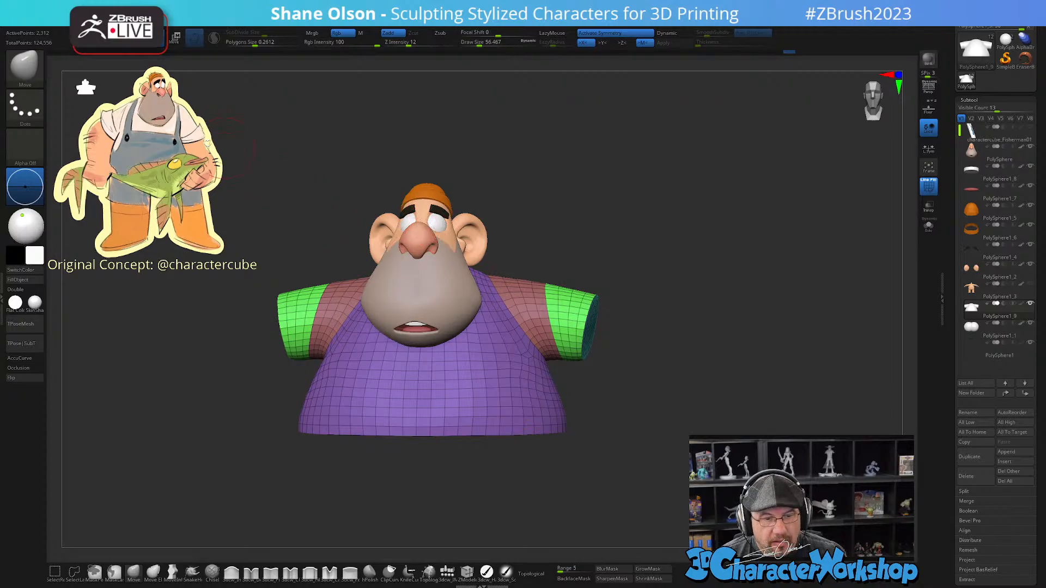
key("z")
key("c")
key("z")
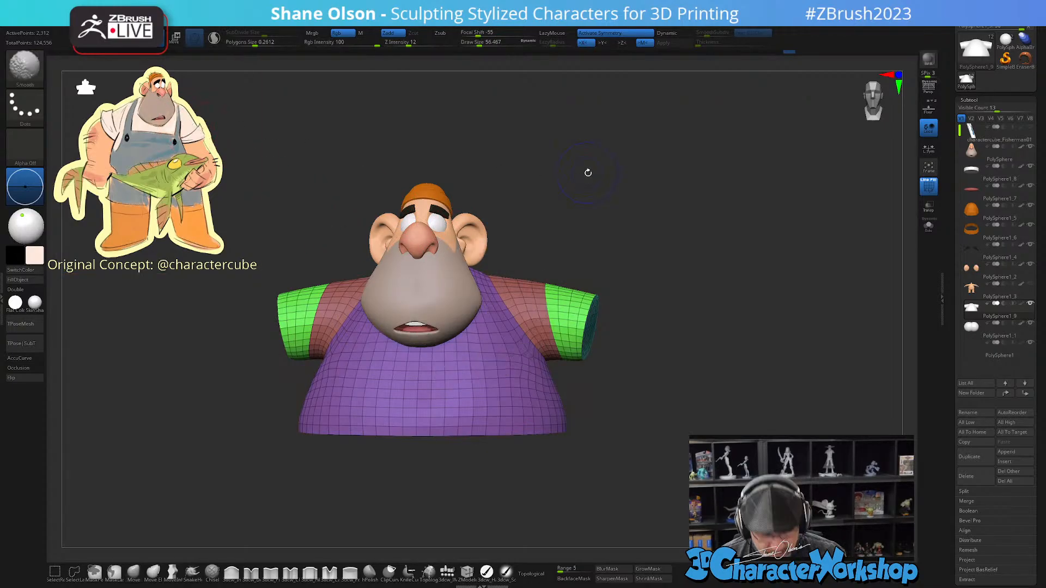
Step: Turn off the PolyFrame display to view the shirt in its plain colour with the head
key("shift+f")
mouse_move(689, 233)
left_mouse_down()
mouse_move(704, 264)
mouse_move(699, 248)
mouse_move(713, 248)
mouse_move(698, 243)
left_mouse_up()
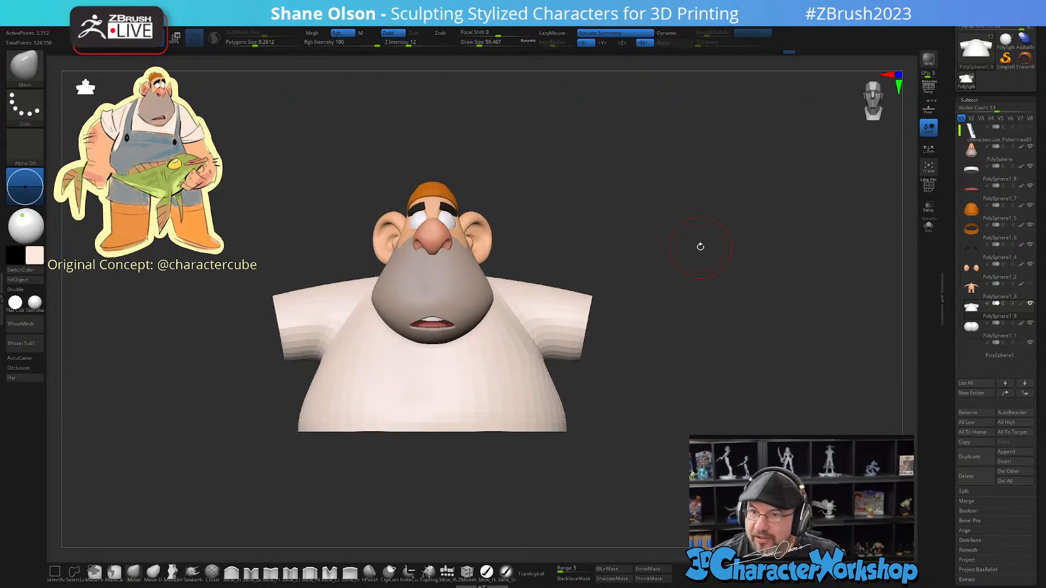
left_click_drag(701, 247, 626, 401)
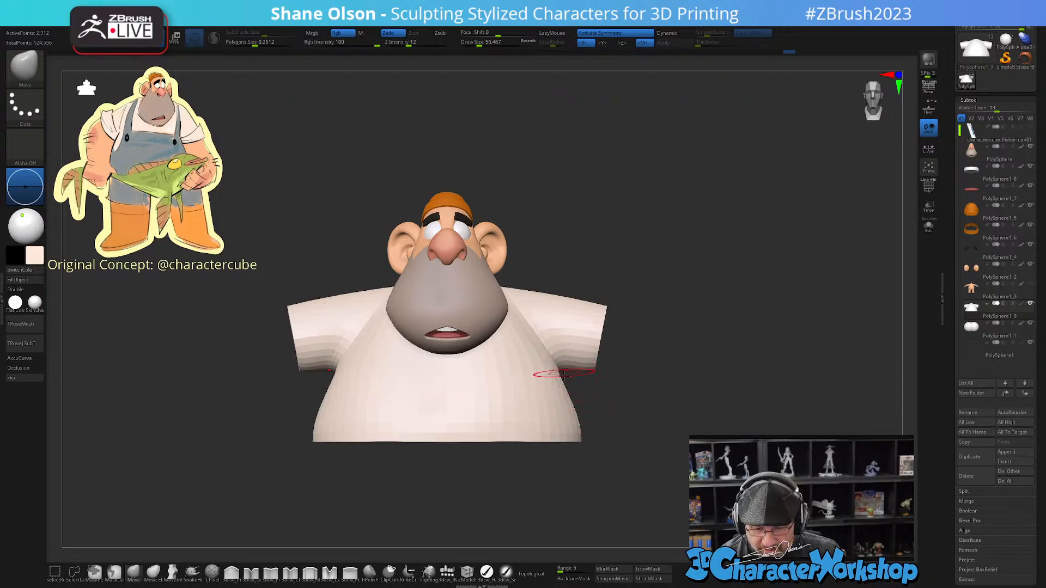
Step: Fill the shirt with the sampled pale off-white colour and show the body subtool together with it
left_click(505, 571)
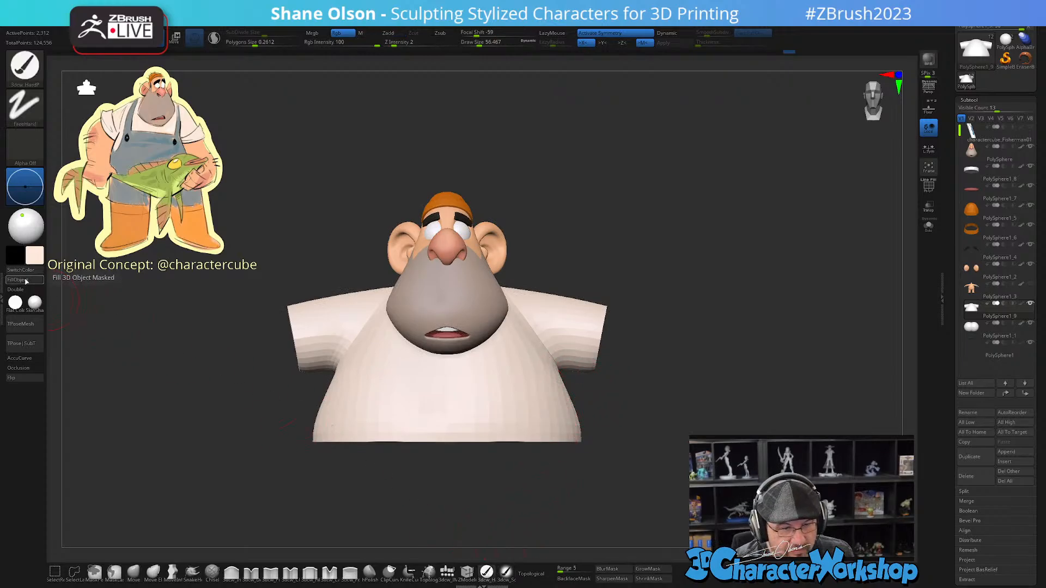
left_click_drag(723, 416, 773, 393)
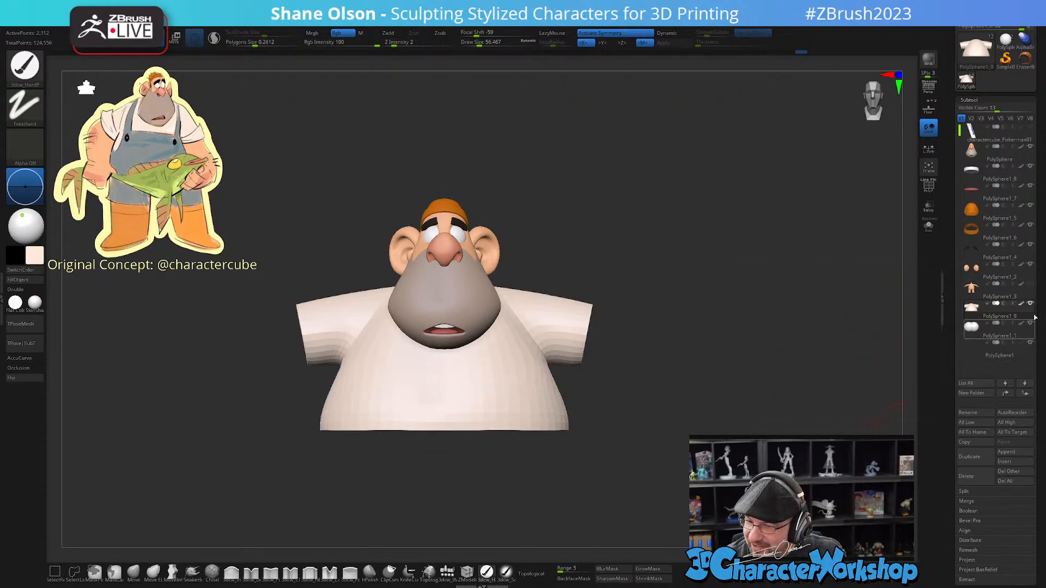
left_click(1031, 286)
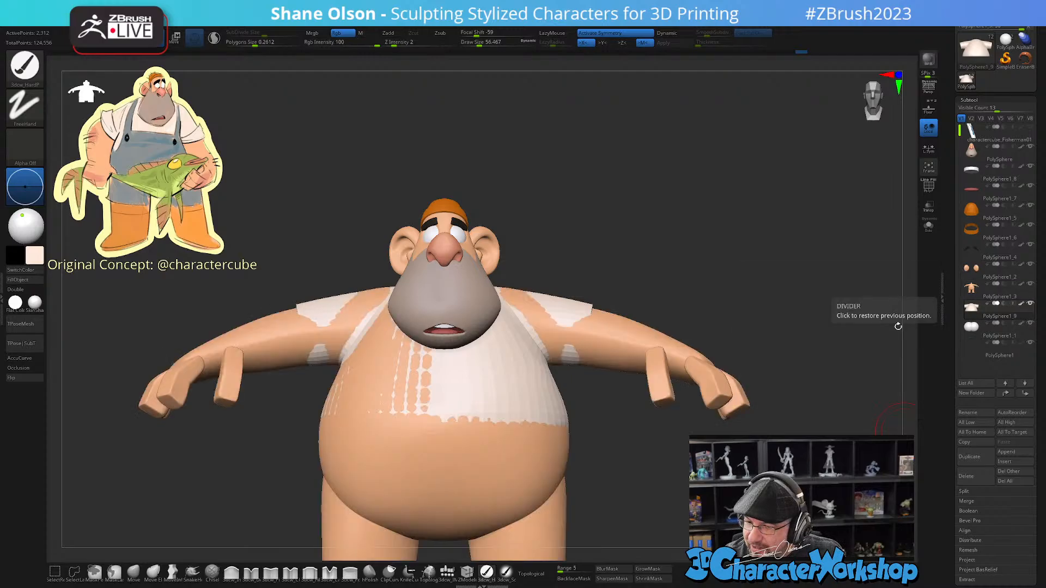
Step: Inflate the whole shirt slightly with the transform gizmo so it sits outside the body's surface
left_click_drag(757, 421, 708, 397, "alt")
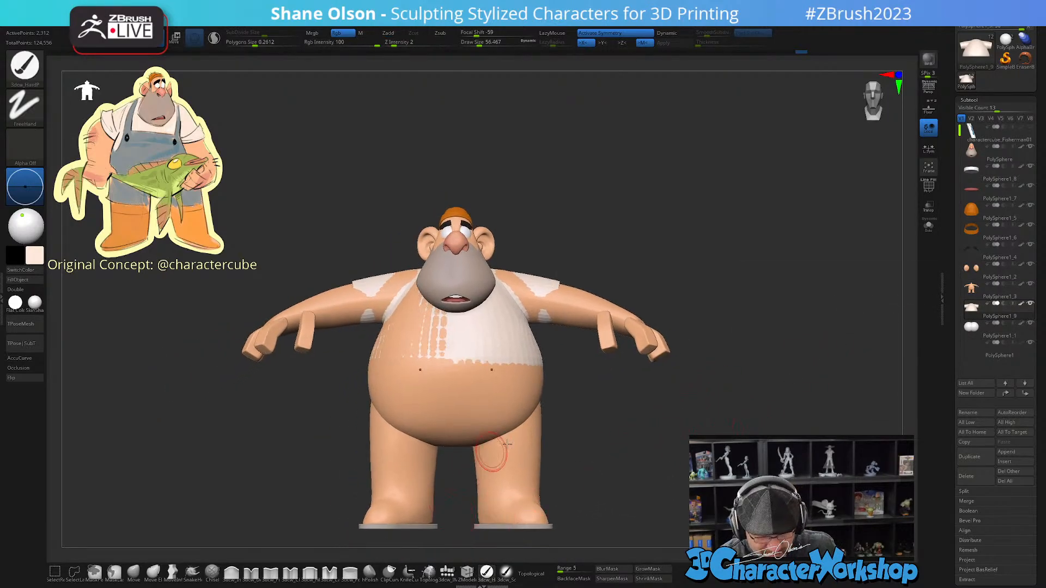
left_click_drag(633, 423, 632, 460)
key("w")
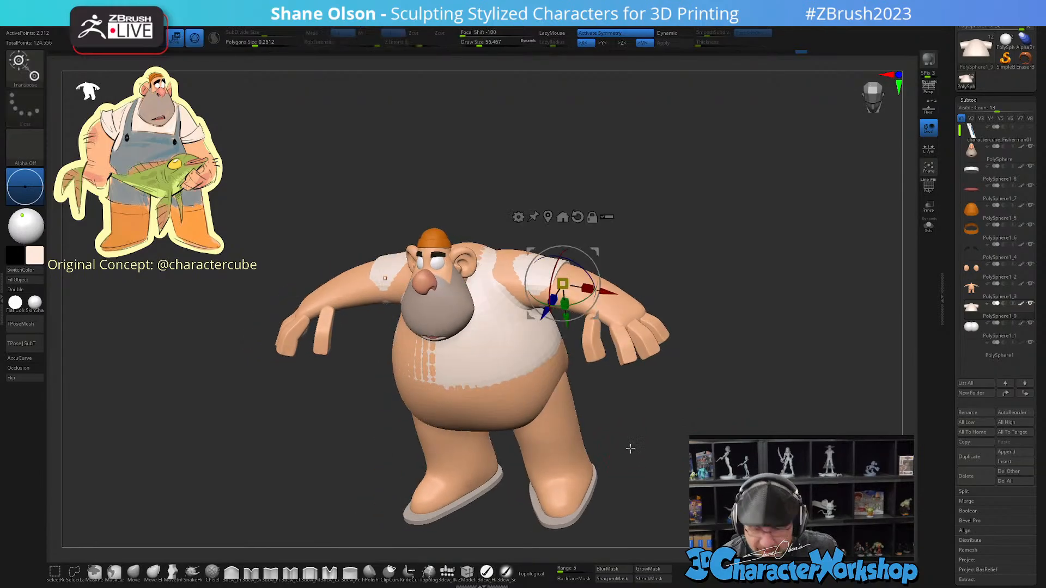
mouse_move(698, 262)
left_mouse_down("alt")
mouse_move(697, 327)
mouse_move(695, 277)
left_mouse_up("alt")
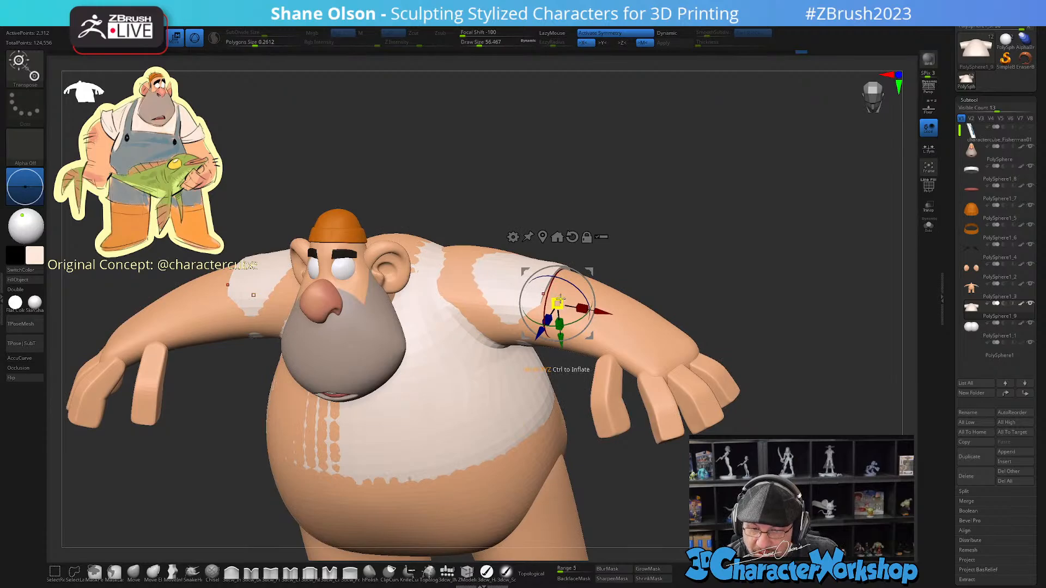
left_click_drag(607, 216, 600, 211)
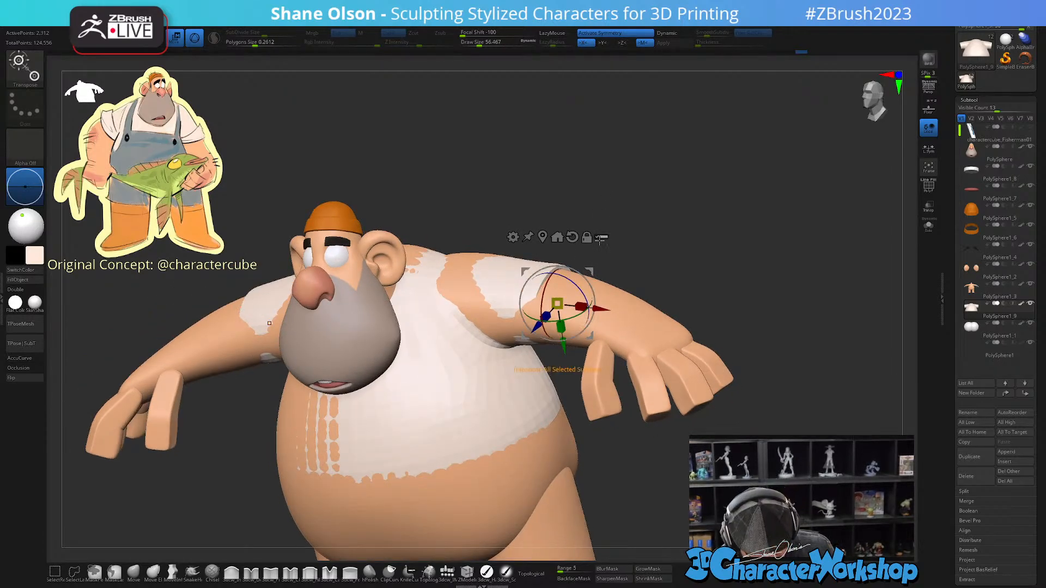
left_click_drag(559, 298, 564, 295, "ctrl")
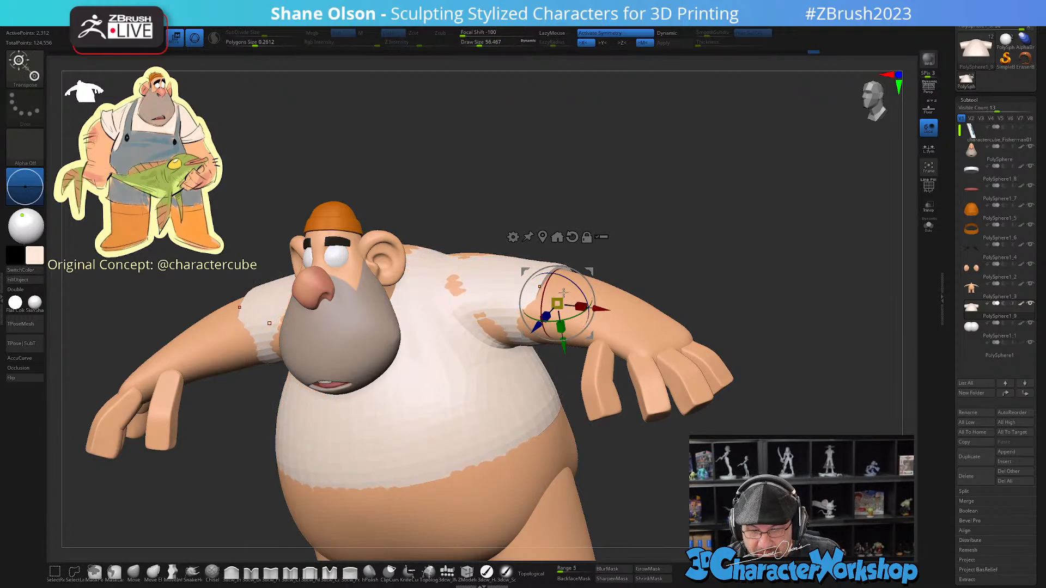
Step: With the Move brush at a draw size of about 124, pull the sleeves out around the upper arms
mouse_move(627, 442)
left_mouse_down()
mouse_move(658, 467)
mouse_move(668, 457)
left_mouse_up()
left_click(138, 572)
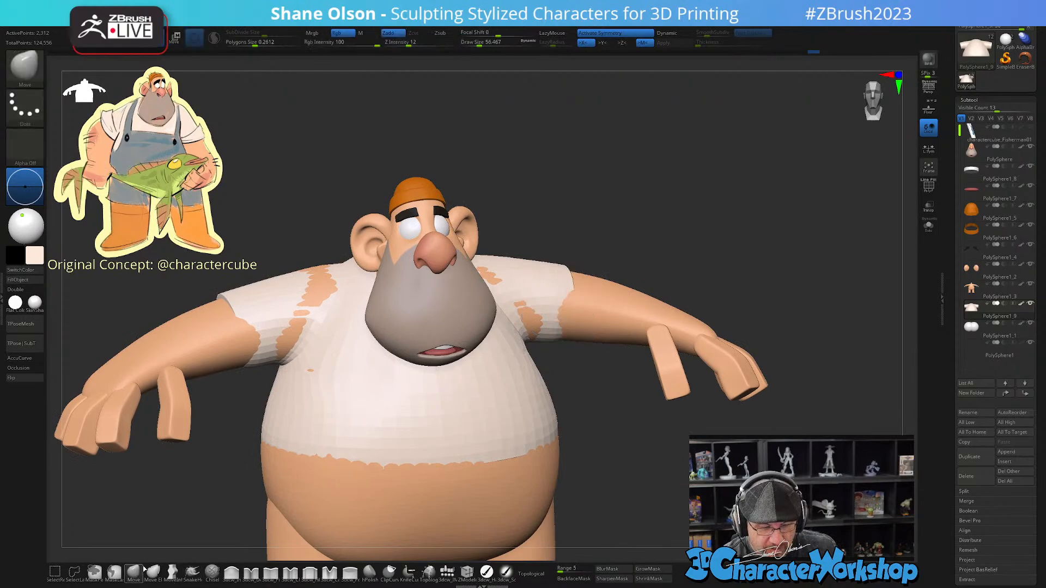
key("s")
left_click_drag(603, 251, 617, 269)
mouse_move(579, 376)
left_mouse_down("alt")
mouse_move(598, 355)
mouse_move(596, 382)
left_mouse_up("alt")
key("s")
left_click_drag(564, 317, 596, 262)
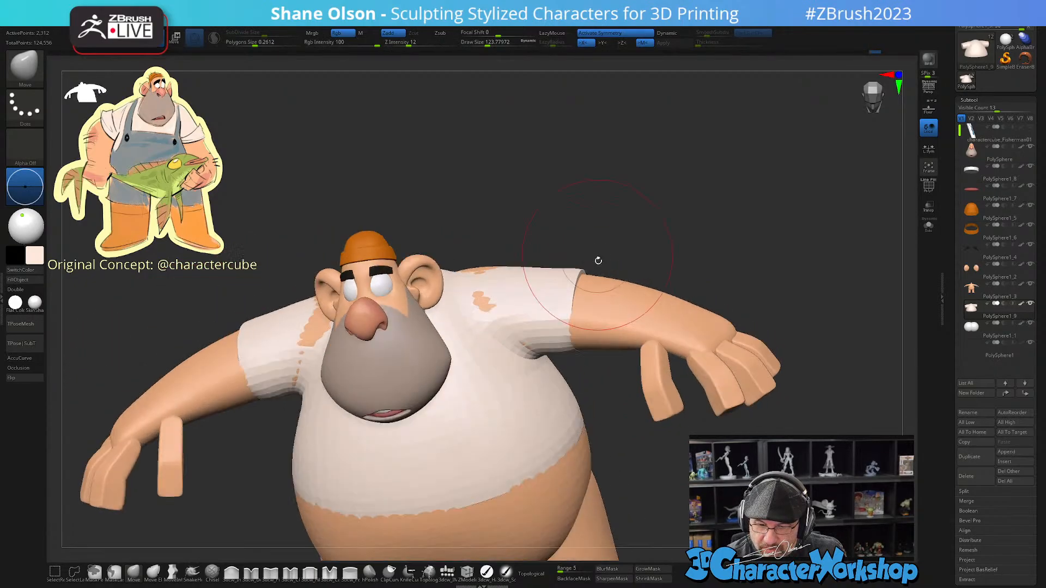
Step: Isolate the shirt to examine its sleeve ends and underside, and bring the whole character back into view
left_click(928, 225)
left_click_drag(674, 497, 621, 465)
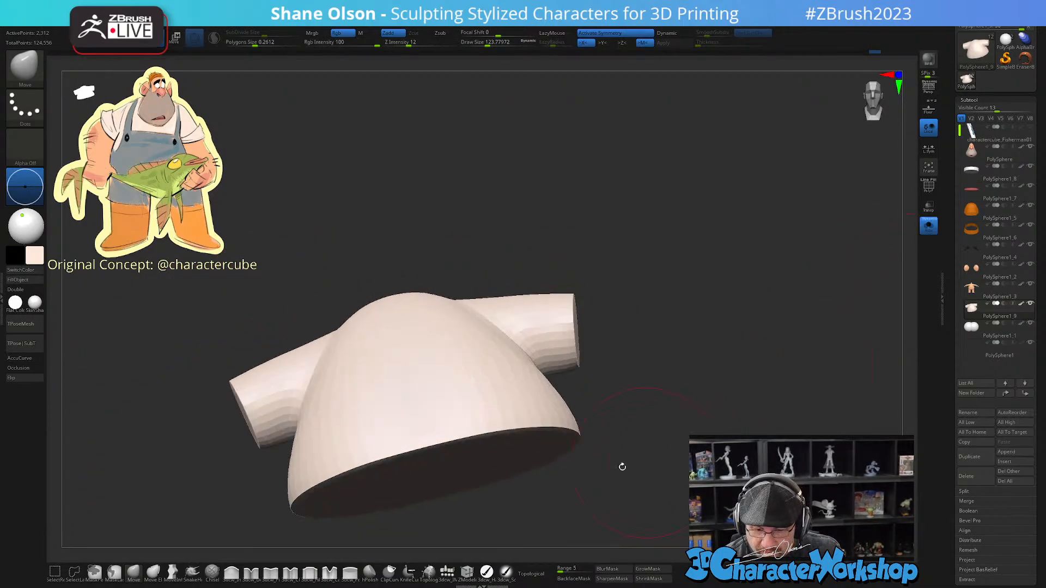
right_click_drag(545, 409, 617, 352)
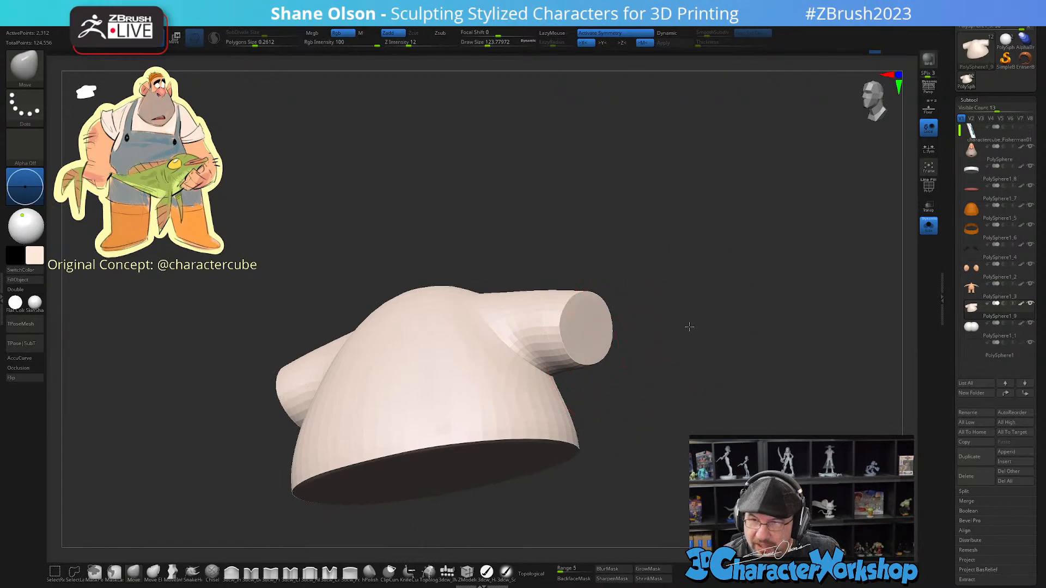
left_click_drag(690, 327, 690, 355)
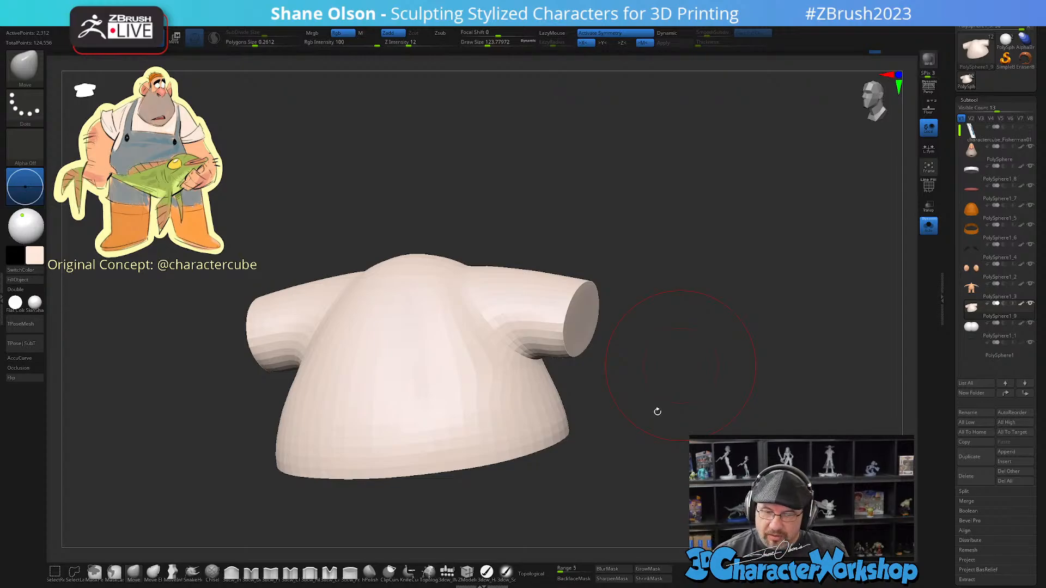
left_click_drag(658, 411, 615, 364)
left_click(929, 226)
Step: Enlarge the Move brush to about 163 and pull the shirt out over the shoulders and upper back
mouse_move(638, 252)
left_mouse_down()
mouse_move(635, 284)
mouse_move(595, 351)
mouse_move(551, 342)
left_mouse_up()
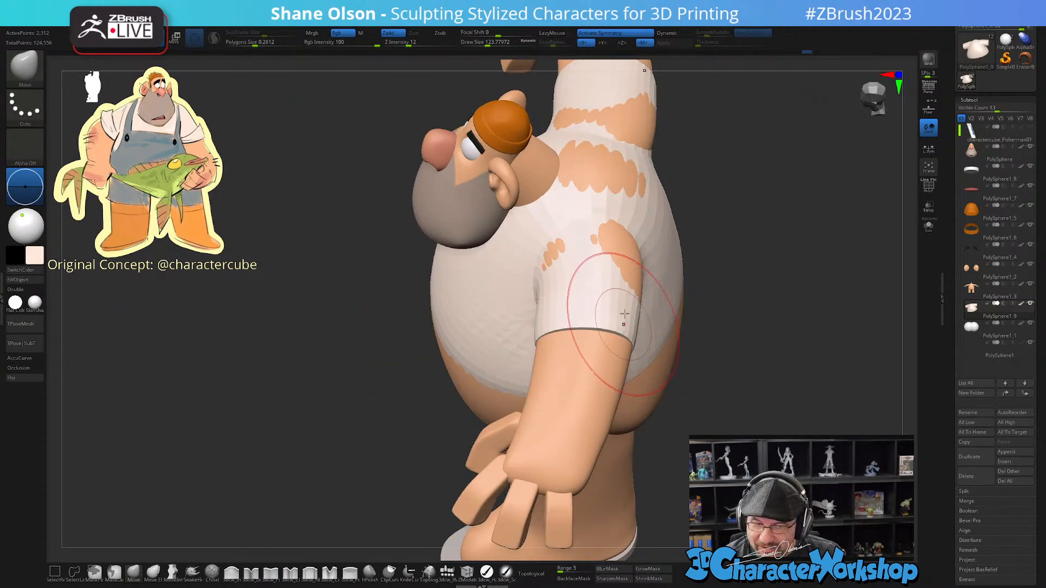
mouse_move(624, 314)
left_mouse_down()
mouse_move(595, 234)
mouse_move(612, 257)
mouse_move(595, 256)
mouse_move(591, 276)
mouse_move(599, 229)
left_mouse_up()
key("s")
right_click_drag(599, 229, 596, 256)
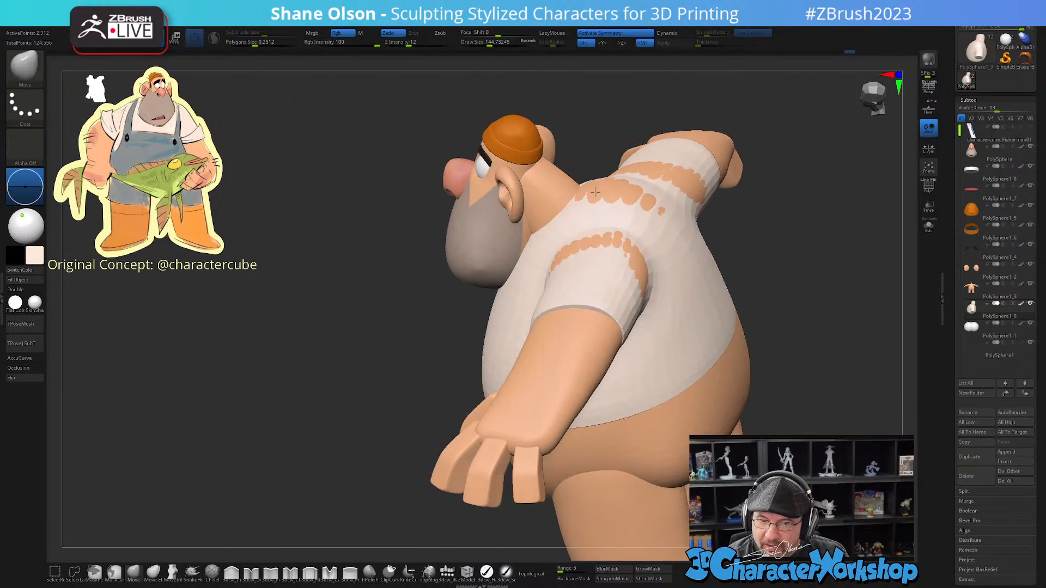
key("ctrl+z")
mouse_move(595, 192)
right_mouse_down()
mouse_move(635, 233)
mouse_move(642, 218)
mouse_move(671, 256)
right_mouse_up()
left_click_drag(677, 268, 695, 264)
mouse_move(732, 224)
right_mouse_down()
mouse_move(739, 245)
mouse_move(703, 302)
mouse_move(739, 371)
mouse_move(432, 261)
right_mouse_up()
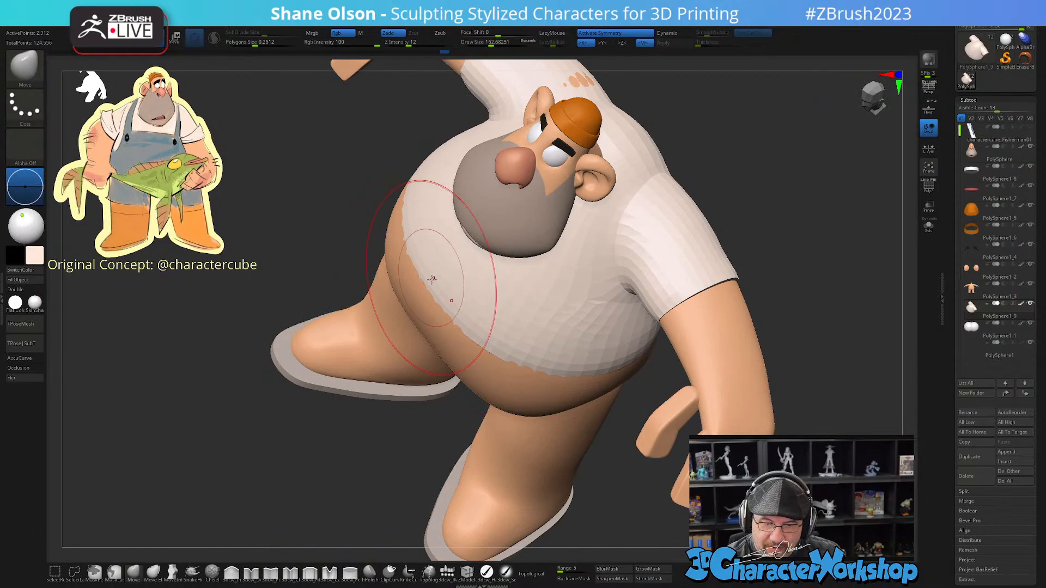
Step: Pull the shirt's front and hem outward with the Move brush to cover the belly showing through
left_click_drag(433, 280, 425, 290)
left_click_drag(409, 210, 403, 212)
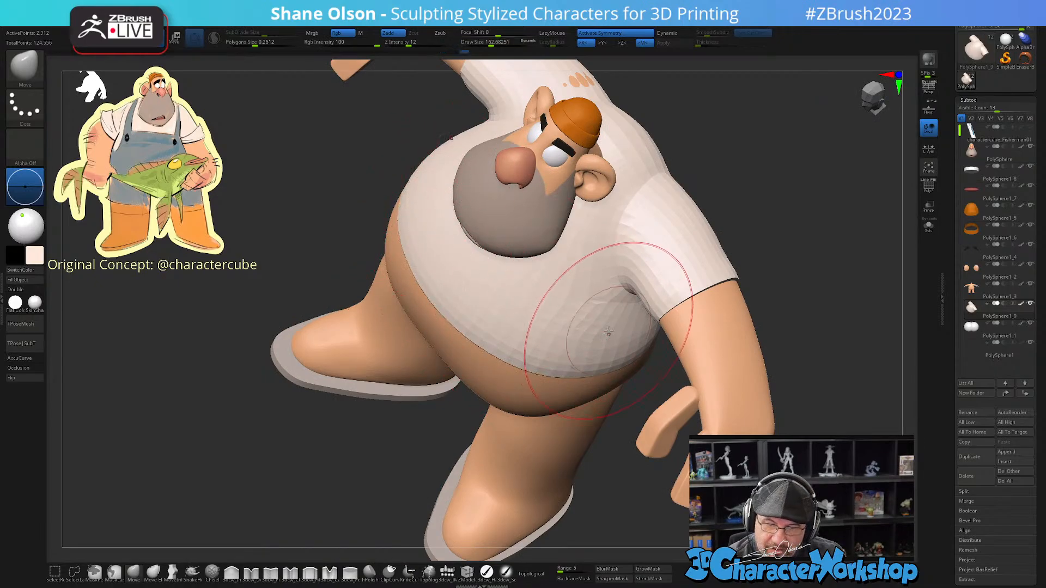
right_click_drag(608, 331, 724, 268)
left_click_drag(423, 270, 427, 262)
right_click_drag(502, 202, 494, 219)
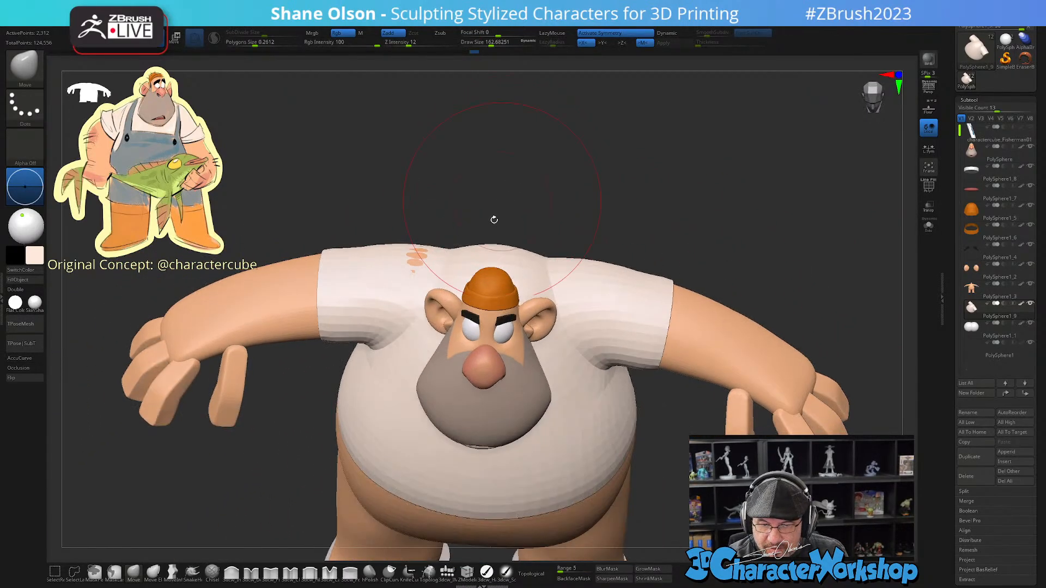
right_click_drag(549, 182, 653, 201)
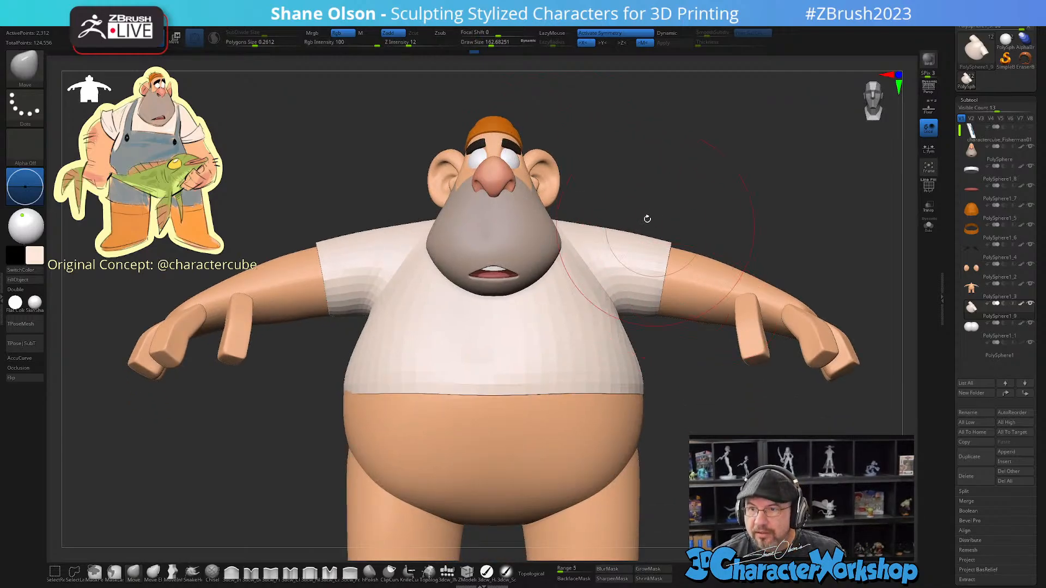
Step: Turn on the PolyFrame display to show the shirt's polygroups and set the draw size to about 132
right_click_drag(698, 137, 686, 165, "ctrl")
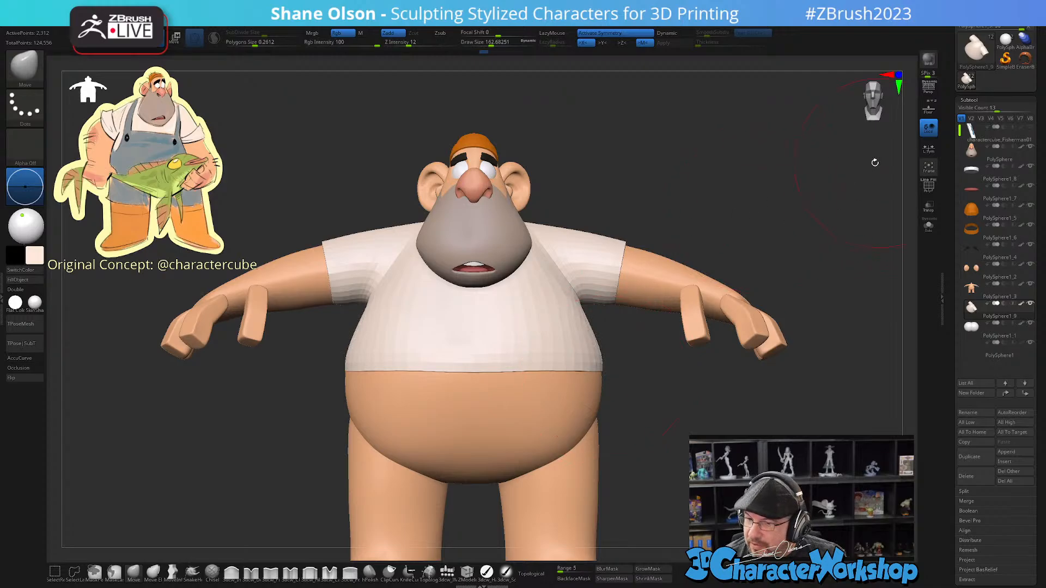
left_click_drag(811, 176, 826, 162, "alt")
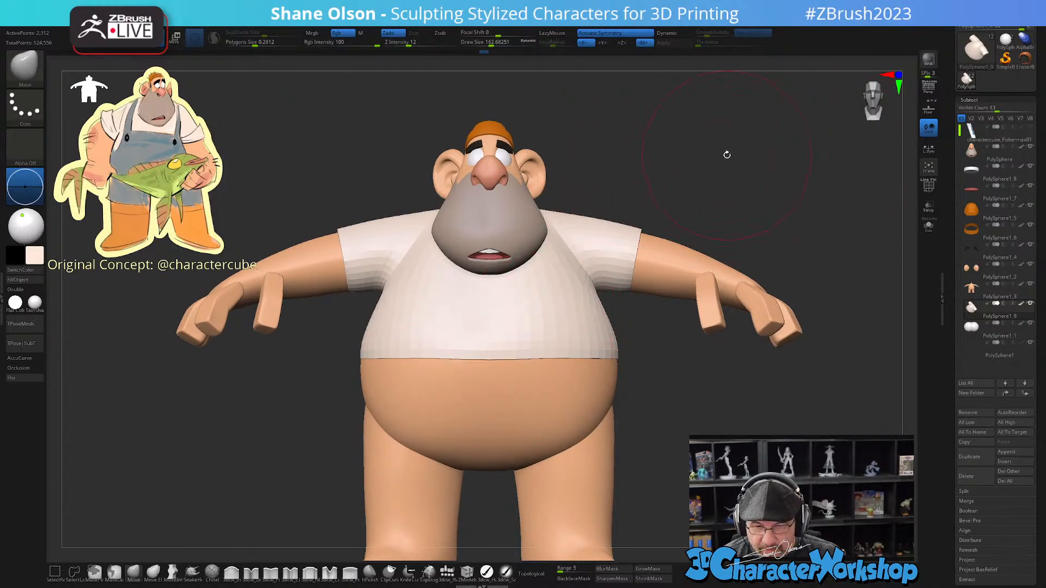
key("shift+f")
mouse_move(721, 420)
left_mouse_down()
mouse_move(708, 423)
mouse_move(741, 426)
mouse_move(728, 427)
mouse_move(719, 408)
left_mouse_up()
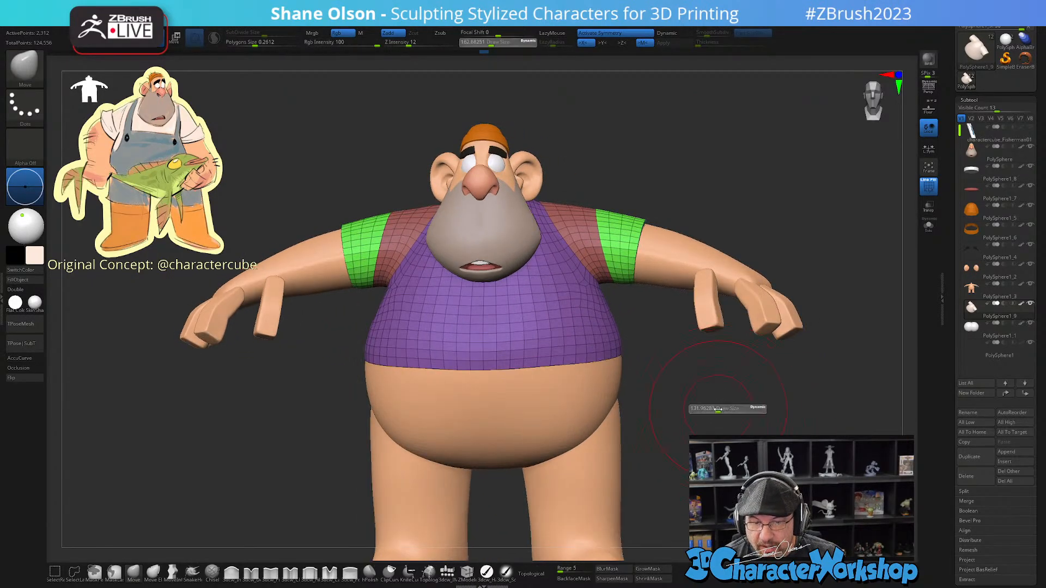
left_click_drag(657, 183, 653, 179)
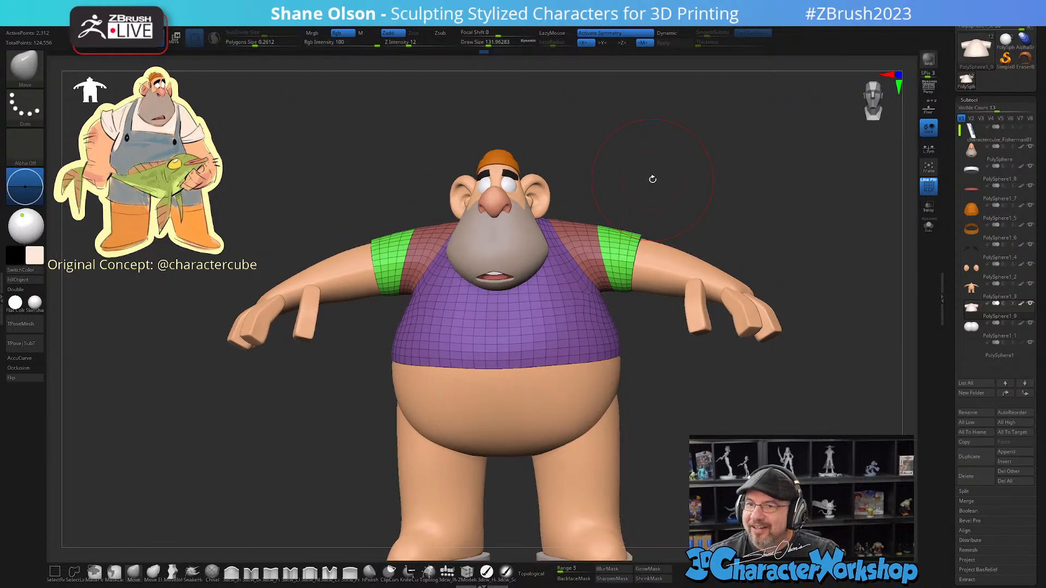
mouse_move(677, 159)
left_mouse_down()
mouse_move(696, 168)
mouse_move(626, 165)
mouse_move(685, 170)
mouse_move(675, 161)
mouse_move(672, 177)
left_mouse_up()
left_click_drag(578, 316, 612, 327, "shift")
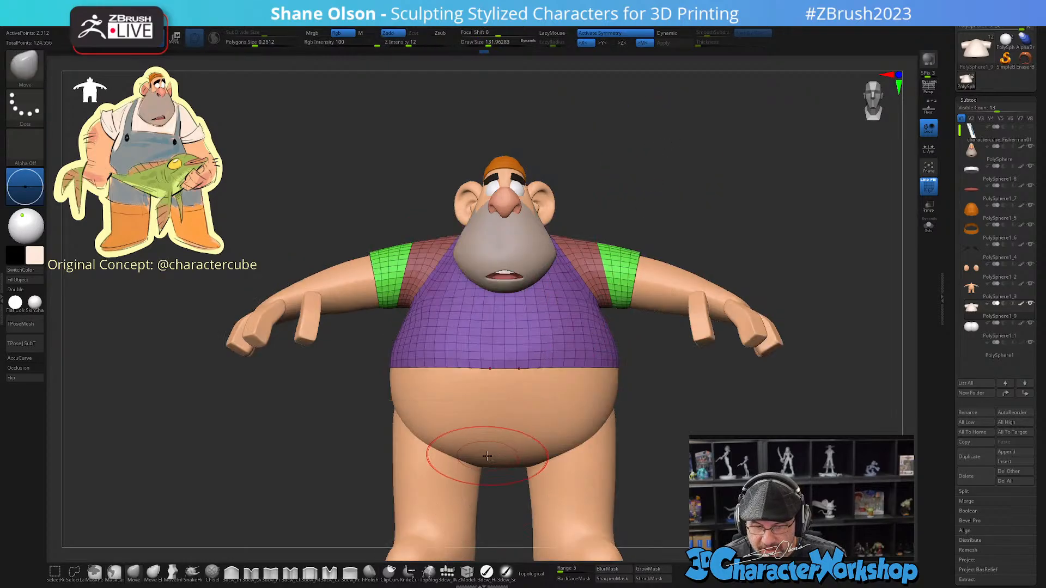
Step: Select the body subtool and apply Mirror And Weld to make it symmetrical
left_click(430, 442, "alt")
left_click_drag(643, 388, 682, 375)
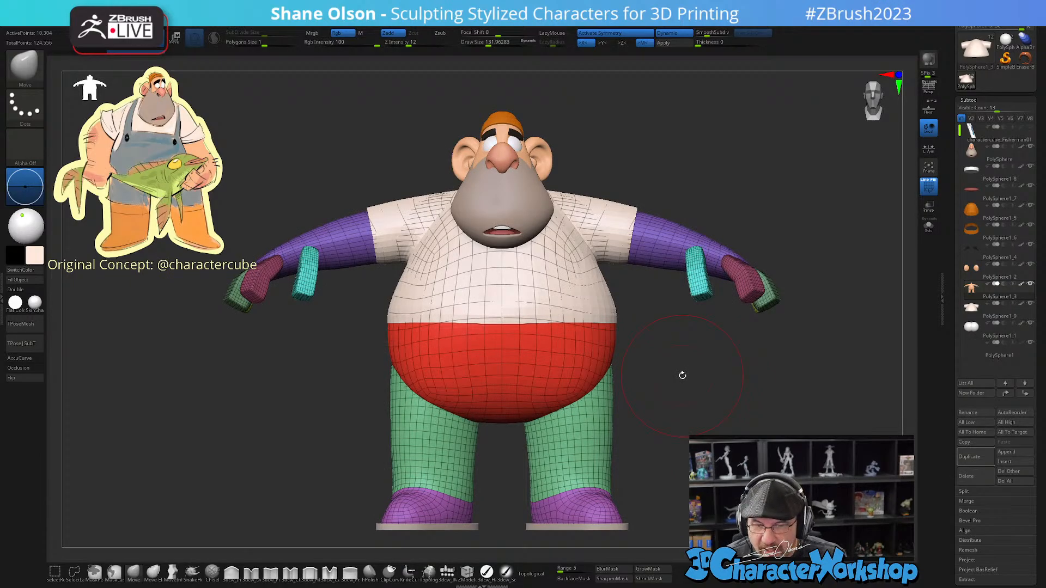
key("space")
left_click(675, 451)
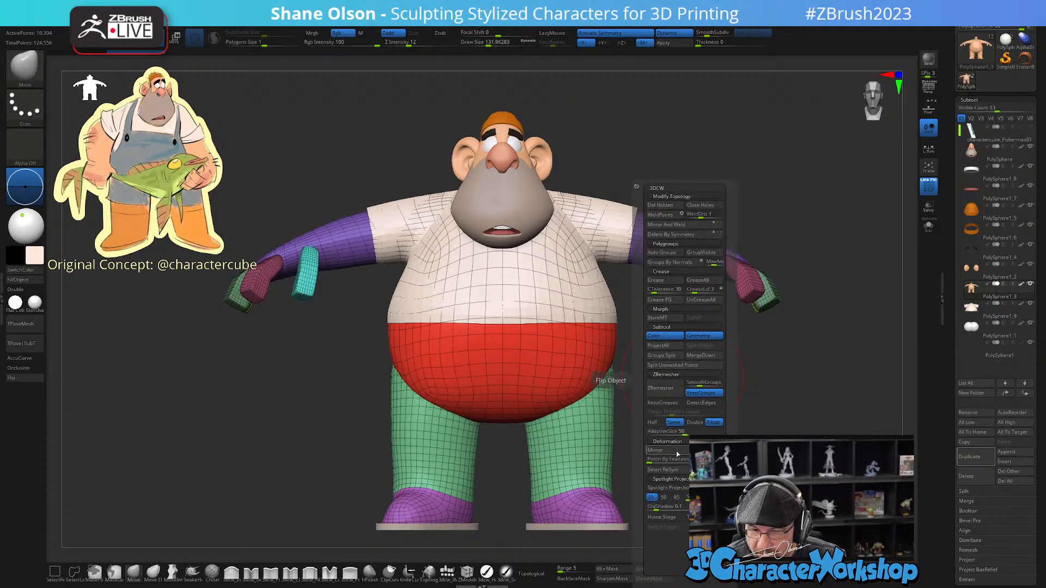
left_click(667, 228)
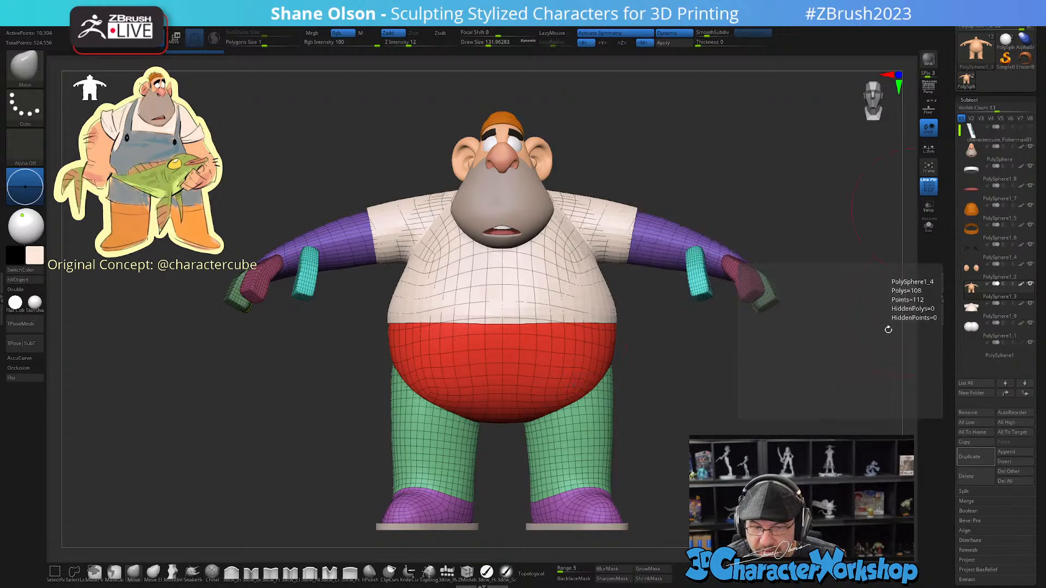
Step: Make the shirt the active subtool again and set the Move brush's draw size to about 187
mouse_move(742, 369)
left_mouse_down()
mouse_move(736, 358)
mouse_move(732, 387)
mouse_move(730, 374)
left_mouse_up()
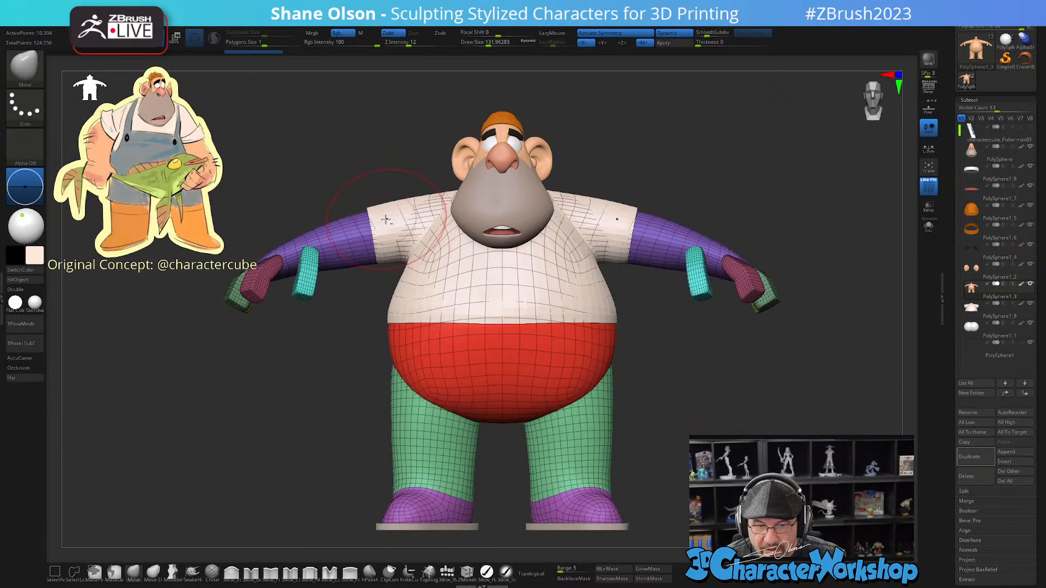
left_click(502, 308, "alt")
key("space")
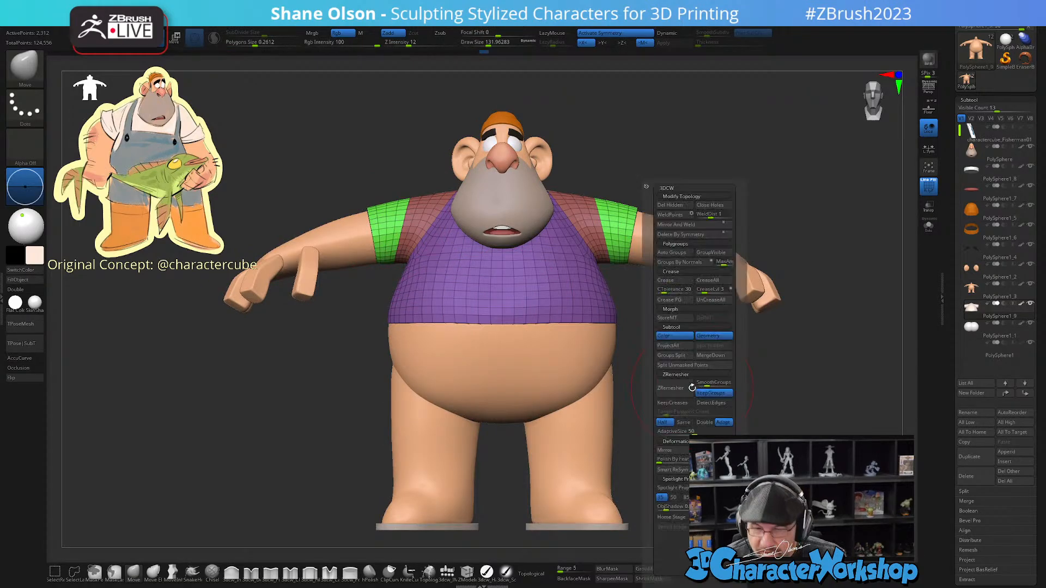
left_click(677, 364)
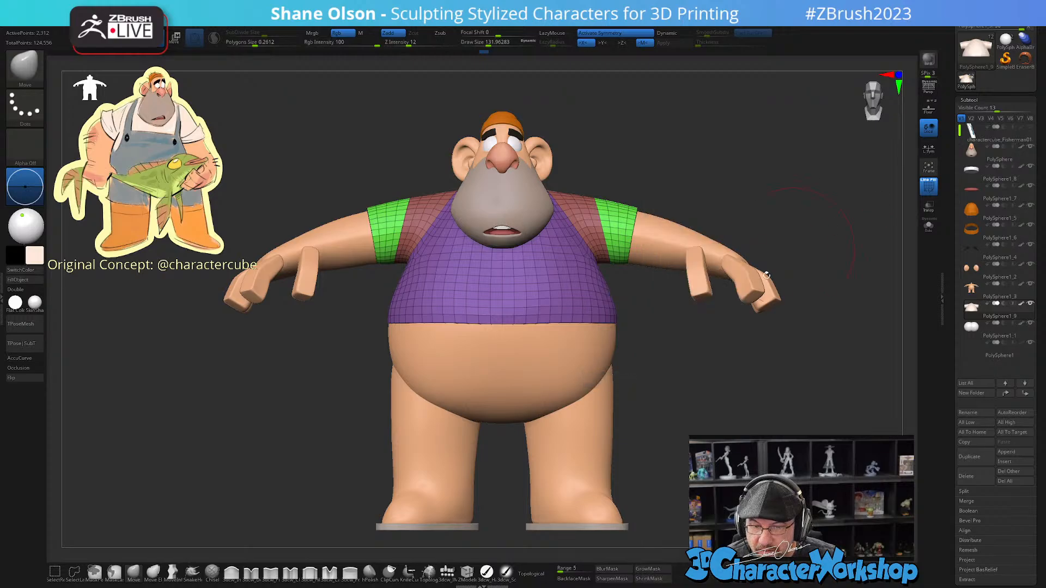
key("f")
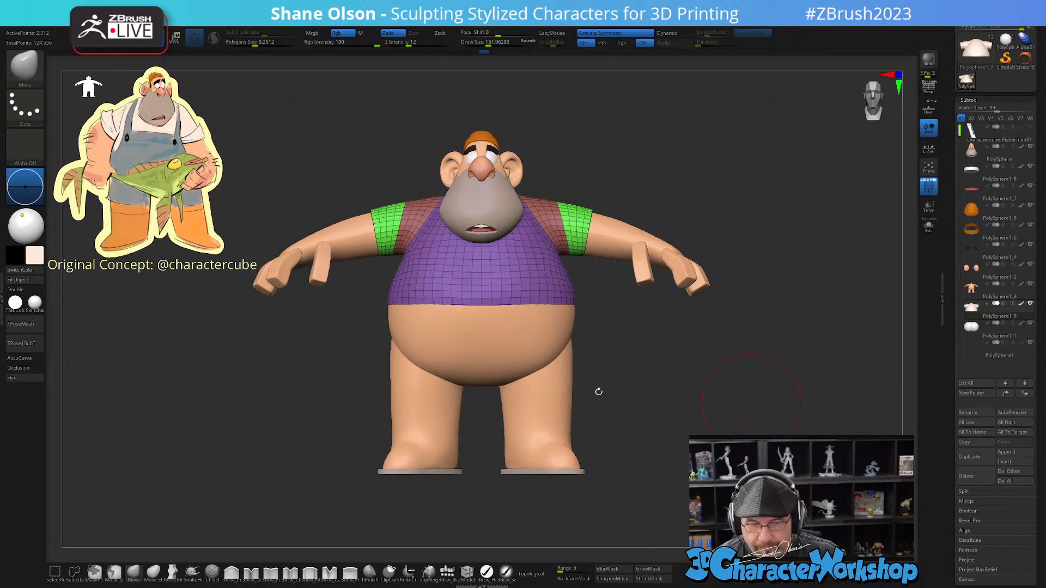
left_click_drag(598, 392, 601, 415)
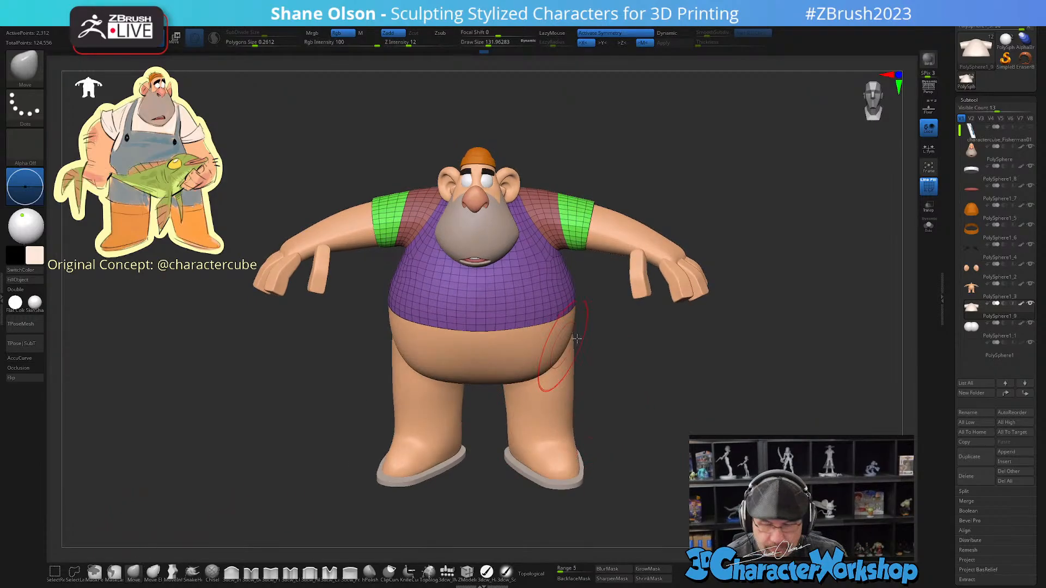
right_click_drag(576, 339, 595, 323, "ctrl")
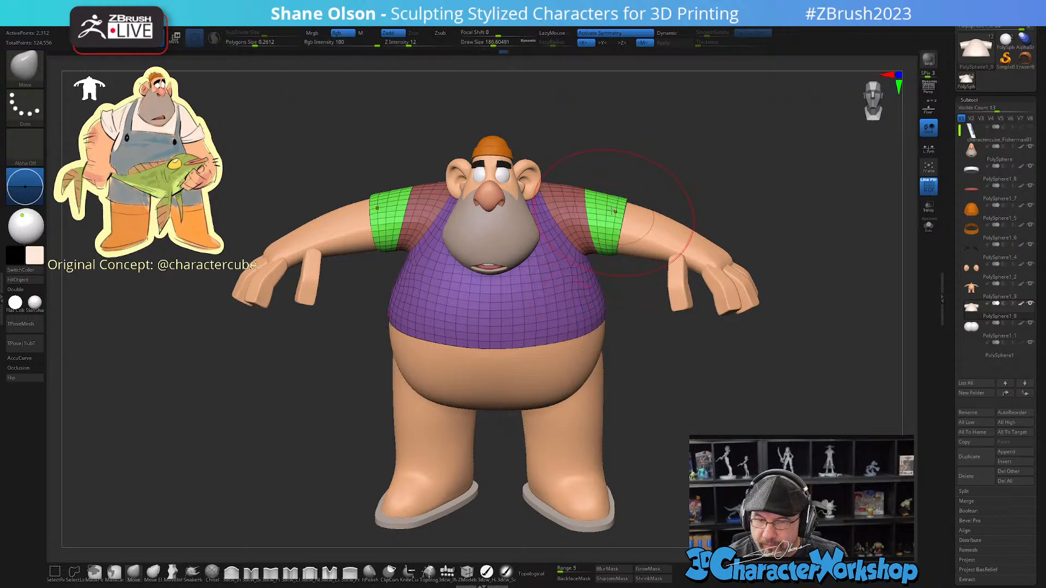
Step: Pull the shirt's sleeves and upper back into place over the body with the Move brush, reducing the draw size to about 80
left_click_drag(618, 177, 604, 198)
left_click_drag(672, 369, 632, 356)
mouse_move(752, 247)
left_mouse_down()
mouse_move(600, 261)
mouse_move(591, 240)
mouse_move(577, 253)
left_mouse_up()
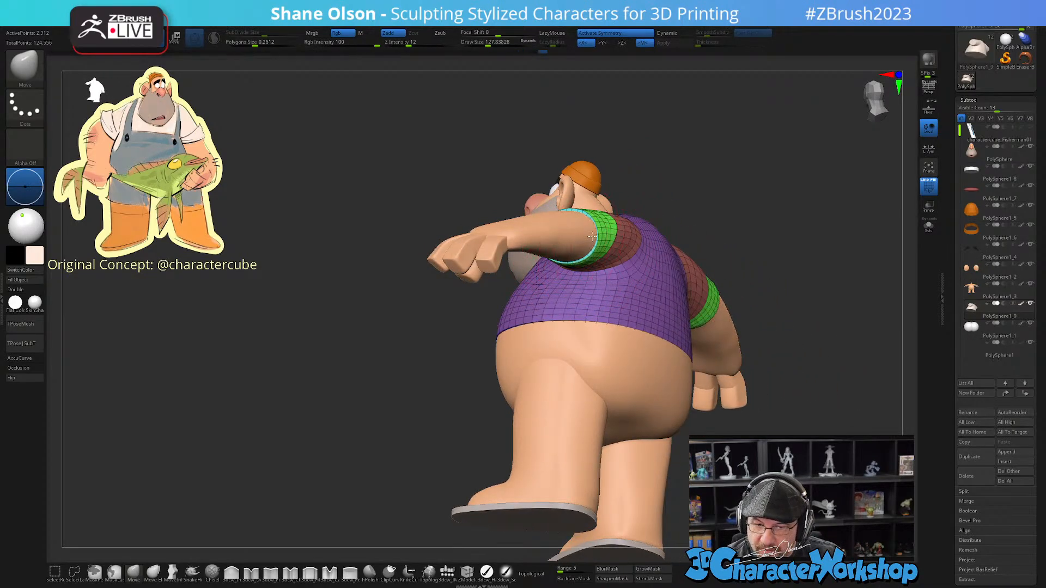
left_click_drag(592, 236, 673, 334)
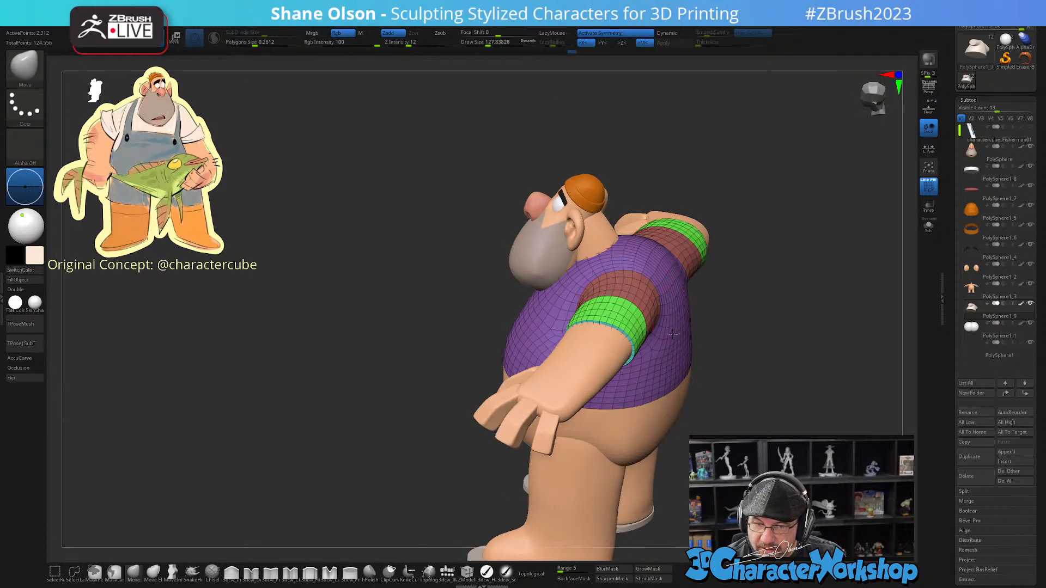
right_click_drag(673, 334, 594, 319)
left_click_drag(641, 278, 665, 282, "shift")
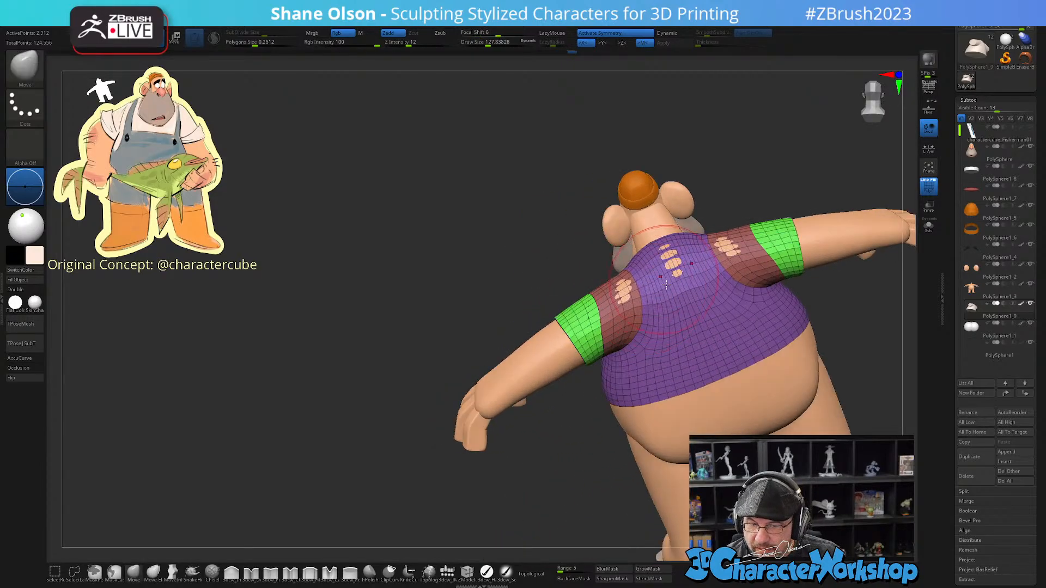
right_click_drag(676, 309, 596, 223)
key("s")
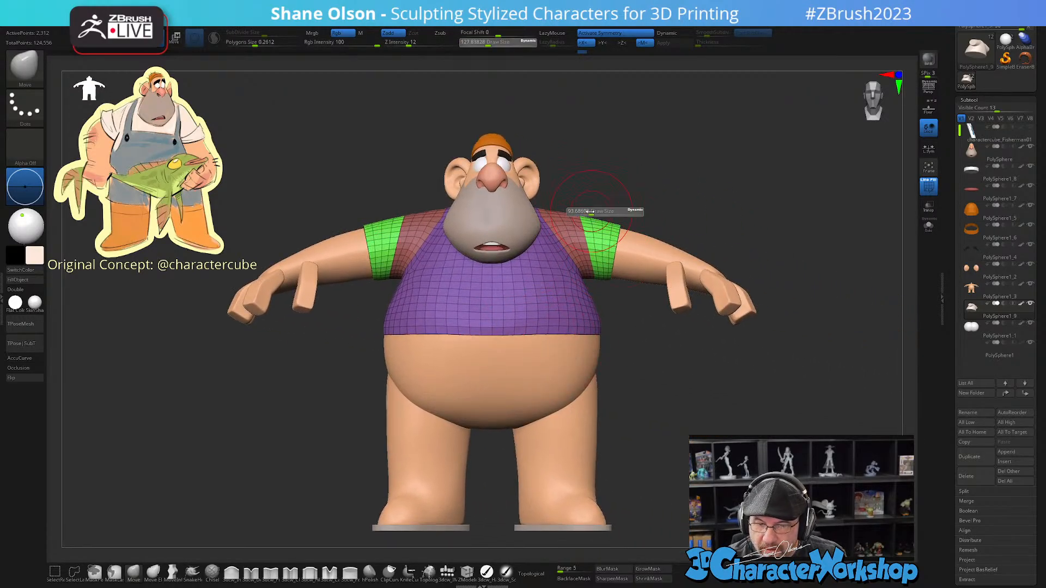
left_click_drag(596, 213, 583, 217)
right_click_drag(648, 185, 643, 180, "ctrl")
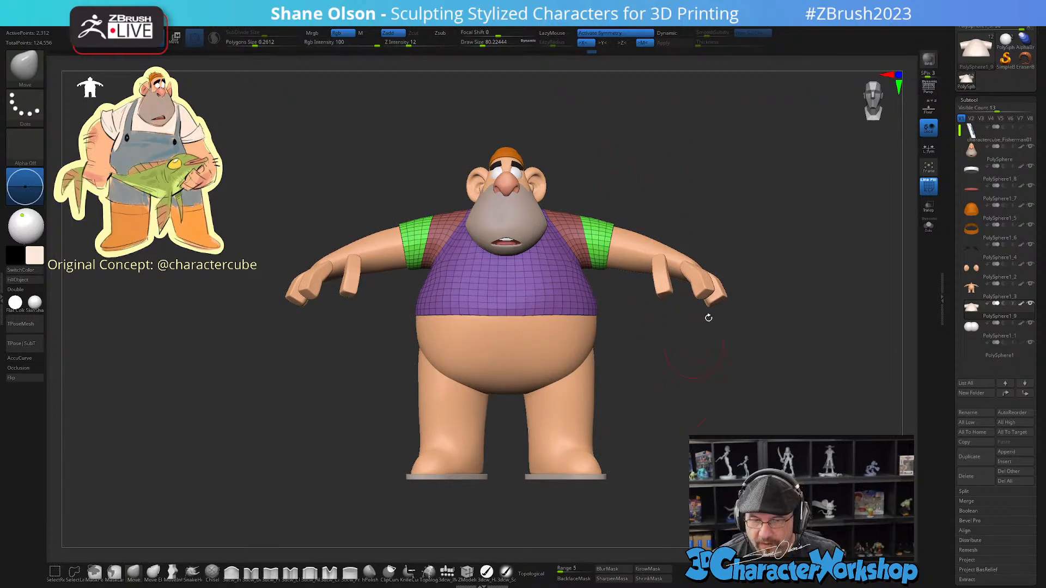
Step: Isolate the shirt and ZRemesh it at Half density with KeepGroups on, and show the whole character again
left_click(929, 228)
right_click_drag(734, 222, 737, 328)
key("3")
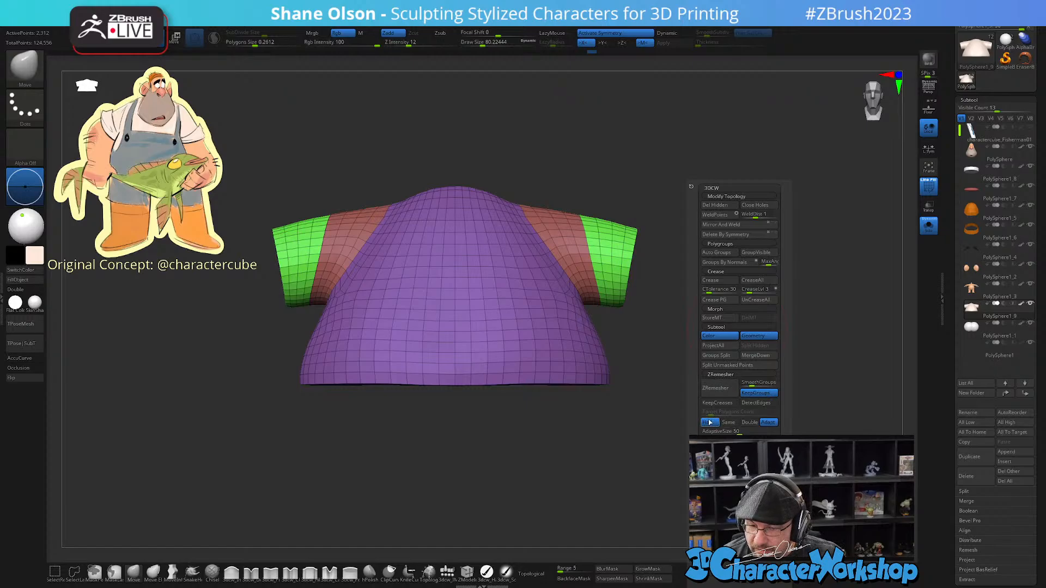
left_click(715, 389)
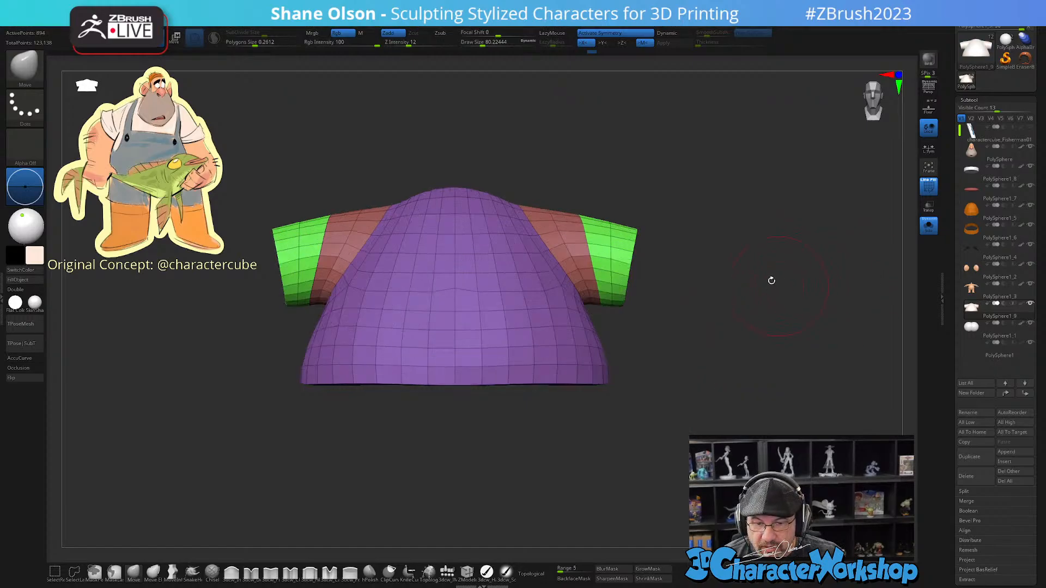
mouse_move(772, 281)
right_mouse_down()
mouse_move(750, 385)
mouse_move(698, 350)
mouse_move(723, 352)
mouse_move(754, 318)
mouse_move(764, 284)
right_mouse_up()
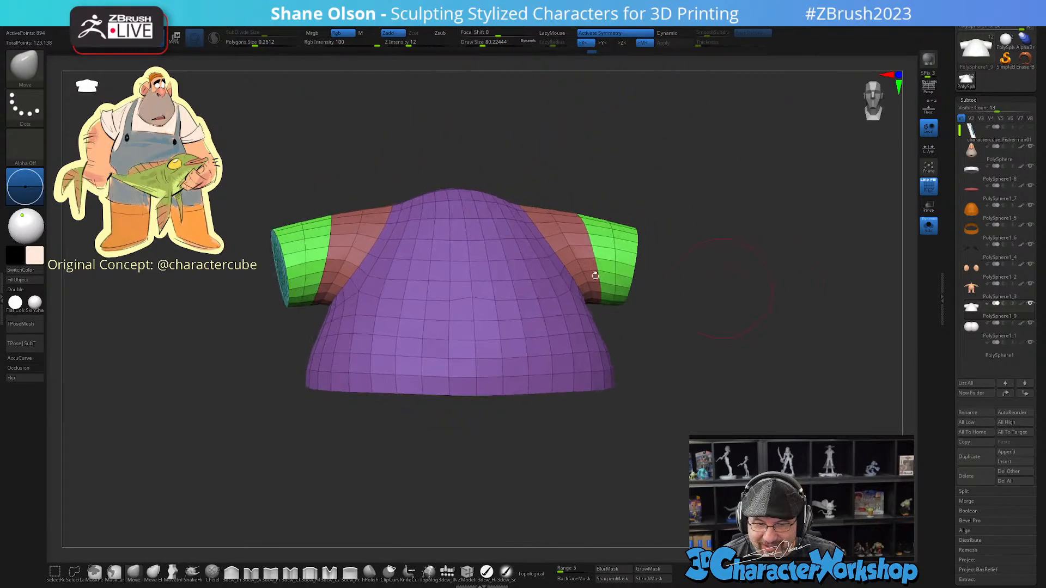
right_click_drag(778, 392, 778, 422)
left_click(929, 225)
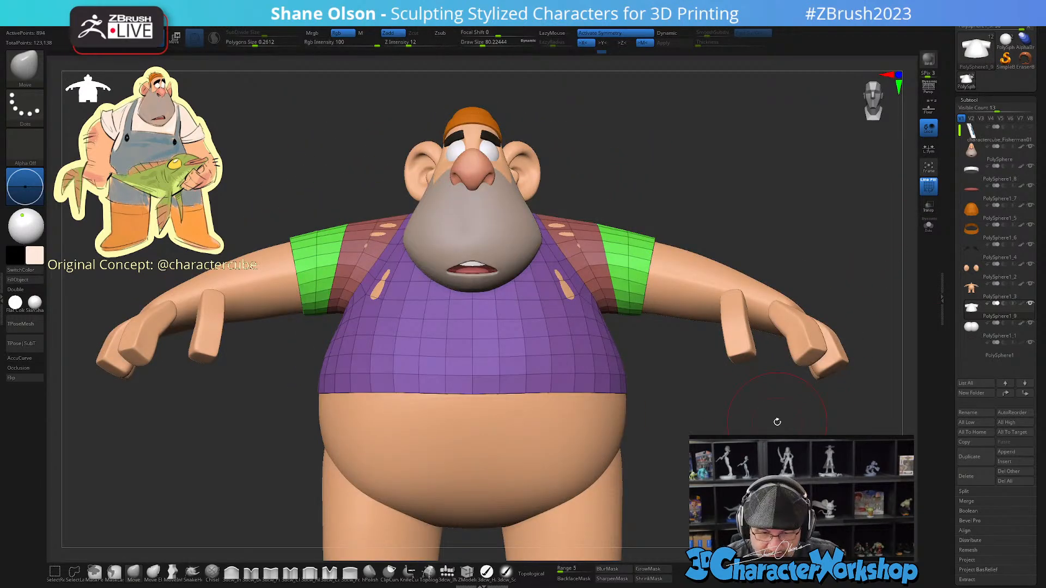
Step: Preview the shirt alone with Dynamic Subdiv, choosing to always auto-activate it, and switch the smoothing off again with draw size about 51
key("d")
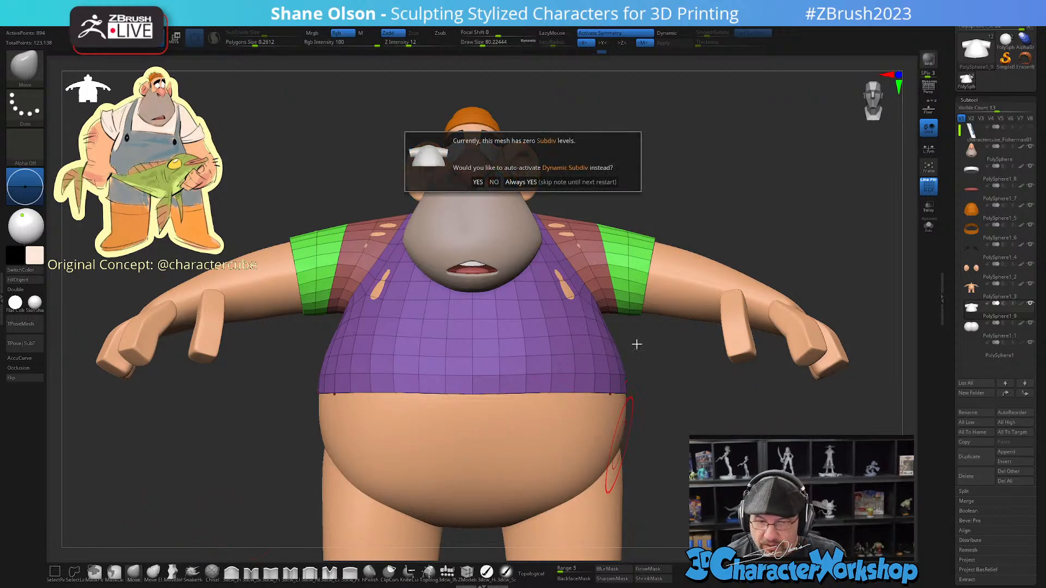
left_click(530, 182)
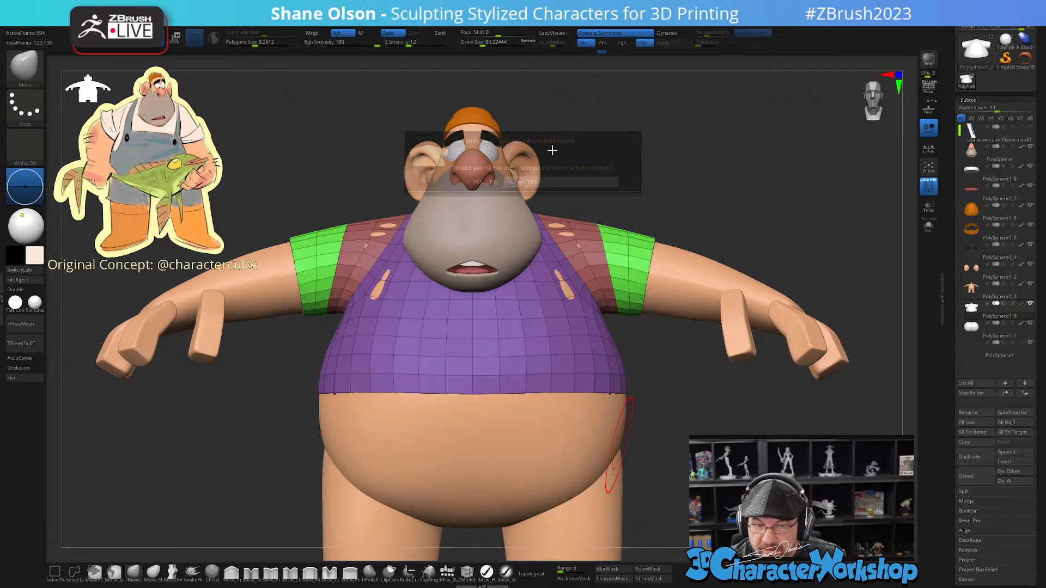
left_click(928, 225)
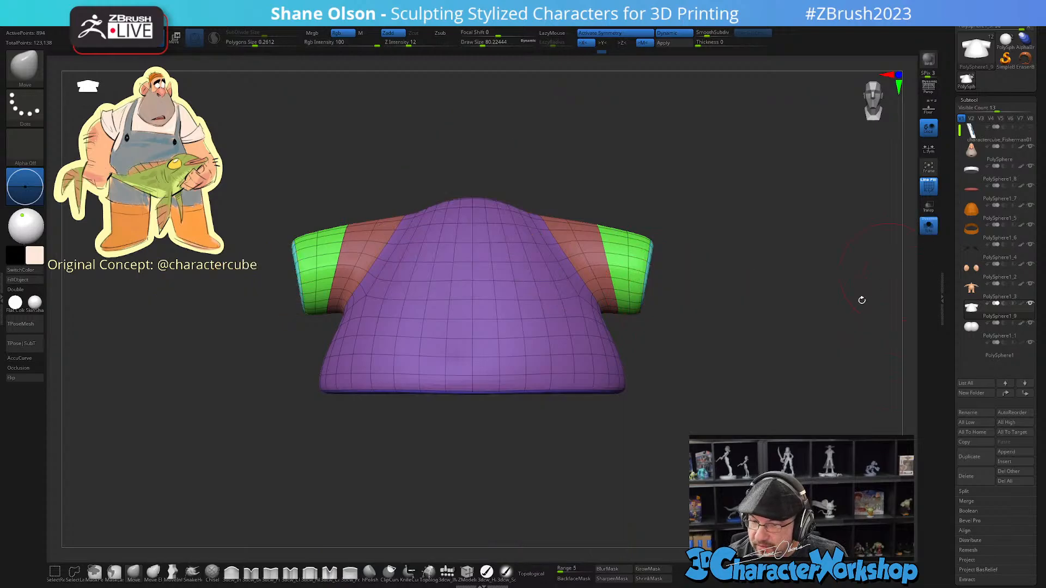
mouse_move(722, 420)
left_mouse_down()
mouse_move(708, 382)
mouse_move(720, 350)
mouse_move(664, 301)
mouse_move(675, 324)
mouse_move(663, 329)
mouse_move(675, 342)
mouse_move(679, 325)
mouse_move(660, 352)
left_mouse_up()
key("shift+f")
key("shift+f")
key("s")
key("shift+d")
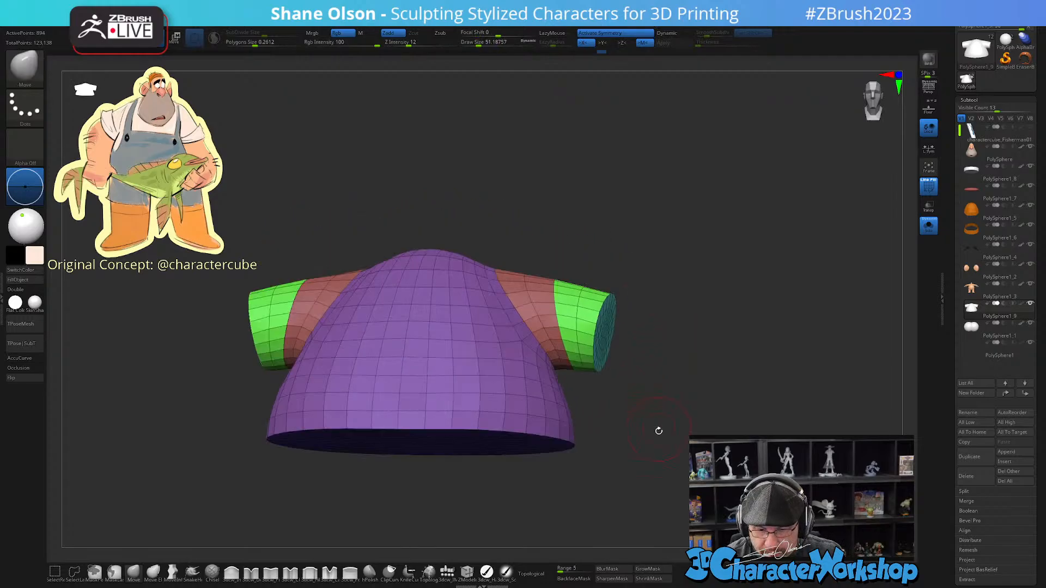
Step: Isolate the polygroup closing the shirt's underside, crease its border edges, and show the full shirt again
mouse_move(659, 431)
left_mouse_down()
mouse_move(675, 411)
mouse_move(649, 361)
left_mouse_up()
key("ctrl+shift")
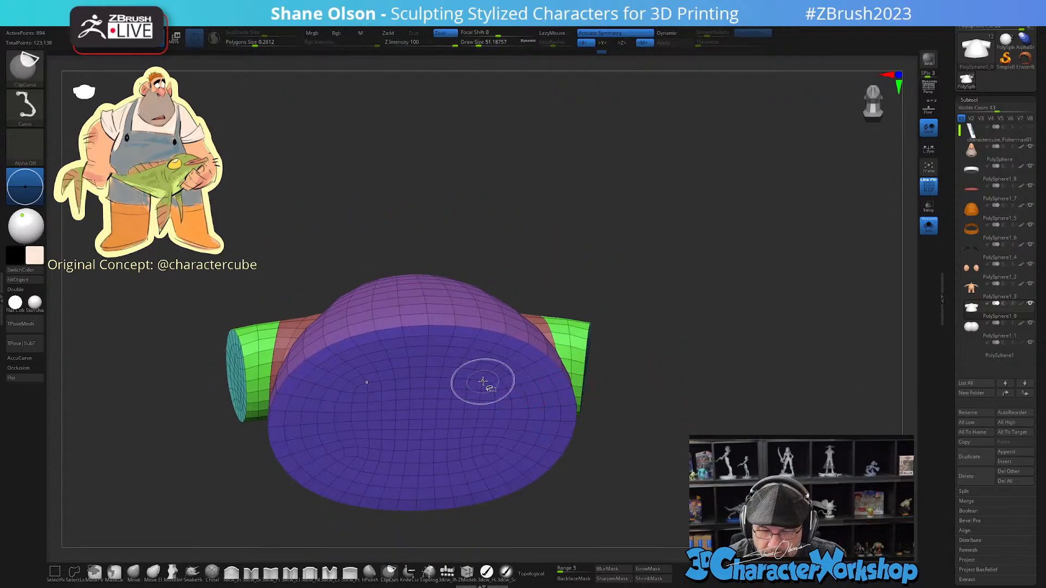
left_click(482, 381, "ctrl+shift")
key("1")
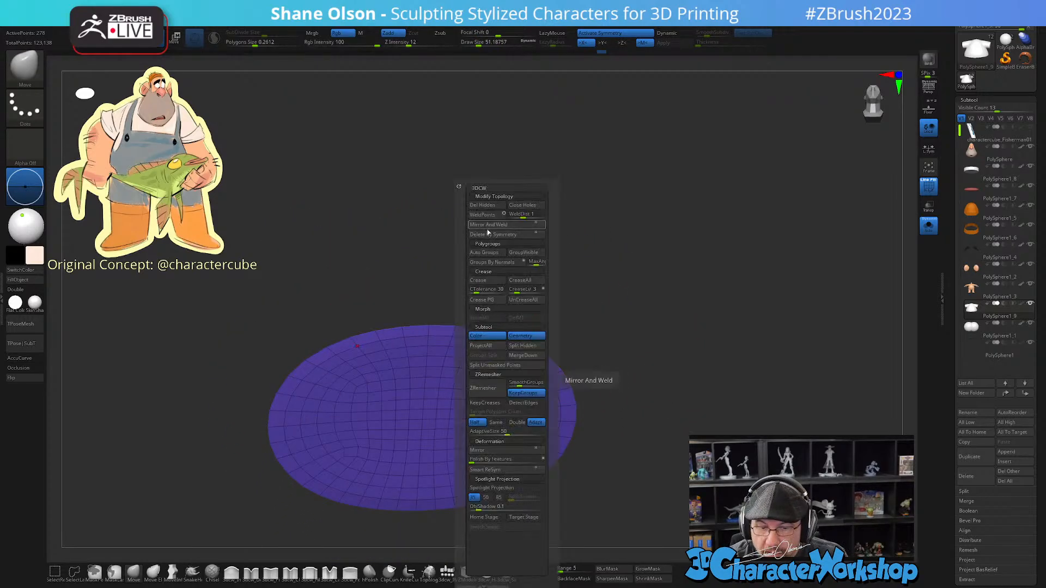
left_click(488, 280)
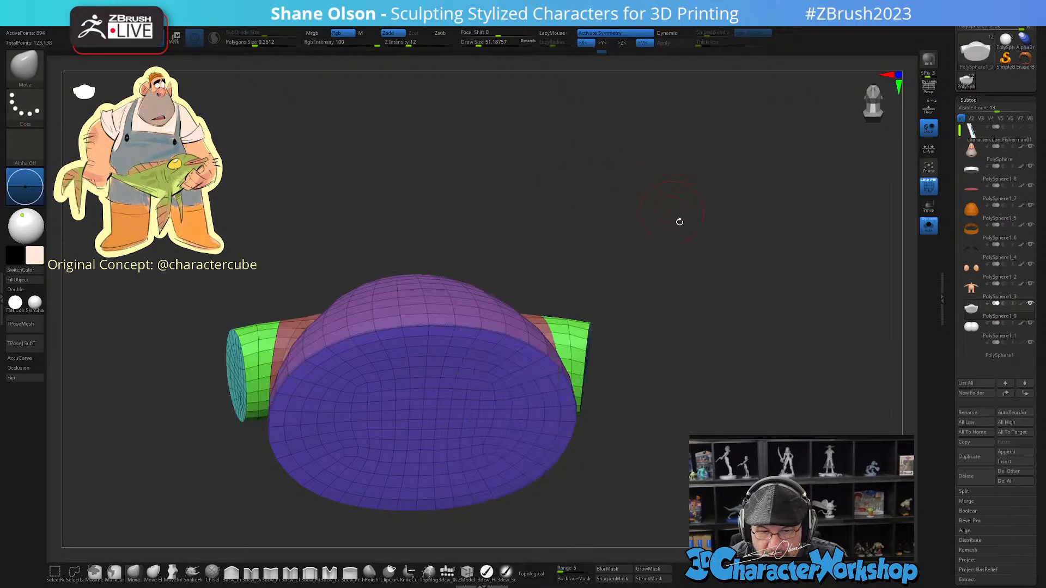
Step: Isolate the sleeve end cap polygroups and crease their border edges
left_click_drag(680, 222, 664, 278)
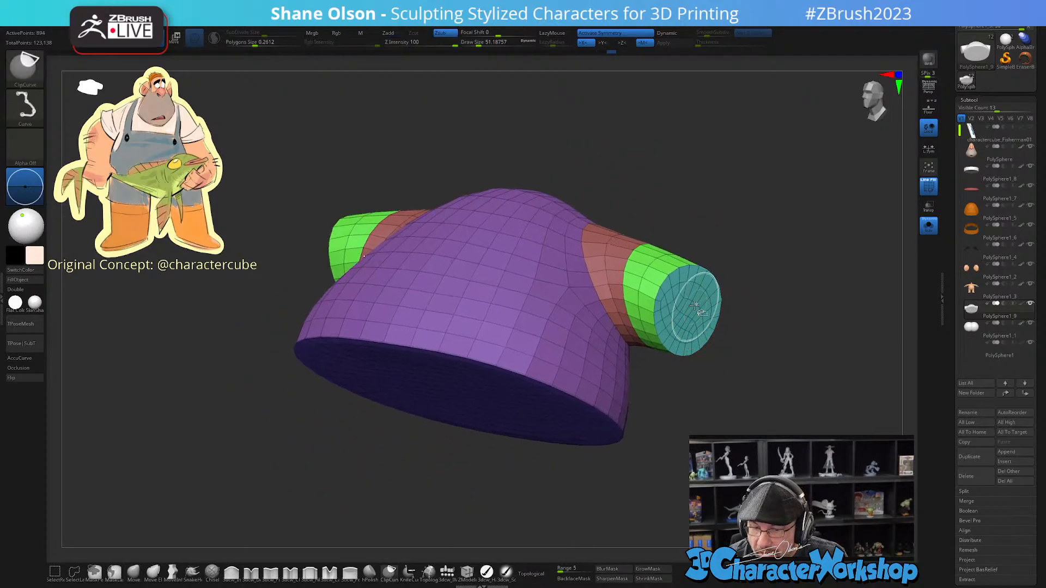
left_click(699, 291, "ctrl+shift")
key("space")
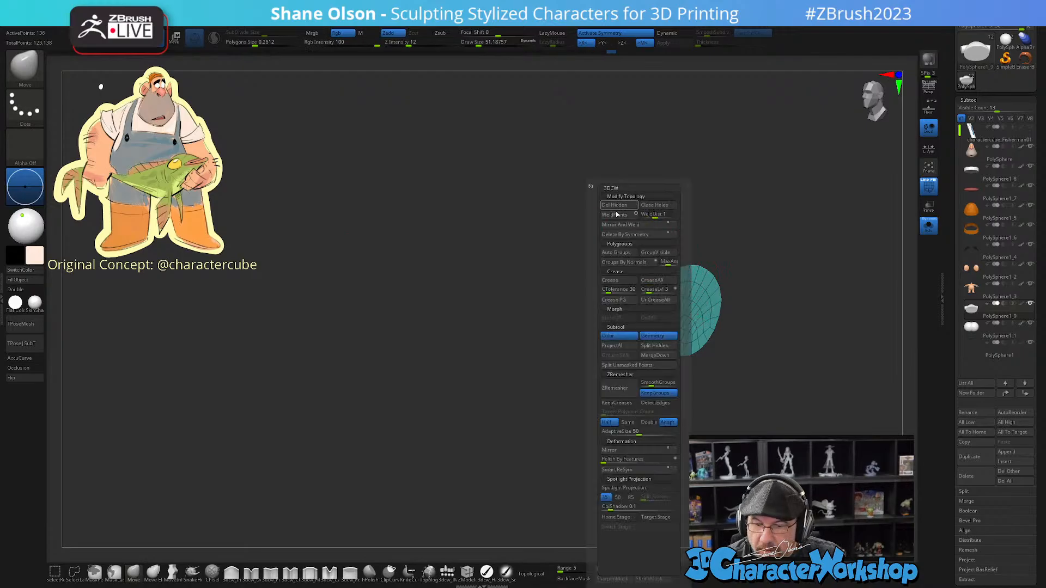
left_click(619, 283)
Step: Set the shirt's crease level to 2
left_click_drag(767, 379, 750, 425)
key("space")
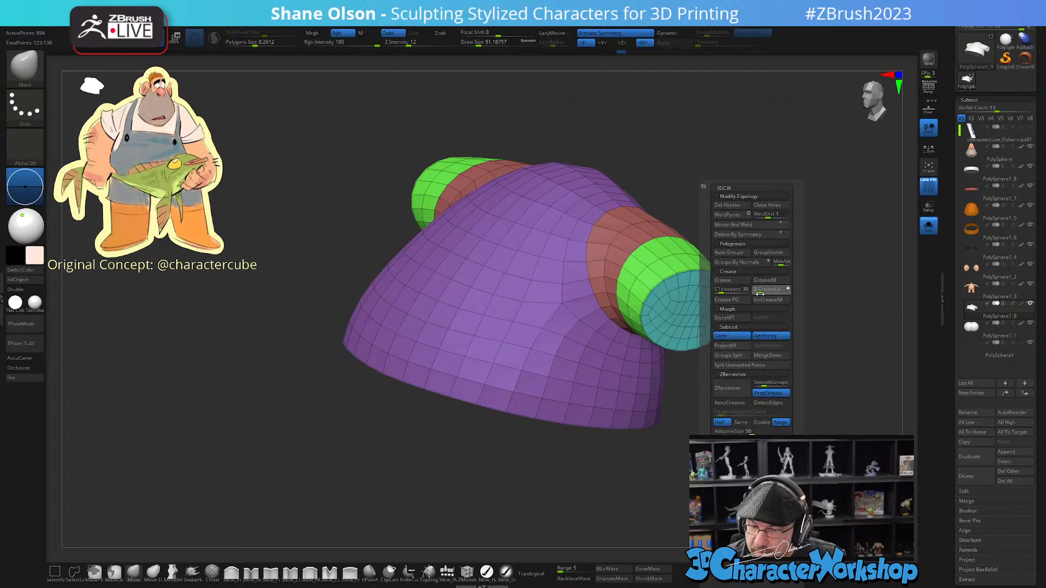
left_click_drag(841, 182, 776, 267)
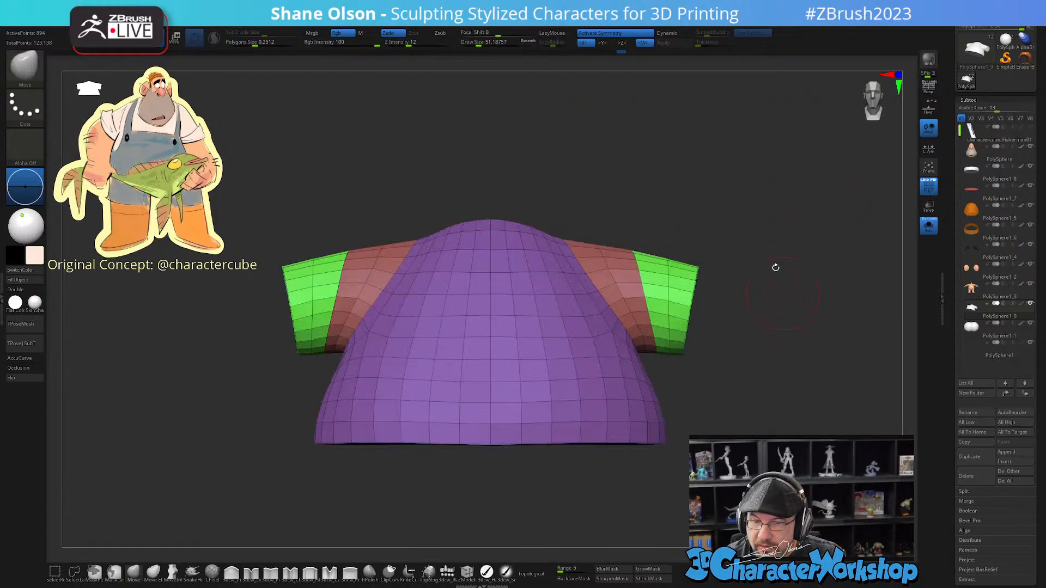
Step: Turn on Dynamic Subdiv for the shirt with SmoothSubdiv at 4 and check the smoothed shape with and without PolyFrame
left_click(672, 34)
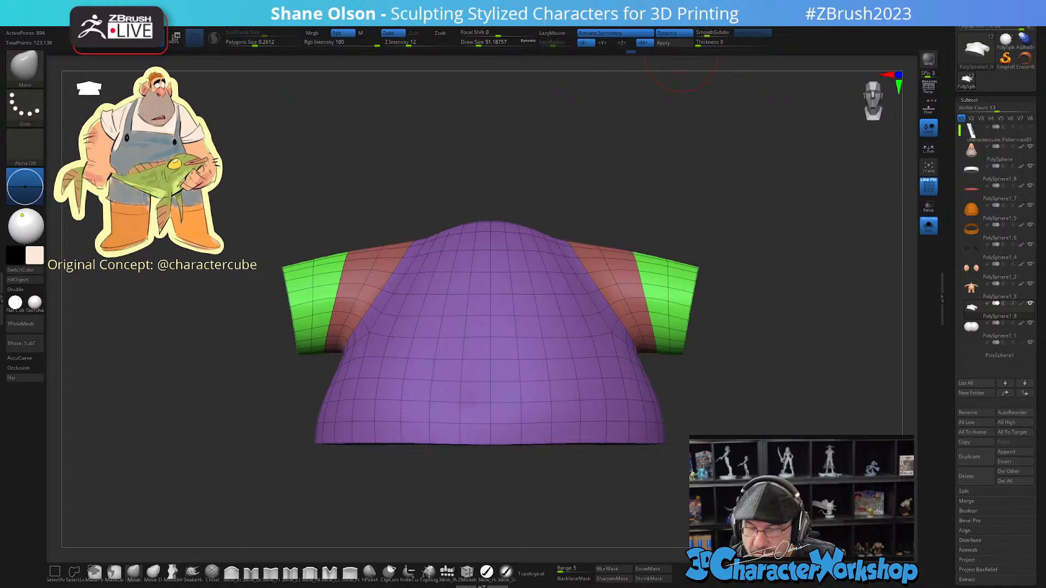
left_click(711, 34)
left_click_drag(712, 33, 719, 36)
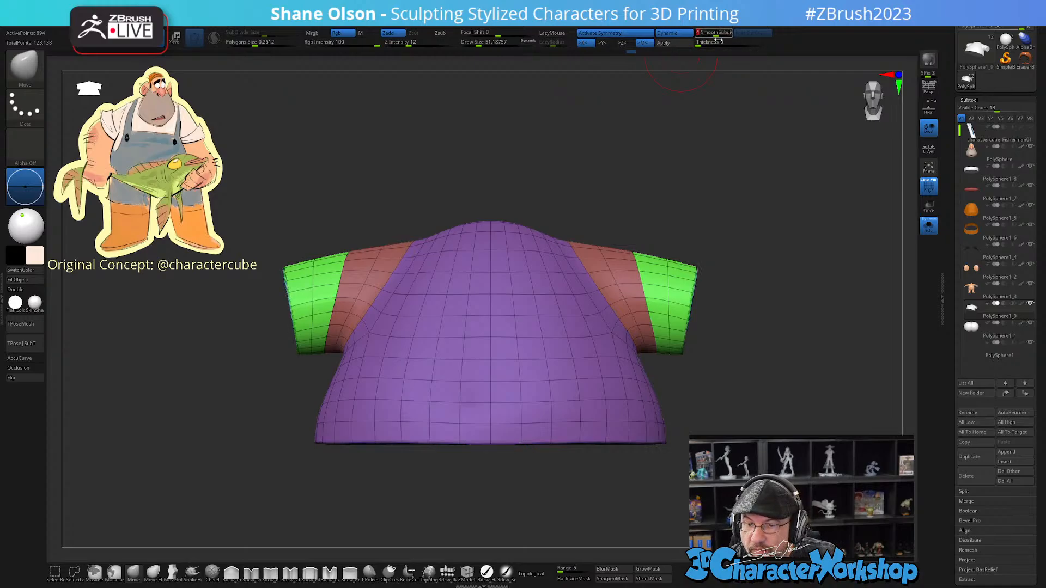
left_click_drag(758, 280, 724, 429)
key("shift+f")
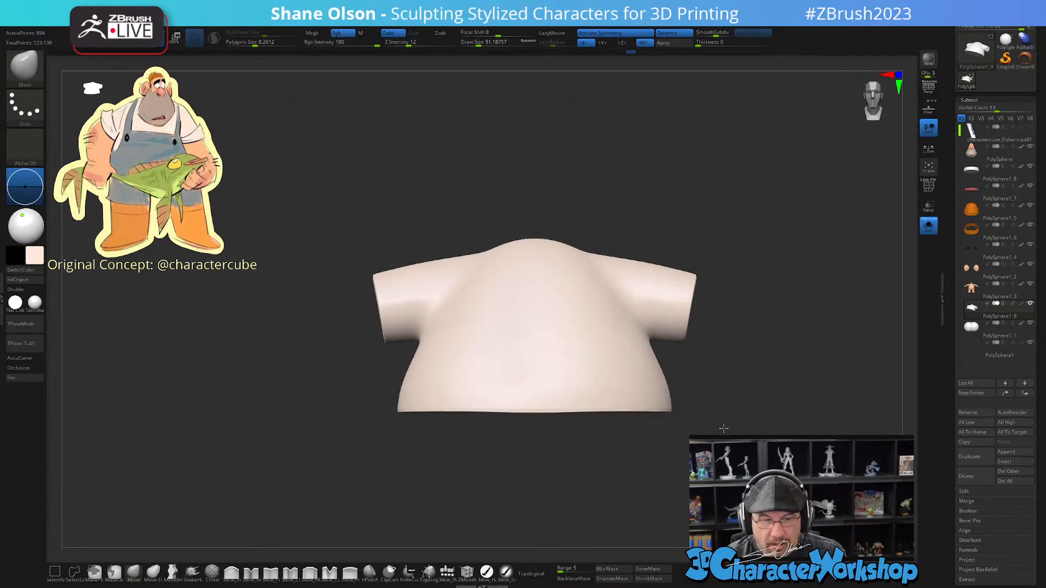
key("shift+f")
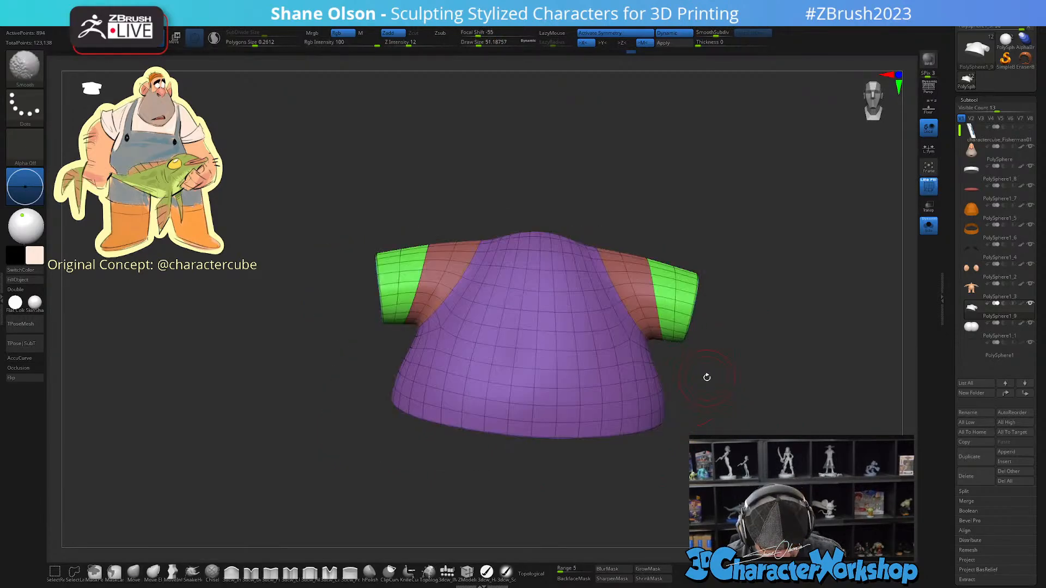
left_click_drag(707, 377, 661, 376)
left_click_drag(639, 254, 643, 270, "alt")
left_click_drag(652, 234, 655, 201, "alt")
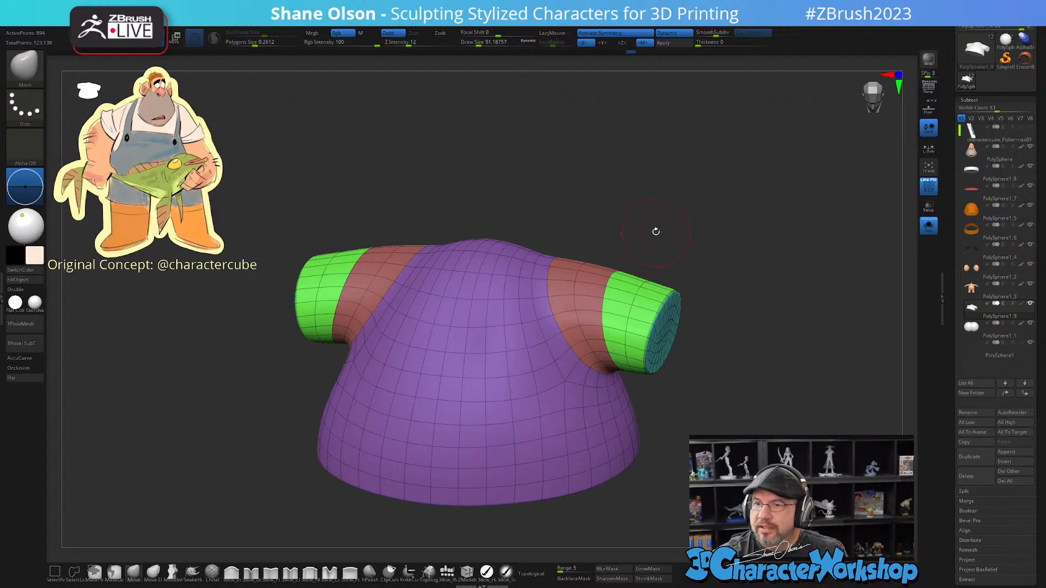
Step: Turn off Dynamic Subdiv, isolate both sleeves and merge their polygroups into a single one
key("shift+d")
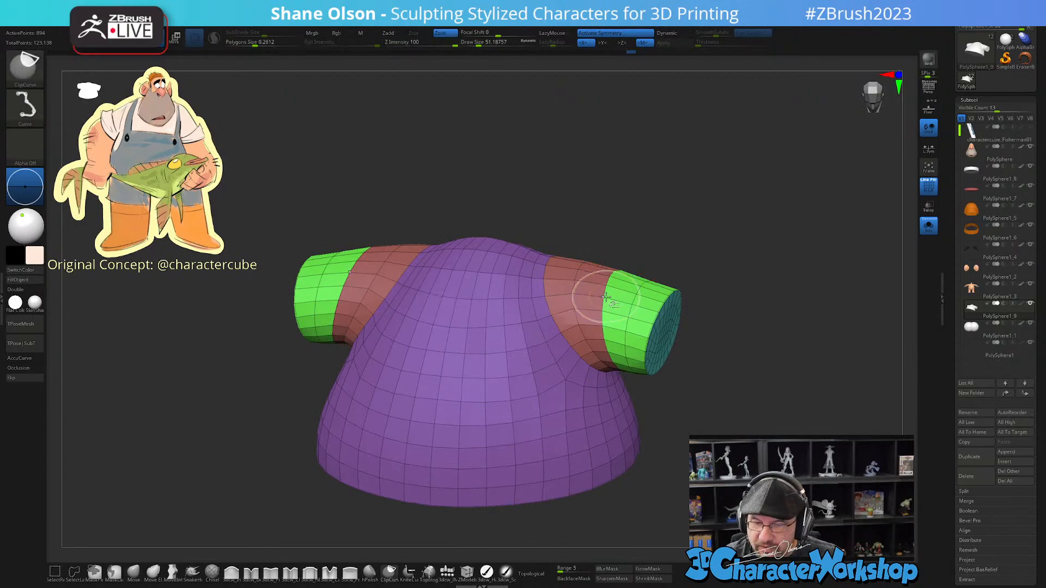
left_click(606, 294, "ctrl+shift")
key("ctrl+w")
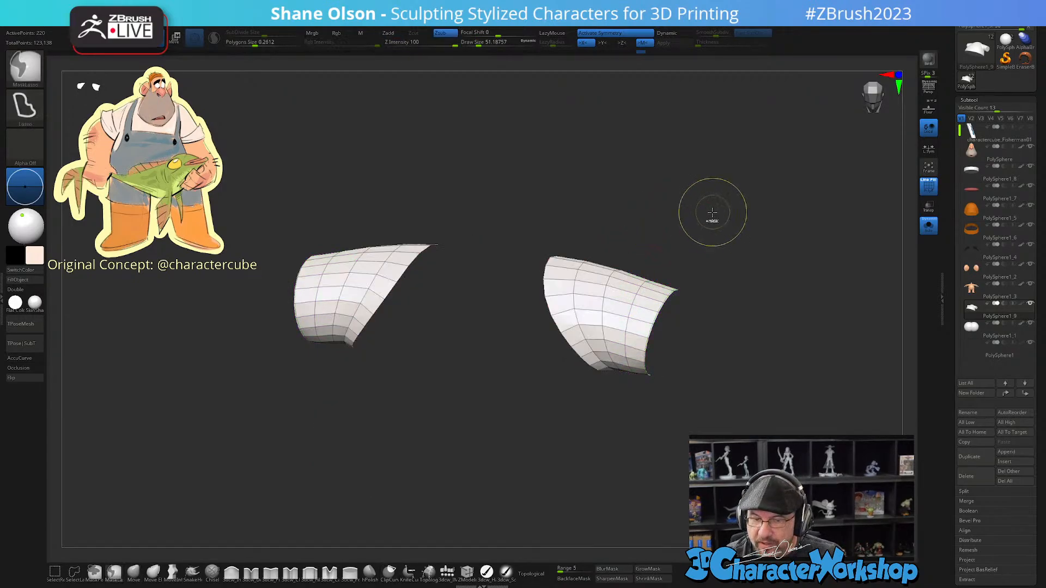
key("ctrl+w")
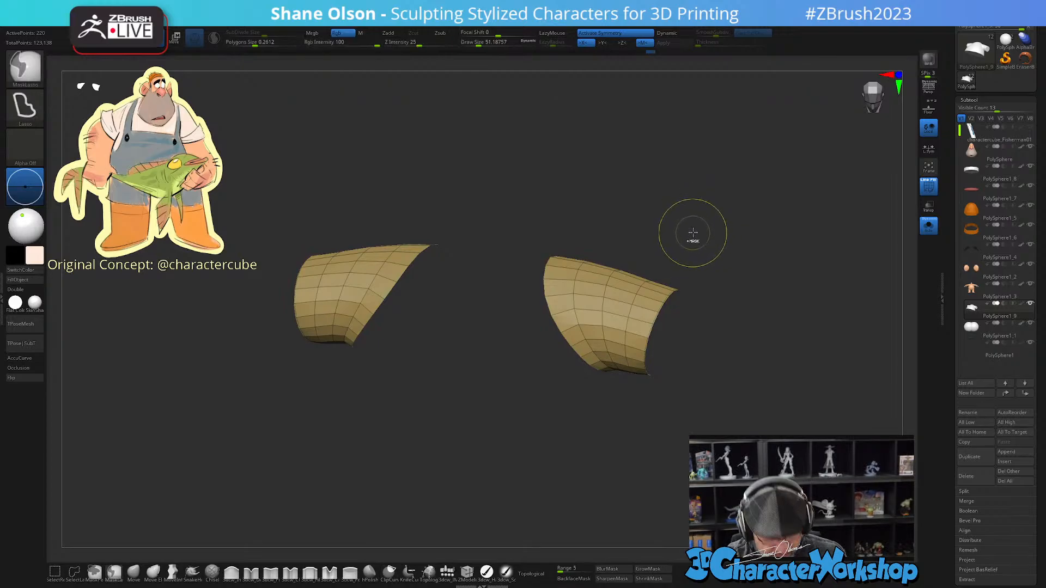
left_click(696, 227, "ctrl+shift")
mouse_move(710, 196)
left_mouse_down()
mouse_move(684, 211)
mouse_move(705, 206)
left_mouse_up()
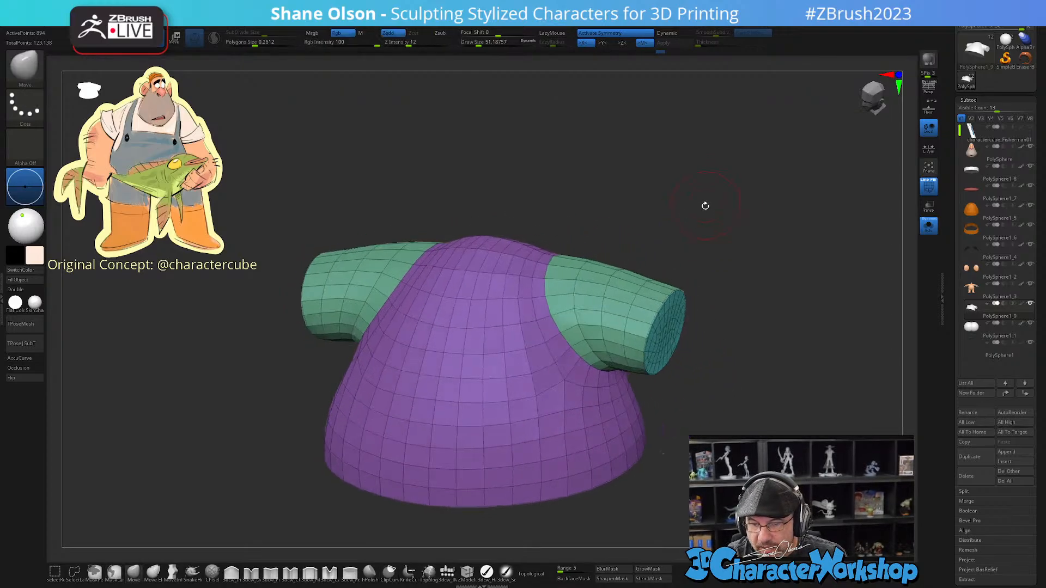
left_click(705, 205, "ctrl+shift")
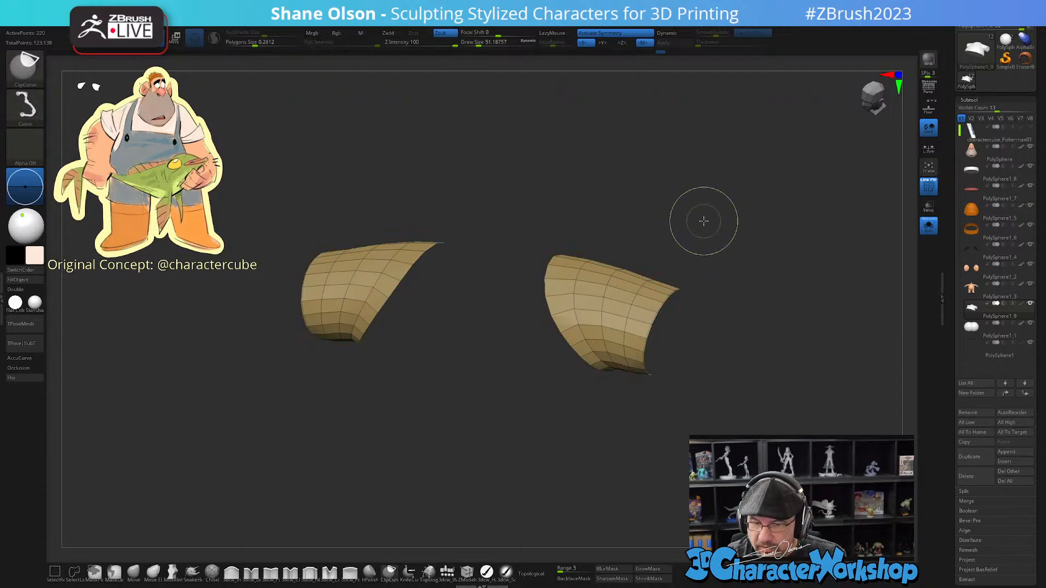
left_click(705, 213, "ctrl+shift")
mouse_move(708, 206)
left_mouse_down()
mouse_move(691, 226)
mouse_move(705, 225)
left_mouse_up()
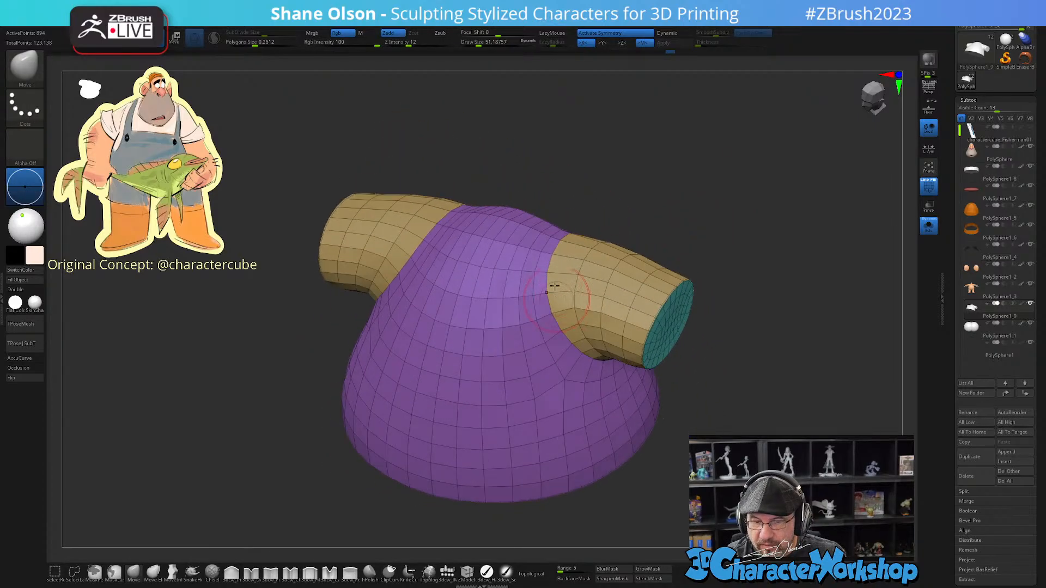
Step: Isolate the merged sleeve polygroup, crease its border edges, and show the full shirt again
left_click(579, 275, "ctrl+shift")
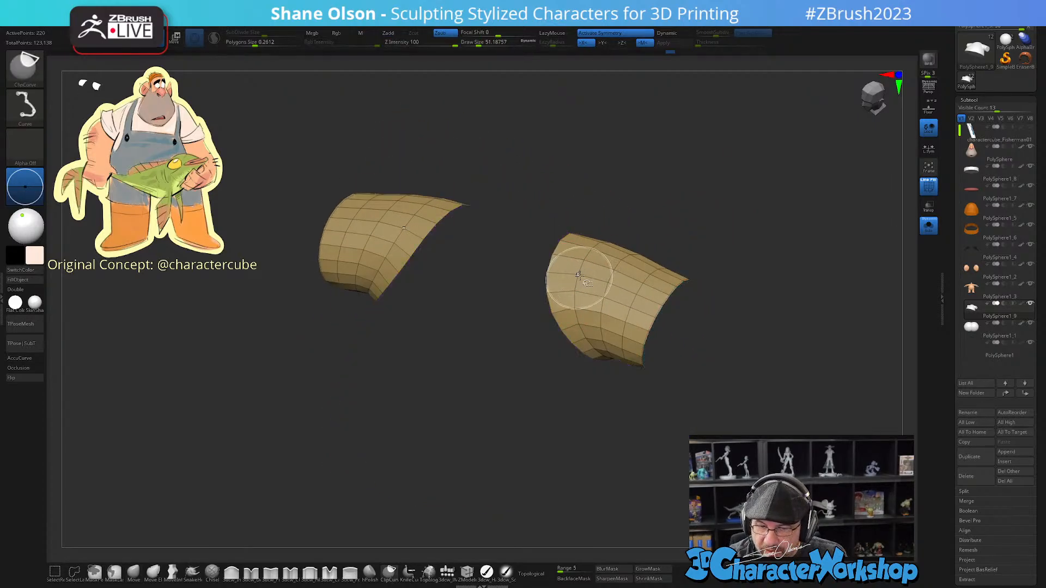
key("grave")
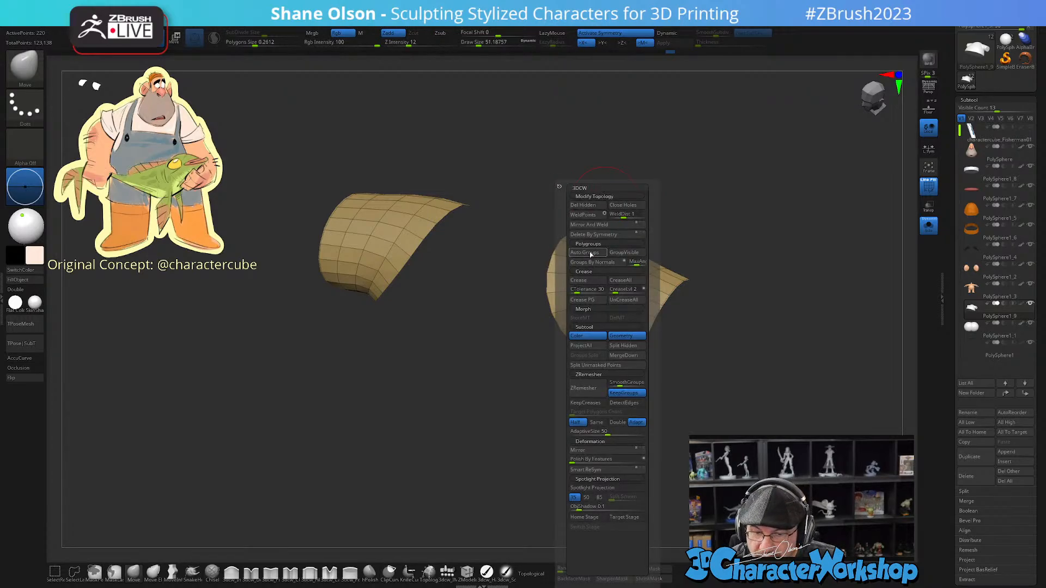
left_click(590, 280)
left_click(738, 318, "ctrl+shift")
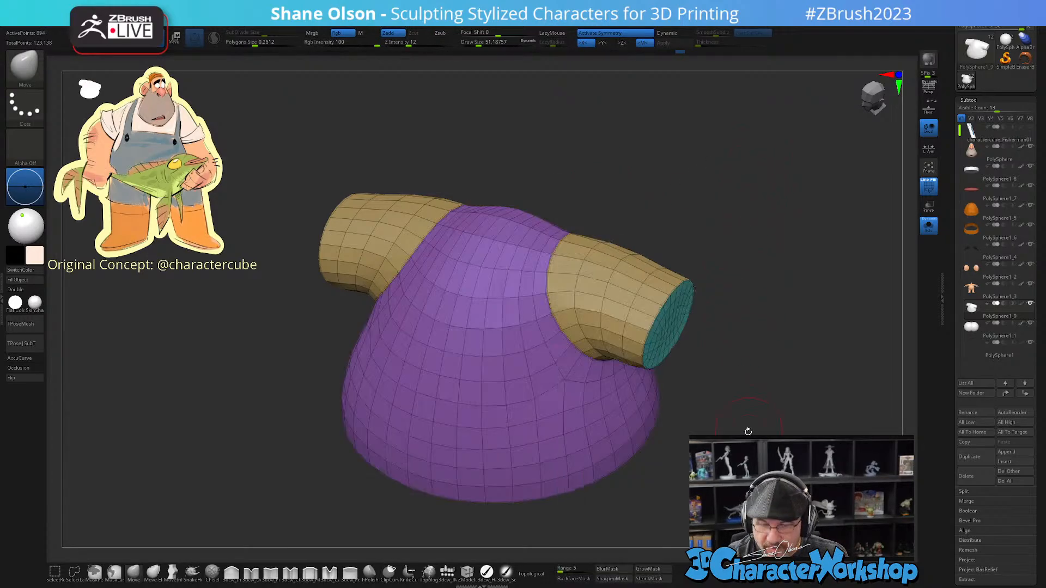
Step: Turn Dynamic Subdiv back on, hide the PolyFrame display, and check the creased shirt from the front
key("d")
mouse_move(748, 432)
left_mouse_down("shift")
mouse_move(738, 430)
mouse_move(765, 452)
mouse_move(761, 431)
left_mouse_up("shift")
key("shift+f")
mouse_move(671, 408)
left_mouse_down()
mouse_move(714, 416)
mouse_move(653, 446)
mouse_move(678, 456)
mouse_move(731, 434)
left_mouse_up()
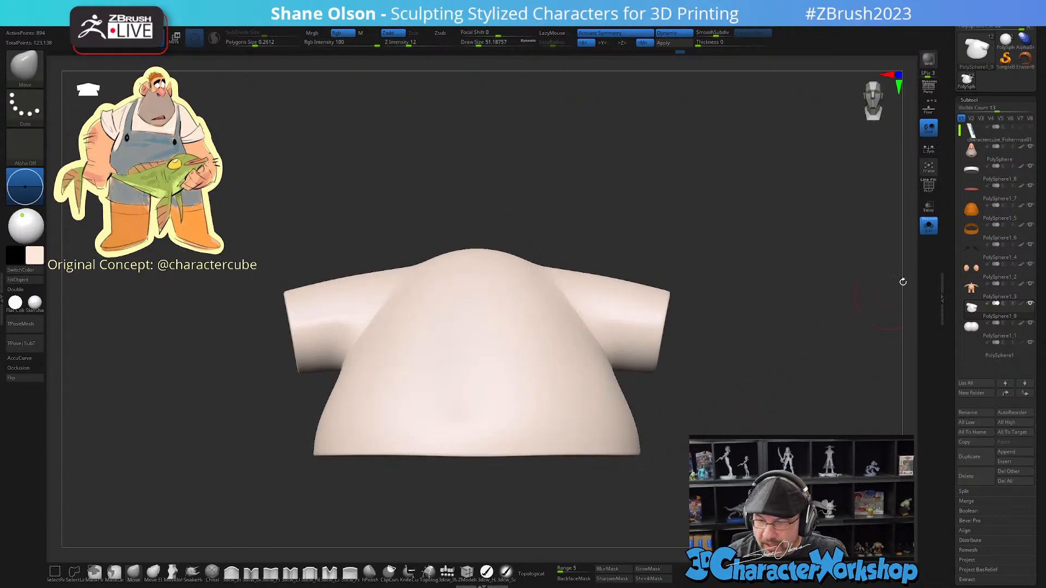
Step: Turn off Solo mode to show the full character and check the shirt's fit from the front and above
left_click(929, 226)
mouse_move(790, 240)
left_mouse_down("alt")
mouse_move(782, 201)
mouse_move(805, 184)
left_mouse_up("alt")
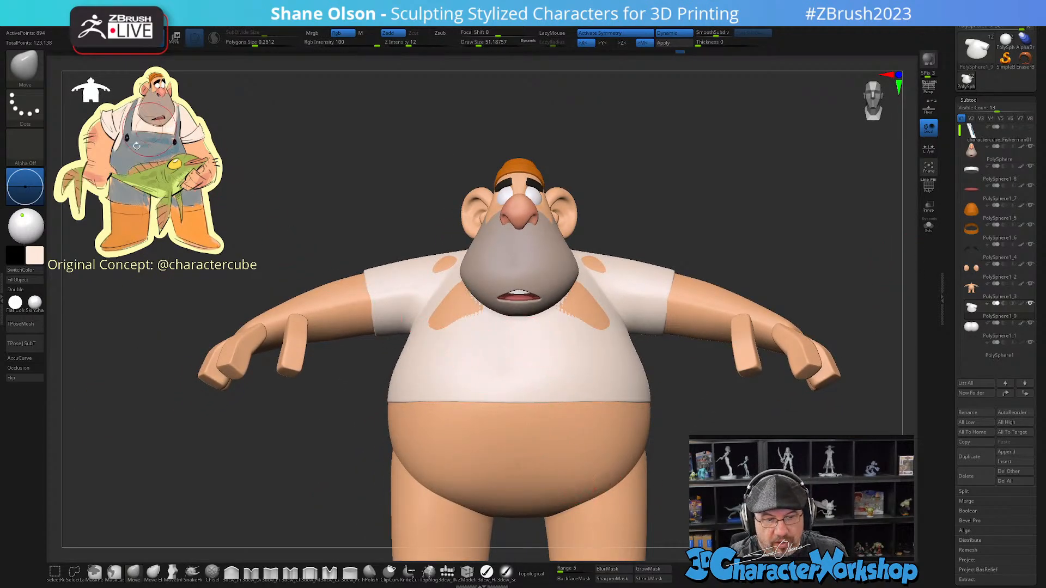
left_click_drag(686, 427, 679, 440)
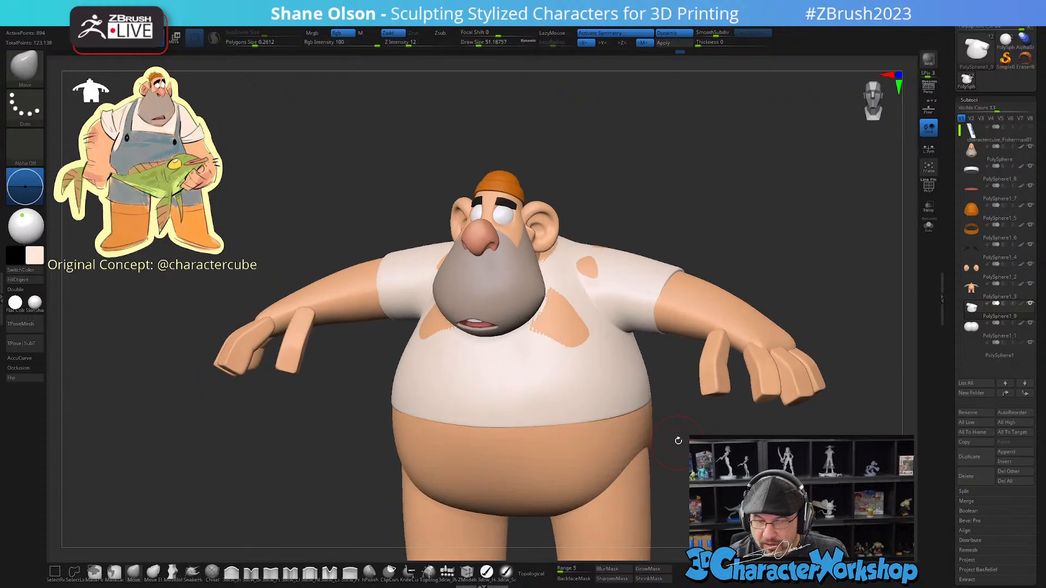
left_click_drag(654, 199, 646, 307)
Step: Set the Move brush's Draw Size to 112, display the PolyFrame, and pull the shirt out over the skin poking through at the shoulders
key("s")
left_click_drag(598, 250, 603, 240)
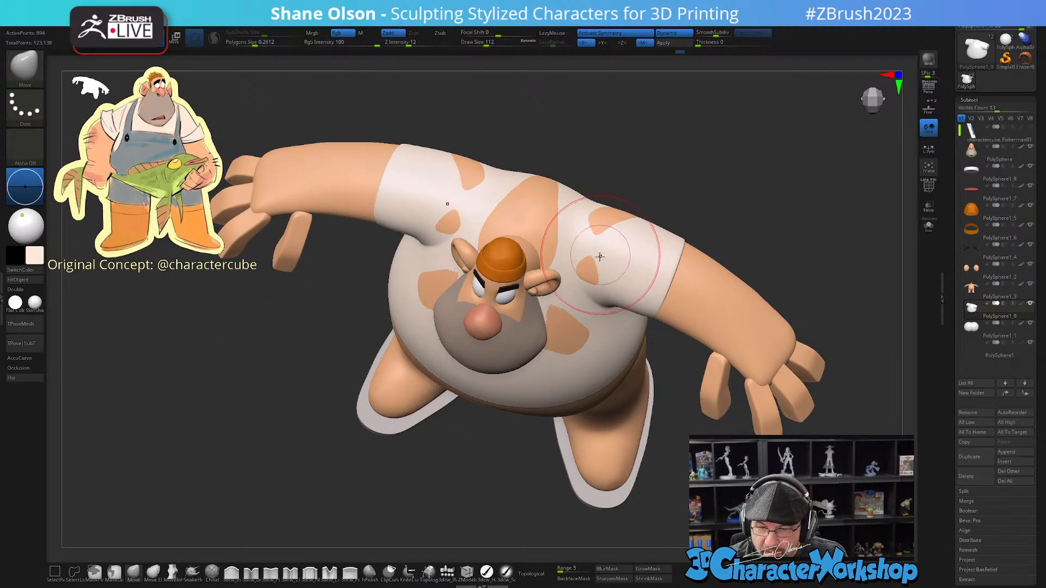
mouse_move(599, 256)
right_mouse_down()
mouse_move(602, 240)
mouse_move(592, 247)
right_mouse_up()
key("shift+f")
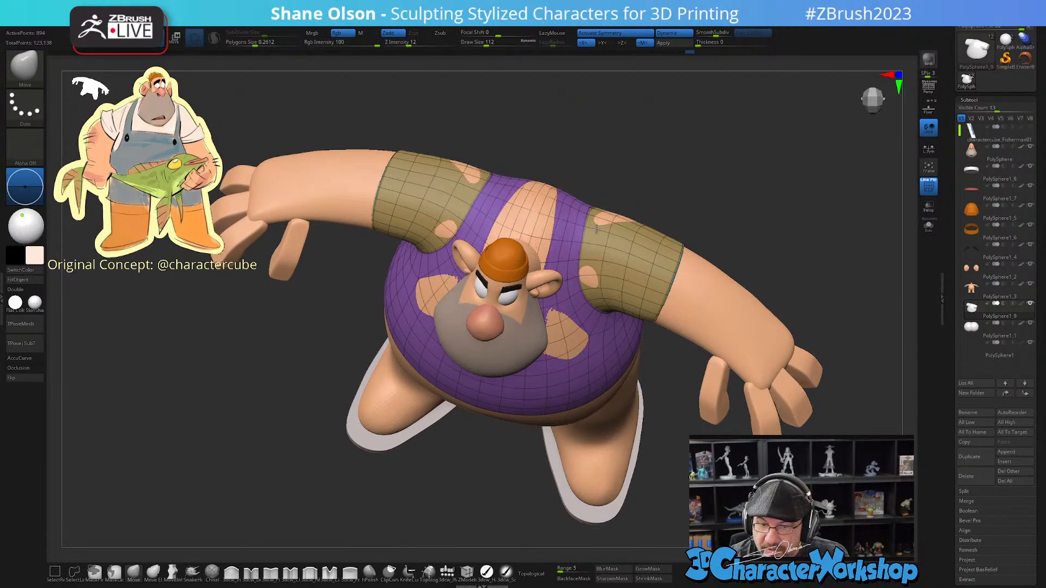
left_click_drag(585, 242, 599, 261)
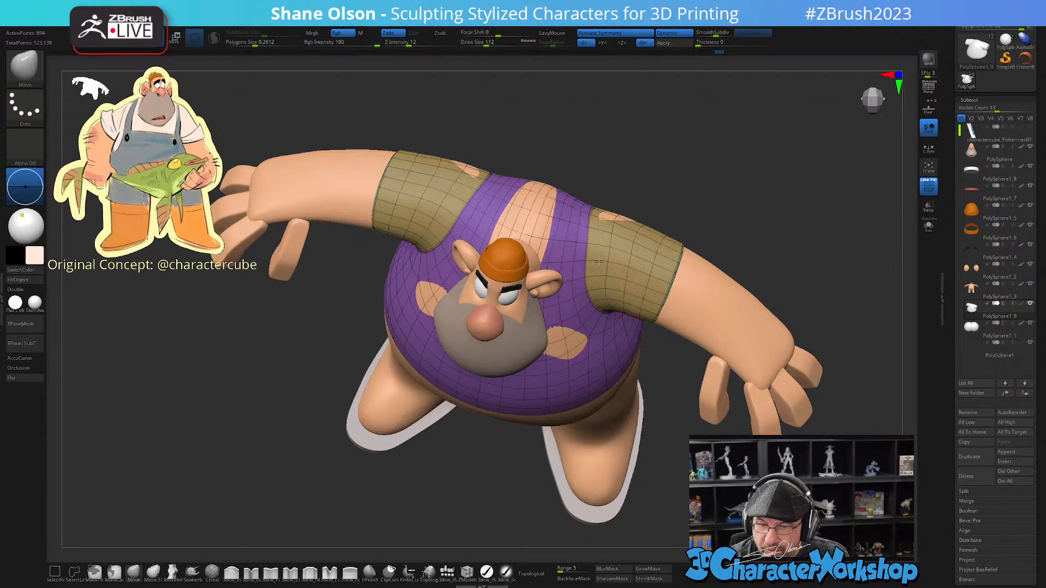
Step: Raise the Z Intensity to 24 and pull the shirt's shoulders, chest and upper back outward to cover the body
left_click_drag(415, 45, 420, 45)
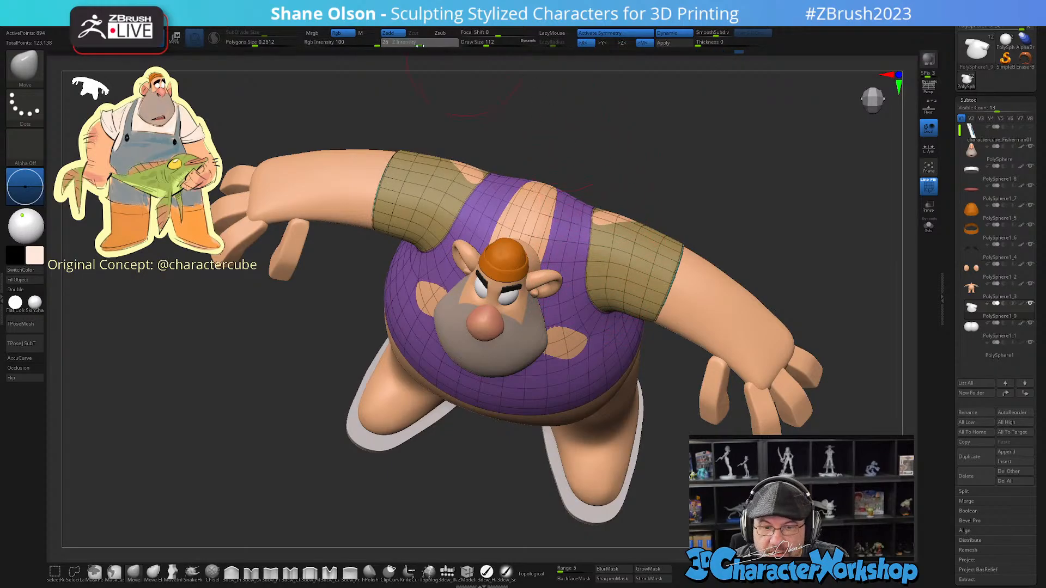
mouse_move(667, 171)
left_mouse_down()
mouse_move(656, 219)
mouse_move(612, 187)
left_mouse_up()
right_click_drag(637, 234, 632, 182)
left_click_drag(614, 225, 567, 224)
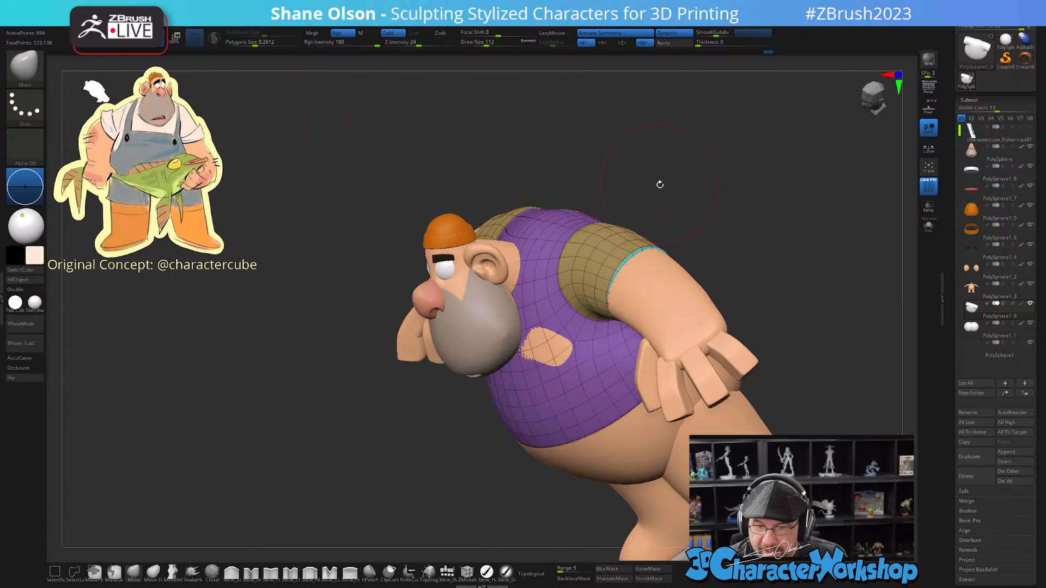
left_click_drag(660, 185, 657, 195)
right_click_drag(683, 315, 684, 326)
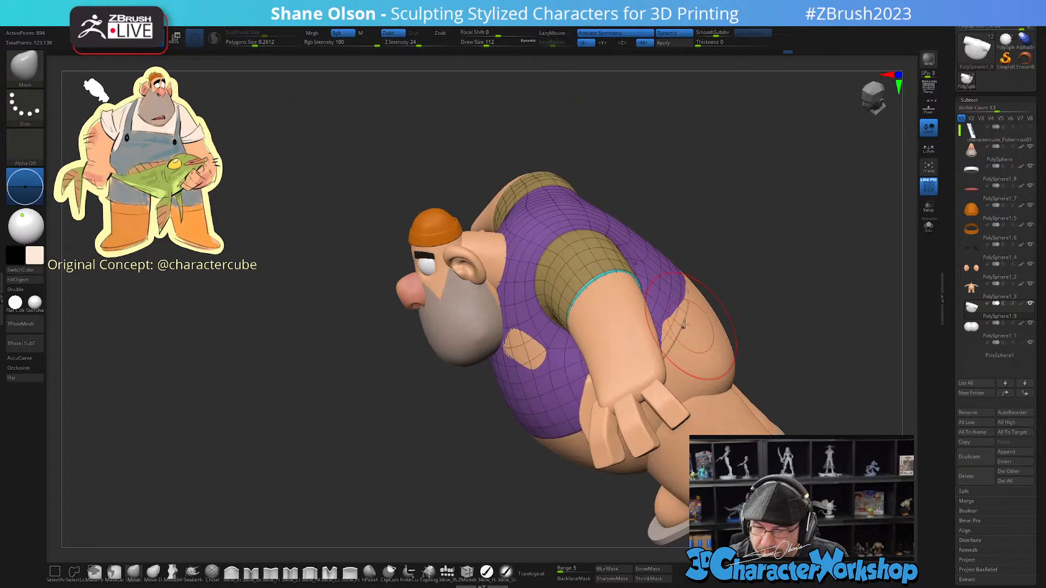
mouse_move(690, 277)
right_mouse_down()
mouse_move(655, 334)
mouse_move(224, 165)
right_mouse_up()
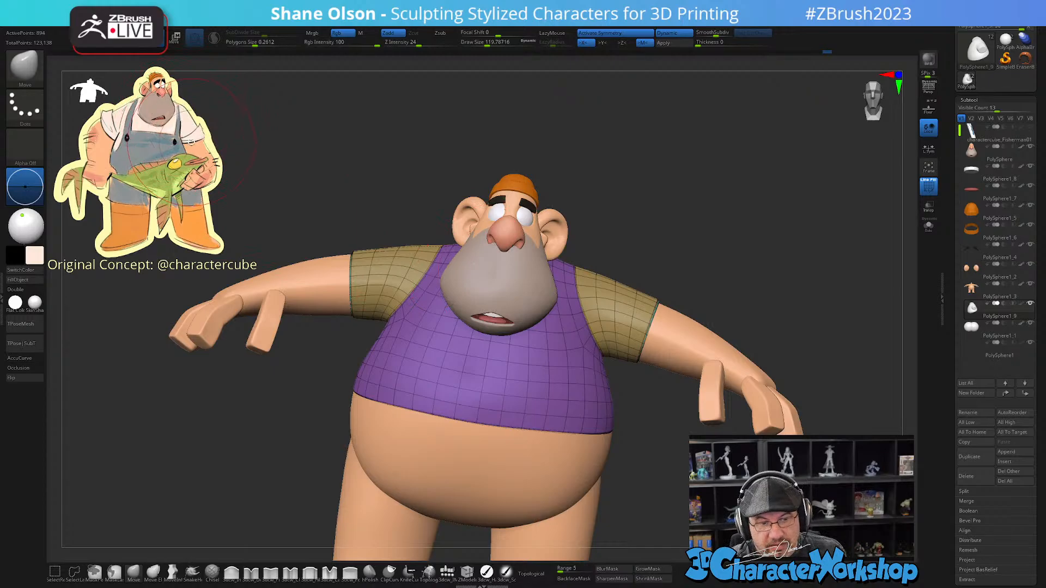
Step: Reshape the shirt's shoulder seams and the area behind the neck with the Move brush
right_click_drag(696, 250, 681, 273, "shift")
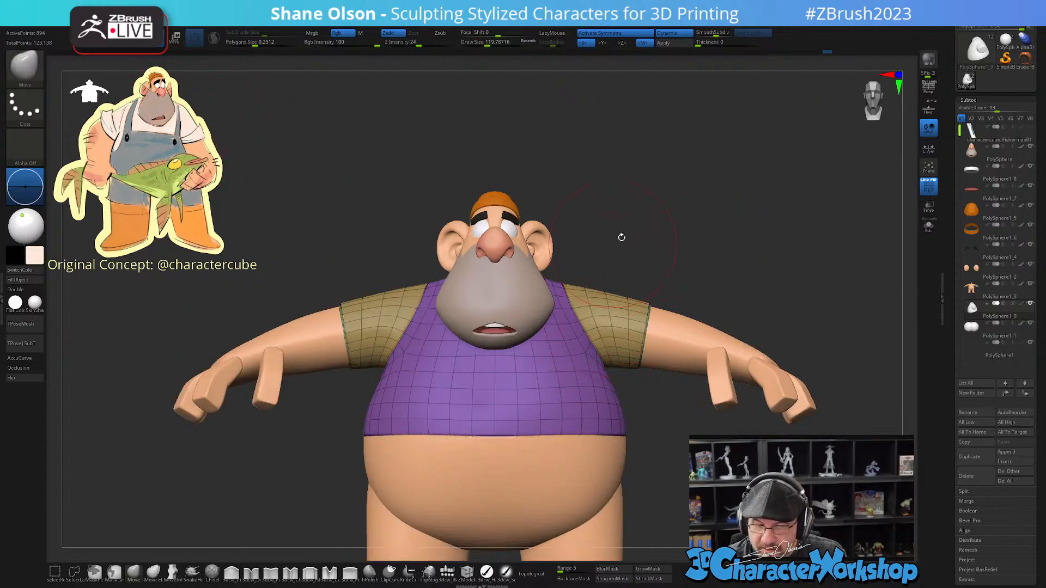
mouse_move(621, 237)
right_mouse_down()
mouse_move(614, 224)
mouse_move(621, 284)
mouse_move(612, 256)
right_mouse_up()
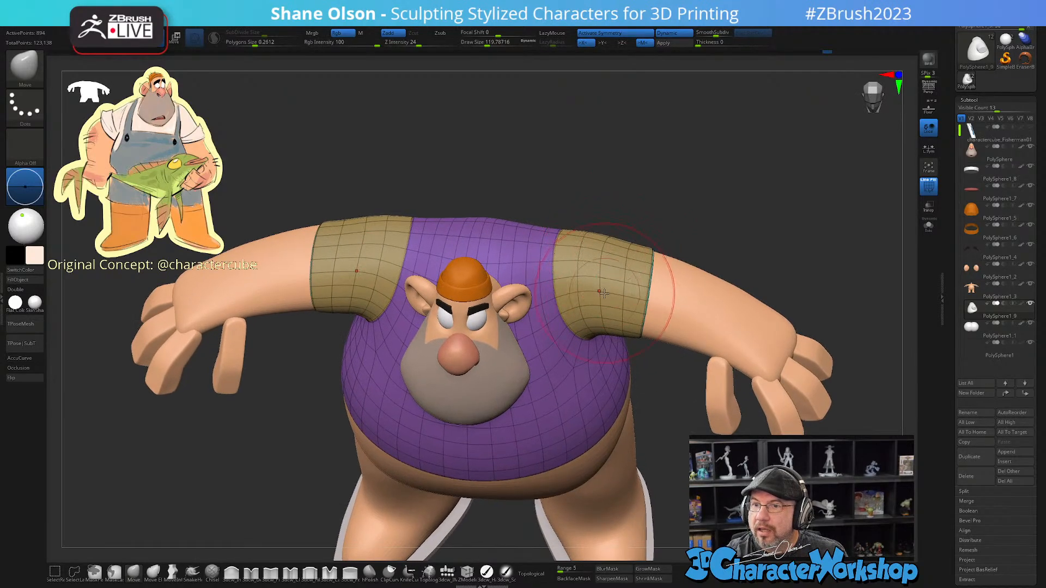
left_click_drag(555, 289, 569, 306)
mouse_move(556, 248)
left_mouse_down()
mouse_move(568, 238)
mouse_move(546, 244)
left_mouse_up()
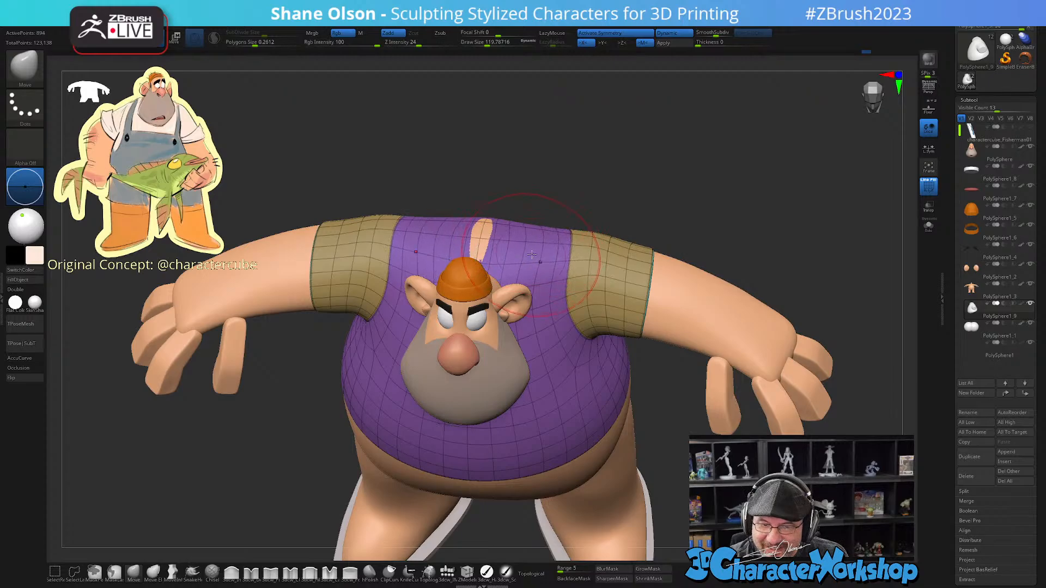
mouse_move(534, 240)
right_mouse_down()
mouse_move(527, 213)
mouse_move(529, 239)
right_mouse_up()
left_click_drag(515, 239, 527, 236)
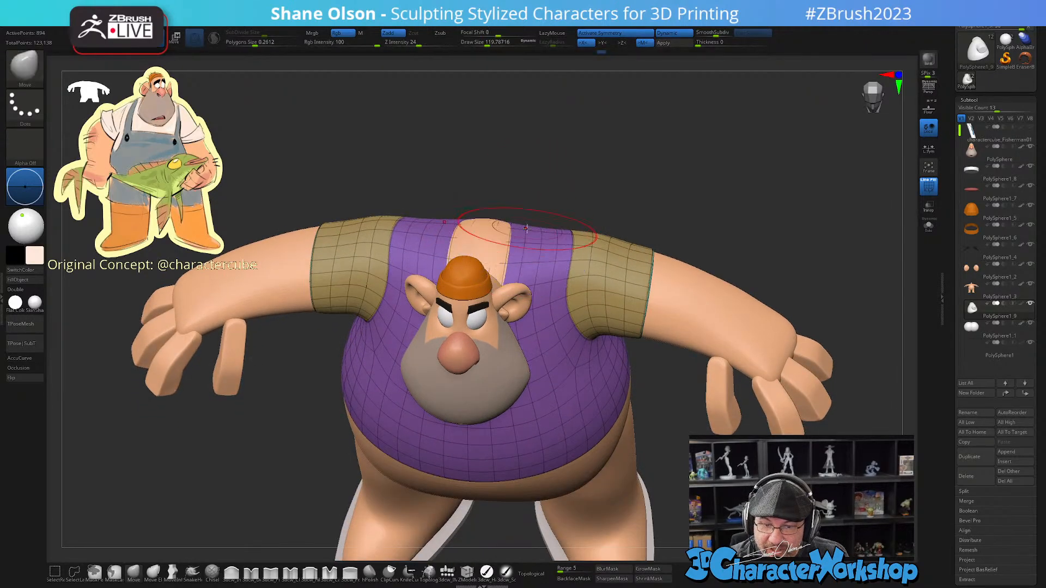
right_click_drag(547, 217, 528, 220)
Step: Smooth the shirt around the shoulder, set the Draw Size to about 104, and adjust the sleeve area
mouse_move(561, 280)
left_mouse_down("shift")
mouse_move(564, 294)
mouse_move(579, 284)
left_mouse_up("shift")
key("s")
mouse_move(577, 283)
right_mouse_down()
mouse_move(574, 258)
mouse_move(577, 311)
right_mouse_up()
left_click_drag(576, 311, 589, 313)
right_click_drag(616, 248, 614, 289)
Step: Move and smooth the shirt's upper back between the shoulder blades so it covers the exposed body
right_click_drag(576, 253, 554, 180)
left_click_drag(554, 181, 568, 175)
right_click_drag(566, 163, 564, 191)
left_click_drag(564, 195, 562, 197, "shift")
right_click_drag(616, 194, 605, 166)
left_click_drag(498, 215, 508, 250, "shift")
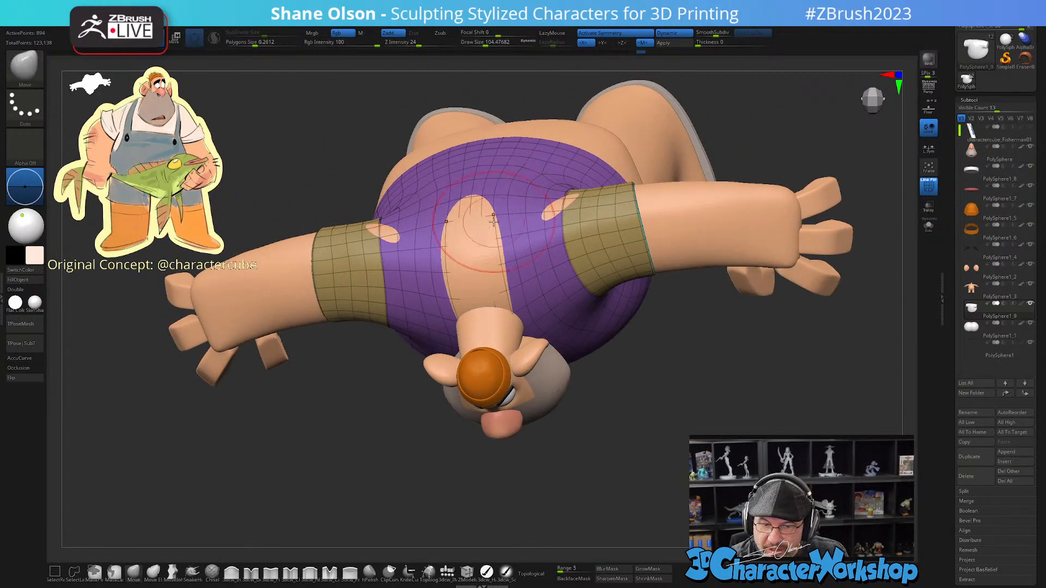
mouse_move(556, 262)
right_mouse_down()
mouse_move(567, 227)
mouse_move(727, 290)
mouse_move(552, 244)
right_mouse_up()
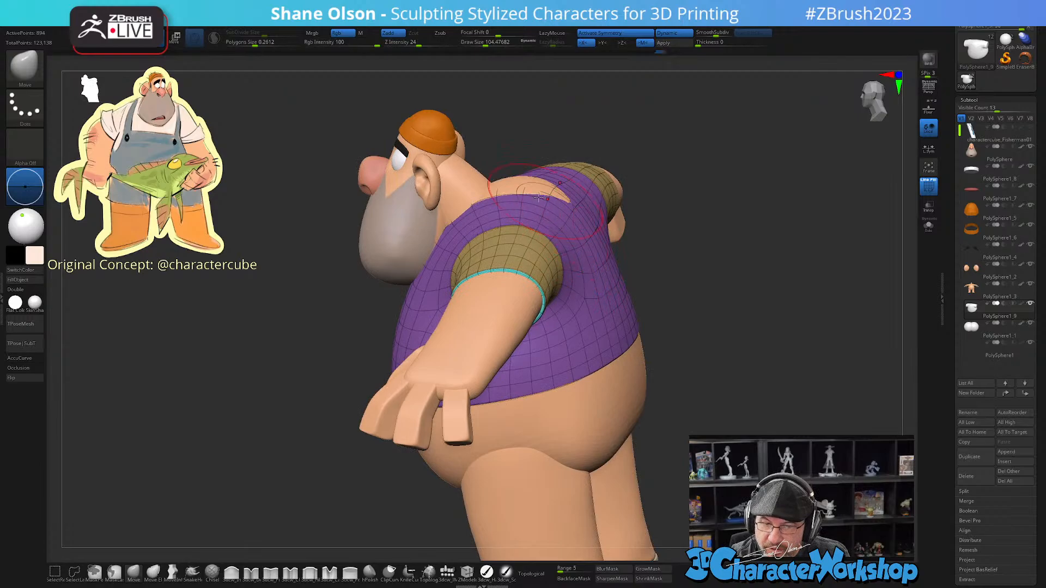
right_click_drag(520, 185, 692, 412)
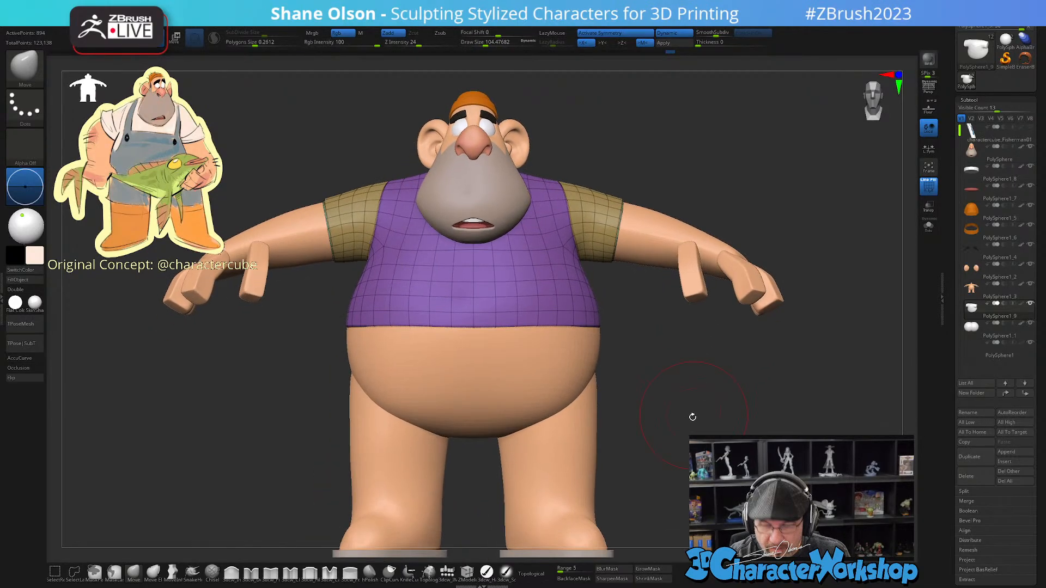
Step: Hide the PolyFrame, frame the character, and inspect the fitted shirt from the front, both sides and above
key("shift+f")
key("f")
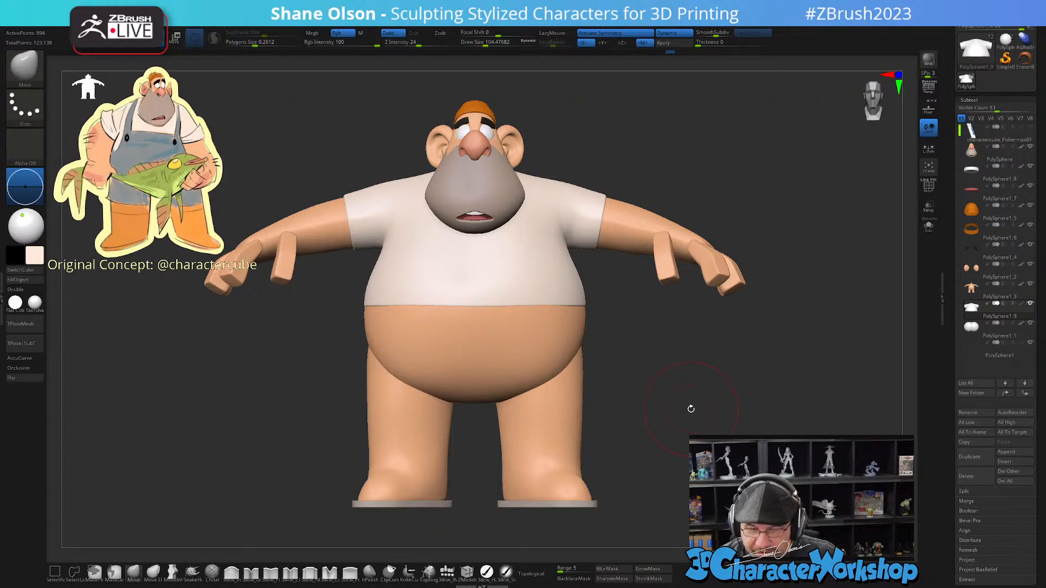
mouse_move(640, 354)
right_mouse_down()
mouse_move(628, 369)
mouse_move(643, 360)
right_mouse_up()
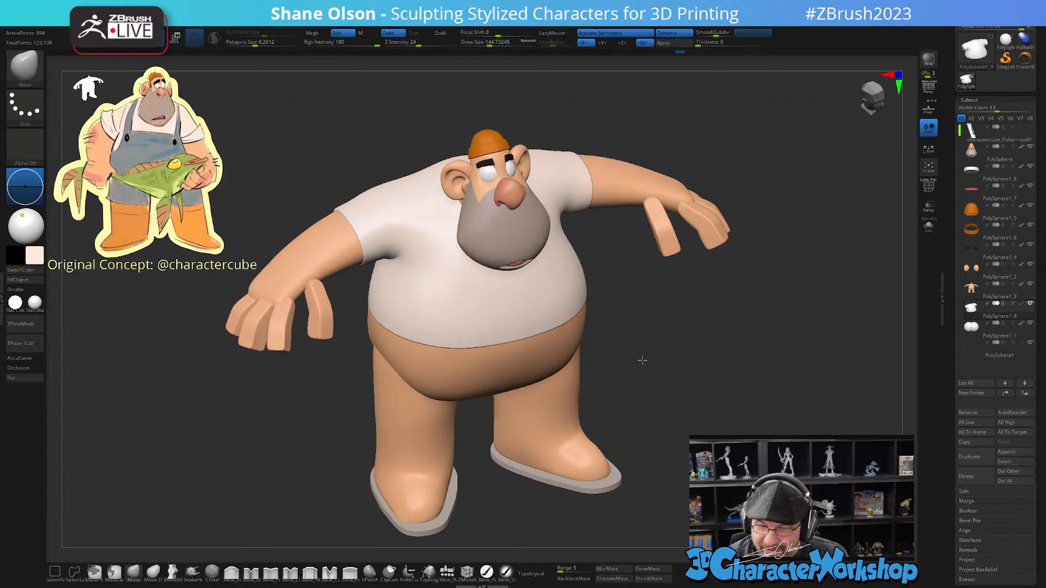
left_click_drag(642, 360, 622, 360)
left_click_drag(699, 364, 715, 483)
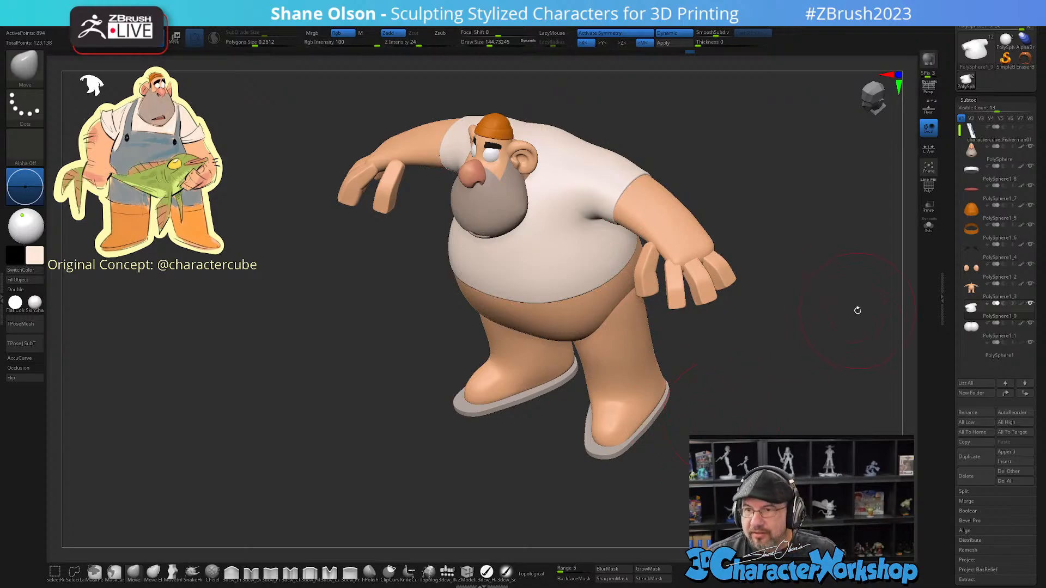
left_click_drag(806, 339, 756, 421)
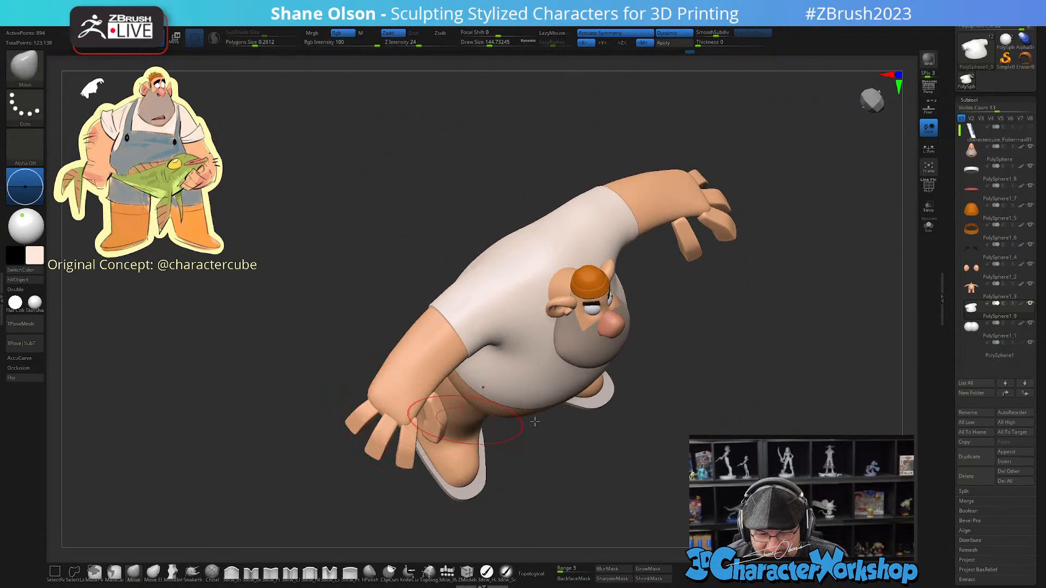
left_click_drag(832, 431, 763, 410)
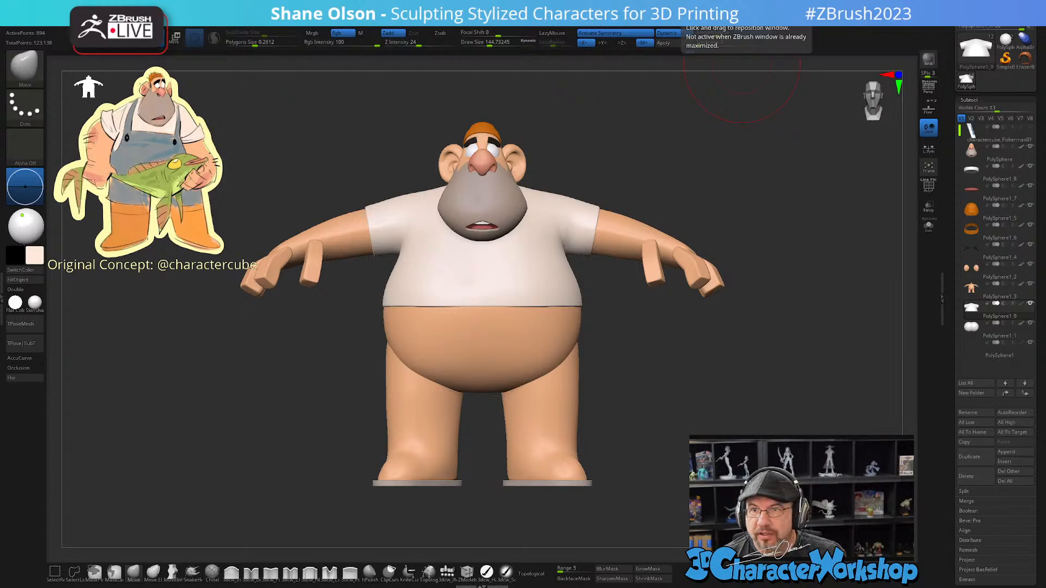
Step: Switch to the browser photo of the 3D-printed figure, dock it beside the sculpt, and examine the figure's head and upper body up close
left_click_drag(742, 0, 690, 90)
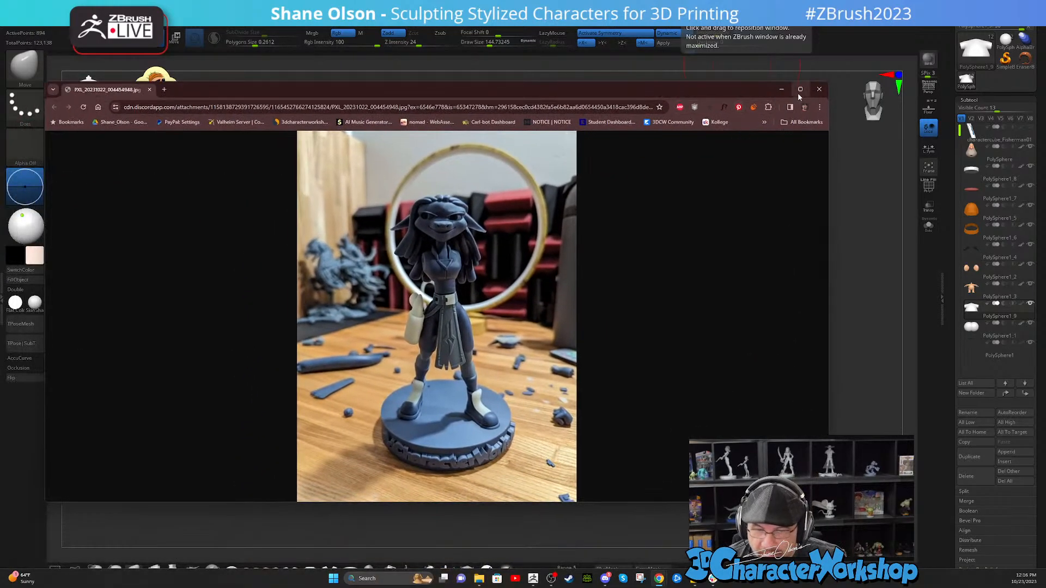
mouse_move(801, 92)
left_click(794, 118)
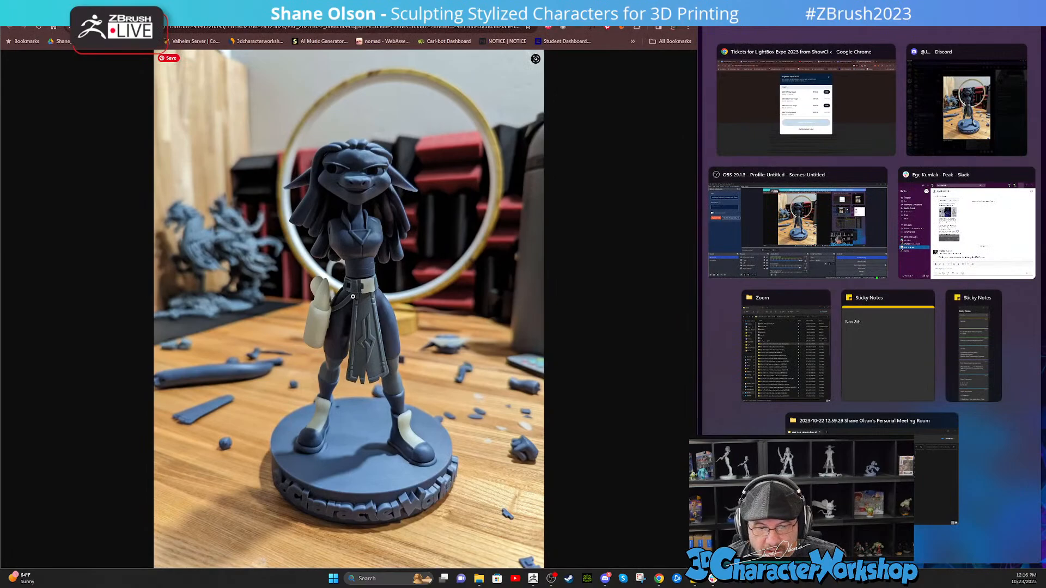
left_click(345, 293)
scroll(392, 280, "up", 3)
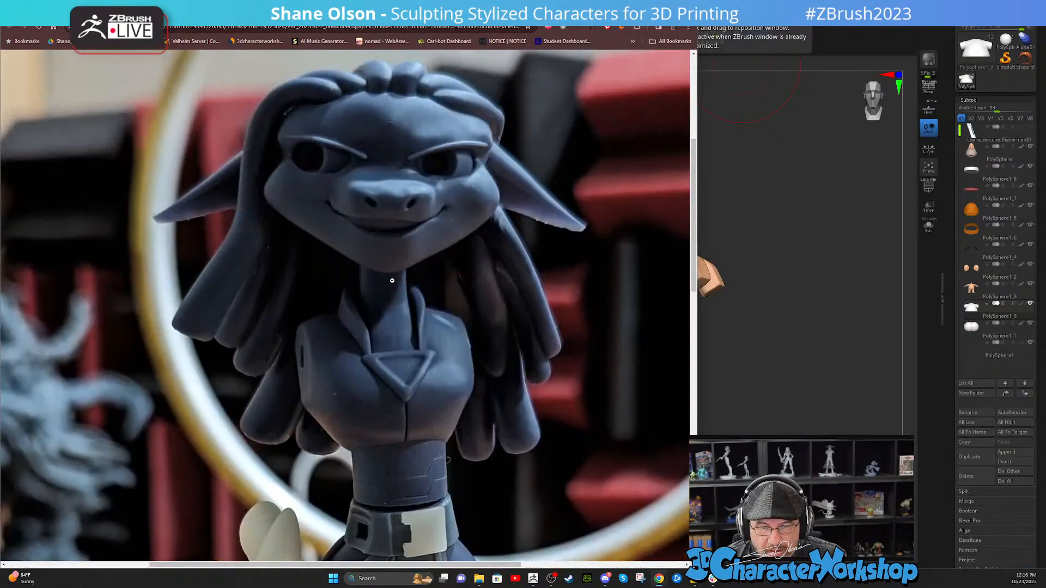
scroll(642, 311, "down", 2)
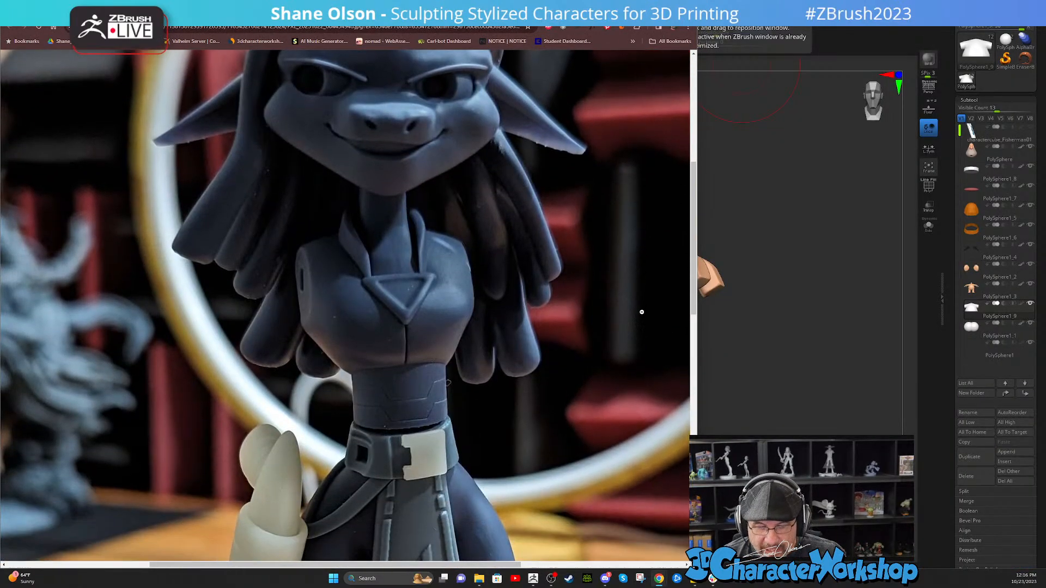
scroll(640, 308, "up", 3)
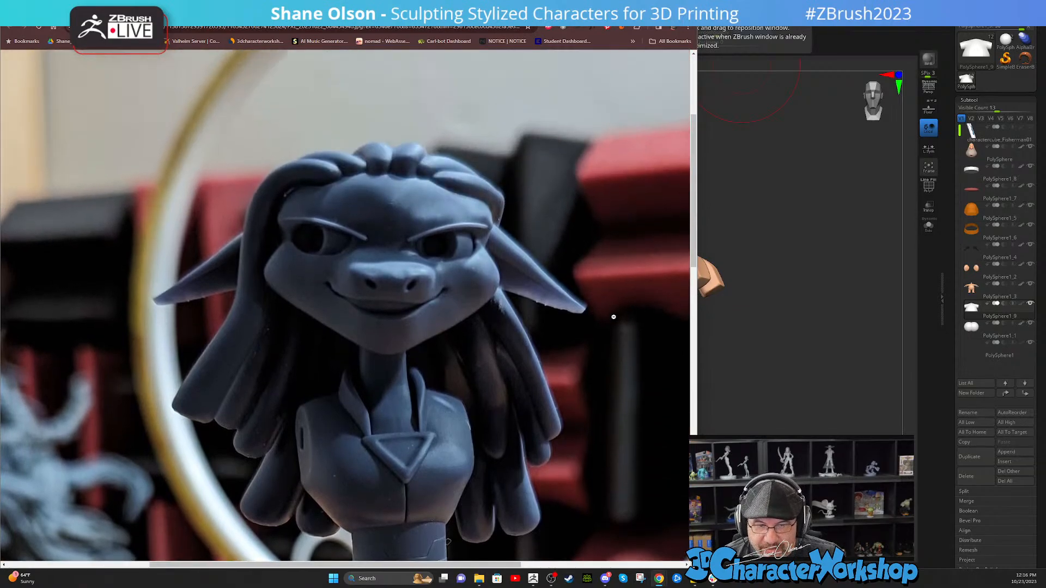
scroll(613, 317, "down", 1)
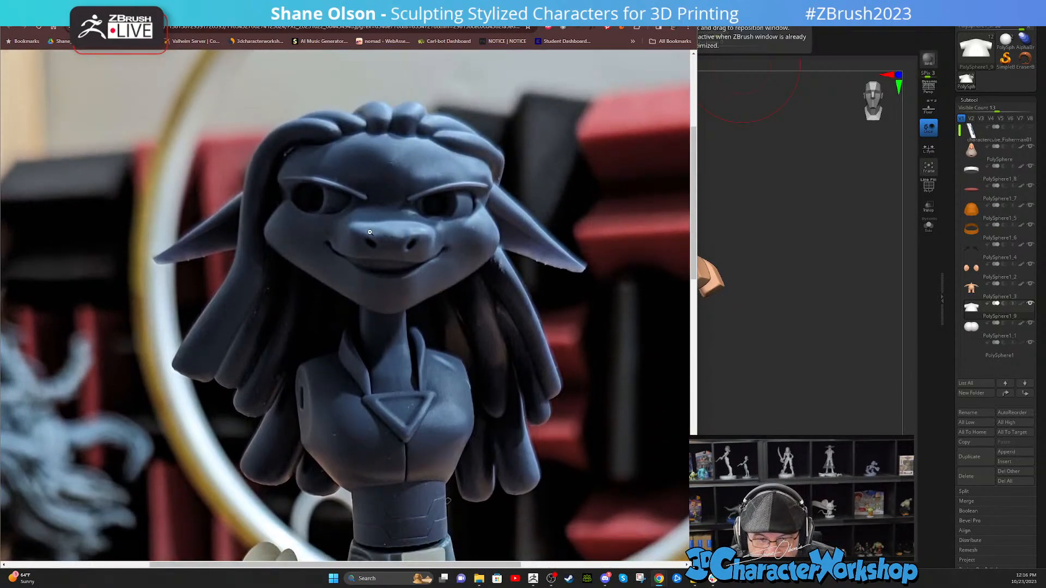
scroll(504, 224, "down", 3)
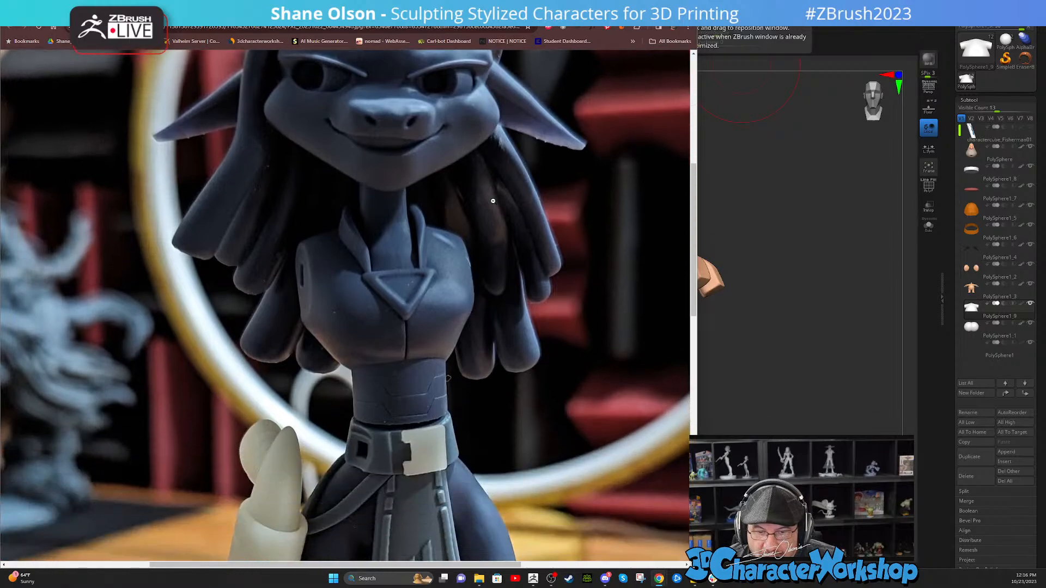
scroll(492, 206, "up", 1)
Step: Examine the printed figure's waist, belt, loincloth, shoes and lettered base in the enlarged photo
scroll(479, 229, "down", 4)
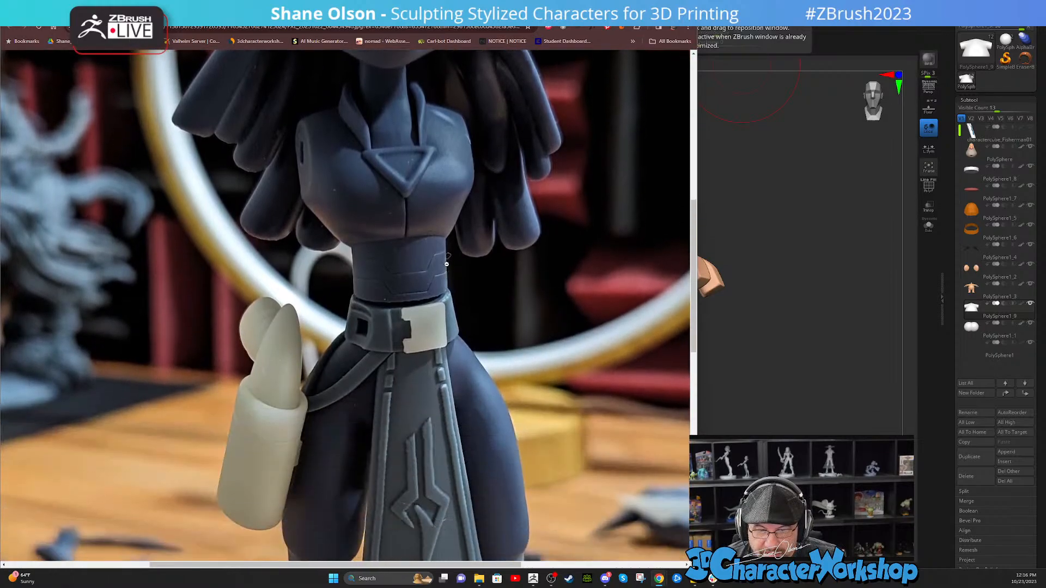
scroll(401, 387, "down", 3)
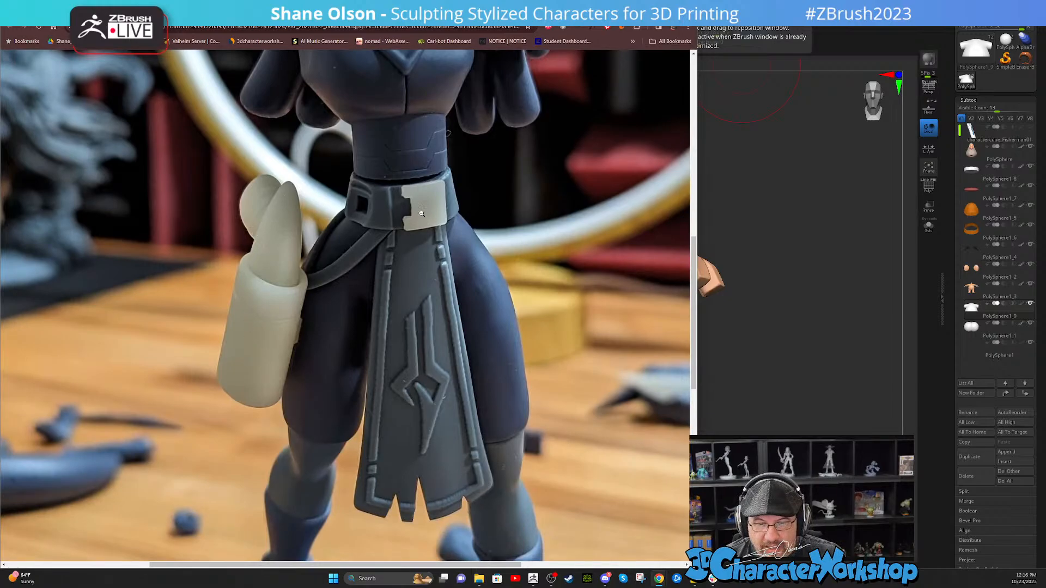
scroll(340, 308, "down", 5)
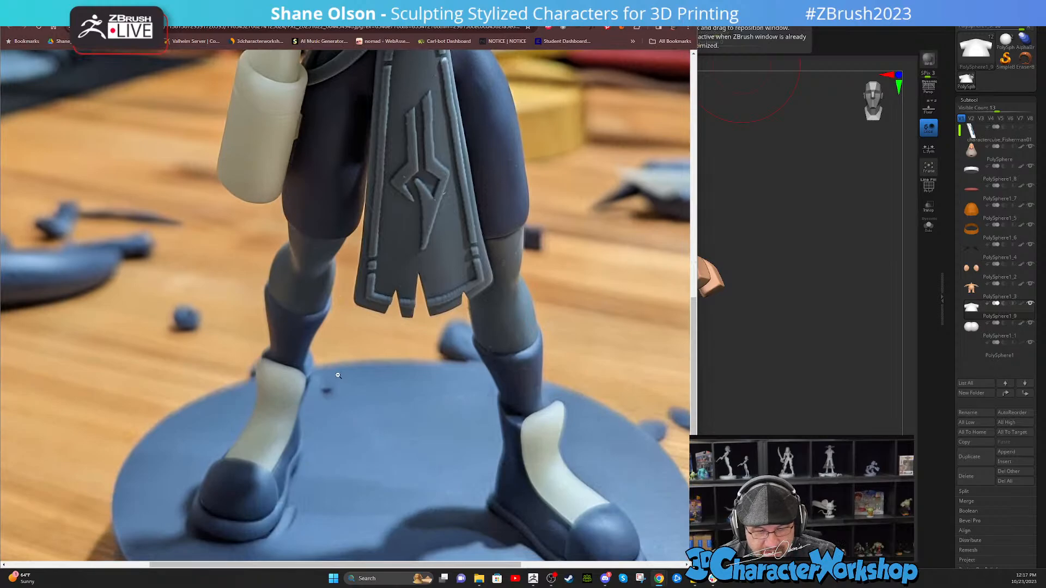
scroll(381, 382, "down", 2)
scroll(398, 391, "down", 1)
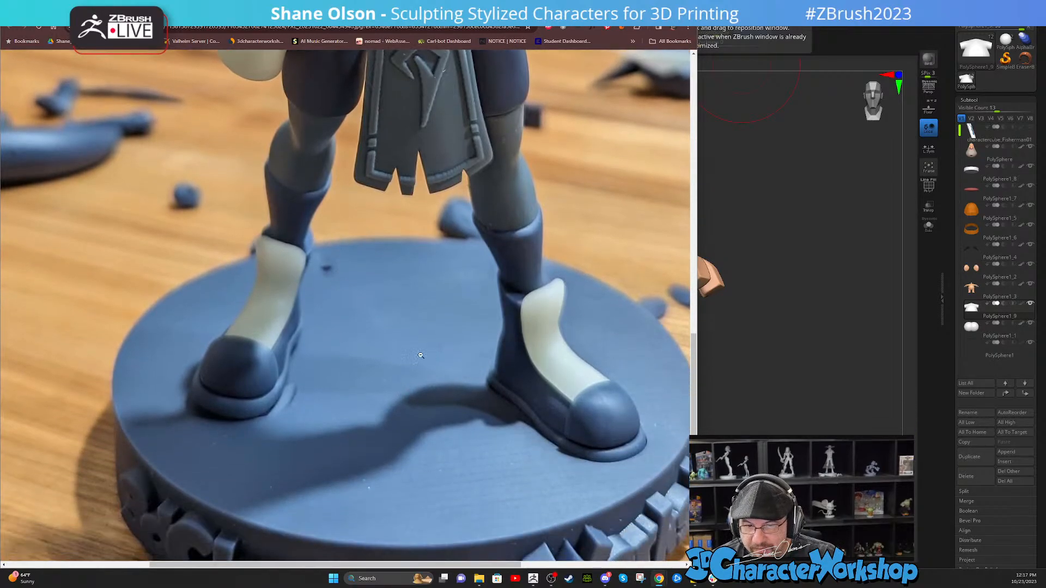
scroll(352, 376, "down", 2)
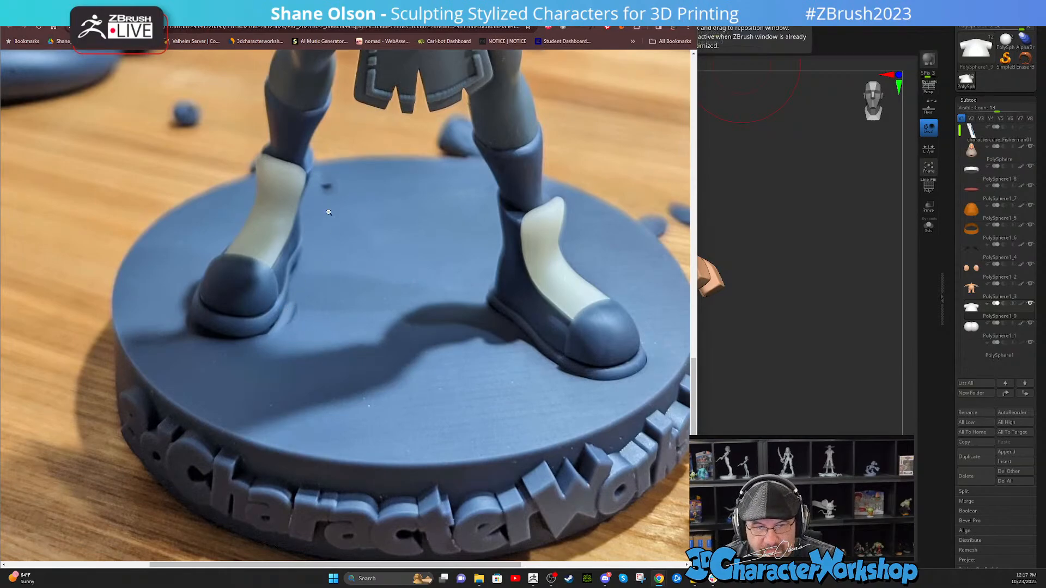
scroll(271, 374, "down", 3)
scroll(300, 379, "down", 1)
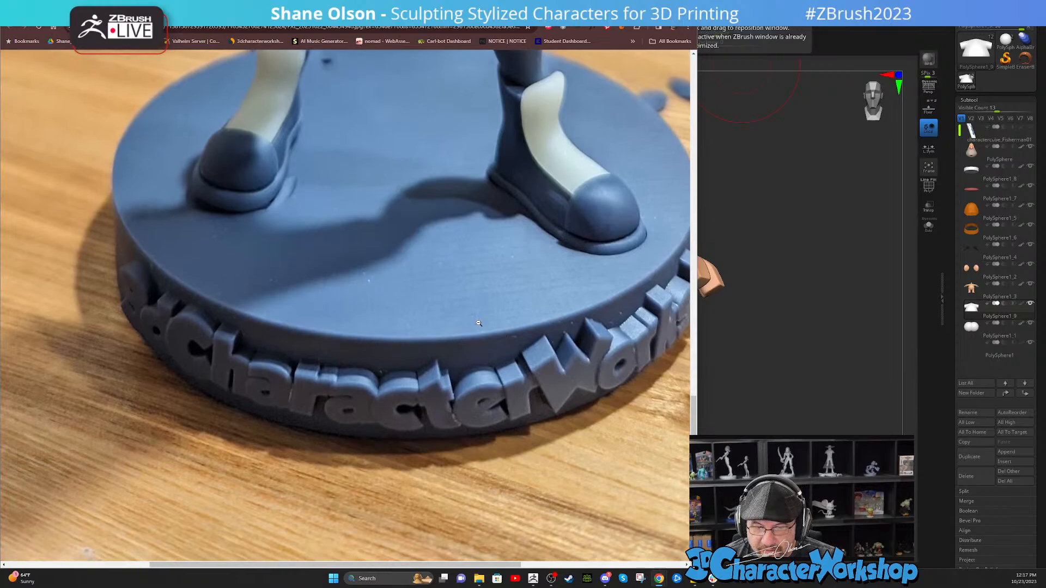
scroll(299, 378, "up", 10)
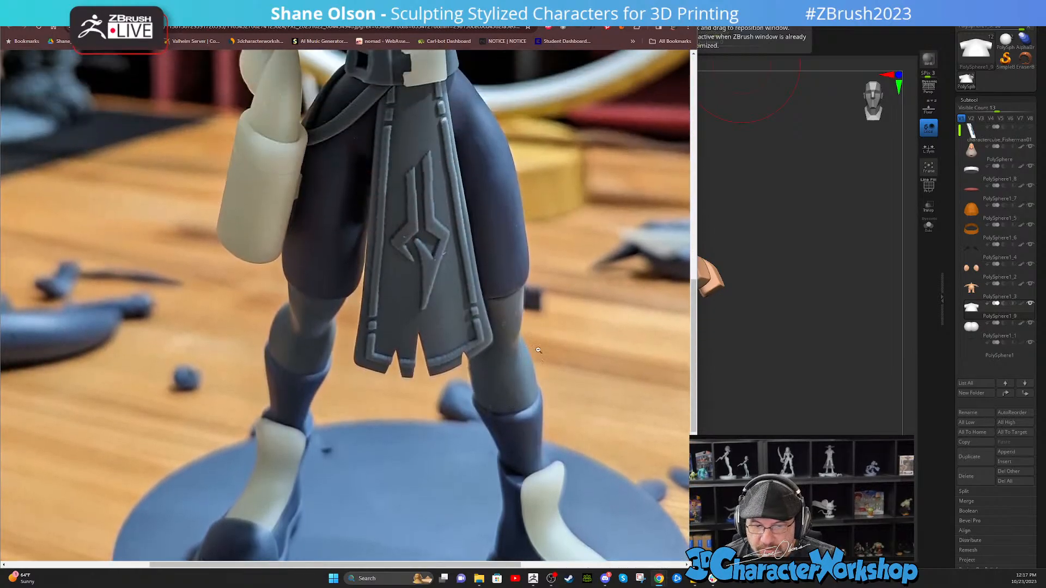
Step: Look back over the printed figure's belt, chest, hair and face in the enlarged photo
scroll(568, 323, "up", 5)
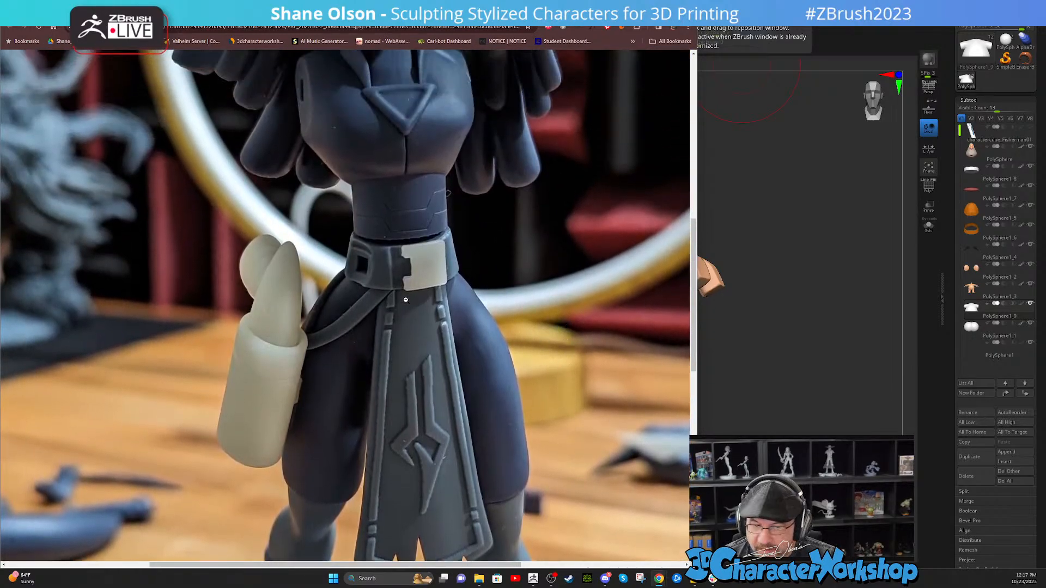
scroll(419, 312, "up", 1)
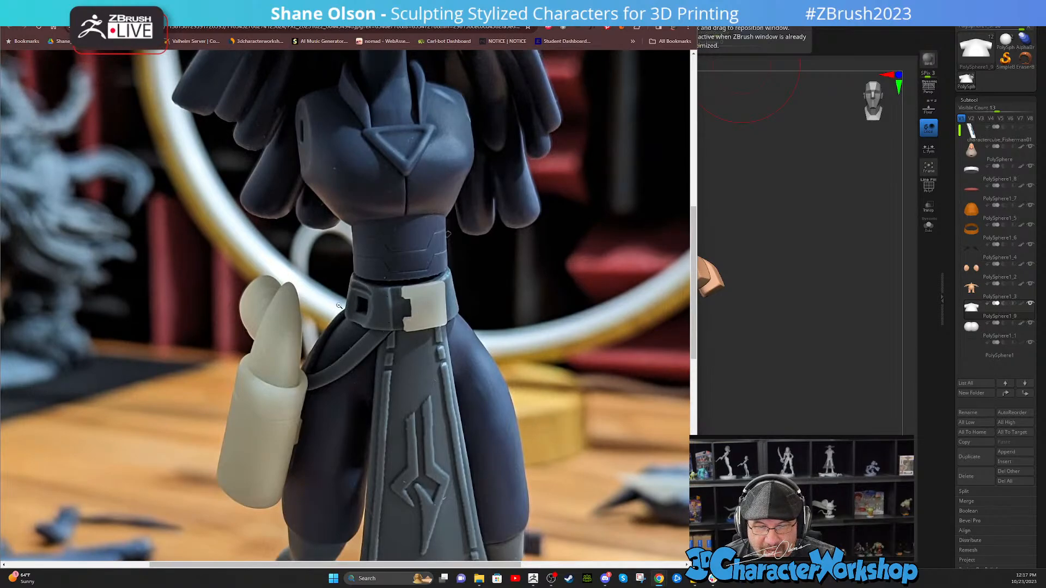
scroll(349, 308, "up", 2)
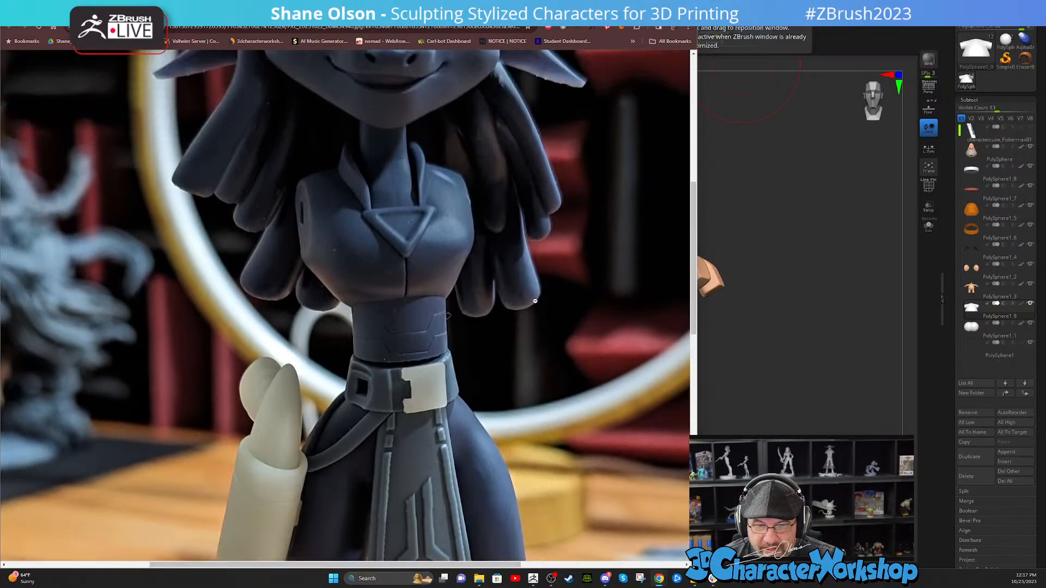
scroll(526, 349, "up", 3)
scroll(447, 359, "down", 2)
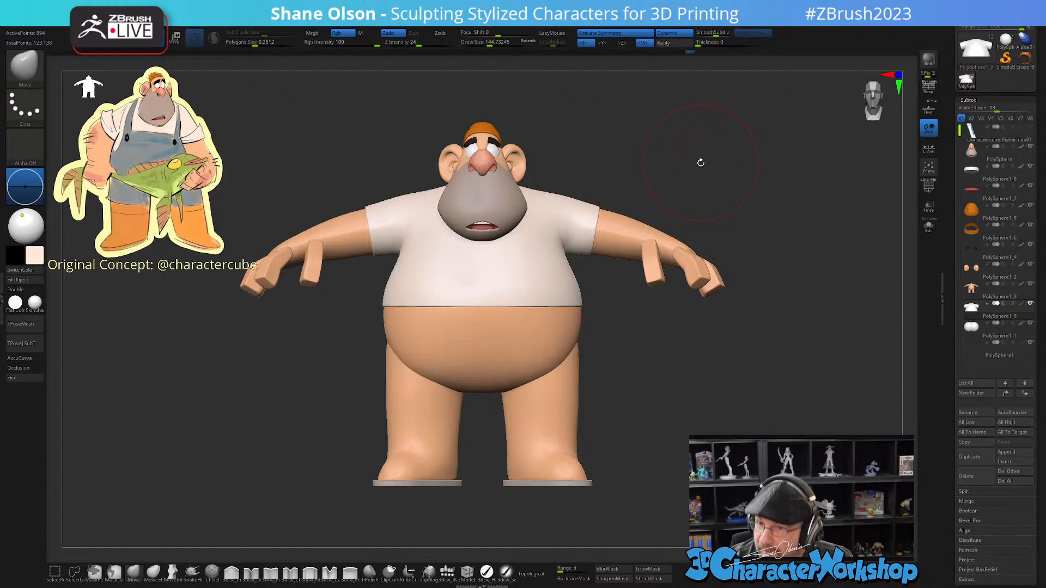
Step: Return to the fisherman sculpt, inspect the fitted shirt from above and from the front, and set the draw size to about 145
left_click_drag(675, 392, 567, 364)
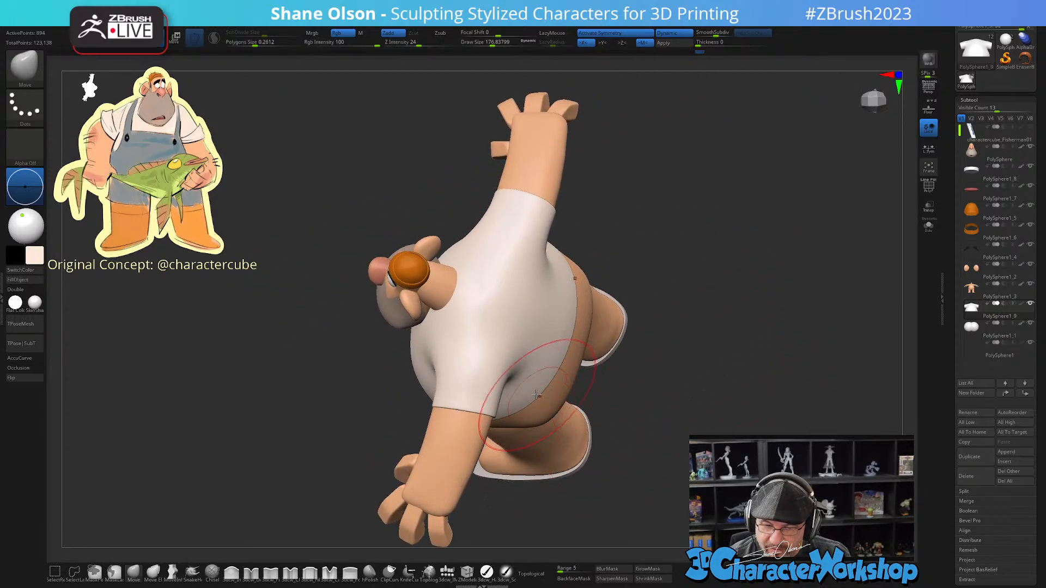
left_click_drag(635, 499, 641, 414)
mouse_move(607, 265)
right_mouse_down("ctrl")
mouse_move(622, 235)
mouse_move(570, 320)
right_mouse_up("ctrl")
key("s")
left_click_drag(569, 270, 545, 262)
right_click_drag(682, 222, 635, 278, "shift")
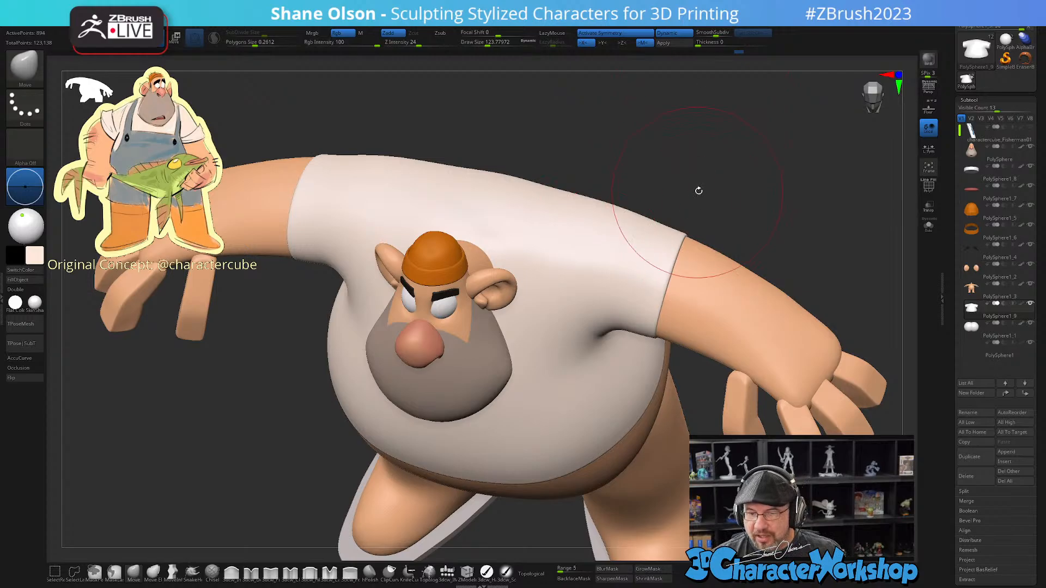
right_click_drag(698, 191, 704, 143)
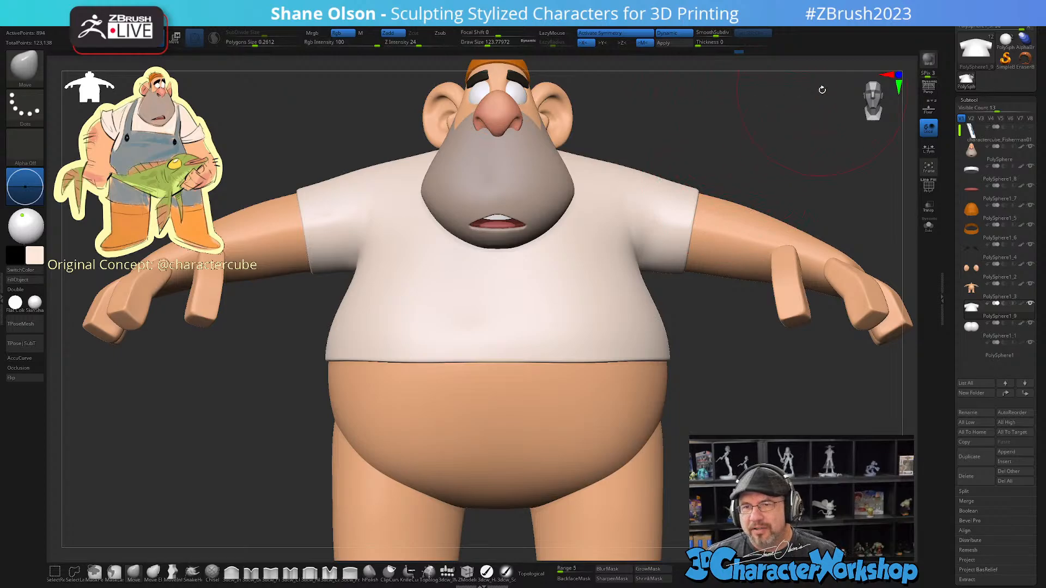
left_click_drag(754, 158, 693, 183, "alt")
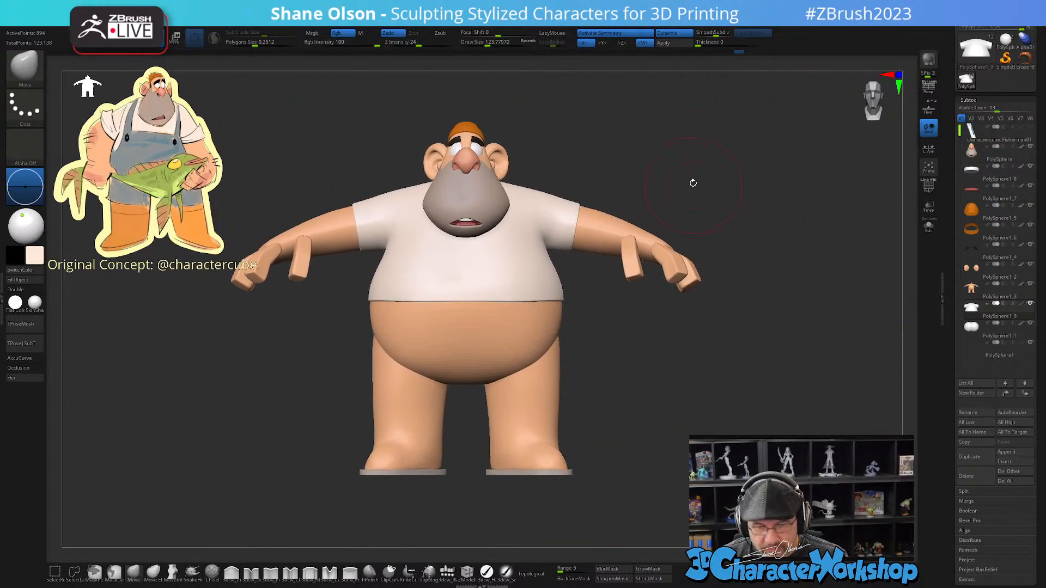
key("s")
left_click(691, 180)
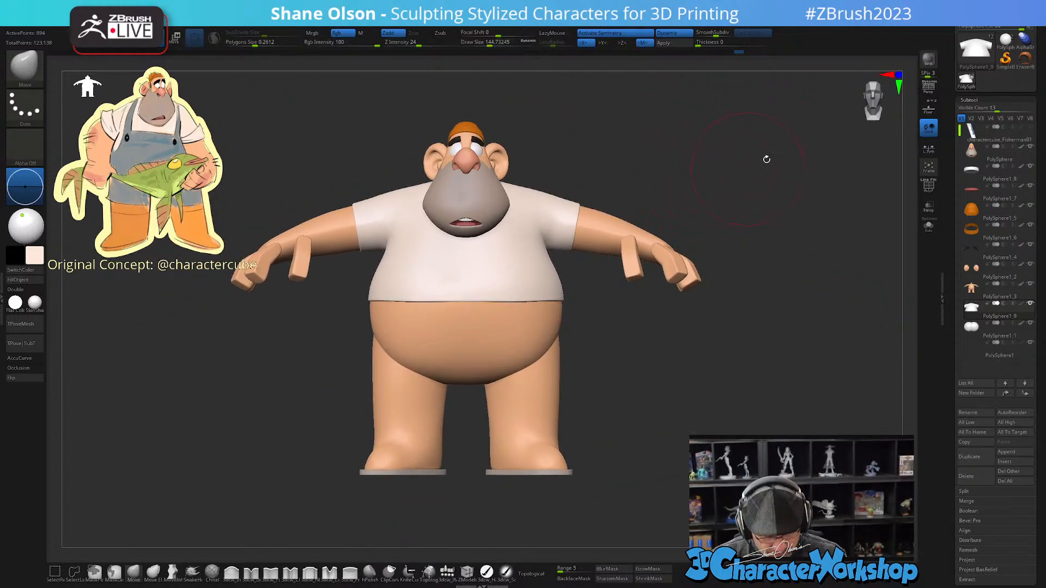
left_click_drag(793, 138, 783, 160, "alt")
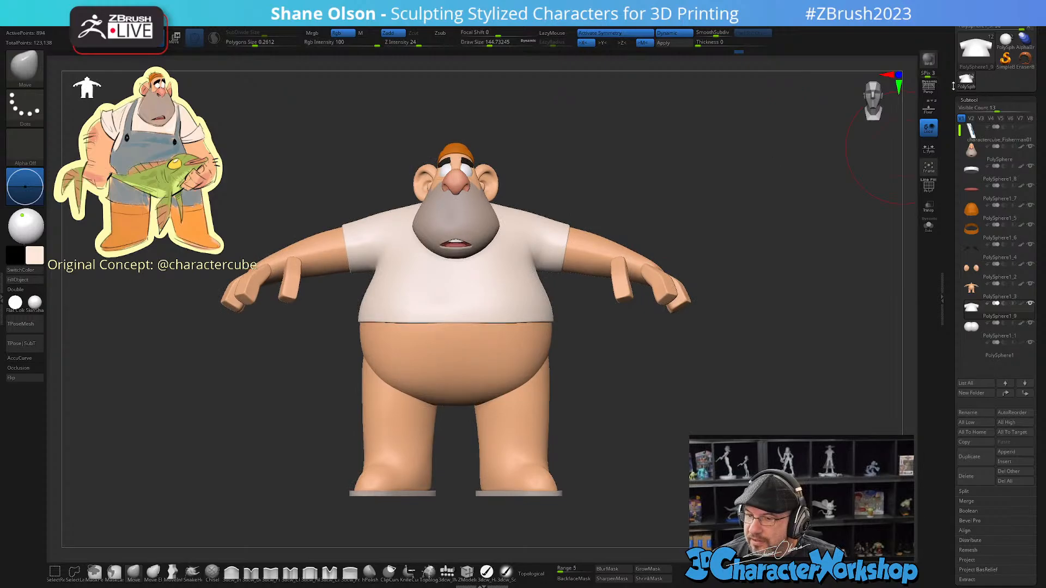
Step: Load the SpaceGirl_CutUp8 tool from the 3DCW ZTLs folder on drive D and frame it in the view
scroll(953, 86, "up", 3)
left_click(972, 27)
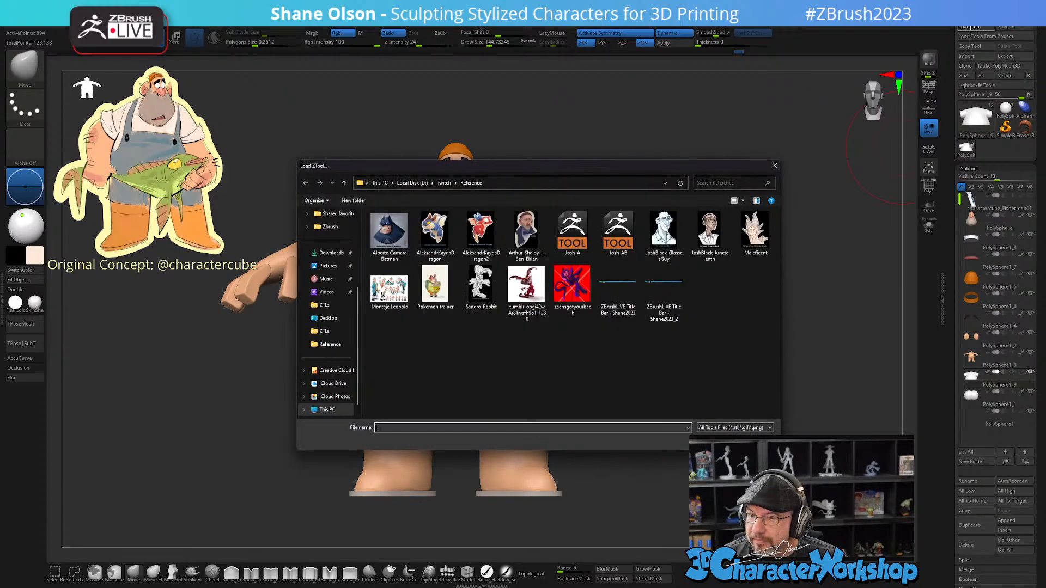
left_click(443, 184)
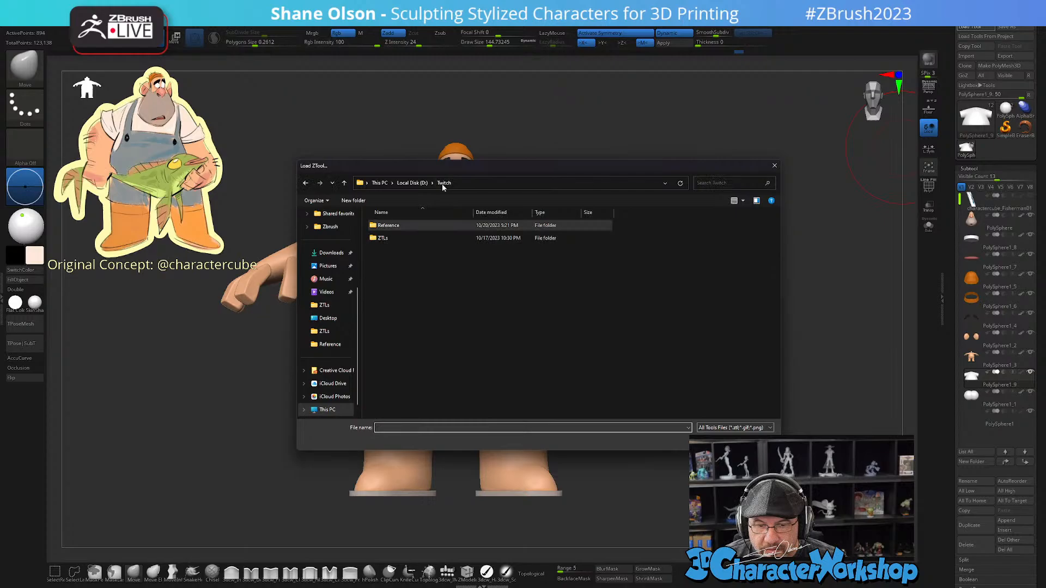
double_click(382, 238)
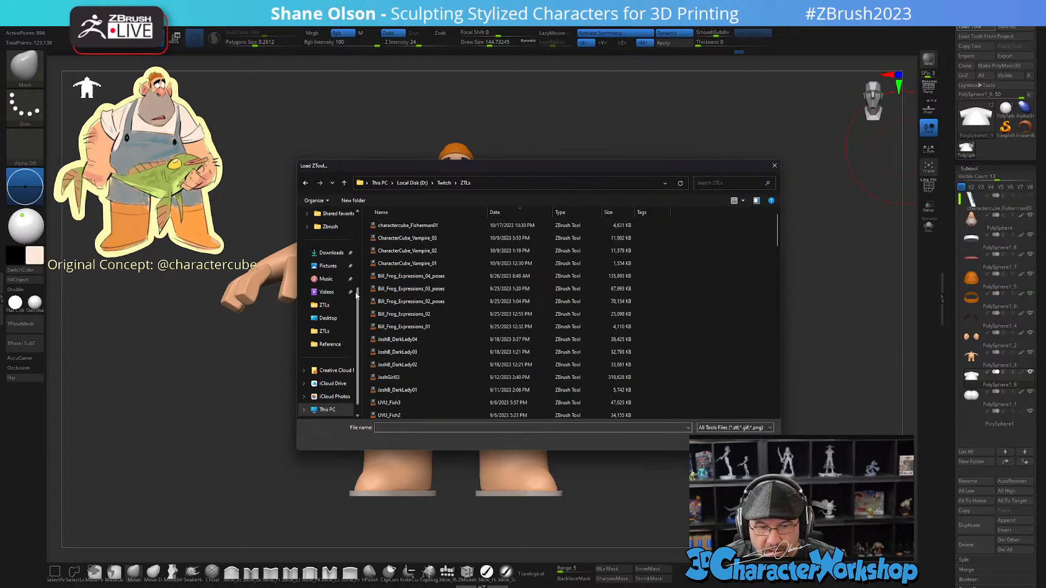
left_click(410, 183)
scroll(406, 259, "up", 5)
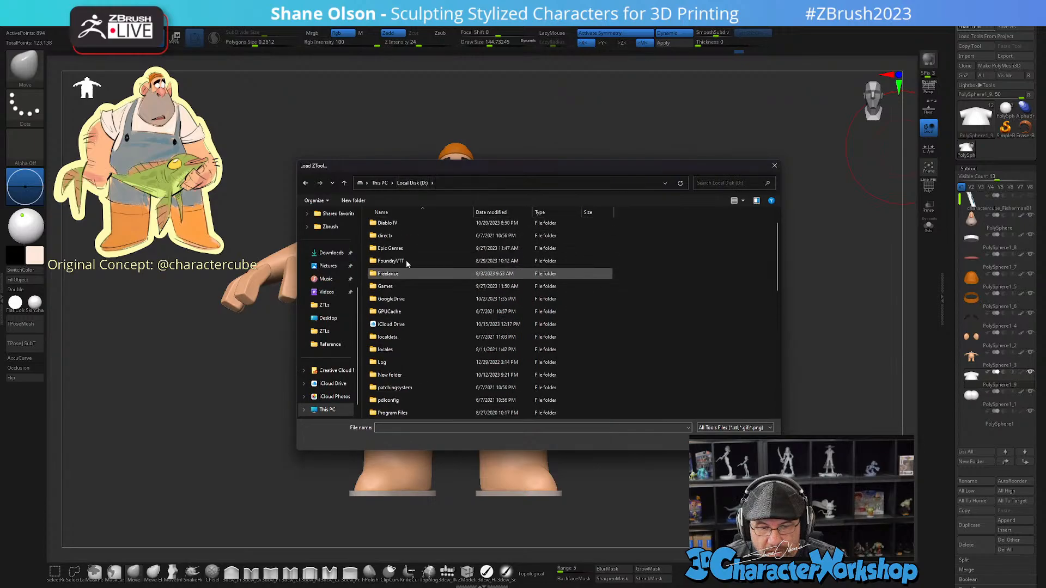
double_click(393, 226)
double_click(403, 278)
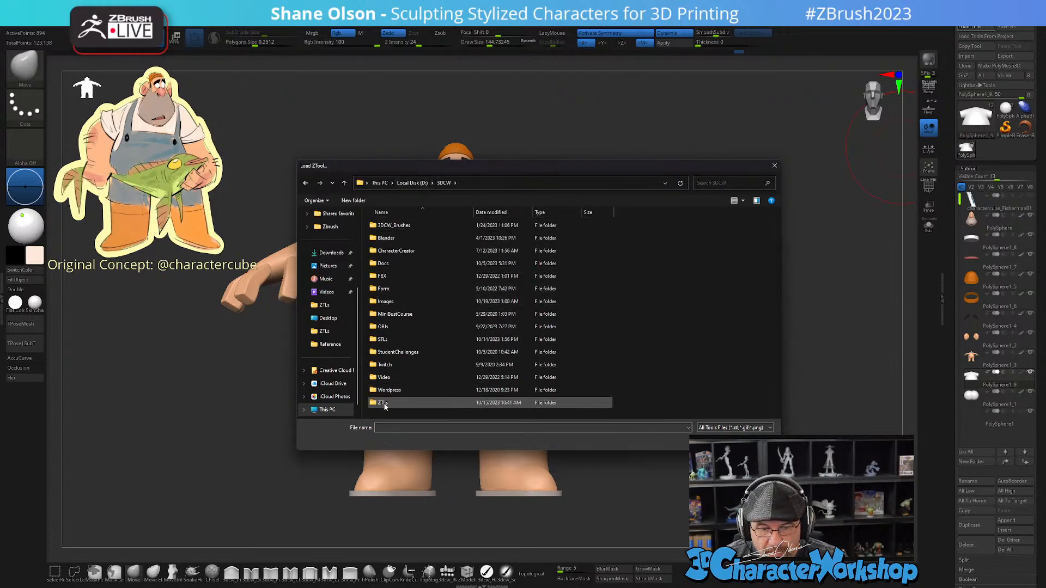
left_click(401, 226)
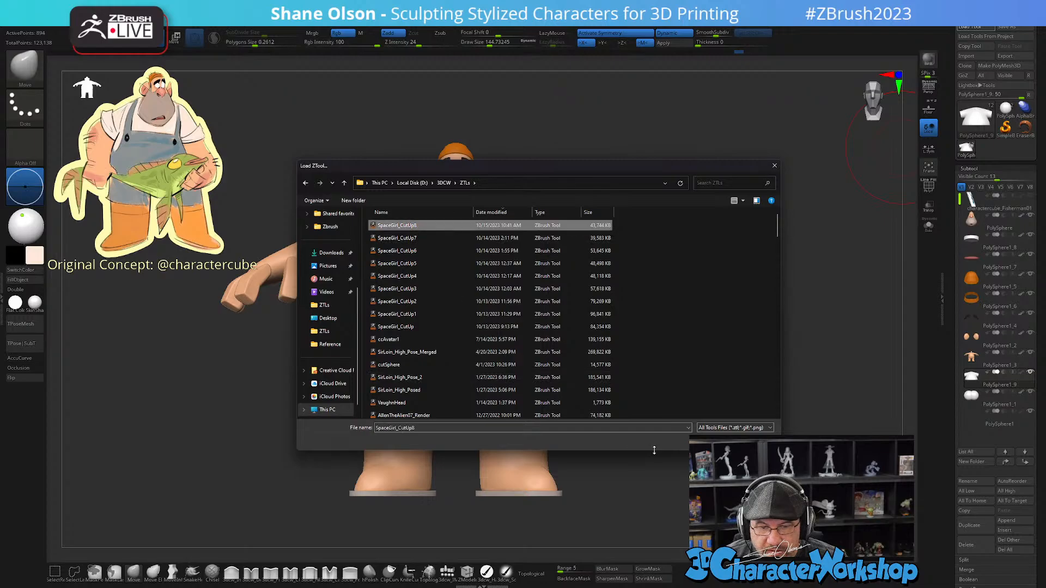
key("Return")
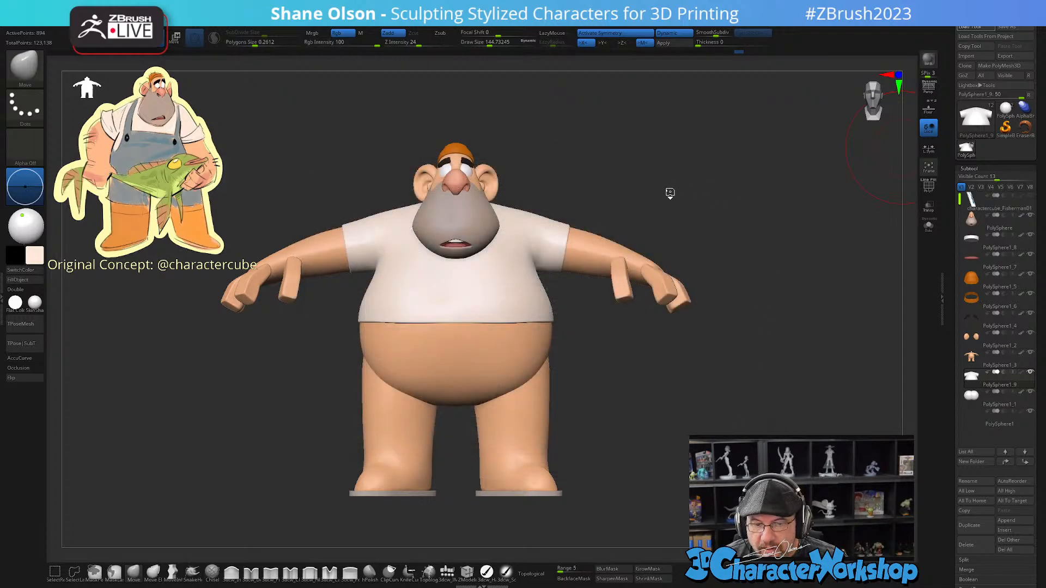
key("f")
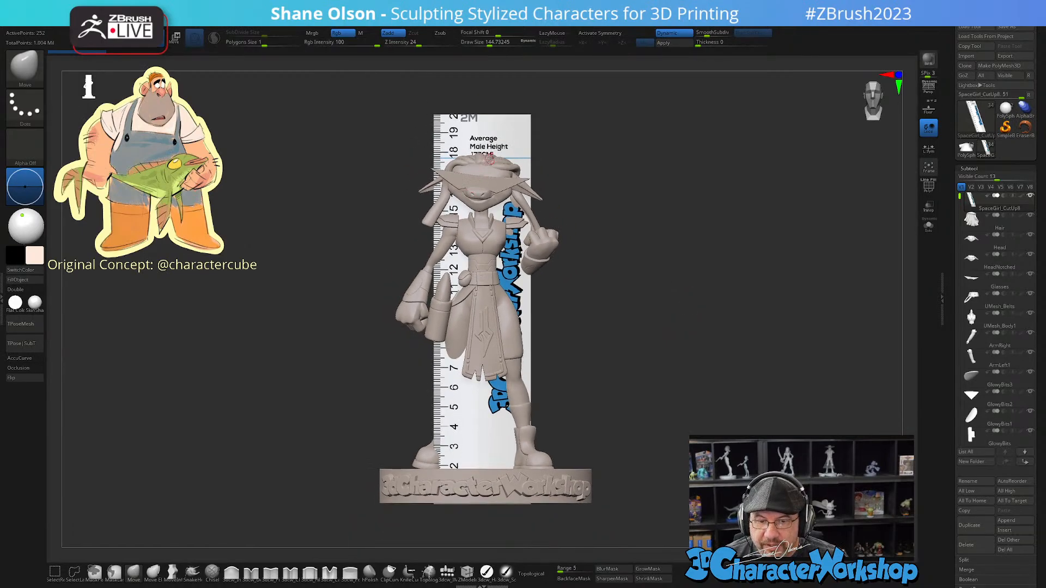
Step: Hide the height ruler behind the space girl figure and make the Hair subtool active
mouse_move(670, 267)
left_mouse_down()
mouse_move(604, 273)
mouse_move(692, 278)
mouse_move(657, 278)
left_mouse_up()
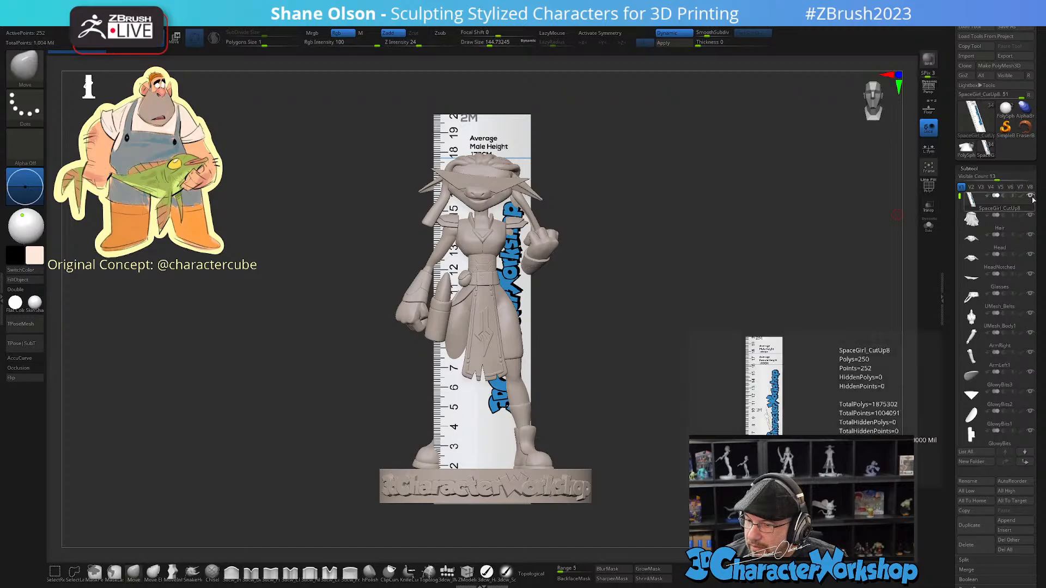
left_click(971, 222)
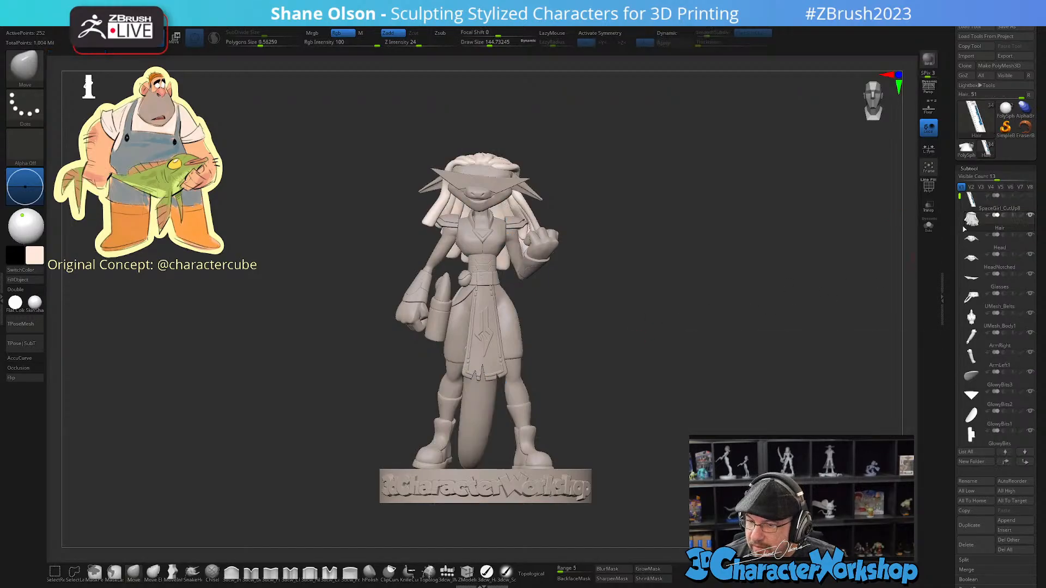
left_click_drag(700, 254, 647, 285, "alt")
left_click_drag(648, 191, 697, 372, "alt")
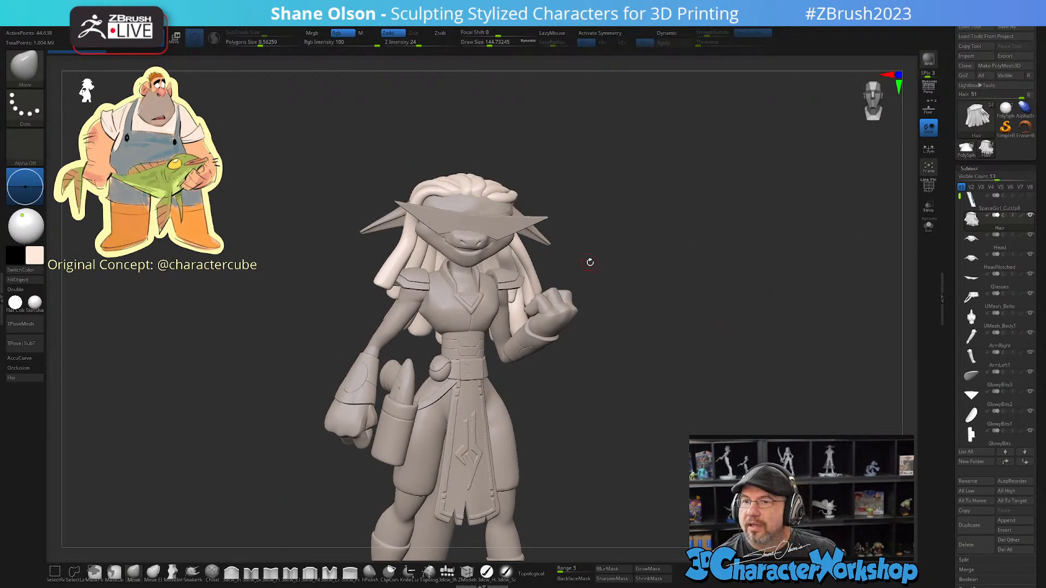
Step: Examine the space girl's upper body up close and make the Head subtool active
left_click_drag(589, 262, 598, 277, "alt")
left_click_drag(623, 203, 617, 313, "alt")
mouse_move(630, 258)
left_mouse_down("alt")
mouse_move(649, 287)
mouse_move(649, 264)
left_mouse_up("alt")
left_click_drag(660, 225, 657, 283, "alt")
left_click(497, 231, "alt")
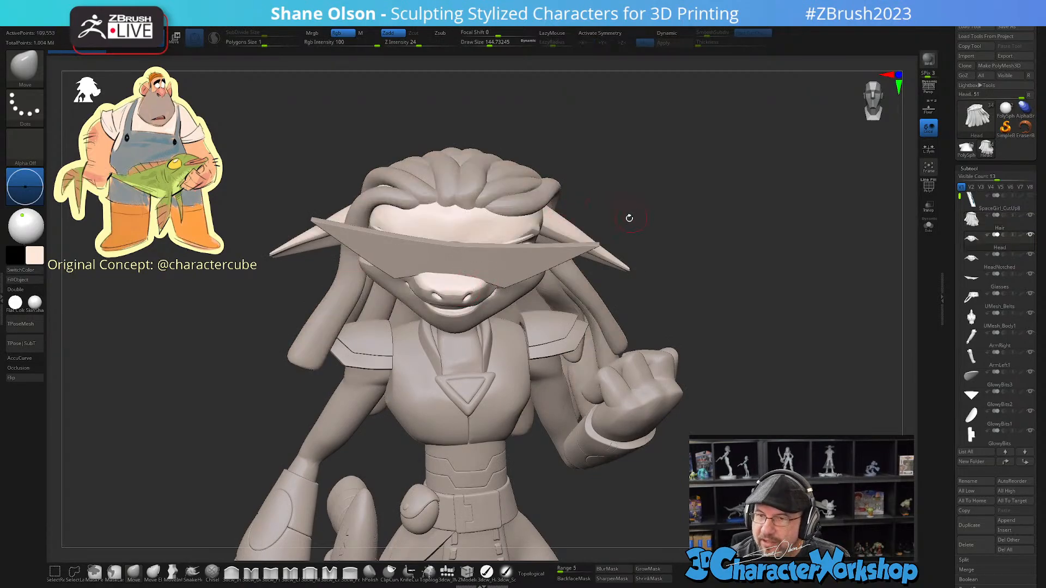
left_click_drag(626, 218, 652, 236)
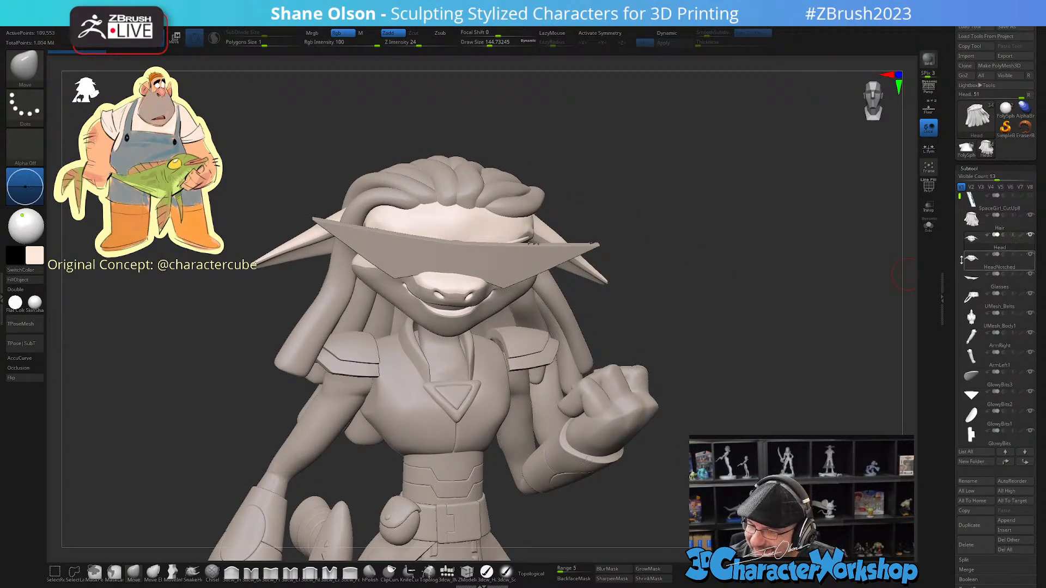
mouse_move(971, 267)
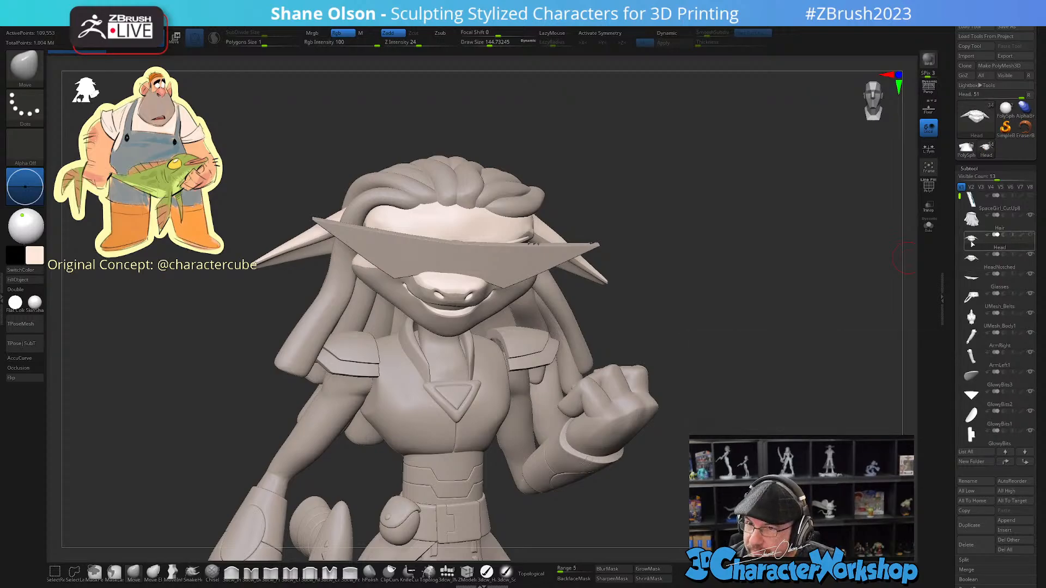
left_click_drag(734, 254, 747, 280, "alt")
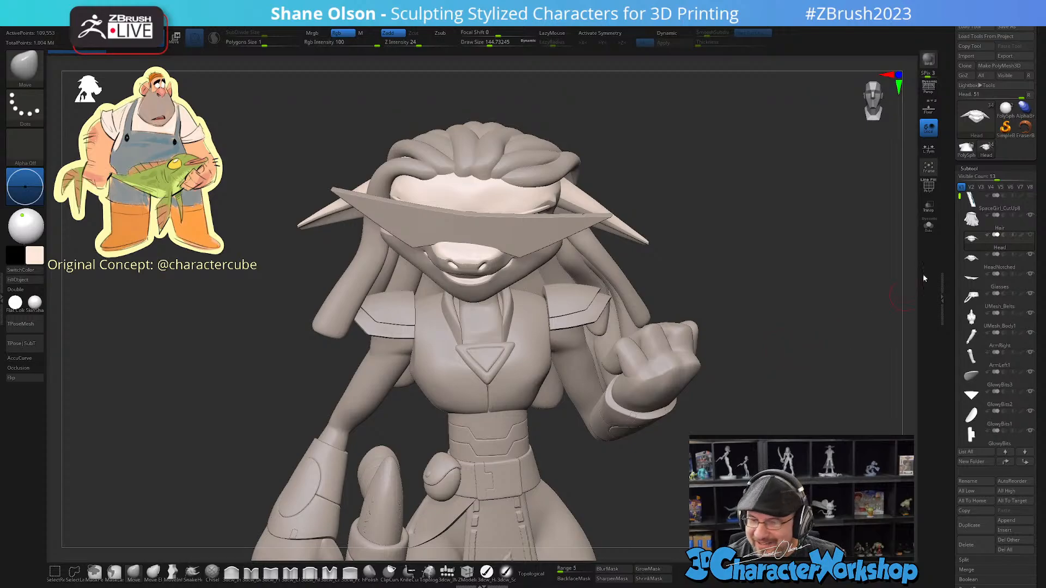
Step: Isolate the head in Solo mode, examine its face and ears, and bring back the whole figure
left_click(928, 227)
mouse_move(706, 221)
left_mouse_down()
mouse_move(663, 359)
mouse_move(661, 342)
mouse_move(664, 328)
mouse_move(705, 343)
mouse_move(687, 408)
left_mouse_up()
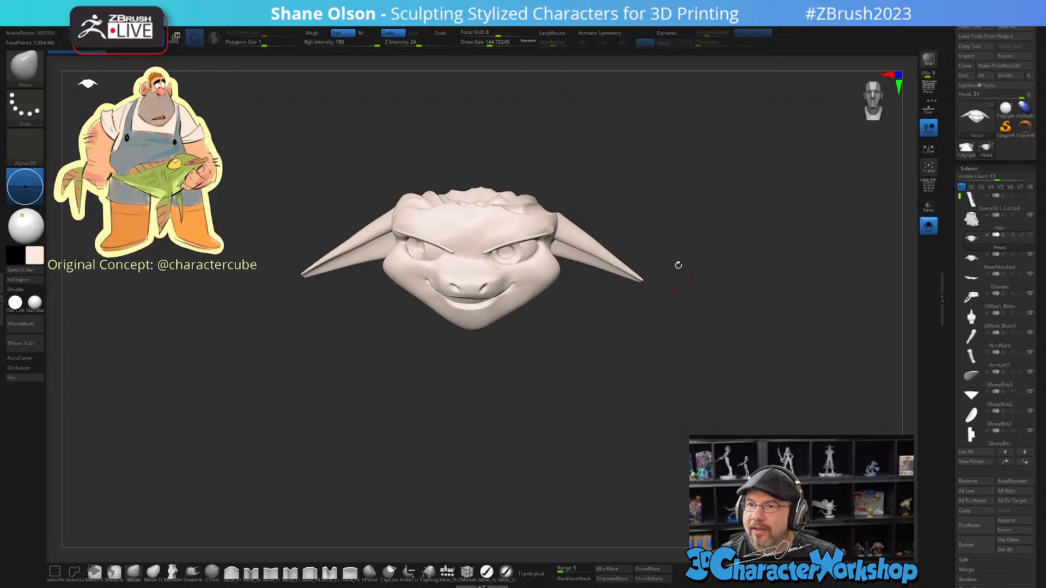
left_click_drag(704, 246, 701, 247)
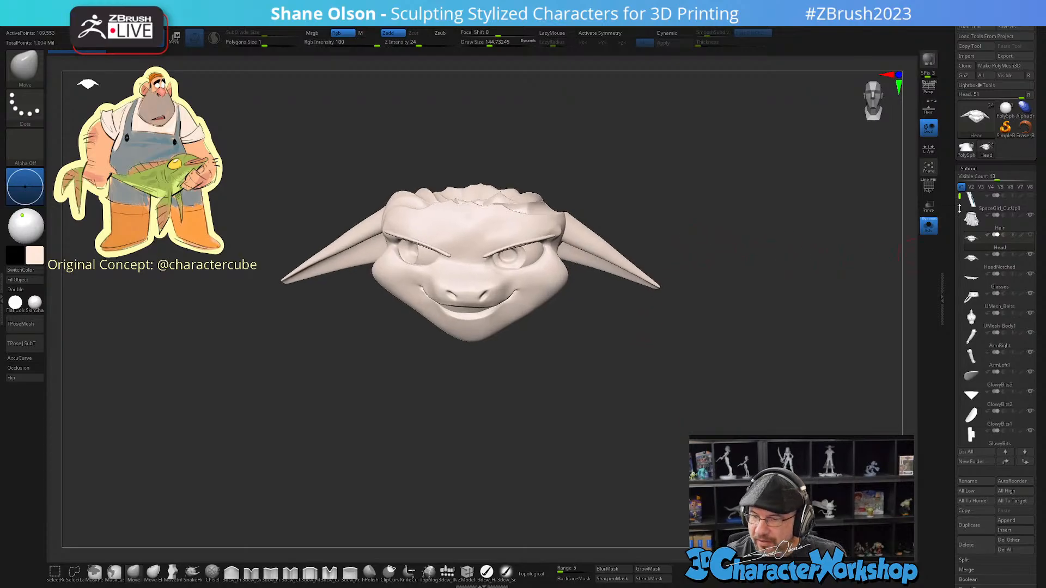
left_click(928, 226)
Step: Select the lower-leg subtool Legs, isolate it in Solo mode, and examine its socket and connector peg up close
left_click_drag(718, 377, 701, 390)
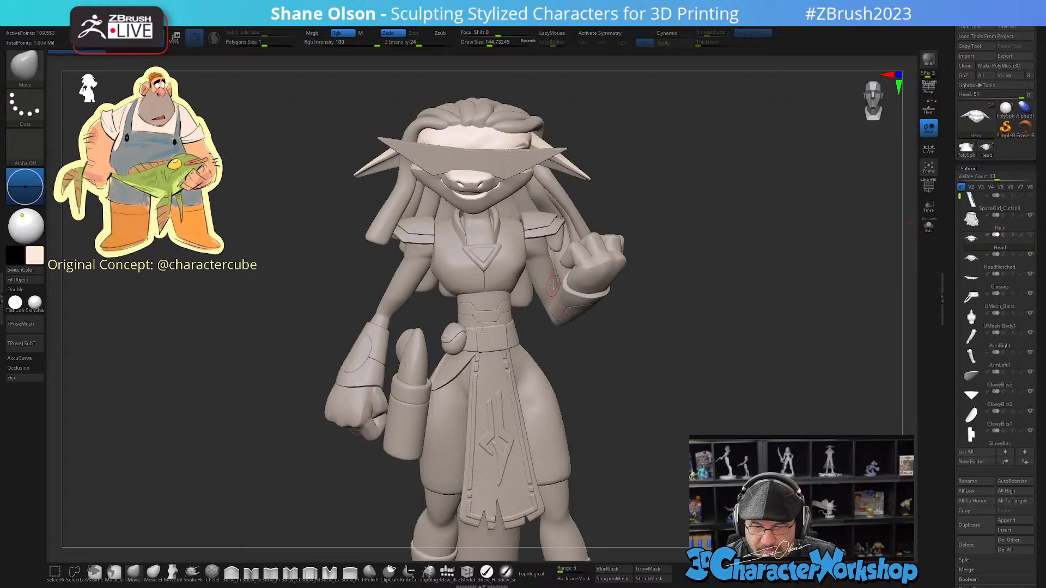
mouse_move(615, 385)
left_mouse_down("alt")
mouse_move(607, 348)
mouse_move(605, 390)
left_mouse_up("alt")
left_click_drag(608, 429, 579, 386, "alt")
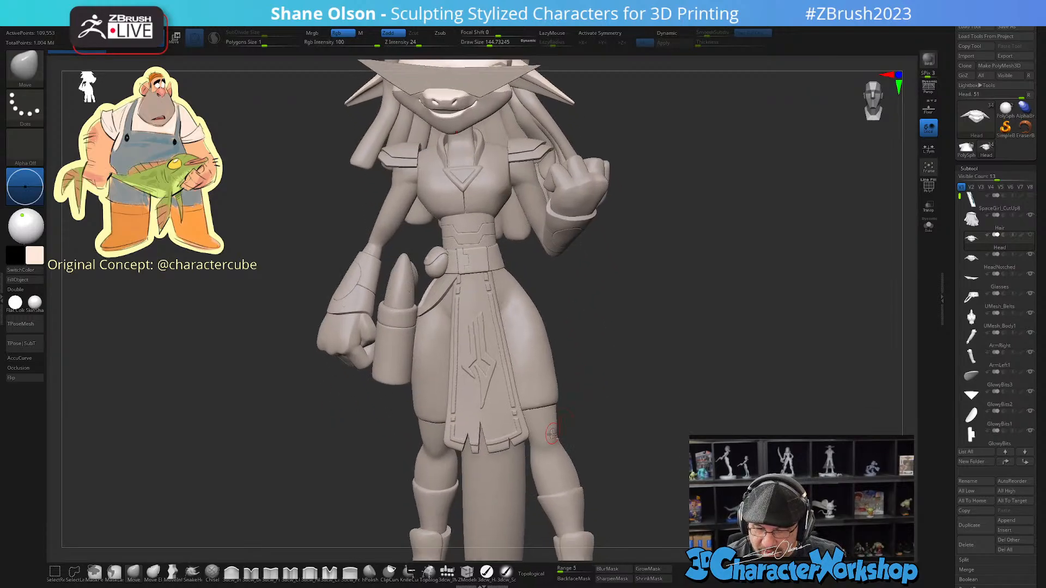
left_click(552, 434, "alt")
left_click(929, 225)
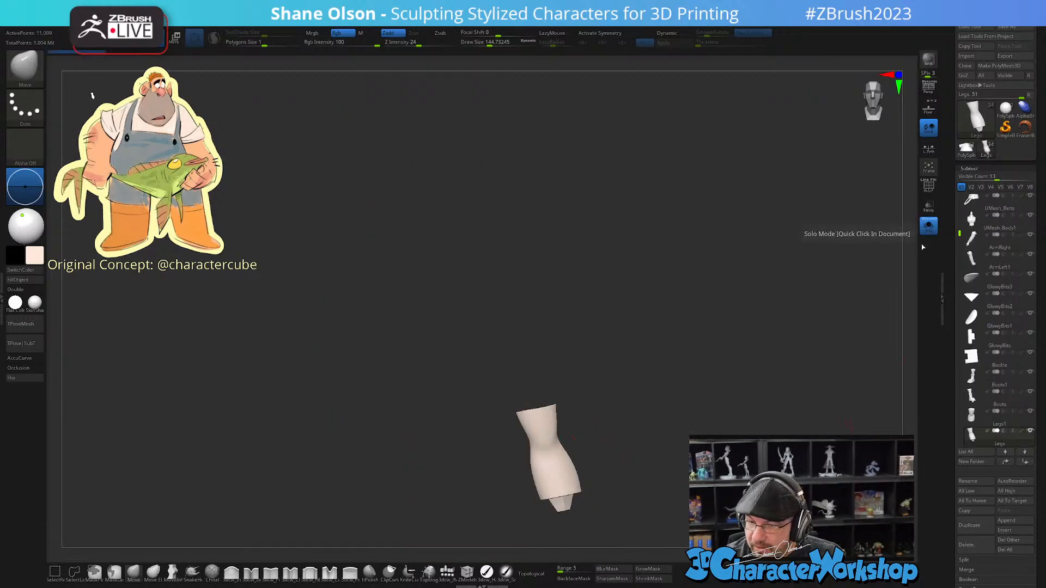
left_click_drag(758, 378, 711, 399)
key("f")
key("f")
left_click_drag(623, 327, 632, 365)
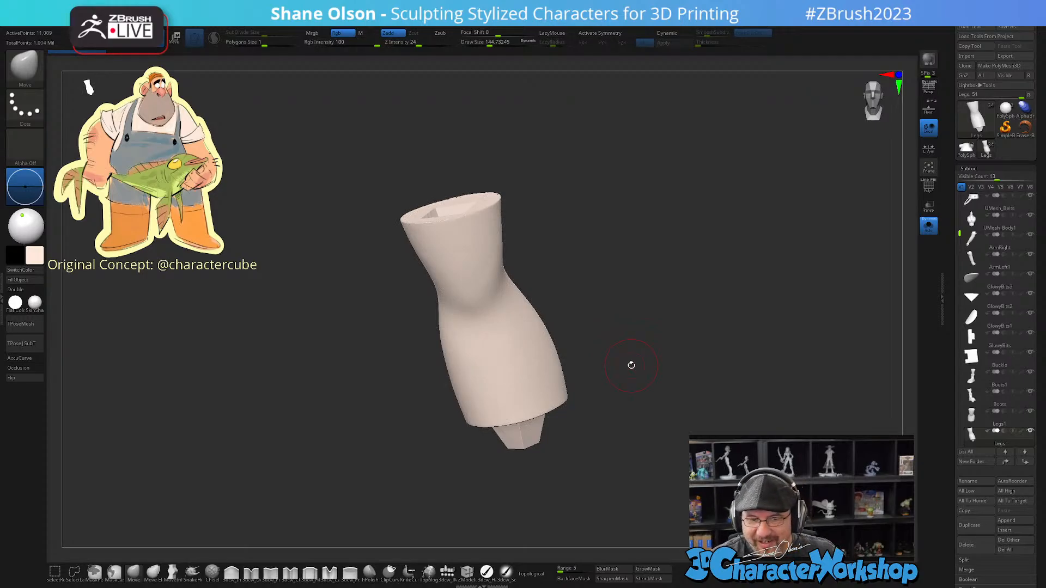
left_click_drag(642, 285, 656, 271)
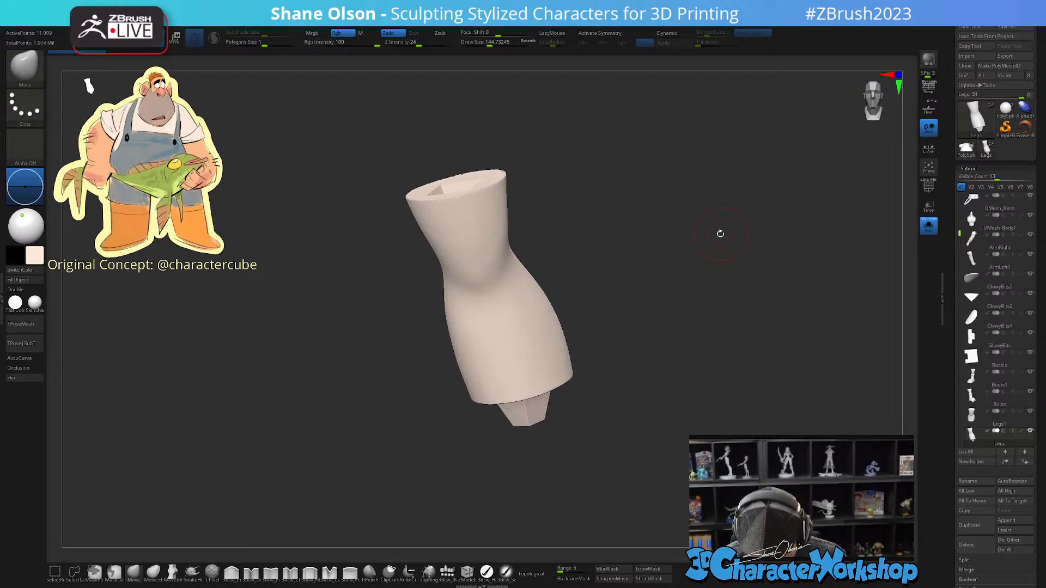
Step: Step through the next subtools in Solo mode, from the boot tops, pouch and boot toes to Wrists1, to examine the cut parts
key("Down")
left_click_drag(549, 355, 475, 350)
key("Down")
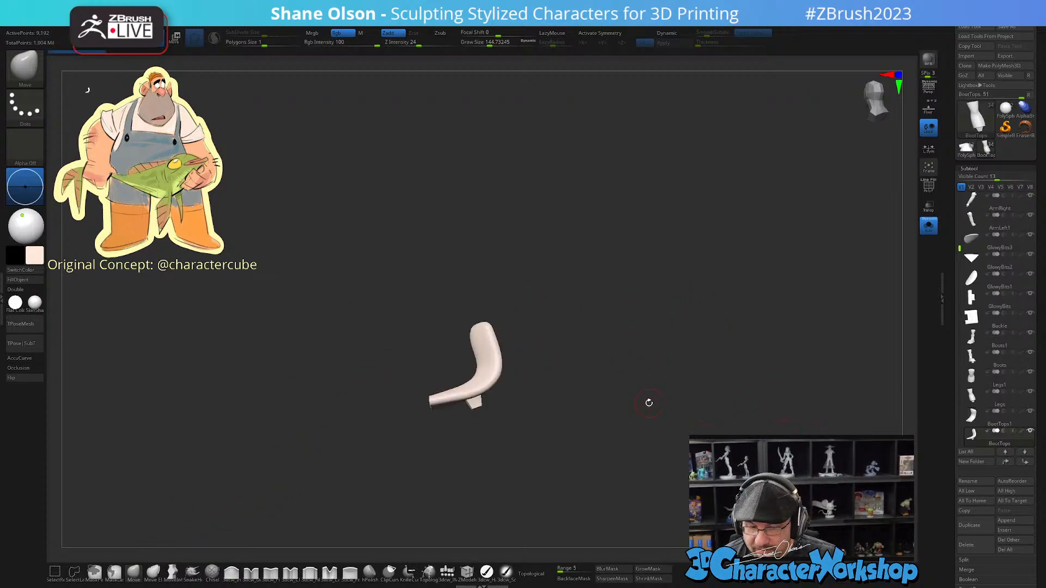
key("Down")
key("Down")
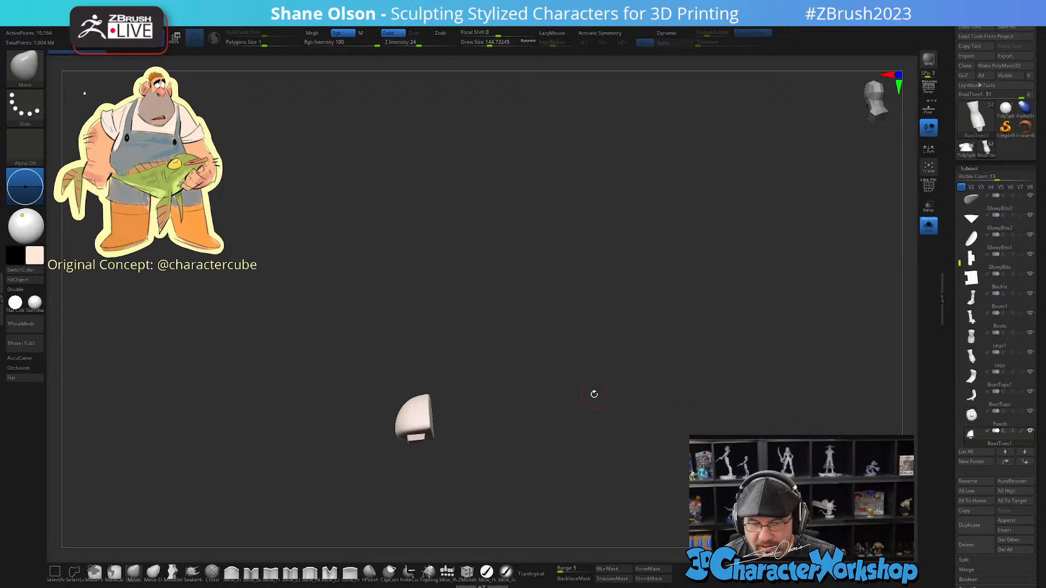
key("Down")
key("Down")
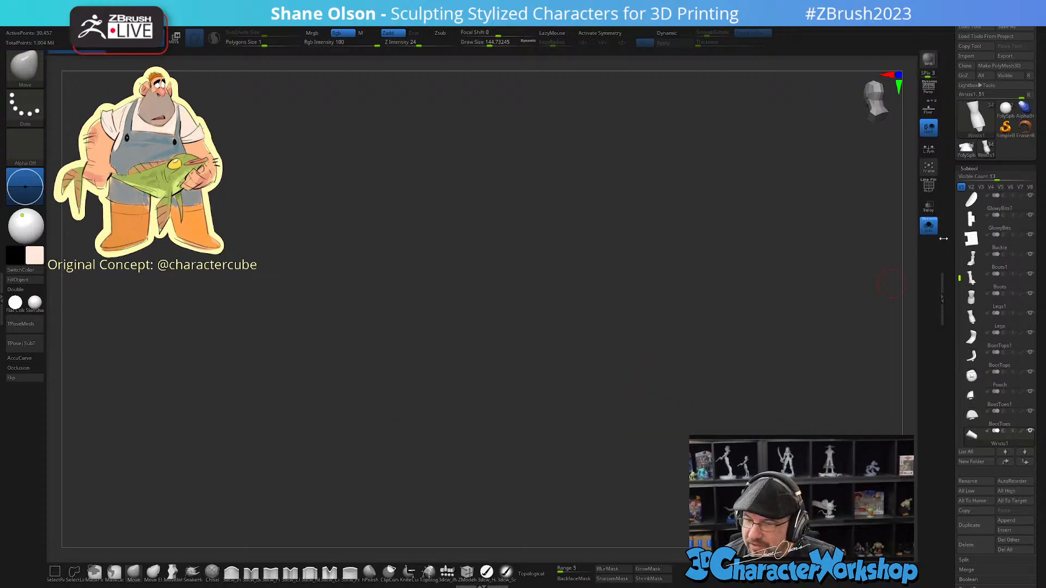
Step: Bring back the whole figure, isolate the UMesh_Belts subtool in Solo mode, examine its cut-outs and peg, and show everything again
left_click(932, 230)
left_click_drag(809, 222, 754, 303, "alt")
left_click_drag(666, 239, 805, 317, "alt")
left_click(548, 261, "alt")
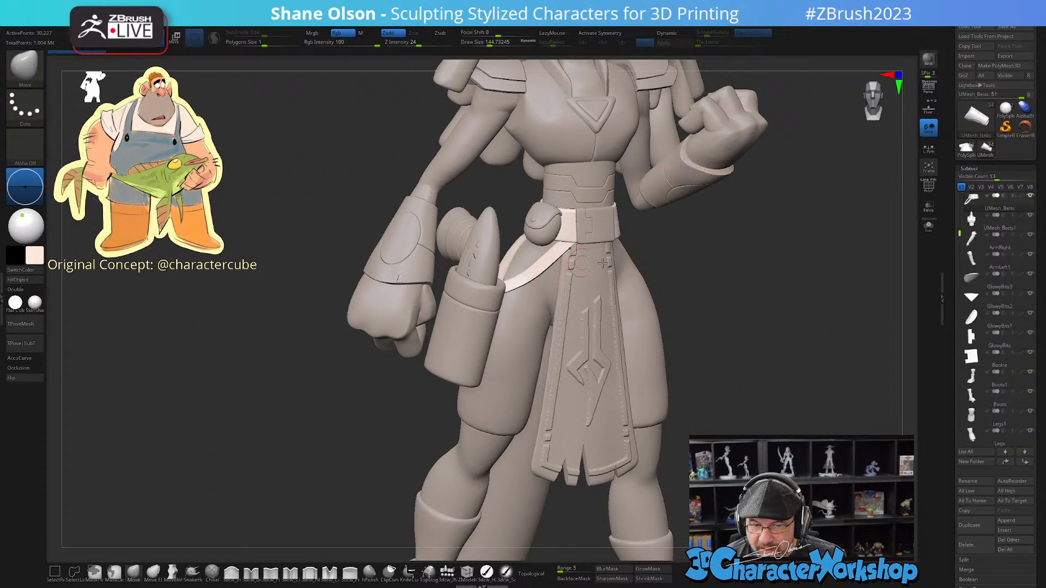
left_click(929, 225)
left_click_drag(746, 267, 681, 381)
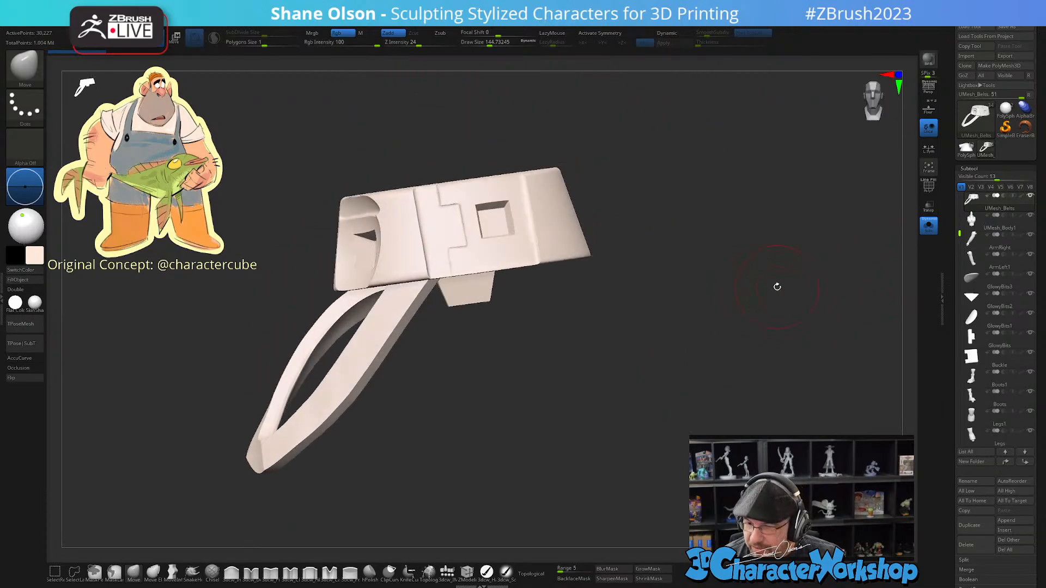
left_click_drag(776, 287, 871, 254)
left_click(929, 225)
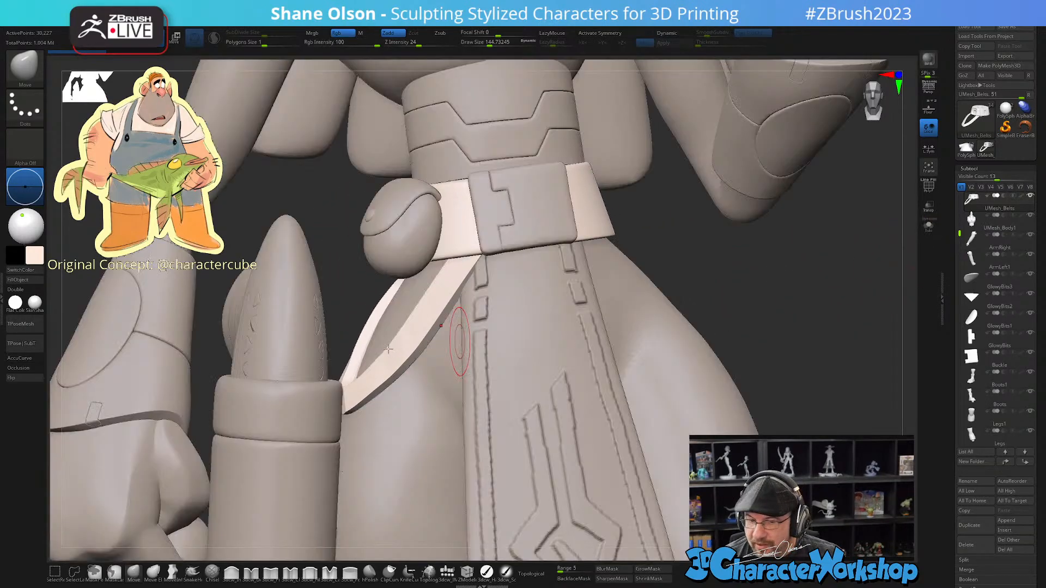
Step: Select the UMesh_Shorts subtool, isolate it in Solo mode, and examine its sockets and leg connector pegs
left_click(401, 397, "alt")
left_click(929, 225)
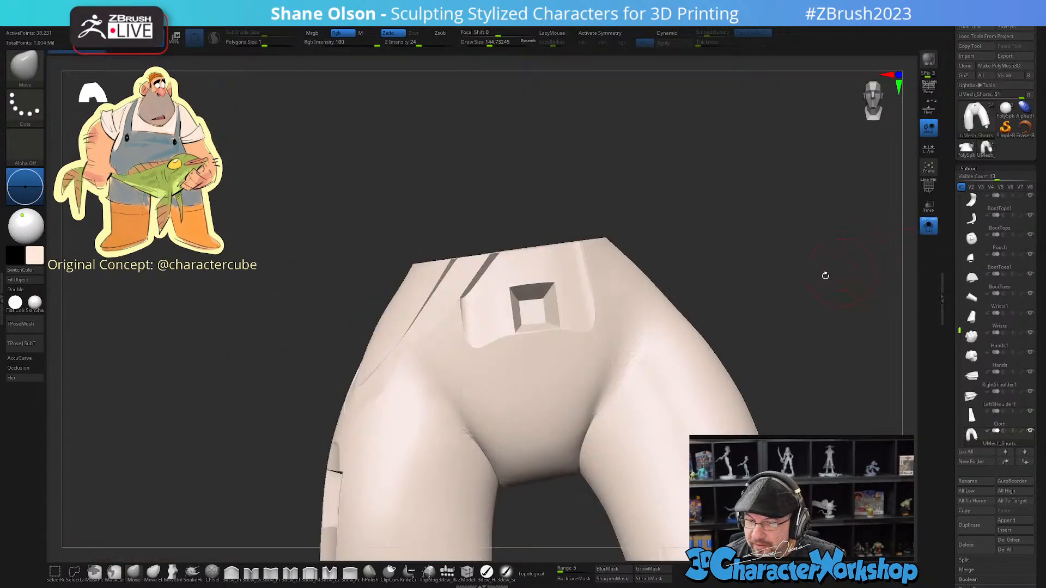
mouse_move(822, 275)
left_mouse_down()
mouse_move(643, 262)
mouse_move(669, 268)
mouse_move(625, 304)
left_mouse_up()
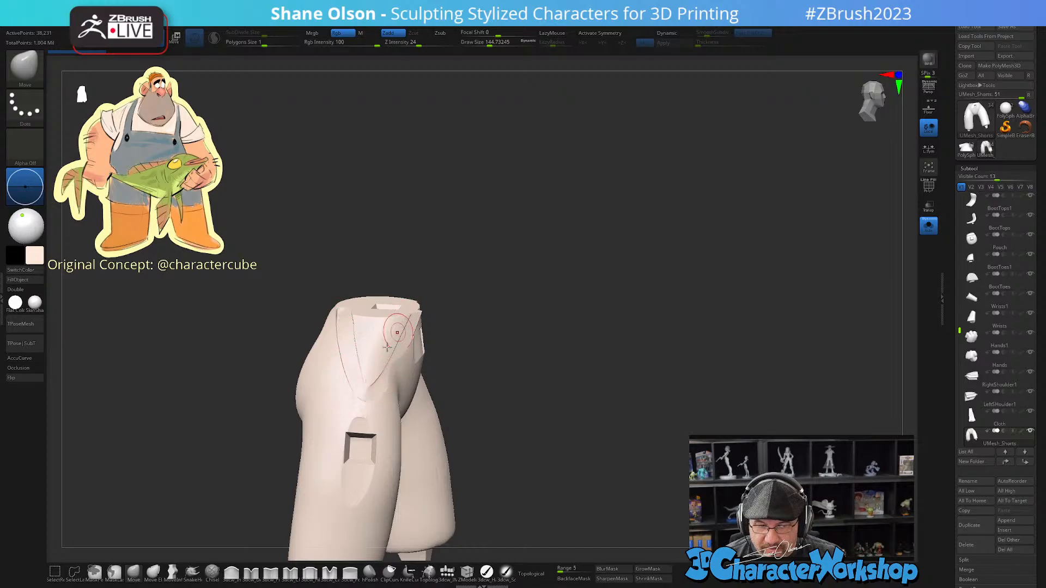
mouse_move(700, 433)
left_mouse_down()
mouse_move(645, 439)
mouse_move(747, 345)
mouse_move(685, 292)
left_mouse_up()
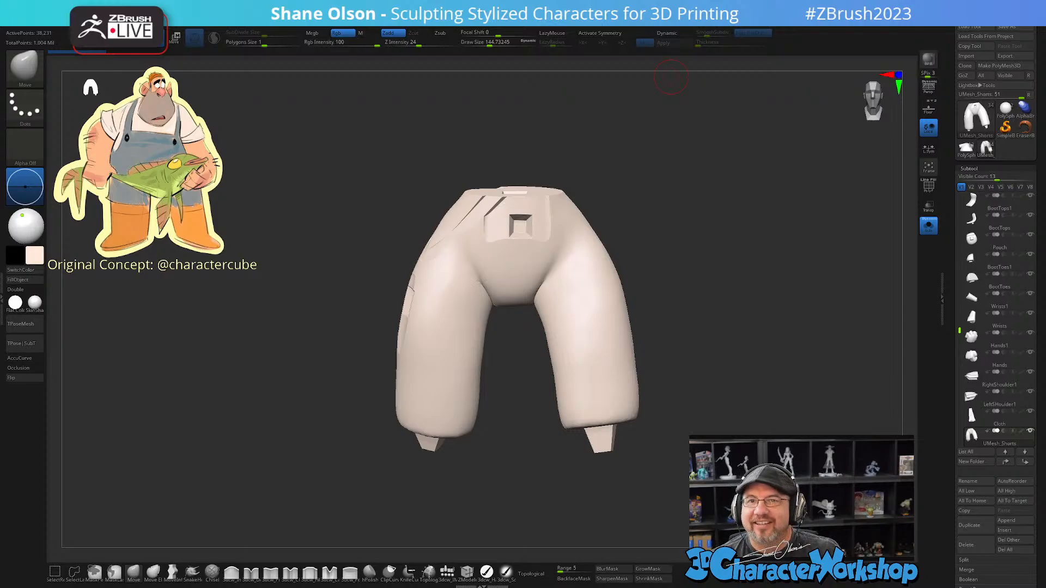
Step: Switch to the browser photo of the printed figure, maximize it, and examine the belt, pouch, cloth and shorts up close
left_click_drag(672, 76, 715, 37)
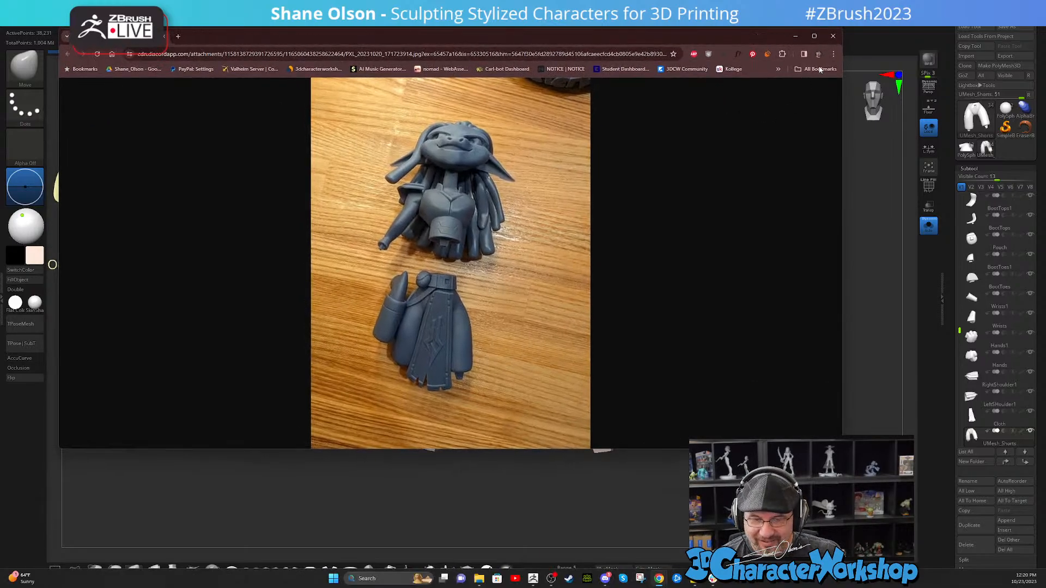
left_click(815, 37)
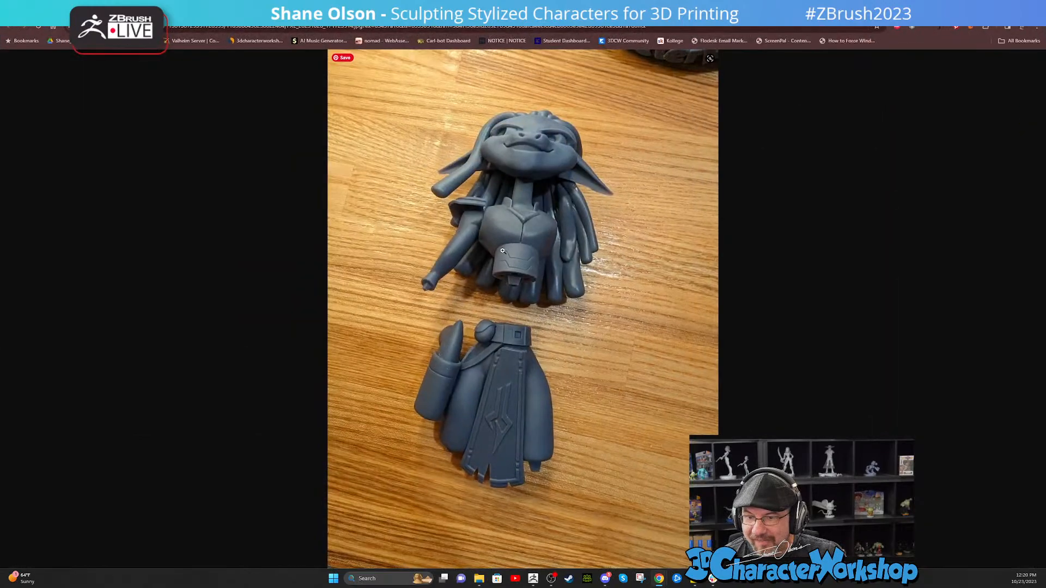
left_click(498, 364)
scroll(511, 368, "down", 3)
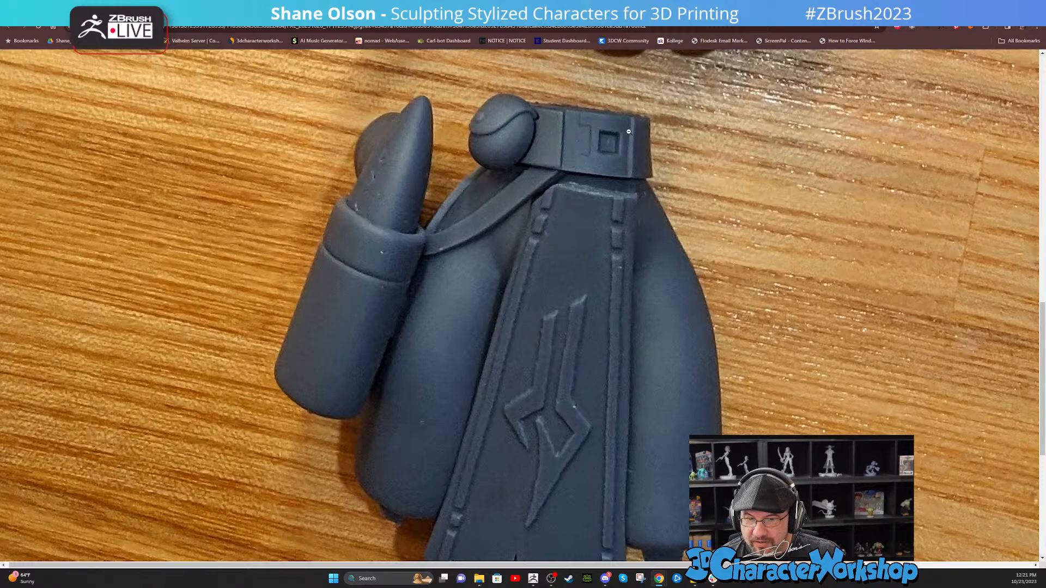
scroll(621, 361, "down", 2)
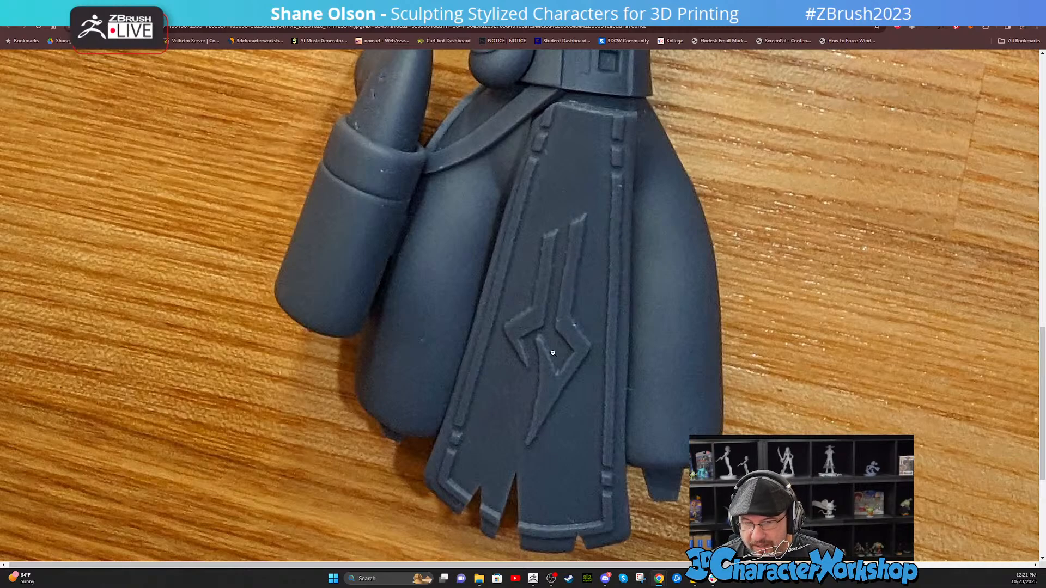
left_click(554, 411)
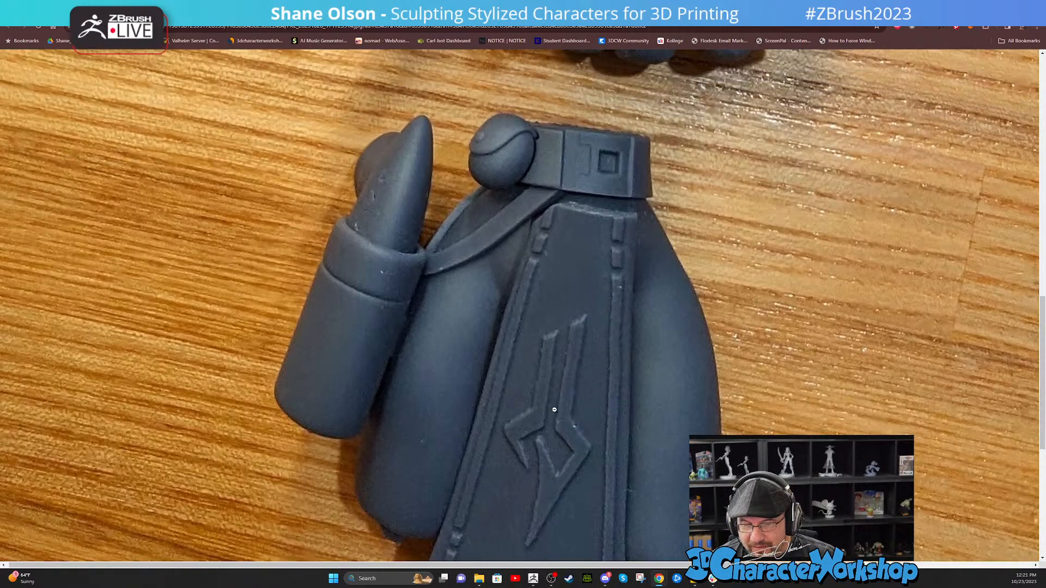
left_click(562, 337)
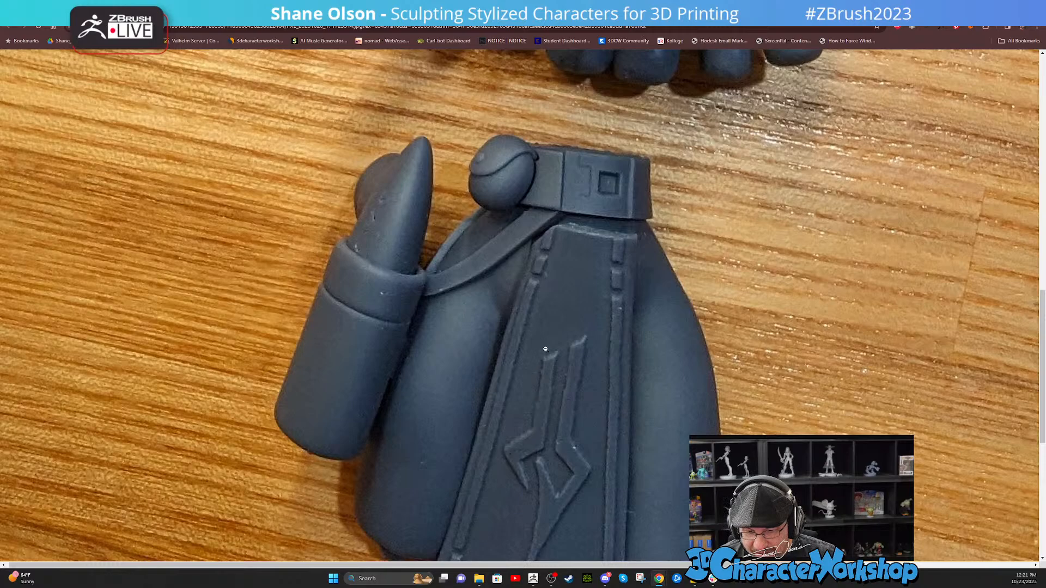
scroll(592, 277, "down", 2)
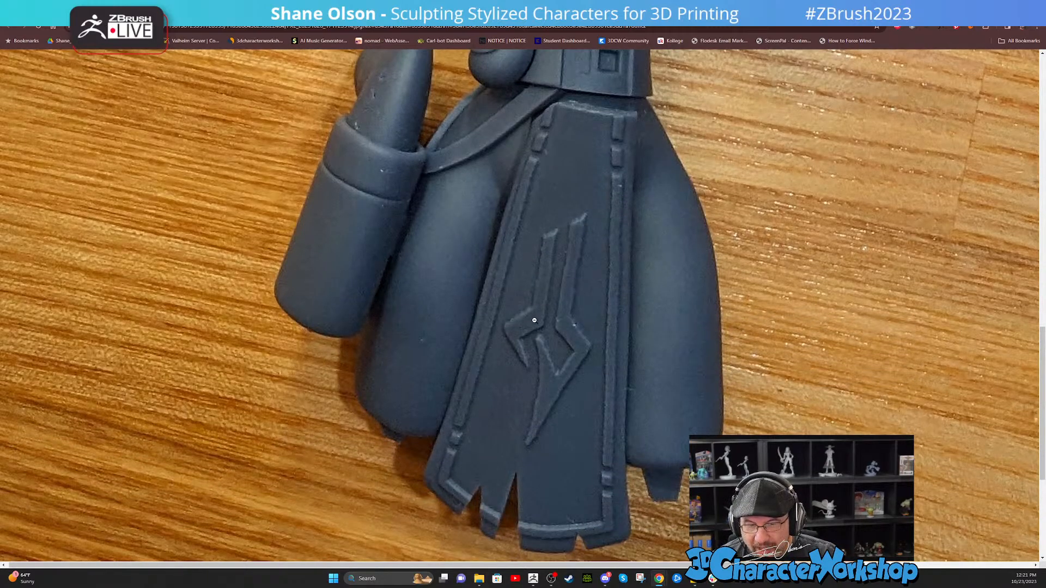
left_click(590, 245)
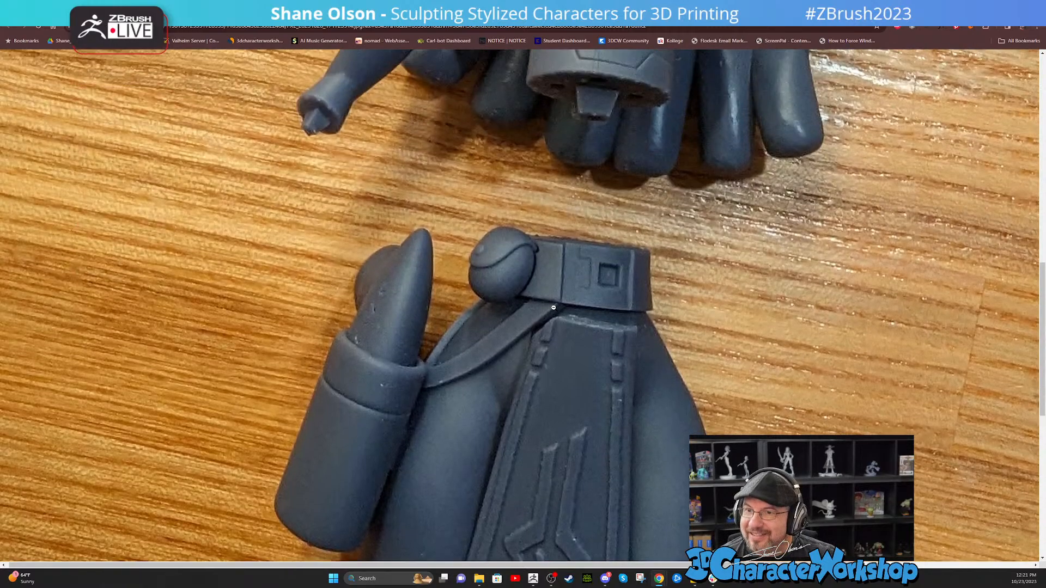
Step: Examine the printed figure's torso, face, hair and arm connector in the enlarged photo
scroll(572, 273, "up", 1)
left_click(552, 337)
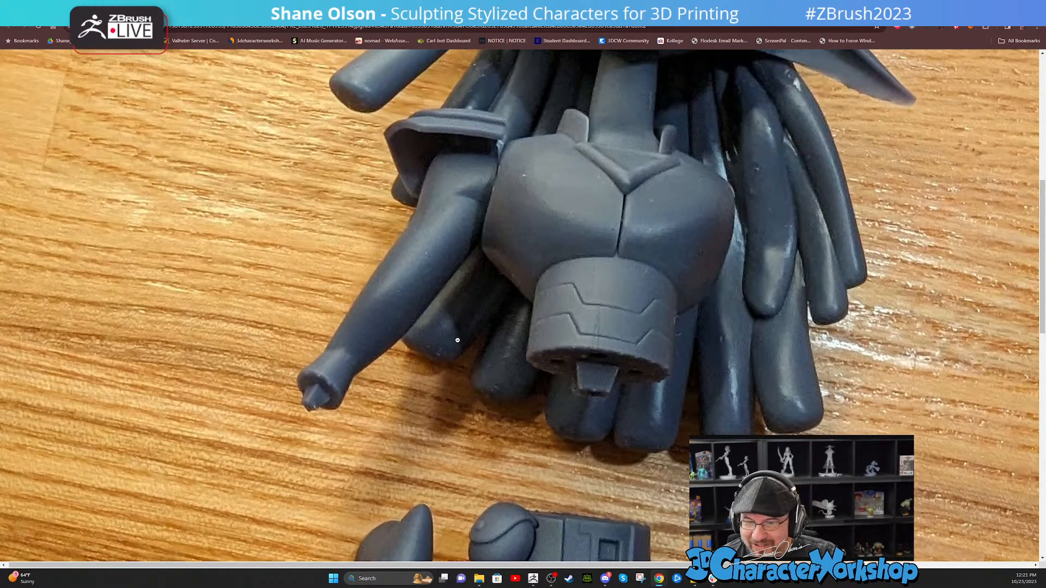
scroll(458, 340, "up", 1)
scroll(411, 294, "up", 5)
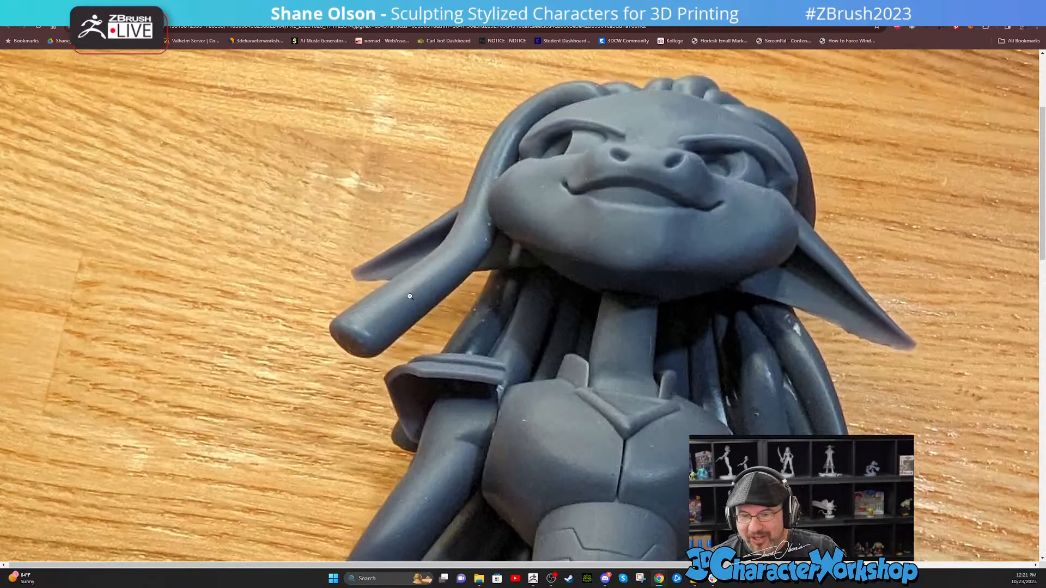
scroll(410, 297, "down", 5)
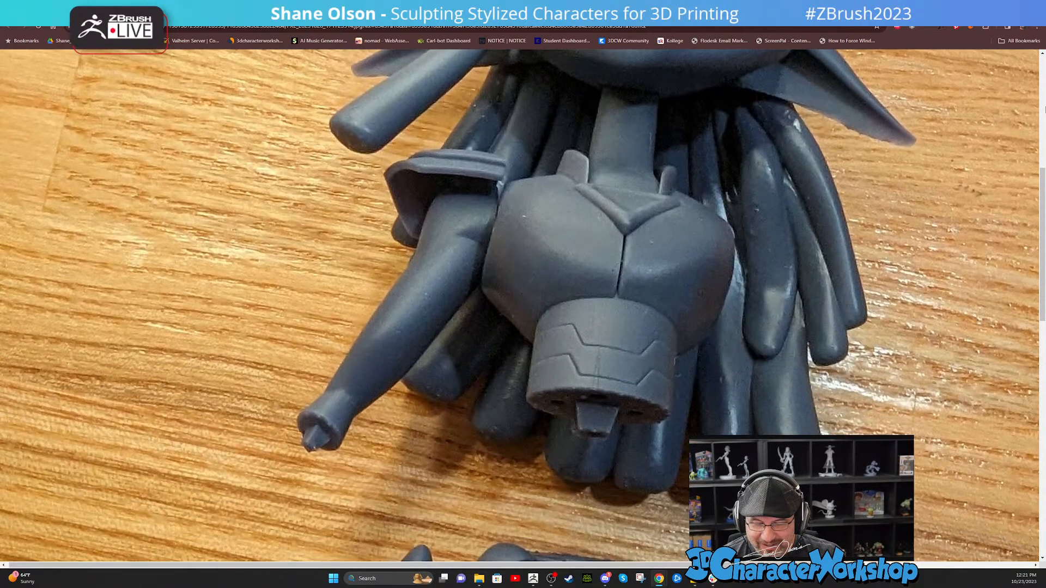
Step: Switch back to ZBrush, make the fisherman tool active again, and show and frame the whole character
key("alt+Tab")
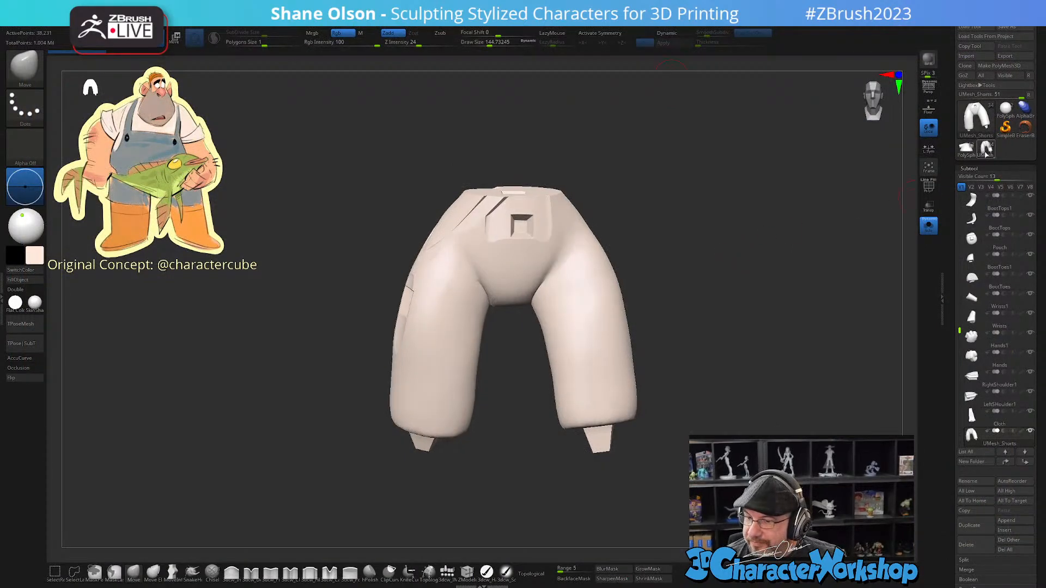
left_click(966, 149)
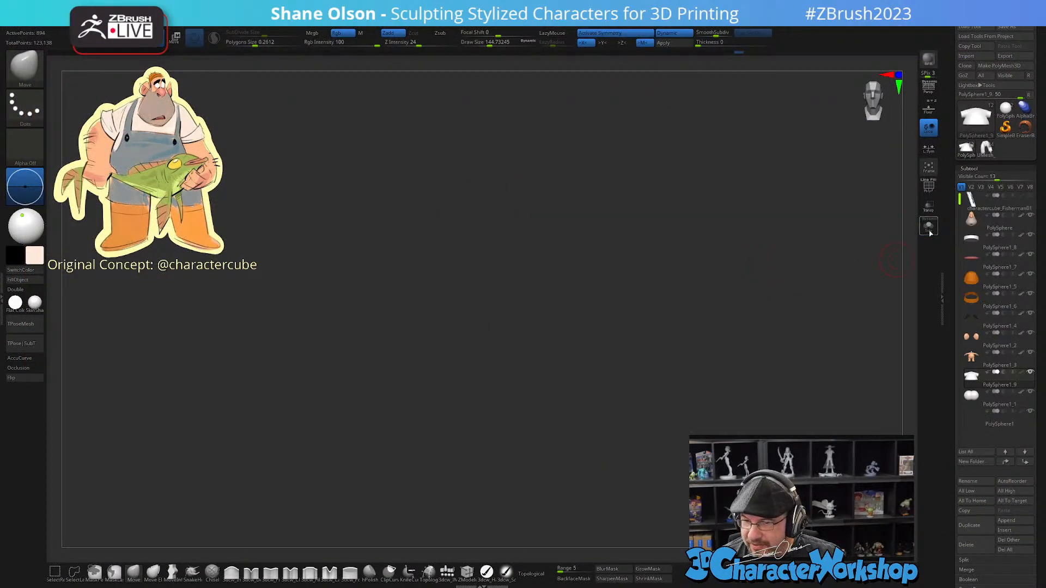
key("f")
mouse_move(700, 406)
left_mouse_down("alt")
mouse_move(697, 390)
mouse_move(700, 416)
left_mouse_up("alt")
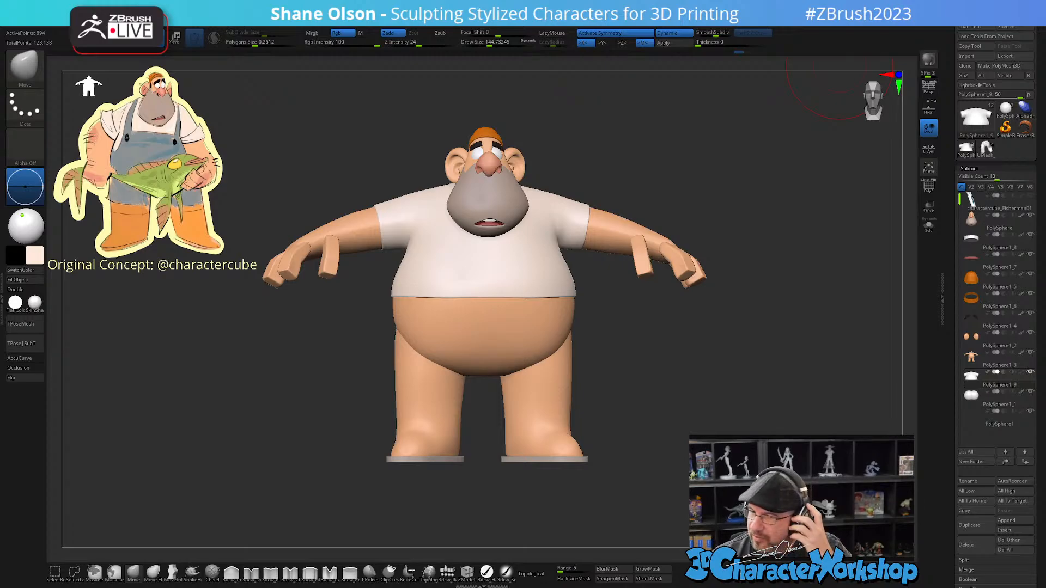
Step: Set the brush's Draw Size to about 101 and snap the fisherman to a straight front view
left_click_drag(649, 381, 630, 395)
key("s")
left_click_drag(630, 376, 633, 396, "alt")
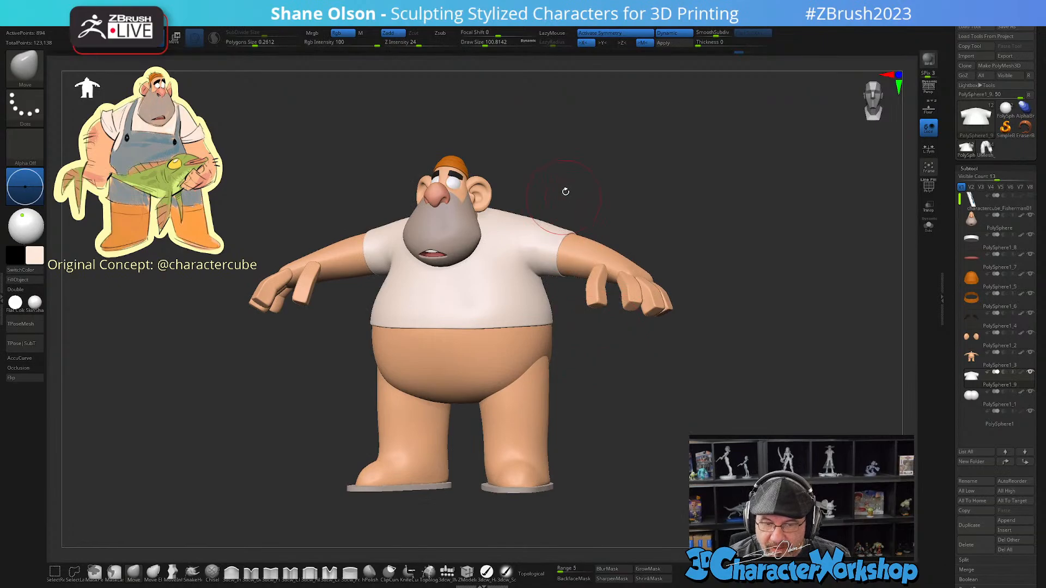
left_click_drag(565, 191, 584, 186, "shift")
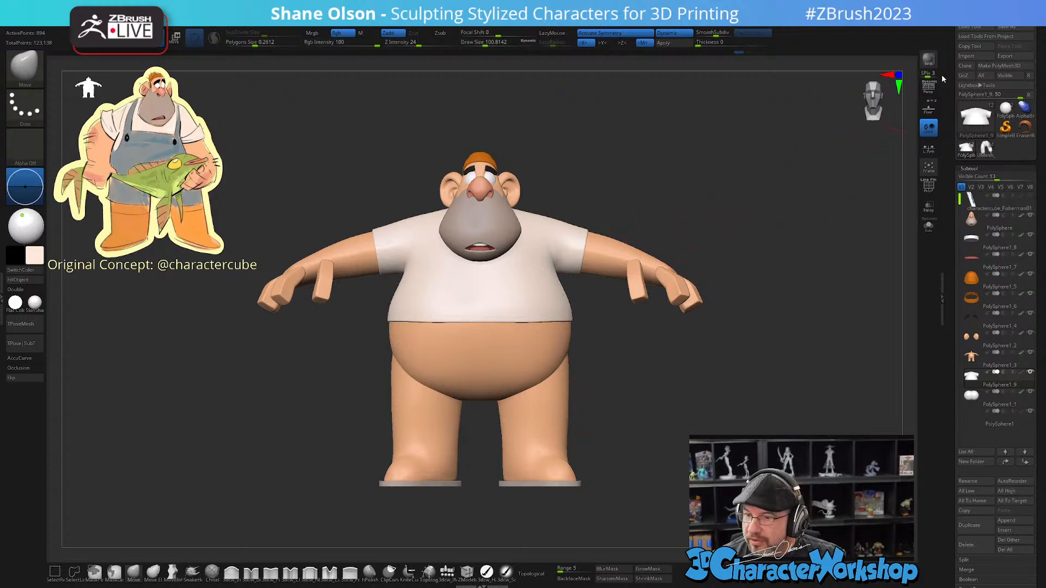
Step: Save the tool as a new version named charactercube_Fisherman02
left_click(1005, 27)
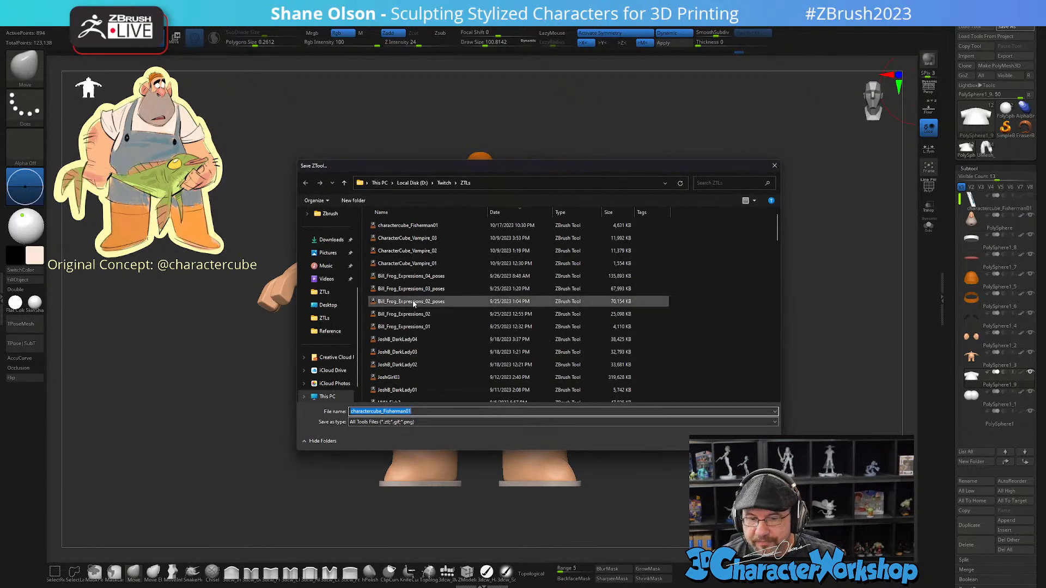
left_click(421, 412)
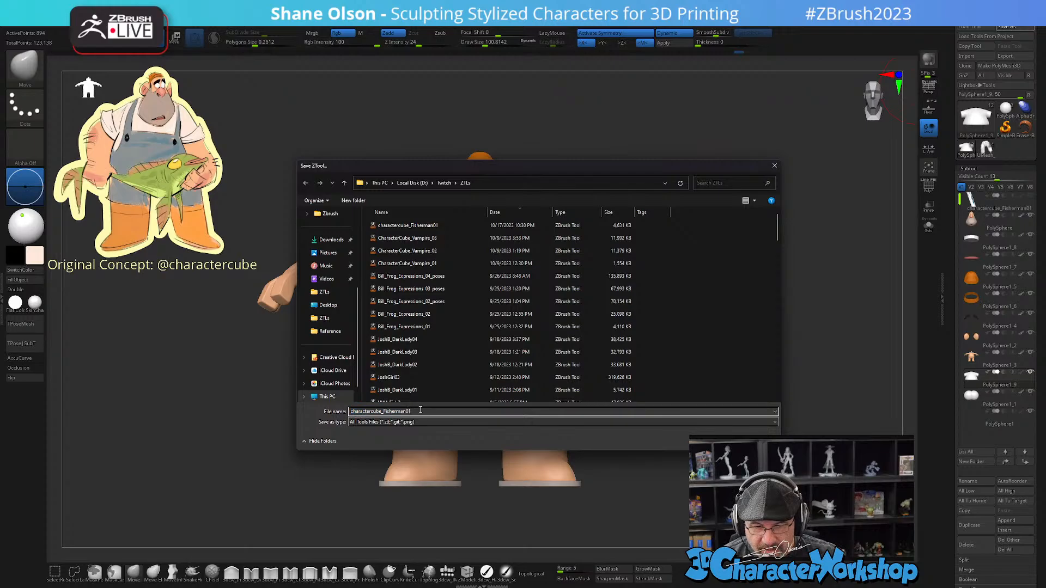
key("Return")
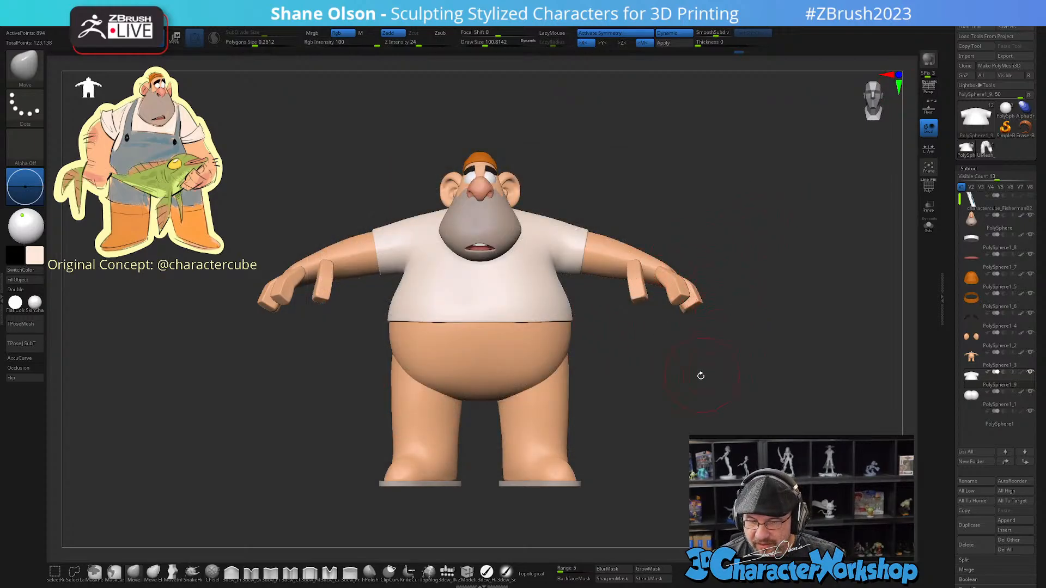
left_click_drag(773, 384, 752, 387, "alt")
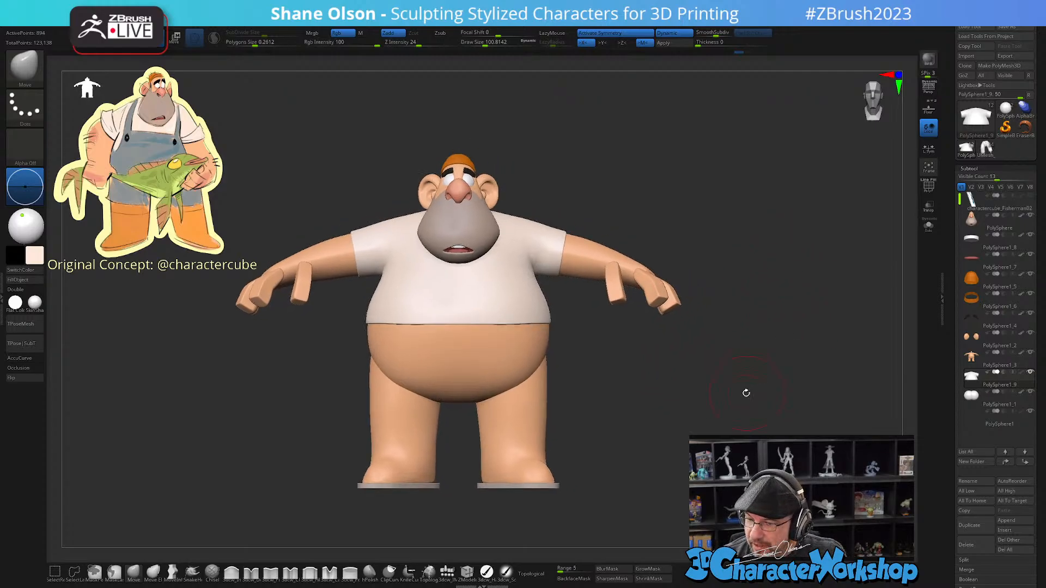
Step: Duplicate the fisherman's body subtool and isolate the copy in Solo mode
left_click(968, 357)
left_click(963, 528)
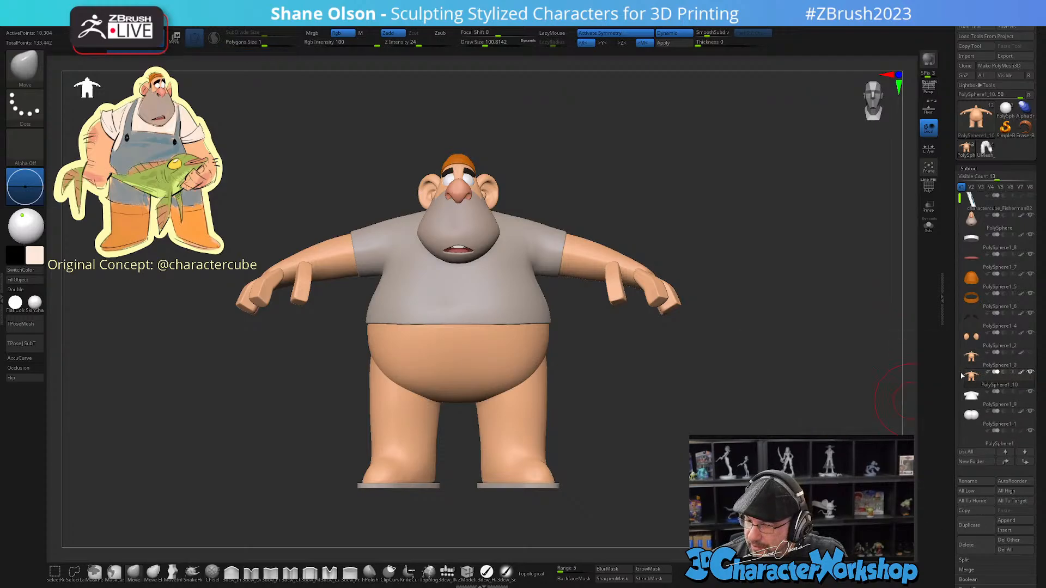
left_click(928, 225)
left_click_drag(765, 314, 748, 423)
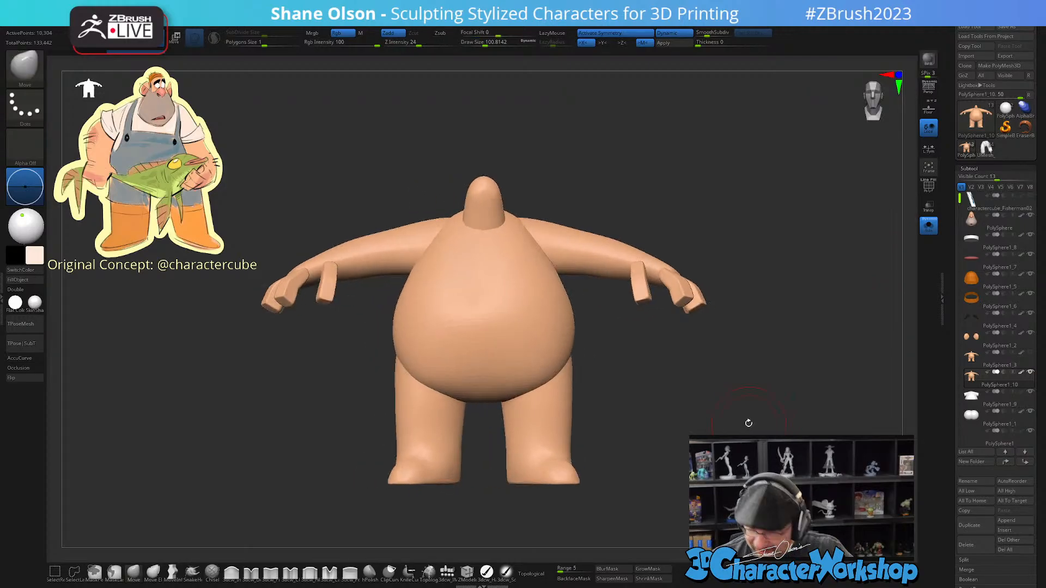
Step: Display the wireframe and polygroup colors on the duplicated body
key("g")
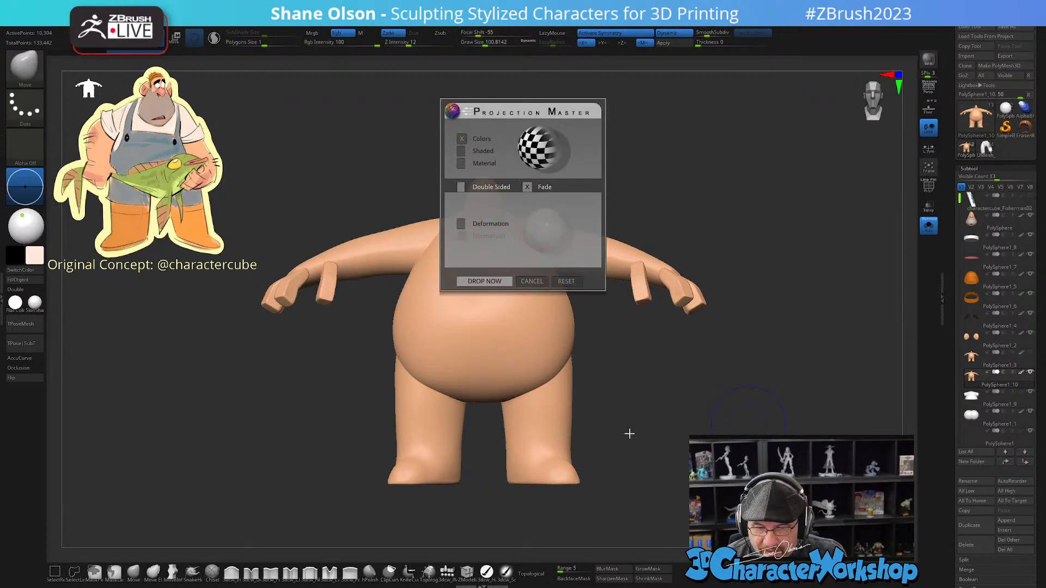
left_click(534, 281)
key("shift+f")
left_click_drag(638, 438, 640, 376)
Step: Hide the finger, hand, arm and neck polygroups of the duplicated body, keeping the torso, legs and feet visible
left_click(644, 286, "ctrl+shift")
left_click(649, 271, "ctrl+shift")
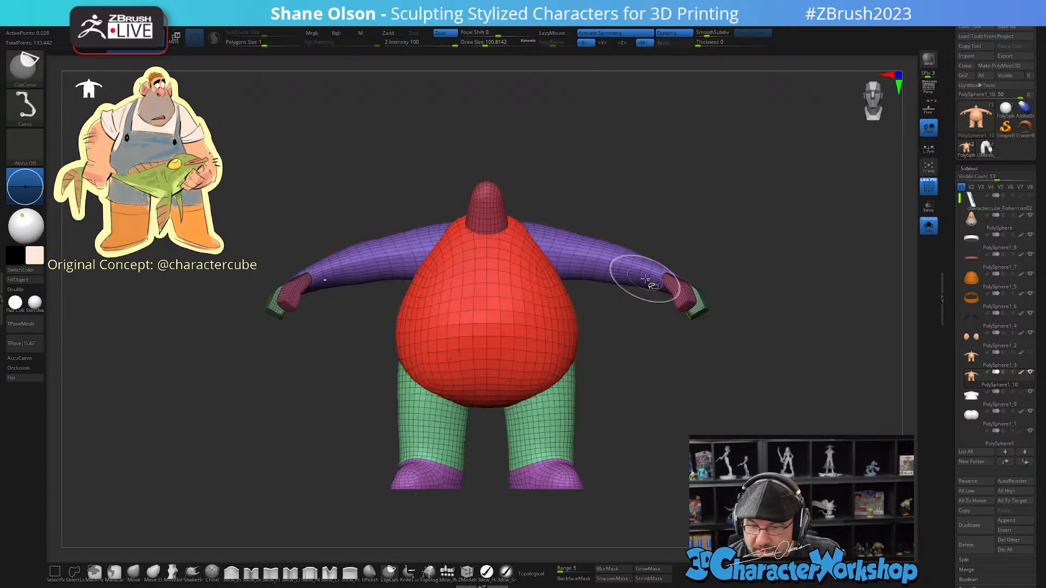
left_click(673, 280, "ctrl+shift")
left_click(686, 295, "ctrl+shift")
left_click(689, 301, "ctrl+shift")
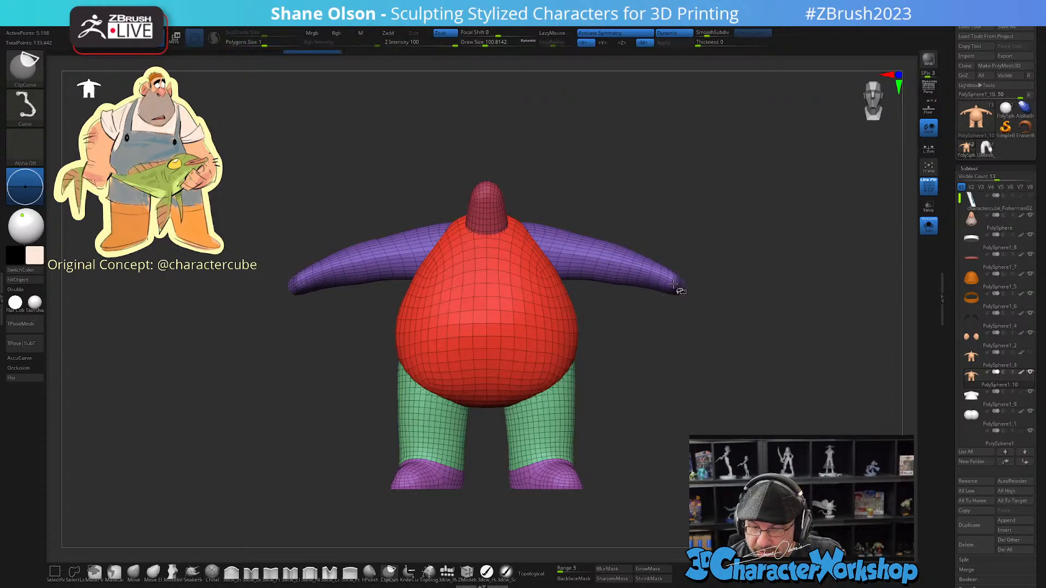
left_click(679, 288, "ctrl+shift")
left_click(489, 188, "ctrl+shift")
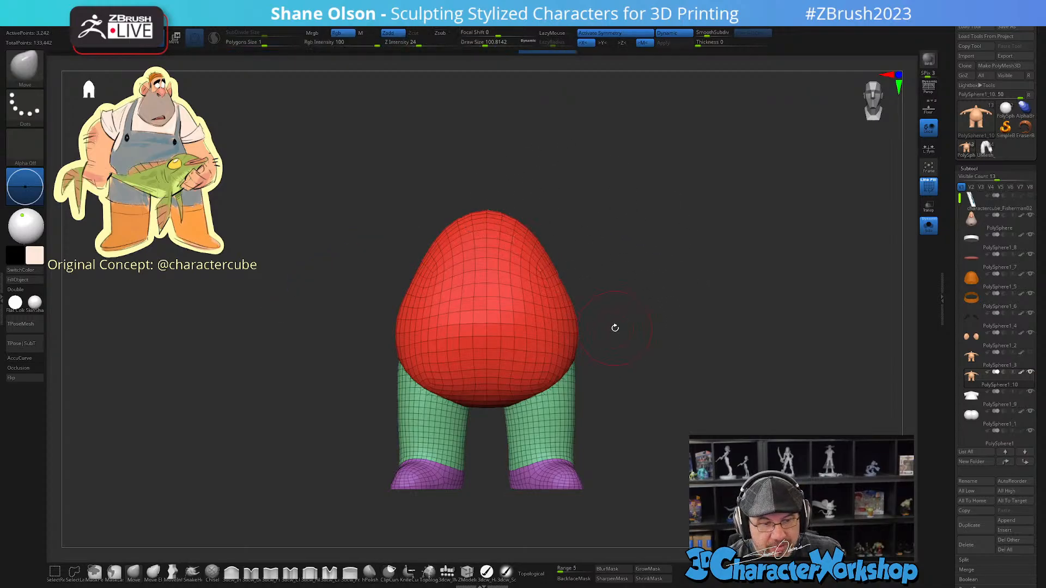
left_click(566, 480, "ctrl+shift")
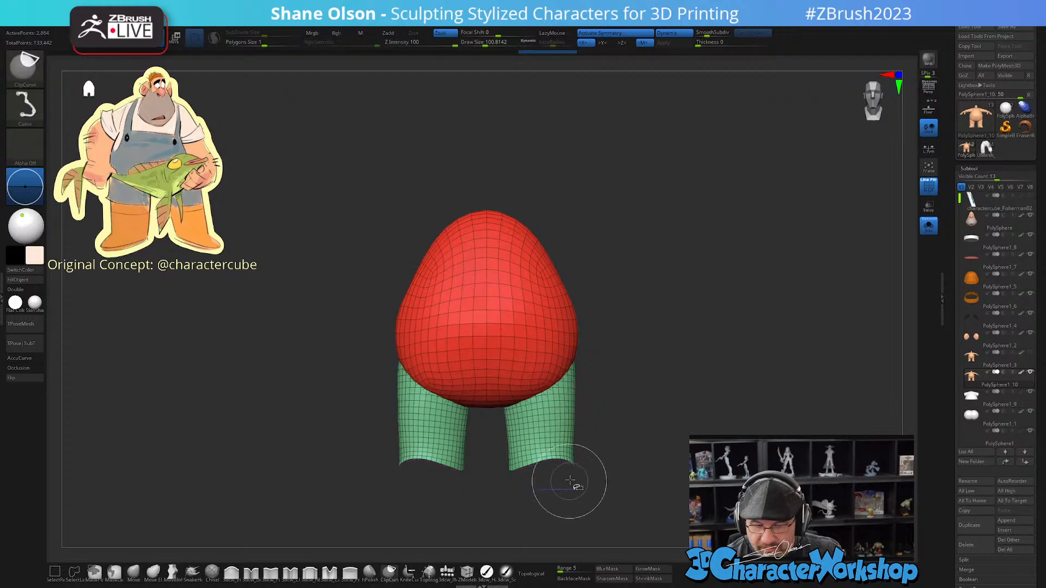
key("ctrl+z")
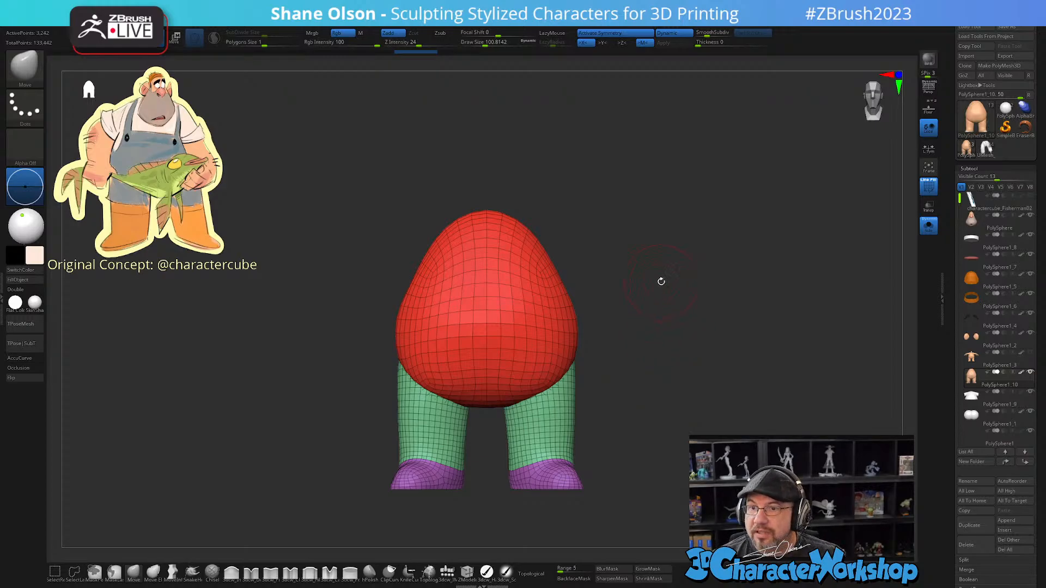
Step: Delete the hidden finger, hand, arm and neck geometry from the duplicated body
mouse_move(661, 281)
left_mouse_down()
mouse_move(669, 285)
mouse_move(636, 261)
left_mouse_up()
key("3")
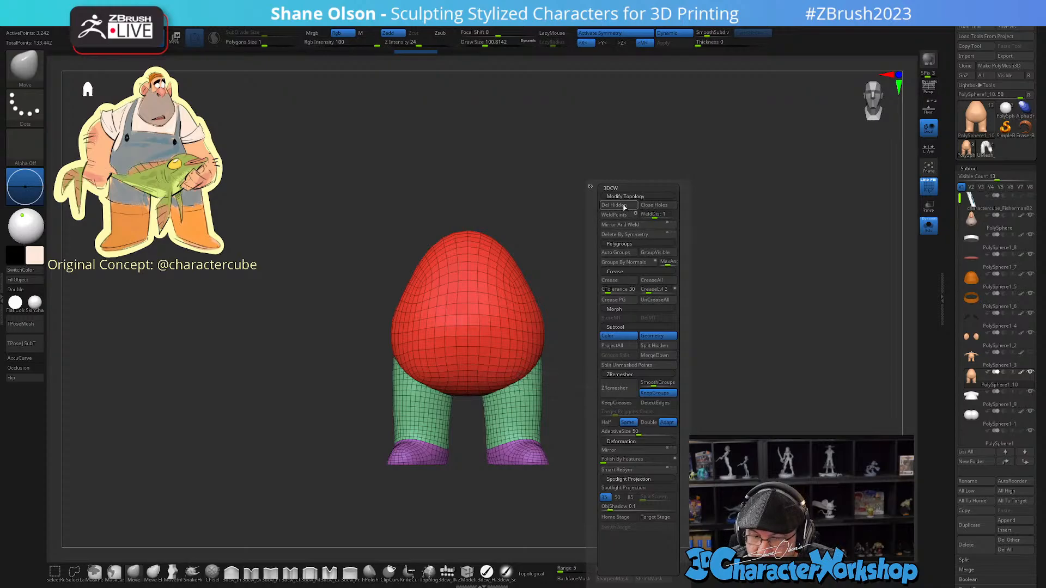
left_click(624, 205)
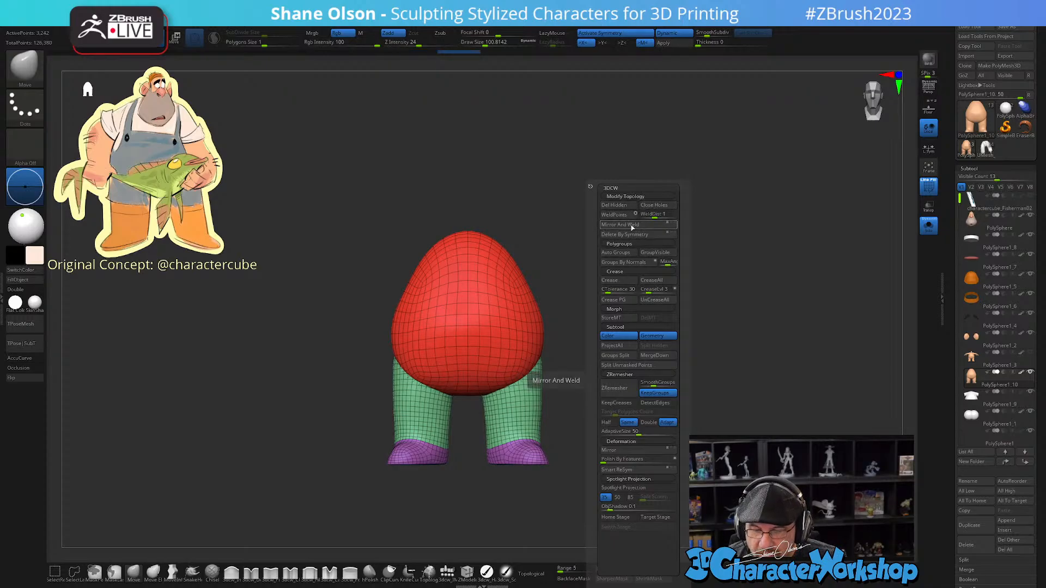
Step: Fuse the duplicate's torso, legs and feet into one mesh with Remesh By Union and accept it
key("w")
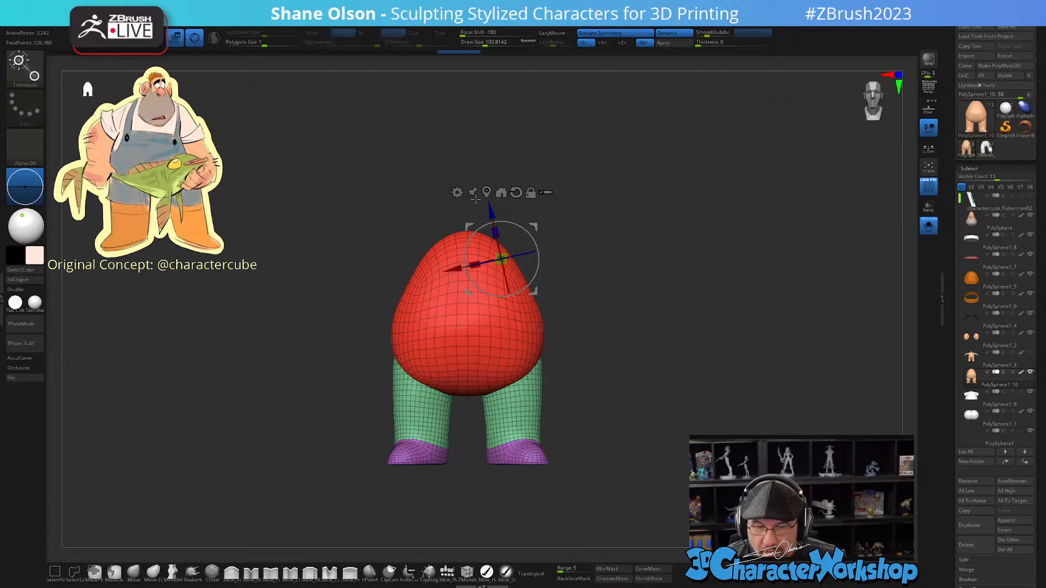
left_click(487, 192)
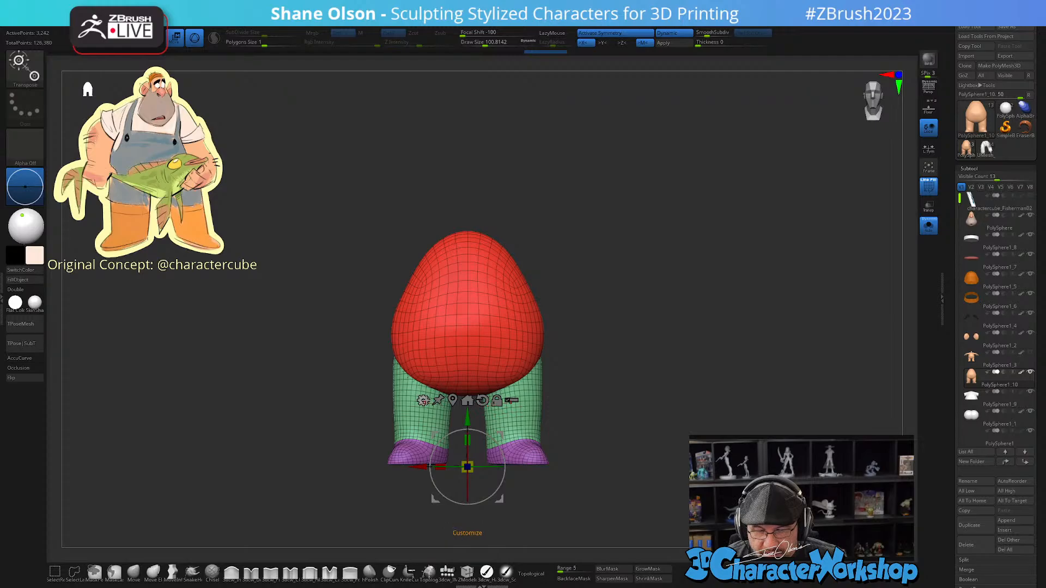
left_click(423, 401)
left_click(423, 400)
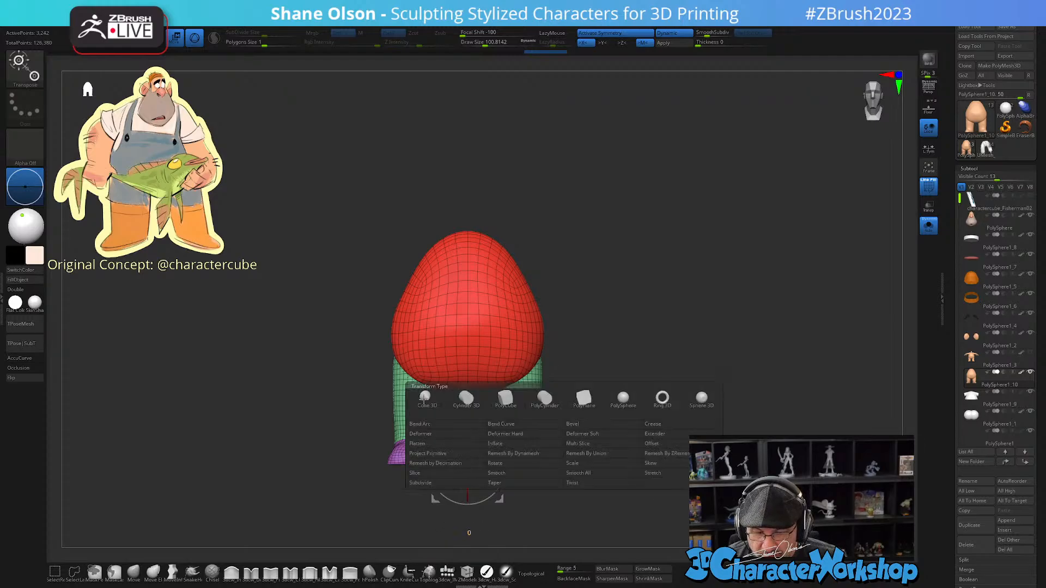
left_click(585, 453)
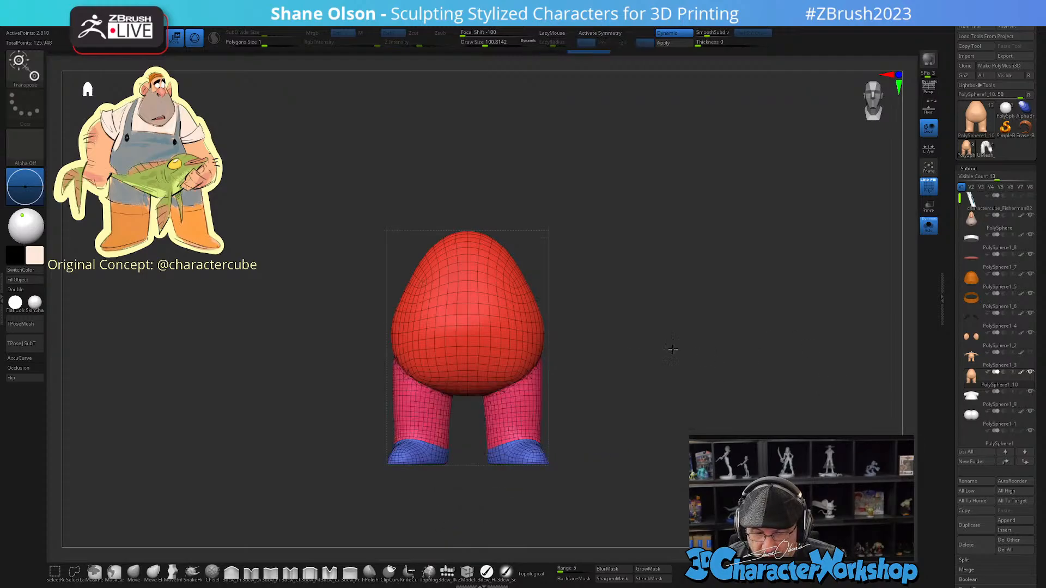
left_click(423, 281)
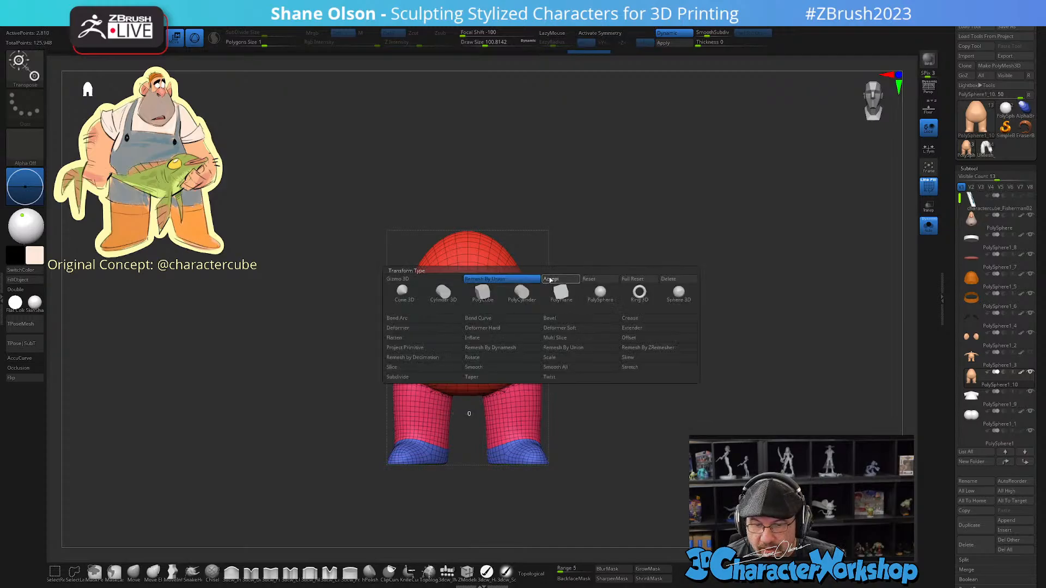
key("q")
mouse_move(693, 329)
left_mouse_down()
mouse_move(698, 341)
mouse_move(653, 346)
mouse_move(683, 340)
mouse_move(670, 327)
left_mouse_up()
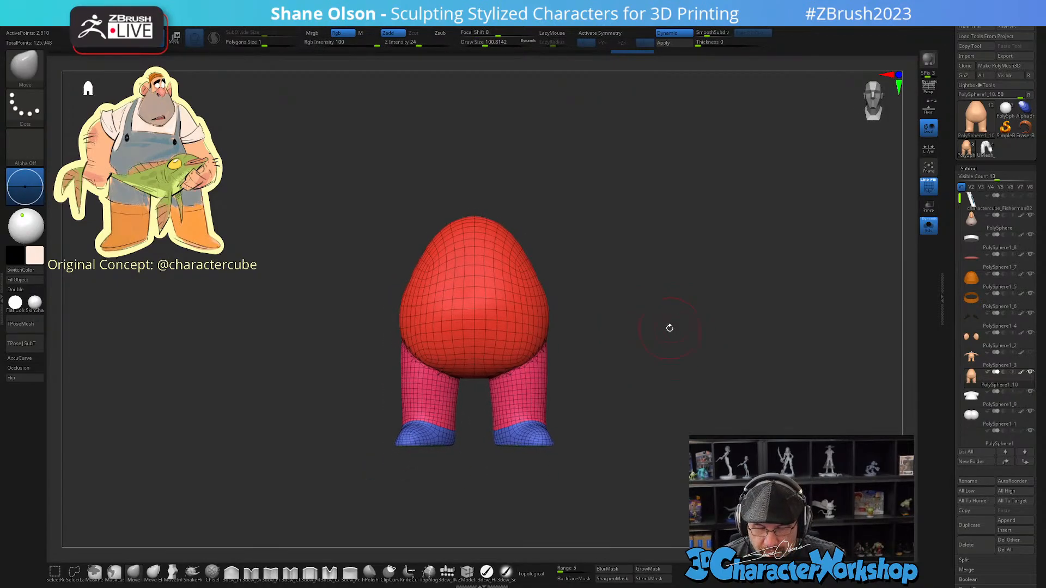
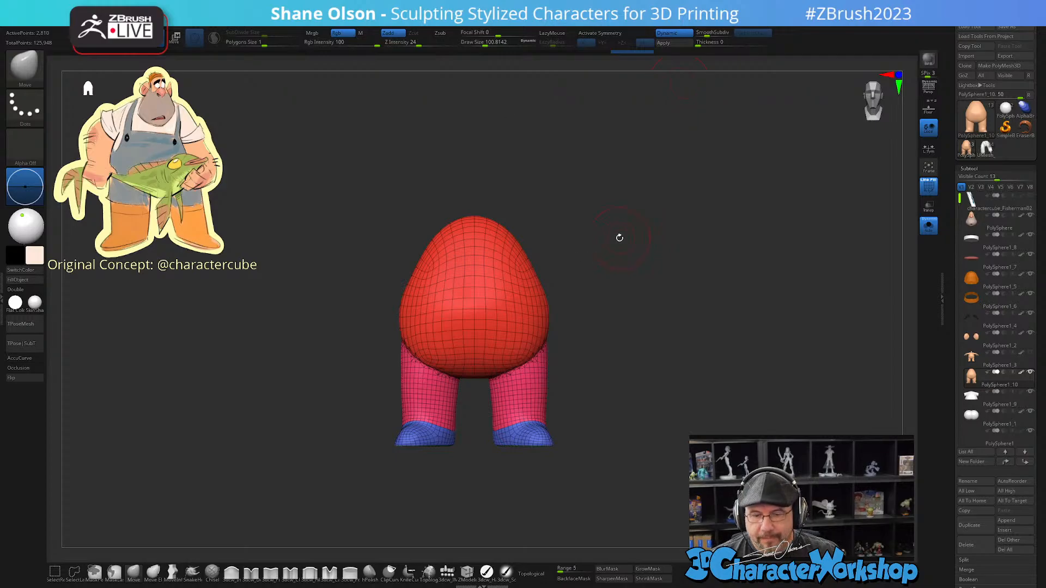
left_click_drag(616, 236, 616, 235)
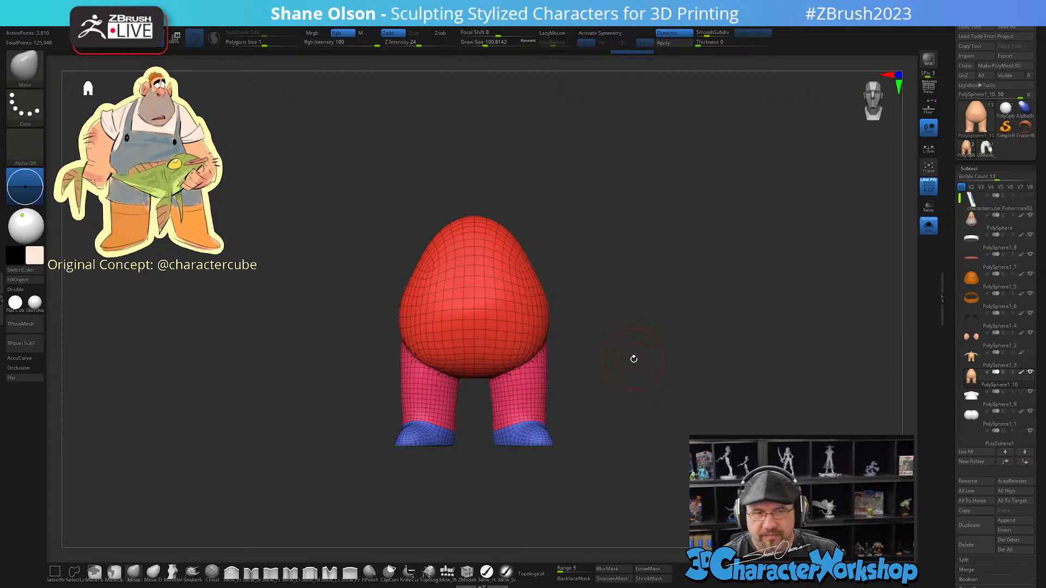
left_click_drag(633, 300, 619, 326)
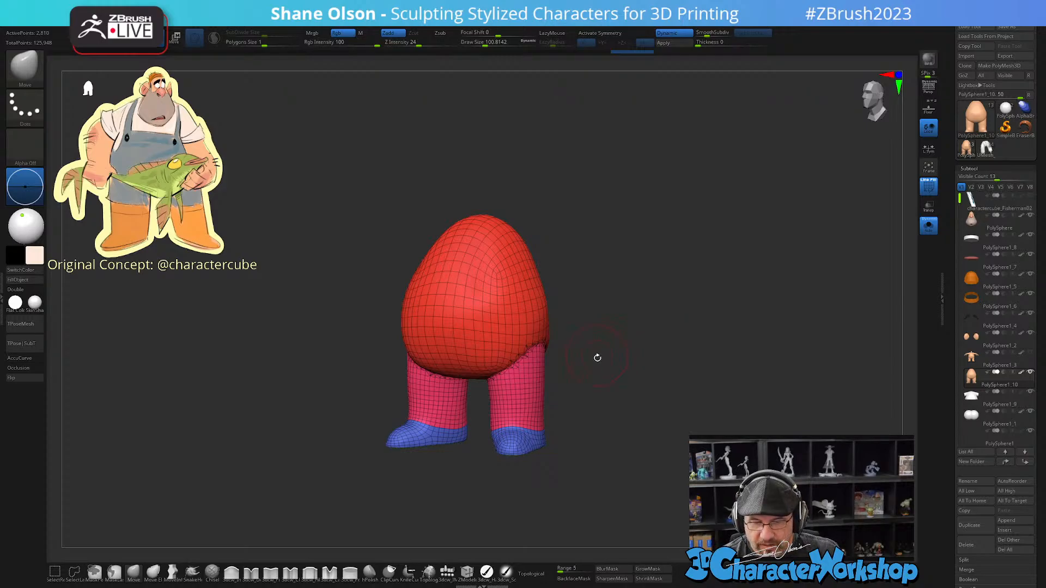
left_click_drag(596, 357, 627, 361)
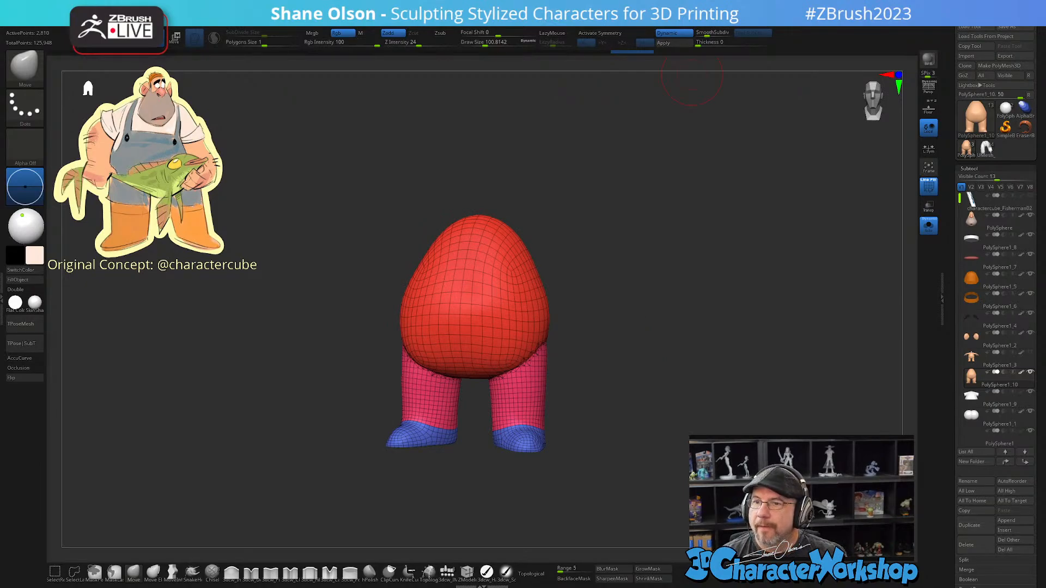
mouse_move(609, 289)
left_mouse_down()
mouse_move(621, 278)
mouse_move(622, 331)
left_mouse_up()
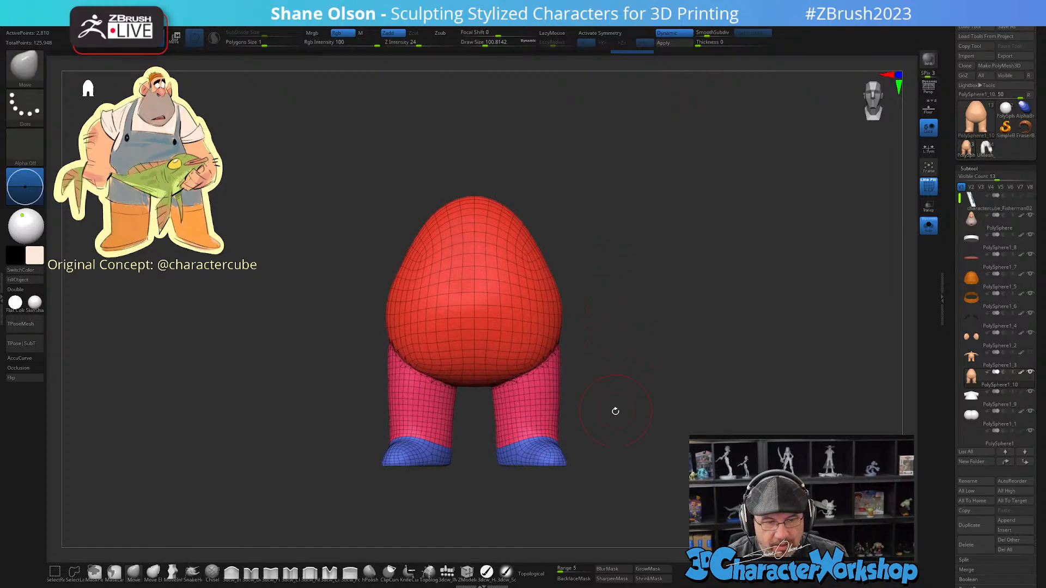
Step: Slice off both lower legs and feet with a knife brush, using symmetry, leaving short leg stubs just below the belly
left_click_drag(614, 410, 621, 384, "alt")
key("ctrl+shift")
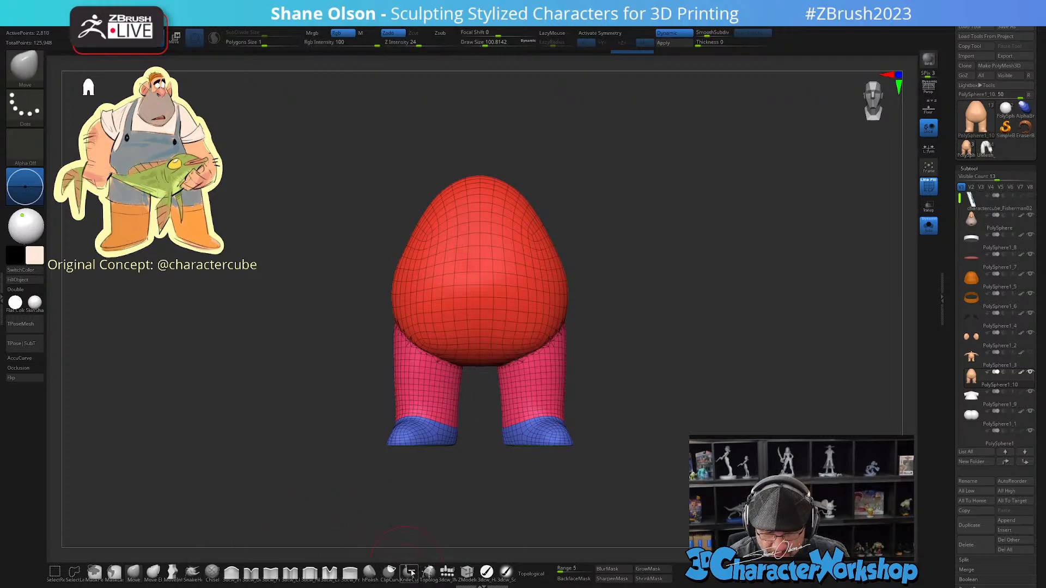
key("ctrl+shift")
left_click_drag(625, 383, 478, 386, "ctrl+shift")
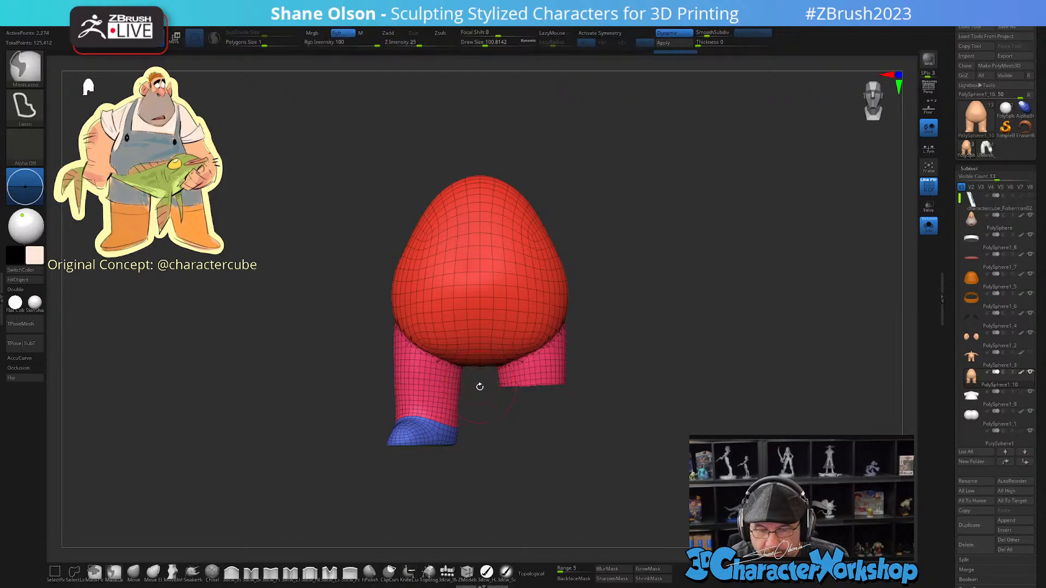
key("ctrl+z")
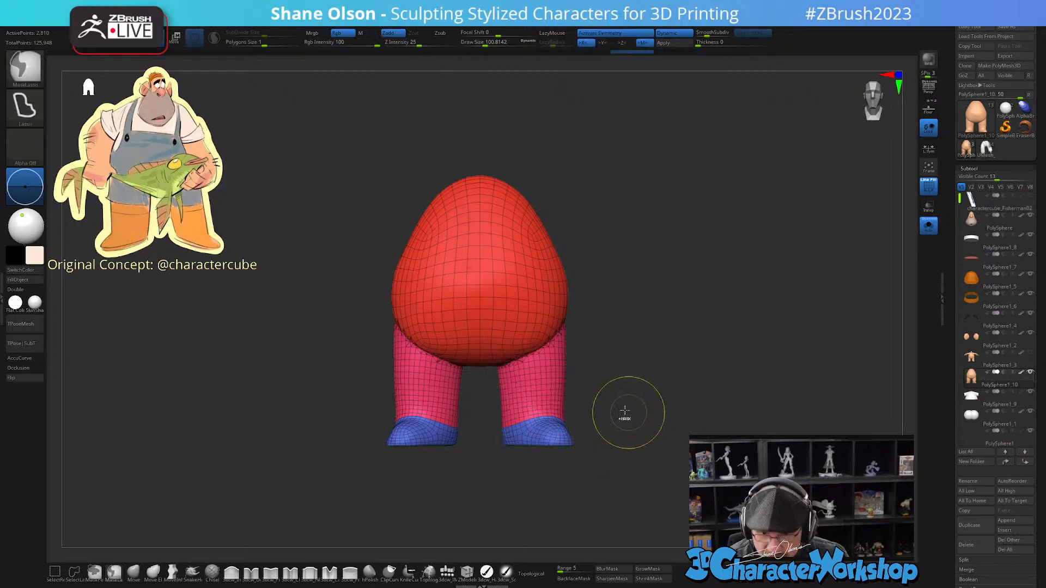
mouse_move(627, 373)
left_mouse_down("ctrl+shift")
mouse_move(473, 385)
mouse_move(487, 383)
left_mouse_up("ctrl+shift")
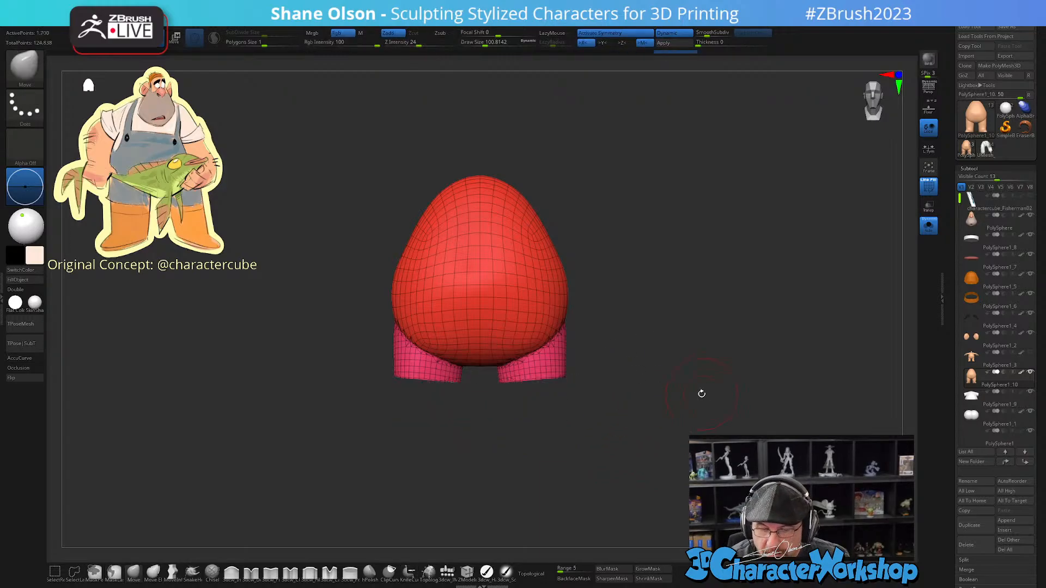
left_click_drag(701, 396, 698, 408)
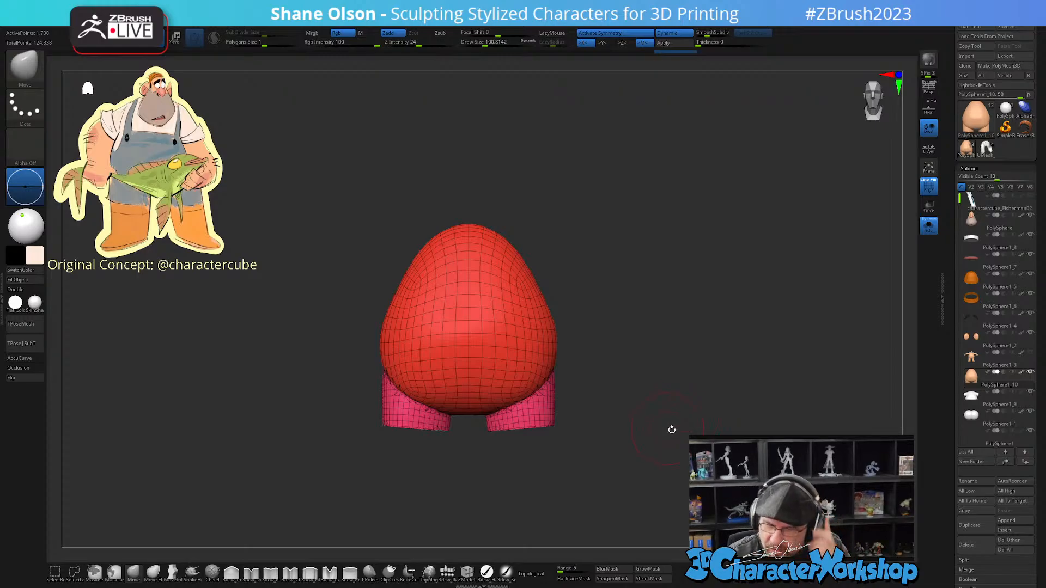
Step: Try to cut a round section out of the upper torso from the side view with the KnifeCircle brush
left_click_drag(680, 450, 642, 461)
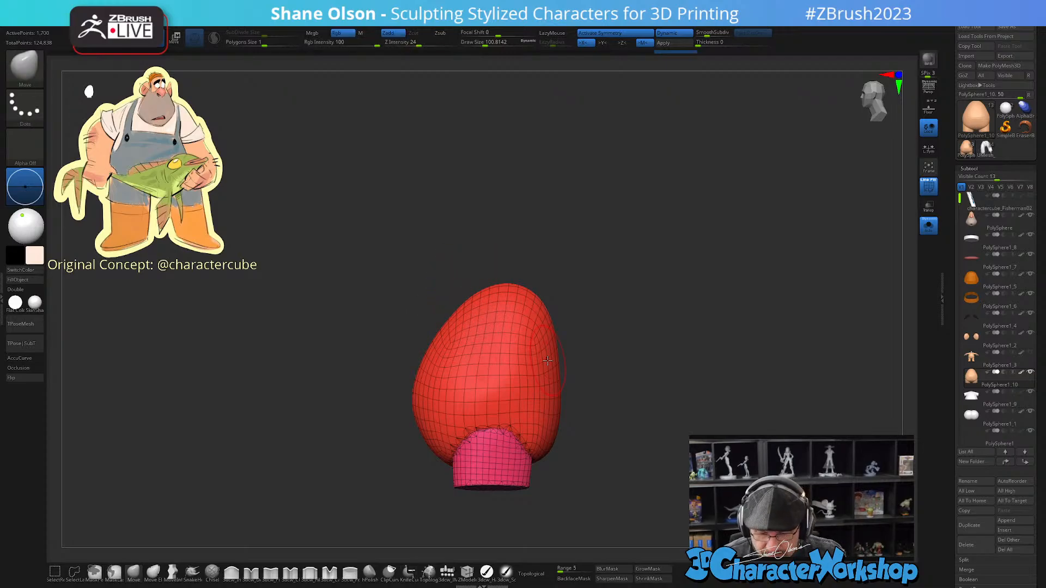
key("b")
key("k")
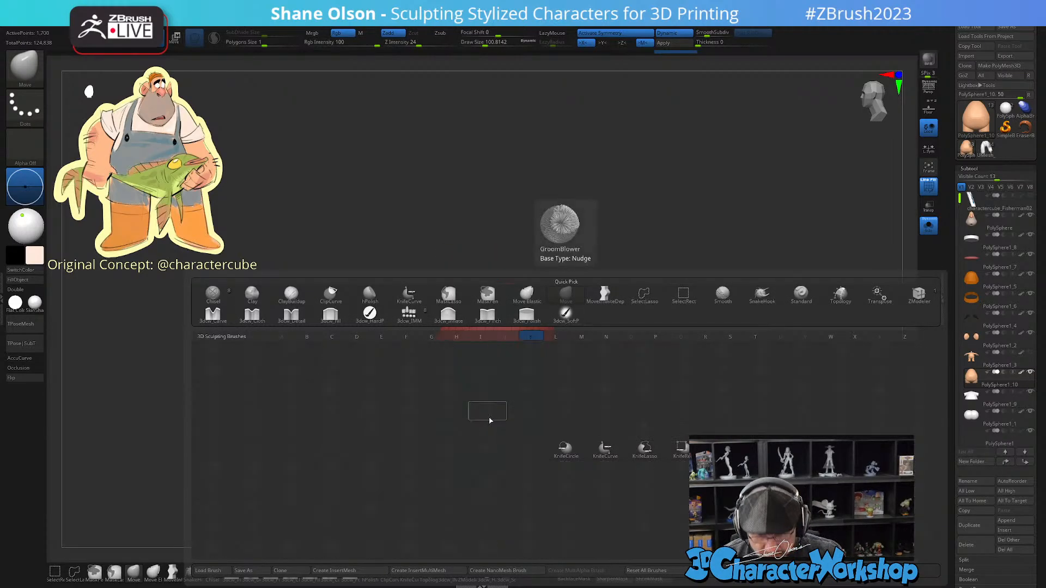
left_click(567, 451)
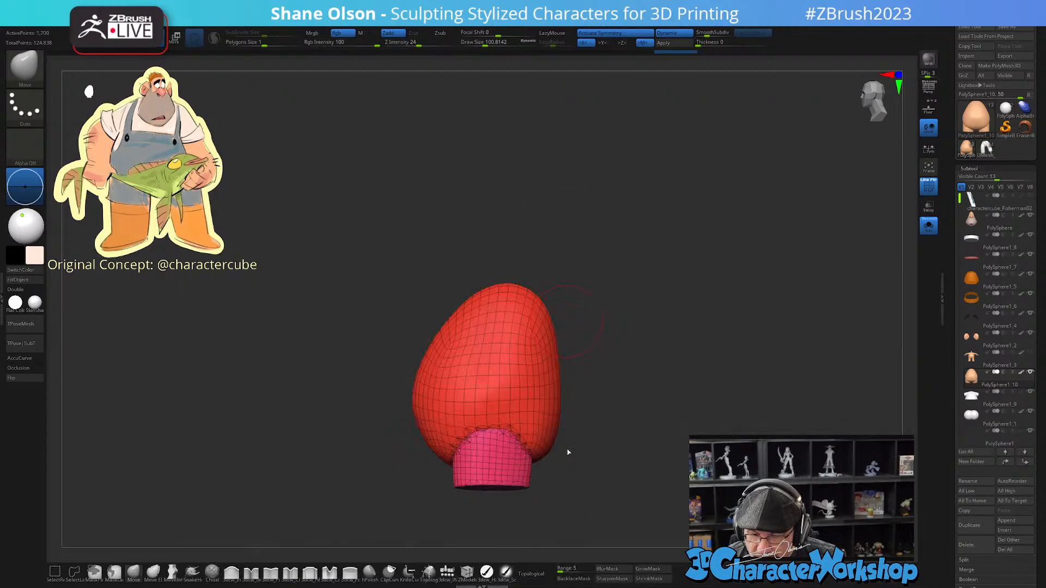
left_click_drag(455, 228, 560, 381, "ctrl+shift")
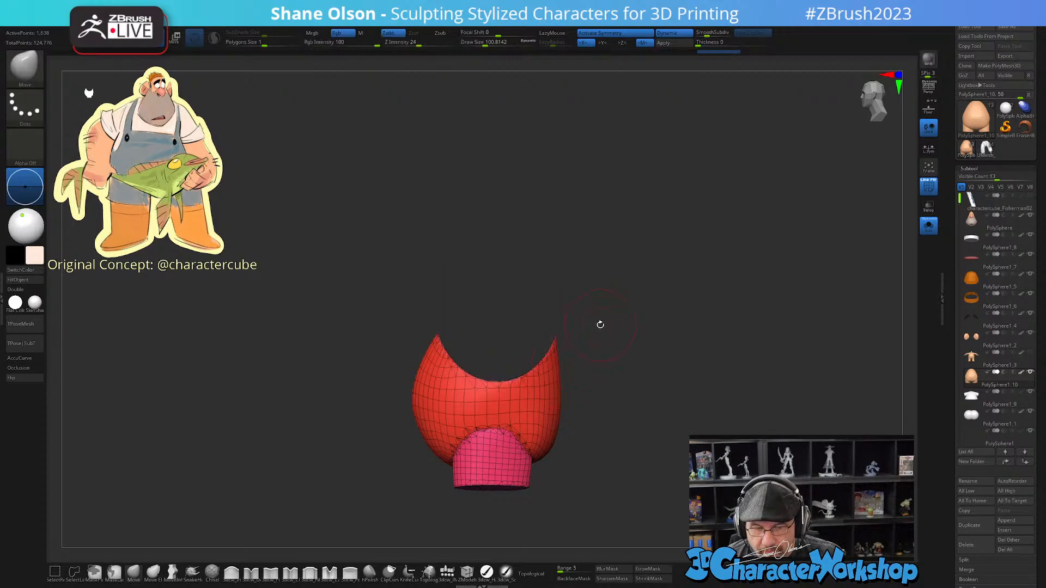
mouse_move(598, 324)
left_mouse_down()
mouse_move(691, 329)
mouse_move(537, 339)
mouse_move(636, 340)
left_mouse_up()
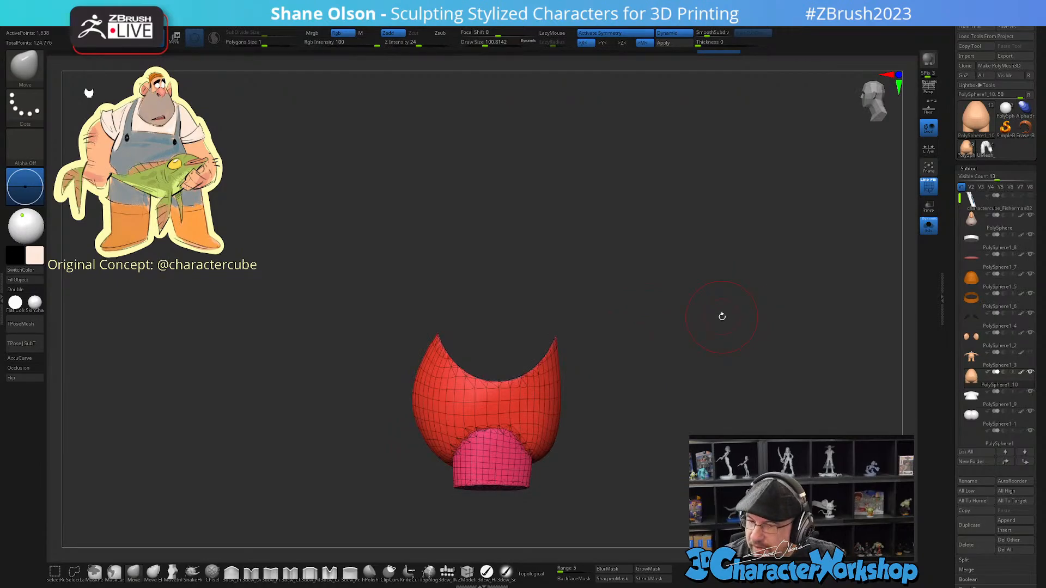
Step: Leave Solo mode and show the original body subtool together with the trimmed clothing piece and the other parts
left_click(722, 316)
left_click_drag(685, 385, 720, 399)
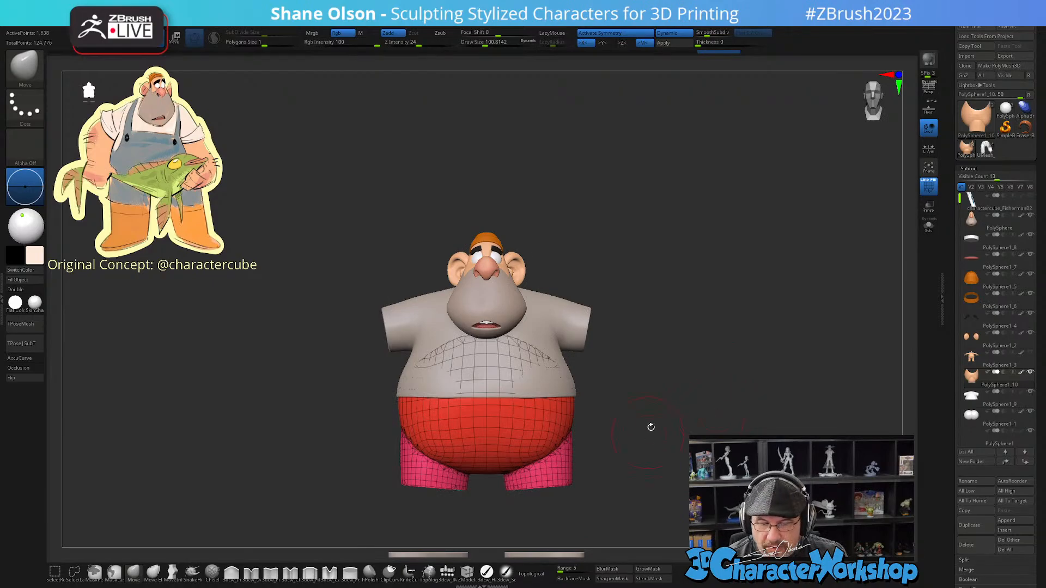
key("shift+d")
left_click_drag(644, 396, 632, 428)
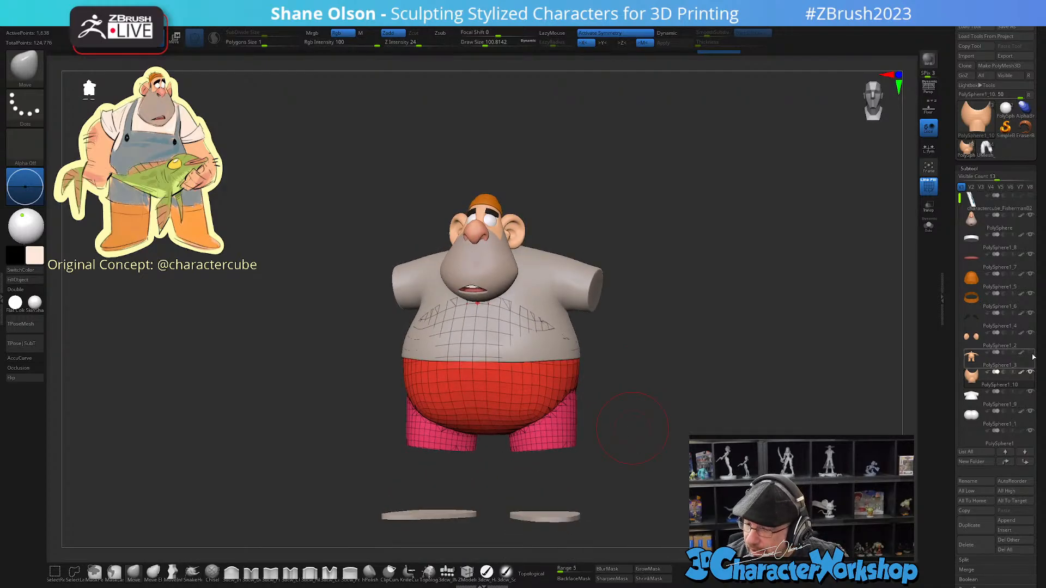
left_click(1030, 372)
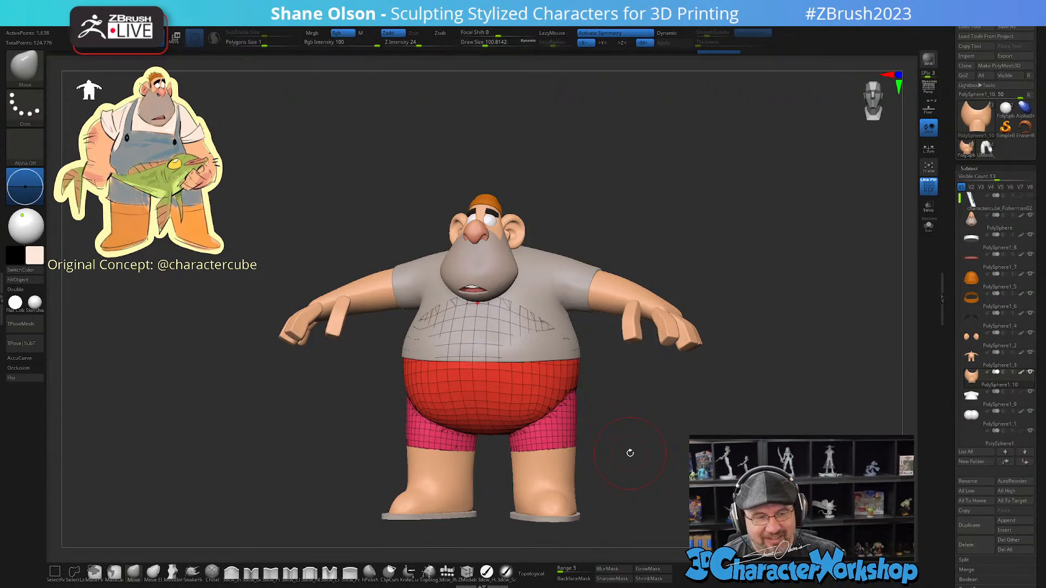
left_click_drag(653, 413, 621, 416, "alt")
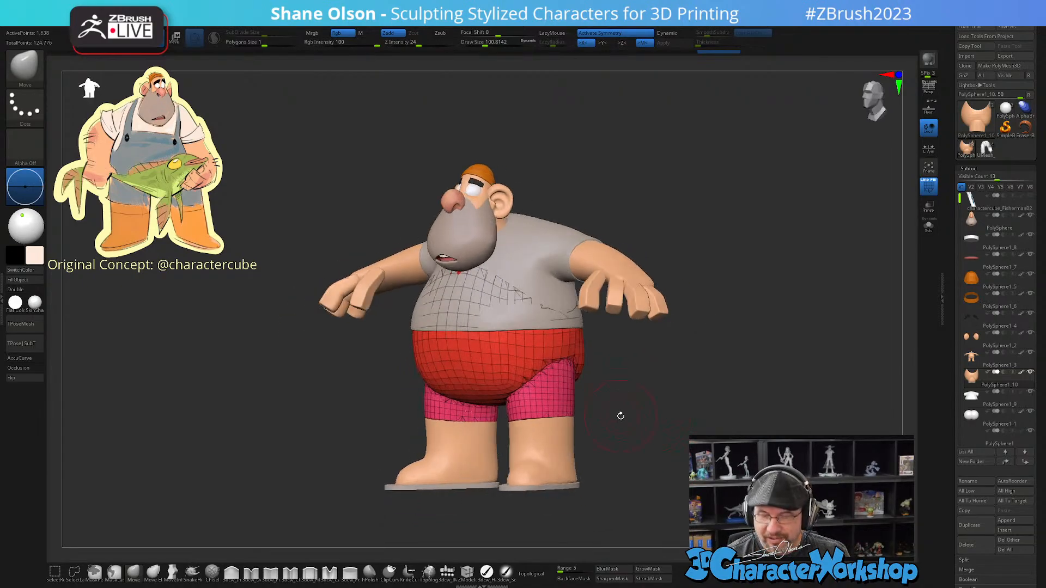
Step: Enlarge the brush and sample the blue-grey overalls color from the concept image
key("s")
left_click_drag(287, 451, 303, 450)
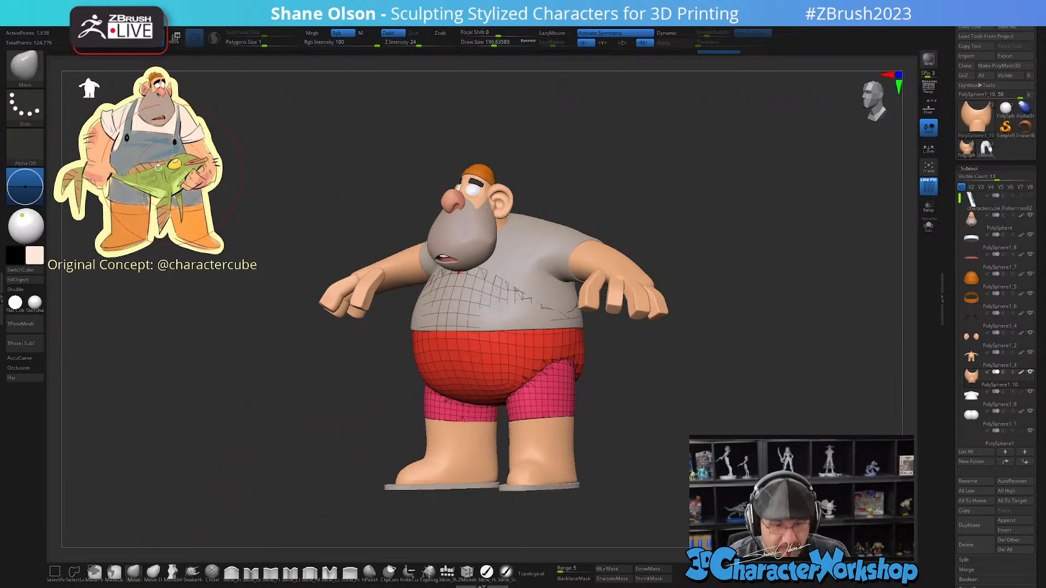
key("c")
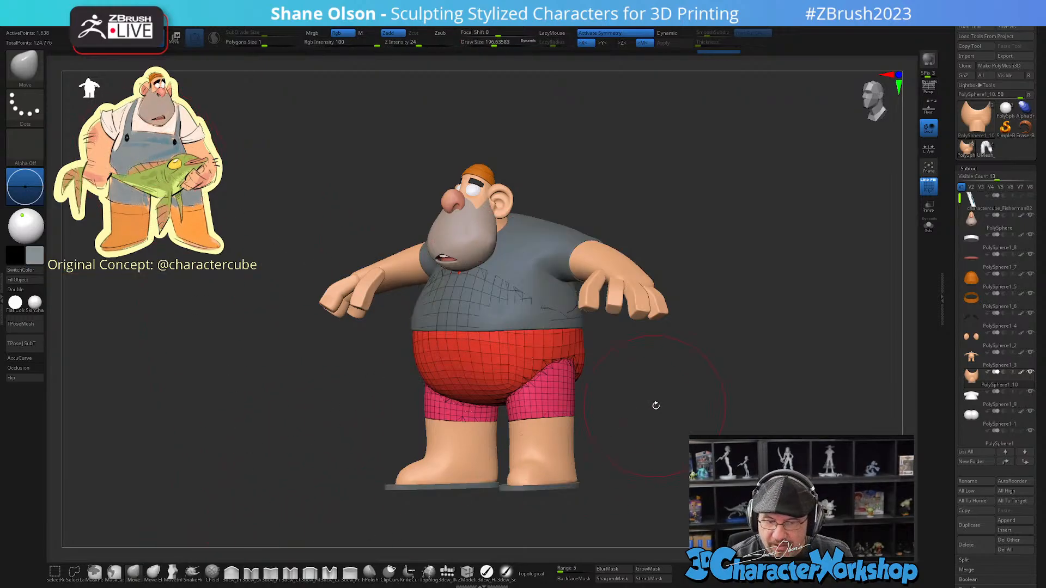
Step: Undo the round torso cut, then fill the isolated clothing piece with the sampled blue-grey color and show the full figure
key("ctrl+z")
mouse_move(655, 419)
left_mouse_down()
mouse_move(663, 415)
mouse_move(654, 427)
left_mouse_up()
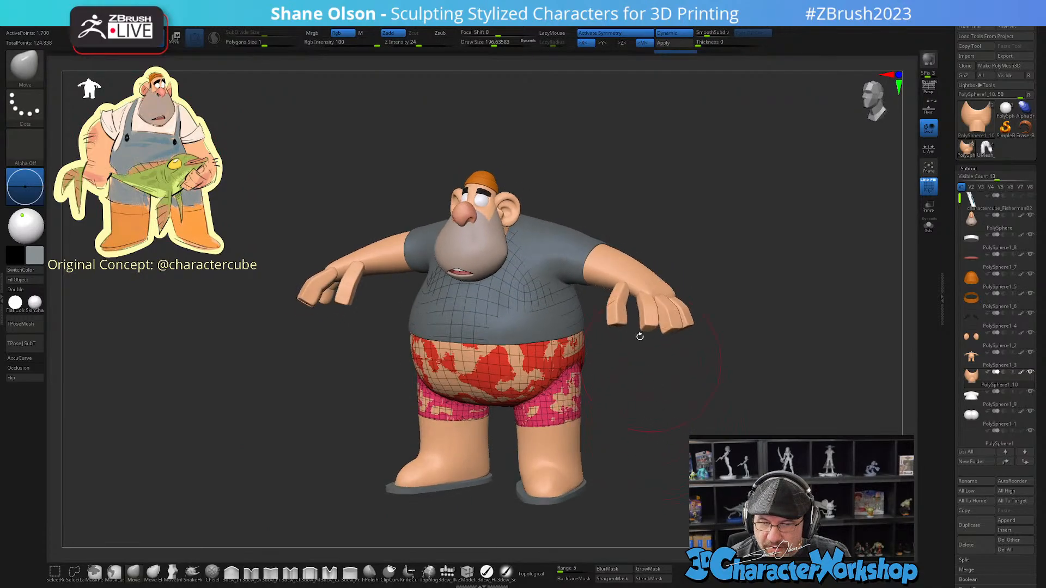
left_click(928, 226)
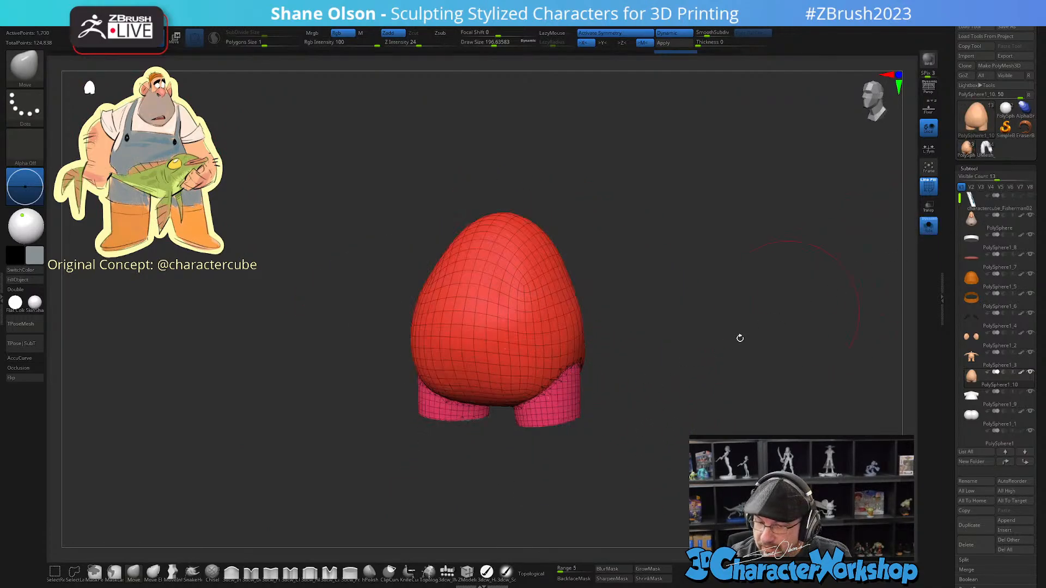
key("shift+f")
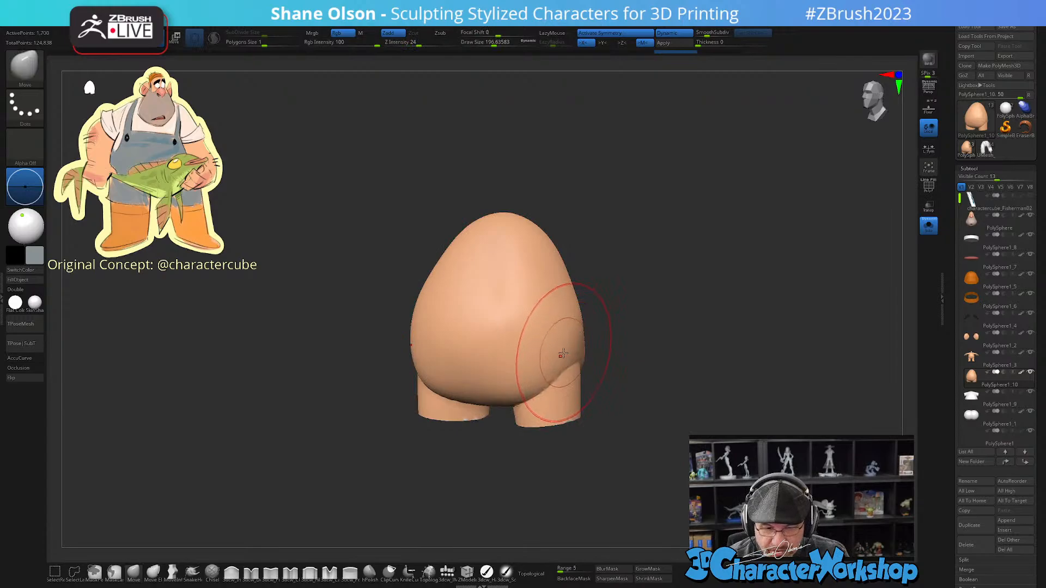
left_click(18, 280)
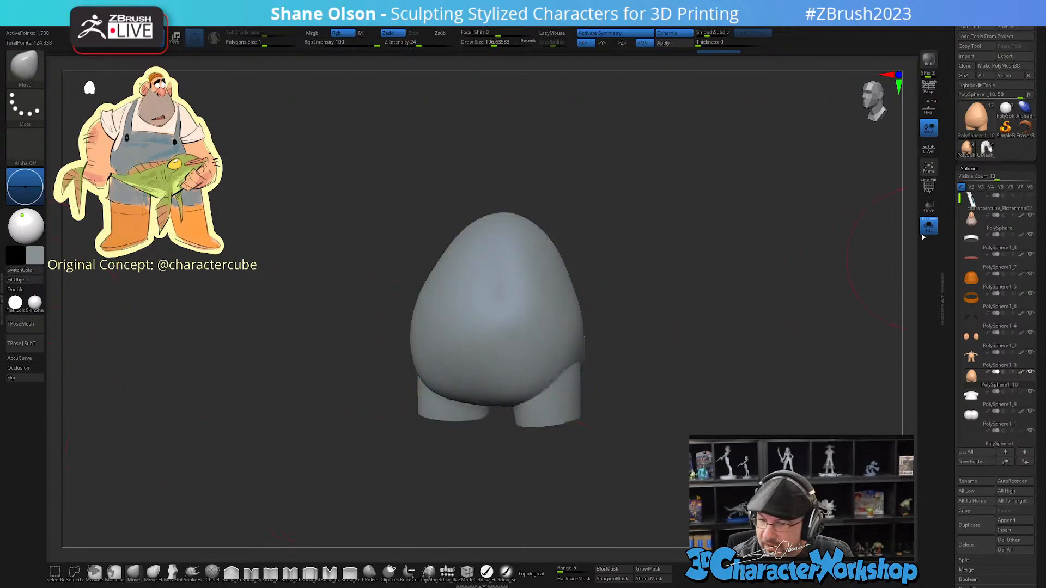
key("shift+f")
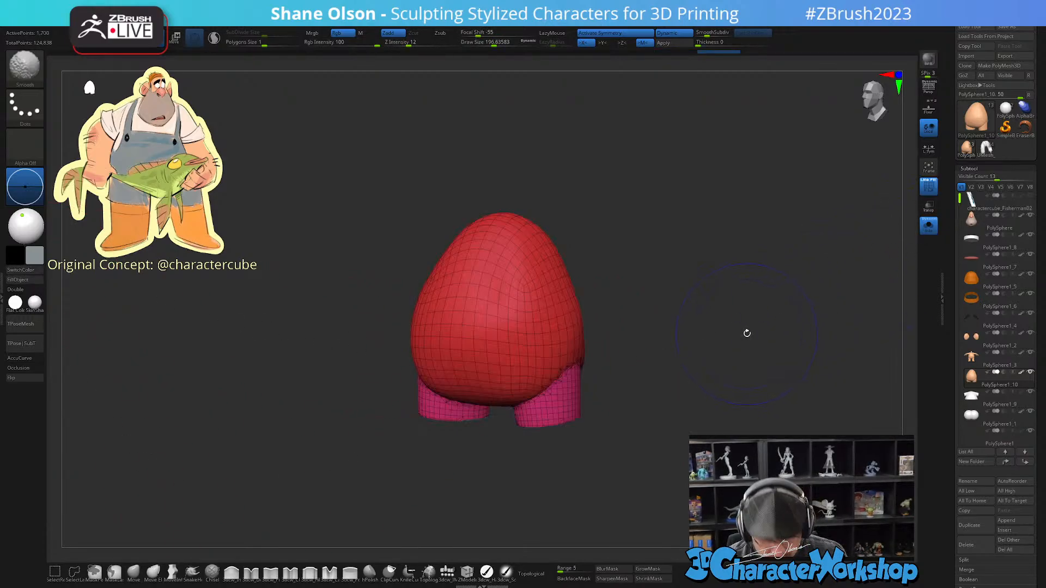
left_click(933, 232)
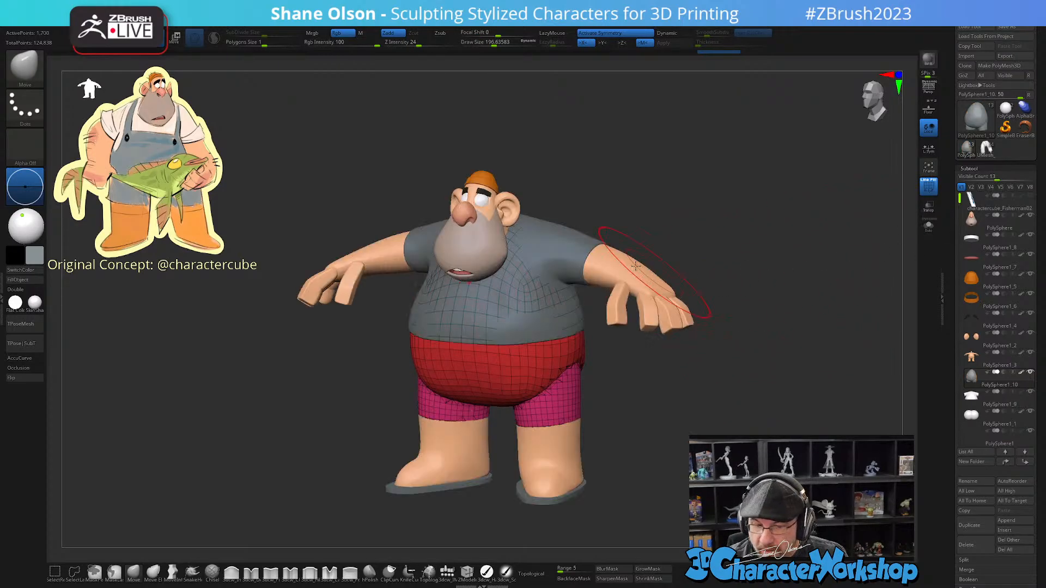
Step: Fill the shirt subtool with the off-white sampled from the concept's shirt and turn off the polyframe display
left_click(565, 242, "alt")
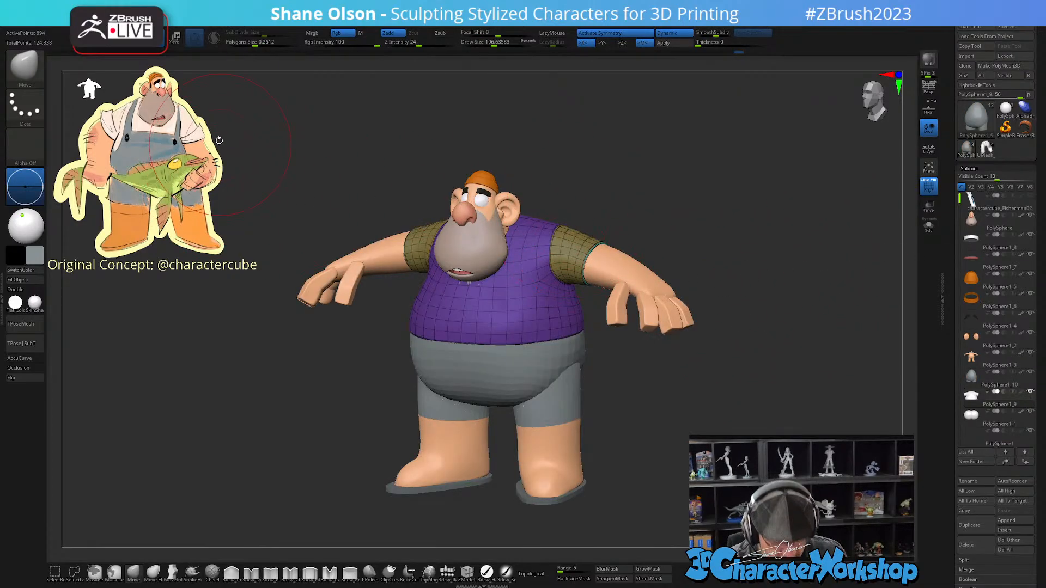
key("z")
key("c")
key("z")
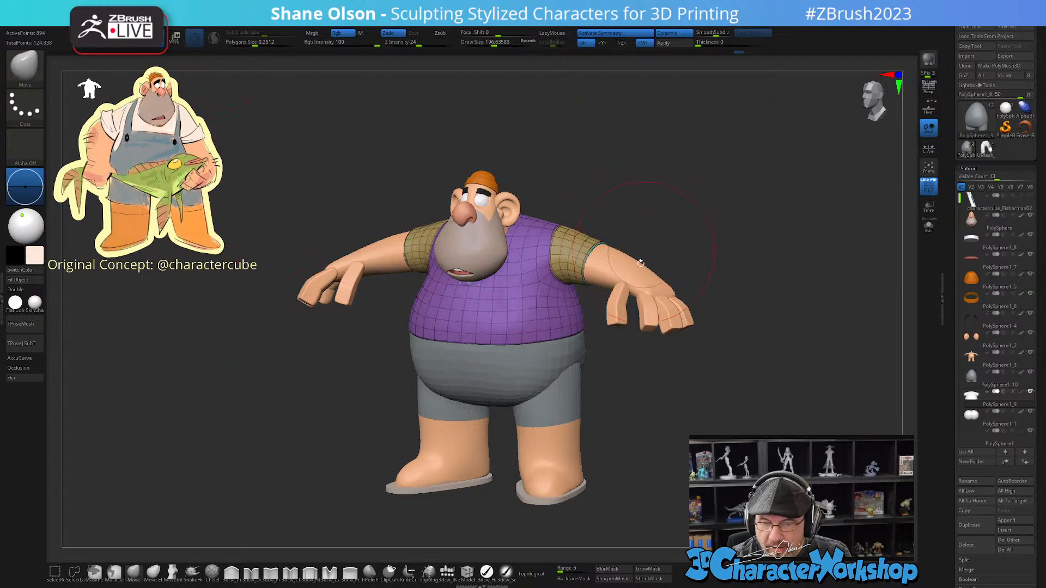
left_click(26, 280)
key("shift+f")
left_click_drag(698, 428, 689, 421, "shift")
Step: Select the overalls subtool and inflate it slightly with the gizmo so it starts to sit over the shirt
left_click(549, 371, "alt")
left_click_drag(594, 406, 675, 421)
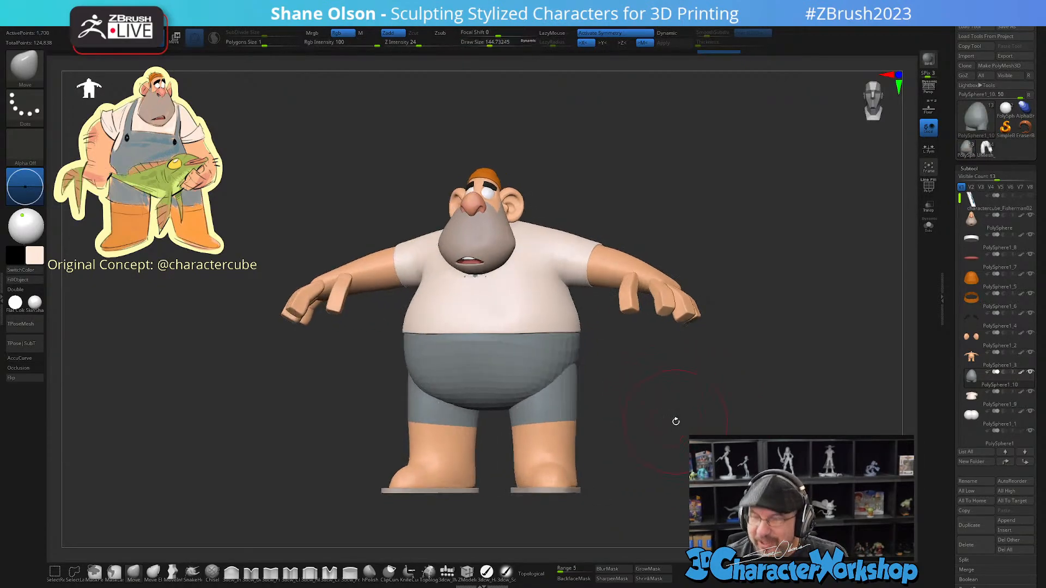
mouse_move(659, 381)
left_mouse_down("alt")
mouse_move(623, 395)
mouse_move(616, 375)
mouse_move(612, 397)
left_mouse_up("alt")
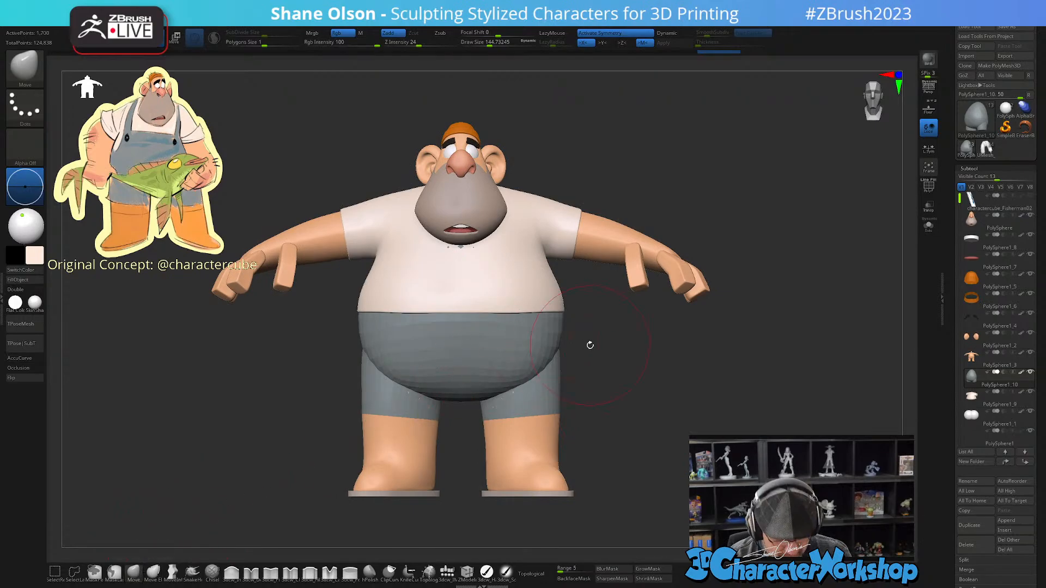
key("w")
left_click_drag(466, 331, 468, 327, "ctrl")
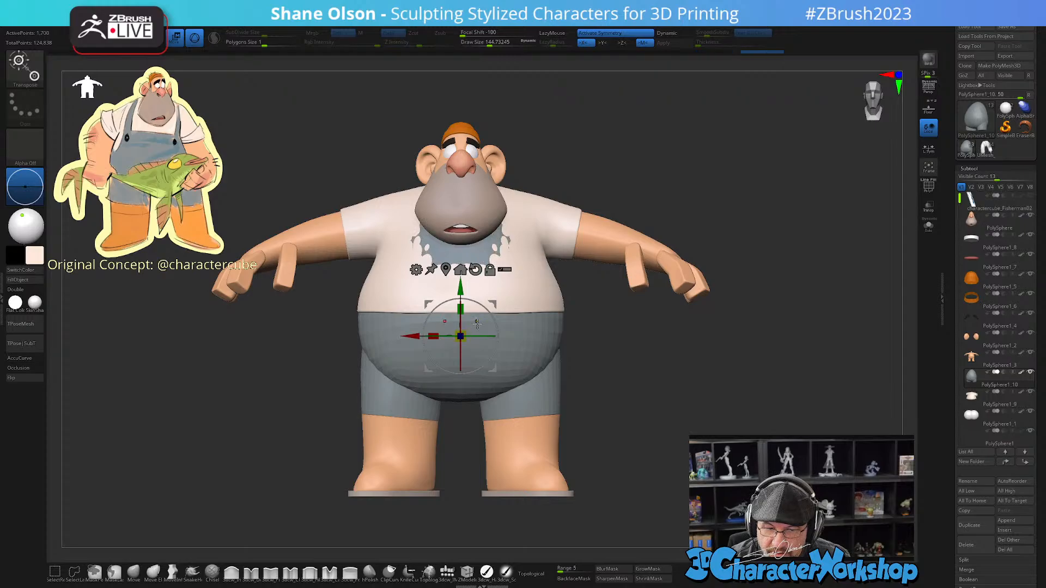
mouse_move(630, 383)
left_mouse_down()
mouse_move(612, 390)
mouse_move(626, 389)
left_mouse_up()
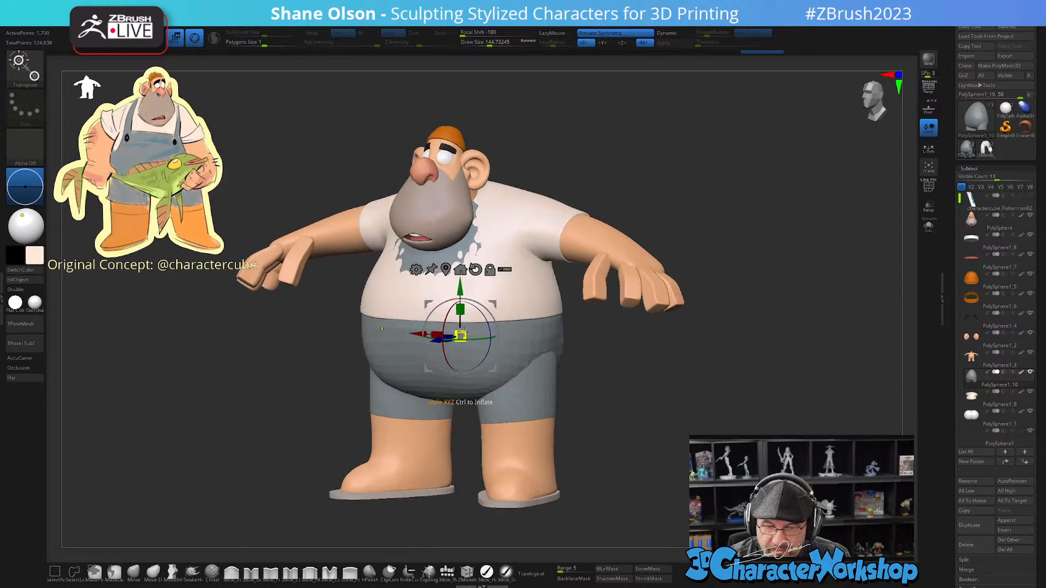
left_click_drag(464, 334, 467, 329, "ctrl")
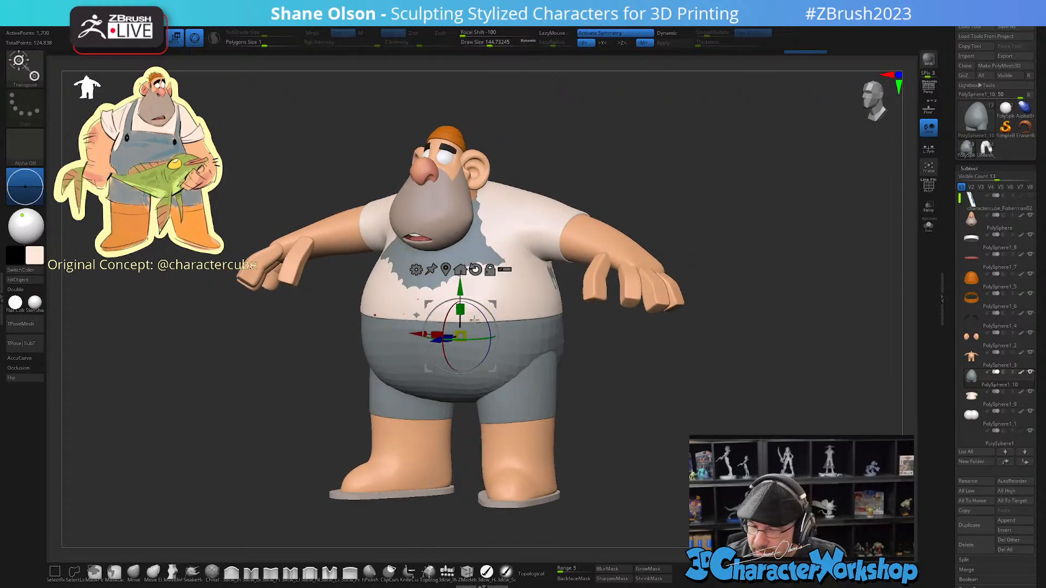
Step: Isolate the overalls and cut away their upper torso with a round knife cut from the side view
left_click(929, 225)
left_click_drag(754, 299, 729, 298)
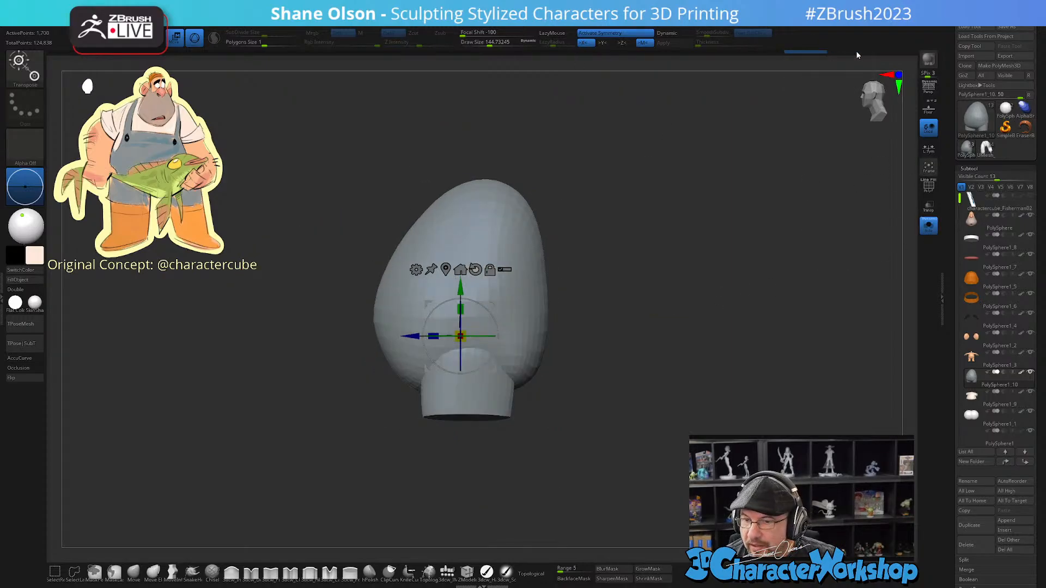
key("q")
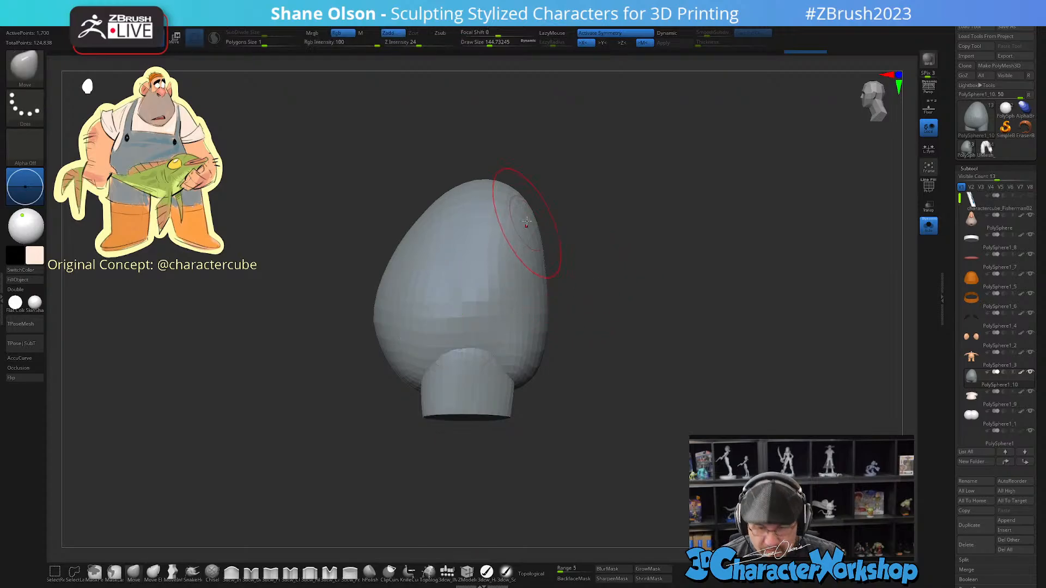
mouse_move(409, 137)
left_mouse_down("ctrl+shift")
mouse_move(546, 280)
mouse_move(545, 305)
left_mouse_up("ctrl+shift")
left_click_drag(693, 248, 714, 255)
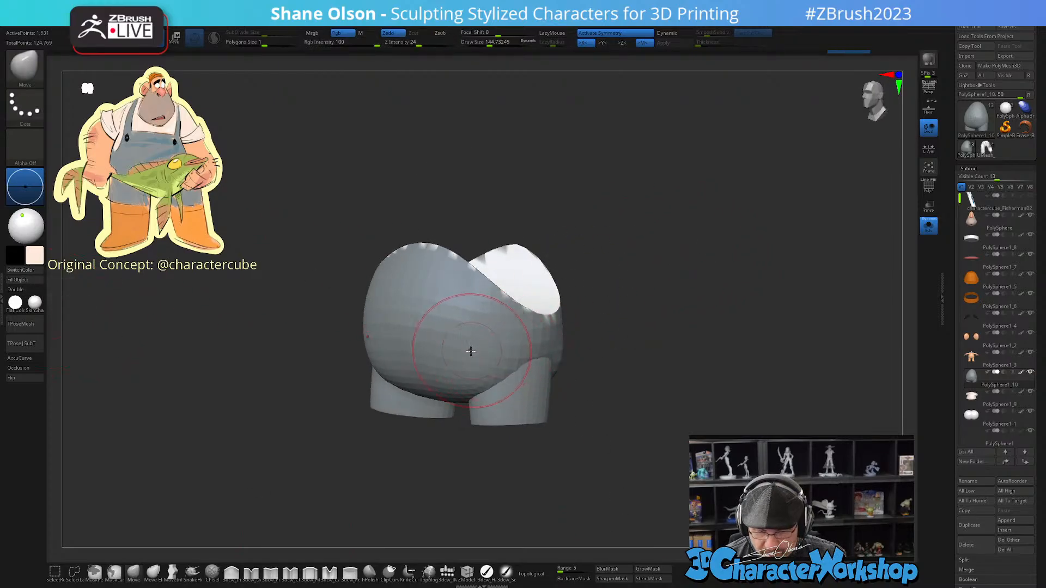
Step: Sample the overalls' blue-grey color and fill the whole cut piece with it, including the new cut face
key("c")
left_click(37, 282)
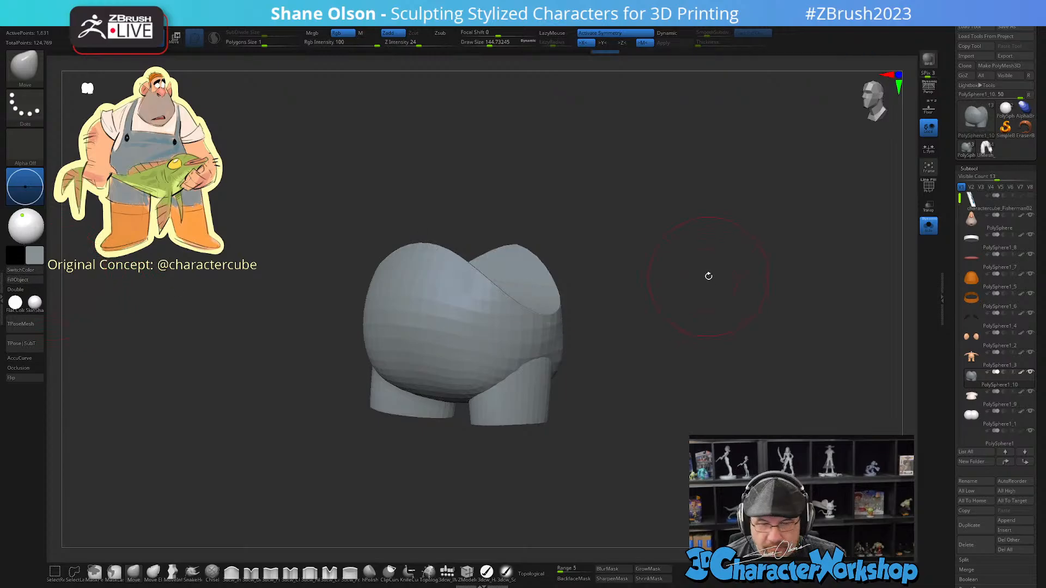
left_click_drag(709, 275, 721, 278, "shift")
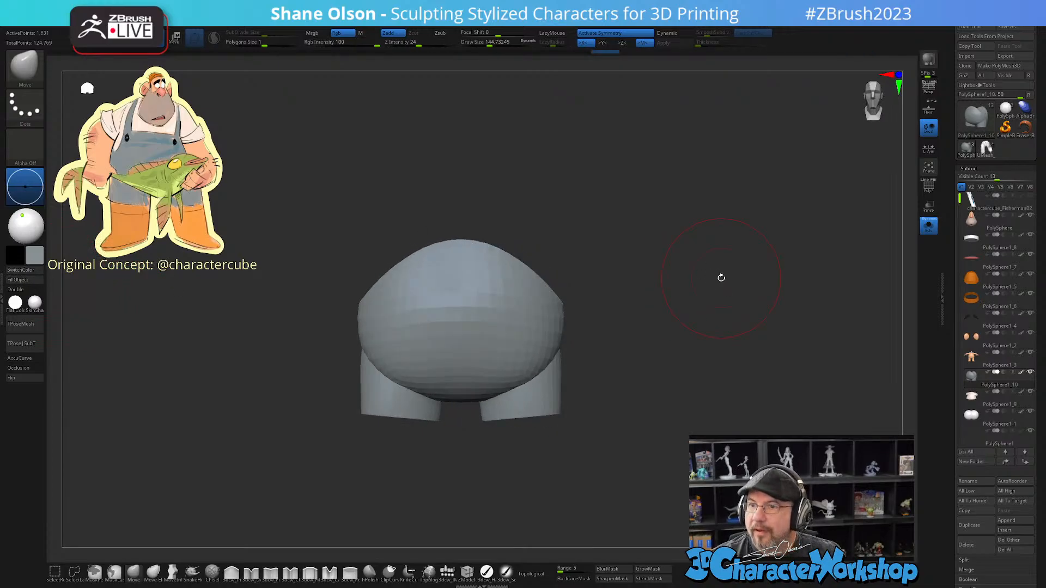
Step: Turn on the polyframe display and examine the cut overalls' polygroups and mesh from the front, side and back
mouse_move(622, 338)
left_mouse_down()
mouse_move(614, 355)
mouse_move(630, 352)
mouse_move(607, 397)
mouse_move(666, 359)
mouse_move(645, 345)
mouse_move(640, 390)
left_mouse_up()
key("shift+f")
key("s")
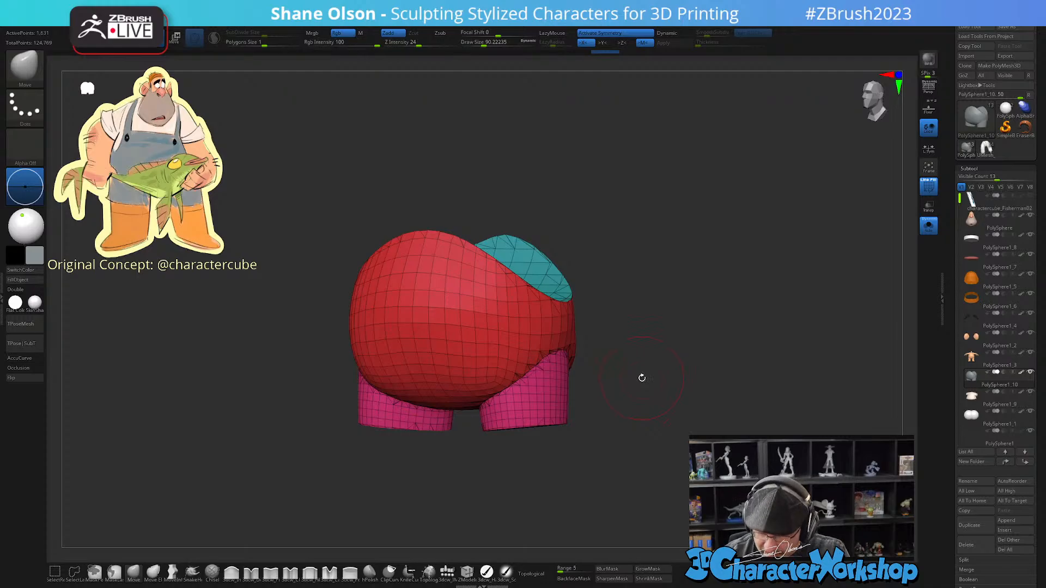
left_click_drag(646, 373, 616, 393)
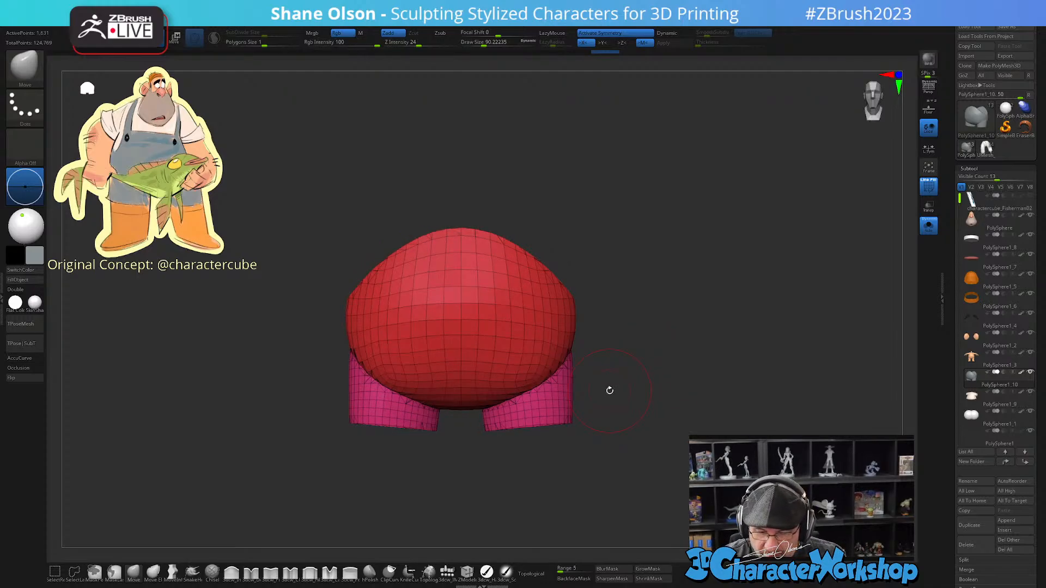
mouse_move(547, 435)
left_mouse_down("alt")
mouse_move(566, 451)
mouse_move(564, 425)
mouse_move(530, 453)
mouse_move(555, 465)
mouse_move(558, 448)
mouse_move(516, 427)
left_mouse_up("alt")
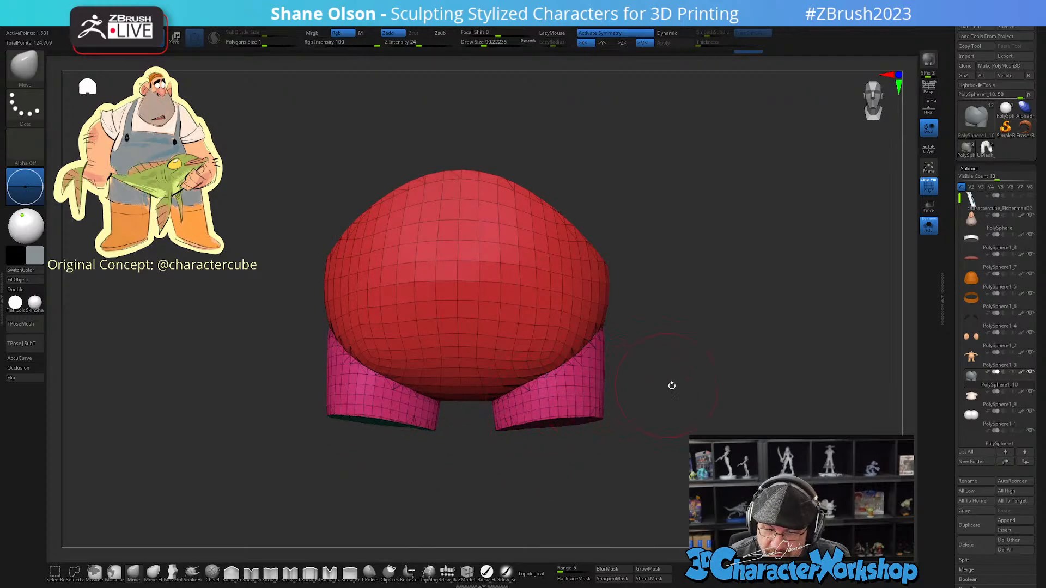
left_click_drag(670, 385, 641, 400)
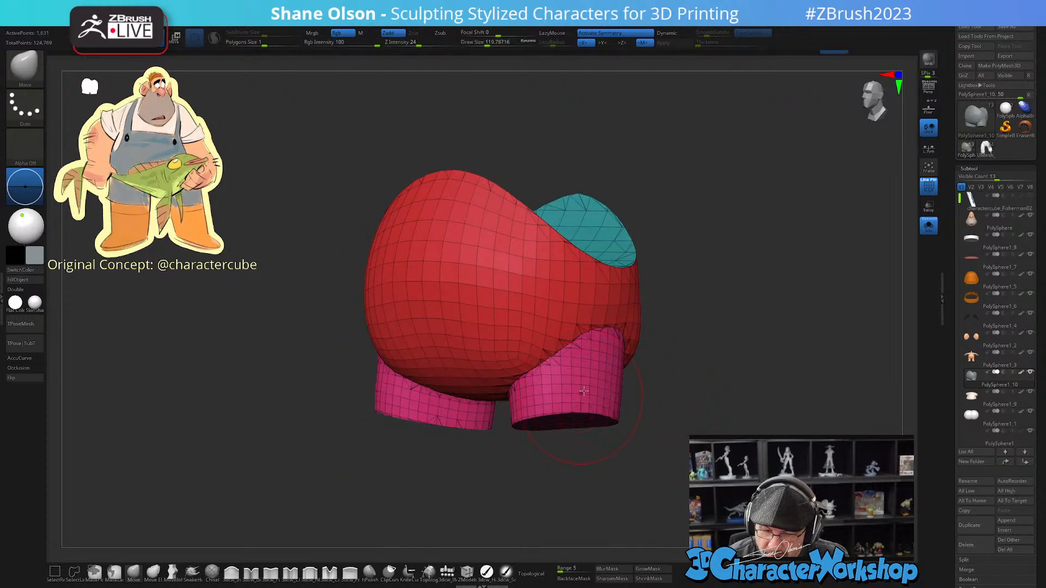
left_click_drag(657, 447, 583, 442)
mouse_move(585, 342)
left_mouse_down()
mouse_move(632, 341)
mouse_move(571, 348)
mouse_move(723, 337)
mouse_move(681, 353)
mouse_move(661, 336)
mouse_move(677, 364)
mouse_move(714, 360)
mouse_move(671, 369)
left_mouse_up()
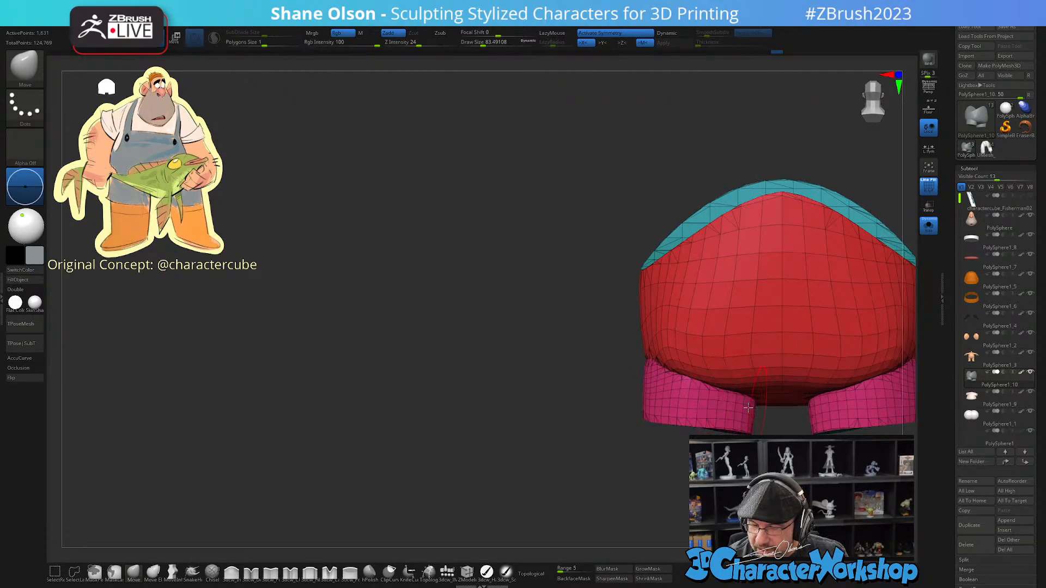
right_click_drag(761, 390, 742, 410, "alt")
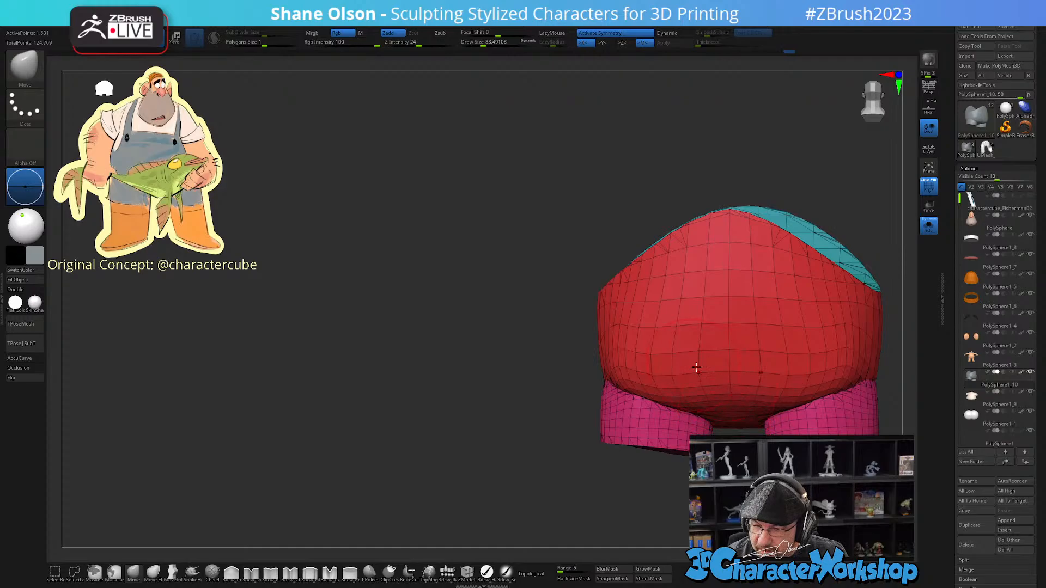
right_click_drag(696, 367, 701, 341)
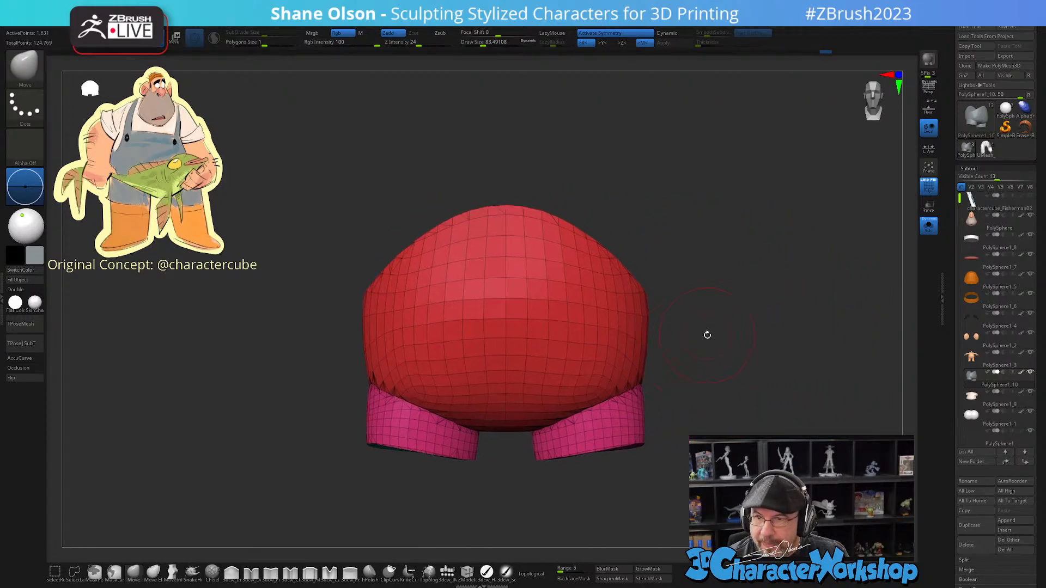
Step: Apply Mirror And Weld to the overalls to make the cut piece symmetrical
right_click_drag(711, 151, 691, 192)
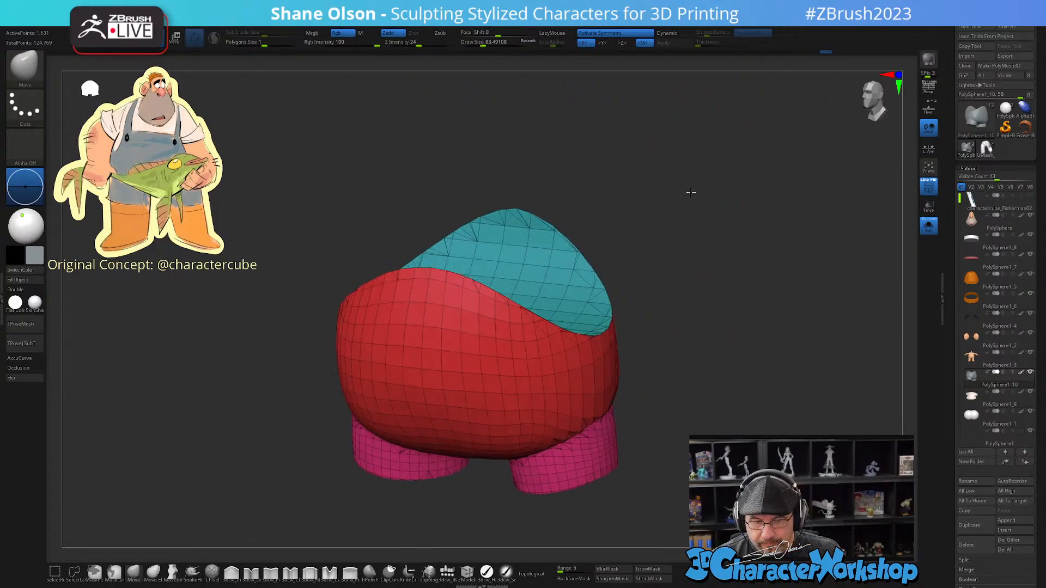
right_click_drag(719, 339, 739, 269)
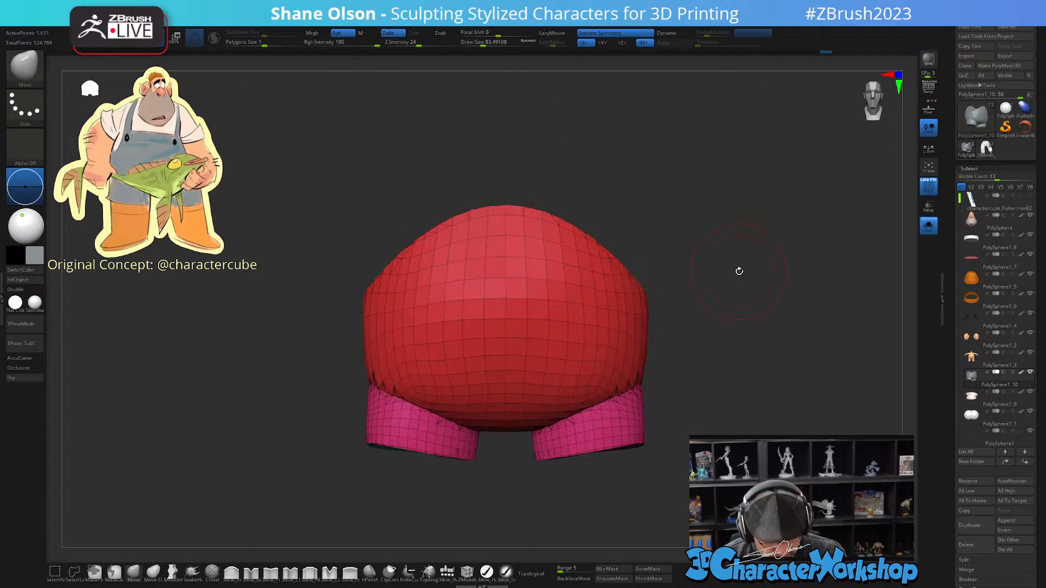
key("space")
left_click(723, 224)
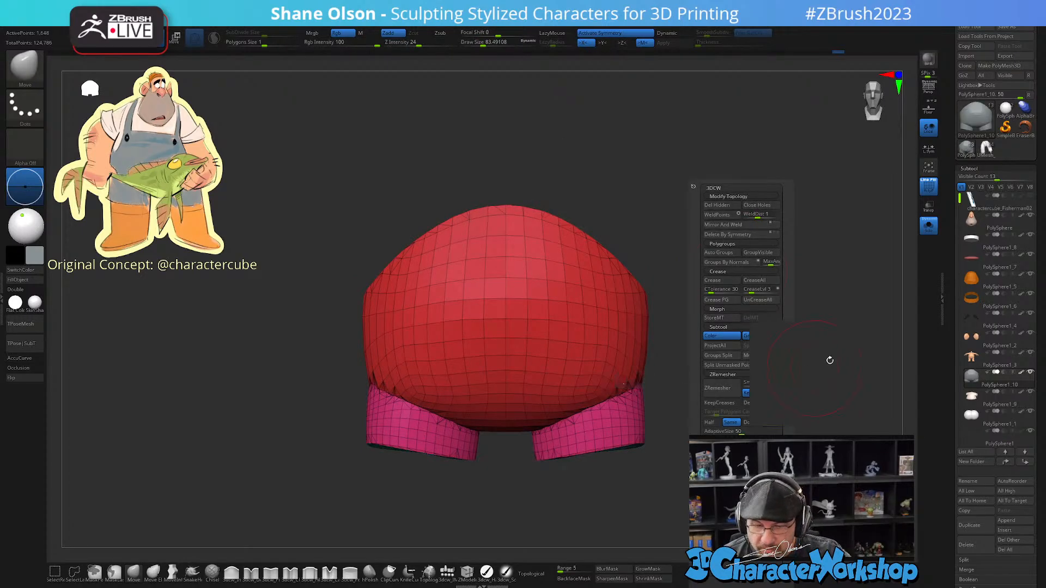
Step: Remesh the overalls with ZRemesher, using KeepGroups and the Same polygon count option
right_click_drag(819, 337, 808, 315)
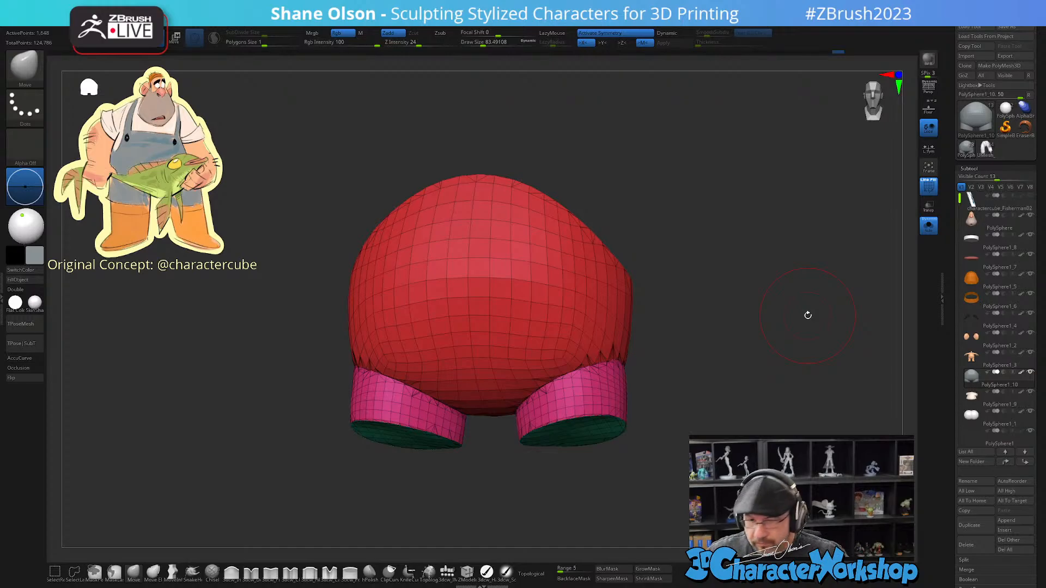
left_click_drag(762, 356, 753, 342)
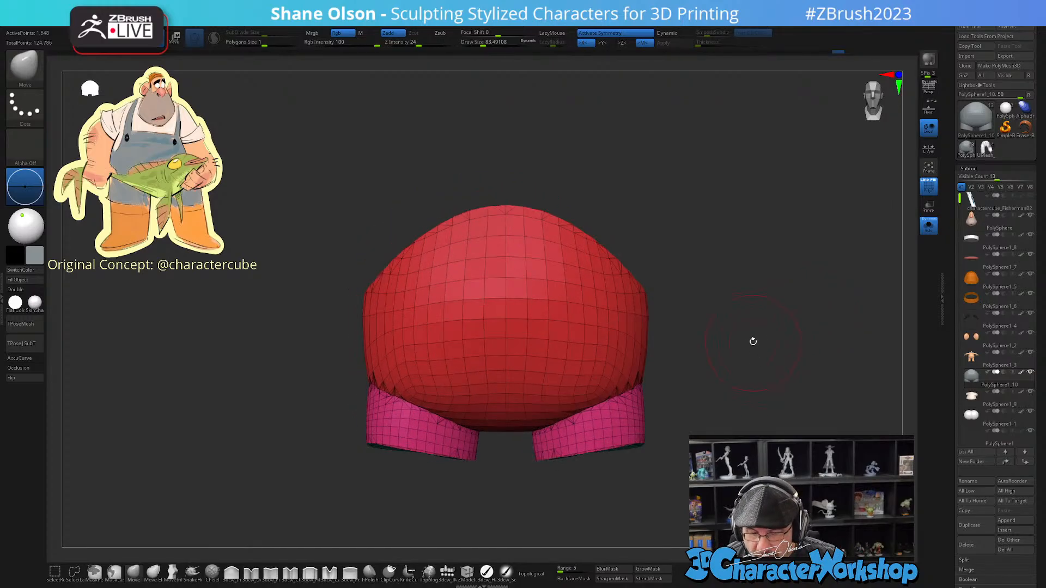
key("space")
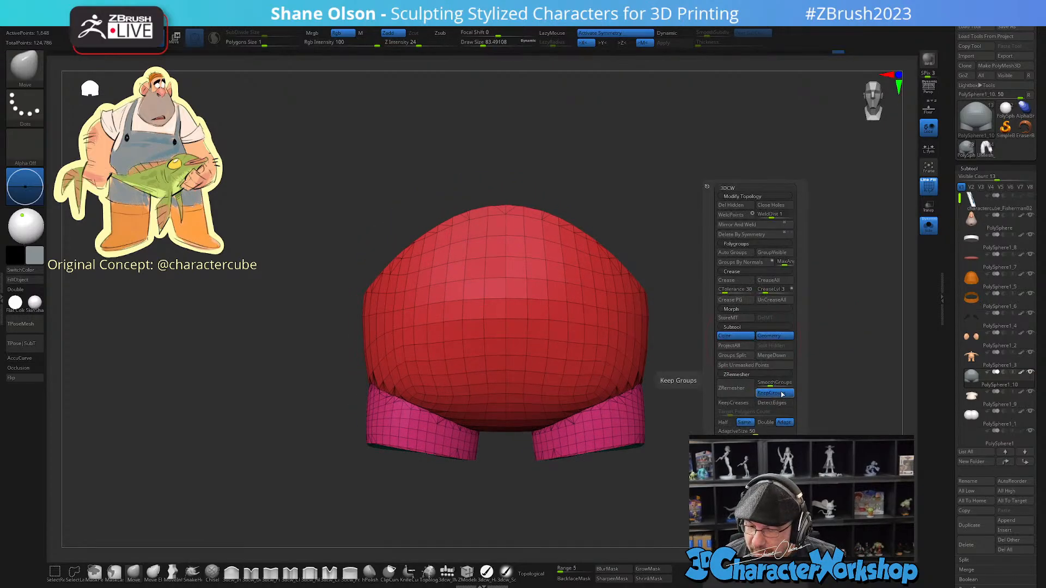
left_click(746, 424)
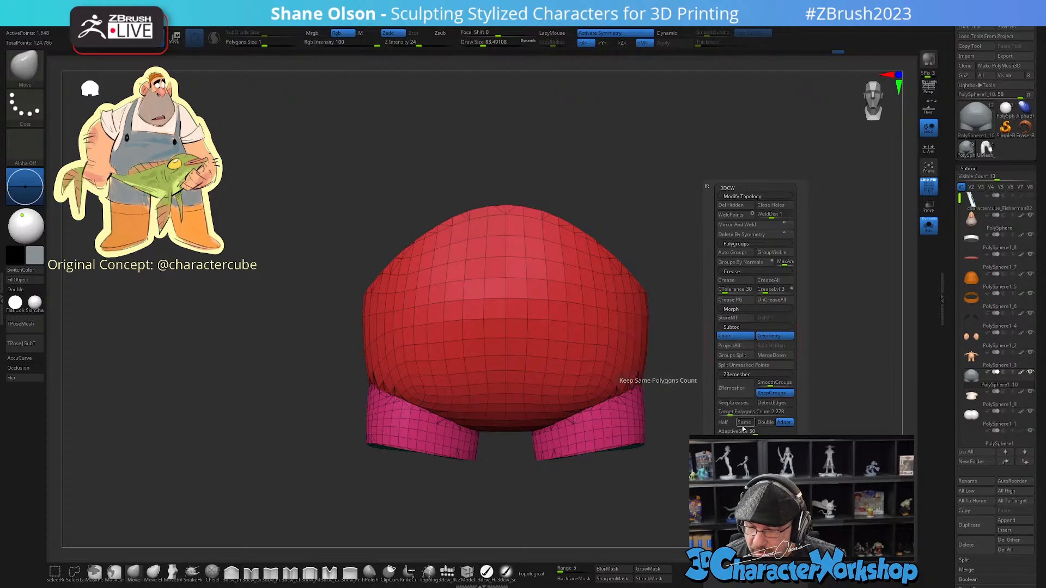
left_click(747, 426)
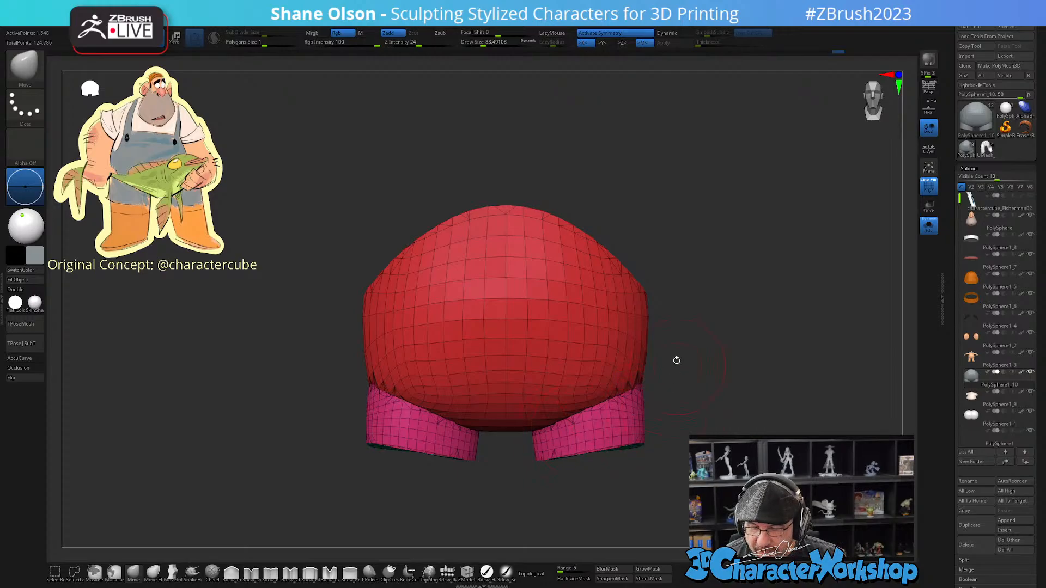
key("space")
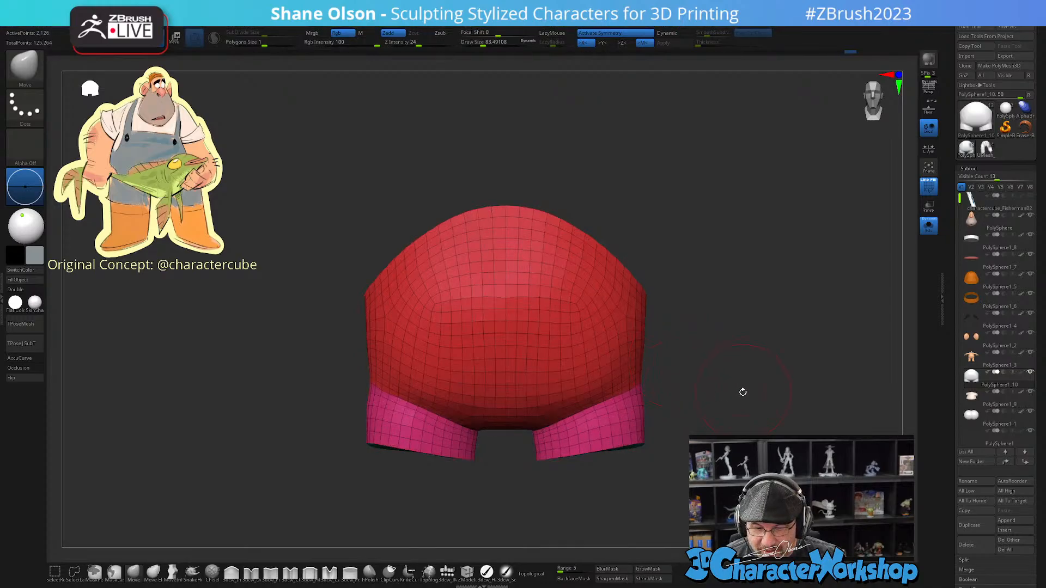
Step: Run ZRemesher on the overalls again for a lower polygon count with KeepGroups on, and check the mesh all around
mouse_move(701, 397)
left_mouse_down()
mouse_move(762, 398)
mouse_move(717, 398)
mouse_move(730, 399)
left_mouse_up()
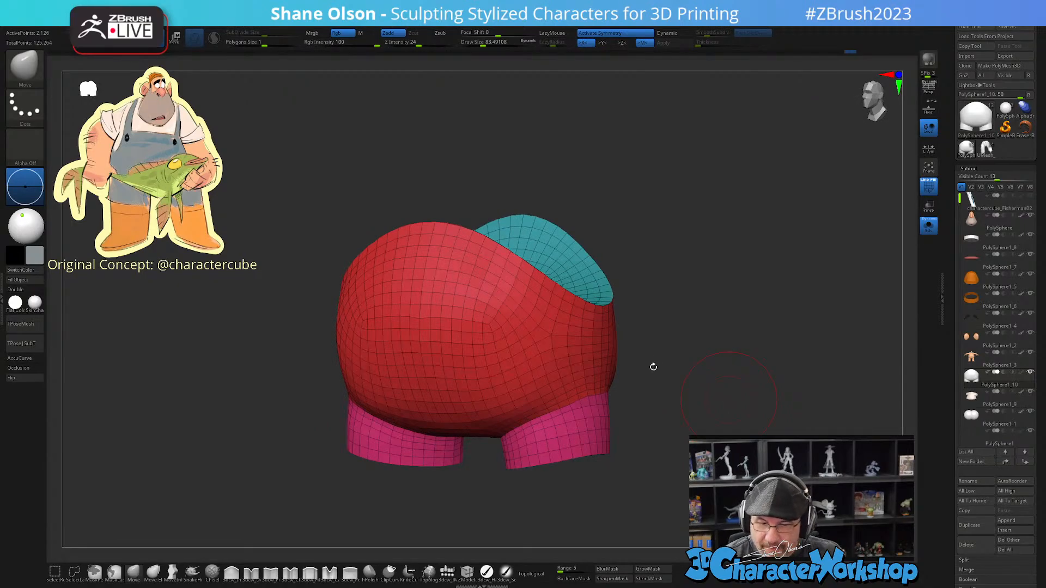
mouse_move(651, 367)
left_mouse_down()
mouse_move(652, 440)
mouse_move(656, 304)
mouse_move(656, 348)
mouse_move(643, 374)
mouse_move(672, 376)
left_mouse_up()
key("shift+d")
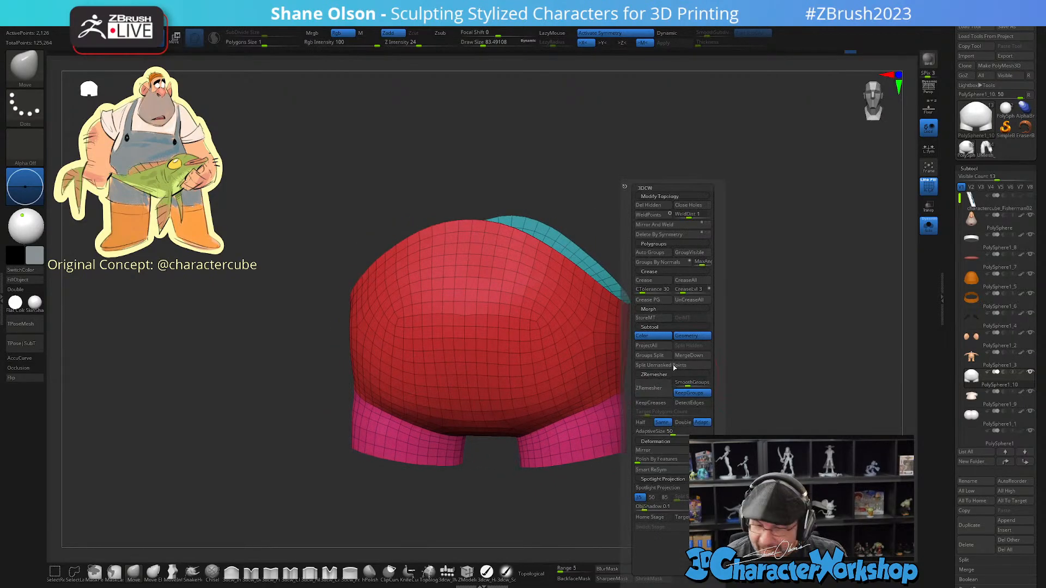
left_click(649, 388)
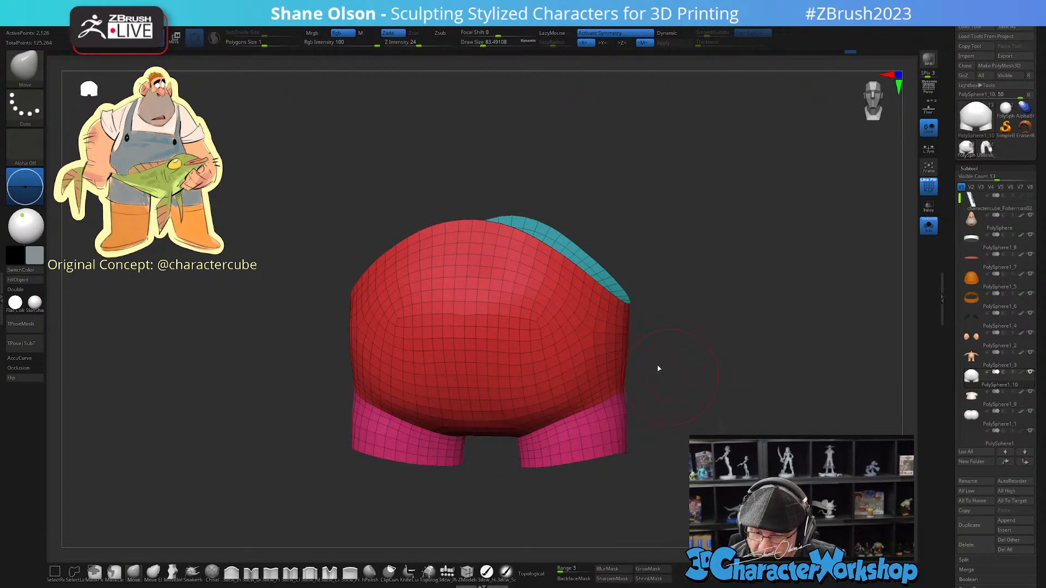
left_click_drag(667, 389, 713, 383)
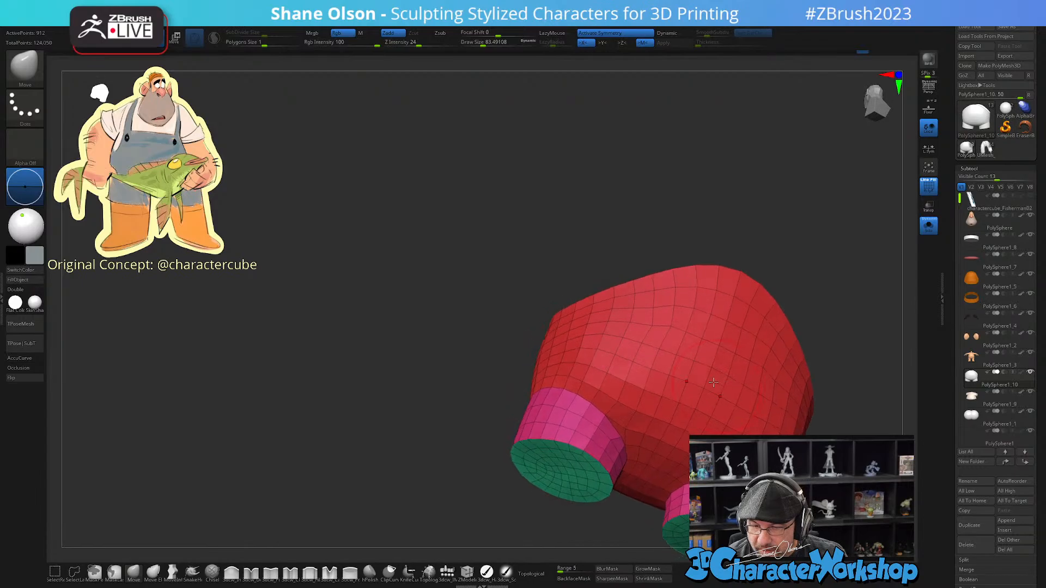
mouse_move(676, 451)
left_mouse_down()
mouse_move(689, 397)
mouse_move(670, 437)
mouse_move(596, 364)
left_mouse_up()
mouse_move(507, 348)
left_mouse_down("shift")
mouse_move(541, 390)
mouse_move(506, 400)
mouse_move(502, 412)
left_mouse_up("shift")
mouse_move(760, 393)
left_mouse_down()
mouse_move(631, 387)
mouse_move(747, 380)
mouse_move(666, 379)
mouse_move(657, 408)
mouse_move(692, 363)
left_mouse_up()
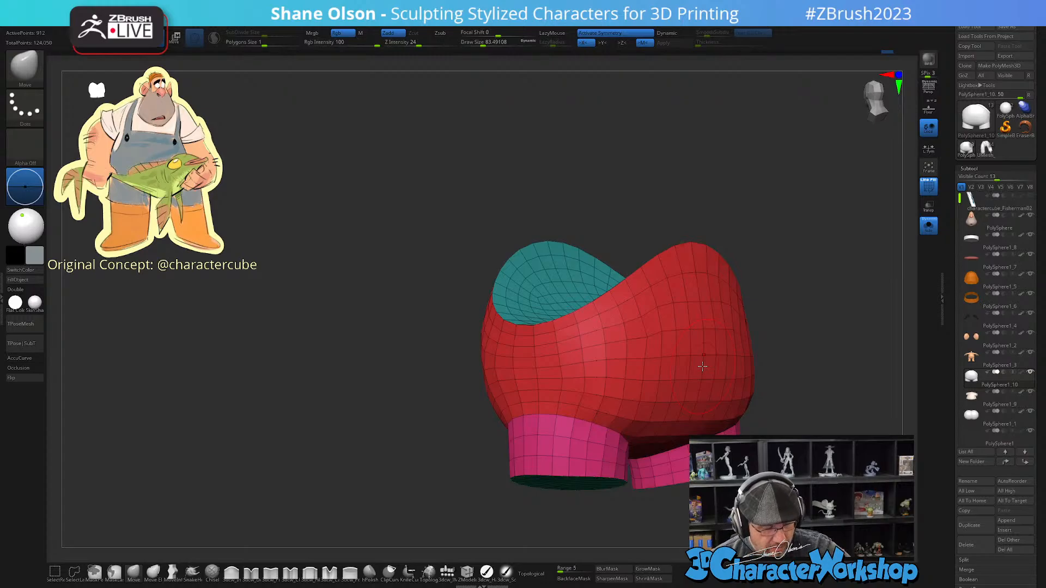
right_click_drag(668, 377, 686, 384)
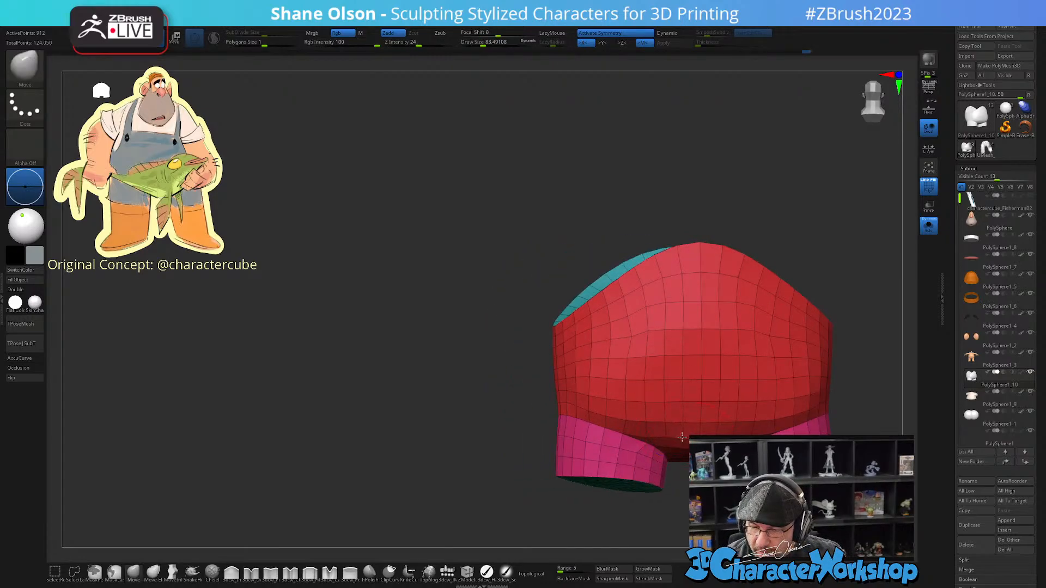
right_click_drag(676, 430, 736, 372)
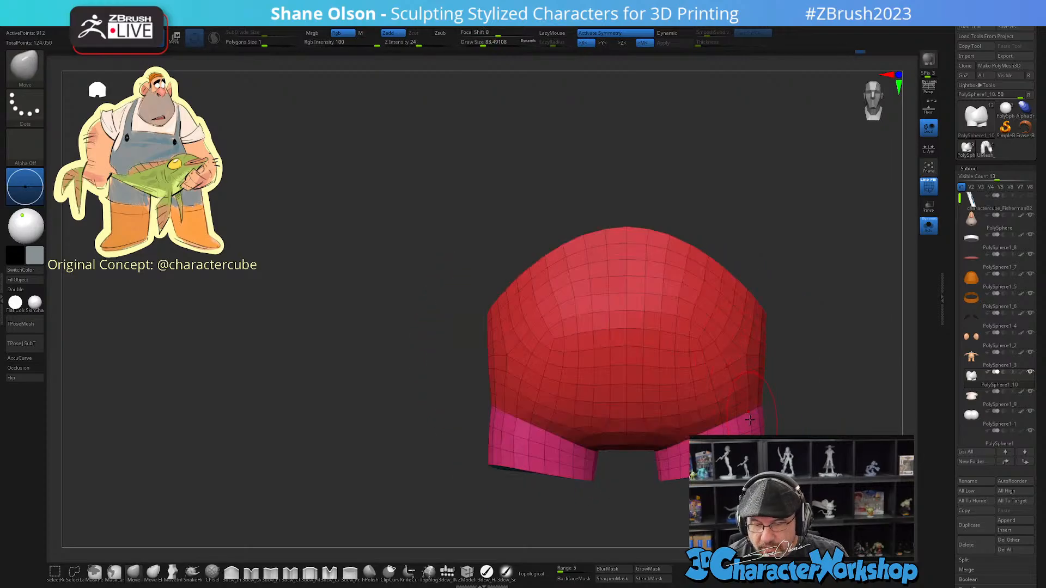
Step: Run ZRemesher on the overalls with KeepGroups on, once at Half and once more at the Same polygon count
right_click_drag(750, 420, 693, 411, "alt")
key("3")
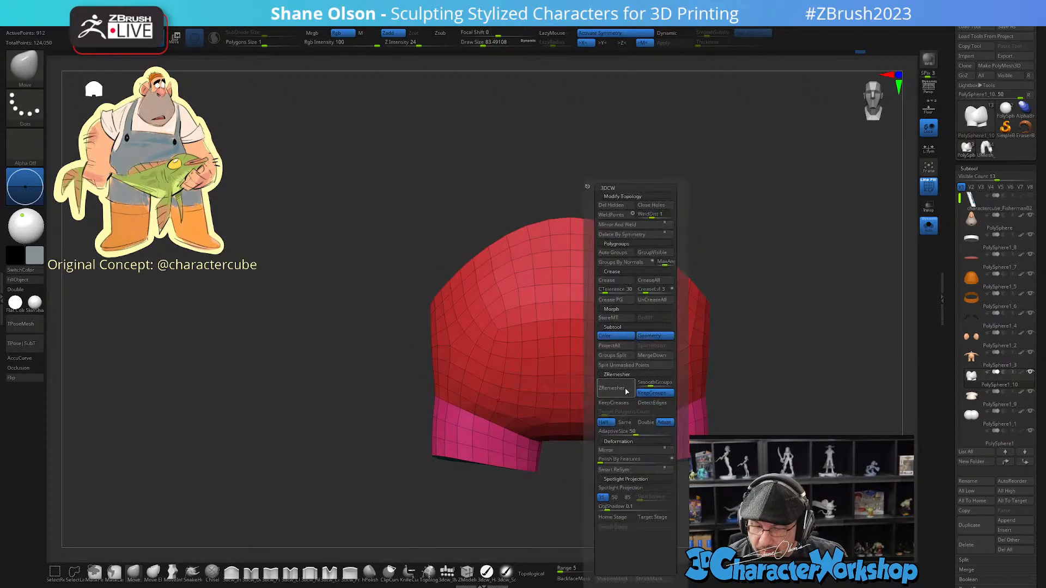
left_click(626, 391)
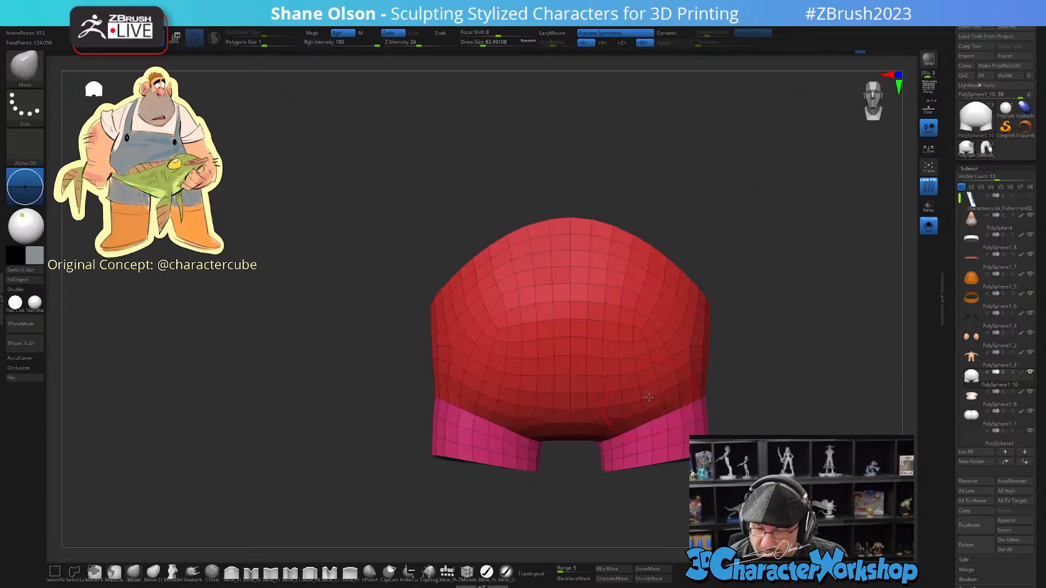
key("3")
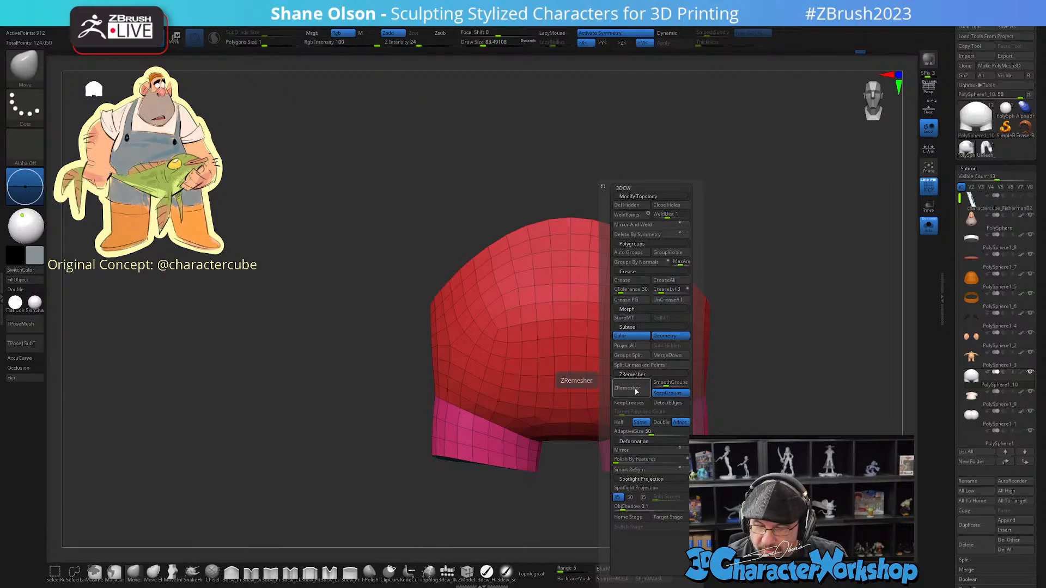
left_click(635, 391)
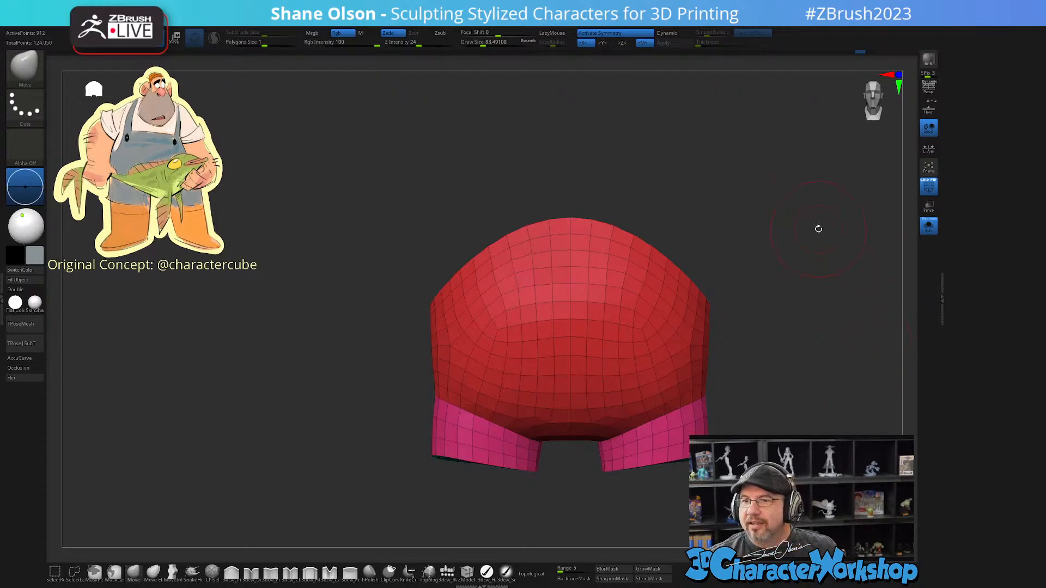
Step: Dock the Tool palette in the side tray again
left_click_drag(818, 229, 696, 231)
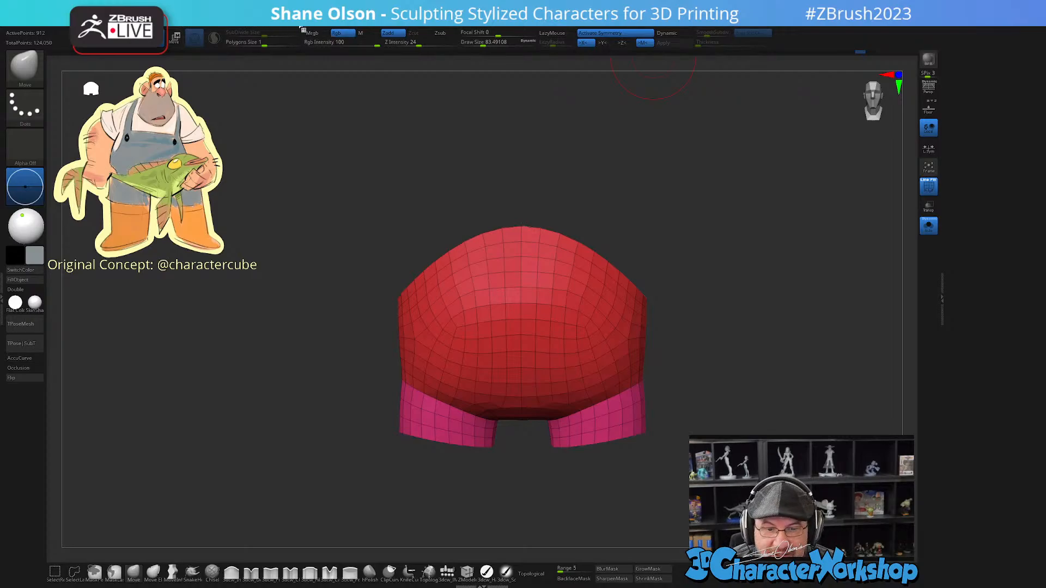
left_click(483, 13)
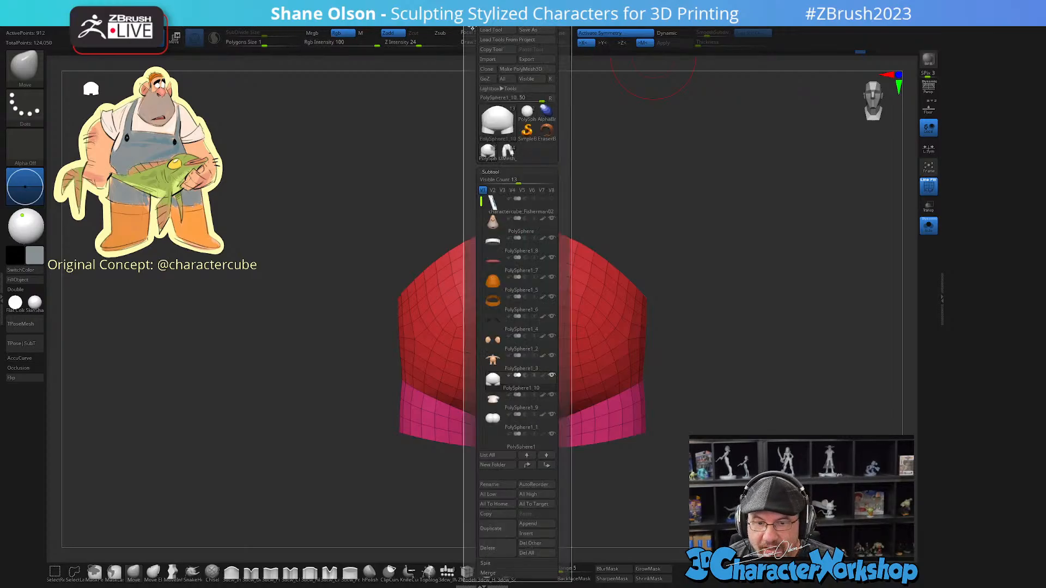
left_click_drag(475, 20, 1000, 116)
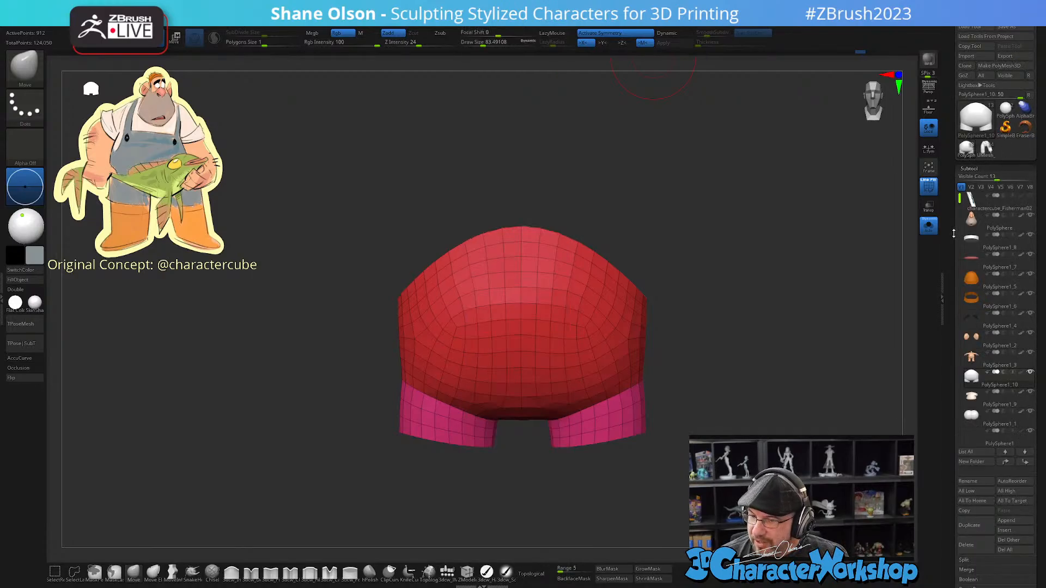
Step: Check the remeshed overalls from the side and open their Geometry settings
left_click_drag(956, 233, 954, 62)
left_click_drag(956, 442, 952, 425)
mouse_move(749, 369)
left_mouse_down()
mouse_move(701, 359)
mouse_move(813, 381)
left_mouse_up()
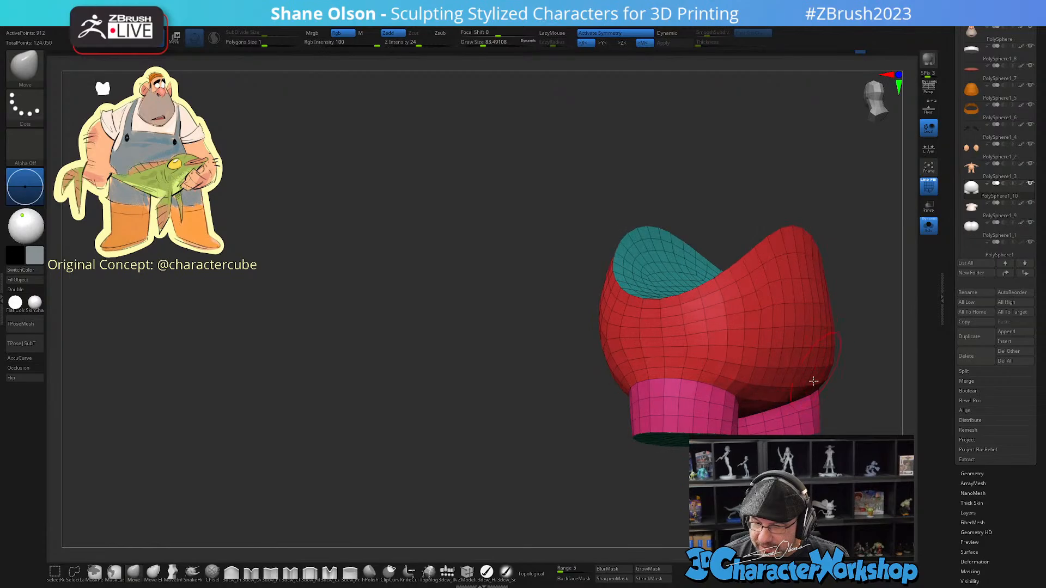
left_click_drag(862, 273, 707, 267)
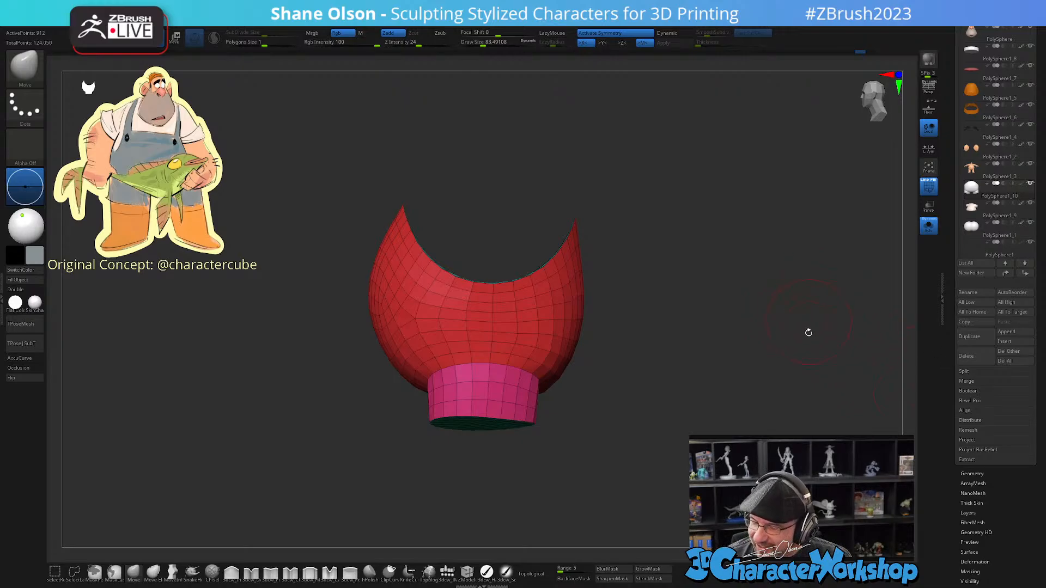
left_click_drag(962, 486, 933, 415)
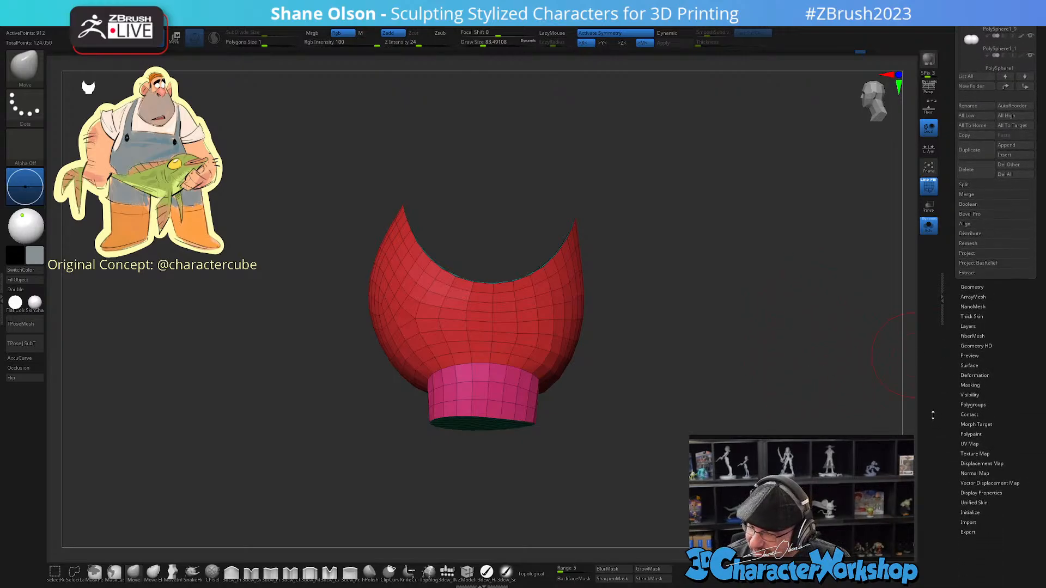
left_click(970, 288)
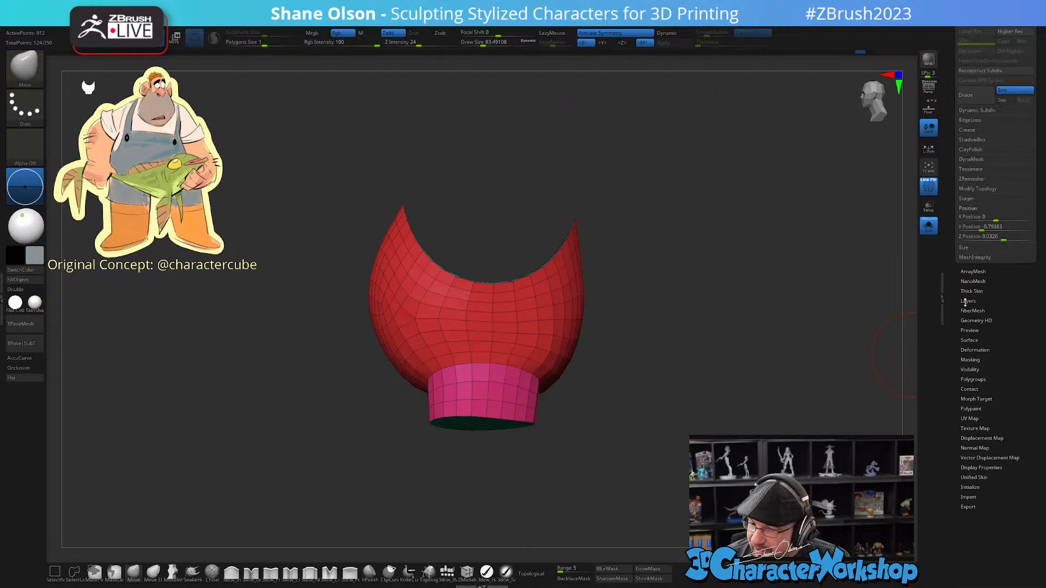
Step: Try ZRemesher on the pants mesh with the Same polygon count and KeepGroups enabled, and undo the remesh
left_click_drag(1007, 309, 1010, 391)
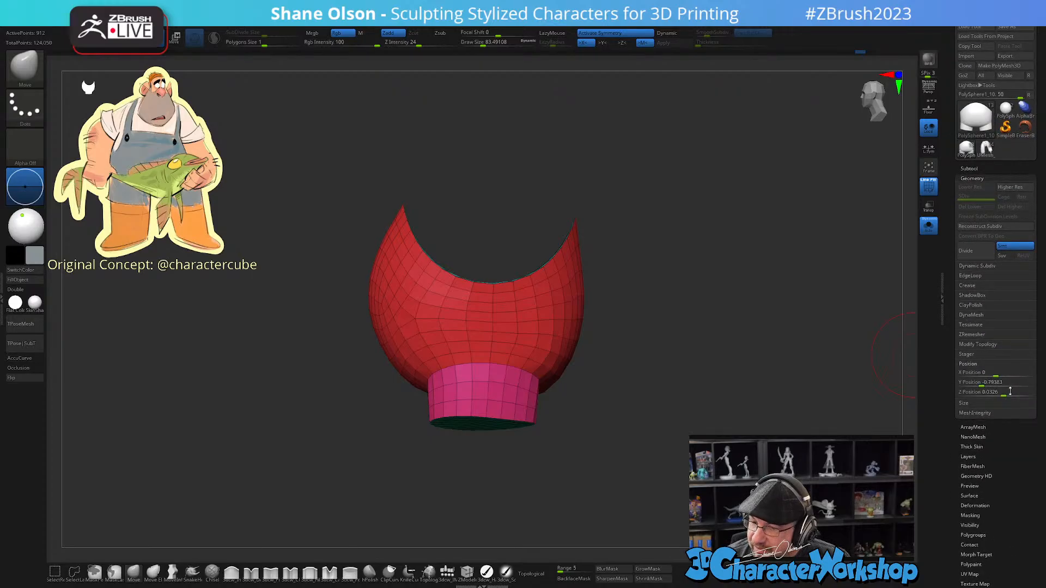
left_click(981, 335)
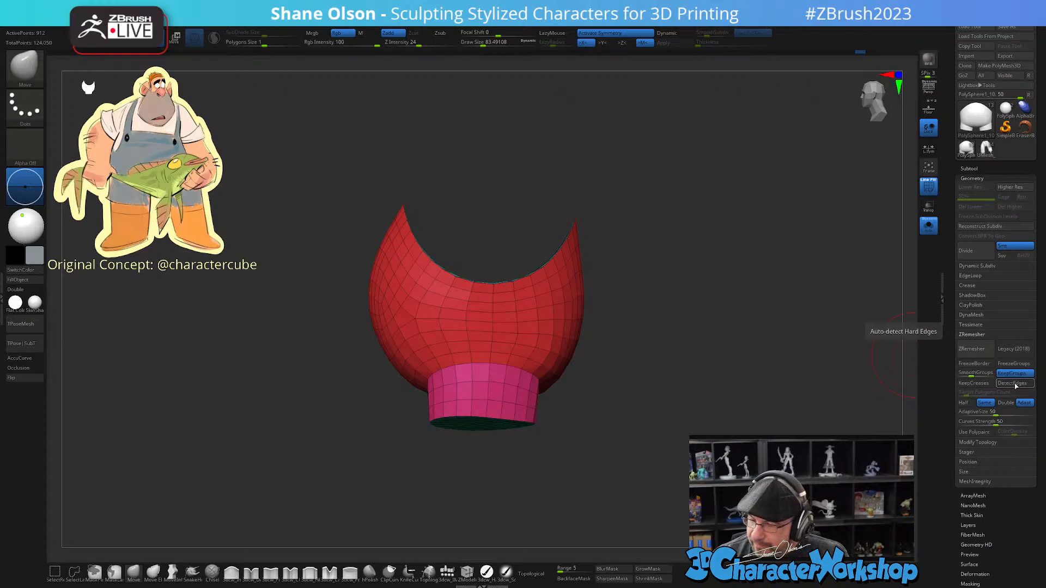
mouse_move(980, 354)
key("ctrl")
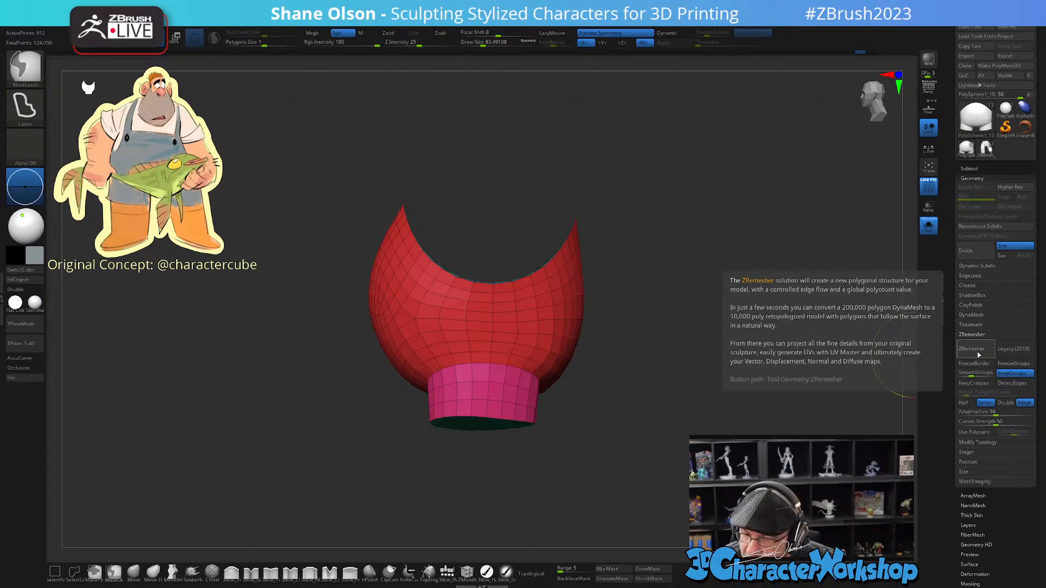
left_click(974, 352)
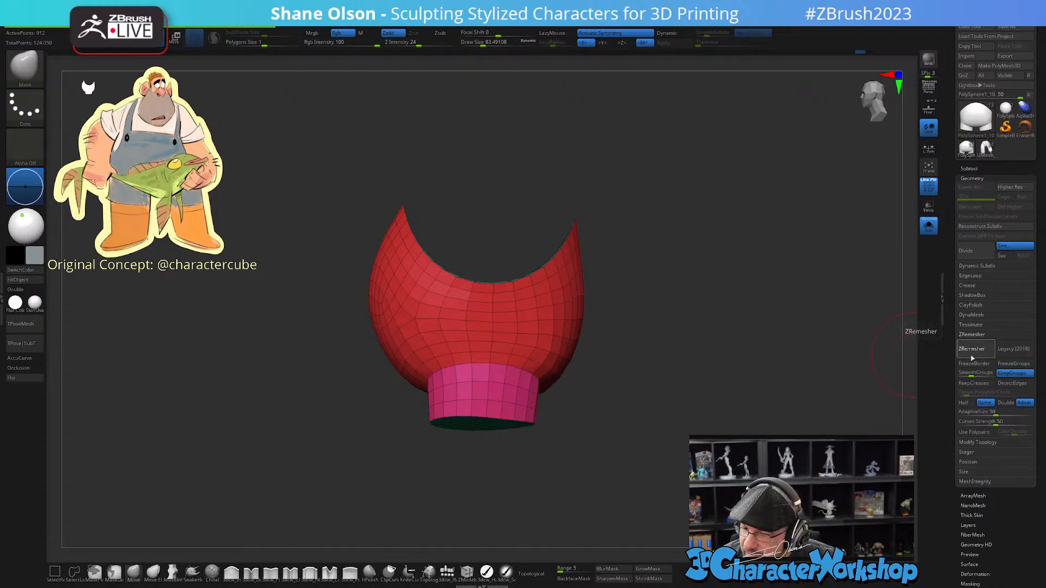
mouse_move(698, 329)
left_mouse_down()
mouse_move(738, 329)
mouse_move(666, 332)
mouse_move(715, 334)
mouse_move(749, 301)
mouse_move(744, 312)
left_mouse_up()
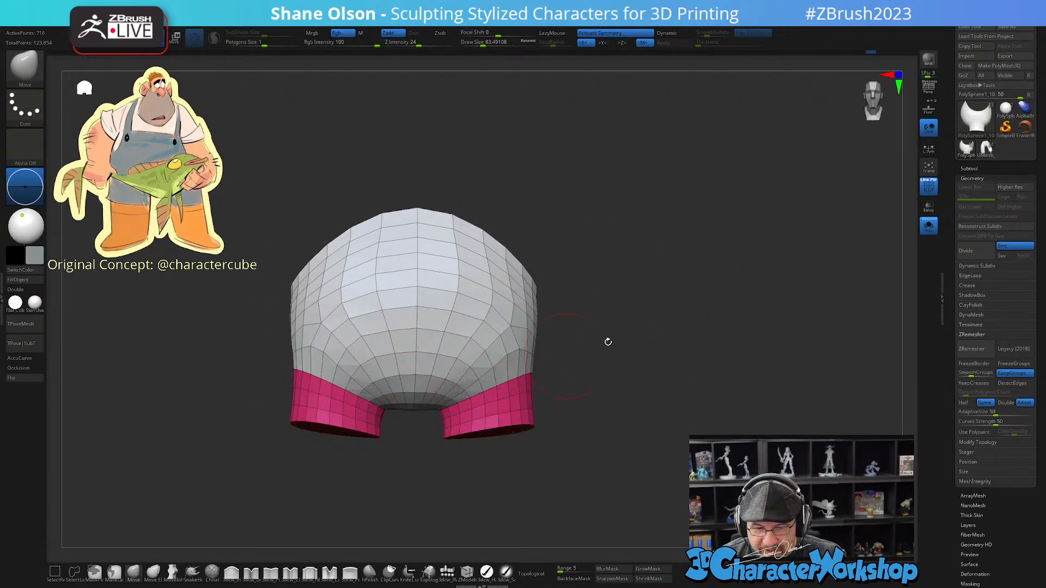
key("ctrl+z")
left_click_drag(637, 338, 635, 340)
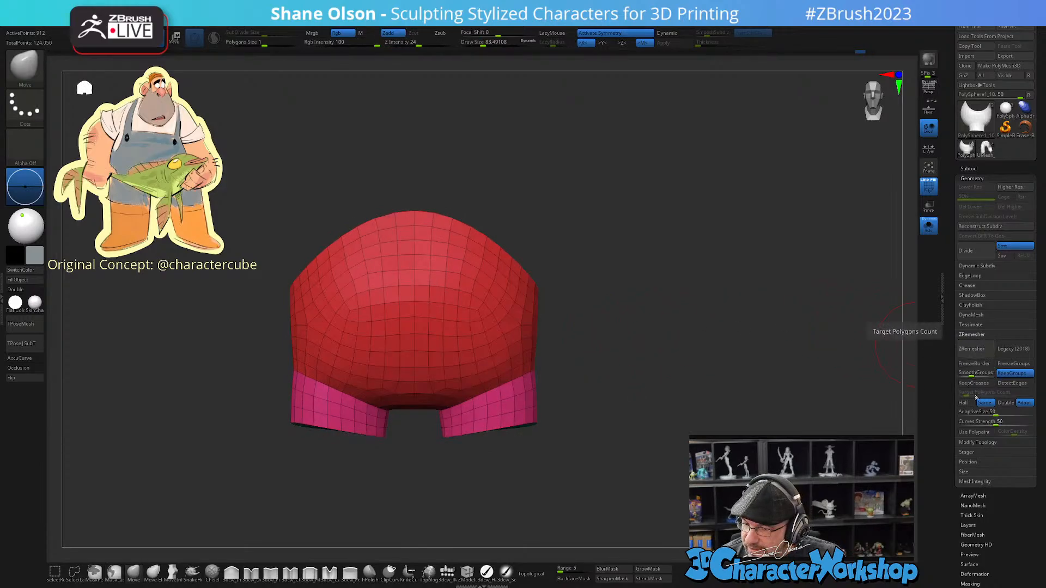
Step: Turn off the Same option, set Target Polygons Count to 3, try ZRemesher on the pants, and undo it
left_click(985, 404)
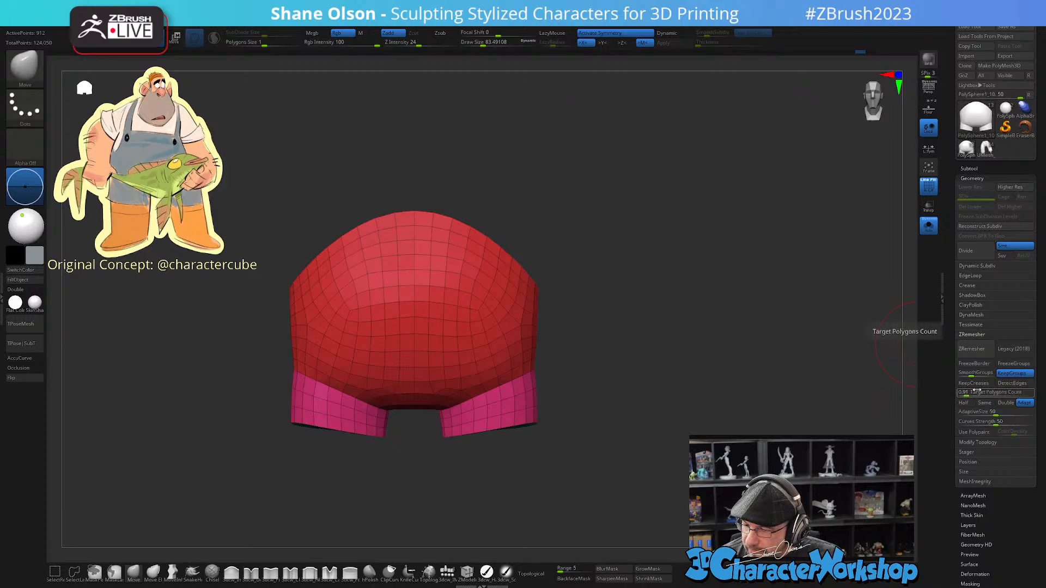
left_click(972, 393)
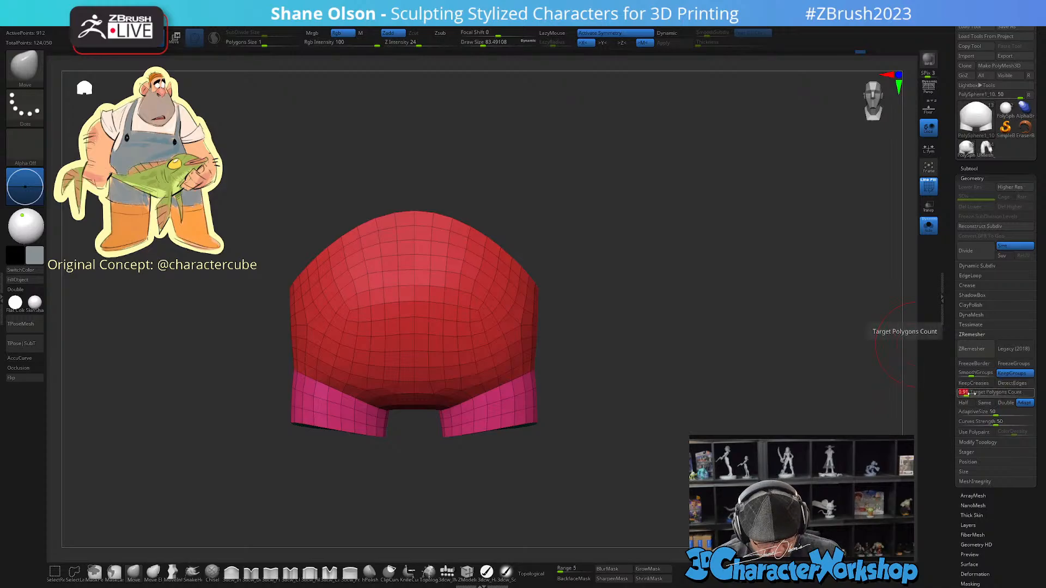
type("3")
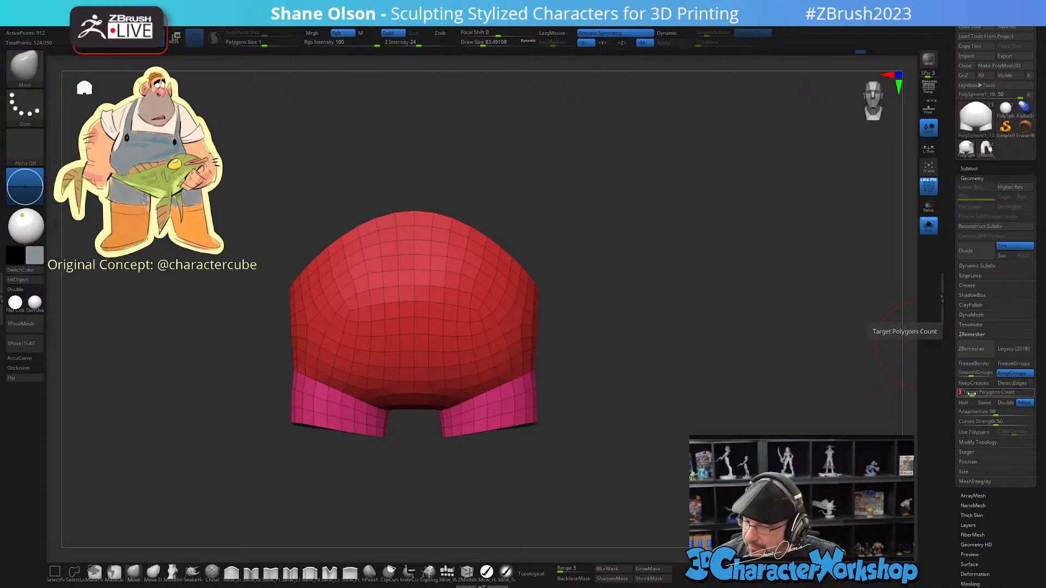
key("Return")
left_click(972, 349)
key("ctrl+z")
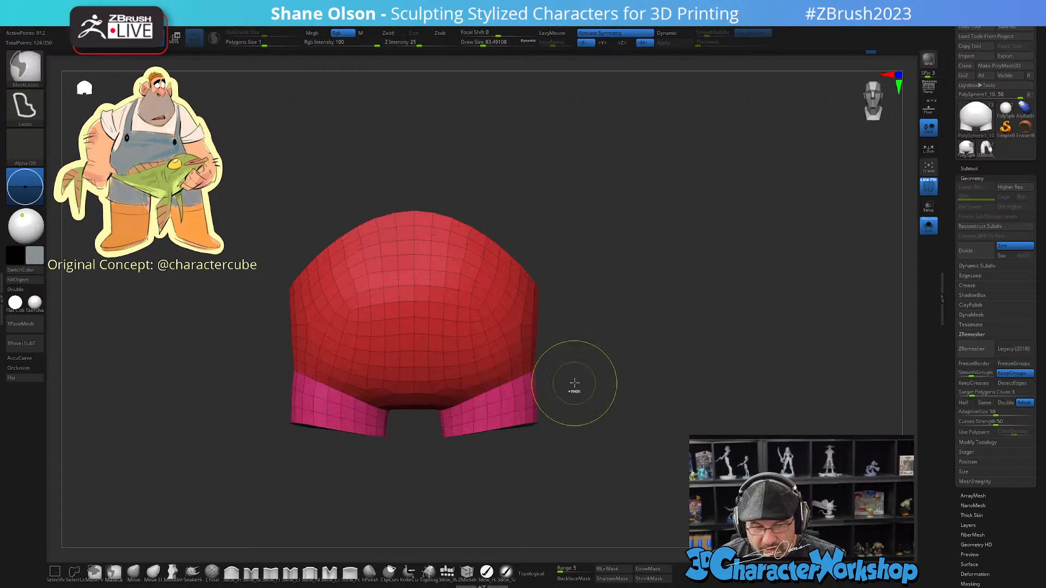
Step: Set Target Polygons Count to 2, try ZRemesher on the pants, check the leg openings, and undo it
left_click(975, 373)
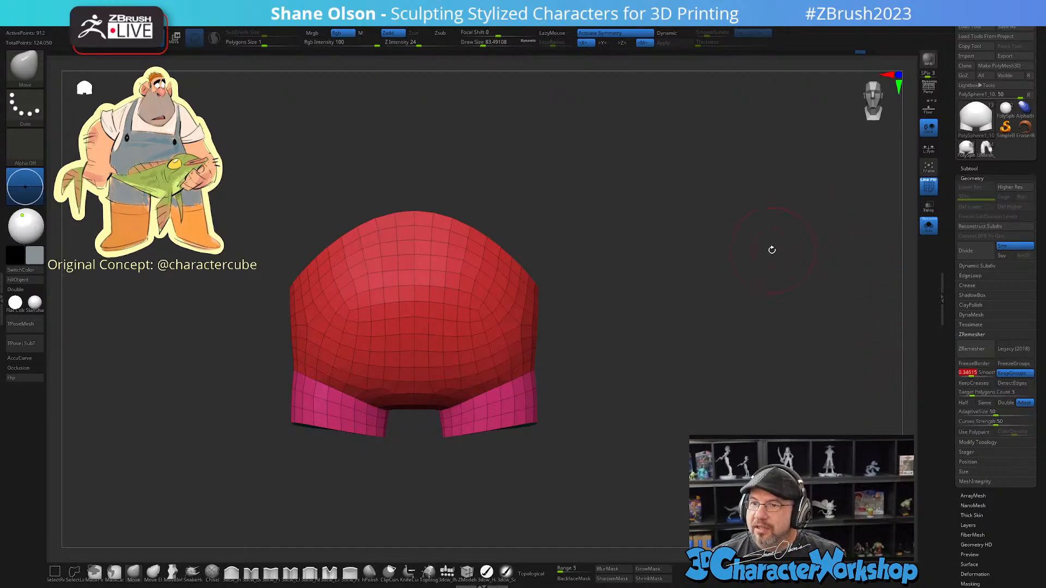
left_click(979, 393)
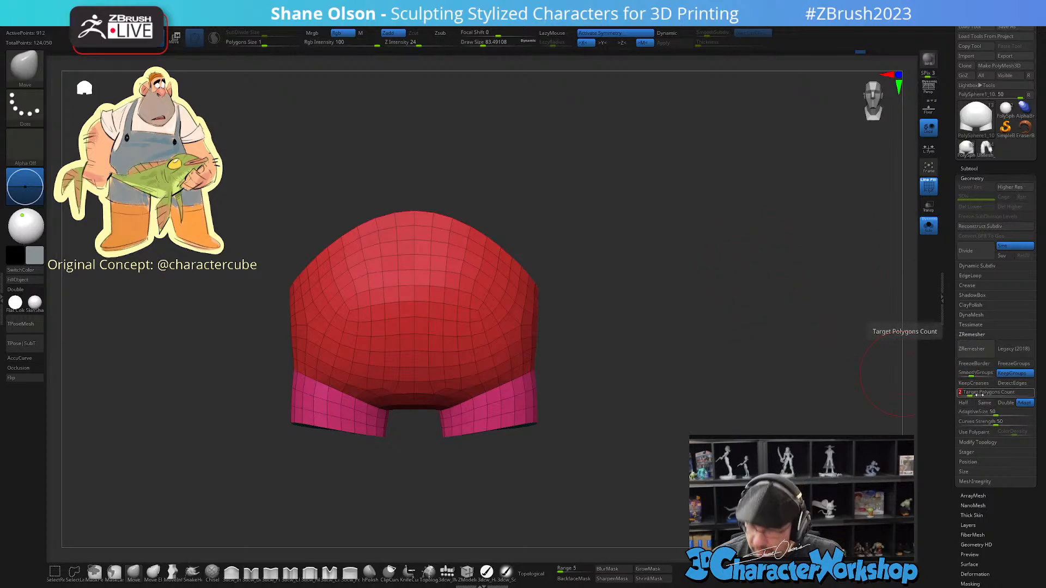
key("Return")
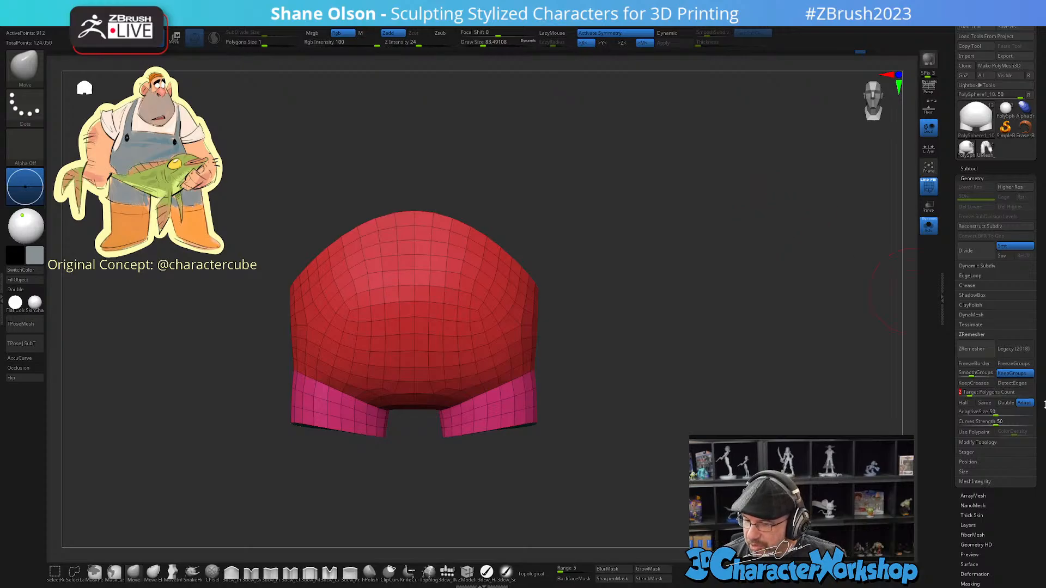
left_click(972, 349)
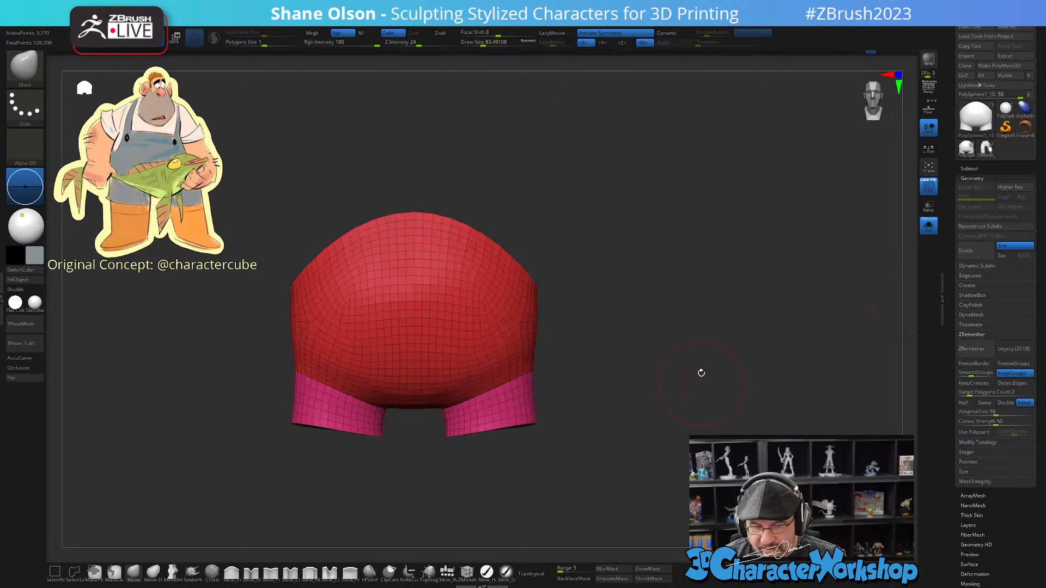
mouse_move(701, 372)
left_mouse_down()
mouse_move(731, 361)
mouse_move(644, 367)
left_mouse_up()
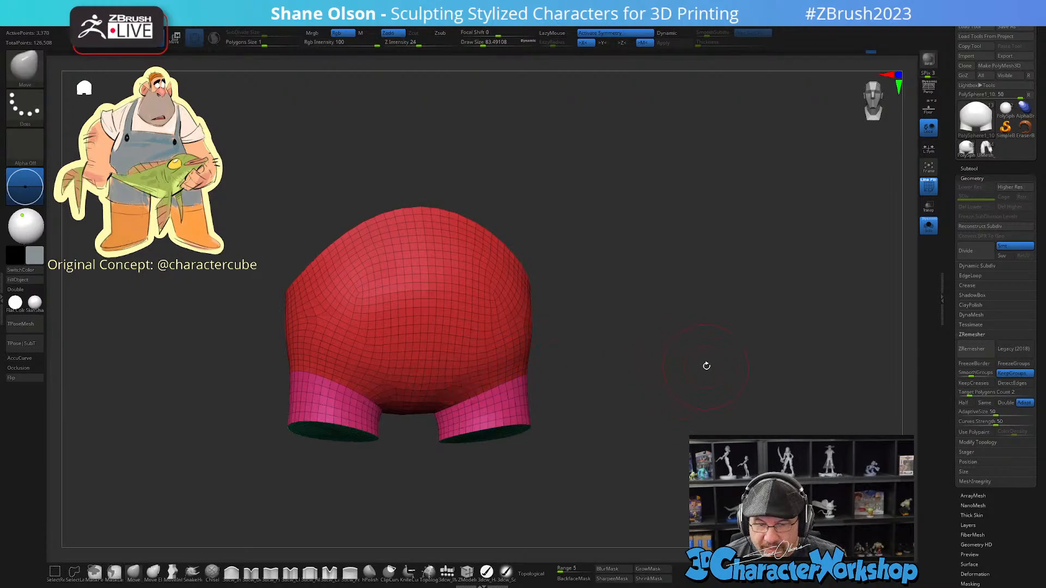
left_click_drag(706, 365, 654, 370)
key("ctrl+z")
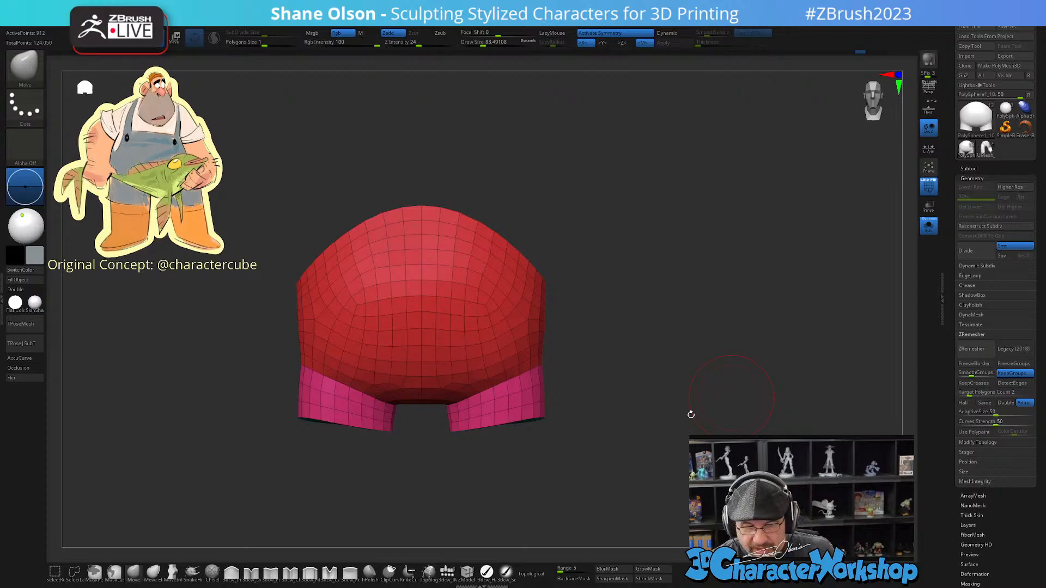
Step: Reduce the brush draw size to about 48.6 and examine the topology around the crotch and leg openings
mouse_move(689, 413)
left_mouse_down()
mouse_move(651, 425)
mouse_move(711, 412)
mouse_move(699, 388)
mouse_move(687, 389)
left_mouse_up()
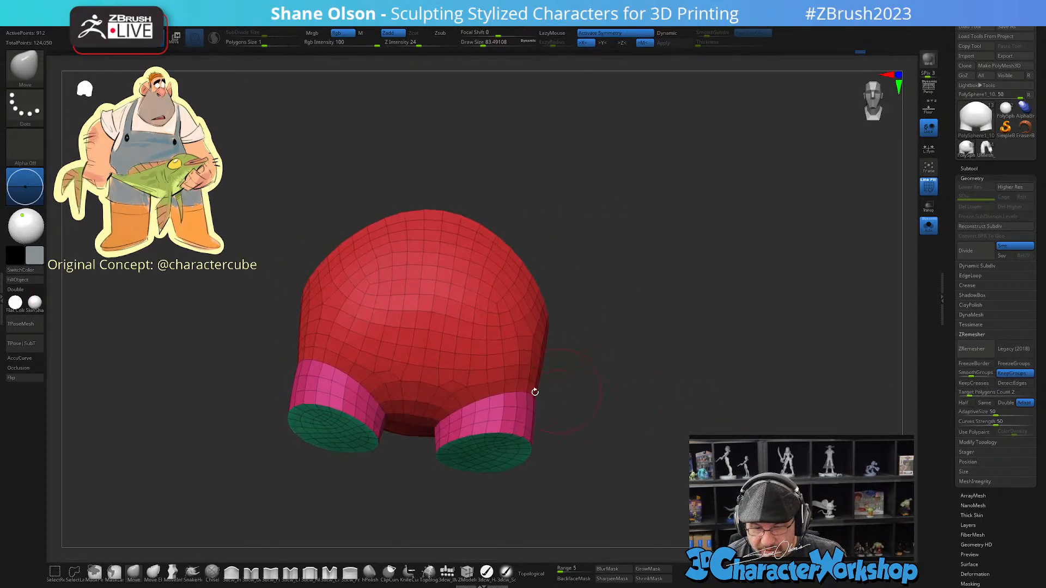
key("s")
left_click(464, 386)
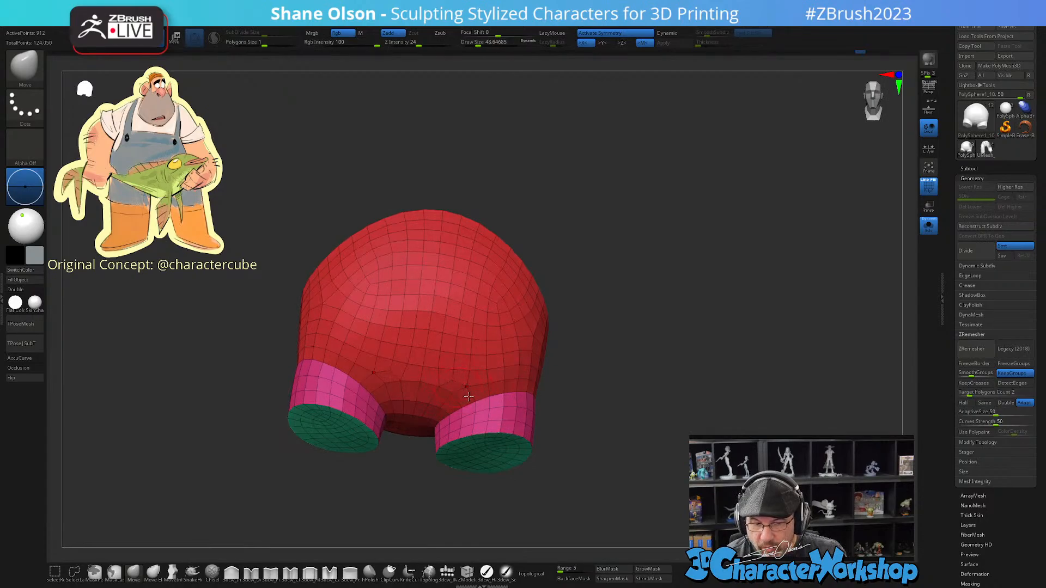
left_click_drag(610, 444, 619, 463)
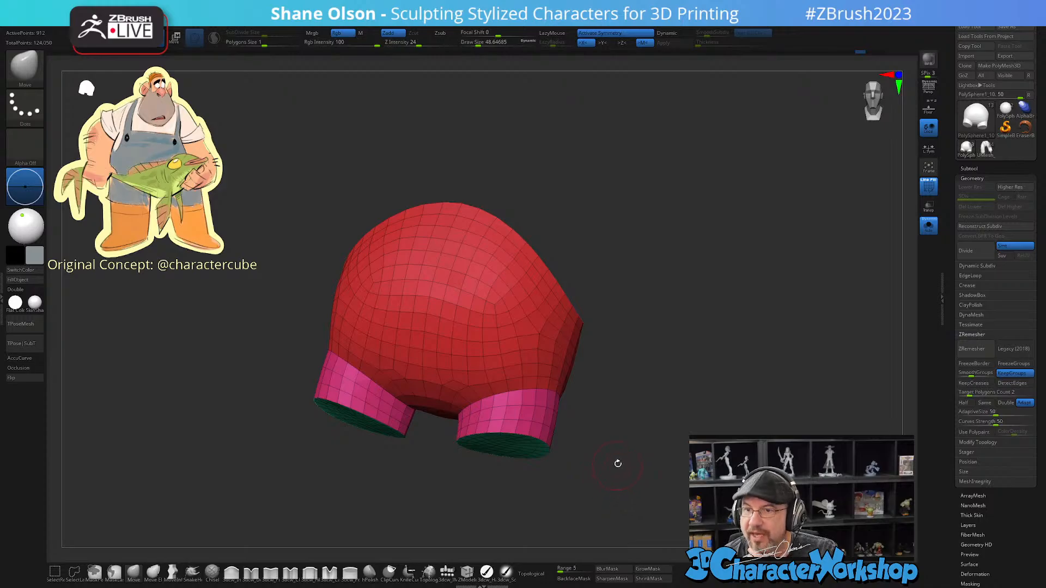
left_click_drag(617, 462, 645, 454)
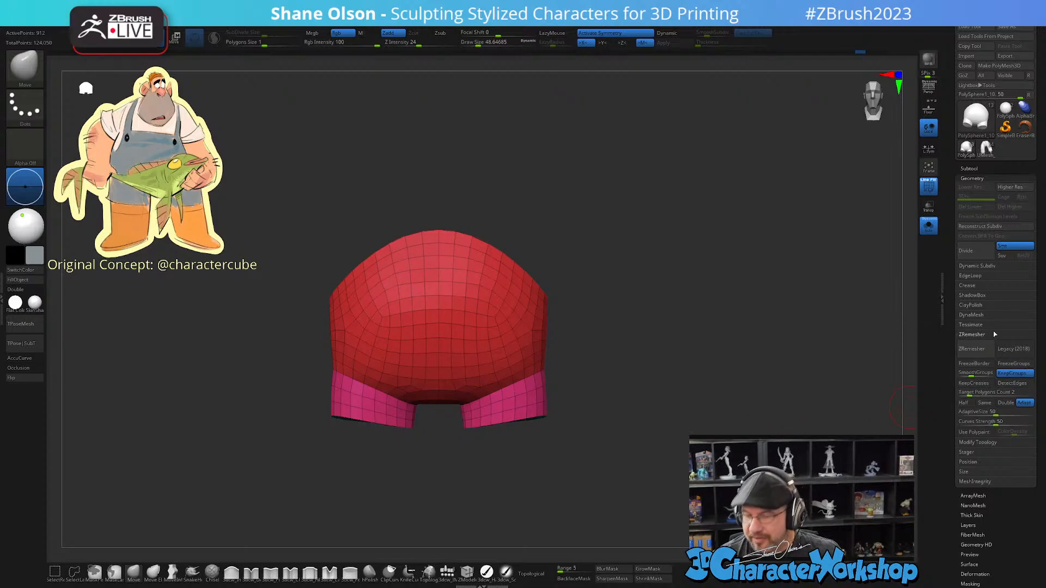
left_click_drag(676, 406, 685, 475)
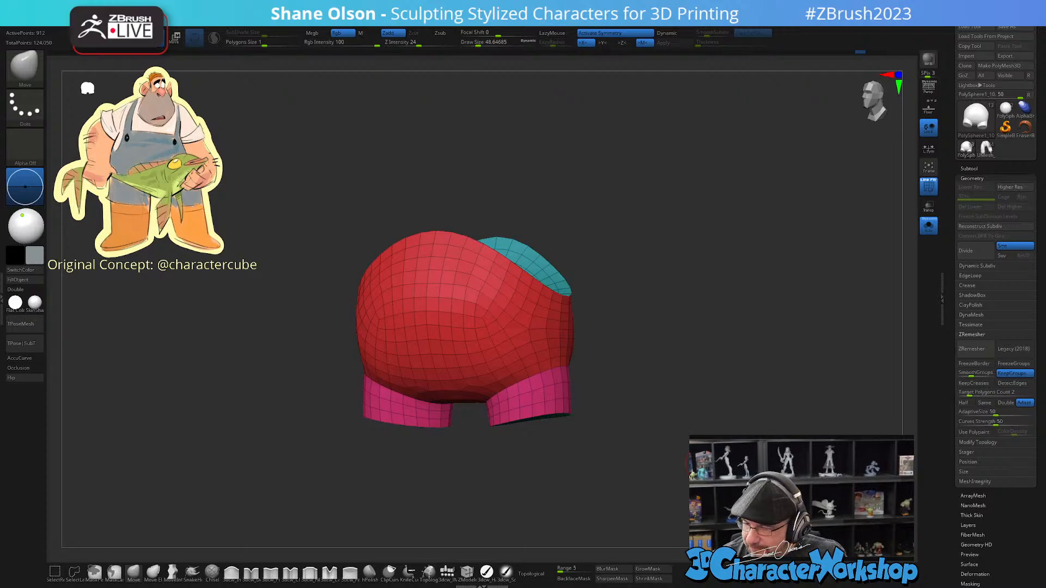
left_click_drag(749, 408, 733, 335)
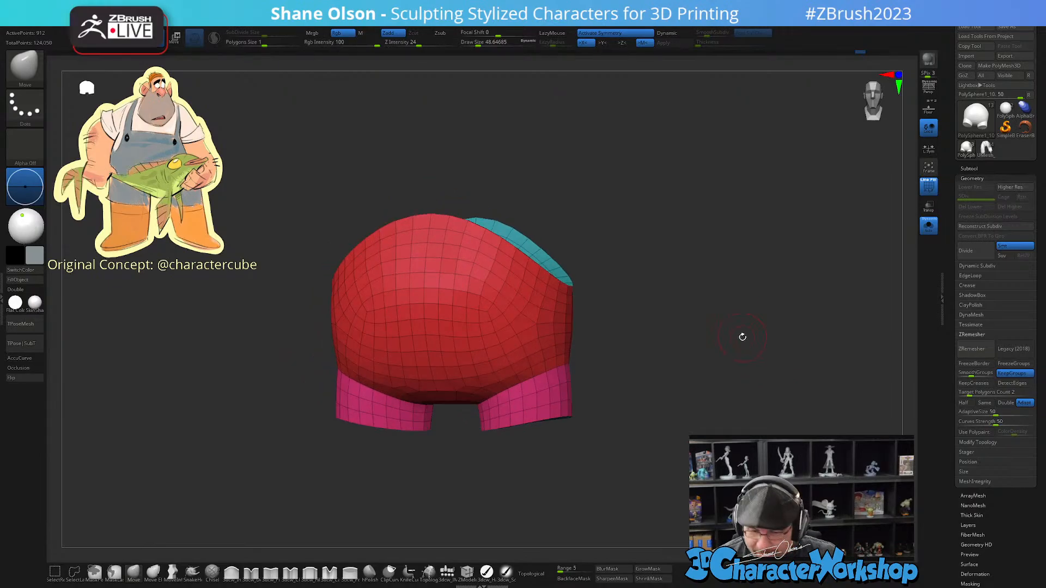
Step: Turn the Same option back on, set AdaptiveSize to 33, and try ZRemesher on the pants
left_click(985, 404)
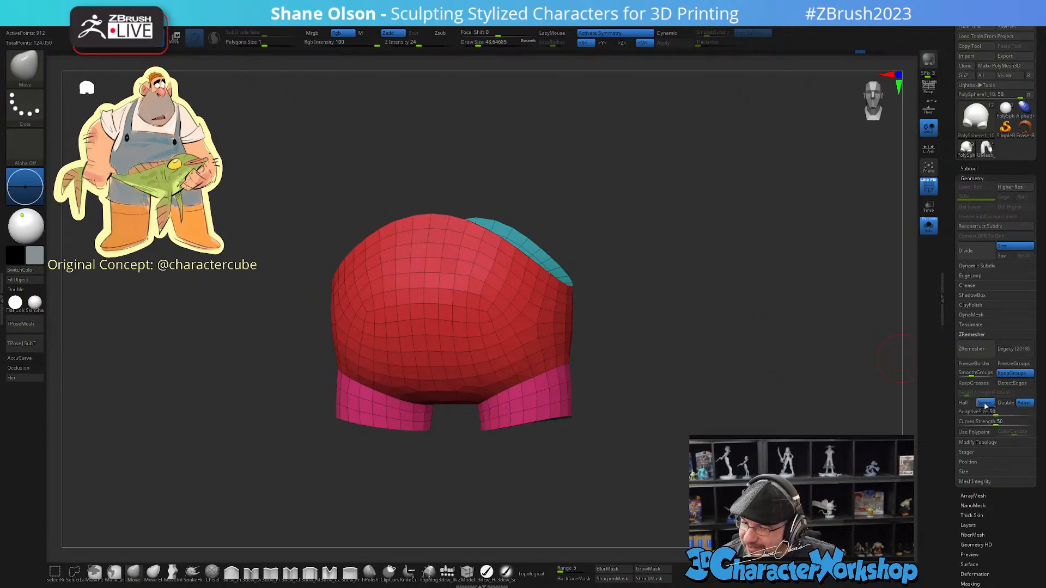
type("33")
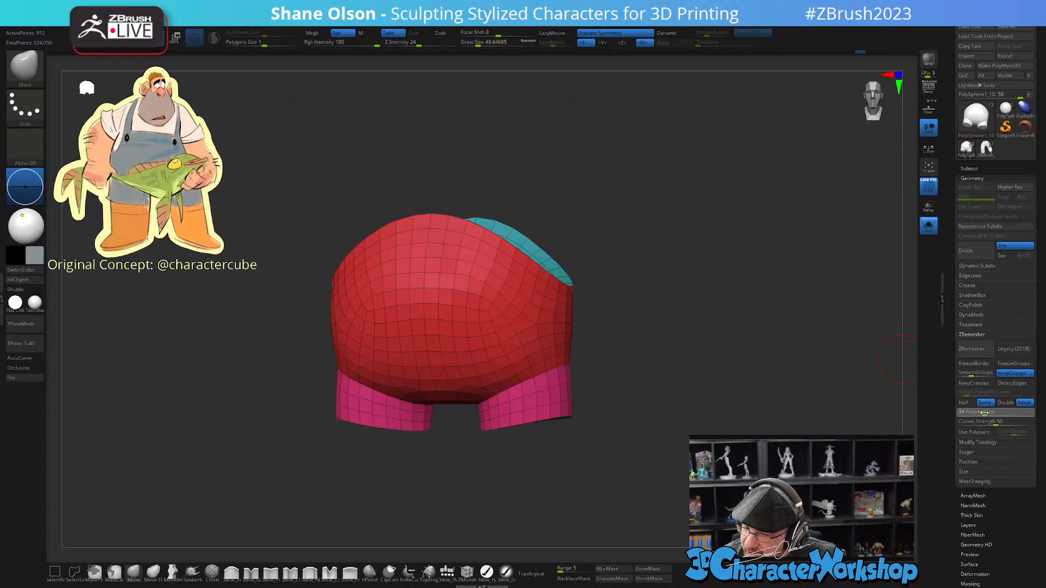
key("Return")
left_click(972, 349)
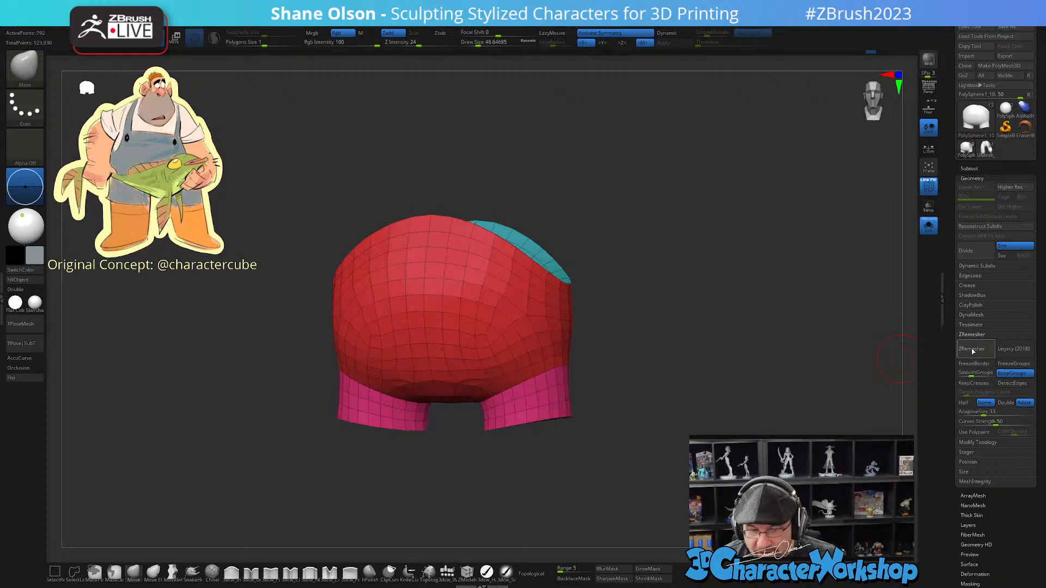
Step: Set AdaptiveSize to 84, enable Legacy (2018), and remesh the pants with ZRemesher
left_click(992, 413)
left_click_drag(1016, 414, 1020, 414)
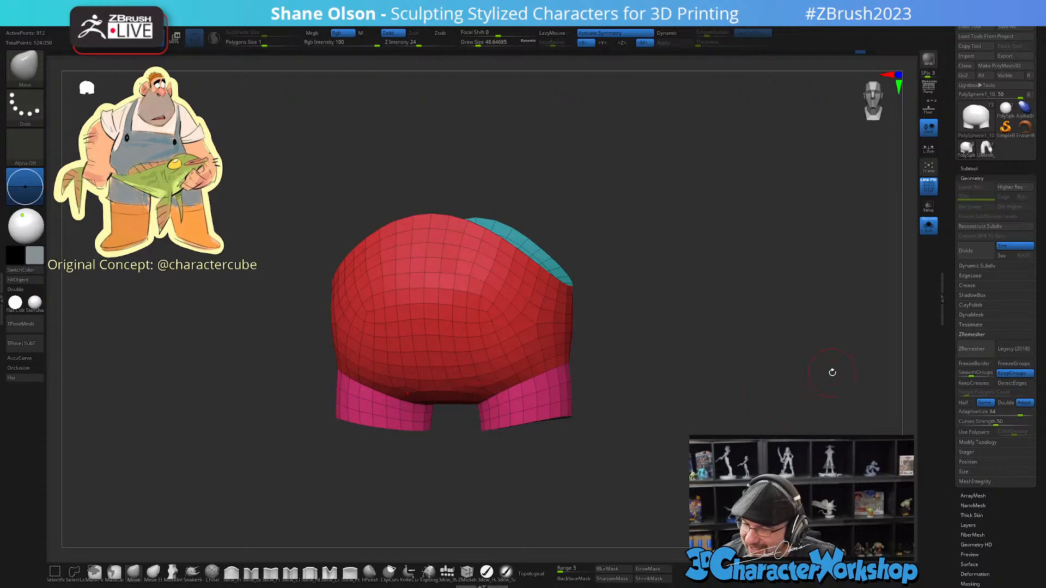
left_click(1008, 352)
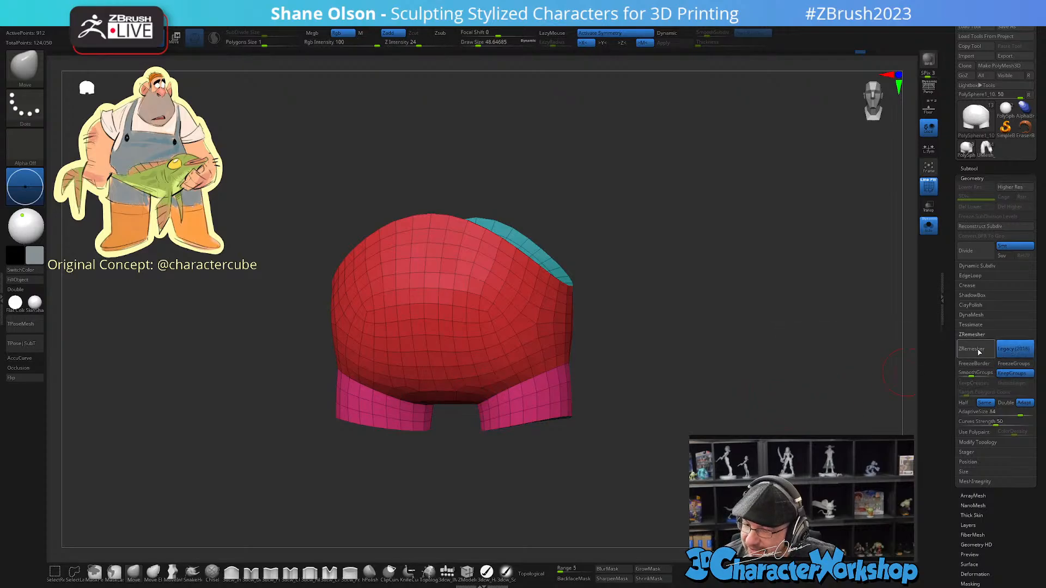
left_click(978, 353)
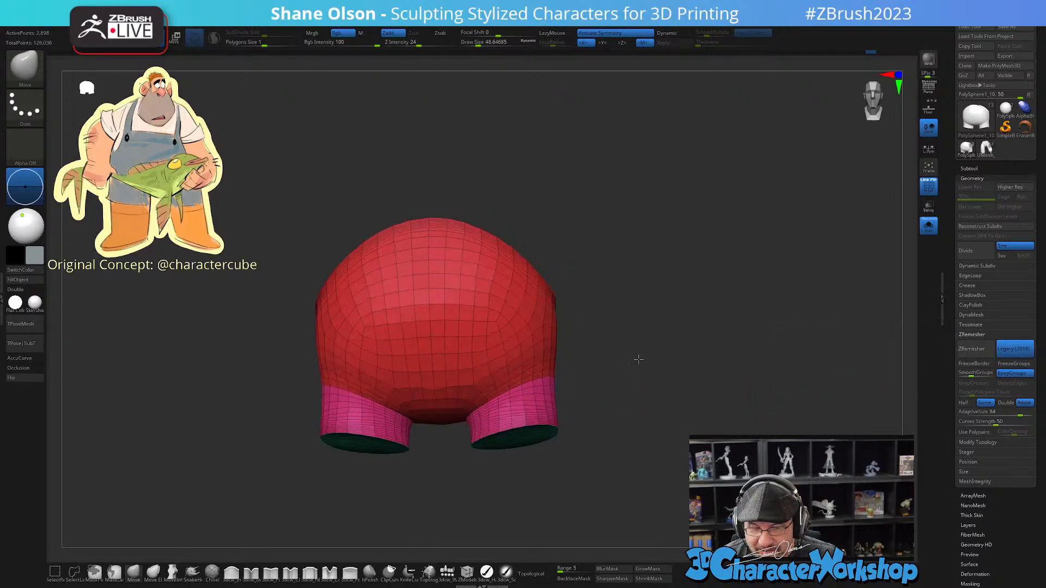
left_click_drag(639, 352, 670, 385)
Step: Turn off Legacy (2018), try ZRemesher again on the remeshed pants, and undo back to the mesh before both remeshes
left_click(1013, 349)
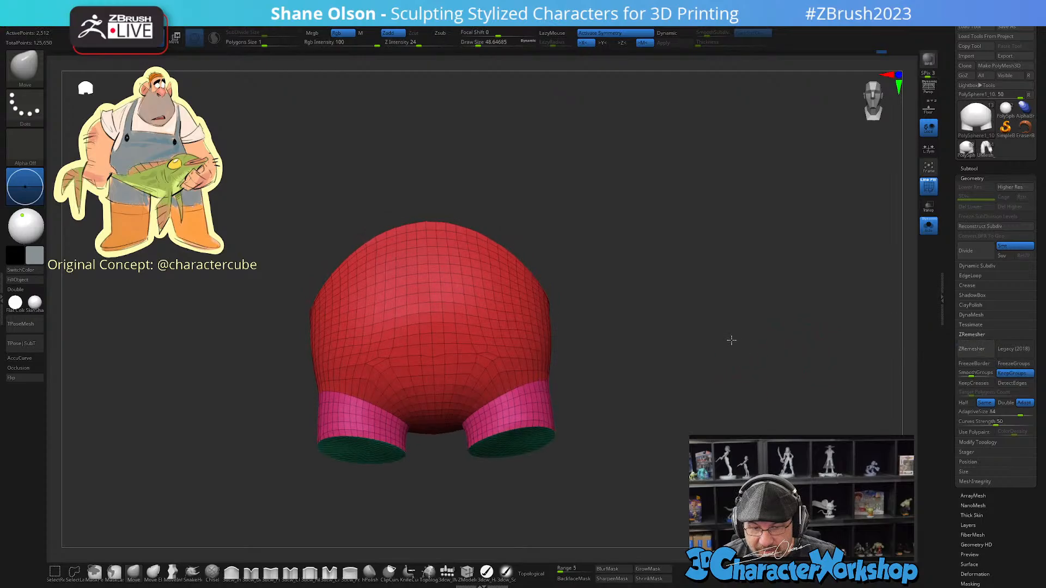
key("ctrl")
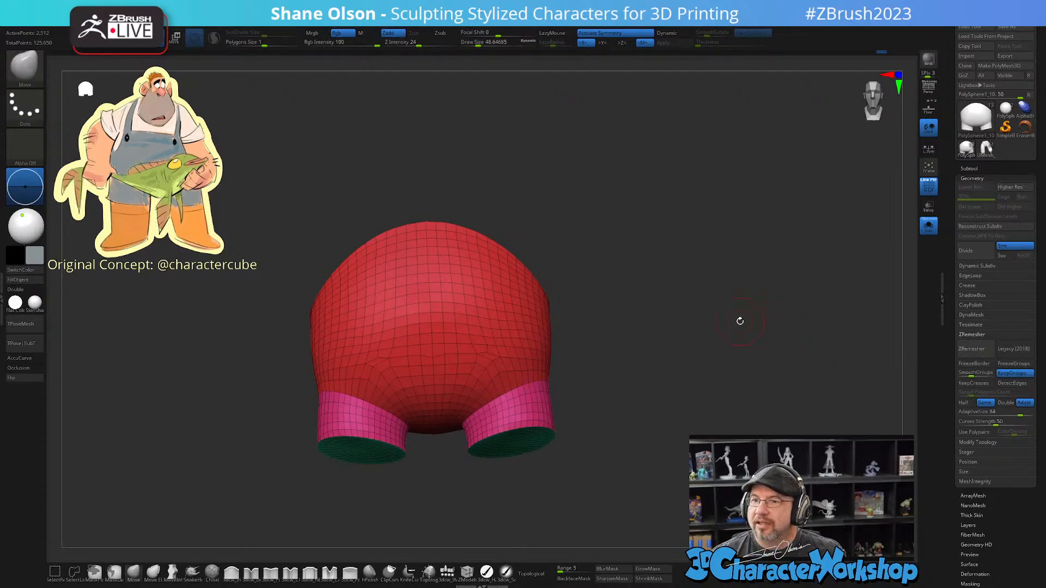
left_click_drag(740, 321, 736, 325)
key("ctrl")
key("ctrl+z")
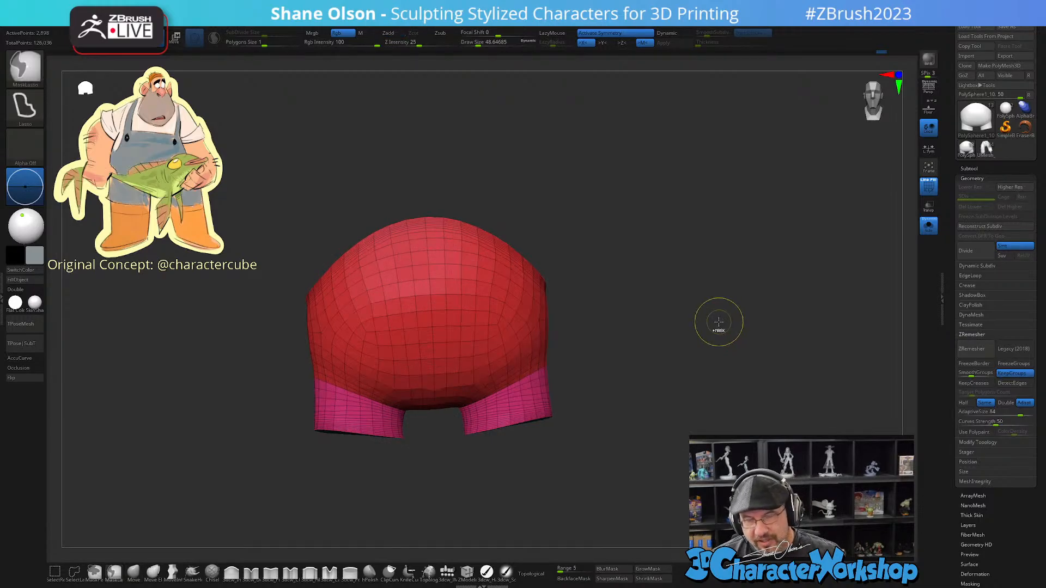
key("ctrl+z")
key("ctrl")
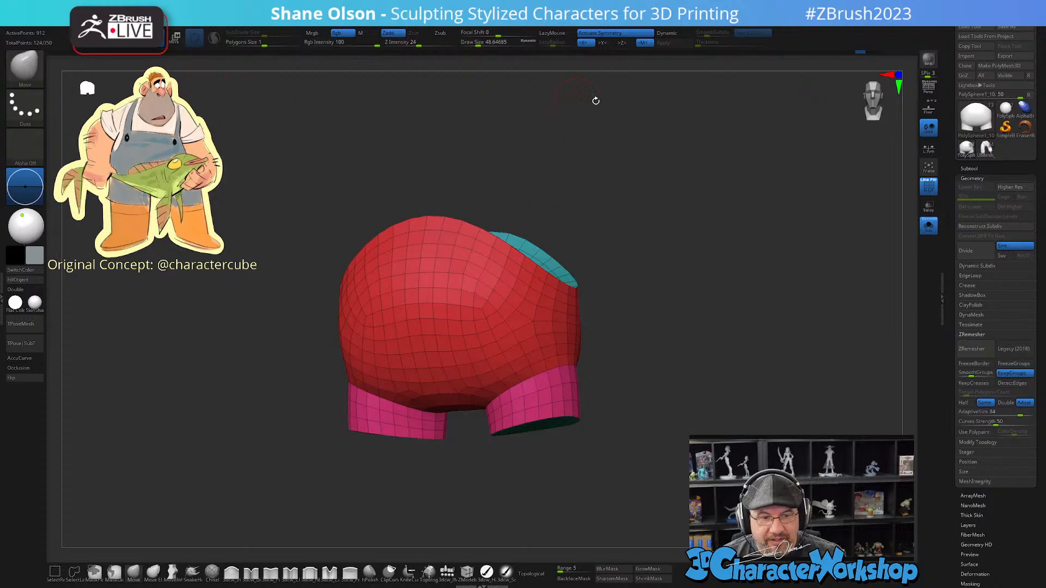
Step: Redo the Legacy (2018) remesh of the pants and inspect the crotch and leg openings from below and the front
key("ctrl+shift+z")
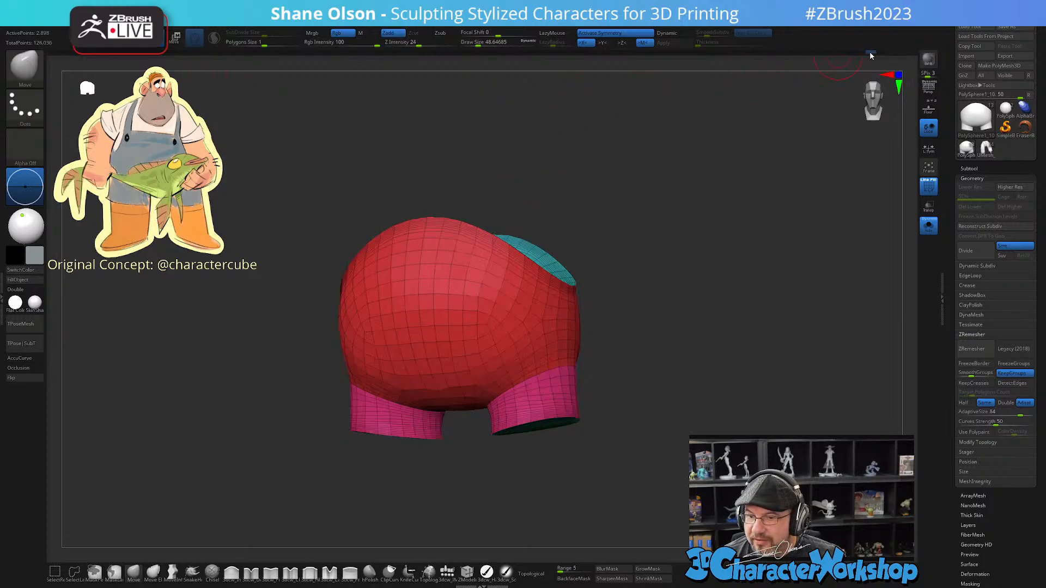
key("ctrl+shift+z")
key("shift")
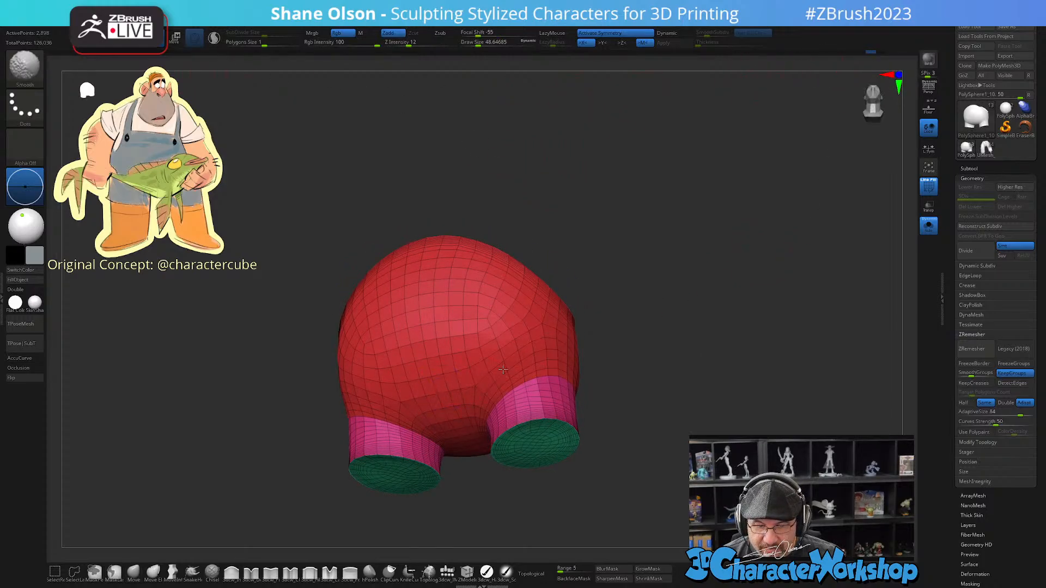
left_click_drag(707, 355, 701, 397, "shift")
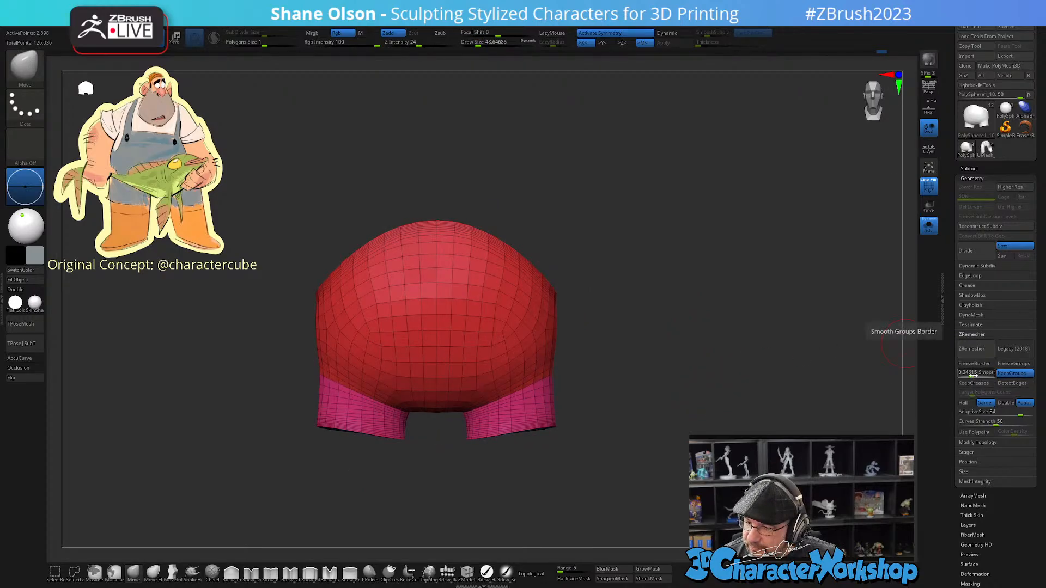
Step: Adjust SmoothGroups, try ZRemesher on the pants, and undo back to the lower-density mesh
left_click_drag(972, 375, 970, 374)
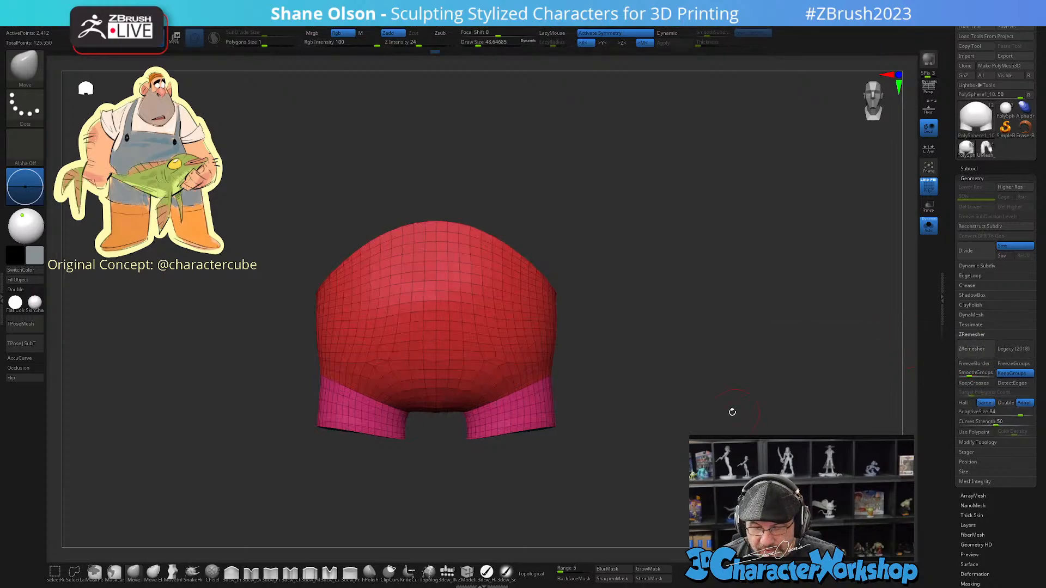
key("ctrl+z")
mouse_move(696, 409)
left_mouse_down()
mouse_move(724, 393)
mouse_move(648, 394)
mouse_move(701, 394)
left_mouse_up()
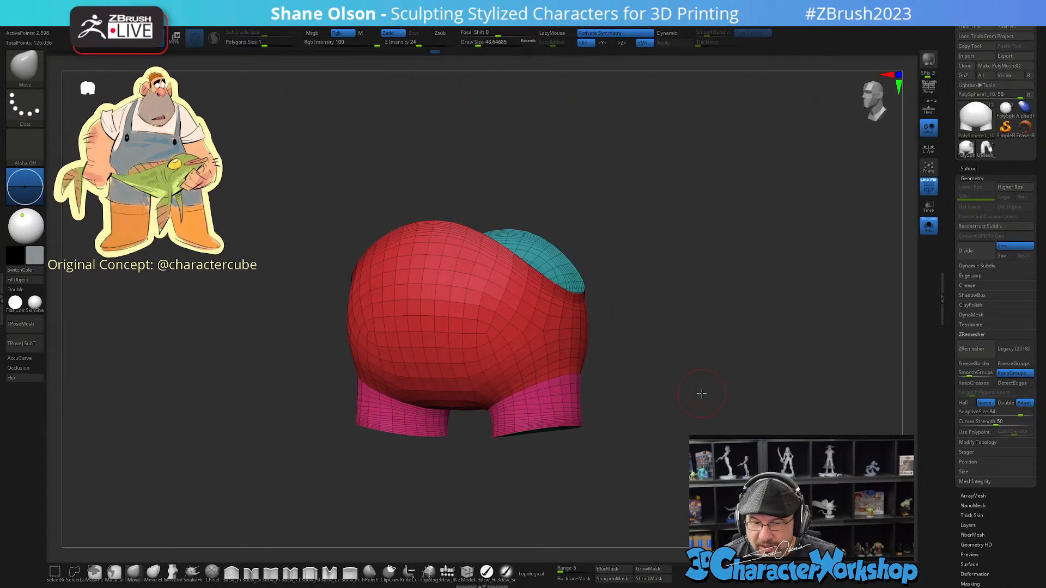
key("ctrl+z")
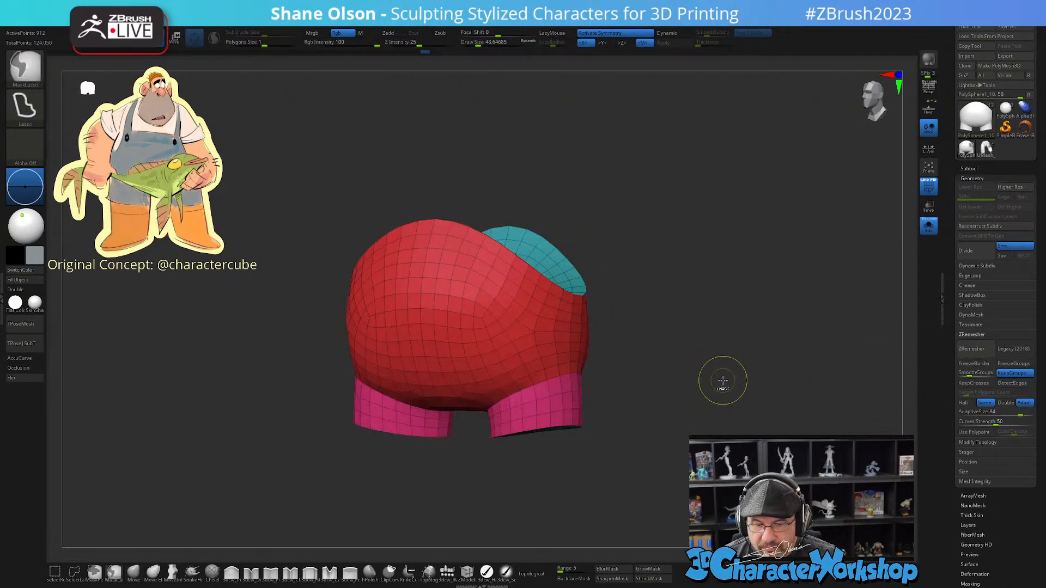
left_click_drag(690, 363, 699, 365, "shift")
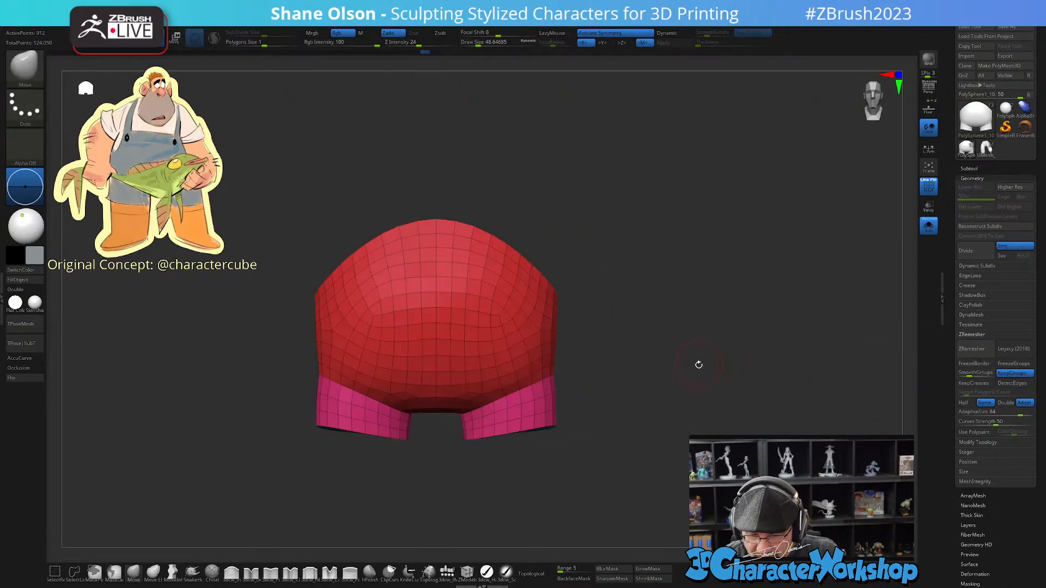
Step: Set the crease level to 2 and turn on Dynamic subdivision with SmoothSubdiv 4 for the pants
left_click_drag(612, 357, 632, 353, "alt")
left_click_drag(613, 257, 653, 353)
key("space")
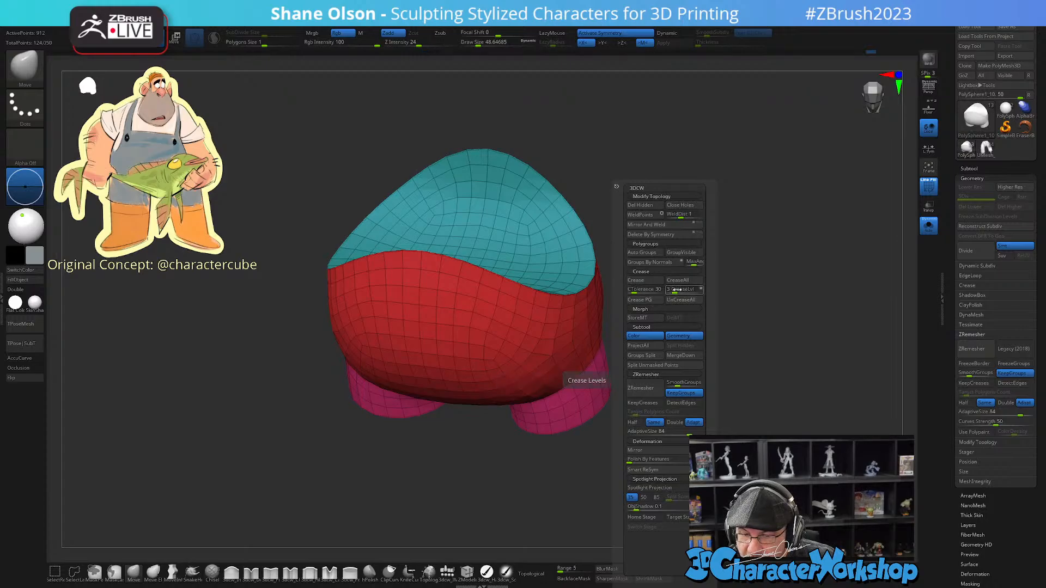
left_click(673, 291)
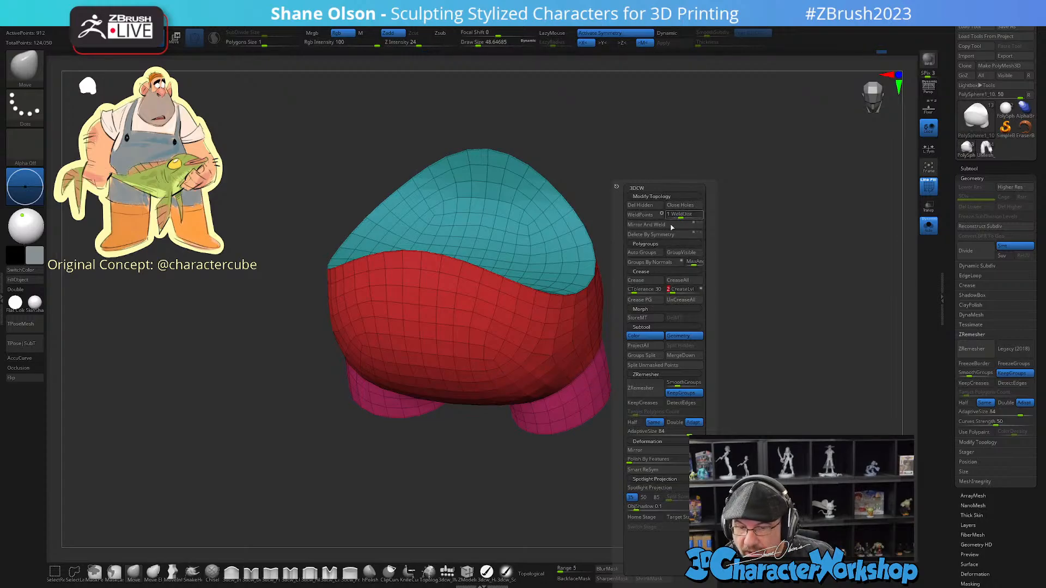
left_click(678, 34)
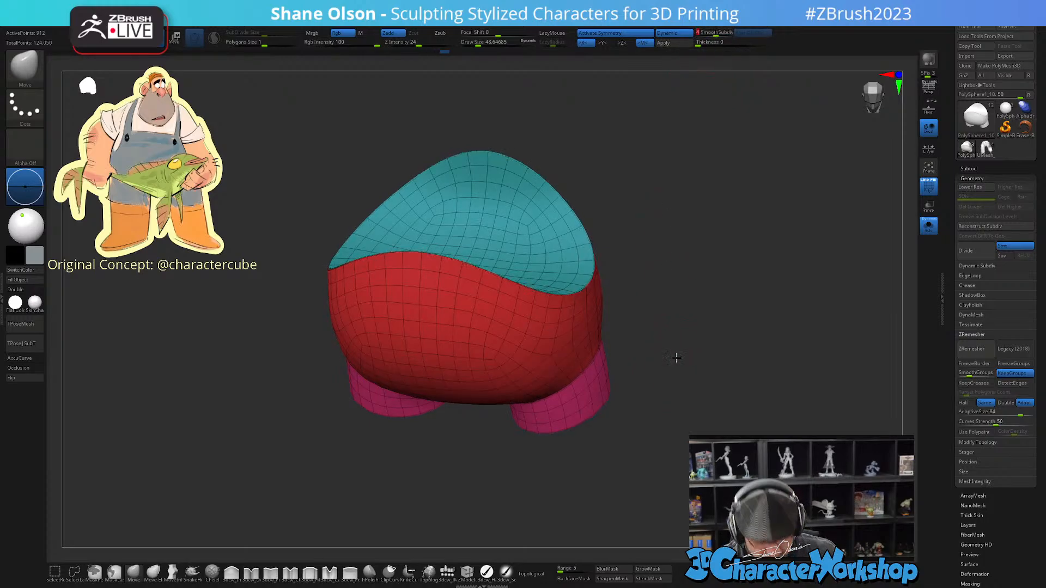
Step: Hide the polygroup wireframe, leave Solo mode, and show the whole character from the front
key("shift+f")
left_click_drag(679, 355, 678, 431)
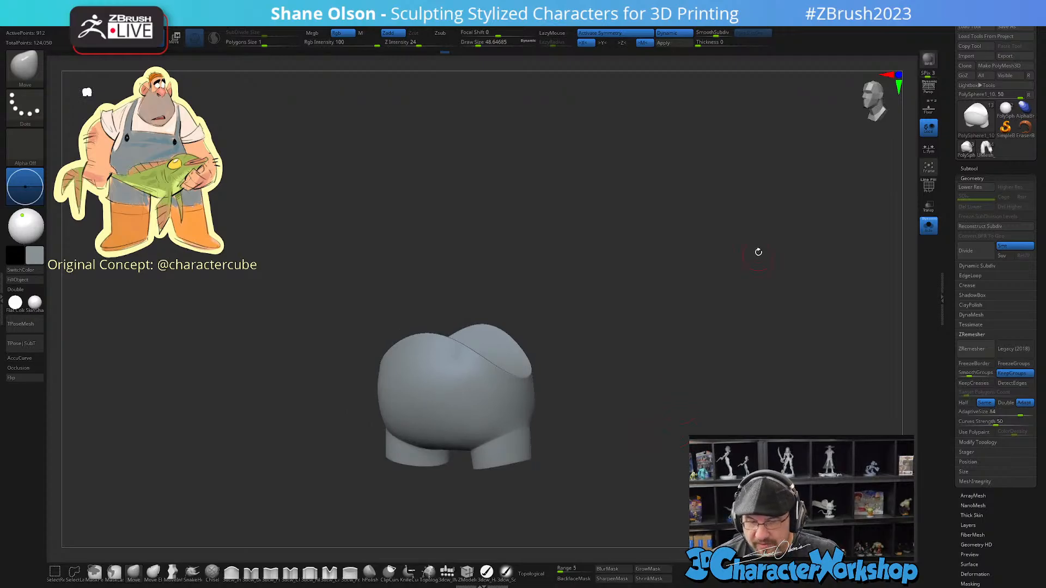
left_click(929, 226)
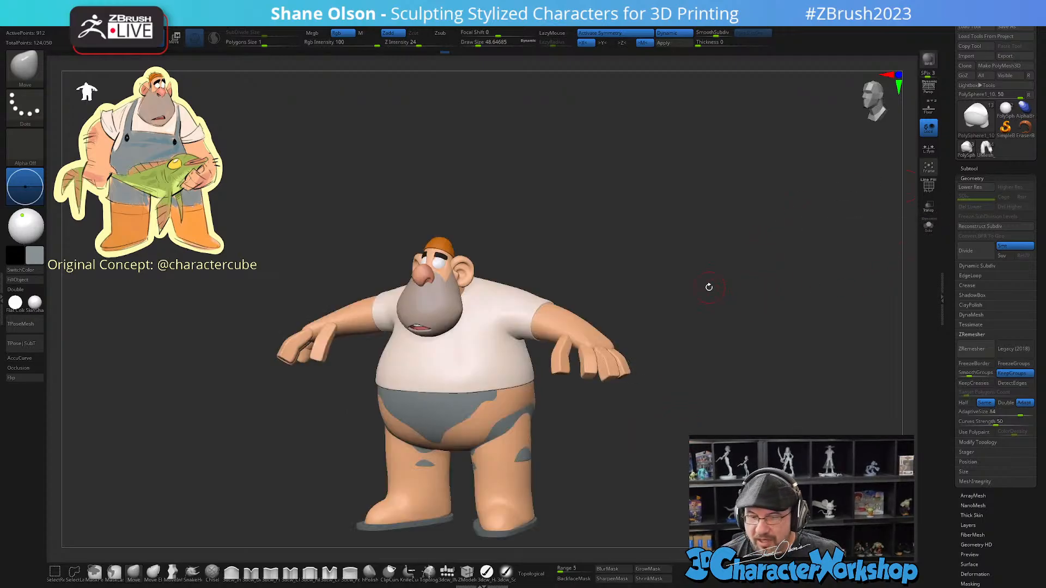
left_click_drag(709, 287, 723, 287, "shift")
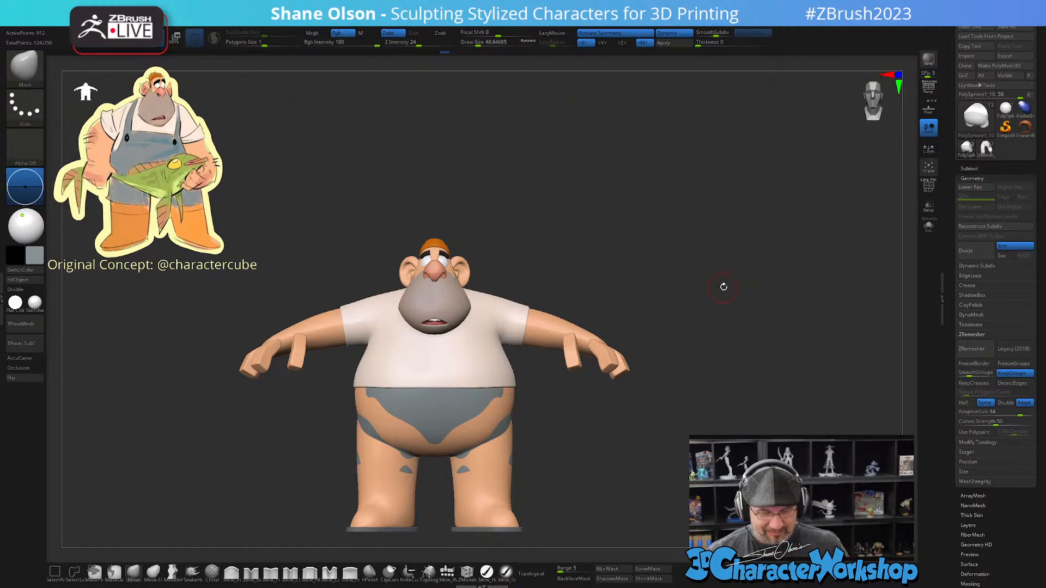
Step: Enlarge the Move brush to a draw size of about 187 and pull the pants out over the hips and thighs
key("s")
mouse_move(567, 421)
left_mouse_down()
mouse_move(599, 416)
mouse_move(532, 404)
mouse_move(492, 447)
left_mouse_up()
key("s")
right_click_drag(453, 409, 472, 395)
left_click_drag(376, 402, 364, 405)
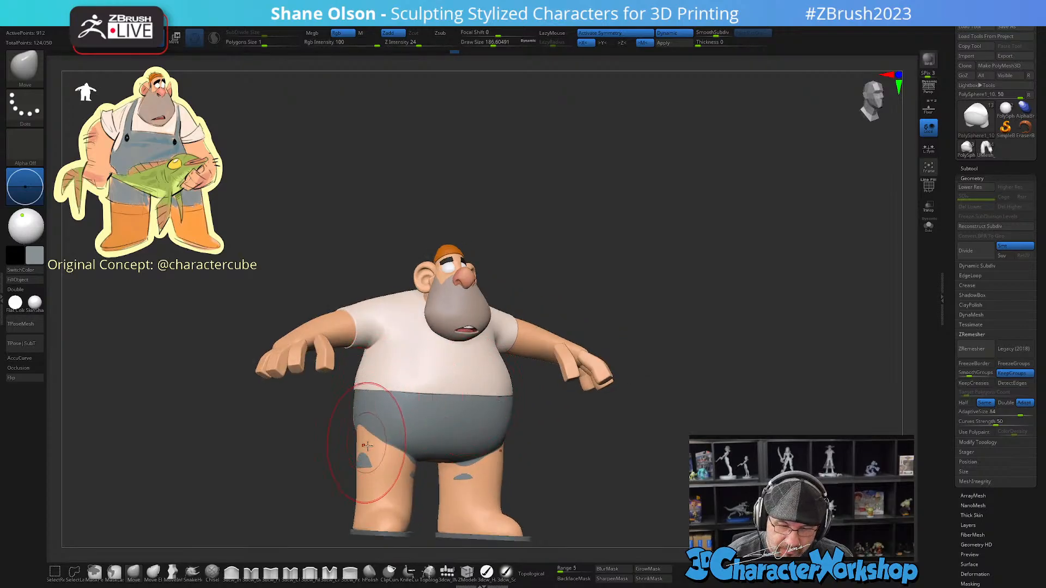
left_click_drag(377, 442, 370, 483)
right_click_drag(396, 456, 460, 419)
left_click_drag(394, 444, 373, 464)
right_click_drag(321, 463, 352, 463)
left_click_drag(349, 463, 327, 468)
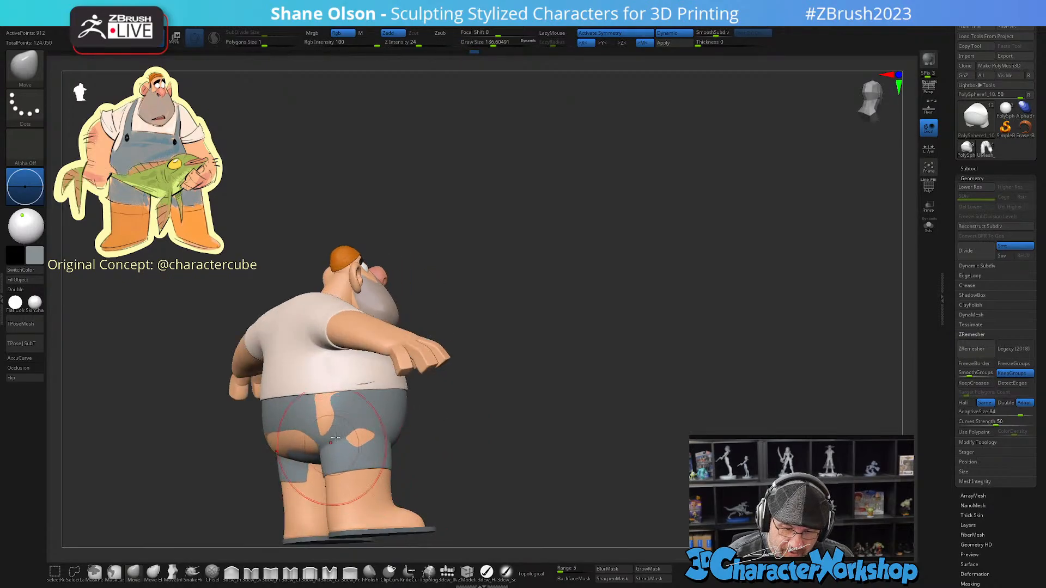
Step: Pull the pants' back outward over the buttocks and upper legs so they cover the body
right_click_drag(288, 414, 343, 395)
left_click_drag(329, 405, 336, 393)
left_click_drag(345, 443, 352, 436)
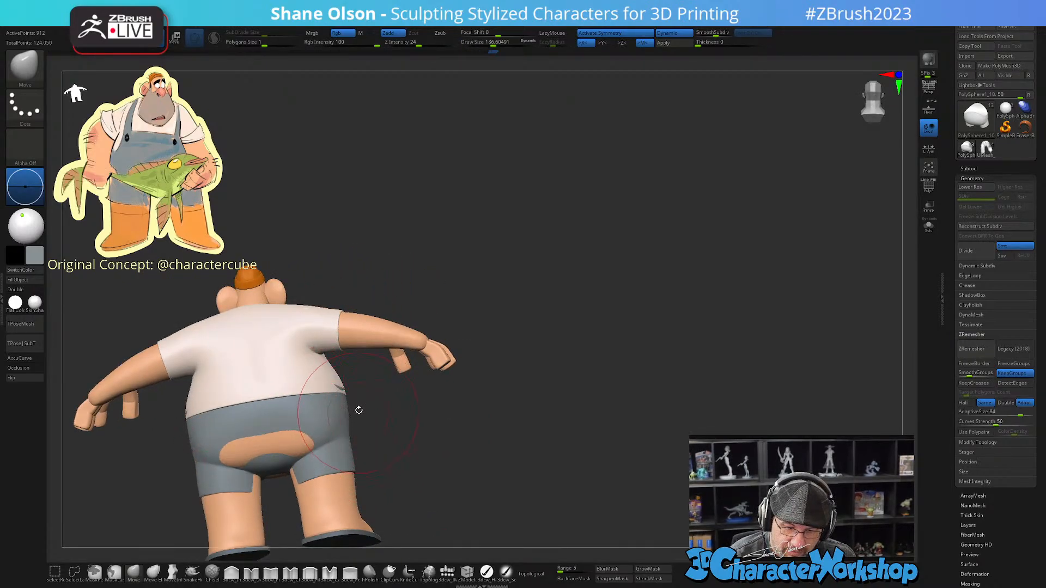
right_click_drag(358, 408, 279, 423)
left_click_drag(289, 440, 317, 456)
right_click_drag(359, 429, 384, 435)
left_click_drag(294, 490, 298, 494)
mouse_move(308, 463)
right_mouse_down()
mouse_move(526, 371)
mouse_move(615, 376)
right_mouse_up()
mouse_move(458, 376)
right_mouse_down()
mouse_move(591, 378)
mouse_move(490, 370)
mouse_move(483, 349)
mouse_move(402, 357)
mouse_move(469, 365)
mouse_move(514, 325)
mouse_move(505, 331)
right_mouse_up()
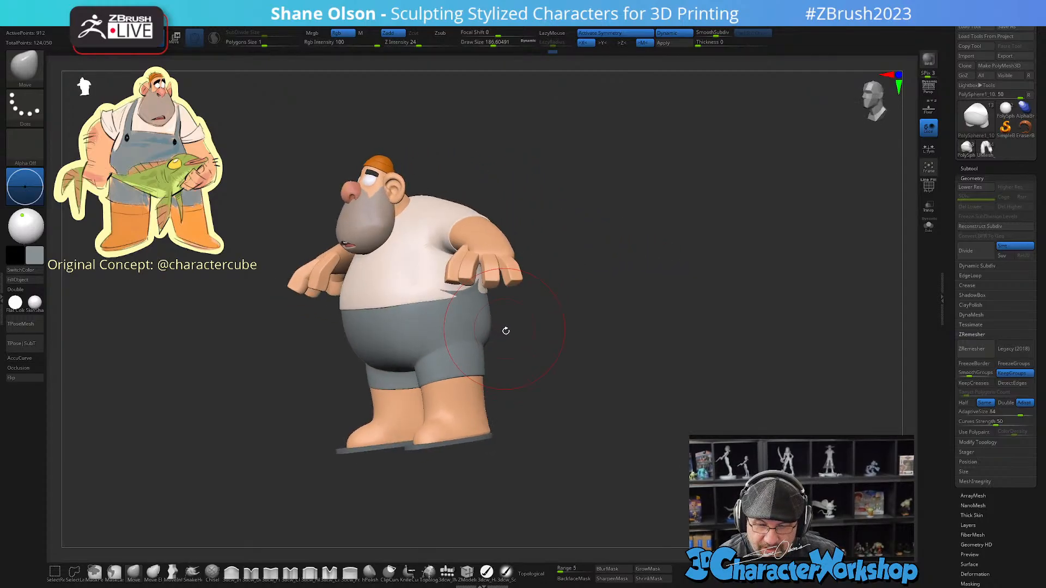
Step: Reduce the brush size and smooth the pants around the hips and lower belly
key("s")
left_click_drag(501, 333, 438, 336)
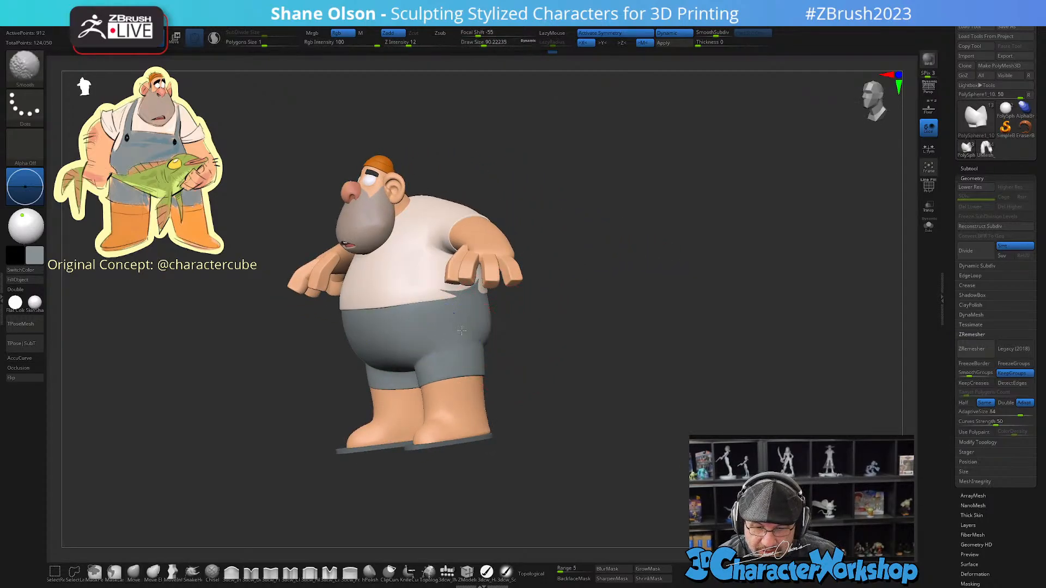
mouse_move(509, 326)
right_mouse_down()
mouse_move(577, 385)
mouse_move(632, 385)
mouse_move(579, 385)
mouse_move(548, 367)
mouse_move(594, 406)
right_mouse_up()
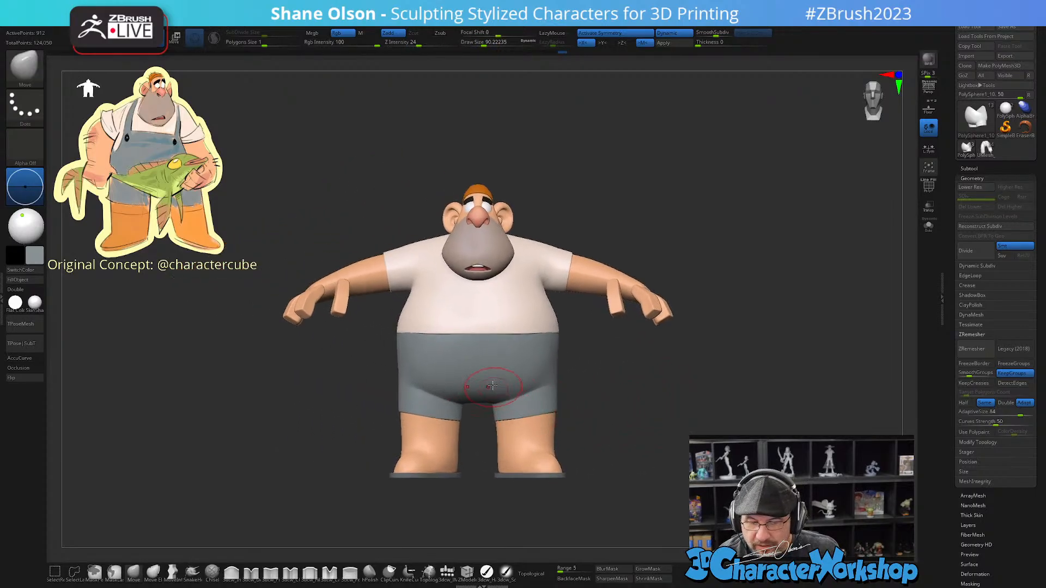
mouse_move(492, 385)
right_mouse_down()
mouse_move(500, 376)
mouse_move(504, 388)
right_mouse_up()
left_click_drag(518, 362, 511, 366, "shift")
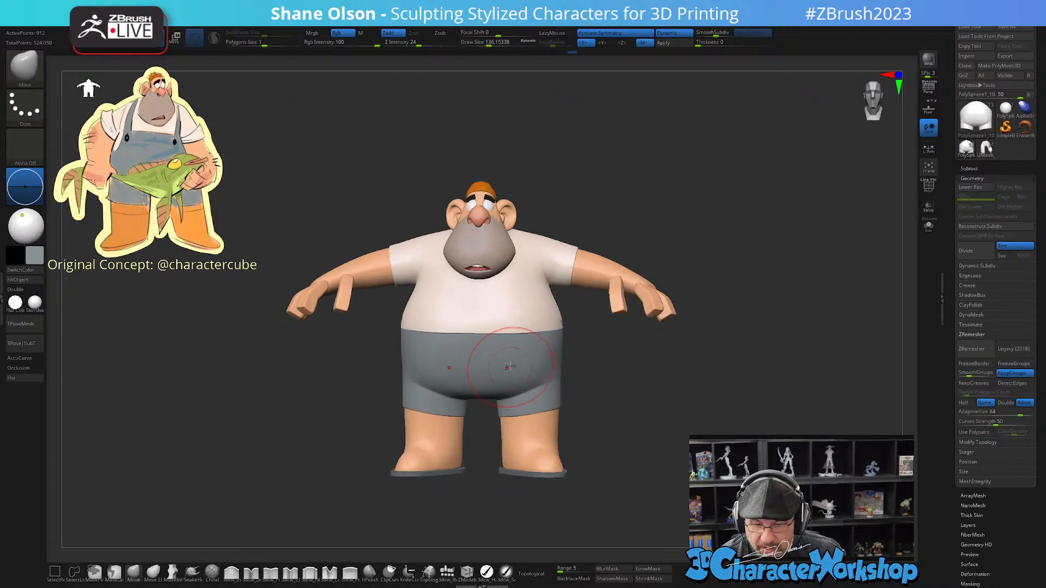
mouse_move(507, 382)
right_mouse_down()
mouse_move(488, 374)
mouse_move(585, 386)
mouse_move(554, 394)
right_mouse_up()
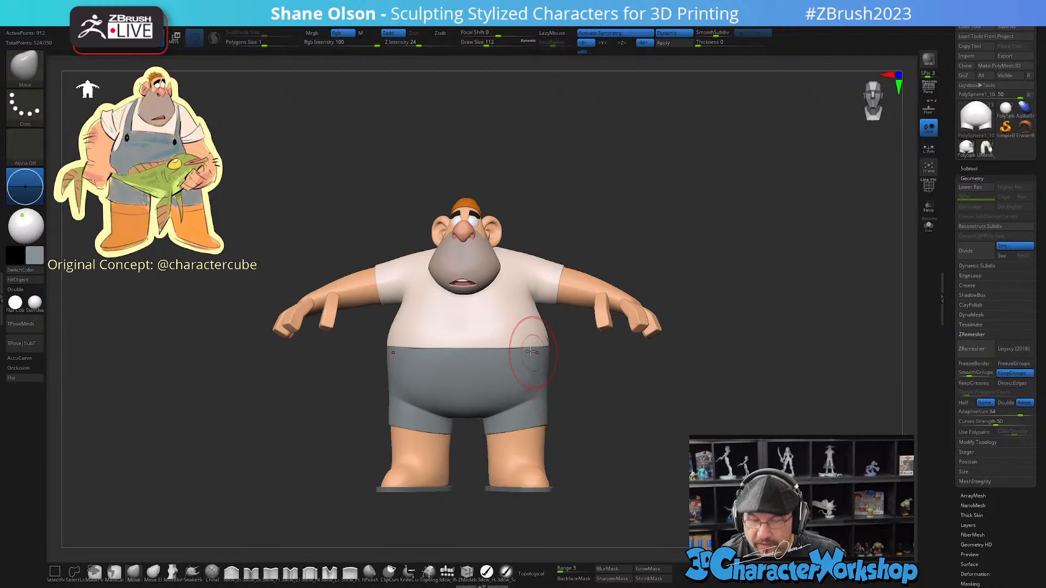
Step: Pull the pants' upper edge up over the chest and back with a draw size of about 177
mouse_move(539, 360)
right_mouse_down()
mouse_move(518, 358)
mouse_move(518, 327)
mouse_move(490, 292)
mouse_move(417, 340)
mouse_move(388, 328)
mouse_move(350, 349)
mouse_move(426, 334)
mouse_move(403, 348)
mouse_move(326, 351)
right_mouse_up()
key("s")
left_click_drag(298, 338, 292, 361)
right_click_drag(291, 360, 328, 362)
right_click_drag(506, 423, 688, 406)
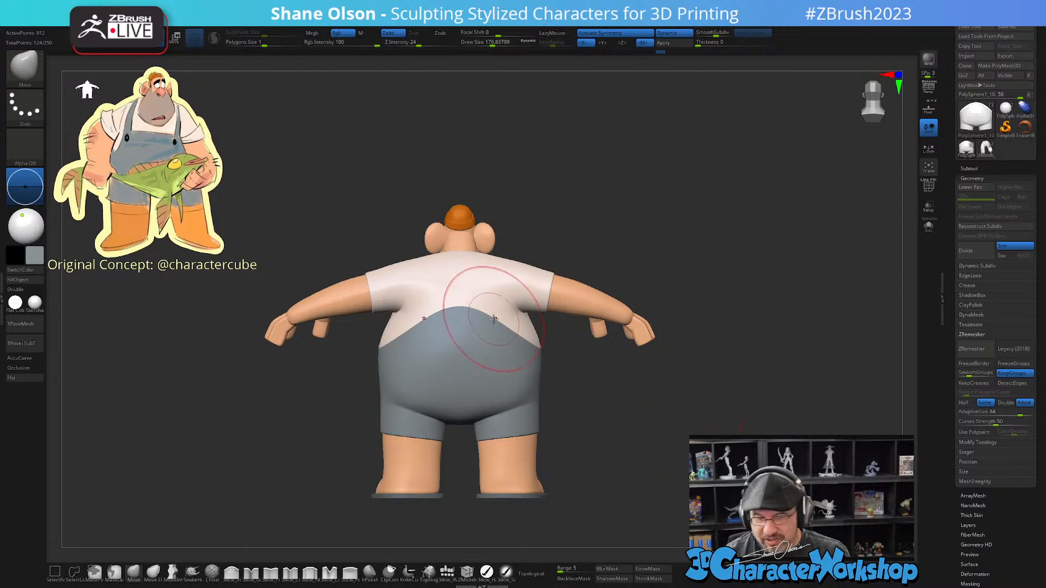
Step: Reduce the draw size to about 124, then about 62, and flatten the pants' upper edge across the back
right_click_drag(494, 319, 505, 355, "alt")
key("s")
left_click_drag(507, 362, 473, 353)
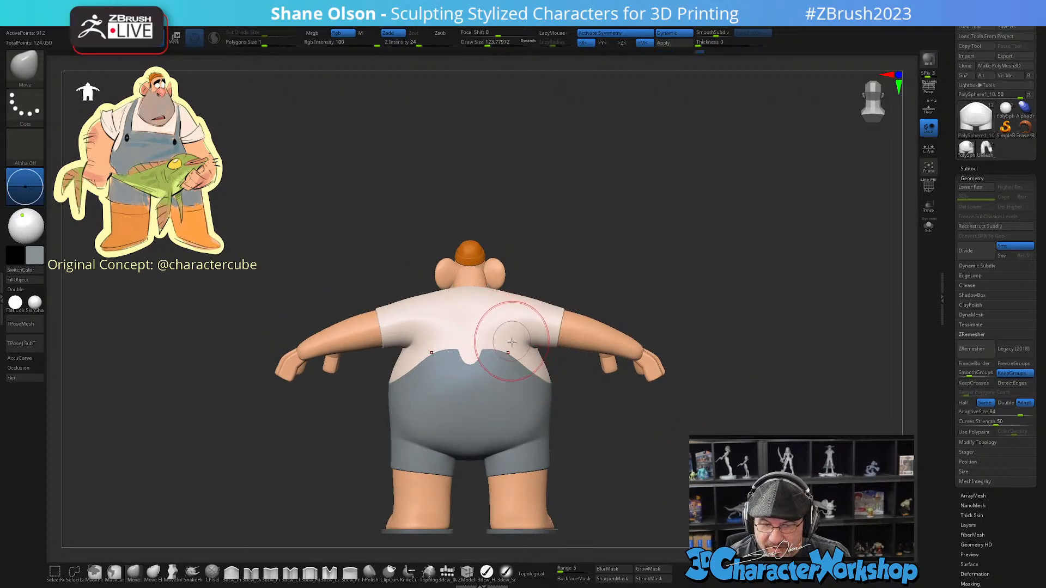
mouse_move(518, 345)
right_mouse_down()
mouse_move(488, 347)
mouse_move(517, 372)
mouse_move(508, 360)
right_mouse_up()
key("bracketleft")
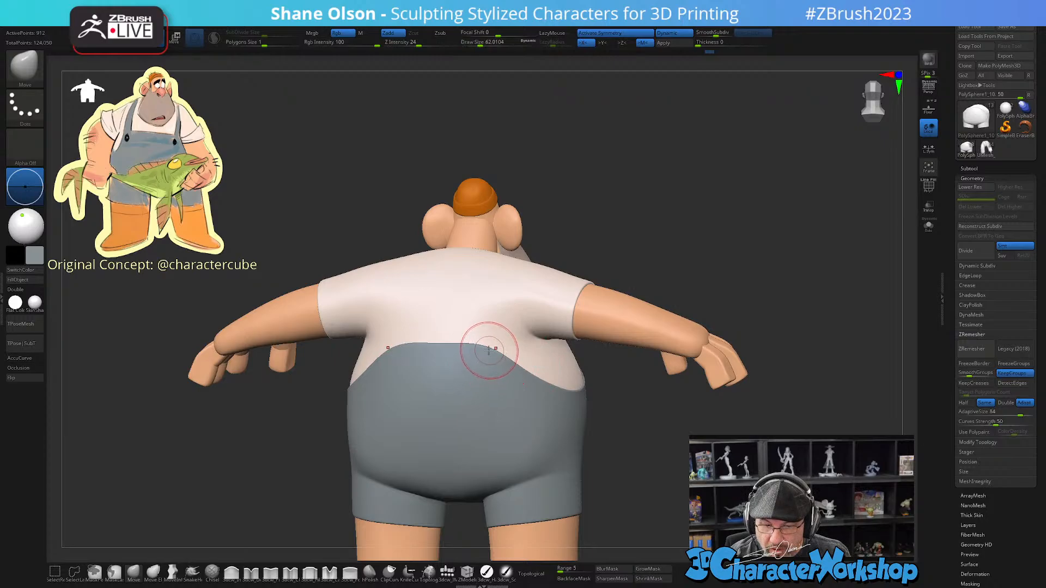
mouse_move(463, 345)
left_mouse_down()
mouse_move(493, 343)
mouse_move(514, 359)
left_mouse_up()
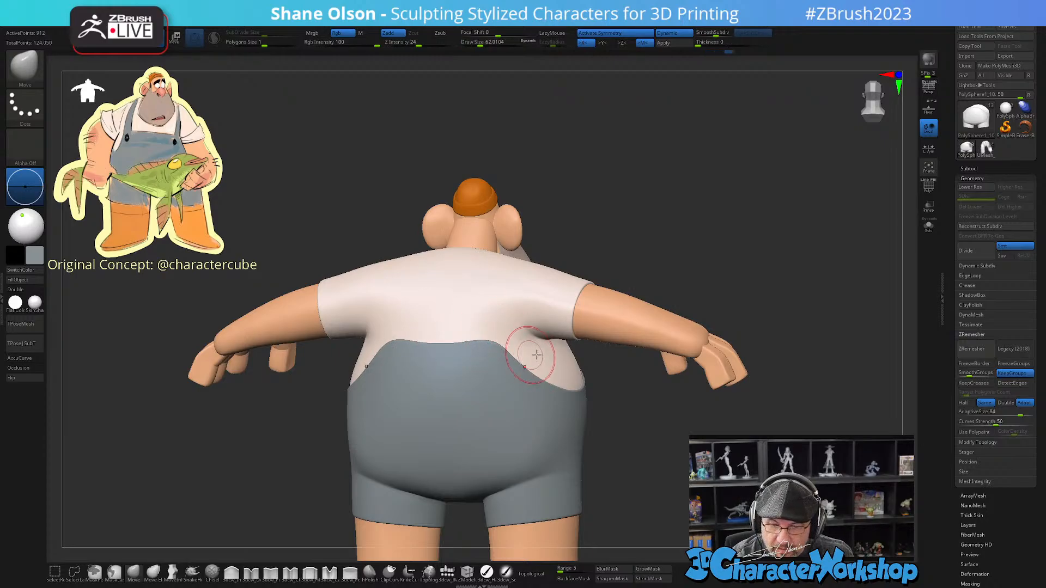
mouse_move(515, 360)
right_mouse_down()
mouse_move(594, 376)
mouse_move(542, 379)
right_mouse_up()
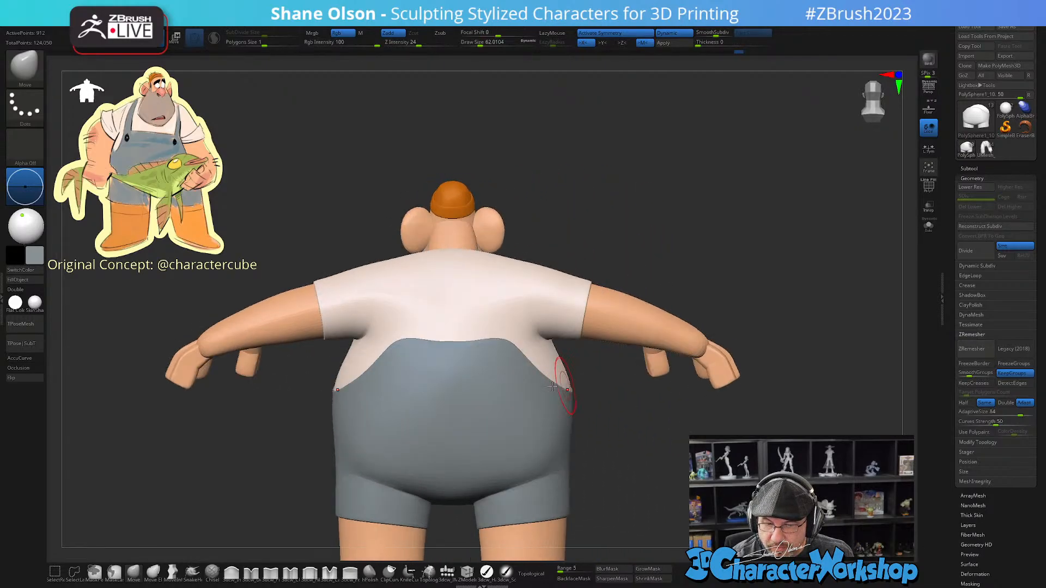
left_click_drag(427, 330, 441, 328)
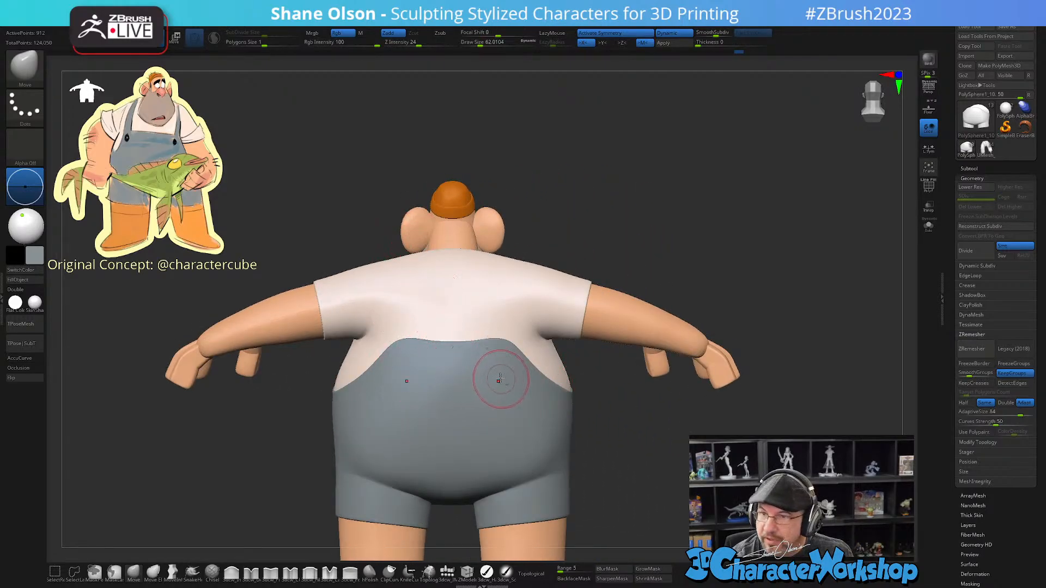
Step: Enlarge the brush to a draw size of about 124 and shape the pants' front upper edge over the chest
right_click_drag(495, 374, 504, 351)
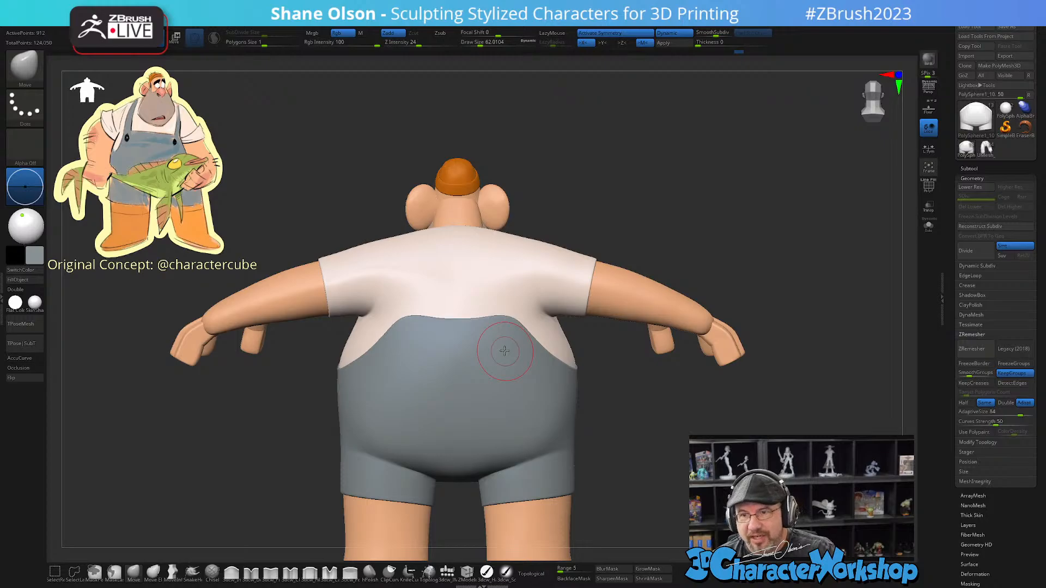
left_click_drag(882, 512, 674, 490)
left_click_drag(641, 417, 643, 465)
key("bracketright")
key("bracketright")
key("bracketright")
key("bracketright")
key("bracketright")
key("bracketright")
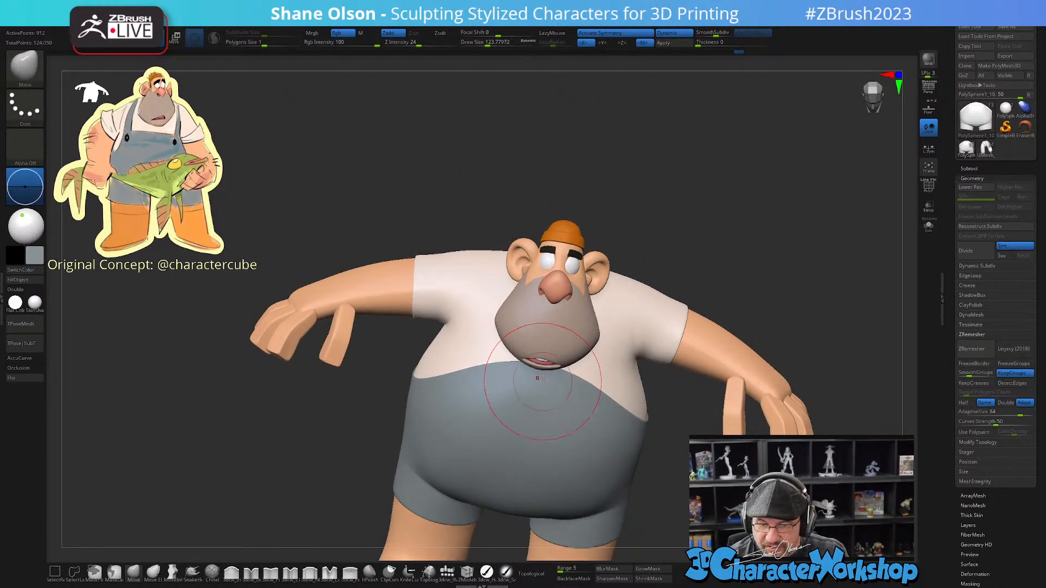
right_click_drag(537, 354, 533, 376)
left_click_drag(519, 373, 540, 384)
right_click_drag(607, 388, 599, 362)
left_click_drag(572, 388, 574, 397)
Step: Pull the pants outward at the side of the chest where the shirt pokes through
right_click_drag(607, 383, 577, 376)
left_click_drag(631, 416, 633, 421)
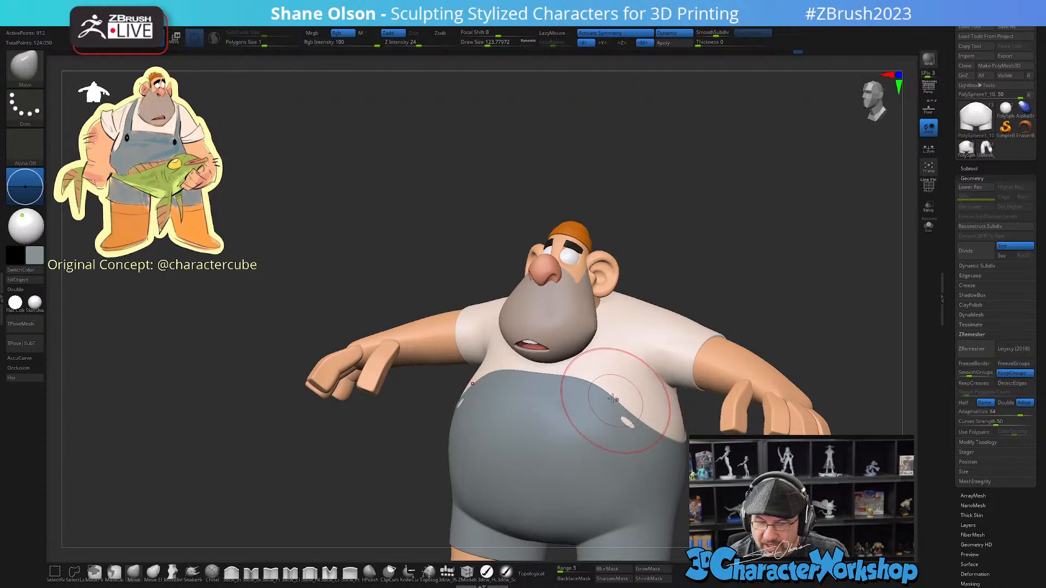
right_click_drag(615, 400, 553, 401)
right_click_drag(632, 431, 631, 472)
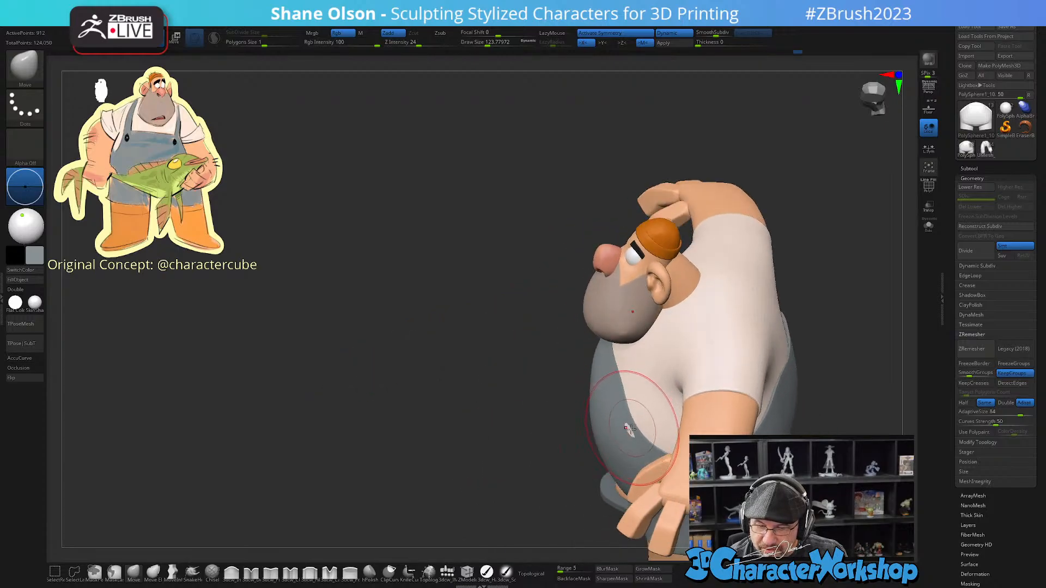
left_click_drag(631, 431, 632, 421)
mouse_move(636, 416)
right_mouse_down()
mouse_move(627, 362)
mouse_move(610, 377)
right_mouse_up()
Step: Flatten the bib's front top edge and refine its sloping sides, varying the draw size from about 90 to 140
key("s")
left_click_drag(606, 376, 596, 374)
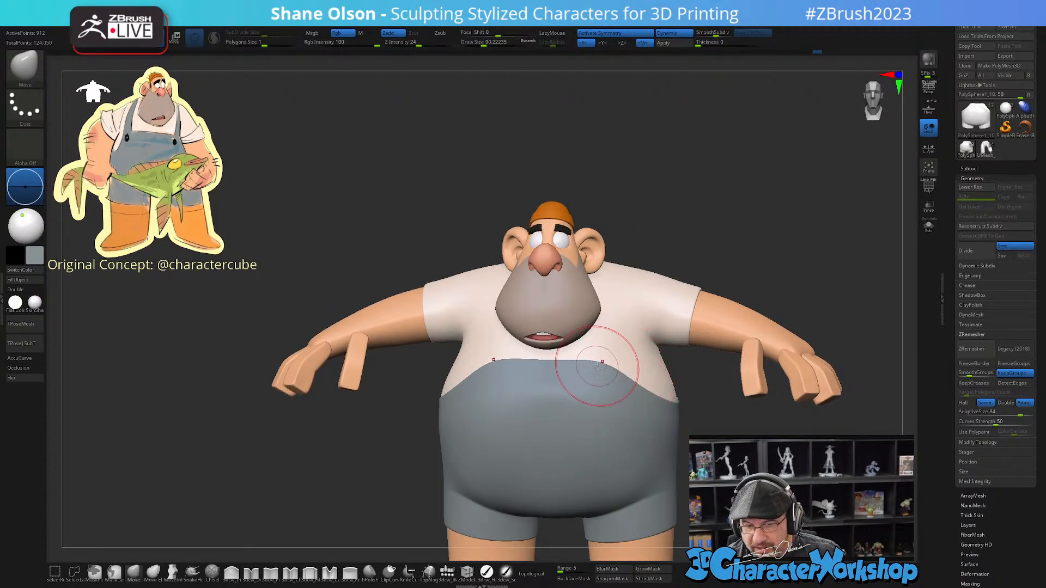
mouse_move(588, 362)
right_mouse_down()
mouse_move(631, 380)
mouse_move(609, 374)
mouse_move(612, 401)
mouse_move(612, 368)
right_mouse_up()
key("s")
left_click_drag(599, 349, 602, 349)
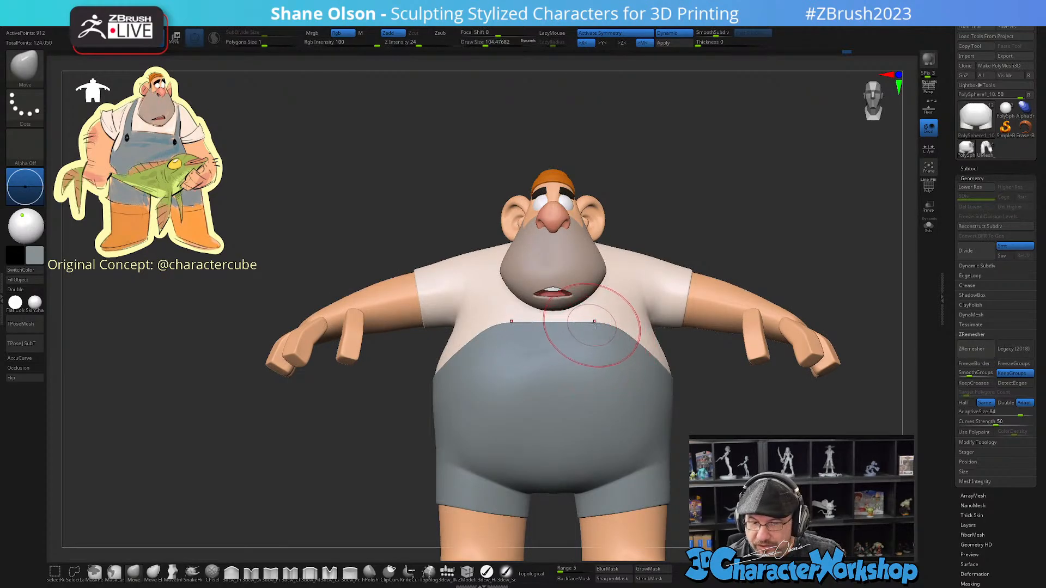
mouse_move(592, 330)
right_mouse_down()
mouse_move(583, 338)
mouse_move(594, 336)
right_mouse_up()
key("s")
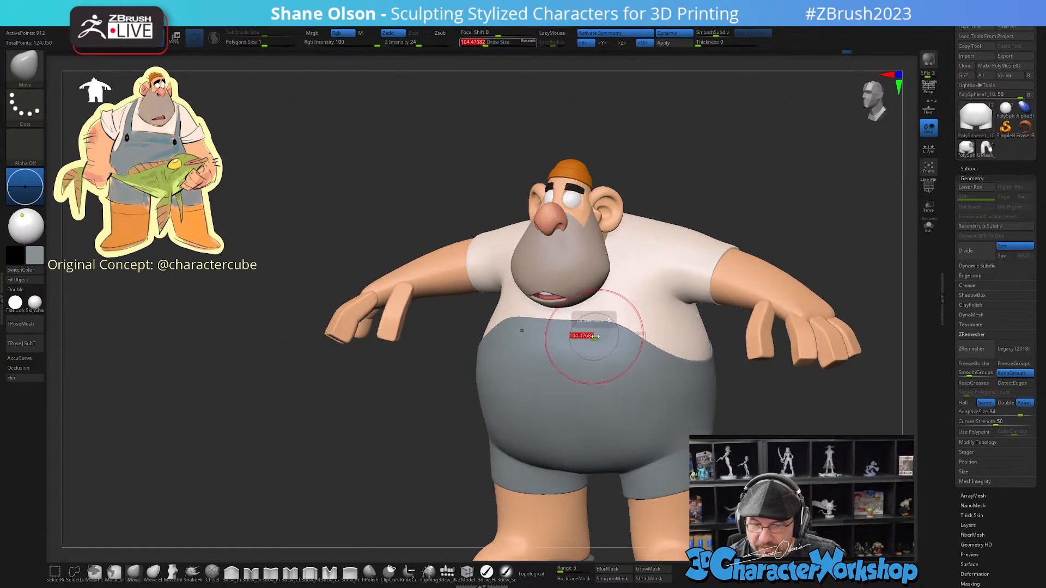
left_click_drag(590, 332, 597, 332)
mouse_move(600, 331)
right_mouse_down()
mouse_move(588, 322)
mouse_move(627, 335)
mouse_move(702, 327)
right_mouse_up()
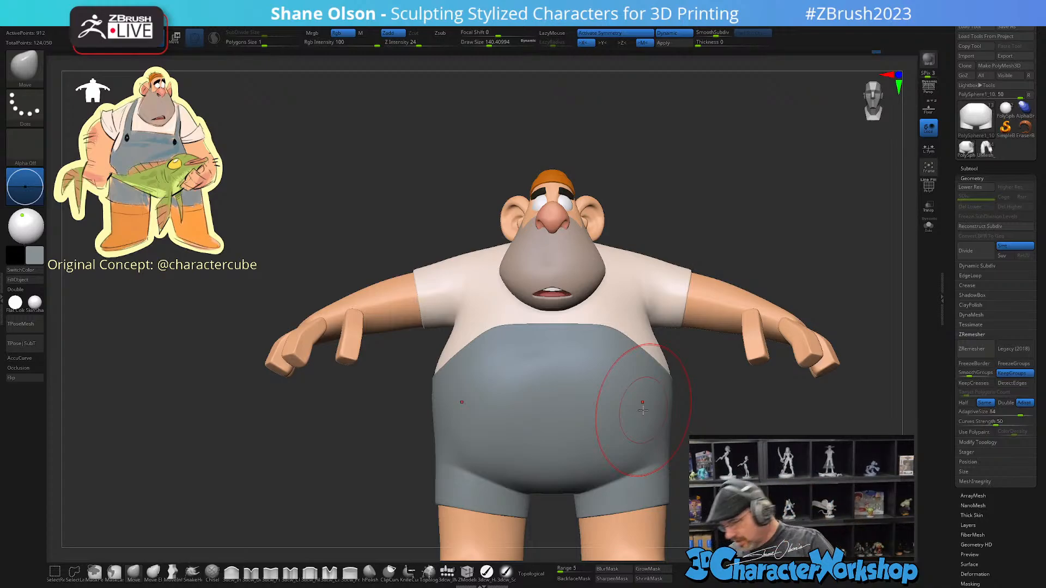
Step: Shape and smooth the hems of the pants' legs around the thighs, enlarging the brush to a draw size of about 187
mouse_move(722, 424)
left_mouse_down("alt")
mouse_move(626, 362)
mouse_move(619, 401)
left_mouse_up("alt")
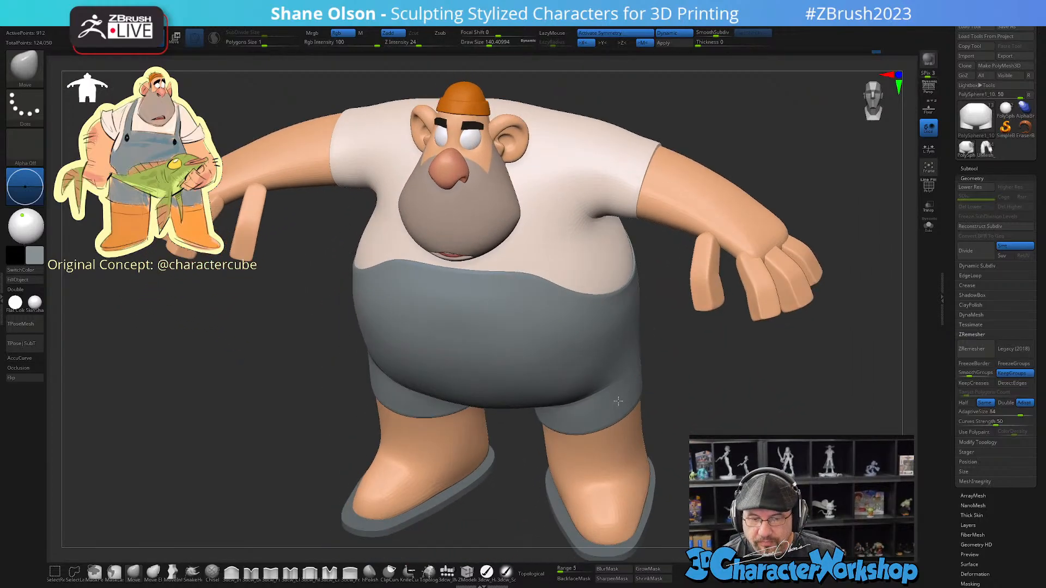
right_click_drag(619, 402, 618, 344)
right_click_drag(619, 383, 638, 392, "shift")
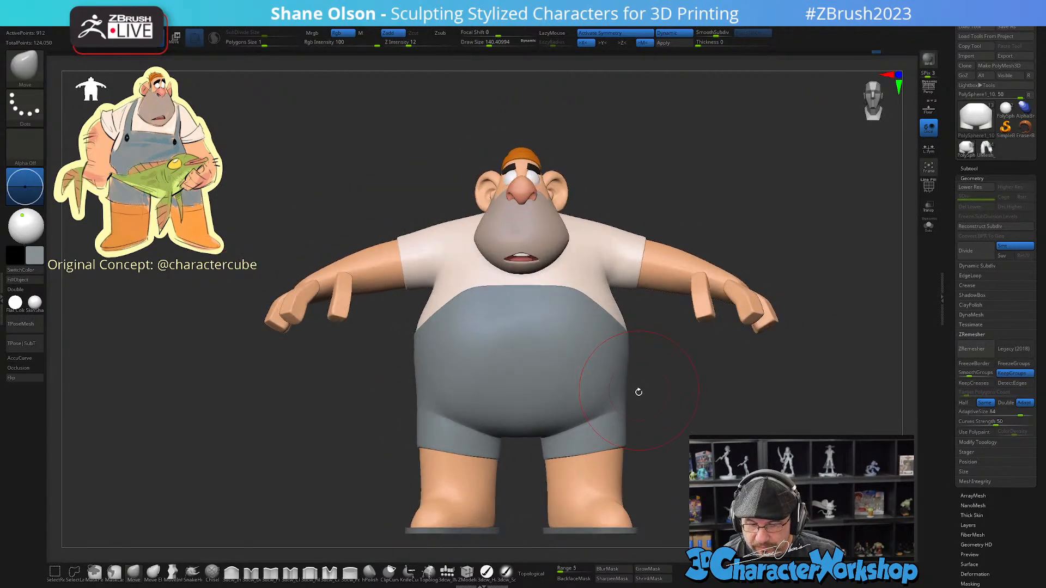
left_click_drag(579, 447, 572, 443)
mouse_move(654, 461)
right_mouse_down()
mouse_move(599, 425)
mouse_move(588, 433)
mouse_move(603, 460)
right_mouse_up()
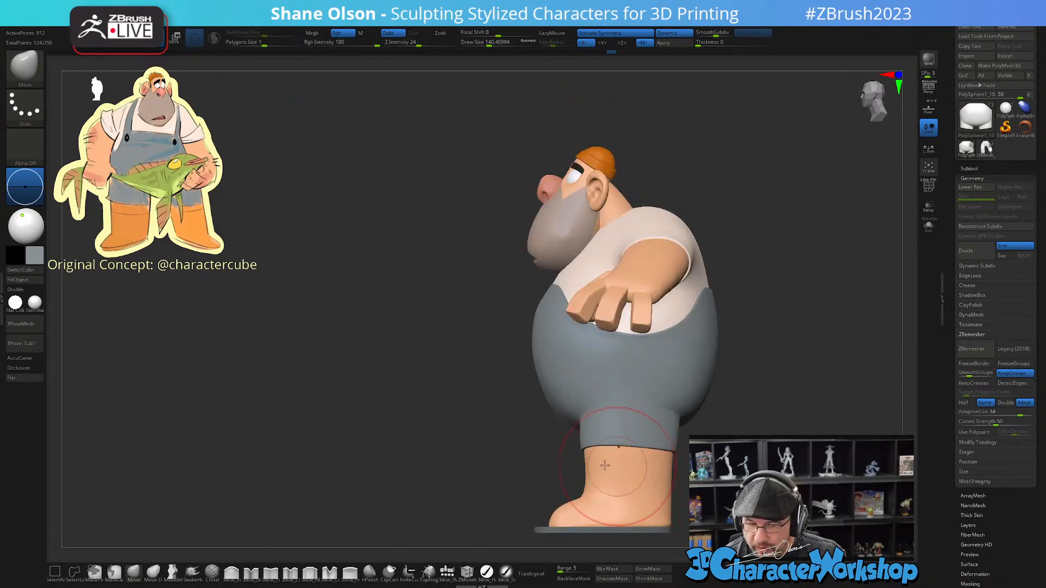
key("]")
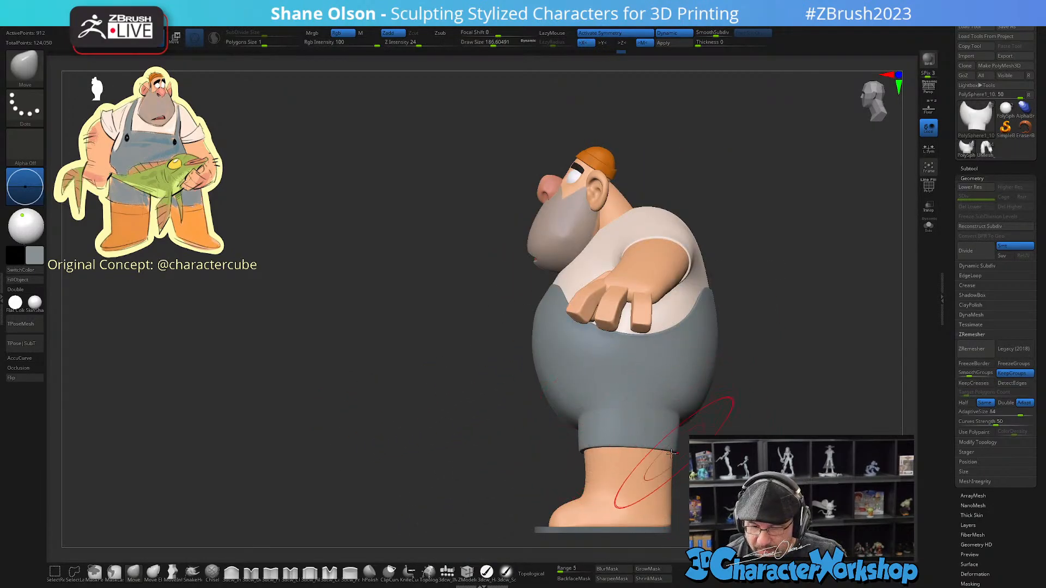
left_click_drag(671, 453, 674, 448)
right_click_drag(675, 451, 728, 442)
left_click_drag(673, 452, 630, 461)
right_click_drag(635, 456, 668, 460)
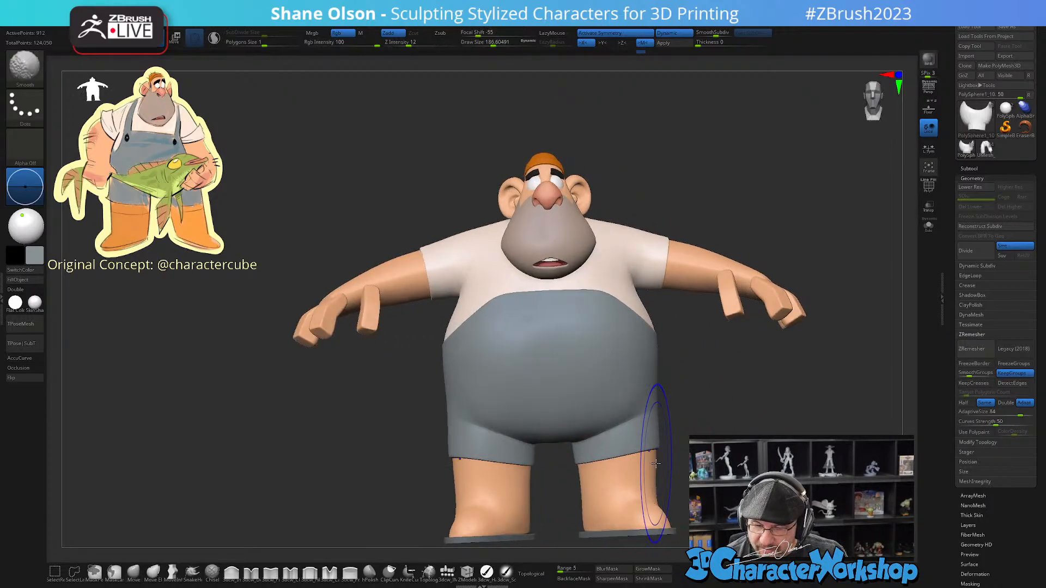
left_click_drag(638, 455, 638, 458)
Step: Refine the pants' outer sides and upper side edges, setting the draw size to about 132, then about 172
mouse_move(676, 455)
right_mouse_down("shift")
mouse_move(714, 448)
mouse_move(697, 409)
right_mouse_up("shift")
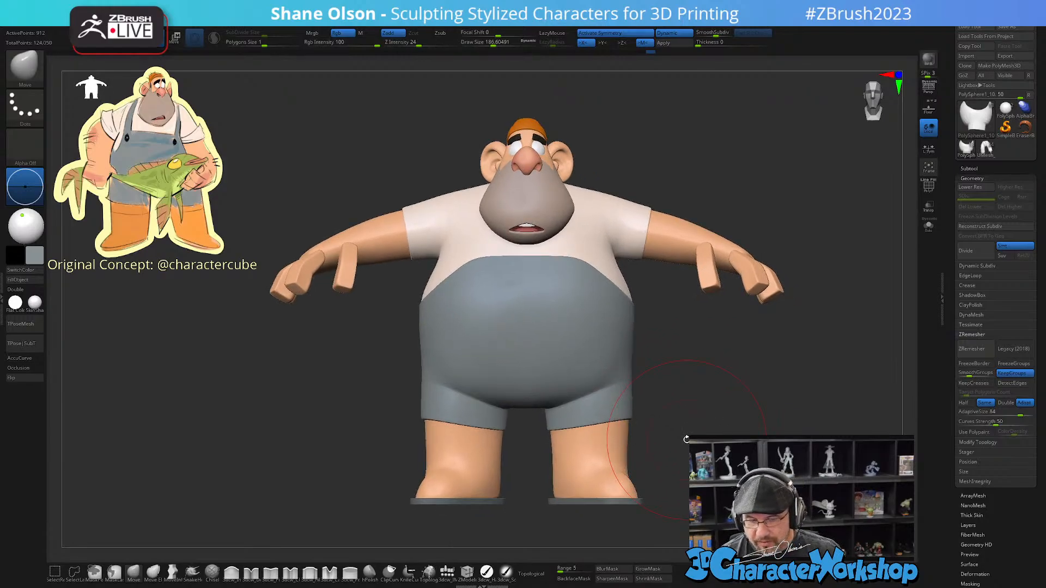
right_click_drag(666, 376, 654, 378)
key("s")
left_click_drag(654, 380, 647, 371)
key("s")
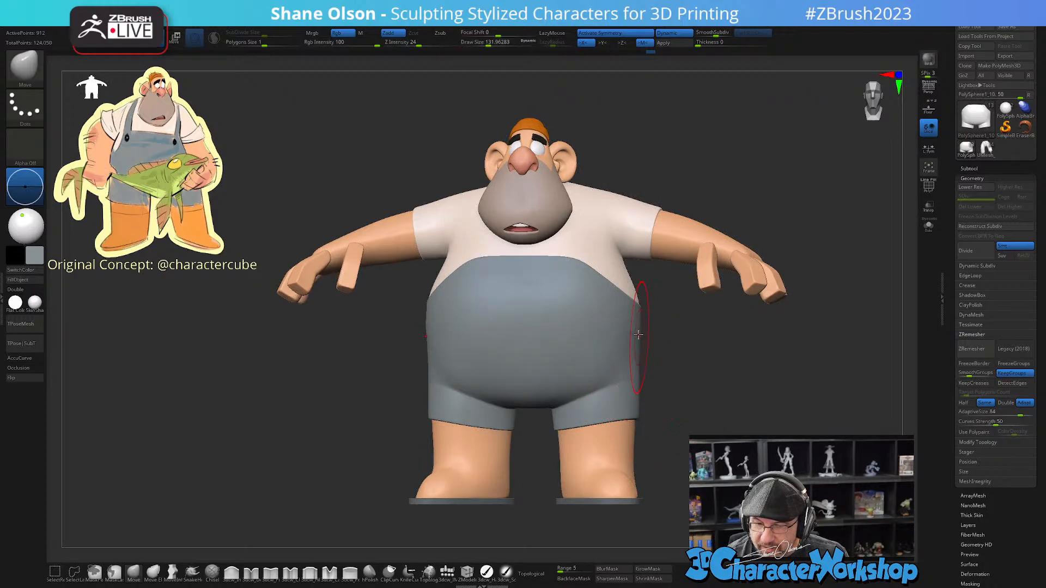
right_click_drag(650, 312, 645, 320)
key("s")
left_click_drag(645, 313, 651, 312)
right_click_drag(651, 309, 646, 322)
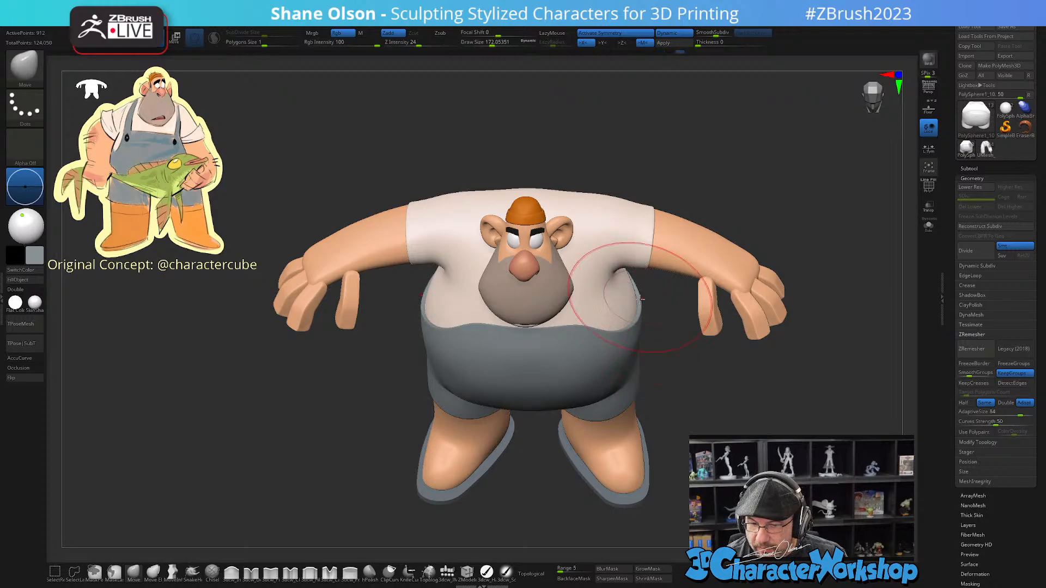
Step: Examine the pants' silhouette and leg hems from the front and at an angle, with the draw size reduced to about 83
mouse_move(643, 306)
right_mouse_down()
mouse_move(656, 362)
mouse_move(705, 421)
mouse_move(658, 395)
right_mouse_up()
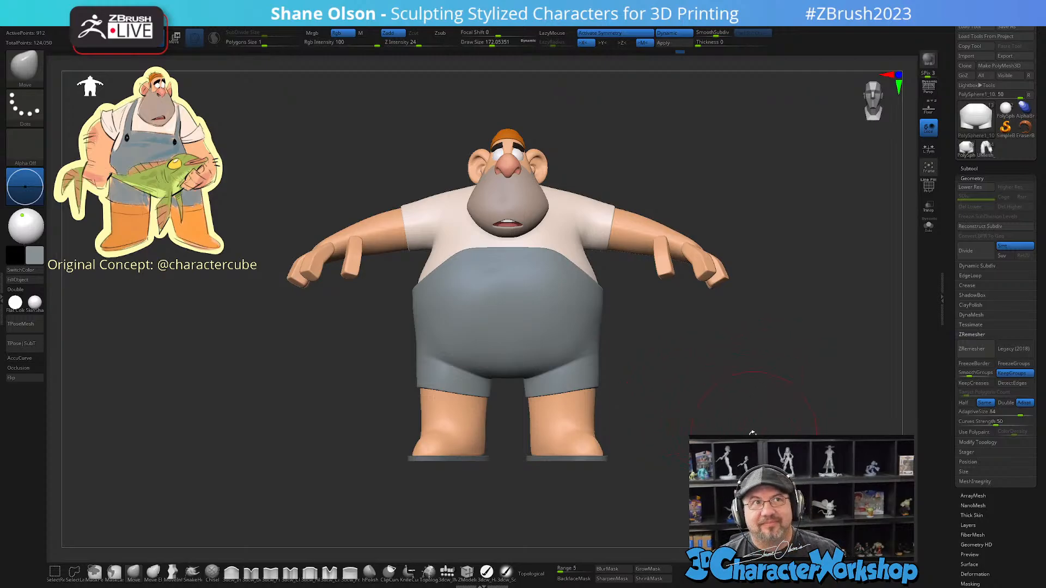
left_click_drag(771, 380, 777, 427)
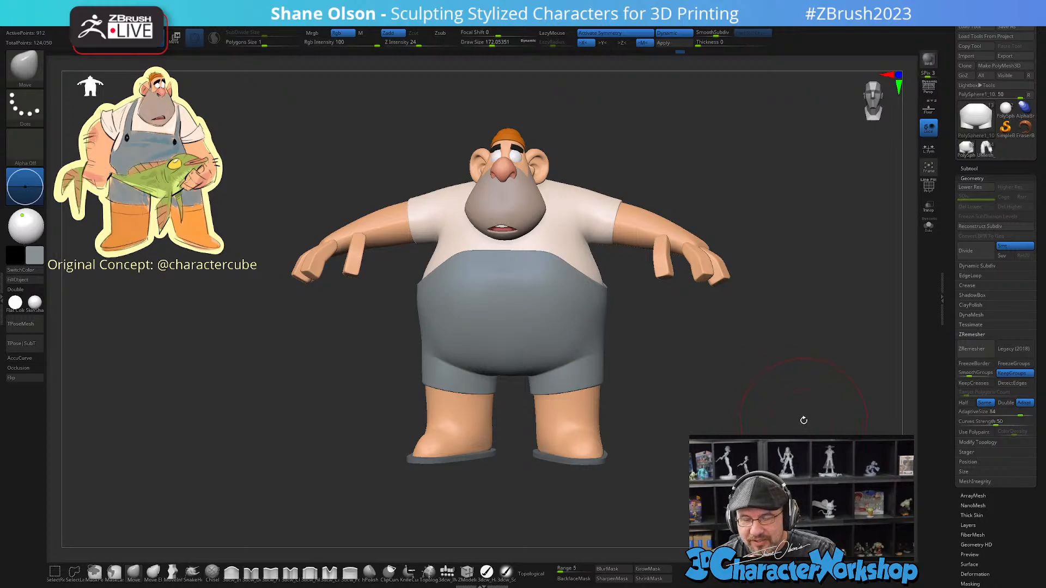
left_click_drag(704, 417, 704, 411)
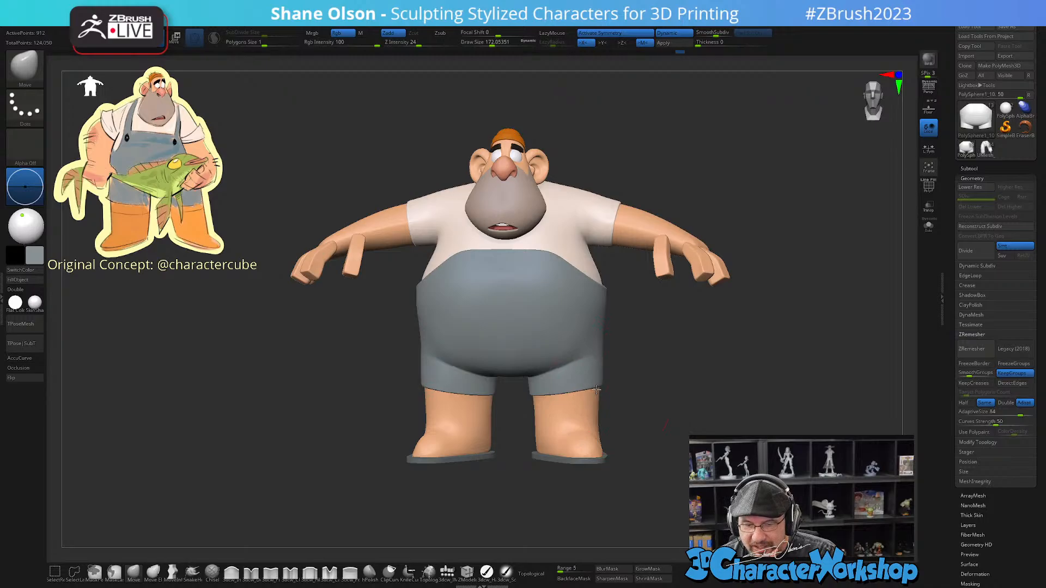
mouse_move(710, 434)
left_mouse_down()
mouse_move(699, 434)
mouse_move(675, 357)
mouse_move(668, 376)
left_mouse_up()
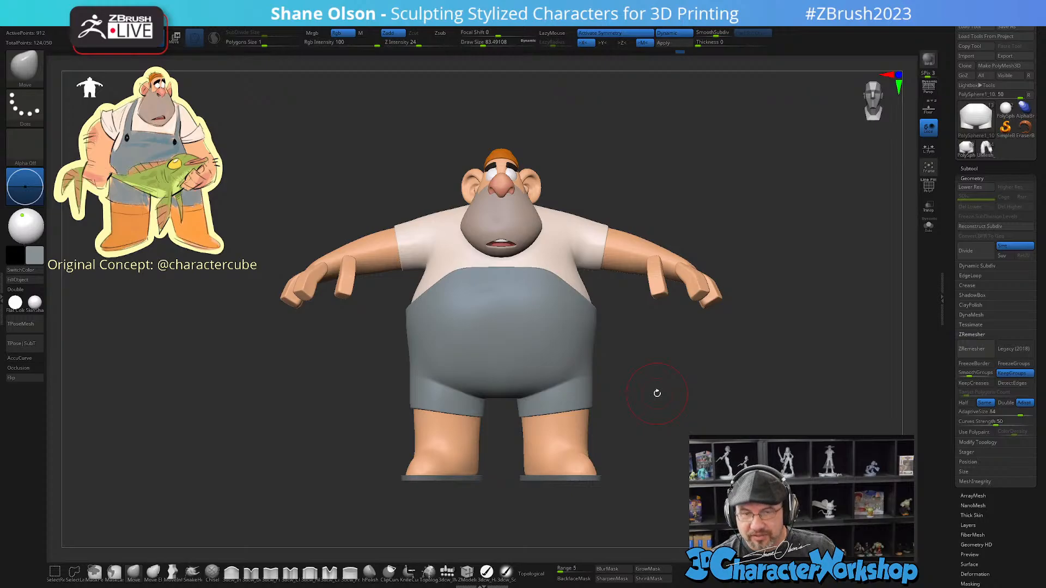
mouse_move(657, 394)
left_mouse_down()
mouse_move(690, 406)
mouse_move(674, 369)
mouse_move(666, 402)
left_mouse_up()
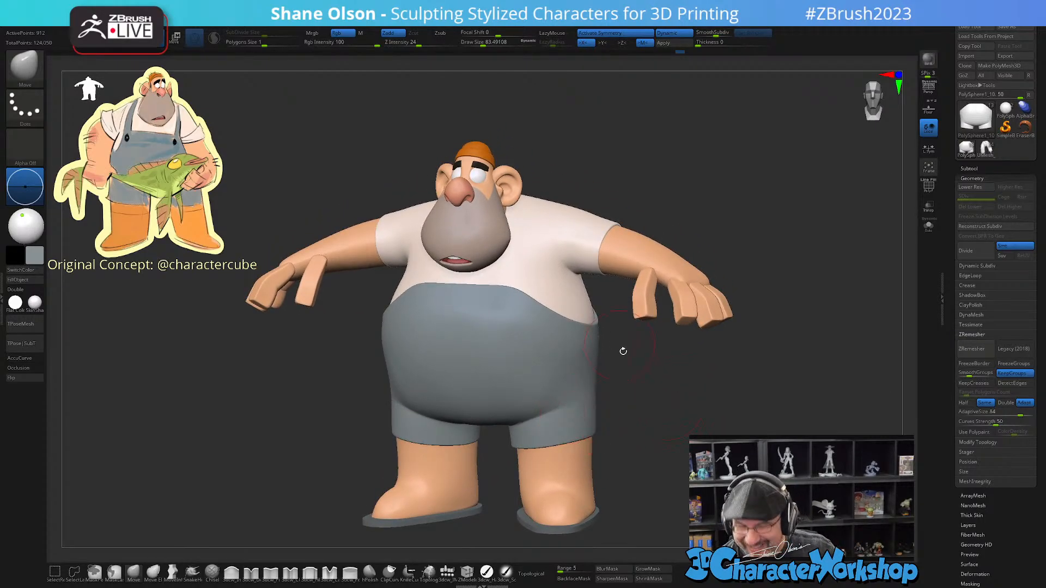
left_click_drag(622, 352, 668, 400)
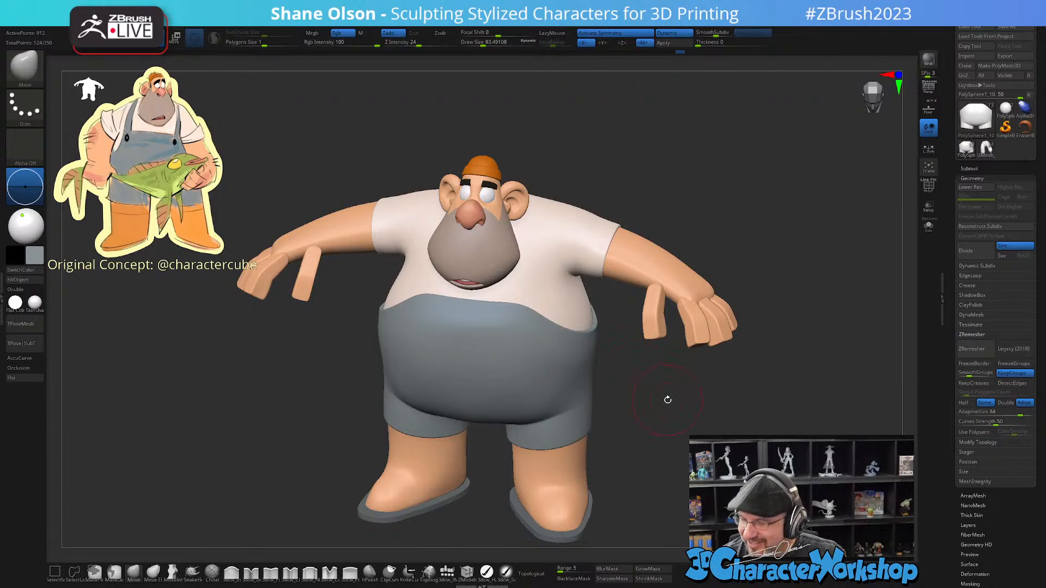
left_click_drag(810, 285, 805, 280)
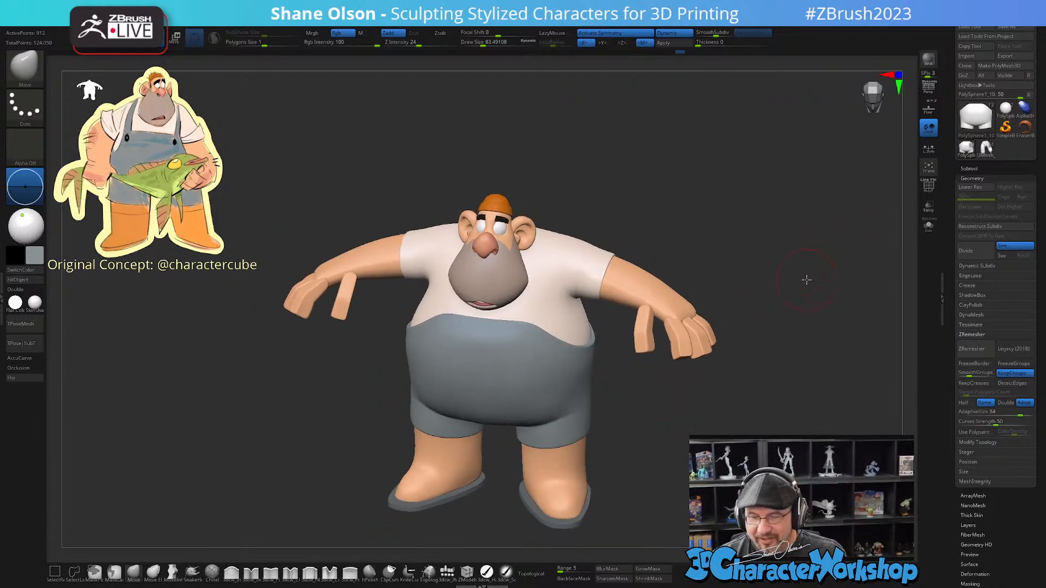
left_click_drag(731, 256, 737, 378)
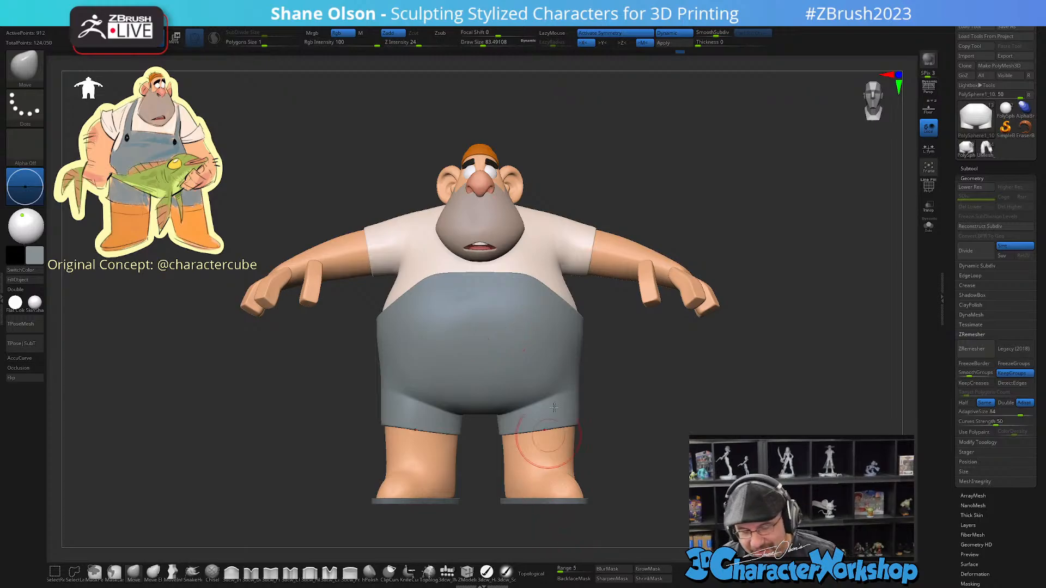
left_click_drag(610, 397, 593, 425)
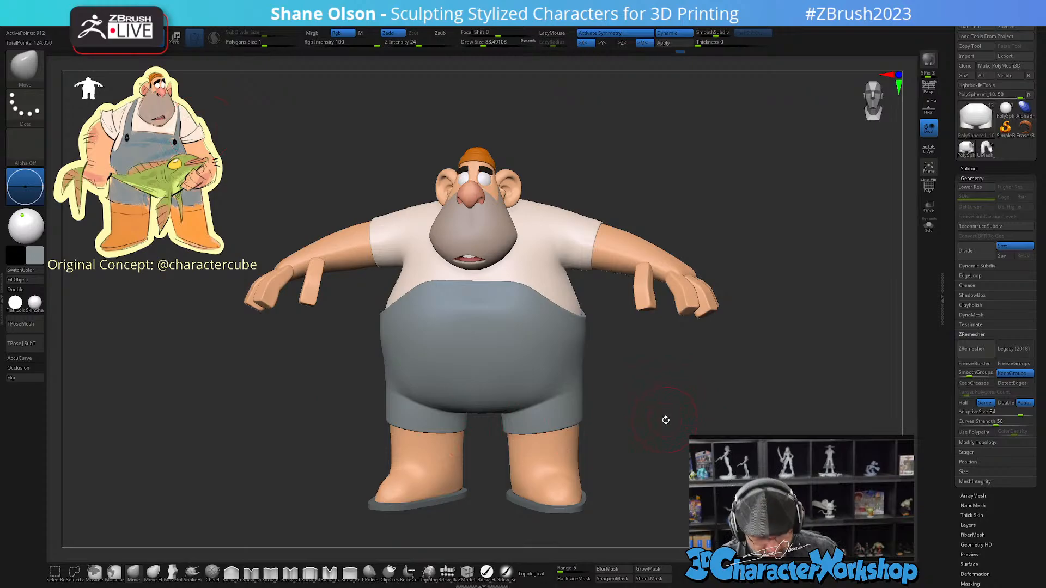
Step: Reduce the draw size to about 51 and inspect the bib's upper edge and the pants' fit from several angles
key("s")
left_click_drag(665, 420, 658, 420)
left_click_drag(664, 365, 640, 447, "alt")
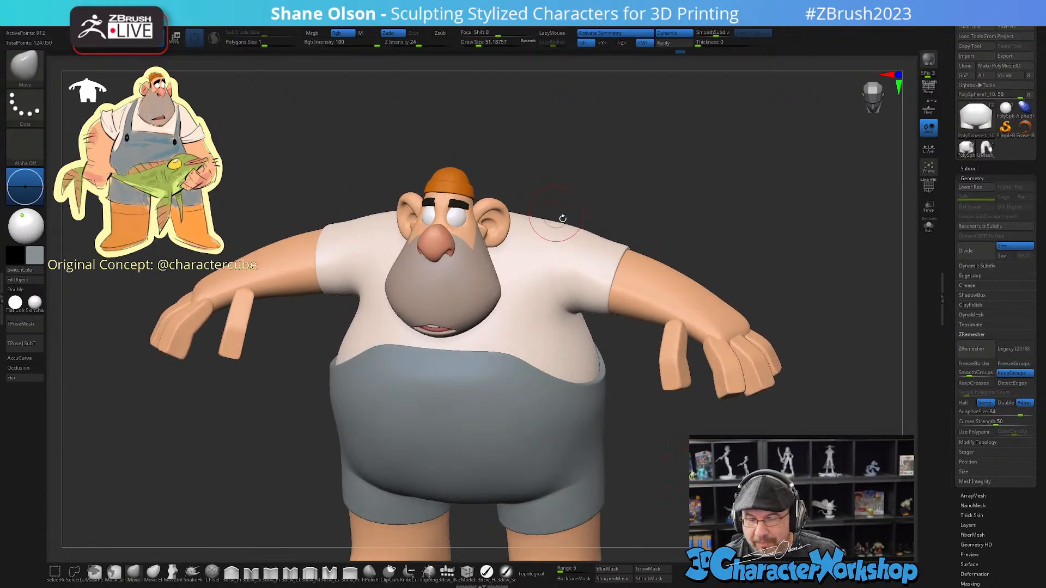
left_click_drag(551, 211, 497, 355)
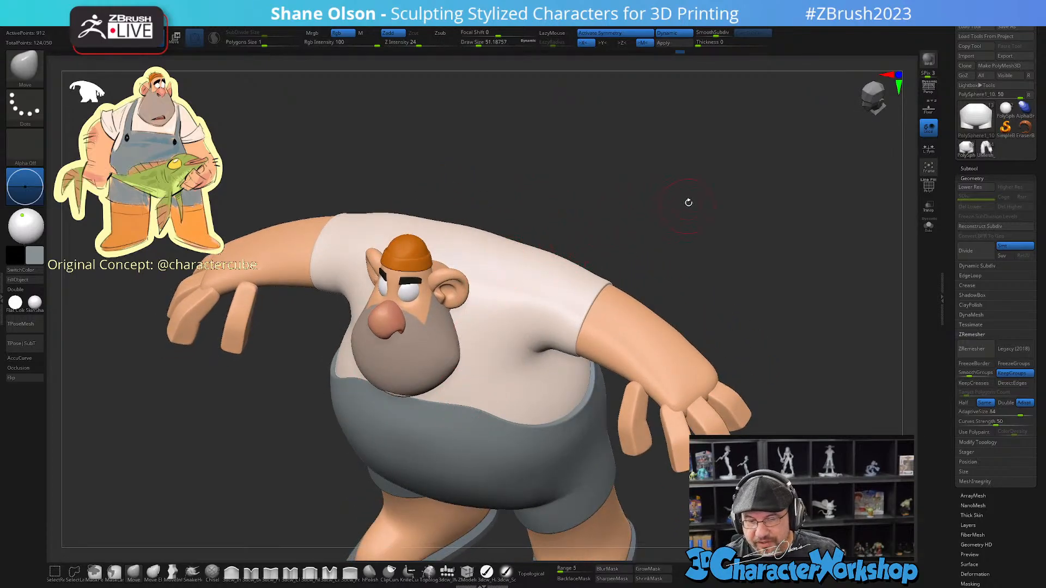
left_click_drag(687, 202, 687, 259, "shift")
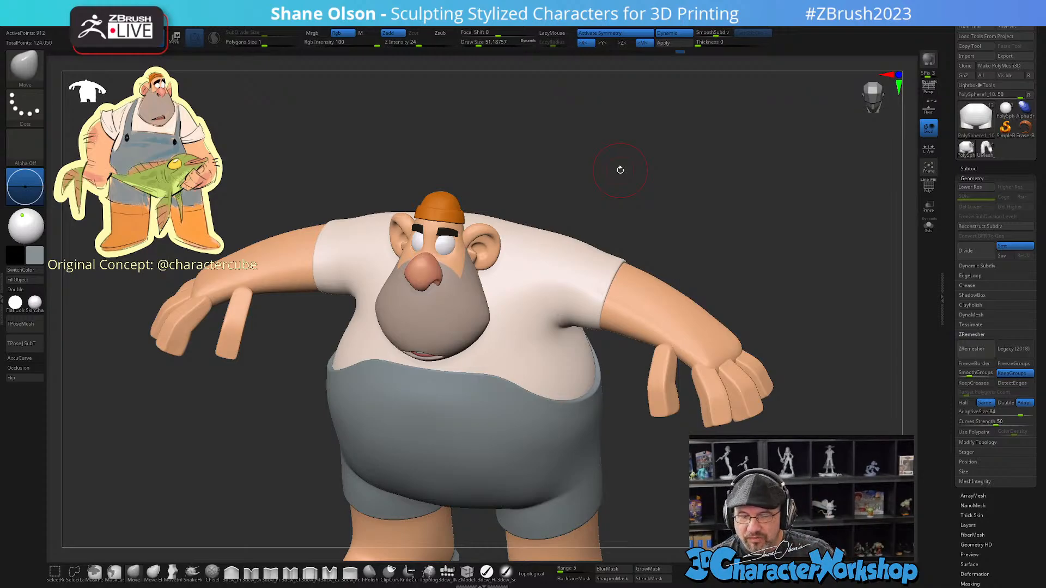
left_click_drag(620, 170, 620, 216, "shift")
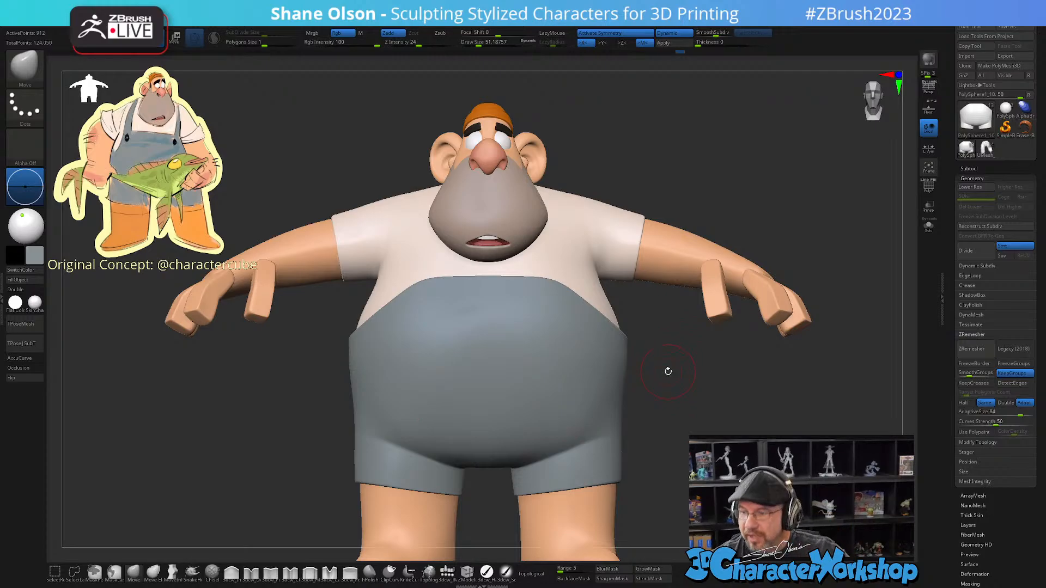
right_click_drag(733, 404, 647, 352, "ctrl")
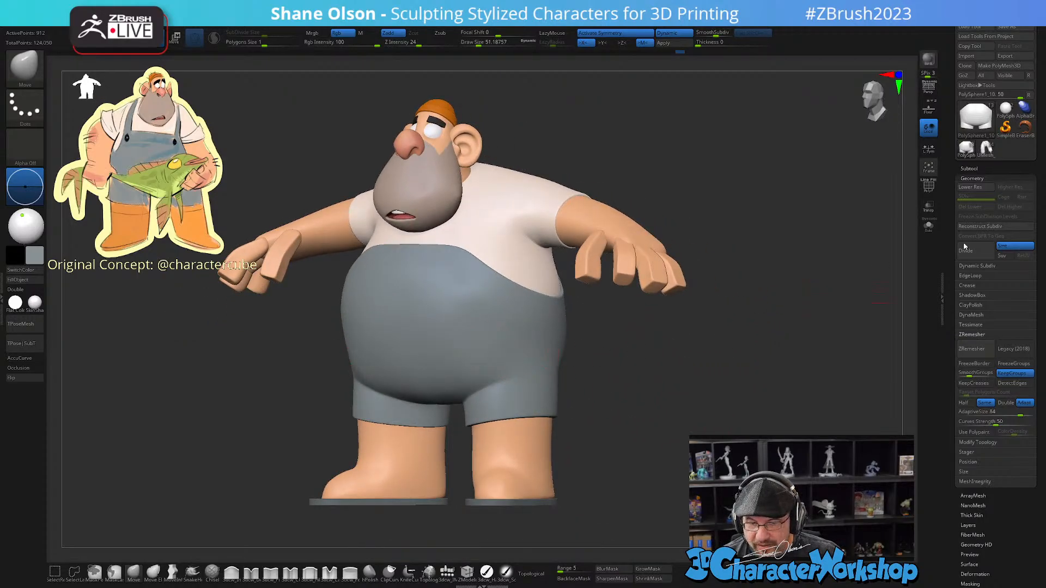
left_click(929, 225)
right_click_drag(789, 306, 761, 275)
right_click_drag(663, 350, 649, 460)
left_click(928, 225)
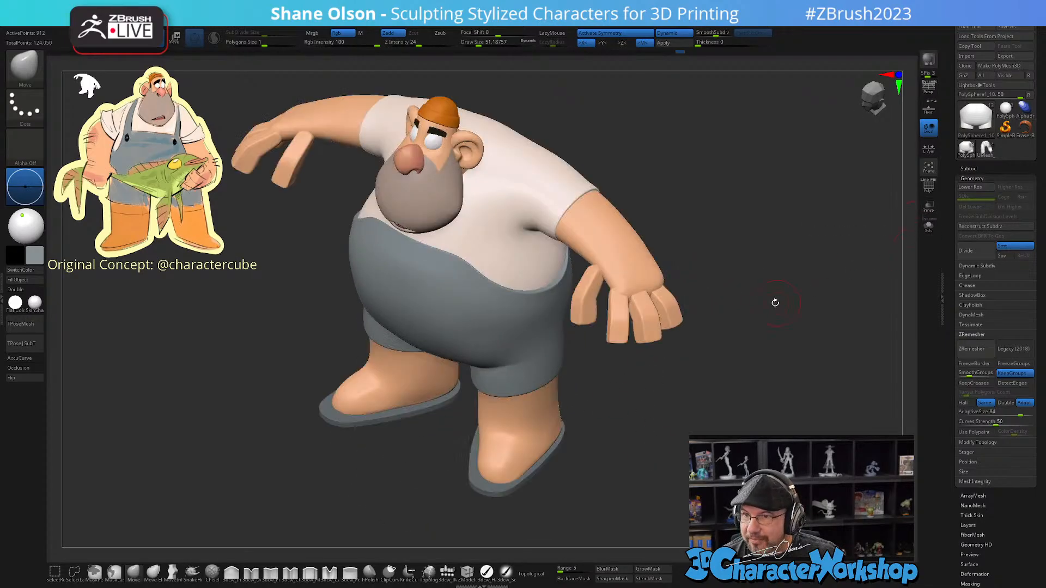
right_click_drag(820, 273, 815, 425)
left_click_drag(815, 426, 817, 434)
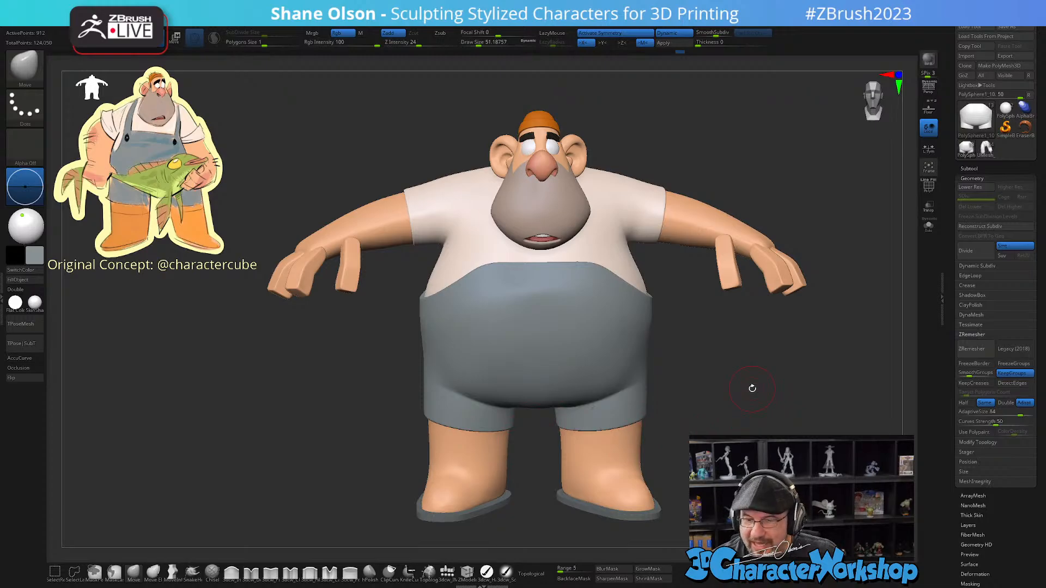
Step: Switch to the shirt to inspect how it meets the pants from below and in front, and reselect the pants
left_click_drag(691, 289, 668, 379, "alt")
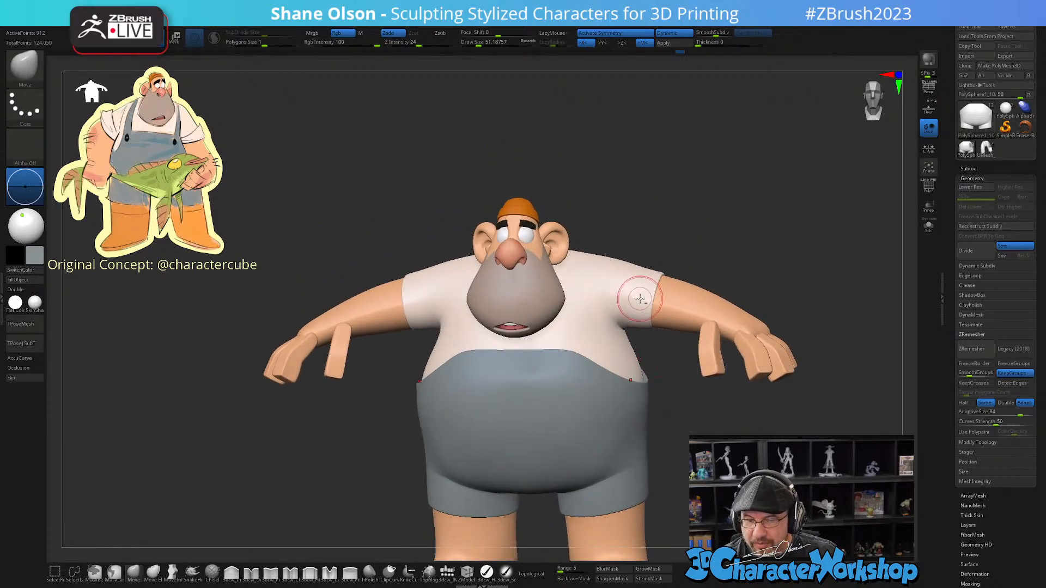
left_click(640, 299, "alt")
left_click(929, 228)
left_click_drag(791, 402, 786, 341)
left_click(929, 225)
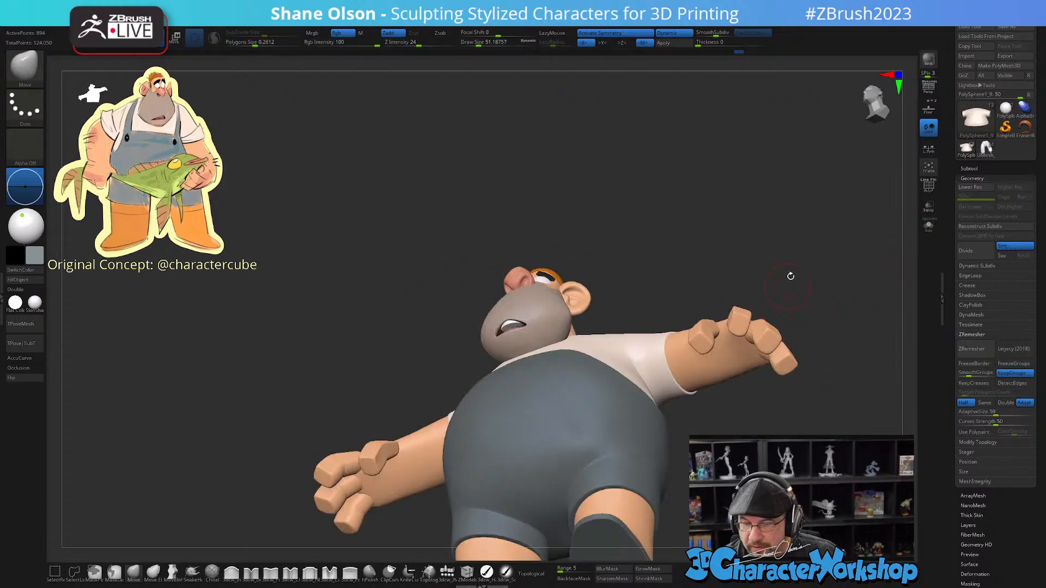
left_click_drag(791, 276, 684, 420)
left_click_drag(589, 234, 586, 187, "alt")
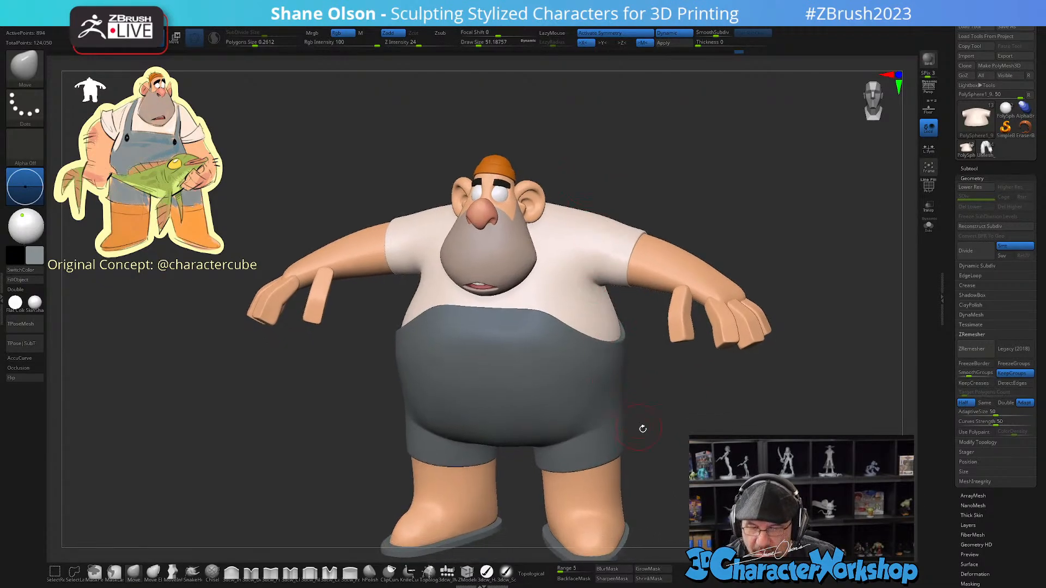
left_click_drag(642, 428, 633, 397)
left_click(594, 359, "alt")
left_click_drag(634, 460, 639, 421, "alt")
Step: Insert a symmetrical pair of cylinders over the shoulders with the primitives insert brush and split them off as a separate subtool
left_click(486, 573)
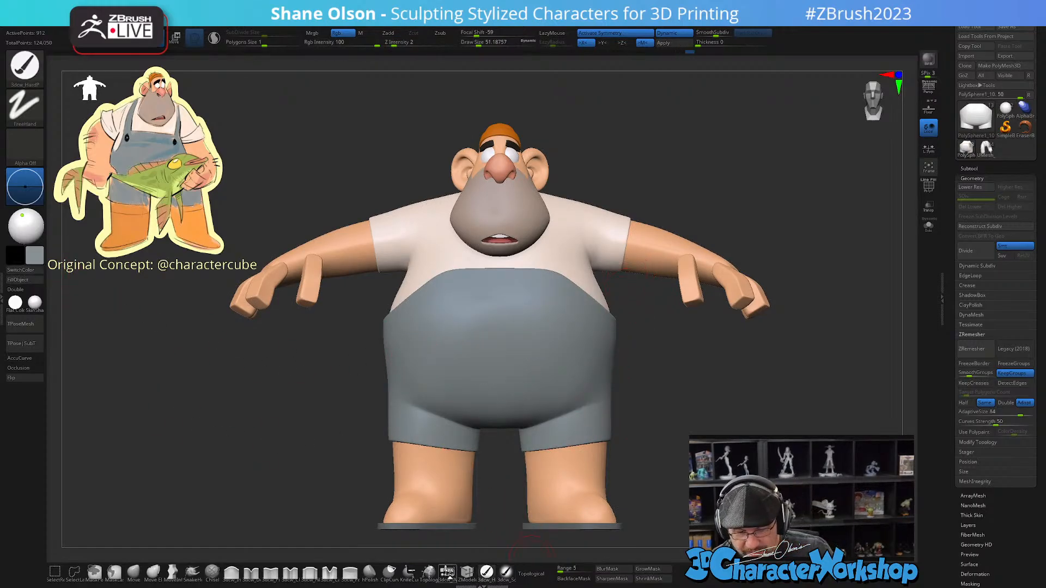
left_click(447, 571)
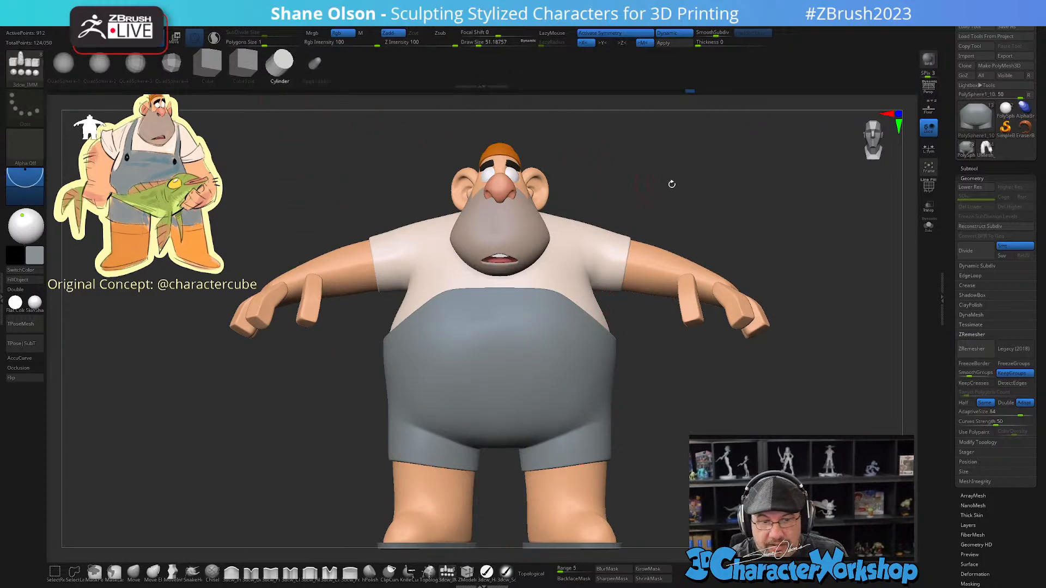
mouse_move(671, 184)
left_mouse_down()
mouse_move(656, 204)
mouse_move(679, 179)
left_mouse_up()
left_click_drag(601, 248, 611, 302)
left_click_drag(640, 382, 659, 367)
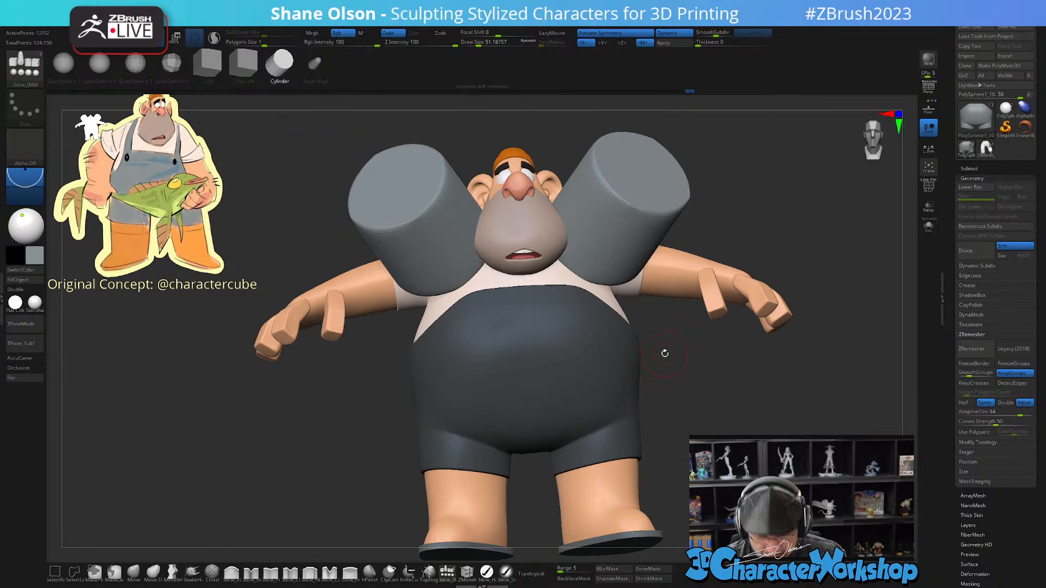
key("space")
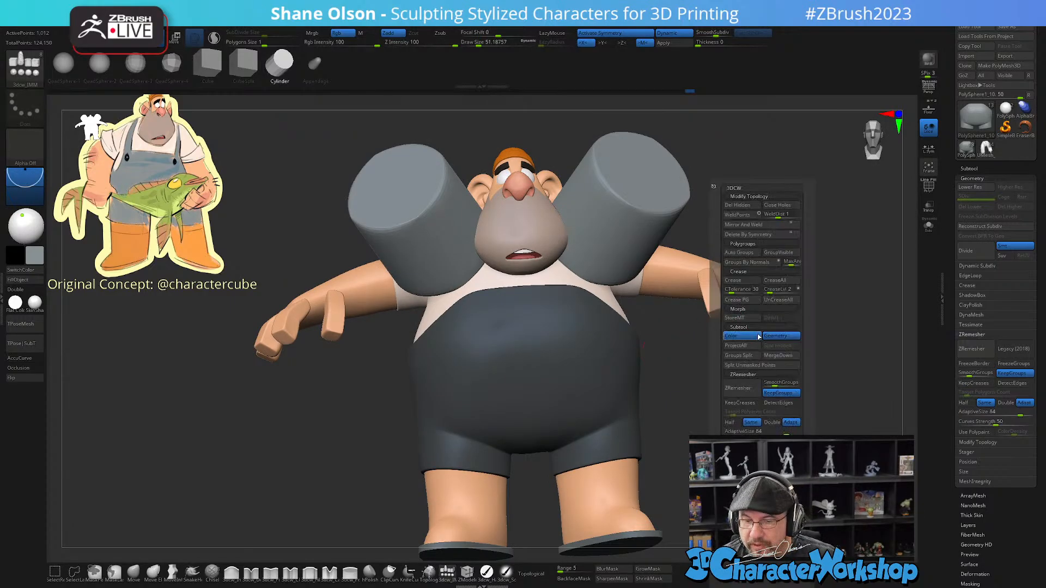
left_click(759, 366)
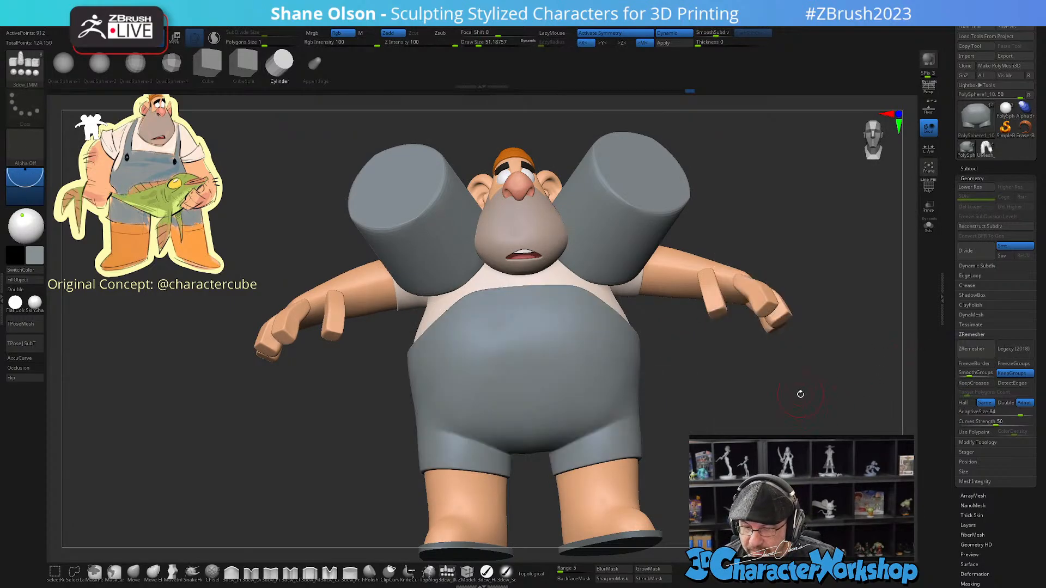
Step: Select the cylinders' subtool, display its wireframe, drop it to its lower subdivision level and flatten both cylinders into thin discs
key("Down")
key("shift+f")
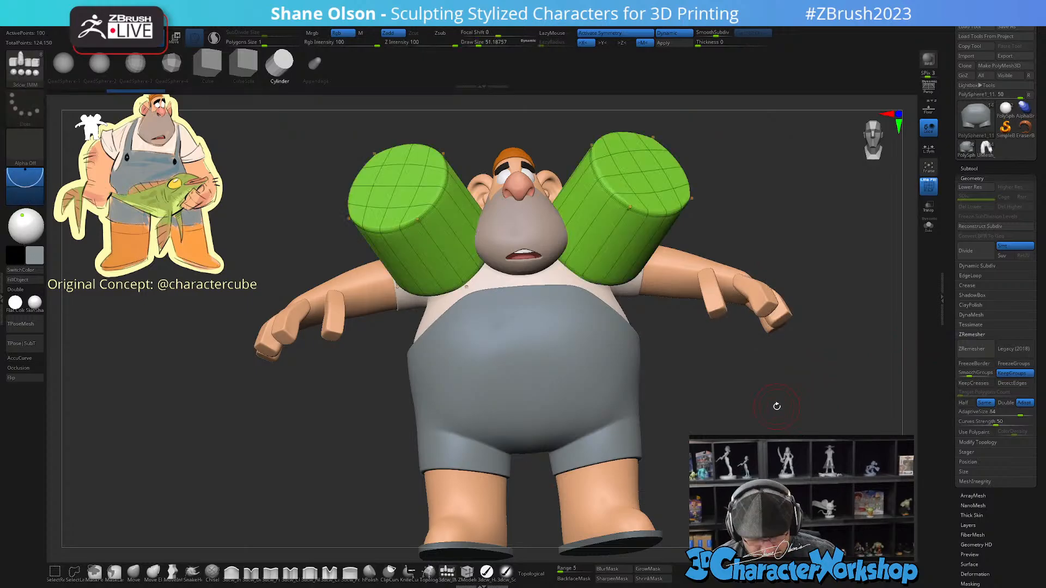
left_click_drag(777, 407, 770, 397)
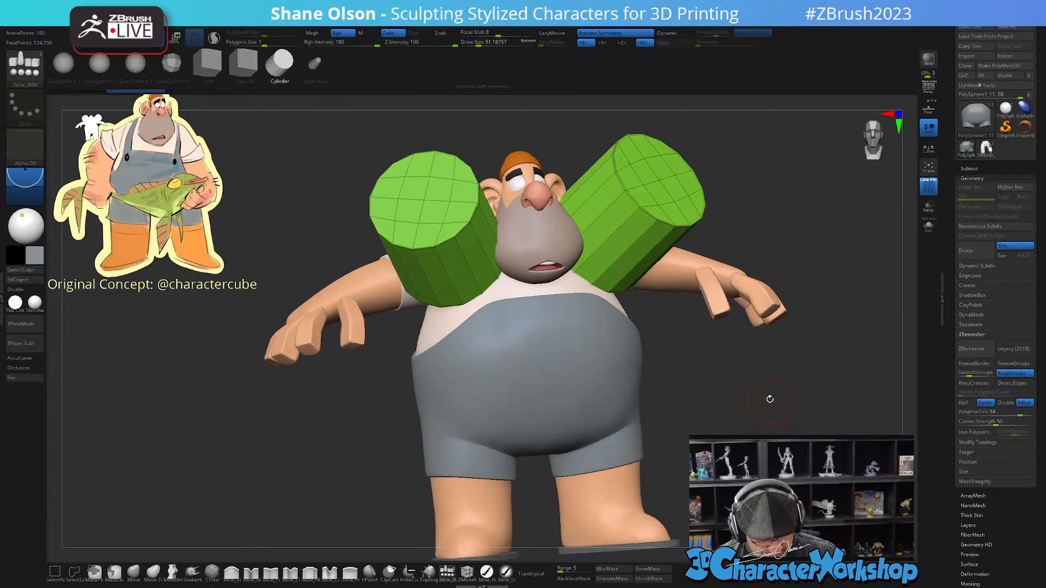
key("w")
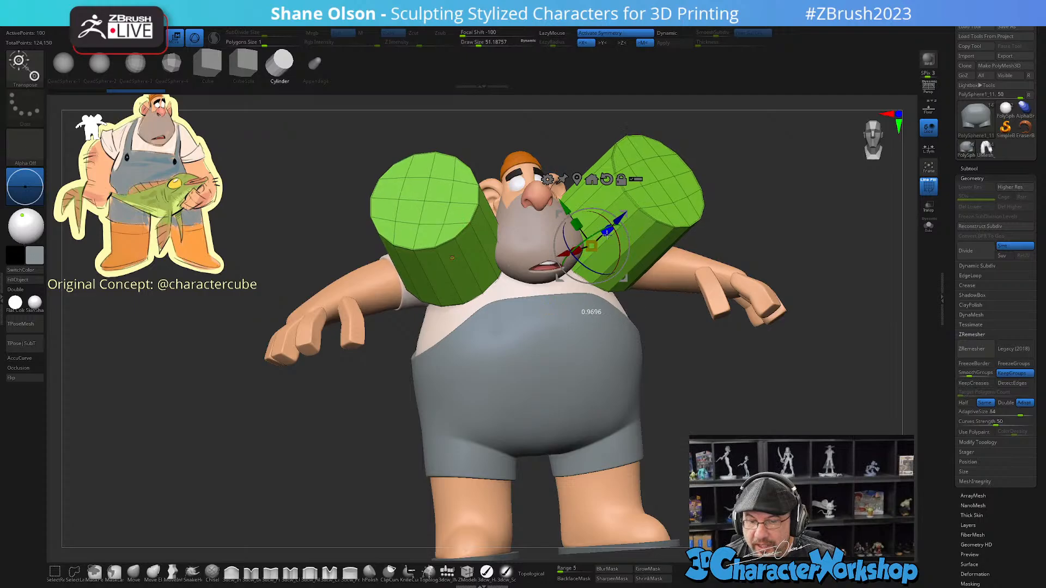
key("d")
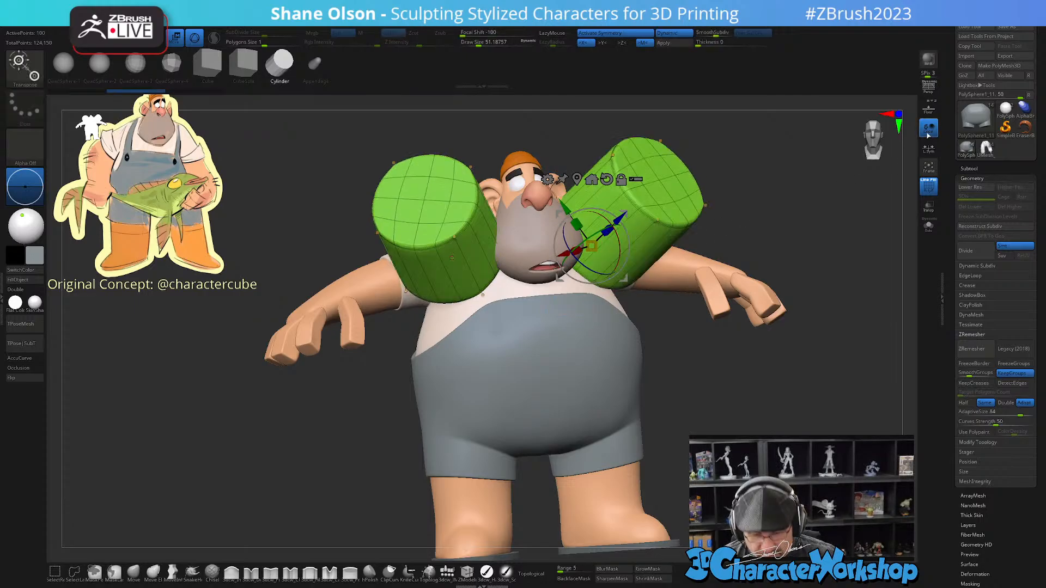
key("shift+d")
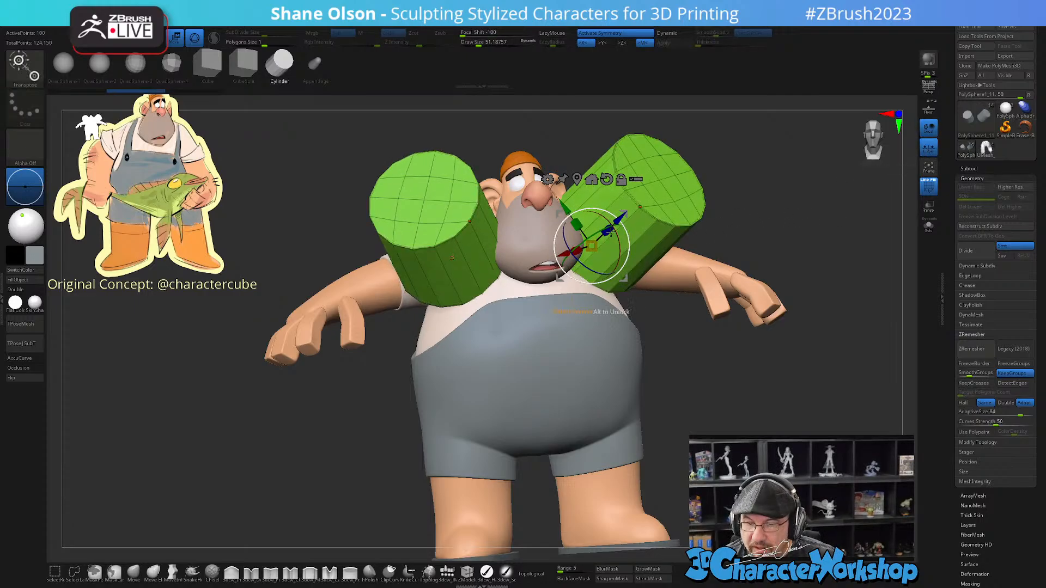
left_click_drag(608, 231, 595, 242)
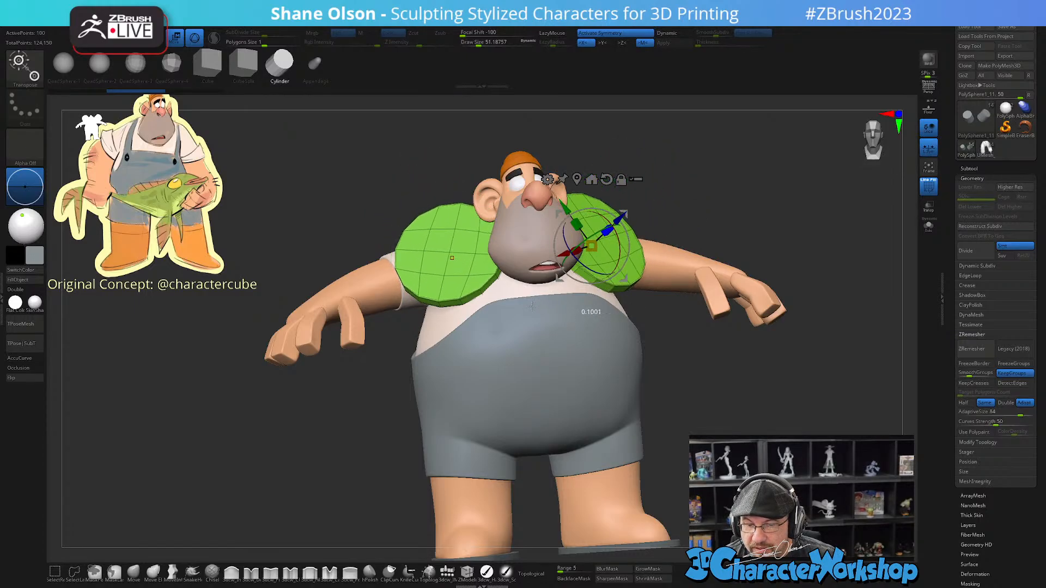
Step: Rotate the thin discs upright to run front to back, then fit them over the shoulders in side view
left_click_drag(745, 155, 738, 215)
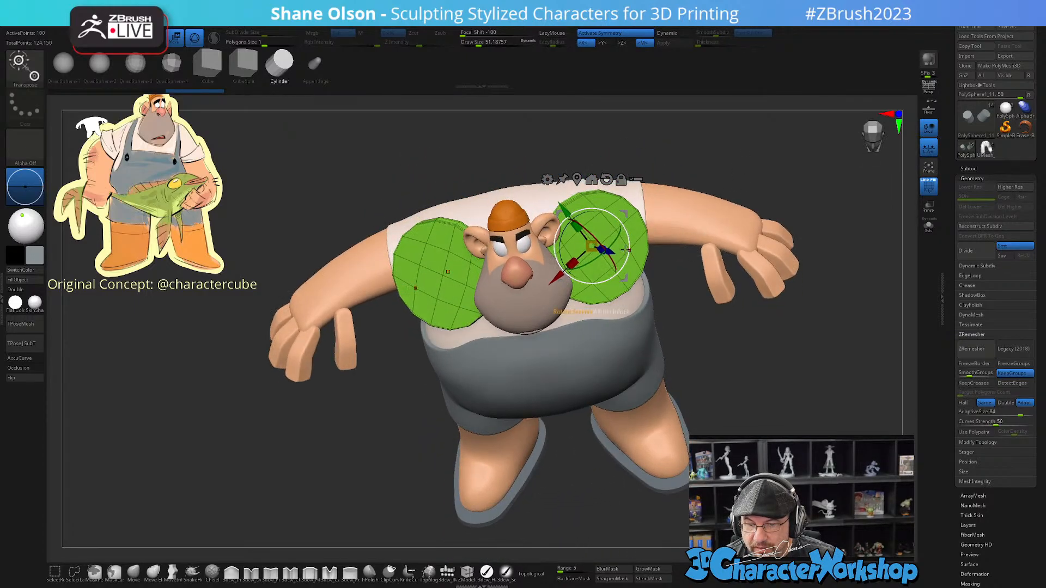
left_click_drag(596, 269, 612, 217)
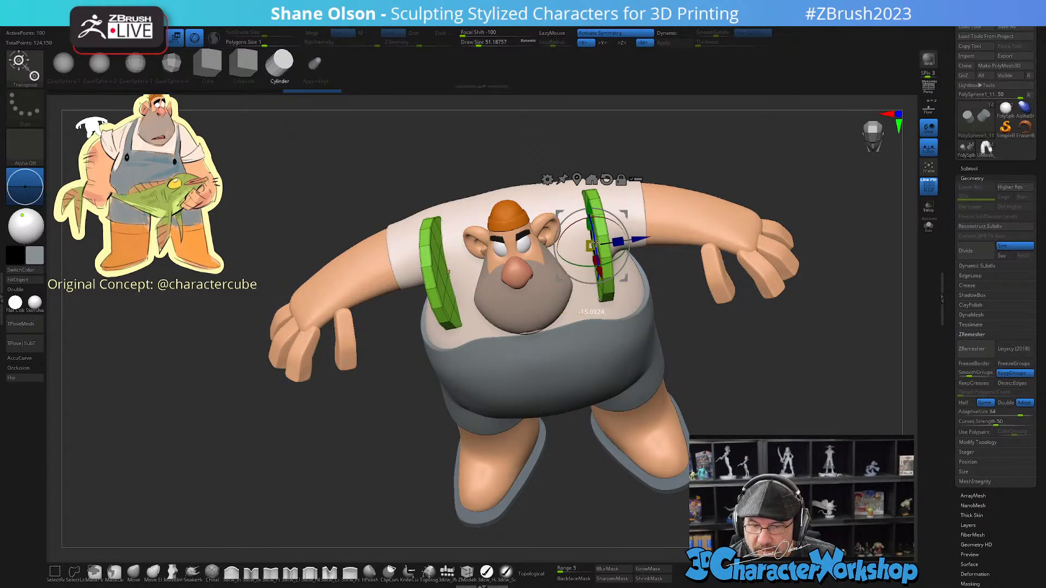
left_click_drag(705, 349, 696, 424)
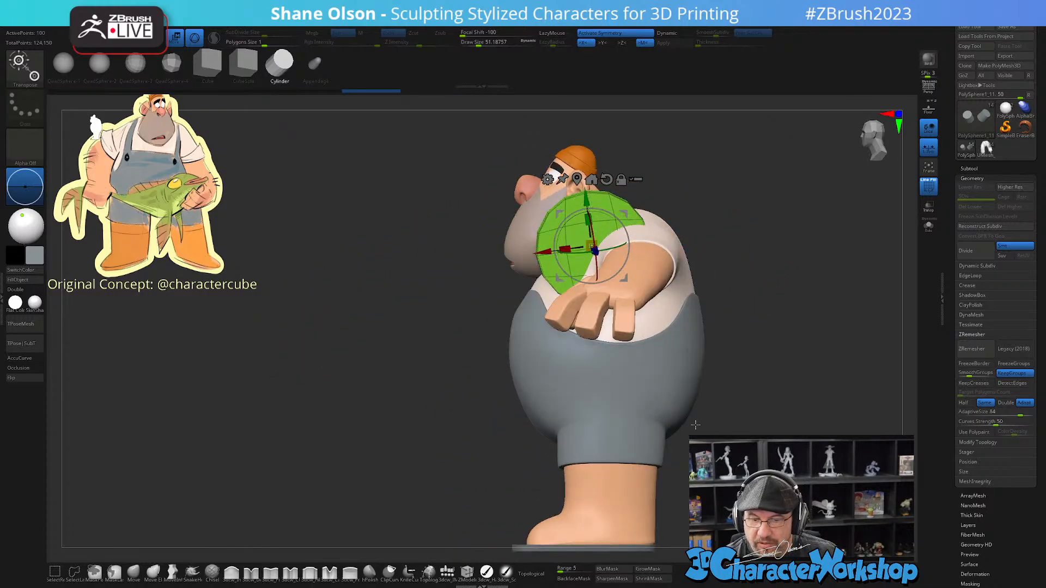
left_click_drag(668, 274, 725, 280)
left_click_drag(643, 242, 623, 240)
left_click_drag(676, 192, 647, 190)
left_click_drag(474, 417, 431, 376)
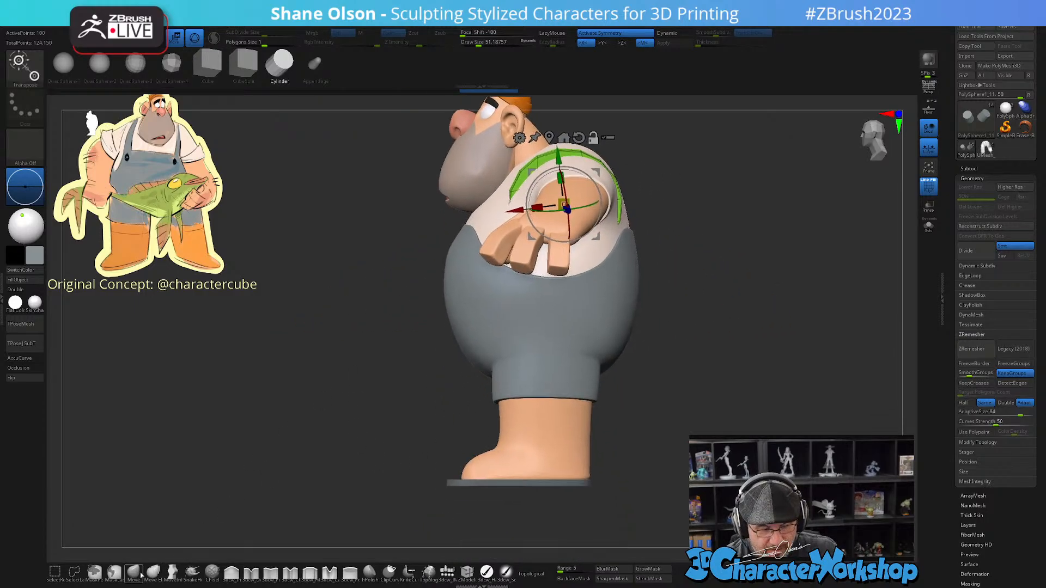
Step: Switch to the Move brush at draw size about 202, raise the discs' subdivision level and make the other subtools transparent
key("q")
right_click_drag(569, 315, 537, 366, "alt")
key("s")
left_click_drag(678, 287, 698, 287)
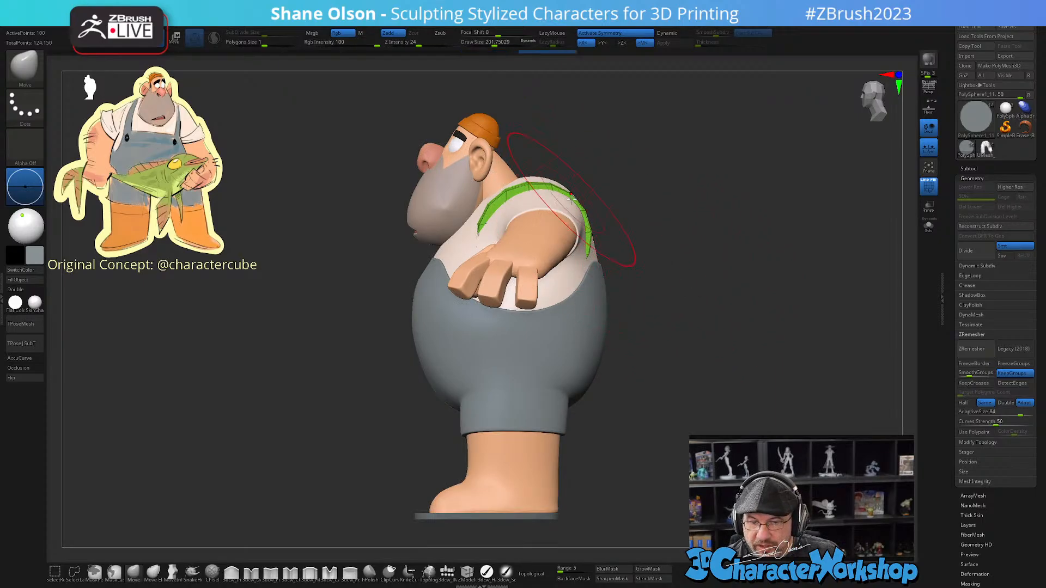
key("d")
right_click_drag(604, 273, 640, 255)
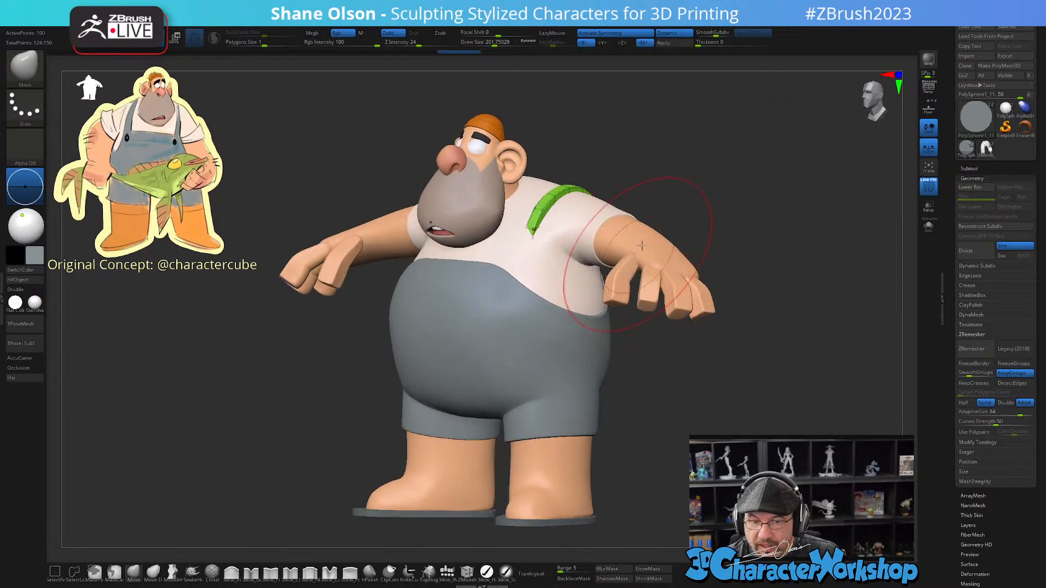
right_click_drag(654, 207, 657, 255)
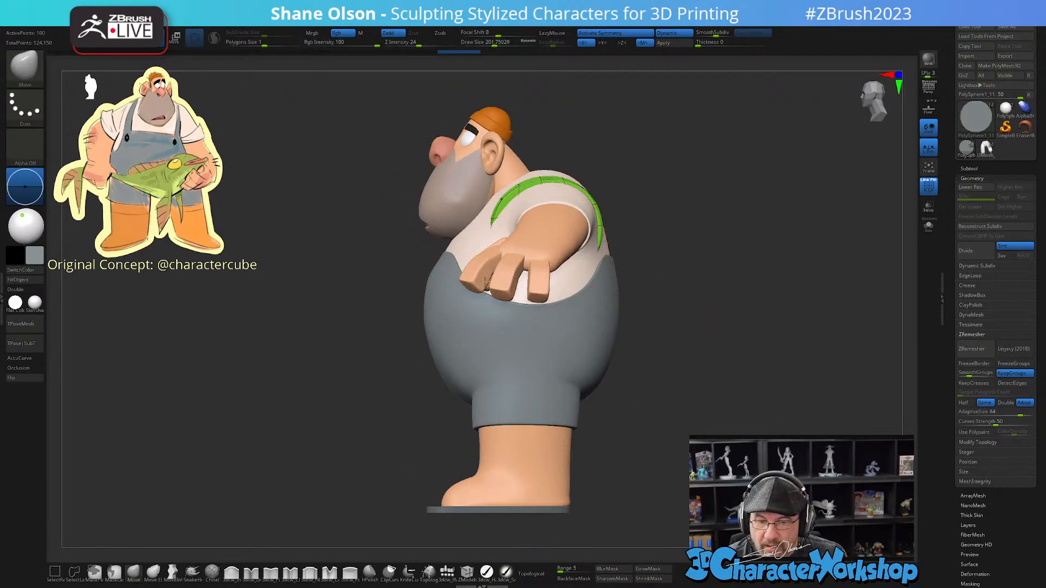
left_click(928, 206)
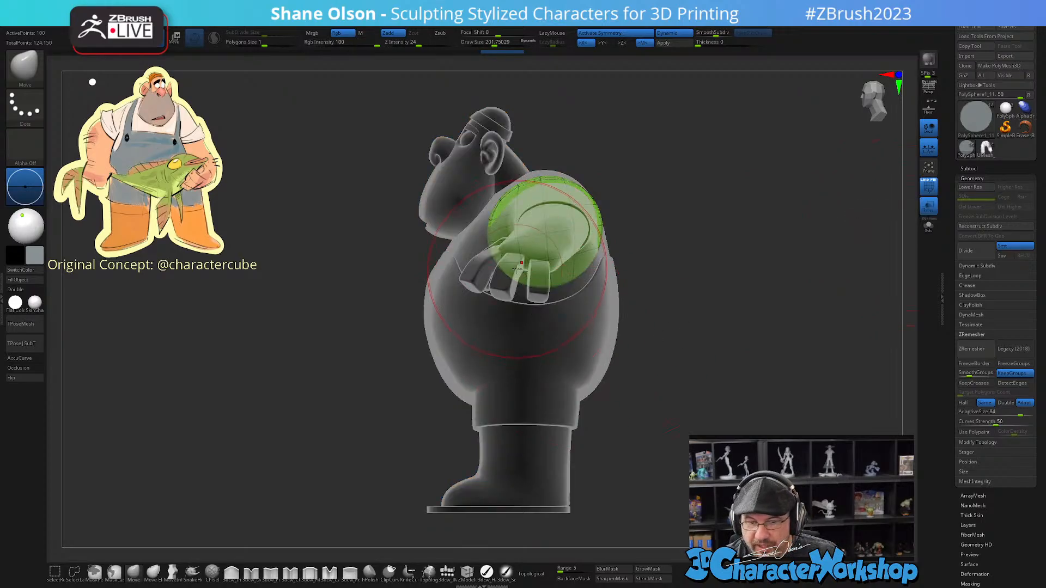
Step: Stretch the discs' front, lower and rear edges to follow the torso profile in side view, using draw size about 158
key("s")
left_click_drag(519, 270, 413, 361)
left_click_drag(581, 324, 621, 386)
mouse_move(586, 194)
left_mouse_down()
mouse_move(599, 229)
mouse_move(596, 201)
left_mouse_up()
key("s")
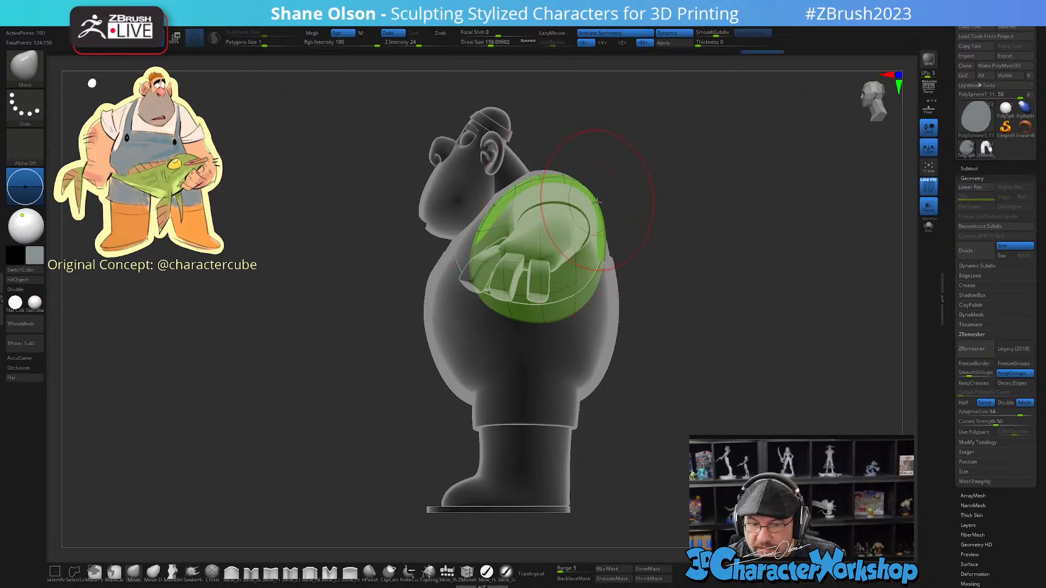
left_click_drag(426, 282, 424, 282)
Step: Pull the front edges of the straps down along the chest toward the bib with the Move brush
right_click_drag(485, 278, 545, 275)
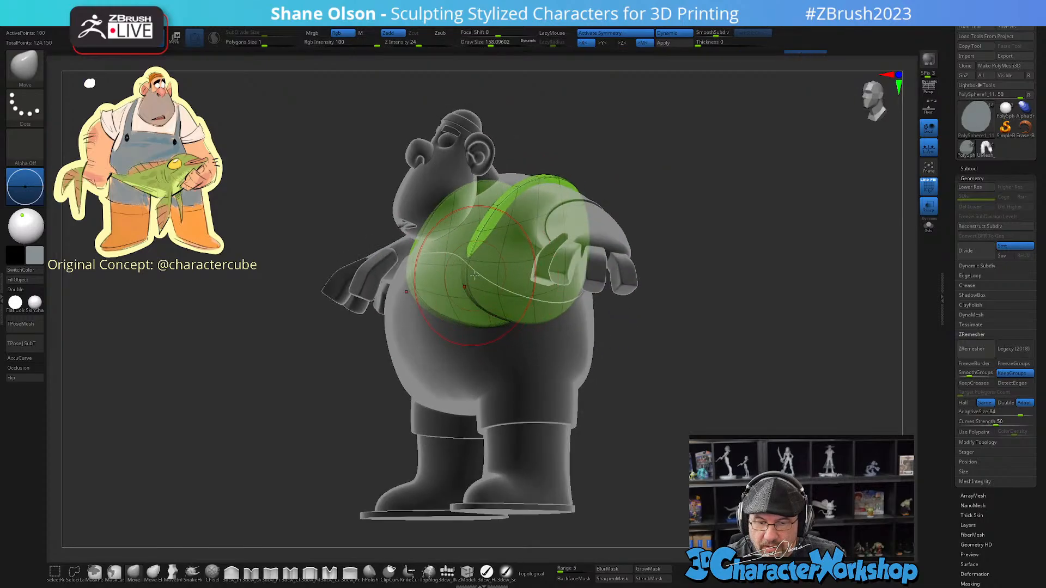
left_click_drag(483, 268, 406, 305)
mouse_move(468, 272)
right_mouse_down()
mouse_move(534, 266)
mouse_move(469, 268)
right_mouse_up()
left_click_drag(456, 268, 448, 267)
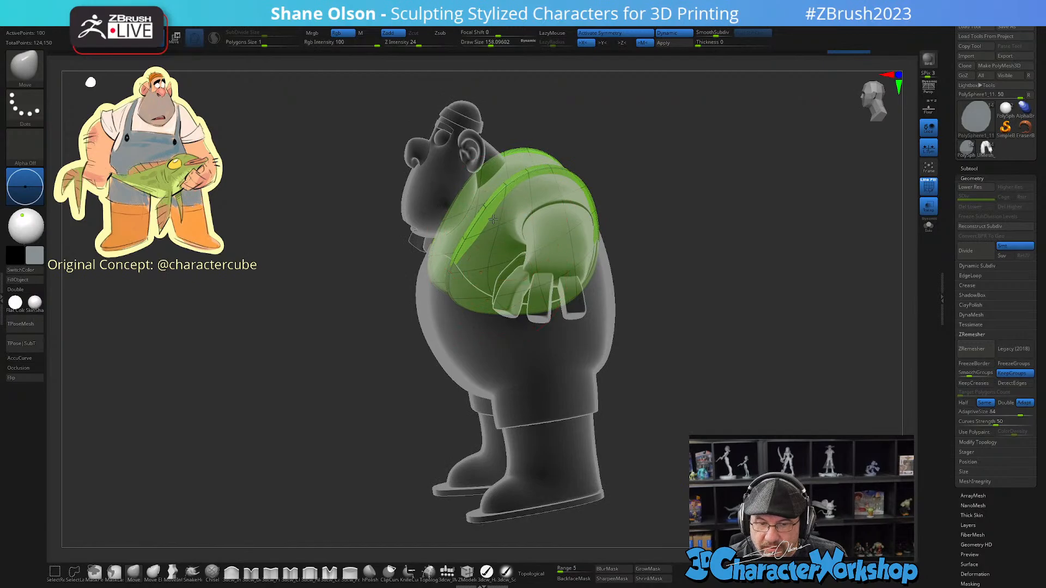
mouse_move(507, 245)
right_mouse_down()
mouse_move(485, 239)
mouse_move(495, 226)
right_mouse_up()
mouse_move(493, 217)
left_mouse_down()
mouse_move(502, 231)
mouse_move(467, 256)
left_mouse_up()
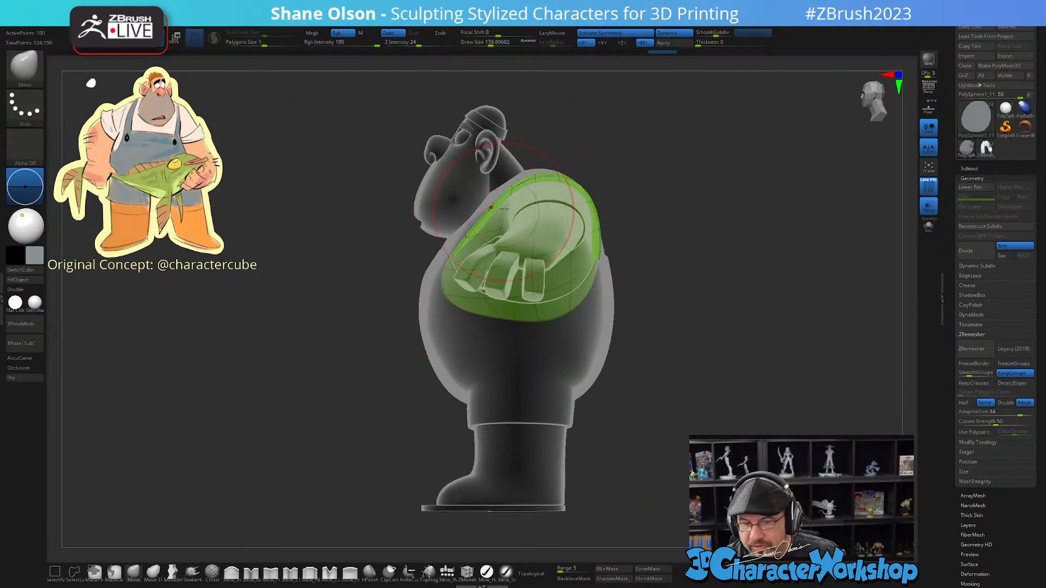
left_click_drag(505, 207, 509, 204)
left_click_drag(451, 265, 450, 271)
Step: Adjust the straps over the shoulders and down the back so they follow the shirt's surface
mouse_move(450, 271)
right_mouse_down()
mouse_move(588, 256)
mouse_move(572, 250)
right_mouse_up()
left_click_drag(584, 214, 585, 213)
right_click_drag(583, 215, 545, 196)
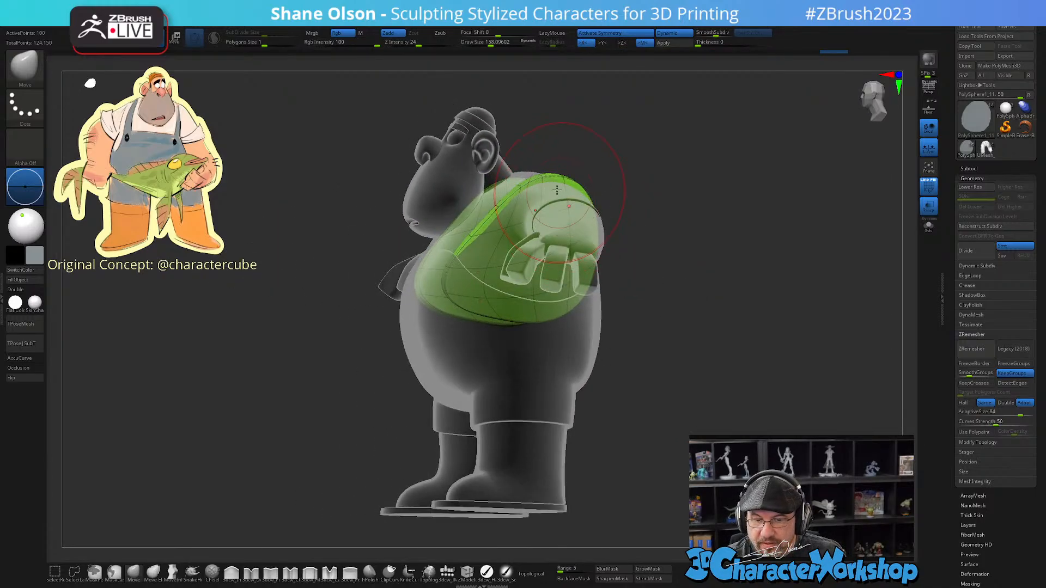
left_click_drag(557, 190, 559, 194)
right_click_drag(572, 172, 474, 147)
left_click_drag(598, 226, 600, 227)
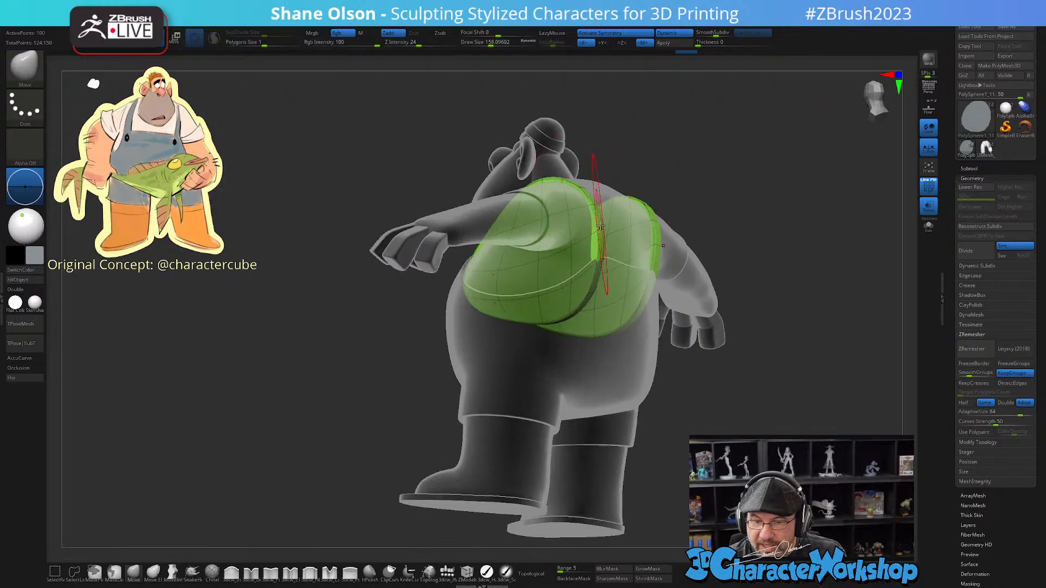
right_click_drag(600, 226, 665, 245)
left_click_drag(610, 269, 611, 271)
right_click_drag(610, 270, 613, 271, "shift")
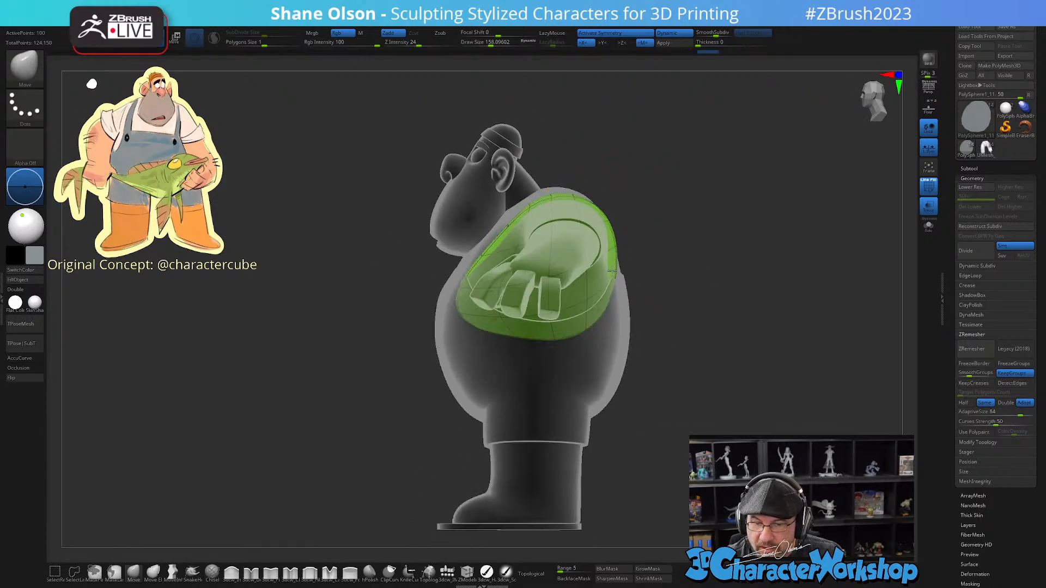
Step: Refine the straps' rear edge in side view at draw size about 97, and turn off the transparency
key("s")
mouse_move(614, 283)
left_mouse_down()
mouse_move(603, 257)
mouse_move(609, 221)
left_mouse_up()
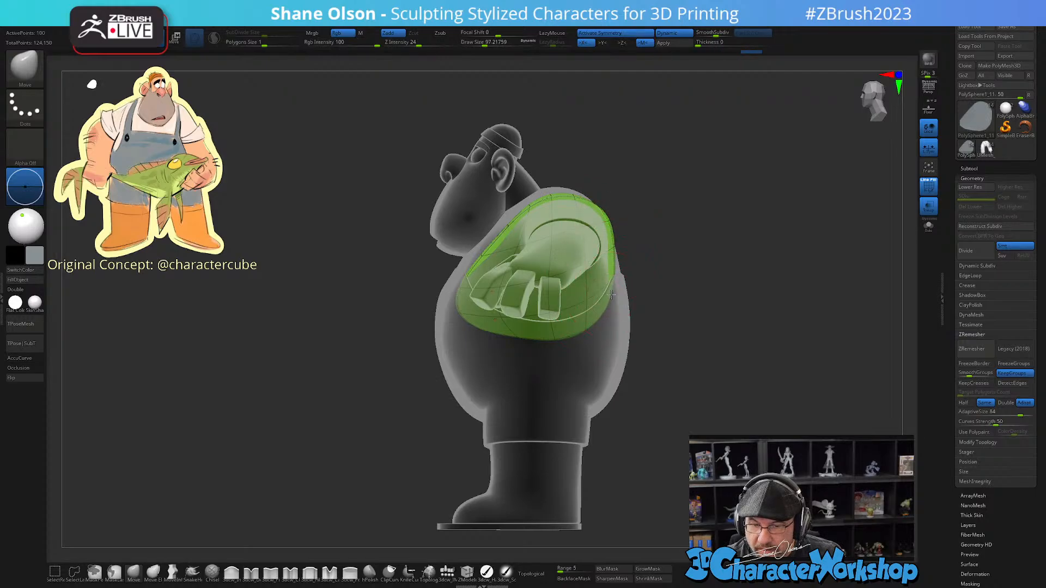
mouse_move(677, 350)
right_mouse_down()
mouse_move(707, 343)
mouse_move(672, 362)
mouse_move(684, 364)
right_mouse_up()
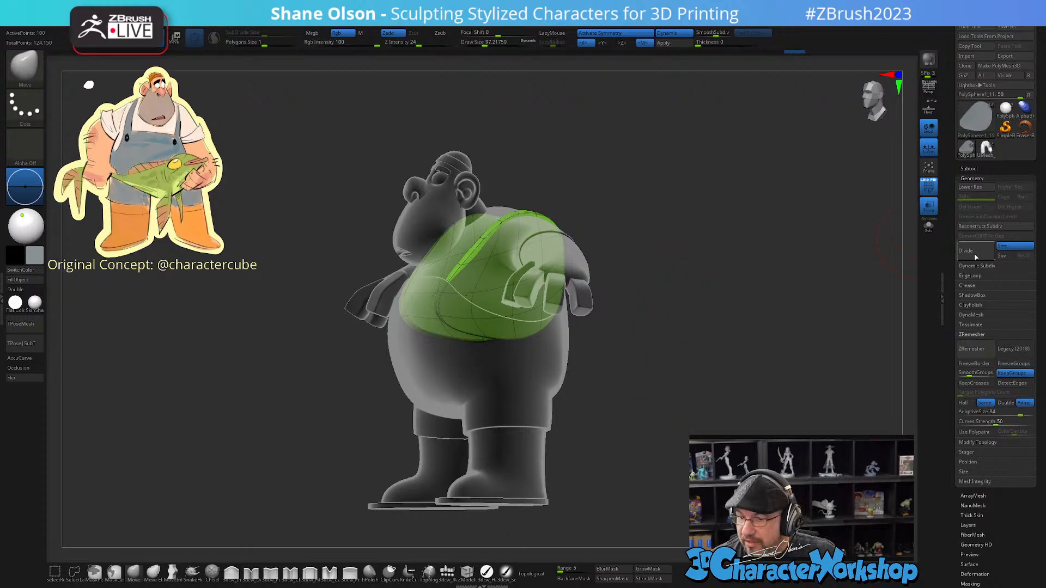
left_click(929, 206)
right_click_drag(731, 268, 727, 226, "shift")
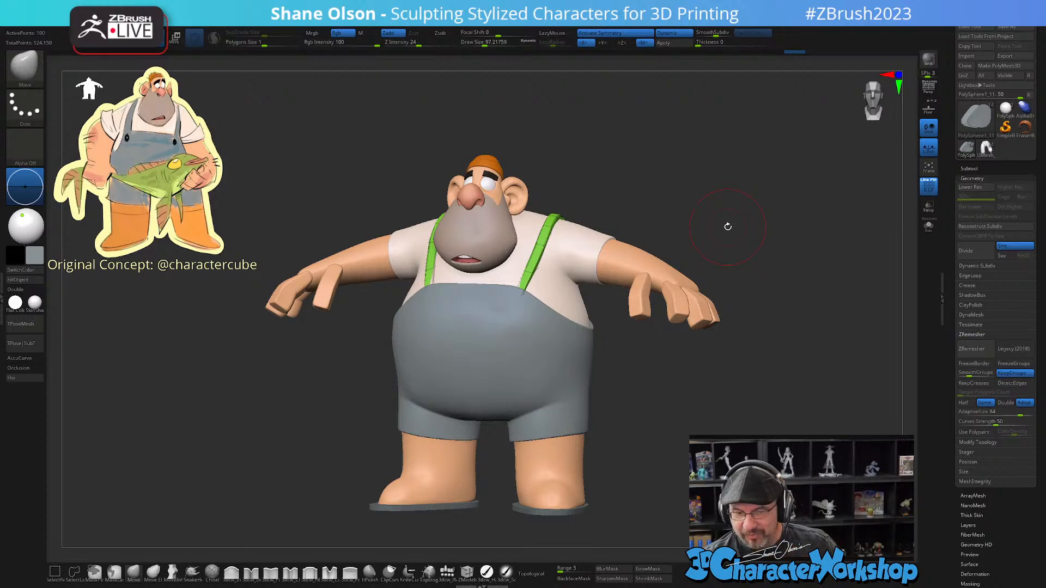
Step: Select the overalls, nudge the bib's edge where the strap meets it at draw size about 124, and reselect the straps
left_click_drag(616, 365, 664, 300)
right_click_drag(548, 329, 495, 344)
left_click(496, 339, "alt")
key("s")
left_click_drag(494, 325, 497, 324)
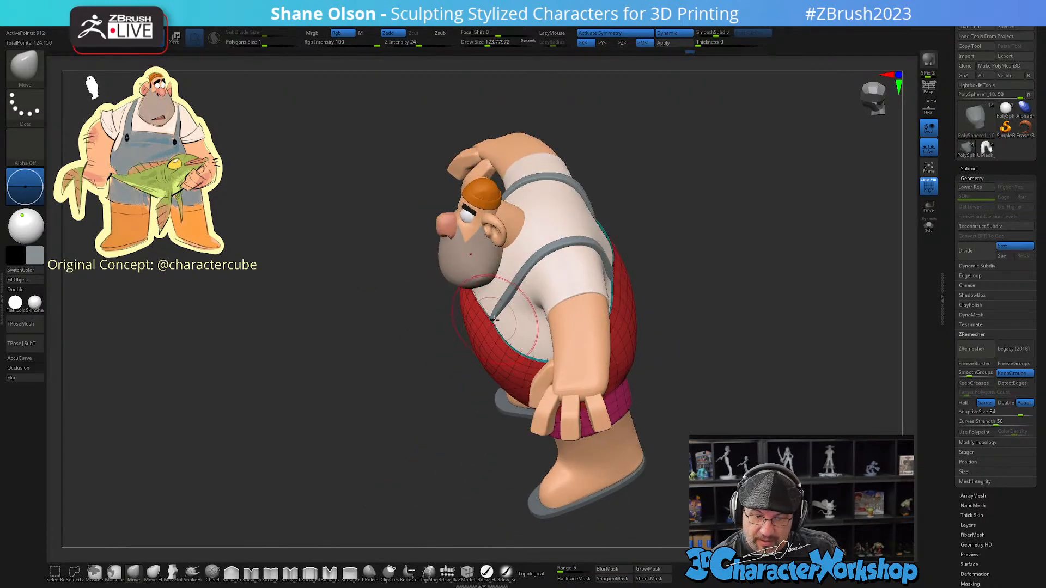
mouse_move(494, 314)
right_mouse_down()
mouse_move(487, 331)
mouse_move(501, 306)
mouse_move(491, 296)
right_mouse_up()
left_click(510, 317, "alt")
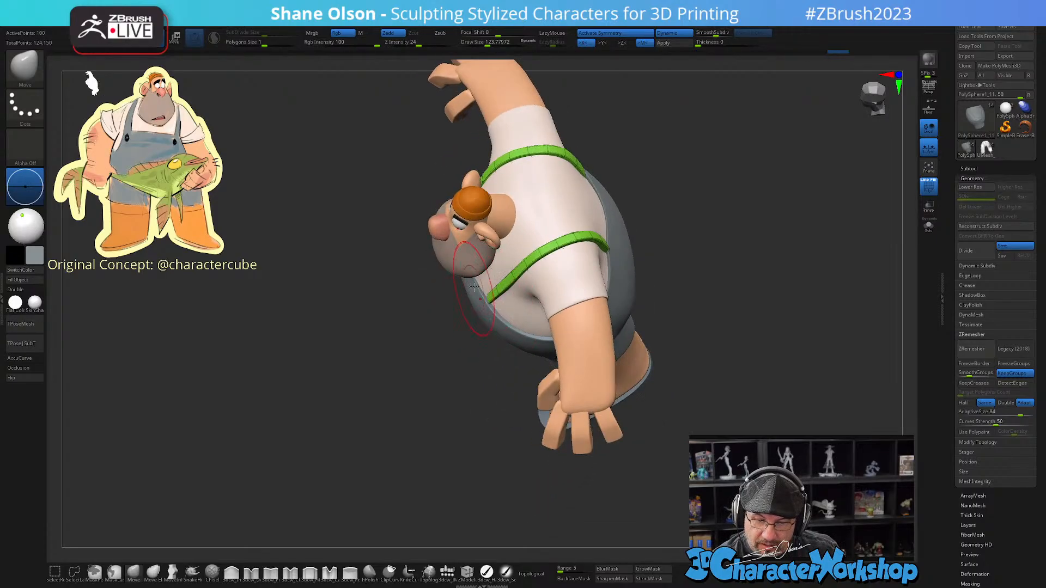
Step: Reduce the draw size to about 62 and then 44, and nudge the straps' front ends against the bib
key("s")
mouse_move(495, 312)
left_mouse_down()
mouse_move(488, 283)
mouse_move(510, 256)
mouse_move(462, 321)
left_mouse_up()
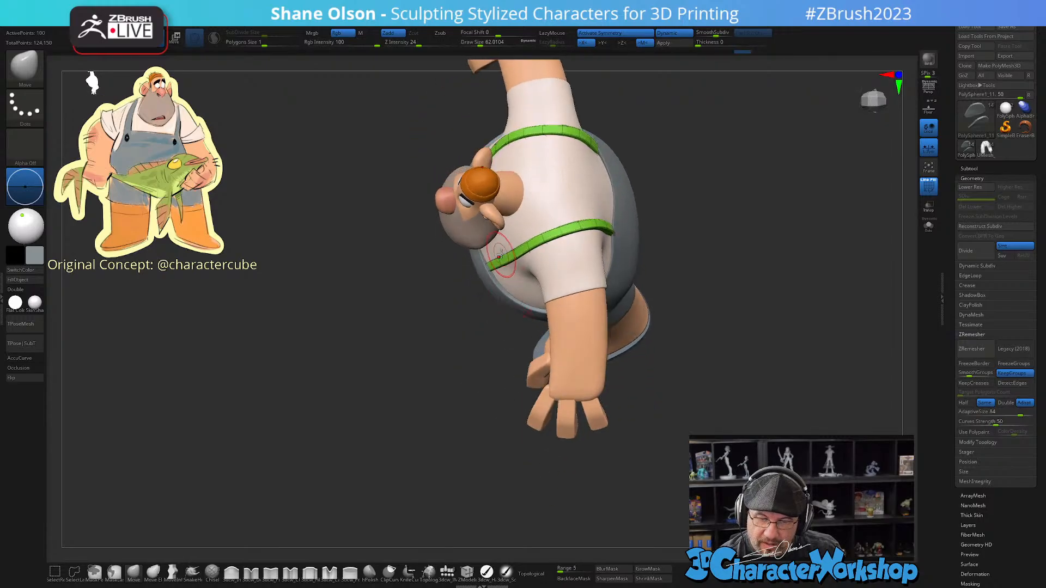
key("s")
left_click_drag(497, 255, 489, 254)
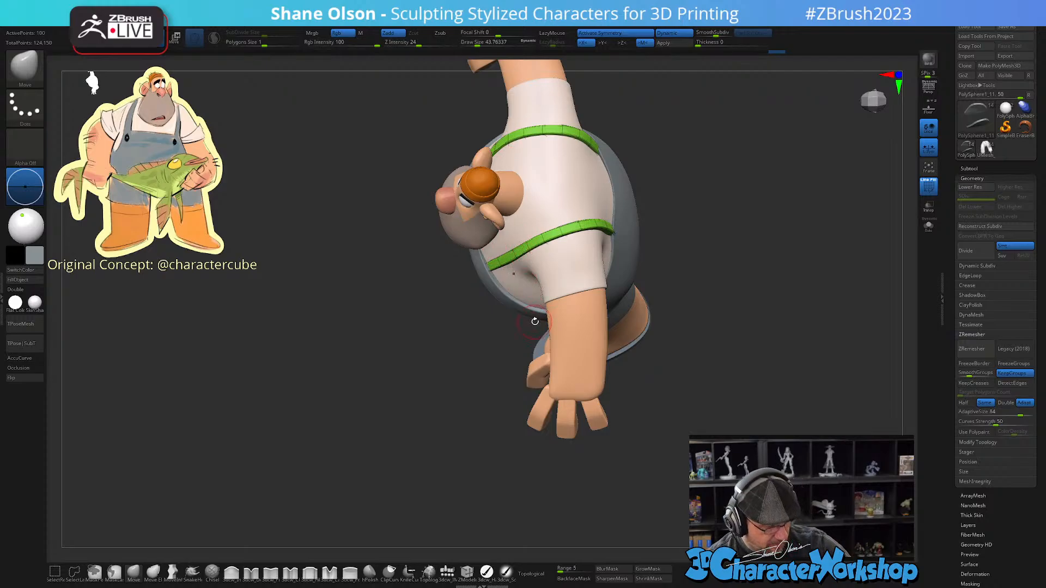
Step: Return the draw size to about 97 and adjust the straps across the chest, checking them from the front
left_click_drag(535, 321, 628, 340)
key("s")
left_click_drag(595, 269, 568, 250)
key("s")
left_click_drag(568, 252, 575, 243)
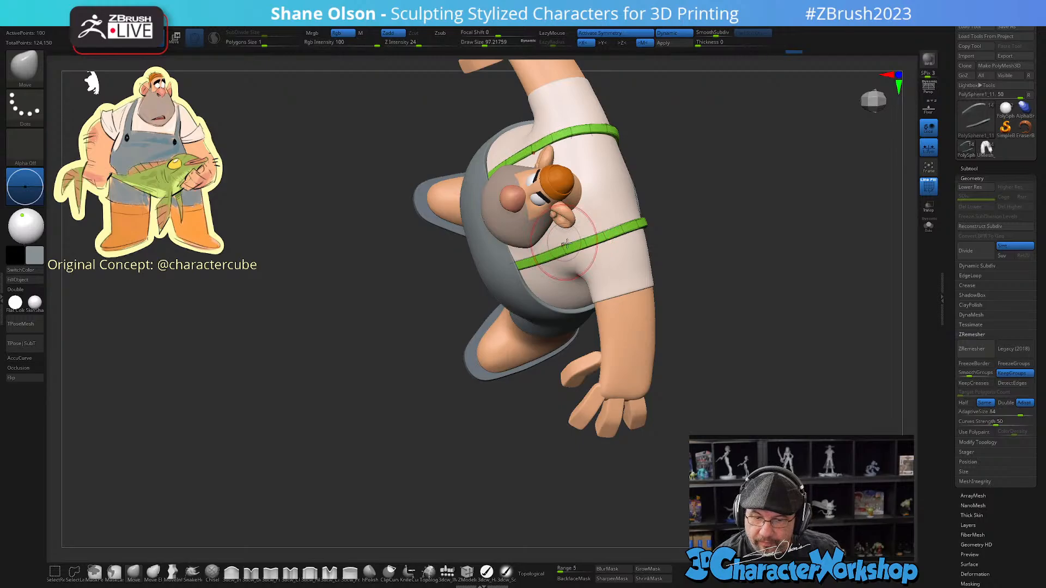
mouse_move(692, 362)
left_mouse_down()
mouse_move(699, 281)
mouse_move(763, 361)
mouse_move(703, 375)
left_mouse_up()
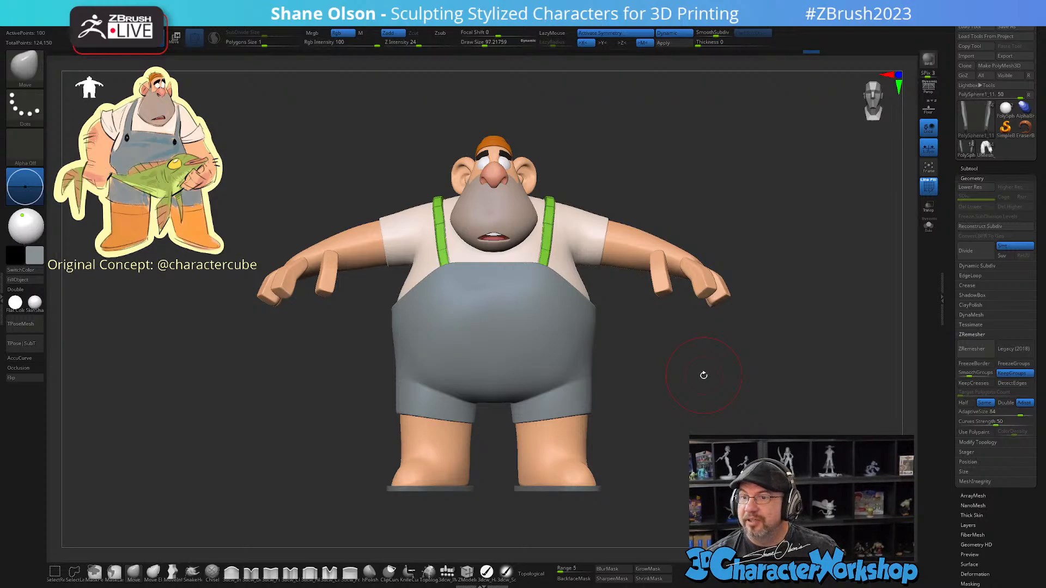
left_click_drag(710, 365, 723, 366)
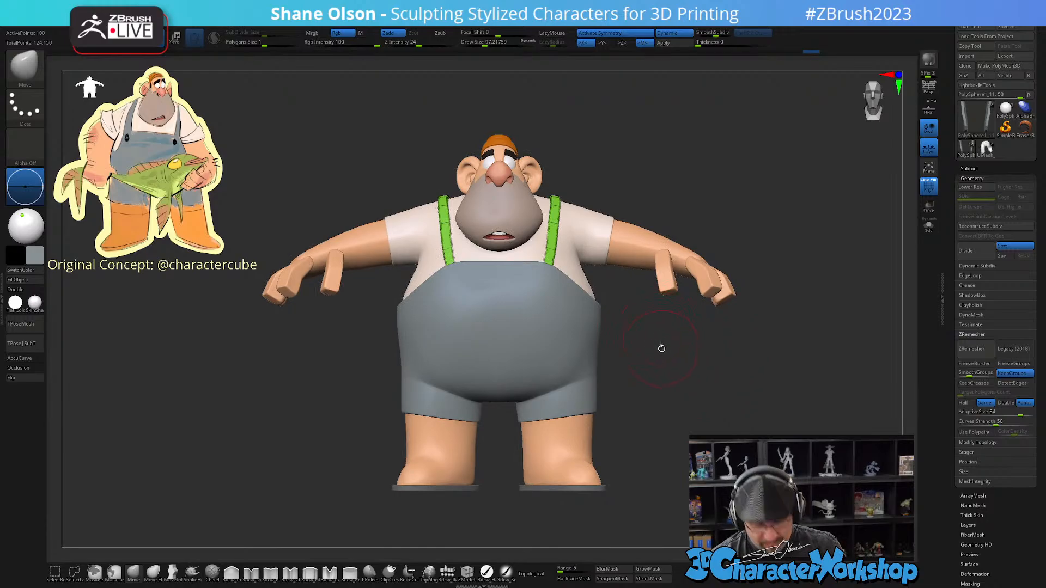
Step: Move the gizmo pivot to the straps' lower ends, realign it, reposition the straps symmetrically above the bib and return to the Move brush
key("w")
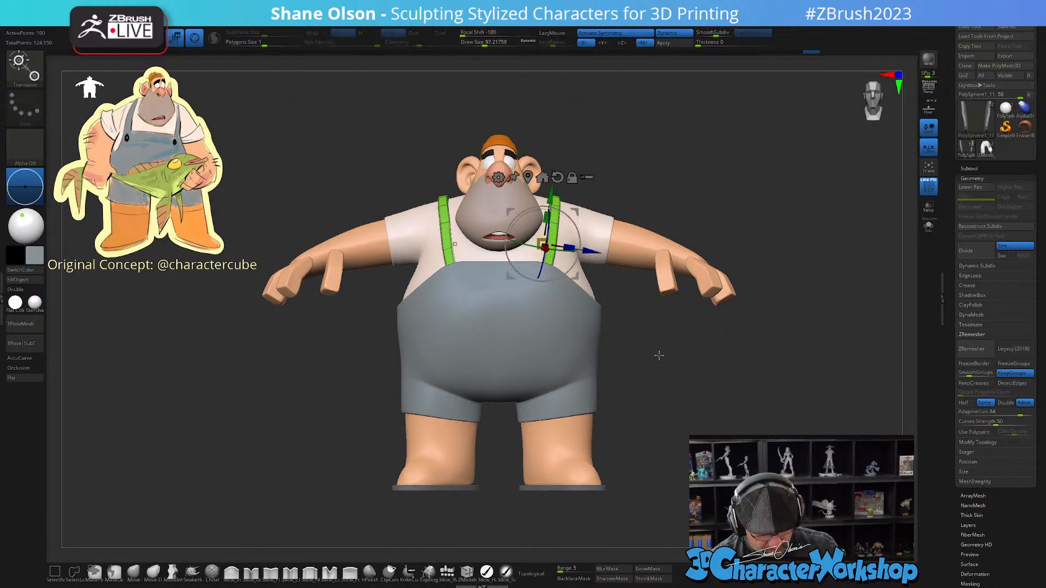
left_click(557, 178, "alt")
left_click_drag(577, 211, 578, 249, "alt")
left_click_drag(637, 353, 633, 375)
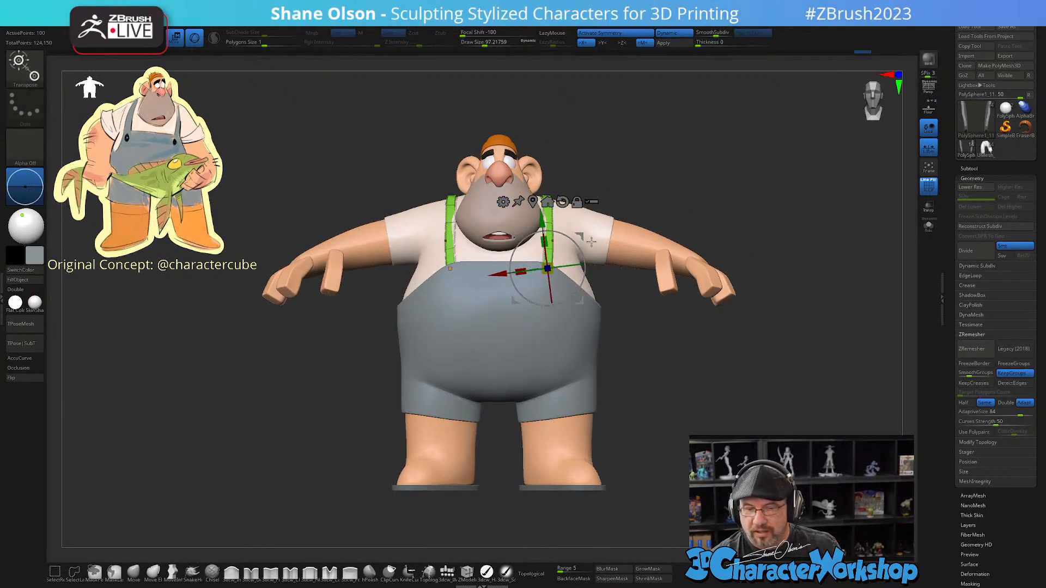
left_click_drag(591, 241, 586, 235)
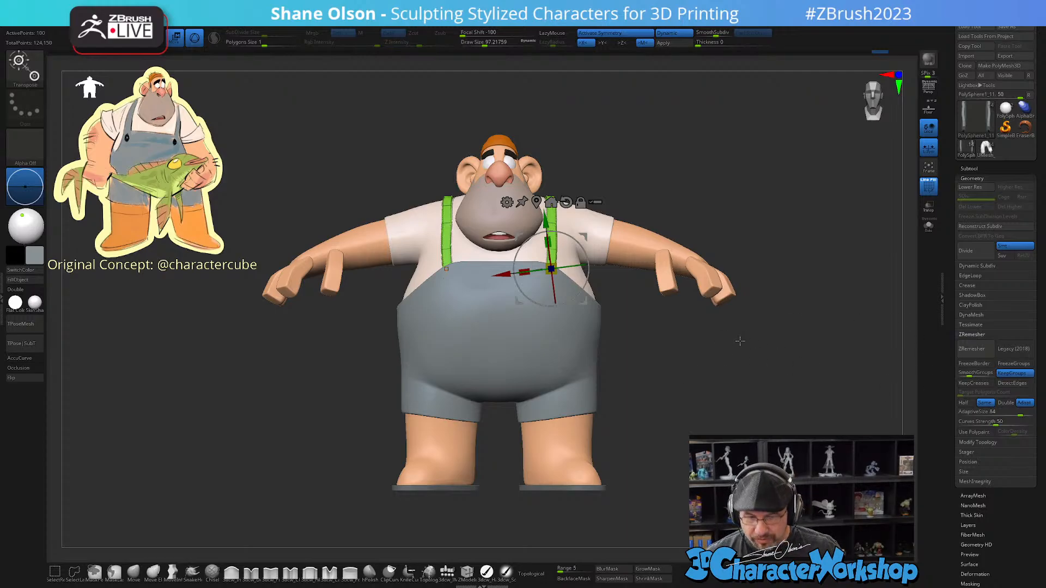
key("q")
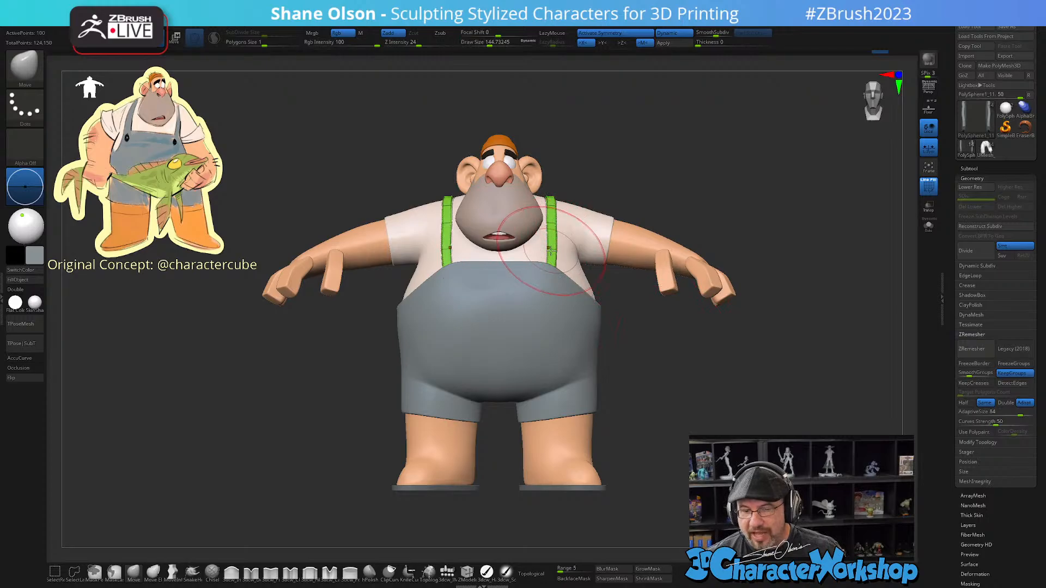
Step: Select the overalls, reduce the draw size to about 68 and nudge their back edge where the straps meet it
left_click_drag(663, 161, 632, 177)
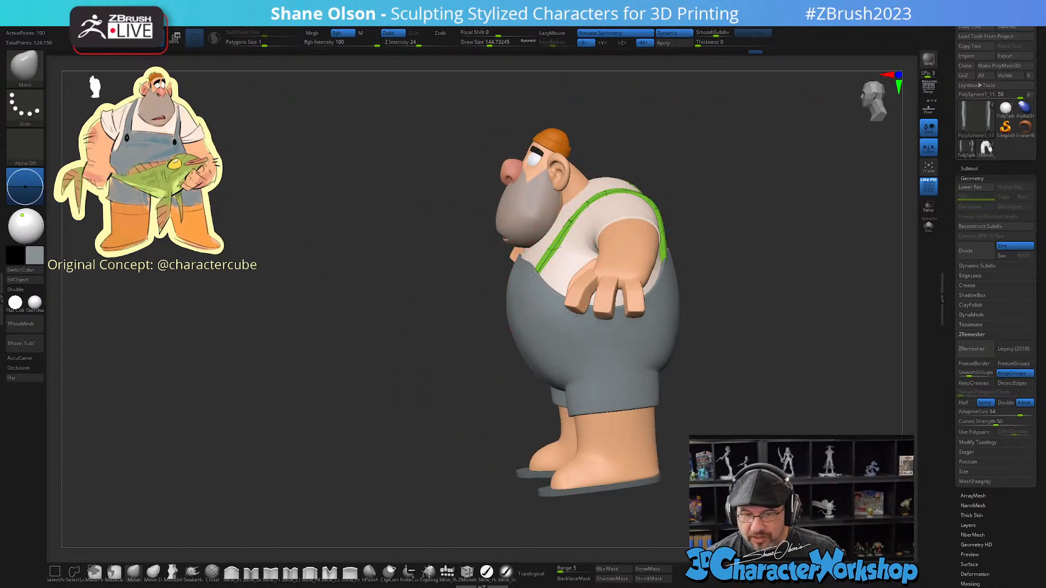
left_click_drag(443, 289, 403, 297)
left_click_drag(829, 252, 554, 369)
key("s")
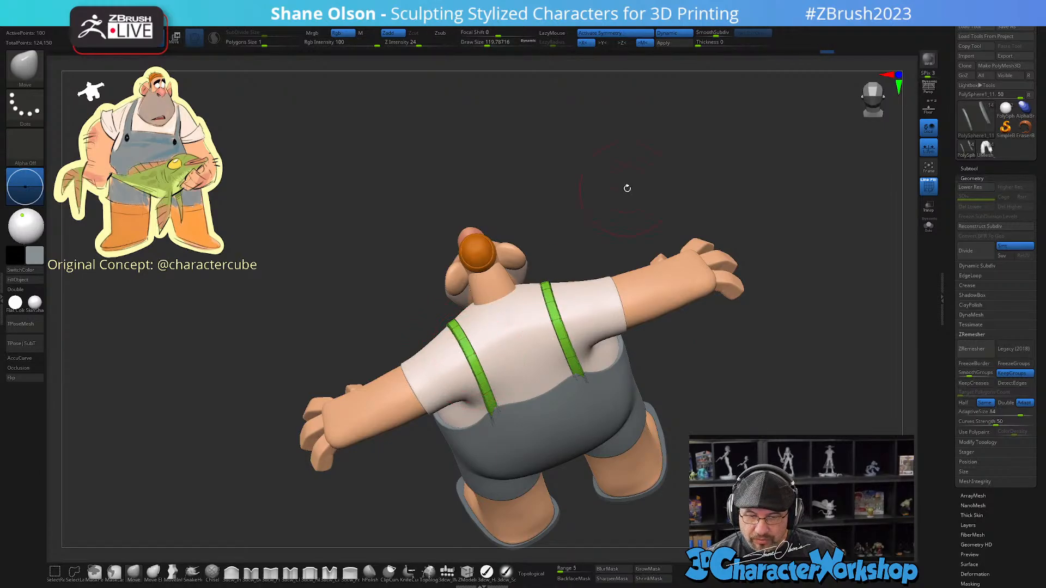
left_click_drag(625, 187, 584, 415)
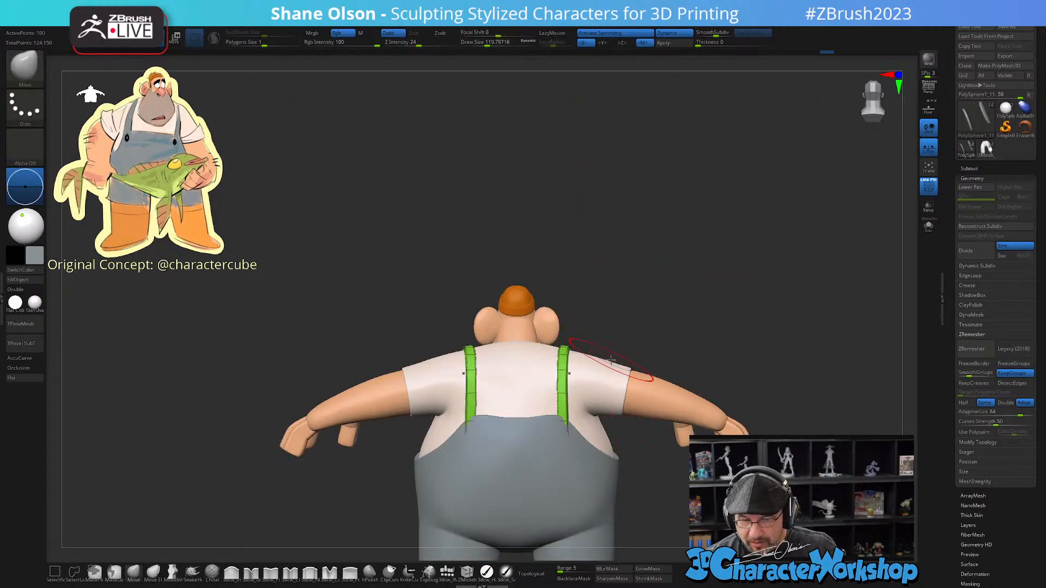
right_click_drag(612, 360, 609, 300, "alt")
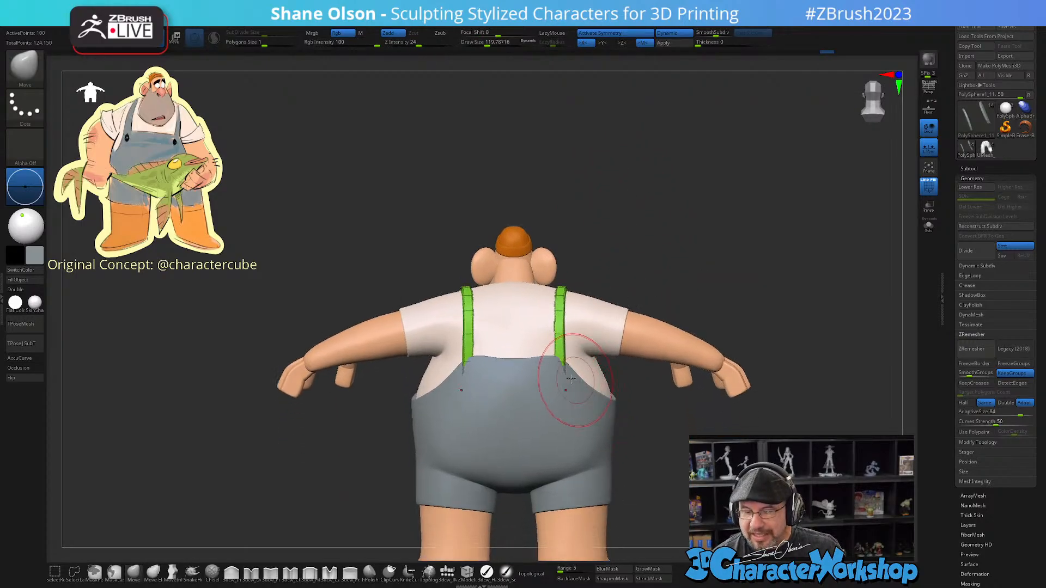
left_click(571, 375, "alt")
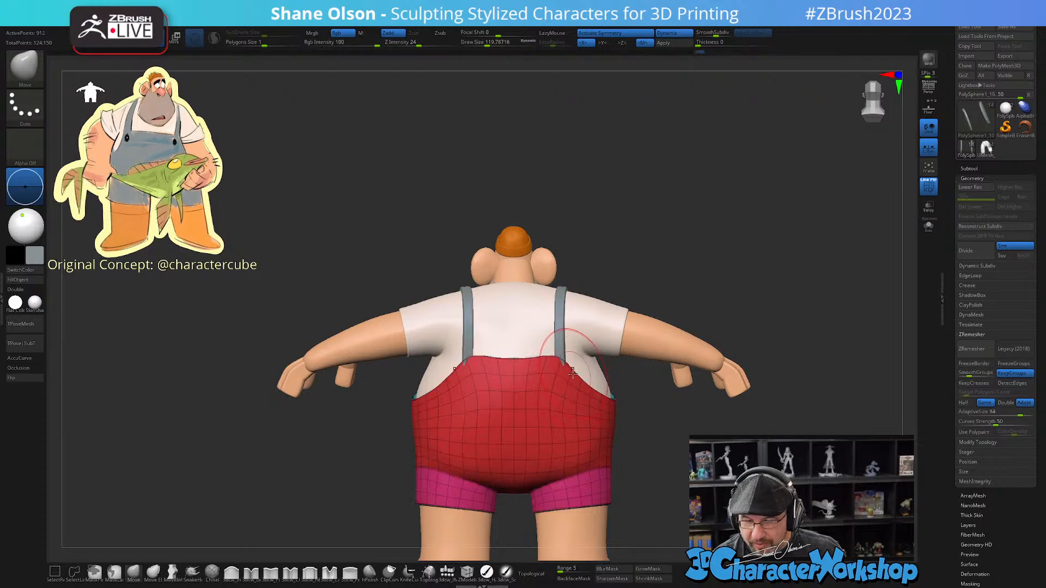
right_click_drag(583, 400, 569, 376)
key("s")
left_click_drag(570, 376, 561, 376)
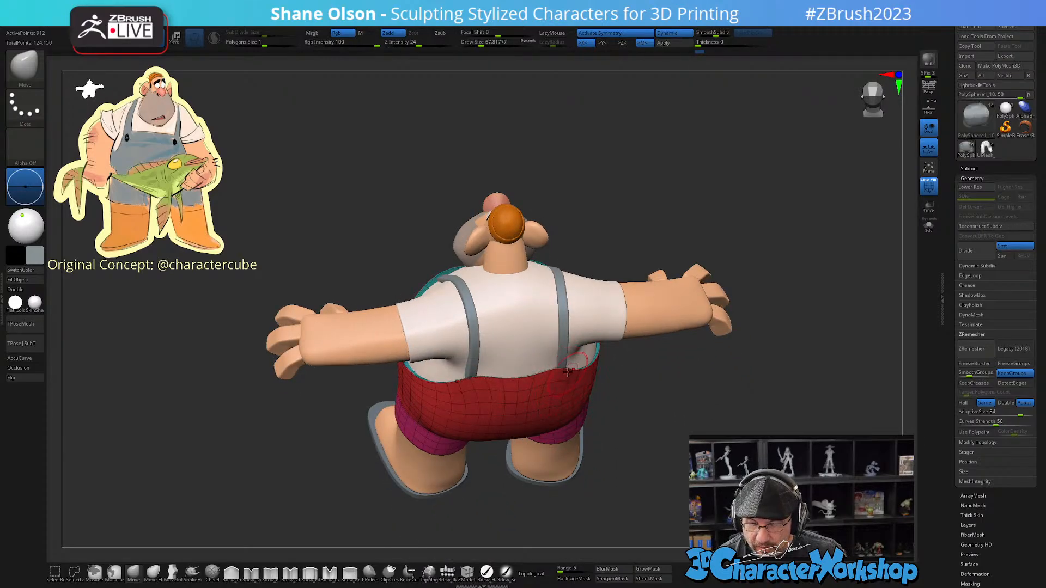
Step: Reduce the draw size to about 31 and refine the corners of the overalls' back edge around the strap ends
mouse_move(580, 361)
right_mouse_down()
mouse_move(571, 349)
mouse_move(563, 380)
right_mouse_up()
key("s")
mouse_move(564, 380)
left_mouse_down()
mouse_move(566, 347)
mouse_move(571, 364)
left_mouse_up()
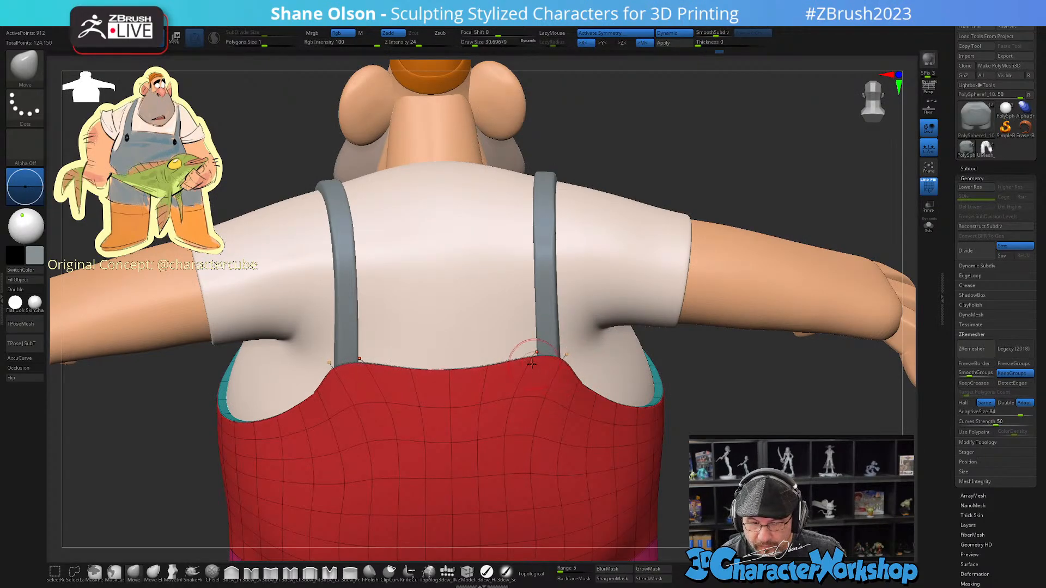
right_click_drag(571, 363, 548, 373)
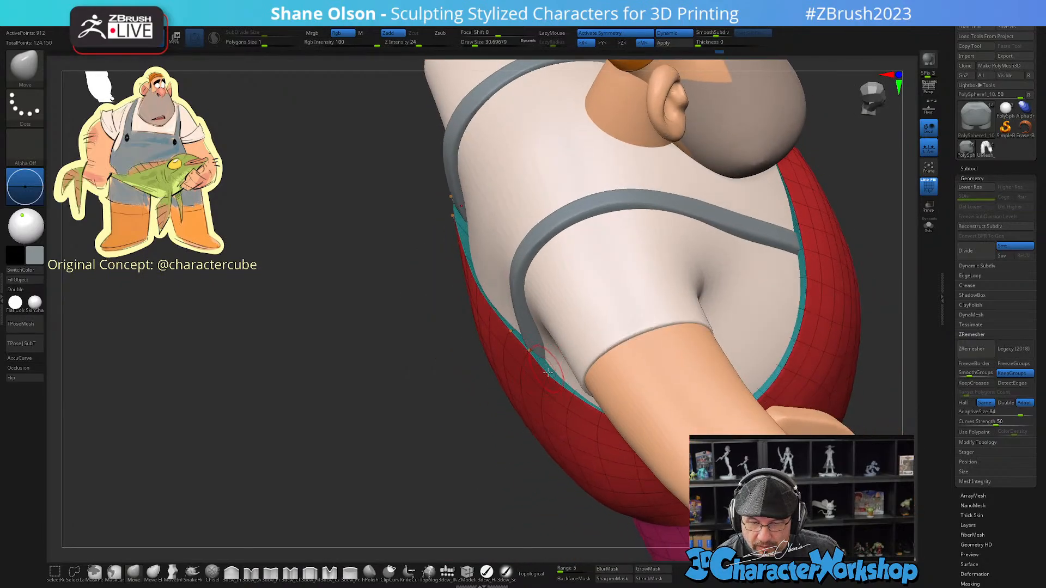
Step: Isolate the overalls and examine their inner surface and open upper edge from several angles
left_click(928, 224)
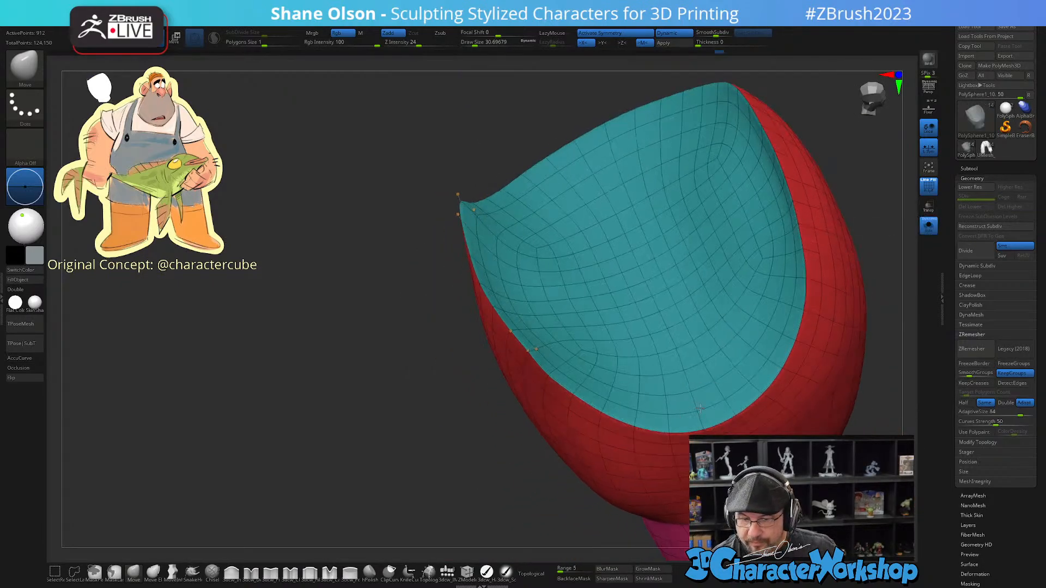
right_click_drag(714, 372, 586, 436, "alt")
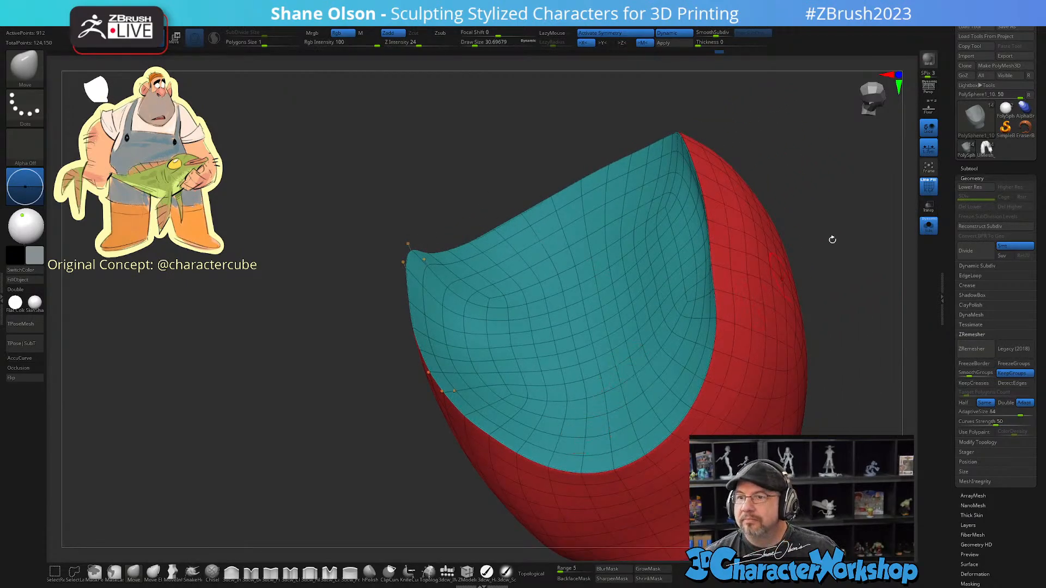
right_click_drag(819, 148, 736, 269)
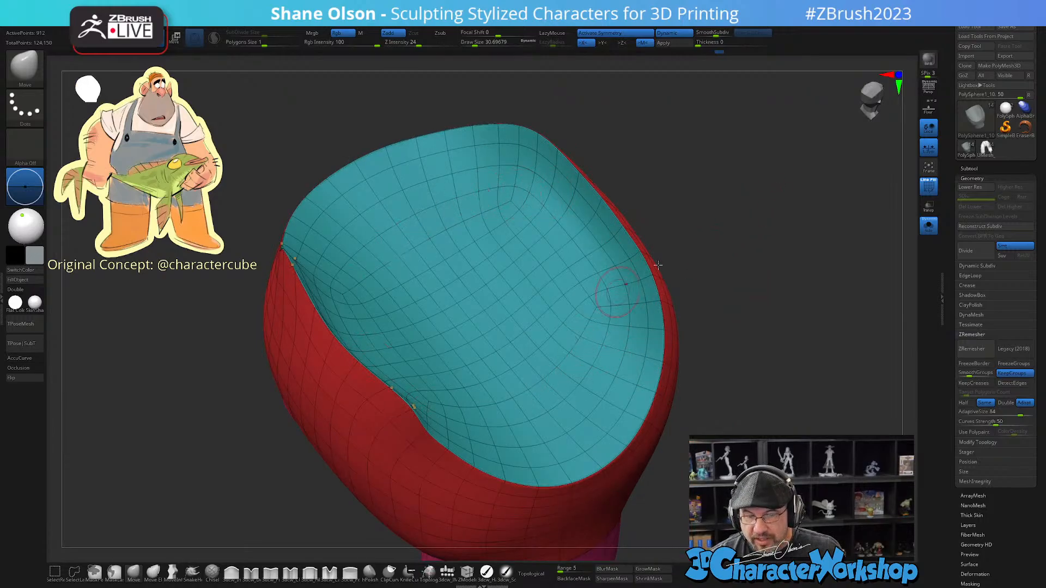
right_click_drag(689, 240, 720, 216)
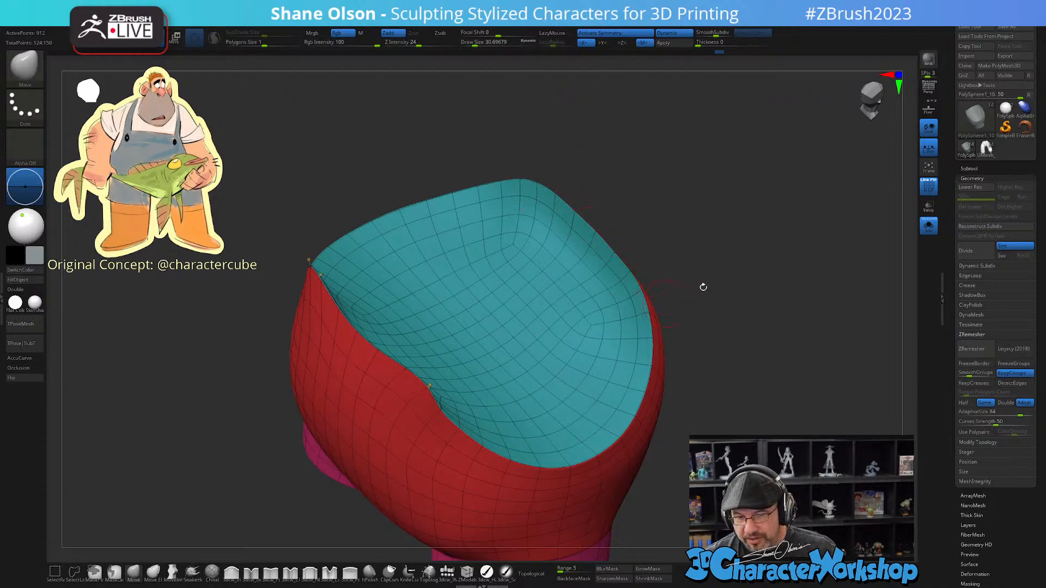
right_click_drag(701, 287, 707, 234)
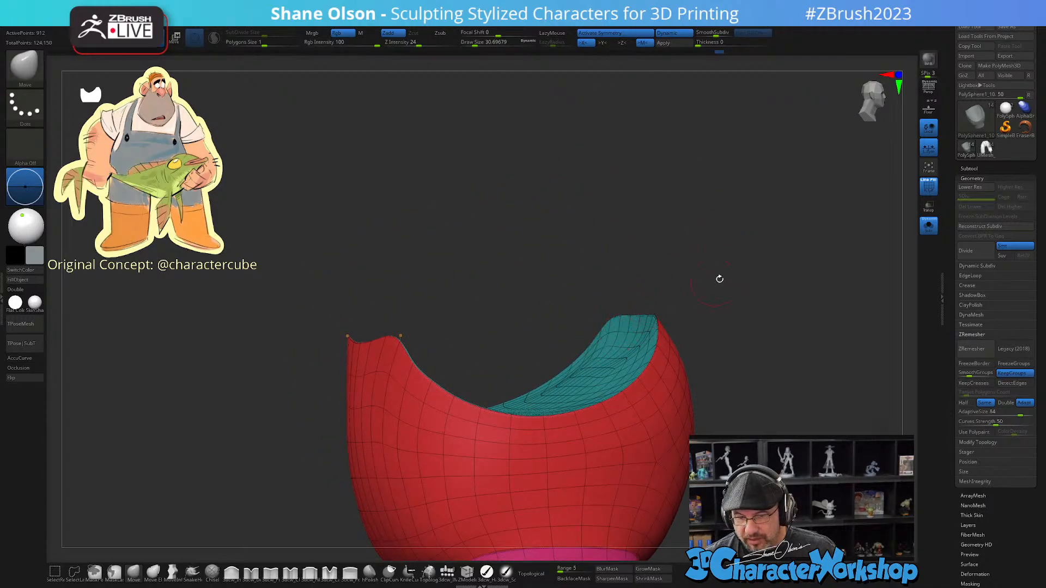
right_click_drag(727, 268, 740, 290)
left_click_drag(740, 290, 736, 297)
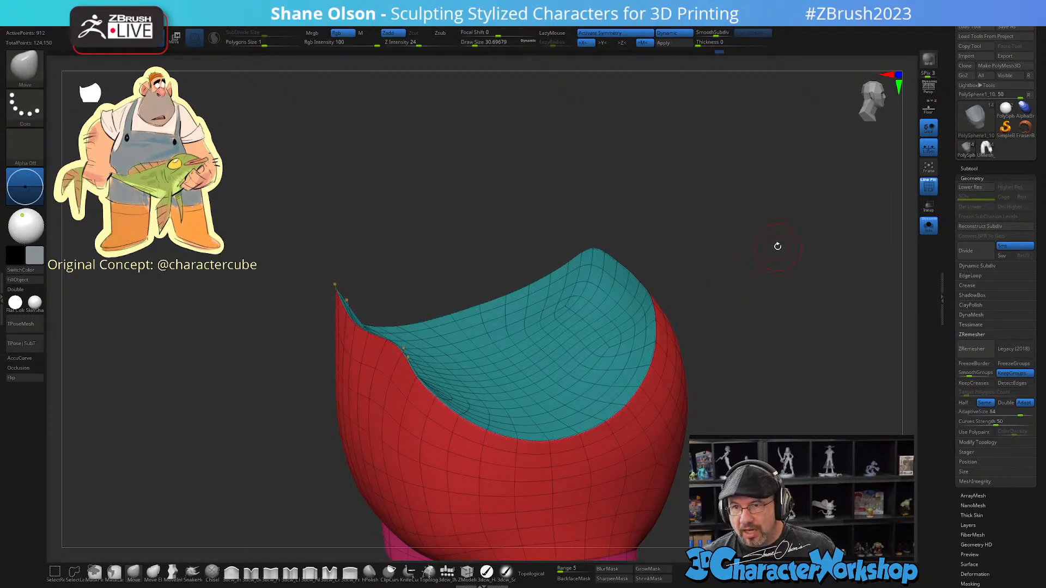
left_click_drag(771, 266, 753, 240, "alt")
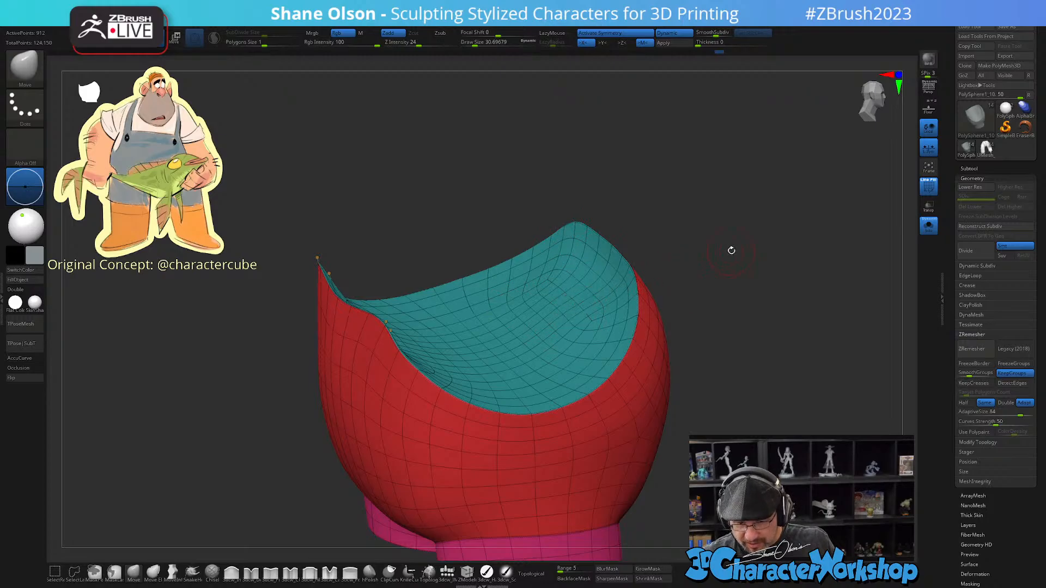
left_click_drag(702, 290, 708, 309)
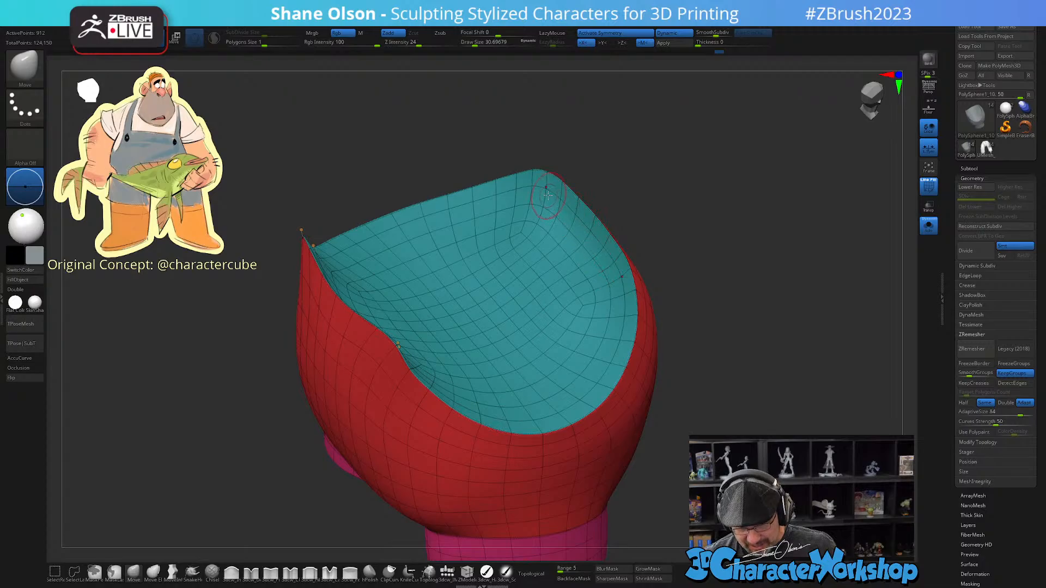
mouse_move(679, 261)
left_mouse_down()
mouse_move(682, 237)
mouse_move(620, 288)
left_mouse_up()
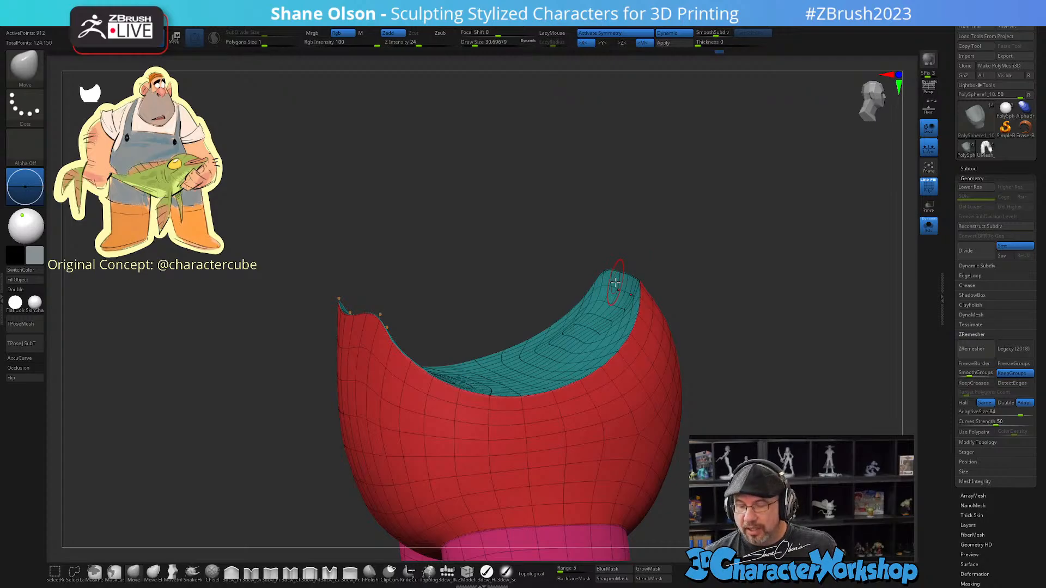
left_click_drag(615, 282, 680, 432)
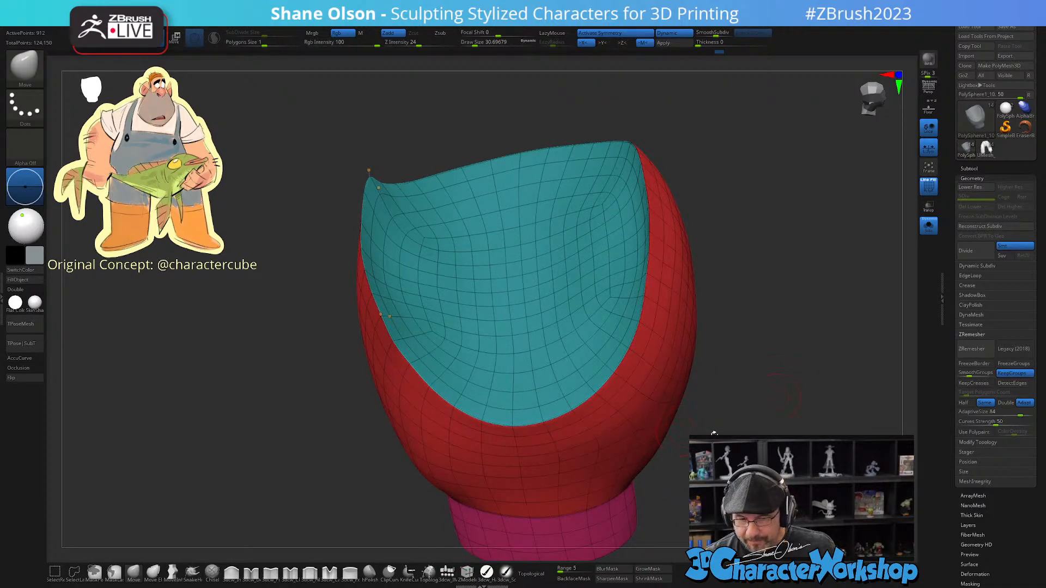
Step: Switch to the ZModeler brush and set its polygon action to Extrude with the target Polygroup All
key("w")
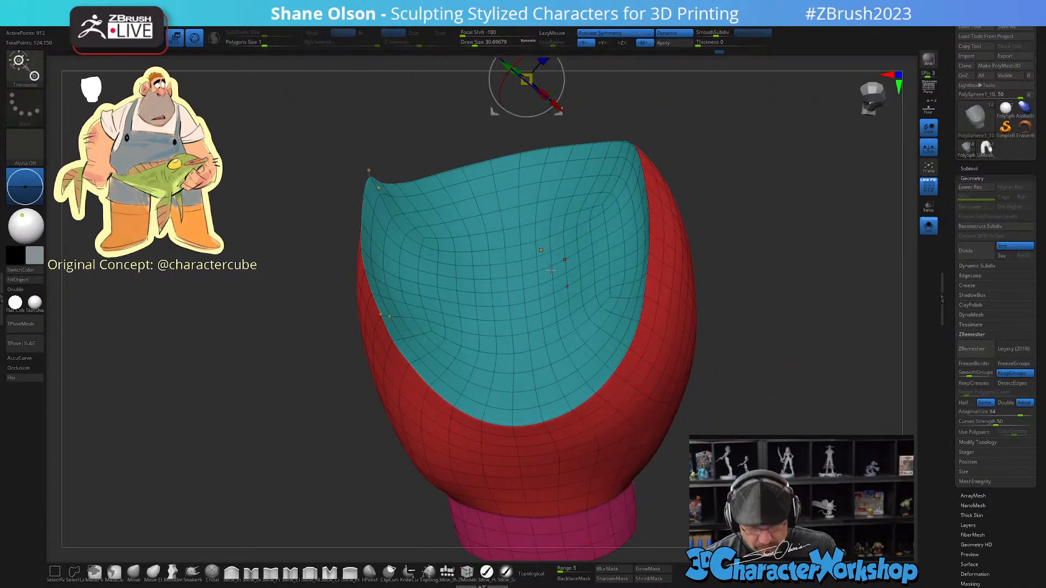
left_click(522, 283)
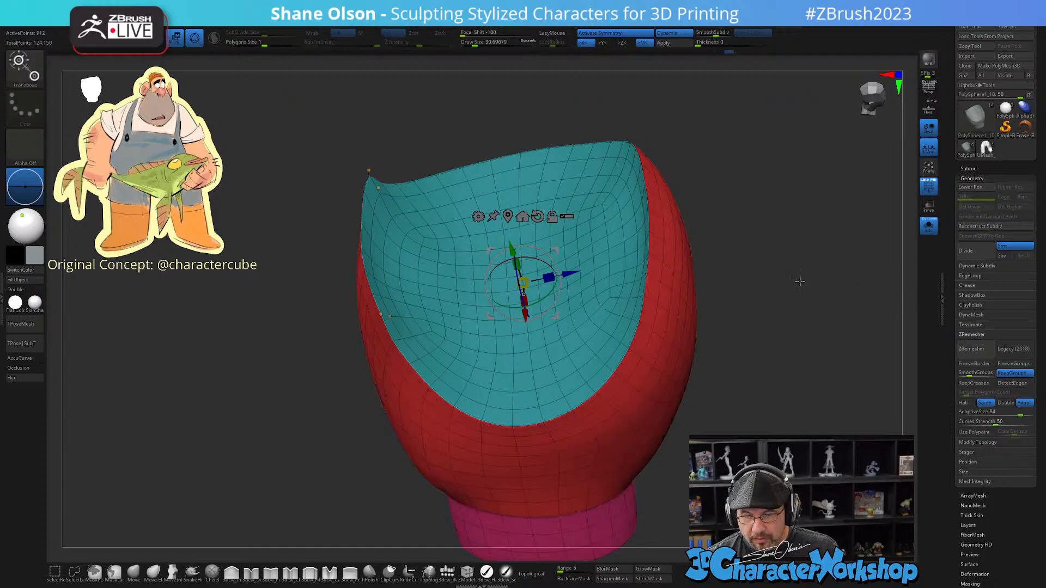
left_click(465, 574)
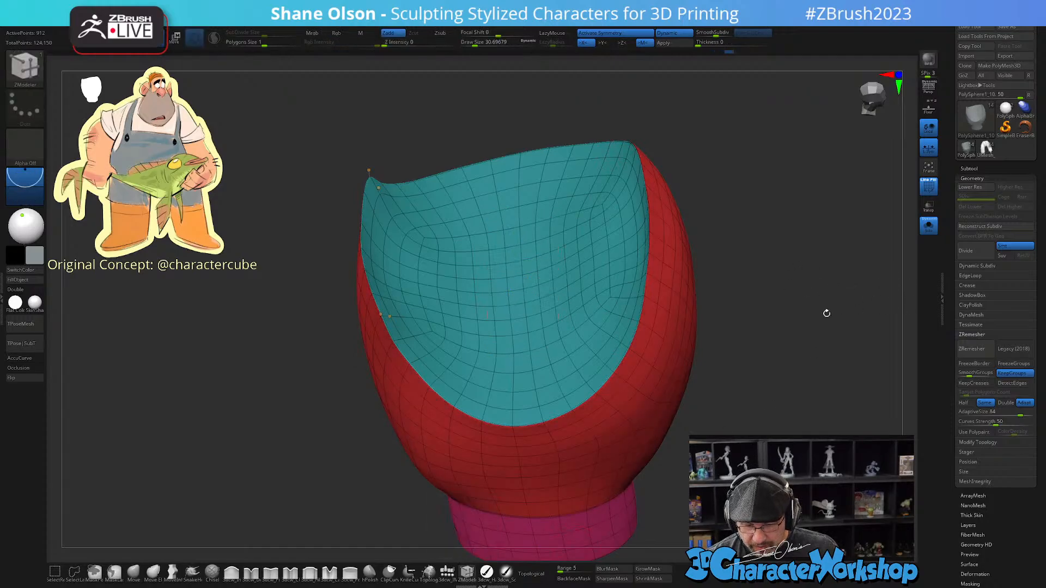
left_click_drag(828, 302, 836, 336)
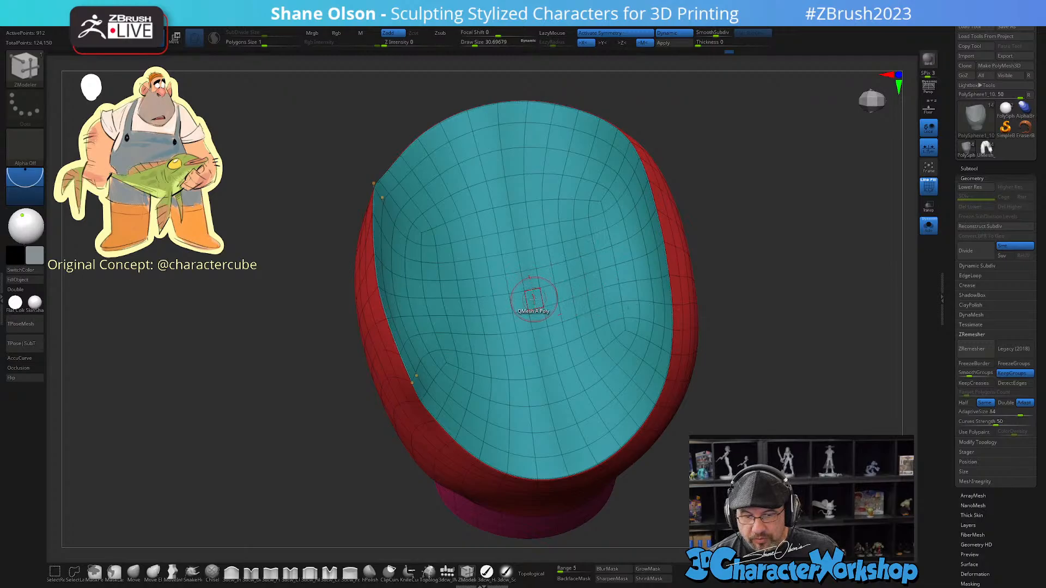
key("space")
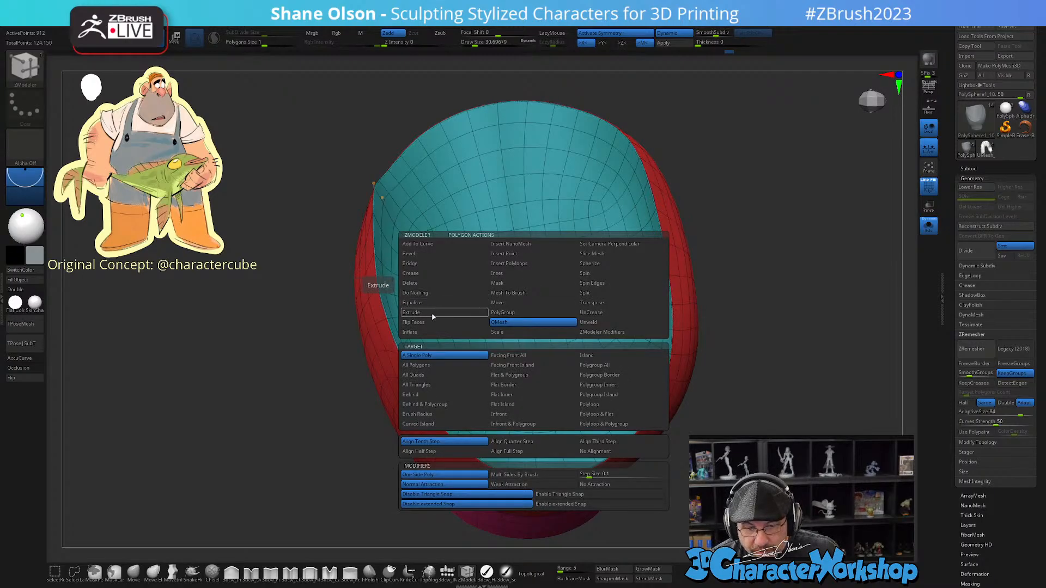
left_click(511, 274)
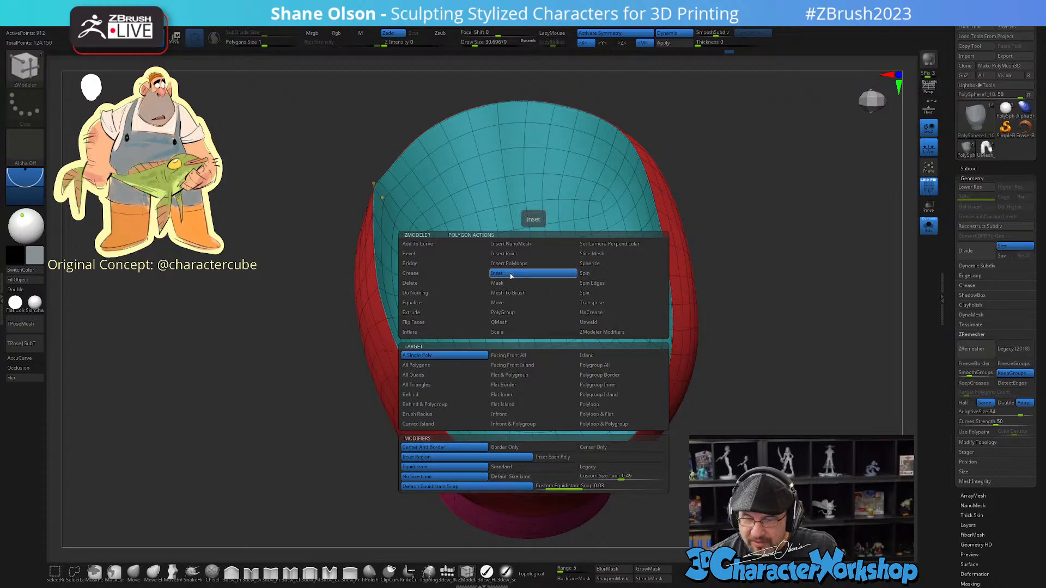
left_click(435, 316)
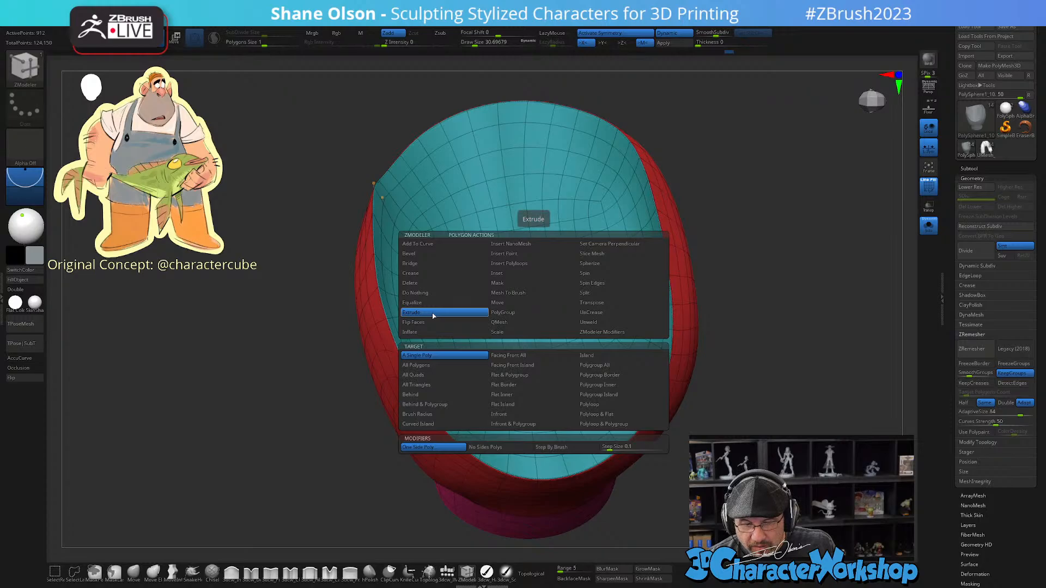
left_click(603, 365)
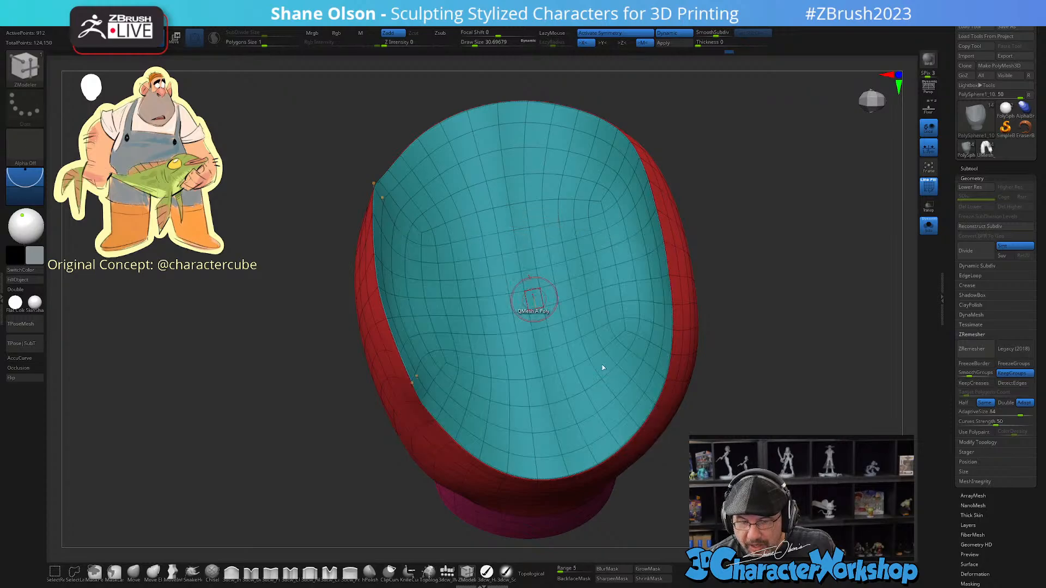
Step: Extrude the overalls' inner polygroup to form a thick rim along the upper edge
left_click_drag(836, 346, 851, 315)
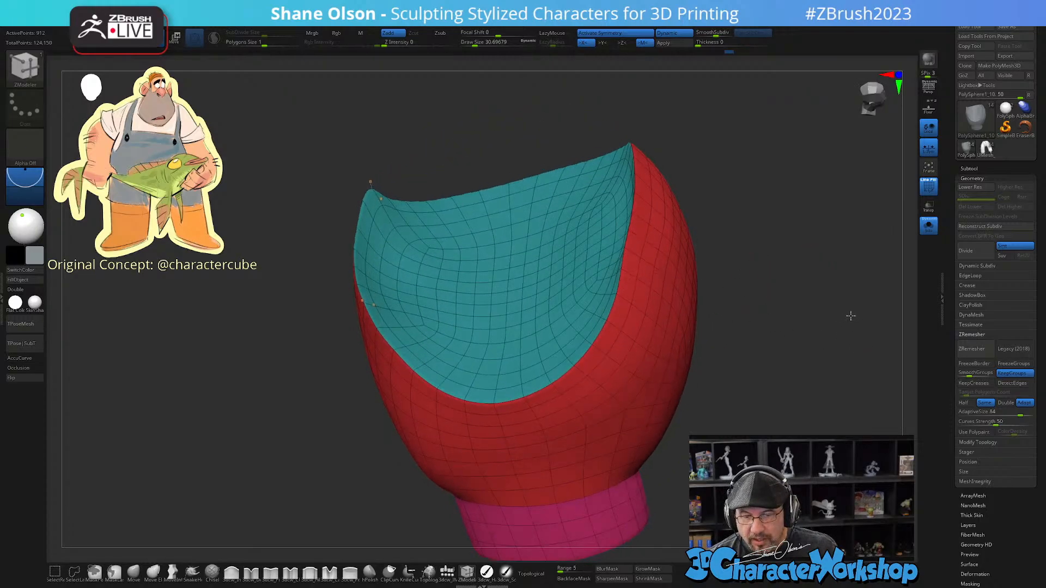
left_click_drag(542, 294, 528, 282)
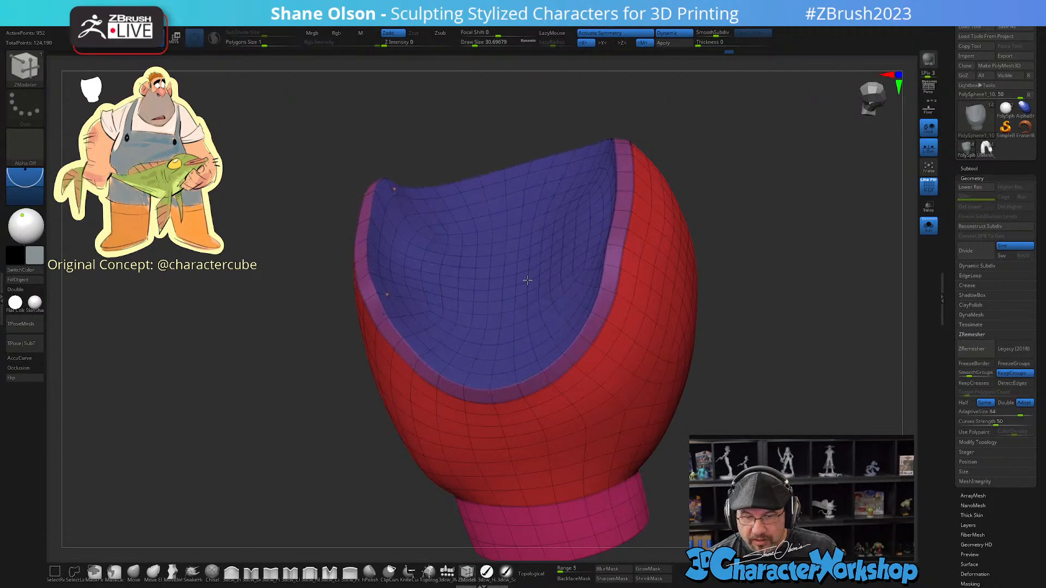
mouse_move(753, 297)
left_mouse_down()
mouse_move(787, 292)
mouse_move(751, 280)
left_mouse_up()
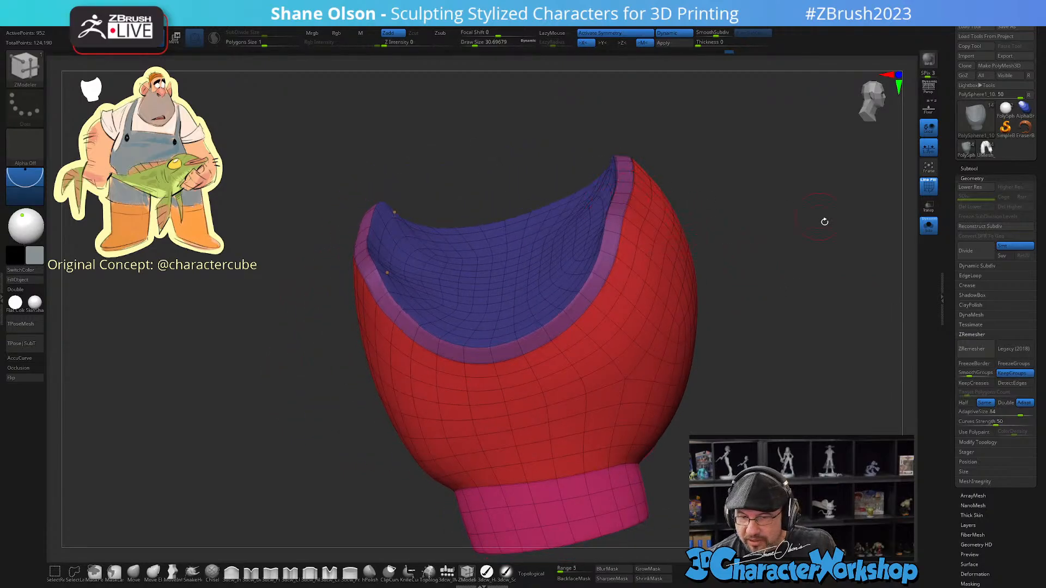
mouse_move(714, 412)
left_mouse_down()
mouse_move(724, 392)
mouse_move(721, 427)
left_mouse_up()
Step: Try to realign the gizmo and move the overalls vertically with dynamic subdivision turned off
key("w")
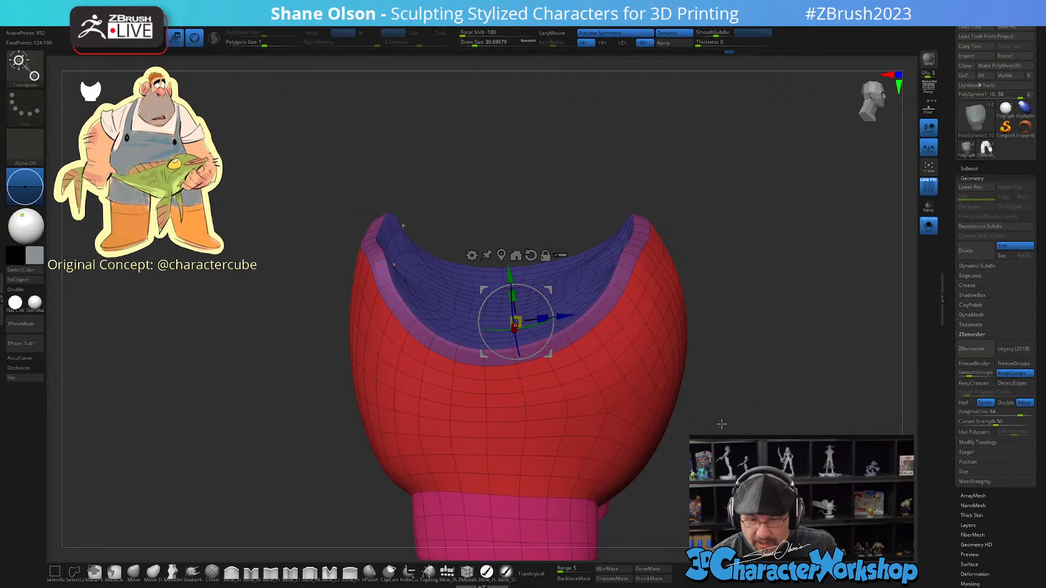
left_click_drag(747, 379, 724, 359)
left_click(531, 255)
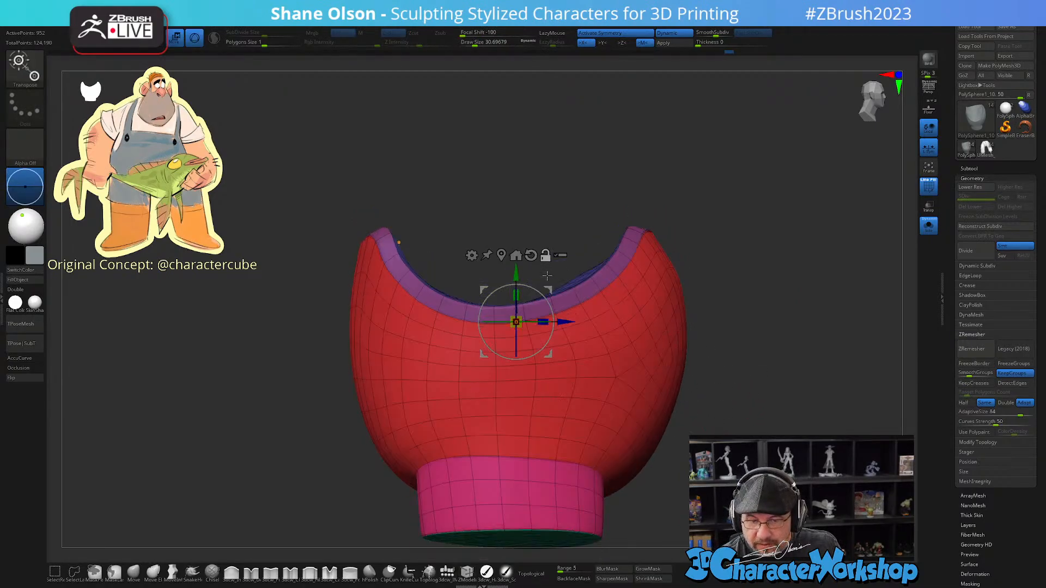
key("shift+d")
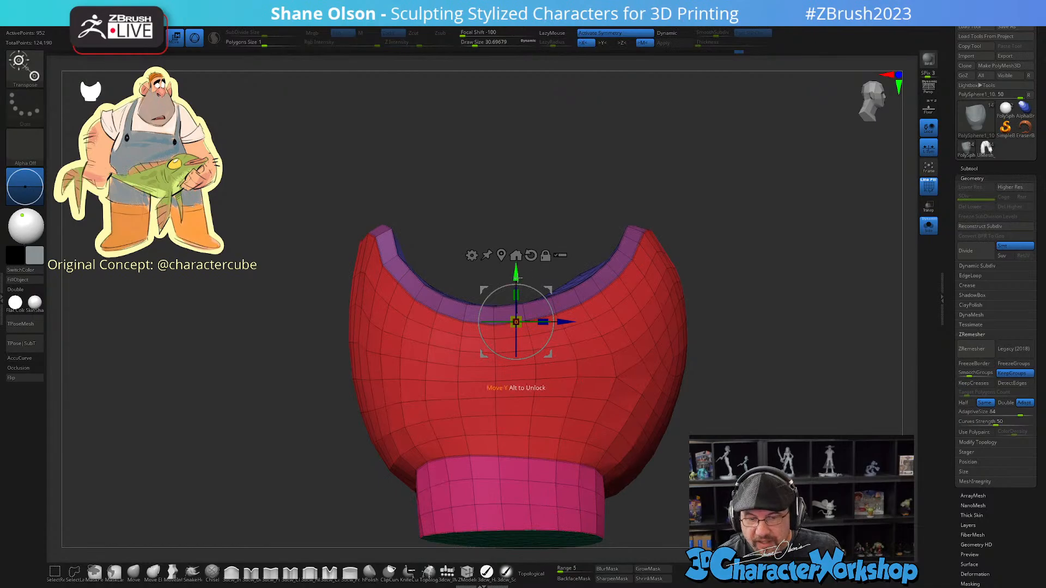
left_click_drag(517, 276, 517, 282)
key("ctrl+z")
left_click_drag(550, 207, 546, 255)
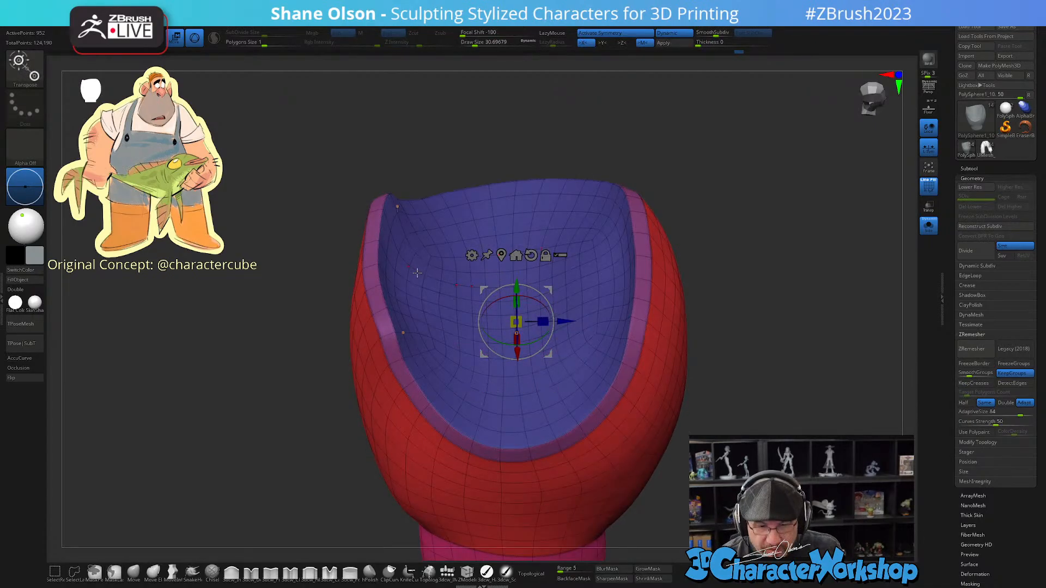
key("shift+d")
left_click(378, 261, "alt")
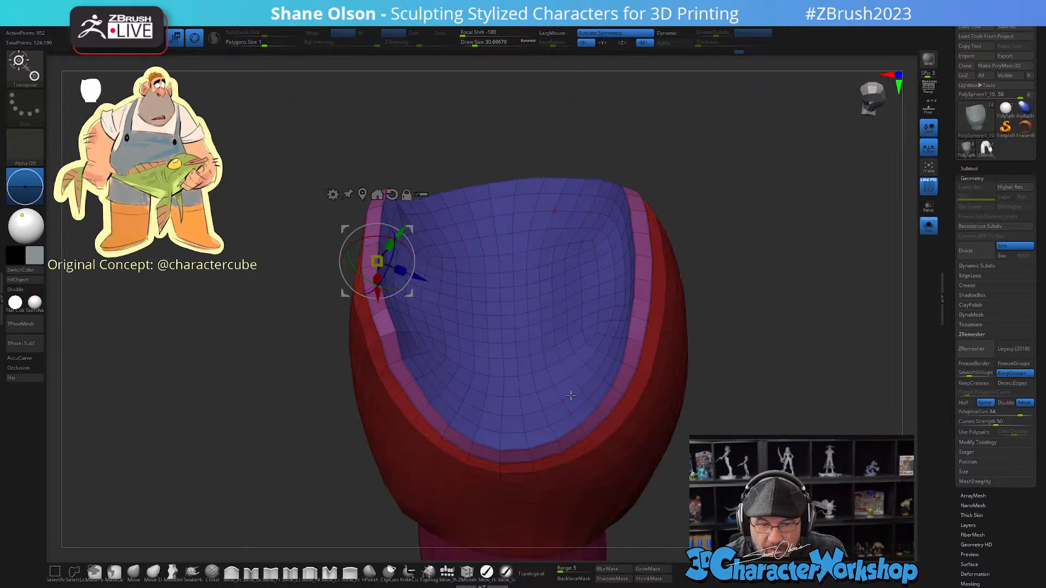
left_click_drag(571, 396, 560, 346)
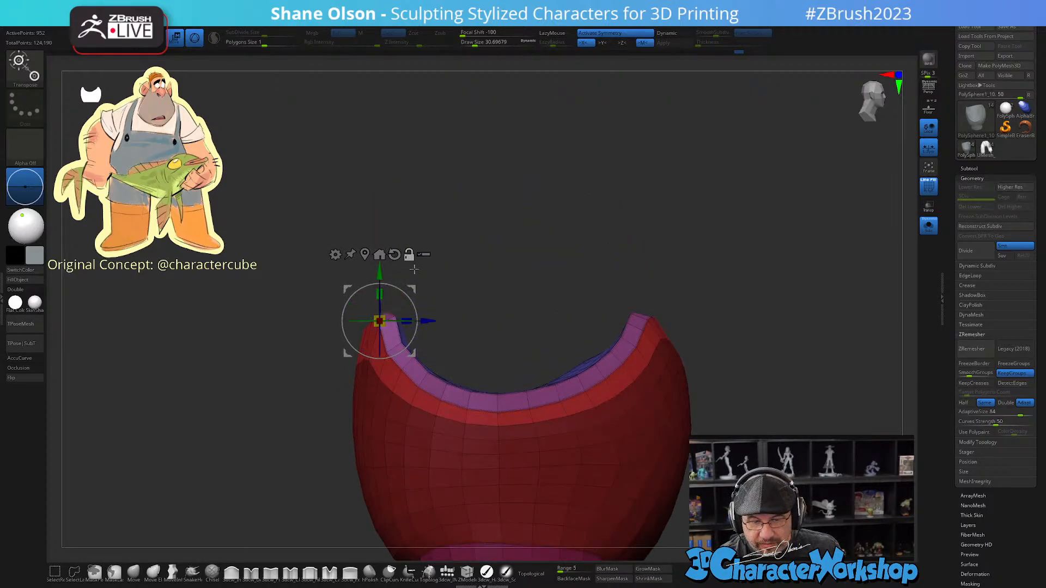
left_click_drag(411, 289, 514, 224, "alt")
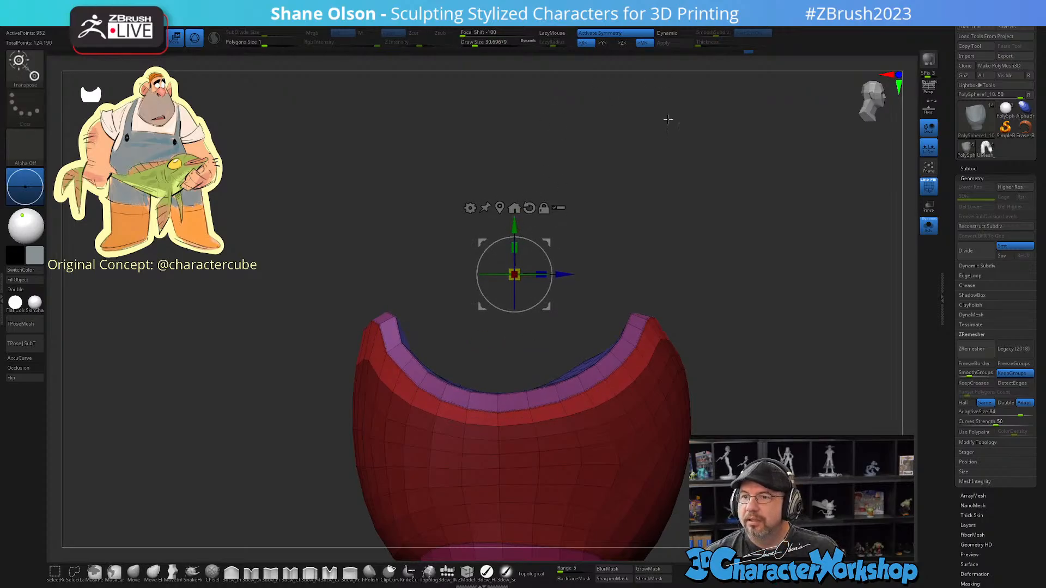
mouse_move(742, 147)
left_mouse_down("alt")
mouse_move(730, 137)
mouse_move(689, 218)
mouse_move(714, 260)
left_mouse_up("alt")
Step: Mask everything except the overalls' inner polygroup, reset the gizmo's orientation and move that inner surface slightly down
key("q")
key("ctrl")
key("w")
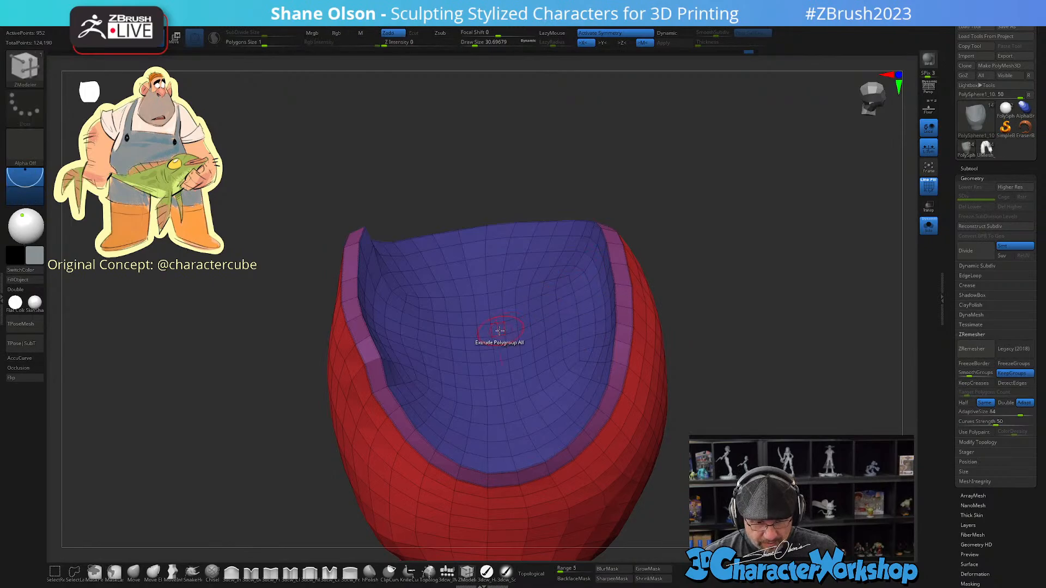
left_click(493, 337, "ctrl")
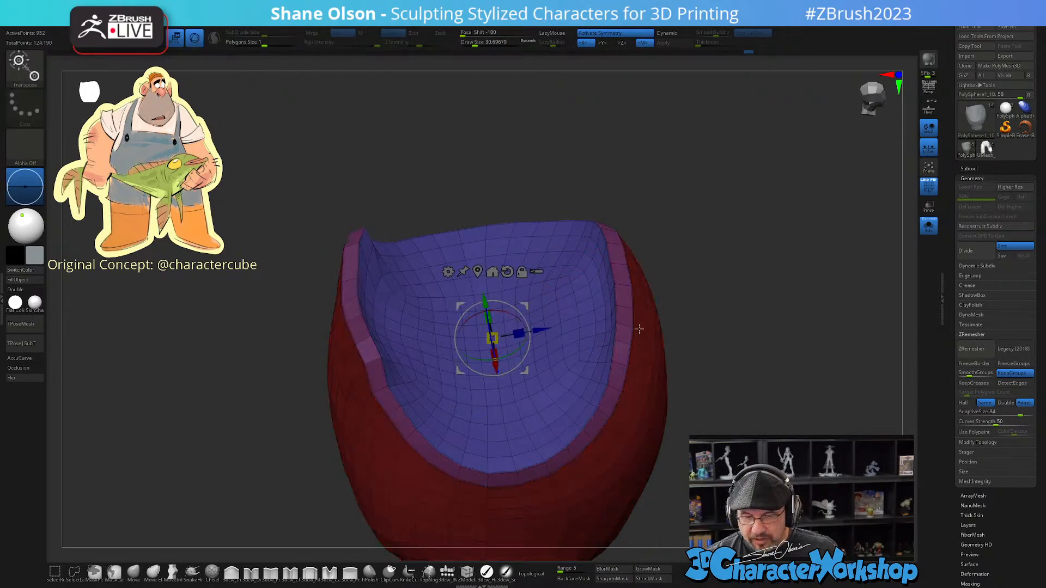
left_click_drag(771, 274, 764, 245)
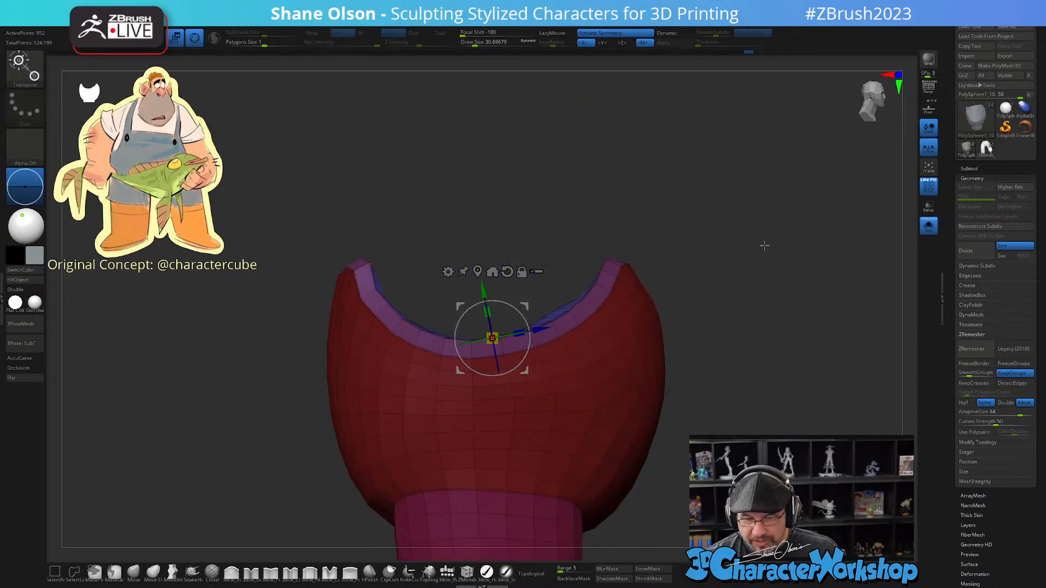
left_click(508, 271)
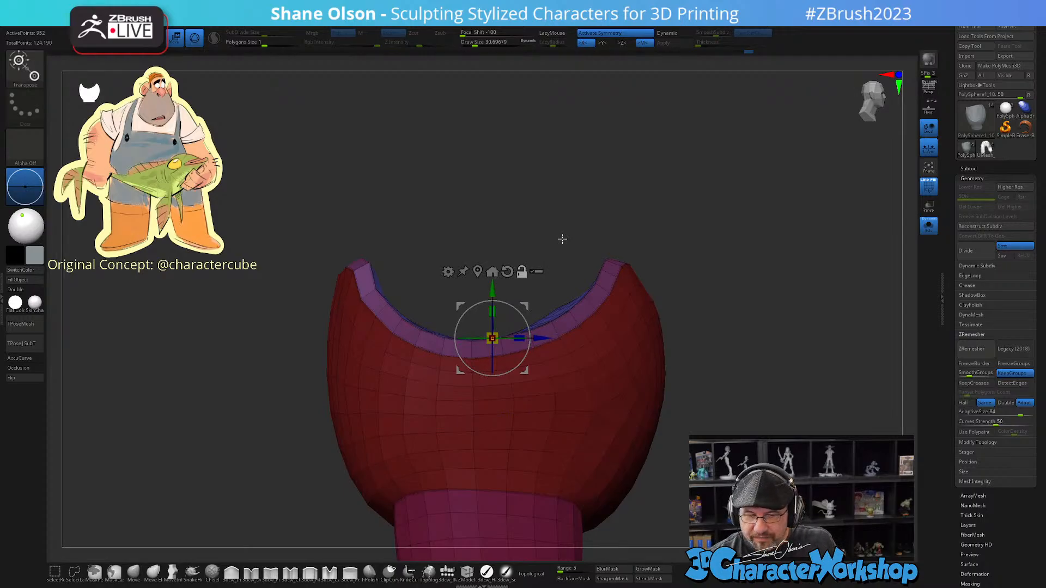
left_click_drag(492, 287, 492, 300)
Step: Centre the gizmo and scale the inner polygroup narrower along X to widen the rim at the sides, and clear the mask
left_click_drag(689, 257, 733, 295)
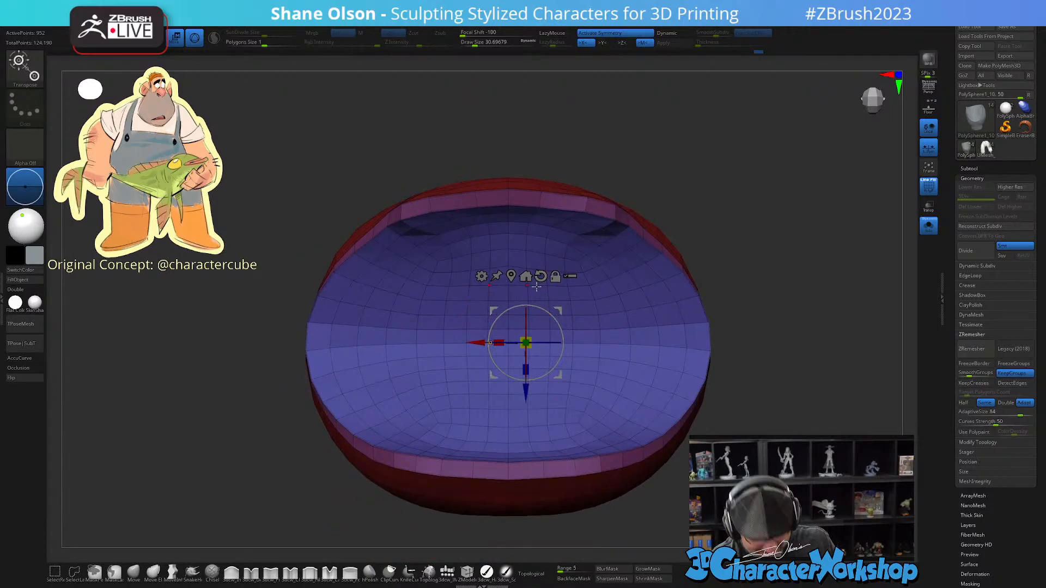
key("x")
left_click(510, 276)
key("x")
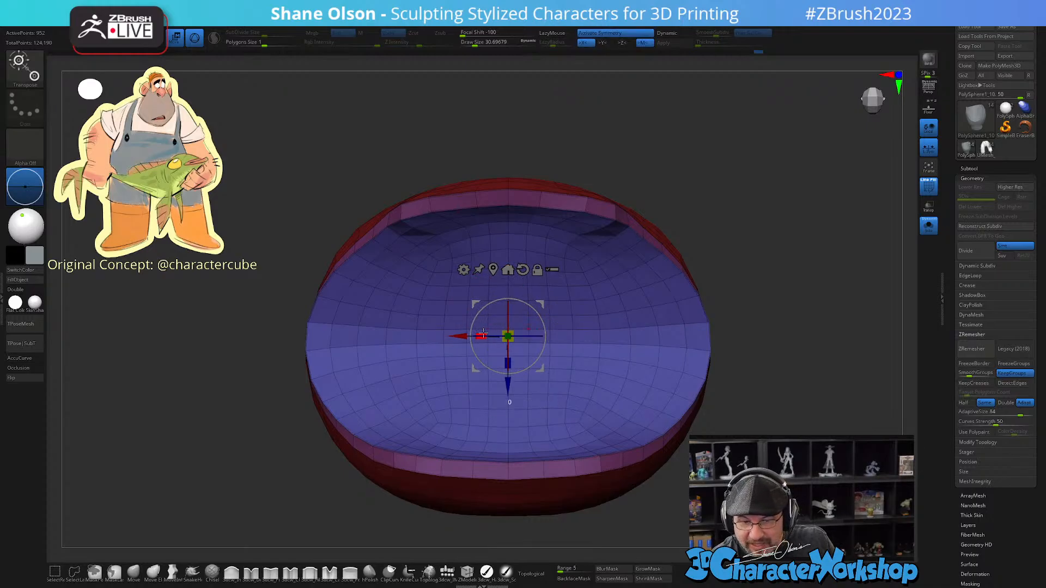
left_click_drag(481, 335, 492, 333)
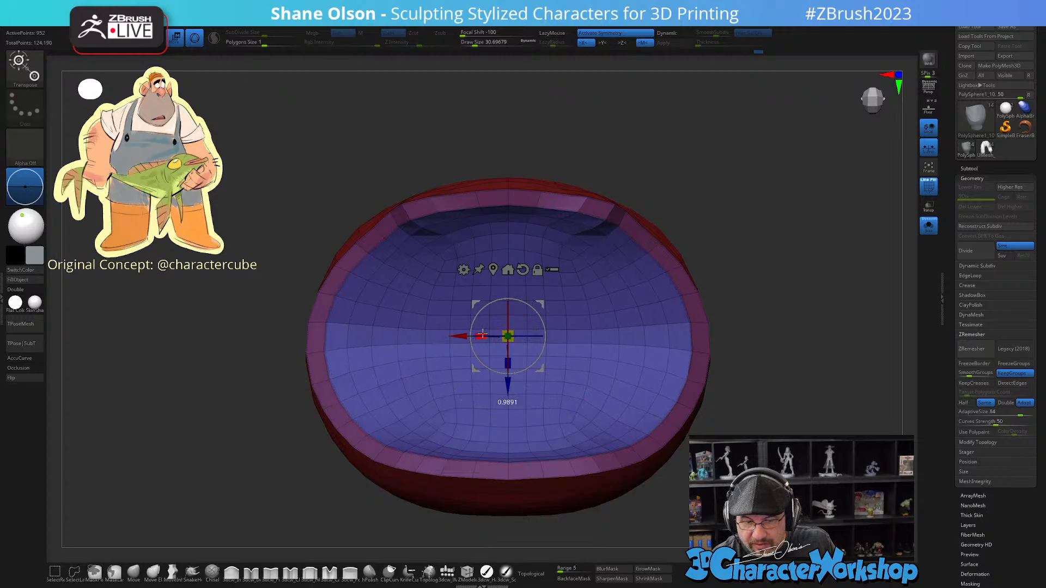
left_click_drag(598, 390, 723, 393)
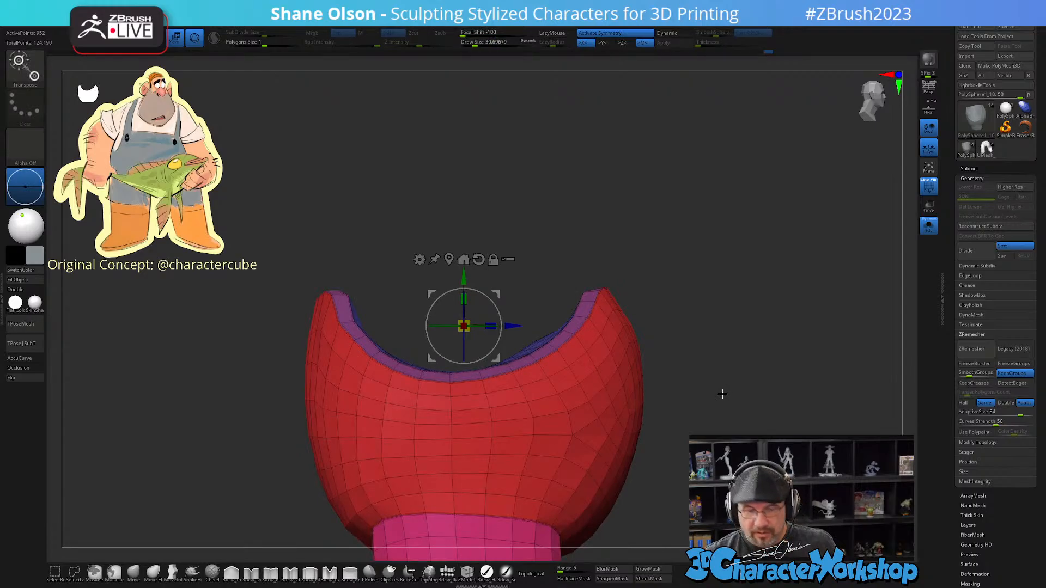
Step: Return to the ZModeler brush with dynamic subdivision on and a draw size of about 62
key("q")
mouse_move(740, 339)
left_mouse_down("alt")
mouse_move(708, 256)
mouse_move(659, 269)
mouse_move(660, 283)
mouse_move(659, 249)
left_mouse_up("alt")
key("d")
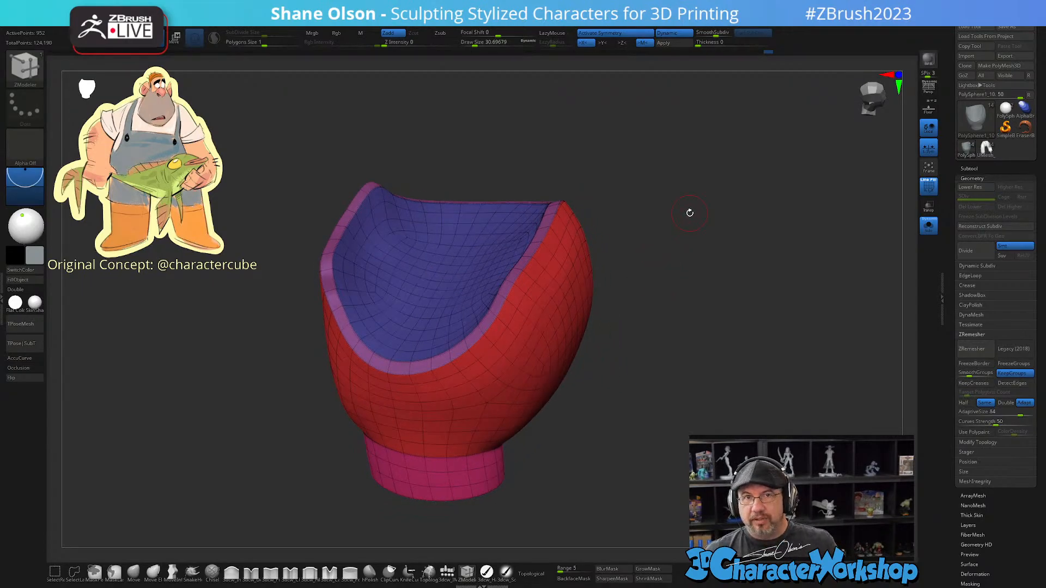
key("s")
left_click_drag(661, 206, 684, 257)
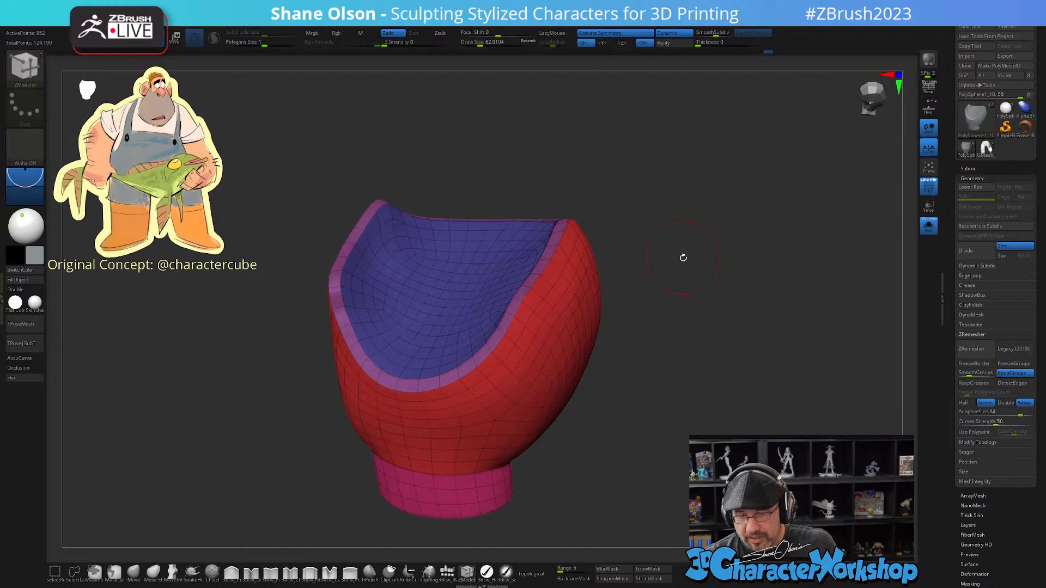
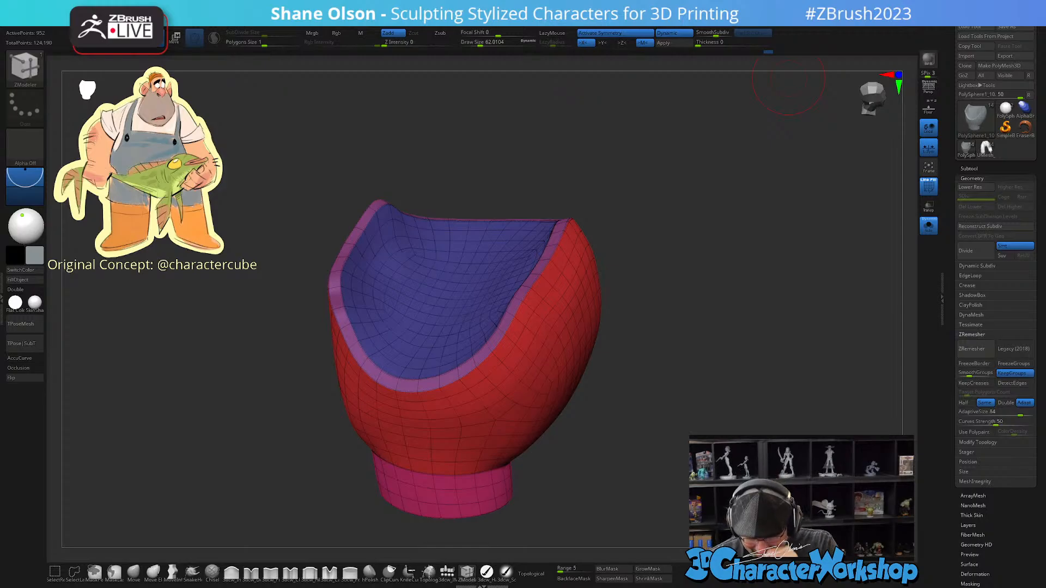
Step: Check the overalls from the side and against the full character without wireframe, and isolate them again
mouse_move(618, 315)
left_mouse_down()
mouse_move(704, 297)
mouse_move(711, 315)
left_mouse_up()
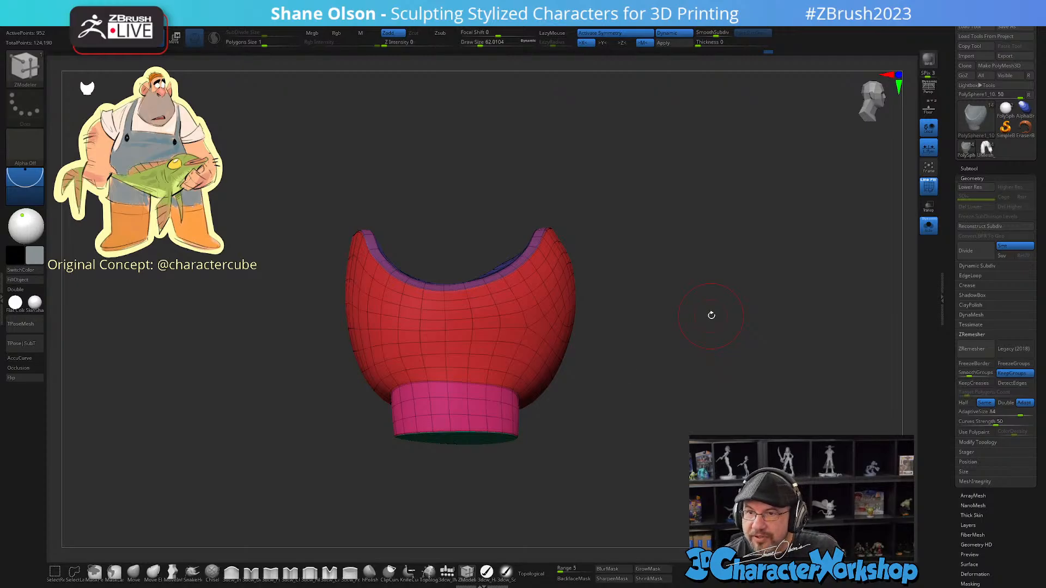
mouse_move(712, 315)
left_mouse_down()
mouse_move(635, 411)
mouse_move(695, 379)
mouse_move(672, 423)
mouse_move(688, 420)
left_mouse_up()
key("shift+f")
left_click(929, 227)
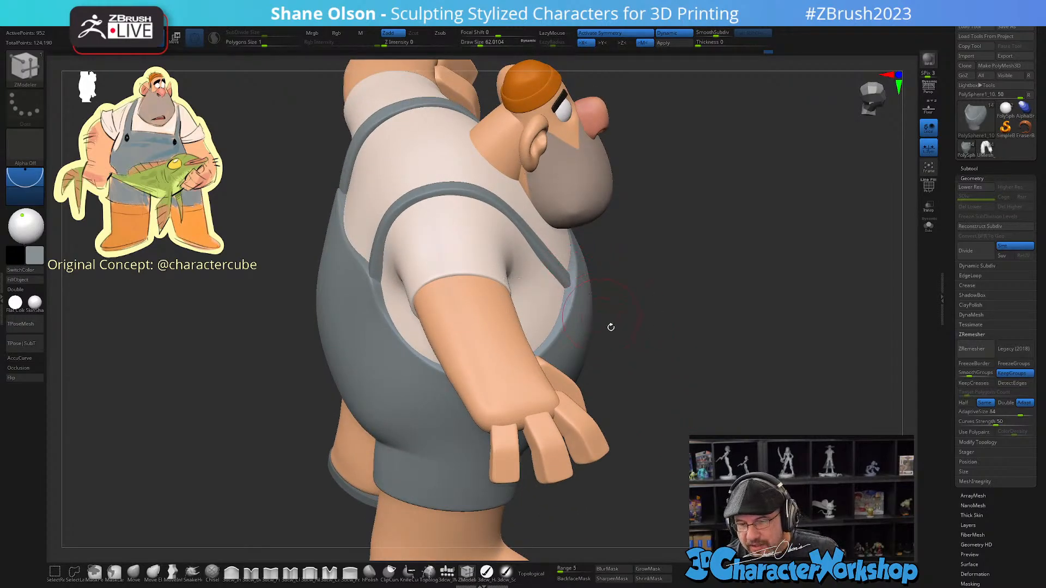
left_click(928, 228)
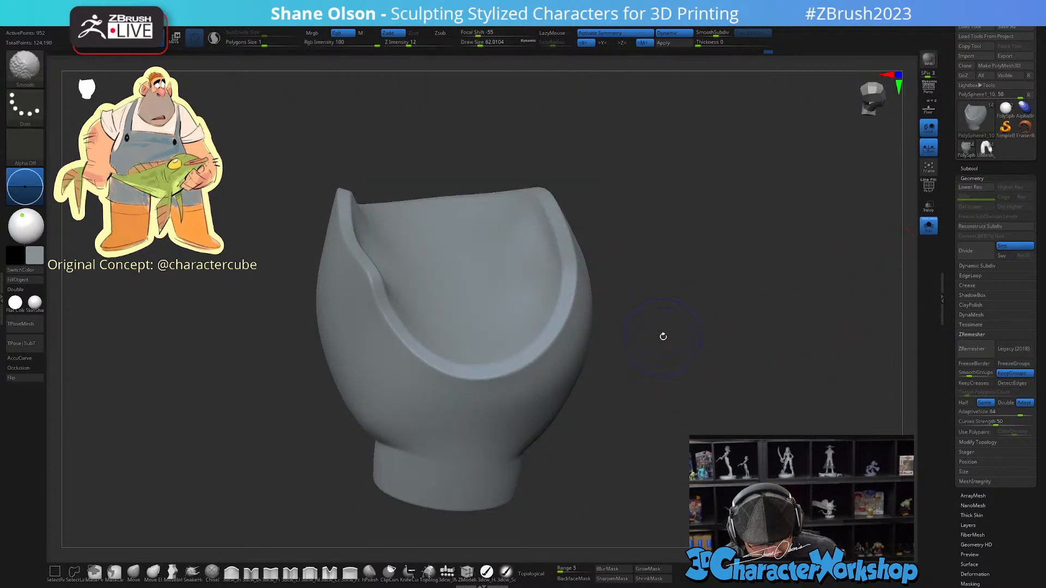
Step: With dynamic subdivision off, use the Slide edge action on EdgeLoop Complete to slide the rim's inner edge loop outward, thinning the rim
key("shift+d")
left_click_drag(665, 322, 637, 291)
key("shift+f")
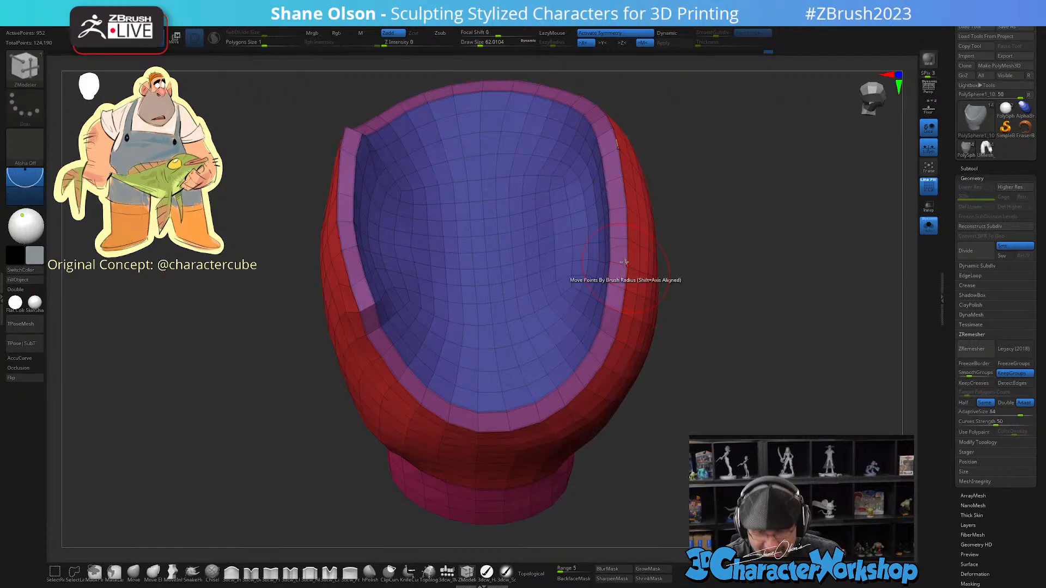
scroll(621, 288, "up", 3)
right_click_drag(621, 288, 620, 235)
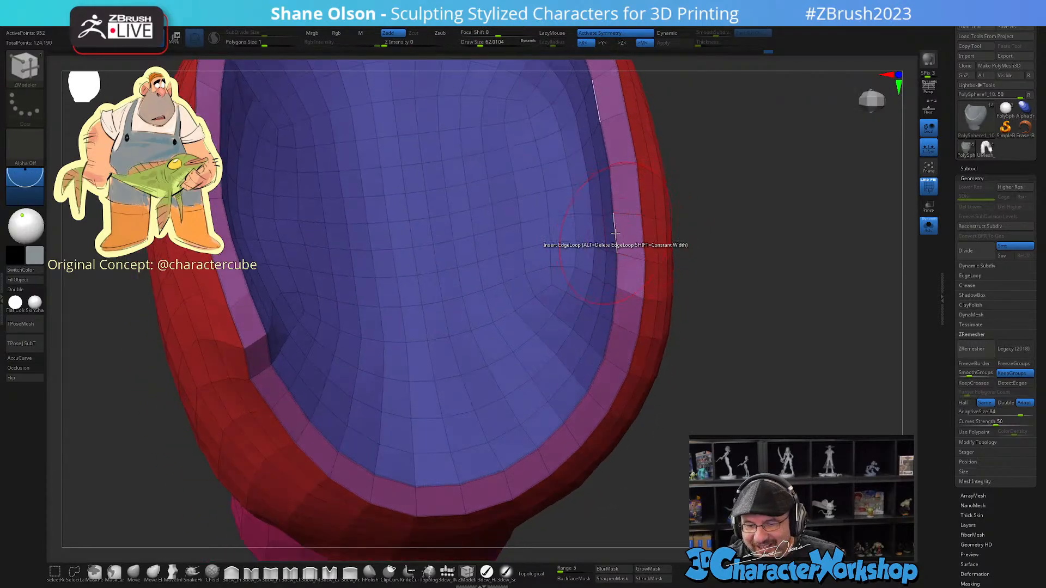
key("space")
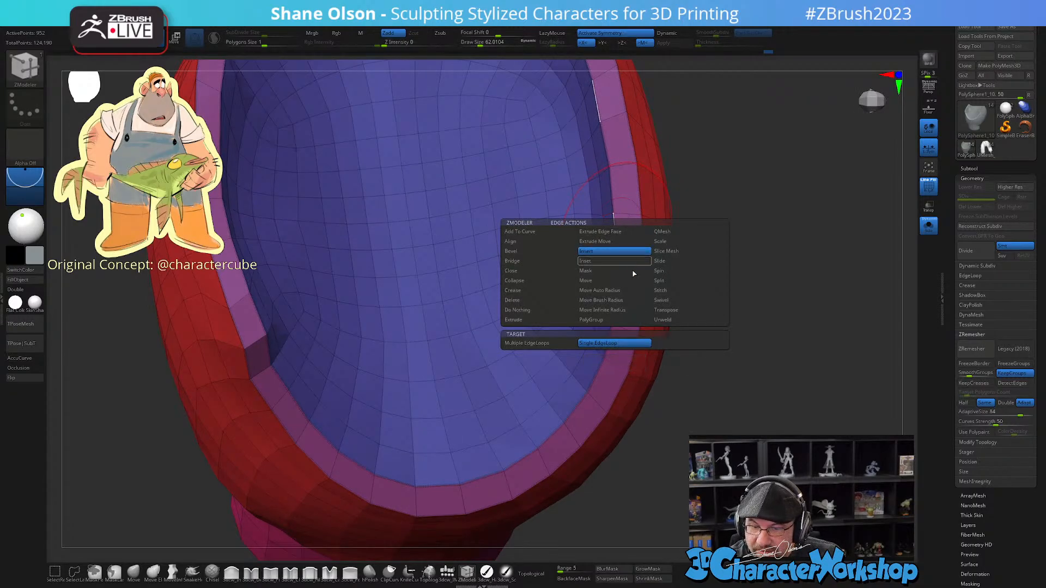
left_click(660, 262)
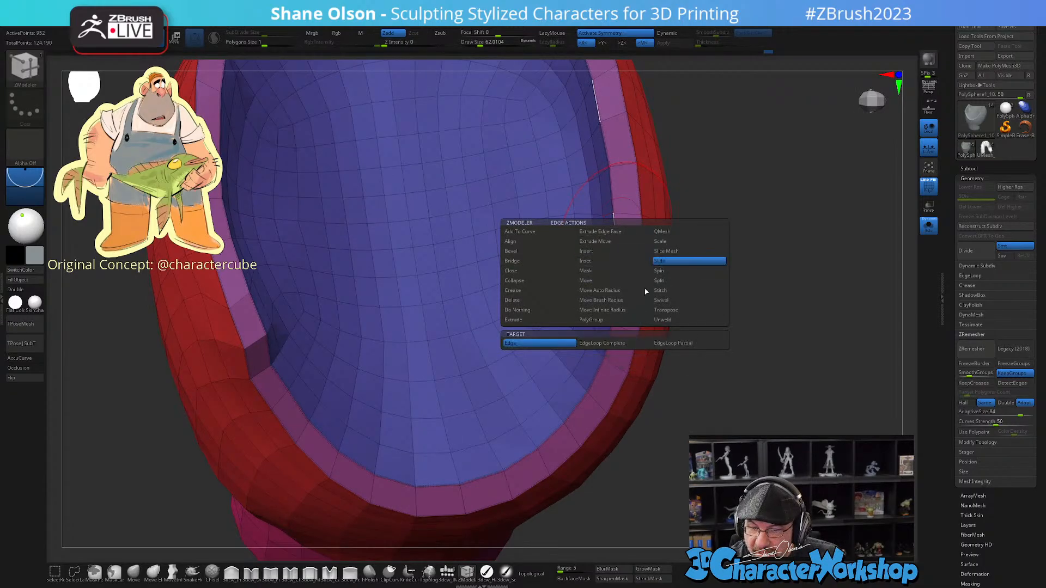
left_click(622, 344)
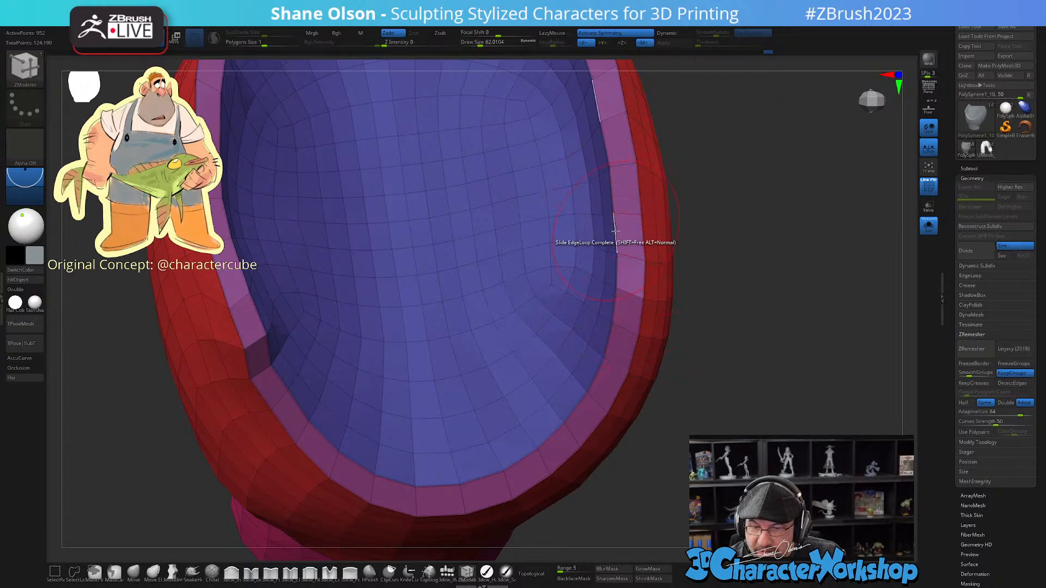
left_click_drag(619, 233, 684, 245)
Step: Set the edge action to Crease with the target EdgeLoop Complete, crease the rim's edges and preview them with dynamic subdivision
key("space")
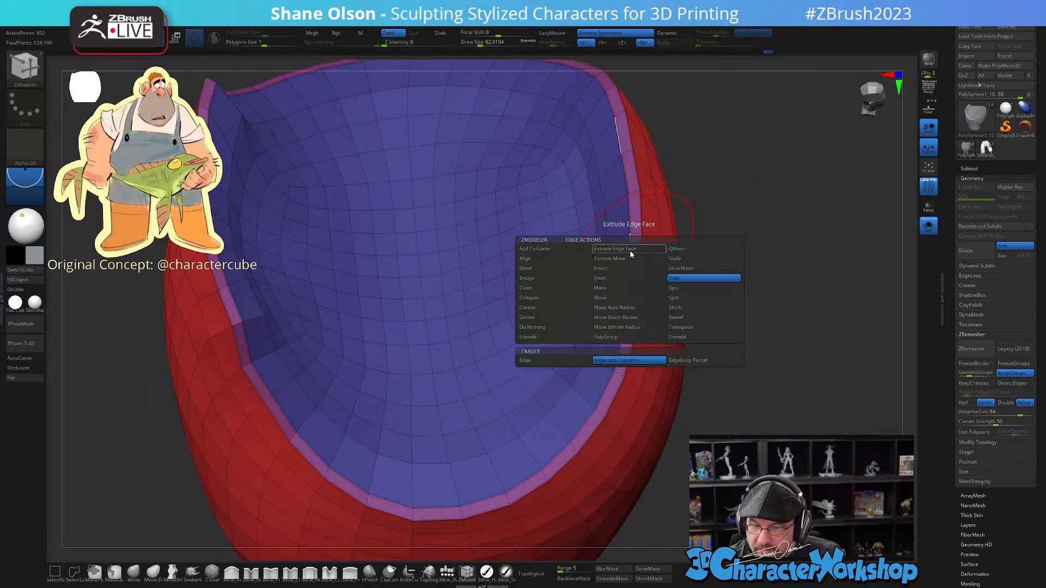
left_click_drag(673, 180, 661, 212)
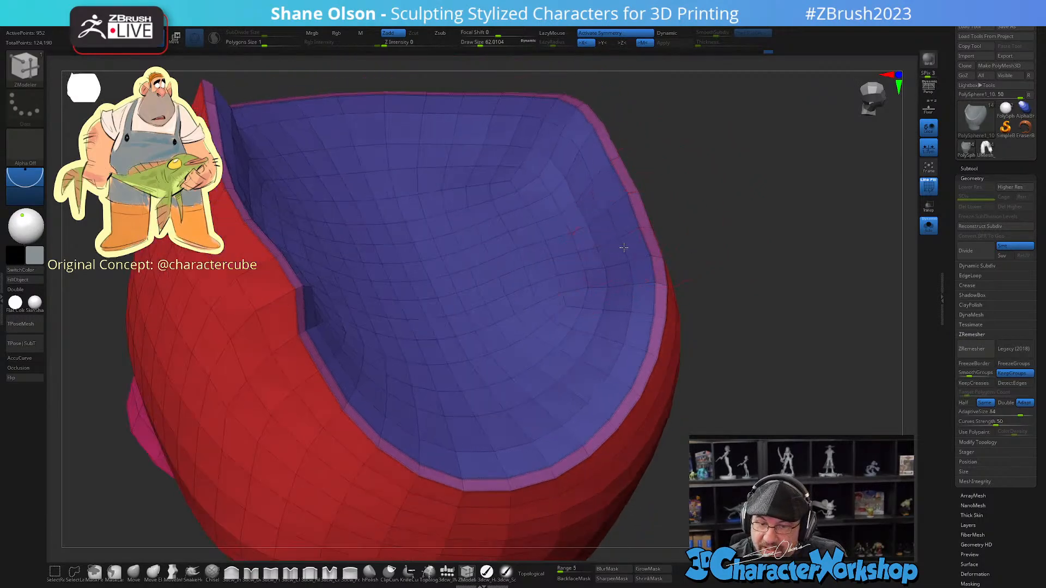
left_click_drag(625, 245, 694, 227)
key("space")
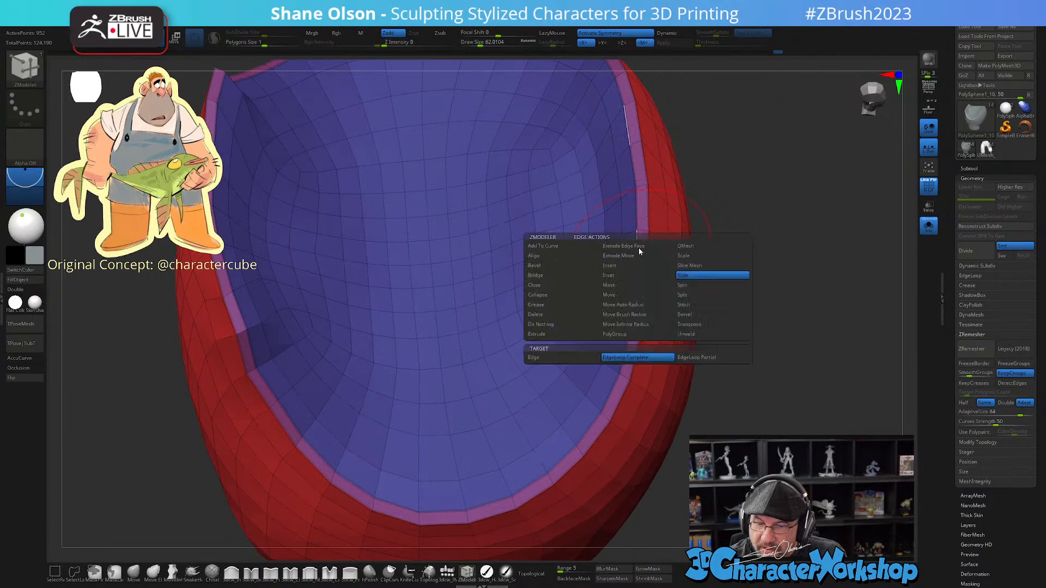
left_click(561, 305)
left_click(586, 358)
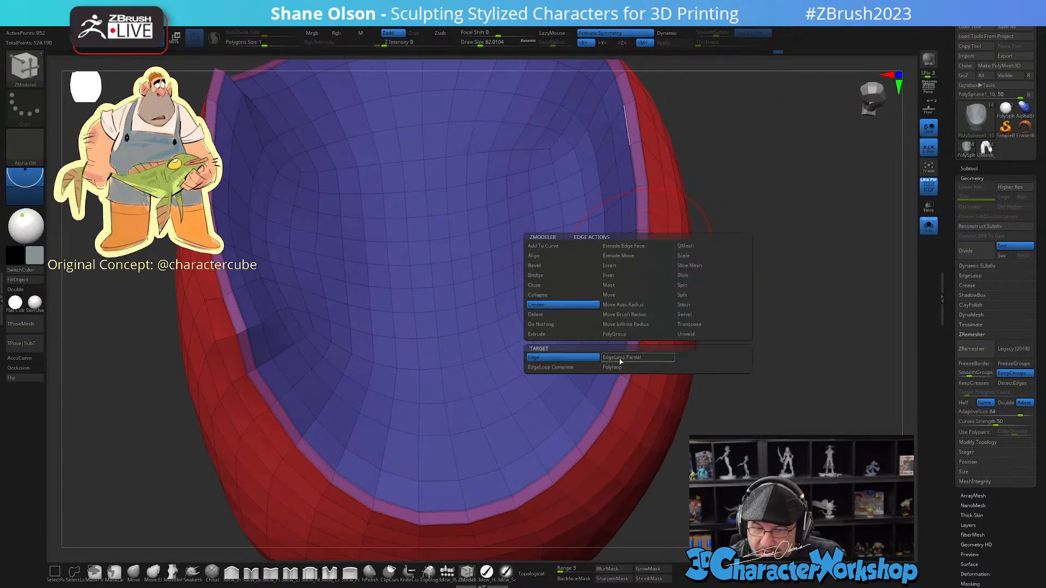
left_click(614, 358)
left_click(585, 368)
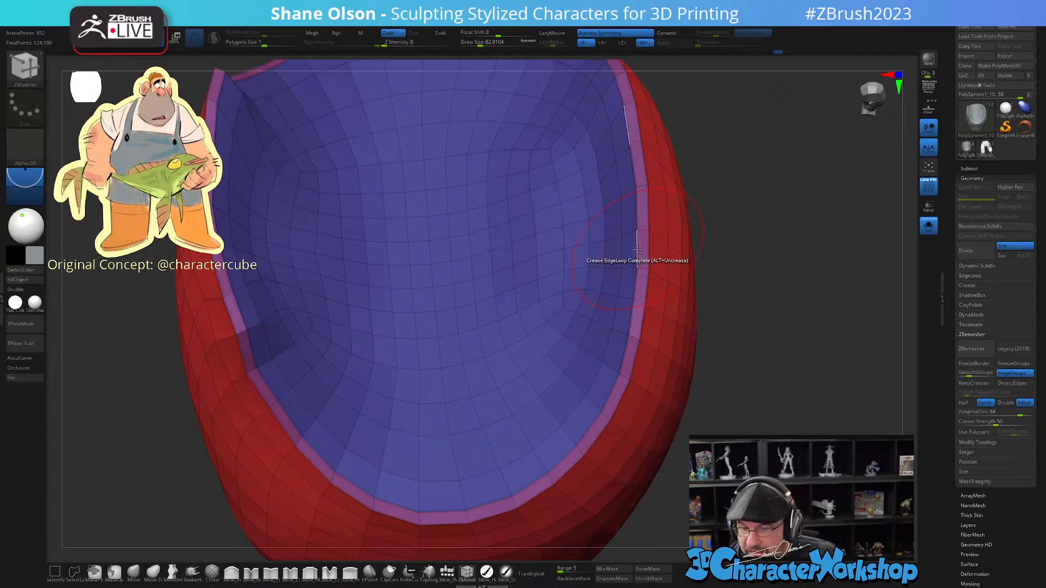
left_click_drag(748, 367, 718, 408)
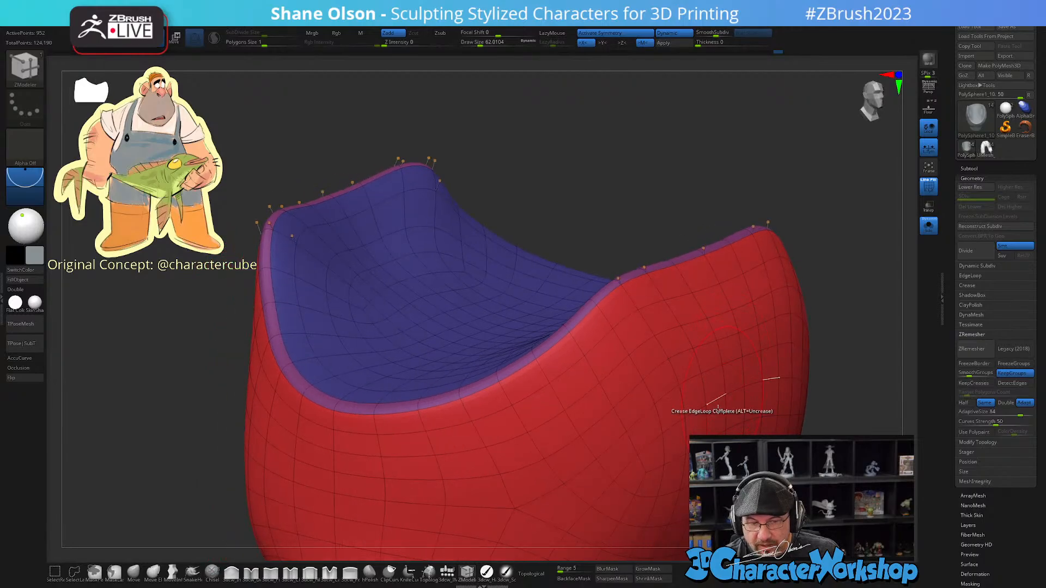
Step: Examine the creased rim and the closed leg ends of the overalls from several angles
right_click_drag(718, 408, 661, 357, "ctrl")
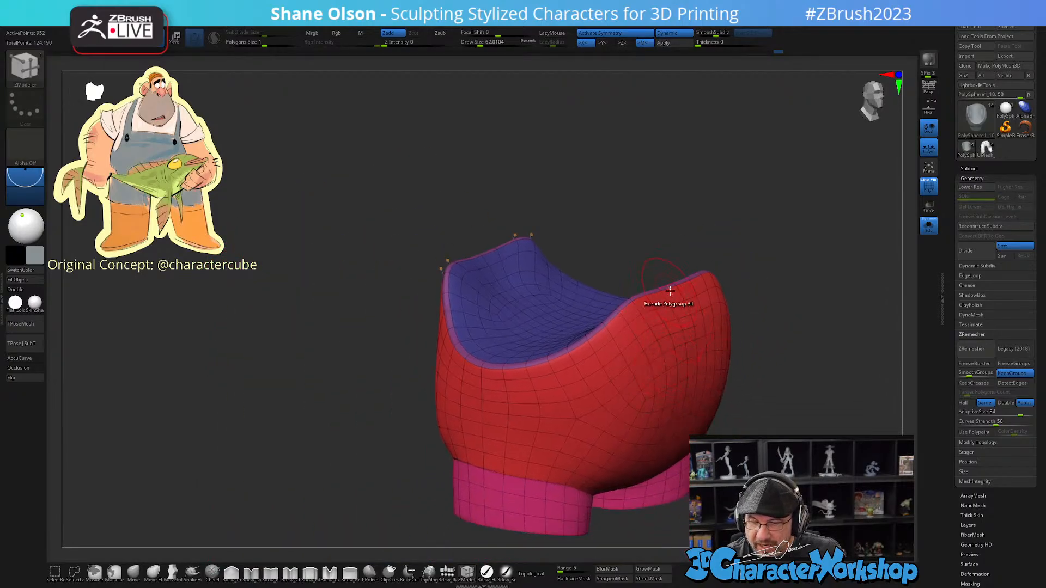
right_click_drag(666, 291, 665, 402)
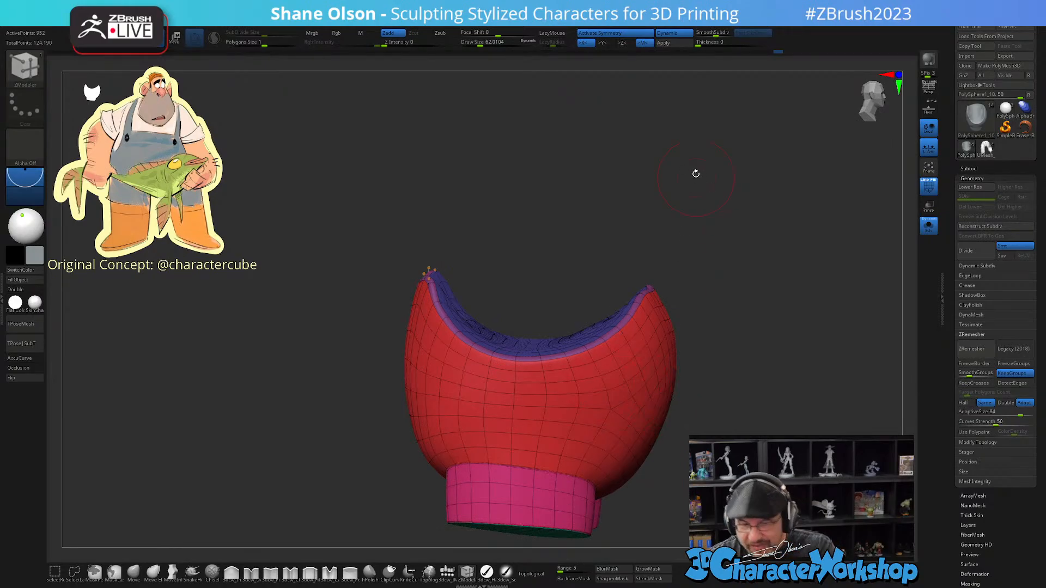
left_click_drag(693, 173, 666, 302)
left_click_drag(730, 339, 722, 237)
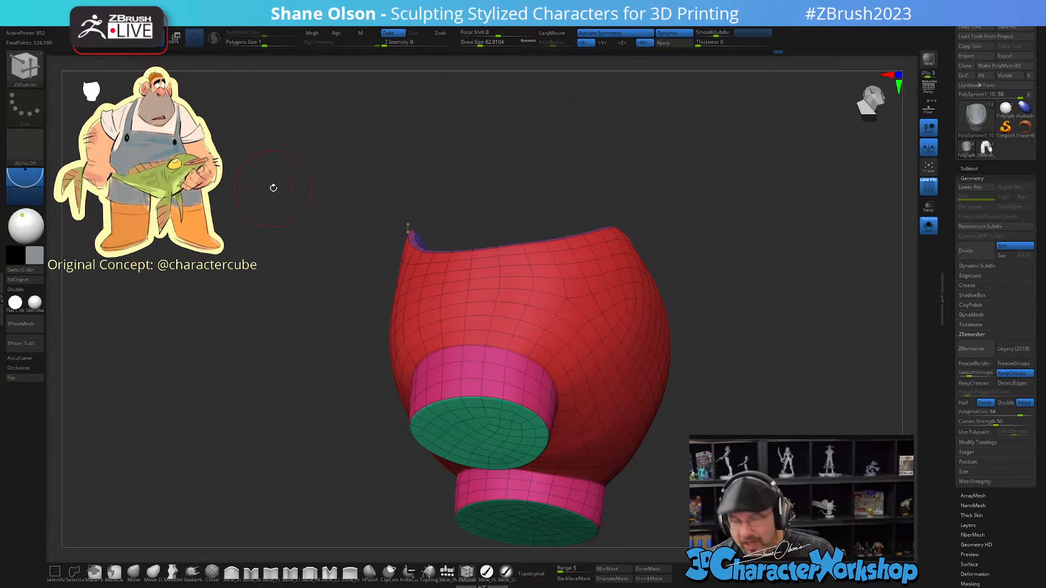
mouse_move(704, 262)
left_mouse_down()
mouse_move(692, 218)
mouse_move(686, 261)
left_mouse_up()
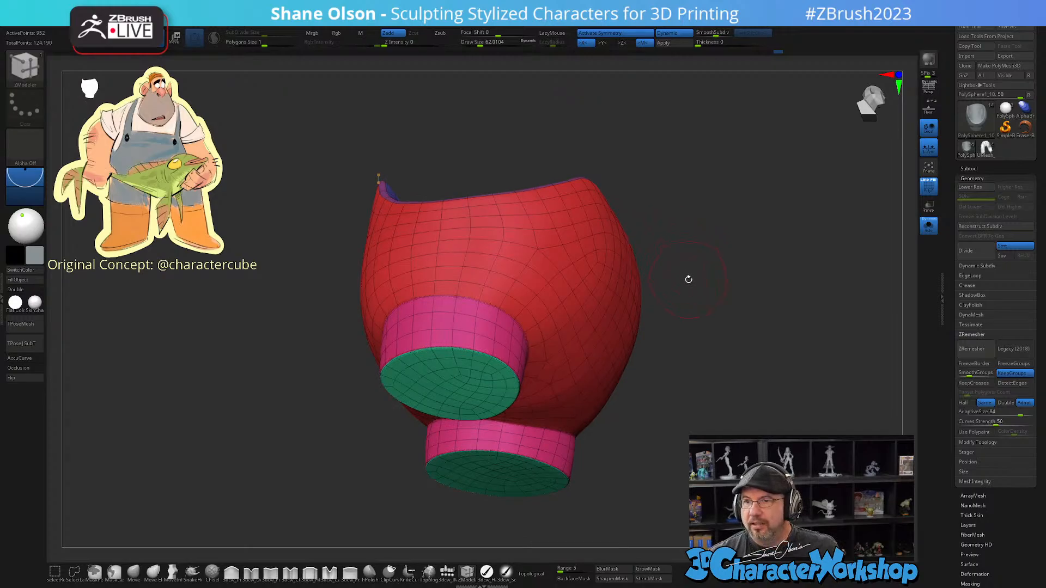
left_click_drag(320, 362, 298, 374, "alt")
Step: With dynamic subdivision off, set the polygon action to Inset on Polygroup All, try insetting the leg-end caps, and undo the attempt
key("shift+d")
left_click_drag(693, 453, 769, 314, "alt")
left_click_drag(744, 238, 736, 191)
key("space")
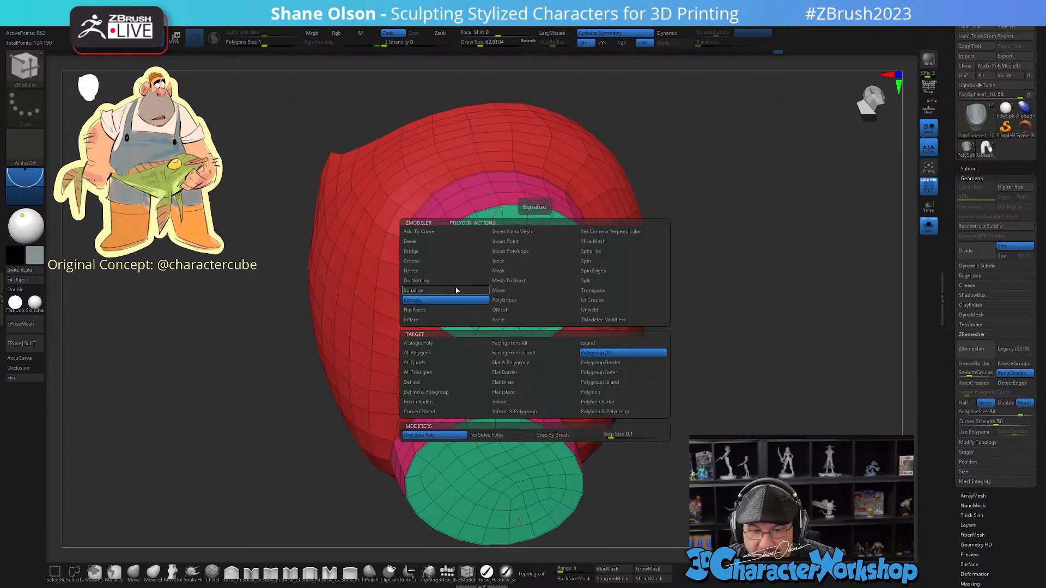
left_click(514, 261)
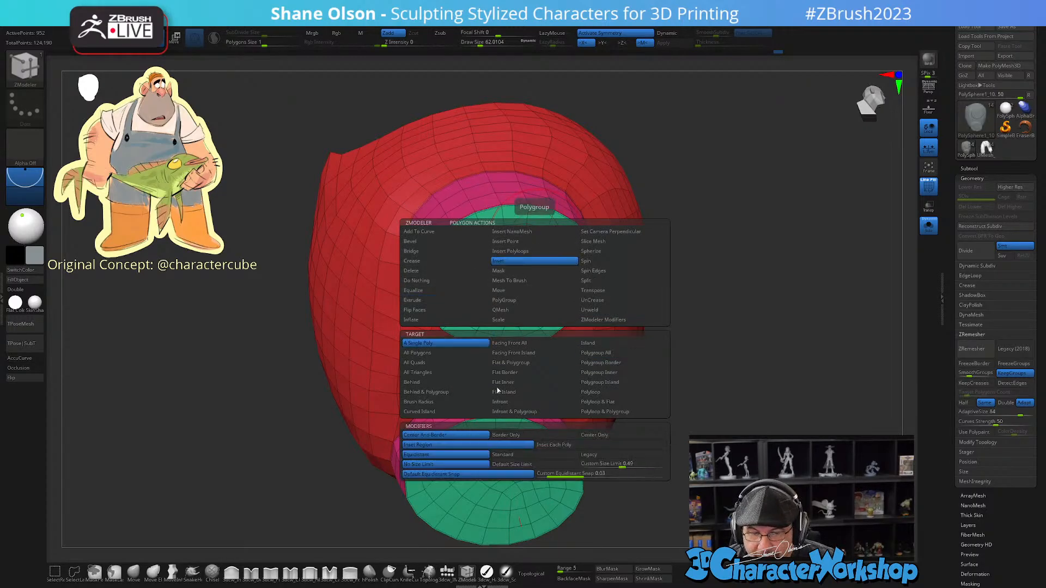
left_click(595, 352)
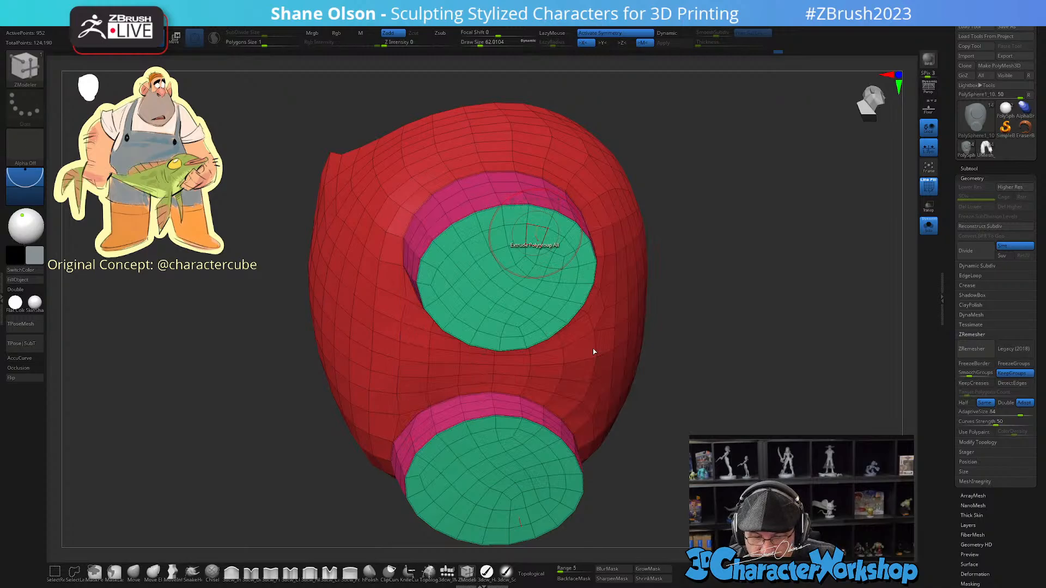
left_click_drag(507, 228, 509, 245)
key("ctrl+z")
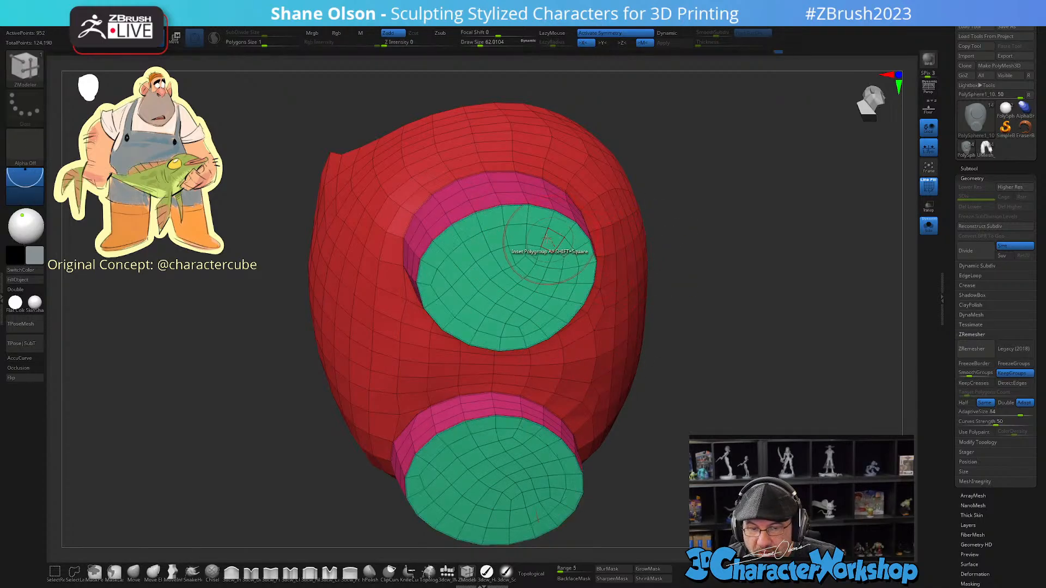
Step: Change the Inset modifier to Standard and inset both leg-end caps slightly to leave a thin border ring
key("space")
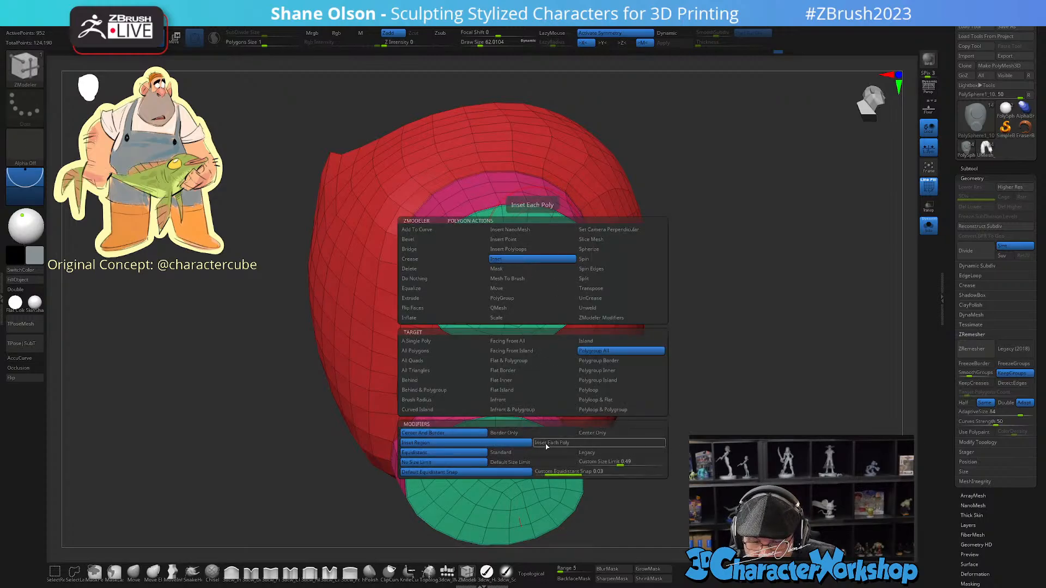
left_click(508, 455)
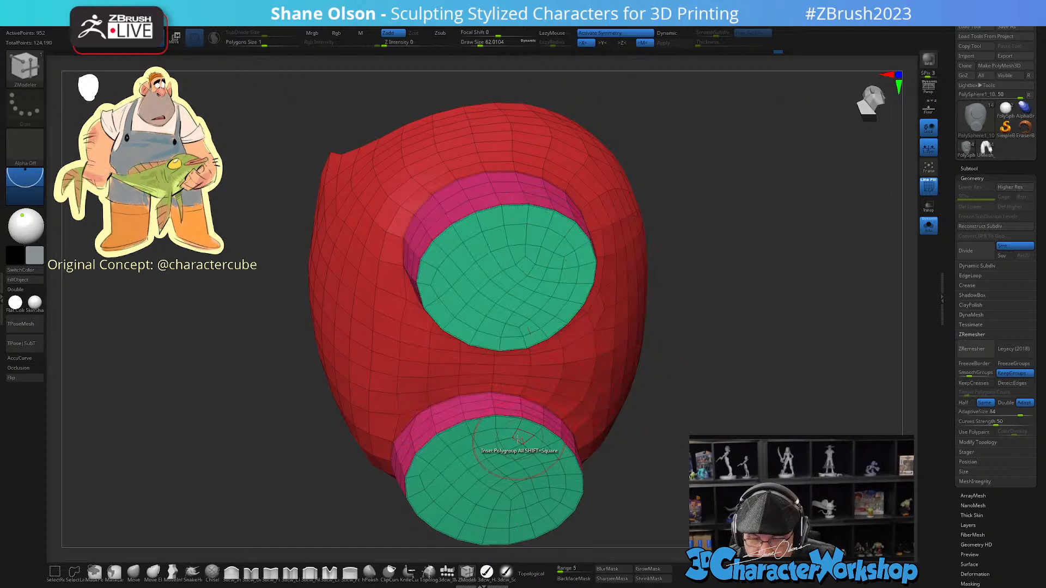
left_click_drag(509, 443, 506, 457)
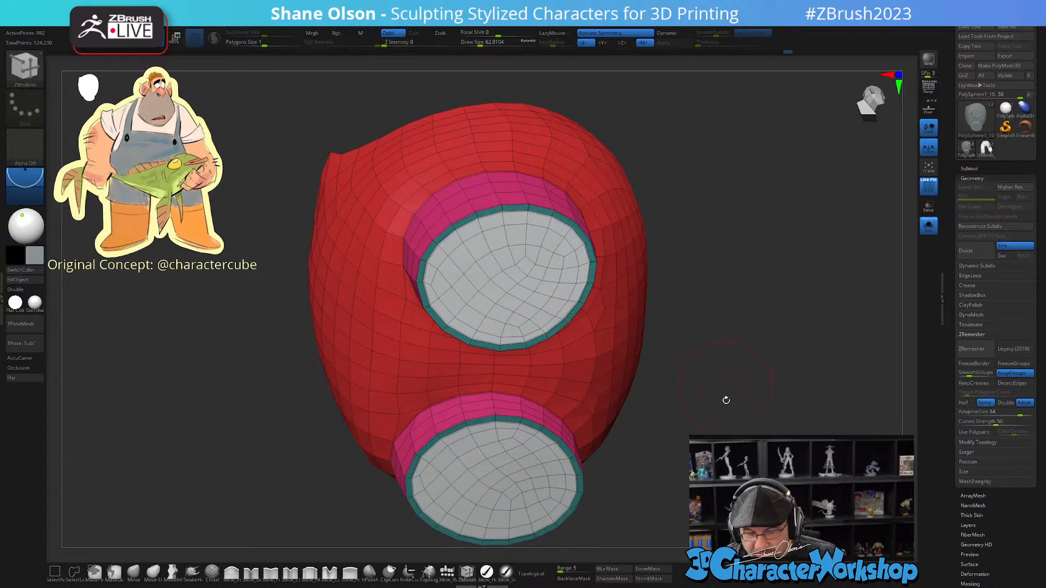
mouse_move(726, 401)
left_mouse_down()
mouse_move(723, 366)
mouse_move(726, 394)
left_mouse_up()
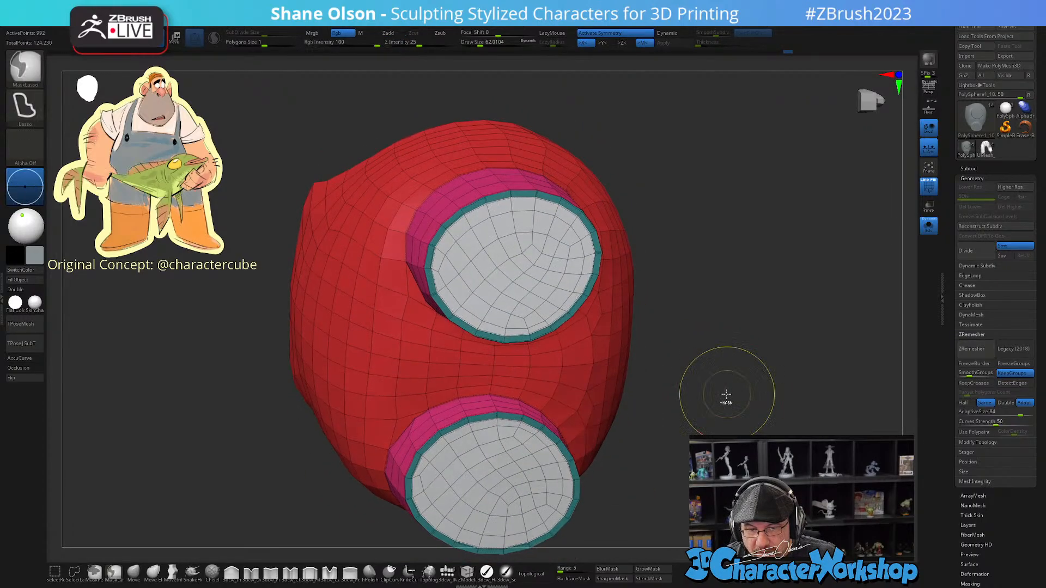
left_click_drag(754, 344, 523, 272)
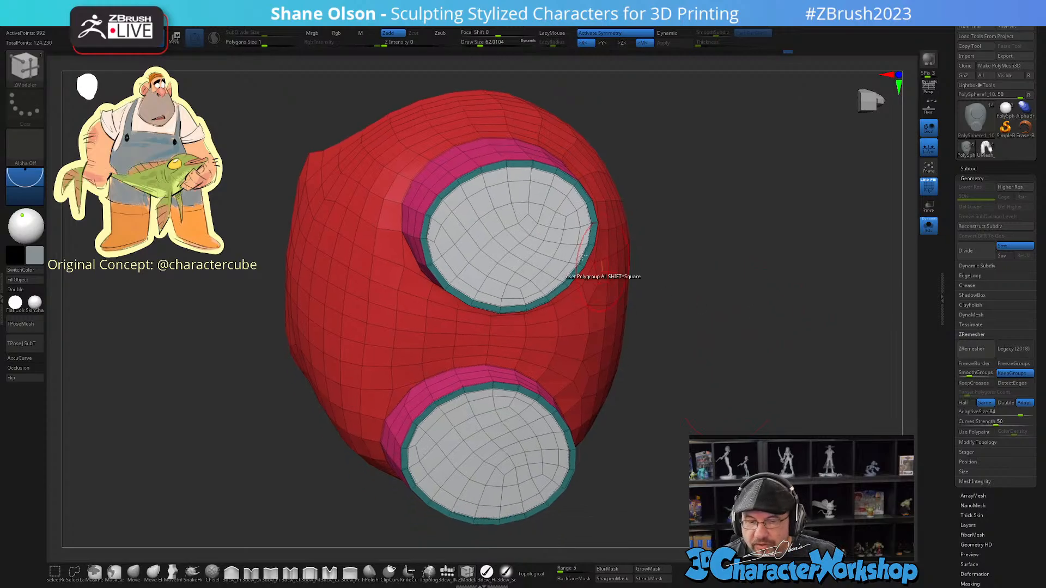
Step: Set the polygon action to Extrude with the target Polygroup All and extrude the inner leg caps inward to recess the leg openings
key("space")
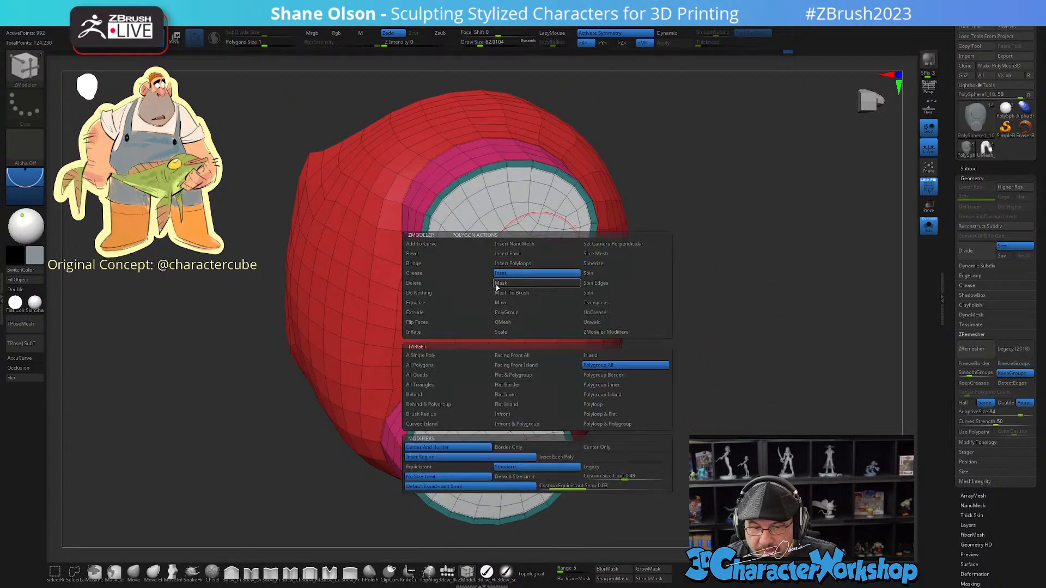
left_click(431, 312)
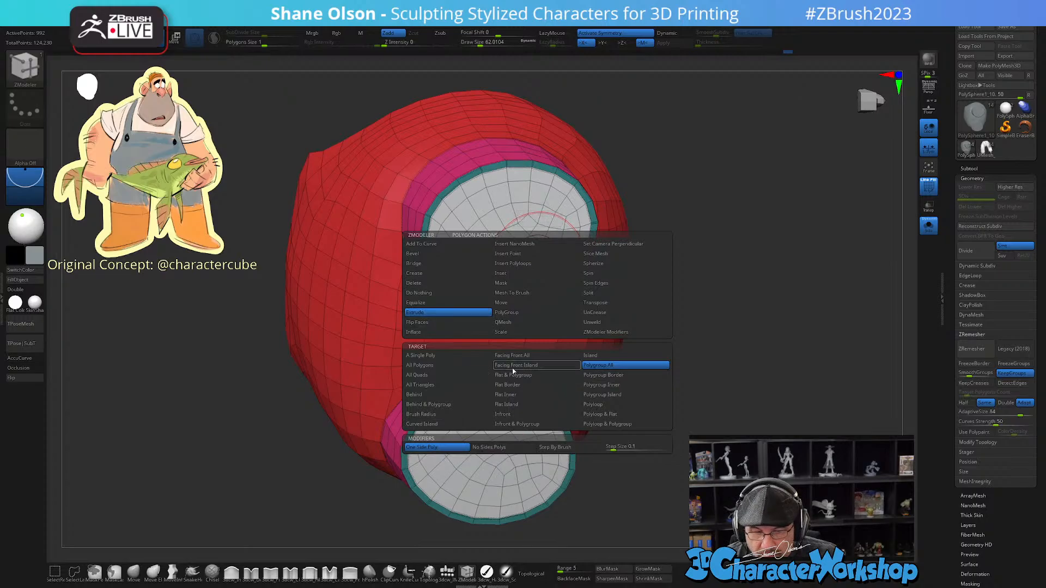
key("space")
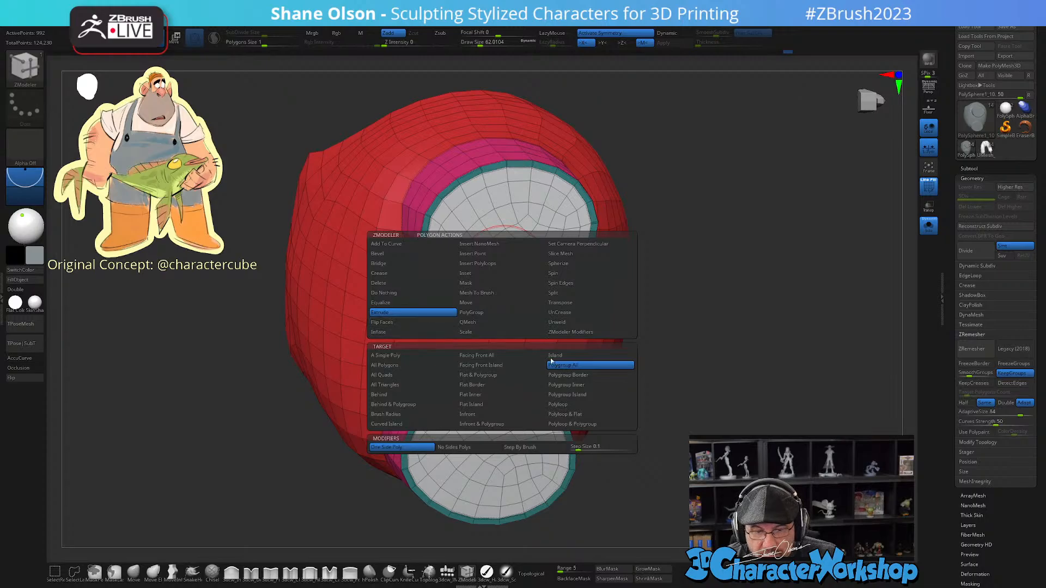
left_click_drag(733, 263, 763, 298)
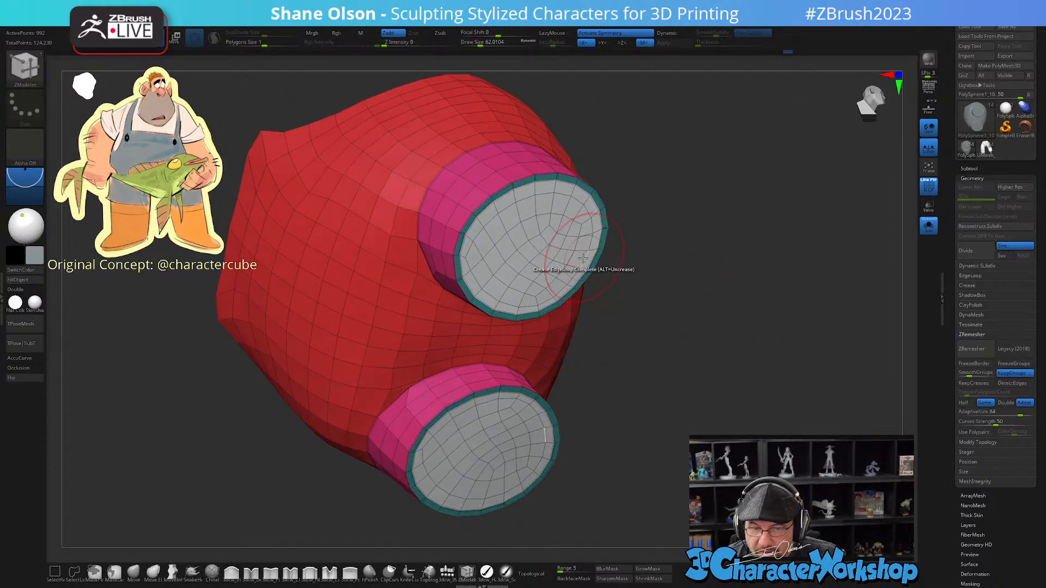
left_click_drag(561, 256, 535, 259)
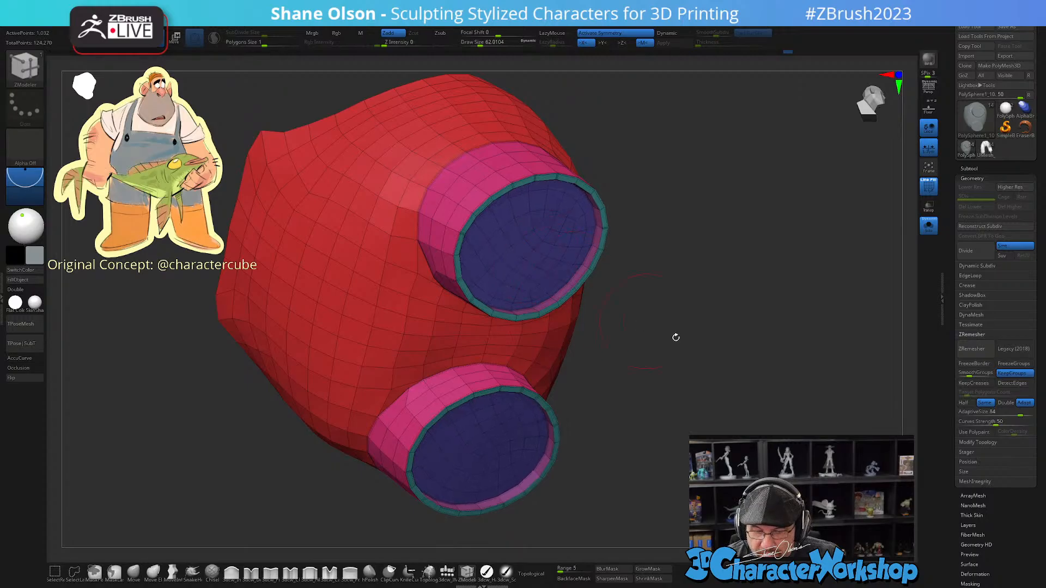
Step: Mask everything except the recessed leg caps and scale the caps down slightly with the gizmo to taper the openings' inner walls
left_click_drag(741, 371, 733, 356)
key("w")
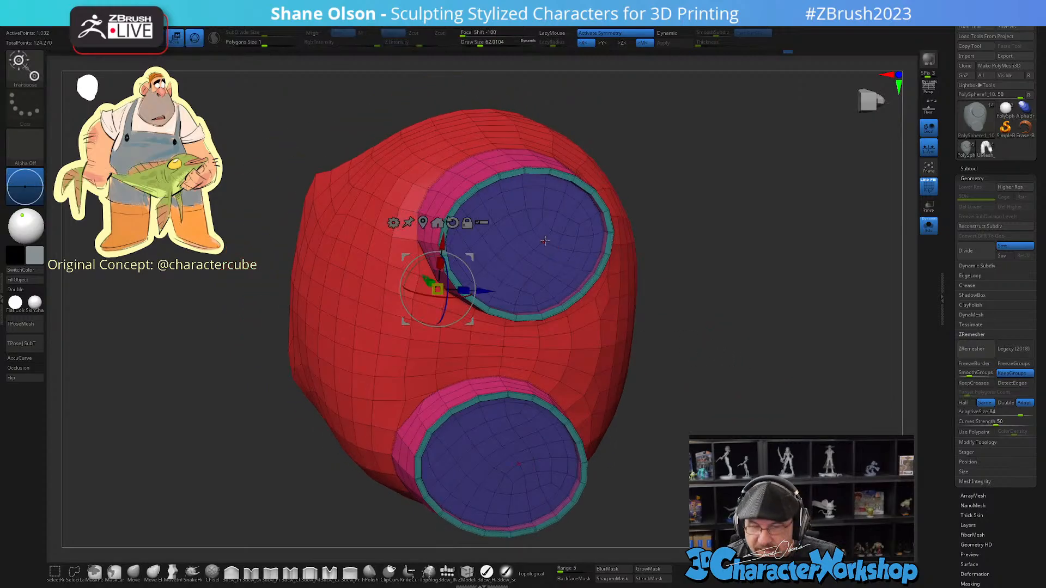
left_click(535, 250, "ctrl+shift")
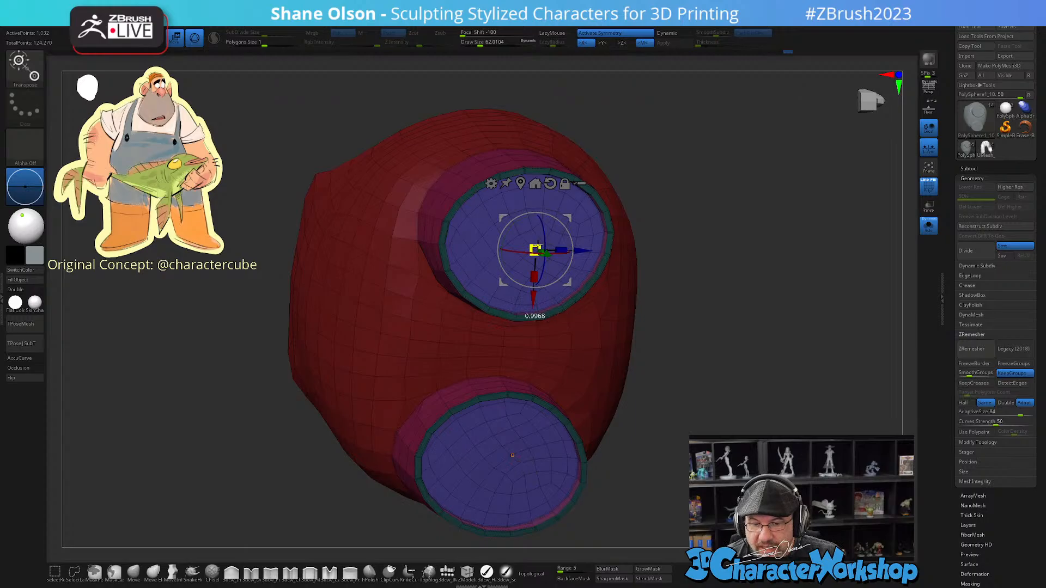
left_click_drag(538, 244, 534, 250)
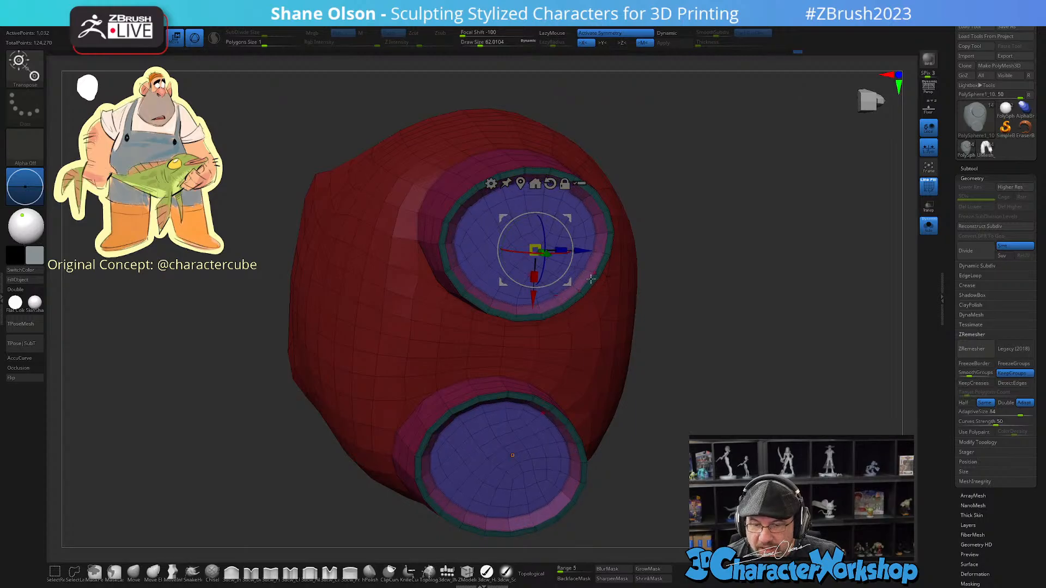
left_click_drag(710, 307, 561, 279)
mouse_move(774, 278)
left_mouse_down()
mouse_move(786, 236)
mouse_move(777, 271)
mouse_move(764, 260)
left_mouse_up()
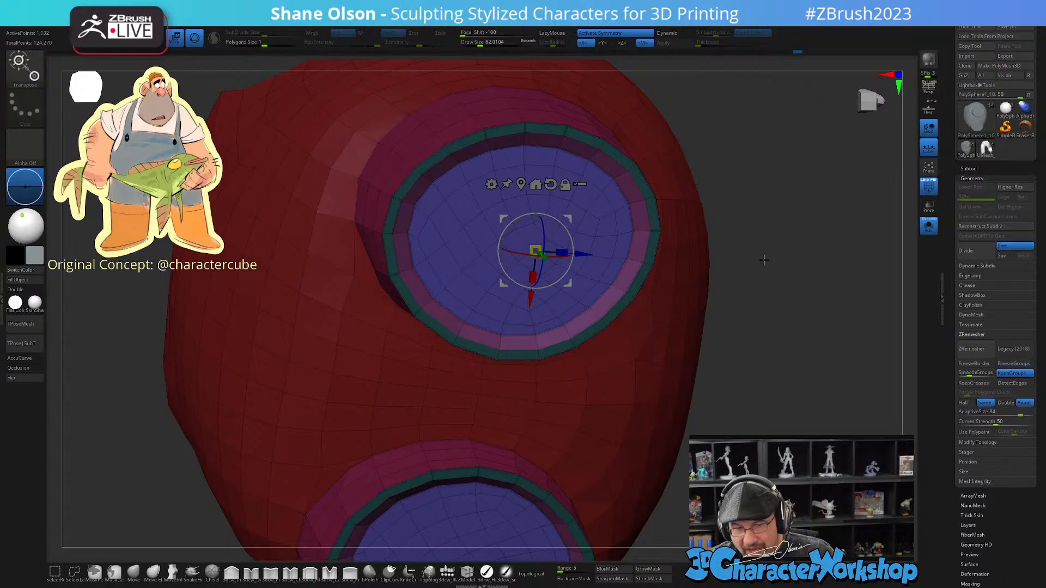
Step: Return to draw mode and preview the leg openings with dynamic subdivision, switching it off again after the check
key("q")
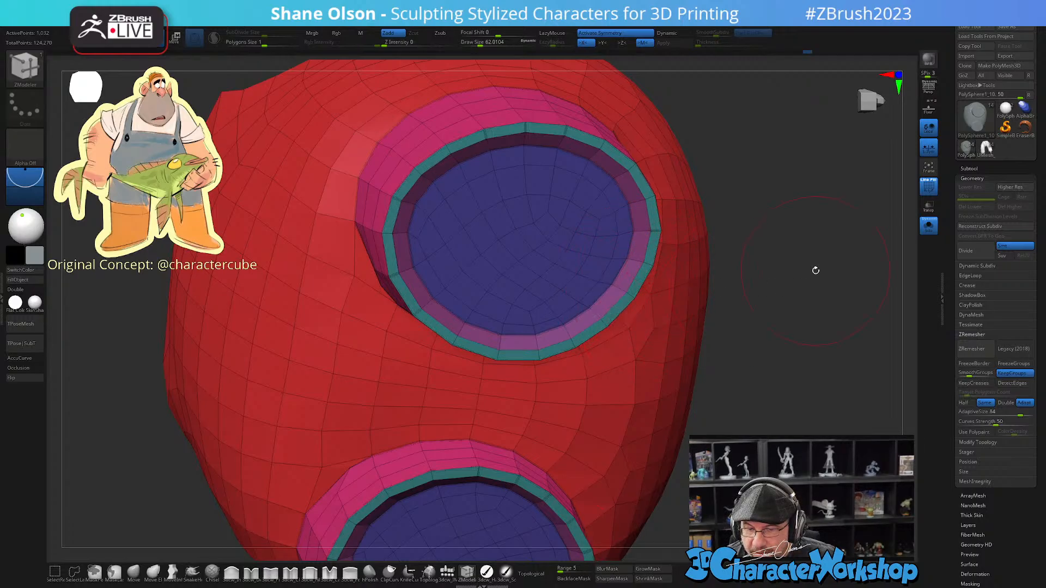
key("d")
left_click_drag(791, 322, 789, 311)
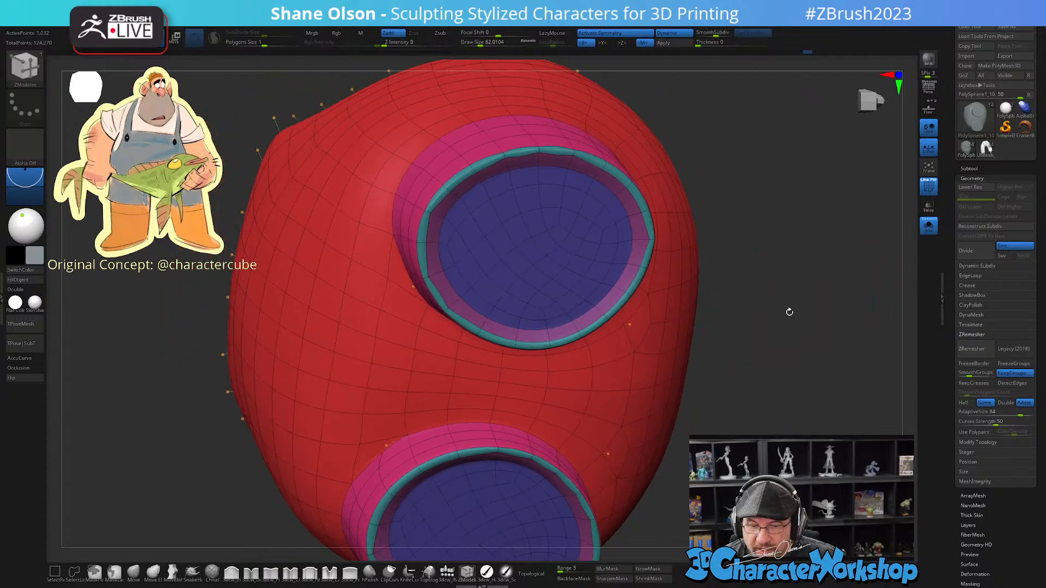
key("shift+d")
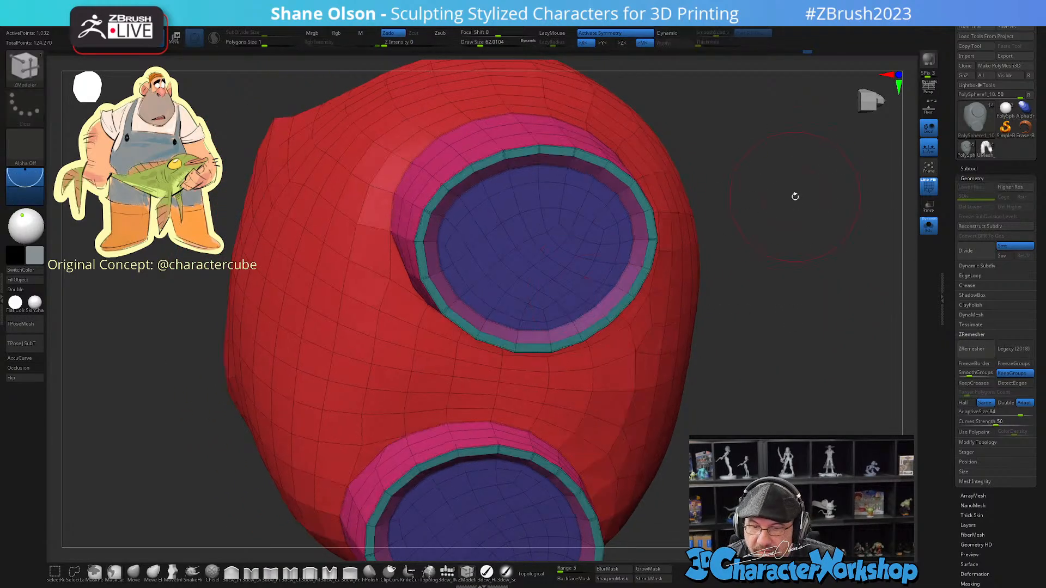
Step: Clear the mask, remove all creases from the overalls, and preview the leg openings with dynamic subdivision and no wireframe
left_click_drag(795, 196, 812, 226)
left_click(799, 185, "ctrl")
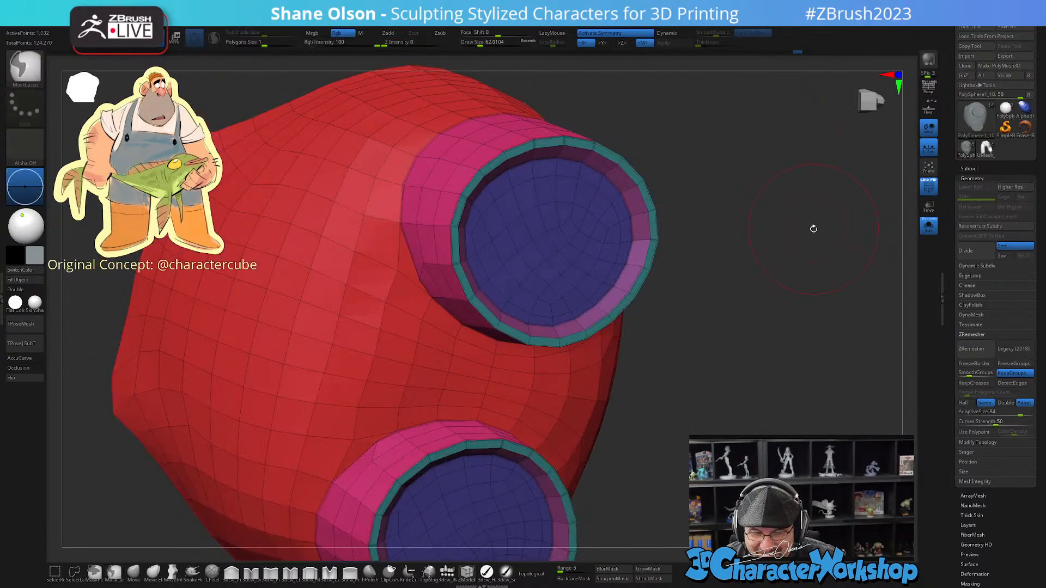
left_click_drag(687, 372, 741, 328)
key("space")
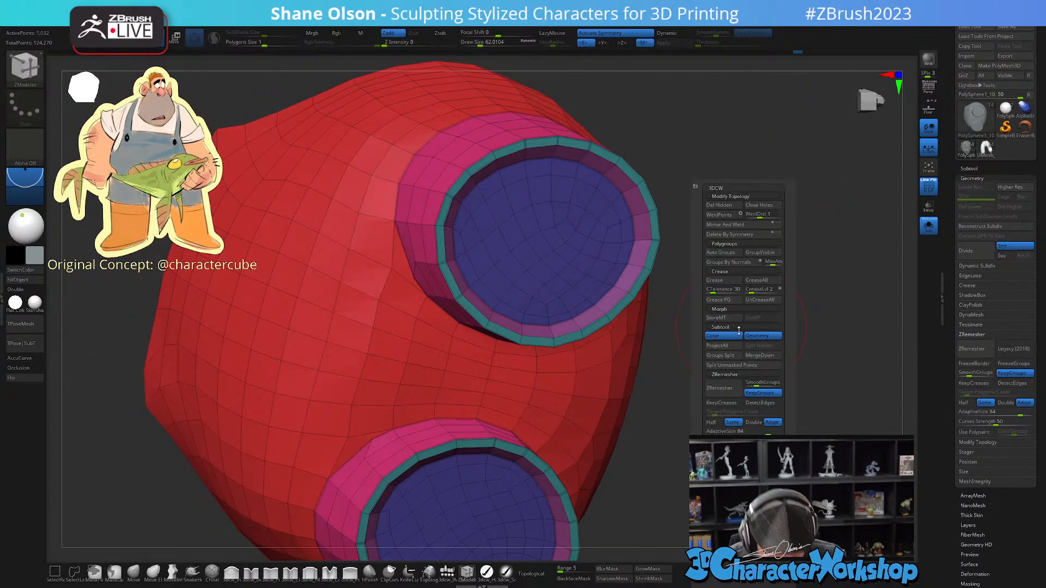
left_click(764, 302)
key("d")
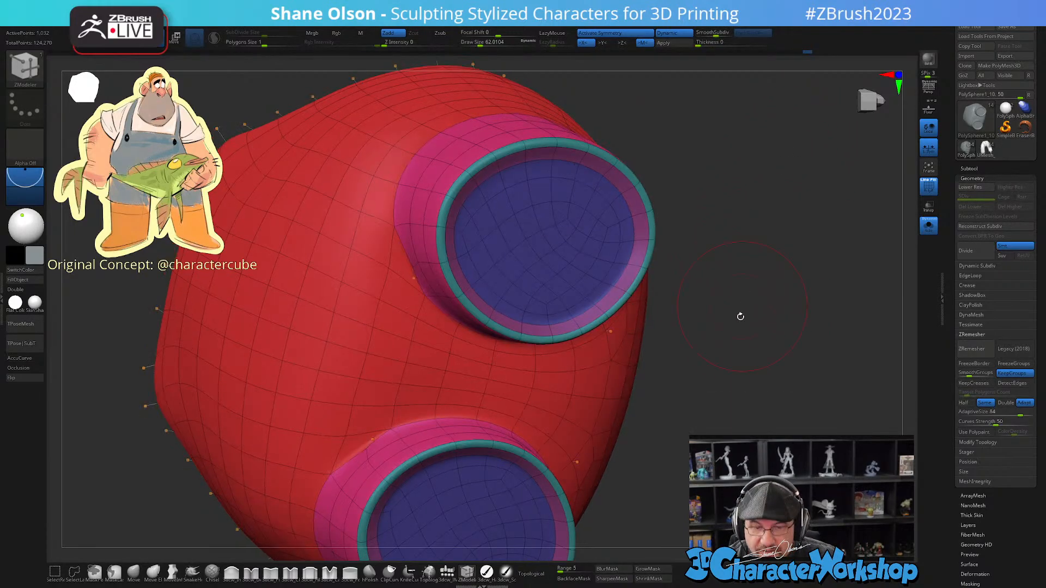
left_click_drag(734, 344, 714, 393, "alt")
key("shift+f")
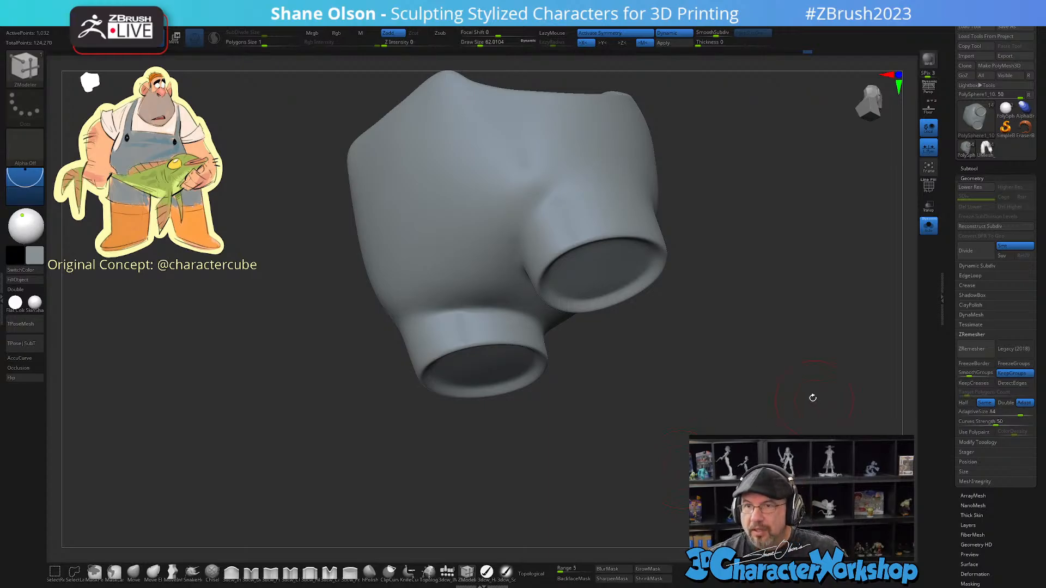
Step: Show the full character again and examine from below how the overalls' leg openings fit around the legs
left_click_drag(812, 398, 913, 232)
left_click(925, 233)
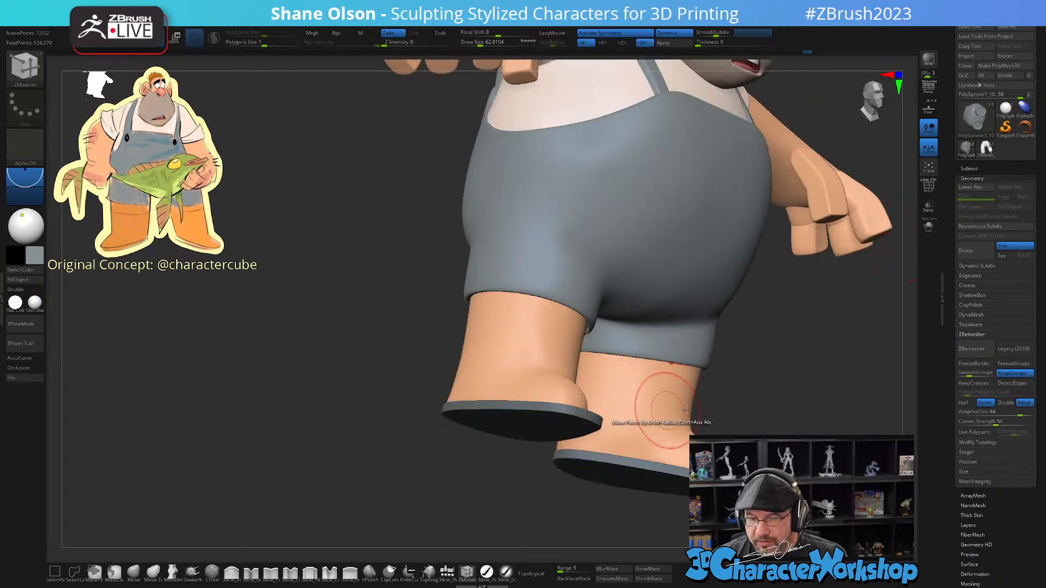
left_click_drag(696, 420, 793, 290)
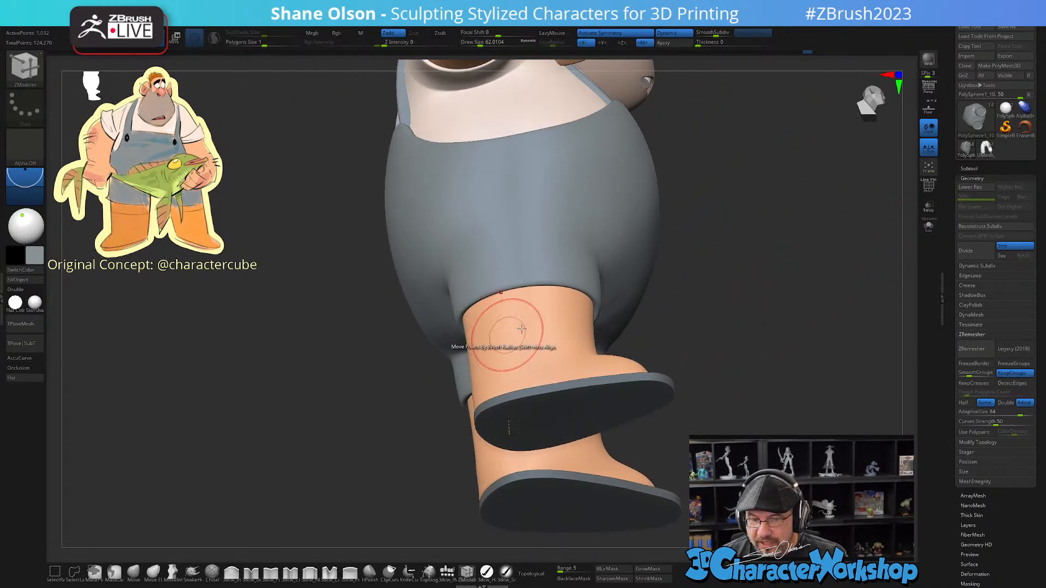
left_click_drag(755, 327, 556, 483)
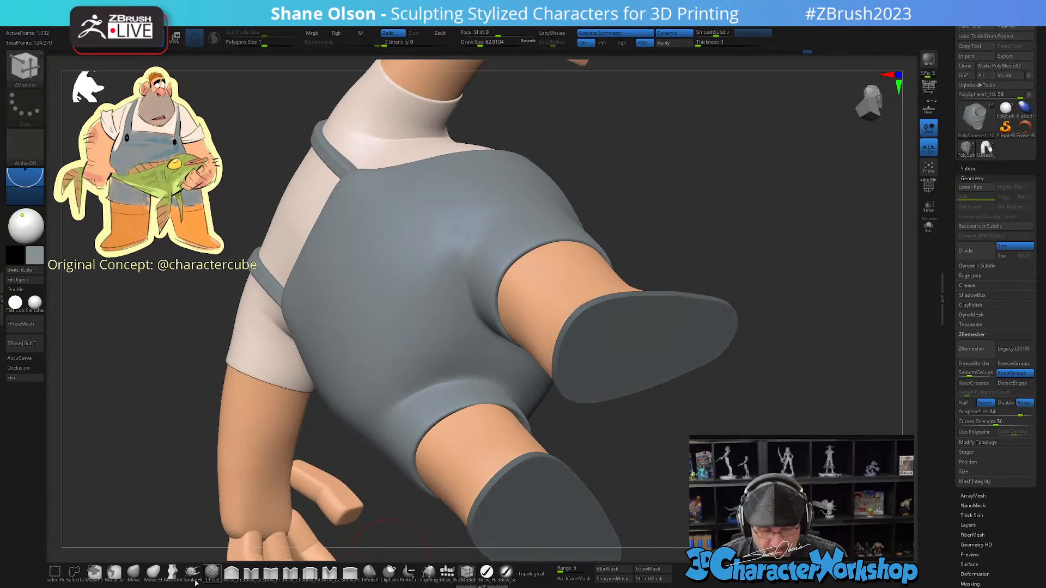
Step: Select the Move brush and check the whole character's proportions from the front against the concept
left_click(133, 571)
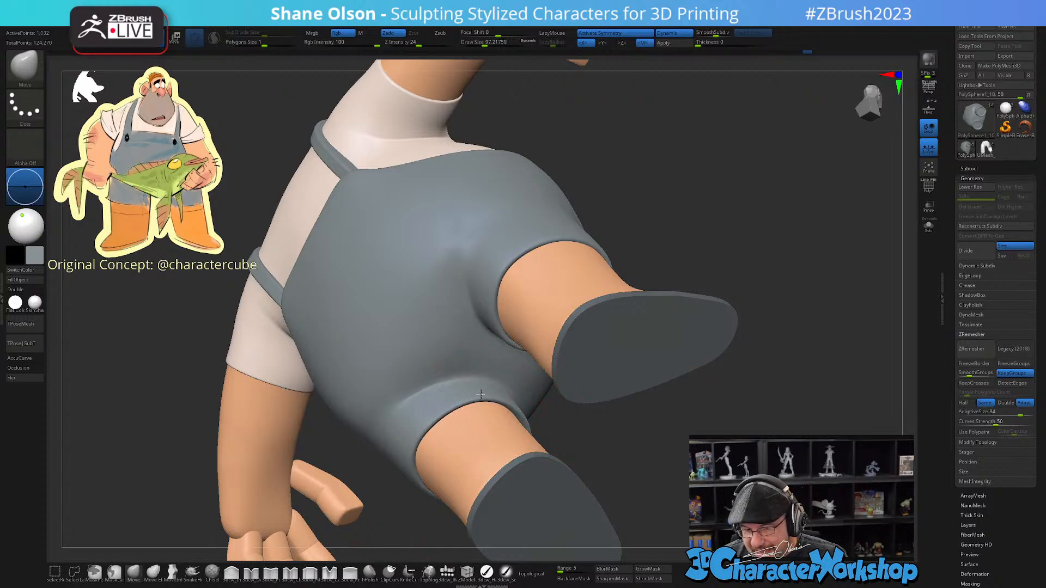
left_click_drag(629, 445, 673, 499)
left_click_drag(737, 427, 792, 427)
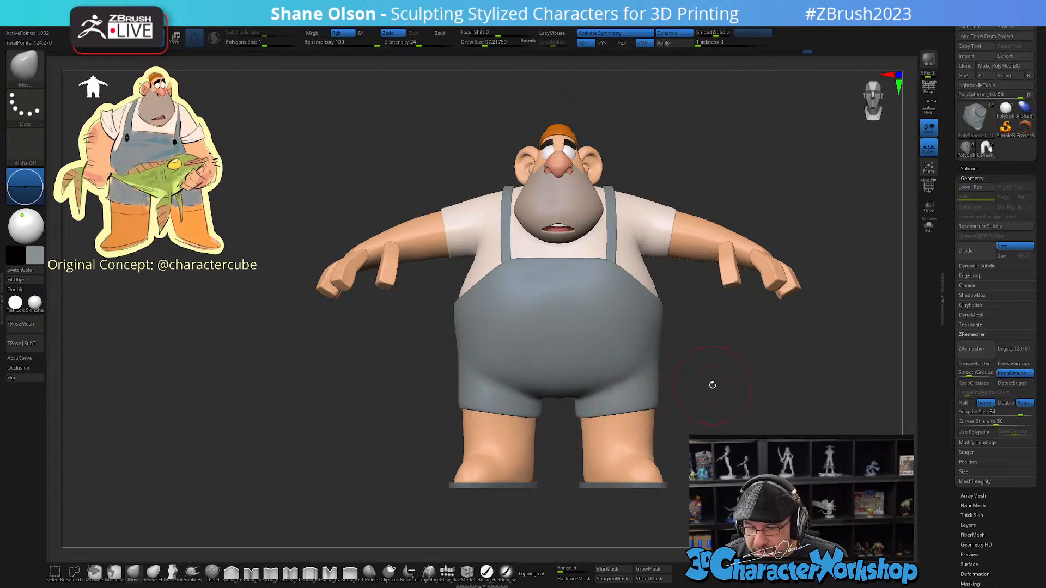
left_click_drag(712, 385, 604, 444)
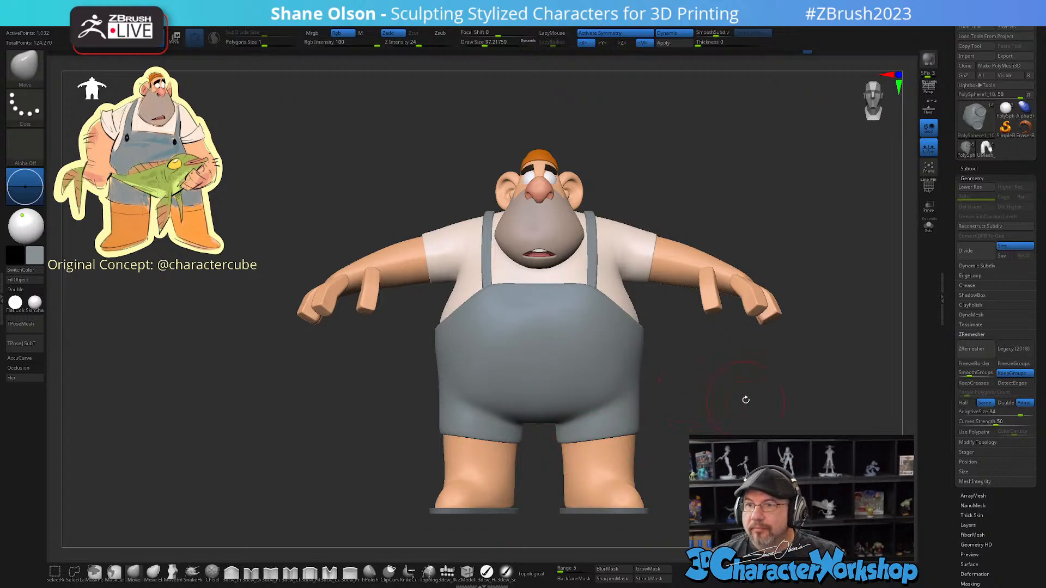
left_click_drag(745, 400, 743, 397)
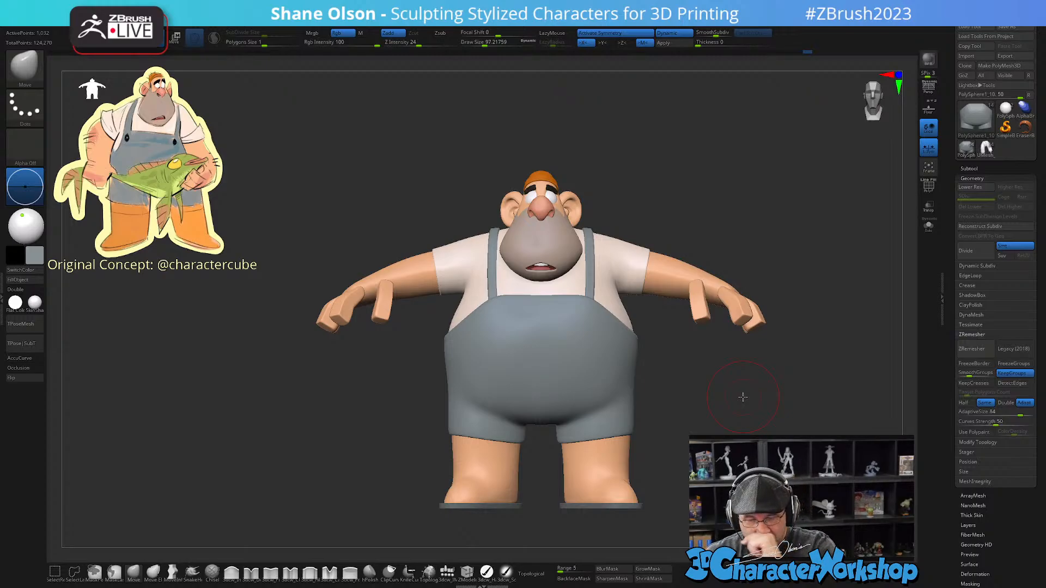
Step: Show the overalls' wireframe with dynamic subdivision switched off, framed closely from the front
key("shift+f")
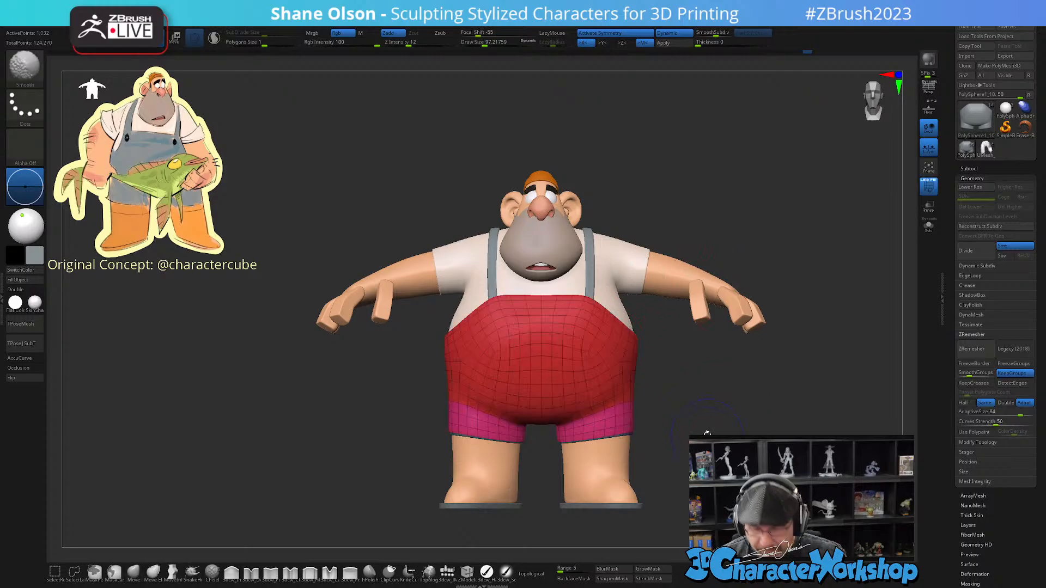
scroll(713, 409, "up", 1)
scroll(713, 409, "up", 2)
key("shift+d")
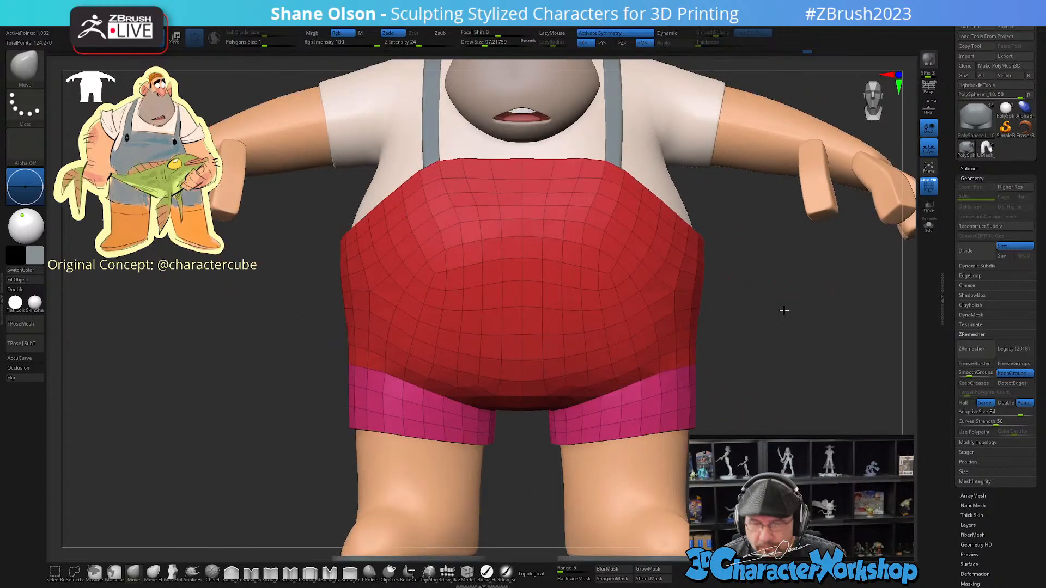
scroll(781, 388, "up", 2)
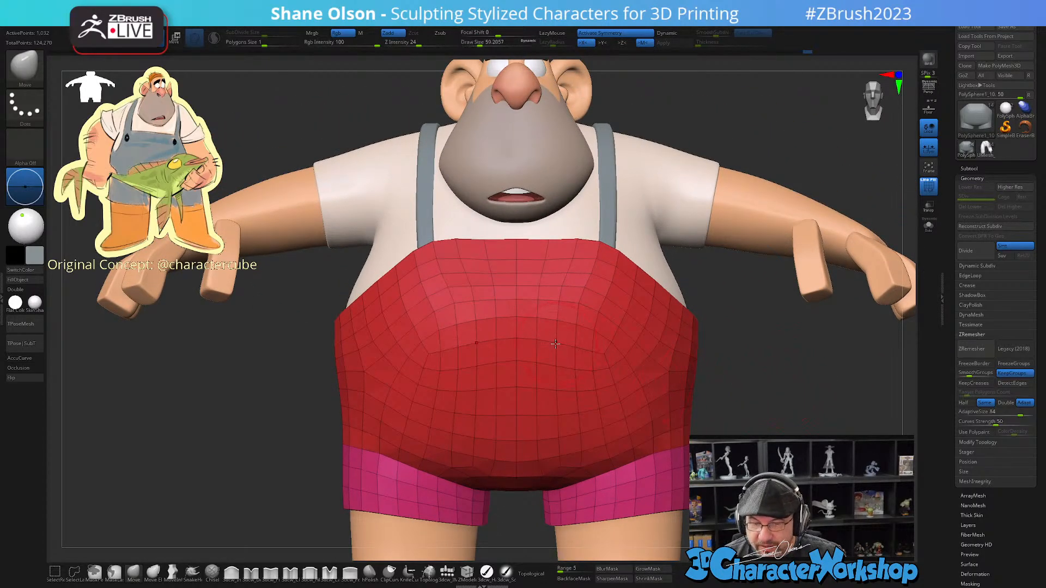
Step: Set the ZModeler brush's point action to Stitch with the Two Points target and the To End Point modifier
key("space")
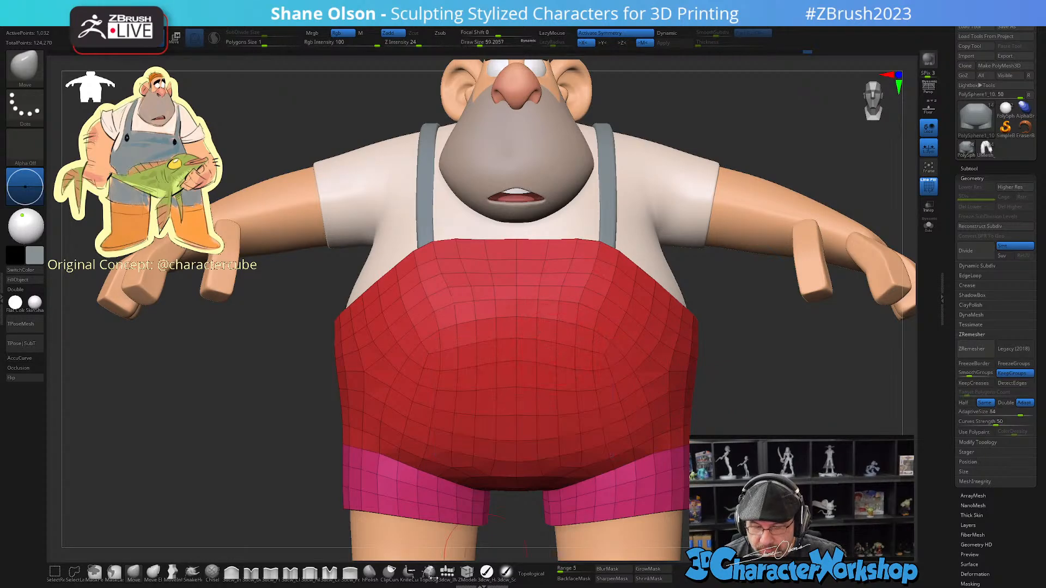
left_click(468, 571)
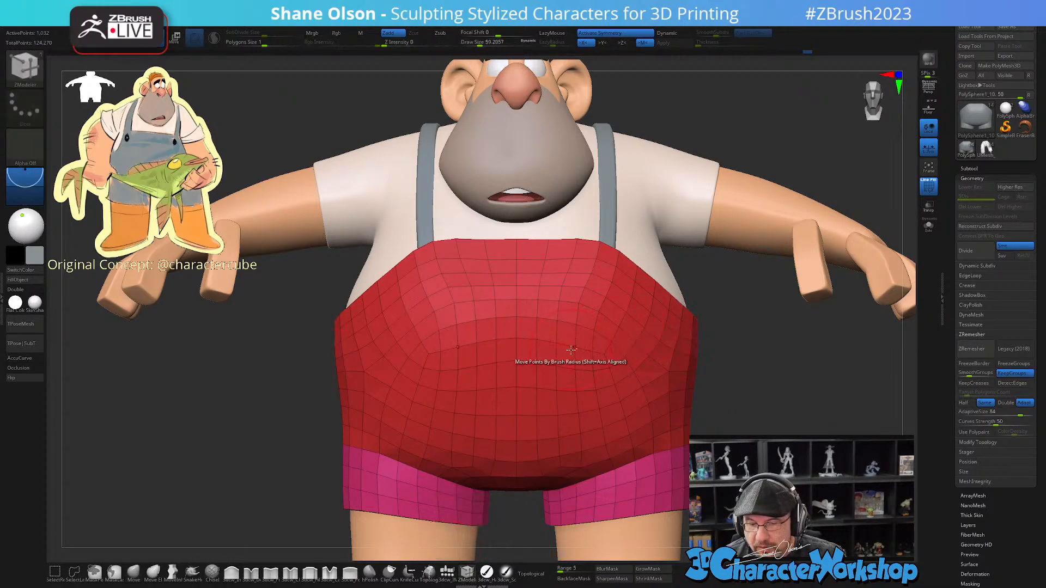
key("space")
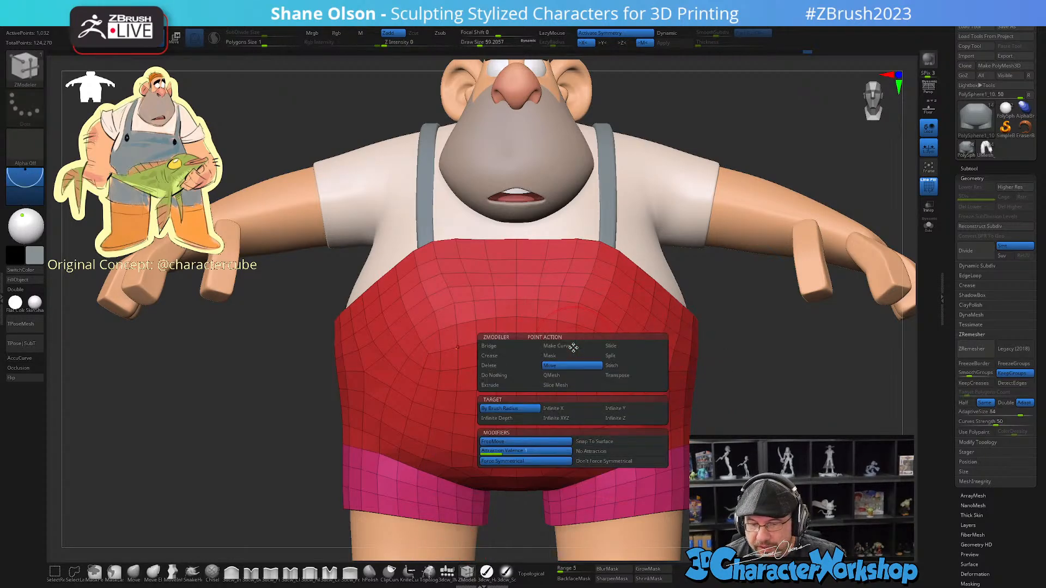
left_click(628, 367)
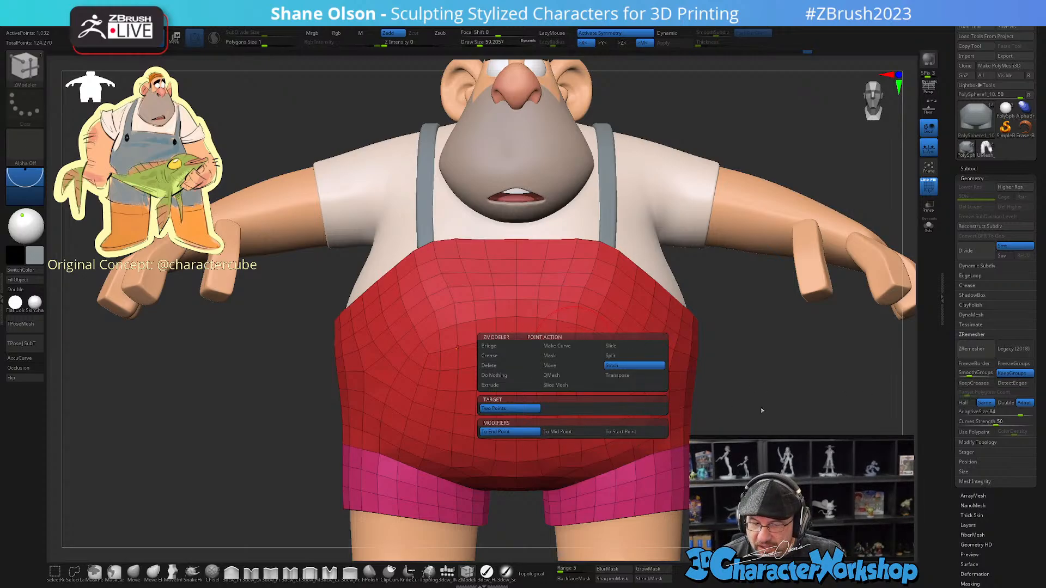
key("space")
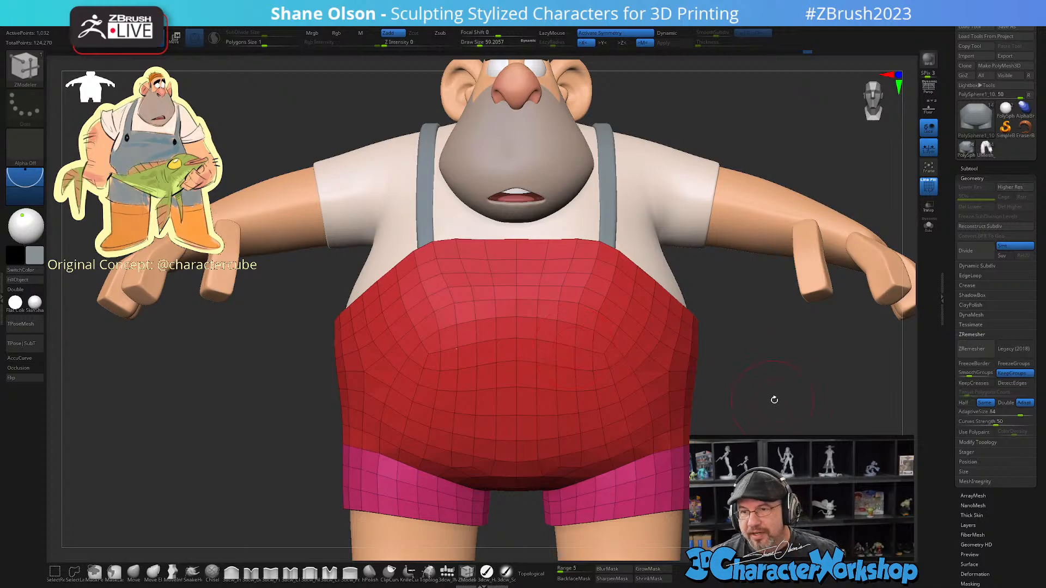
left_click_drag(776, 398, 758, 410, "alt")
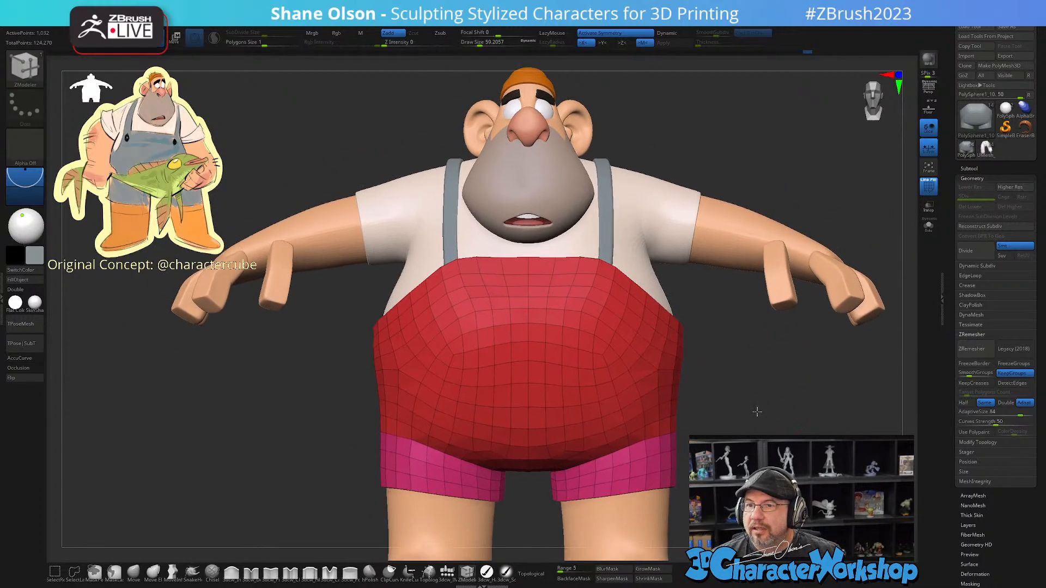
Step: Preview the overalls smoothed with dynamic subdivision and no wireframe, and examine the character from the side, below and front
key("1")
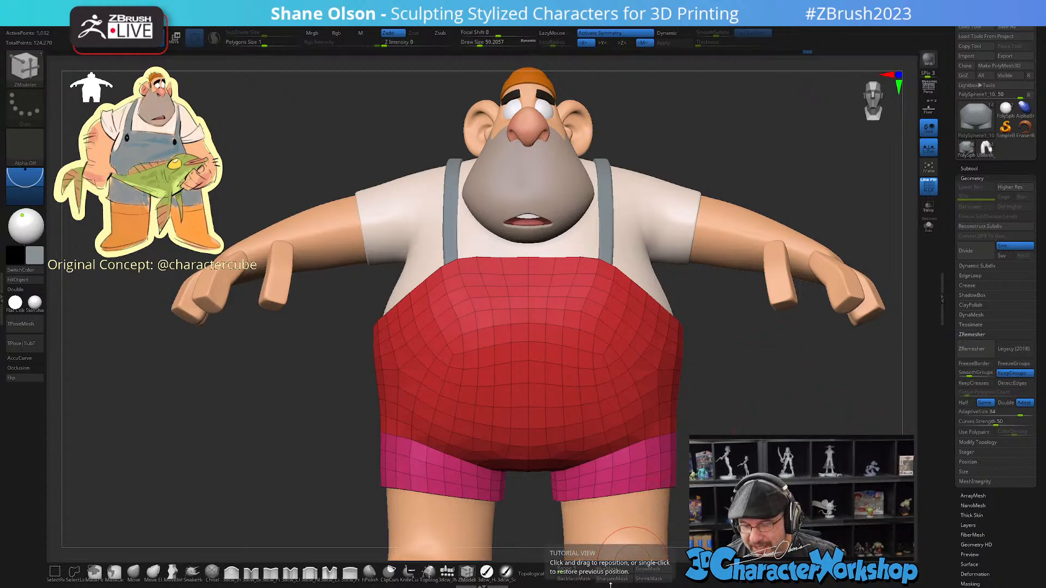
left_click_drag(779, 446, 673, 457, "alt")
key("shift+f")
key("d")
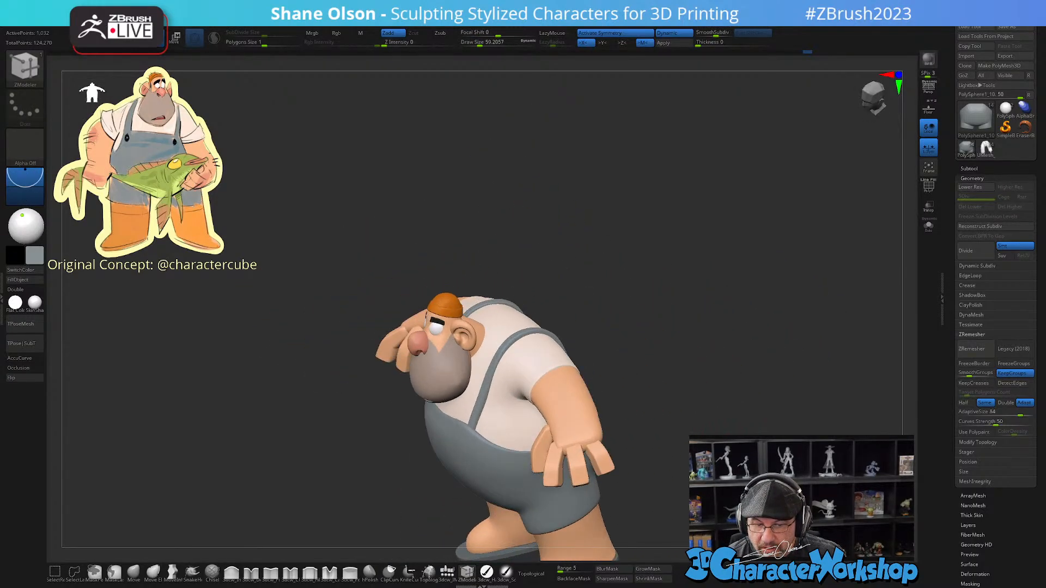
left_click_drag(583, 461, 623, 458)
left_click_drag(578, 504, 604, 405)
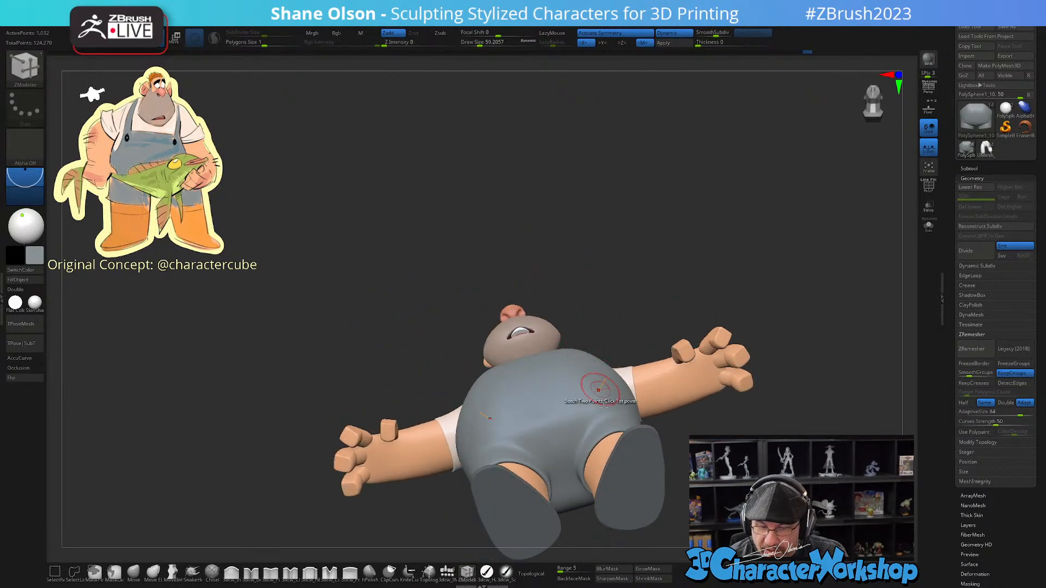
left_click_drag(662, 430, 681, 498)
right_click_drag(611, 378, 611, 387, "ctrl")
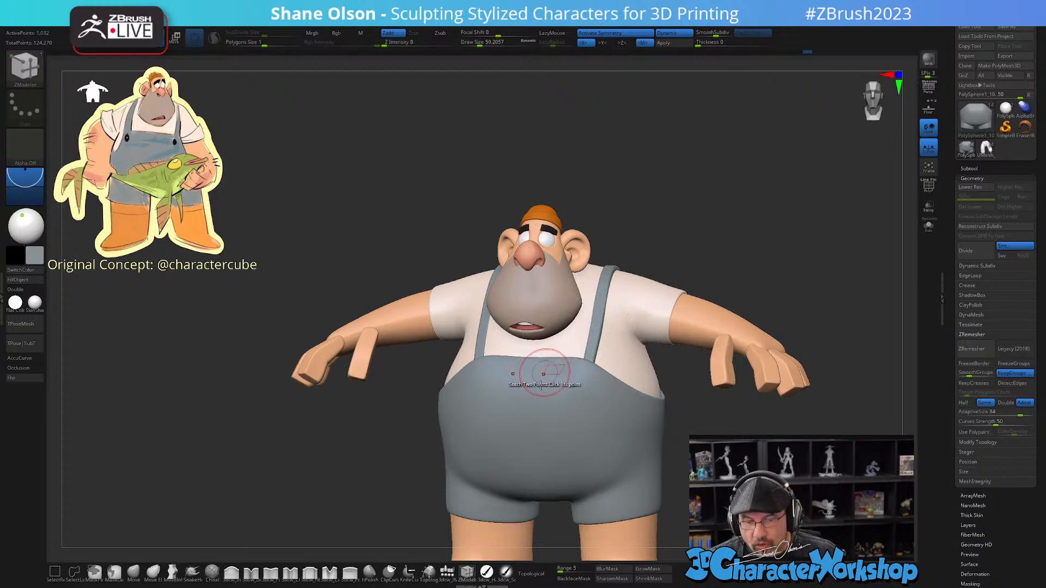
Step: Isolate the suspender straps and show their wireframe with dynamic subdivision switched off
left_click(602, 312, "alt")
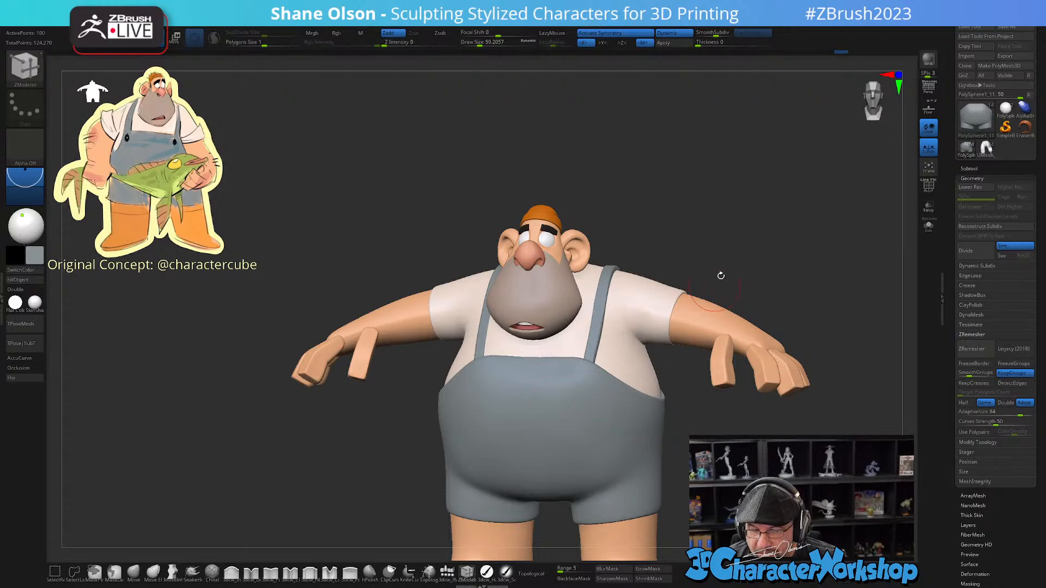
left_click(929, 226)
left_click_drag(829, 262, 620, 326)
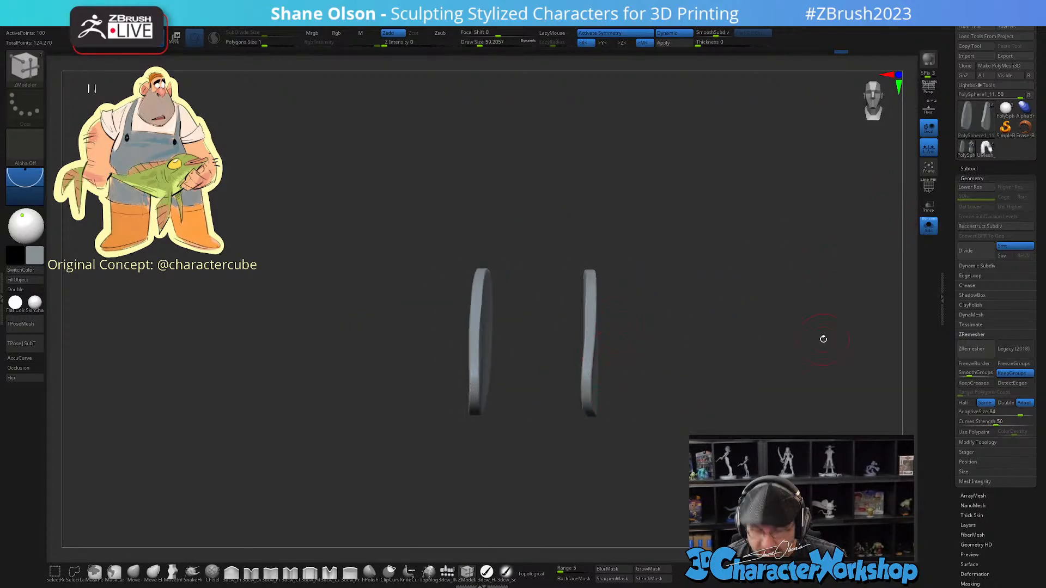
left_click_drag(826, 346, 792, 345)
key("shift+f")
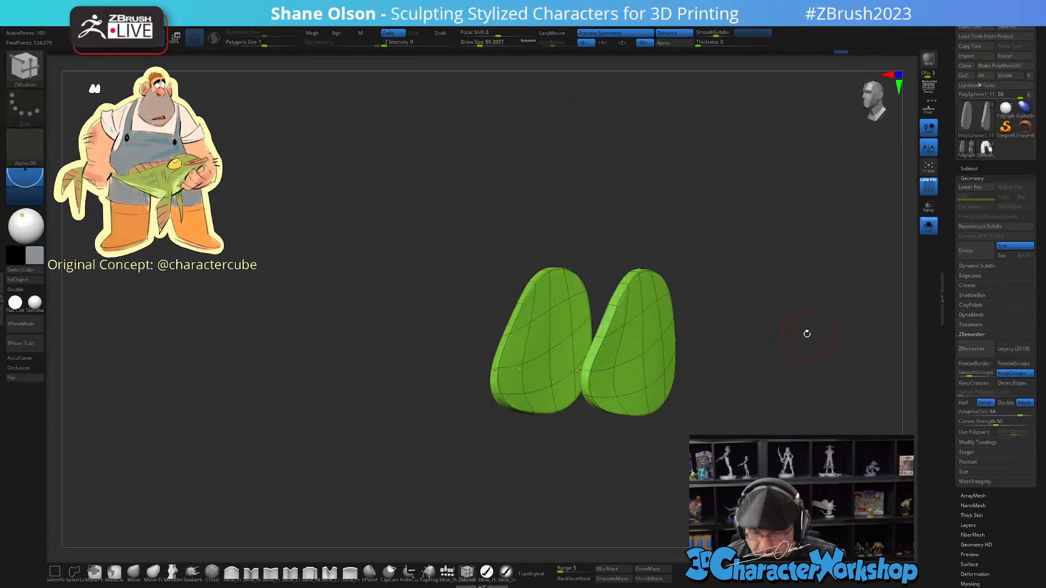
key("shift+d")
left_click_drag(808, 390, 694, 351, "alt")
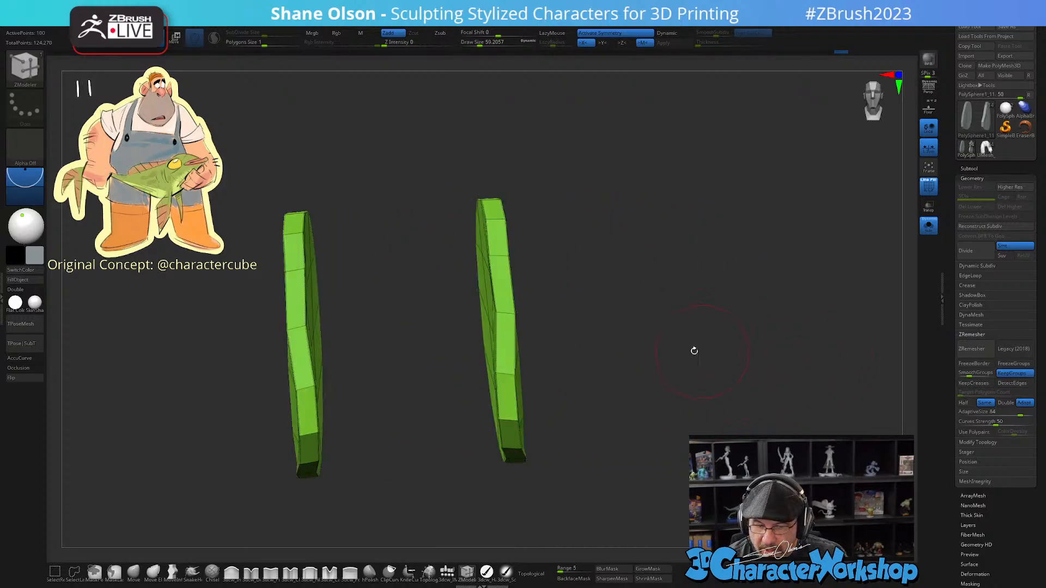
Step: Straighten the bulging front edge of the suspender straps with the Move brush, keeping both sides symmetrical
mouse_move(558, 363)
left_mouse_down()
mouse_move(579, 341)
mouse_move(574, 329)
mouse_move(560, 367)
left_mouse_up()
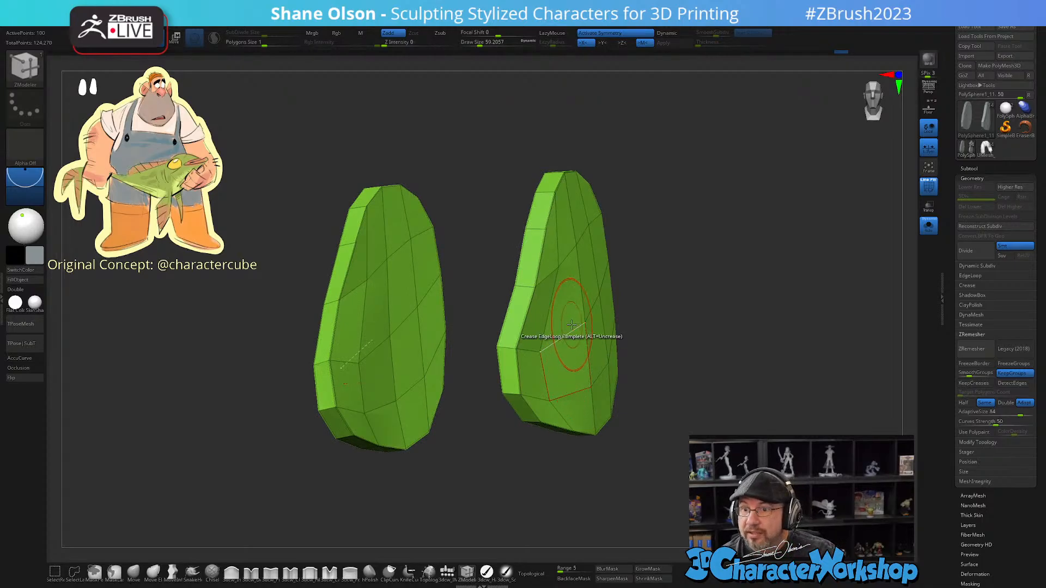
left_click(139, 573)
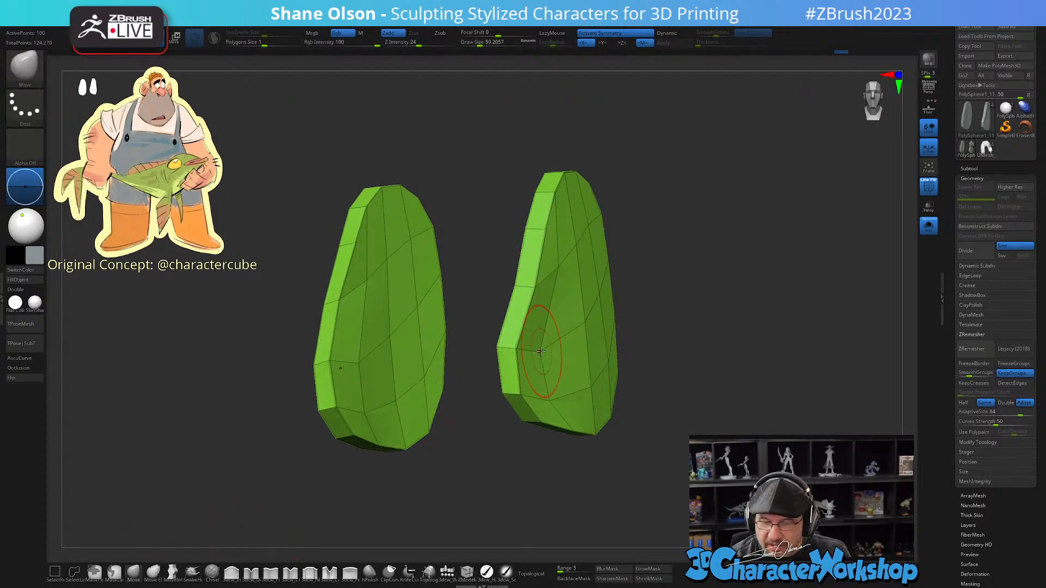
right_click_drag(566, 265, 565, 300)
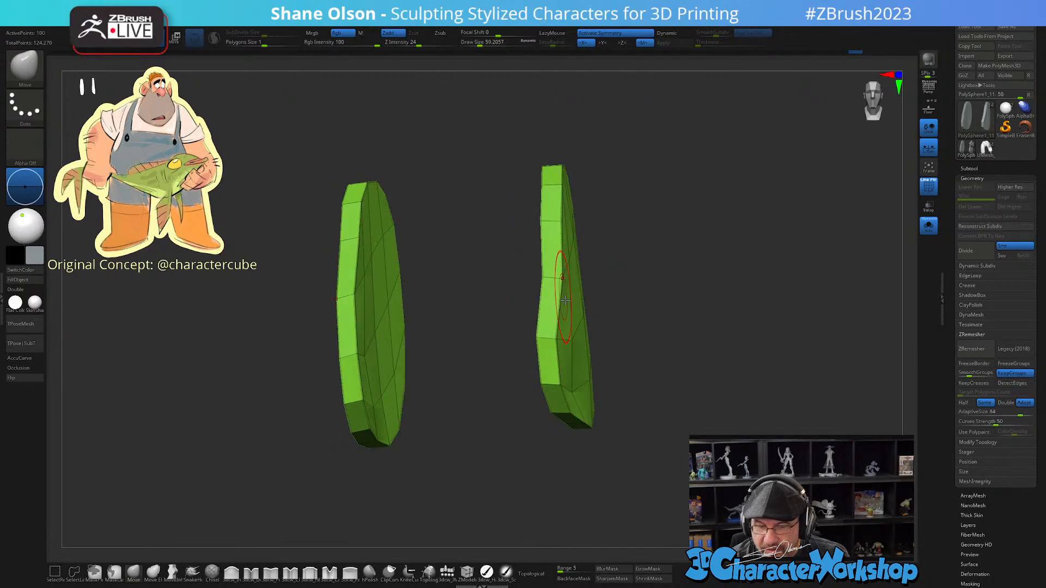
key("]")
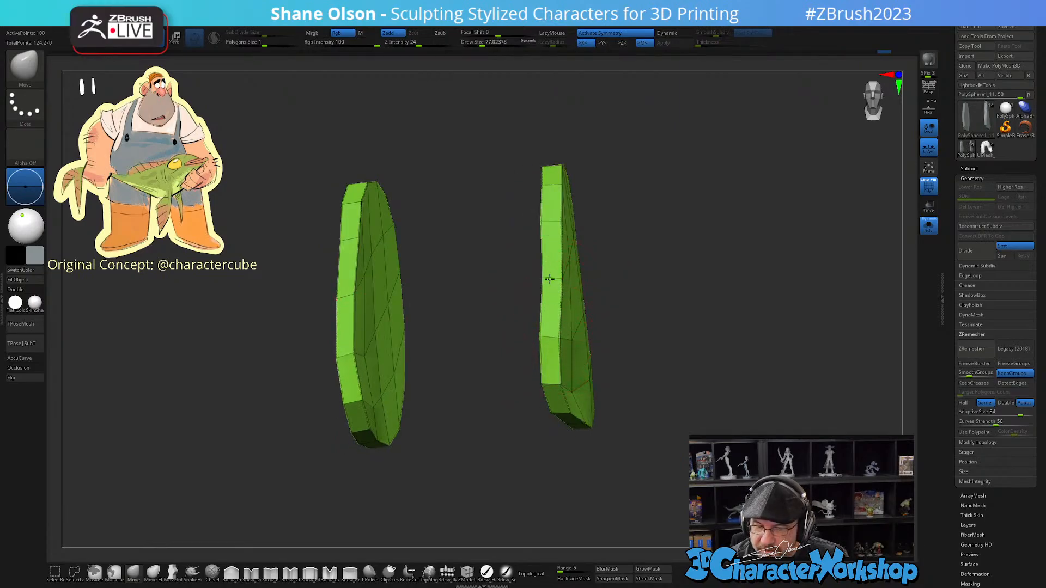
mouse_move(599, 383)
right_mouse_down()
mouse_move(587, 353)
mouse_move(556, 394)
right_mouse_up()
key("[")
Step: Reposition the interior points on the straps' flat side with the Move brush to even out the polygon spacing
left_click_drag(526, 389, 640, 352)
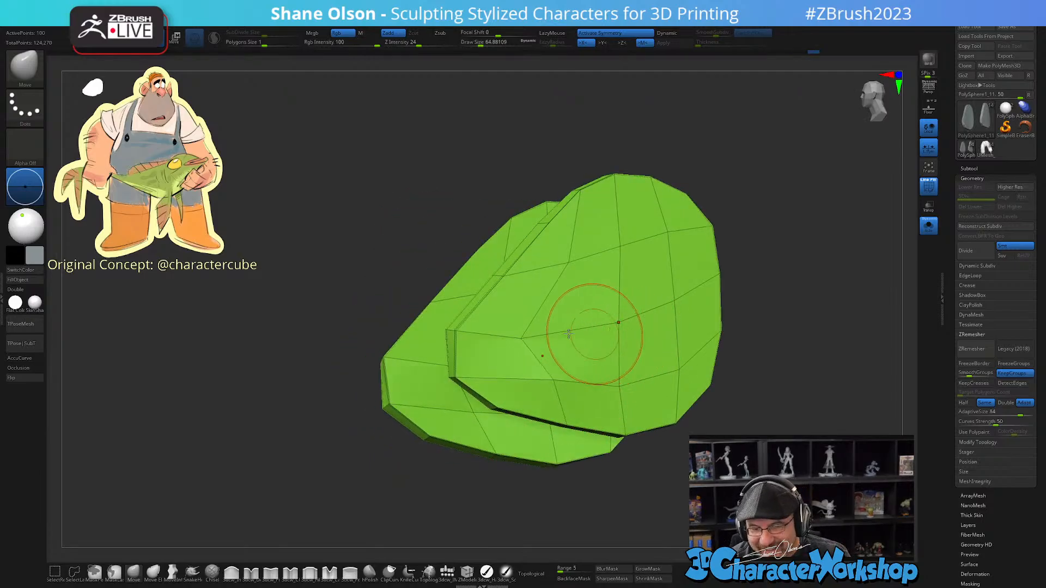
left_click_drag(523, 338, 658, 298)
right_click_drag(679, 364, 627, 376)
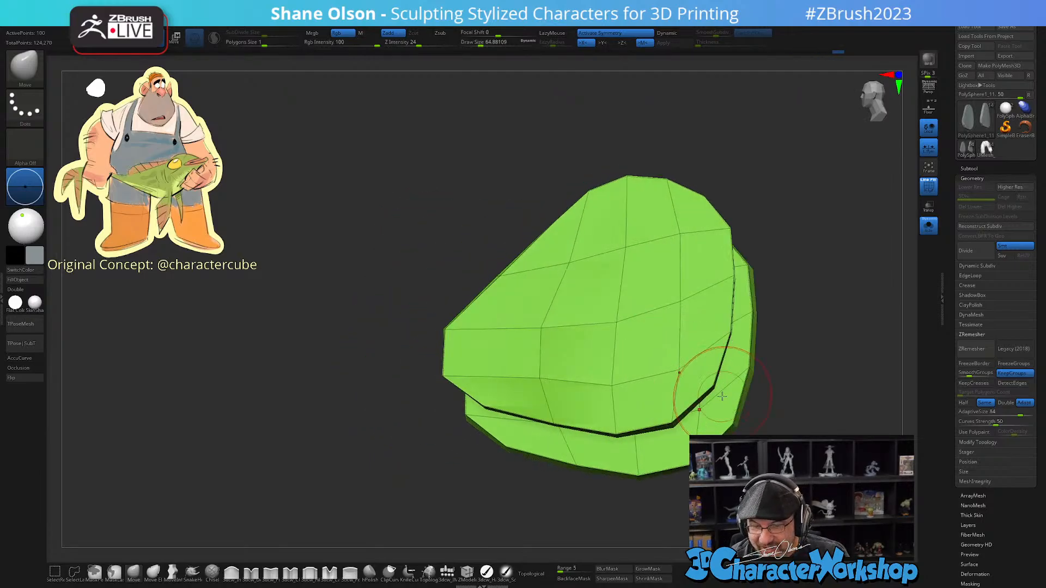
right_click_drag(699, 406, 665, 392)
right_click_drag(567, 371, 706, 428)
mouse_move(715, 427)
left_mouse_down()
mouse_move(708, 413)
mouse_move(729, 427)
left_mouse_up()
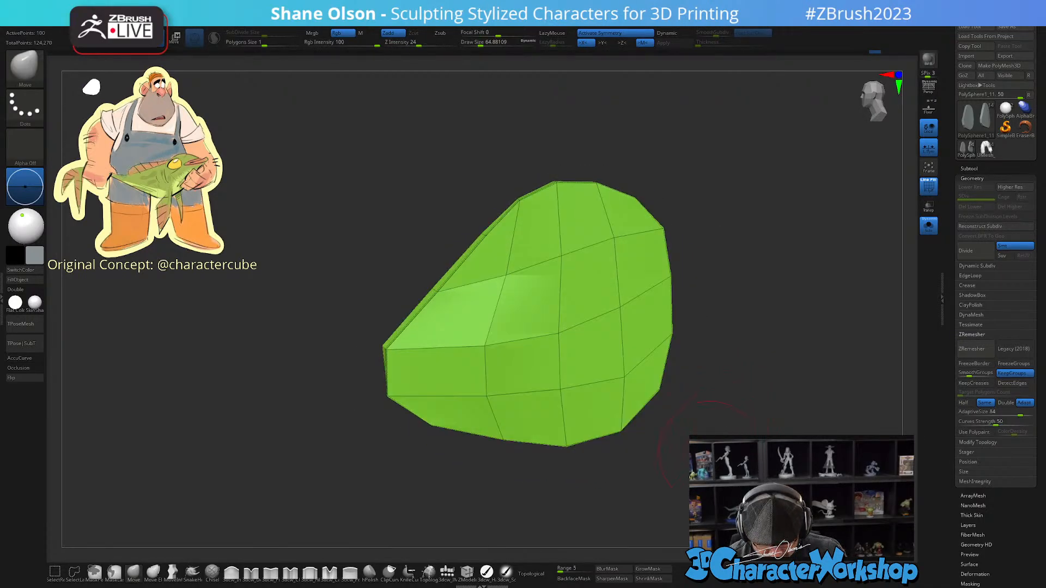
Step: Trim the rounded lower ends of both suspender straps to a straight, slightly slanted edge from the side view
key("p")
key("p")
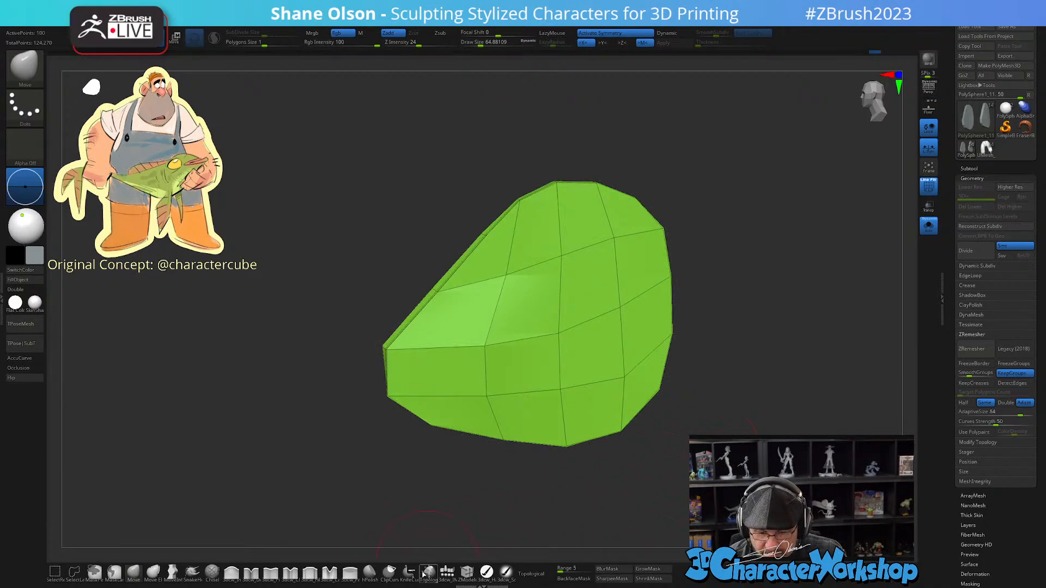
left_click(390, 572)
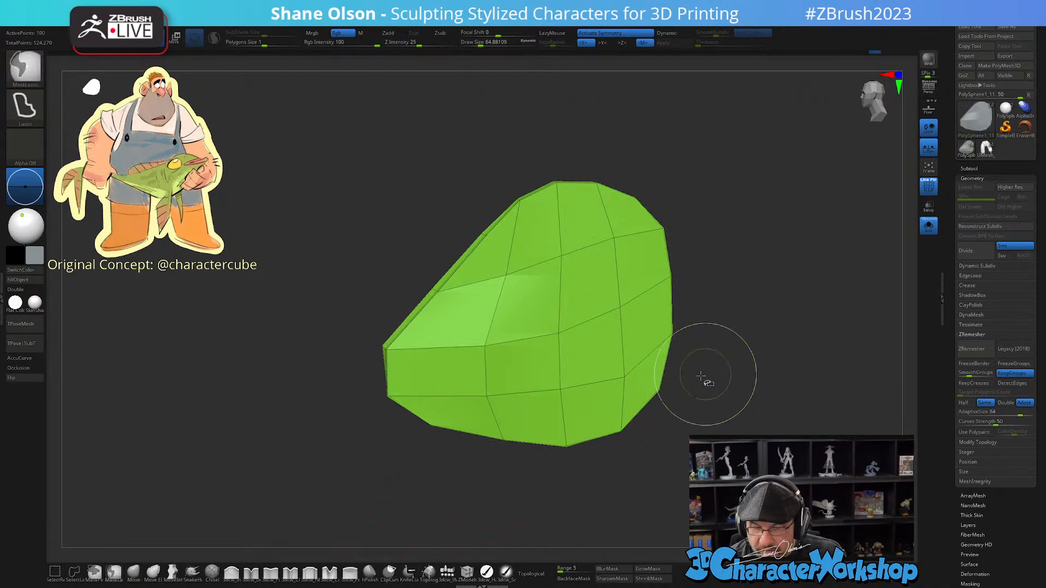
mouse_move(776, 327)
left_mouse_down("ctrl+shift")
mouse_move(323, 412)
mouse_move(333, 416)
left_mouse_up("ctrl+shift")
mouse_move(667, 427)
left_mouse_down()
mouse_move(686, 370)
mouse_move(715, 337)
mouse_move(708, 381)
left_mouse_up()
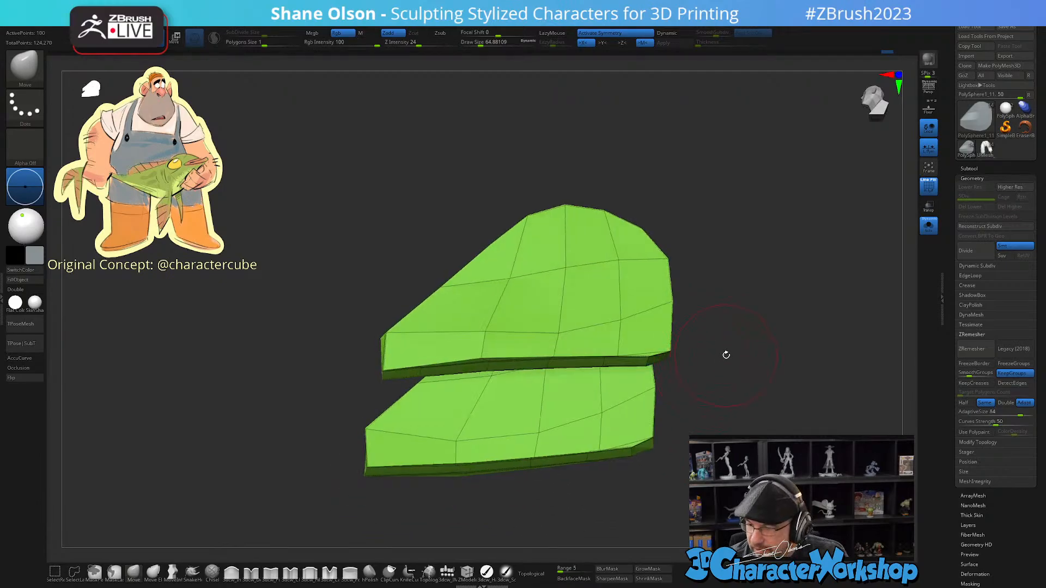
left_click_drag(745, 302, 760, 270)
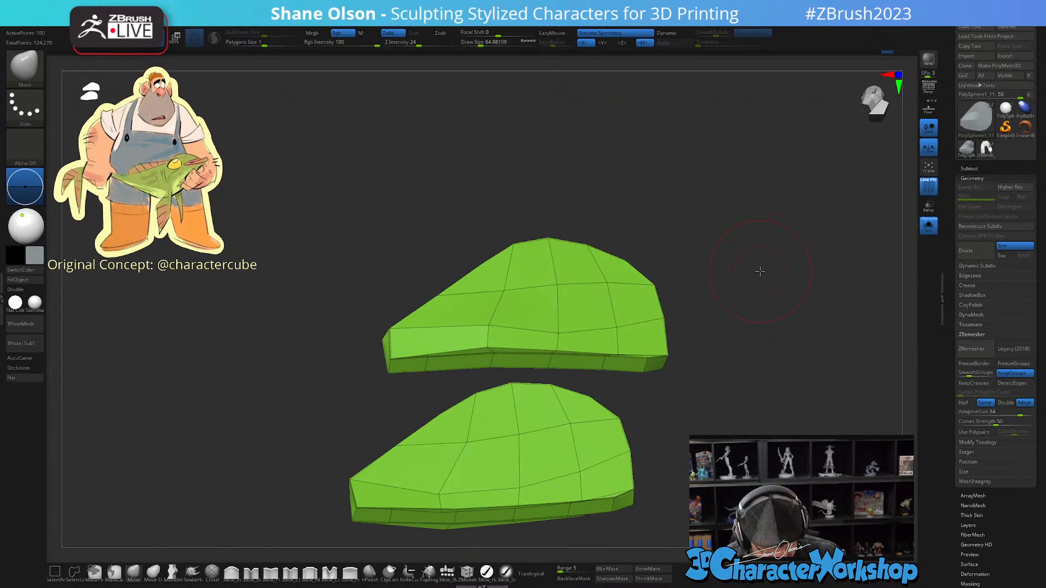
Step: Assign polygroups by normals to the straps so their flat sides, rims and cut bottoms are separate groups
key("3")
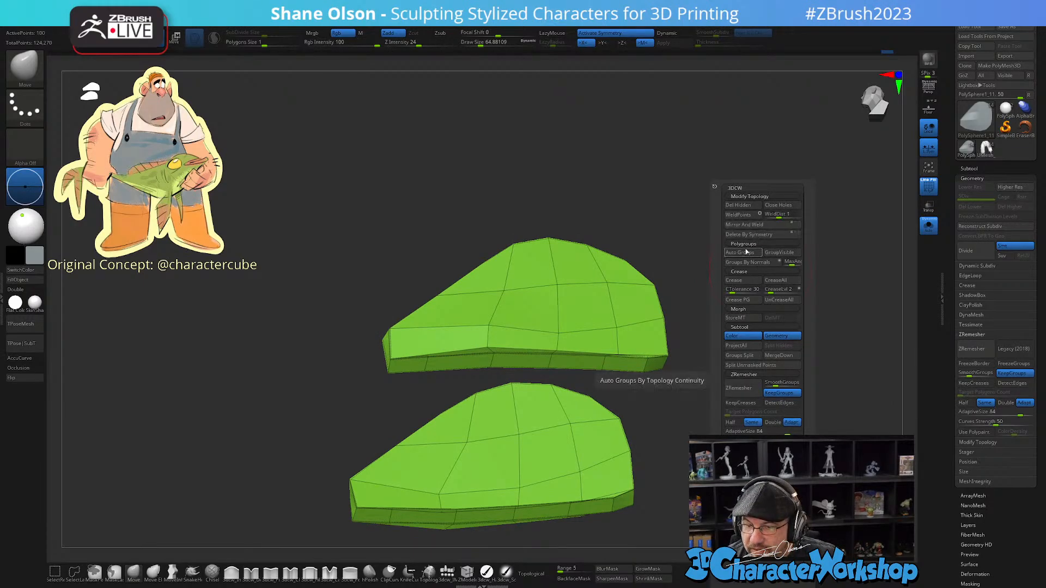
left_click(746, 252)
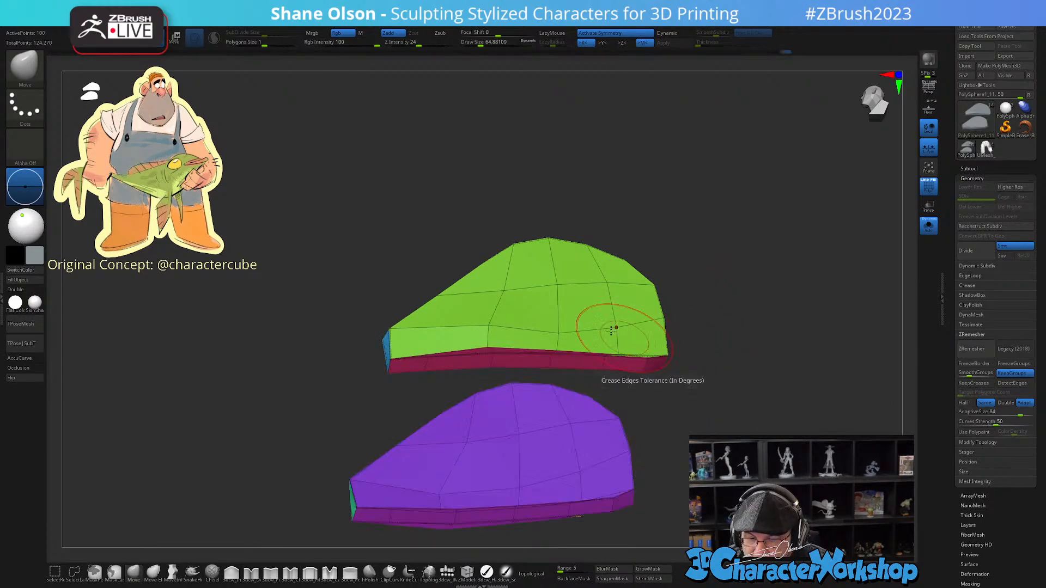
left_click_drag(708, 235, 688, 269)
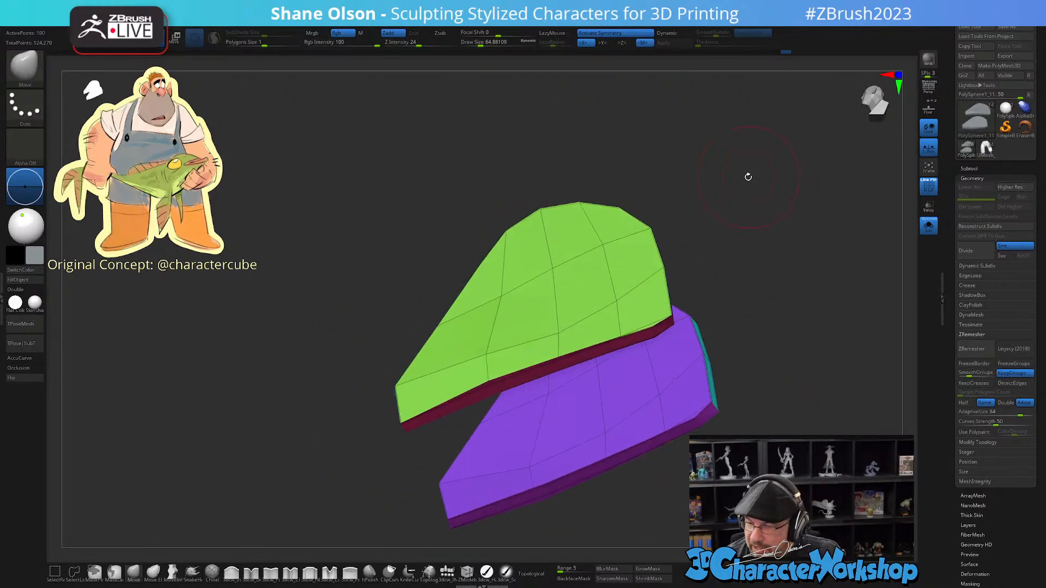
Step: Pull the point at the straps' lower front corner in line with the slanted front edge using MoveInfiniteDepth, and regroup the straps by normals
left_click_drag(748, 177, 745, 327)
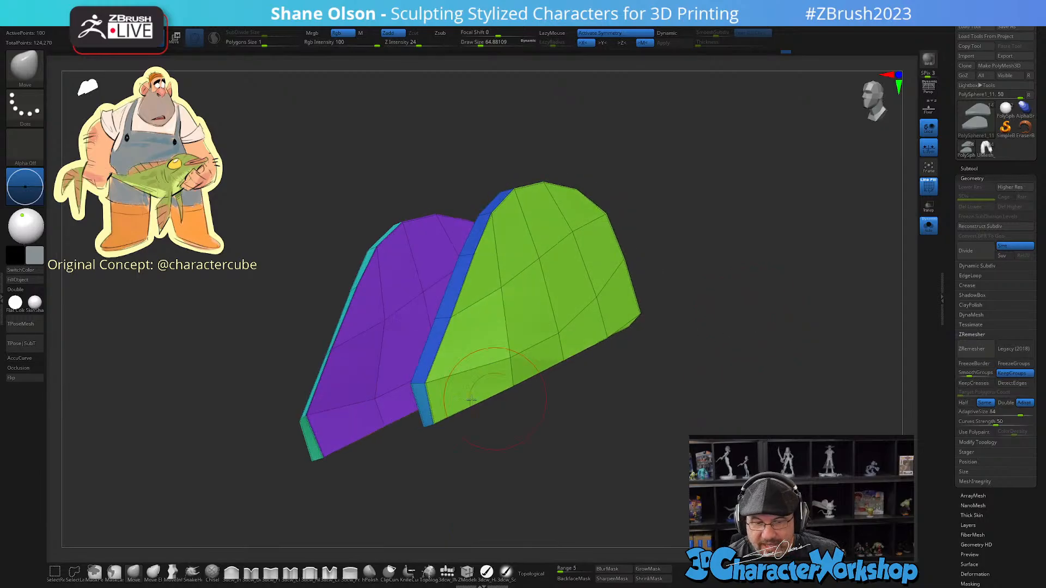
right_click_drag(452, 366, 452, 374, "shift")
key("s")
left_click_drag(448, 380, 440, 378)
left_click(171, 572)
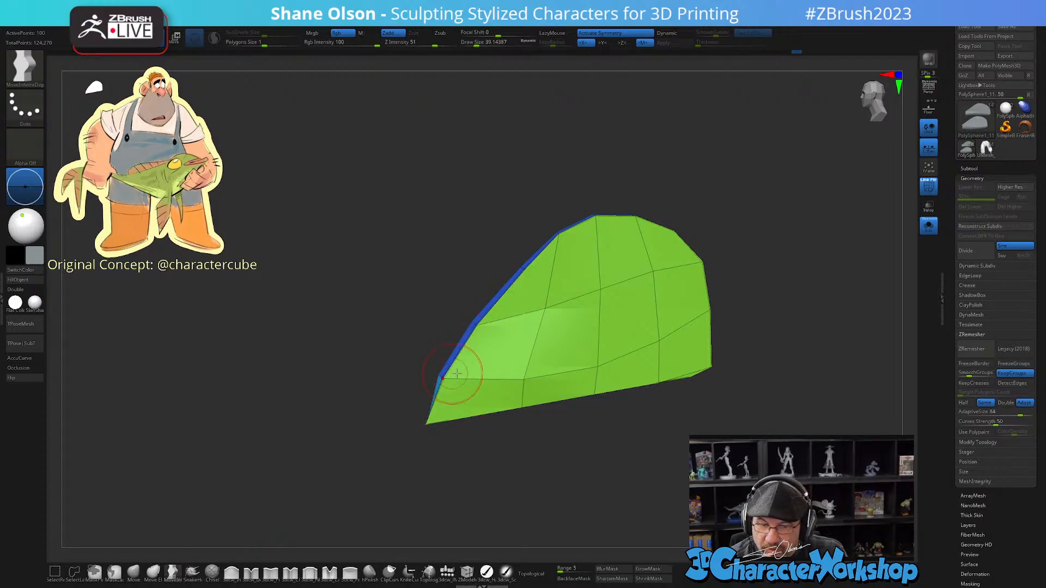
key("1")
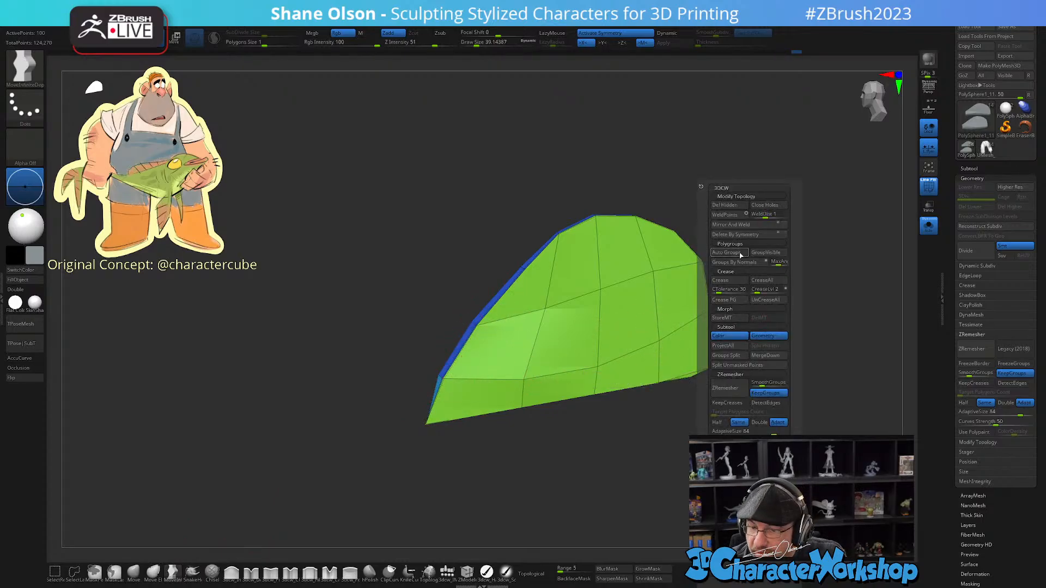
left_click(737, 266)
Step: Adjust the bulging points along the straps' cut ends with MoveInfiniteDepth at draw size 28.75
left_click_drag(600, 454, 654, 335)
left_click_drag(604, 399, 647, 357, "alt")
key("s")
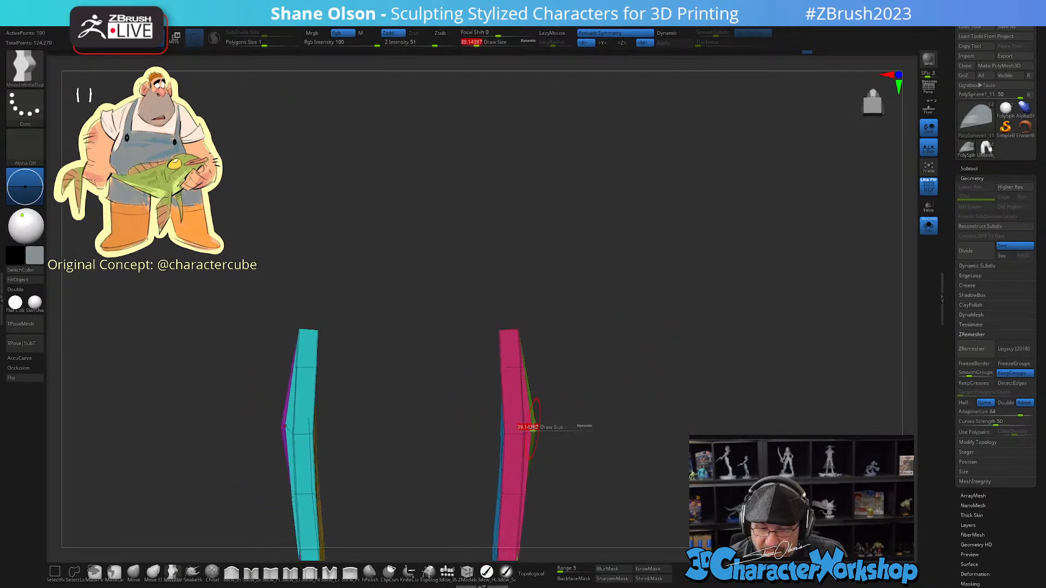
mouse_move(533, 428)
left_mouse_down()
mouse_move(553, 427)
mouse_move(551, 444)
left_mouse_up()
key("shift")
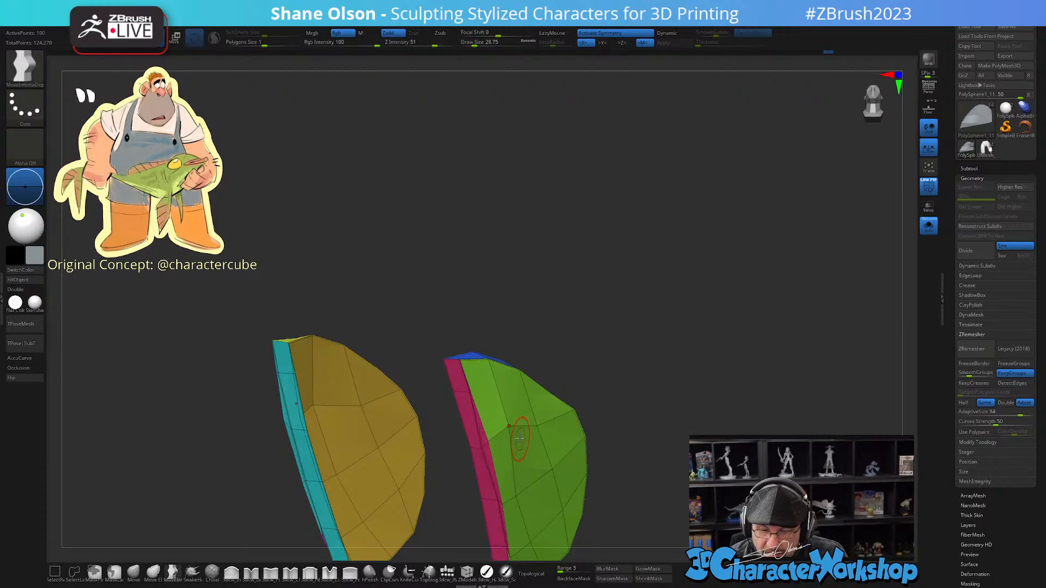
right_click_drag(515, 429, 521, 425, "shift")
left_click_drag(483, 439, 478, 439)
left_click_drag(496, 438, 502, 438)
Step: Mirror and weld the straps across the centre and try to ZRemesh them with polygroups kept
right_click_drag(528, 409, 538, 445)
right_click_drag(594, 466, 635, 462)
key("space")
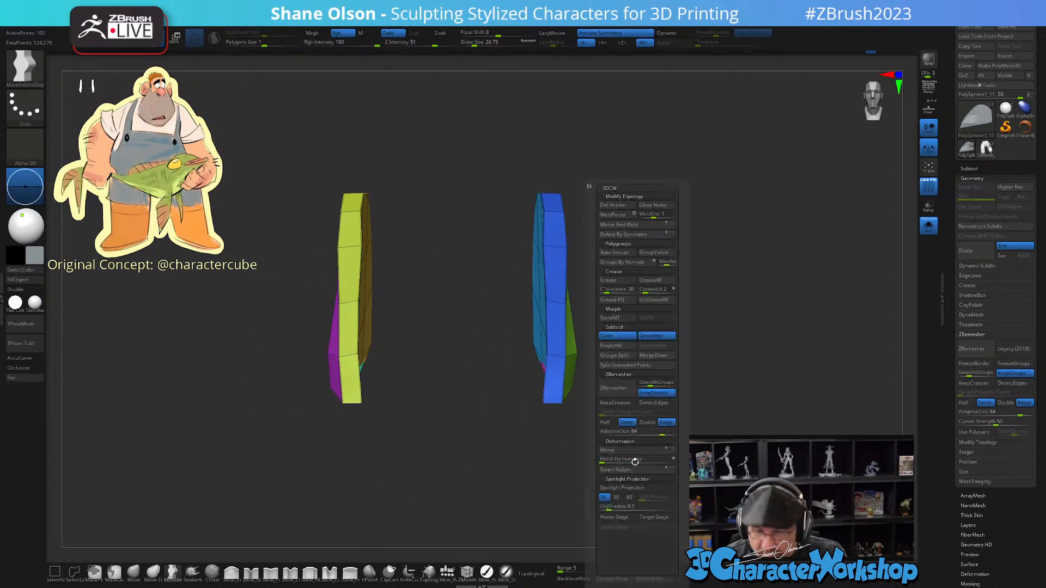
left_click(618, 225)
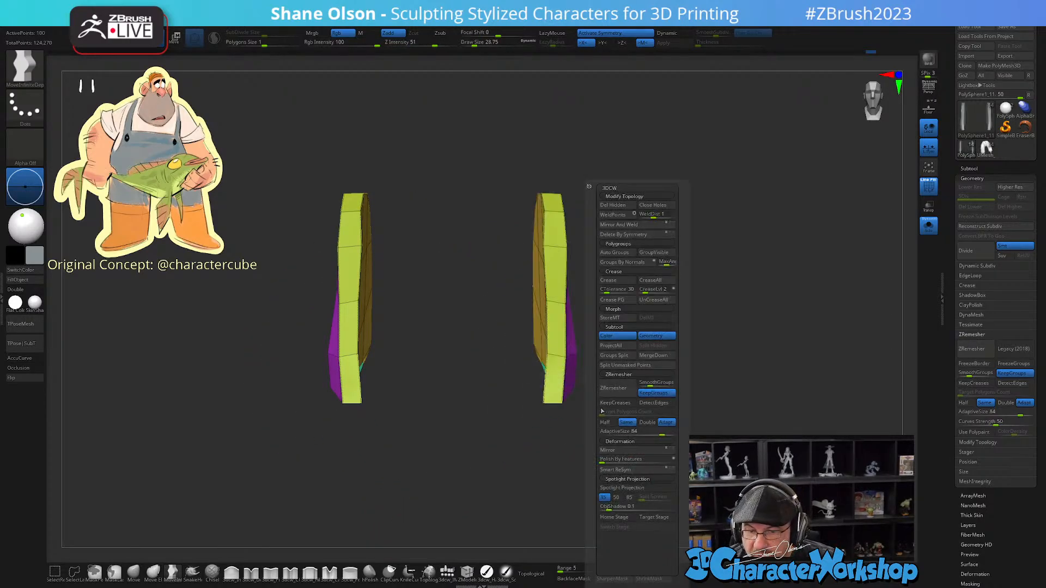
key("space")
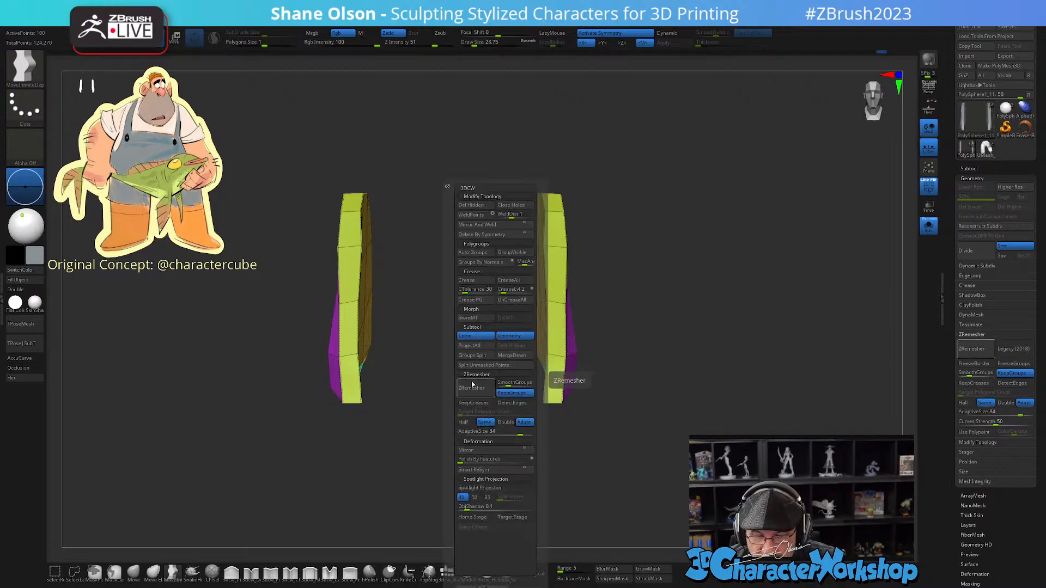
left_click(472, 388)
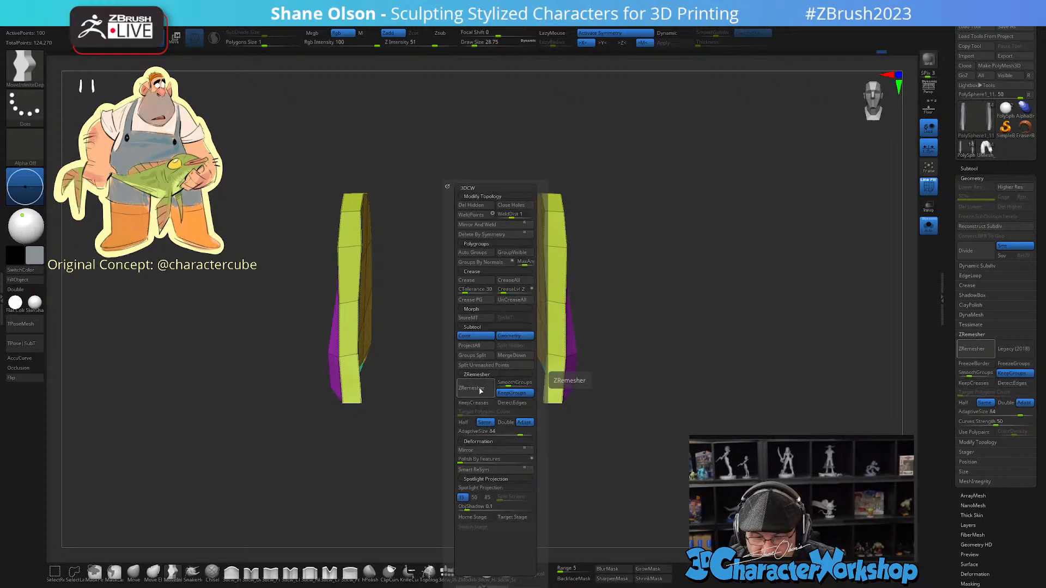
Step: Undo the recent strap edits back to the rounded, single-polygroup shape before the lower ends were trimmed
left_click_drag(711, 404, 639, 409)
key("ctrl+z")
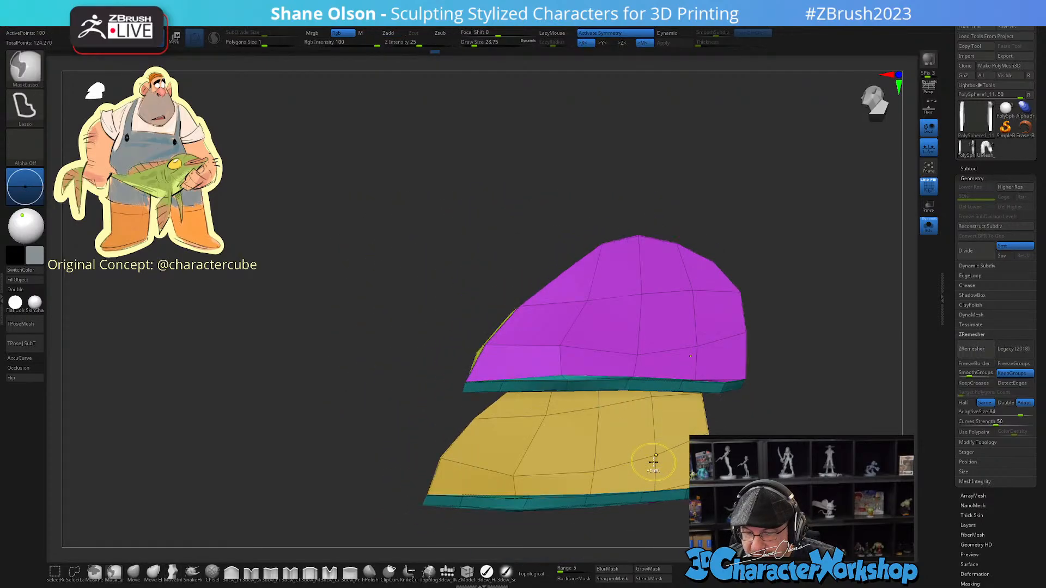
left_click_drag(831, 414, 810, 431)
key("space")
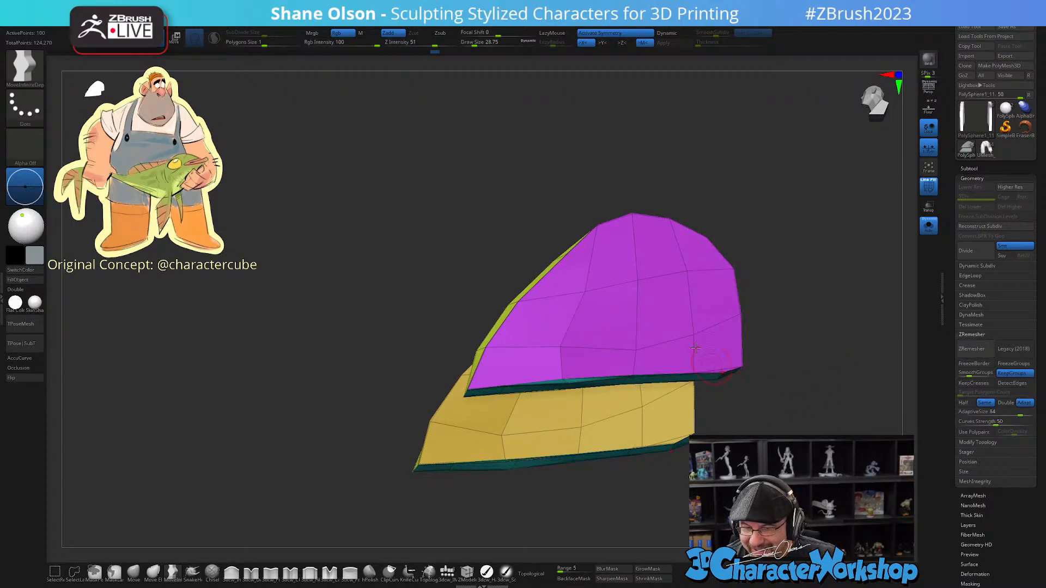
key("ctrl+z")
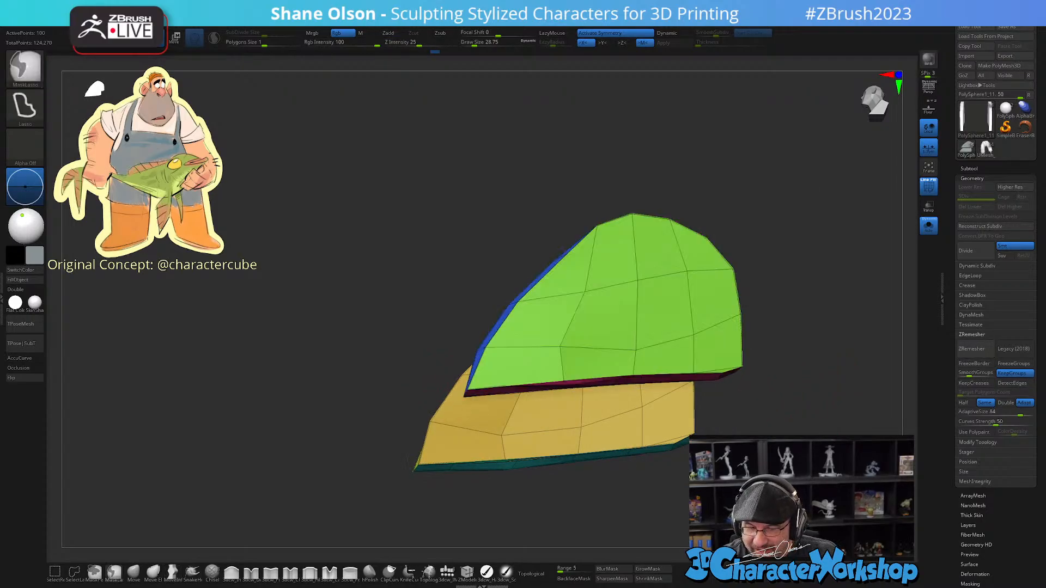
key("ctrl+z")
key("ctrl+z")
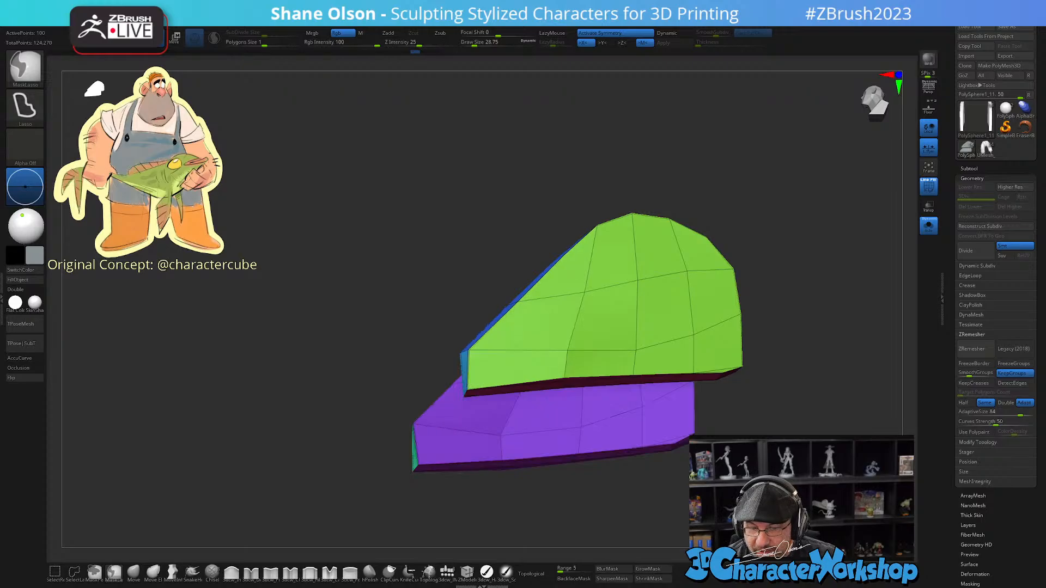
key("ctrl+z")
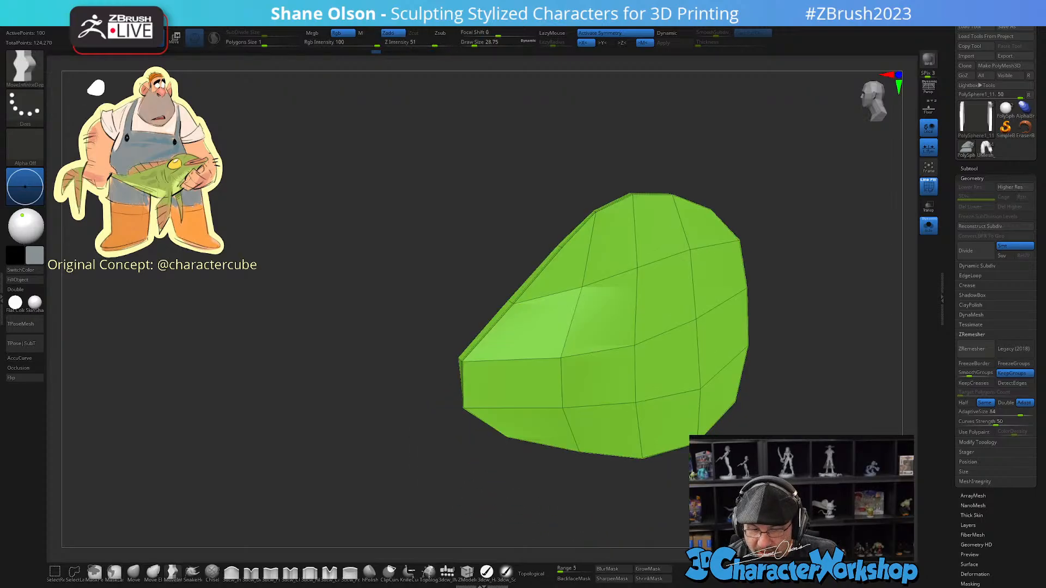
Step: Trim the rounded lower ends of both straps again with the KnifeCurve brush, along a straight, slightly slanted line from the side view
left_click_drag(676, 480, 665, 483)
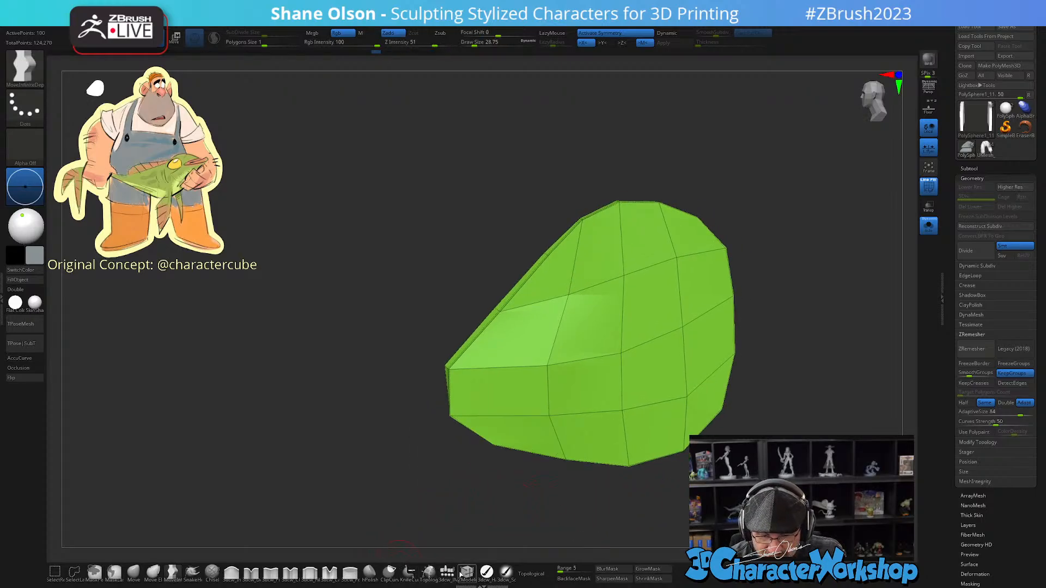
left_click(407, 572)
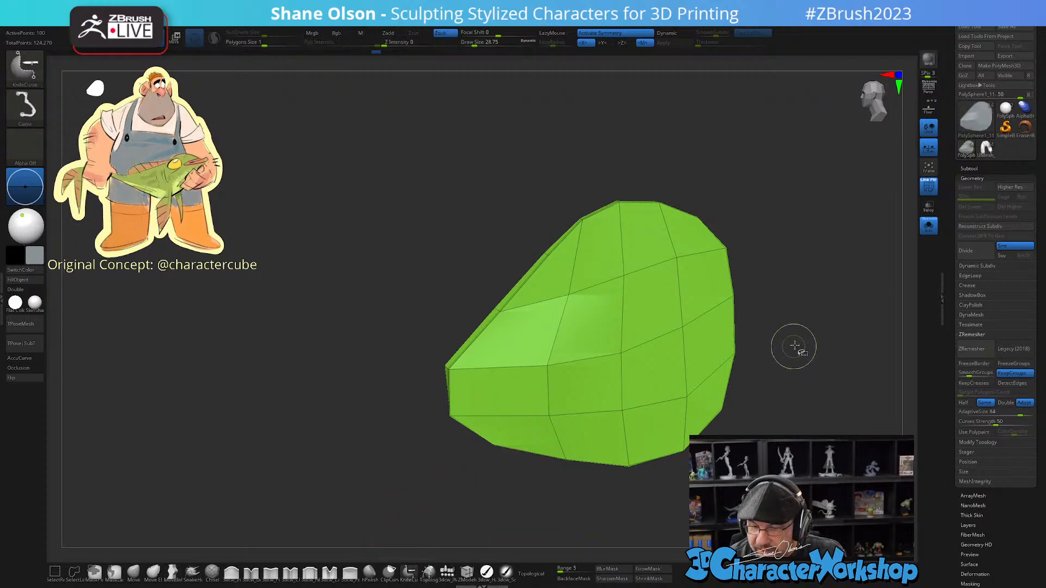
mouse_move(812, 327)
left_mouse_down()
mouse_move(678, 364)
mouse_move(392, 408)
left_mouse_up()
Step: Reposition the crowded points beside the cut on the straps' flat side with a small Move brush to even out the polygons
mouse_move(681, 245)
left_mouse_down()
mouse_move(755, 354)
mouse_move(725, 401)
mouse_move(700, 392)
mouse_move(689, 405)
left_mouse_up()
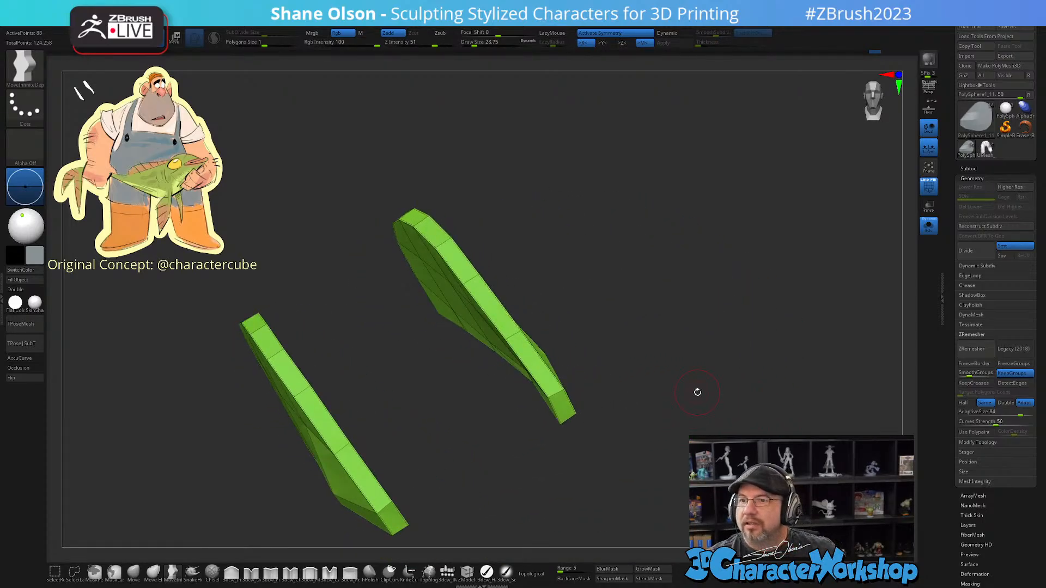
left_click_drag(724, 326, 576, 352)
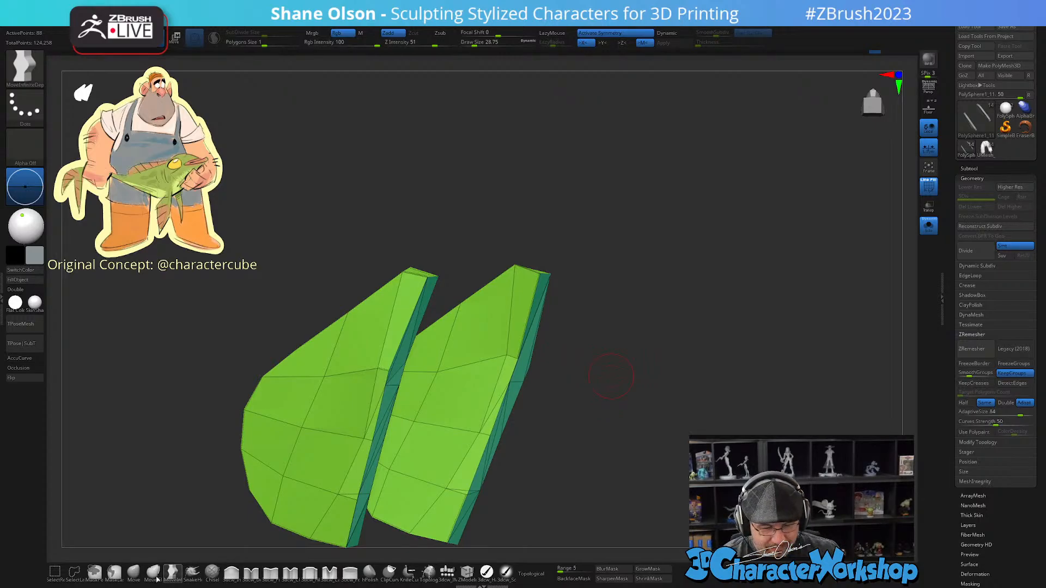
left_click(134, 572)
key("[")
key("[")
key("[")
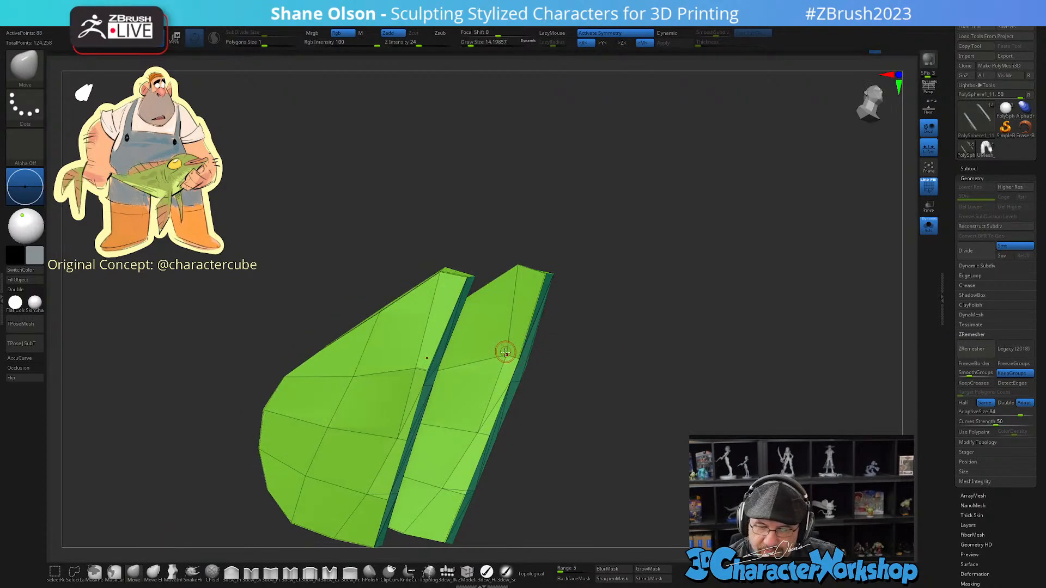
left_click_drag(463, 365, 430, 388)
left_click_drag(475, 426, 462, 434)
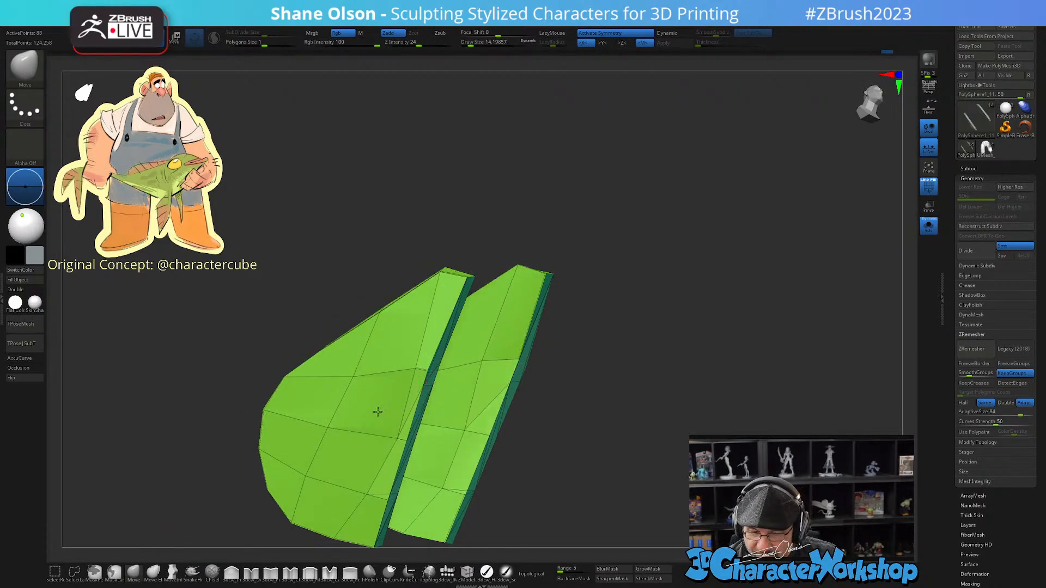
Step: Nudge the bulging point along the straps' cut edge with the Move brush, working symmetrically
left_click_drag(615, 437, 559, 418)
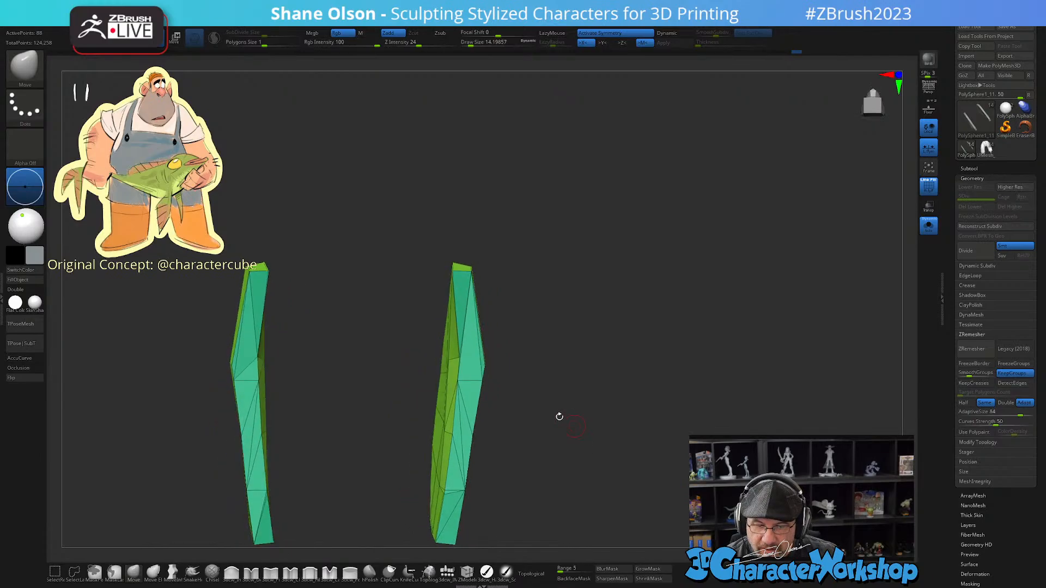
mouse_move(513, 357)
left_mouse_down("shift")
mouse_move(507, 339)
mouse_move(446, 349)
mouse_move(448, 380)
left_mouse_up("shift")
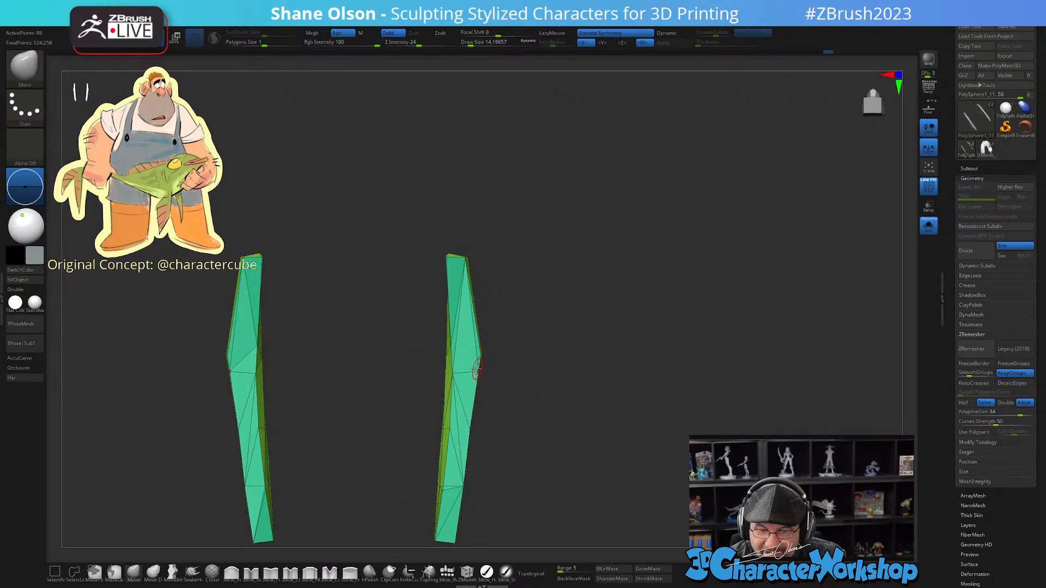
left_click_drag(491, 339, 479, 332)
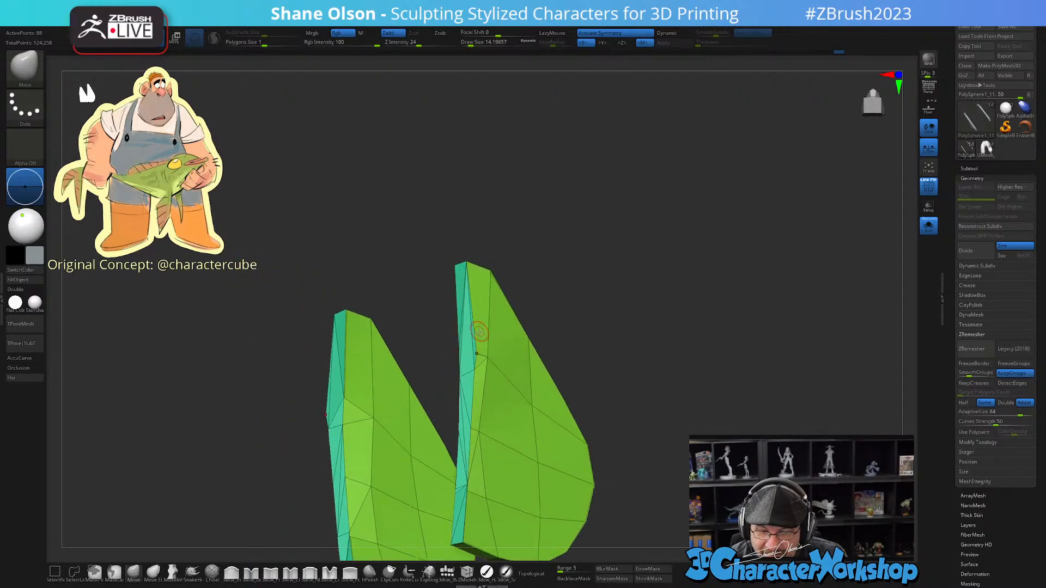
key("shift")
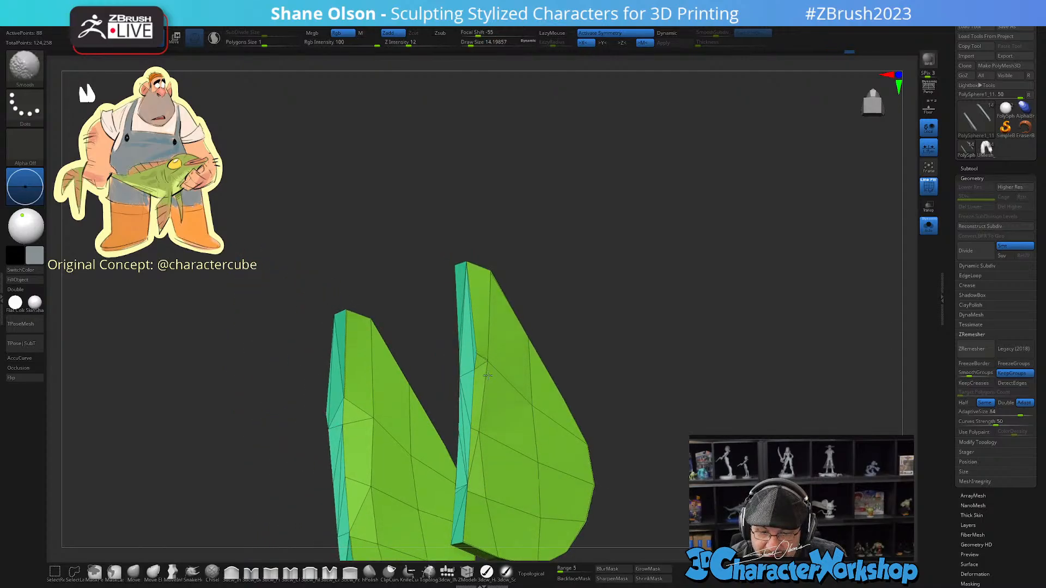
mouse_move(486, 356)
right_mouse_down()
mouse_move(563, 350)
mouse_move(565, 443)
mouse_move(612, 439)
mouse_move(620, 454)
mouse_move(600, 421)
mouse_move(428, 500)
right_mouse_up()
Step: Pull the straps' lower front corner in line with the slanted front edge using MoveInfiniteDepth, and assign polygroups by normals
left_click(173, 572)
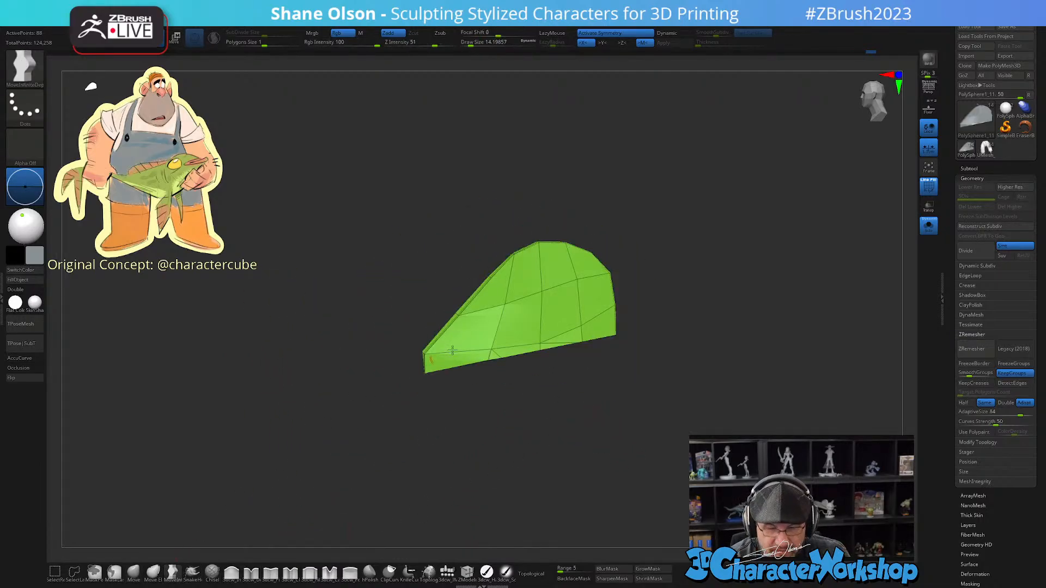
key("s")
left_click_drag(426, 354, 432, 351)
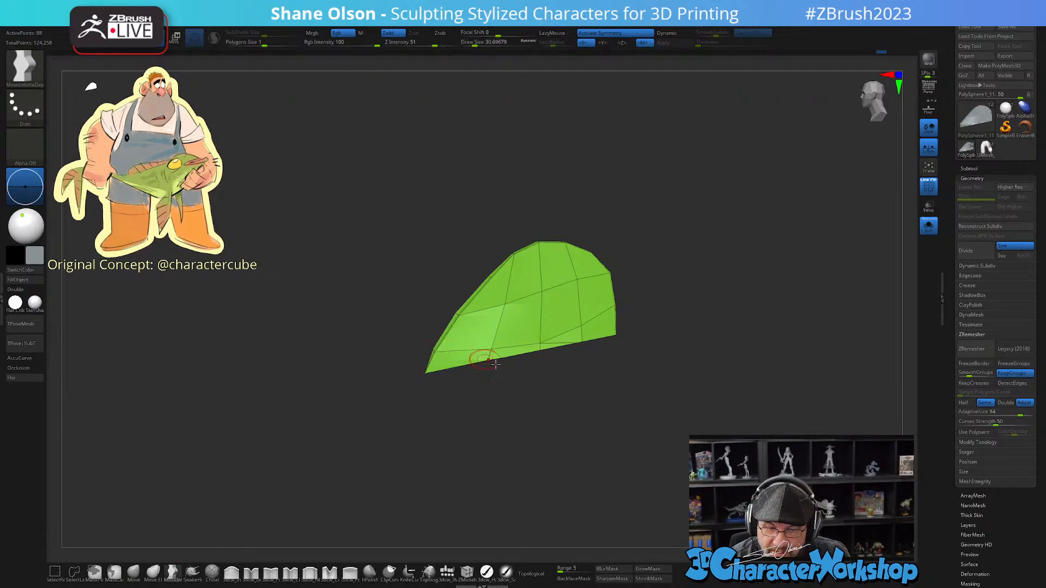
key("space")
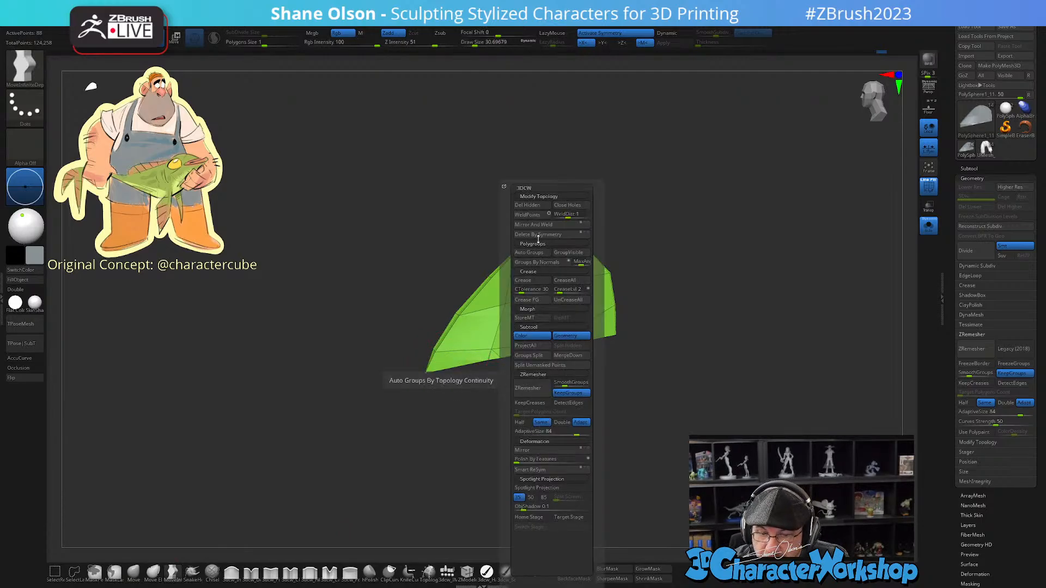
left_click(539, 262)
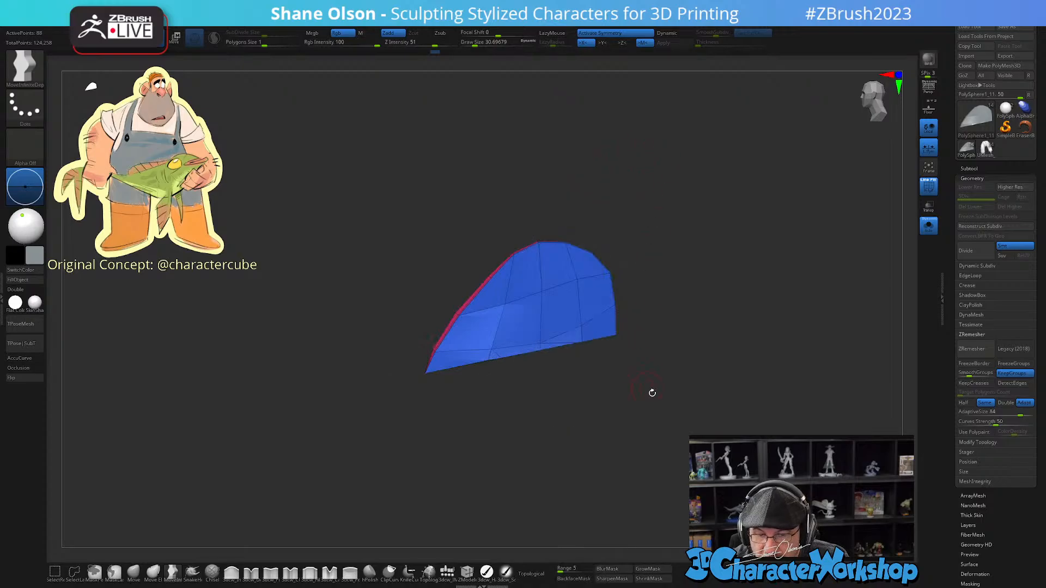
Step: Mirror and weld the straps across the centre, and ZRemesh them with polygroups kept
left_click_drag(651, 390, 649, 424, "shift")
key("space")
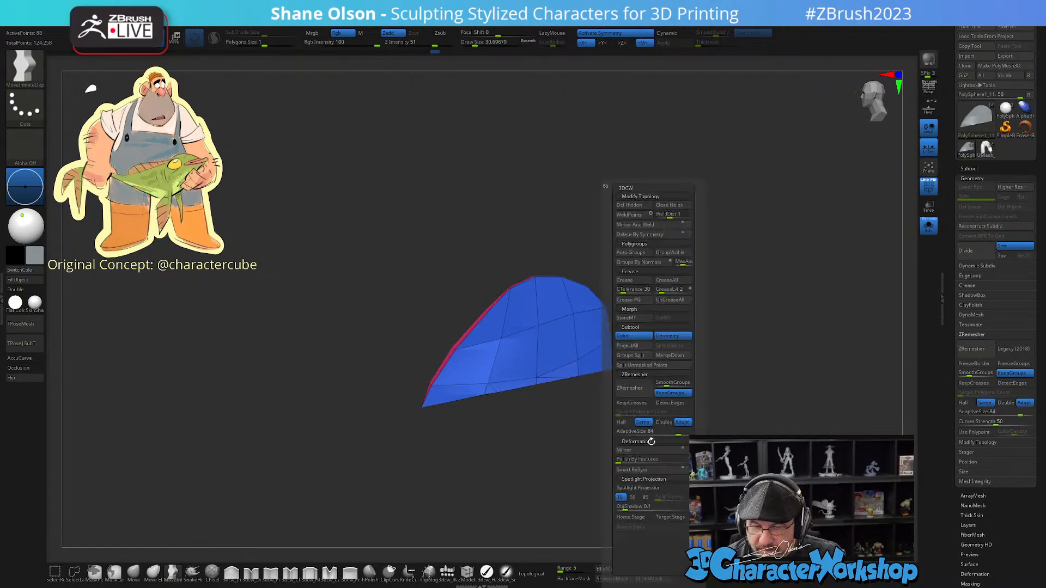
left_click(646, 230)
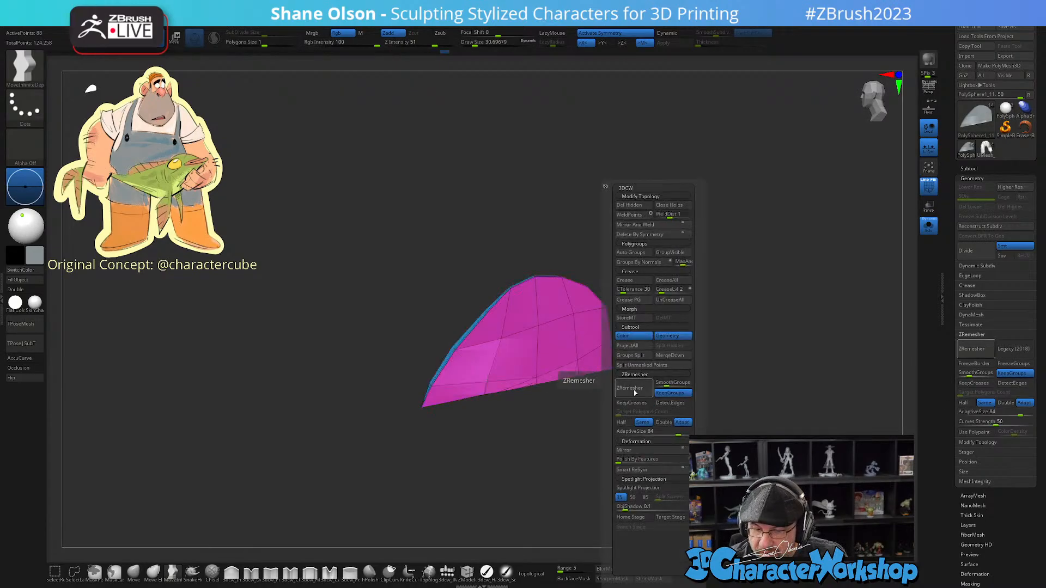
left_click_drag(638, 459, 637, 428)
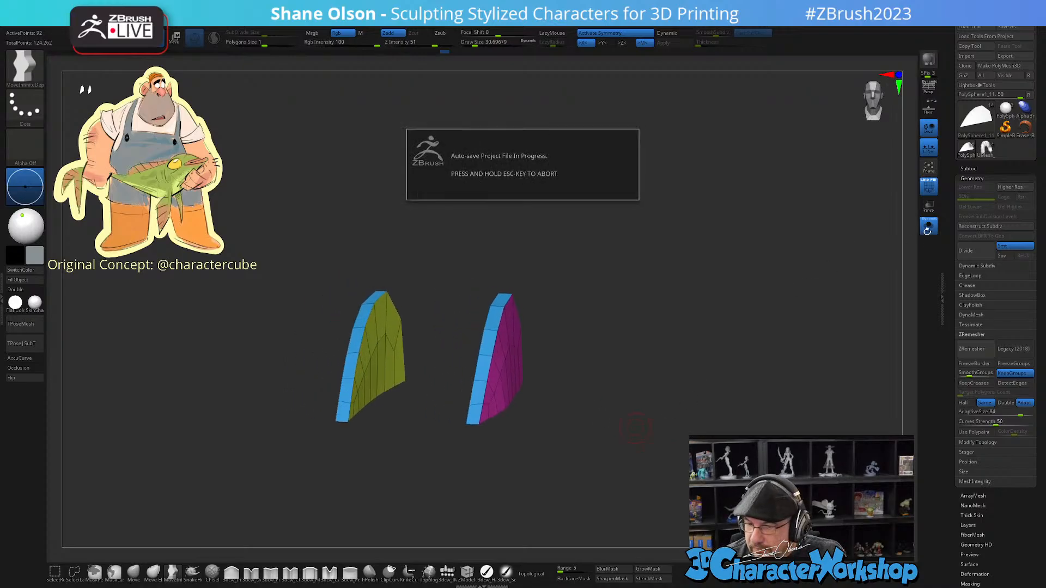
Step: Bring the full character back into view and pull the straps' lower front ends over the bib with the Move brush at size 112
key("alt+s")
left_click_drag(696, 241, 687, 276)
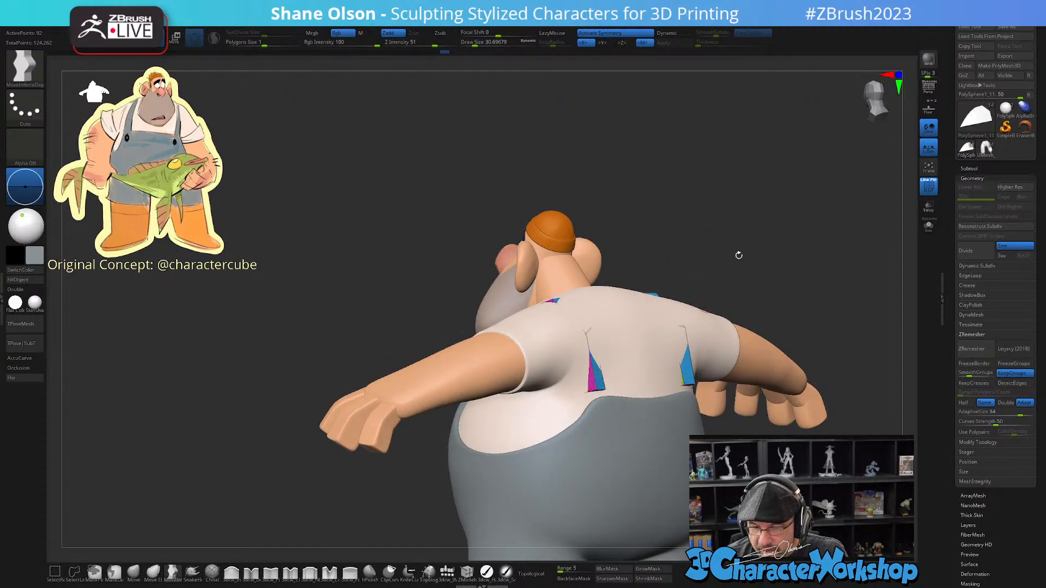
left_click_drag(739, 256, 729, 316)
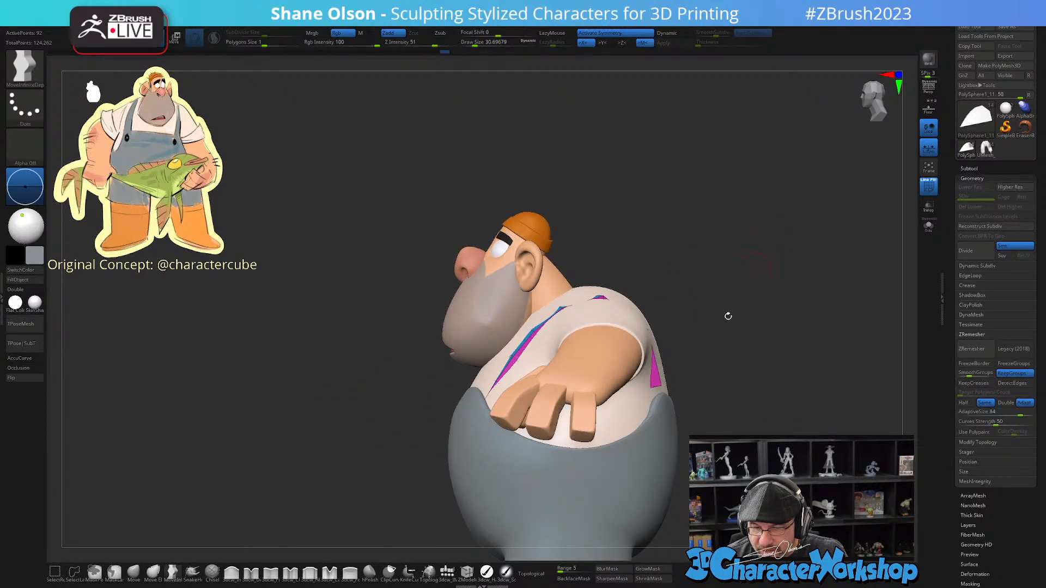
left_click(134, 572)
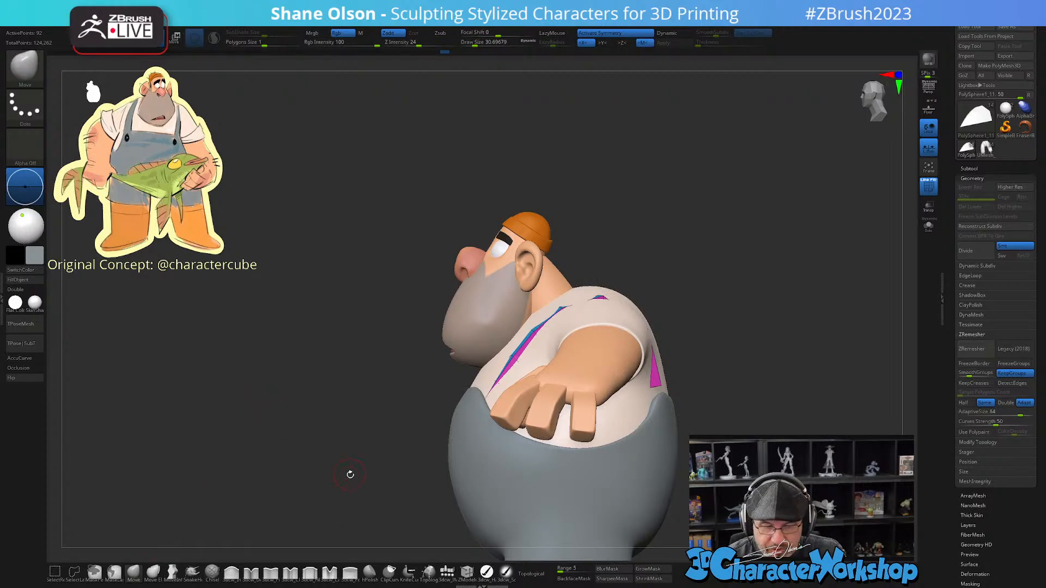
key("s")
mouse_move(350, 475)
left_mouse_down()
mouse_move(383, 494)
mouse_move(398, 537)
left_mouse_up()
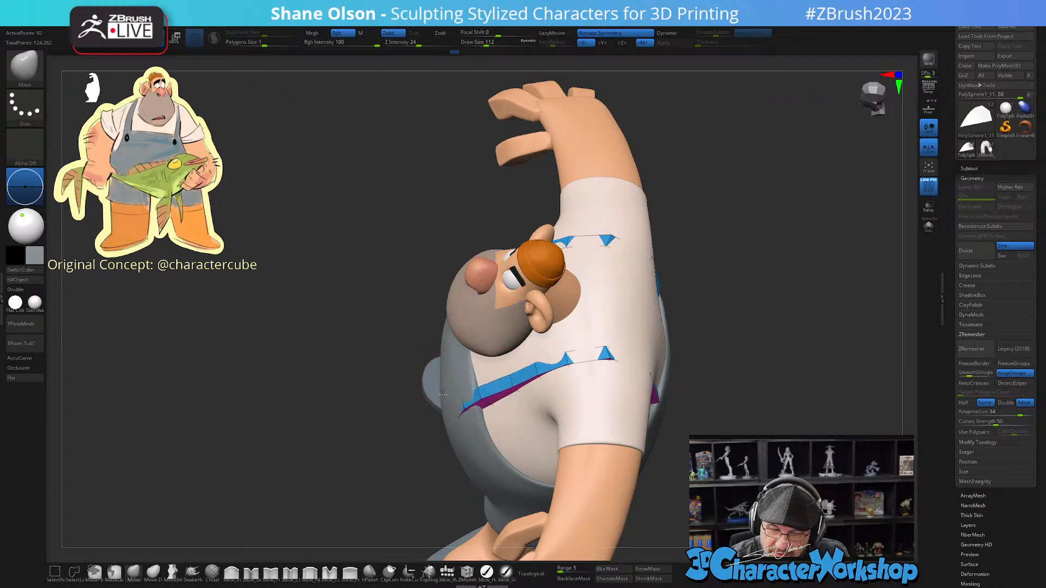
left_click_drag(403, 479, 451, 432)
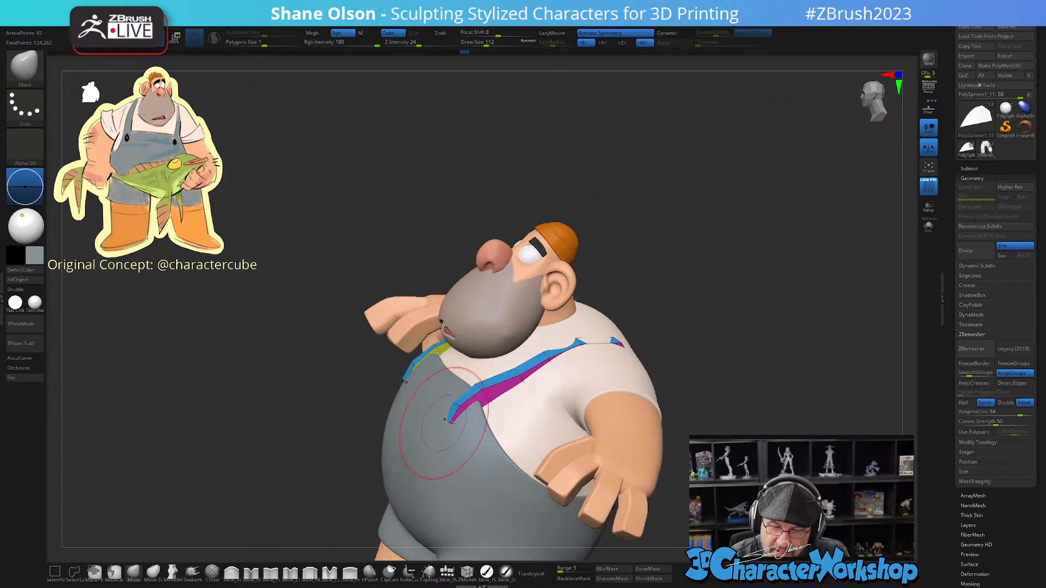
left_click_drag(348, 455, 505, 435)
Step: Refine the straps' lower front sections over the overalls' bib with a smaller Move brush, sized about 74 to 80
key("s")
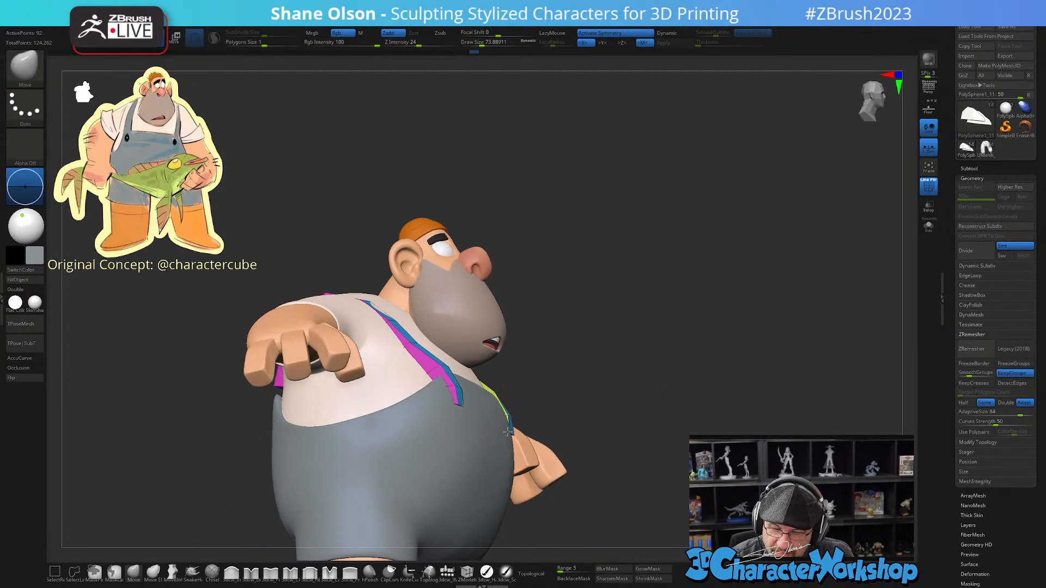
mouse_move(572, 398)
left_mouse_down()
mouse_move(521, 438)
mouse_move(553, 396)
mouse_move(526, 347)
mouse_move(517, 394)
left_mouse_up()
key("s")
right_click_drag(518, 389, 523, 397)
key("s")
left_click_drag(523, 396, 509, 398)
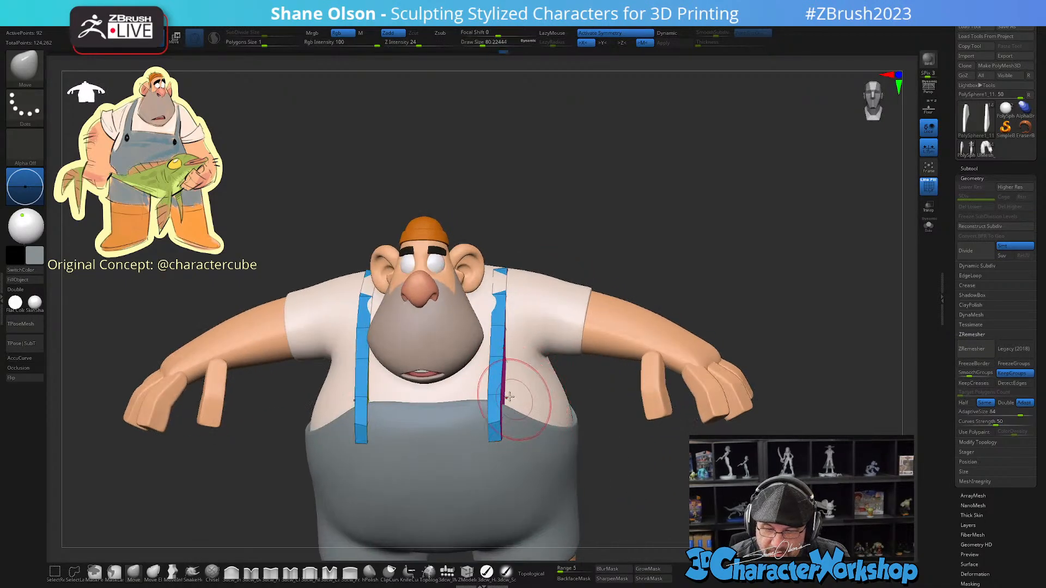
Step: Lift the straps out of the shirt over the shoulders and upper back with the Move brush enlarged to about 167
right_click_drag(507, 311, 502, 294)
key("s")
left_click_drag(507, 299, 517, 299)
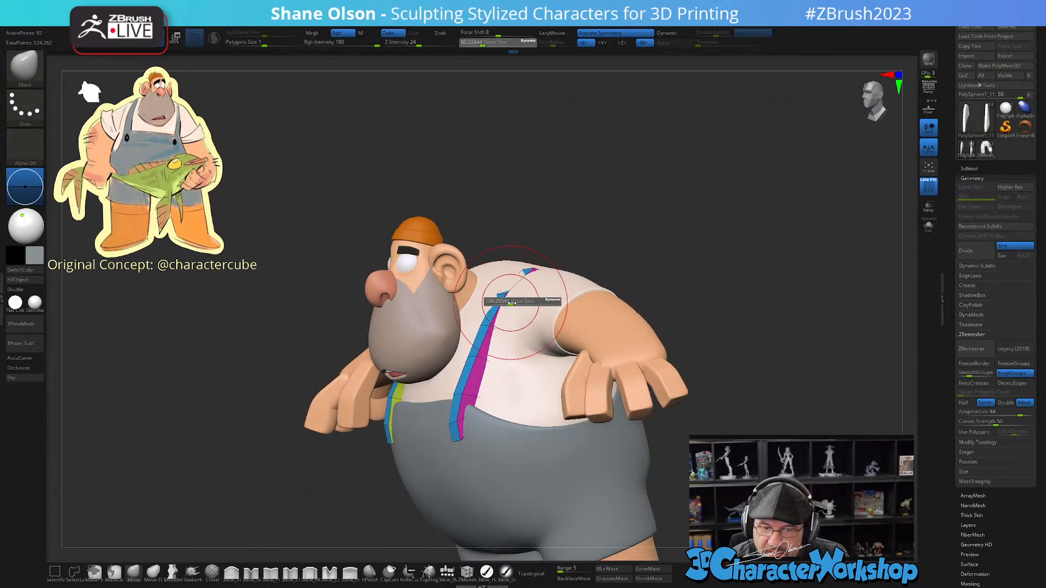
right_click_drag(518, 300, 500, 297)
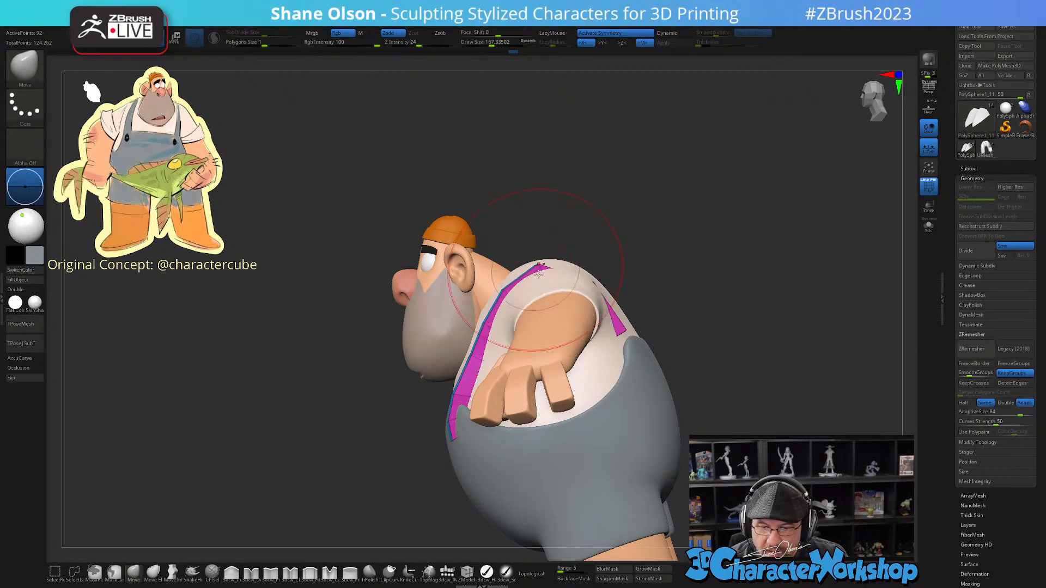
right_click_drag(552, 294, 534, 289)
left_click_drag(610, 276, 606, 263)
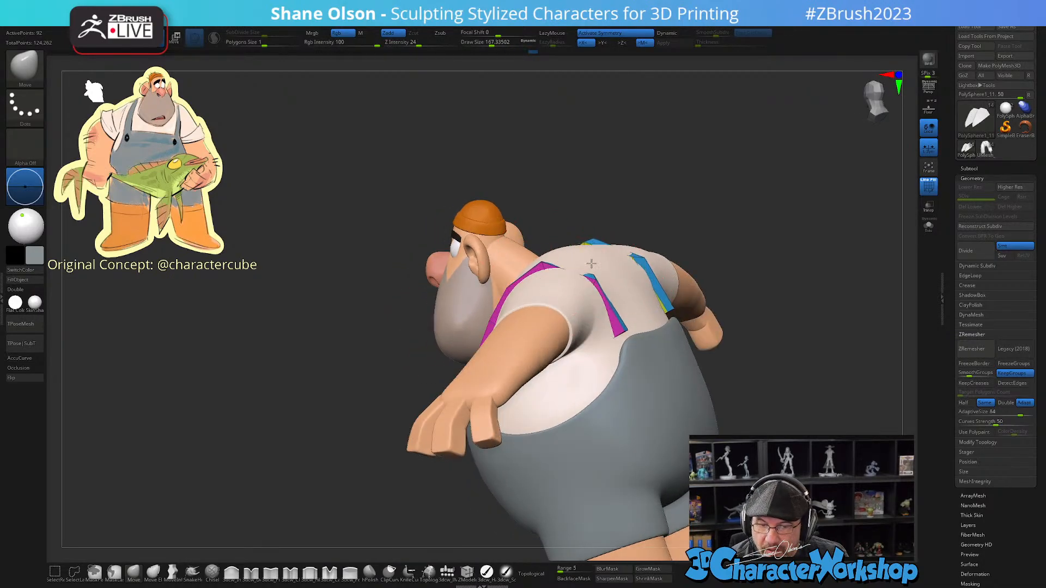
mouse_move(593, 262)
right_mouse_down()
mouse_move(614, 251)
mouse_move(604, 293)
mouse_move(637, 344)
mouse_move(653, 327)
right_mouse_up()
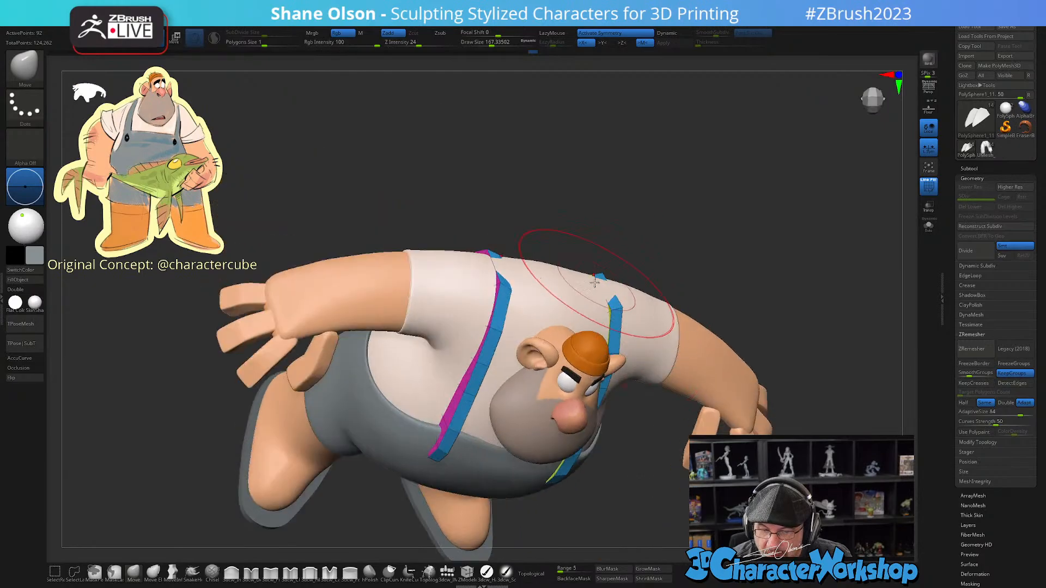
left_click_drag(601, 279, 602, 260)
mouse_move(632, 302)
right_mouse_down()
mouse_move(617, 295)
mouse_move(752, 350)
right_mouse_up()
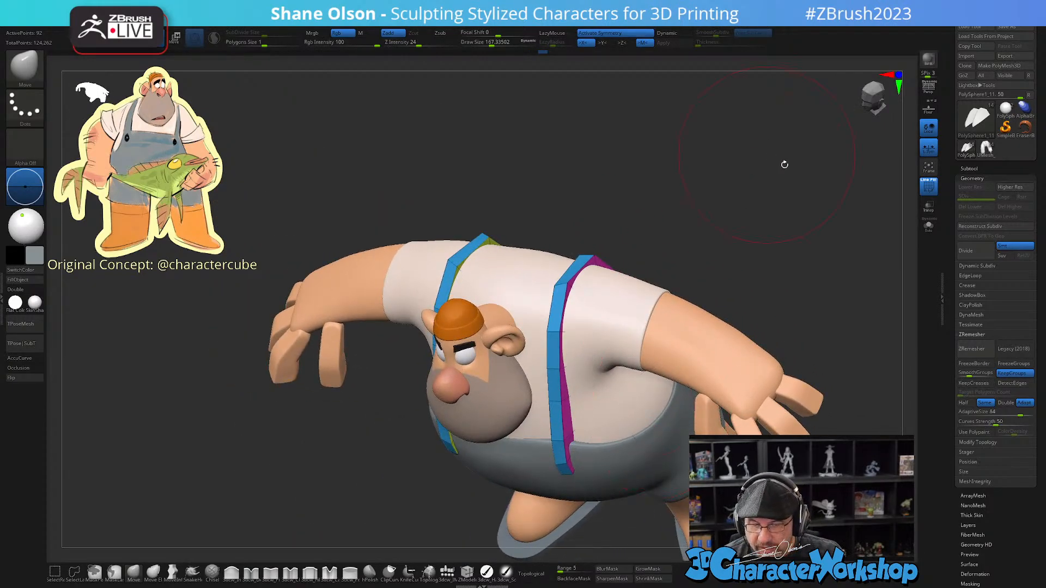
Step: Isolate the straps, subdivide them once with their edges kept sharp, and delete the lower subdivision level
mouse_move(774, 204)
right_mouse_down()
mouse_move(721, 204)
mouse_move(731, 206)
right_mouse_up()
key("ctrl+d")
left_click(929, 227)
key("ctrl+z")
right_click_drag(725, 280, 708, 359)
key("space")
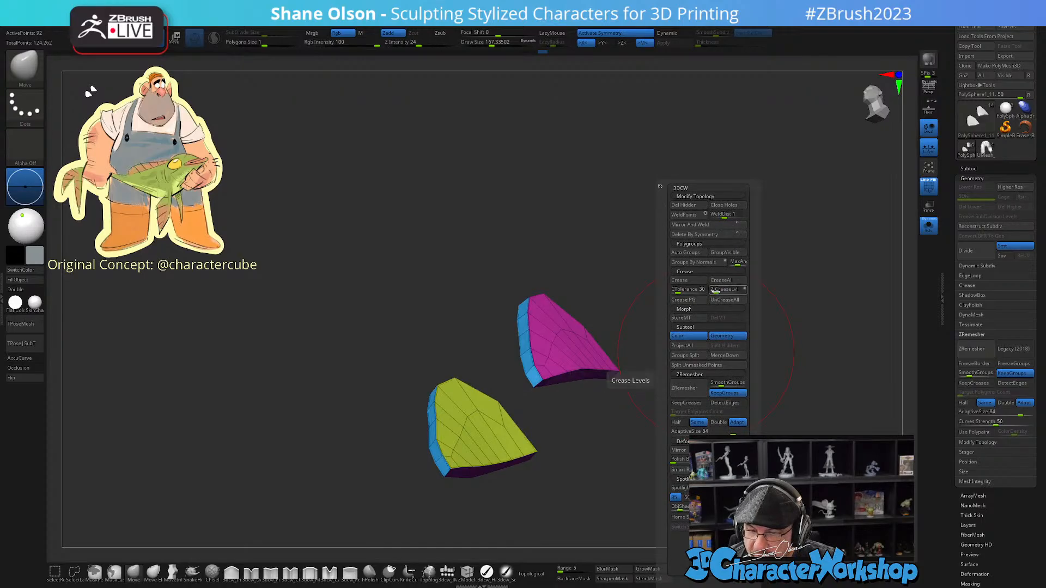
key("ctrl+d")
right_click_drag(660, 257, 693, 260)
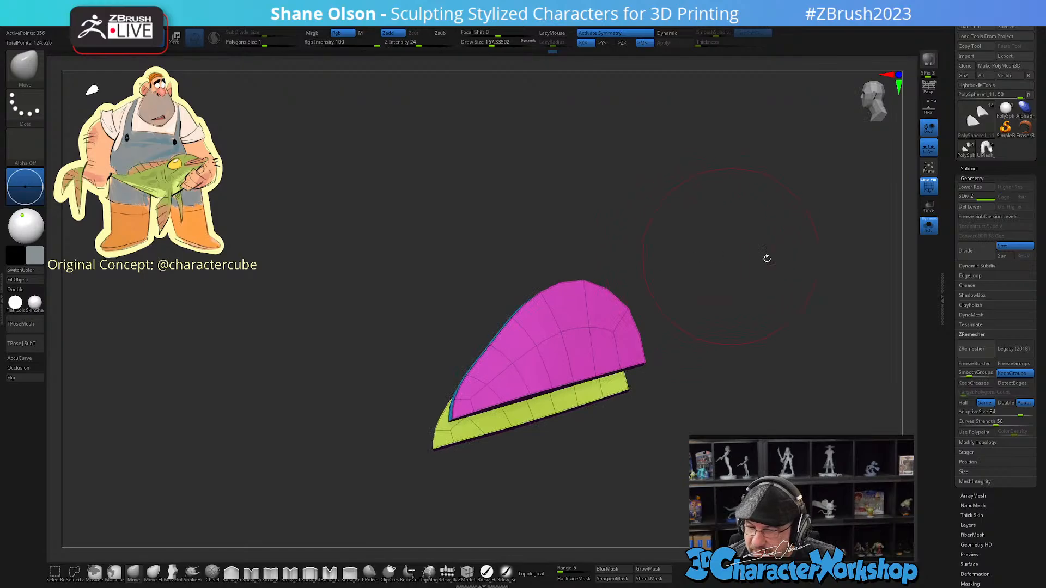
left_click(973, 206)
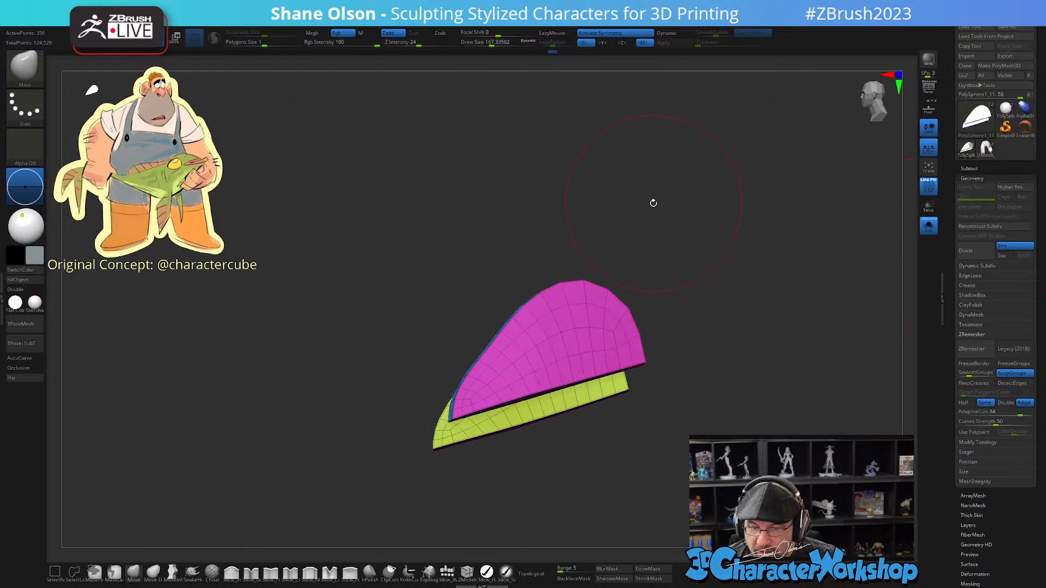
Step: Set ZModeler's edge action to Insert on the straps and remove the edge loop running lengthwise down the middle of their width
mouse_move(653, 203)
right_mouse_down()
mouse_move(674, 210)
mouse_move(642, 210)
right_mouse_up()
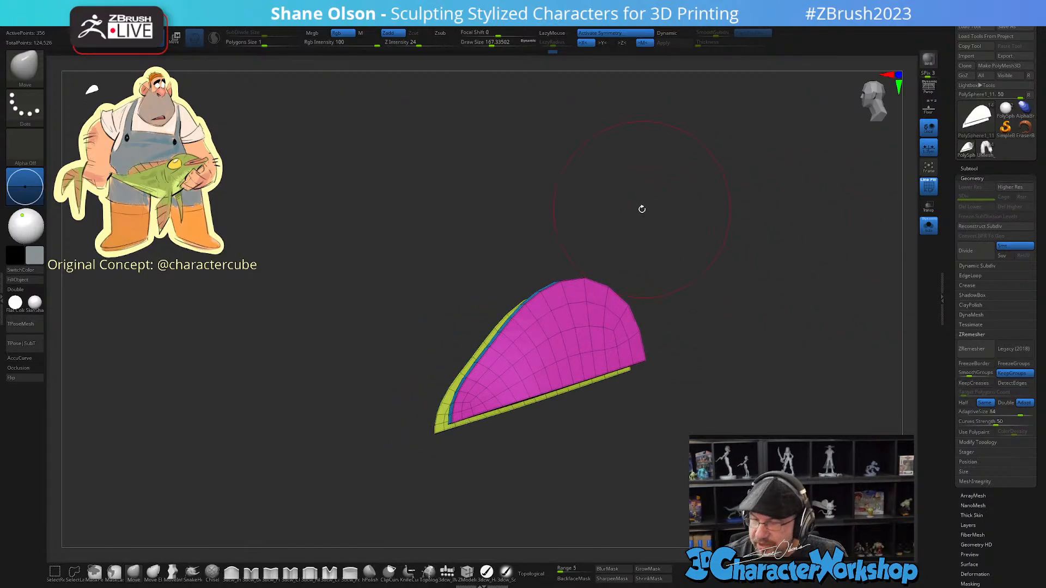
right_click_drag(691, 420, 817, 342)
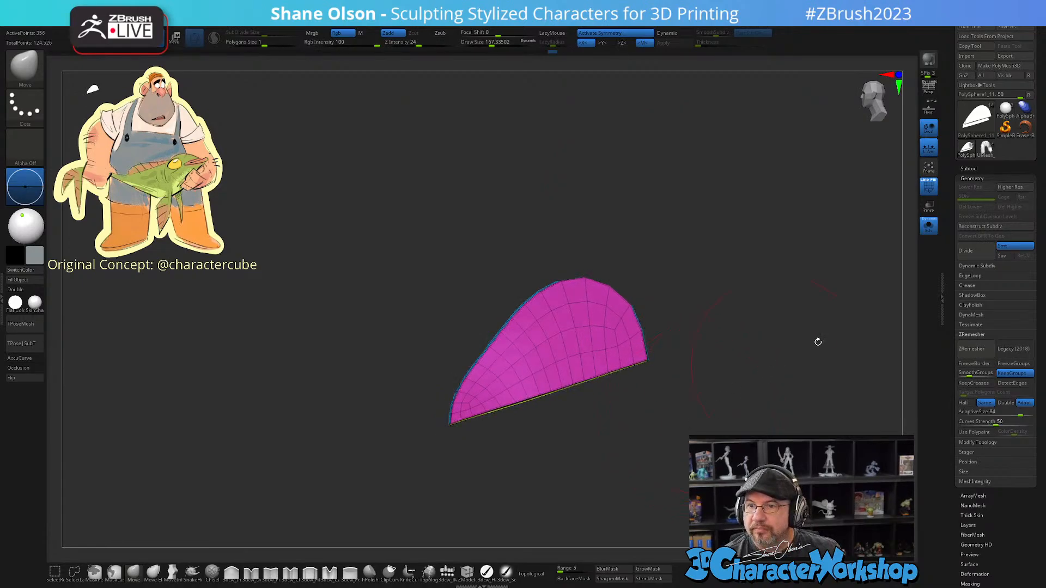
left_click(928, 229)
mouse_move(724, 325)
right_mouse_down()
mouse_move(707, 346)
mouse_move(721, 345)
mouse_move(521, 406)
mouse_move(504, 429)
right_mouse_up()
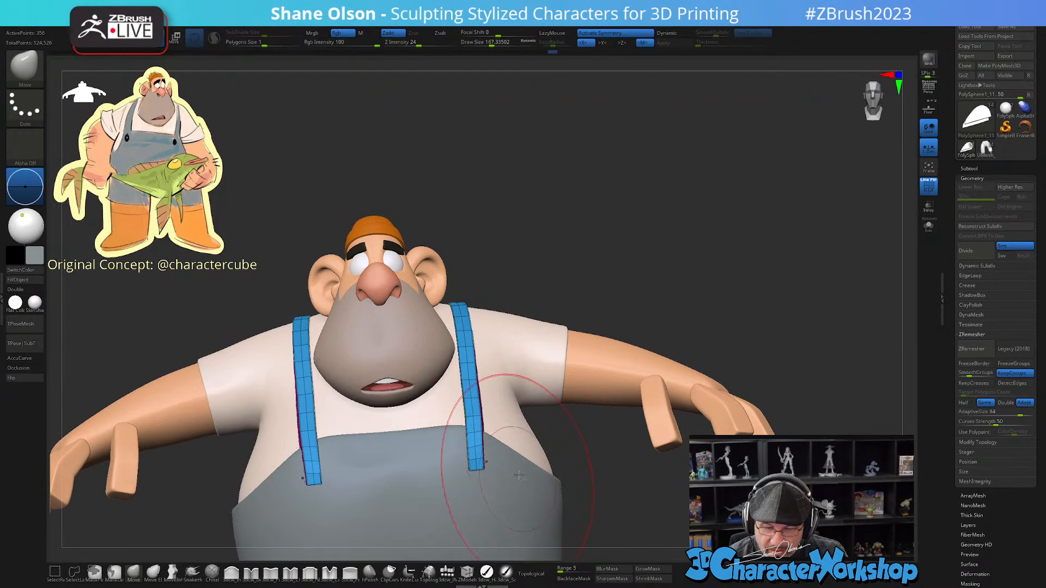
right_click_drag(519, 475, 557, 421, "alt")
key("b")
key("z")
key("m")
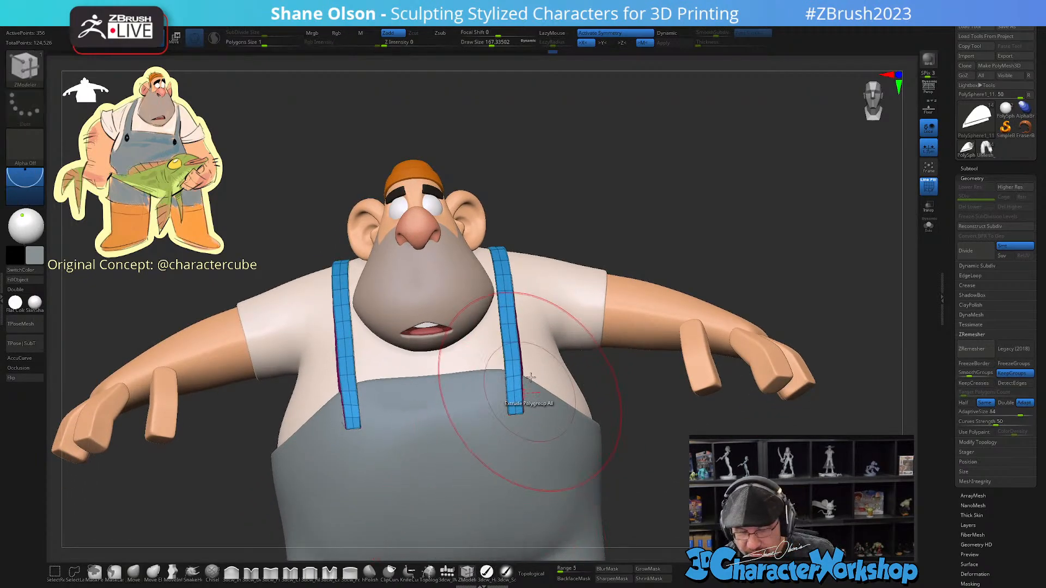
key("s")
left_click_drag(517, 349, 508, 350)
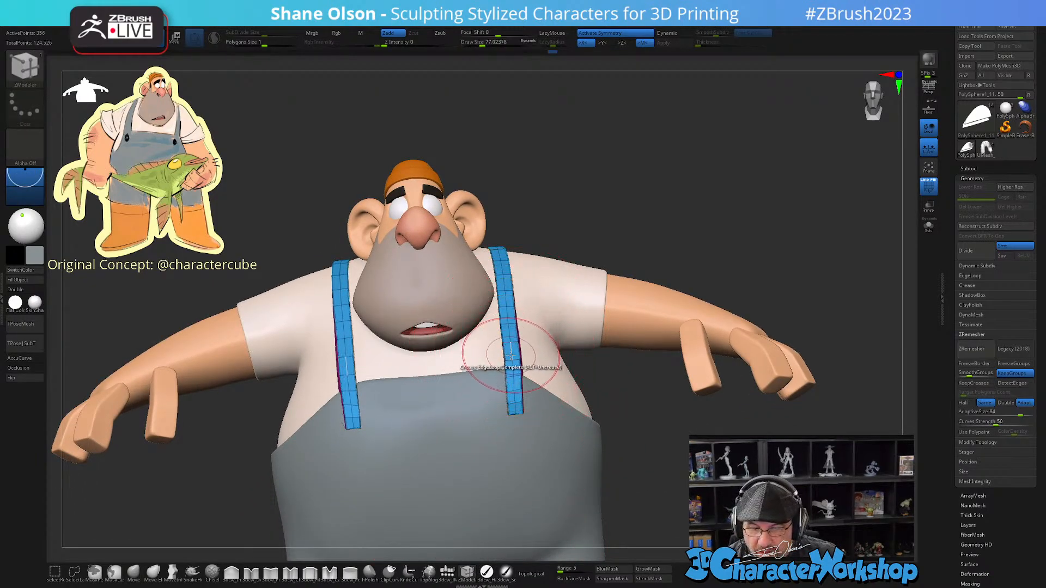
key("space")
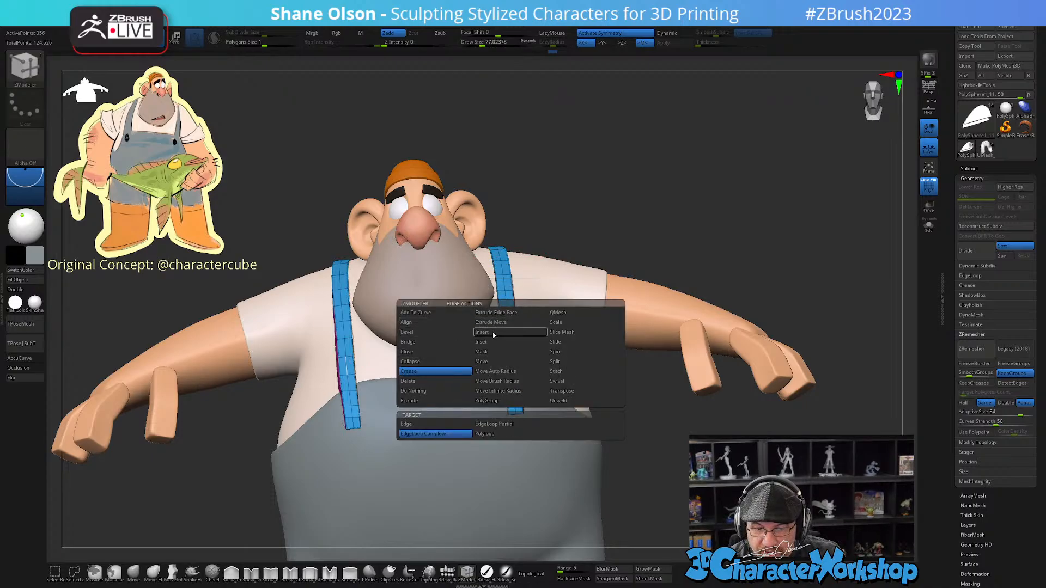
left_click(493, 334)
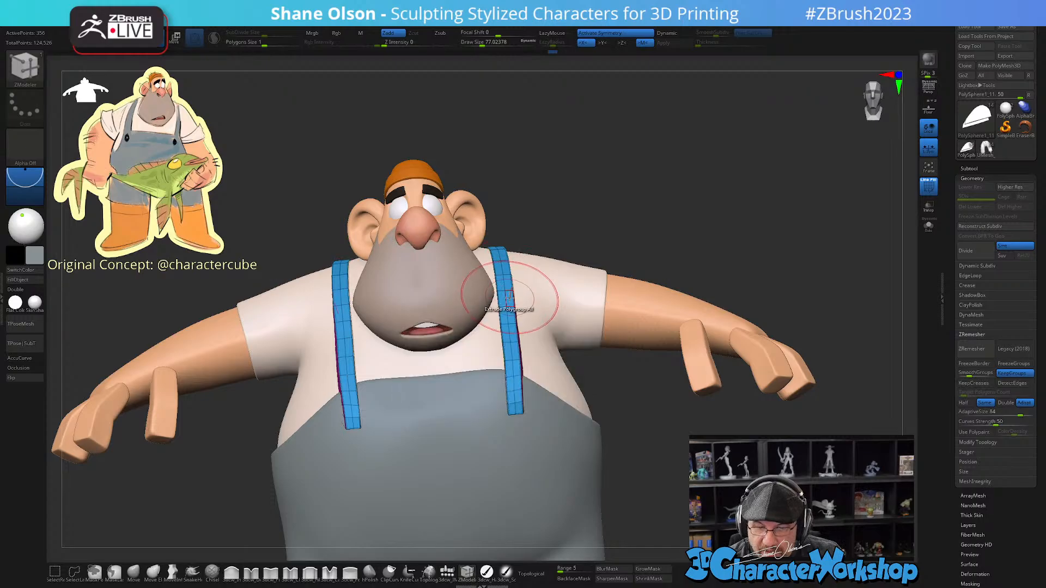
left_click_drag(569, 187, 605, 224)
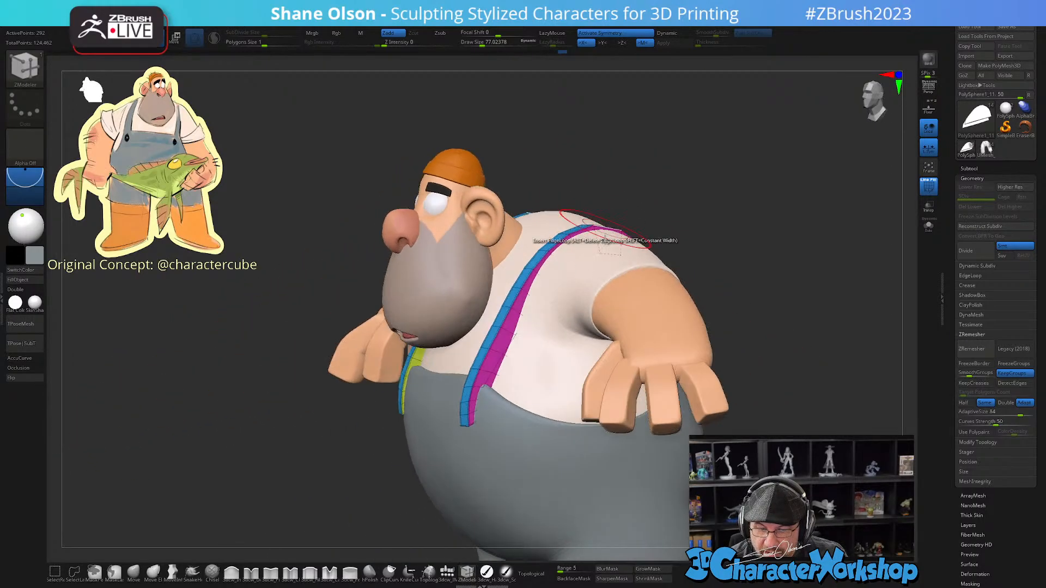
Step: Delete surplus edge loops across the straps with ZModeler to simplify their topology, and inspect them isolated and on the character
right_click_drag(541, 421, 550, 462)
left_click(475, 402, "alt")
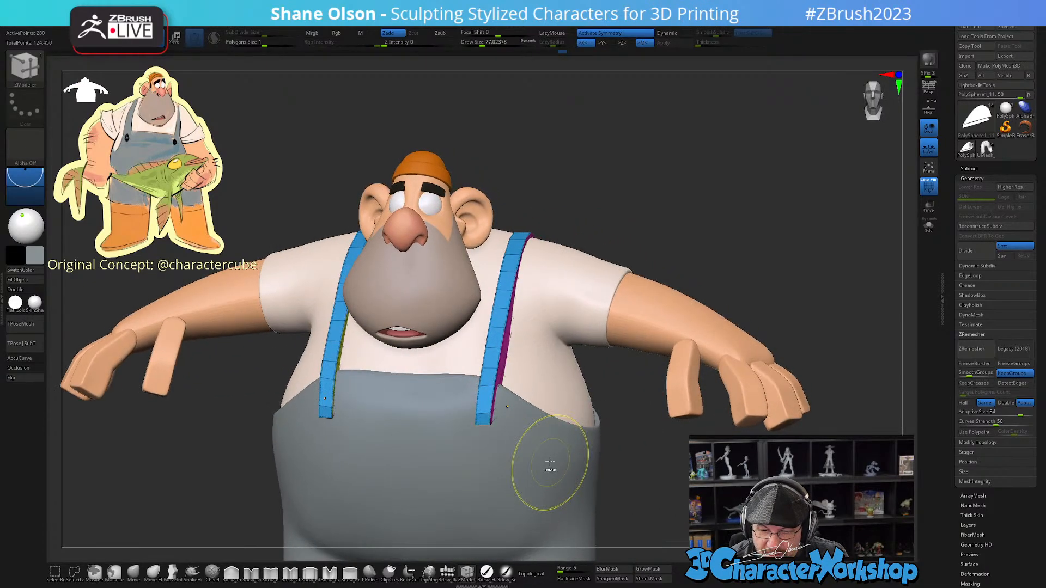
left_click(482, 422, "alt")
right_click_drag(482, 422, 557, 478)
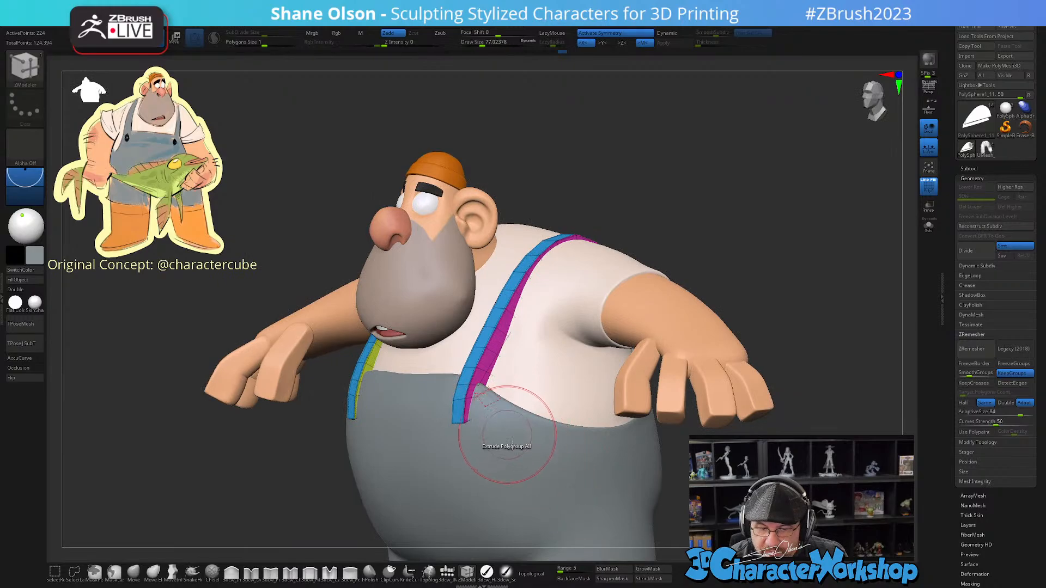
right_click_drag(508, 436, 469, 444)
left_click(928, 225)
right_click_drag(851, 313, 794, 358)
left_click(641, 273, "alt")
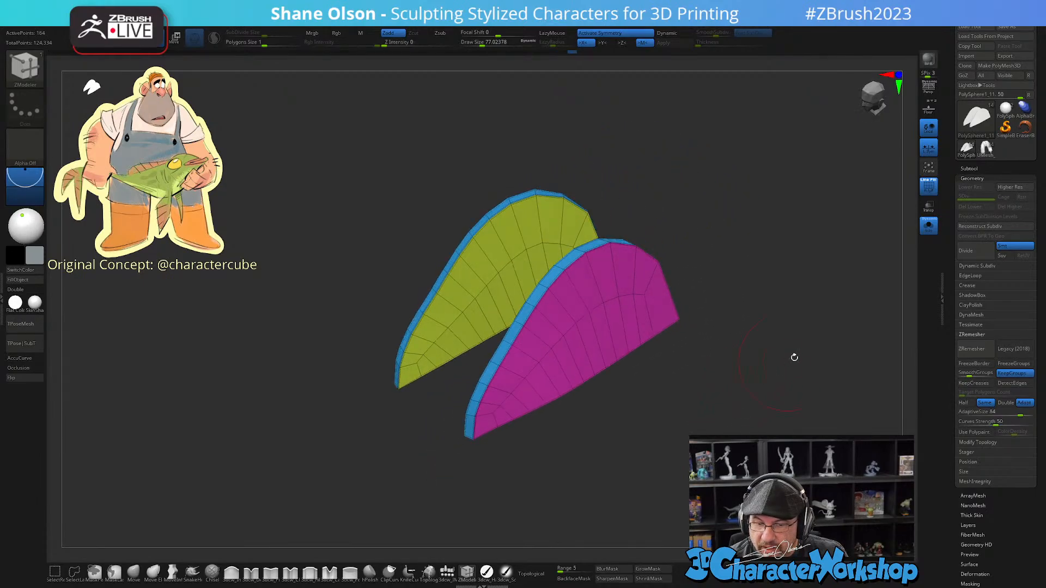
left_click(928, 226)
right_click_drag(736, 344, 705, 370)
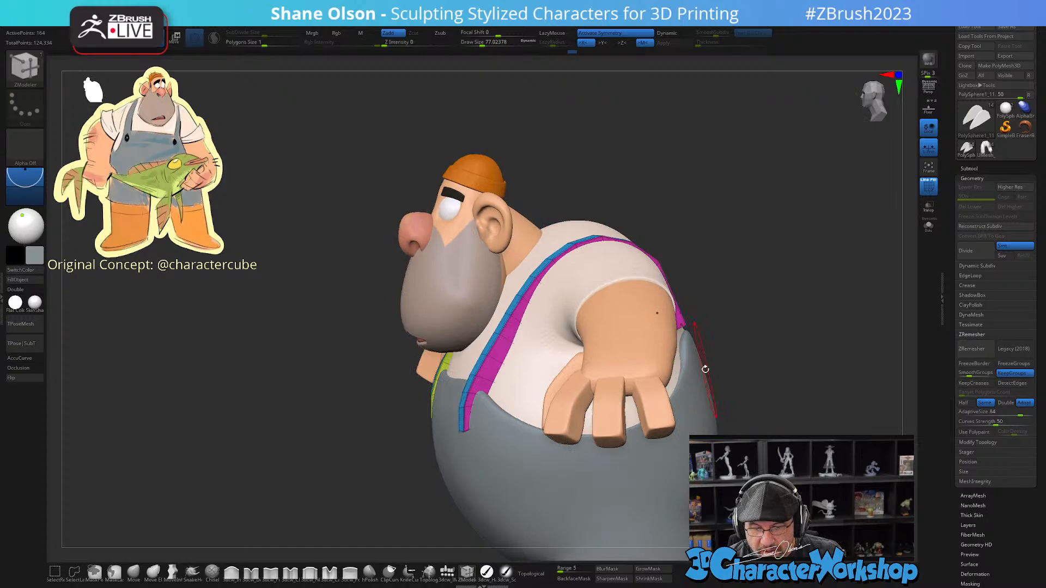
Step: Select the shirt and adjust its surface beneath the straps around the chest and shoulder with the Move brush at size 112
left_click(514, 405, "alt")
right_click_drag(359, 430, 283, 543)
left_click(136, 575)
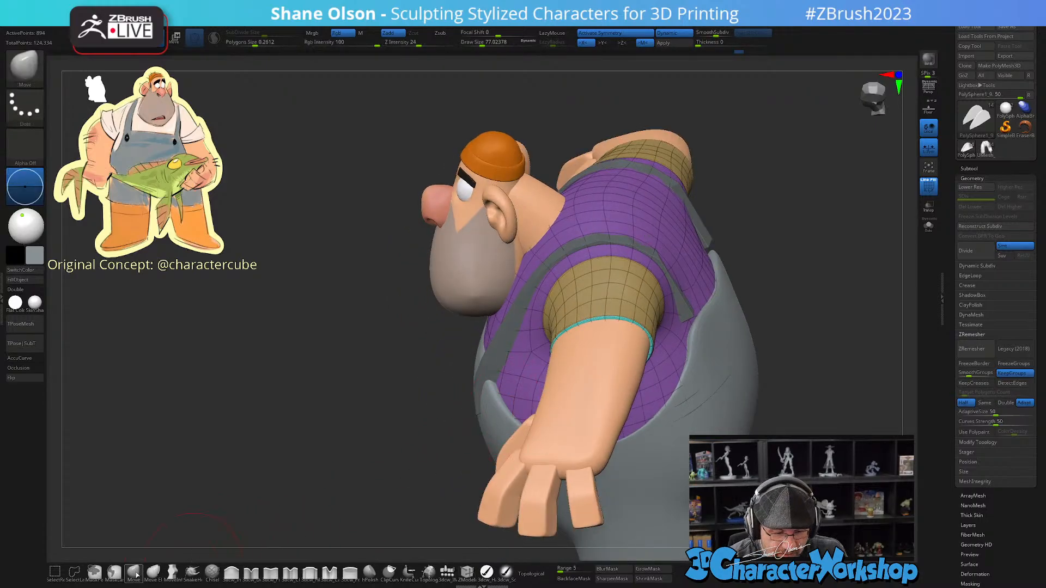
key("s")
left_click_drag(507, 367, 511, 367)
right_click_drag(511, 357, 510, 406)
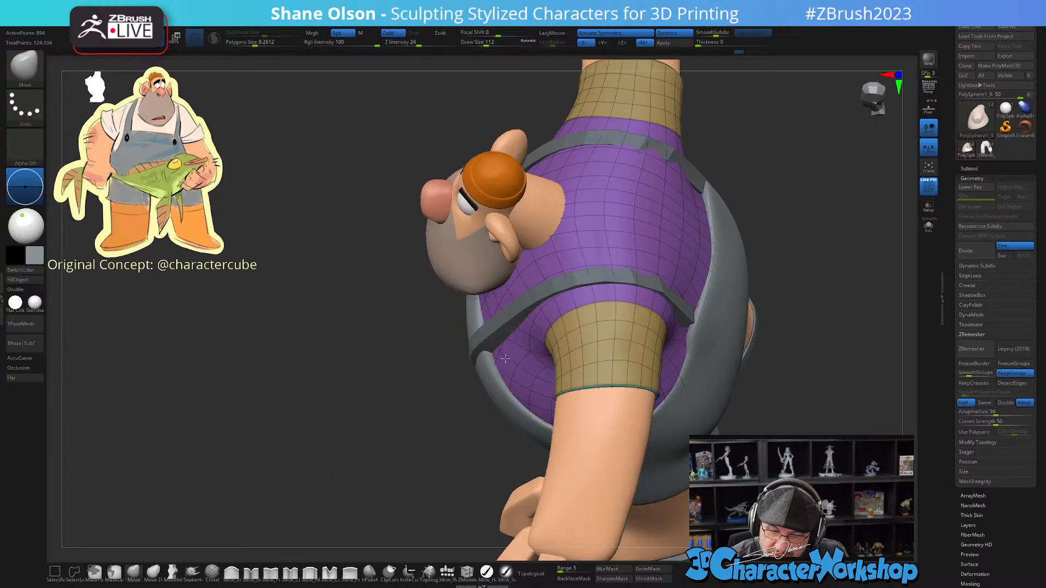
right_click_drag(501, 358, 514, 297)
right_click_drag(715, 269, 497, 339)
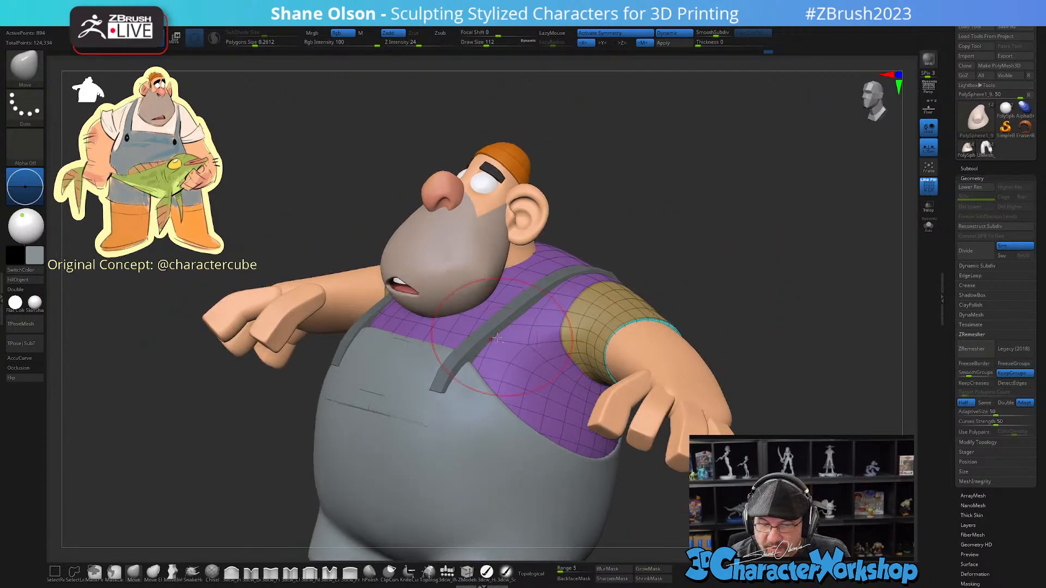
Step: Select the straps and shape their lower front ends against the bib with the Move brush at size 77
left_click(496, 331, "alt")
key("s")
left_click_drag(459, 364, 460, 376)
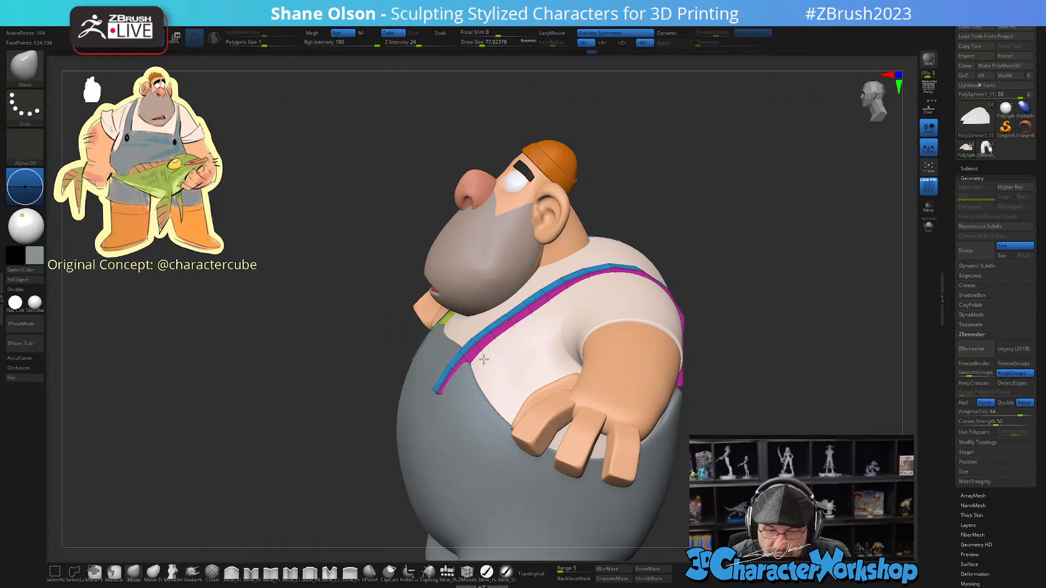
mouse_move(484, 360)
right_mouse_down()
mouse_move(506, 369)
mouse_move(489, 391)
right_mouse_up()
left_click_drag(456, 394, 452, 388)
mouse_move(449, 389)
left_mouse_down()
mouse_move(437, 385)
mouse_move(460, 384)
left_mouse_up()
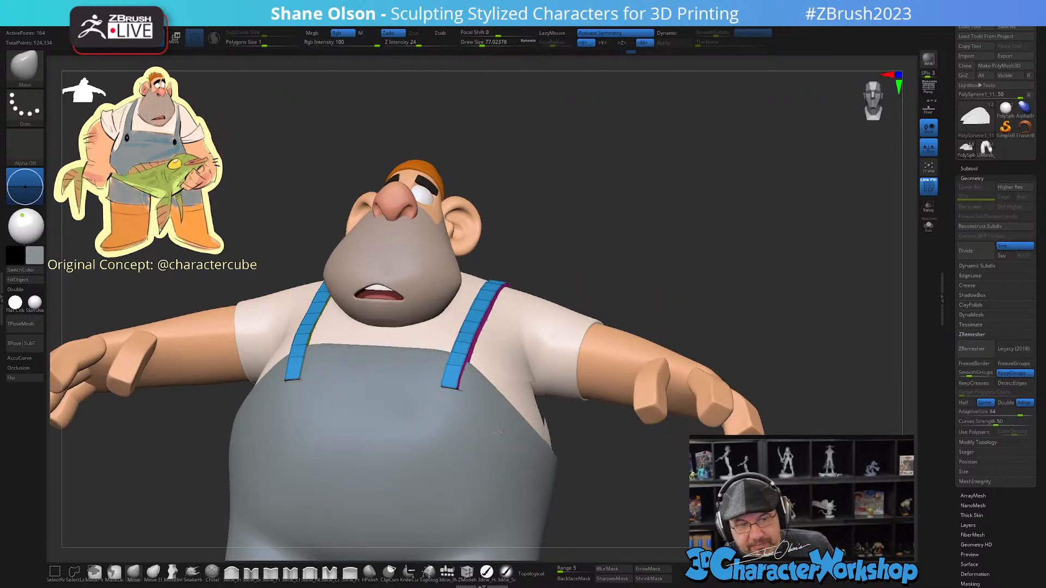
Step: Isolate the suspender straps and reshape their lower back corners with the Move brush at size 41
right_click_drag(497, 432, 528, 392, "shift")
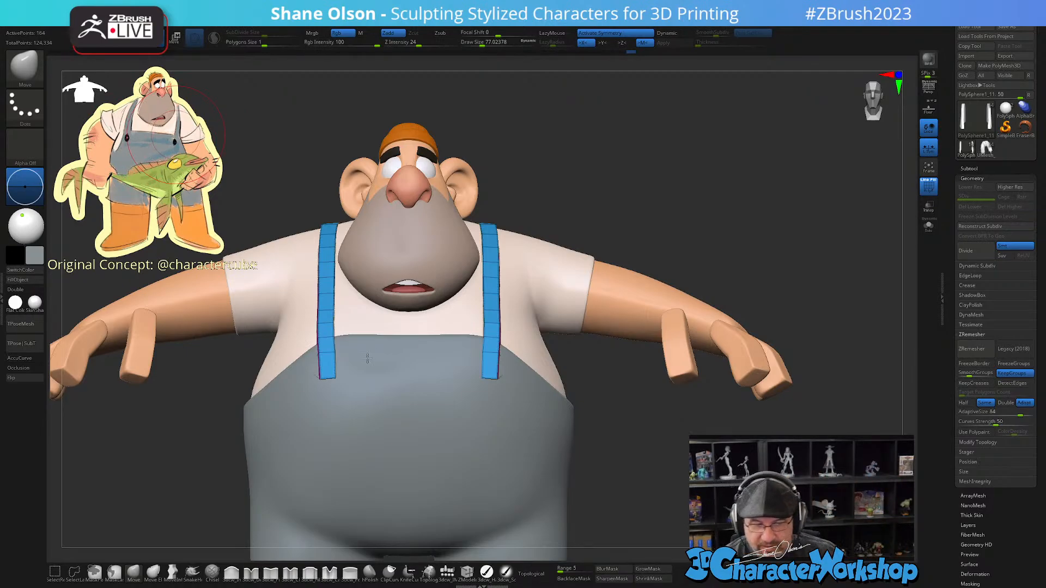
left_click_drag(555, 404, 521, 382)
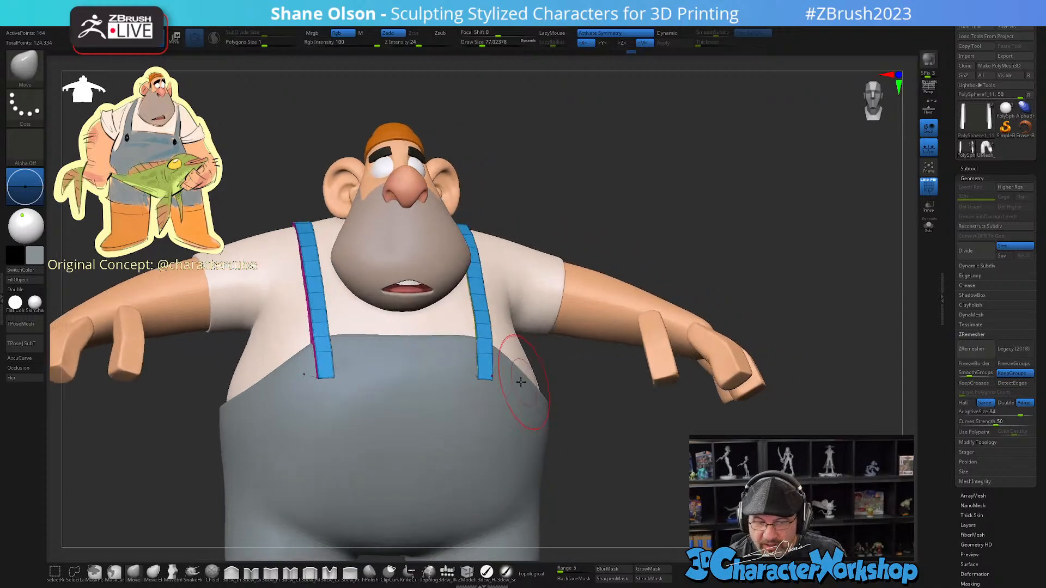
key("bracketleft")
key("bracketleft")
left_click(931, 236)
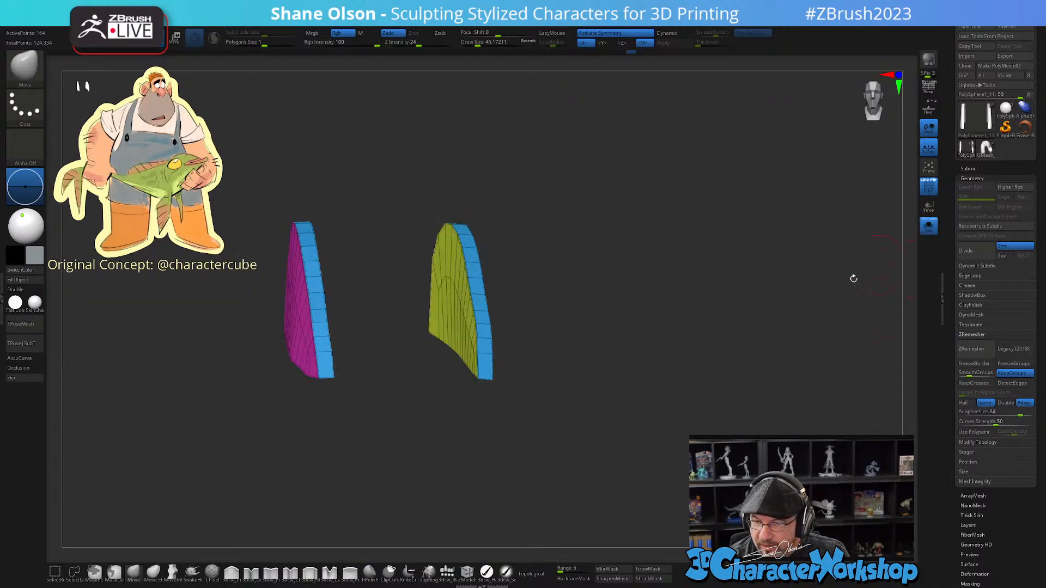
left_click_drag(852, 278, 553, 364)
key("bracketright")
key("bracketleft")
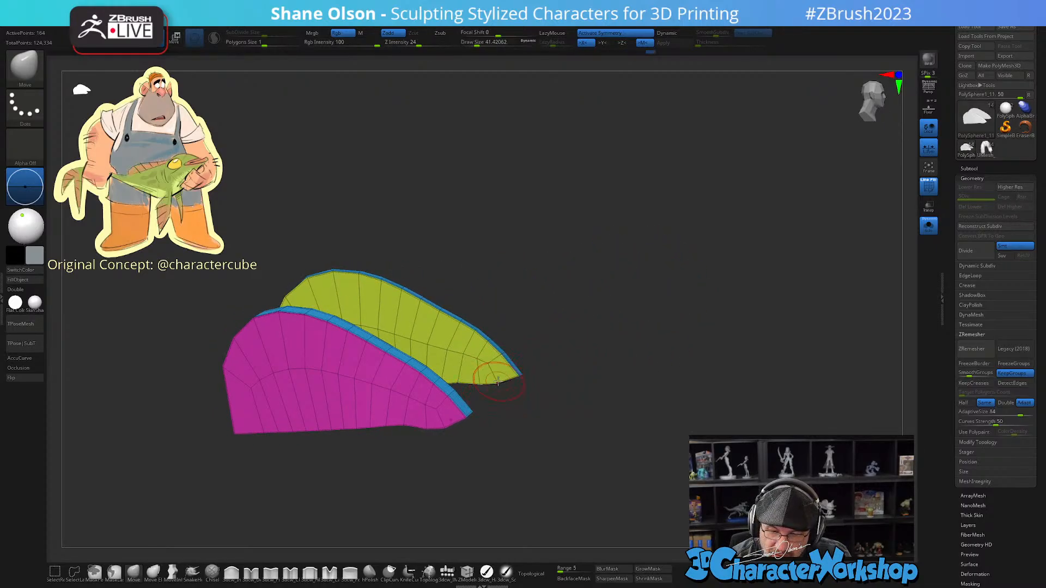
left_click_drag(604, 387, 682, 428)
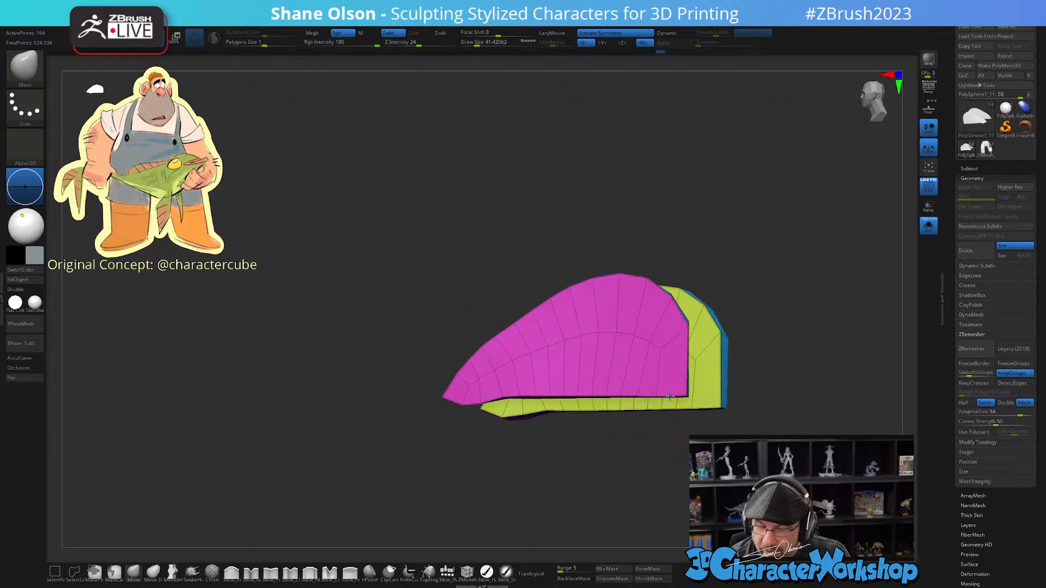
left_click_drag(665, 405, 702, 433)
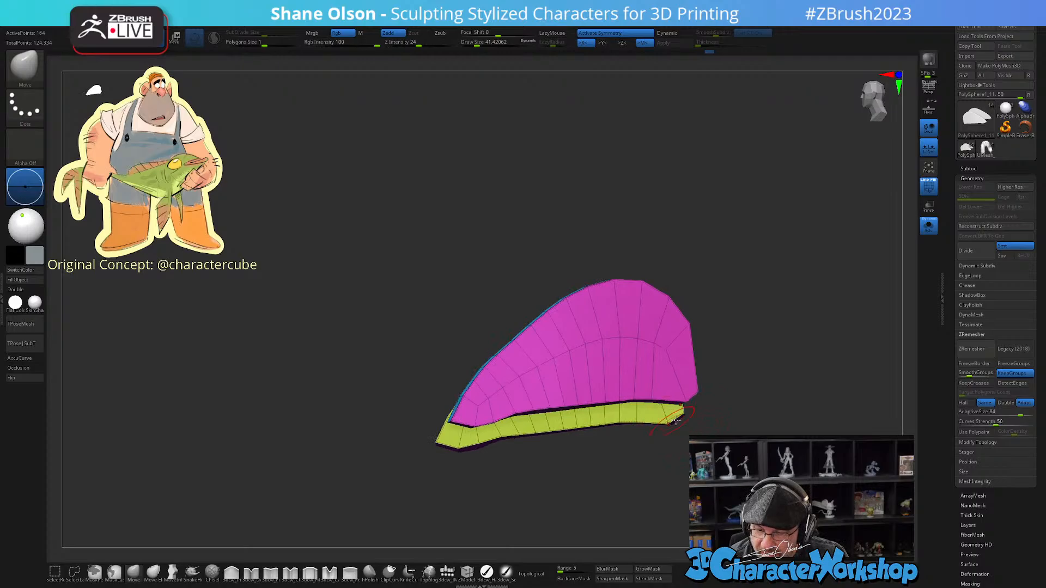
Step: Smooth the straps' curved side outline over the shoulder and back with the Move Infinite Depth brush at size 108
key("s")
left_click_drag(700, 330, 716, 332)
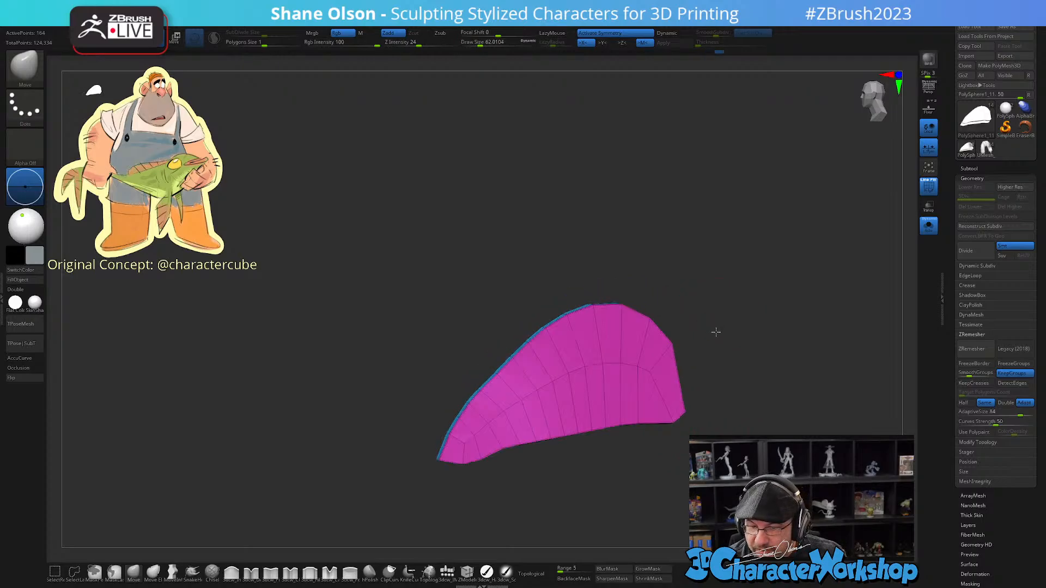
left_click_drag(583, 461, 497, 468)
left_click(172, 572)
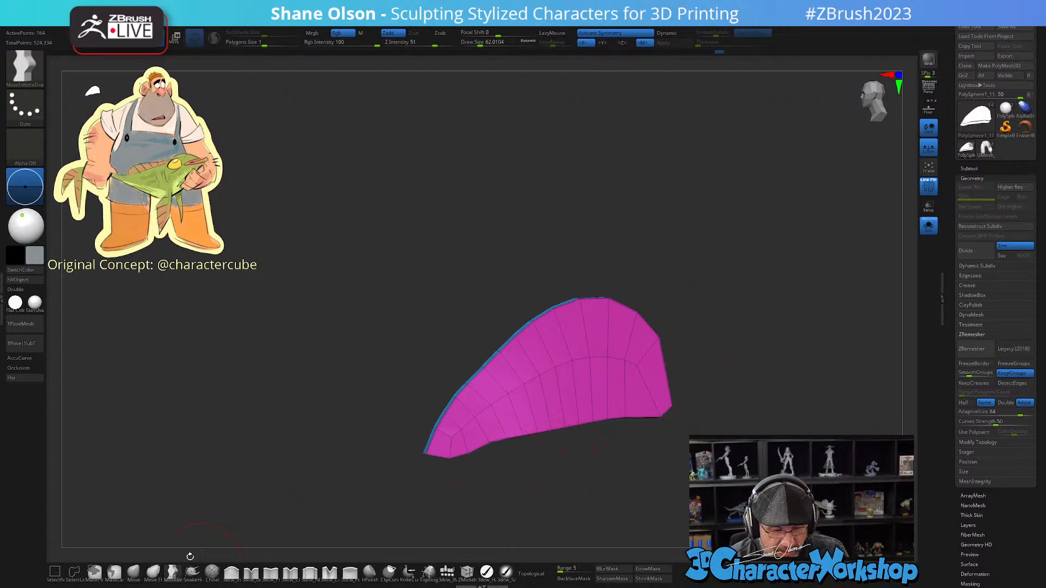
key("s")
mouse_move(669, 336)
left_mouse_down()
mouse_move(708, 339)
mouse_move(657, 341)
left_mouse_up()
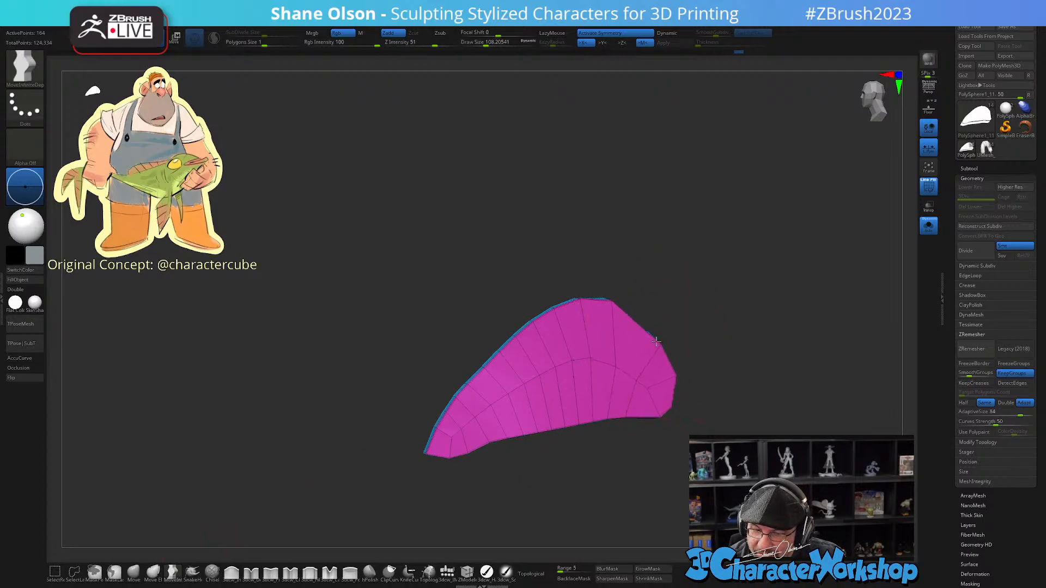
mouse_move(613, 305)
left_mouse_down()
mouse_move(635, 313)
mouse_move(574, 300)
mouse_move(549, 314)
left_mouse_up()
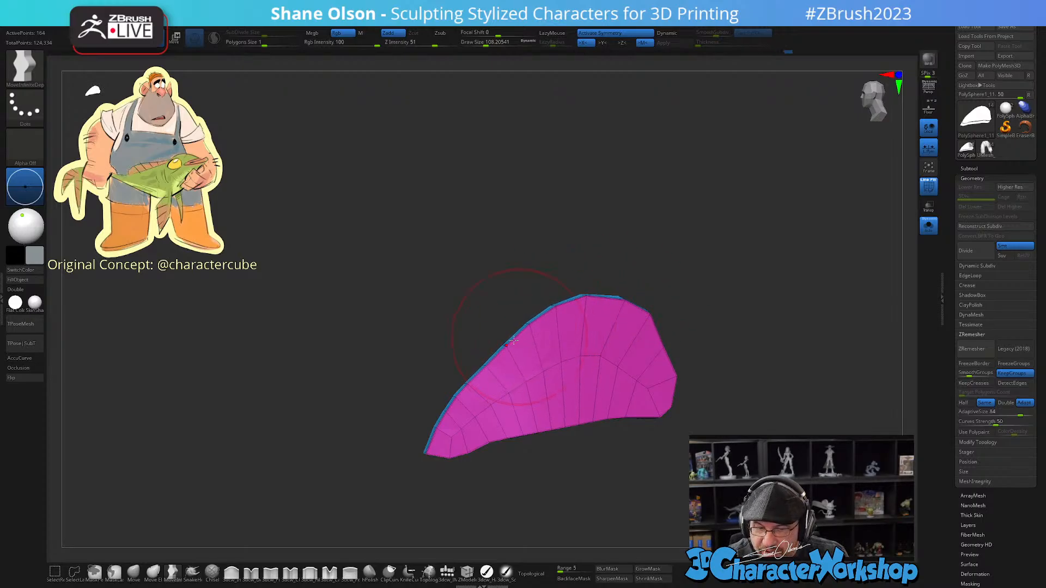
left_click_drag(467, 384, 468, 384)
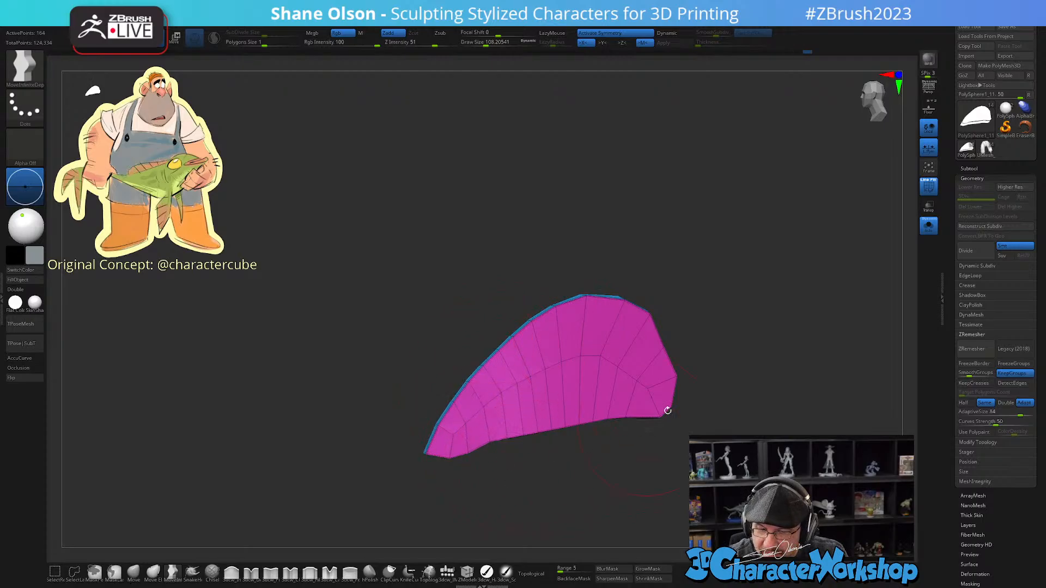
Step: Square off the straps' lower back corner with the brush at size 39 and show the full character again
key("s")
left_click_drag(666, 355, 724, 467)
key("s")
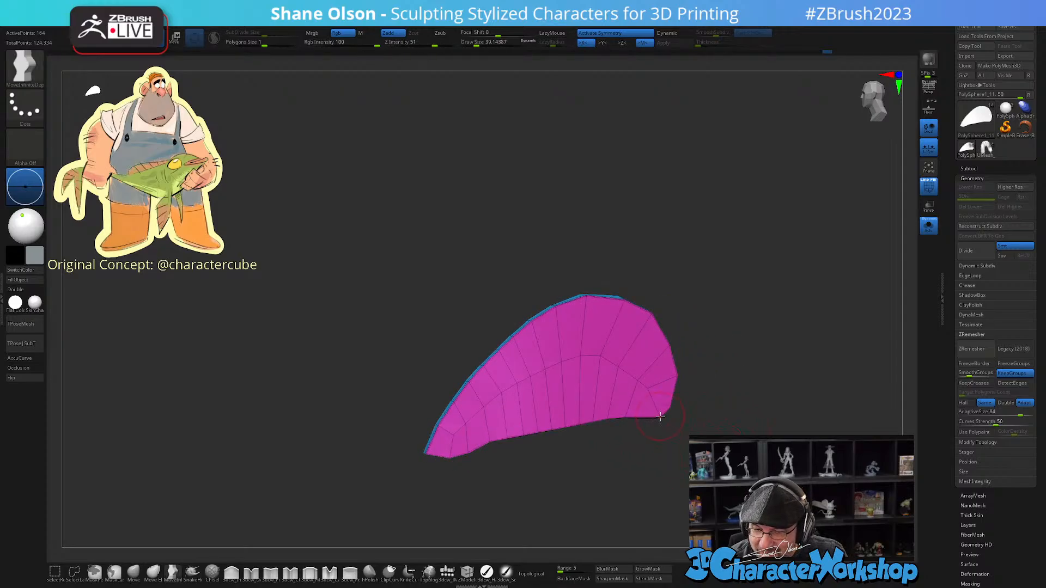
mouse_move(660, 417)
left_mouse_down()
mouse_move(643, 410)
mouse_move(679, 415)
left_mouse_up()
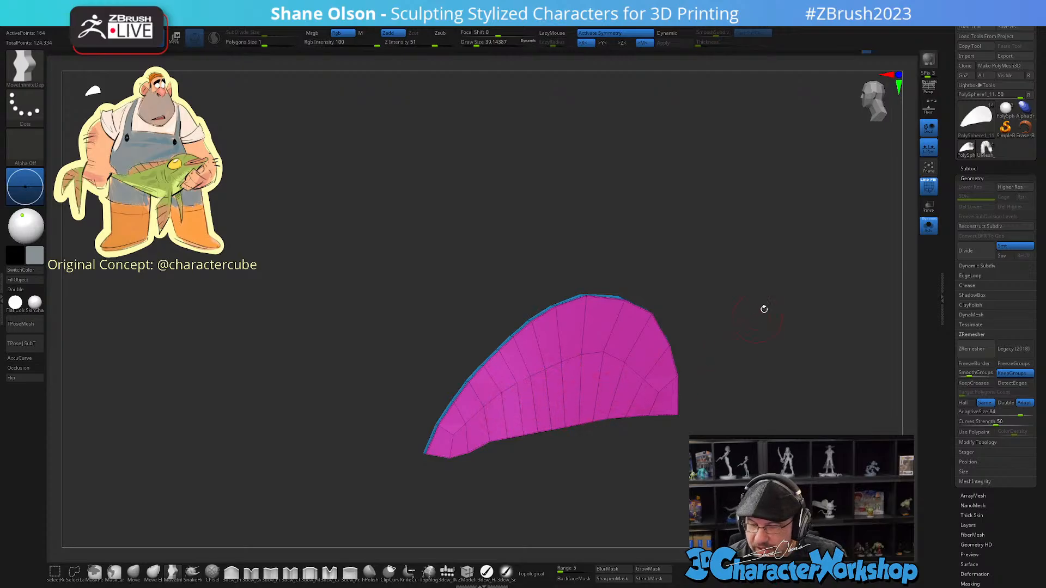
left_click_drag(764, 309, 925, 269)
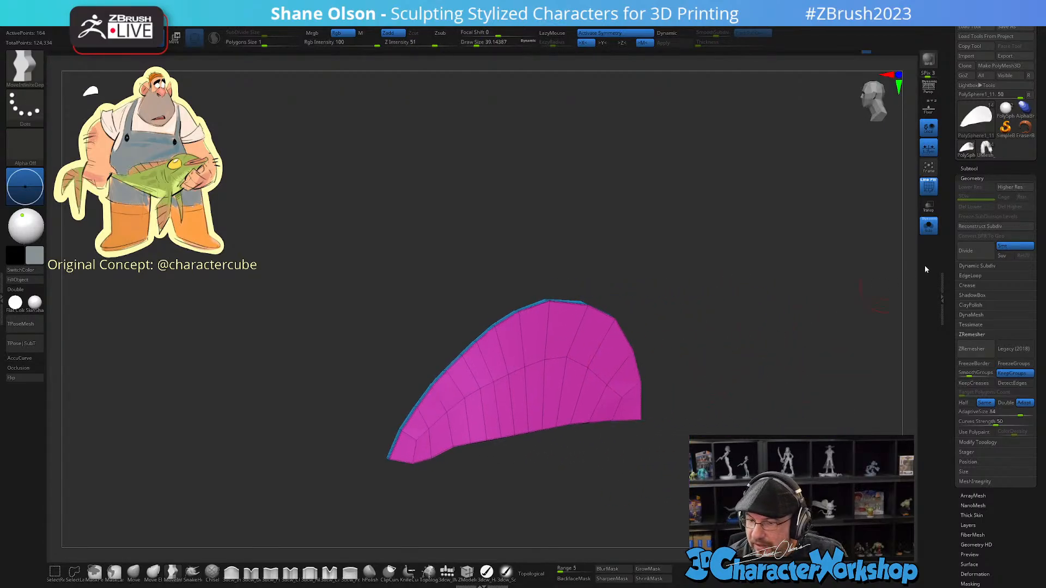
left_click(928, 225)
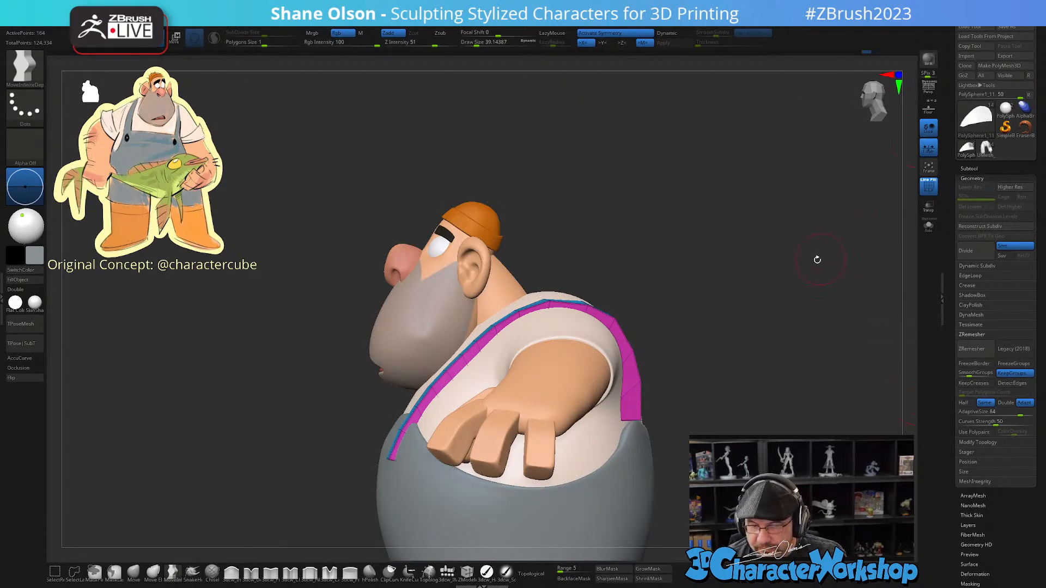
Step: Pull the straps' back ends down onto the overalls' rear edge with the brush at size 163
left_click_drag(817, 260, 768, 189, "alt")
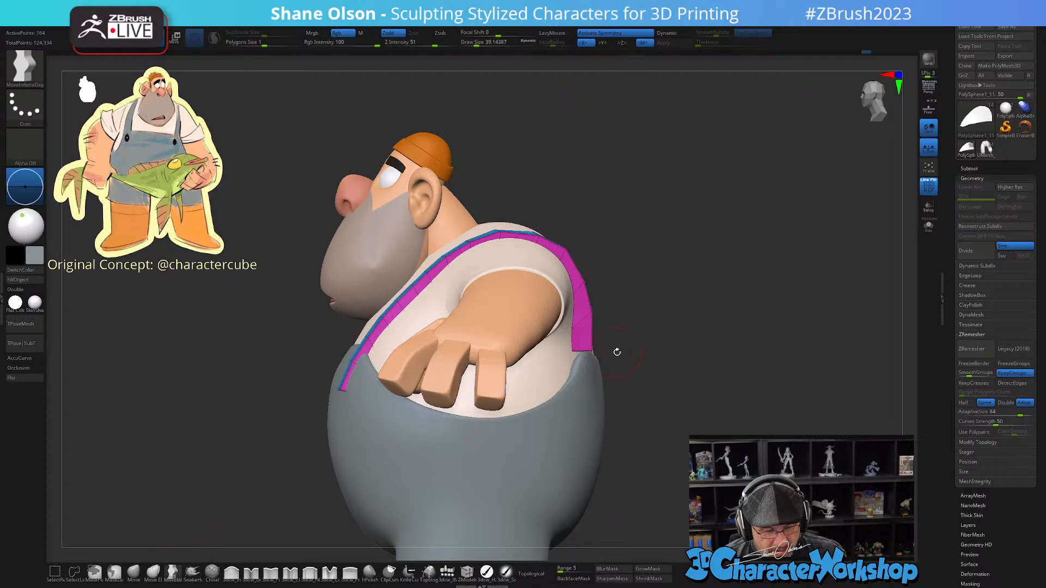
mouse_move(632, 345)
left_mouse_down()
mouse_move(595, 350)
mouse_move(623, 360)
left_mouse_up()
key("s")
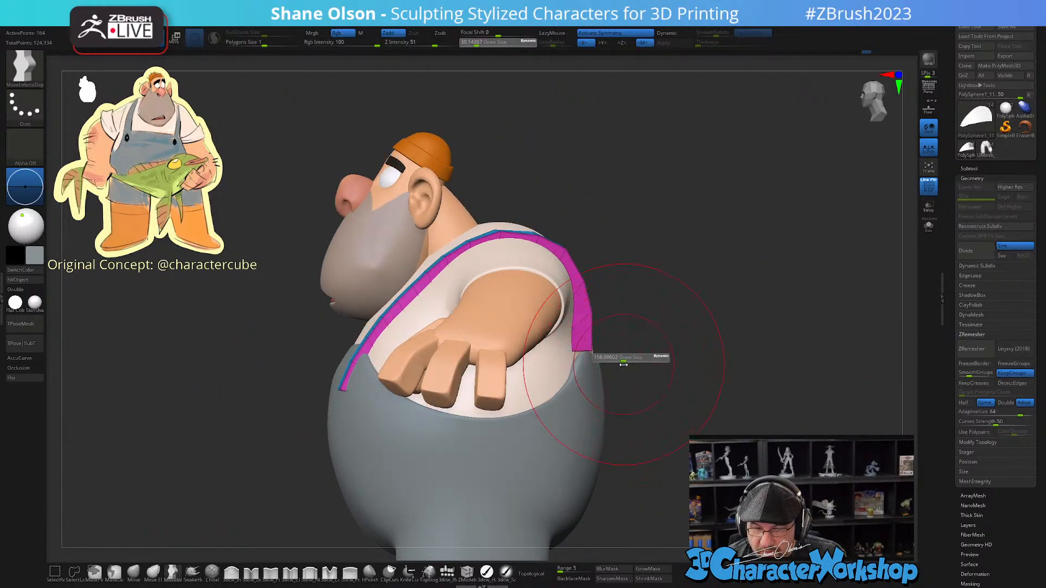
left_click_drag(567, 321, 575, 340)
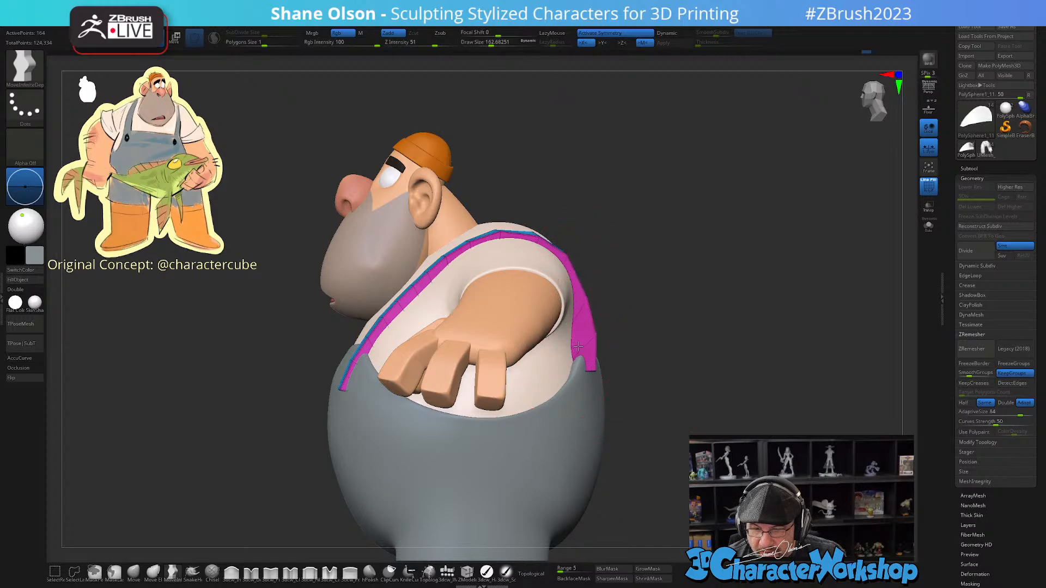
Step: Turn on Dynamic Subdivision for the straps and lift their curve over the shoulders to follow the shirt
key("d")
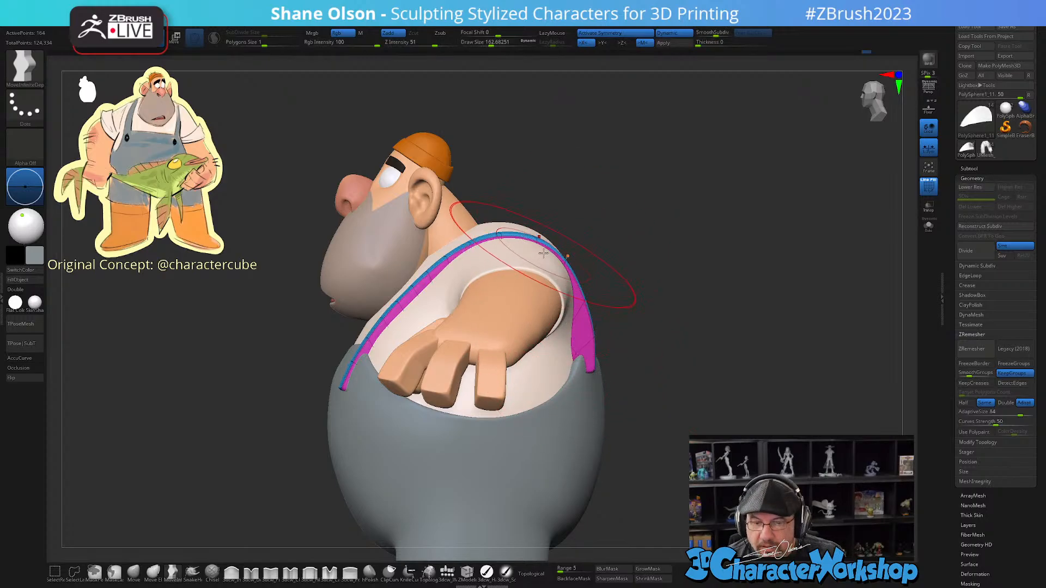
left_click_drag(556, 256, 565, 246)
left_click_drag(474, 251, 480, 242)
left_click_drag(654, 207, 712, 211)
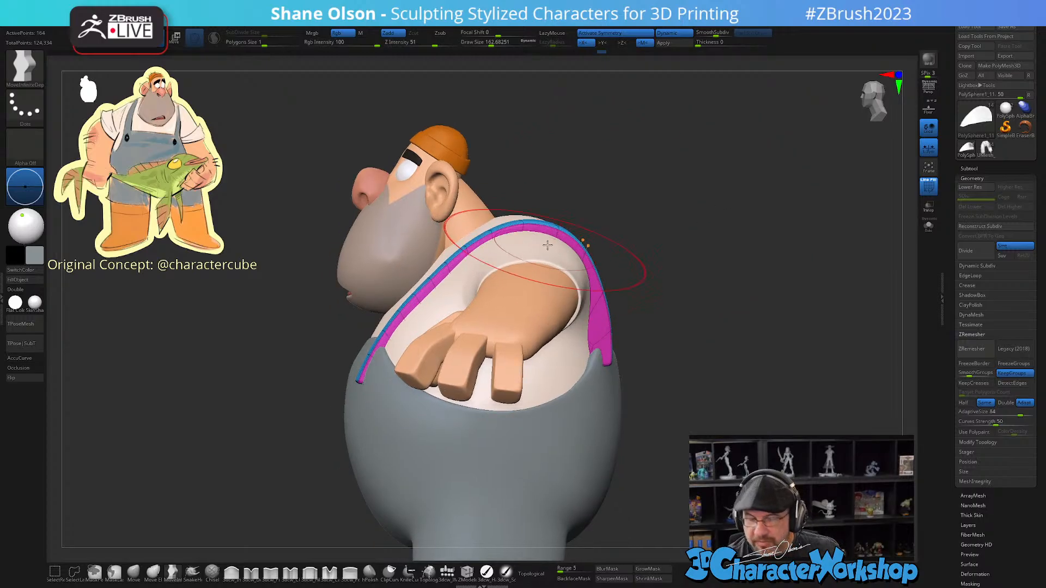
left_click_drag(552, 243, 570, 239)
left_click_drag(672, 280, 642, 286)
right_click_drag(641, 286, 637, 289)
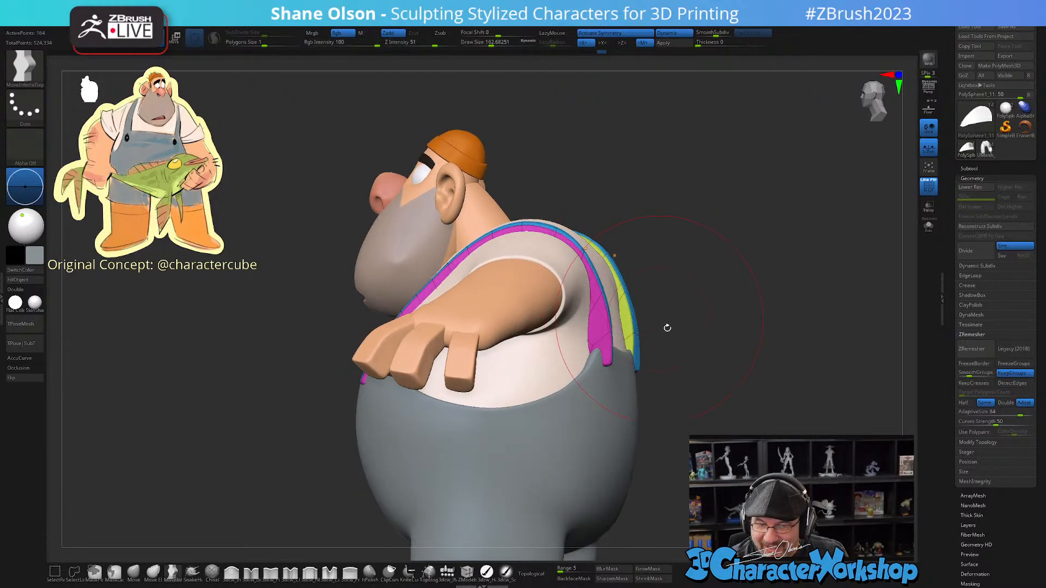
right_click_drag(665, 327, 672, 362)
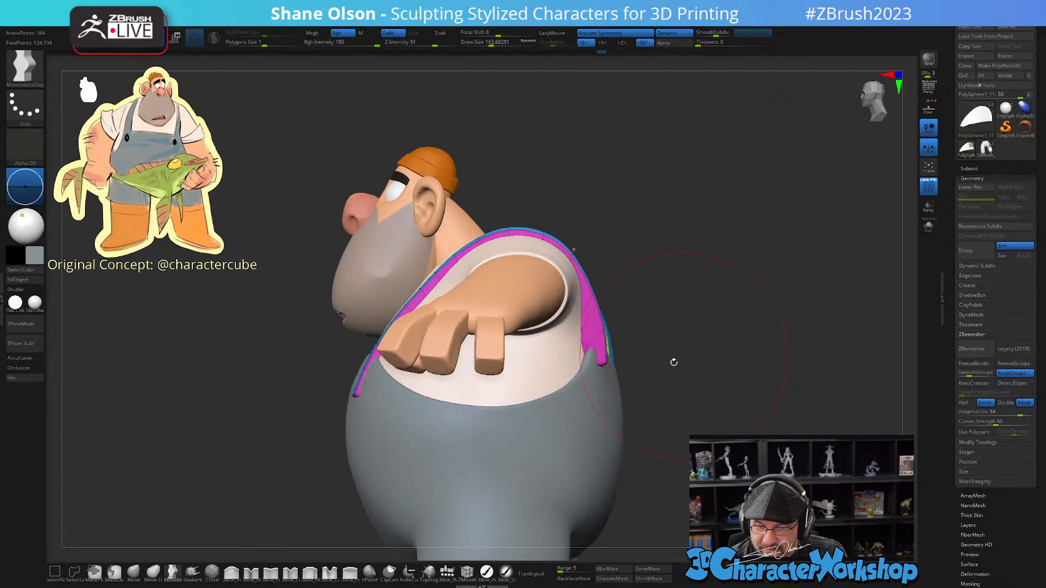
Step: Select the shirt and adjust its surface beneath the straps' back ends with the Move brush at size 83
left_click(571, 363, "alt")
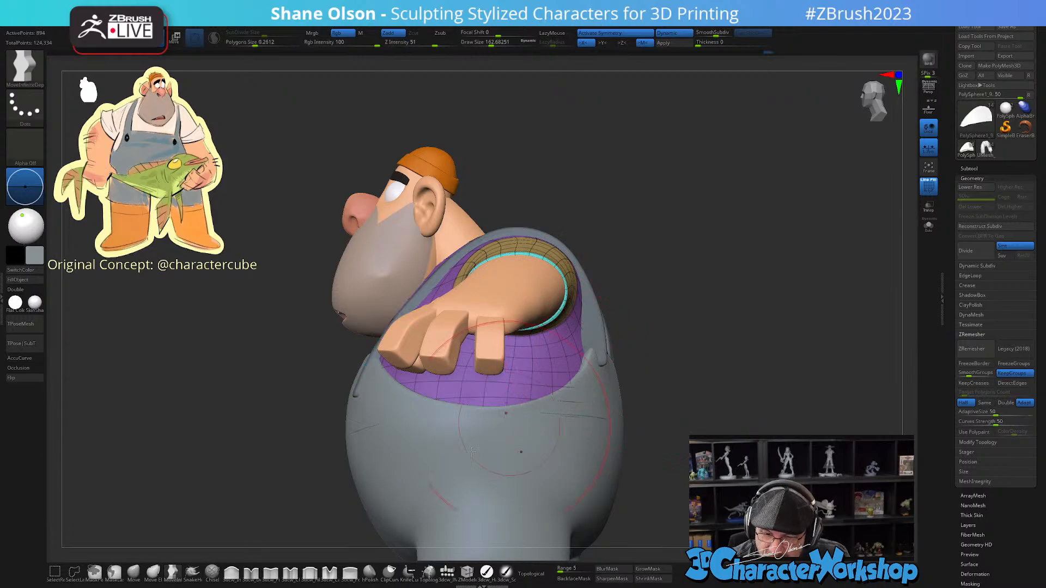
left_click(134, 572)
right_click_drag(584, 350, 590, 338)
key("bracketleft")
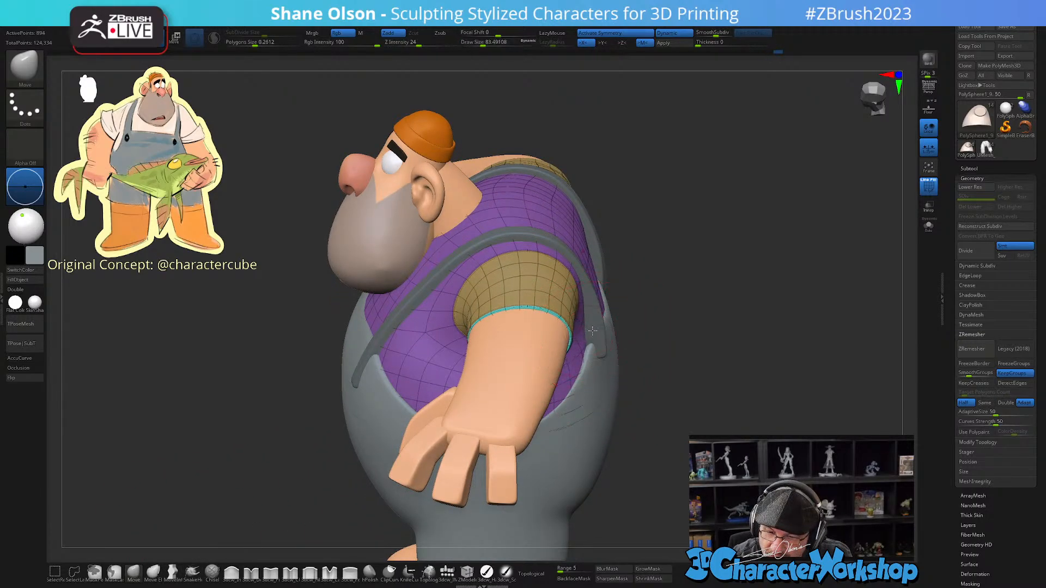
left_click_drag(592, 330, 593, 339)
right_click_drag(602, 366, 598, 375)
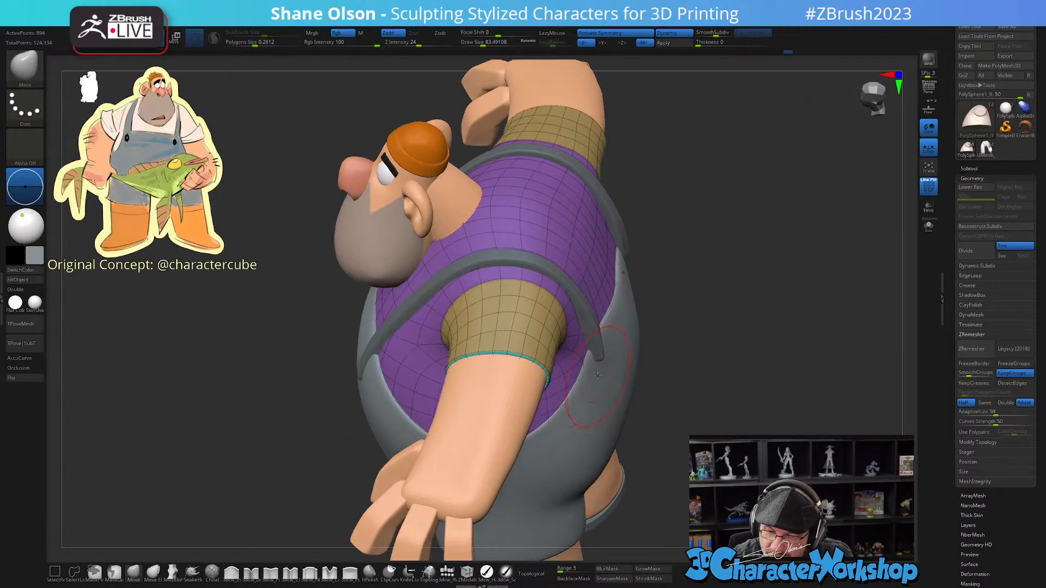
Step: Select the overalls and shape their upper back edge around the strap ends with the Move brush, raising its size from 101 to 114
left_click(591, 385, "alt")
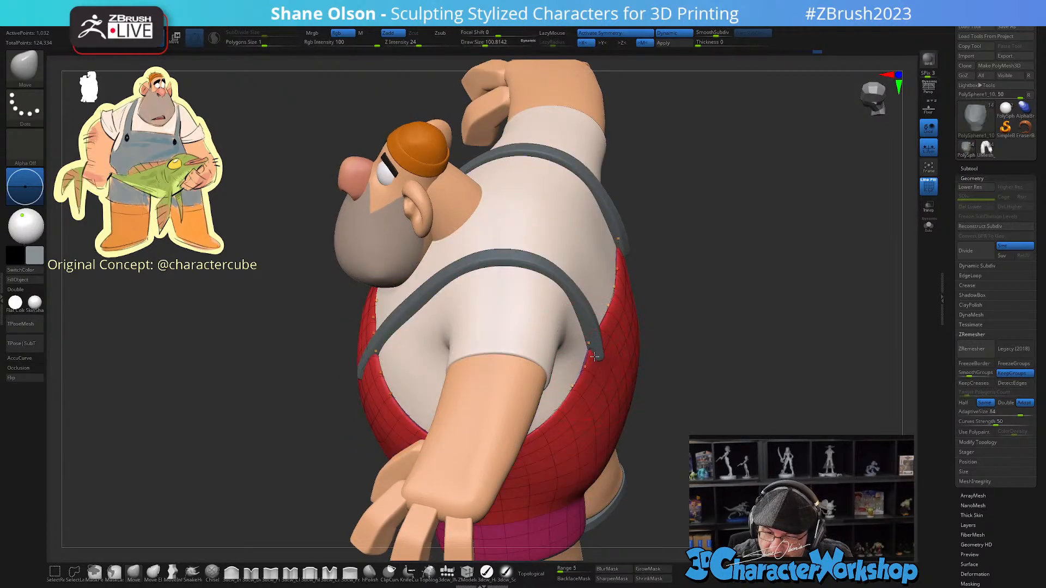
right_click_drag(615, 397, 551, 403)
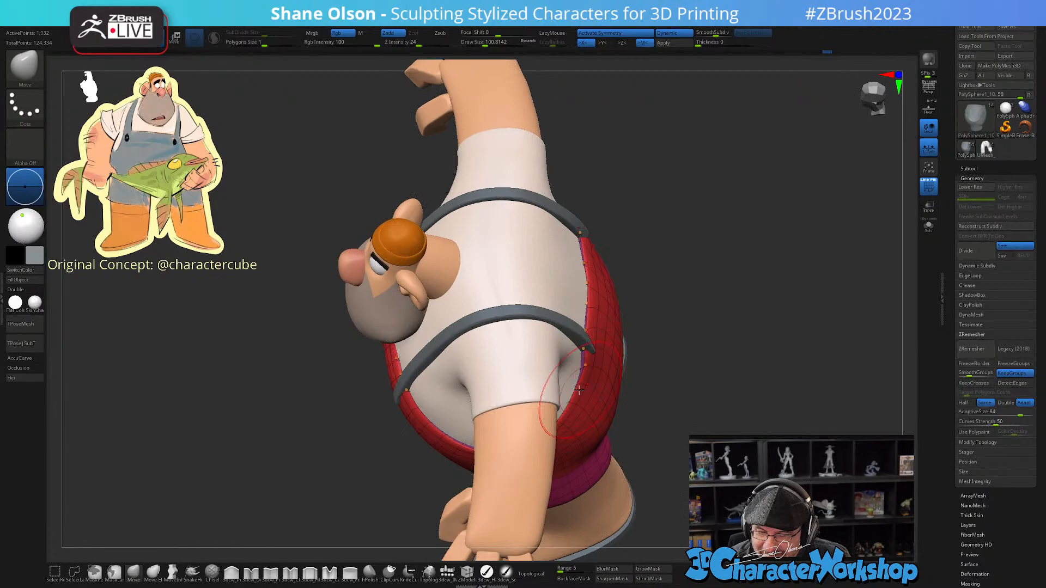
left_click(591, 292, "alt")
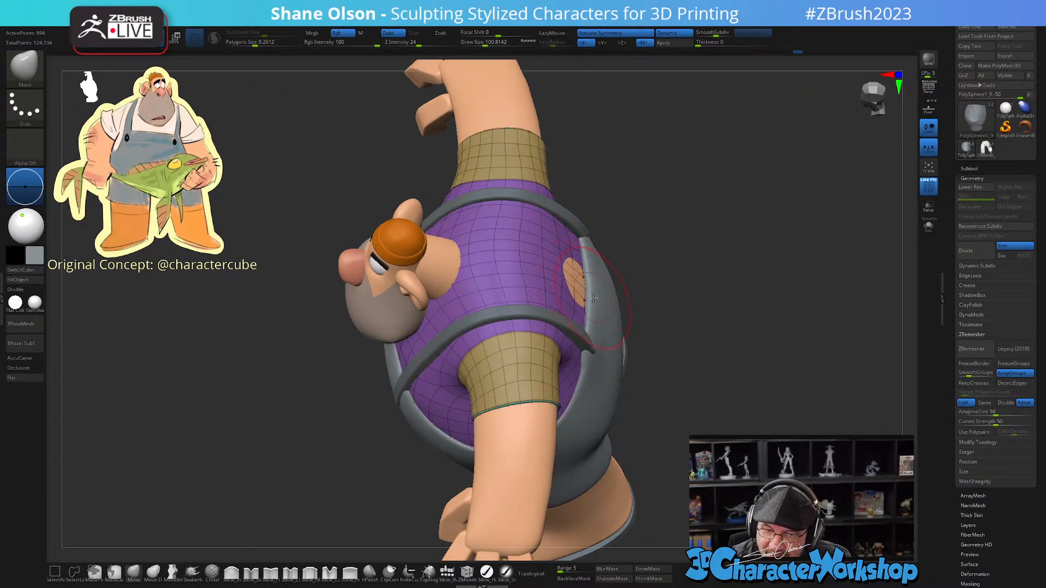
left_click(600, 289, "alt")
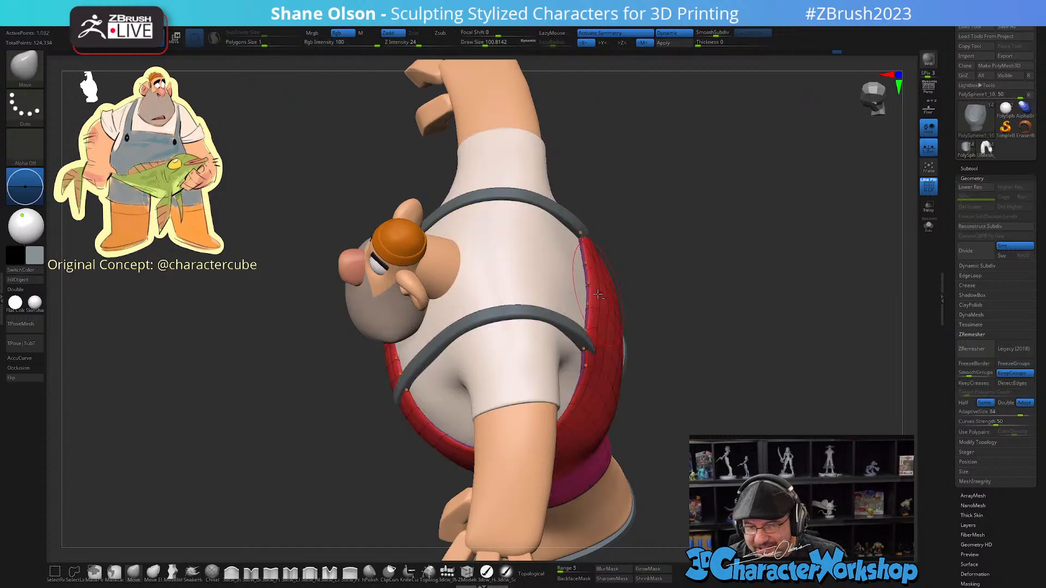
right_click_drag(600, 290, 596, 300)
key("s")
left_click_drag(596, 302, 599, 302)
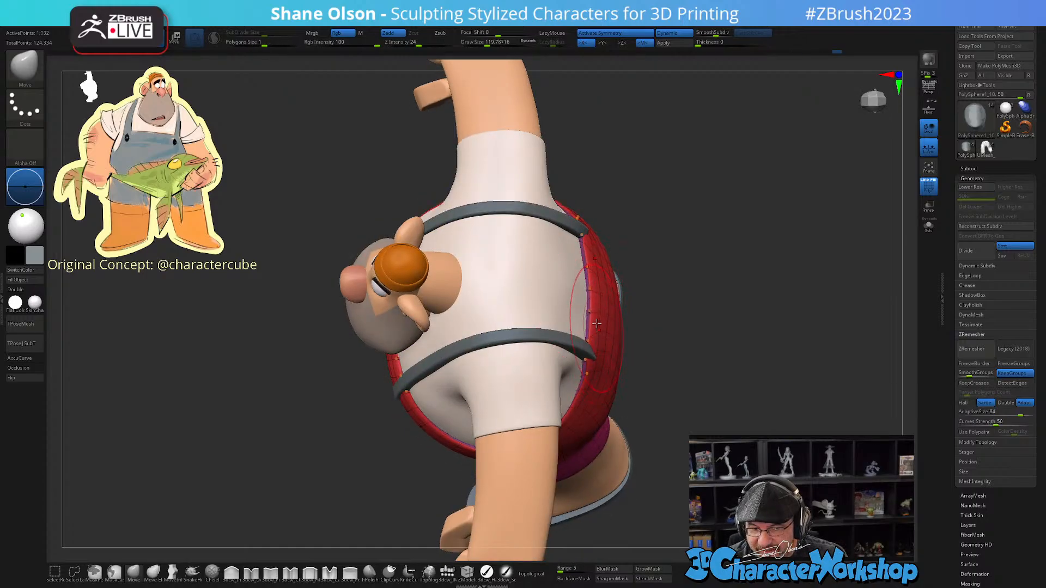
Step: Hide the polygroup wireframe and inspect the overalls and straps from the side and back
right_click_drag(595, 279, 695, 434)
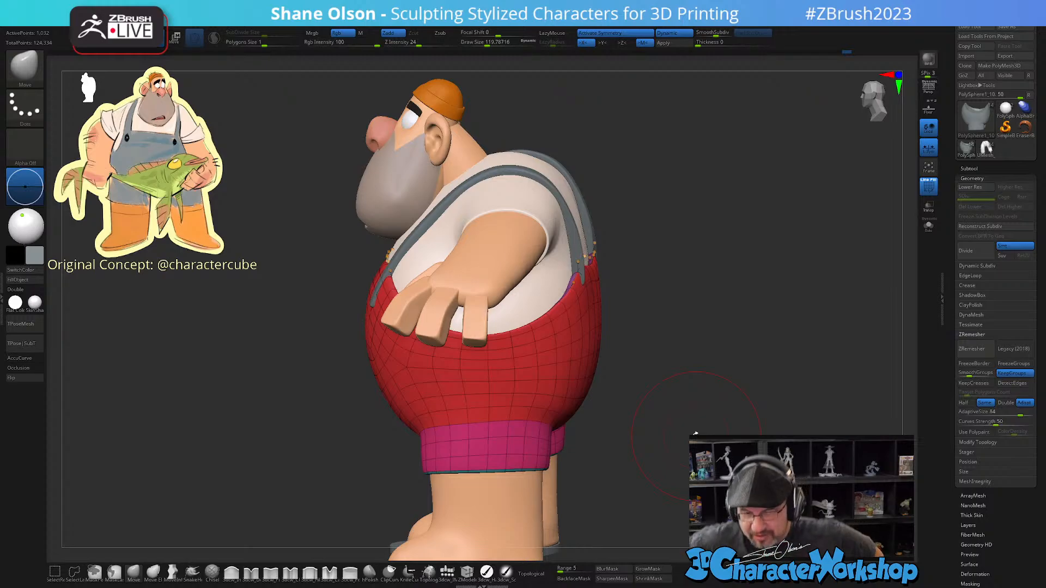
key("shift+f")
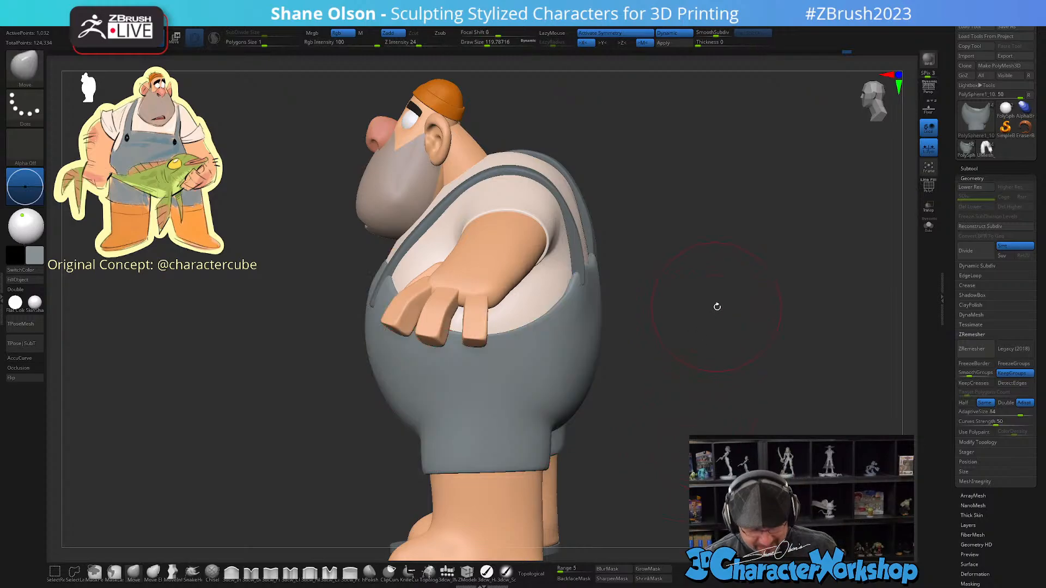
right_click_drag(717, 306, 775, 375)
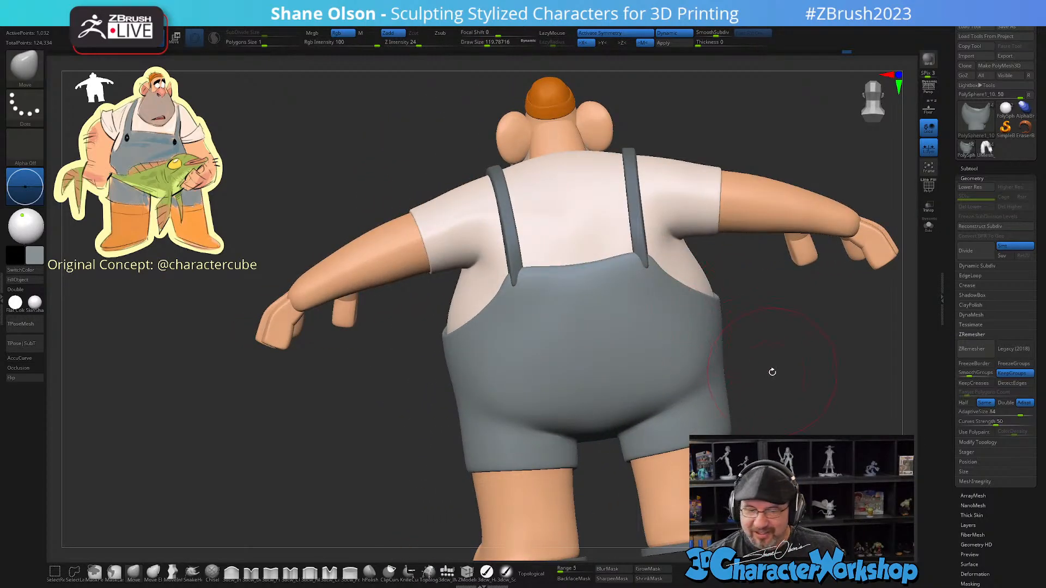
Step: Select the suspender straps and, with a smaller Move brush, pull their lower back ends out over the overalls, making them broader and squarer
right_click_drag(552, 302, 540, 379, "ctrl")
left_click(492, 318, "alt")
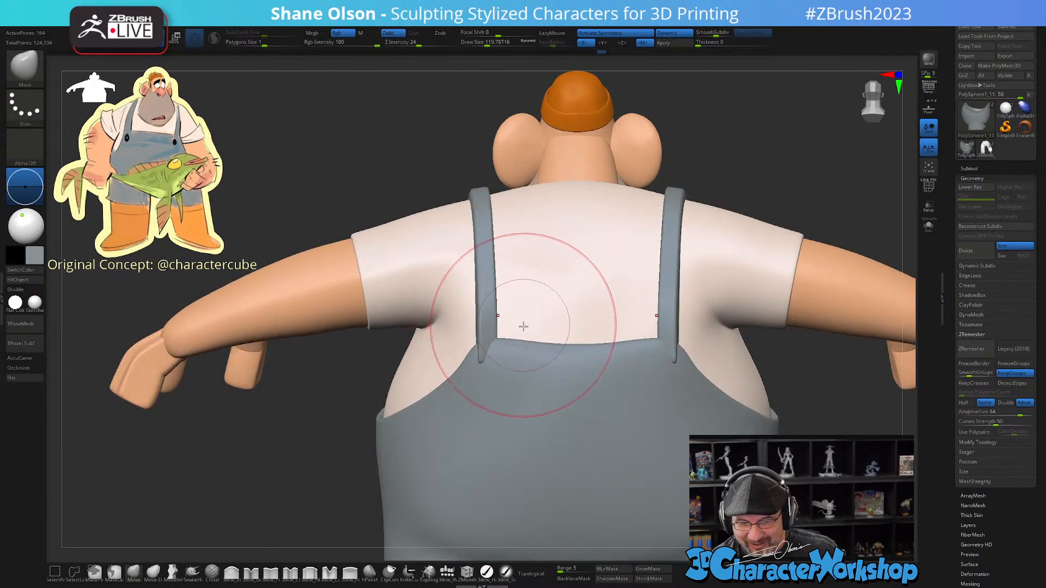
right_click_drag(523, 326, 523, 362)
key("s")
left_click_drag(523, 362, 517, 361)
right_click_drag(516, 361, 516, 385)
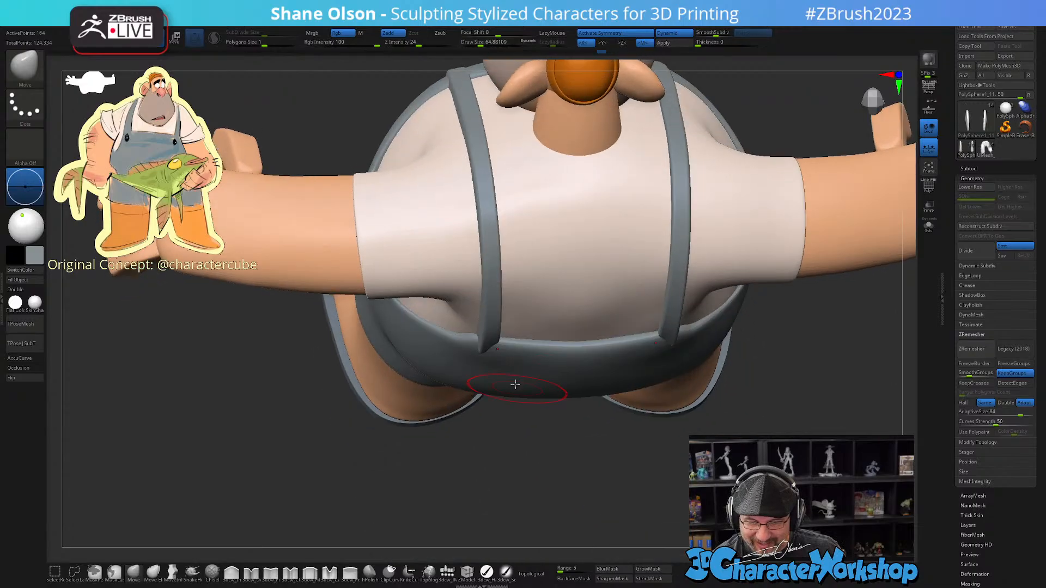
key("s")
left_click_drag(507, 354, 503, 355)
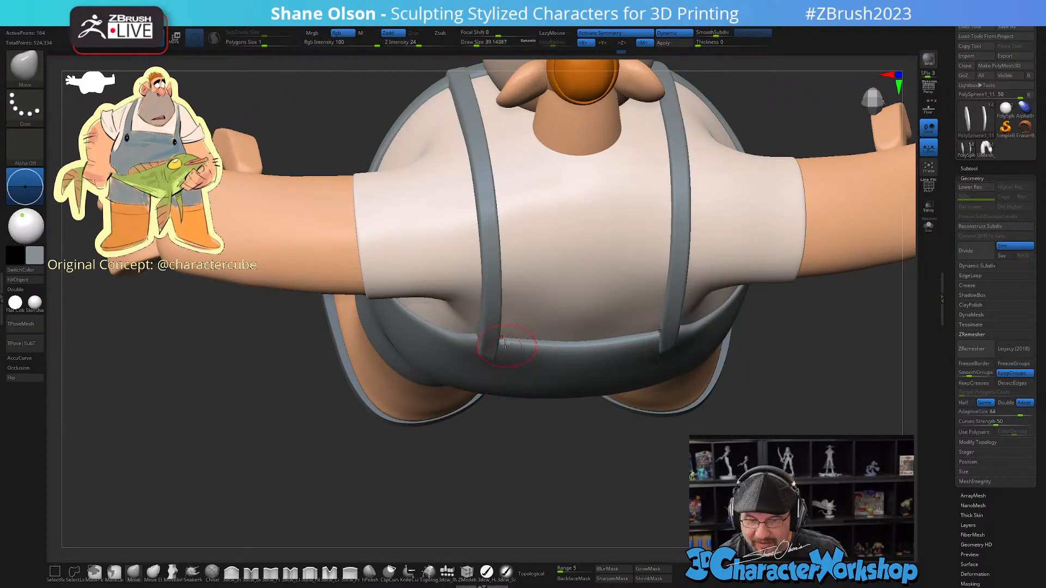
right_click_drag(505, 343, 490, 339, "shift")
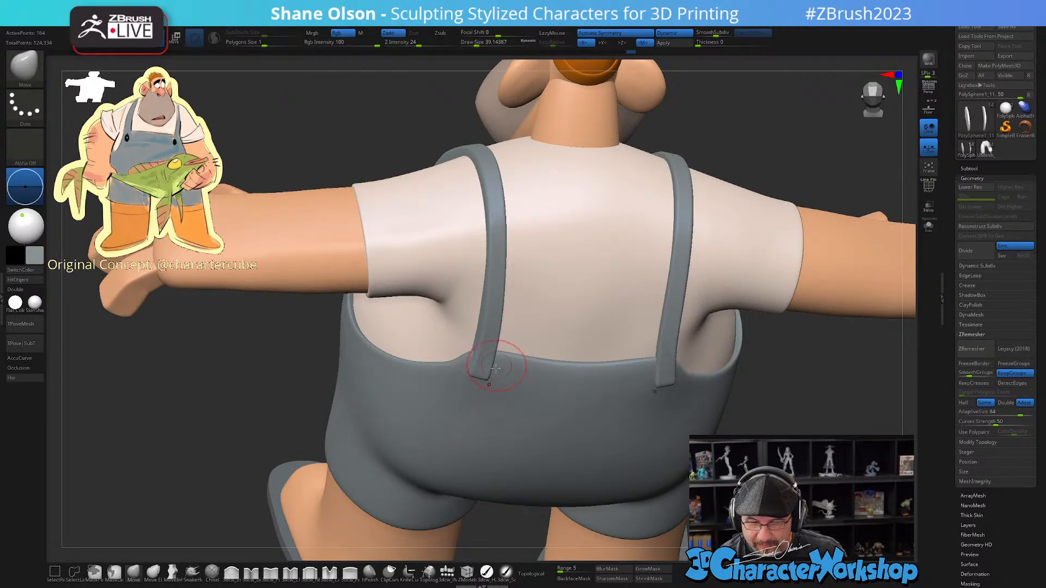
mouse_move(501, 379)
right_mouse_down()
mouse_move(491, 377)
mouse_move(544, 355)
mouse_move(504, 332)
right_mouse_up()
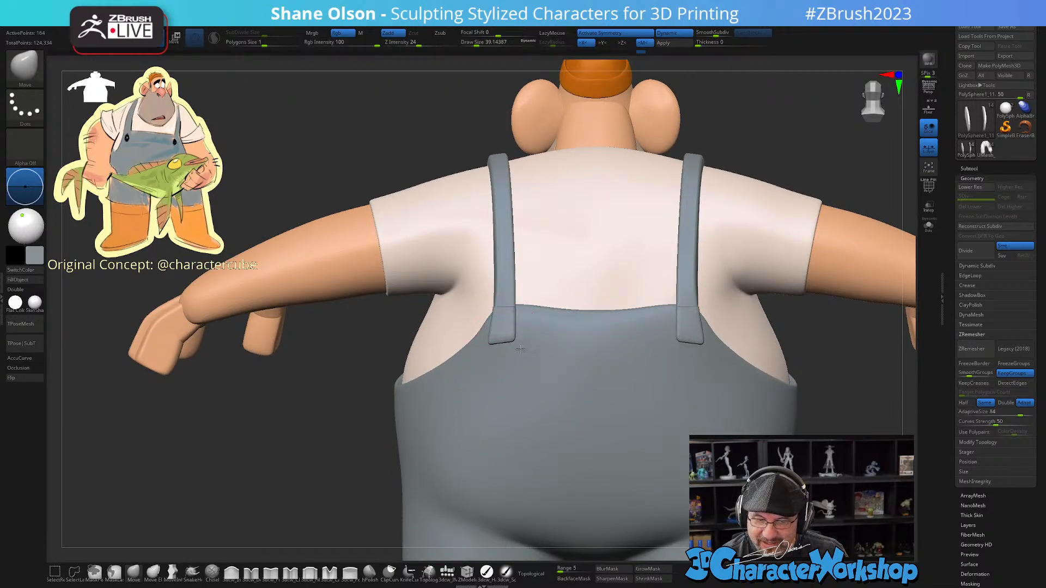
right_click_drag(555, 355, 553, 358)
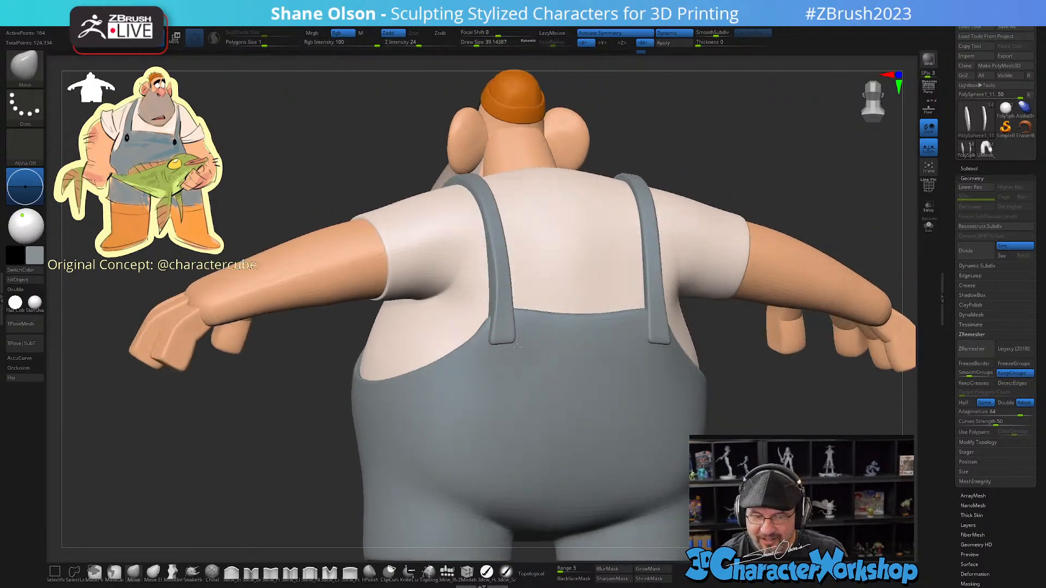
Step: Set the Move brush size to about 41 and flare the lower ends of the back straps, slanting their bottom edges
mouse_move(546, 298)
right_mouse_down()
mouse_move(517, 306)
mouse_move(498, 285)
right_mouse_up()
key("s")
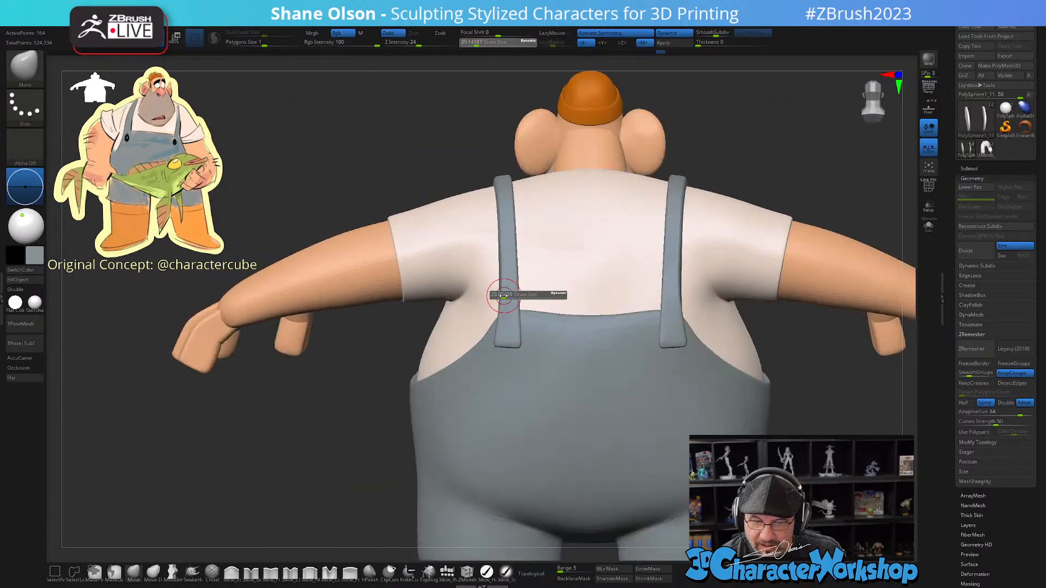
key("s")
left_click(505, 293)
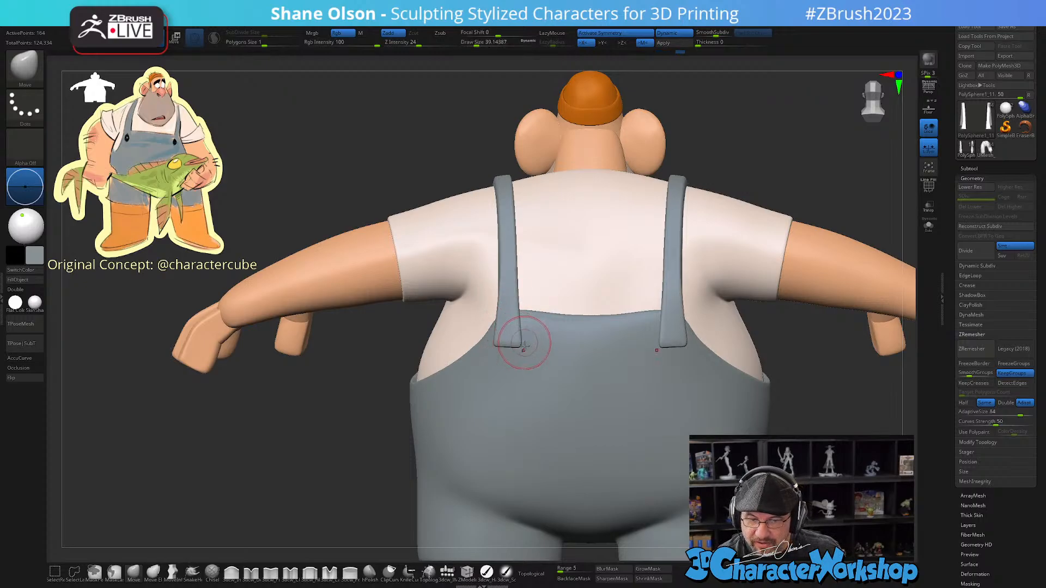
right_click_drag(534, 419, 531, 423, "ctrl")
right_click_drag(524, 357, 540, 326, "alt")
key("s")
mouse_move(539, 330)
left_mouse_down()
mouse_move(519, 309)
mouse_move(523, 297)
mouse_move(499, 325)
left_mouse_up()
key("s")
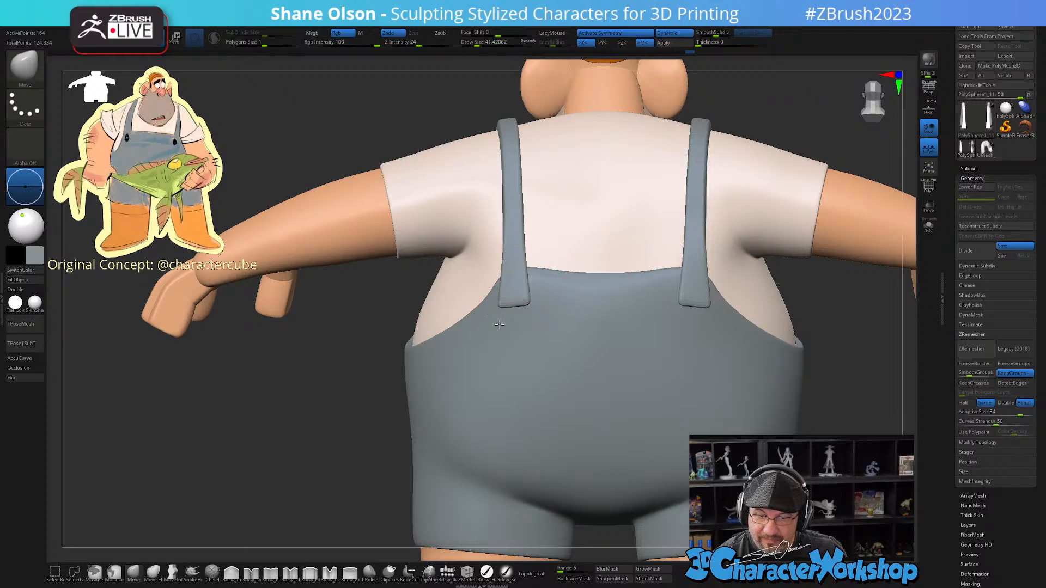
mouse_move(550, 297)
right_mouse_down()
mouse_move(526, 218)
mouse_move(542, 234)
right_mouse_up()
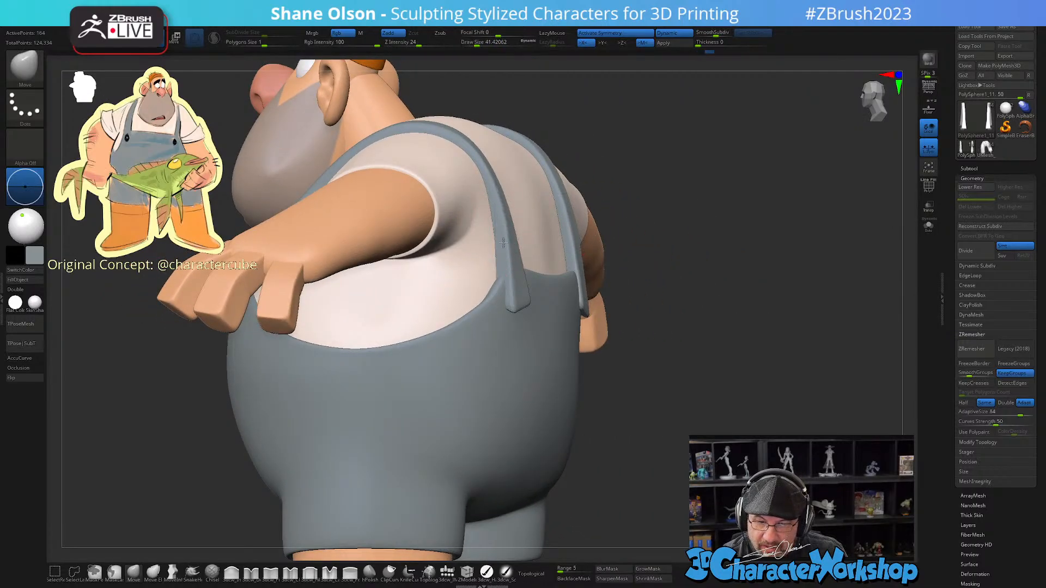
right_click_drag(549, 326, 560, 380, "shift")
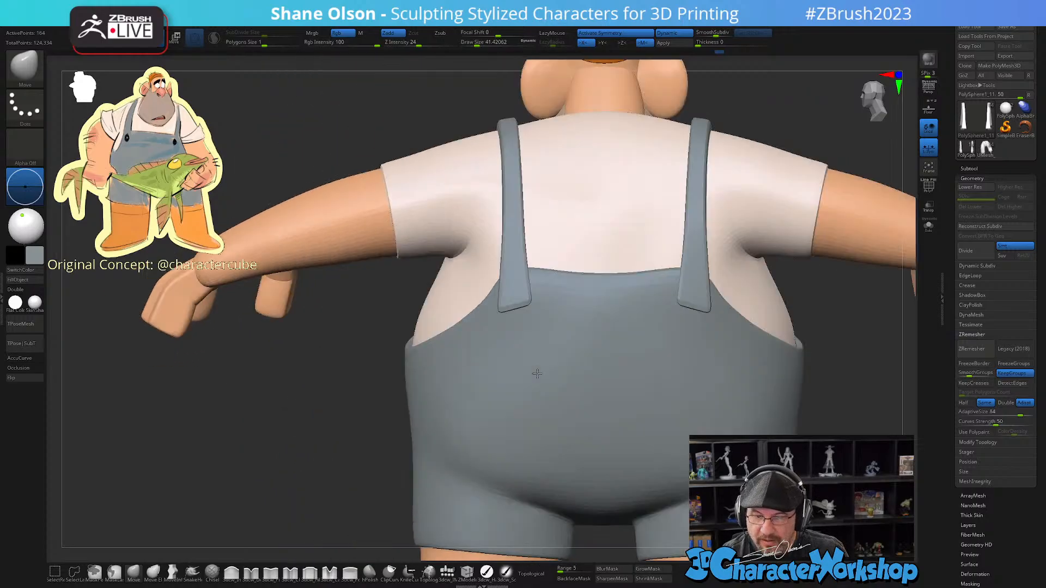
Step: Flare the lower ends of the front straps over the overalls' bib, enlarging the Move brush to about 77
key("f")
right_click_drag(629, 430, 714, 427)
right_click_drag(540, 348, 622, 358, "alt")
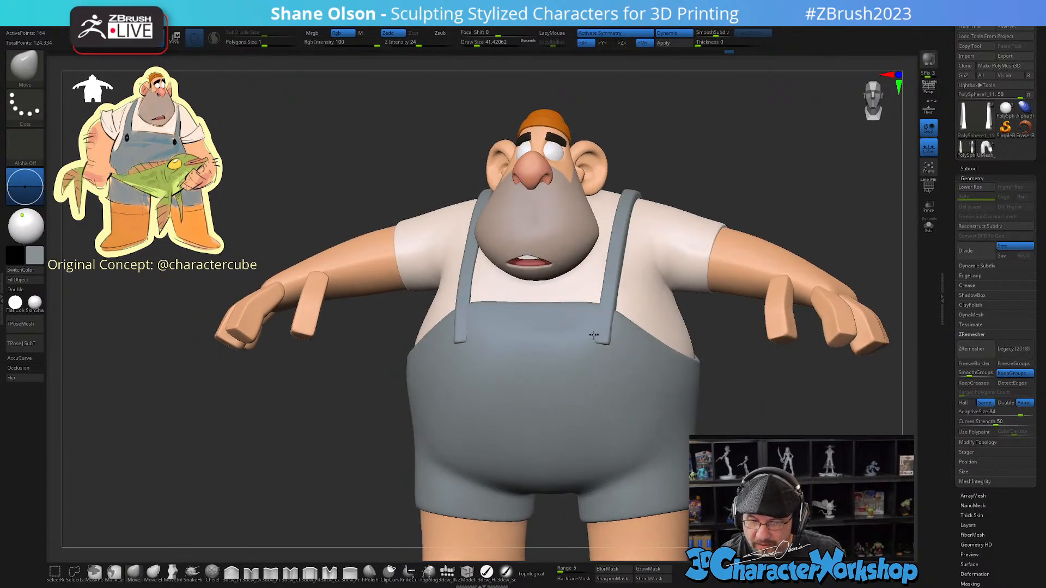
mouse_move(569, 320)
right_mouse_down()
mouse_move(617, 318)
mouse_move(607, 341)
mouse_move(612, 319)
right_mouse_up()
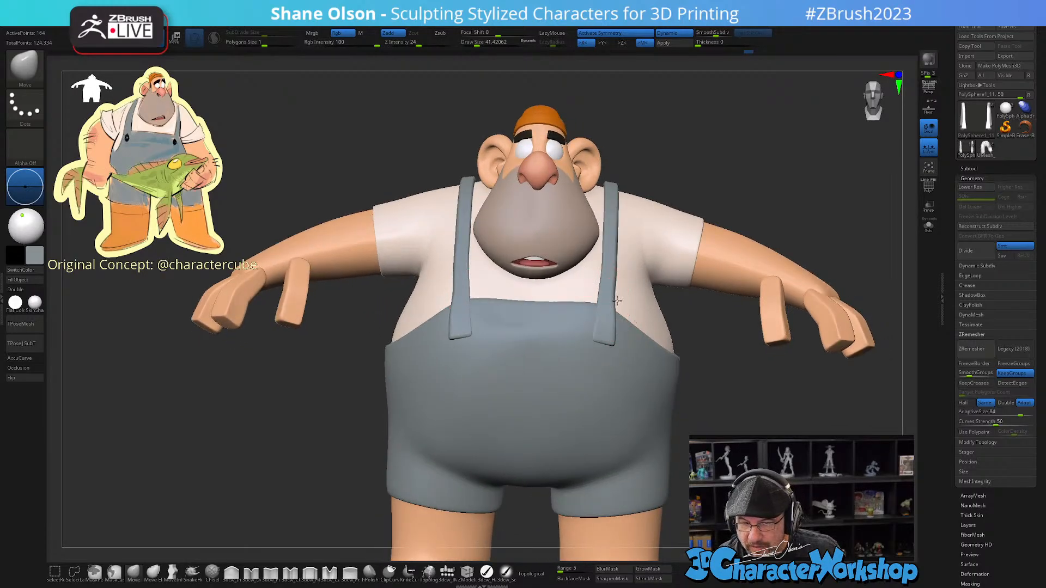
mouse_move(631, 300)
right_mouse_down()
mouse_move(641, 322)
mouse_move(630, 330)
right_mouse_up()
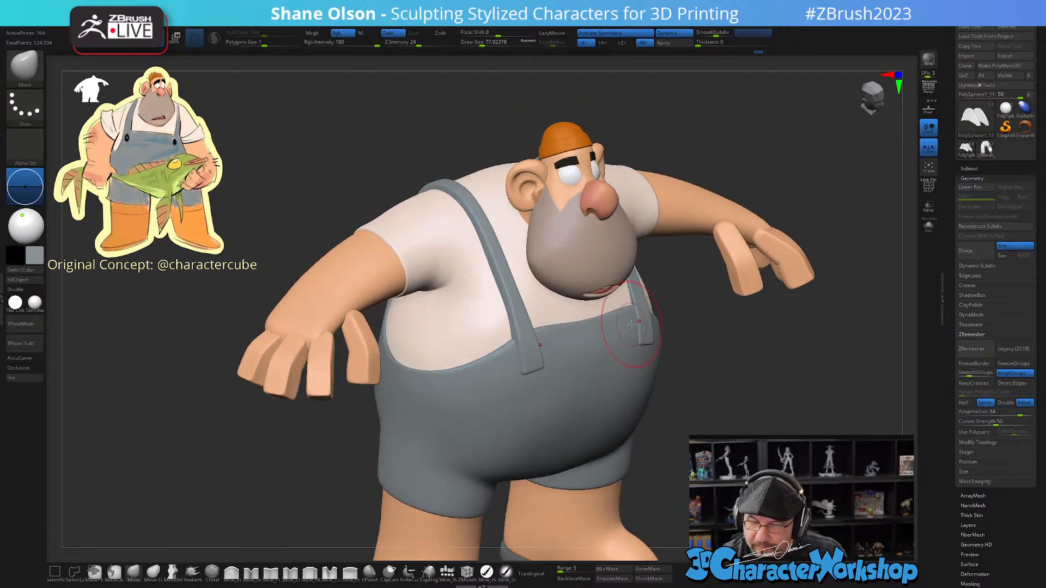
right_click_drag(635, 316, 632, 329)
Step: Reselect the straps and reshape the inner edges of the front ends with the Move brush at about size 54
right_click_drag(675, 404, 643, 408, "alt")
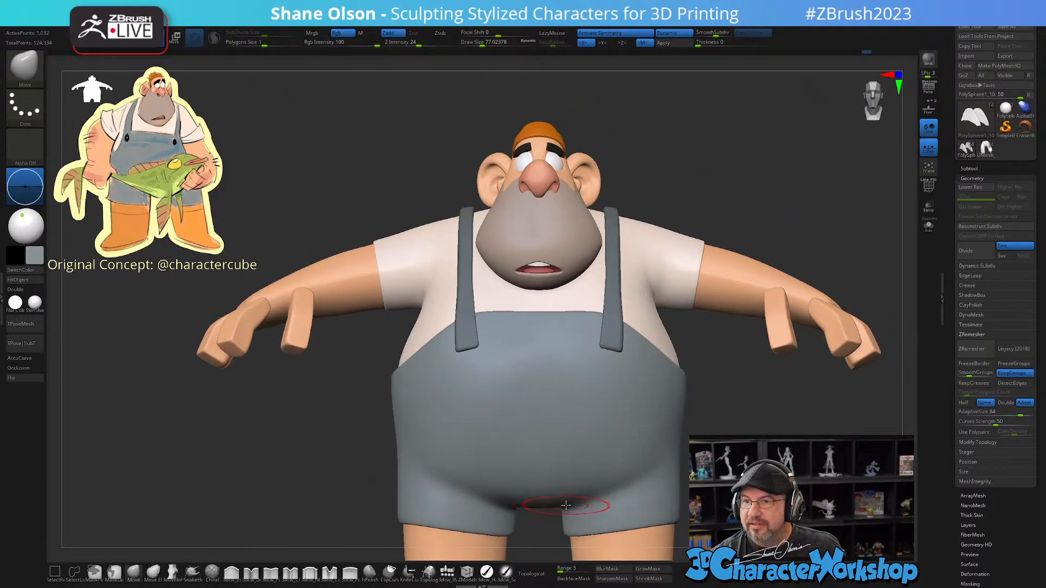
right_click_drag(619, 362, 613, 351, "alt")
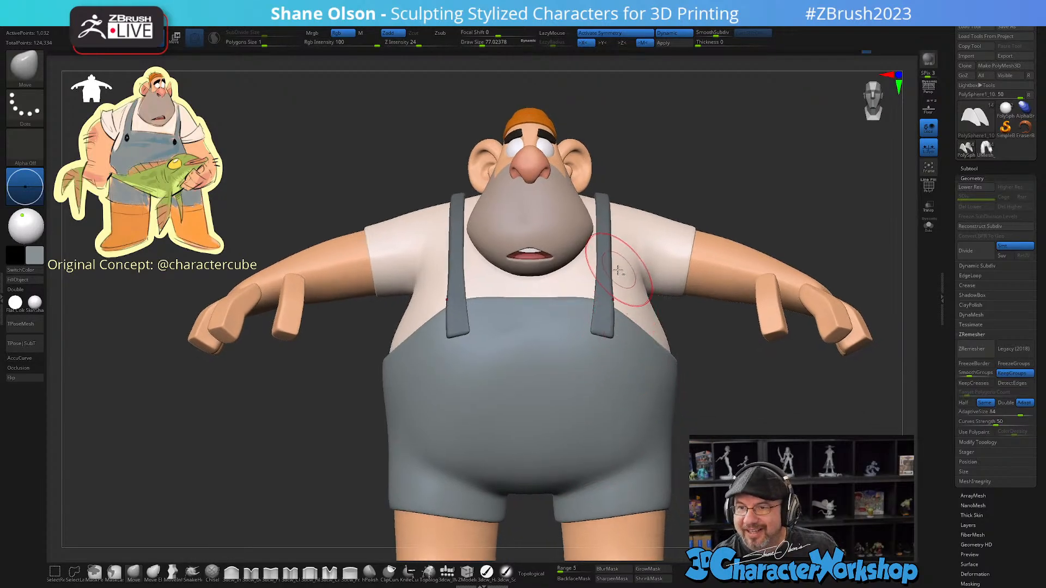
right_click_drag(614, 277, 603, 263, "alt")
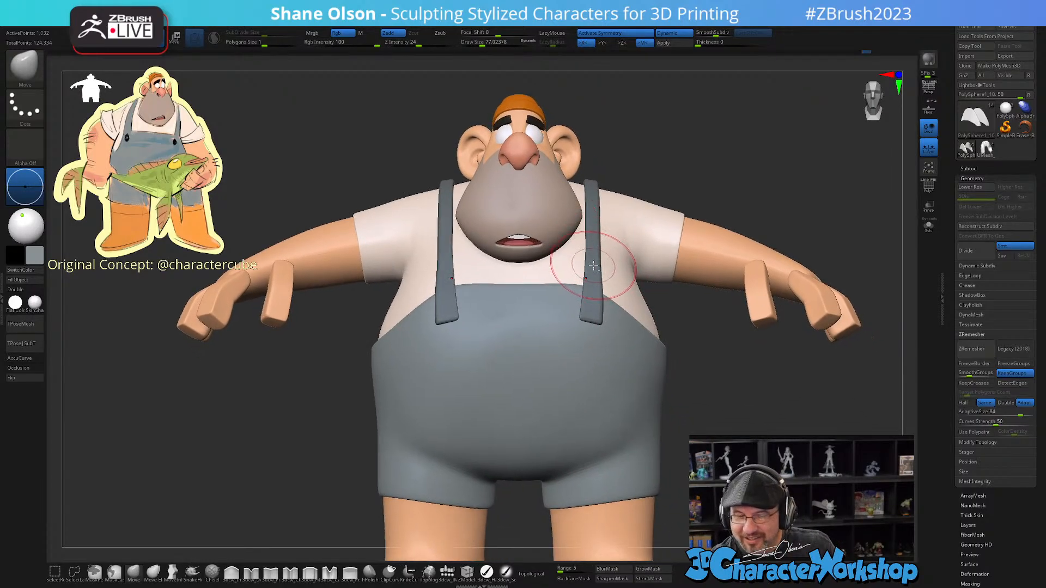
left_click(594, 265, "alt")
mouse_move(604, 329)
right_mouse_down()
mouse_move(603, 341)
mouse_move(590, 326)
right_mouse_up()
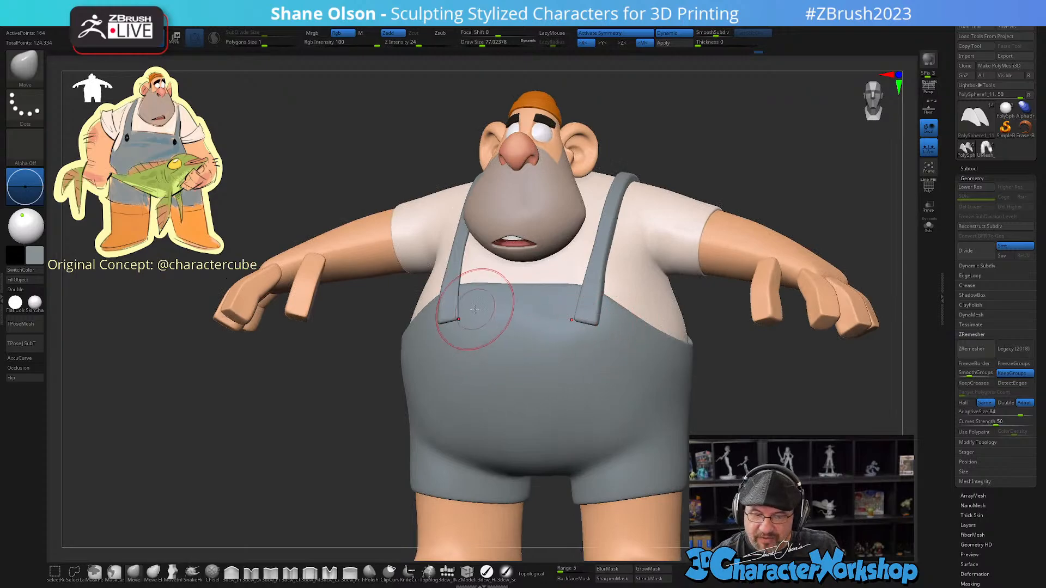
right_click_drag(475, 309, 467, 326)
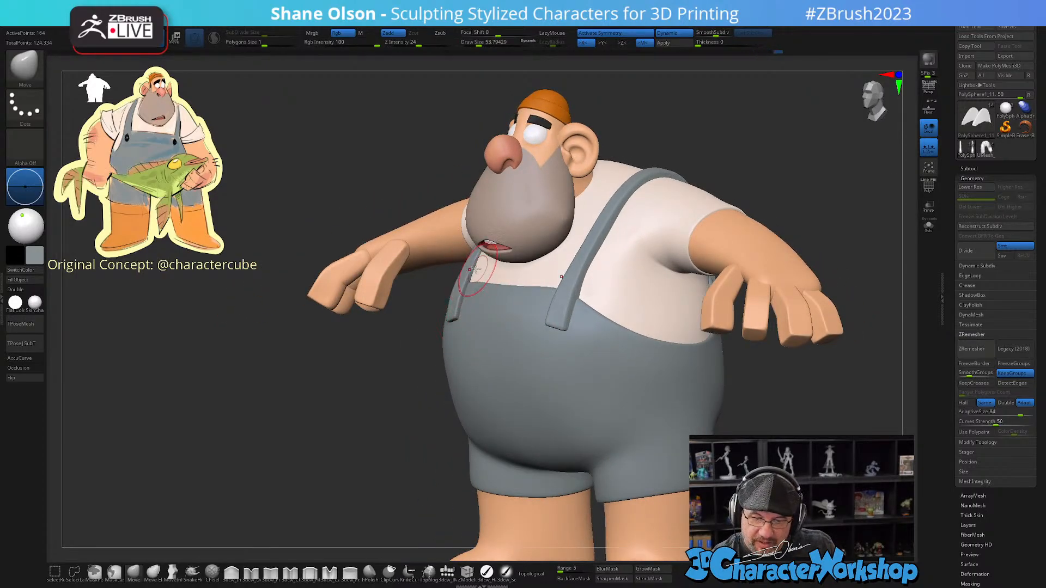
mouse_move(485, 278)
right_mouse_down()
mouse_move(527, 350)
mouse_move(518, 369)
right_mouse_up()
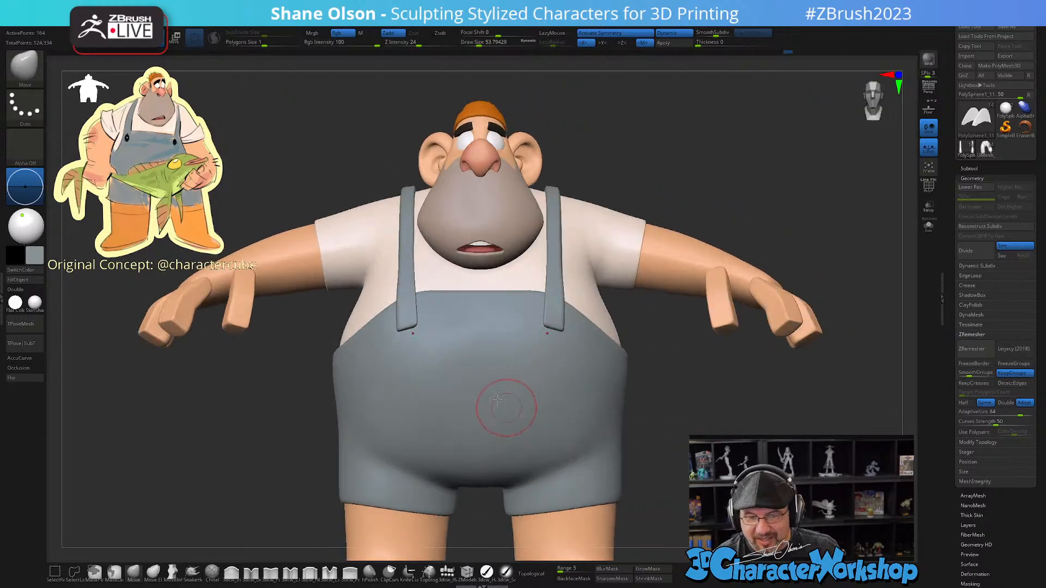
mouse_move(445, 331)
right_mouse_down()
mouse_move(478, 311)
mouse_move(461, 351)
right_mouse_up()
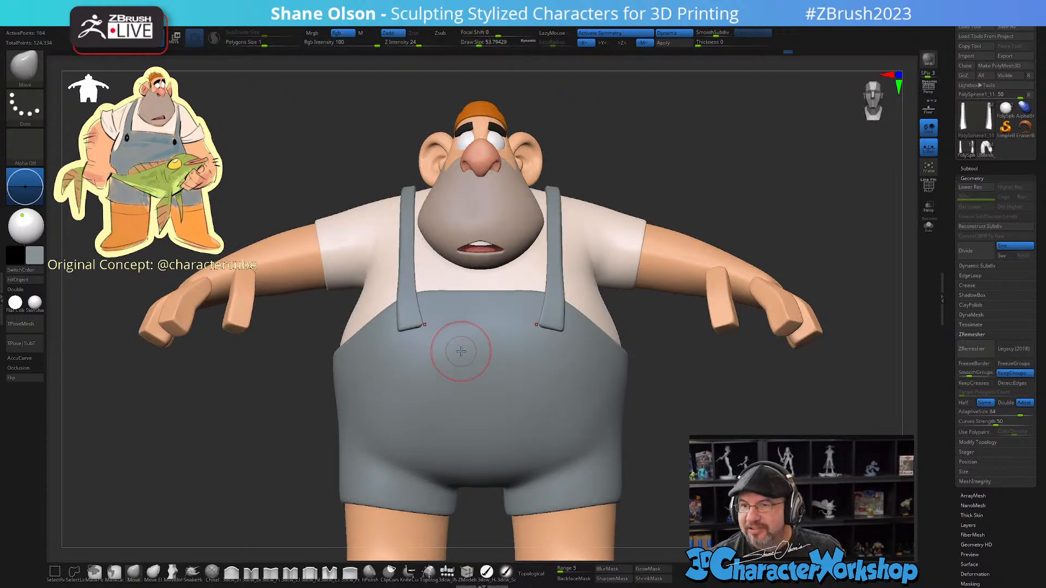
Step: Set the Move brush size to about 44 and even out the front straps' kinked inner edges into a gradual taper
right_click_drag(747, 381, 677, 354, "ctrl")
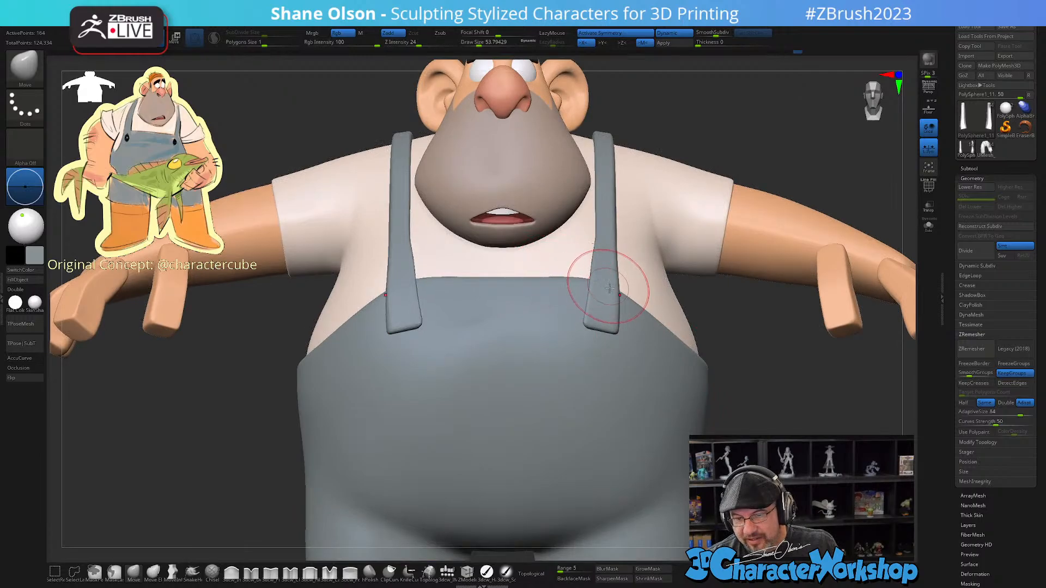
key("s")
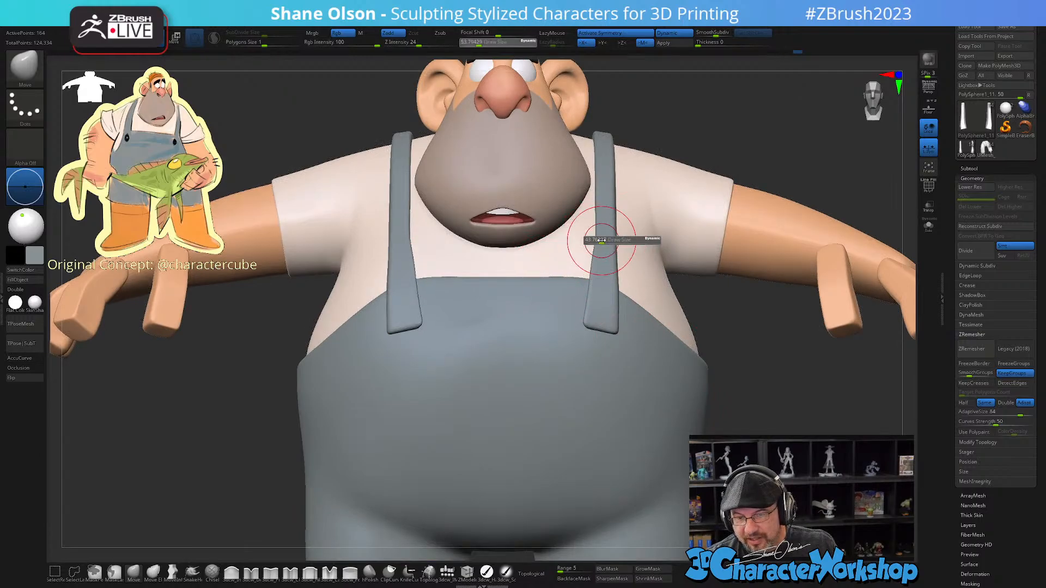
left_click_drag(603, 234, 598, 238)
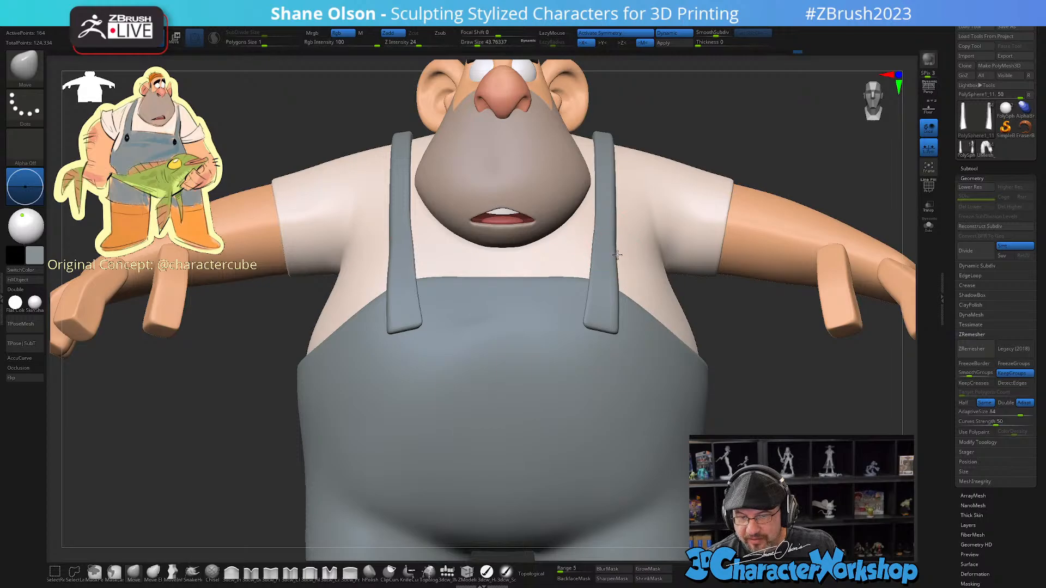
key("f")
mouse_move(725, 403)
left_mouse_down()
mouse_move(745, 421)
mouse_move(794, 413)
mouse_move(717, 416)
left_mouse_up()
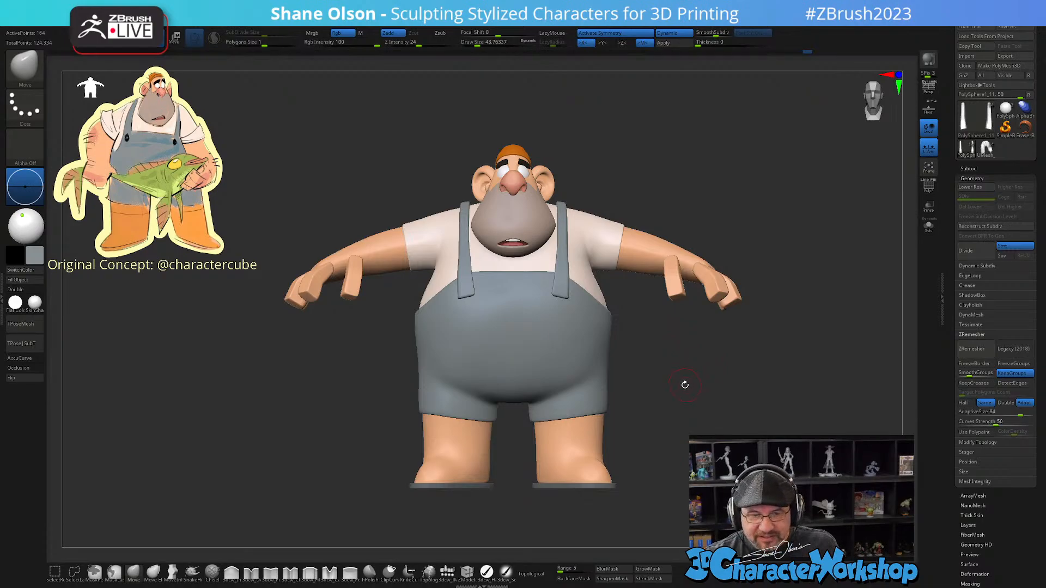
Step: Select the eyes on the head, reduce the draw size to about 8, and make a near-black brown the active colour
left_click_drag(685, 384, 695, 415)
left_click_drag(626, 184, 668, 392, "alt")
mouse_move(600, 310)
left_mouse_down("alt")
mouse_move(584, 376)
mouse_move(568, 336)
mouse_move(649, 537)
left_mouse_up("alt")
key("s")
mouse_move(673, 322)
left_mouse_down()
mouse_move(644, 359)
mouse_move(649, 377)
left_mouse_up()
left_click(570, 411)
left_click_drag(611, 334, 587, 418)
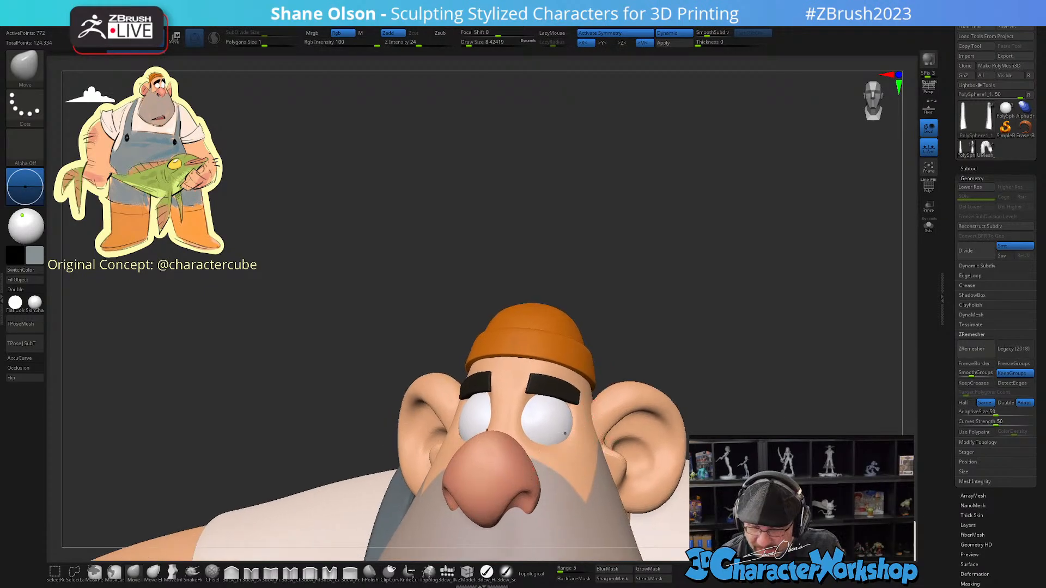
left_click(382, 488, "alt")
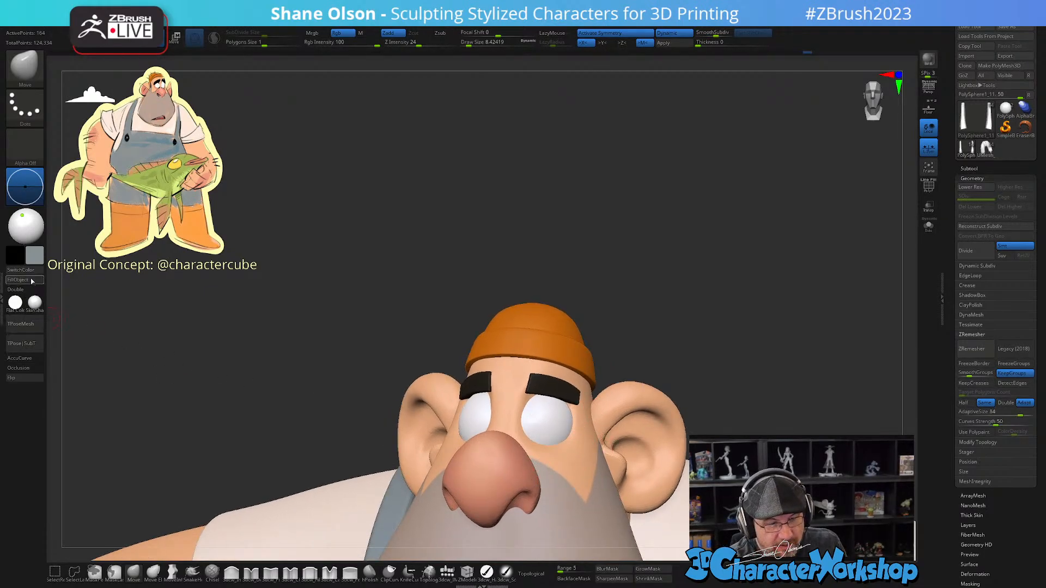
left_click(540, 415, "alt")
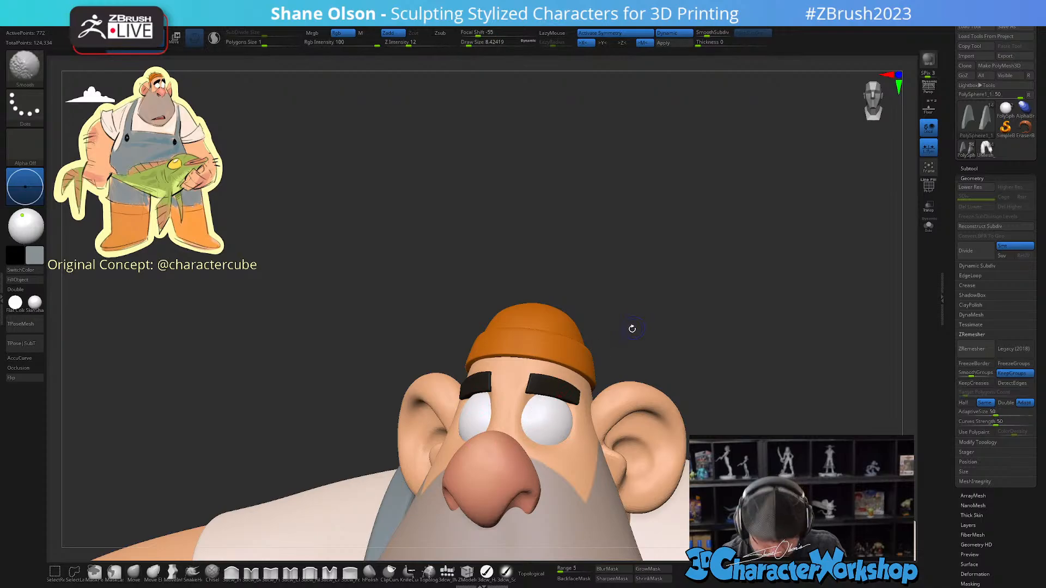
left_click_drag(623, 334, 553, 438)
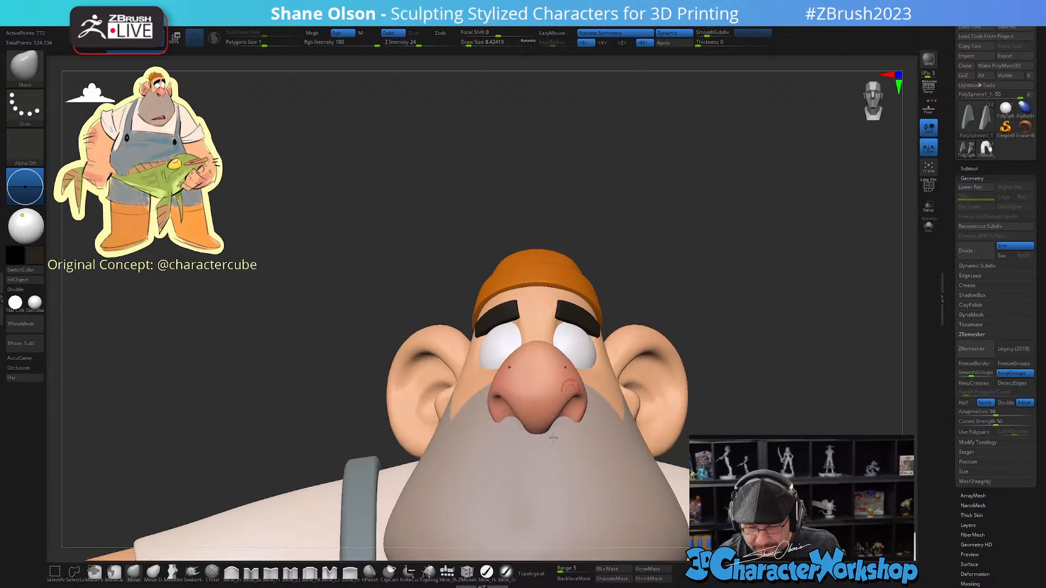
Step: Insert a small dark QuadSphere-2 mesh symmetrically on both eyes as pupils
left_click(446, 571)
left_click(100, 63)
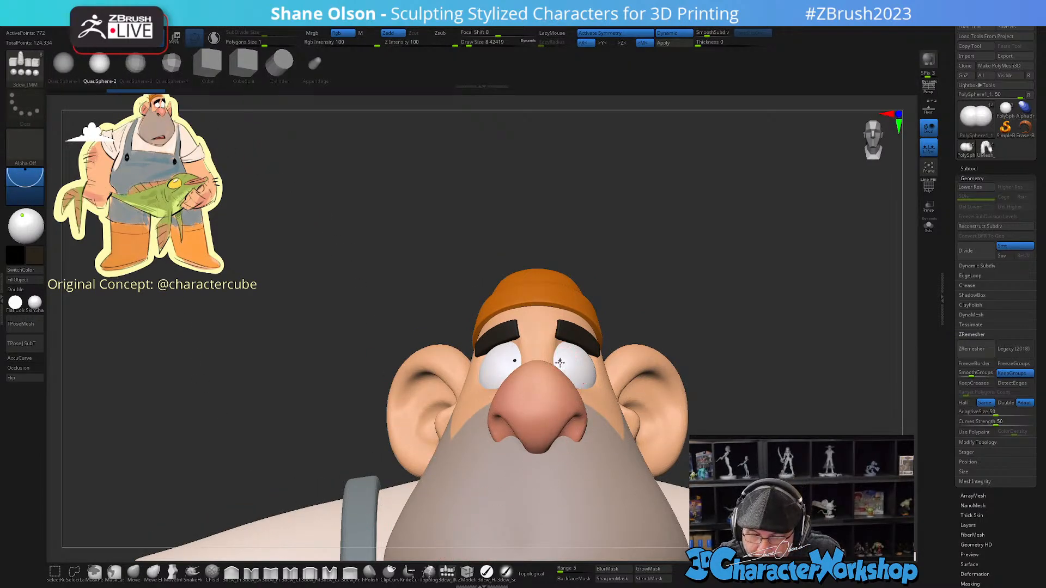
left_click_drag(560, 369, 561, 370)
Step: Use the transform gizmo to seat the pupils against the eye surfaces, and shift them up and outward from behind the nose
left_click_drag(792, 367, 744, 372)
left_click_drag(781, 337, 779, 362)
key("w")
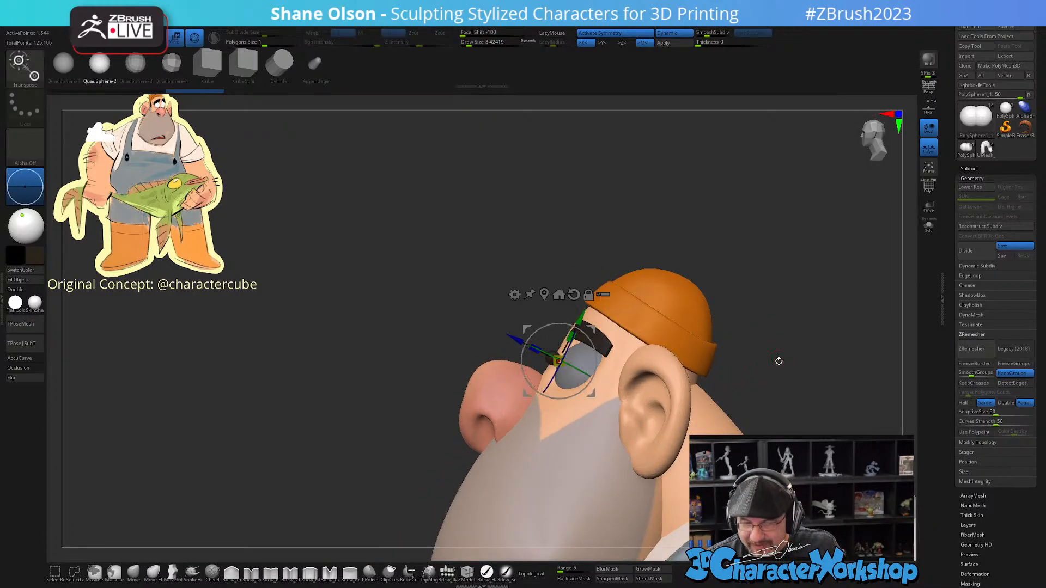
left_click_drag(680, 224, 658, 345, "alt")
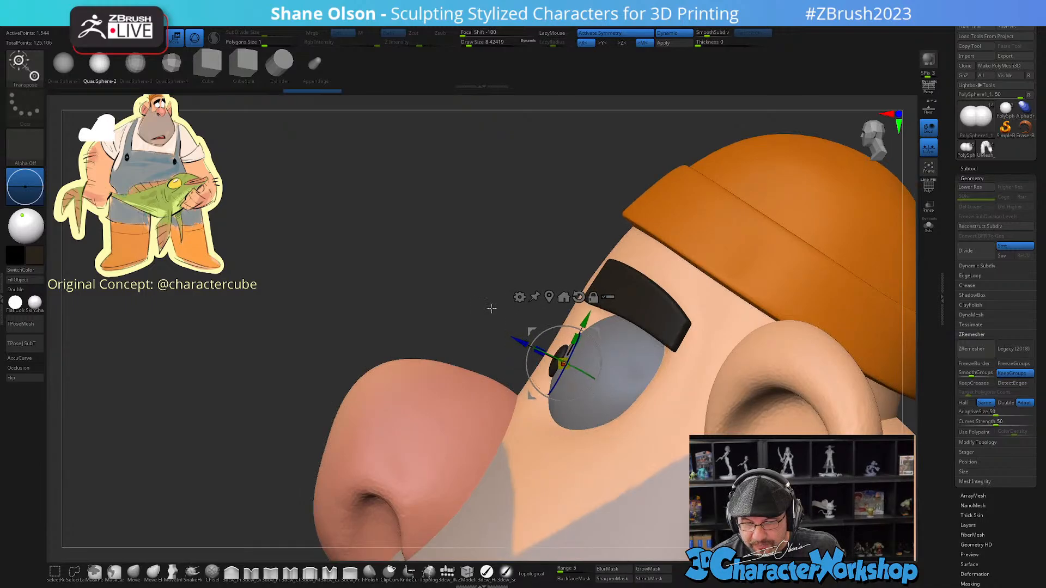
left_click_drag(492, 309, 509, 320)
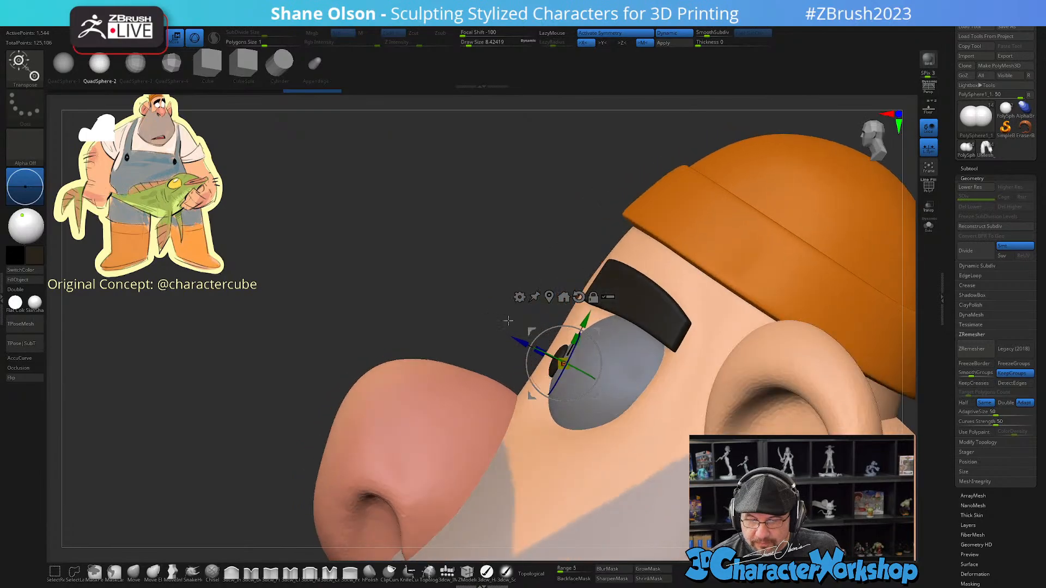
left_click_drag(596, 330, 591, 364)
left_click_drag(467, 264, 513, 264)
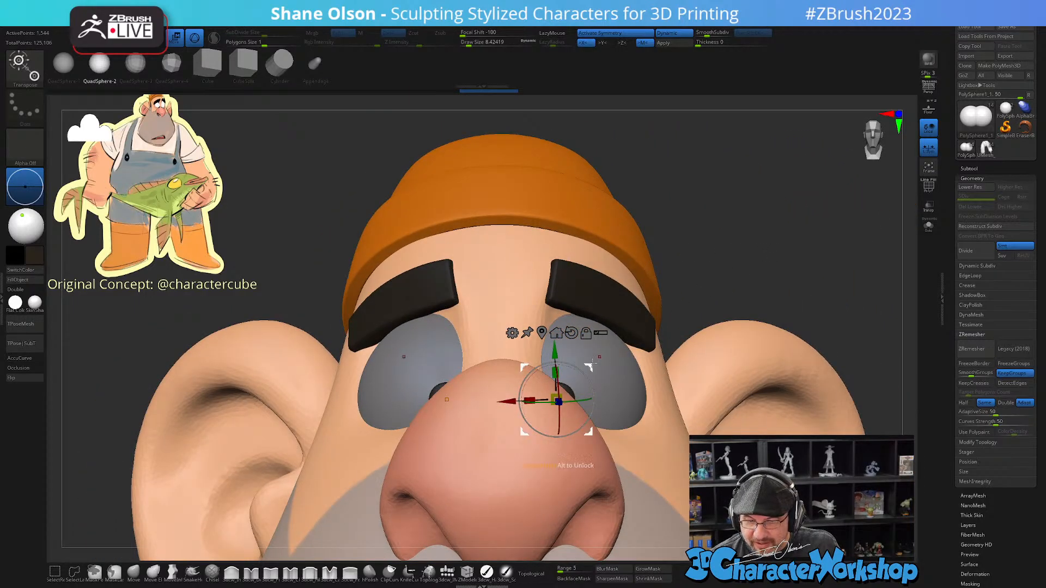
left_click_drag(592, 364, 605, 355)
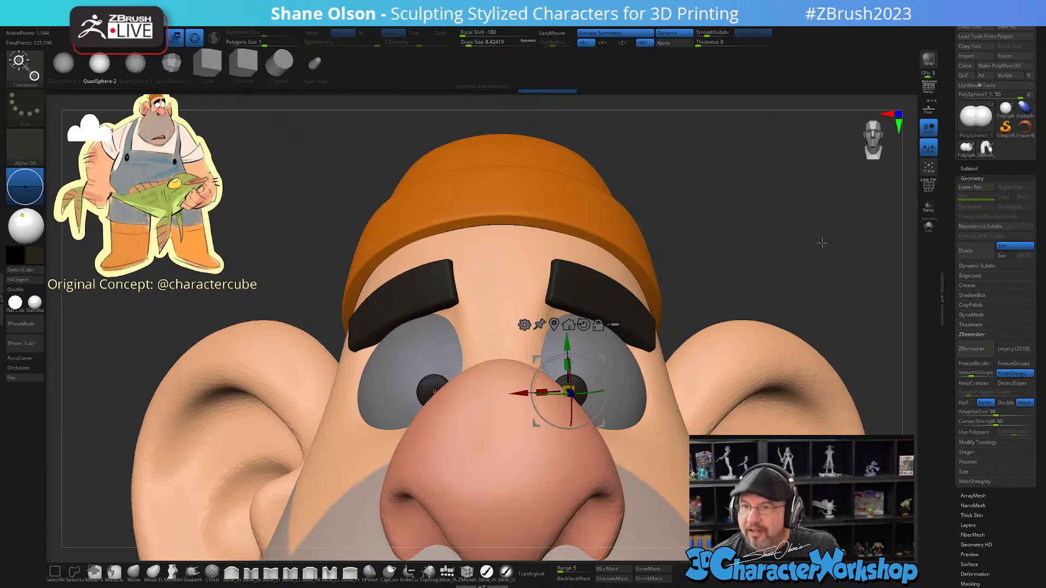
Step: Fine-tune the pupils' seating on the eye surfaces with the transform gizmo, and clear the mask from the eyes
left_click_drag(806, 241, 783, 216, "alt")
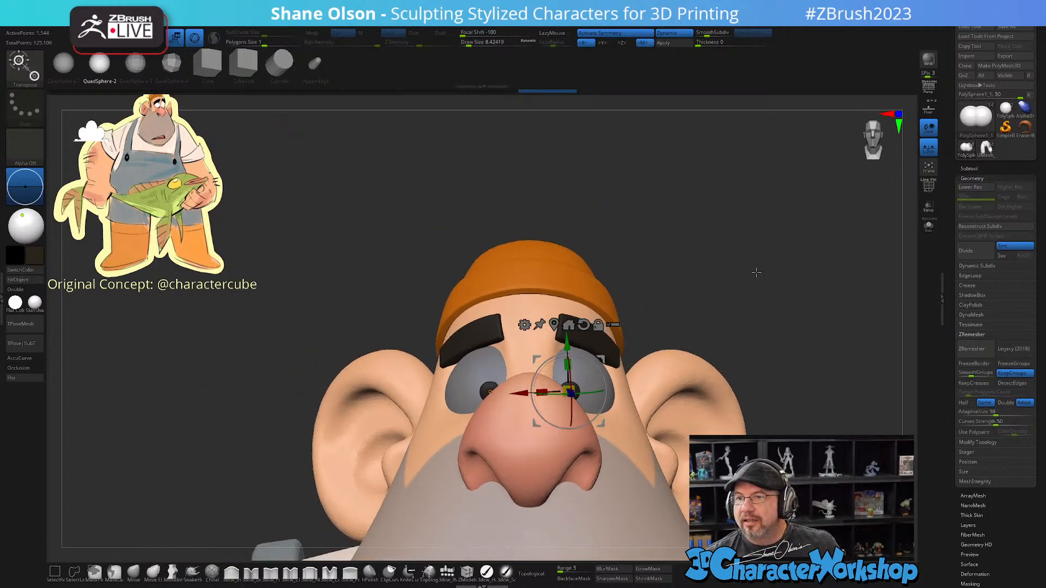
left_click_drag(744, 268, 728, 235, "alt")
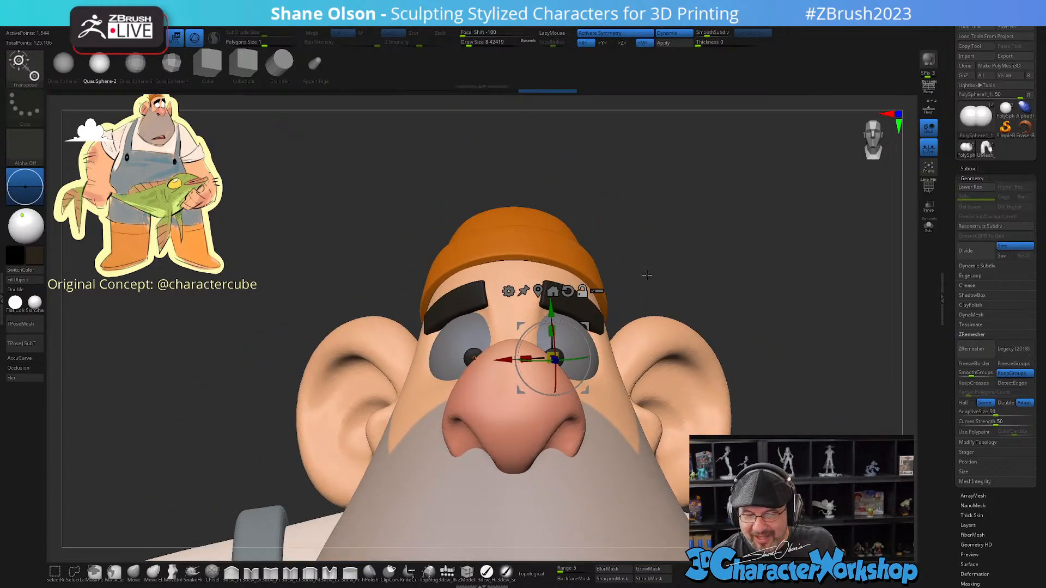
right_click_drag(647, 275, 588, 387)
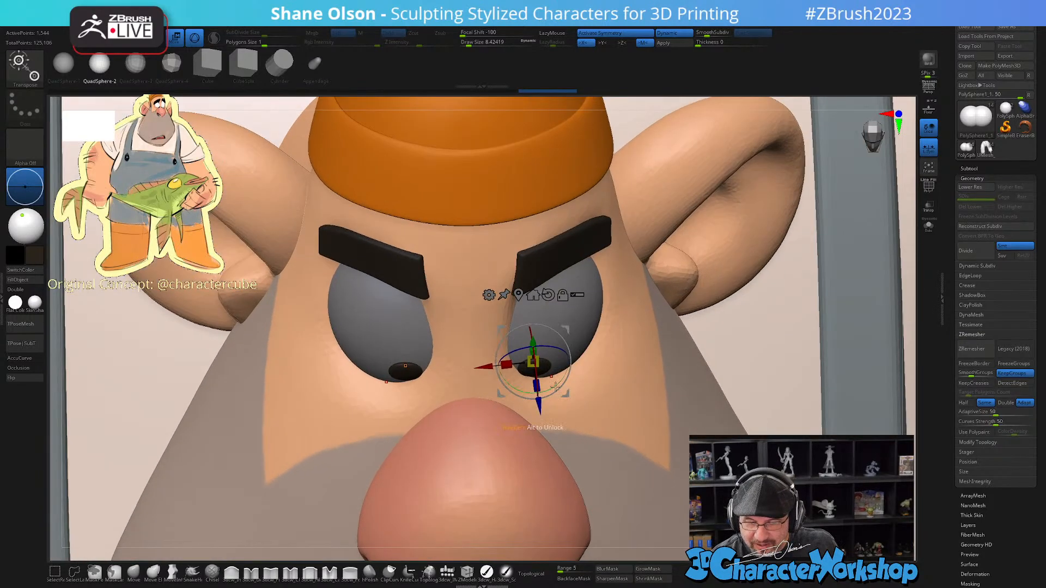
left_click_drag(549, 390, 551, 390)
right_click_drag(607, 439, 612, 390)
right_click_drag(625, 493, 586, 398)
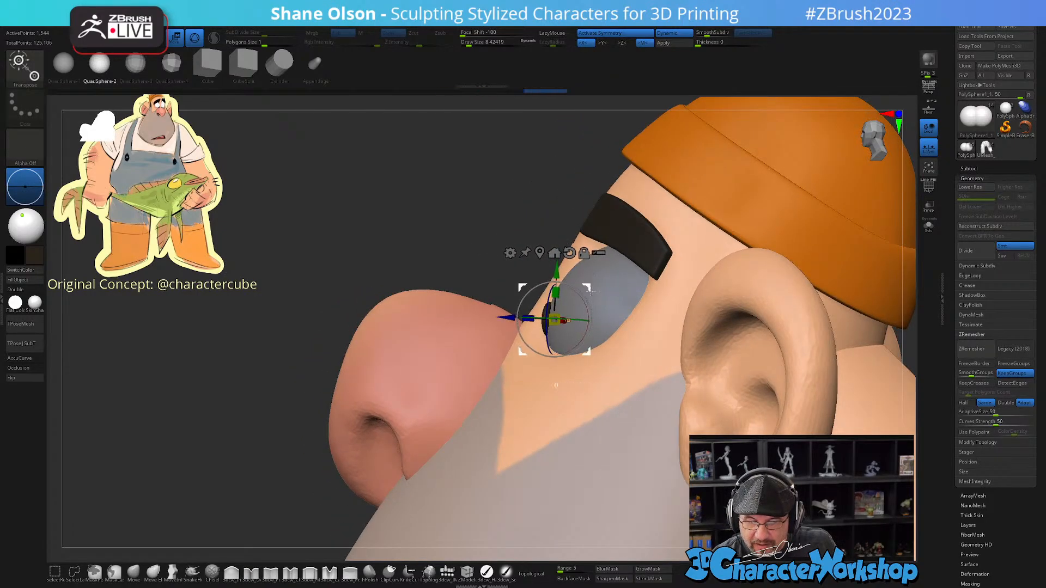
mouse_move(589, 288)
right_mouse_down()
mouse_move(568, 281)
mouse_move(597, 248)
mouse_move(517, 276)
mouse_move(545, 340)
mouse_move(615, 395)
mouse_move(599, 377)
mouse_move(601, 420)
mouse_move(616, 440)
right_mouse_up()
key("q")
left_click_drag(744, 389, 737, 377, "ctrl")
Step: Examine the pupils' placement and the character's gaze from the front, from below and in three-quarter view
right_click_drag(736, 377, 719, 328, "ctrl")
right_click_drag(720, 328, 655, 355)
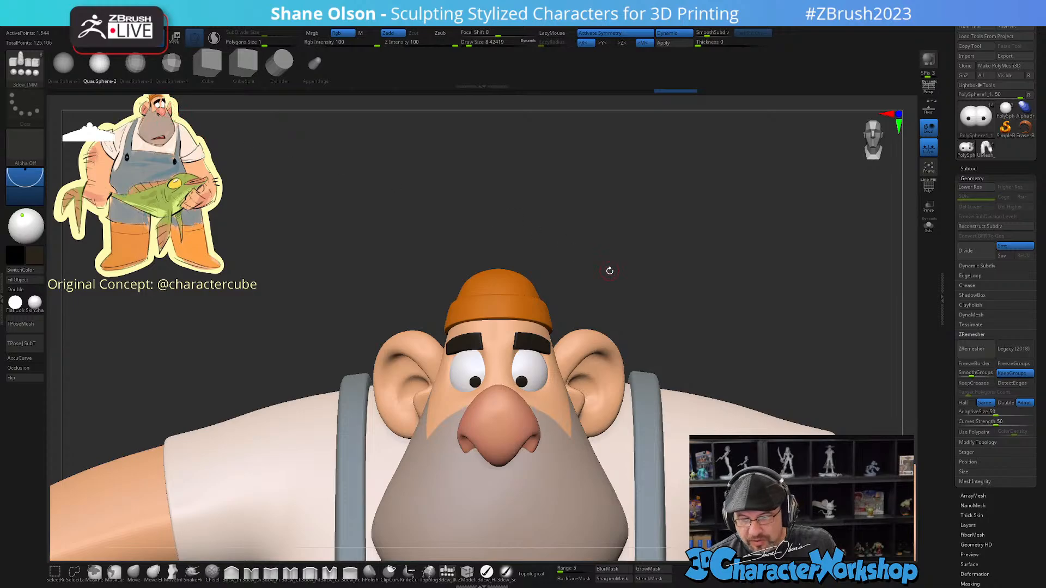
right_click_drag(609, 271, 611, 263)
right_click_drag(694, 301, 681, 321)
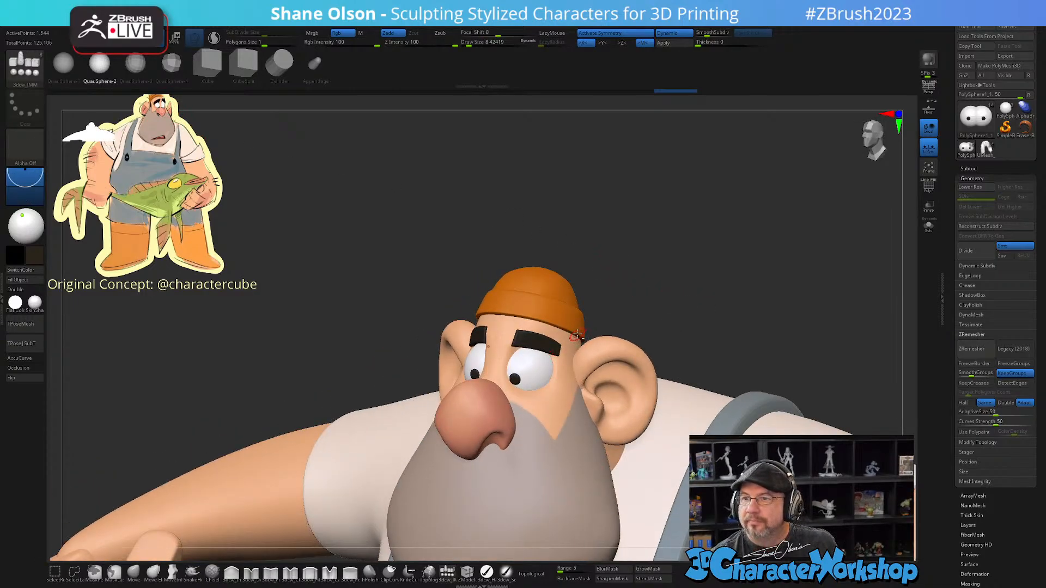
right_click_drag(577, 334, 598, 307)
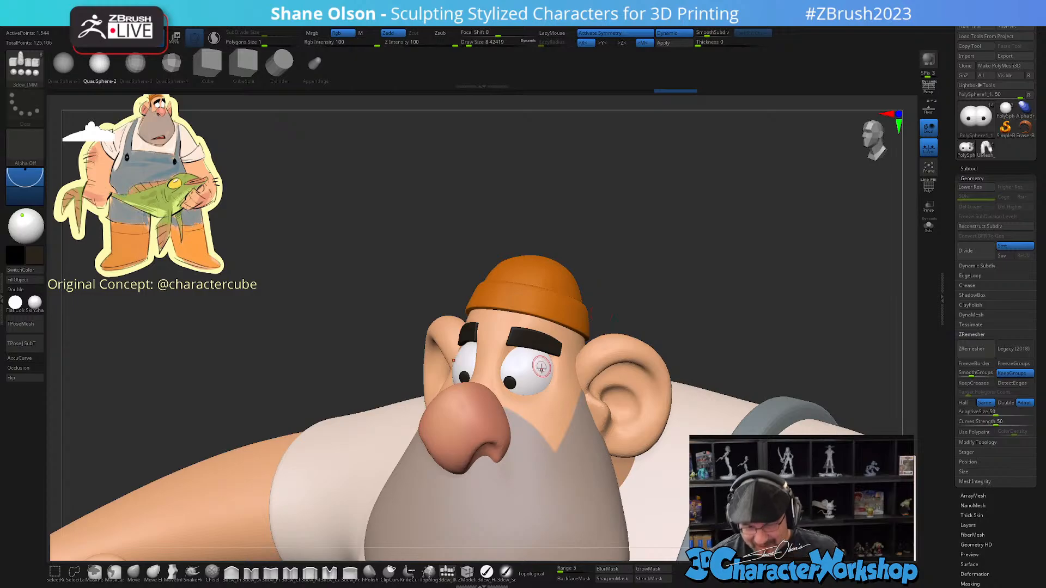
mouse_move(541, 368)
right_mouse_down()
mouse_move(545, 360)
mouse_move(542, 376)
right_mouse_up()
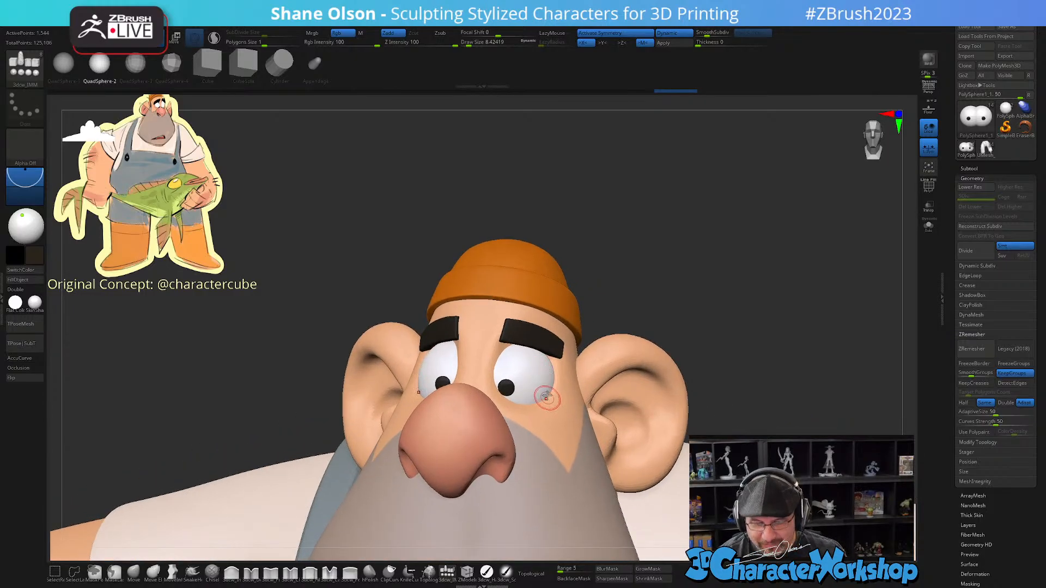
key("w")
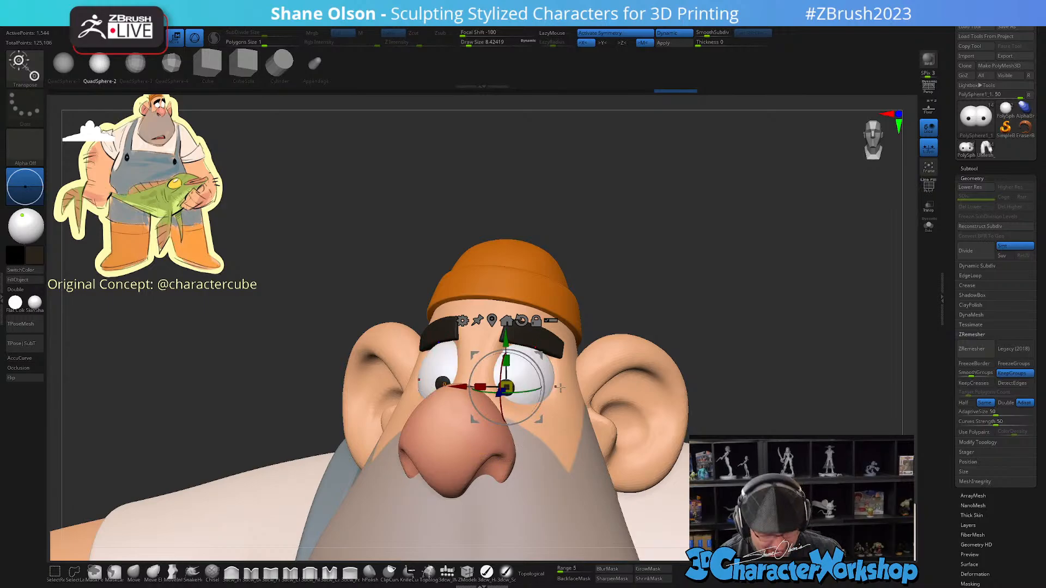
key("q")
key("ctrl")
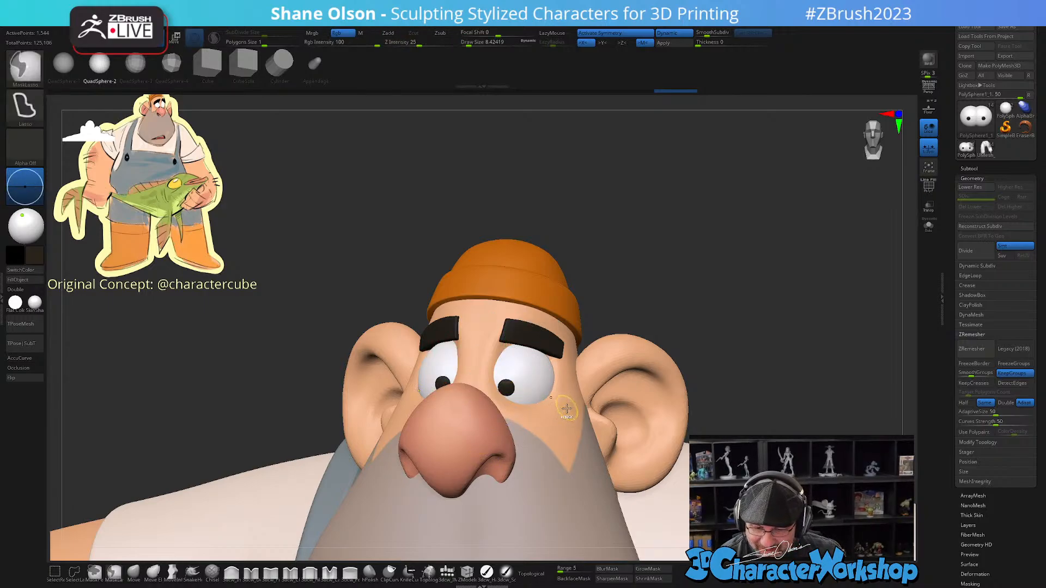
Step: Select the head mesh and paint a mask around both eye sockets using MaskPen at a size of about 17
key("shift+f")
left_click(567, 407, "alt")
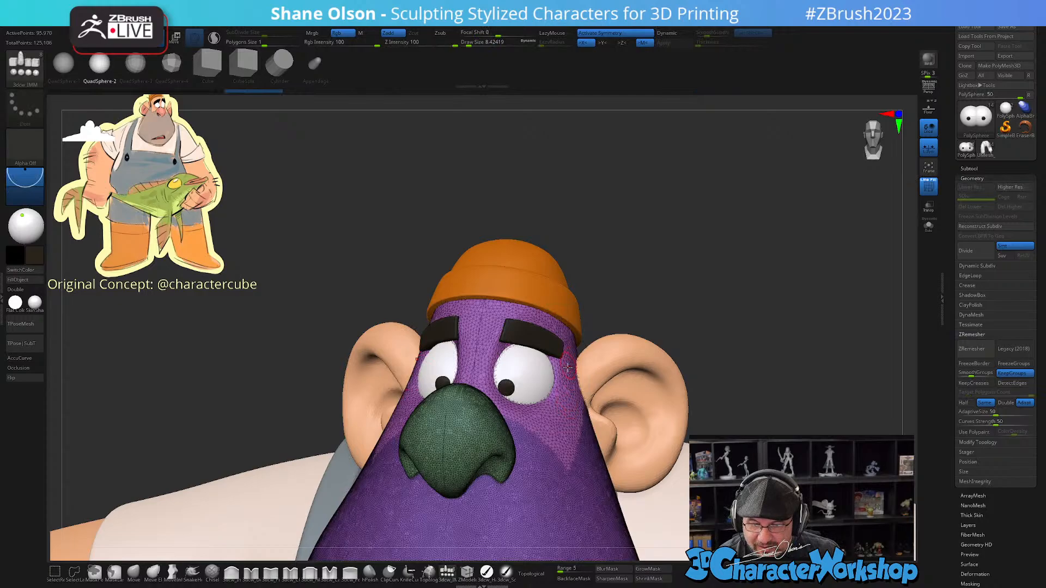
right_click_drag(567, 367, 559, 395)
key("s")
left_click_drag(559, 395, 563, 395)
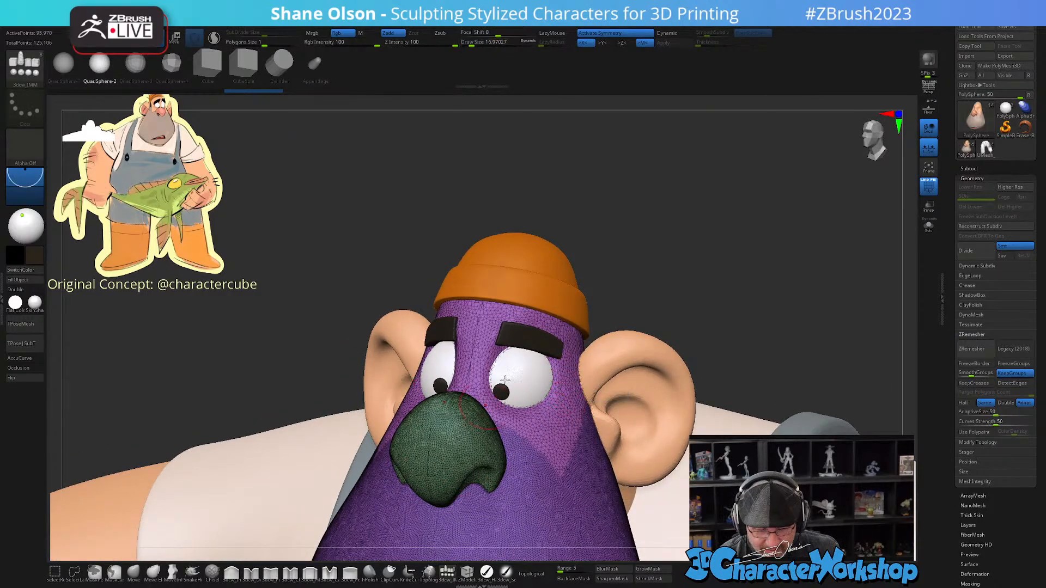
key("ctrl")
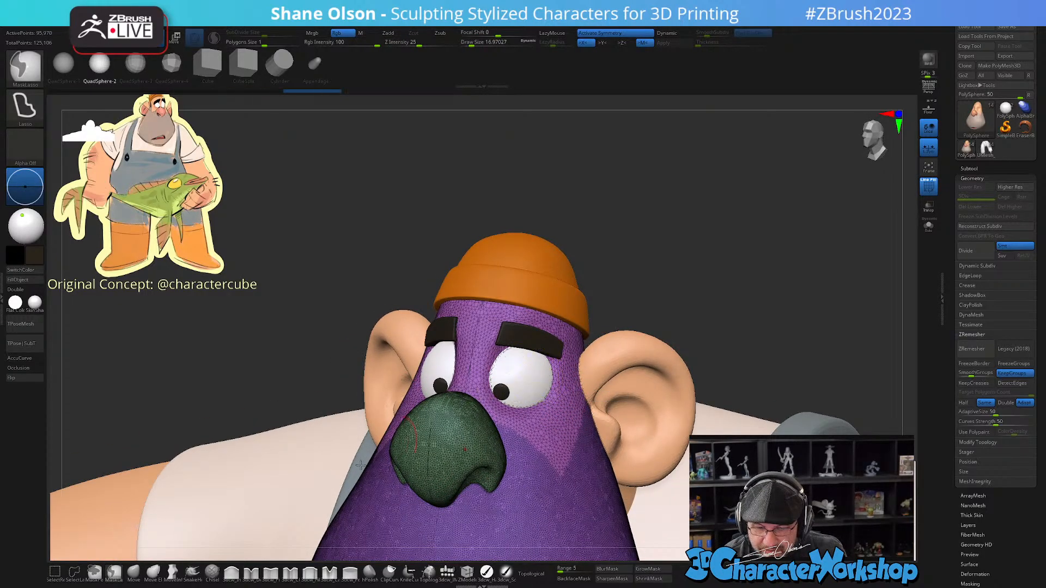
left_click(94, 572, "ctrl")
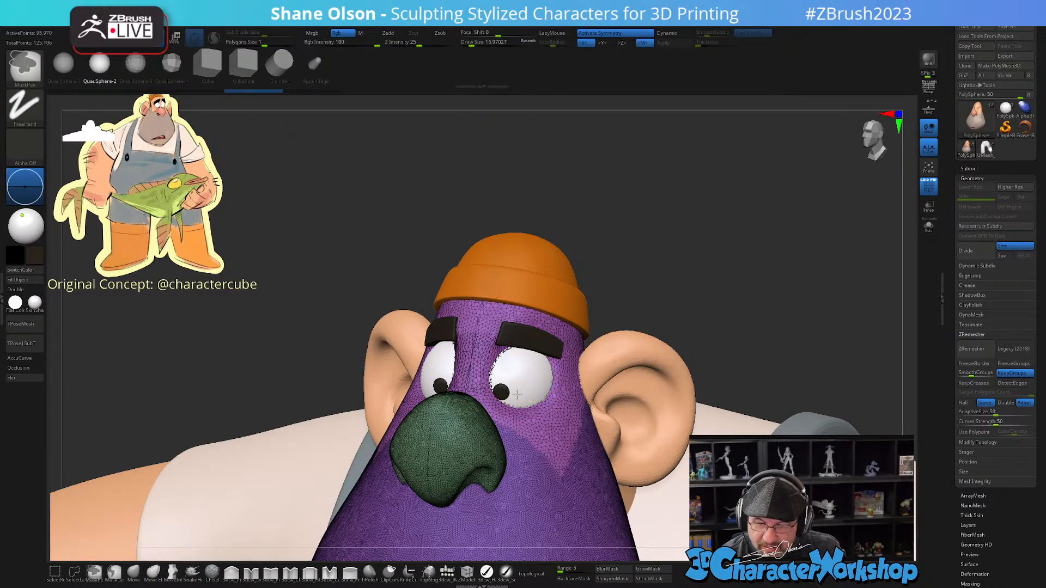
left_click_drag(517, 395, 530, 360, "ctrl")
key("shift+f")
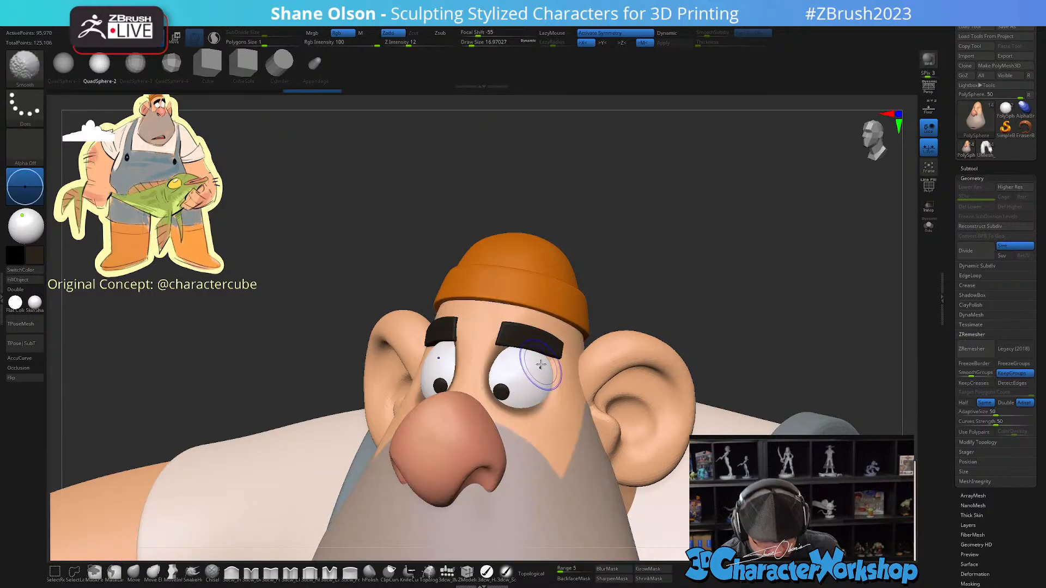
mouse_move(507, 369)
left_mouse_down("ctrl")
mouse_move(523, 356)
mouse_move(552, 376)
mouse_move(548, 403)
mouse_move(517, 395)
mouse_move(505, 360)
left_mouse_up("ctrl")
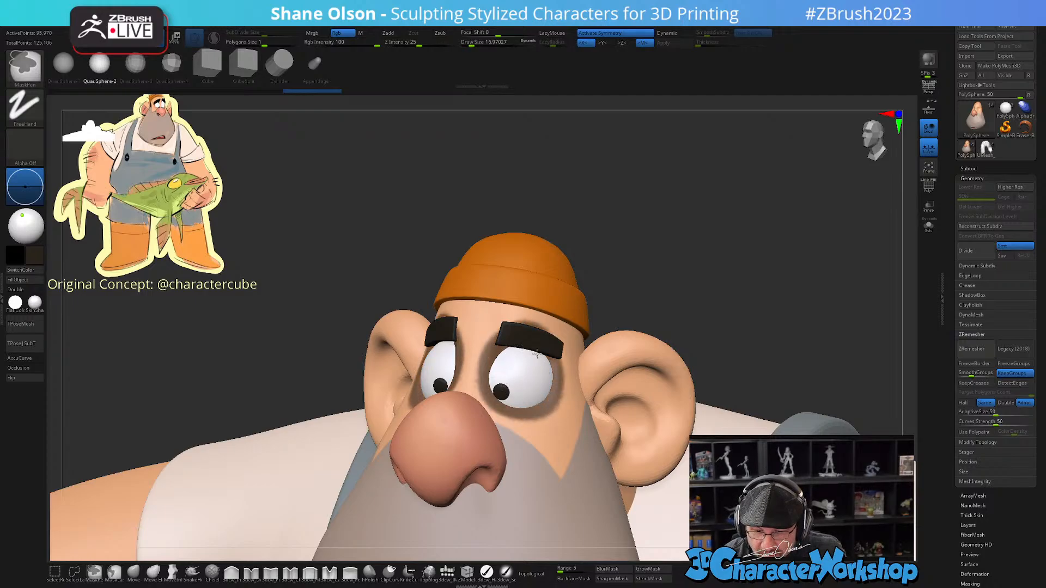
Step: Blur the eye-socket mask on the head and invert it so only the skin around the eyes is editable
mouse_move(632, 325)
left_mouse_down()
mouse_move(722, 323)
mouse_move(666, 320)
left_mouse_up()
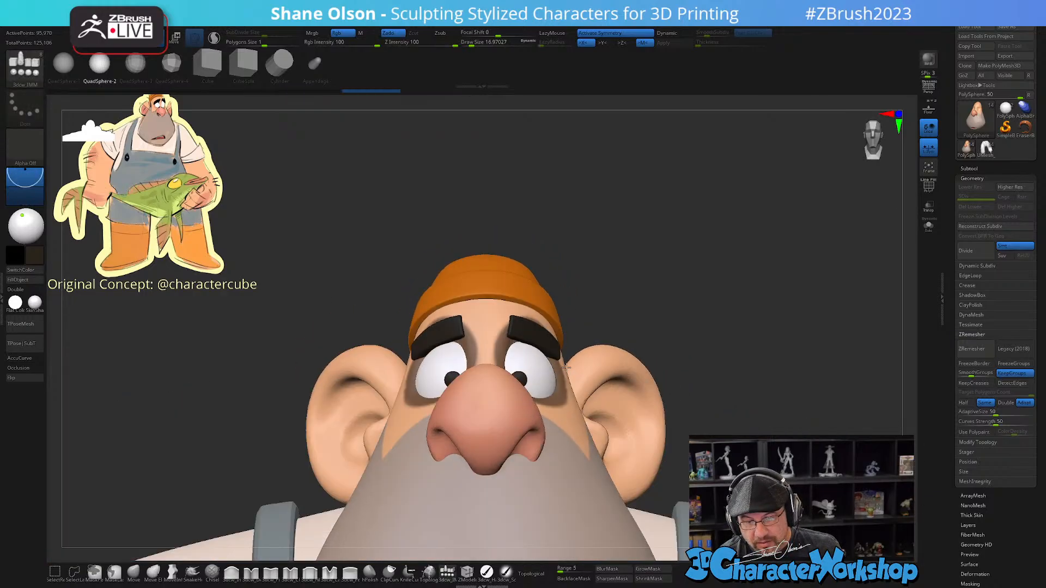
left_click(610, 570)
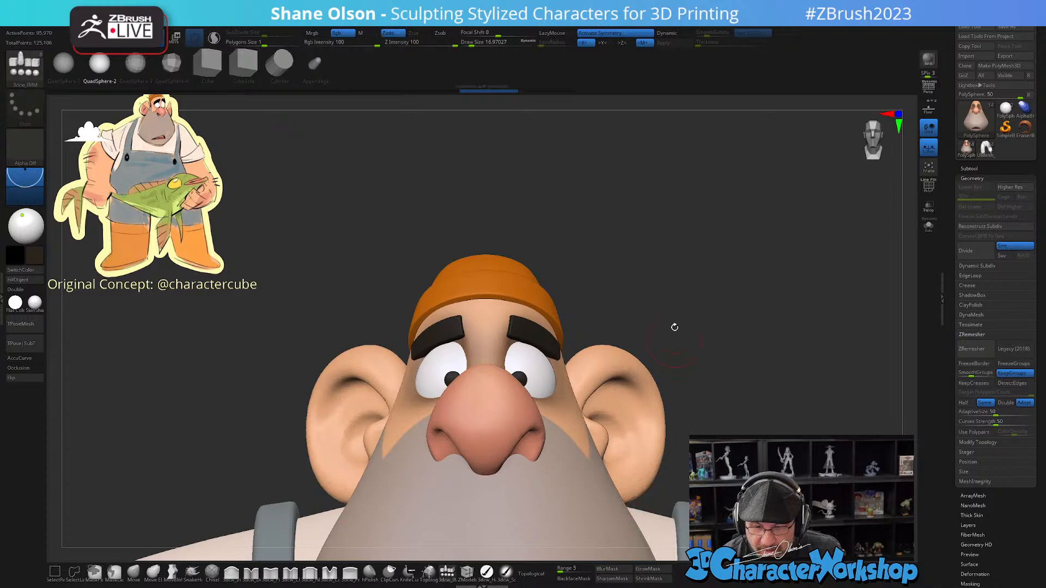
left_click_drag(675, 327, 671, 347)
left_click(678, 317, "ctrl")
left_click_drag(688, 284, 692, 291)
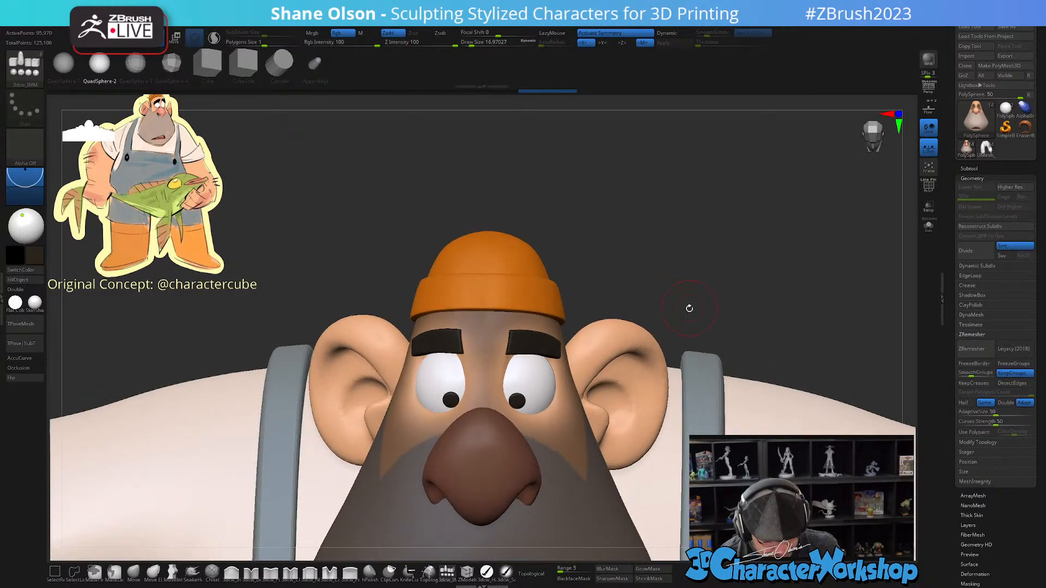
Step: Centre the transform gizmo on the eye and set it to transform only the eyes, eyebrows and head together
key("w")
left_click(543, 380)
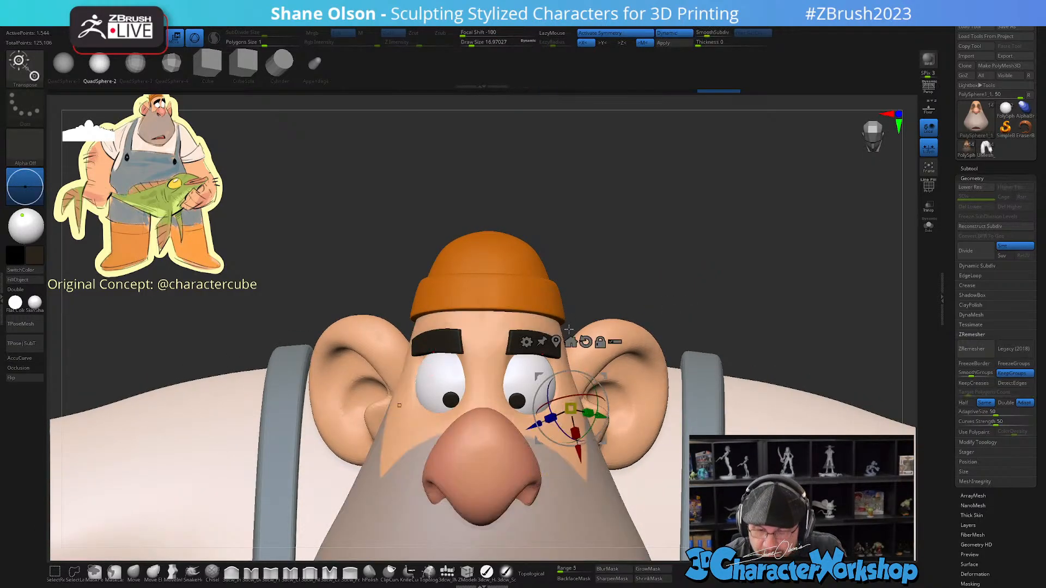
left_click(557, 342)
left_click(537, 321, "alt")
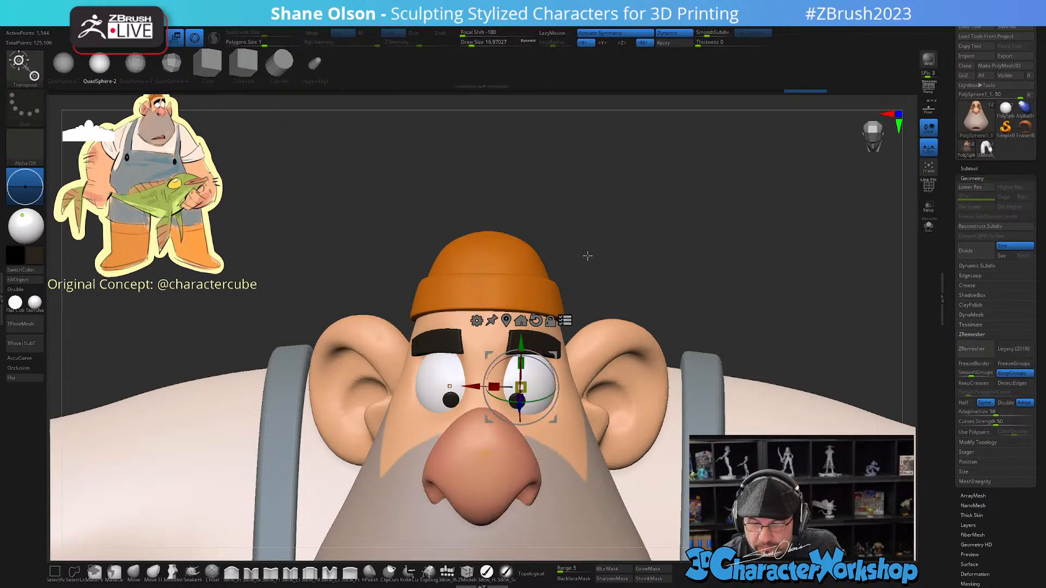
left_click_drag(617, 219, 639, 279, "ctrl+shift")
left_click(537, 380, "ctrl+shift")
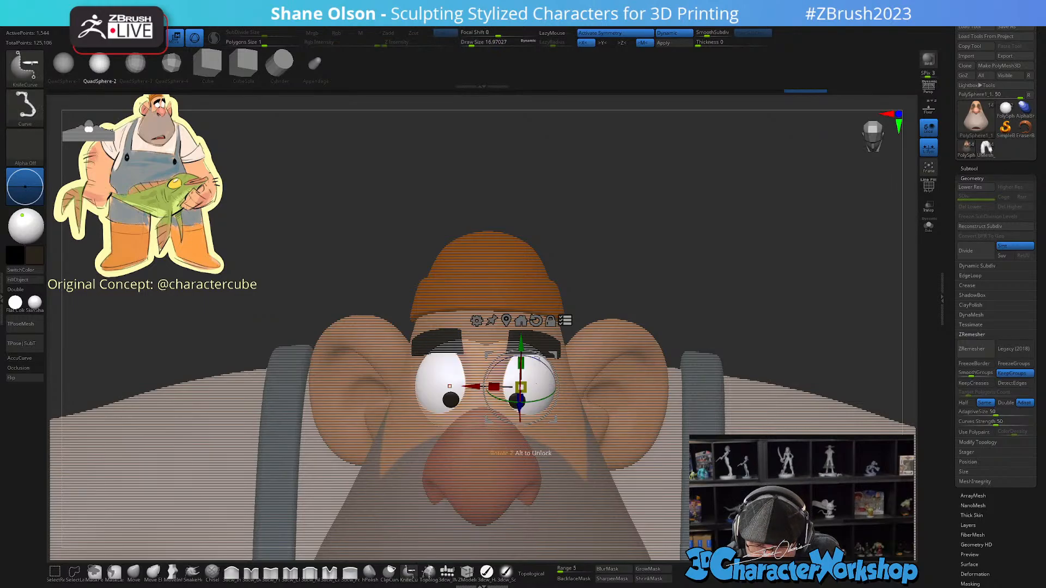
left_click(565, 378, "ctrl+shift")
left_click(553, 347, "ctrl+shift")
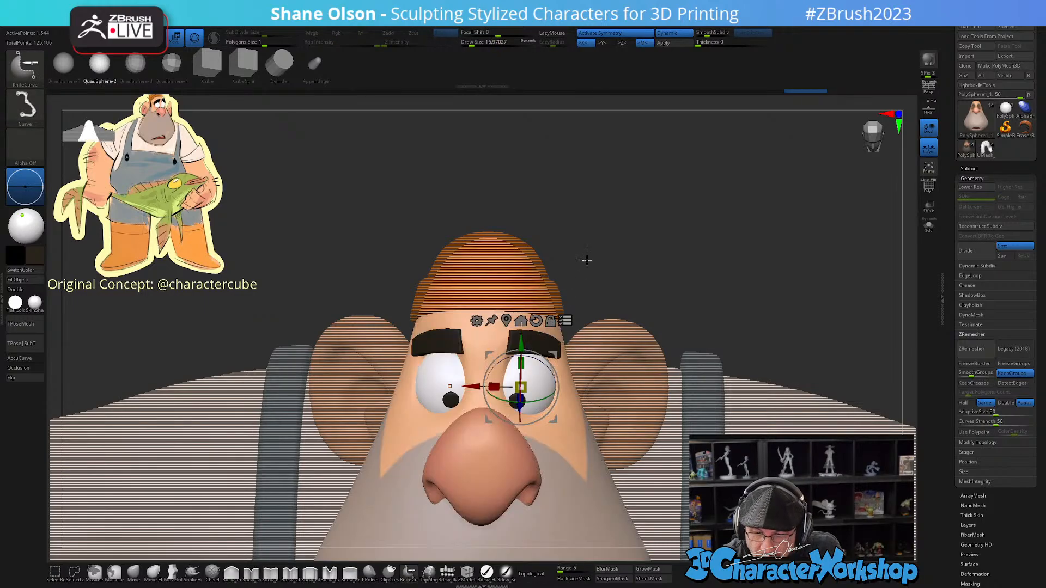
Step: Move the eyes, eyebrows and surrounding skin symmetrically slightly closer together
left_click_drag(478, 387, 473, 386)
left_click_drag(708, 293, 686, 330)
left_click_drag(599, 308, 558, 342)
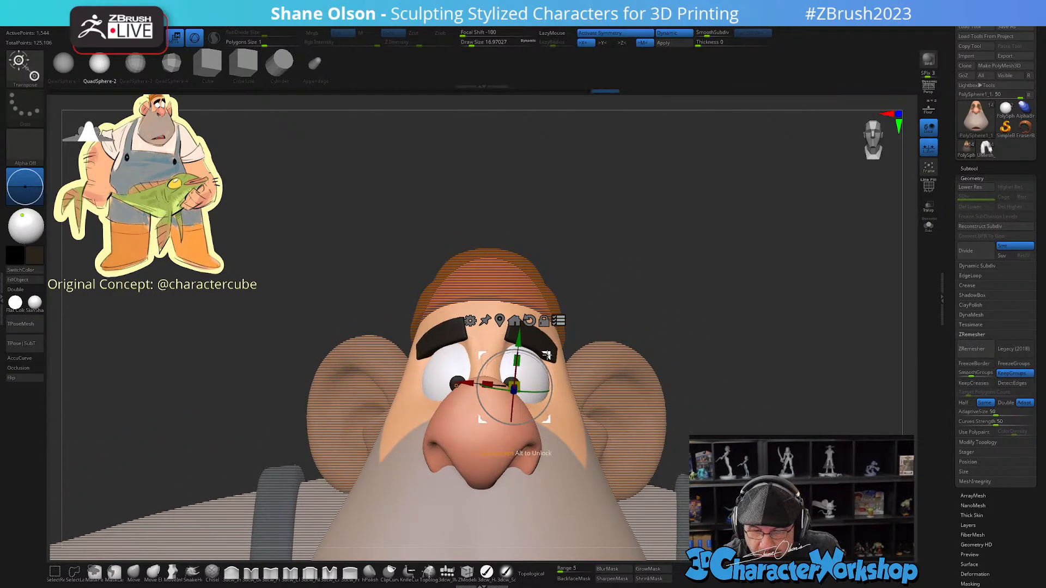
left_click_drag(632, 306, 667, 313)
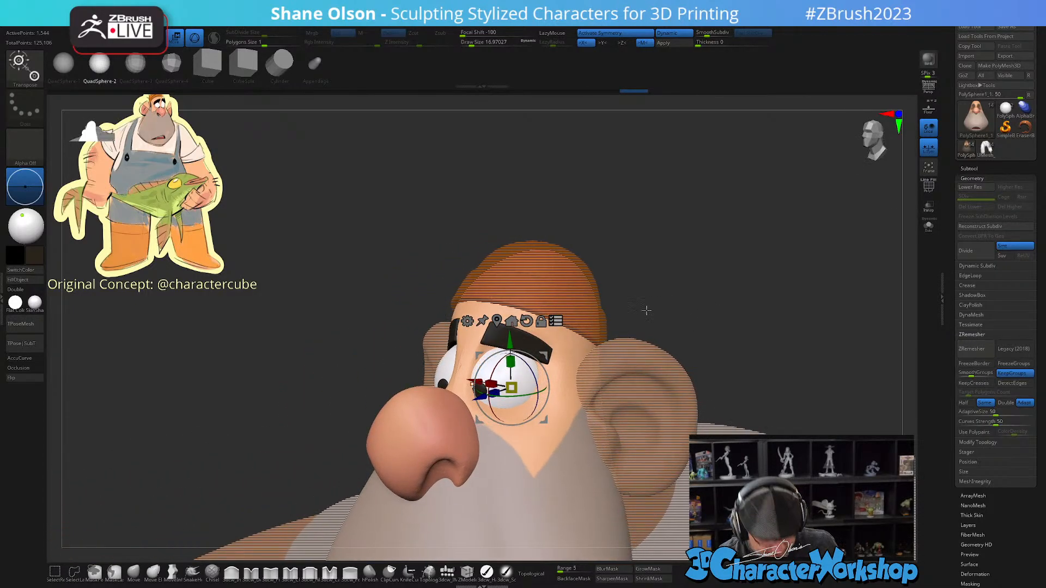
left_click_drag(673, 292, 677, 302)
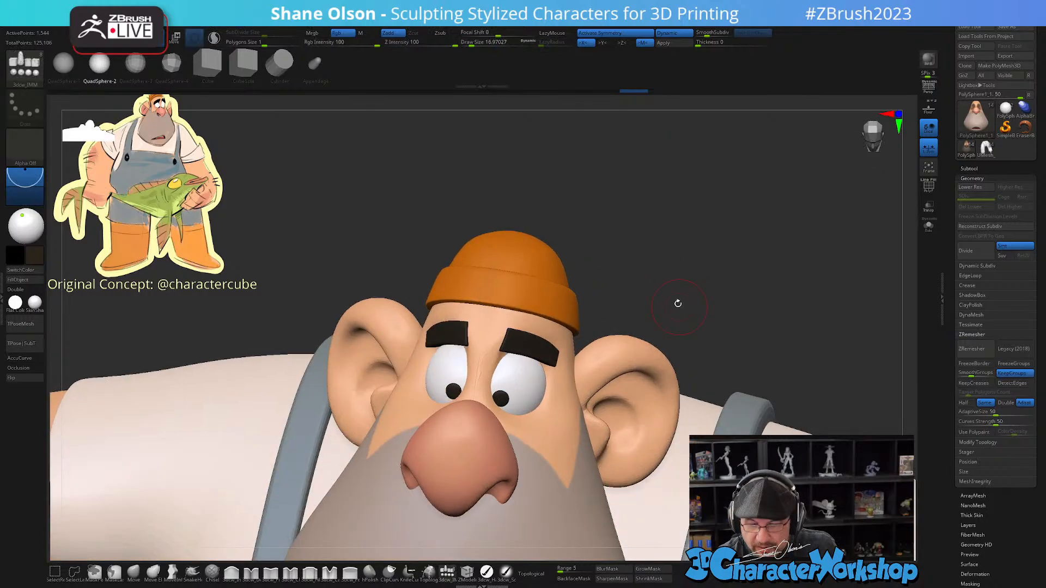
Step: Select the head mesh, smooth the skin between the eyes, and clear the head's mask
right_click_drag(494, 342, 498, 396, "ctrl")
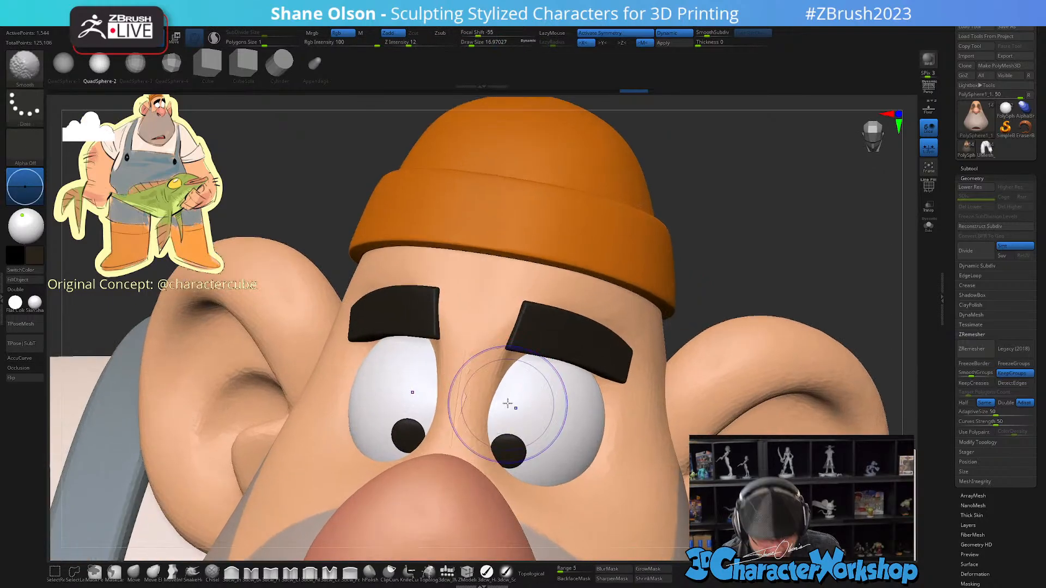
key("shift+f")
left_click(494, 371, "alt")
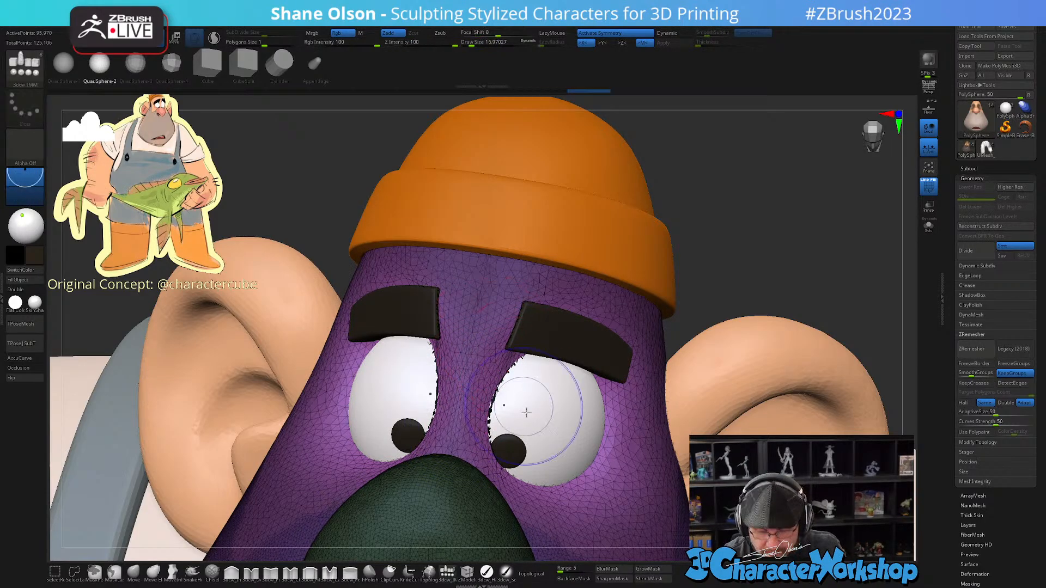
key("shift+f")
right_click_drag(603, 422, 577, 333, "ctrl")
left_click_drag(688, 304, 708, 320, "ctrl")
right_click_drag(722, 329, 724, 315)
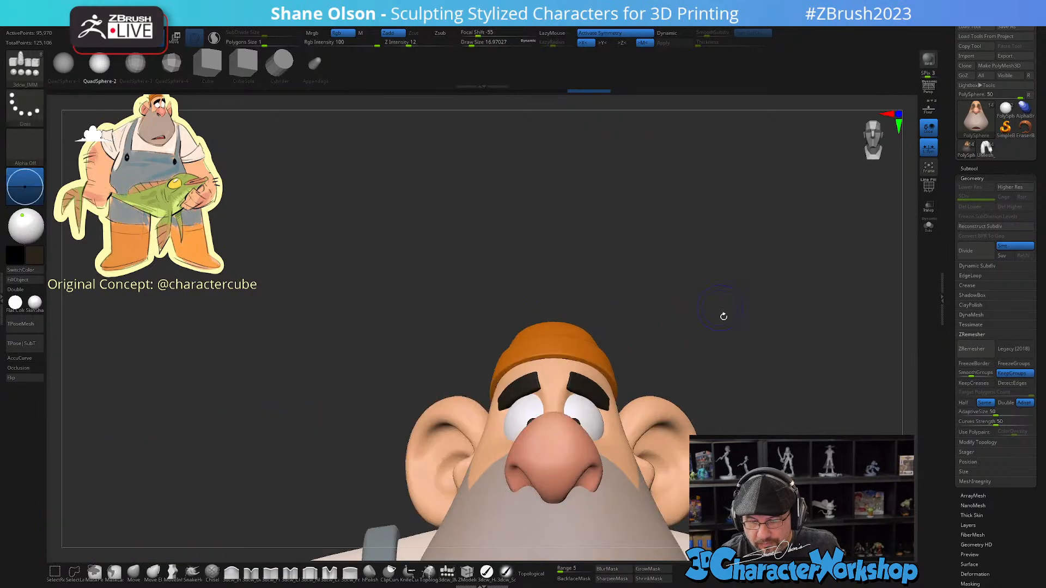
Step: Set the Move brush size to about 62 and adjust the bridge of the nose in front of the eyes
right_click_drag(744, 371, 717, 320, "ctrl")
right_click_drag(701, 369, 532, 340, "alt")
left_click_drag(489, 358, 494, 353)
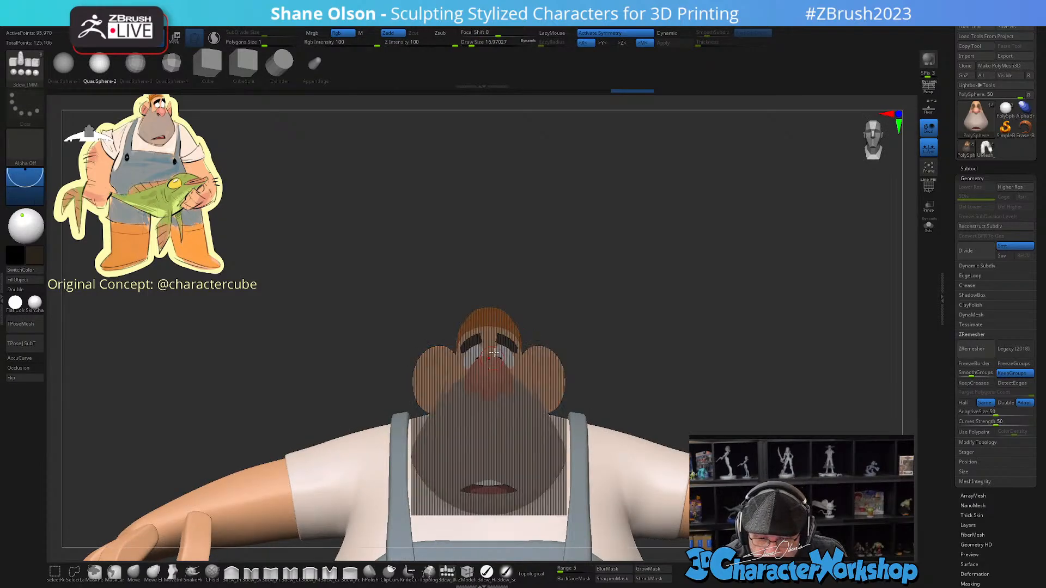
right_click_drag(585, 260, 581, 266)
right_click_drag(605, 299, 622, 273)
left_click(133, 573)
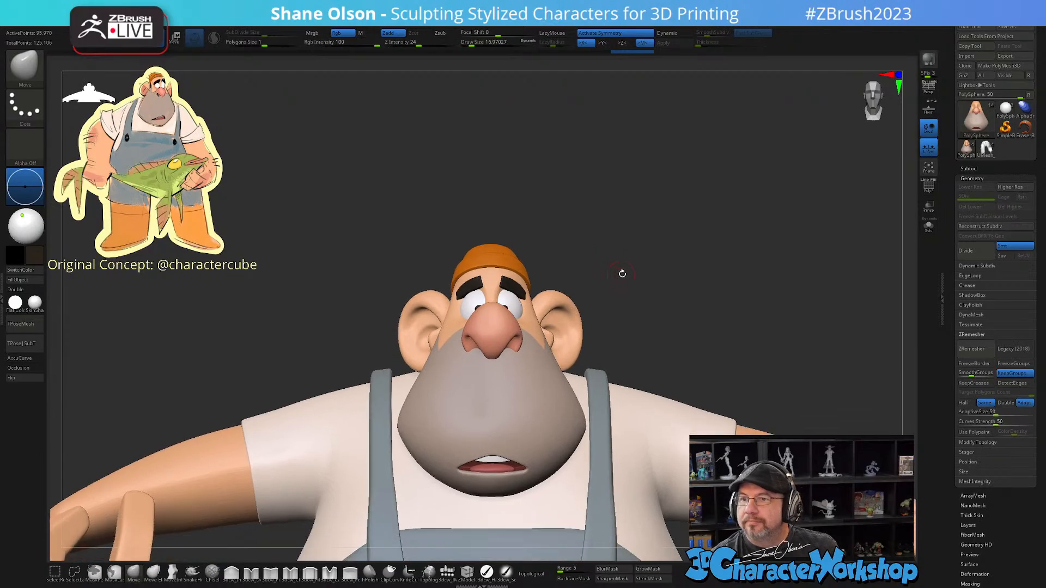
key("s")
left_click_drag(622, 275, 646, 275)
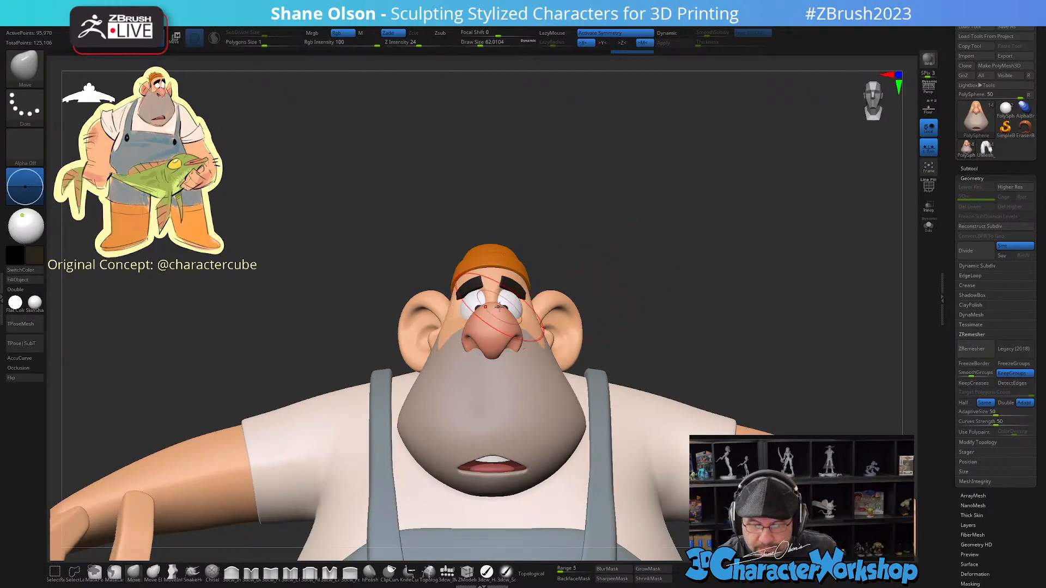
right_click_drag(500, 311, 521, 314)
right_click_drag(686, 273, 713, 274, "shift")
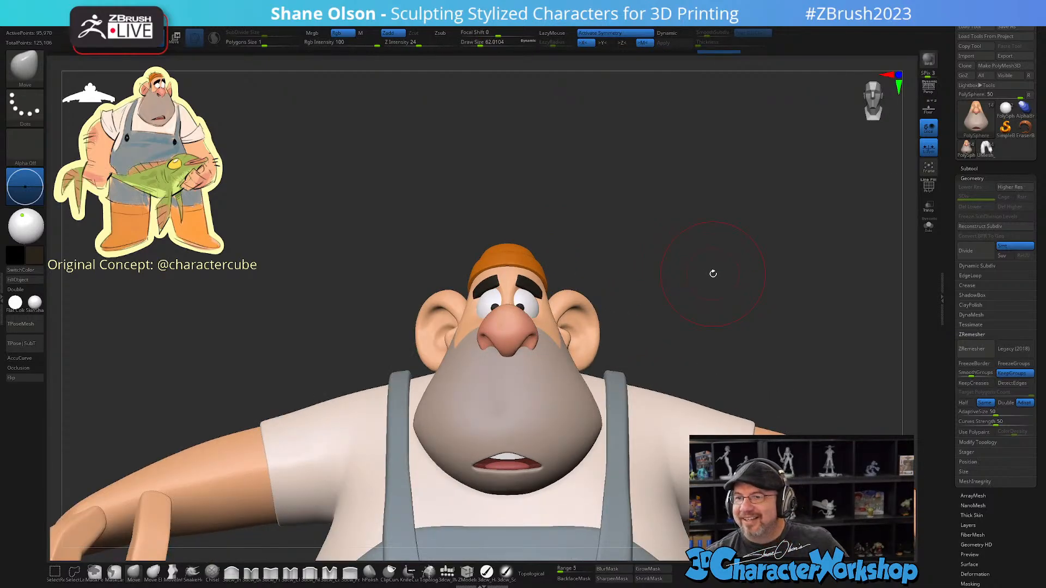
right_click_drag(616, 297, 596, 311)
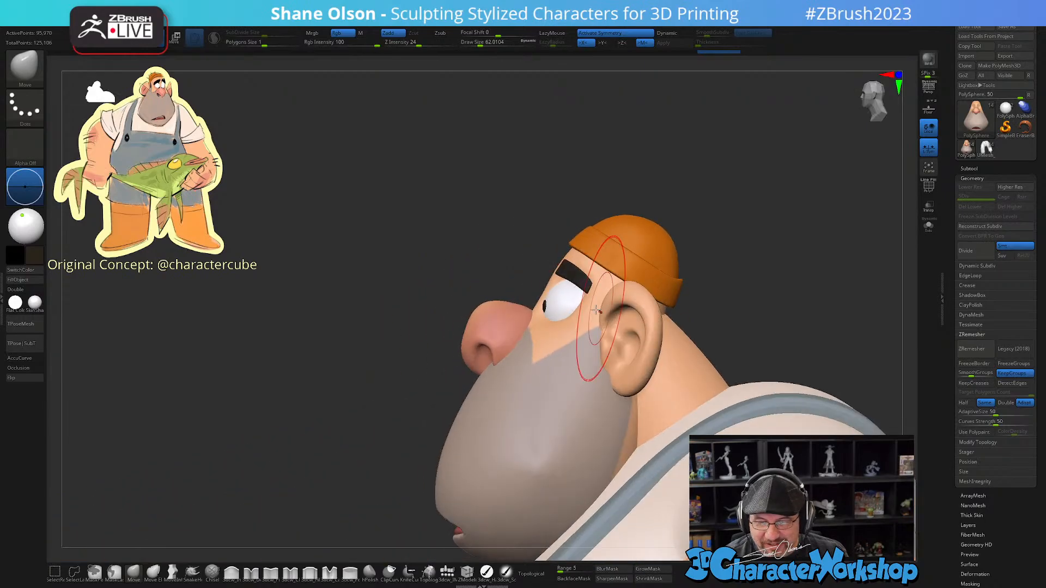
left_click_drag(528, 321, 532, 327)
left_click_drag(532, 327, 527, 328)
mouse_move(751, 308)
right_mouse_down()
mouse_move(785, 310)
mouse_move(721, 336)
mouse_move(662, 223)
right_mouse_up()
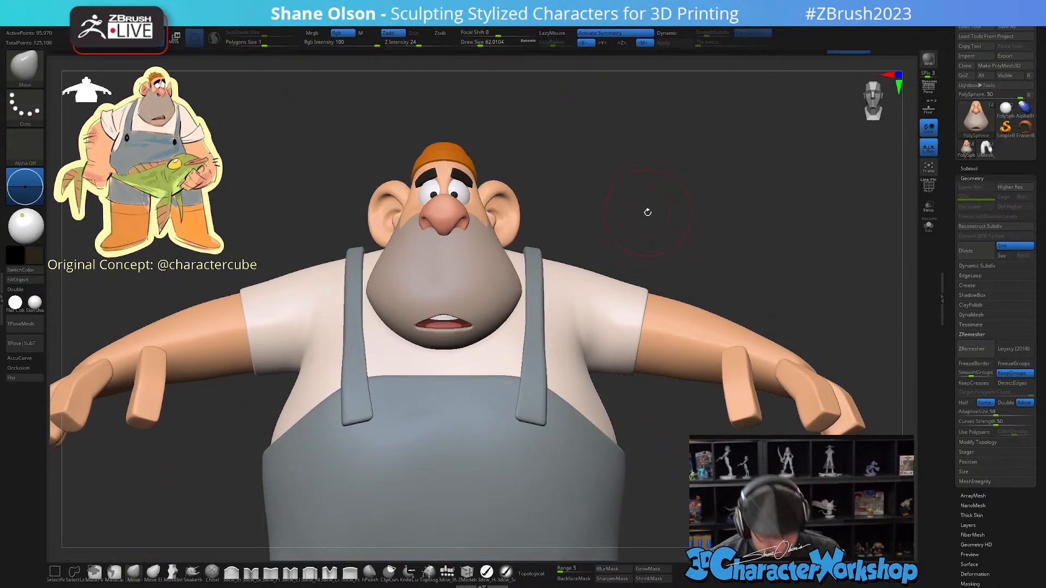
Step: Mask the whole head except the nose, place the transform gizmo in front of it and move the nose slightly back toward the face
mouse_move(646, 213)
right_mouse_down()
mouse_move(663, 220)
mouse_move(663, 240)
mouse_move(682, 240)
mouse_move(670, 210)
mouse_move(697, 210)
mouse_move(644, 233)
mouse_move(649, 220)
mouse_move(693, 227)
mouse_move(635, 210)
right_mouse_up()
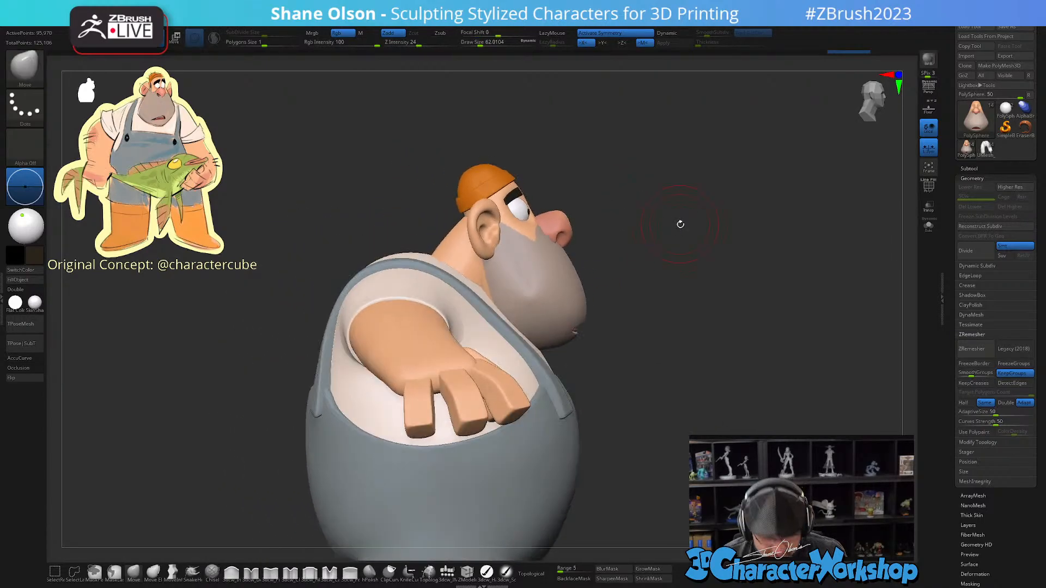
key("w")
left_click(584, 152)
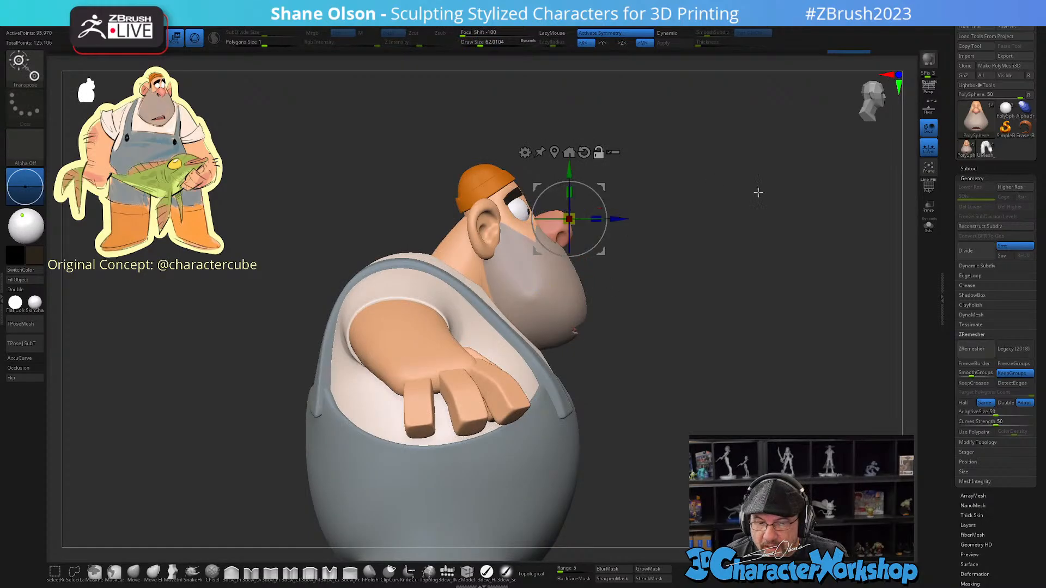
key("shift+f")
right_click_drag(783, 213, 779, 345, "ctrl")
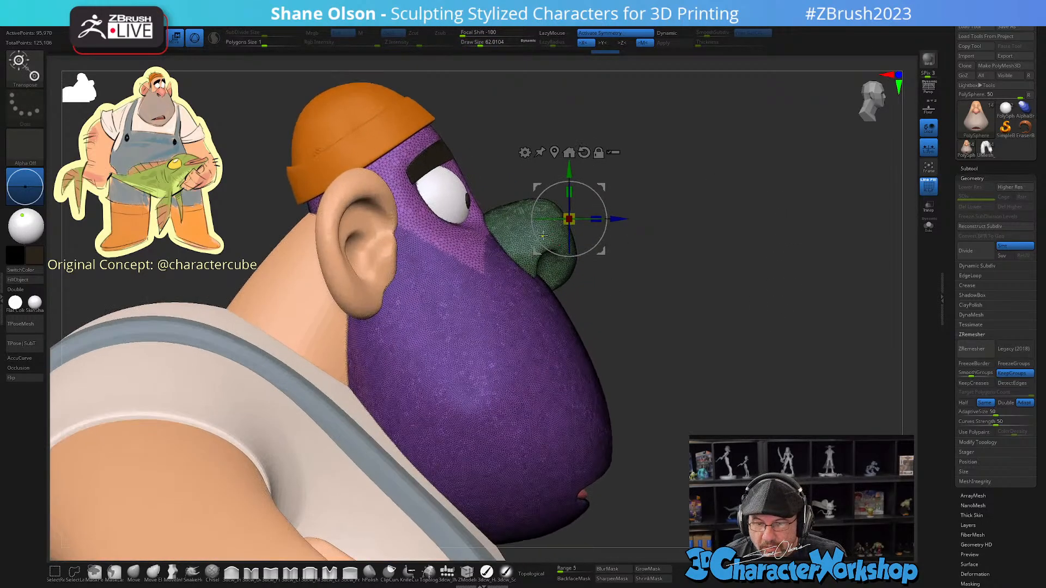
left_click(543, 235, "ctrl")
left_click(531, 168, "alt")
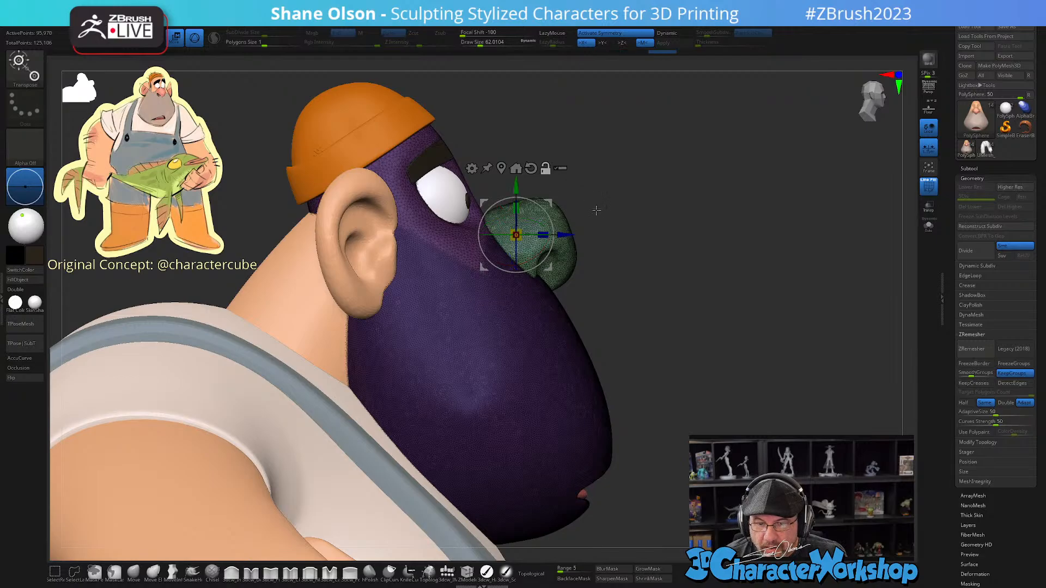
left_click_drag(553, 201, 716, 239, "alt")
key("shift+f")
left_click(724, 238)
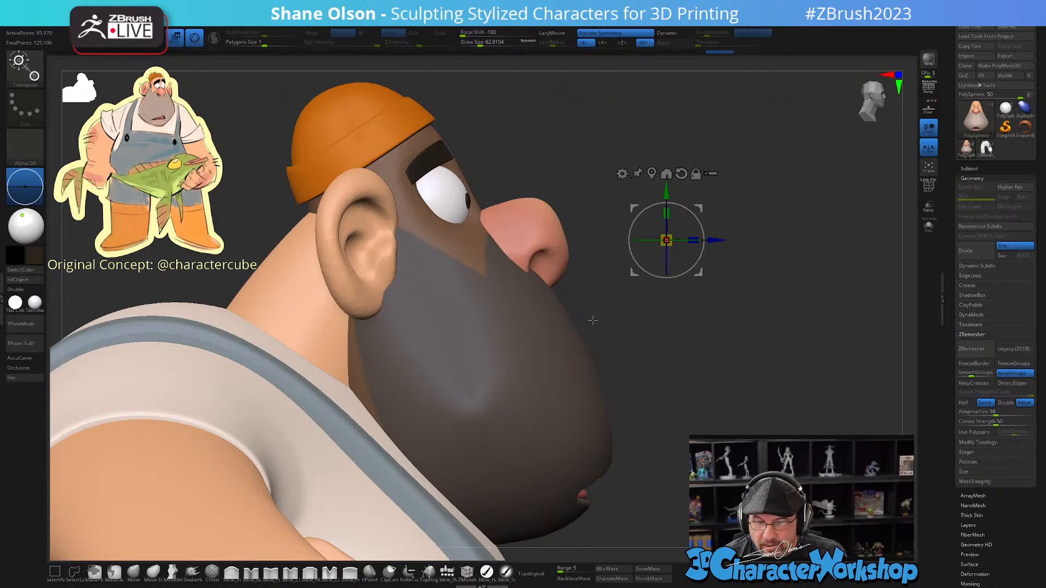
Step: Invert the mask to protect the nose and reshape the beard profile beneath it with the Move brush at sizes about 101 and 65
key("q")
left_click(681, 370, "ctrl")
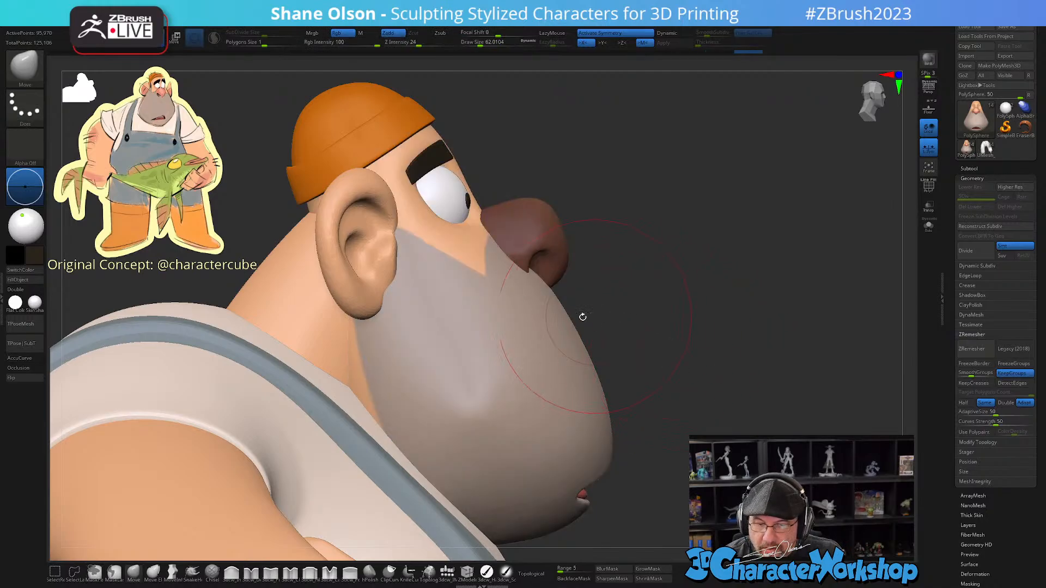
key("s")
mouse_move(576, 301)
left_mouse_down()
mouse_move(589, 301)
mouse_move(565, 321)
mouse_move(543, 301)
left_mouse_up()
key("s")
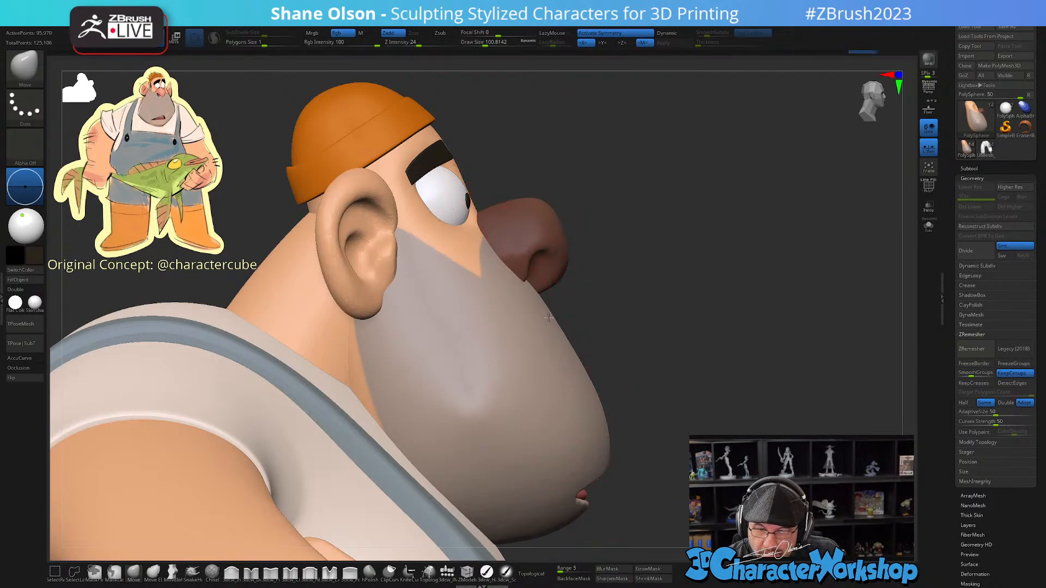
key("s")
left_click_drag(503, 244, 498, 243)
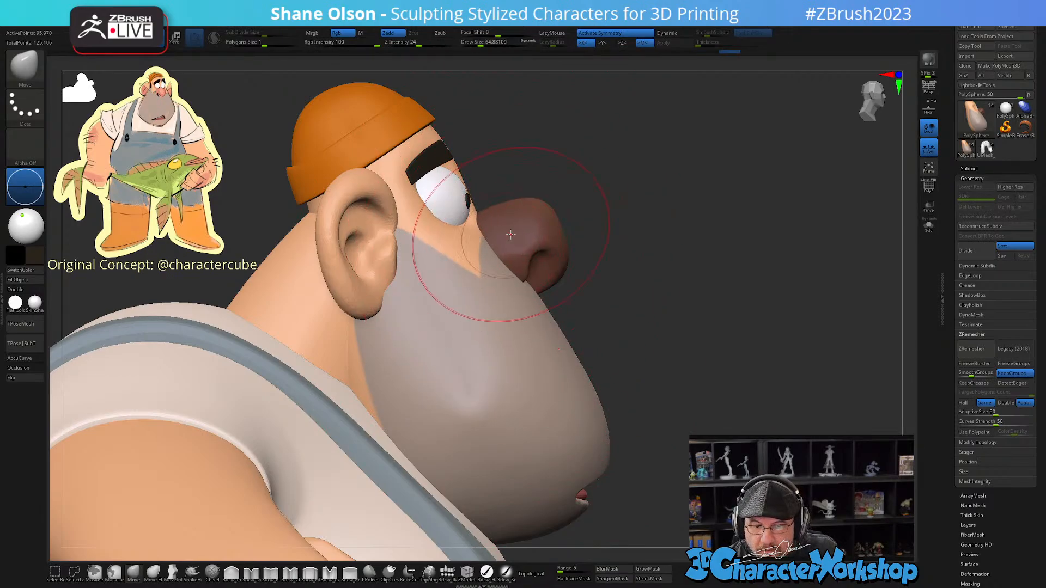
Step: Clear the mask and apply Mirror And Weld to the head mesh
left_click_drag(733, 305, 643, 327, "shift")
mouse_move(626, 390)
right_mouse_down()
mouse_move(692, 372)
mouse_move(651, 377)
right_mouse_up()
mouse_move(723, 287)
left_mouse_down("shift")
mouse_move(766, 278)
mouse_move(724, 250)
mouse_move(724, 211)
mouse_move(727, 257)
left_mouse_up("shift")
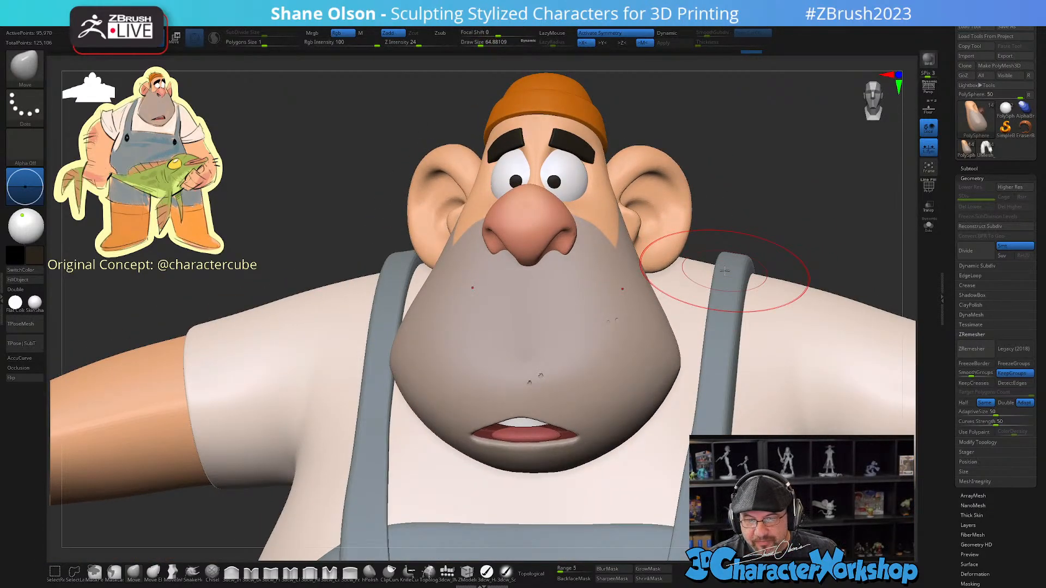
left_click_drag(812, 119, 709, 171, "shift")
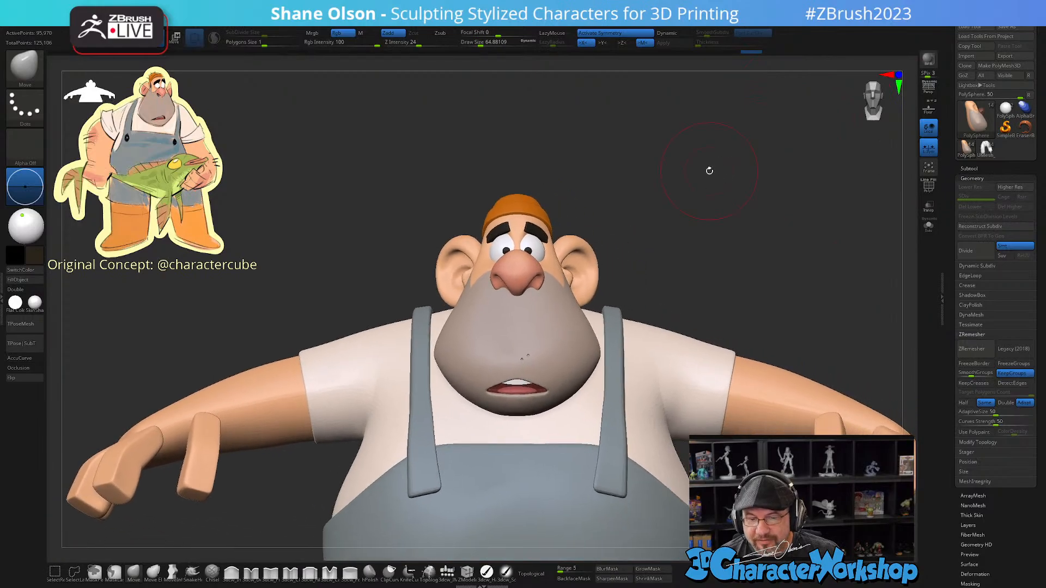
key("space")
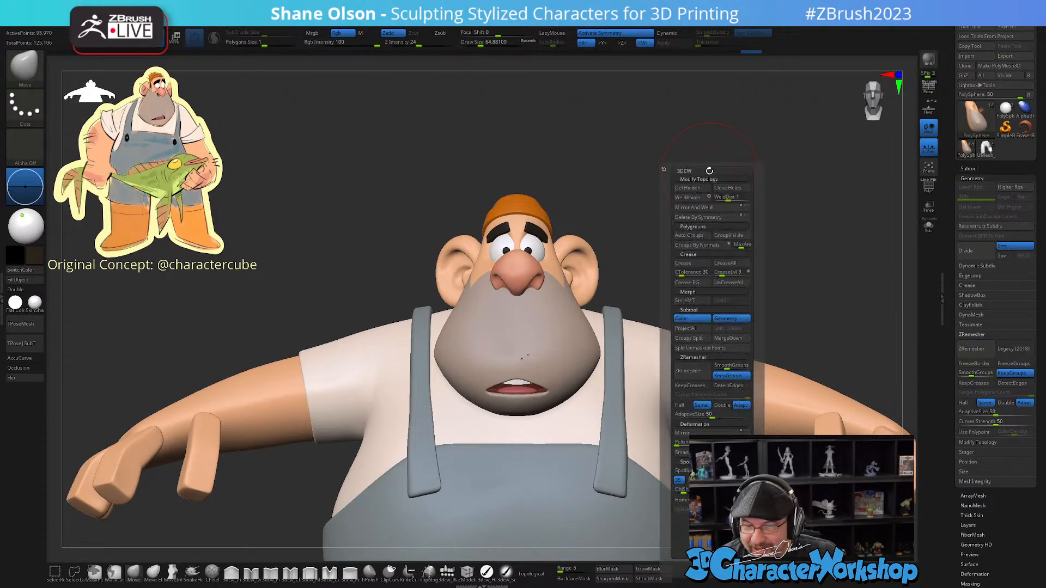
left_click(708, 210)
left_click_drag(726, 192, 691, 168, "alt")
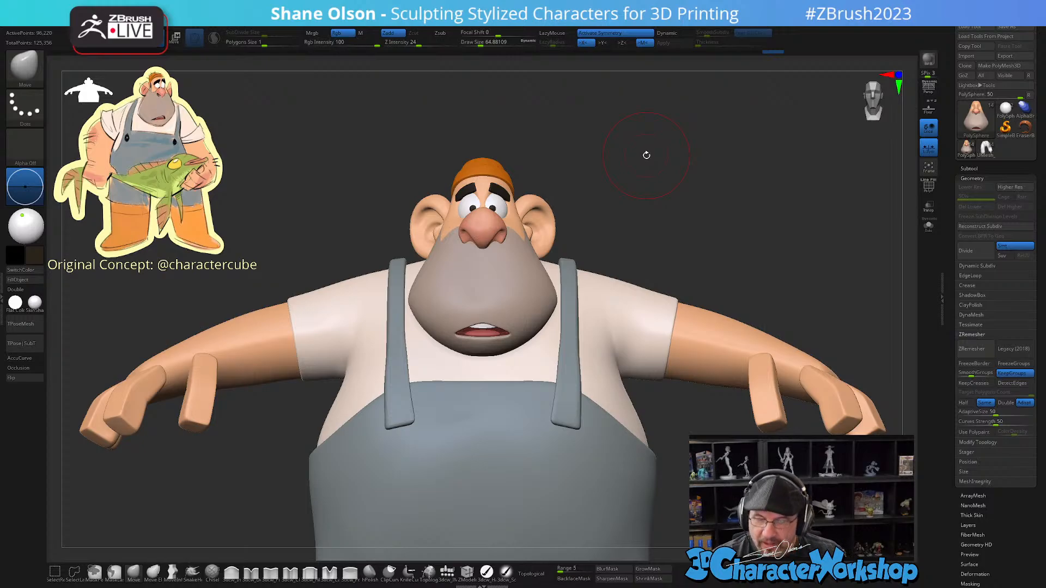
Step: Select the shirt and adjust its side below the armpit with the Move brush at size about 104
left_click_drag(661, 250, 661, 236, "alt")
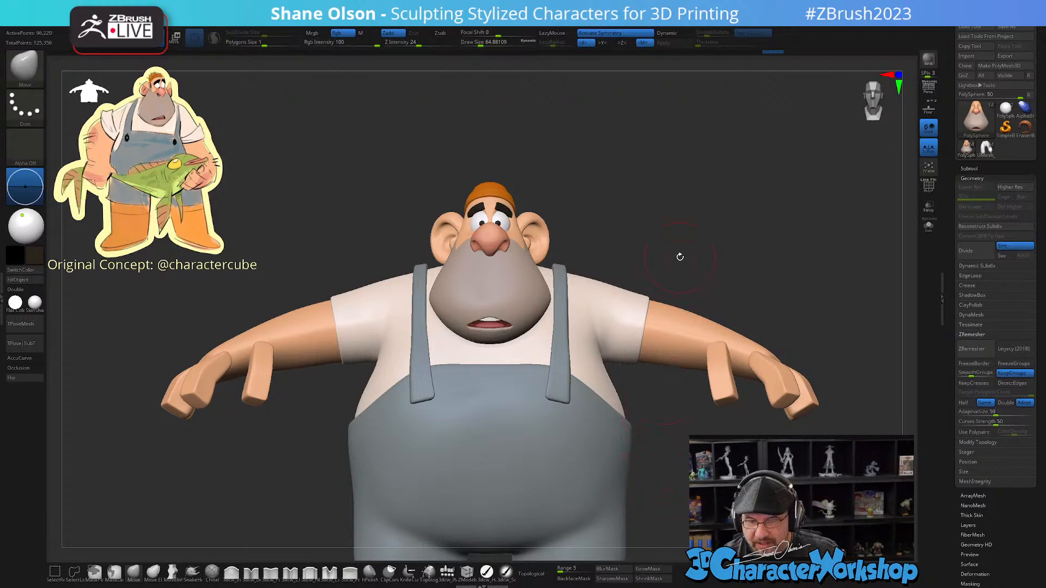
left_click_drag(679, 257, 675, 275)
left_click(603, 365, "alt")
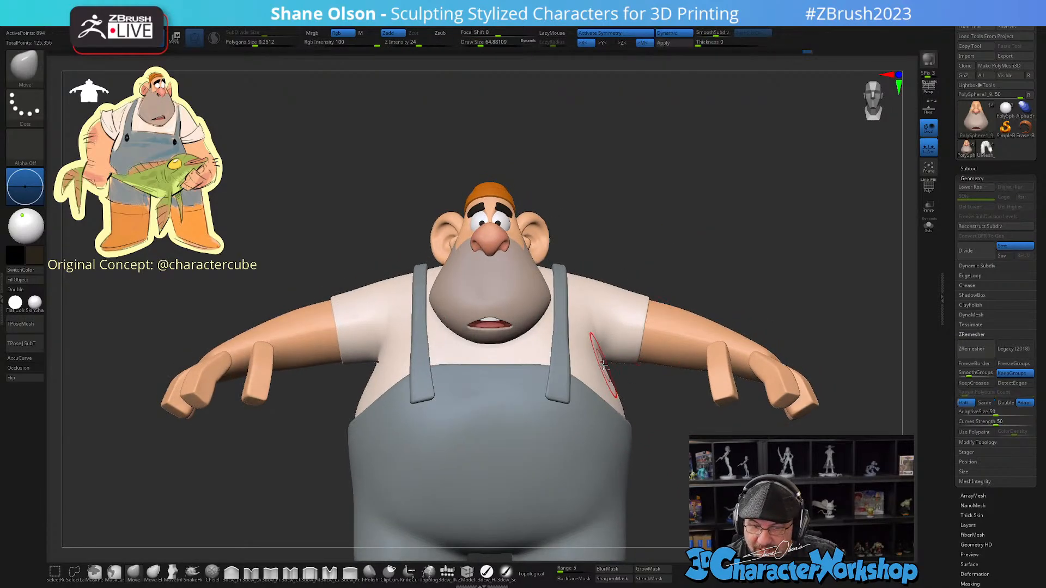
key("s")
left_click_drag(633, 385, 638, 384)
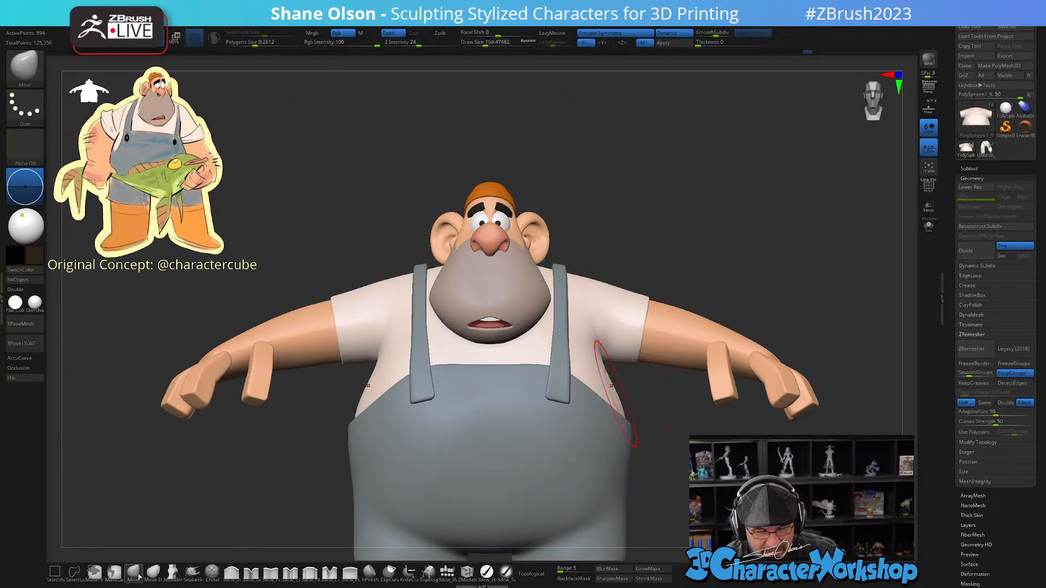
key("b")
mouse_move(664, 332)
left_mouse_down()
mouse_move(643, 381)
mouse_move(648, 414)
left_mouse_up()
key("s")
Step: Sculpt the shirt around the armpits, front and back, with a brush at Z Intensity 5 and size about 136
left_click(231, 572)
key("s")
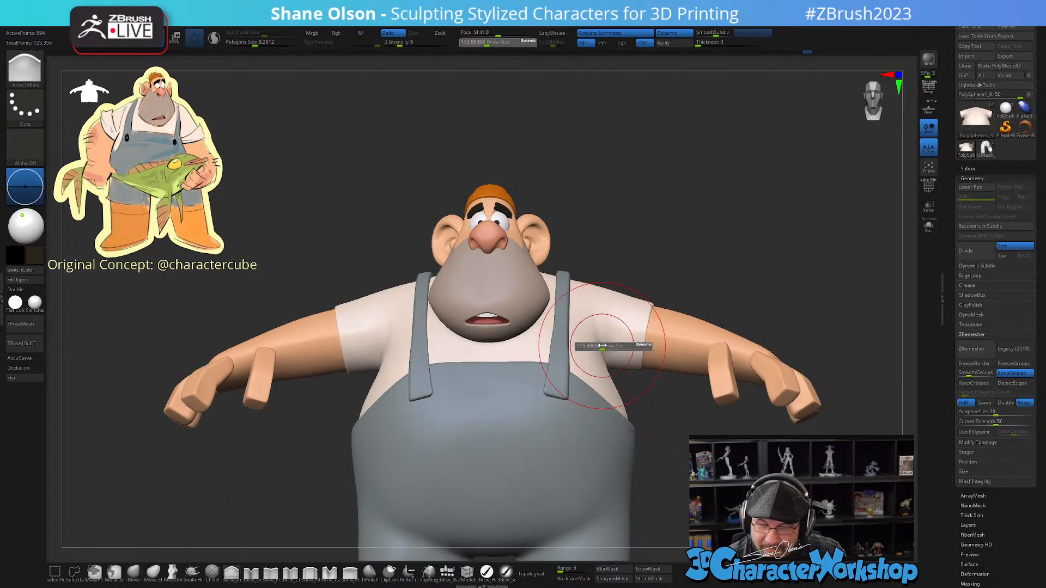
left_click_drag(602, 345, 605, 346)
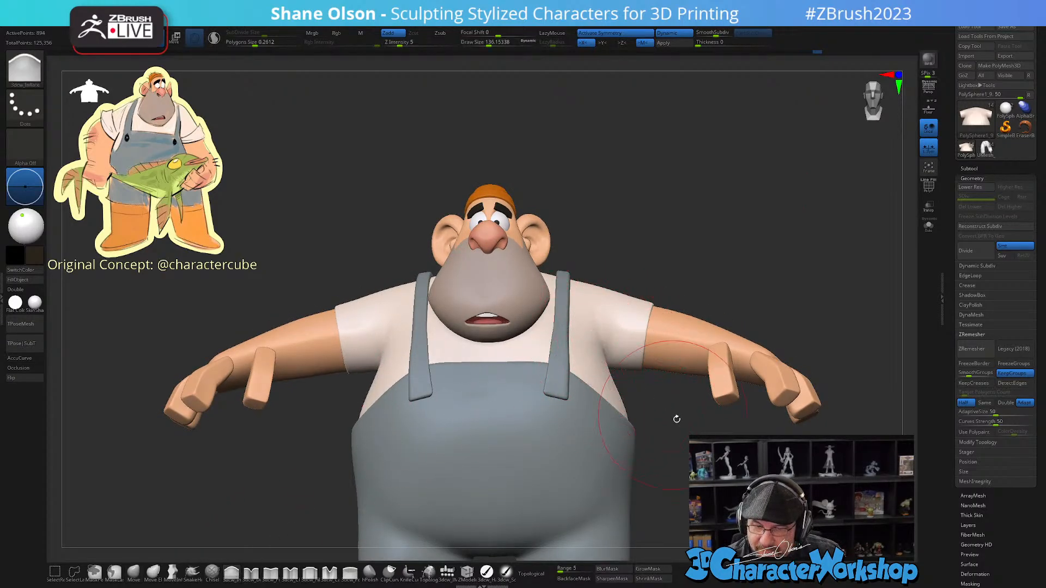
left_click_drag(677, 419, 625, 444)
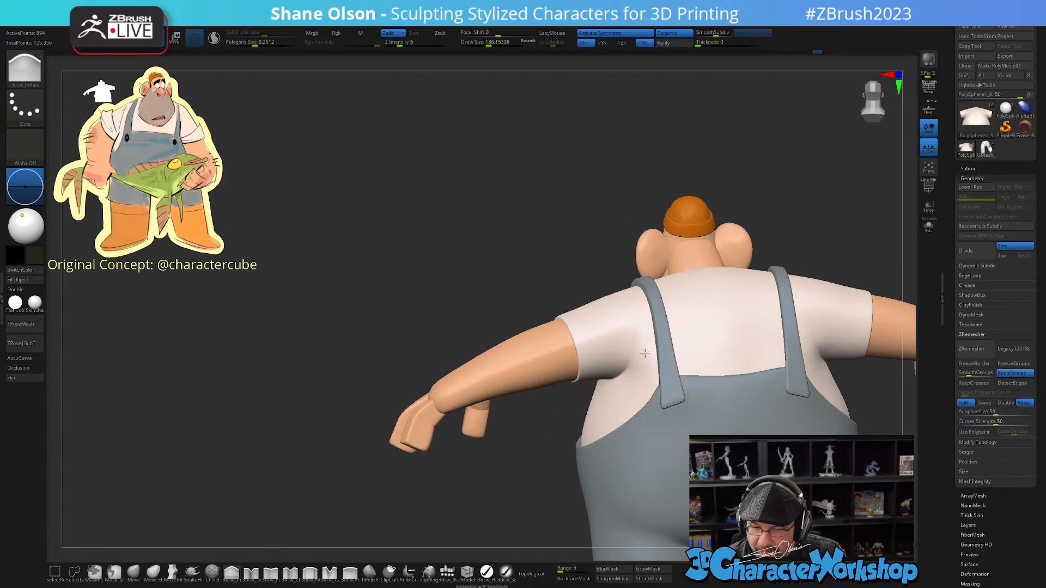
left_click_drag(645, 354, 626, 383)
mouse_move(572, 406)
left_mouse_down()
mouse_move(710, 395)
mouse_move(703, 465)
mouse_move(660, 413)
mouse_move(670, 452)
mouse_move(686, 451)
mouse_move(670, 455)
mouse_move(651, 412)
left_mouse_up()
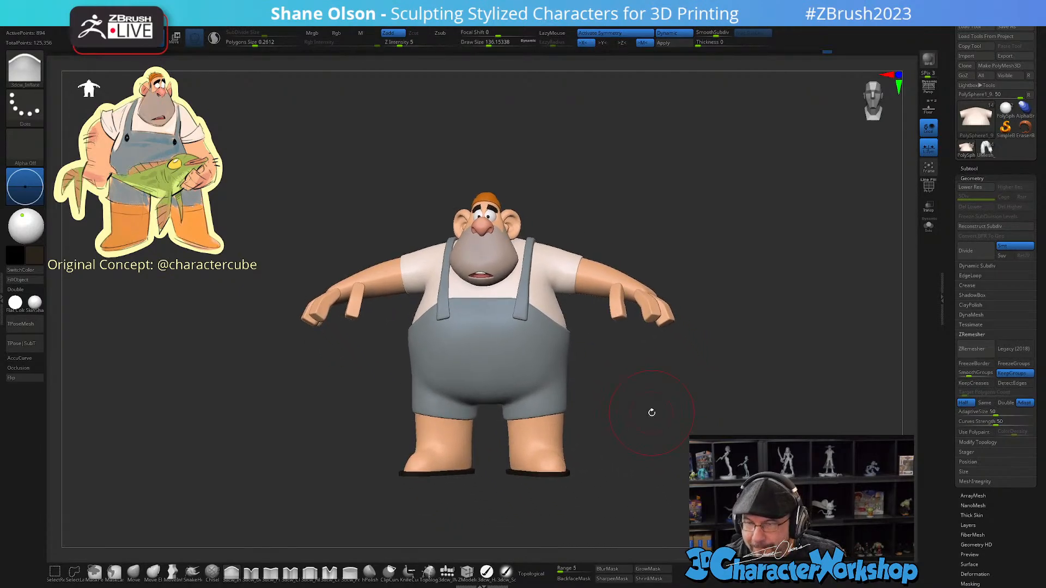
Step: Review the full figure from the front and side, select the arms-and-legs body mesh and set the brush size to about 74
left_click_drag(773, 289, 731, 294)
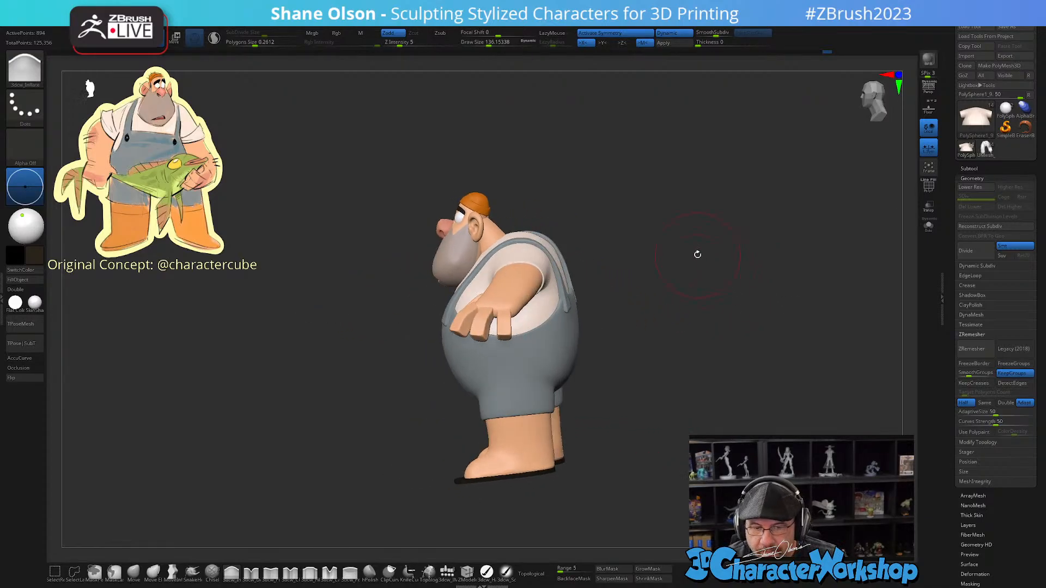
left_click_drag(718, 259, 739, 239)
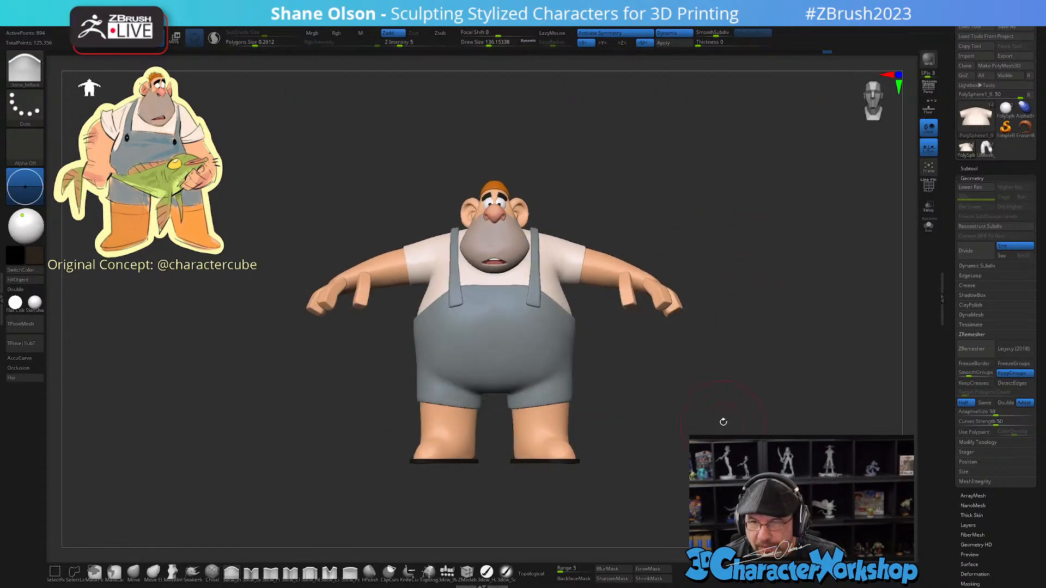
left_click_drag(688, 367, 709, 432, "alt")
left_click(607, 291, "alt")
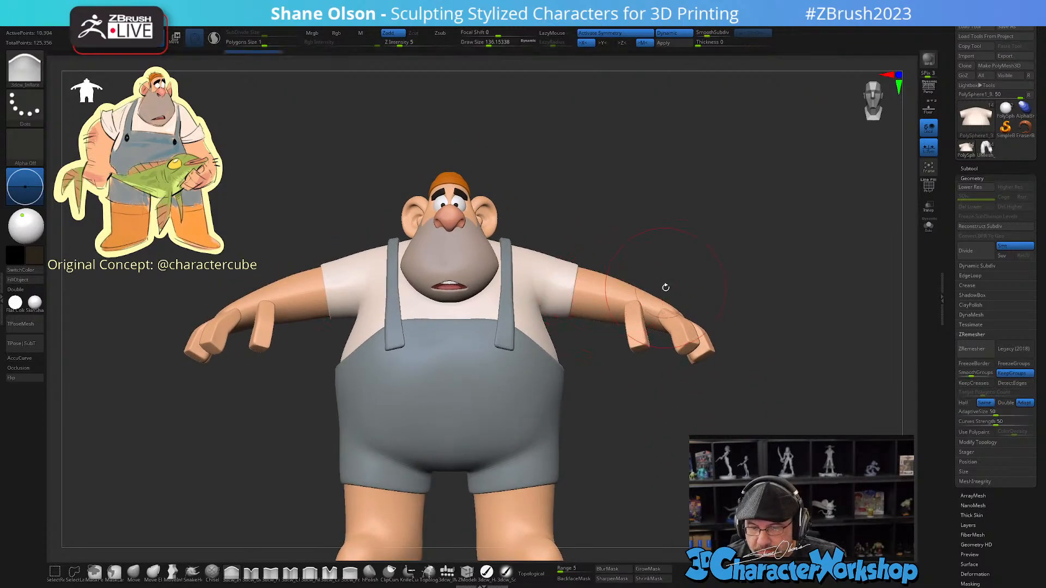
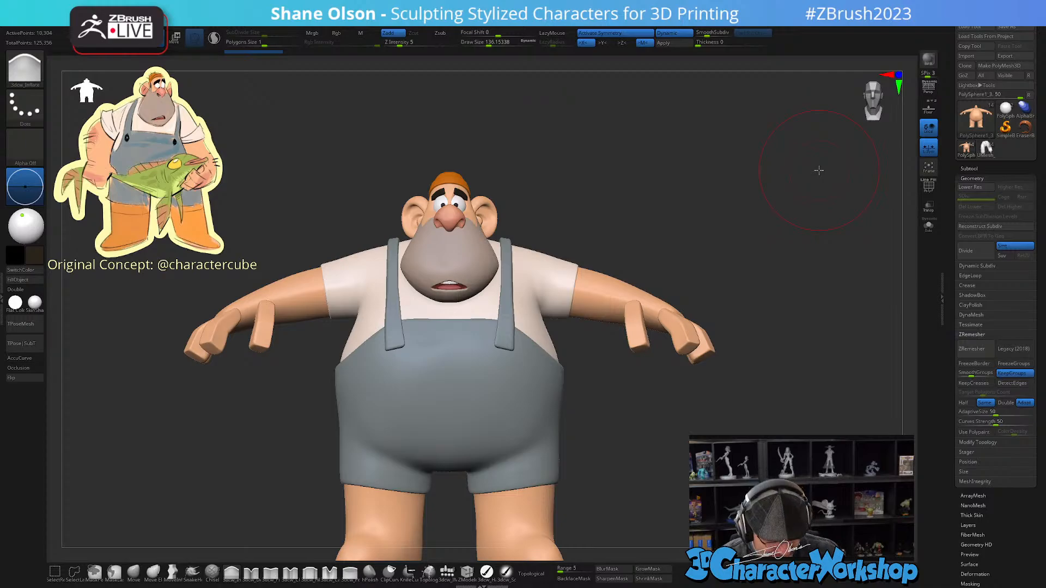
key("s")
mouse_move(635, 417)
left_mouse_down("alt")
mouse_move(654, 367)
mouse_move(649, 383)
left_mouse_up("alt")
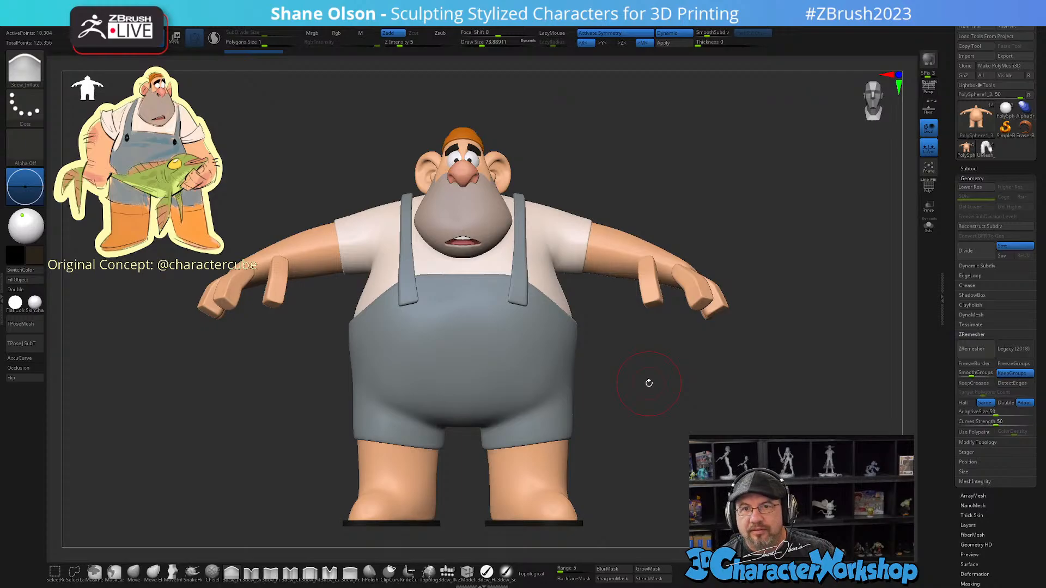
left_click_drag(649, 383, 595, 404)
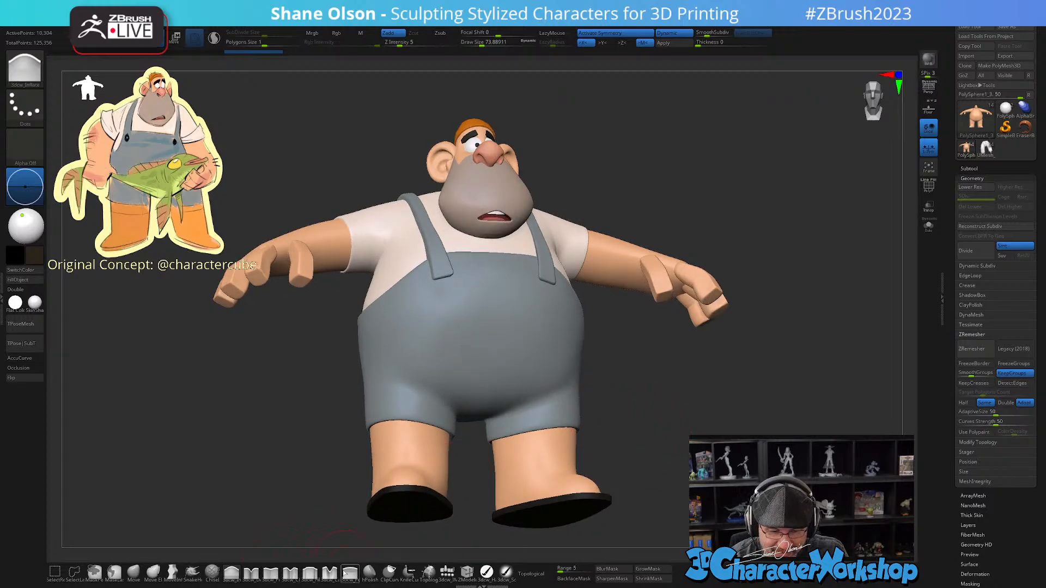
Step: Select the overalls and pinch the creases where belly and seat meet the legs, front and back, with brush sizes about 39 and 80
left_click(261, 571)
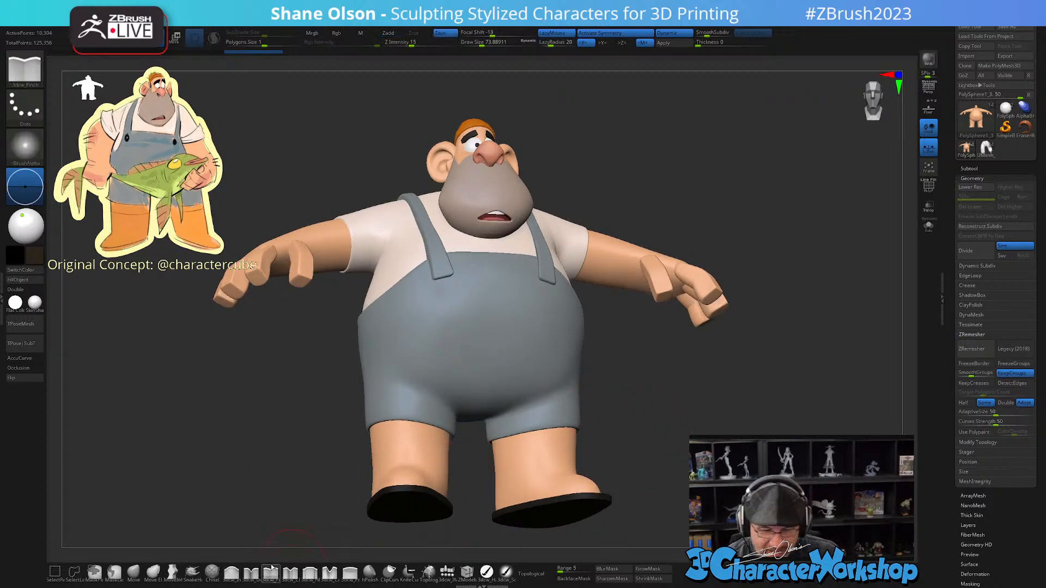
left_click(545, 406, "alt")
right_click_drag(545, 407, 531, 412, "ctrl")
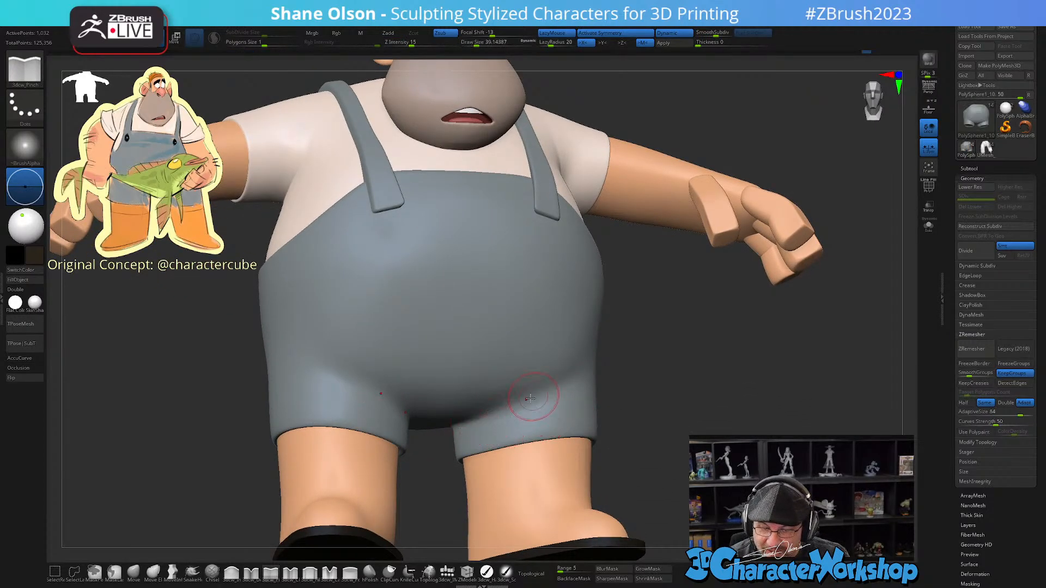
left_click_drag(530, 398, 524, 404)
mouse_move(645, 396)
left_mouse_down()
mouse_move(537, 416)
mouse_move(480, 460)
mouse_move(585, 375)
left_mouse_up()
mouse_move(648, 405)
left_mouse_down()
mouse_move(623, 423)
mouse_move(468, 438)
left_mouse_up()
mouse_move(326, 418)
left_mouse_down()
mouse_move(313, 393)
mouse_move(341, 340)
left_mouse_up()
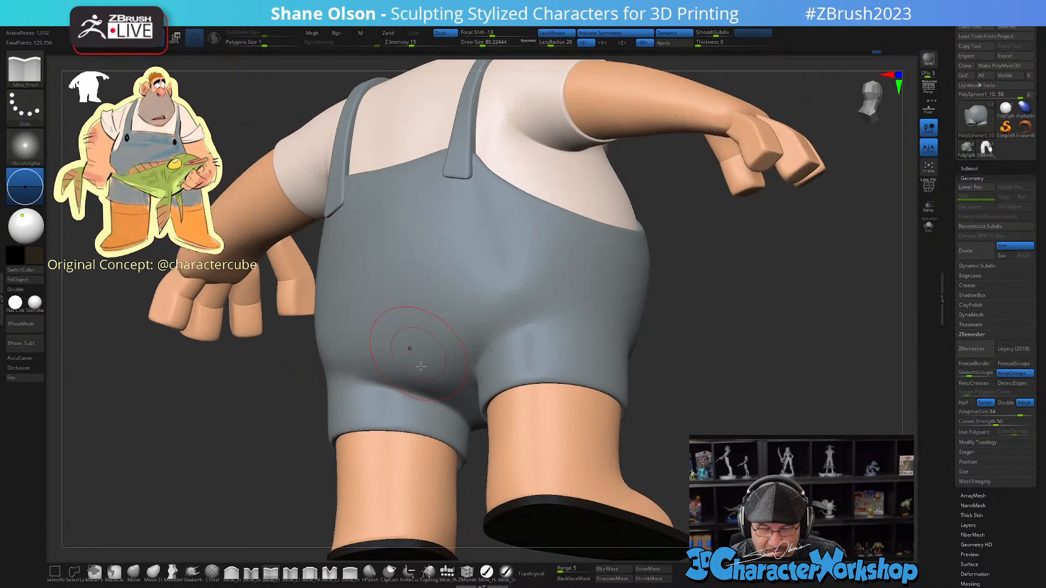
left_click_drag(428, 406, 395, 392)
mouse_move(657, 349)
left_mouse_down()
mouse_move(673, 383)
mouse_move(656, 380)
mouse_move(646, 409)
mouse_move(717, 406)
mouse_move(689, 448)
mouse_move(699, 476)
left_mouse_up()
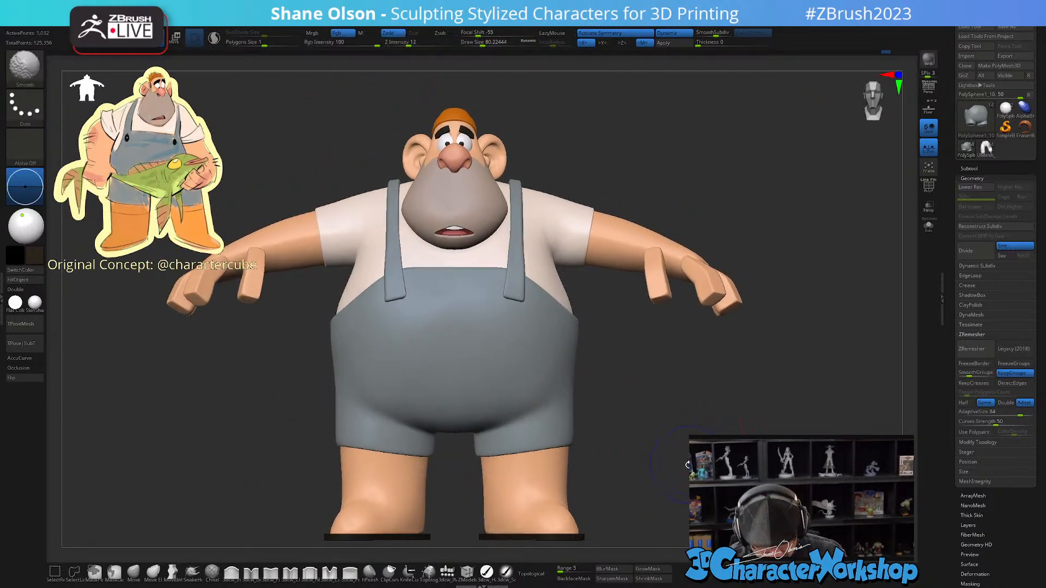
Step: Select the overall straps and insert a mirrored pair of cylinders at their front ends, using the insert-mesh brush at size about 65
key("shift+f")
key("shift+f")
left_click(518, 287, "alt")
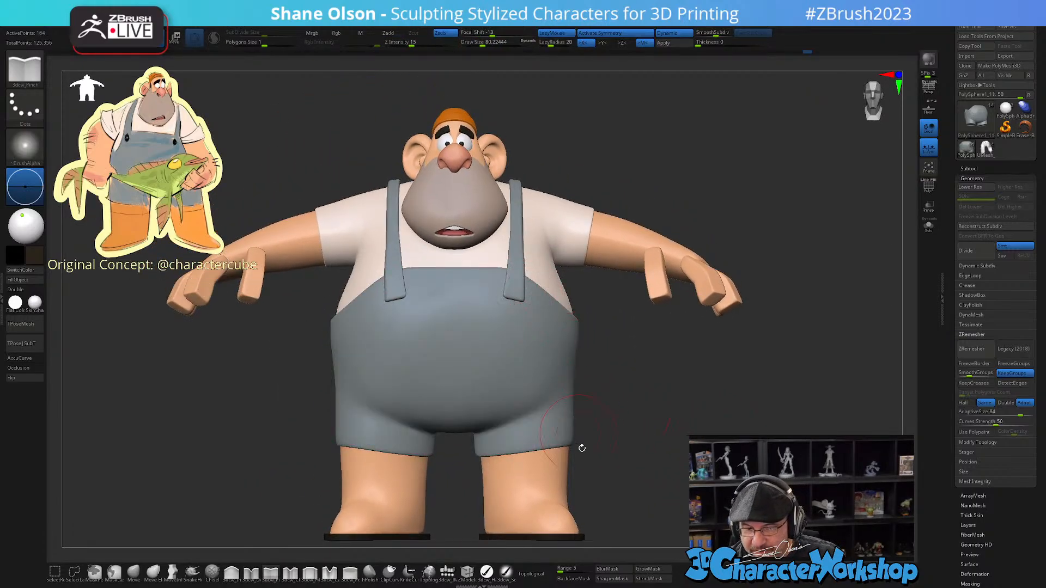
left_click_drag(652, 451, 691, 413, "alt")
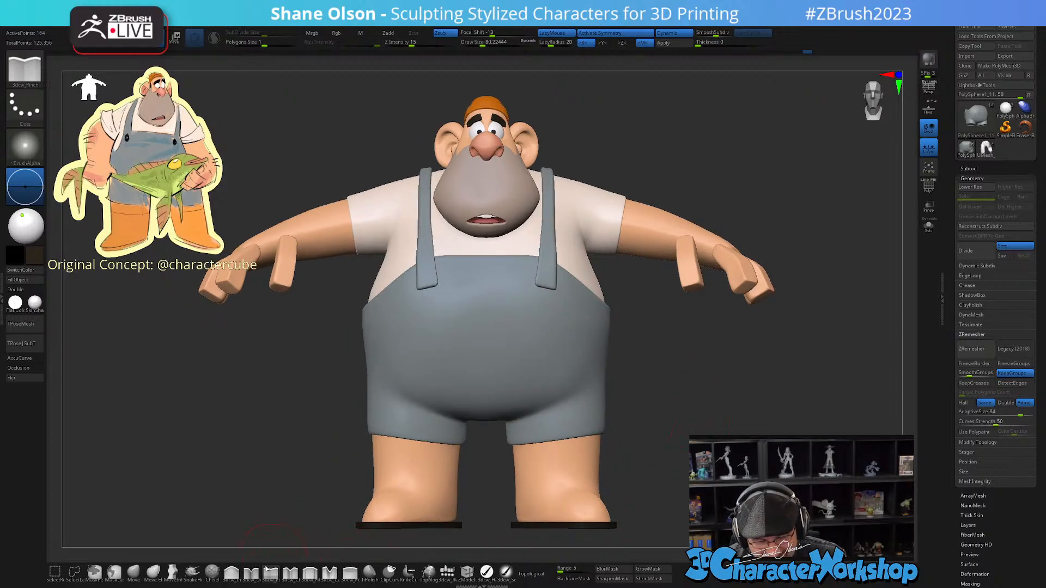
left_click(447, 571)
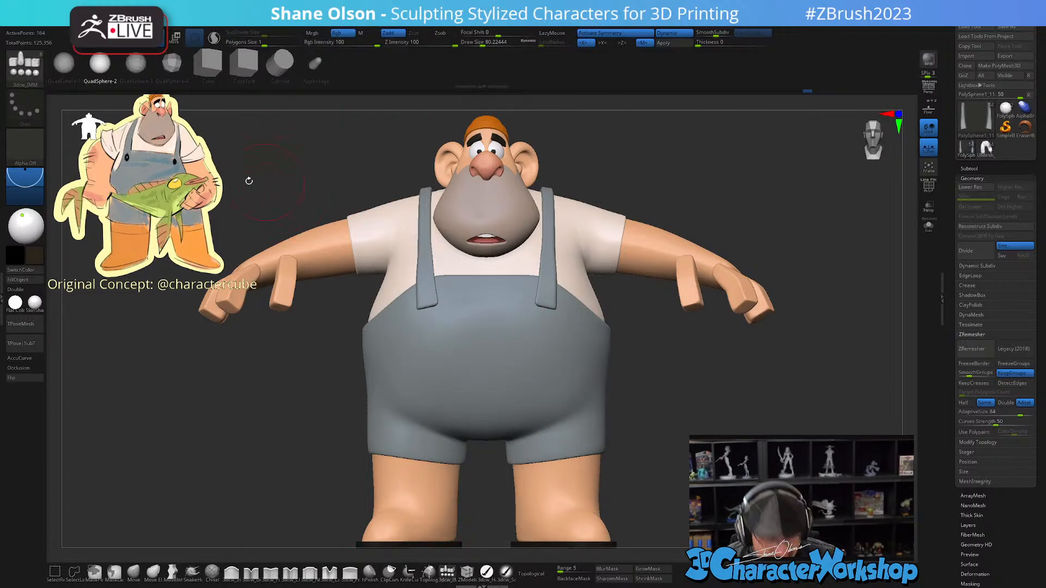
key("z")
key("z")
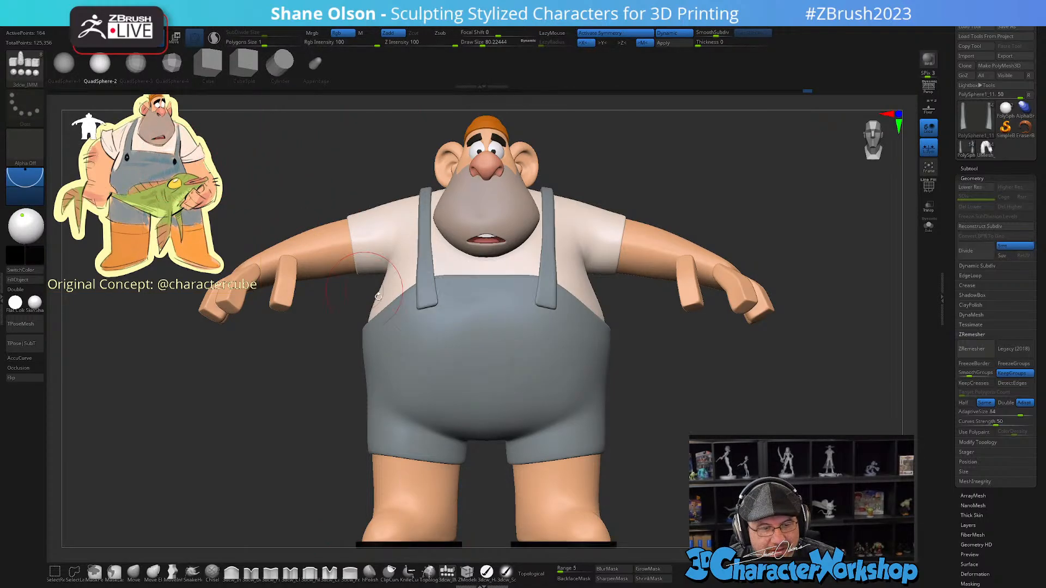
key("s")
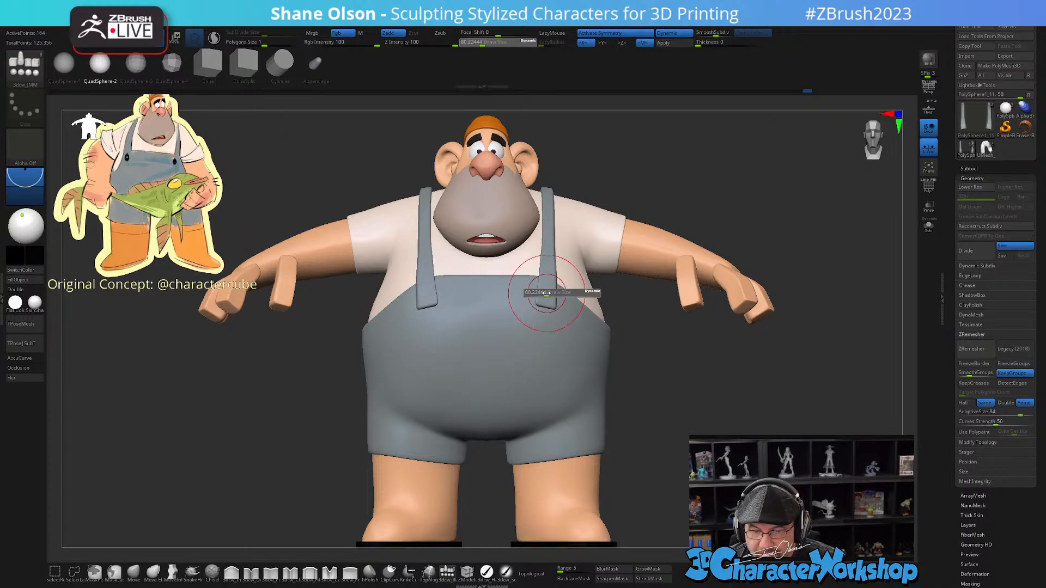
left_click_drag(546, 293, 544, 293)
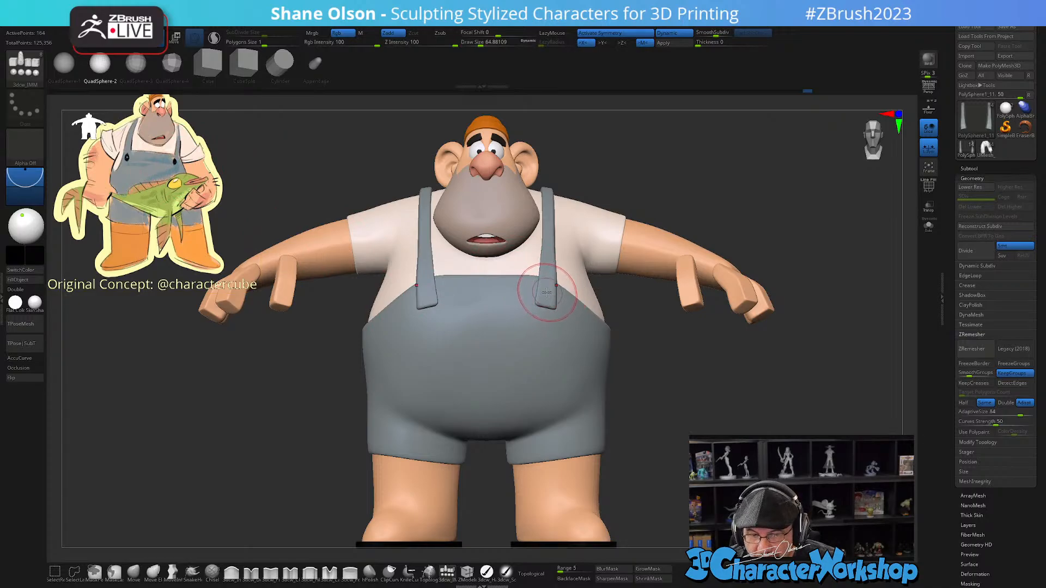
left_click(280, 64)
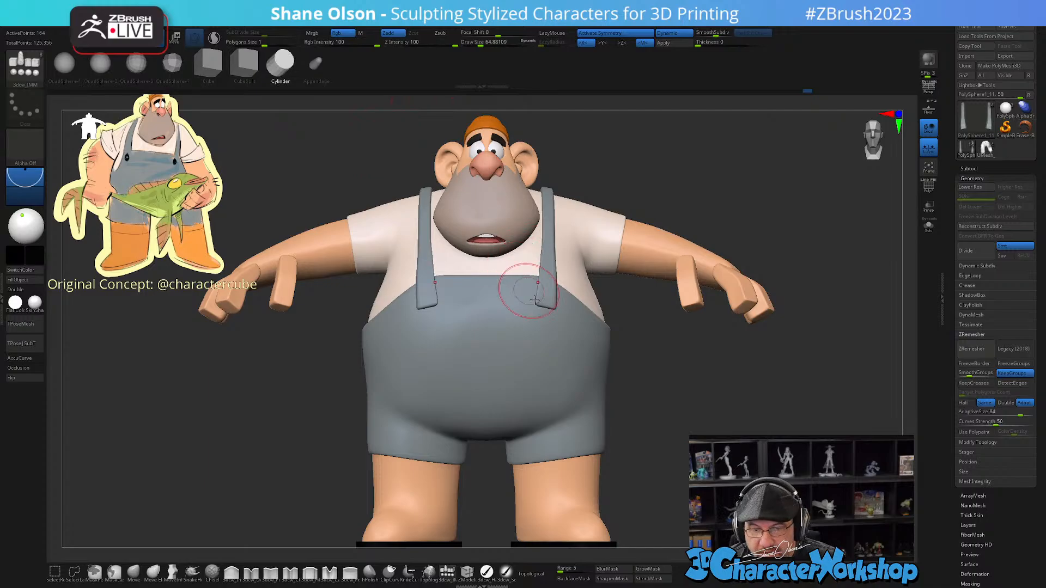
left_click_drag(547, 293, 548, 298)
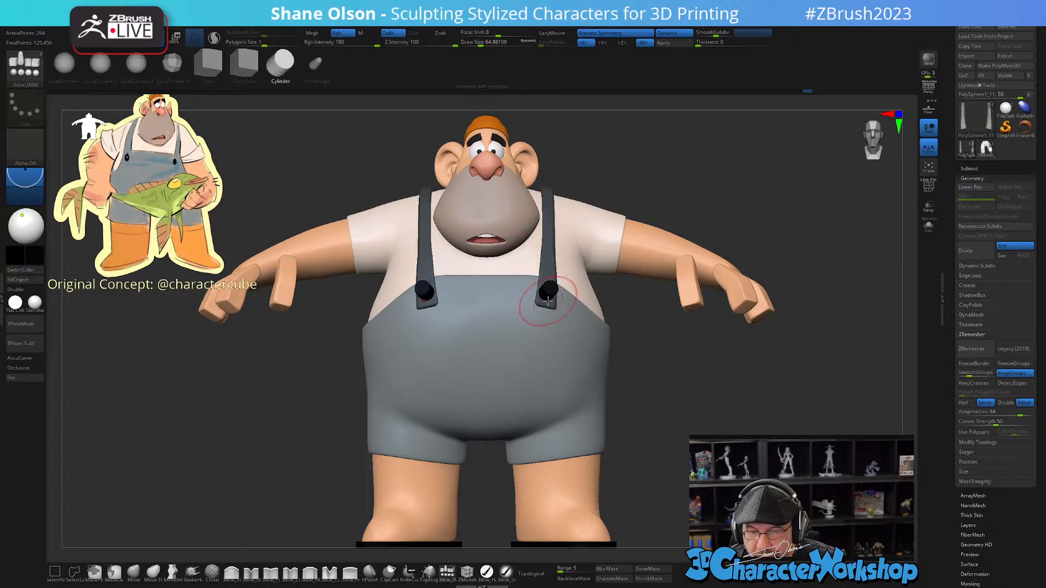
Step: Flatten the inserted cylinders into thin buttons and tilt them to lie against the front ends of the straps
left_click_drag(712, 432, 643, 398)
key("w")
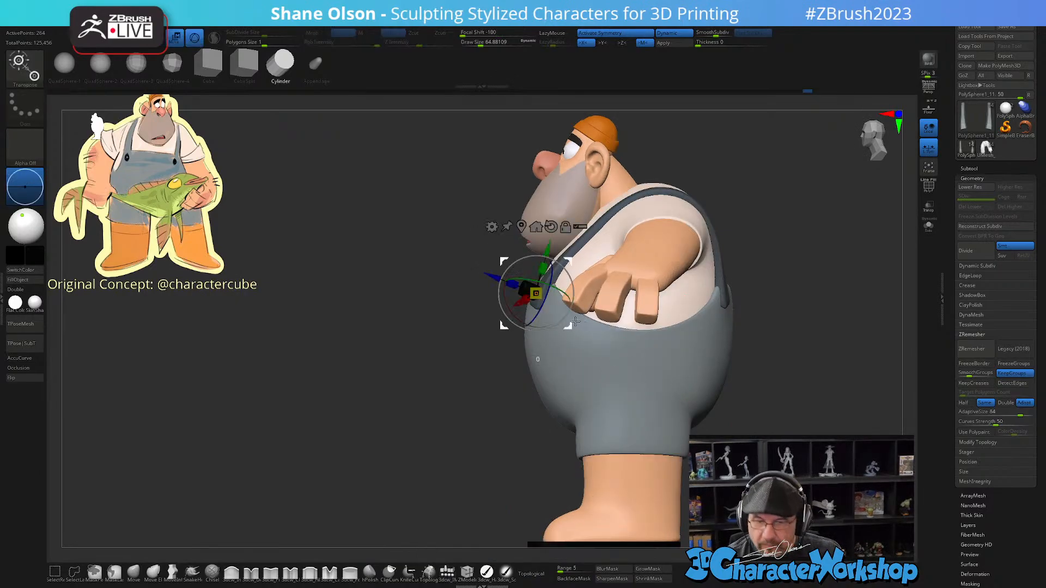
mouse_move(537, 357)
left_mouse_down()
mouse_move(545, 406)
mouse_move(576, 446)
mouse_move(533, 418)
mouse_move(529, 460)
mouse_move(524, 354)
left_mouse_up()
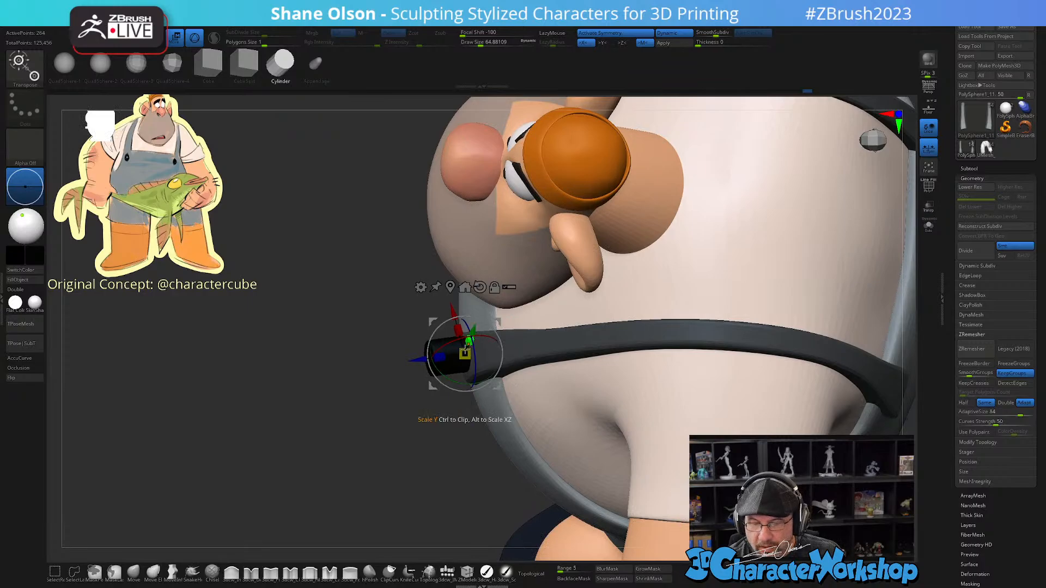
left_click_drag(440, 357, 598, 360)
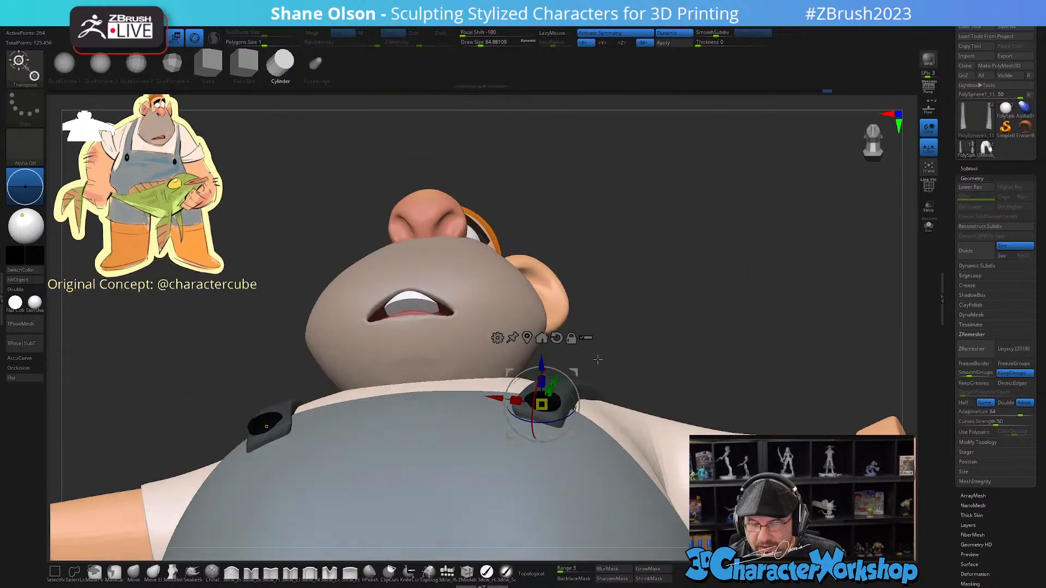
left_click_drag(573, 393, 571, 398)
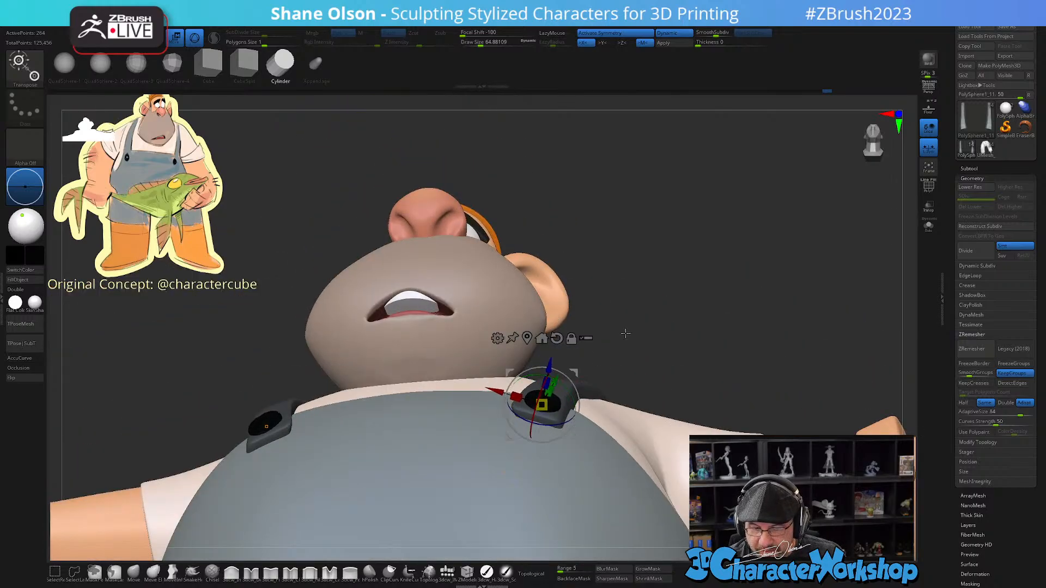
left_click_drag(625, 334, 680, 311)
left_click_drag(705, 274, 680, 306)
left_click_drag(709, 402, 648, 393, "alt")
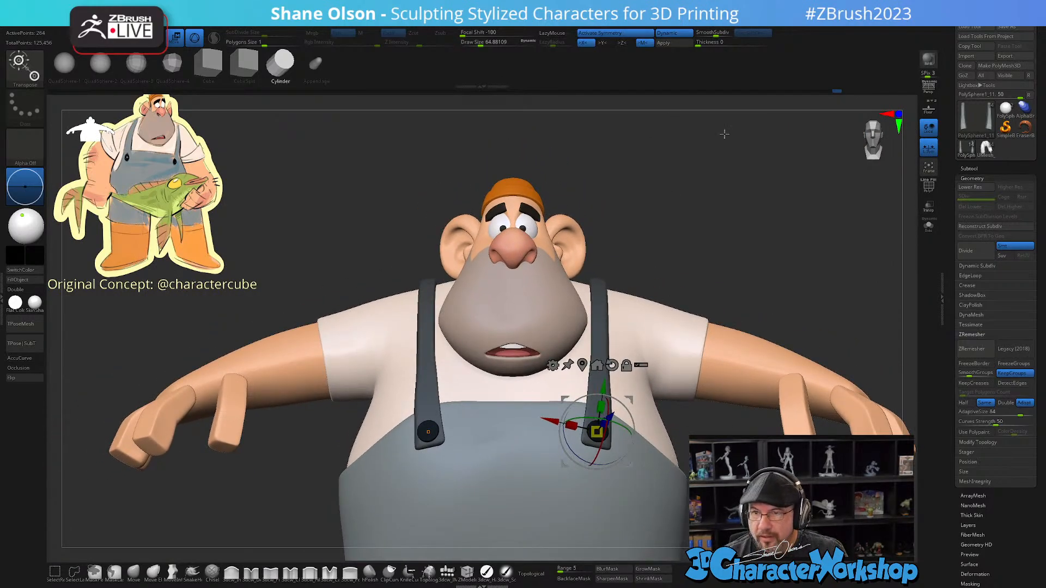
Step: Duplicate the front buttons to the back ends of the straps and centre the copies on them
left_click_drag(749, 241, 668, 225)
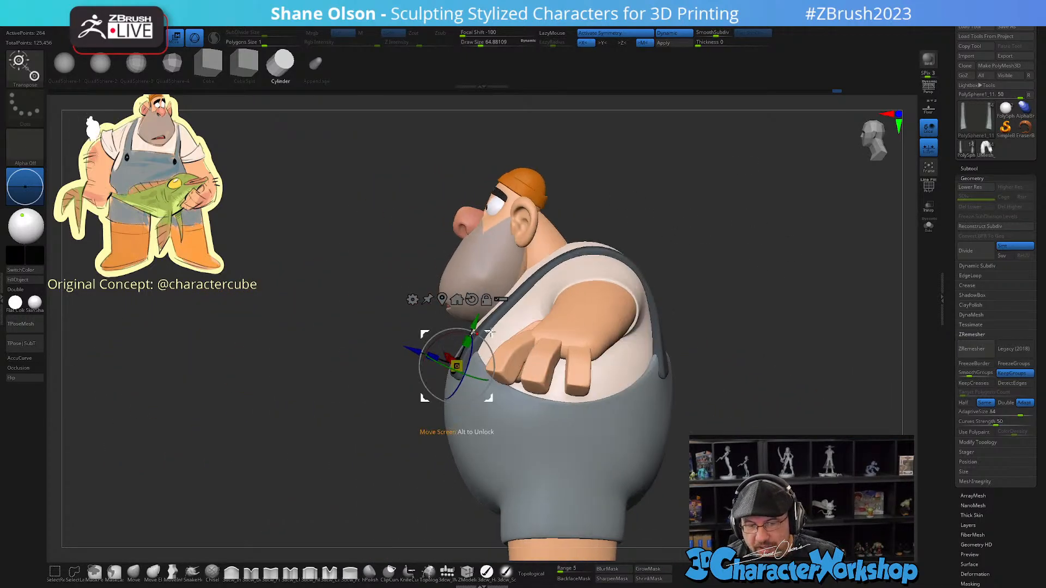
left_click_drag(493, 330, 764, 399, "ctrl")
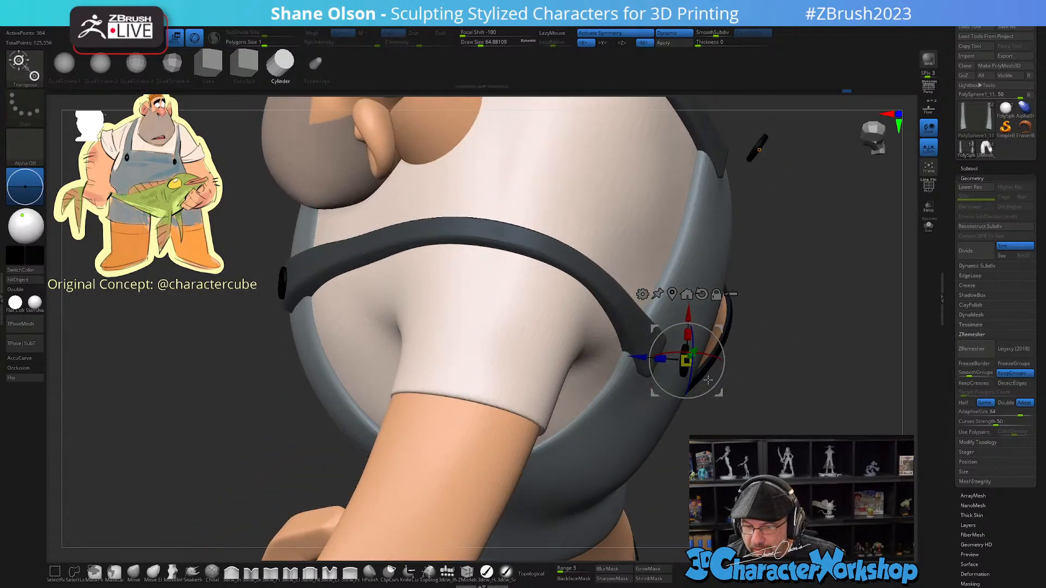
left_click_drag(708, 381, 659, 344)
left_click_drag(790, 325, 807, 282)
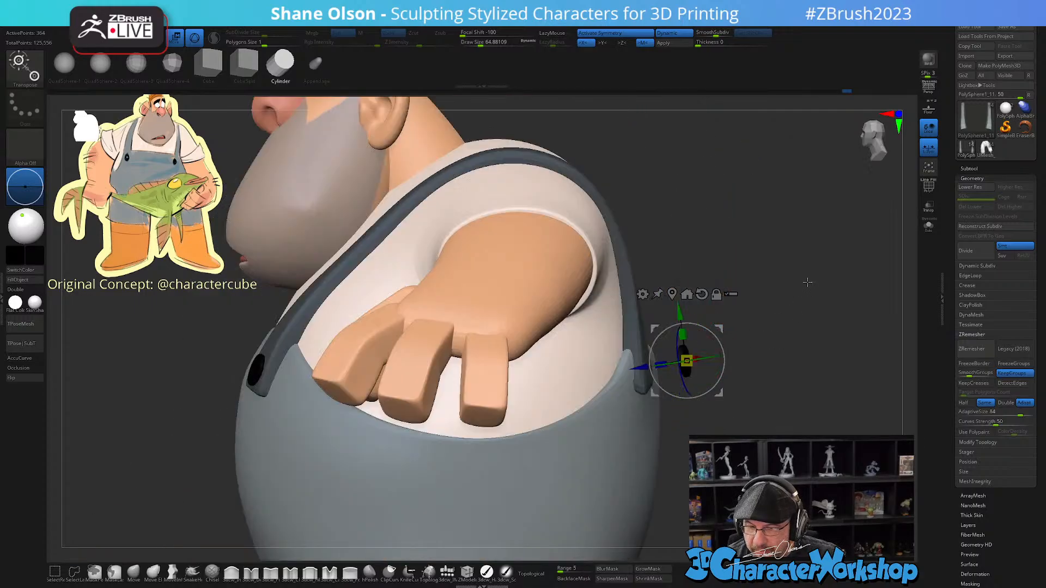
left_click_drag(719, 329, 683, 331)
left_click_drag(740, 312, 692, 330)
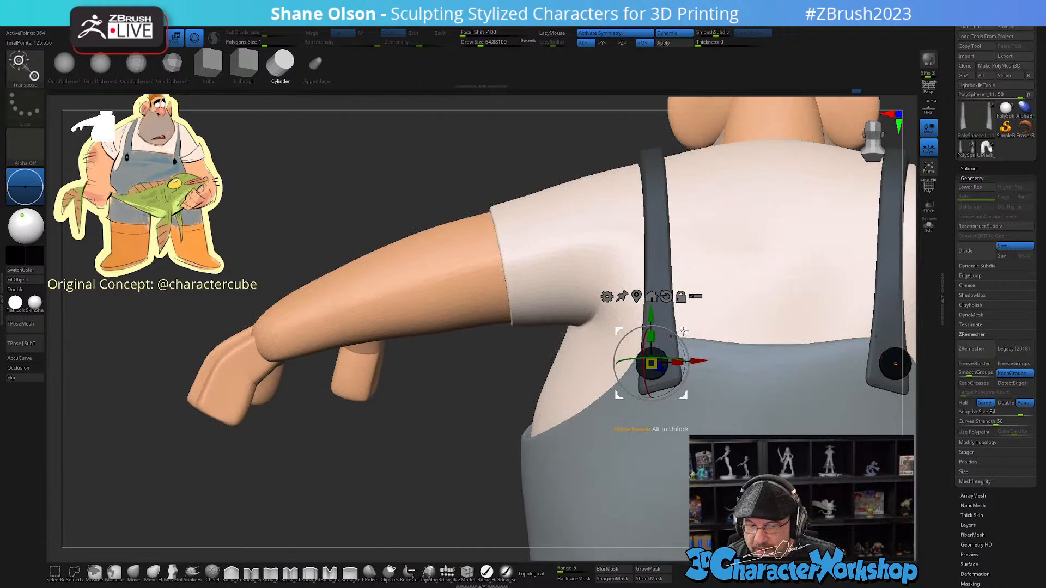
Step: Rotate the back buttons to lie flat on the straps, clear the mask and return to draw mode
left_click_drag(434, 387, 765, 301)
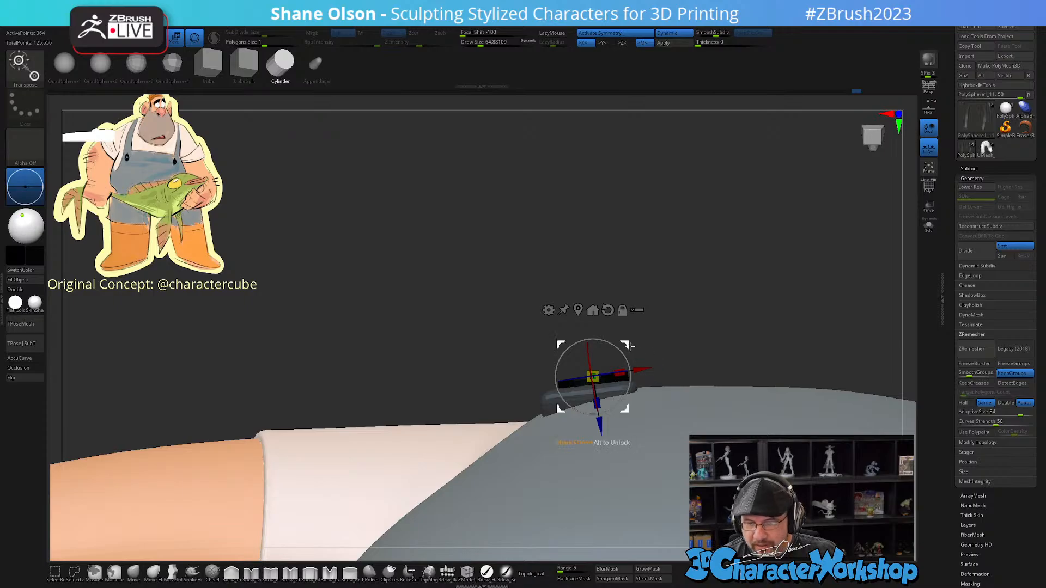
left_click_drag(628, 345, 623, 352)
left_click_drag(770, 264, 762, 401)
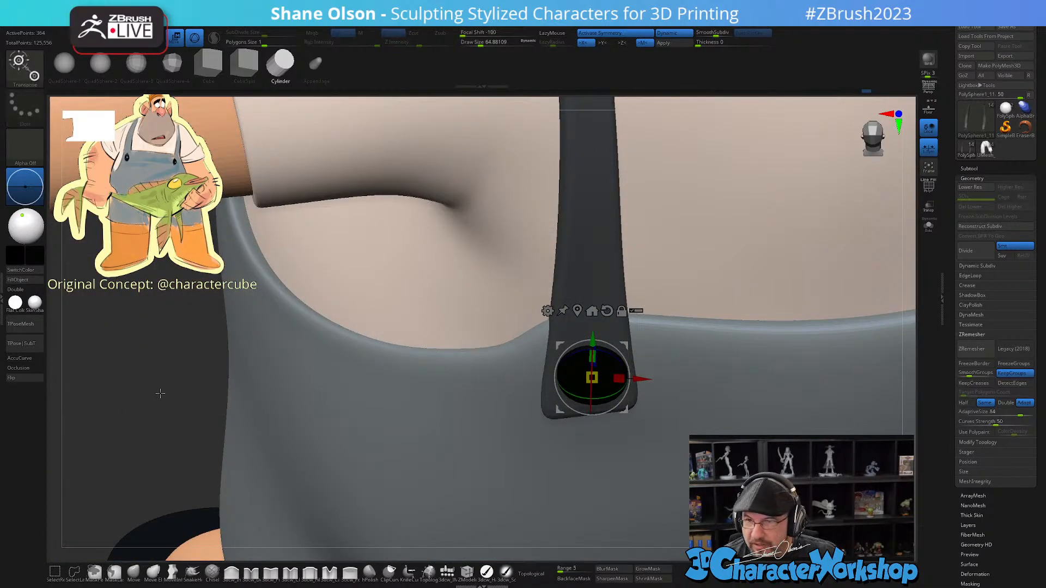
mouse_move(158, 379)
left_mouse_down("ctrl")
mouse_move(170, 404)
mouse_move(231, 394)
left_mouse_up("ctrl")
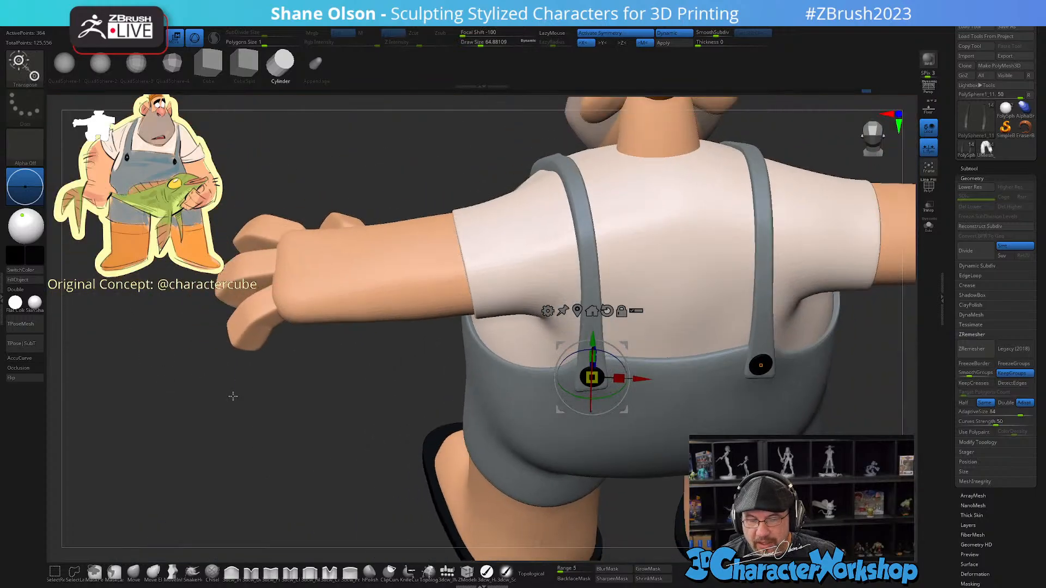
mouse_move(294, 436)
left_mouse_down()
mouse_move(306, 420)
mouse_move(290, 413)
left_mouse_up()
key("q")
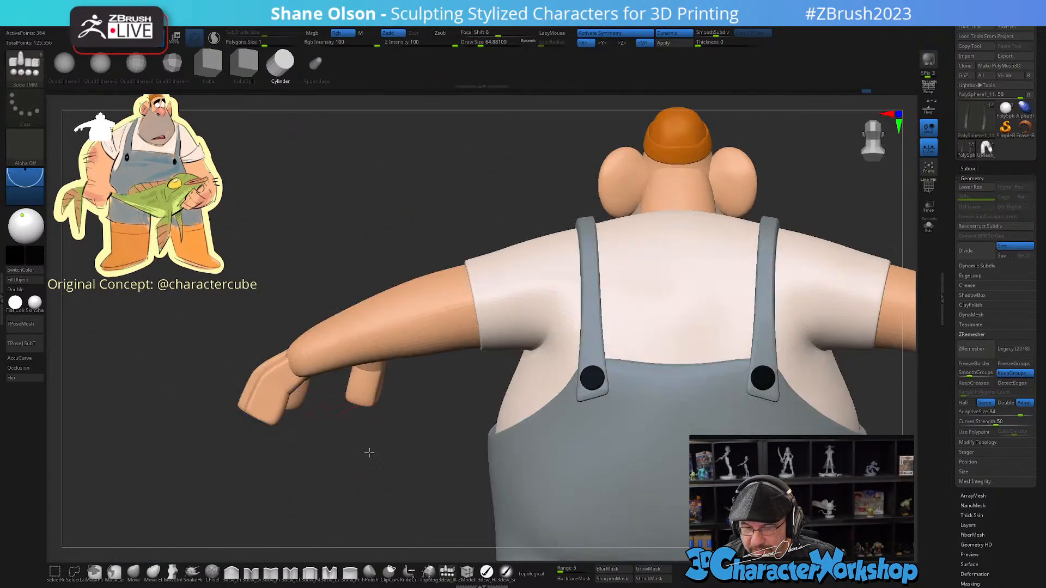
Step: Review the buttoned straps and the whole figure from the front, the side and above
mouse_move(370, 452)
left_mouse_down("alt")
mouse_move(457, 462)
mouse_move(442, 460)
left_mouse_up("alt")
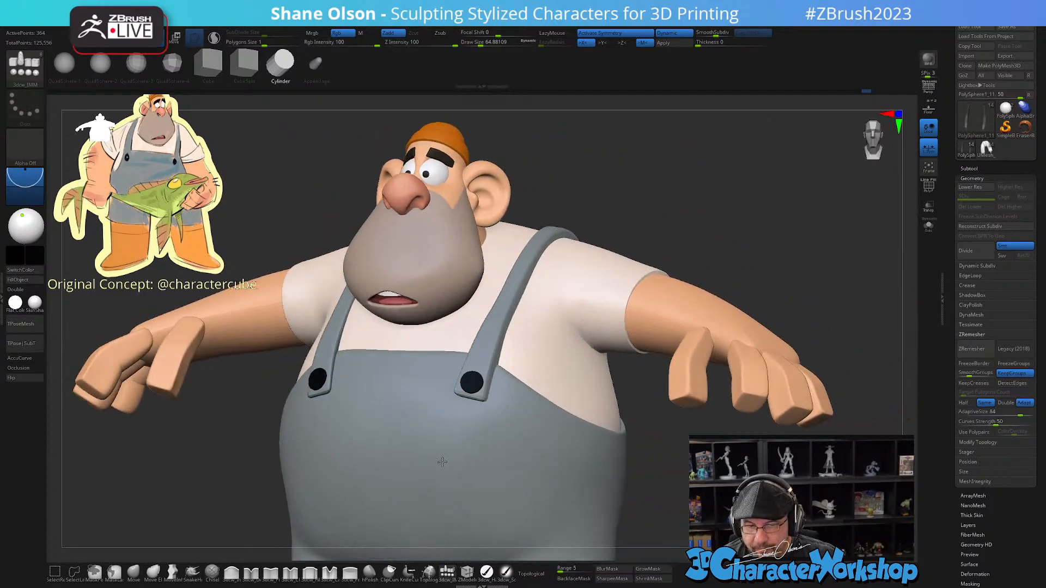
left_click_drag(684, 512, 731, 503, "alt")
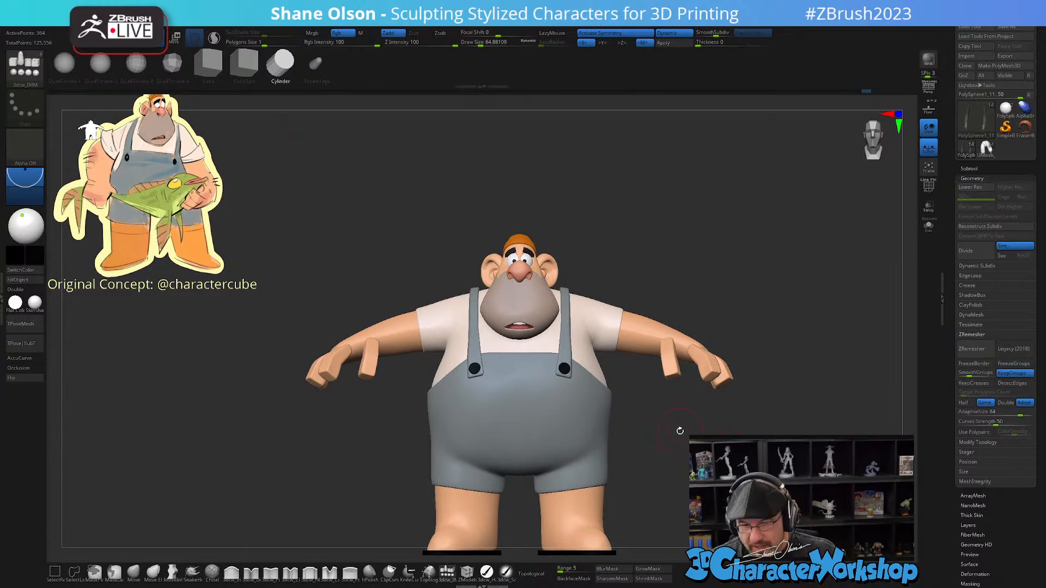
left_click_drag(680, 431, 696, 397, "alt")
left_click_drag(780, 353, 670, 387)
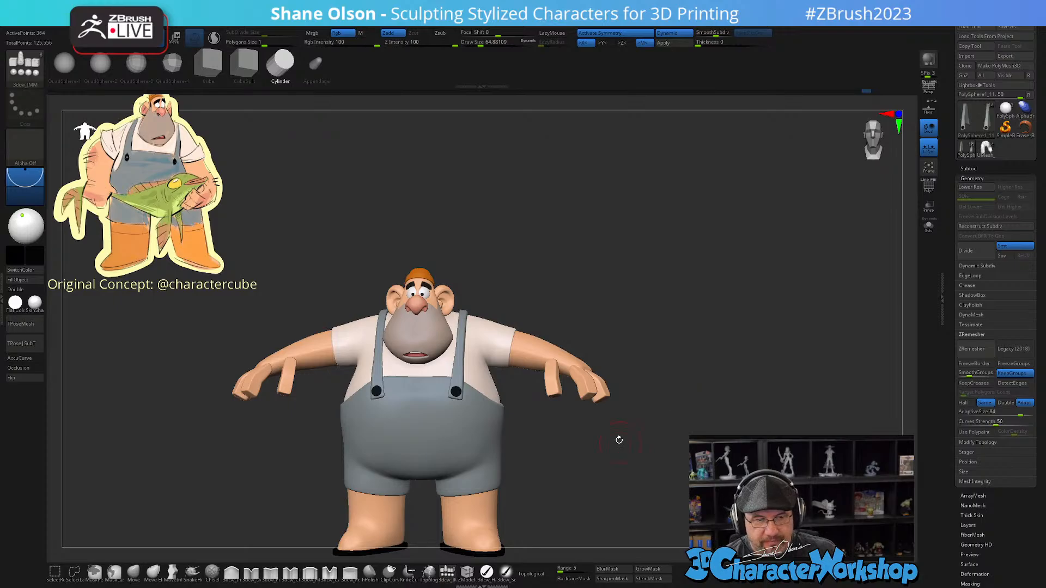
left_click_drag(619, 439, 600, 460)
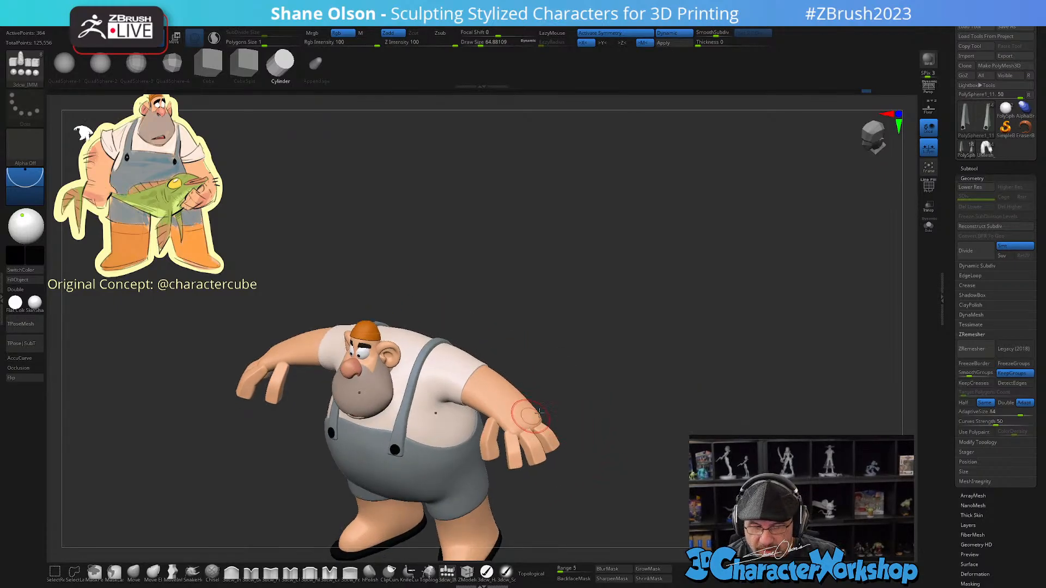
left_click_drag(567, 419, 675, 375)
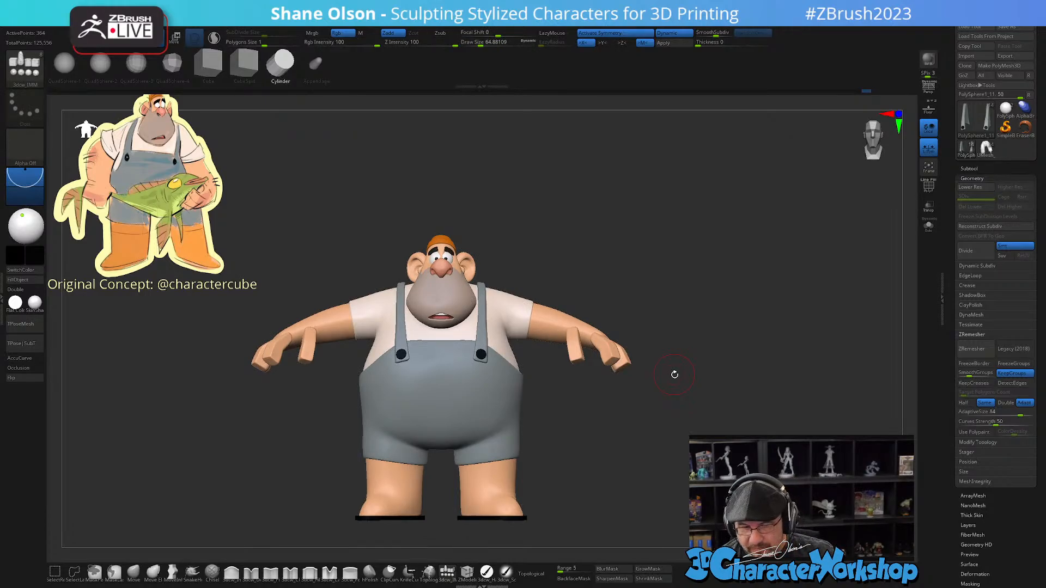
Step: Select the arms-and-legs body mesh and sample the boots' orange from the concept art as the active color
left_click(493, 483, "alt")
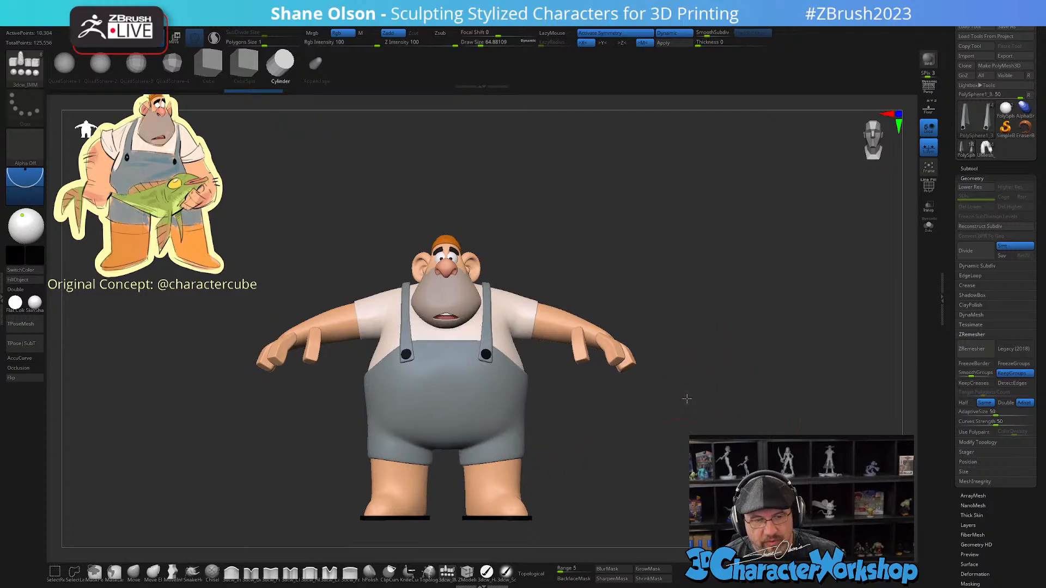
left_click_drag(587, 457, 603, 441, "alt")
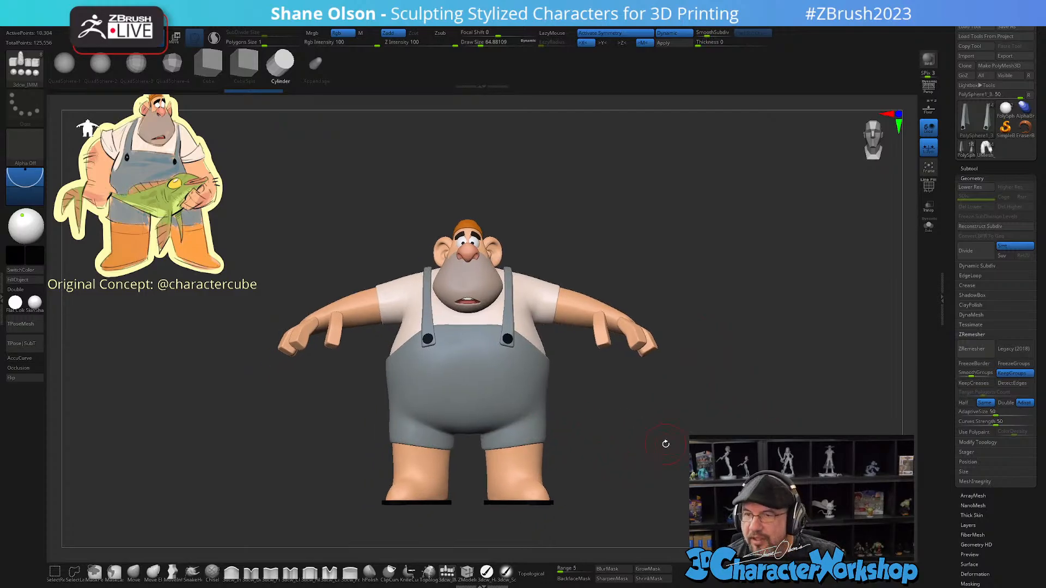
left_click_drag(667, 444, 670, 450)
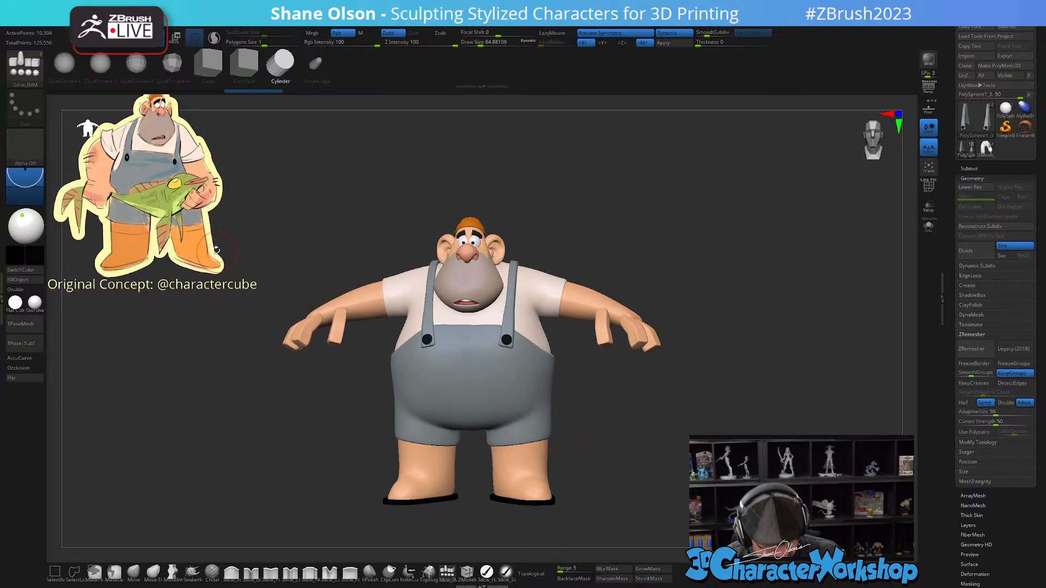
key("z")
key("c")
key("z")
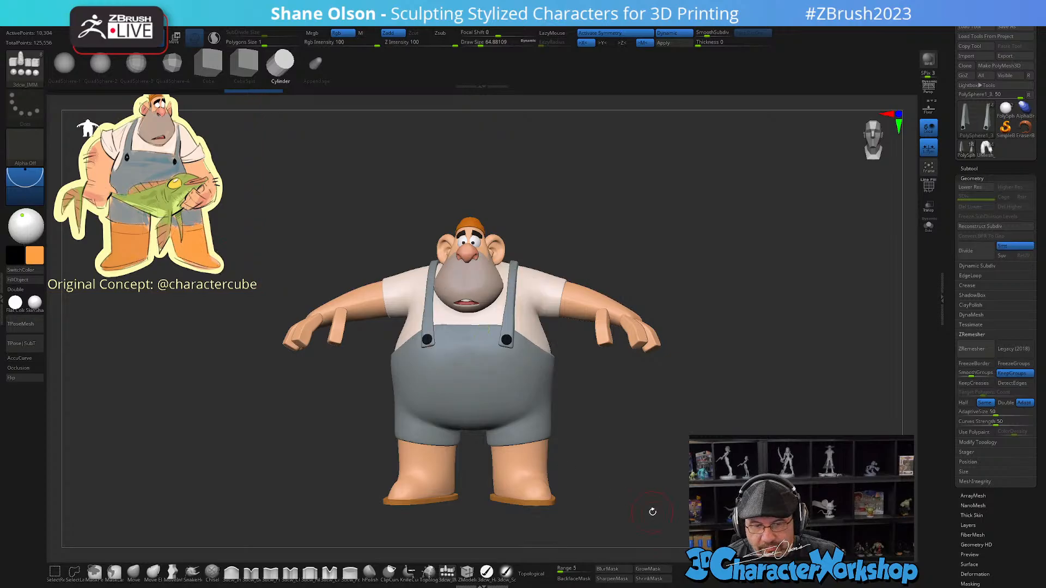
Step: Duplicate the arms-and-legs body mesh as a new subtool and frame the figure down to the feet
left_click(504, 461, "alt")
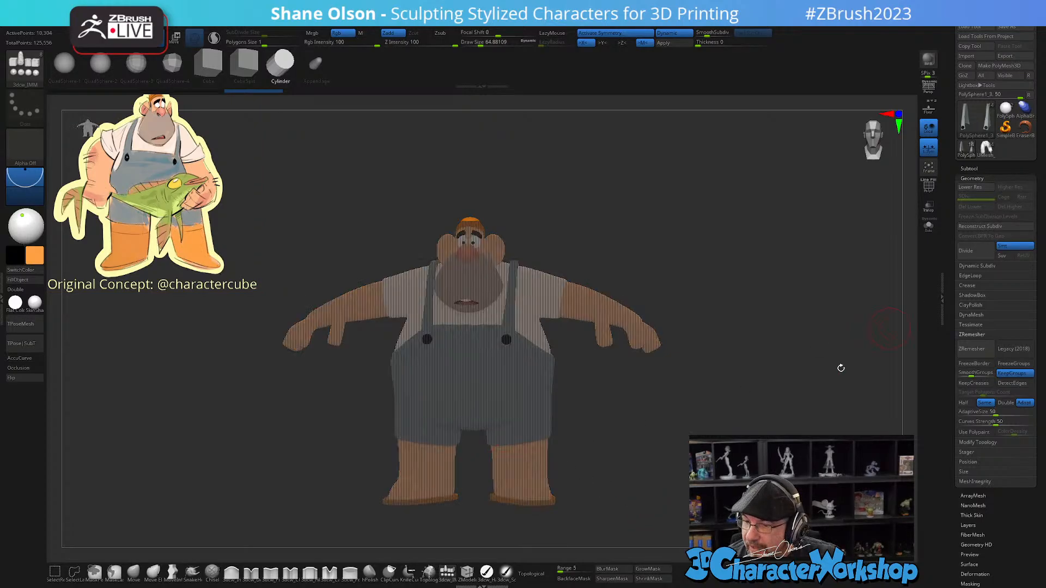
left_click(968, 168)
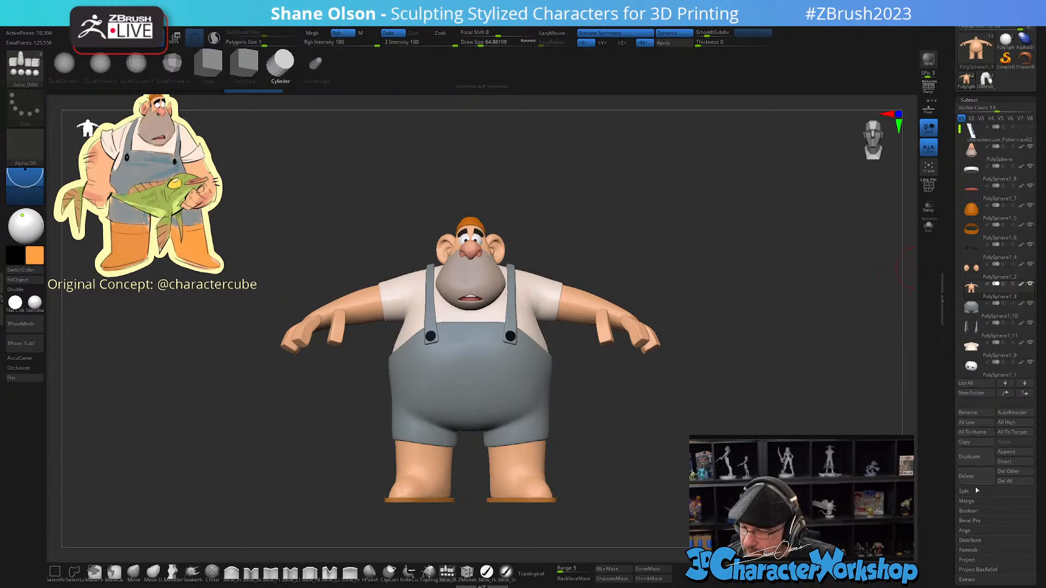
left_click(974, 459)
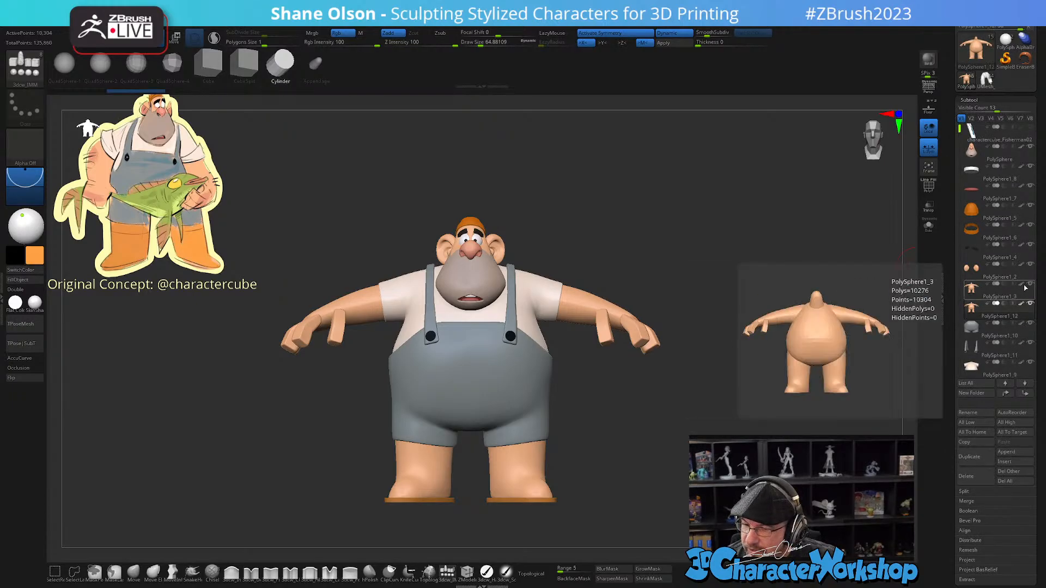
left_click_drag(739, 243, 678, 400)
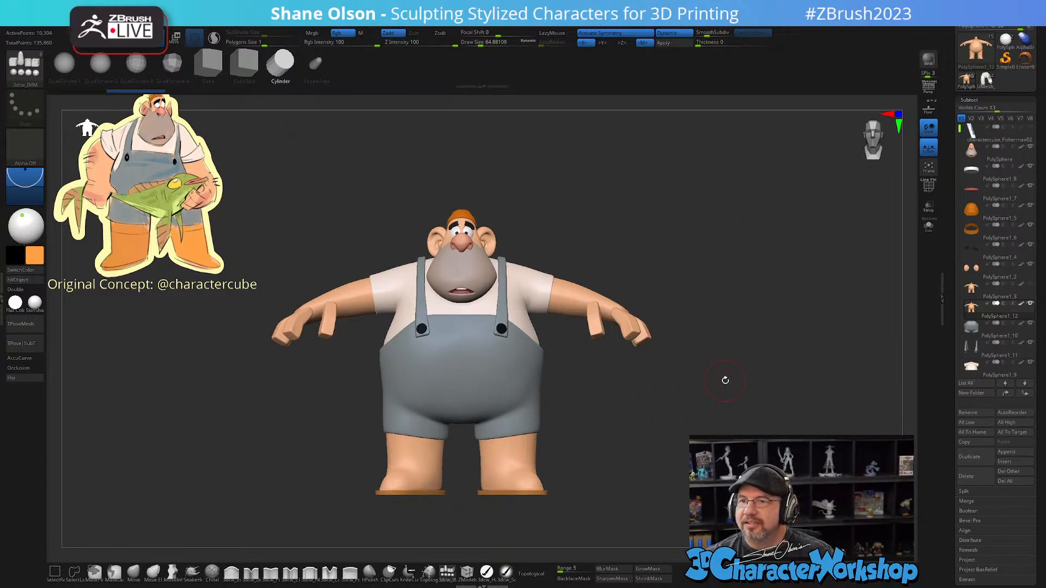
left_click_drag(695, 295, 651, 422, "alt")
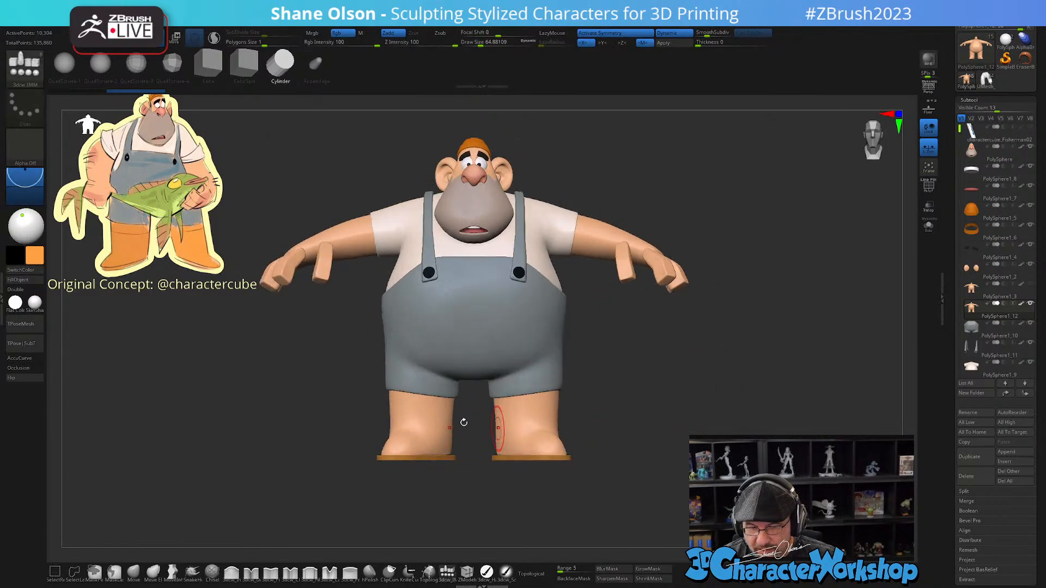
Step: Slice both legs of the duplicated body mesh with the KnifeCurve brush just inside the bottom of the overalls' leg openings
left_click(928, 226)
left_click(928, 226)
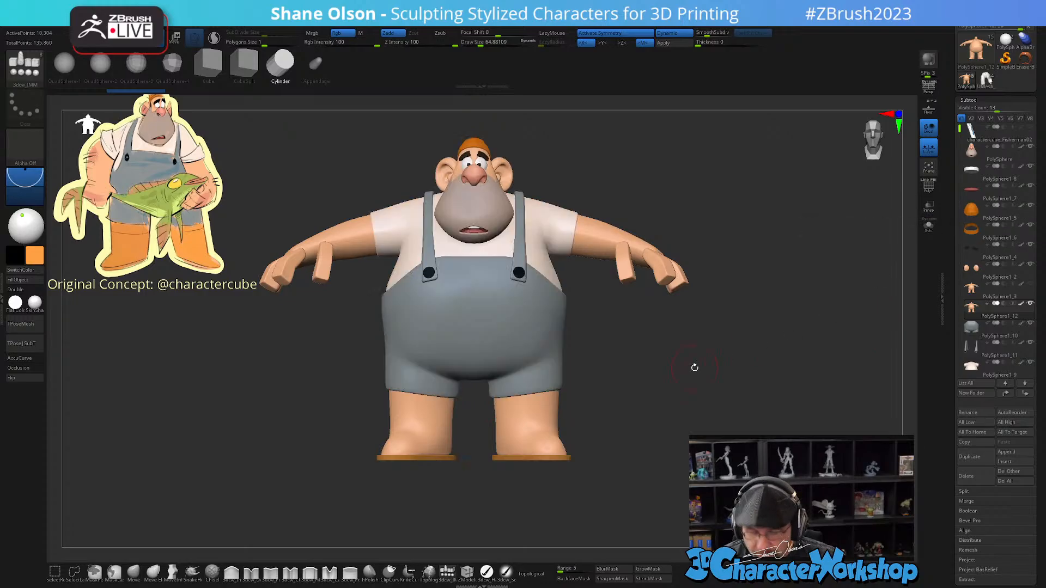
key("shift+f")
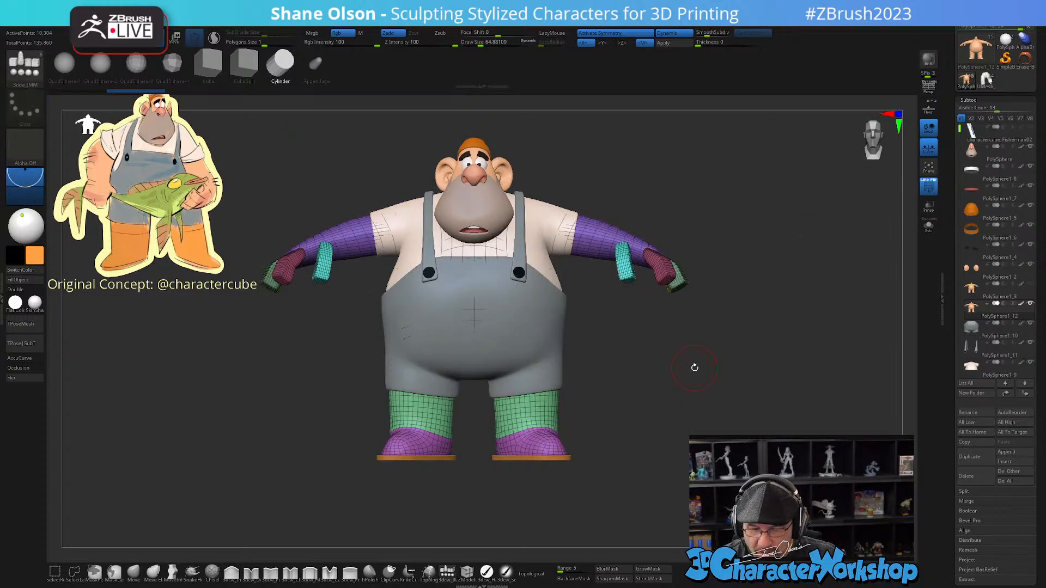
left_click_drag(633, 397, 631, 362, "alt")
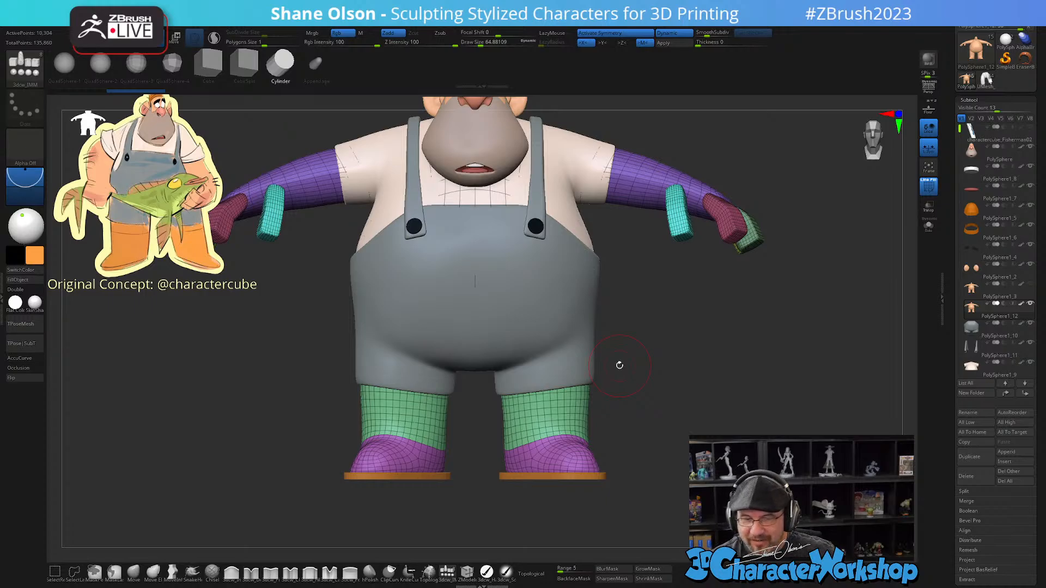
left_click_drag(649, 305, 642, 505, "alt")
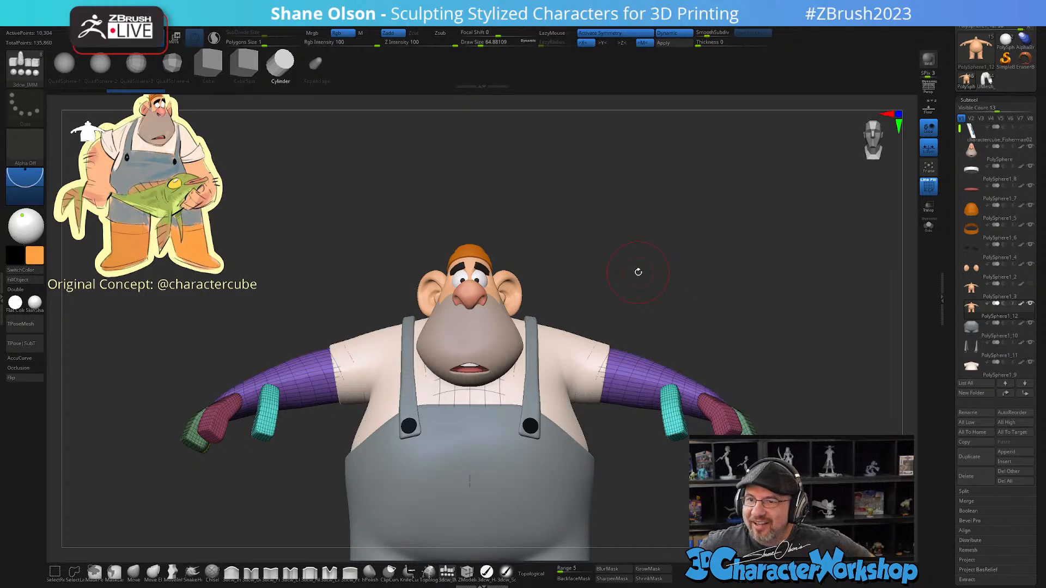
left_click_drag(659, 507, 672, 356, "alt")
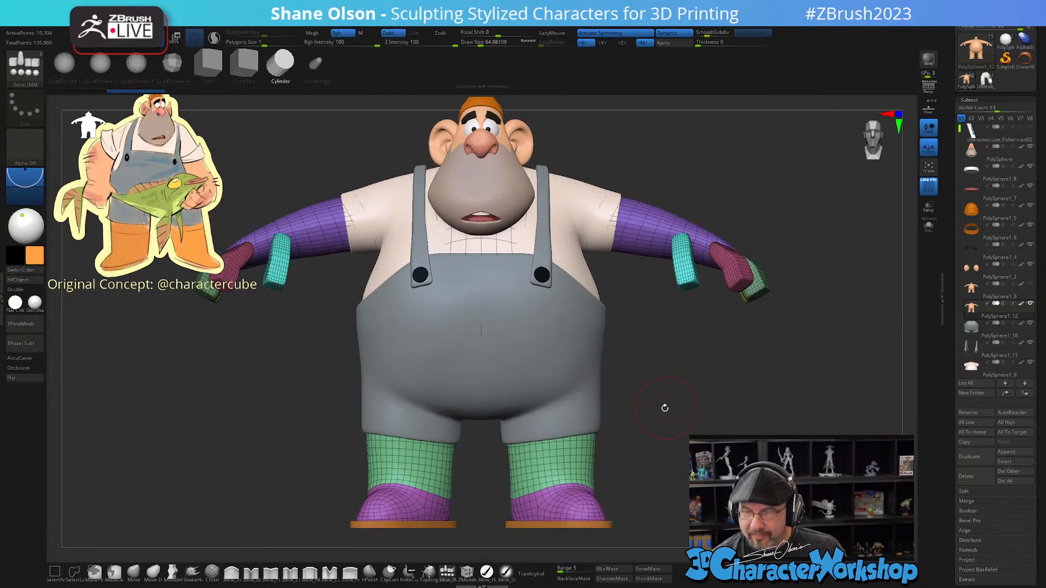
left_click_drag(661, 406, 671, 342, "alt")
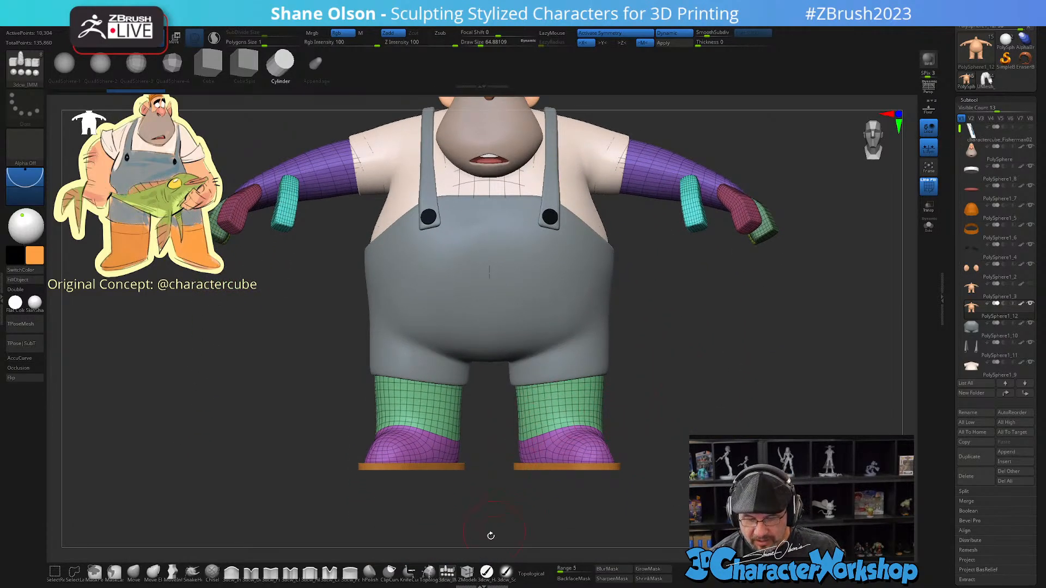
left_click_drag(775, 454, 760, 463, "alt")
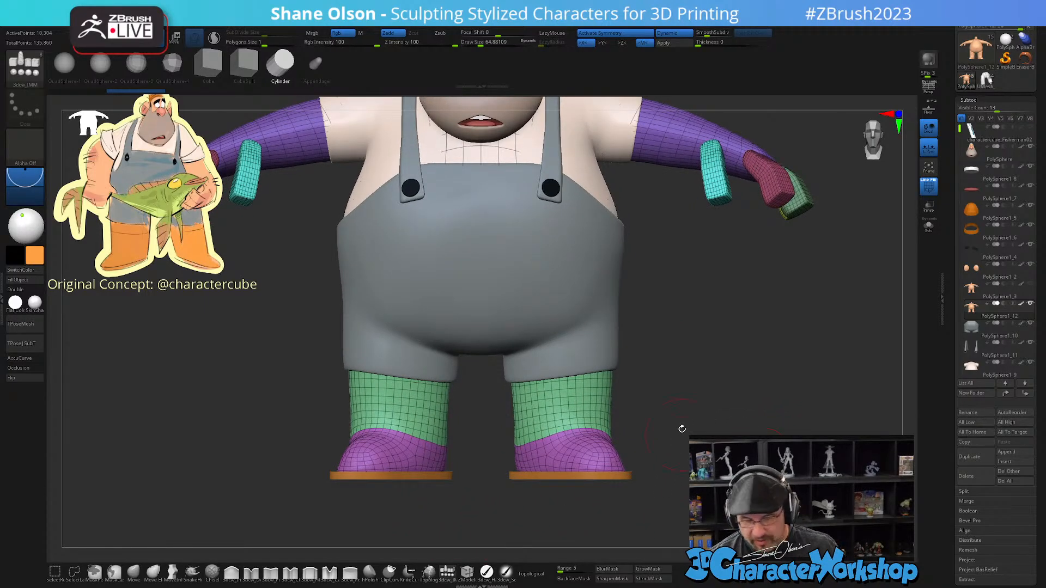
left_click_drag(682, 426, 687, 448, "alt")
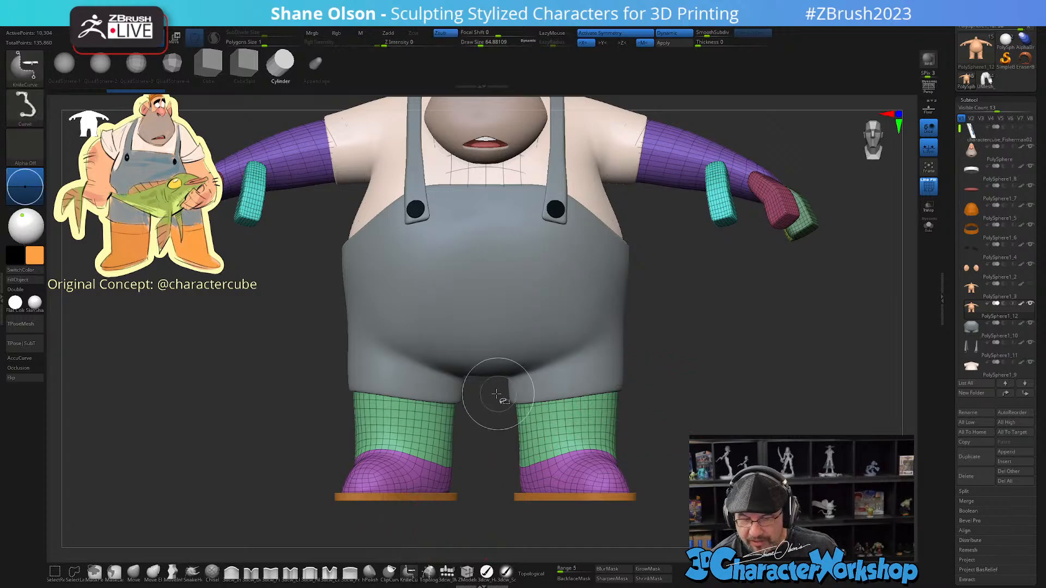
left_click_drag(496, 394, 683, 373, "ctrl+shift")
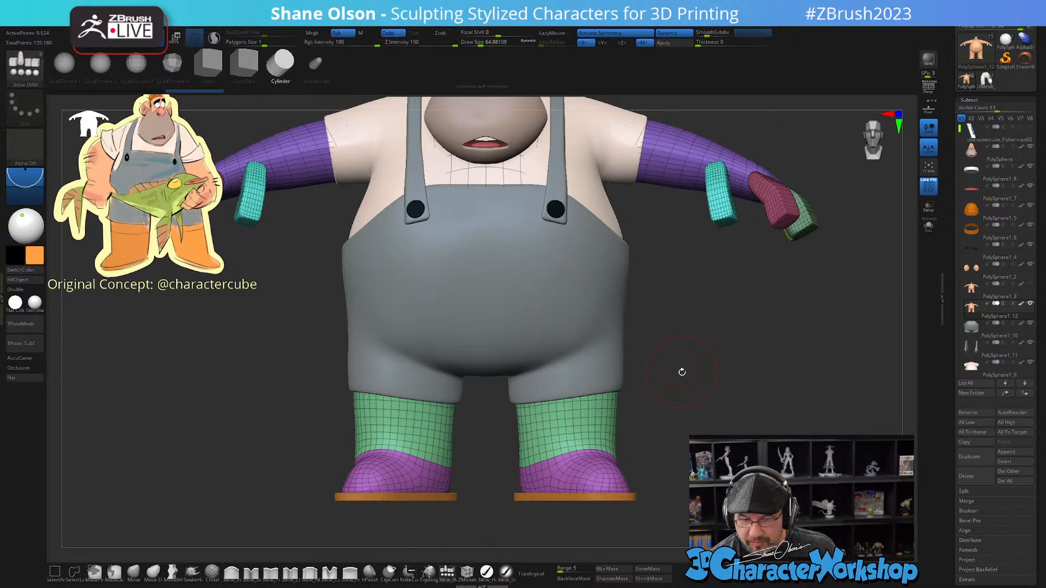
Step: Isolate the sliced mesh and hide the torso, neck, arm, hand and upper-leg polygroups, leaving only the capped boots displayed
left_click(929, 225)
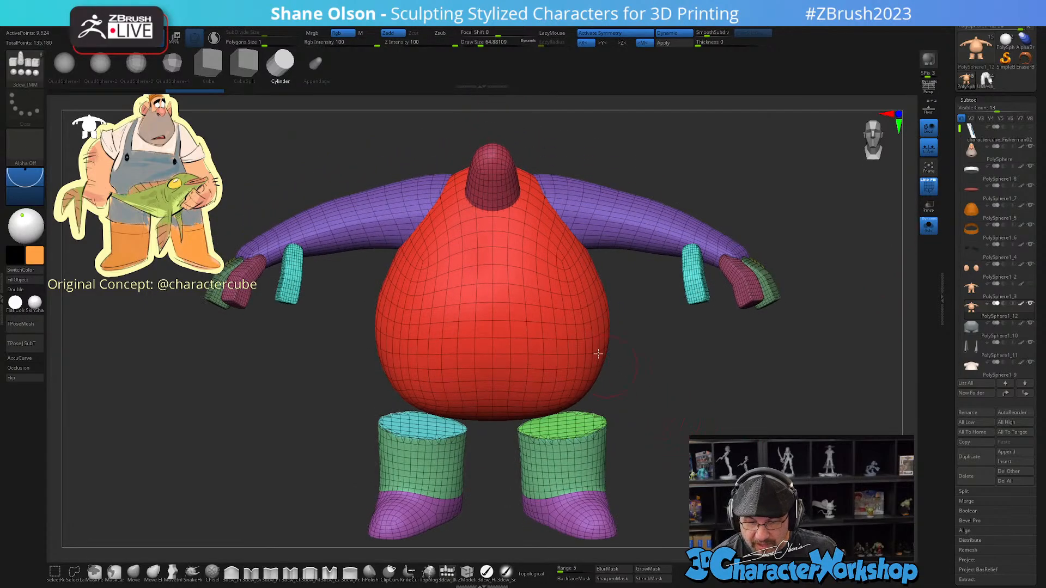
left_click(598, 335, "ctrl+shift")
left_click(619, 264, "ctrl+shift")
left_click(646, 220, "ctrl+alt+shift")
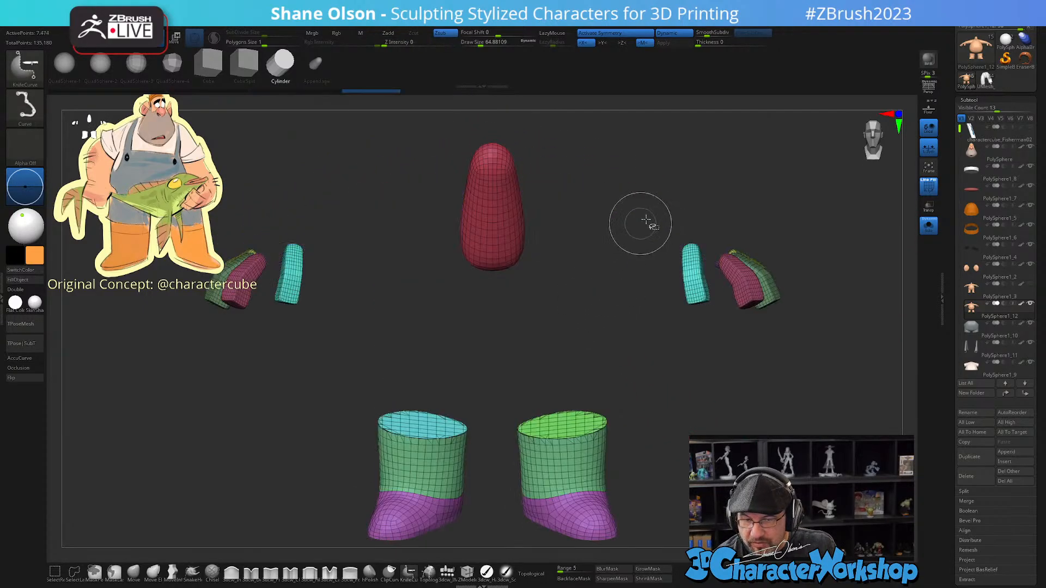
left_click(689, 259, "ctrl+alt+shift")
left_click(495, 222, "ctrl+alt+shift")
left_click(748, 264, "ctrl+alt+shift")
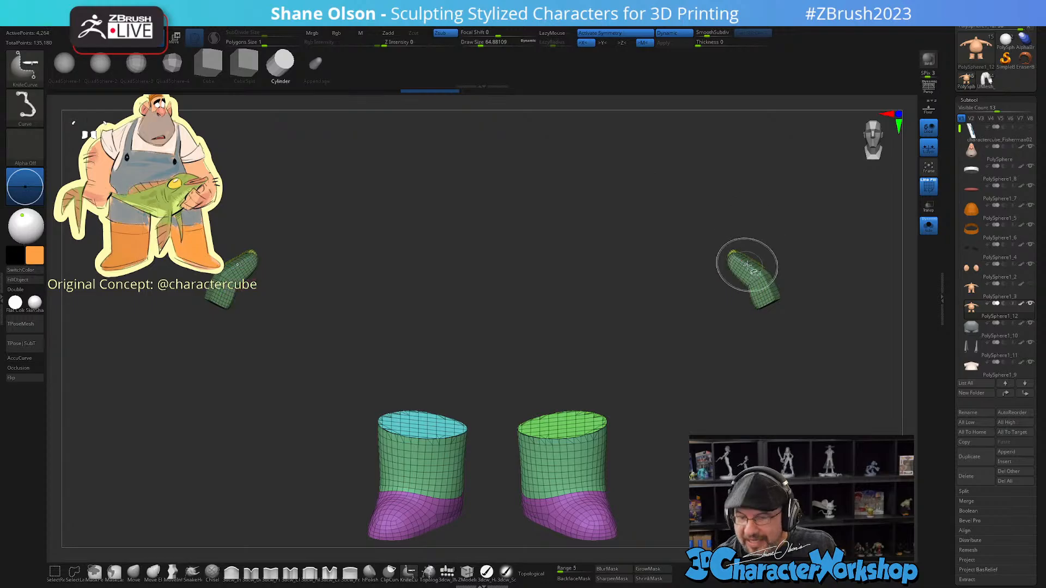
left_click(748, 264, "ctrl+alt+shift")
left_click(750, 261, "ctrl+alt+shift")
left_click_drag(738, 424, 741, 433, "shift")
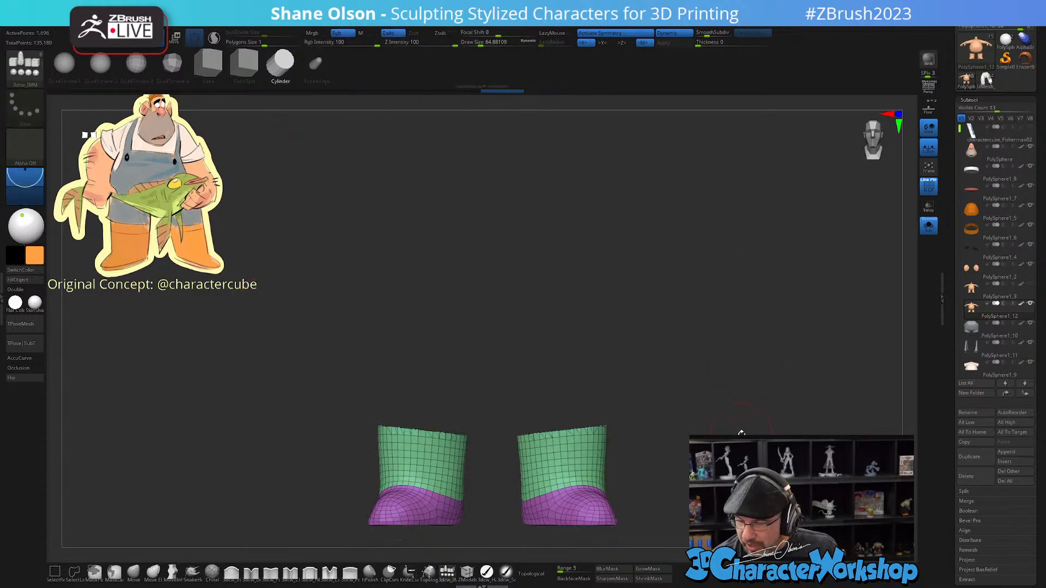
Step: Delete the hidden geometry, and apply Mirror And Weld to the two boots
key("space")
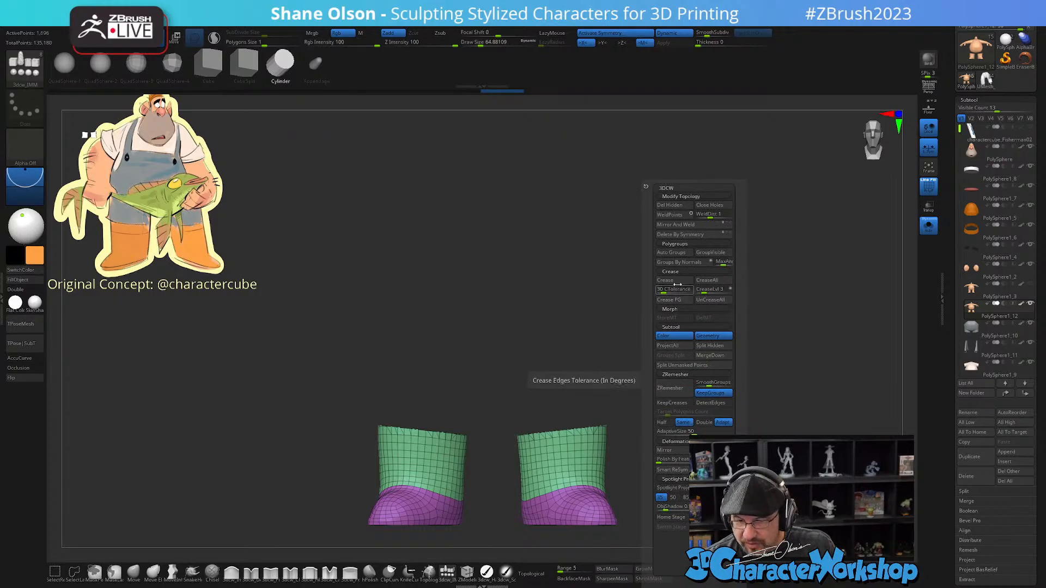
key("space")
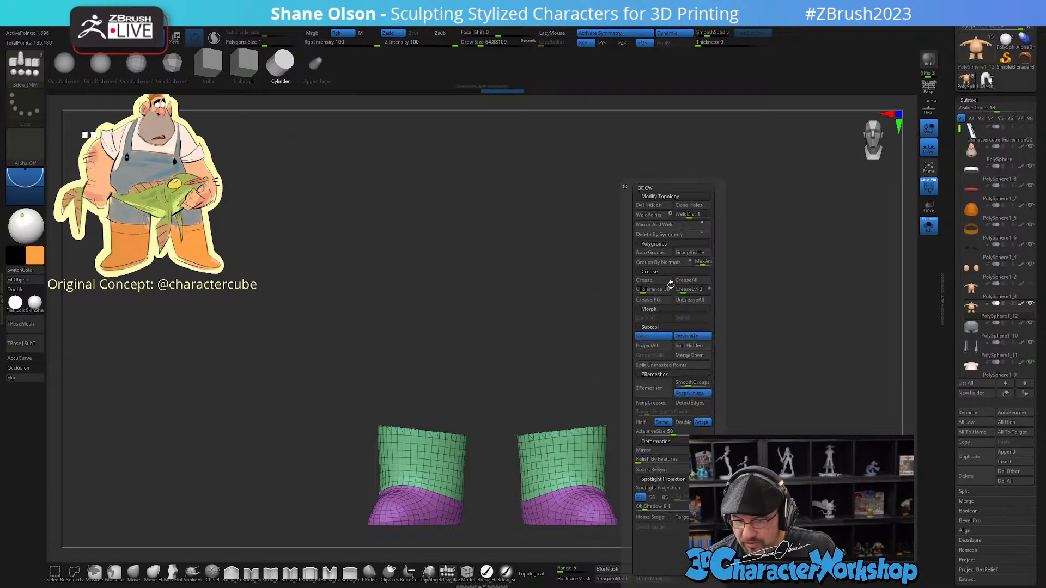
left_click(659, 207)
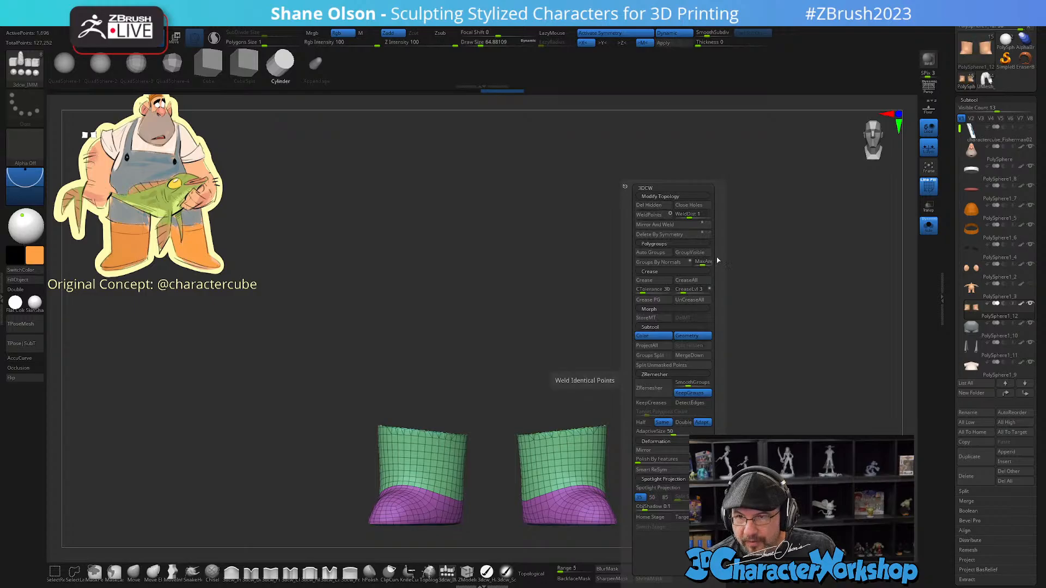
left_click_drag(742, 409, 714, 355)
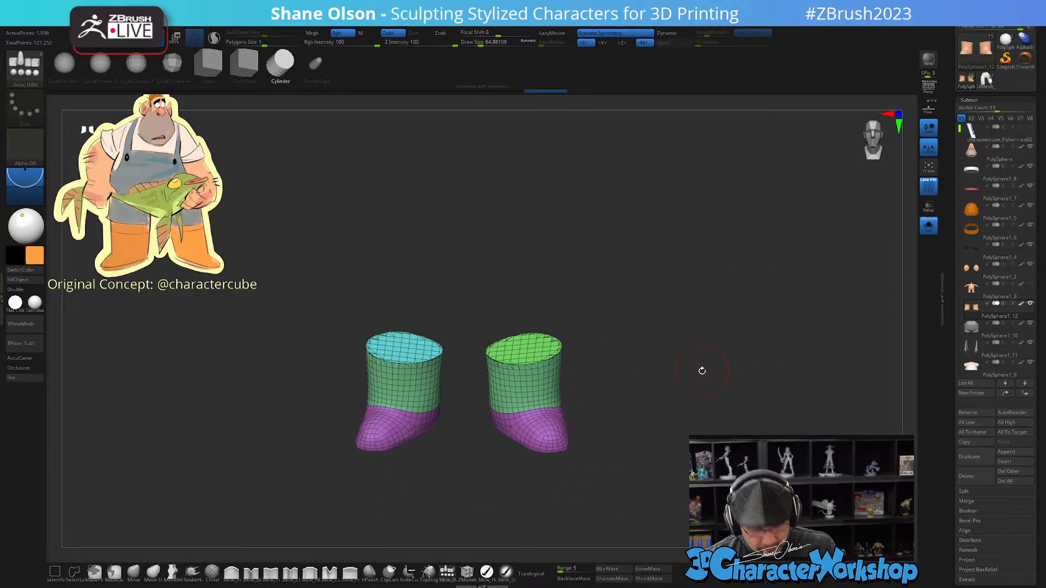
key("space")
left_click(684, 226)
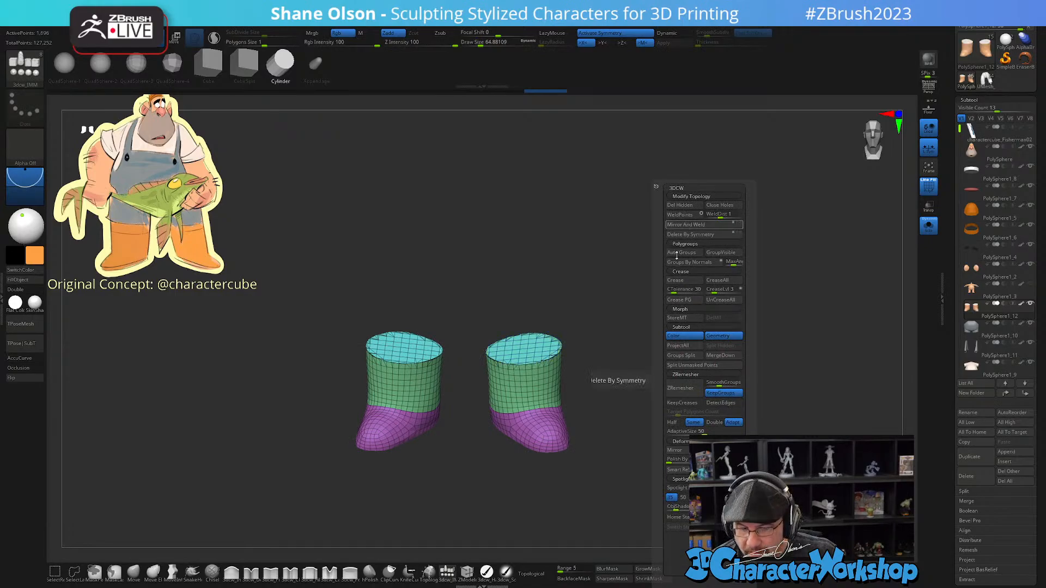
mouse_move(643, 284)
left_mouse_down()
mouse_move(654, 325)
mouse_move(680, 344)
mouse_move(665, 393)
mouse_move(677, 388)
mouse_move(672, 412)
left_mouse_up()
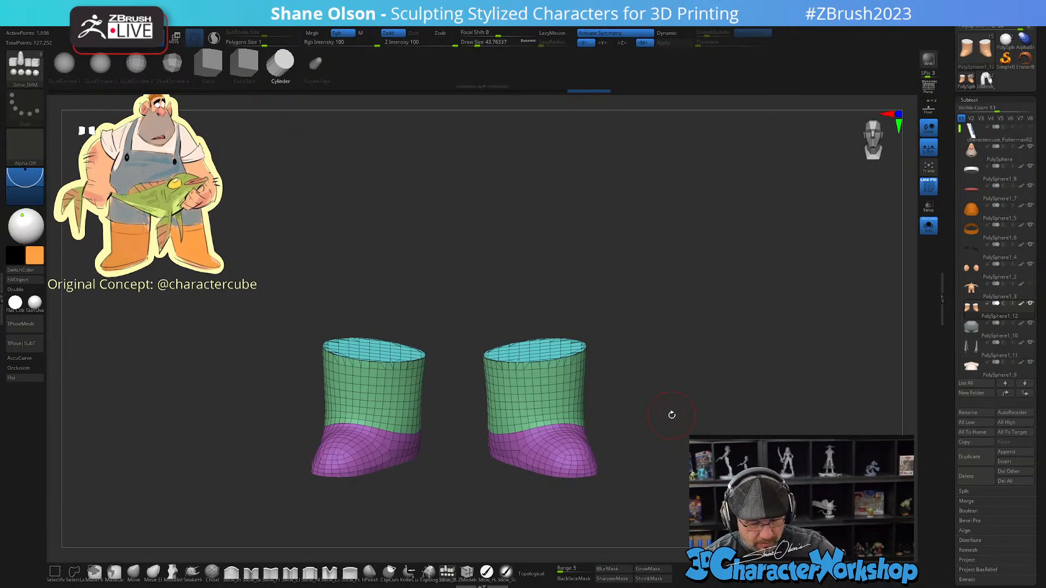
Step: ZRemesh the boots at the same density with polygroups kept, and turn off their wireframe display
left_click_drag(691, 404, 684, 436)
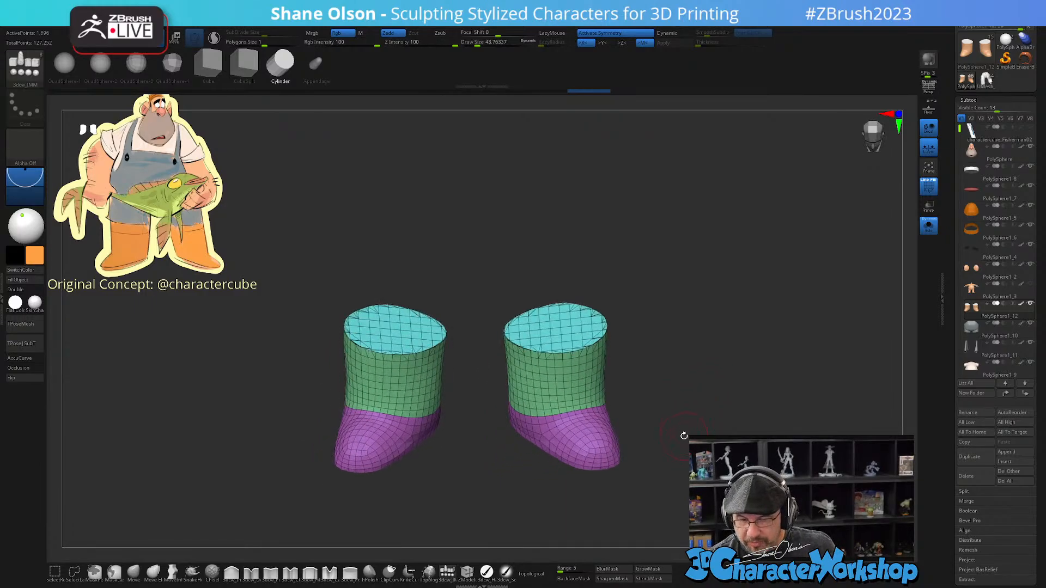
key("3")
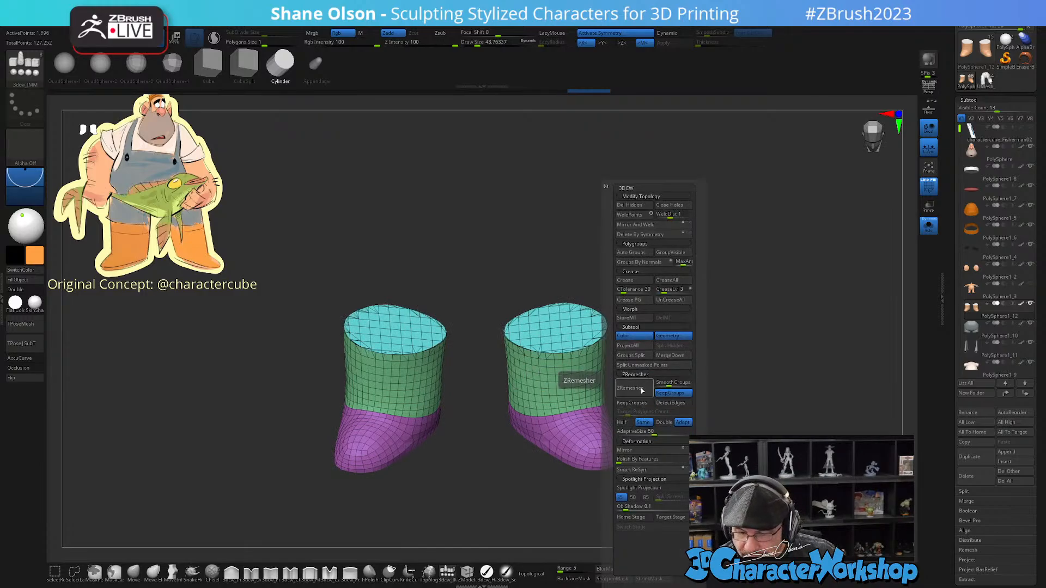
left_click_drag(730, 324, 706, 420)
key("shift+f")
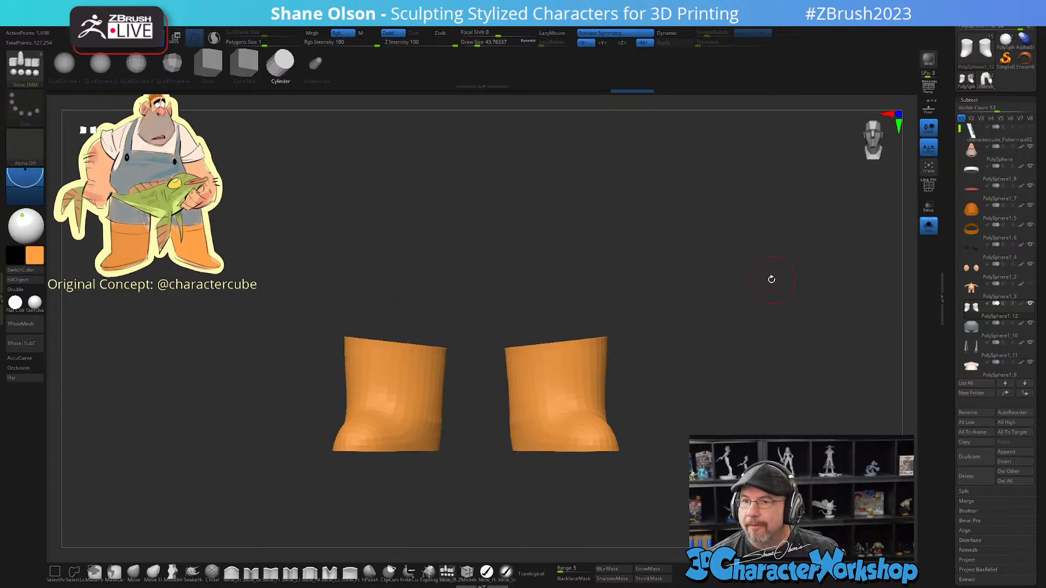
Step: Bring the rest of the figure back and review the orange boots from the front and from a raised three-quarter angle
left_click_drag(770, 280, 775, 267, "alt")
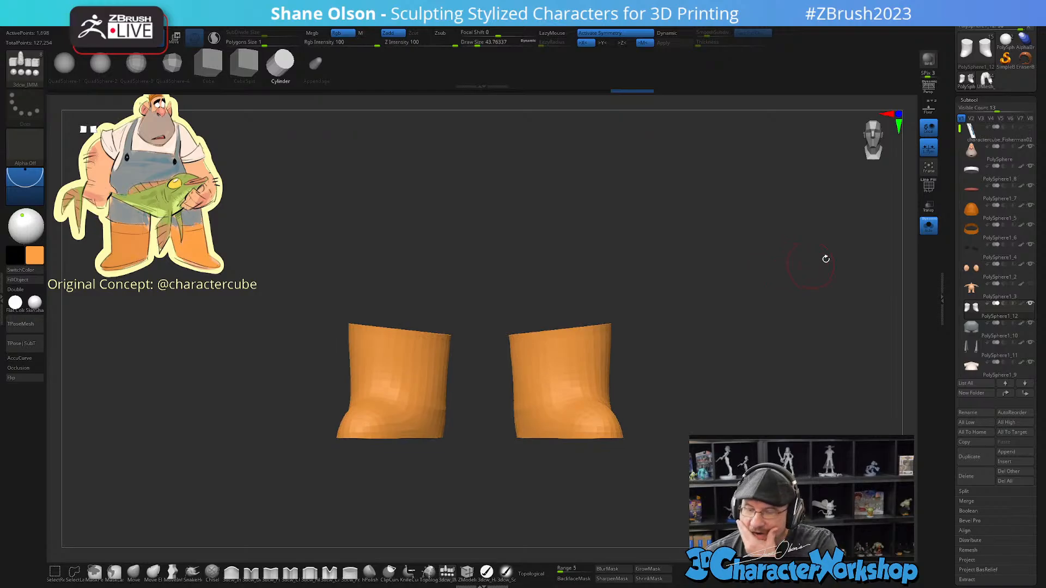
left_click(929, 225)
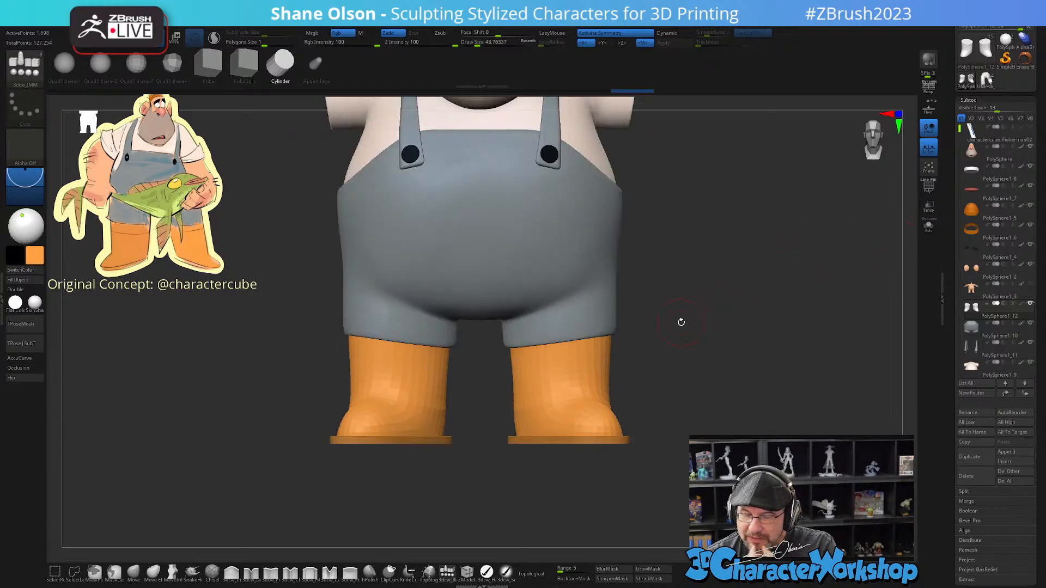
left_click_drag(719, 368, 715, 388)
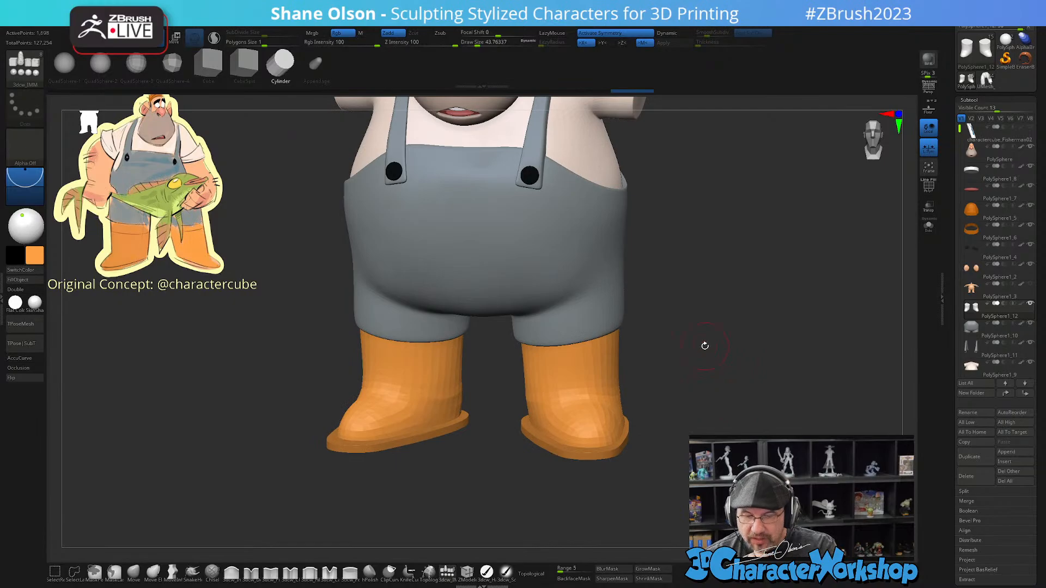
left_click_drag(705, 346, 709, 385)
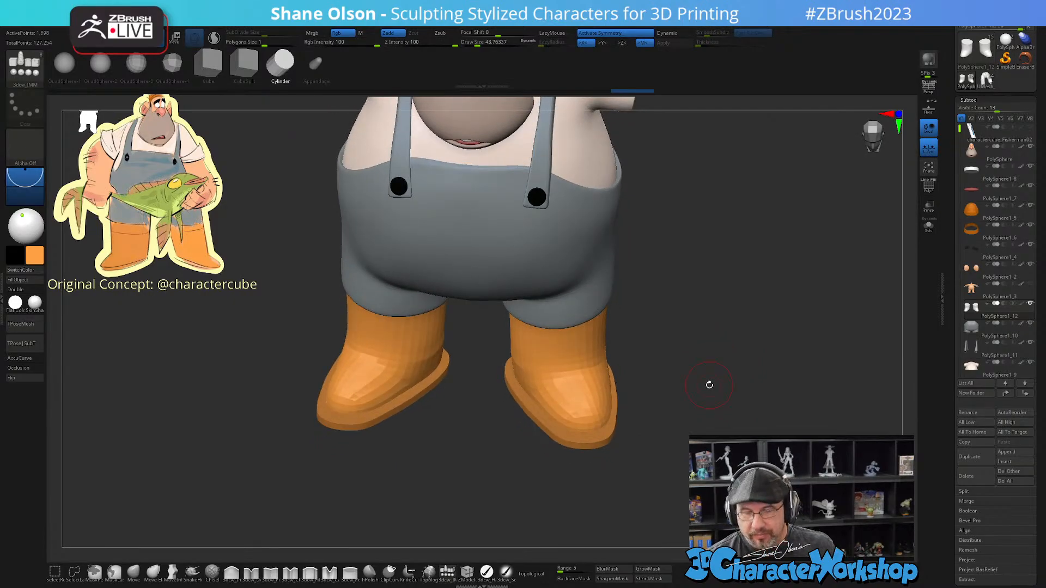
left_click_drag(667, 390, 667, 383)
Step: Select the Move brush with a draw size of about 71 and slightly nudge the inner sides of the boots
key("s")
left_click(665, 384)
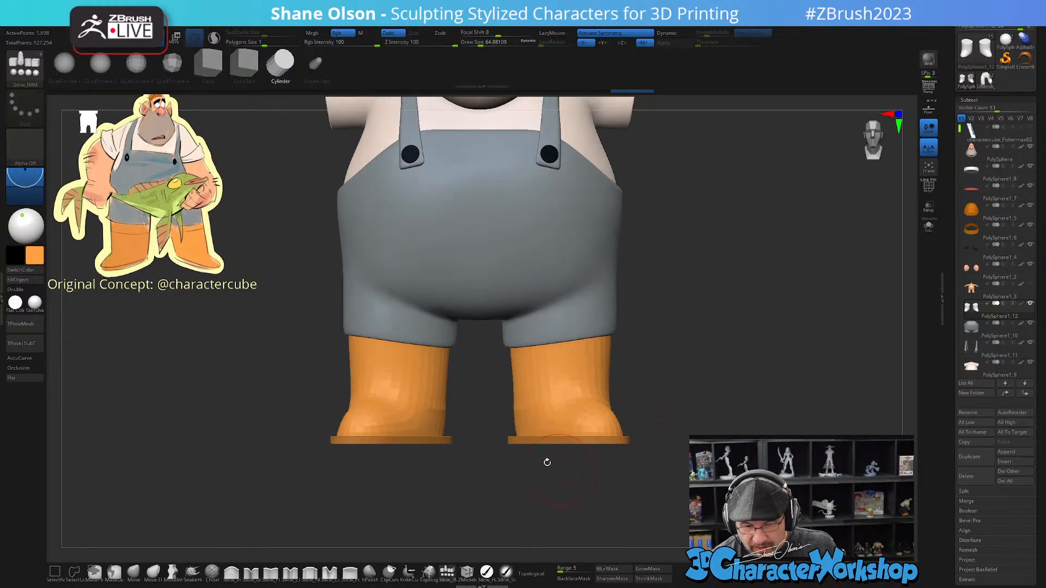
left_click(134, 573)
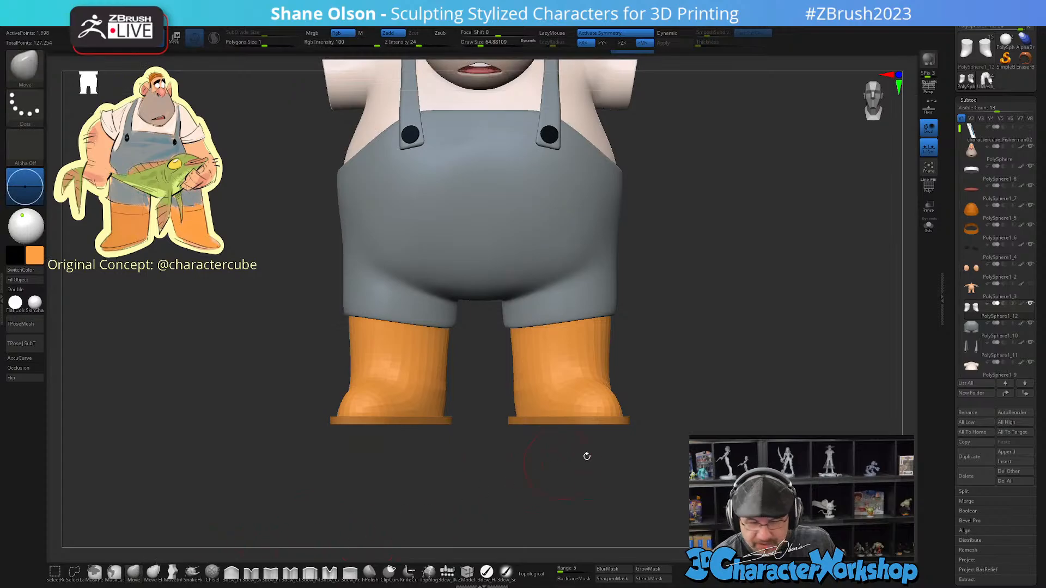
key("s")
left_click_drag(592, 466, 589, 495)
key("s")
left_click_drag(524, 410, 526, 409)
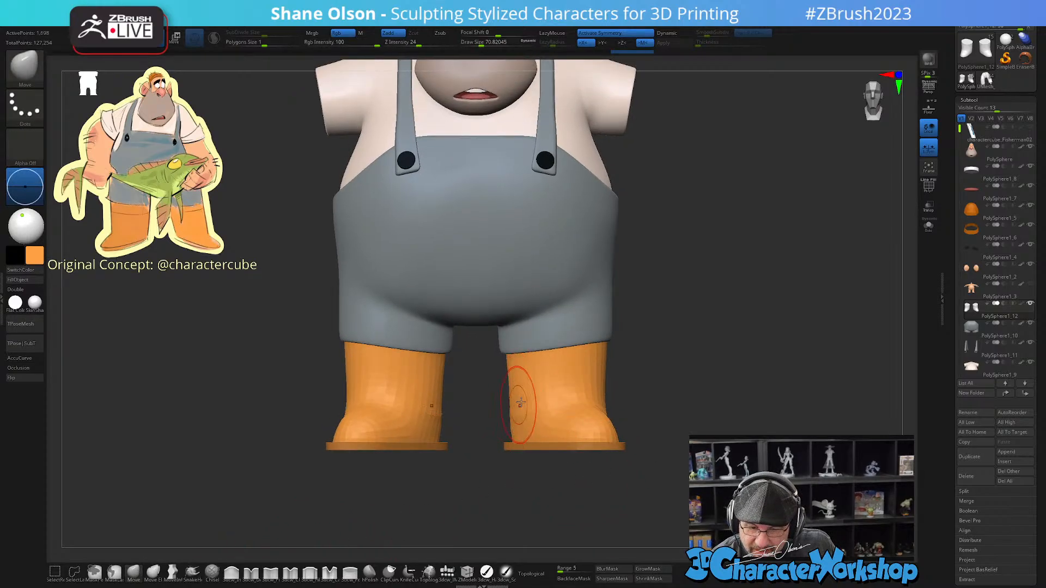
right_click_drag(532, 402, 536, 425, "alt")
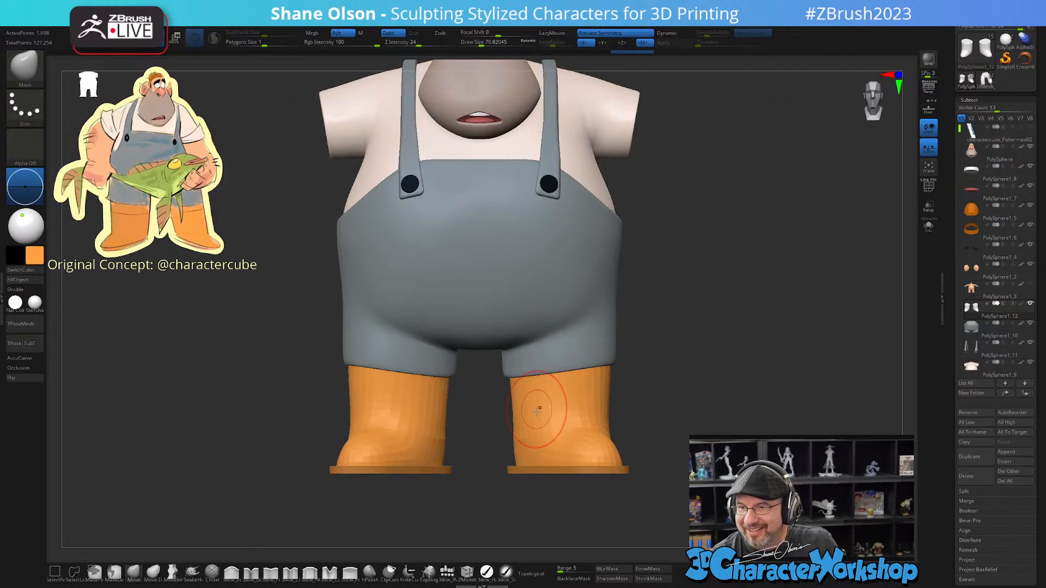
left_click_drag(621, 362, 686, 423)
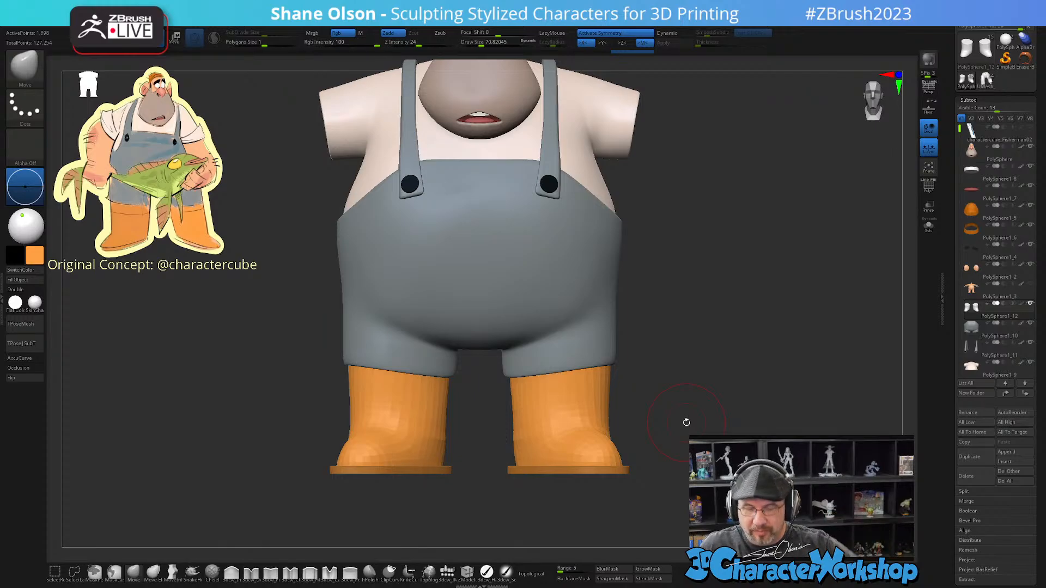
Step: Isolate the boots and display their polygroups and wireframe
left_click(929, 225)
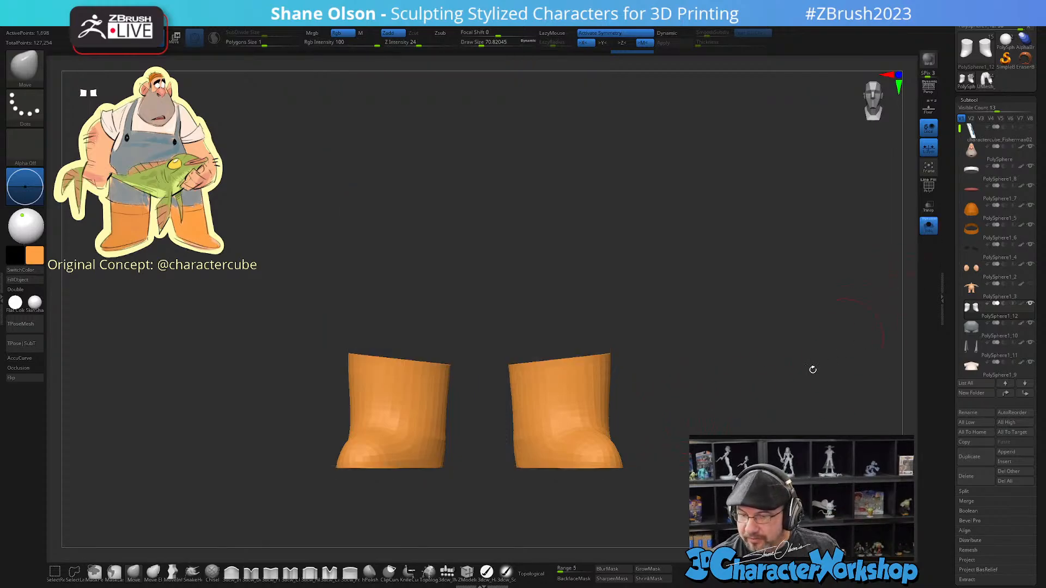
left_click_drag(675, 483, 684, 432)
key("shift+f")
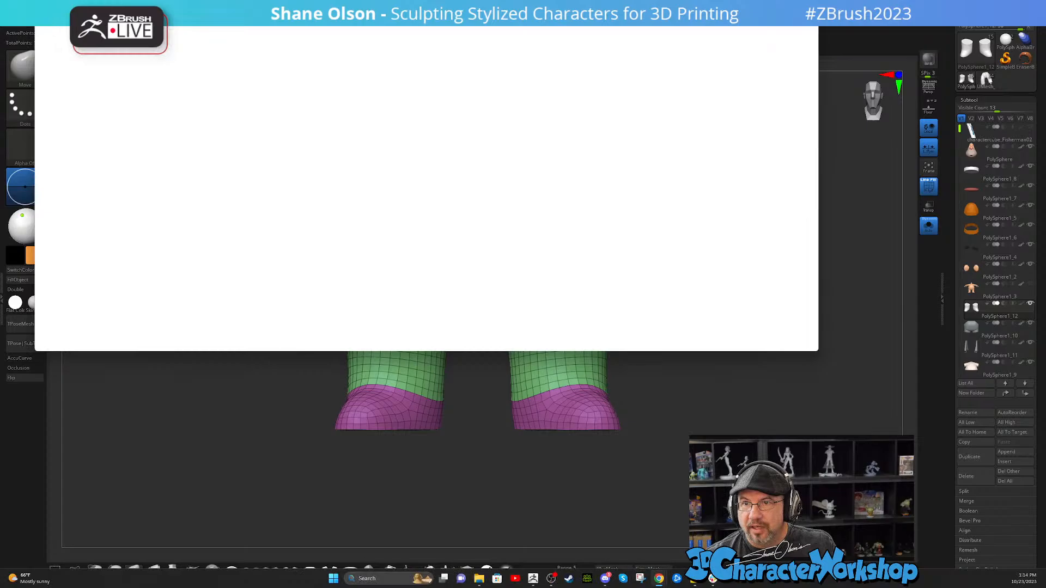
Step: Switch to the browser and examine the peg joints on the waist and arm in the photo of 3D-printed figure parts
left_click_drag(692, 0, 747, 113)
left_click(481, 316)
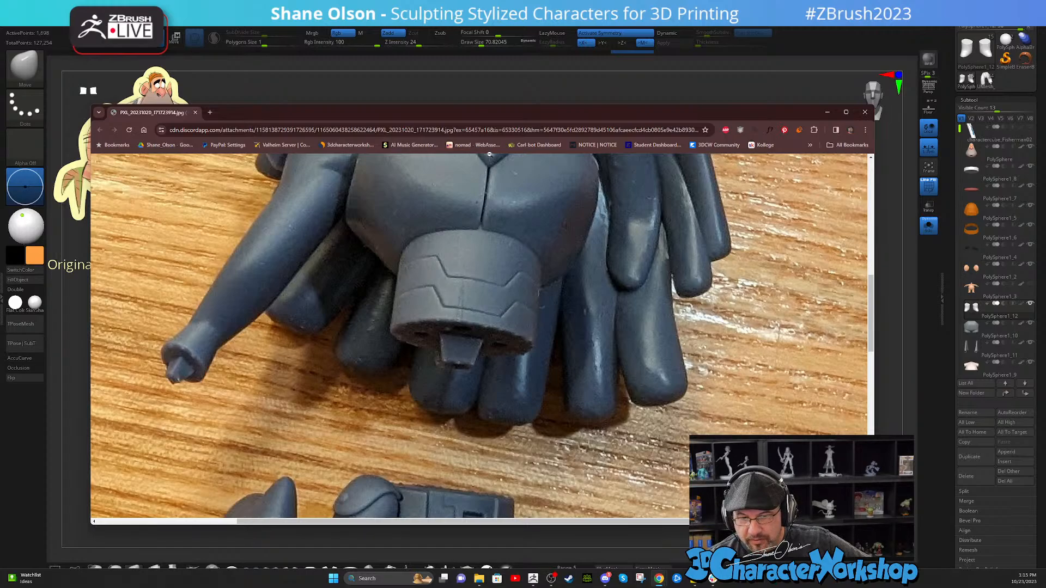
scroll(444, 266, "down", 6)
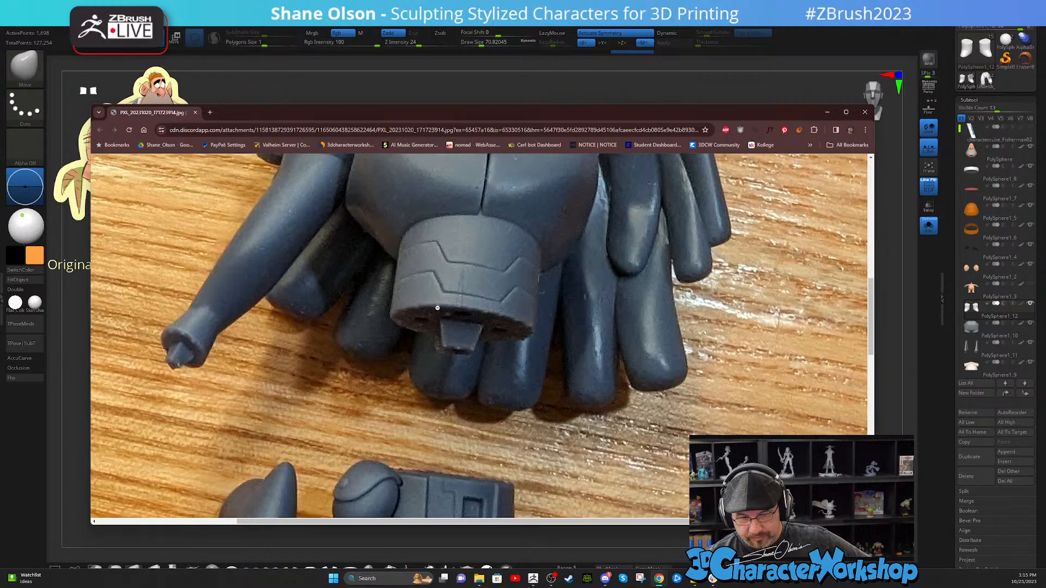
Step: Examine the lower-body parts and leg pegs in the photo of the 3D-printed figure, and switch back to ZBrush
scroll(474, 339, "down", 3)
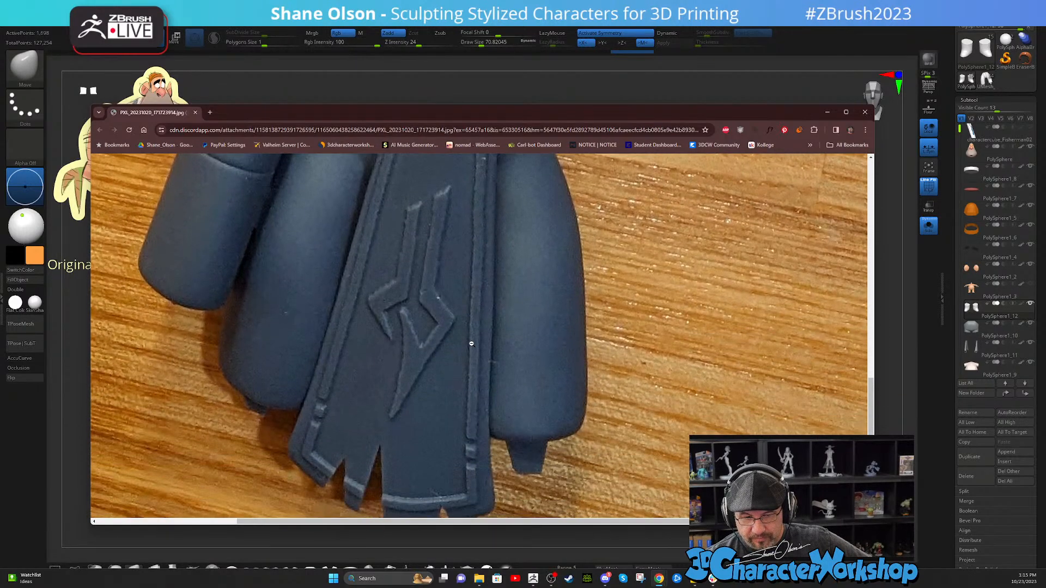
scroll(363, 330, "up", 5)
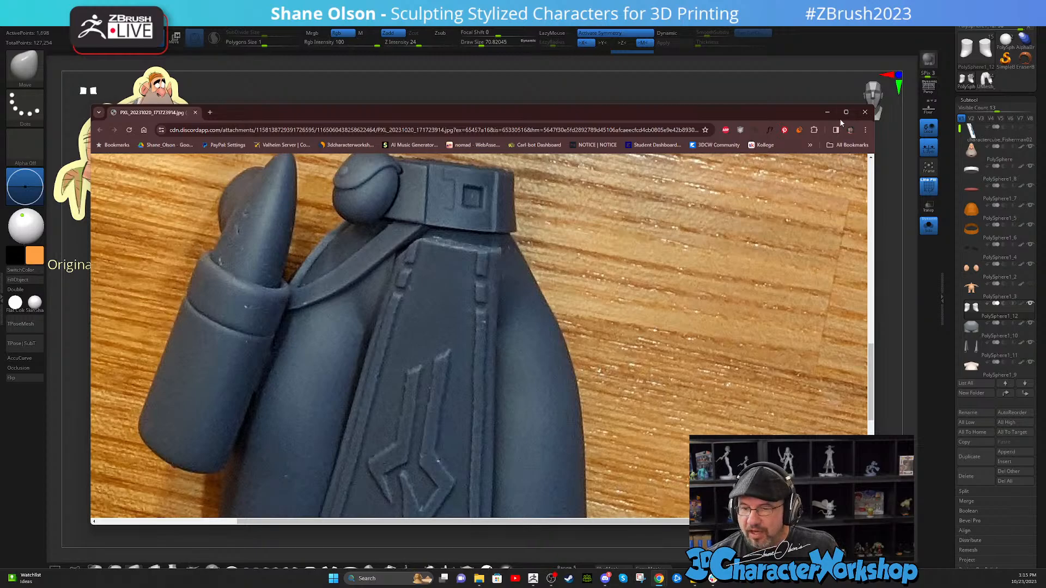
left_click(823, 33)
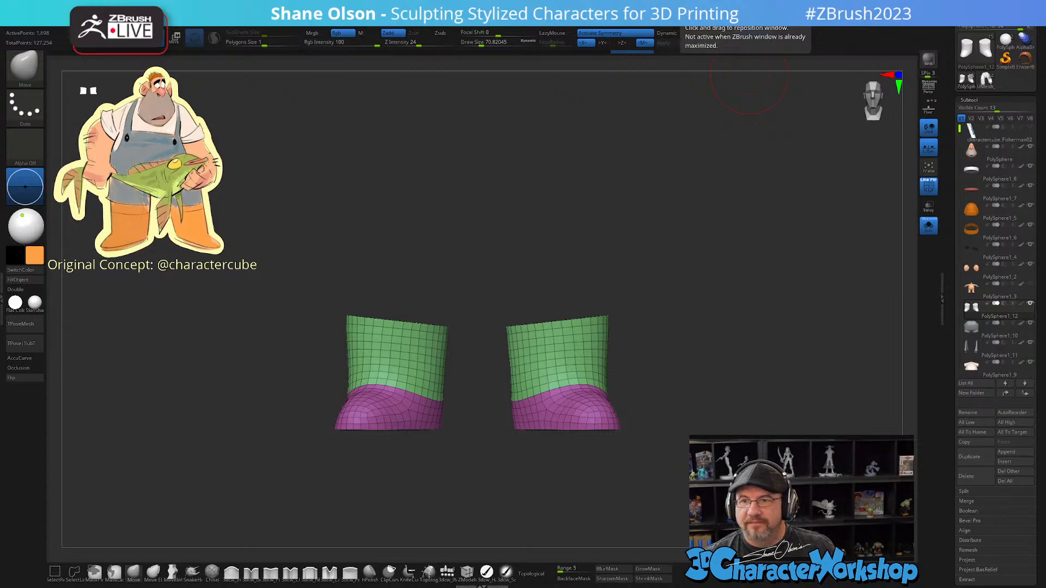
Step: Check the isolated boots from the front and above, set the draw size to about 80 and bring the rest of the figure back
left_click_drag(731, 303, 703, 338)
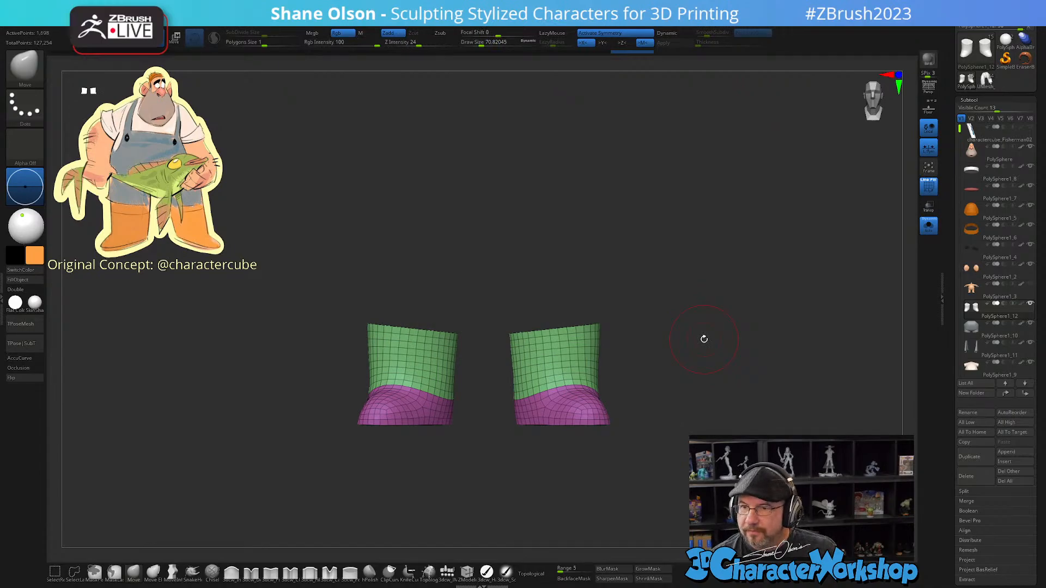
left_click_drag(674, 407, 676, 490)
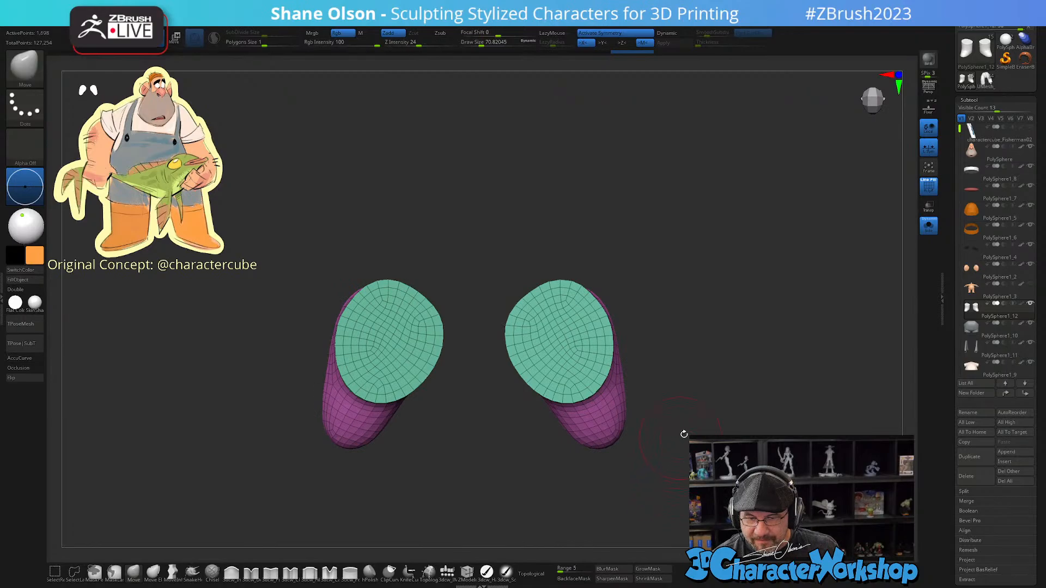
left_click_drag(684, 434, 670, 465)
right_click_drag(569, 333, 570, 369, "alt")
key("s")
mouse_move(571, 371)
left_mouse_down()
mouse_move(572, 350)
mouse_move(614, 360)
left_mouse_up()
left_click_drag(710, 473, 707, 411)
left_click(928, 226)
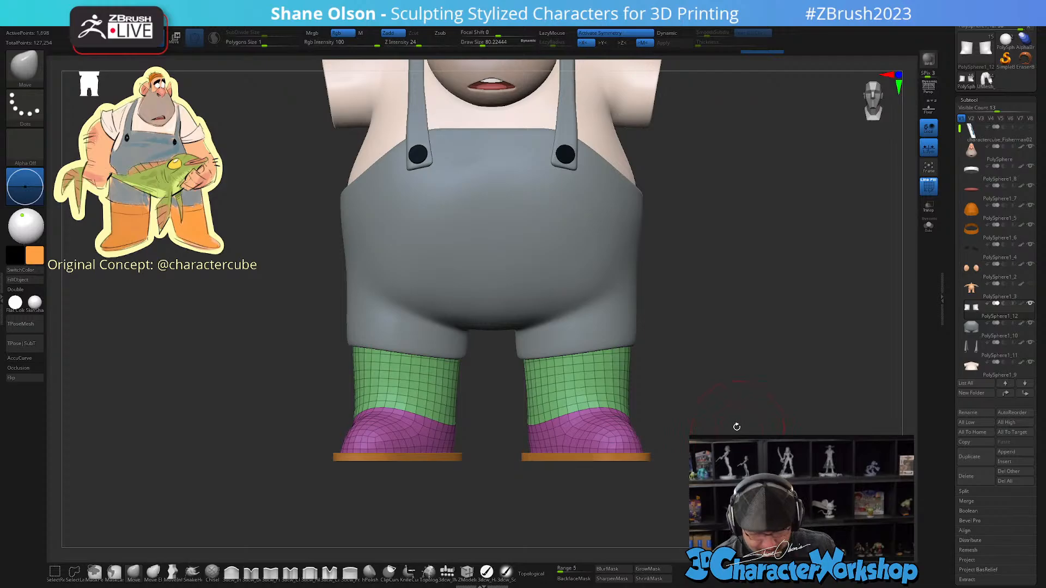
Step: Select the boot soles from below the figure and briefly isolate them to check them on their own
left_click_drag(736, 427, 734, 317)
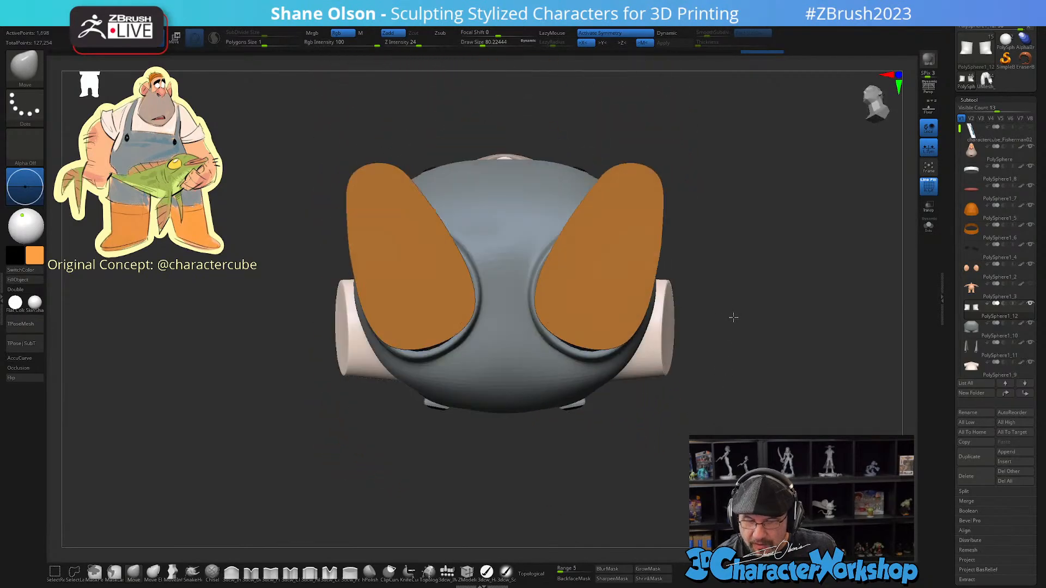
left_click(631, 245, "alt")
left_click_drag(705, 168, 699, 358)
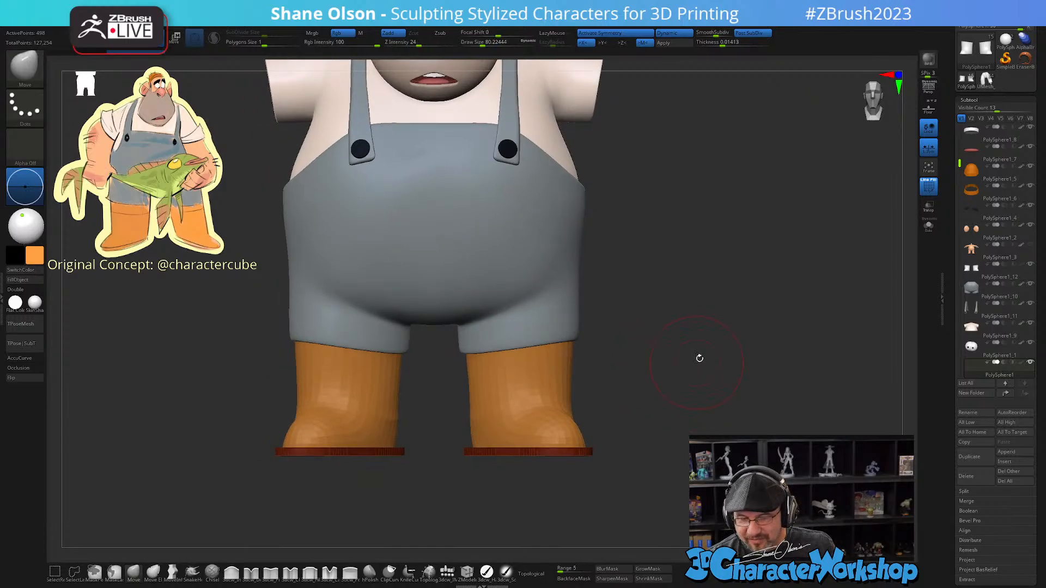
left_click(928, 227)
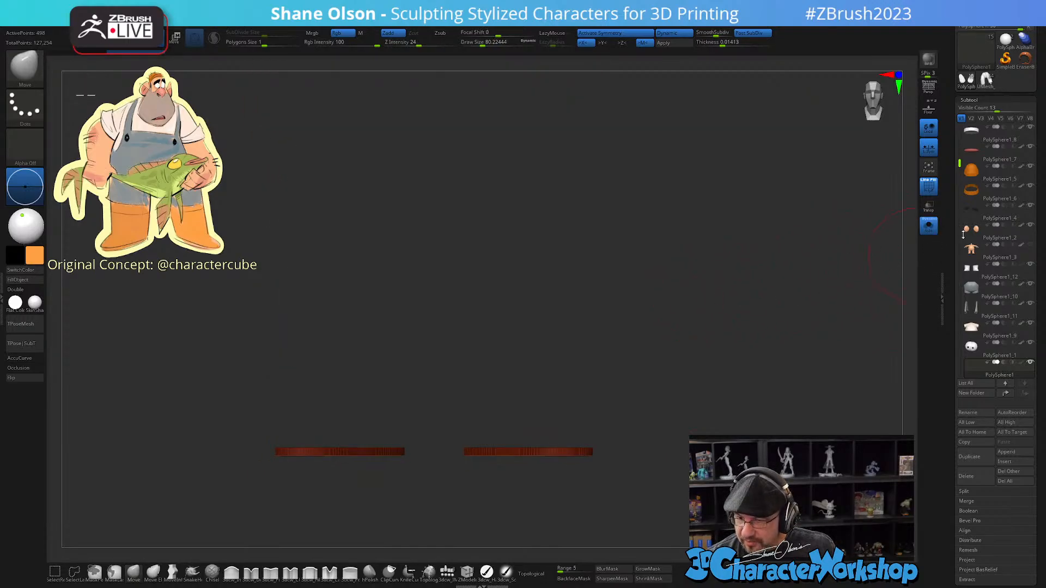
left_click(931, 231)
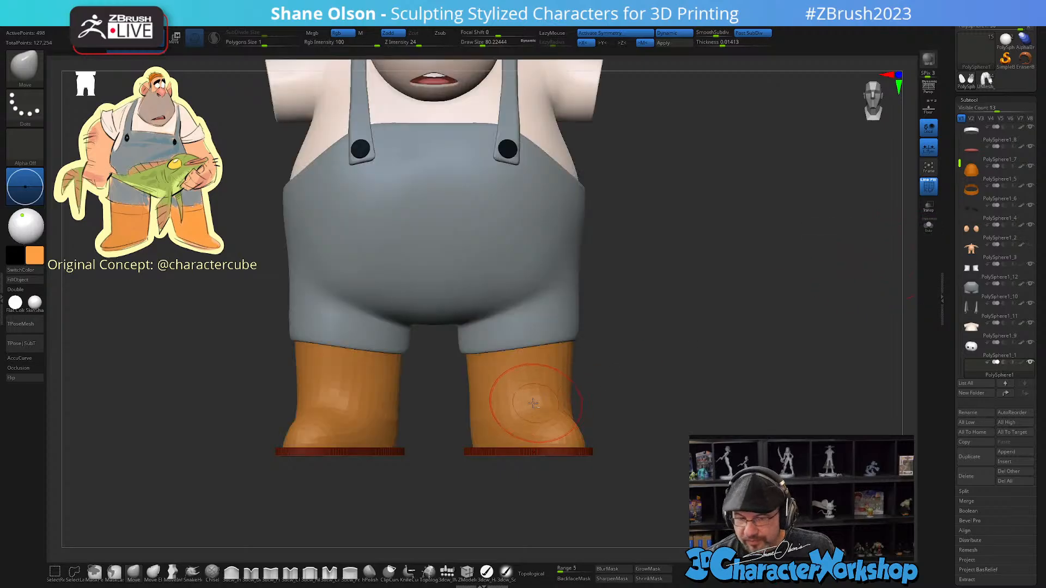
Step: Select the boots, isolate them and hide the polygroups that close their ends
left_click(526, 398, "alt")
left_click_drag(712, 324, 712, 336)
left_click(929, 225)
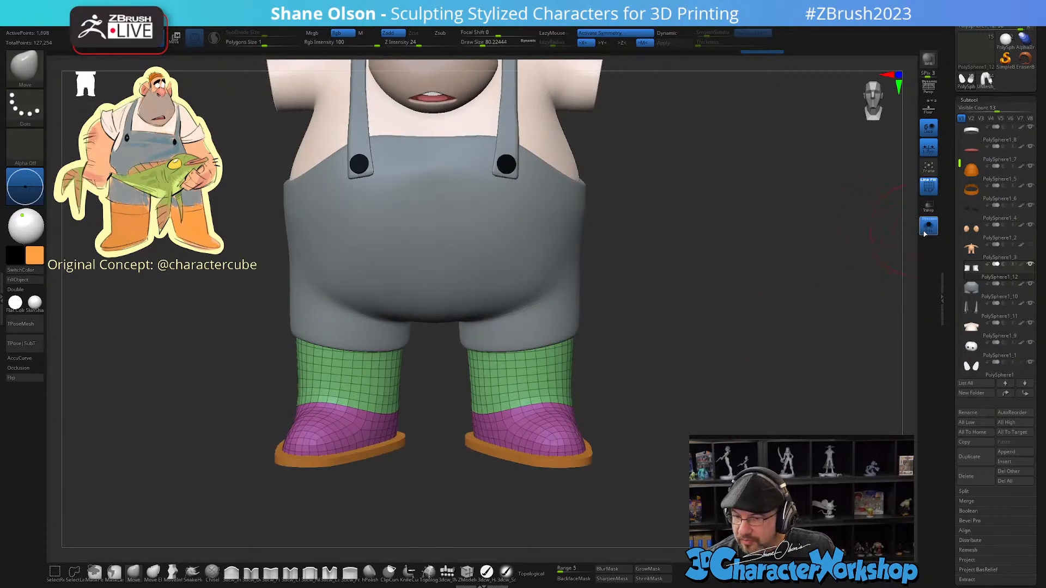
left_click_drag(642, 392, 639, 404, "alt")
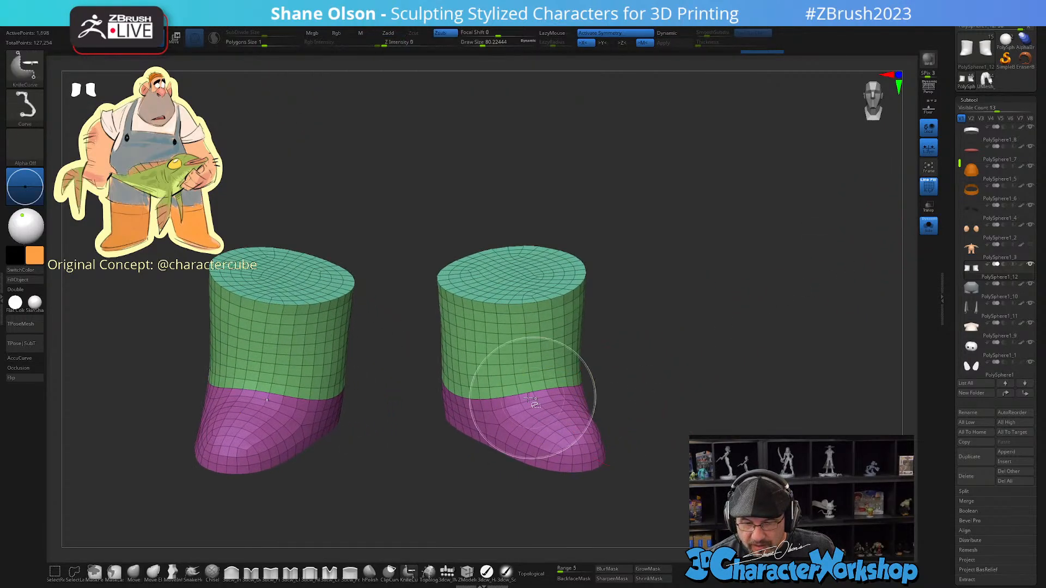
left_click(515, 393, "ctrl+shift")
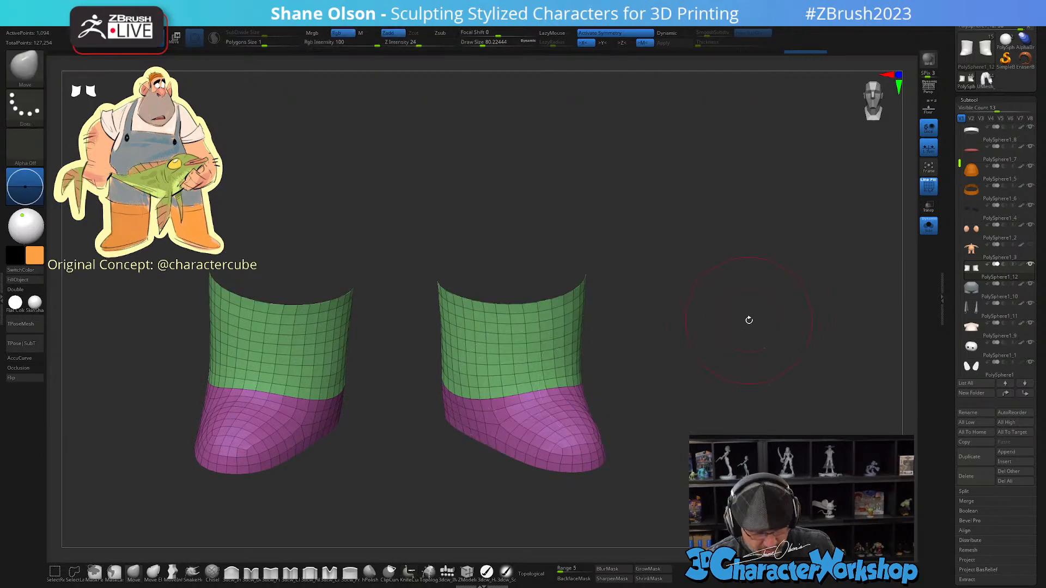
key("space")
left_click_drag(749, 385, 752, 321)
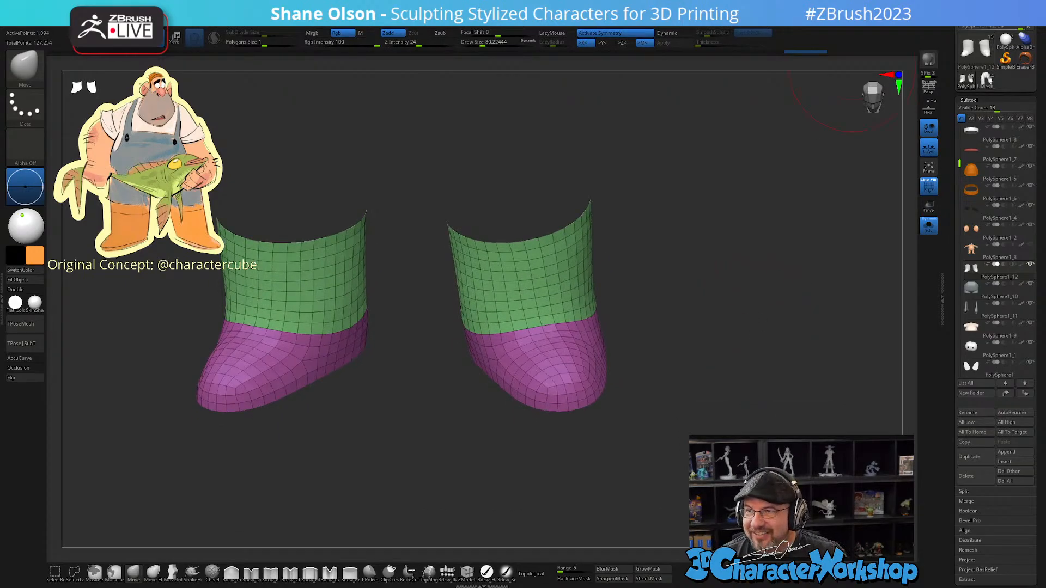
Step: Inspect the open boot shells from several angles and unhide the polygroups that close their ends
left_click_drag(719, 257, 750, 288, "alt")
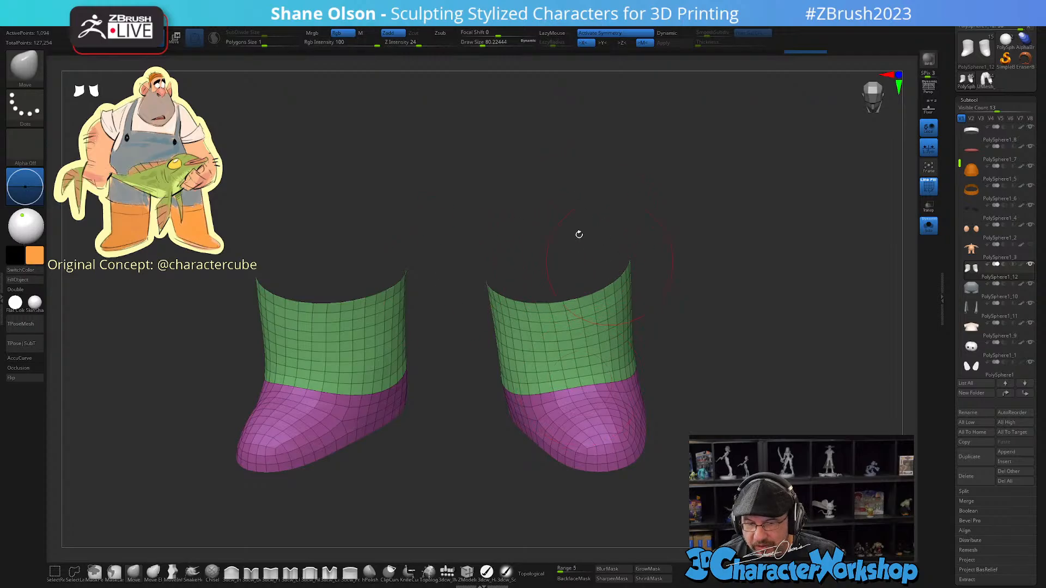
left_click_drag(797, 350, 787, 276)
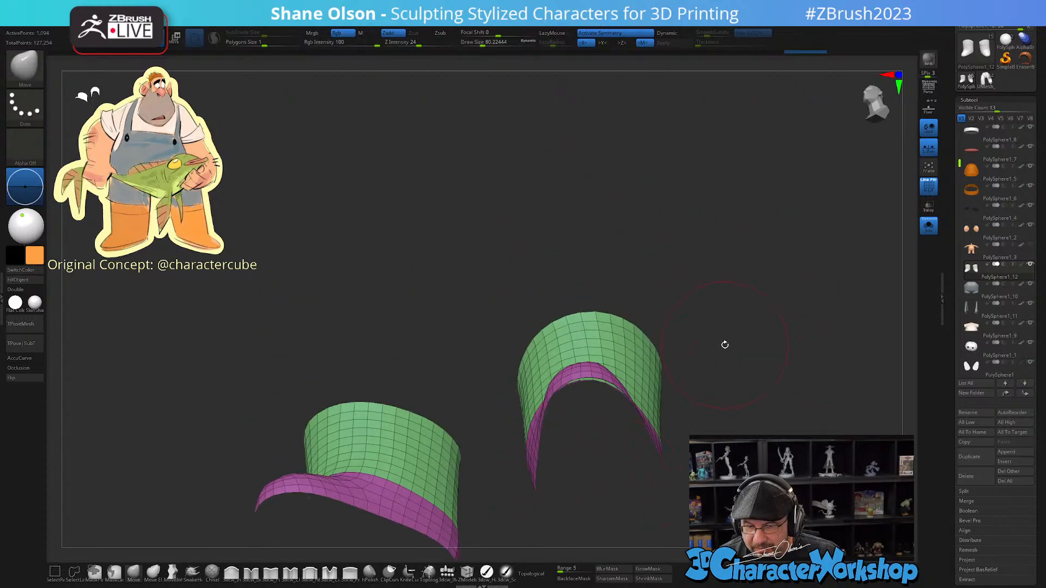
left_click_drag(716, 416, 633, 401)
mouse_move(688, 346)
left_mouse_down()
mouse_move(681, 316)
mouse_move(675, 339)
left_mouse_up()
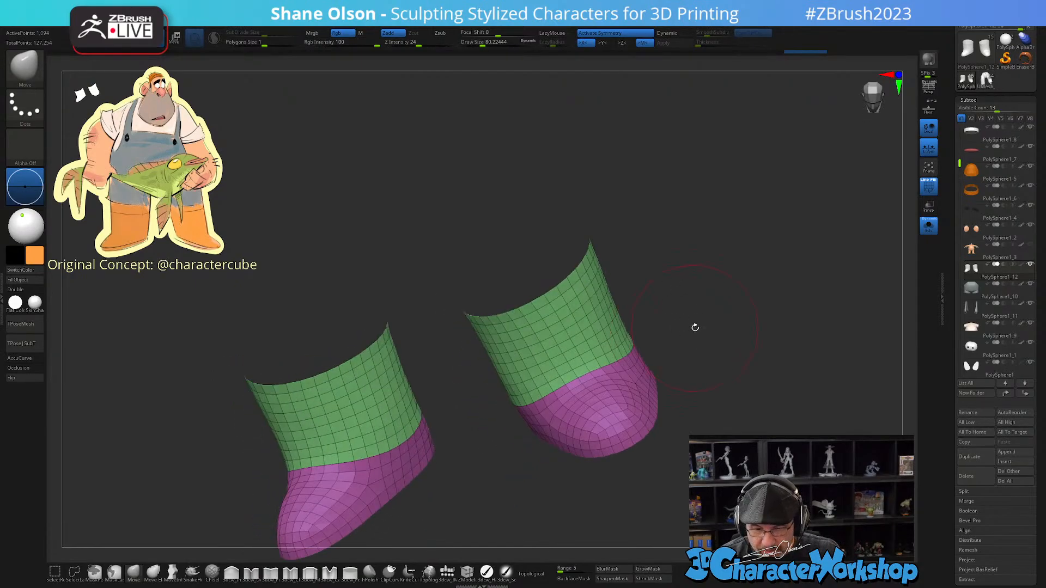
key("space")
left_click(679, 281)
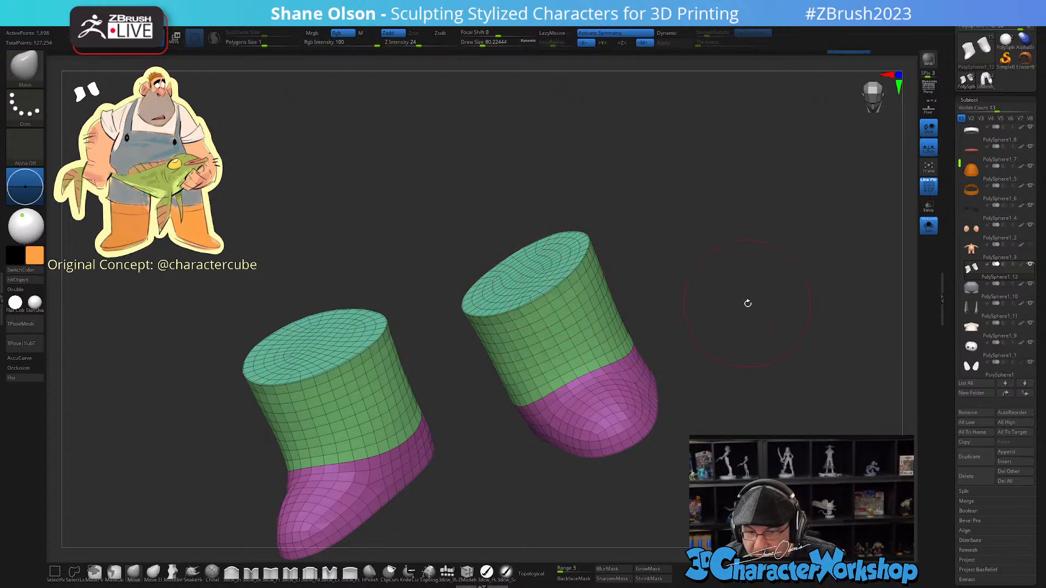
Step: Turn on dynamic subdivision for the boots and show them with the full figure, without the polygroup wireframe
left_click_drag(748, 303, 737, 253)
left_click_drag(771, 310, 758, 394)
key("d")
left_click_drag(794, 283, 811, 287, "shift")
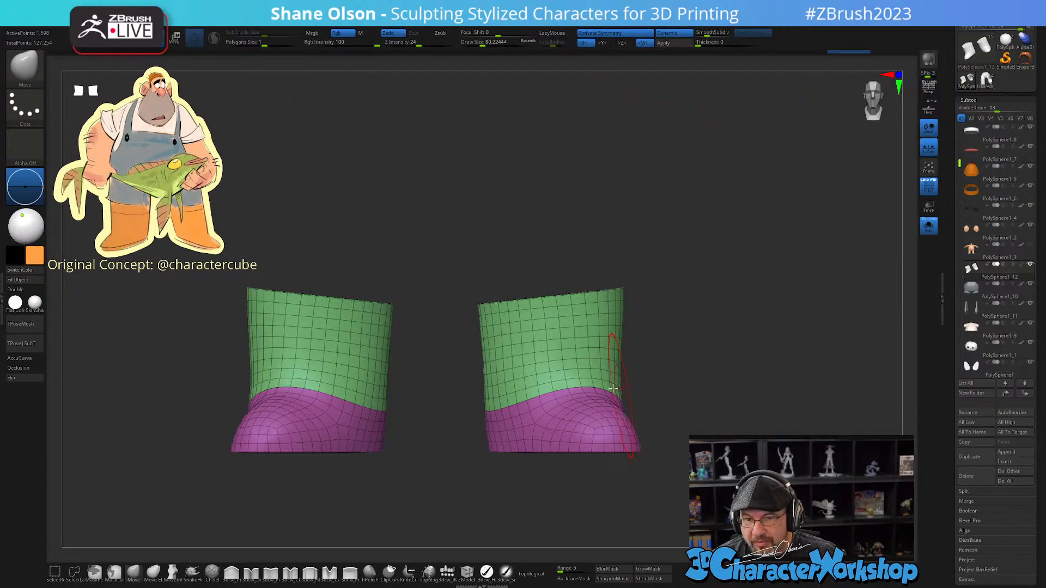
left_click(928, 225)
left_click_drag(741, 323, 735, 365)
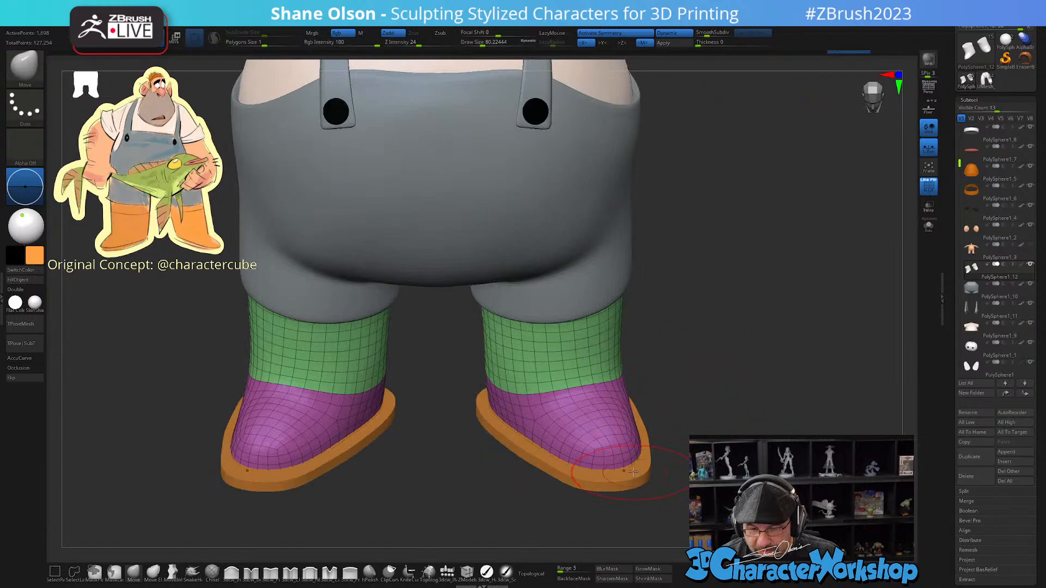
key("shift+f")
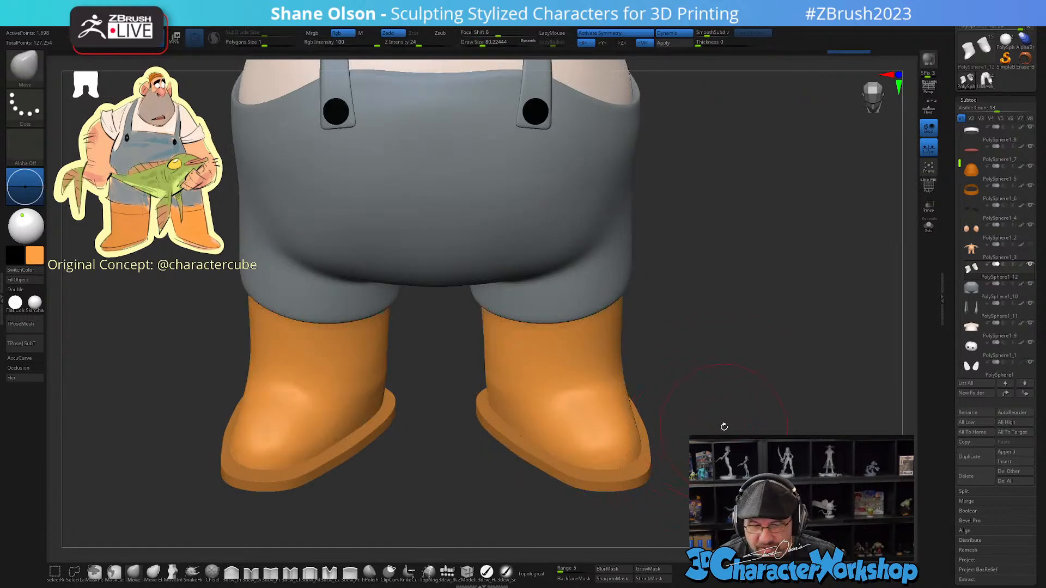
Step: Select the boot soles, make the other subtools transparent and frame the soles from directly below
mouse_move(719, 427)
left_mouse_down()
mouse_move(721, 336)
mouse_move(719, 351)
left_mouse_up()
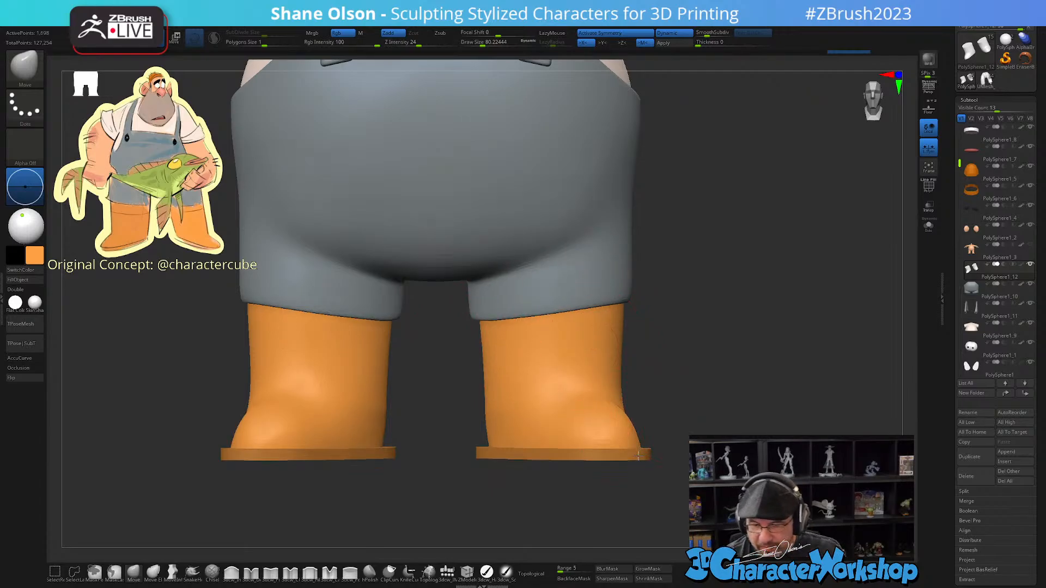
left_click_drag(642, 473, 656, 420)
left_click(615, 444, "alt")
left_click(930, 211)
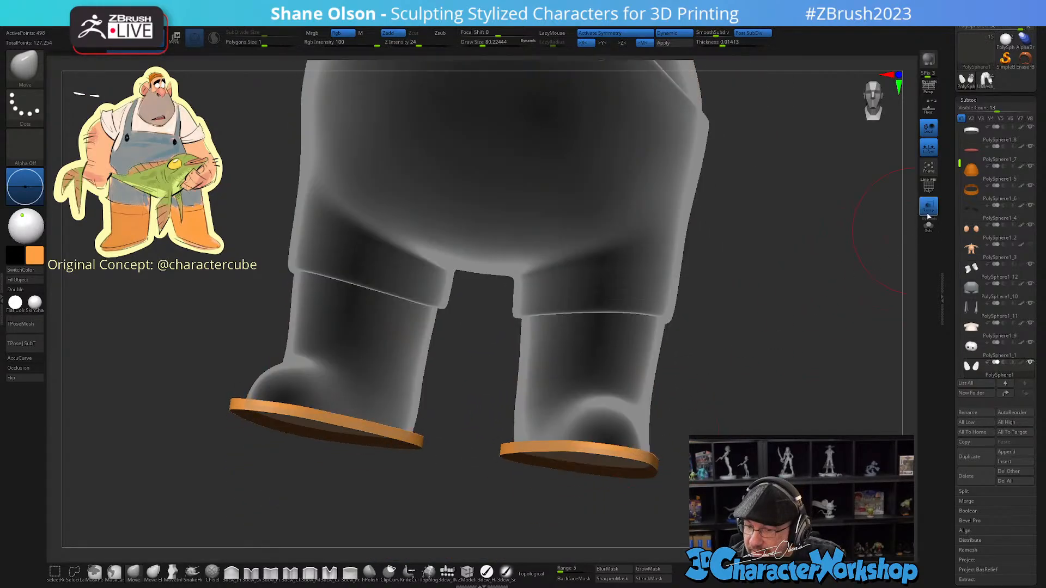
left_click_drag(747, 425, 704, 373)
key("f")
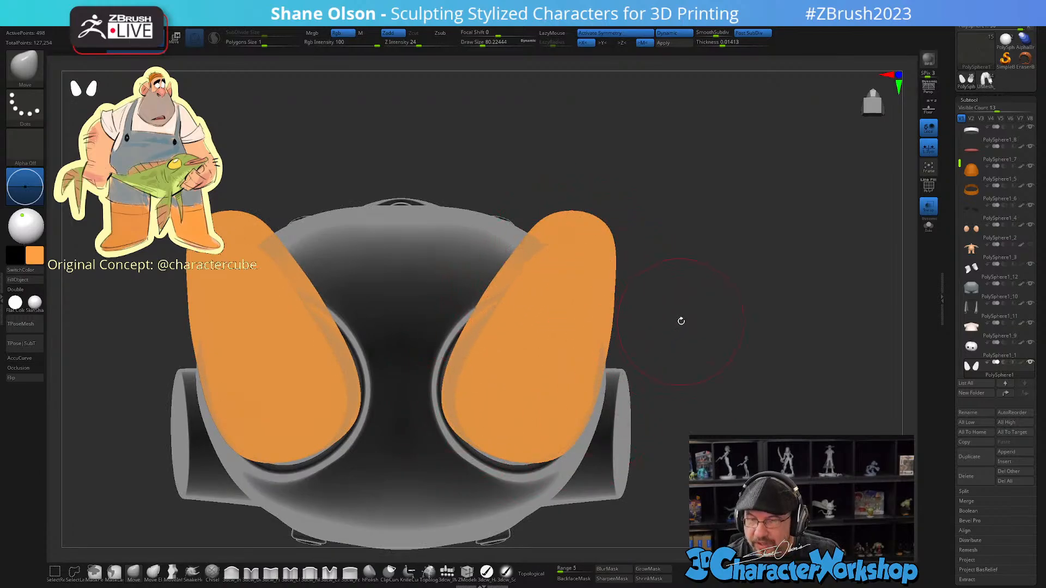
left_click_drag(679, 322, 691, 311)
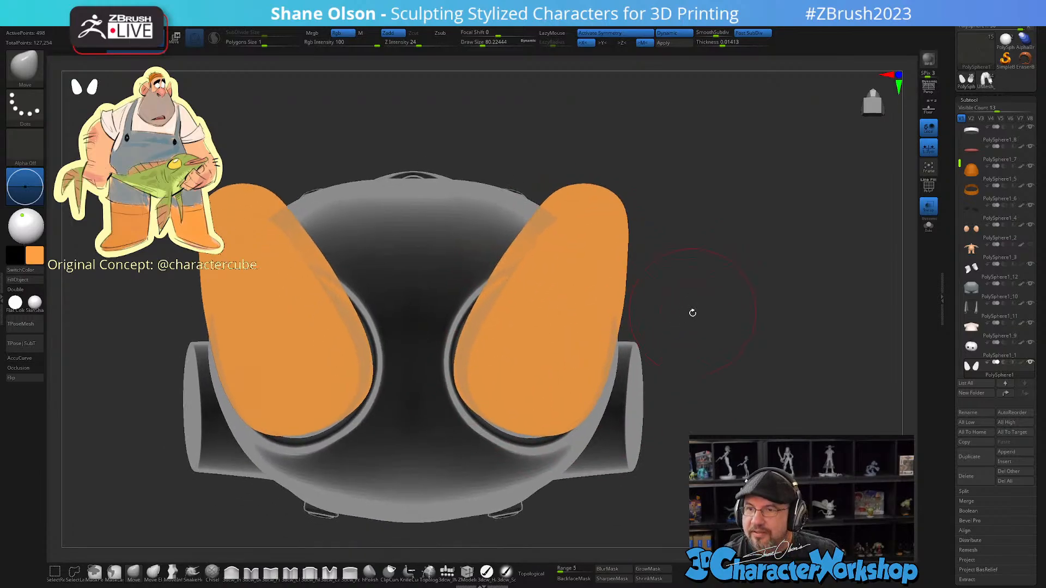
Step: Pull the toes and inner edges of the soles inward with the infinite-depth Move brush, using draw sizes of about 102 and 97
left_click(172, 571)
key("s")
left_click_drag(561, 225, 615, 247)
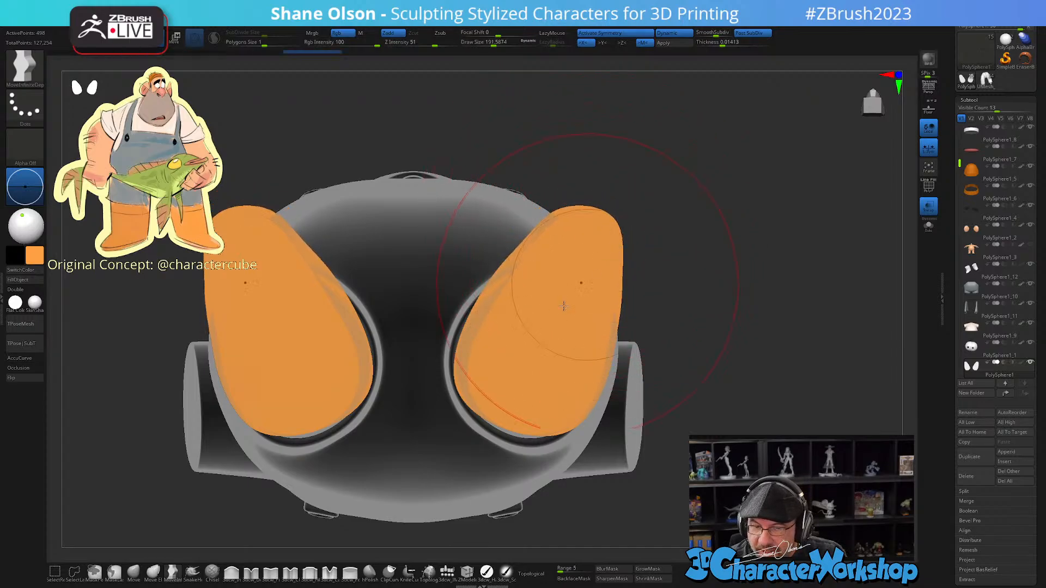
left_click_drag(487, 329, 499, 327)
left_click_drag(507, 289, 521, 297)
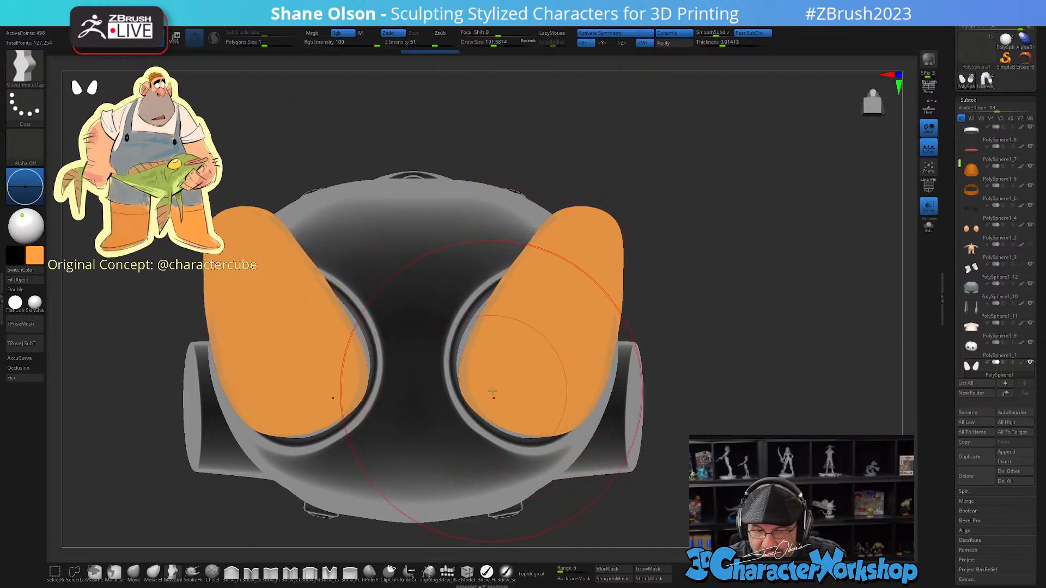
key("s")
mouse_move(496, 392)
left_mouse_down()
mouse_move(472, 387)
mouse_move(479, 354)
left_mouse_up()
left_click_drag(496, 293, 517, 286)
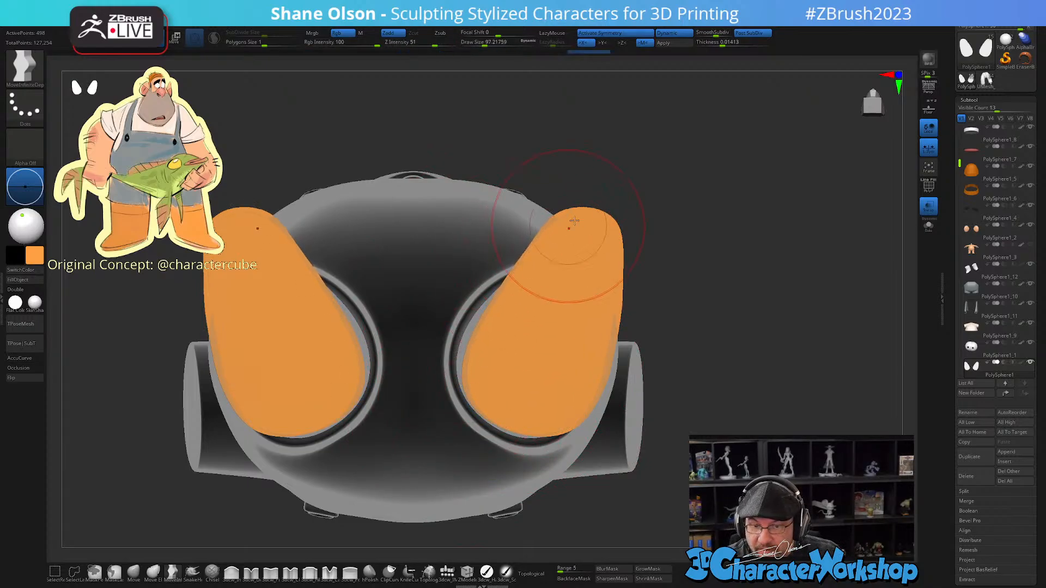
Step: Reduce the draw size to about 65 and tighten the sole outlines around the toes, sides and heels to follow the boots
mouse_move(619, 243)
left_mouse_down()
mouse_move(567, 334)
mouse_move(584, 292)
mouse_move(600, 383)
mouse_move(544, 395)
mouse_move(561, 409)
mouse_move(523, 408)
mouse_move(474, 388)
left_mouse_up()
key("s")
left_click_drag(477, 388, 472, 383)
left_click_drag(509, 286, 516, 284)
left_click_drag(575, 212, 611, 224)
left_click_drag(616, 316, 612, 318)
left_click_drag(606, 358, 591, 388)
left_click_drag(568, 430, 535, 424)
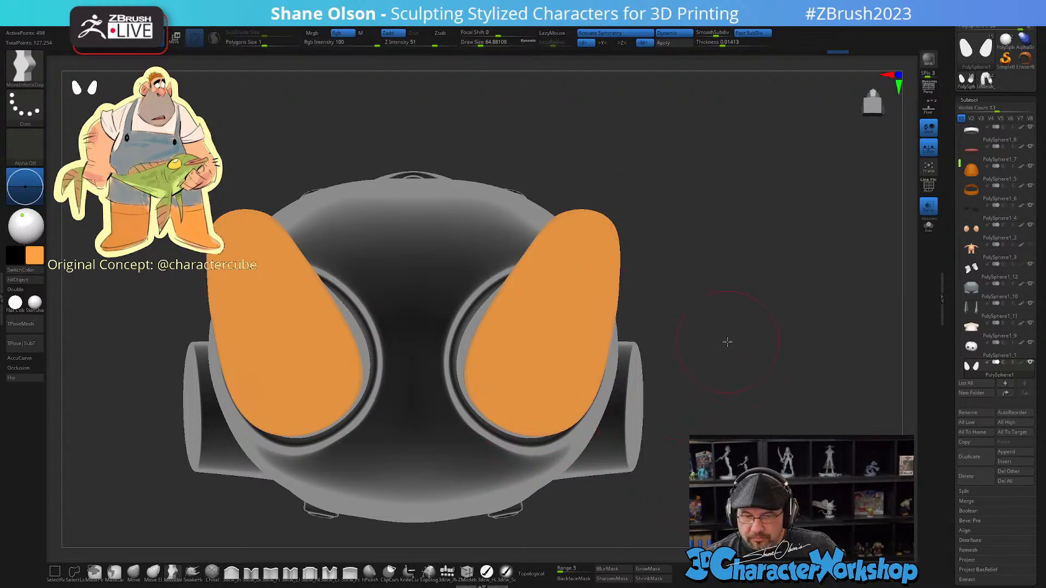
Step: Return to the opaque front view and fill the boots and then their soles with the current orange colour
mouse_move(728, 341)
left_mouse_down("shift")
mouse_move(704, 278)
mouse_move(694, 425)
left_mouse_up("shift")
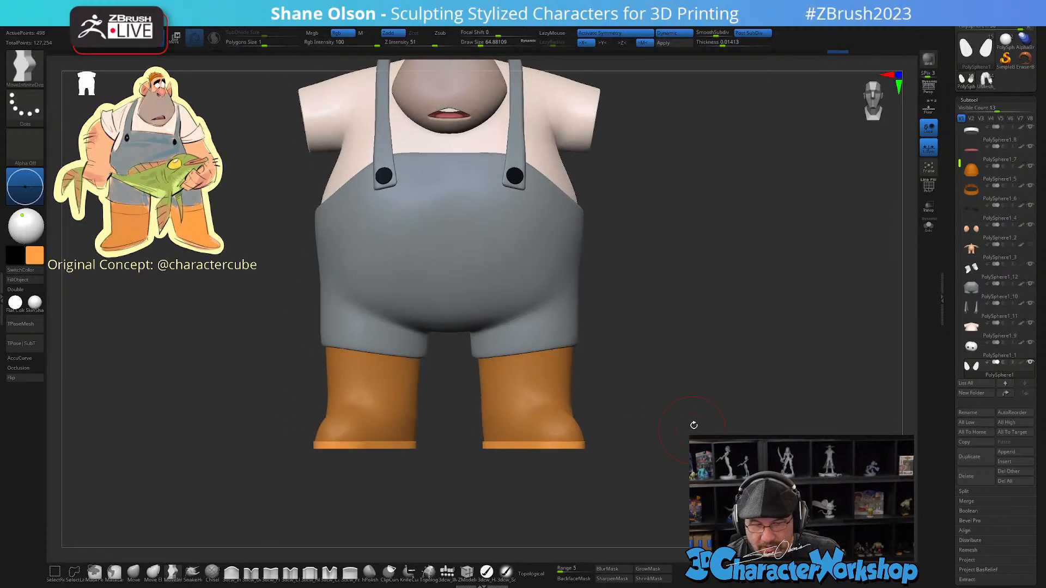
left_click(533, 379, "alt")
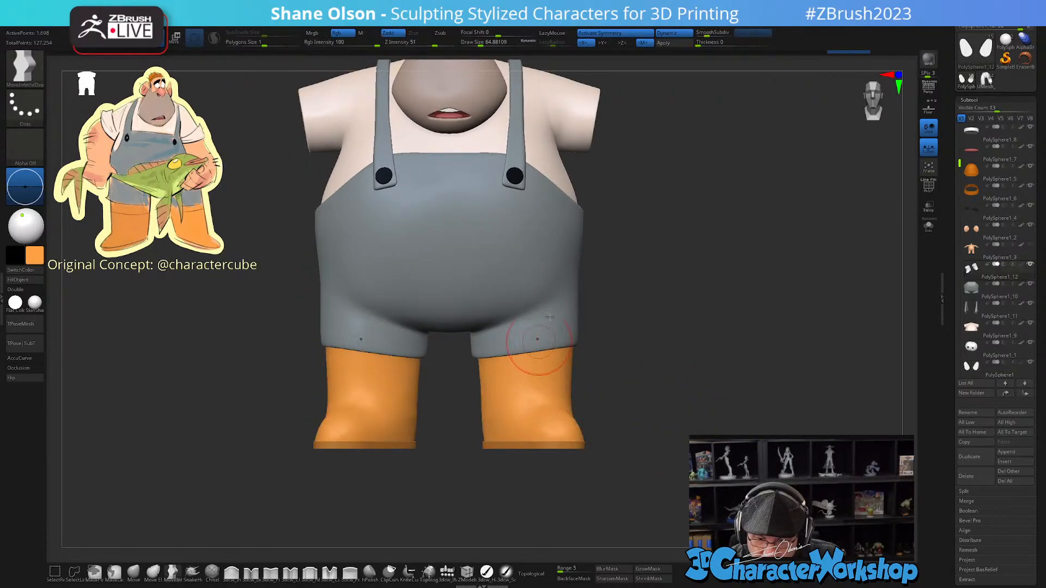
left_click(33, 280)
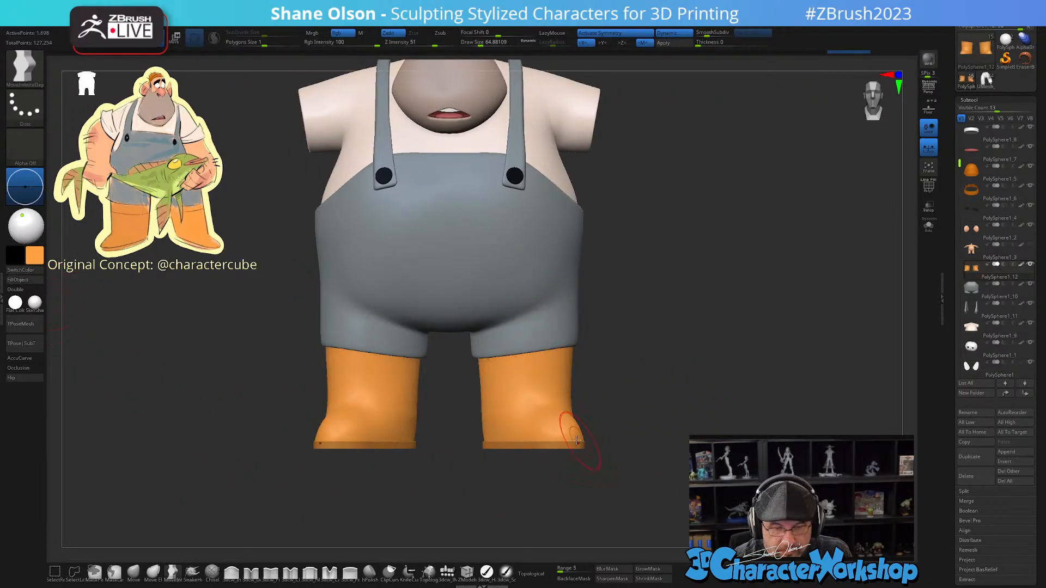
left_click(549, 445, "alt")
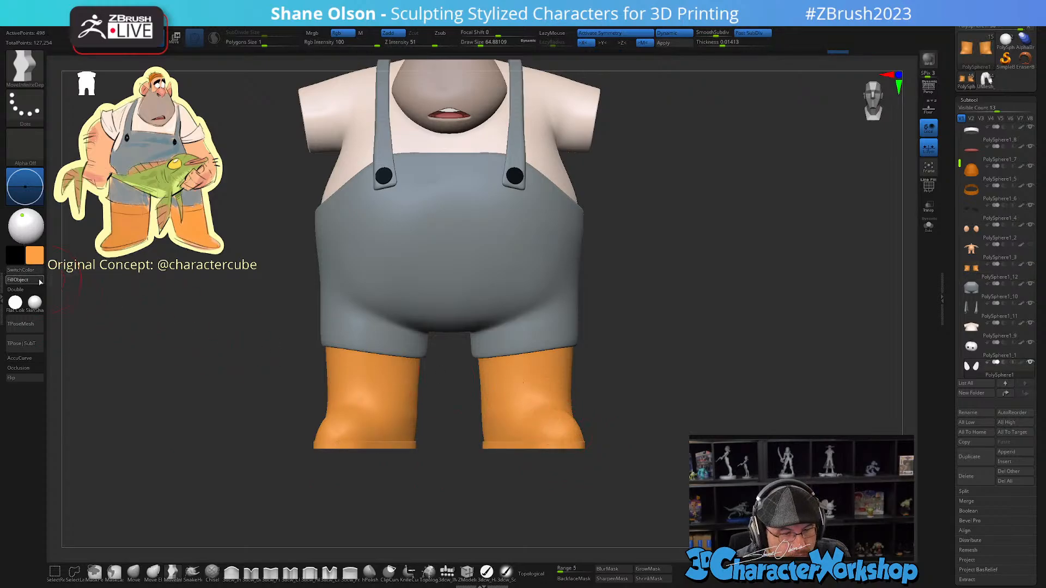
Step: Select the skin-coloured body subtool and examine the whole character's proportions from the front, side and above
key("f")
left_click_drag(657, 408, 685, 457)
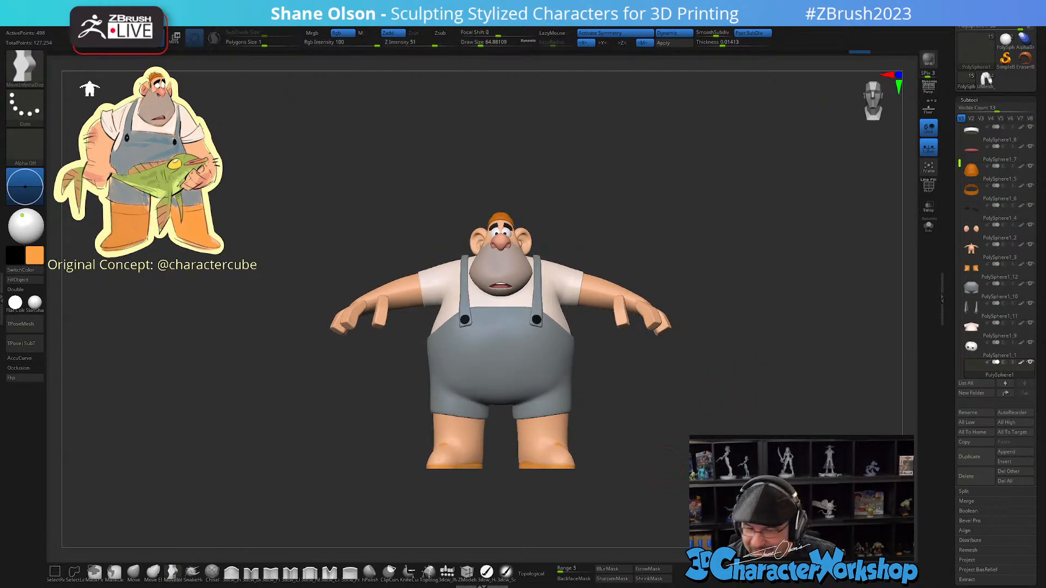
left_click(971, 255)
mouse_move(971, 258)
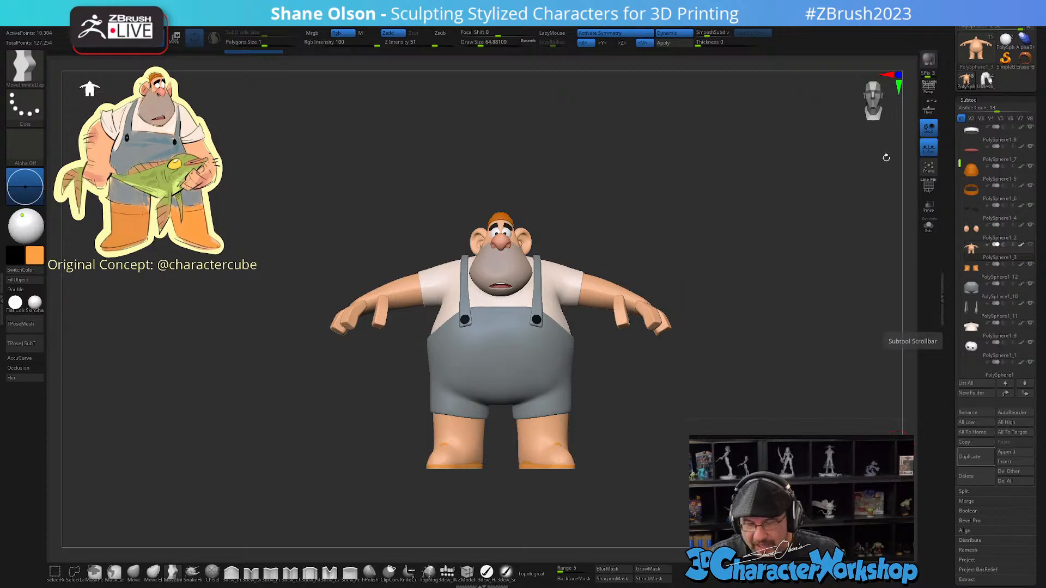
left_click_drag(748, 245, 563, 273)
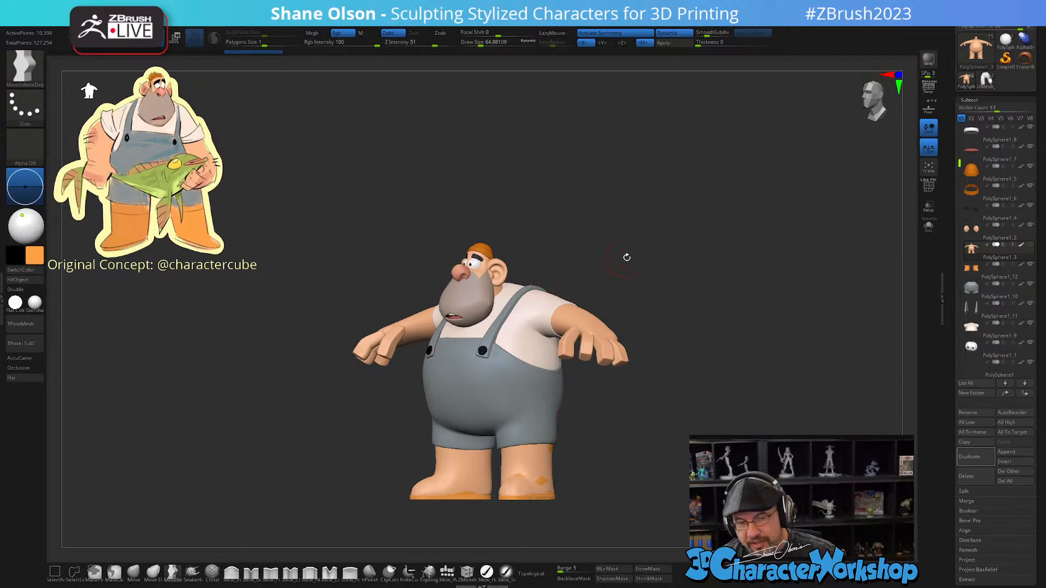
left_click_drag(627, 257, 567, 351, "shift")
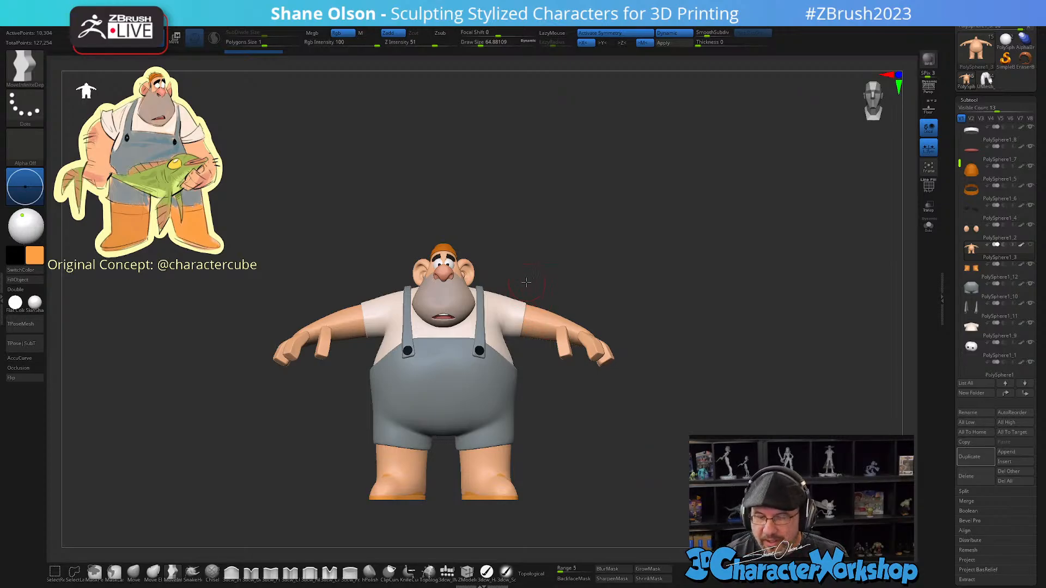
left_click_drag(525, 283, 553, 372, "alt")
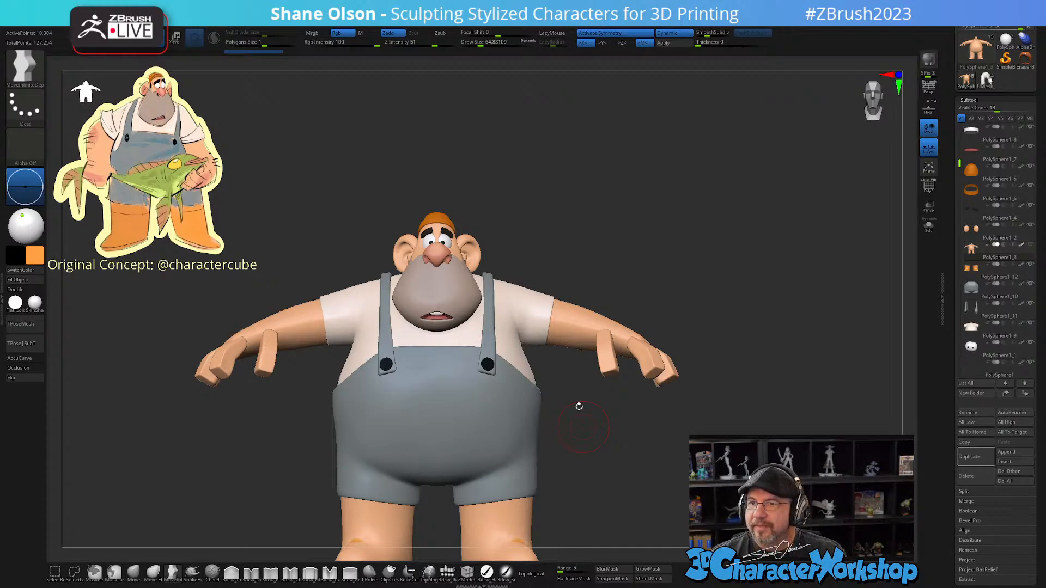
left_click_drag(682, 295, 680, 200, "alt")
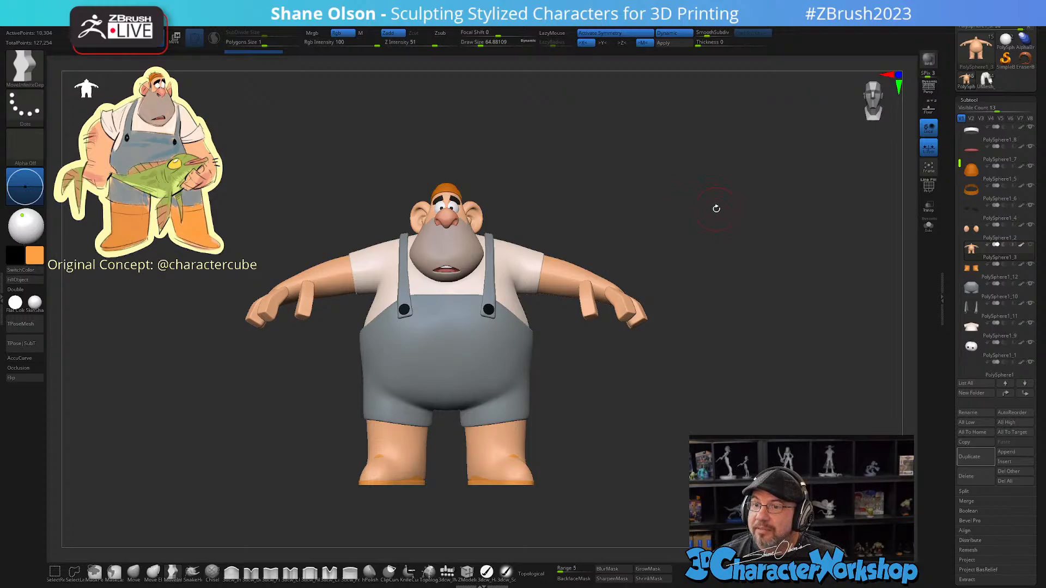
mouse_move(717, 209)
left_mouse_down()
mouse_move(729, 214)
mouse_move(719, 211)
left_mouse_up()
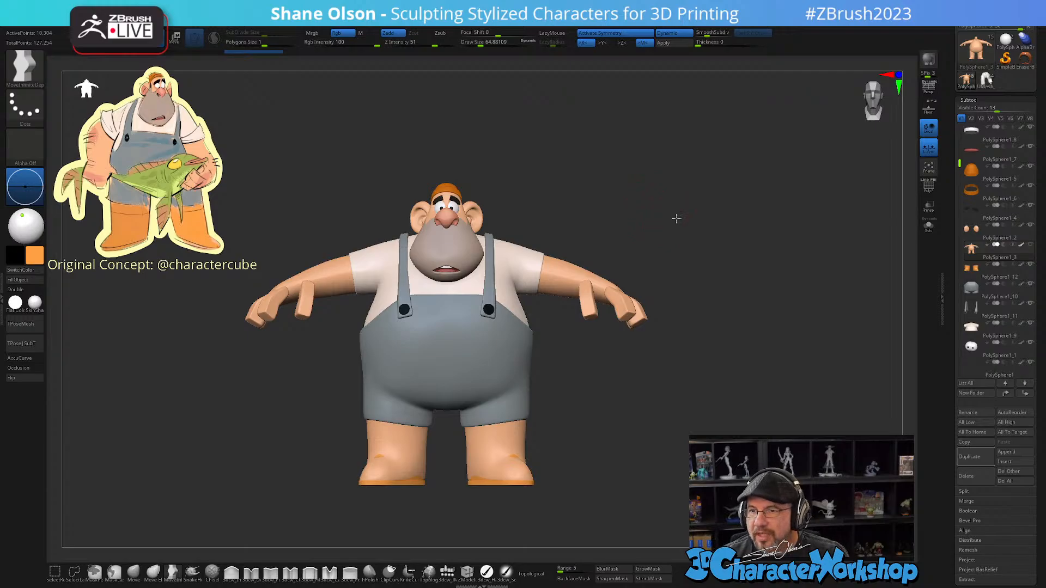
mouse_move(676, 219)
left_mouse_down()
mouse_move(680, 231)
mouse_move(684, 218)
left_mouse_up()
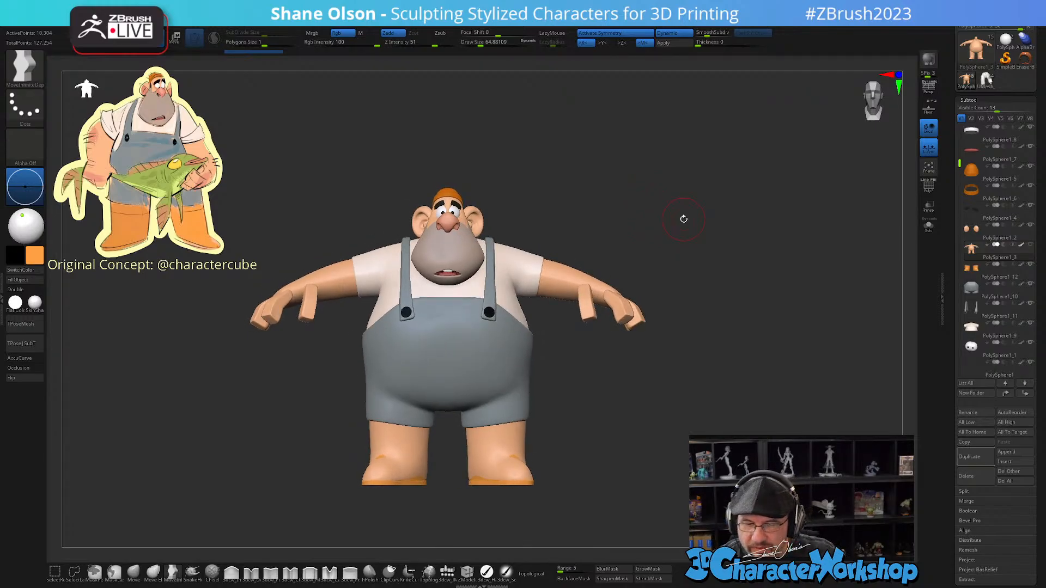
mouse_move(610, 376)
left_mouse_down()
mouse_move(632, 381)
mouse_move(656, 440)
mouse_move(650, 461)
mouse_move(667, 466)
mouse_move(670, 438)
mouse_move(643, 395)
left_mouse_up()
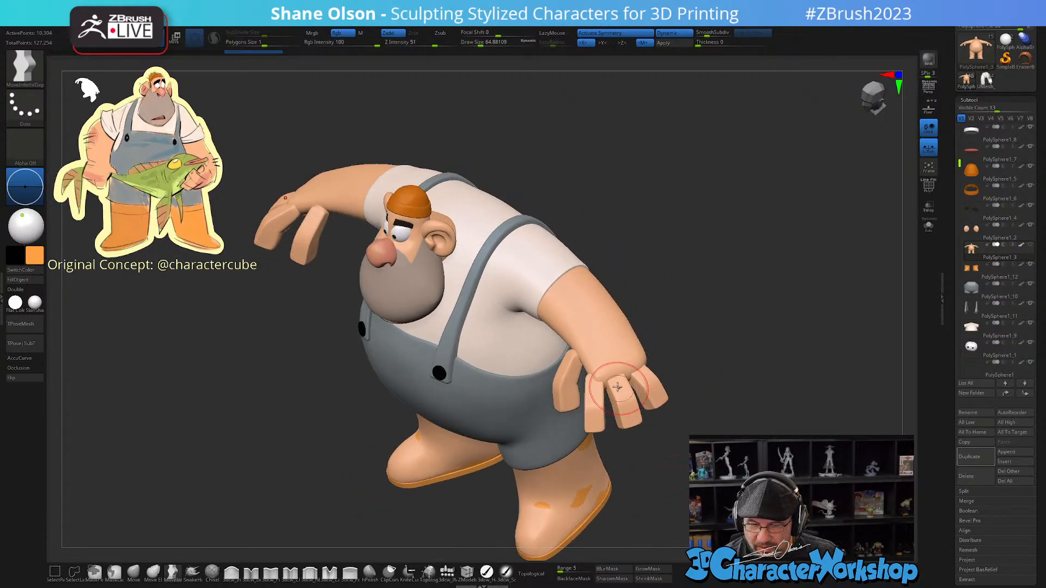
left_click_drag(647, 341, 657, 346, "shift")
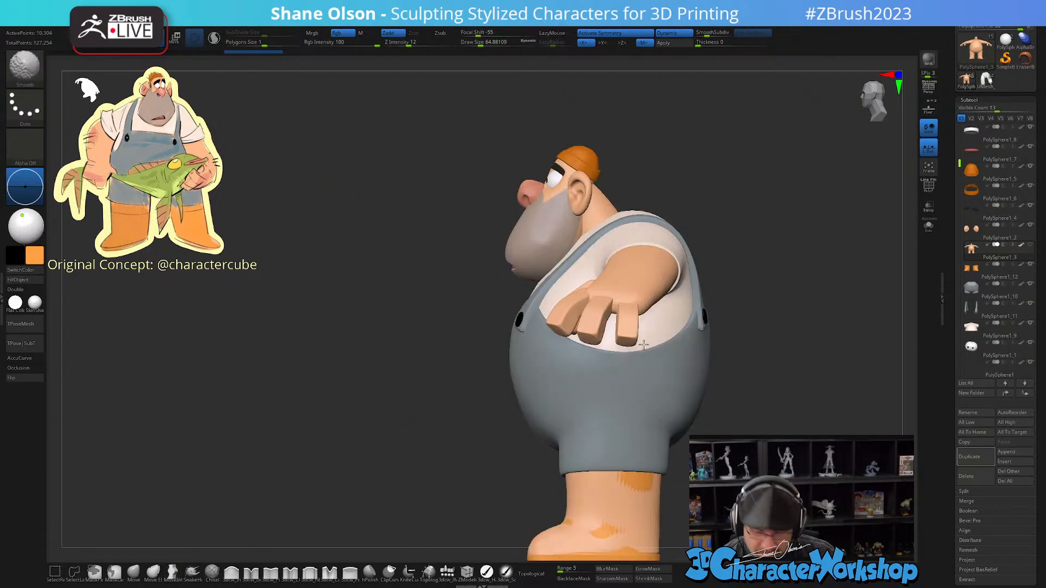
mouse_move(724, 350)
left_mouse_down("shift")
mouse_move(747, 362)
mouse_move(735, 341)
left_mouse_up("shift")
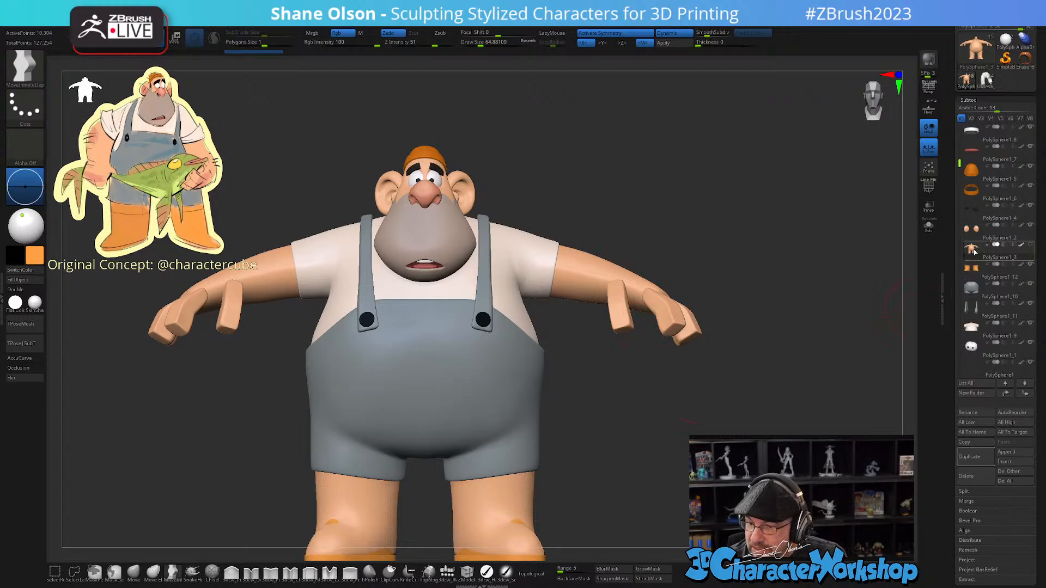
Step: Display the body's polygroup wireframe and examine how the neck, arms, fingers and legs are divided
key("shift+f")
left_click_drag(731, 433, 708, 463)
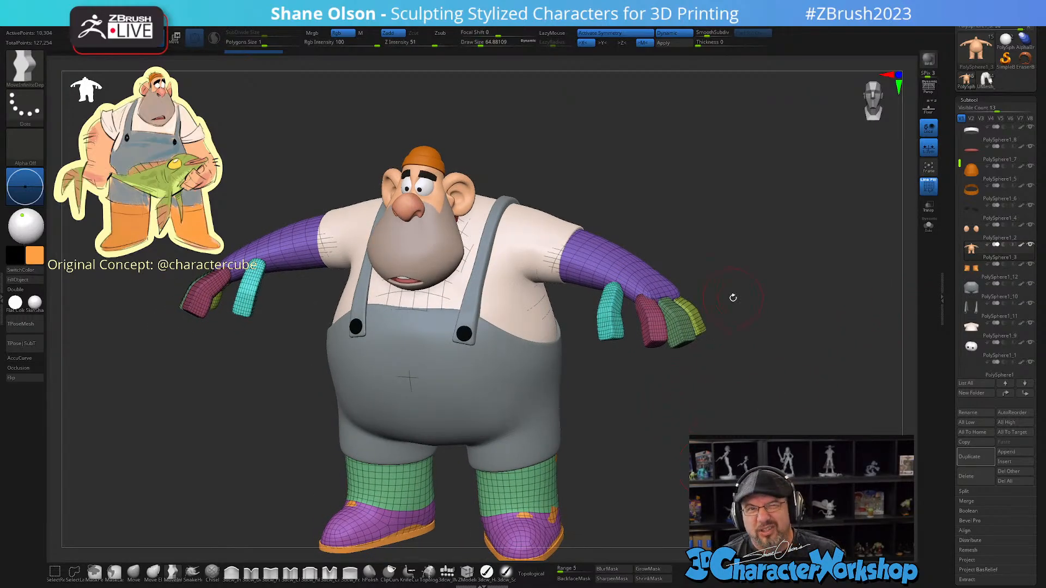
left_click_drag(742, 185, 730, 207)
left_click_drag(534, 205, 639, 163)
left_click_drag(738, 156, 725, 159, "alt")
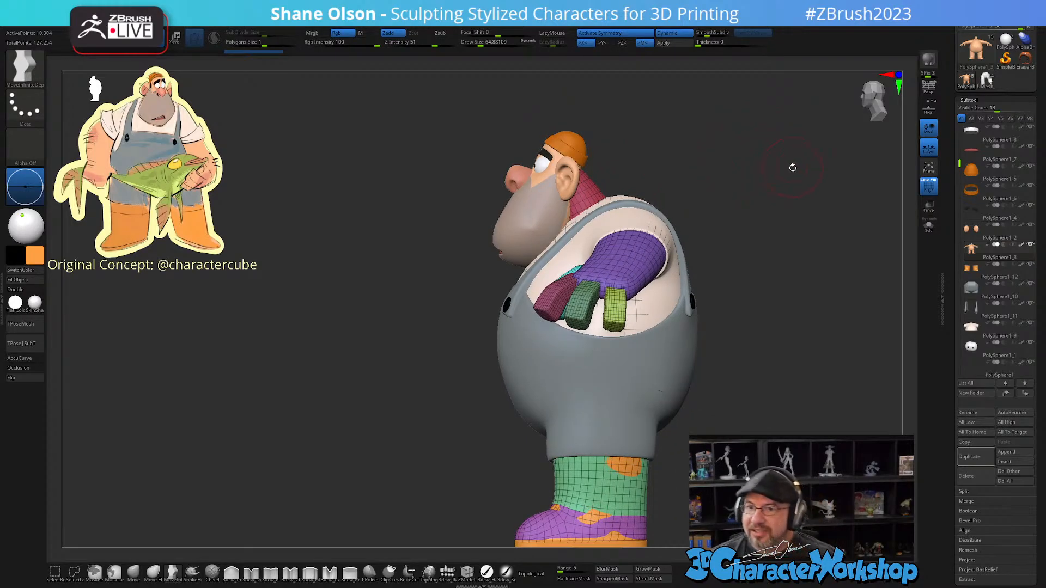
left_click_drag(720, 171, 561, 120, "alt")
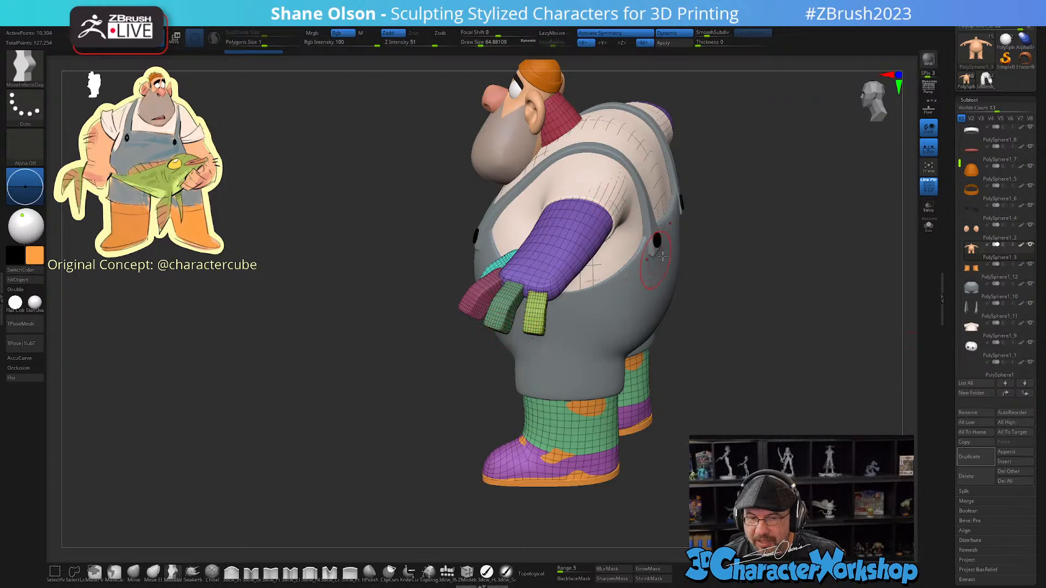
left_click_drag(771, 205, 761, 243, "alt")
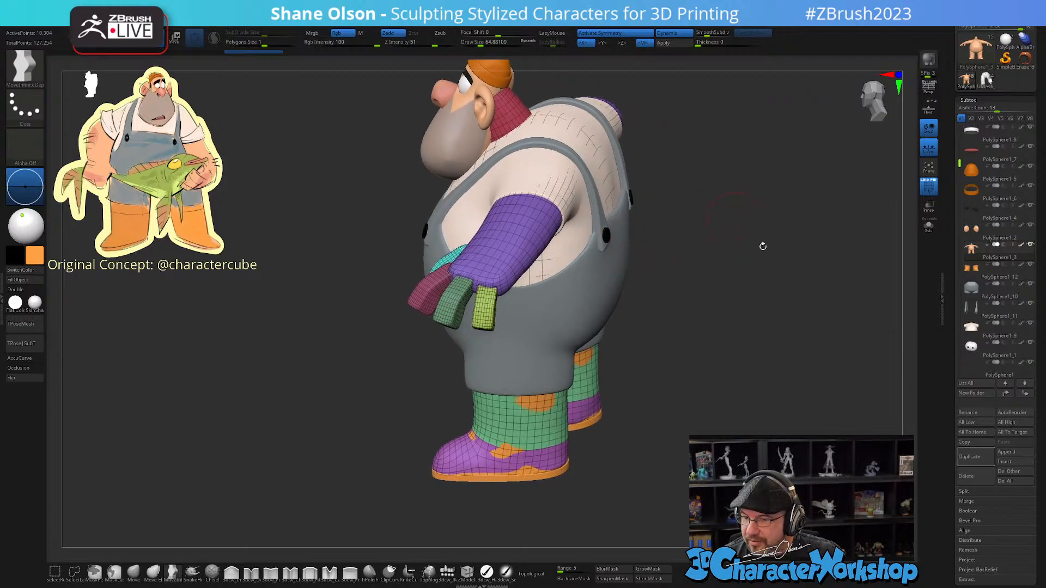
Step: Duplicate the body subtool, hide the original and isolate the neck polygroup in the copy
left_click(983, 459)
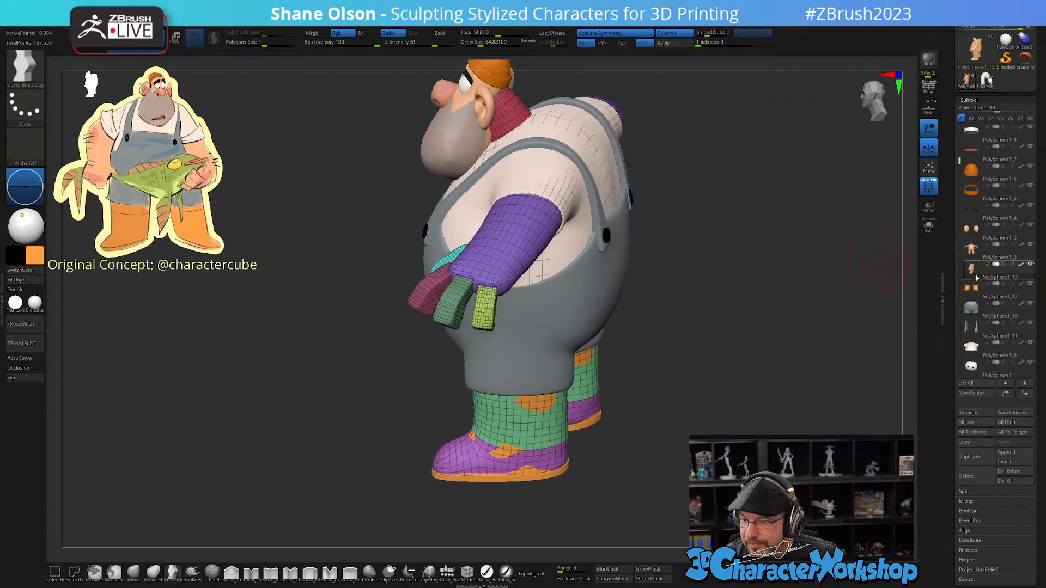
left_click(1029, 245)
left_click_drag(688, 124, 697, 173, "alt")
left_click(487, 172, "ctrl+shift")
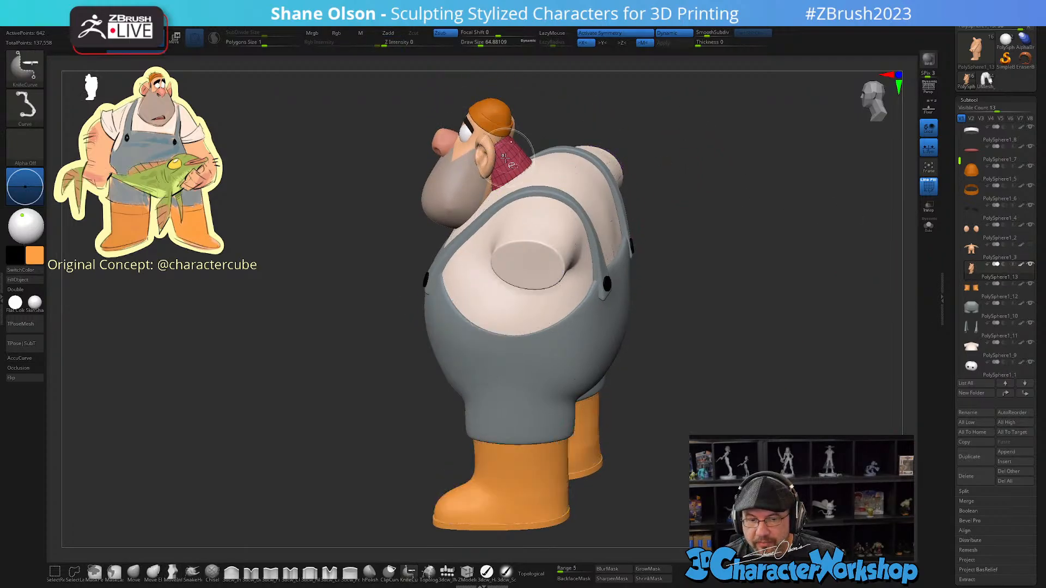
left_click(931, 231)
left_click_drag(702, 205, 652, 201)
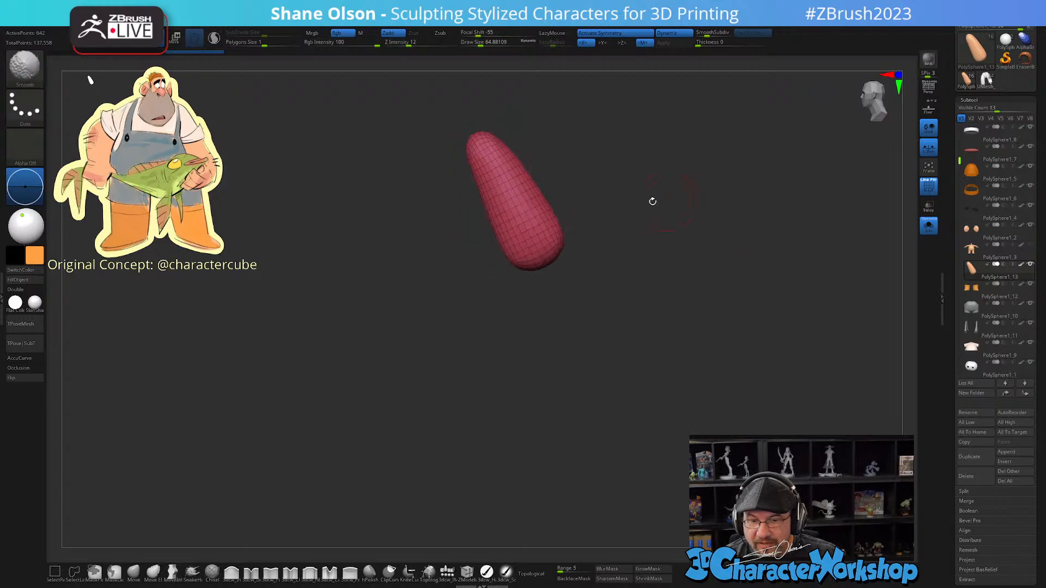
left_click(929, 229)
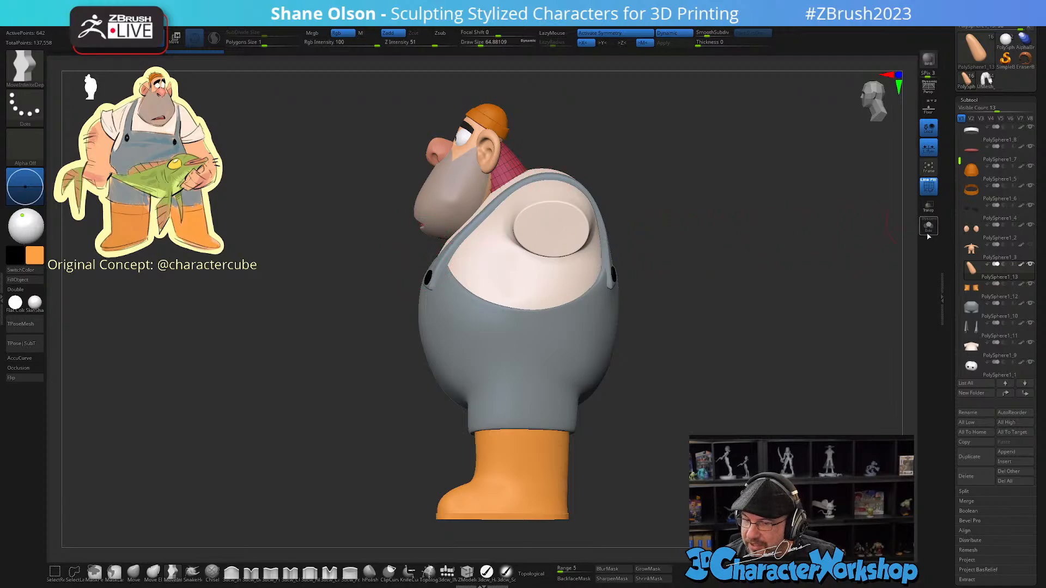
Step: Delete the hidden geometry from the duplicated body and rename the subtool Neck
key("3")
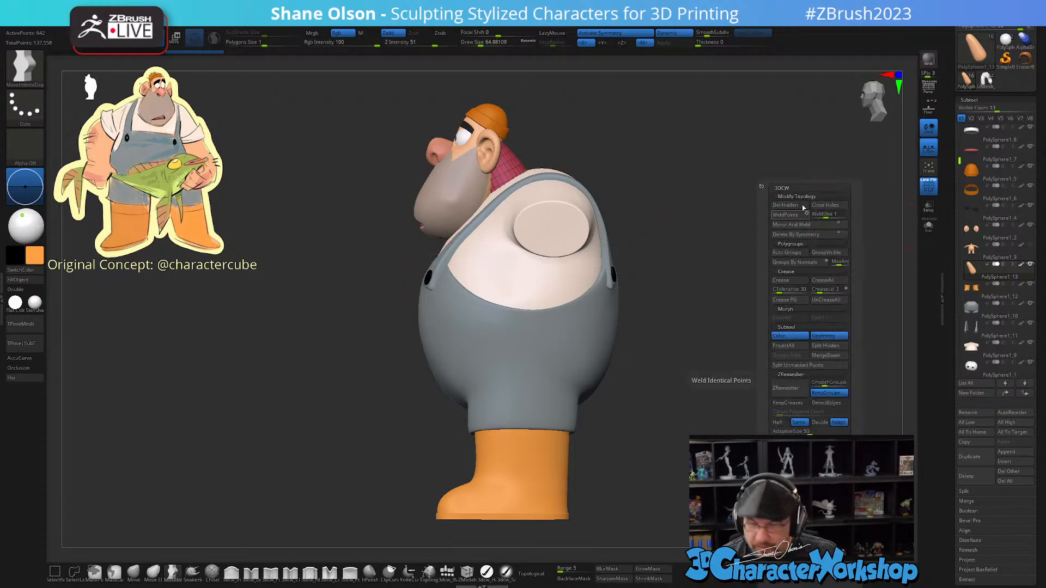
left_click(794, 206)
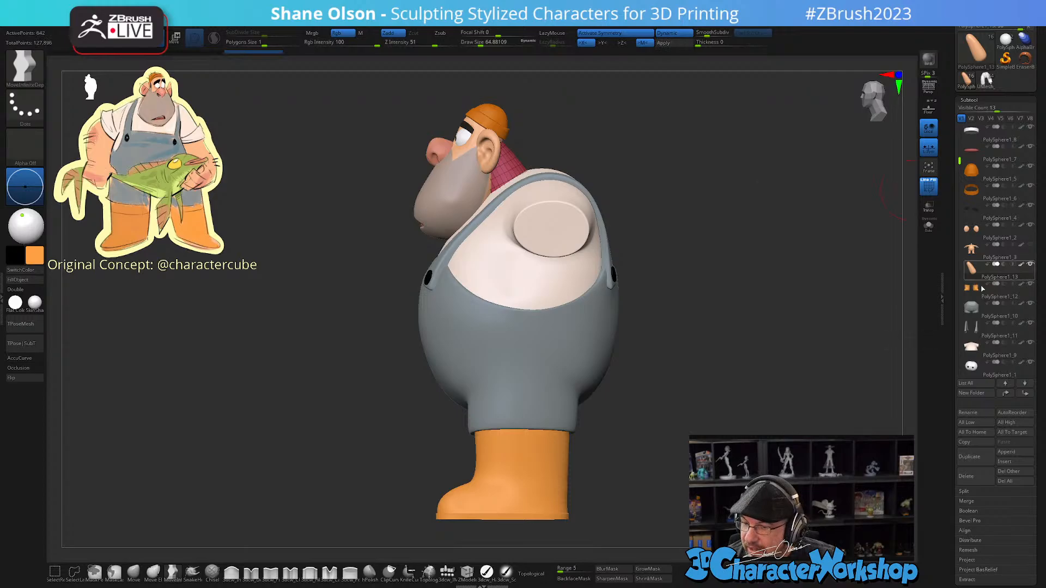
left_click(987, 414)
type("Ne")
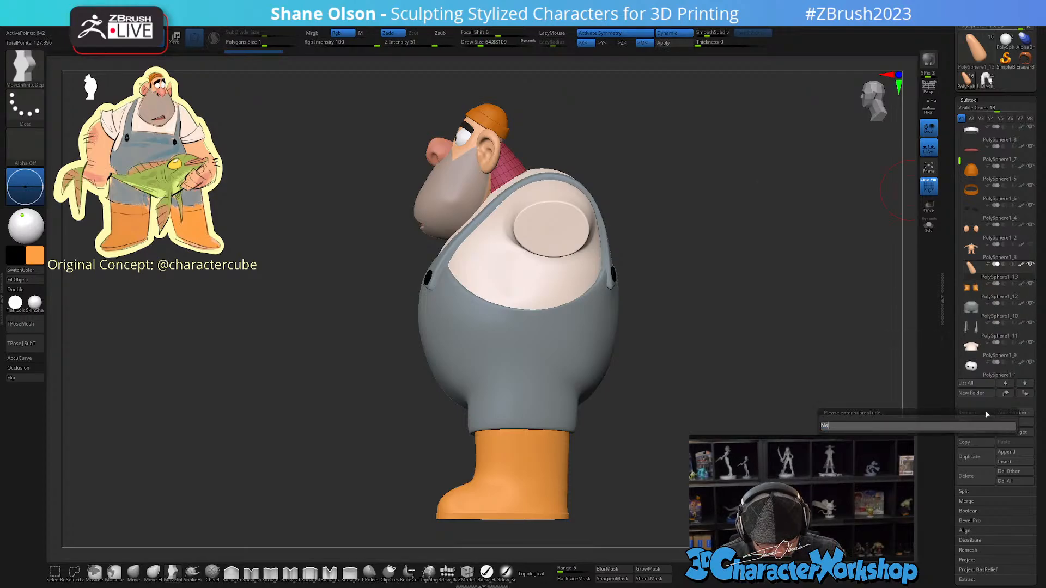
type("ck")
key("Return")
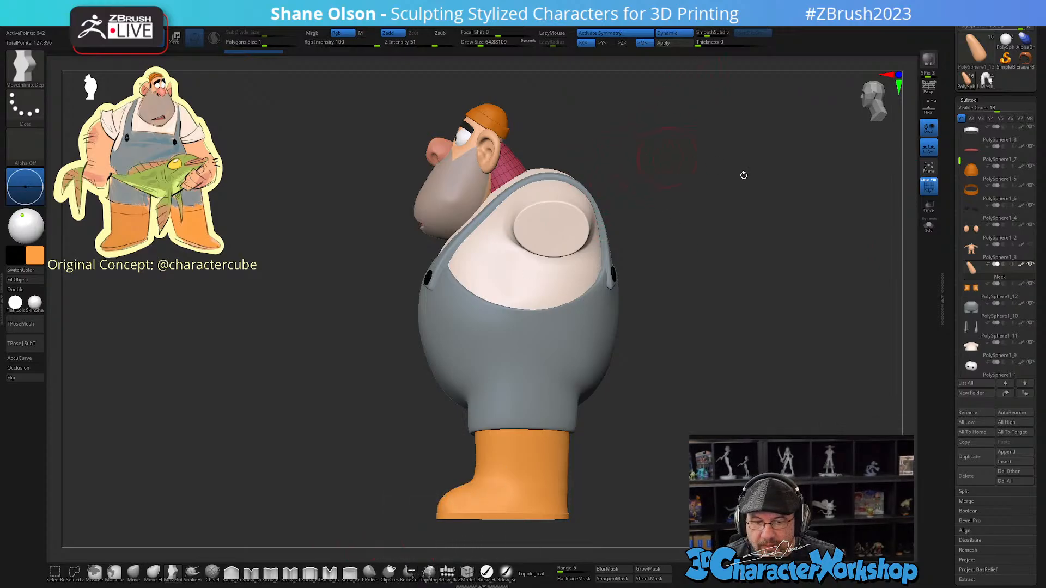
Step: Make the other subtools transparent, slice off the neck's lower end inside the torso with KnifeCurve and turn off the wireframe
left_click(923, 214)
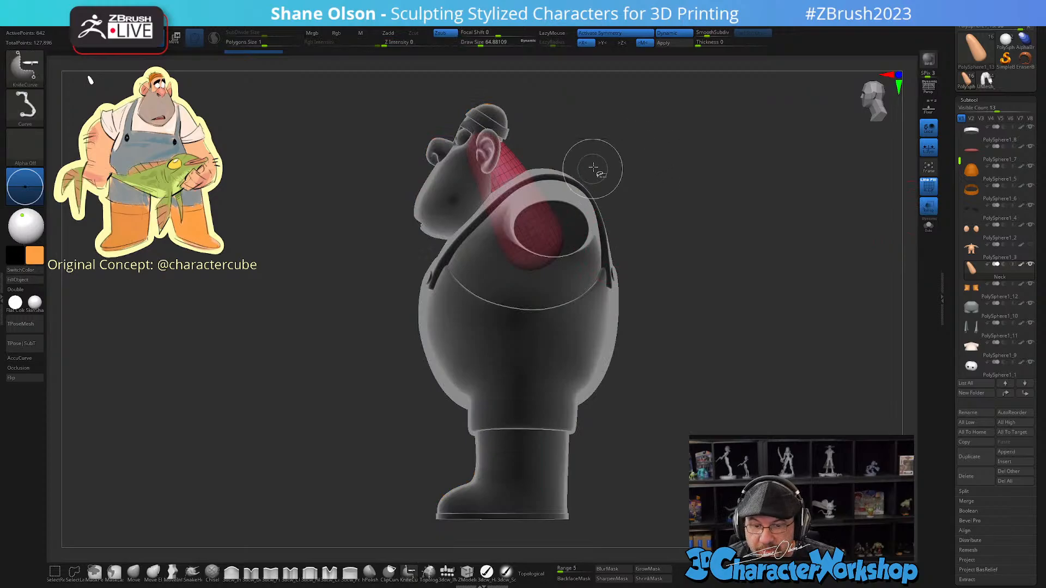
mouse_move(613, 155)
left_mouse_down("ctrl+shift")
mouse_move(446, 219)
mouse_move(408, 236)
mouse_move(411, 245)
left_mouse_up("ctrl+shift")
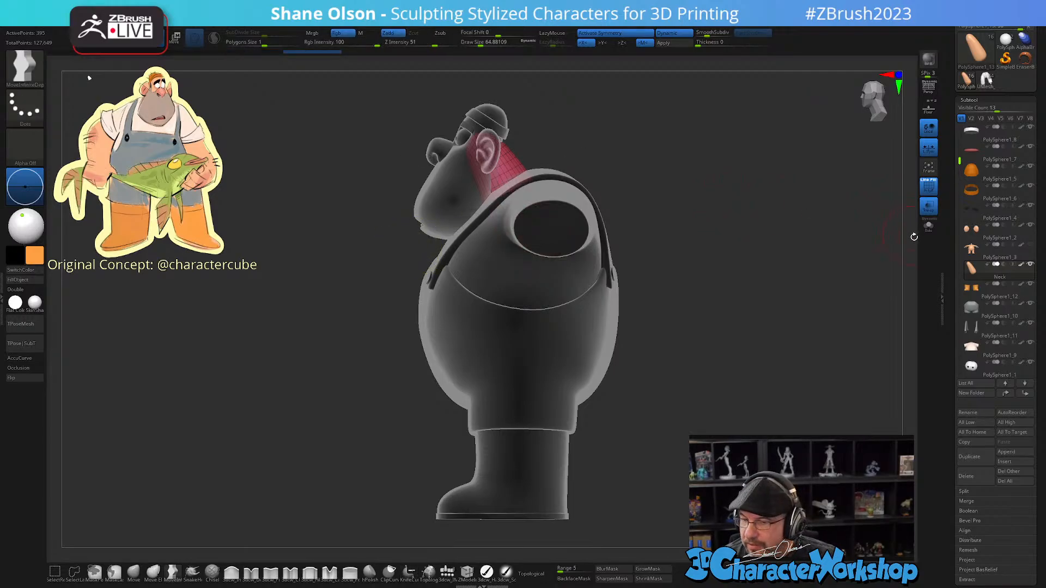
mouse_move(722, 227)
left_mouse_down()
mouse_move(727, 220)
mouse_move(728, 253)
mouse_move(739, 216)
mouse_move(719, 223)
mouse_move(724, 212)
left_mouse_up()
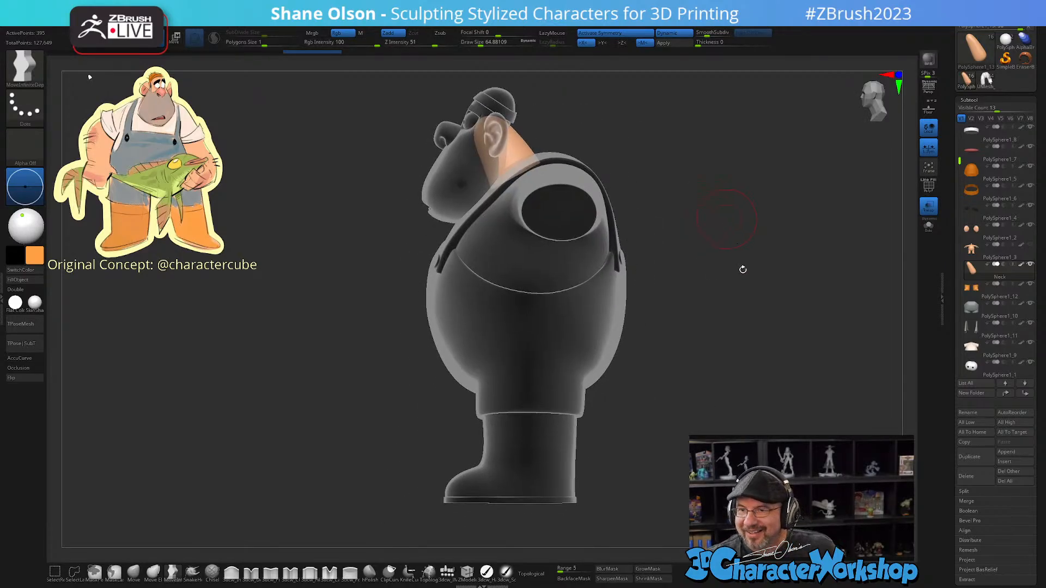
Step: Select the original body subtool and frame its torso and arms from the front with the other subtools transparent
left_click(986, 248)
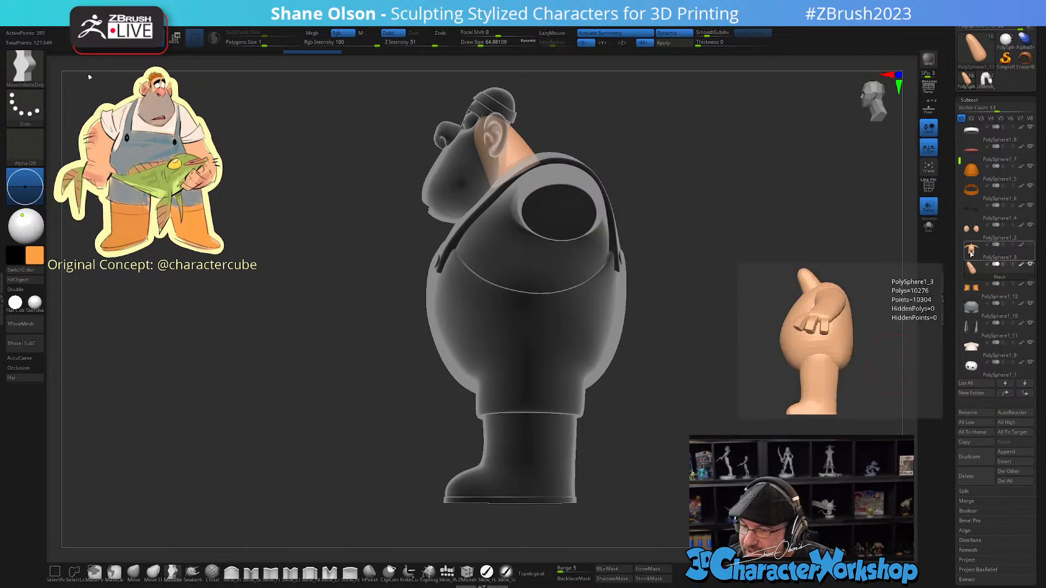
left_click_drag(779, 282, 778, 256)
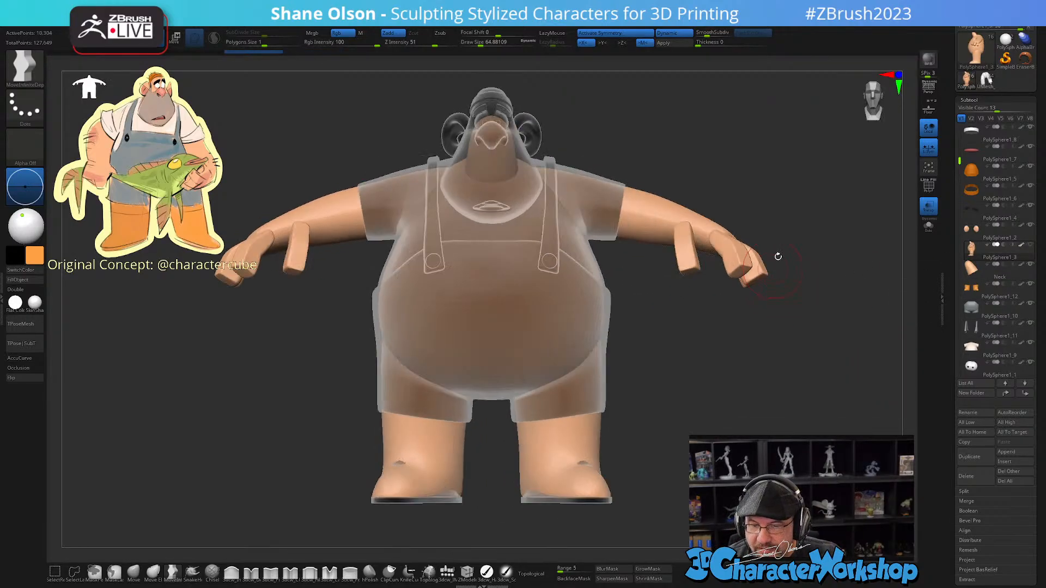
left_click_drag(673, 316, 663, 380, "alt")
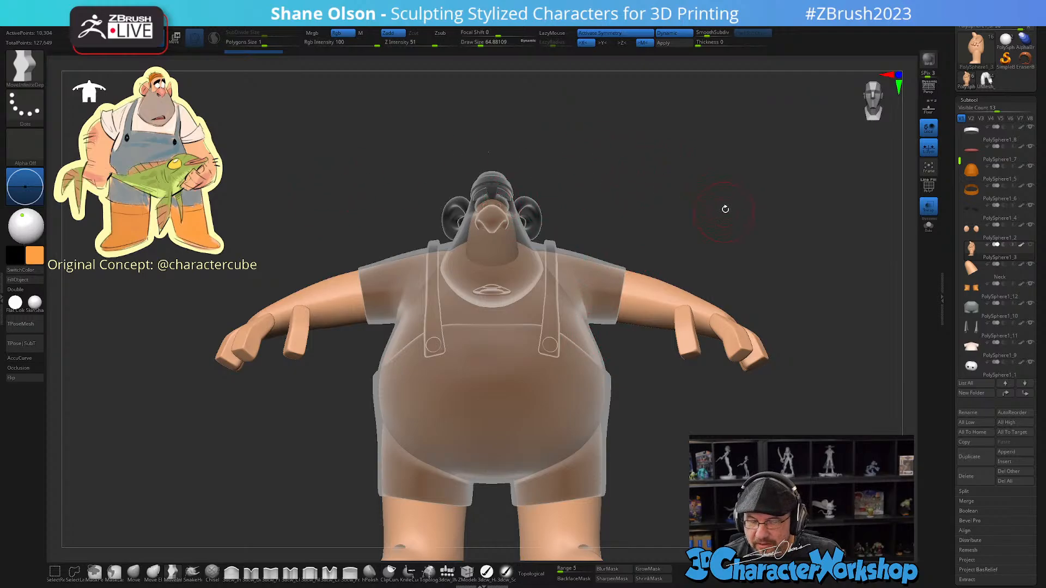
mouse_move(726, 209)
left_mouse_down()
mouse_move(724, 191)
mouse_move(696, 176)
left_mouse_up()
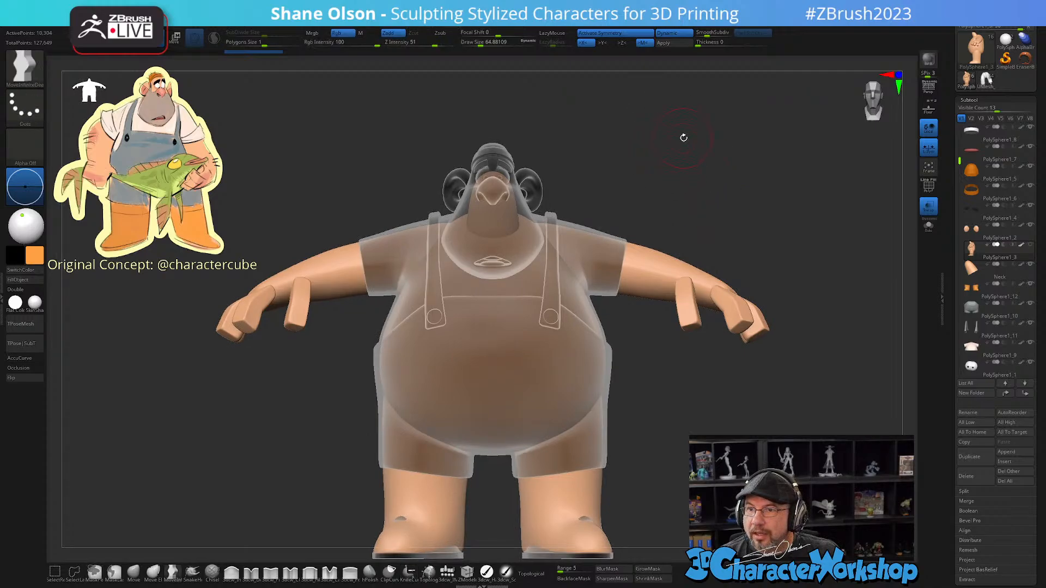
Step: Try slicing off the inner ends of both upper arms inside the sleeves with a symmetrical KnifeCurve cut
left_click_drag(635, 117, 583, 368, "ctrl+shift")
mouse_move(576, 318)
left_mouse_down("ctrl+shift")
mouse_move(588, 177)
mouse_move(567, 385)
mouse_move(600, 159)
mouse_move(619, 149)
mouse_move(514, 161)
mouse_move(696, 170)
mouse_move(615, 157)
left_mouse_up("ctrl+shift")
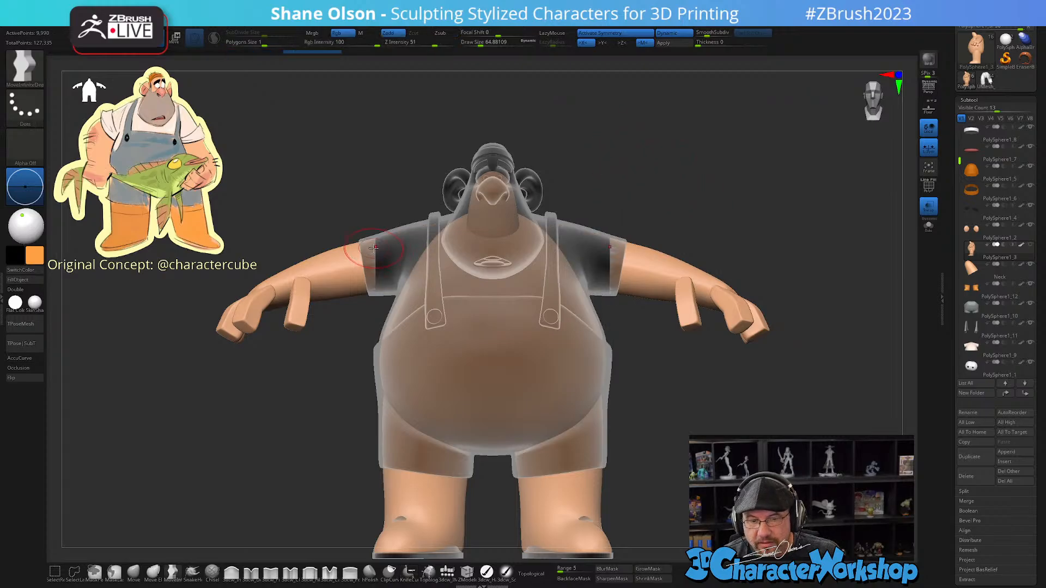
mouse_move(711, 192)
left_mouse_down()
mouse_move(735, 194)
mouse_move(713, 197)
left_mouse_up()
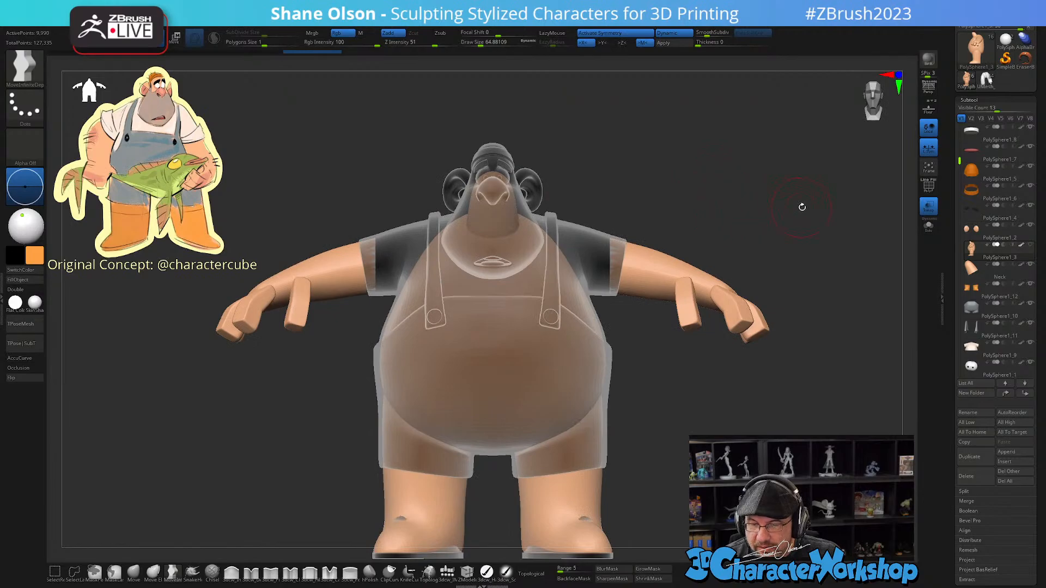
key("ctrl+z")
Step: Slice off the inner upper arms just inside the sleeve openings with KnifeCurve and isolate the body to check the cut
left_click_drag(603, 325, 626, 163, "ctrl+shift")
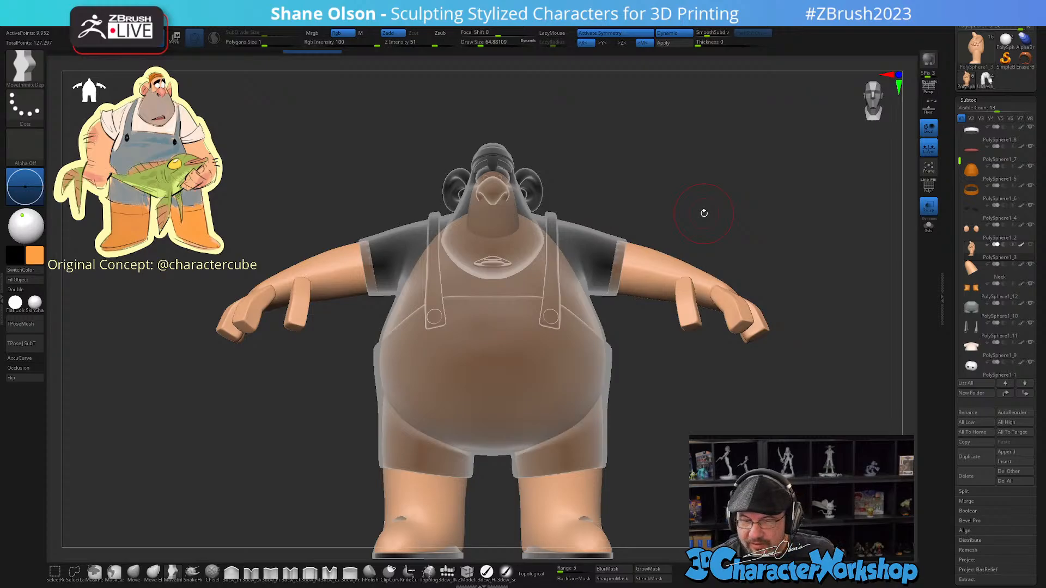
left_click_drag(668, 356, 670, 398)
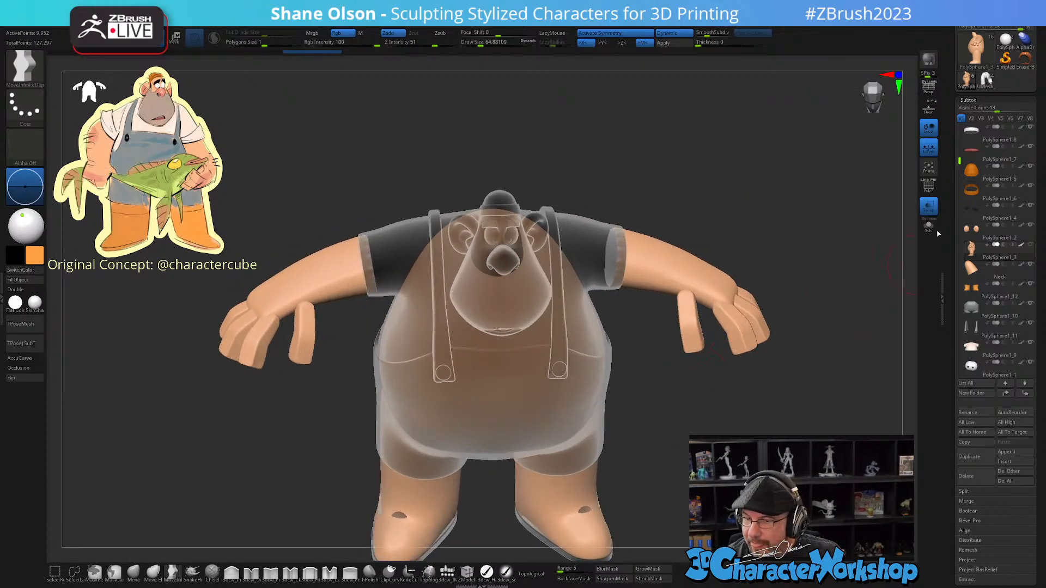
left_click(929, 226)
mouse_move(708, 433)
left_mouse_down()
mouse_move(708, 414)
mouse_move(710, 423)
left_mouse_up()
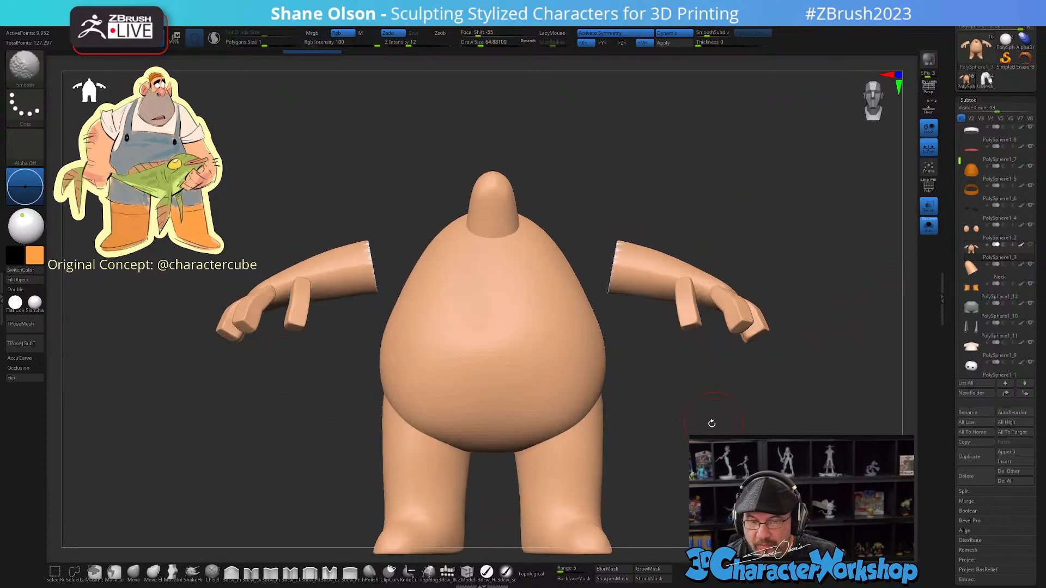
Step: Hide the torso, neck and both legs of the body subtool and delete the hidden geometry, keeping only the arms and fingers
left_click(496, 212, "ctrl+shift")
left_click(494, 213, "ctrl+shift")
left_click(510, 251, "ctrl+shift")
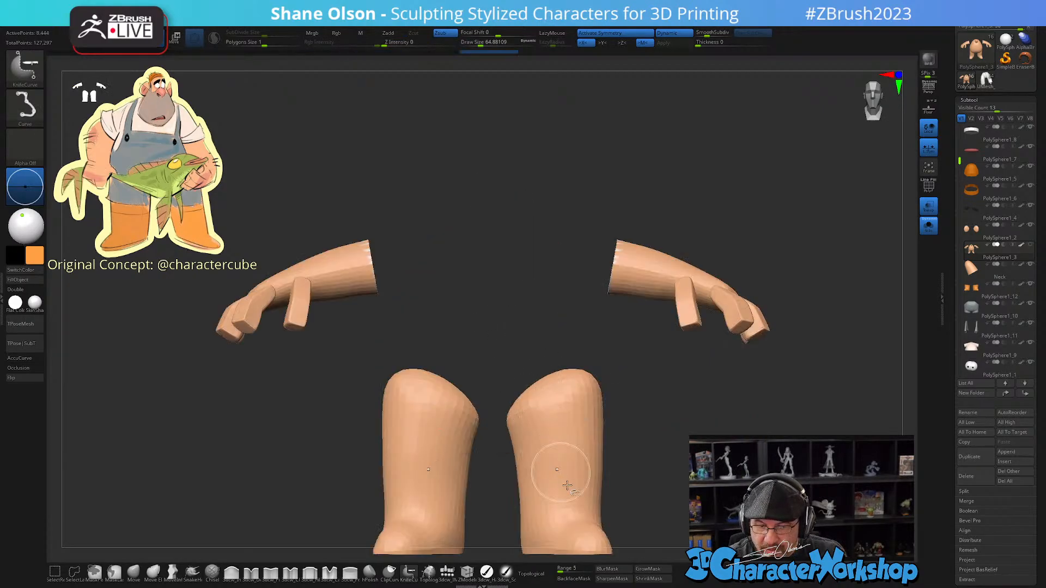
left_click(564, 474, "ctrl+shift")
left_click_drag(626, 484, 679, 438, "alt")
left_click(584, 459, "ctrl+shift")
left_click(597, 494, "ctrl+shift")
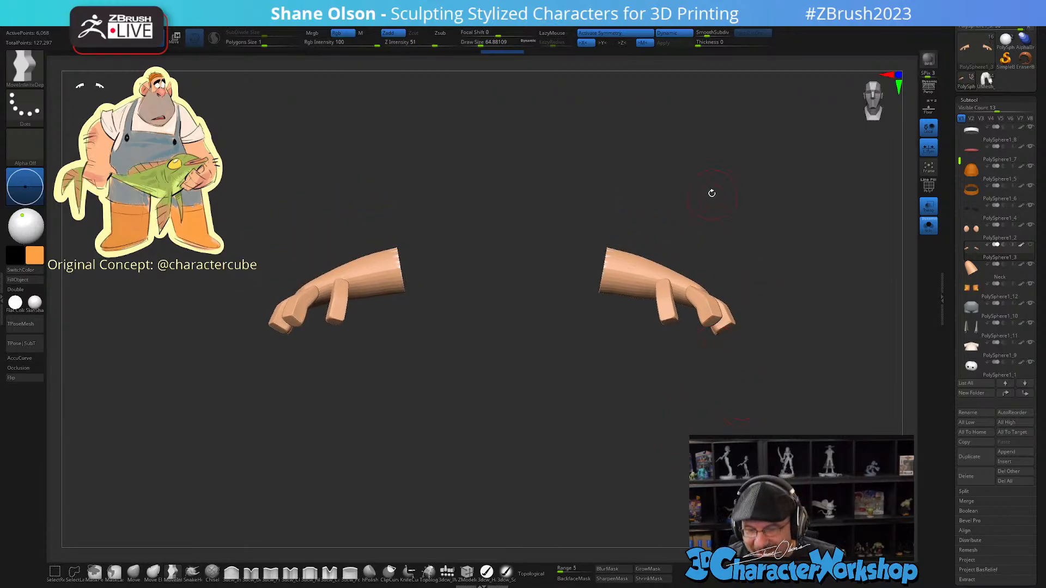
left_click_drag(712, 194, 705, 255)
key("space")
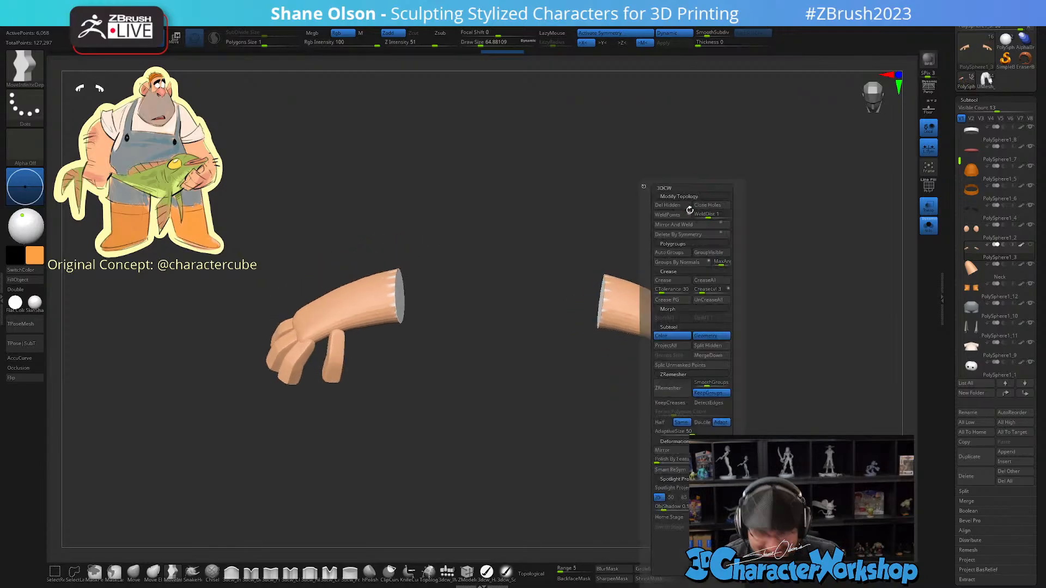
left_click(673, 207)
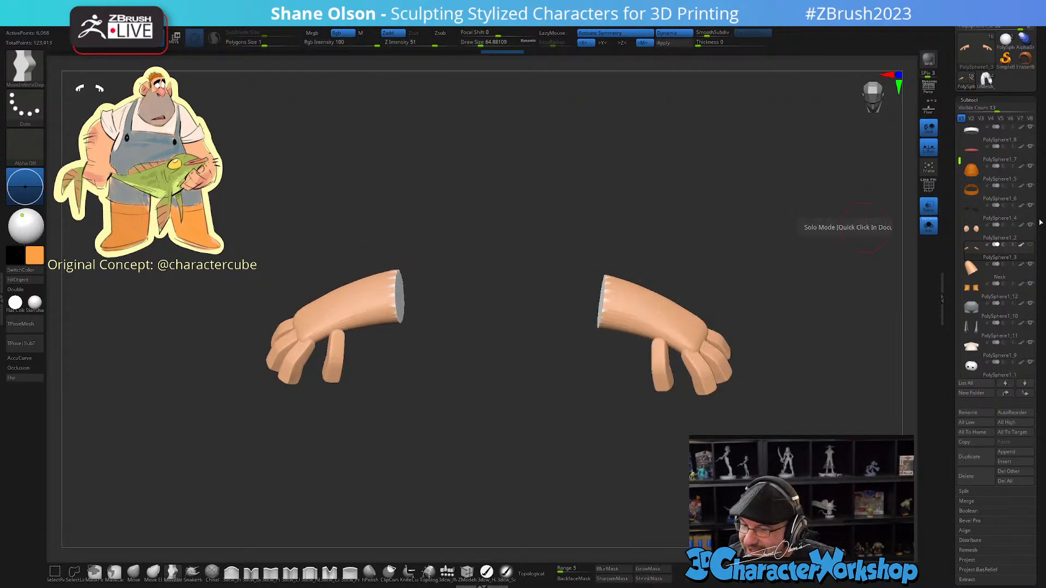
Step: Sample the arms' skin tone as the active colour and turn on the polyframe display
left_click_drag(763, 280, 764, 257)
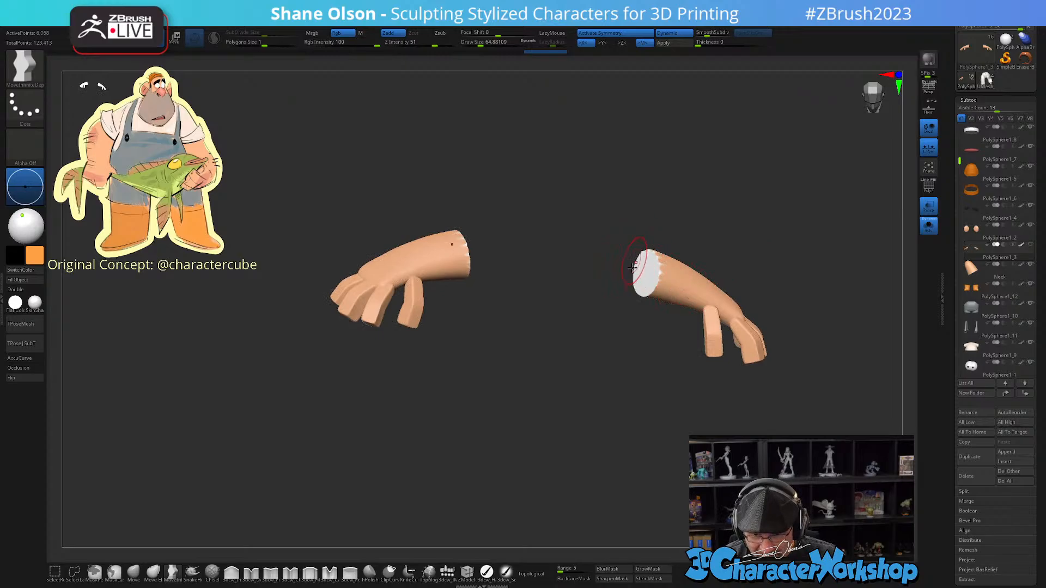
left_click_drag(785, 212, 711, 229, "alt")
key("c")
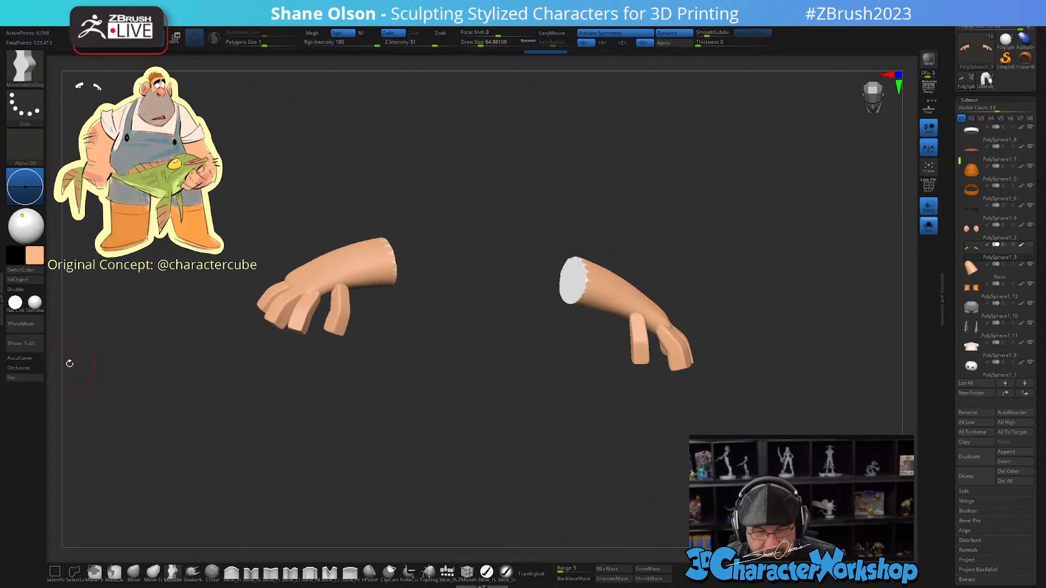
left_click_drag(614, 231, 596, 232)
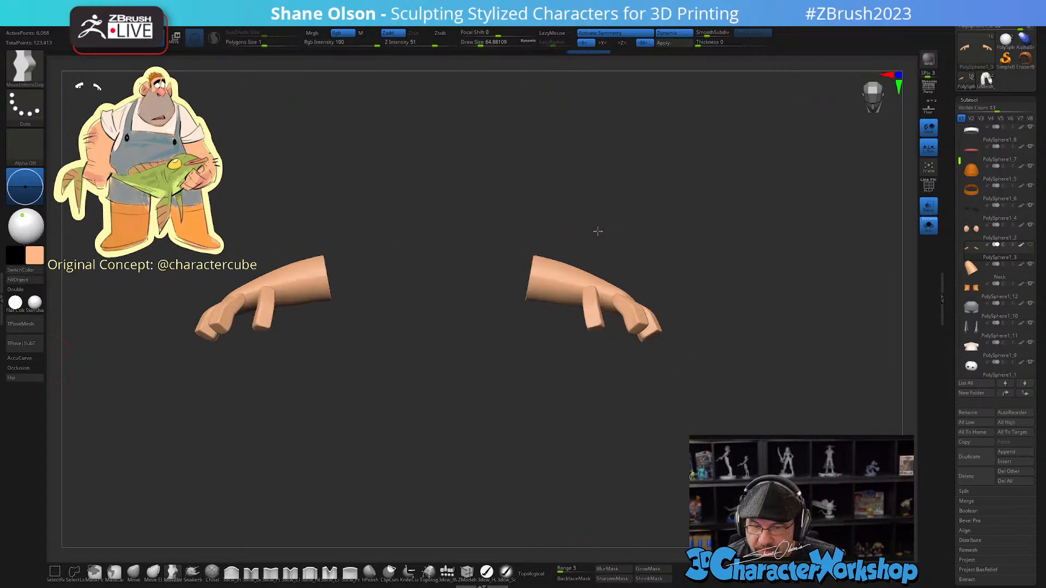
key("shift+f")
Step: Examine the hand's polygroups and the arm's cut end by isolating parts, and restore all arm and finger pieces to view
mouse_move(655, 212)
left_mouse_down("alt")
mouse_move(724, 294)
mouse_move(669, 391)
mouse_move(742, 418)
mouse_move(656, 425)
left_mouse_up("alt")
left_click_drag(502, 368, 702, 334)
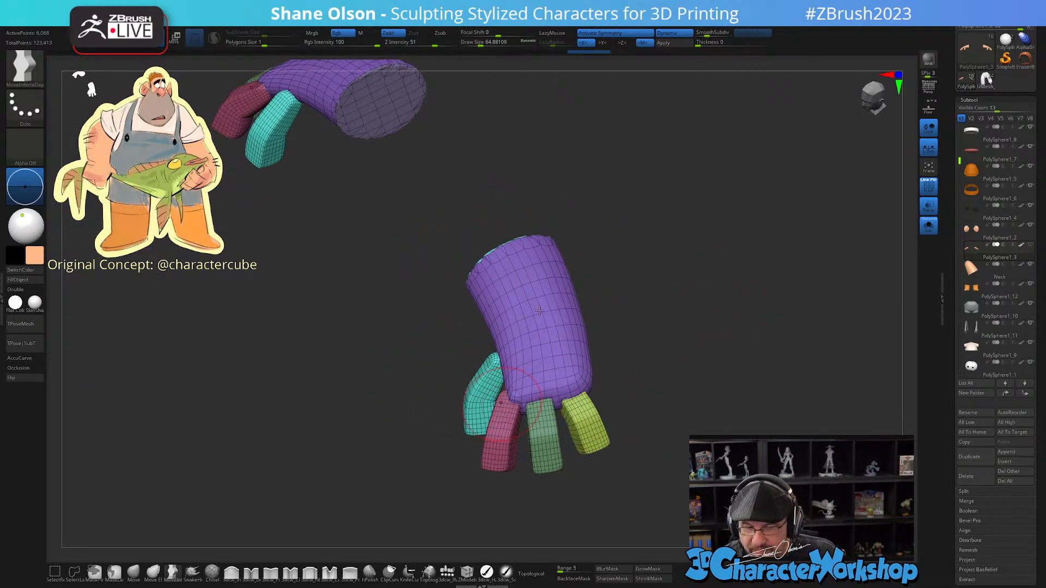
mouse_move(656, 409)
left_mouse_down()
mouse_move(663, 420)
mouse_move(656, 385)
mouse_move(649, 392)
left_mouse_up()
key("shift+d")
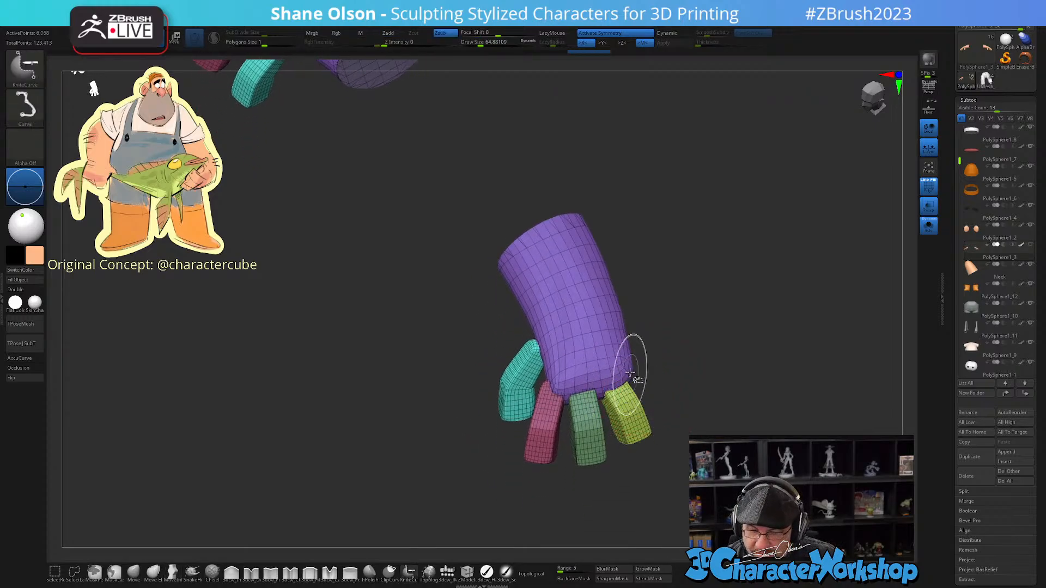
left_click_drag(644, 342, 676, 369)
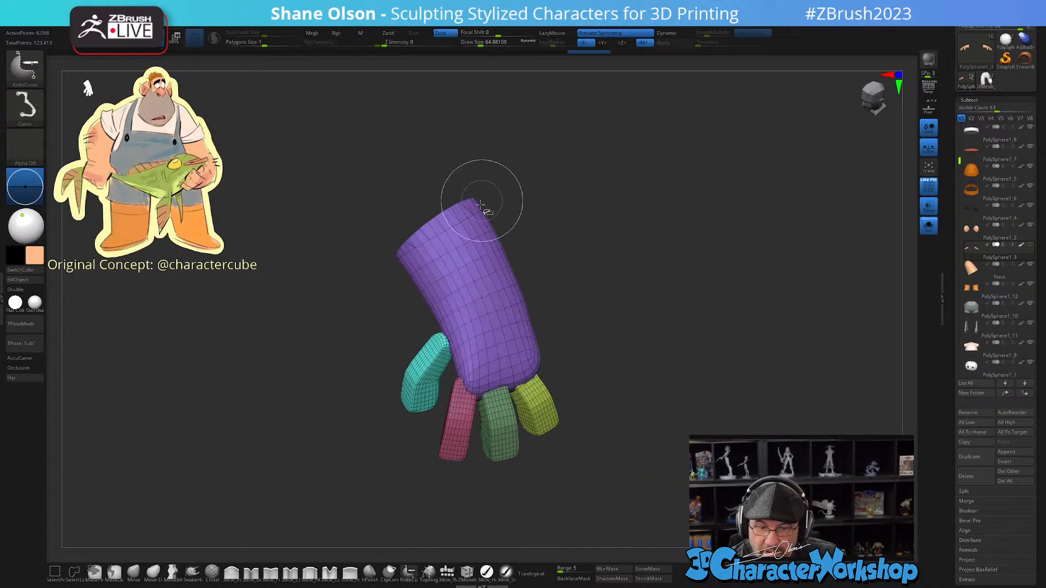
left_click(472, 225, "ctrl+shift")
left_click(474, 225, "ctrl+shift")
left_click_drag(486, 191, 497, 213)
left_click(444, 200, "ctrl+shift")
mouse_move(541, 289)
left_mouse_down()
mouse_move(598, 303)
mouse_move(692, 393)
left_mouse_up()
left_click_drag(627, 269, 697, 404, "alt")
left_click(731, 365, "ctrl+shift")
left_click_drag(735, 371, 764, 384, "alt")
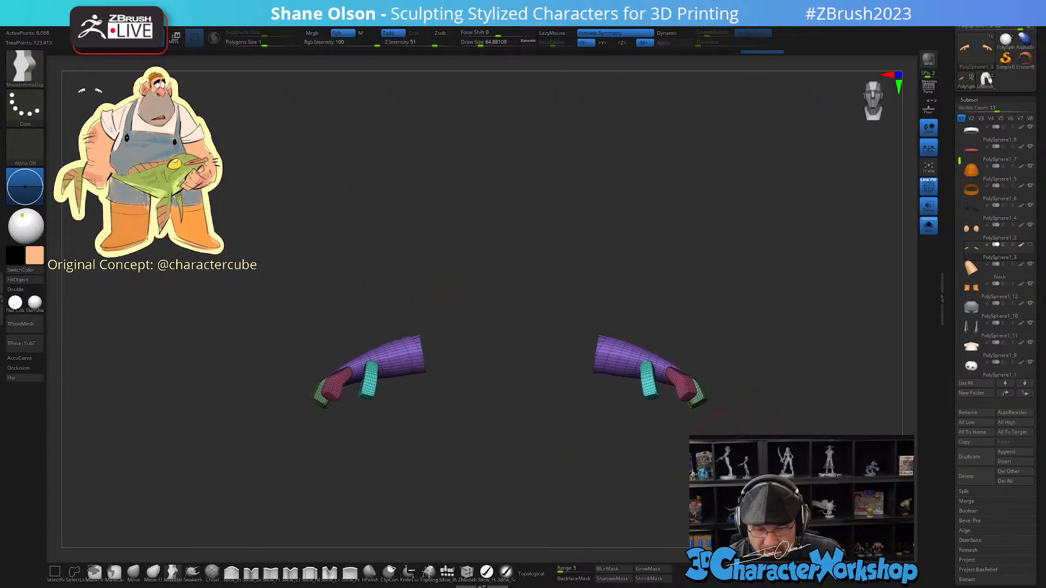
key("space")
left_click(683, 235)
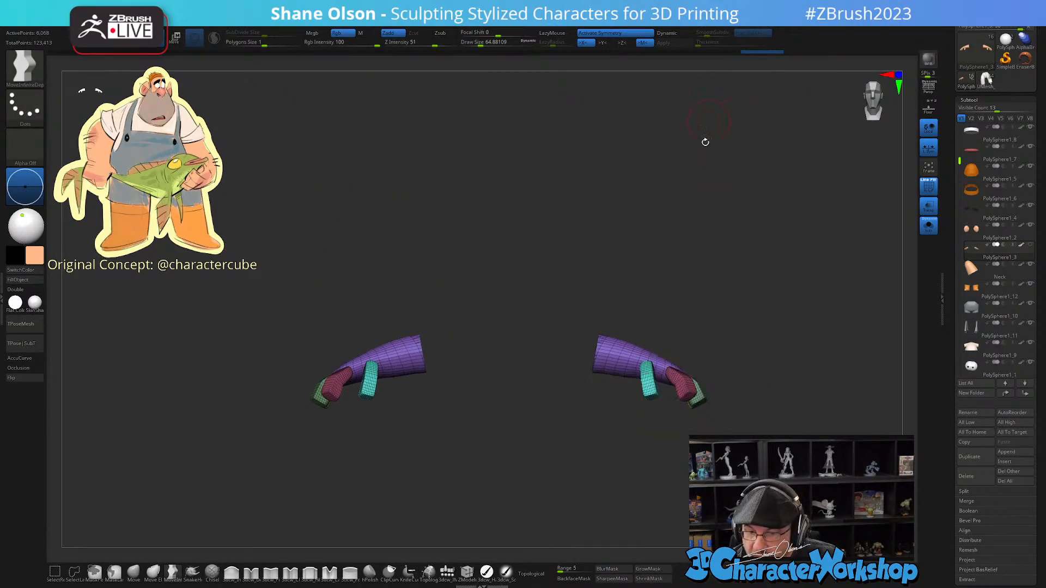
Step: Isolate the purple arm polygroup on both sides, mask it completely and show the fingers again
left_click_drag(619, 360, 567, 416)
mouse_move(458, 296)
left_mouse_down("alt")
mouse_move(521, 290)
mouse_move(530, 385)
mouse_move(495, 365)
mouse_move(458, 381)
mouse_move(463, 436)
left_mouse_up("alt")
left_click(385, 356, "ctrl+shift")
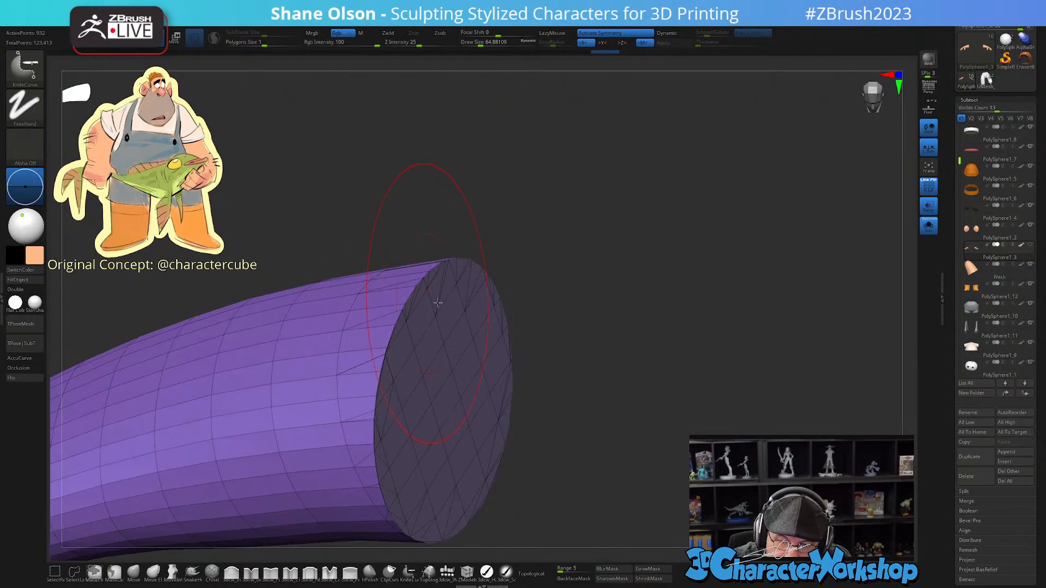
left_click_drag(583, 436, 606, 407, "alt")
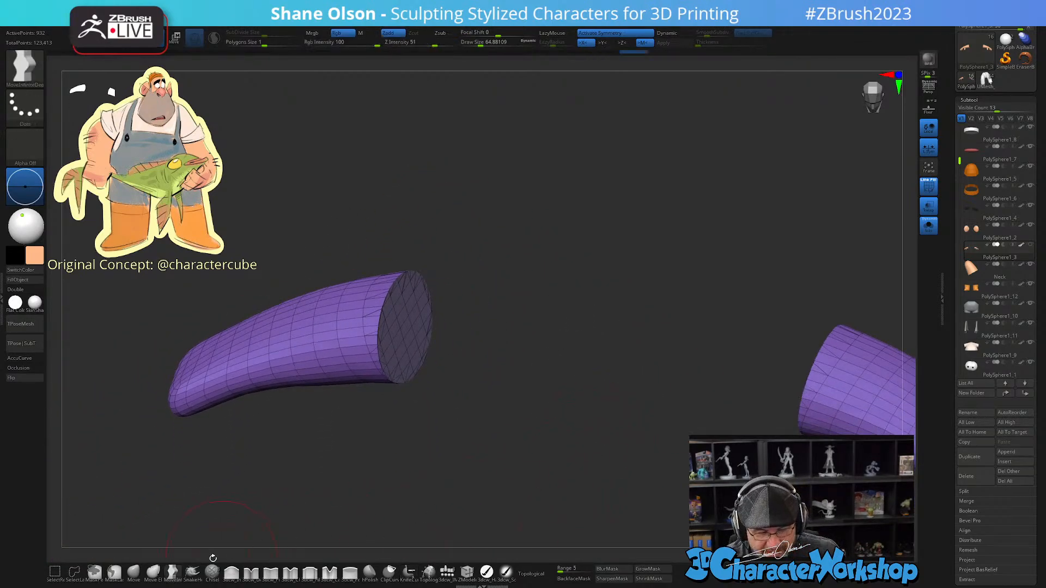
left_click_drag(594, 185, 601, 256, "ctrl+shift")
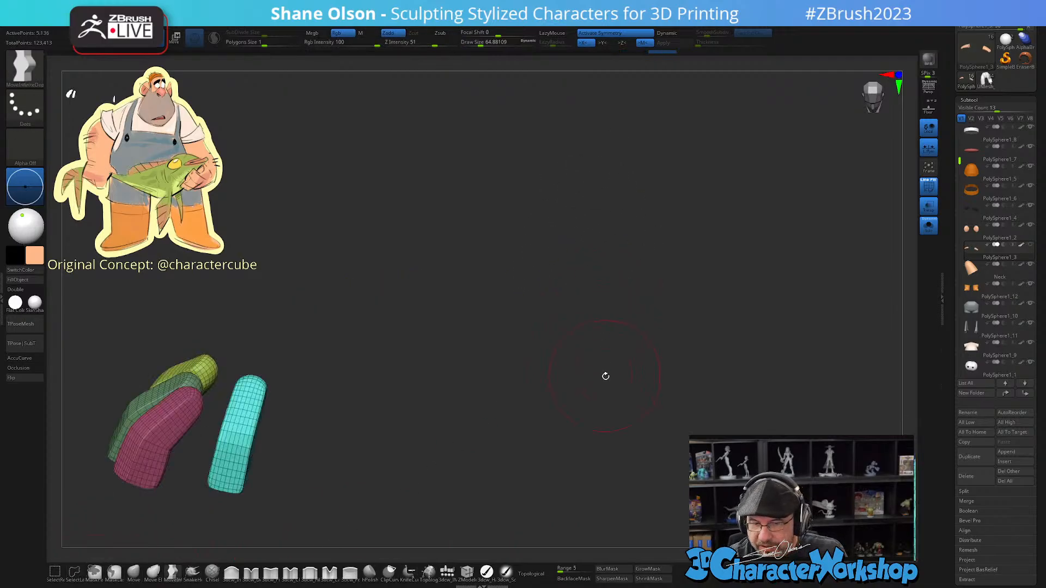
mouse_move(618, 397)
left_mouse_down()
mouse_move(610, 367)
mouse_move(619, 397)
left_mouse_up()
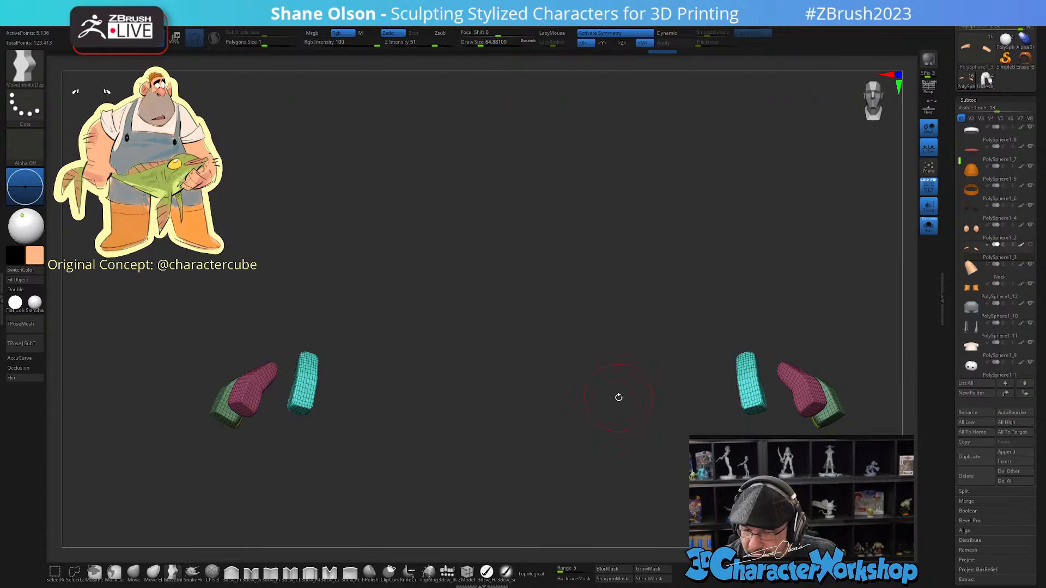
mouse_move(596, 330)
left_mouse_down()
mouse_move(599, 208)
mouse_move(632, 271)
mouse_move(572, 252)
mouse_move(566, 301)
mouse_move(546, 243)
mouse_move(588, 339)
mouse_move(521, 337)
mouse_move(555, 312)
left_mouse_up()
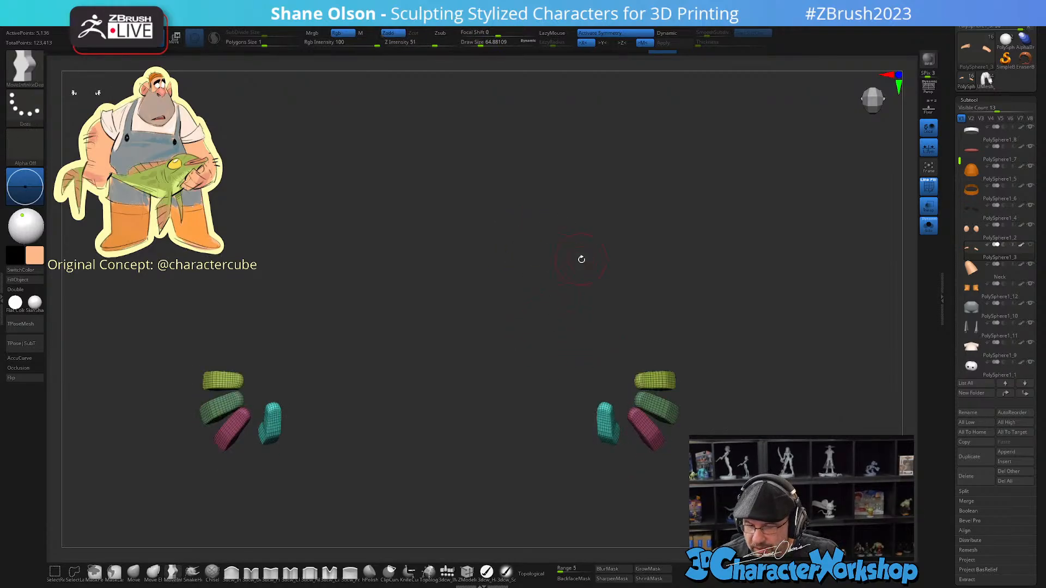
left_click_drag(634, 256, 624, 256)
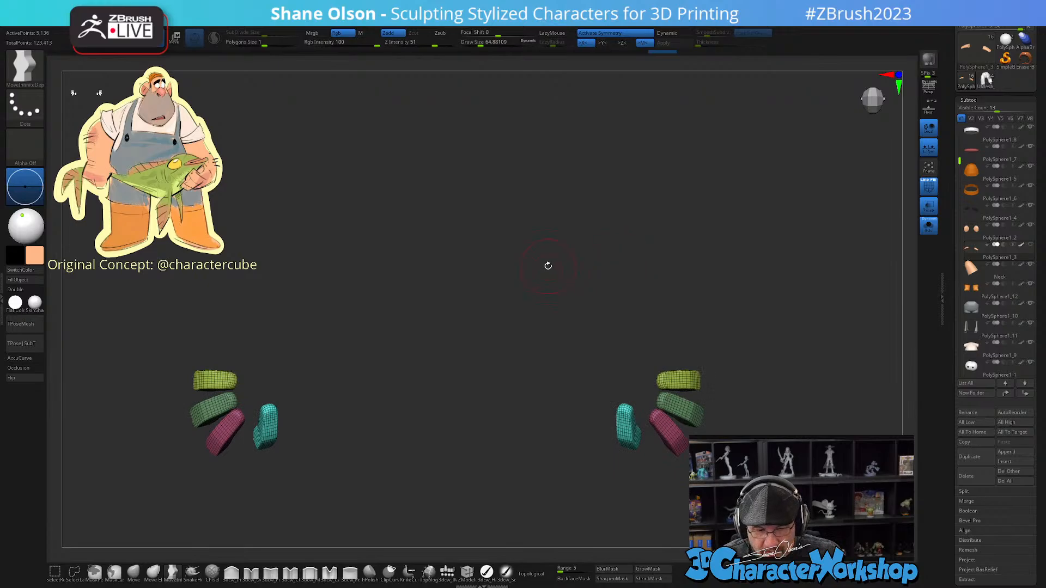
left_click_drag(548, 265, 558, 278)
left_click(539, 275, "ctrl+shift")
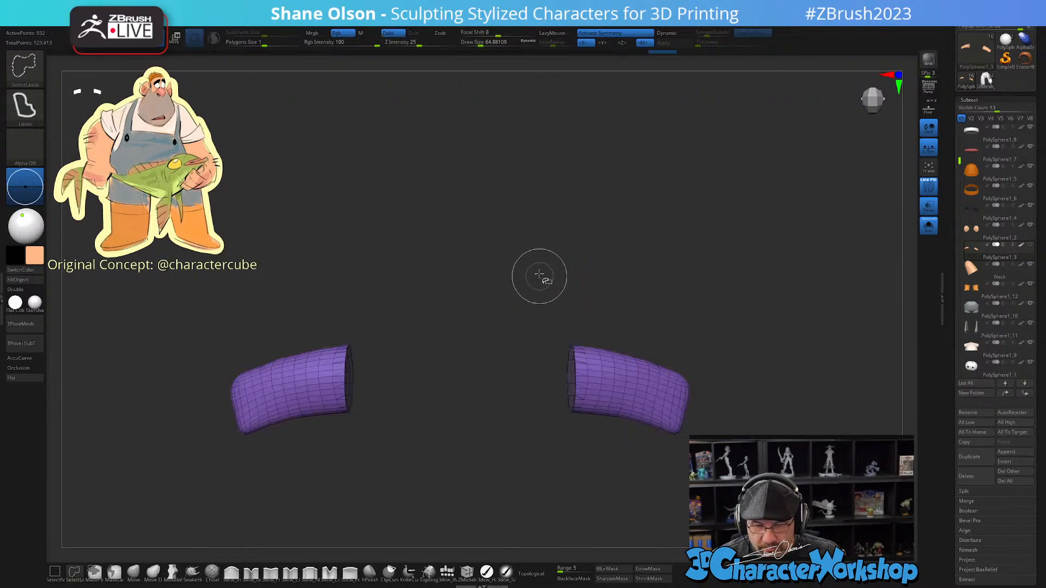
left_click_drag(145, 306, 418, 489, "ctrl")
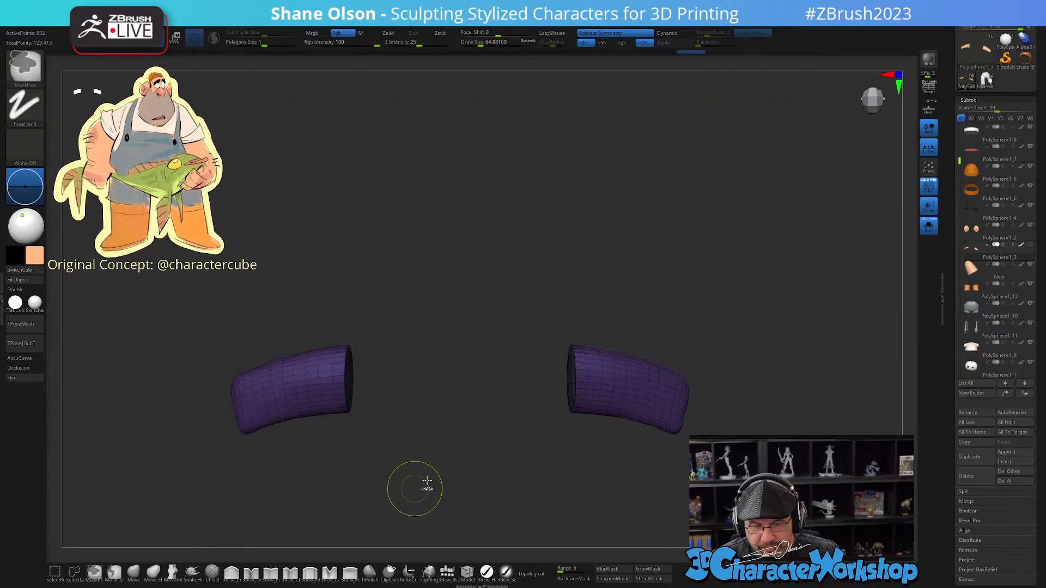
left_click(488, 250, "ctrl+shift")
Step: Shift the unmasked fingers and thumbs of both hands slightly backward along Z, return to draw mode and clear the mask
key("w")
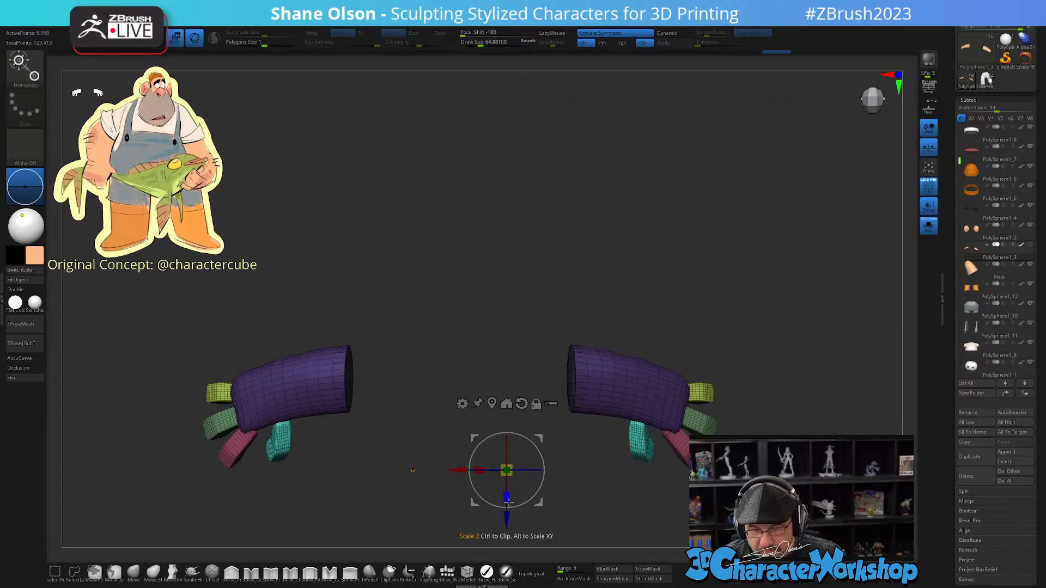
left_click_drag(508, 515, 507, 507)
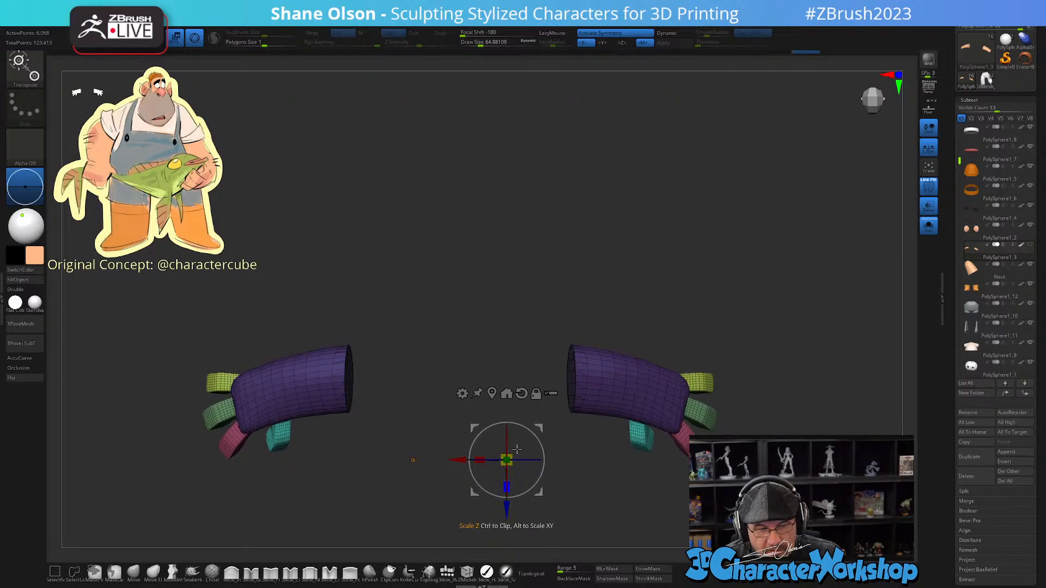
left_click_drag(527, 278, 540, 377)
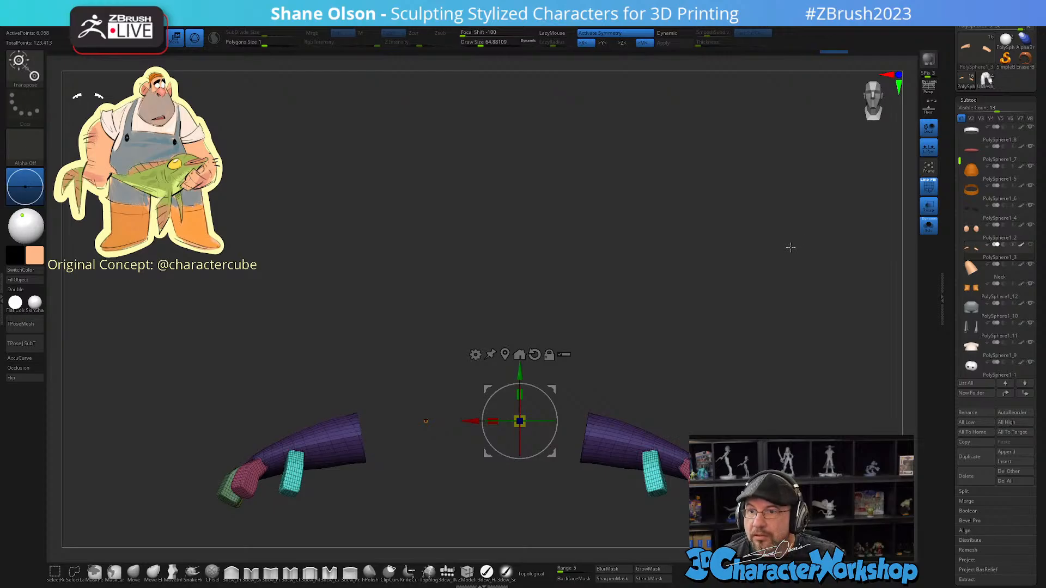
mouse_move(790, 248)
left_mouse_down()
mouse_move(775, 264)
mouse_move(754, 198)
mouse_move(755, 256)
mouse_move(748, 210)
mouse_move(722, 215)
mouse_move(745, 246)
left_mouse_up()
key("q")
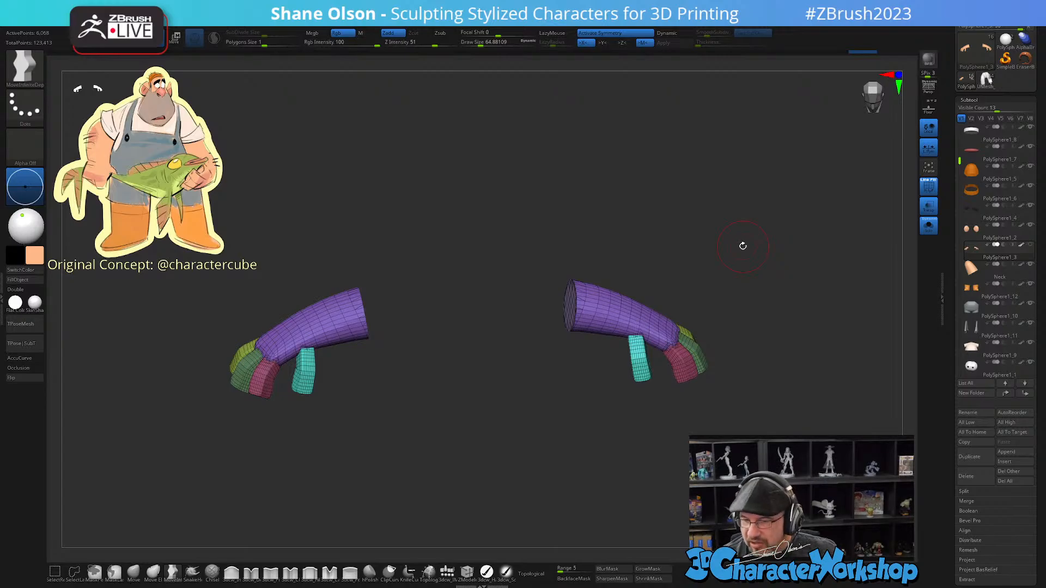
left_click_drag(664, 463, 607, 481)
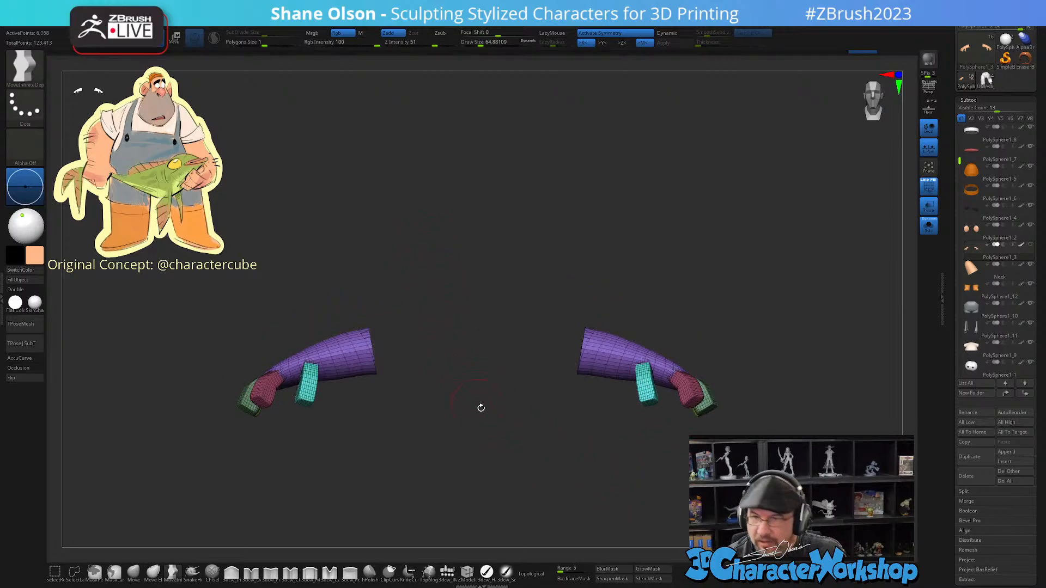
left_click_drag(485, 415, 539, 459)
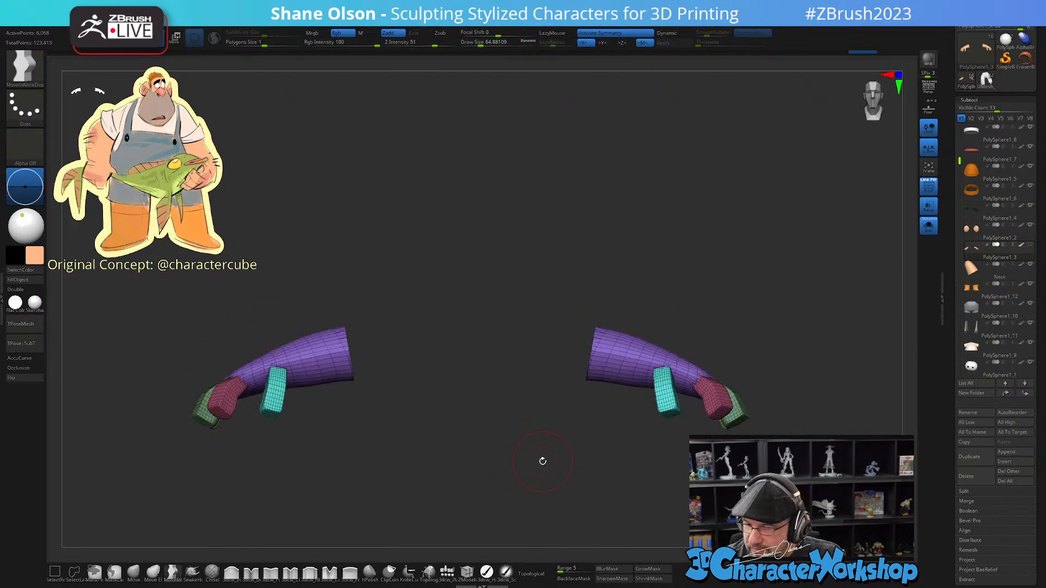
left_click_drag(604, 250, 508, 253)
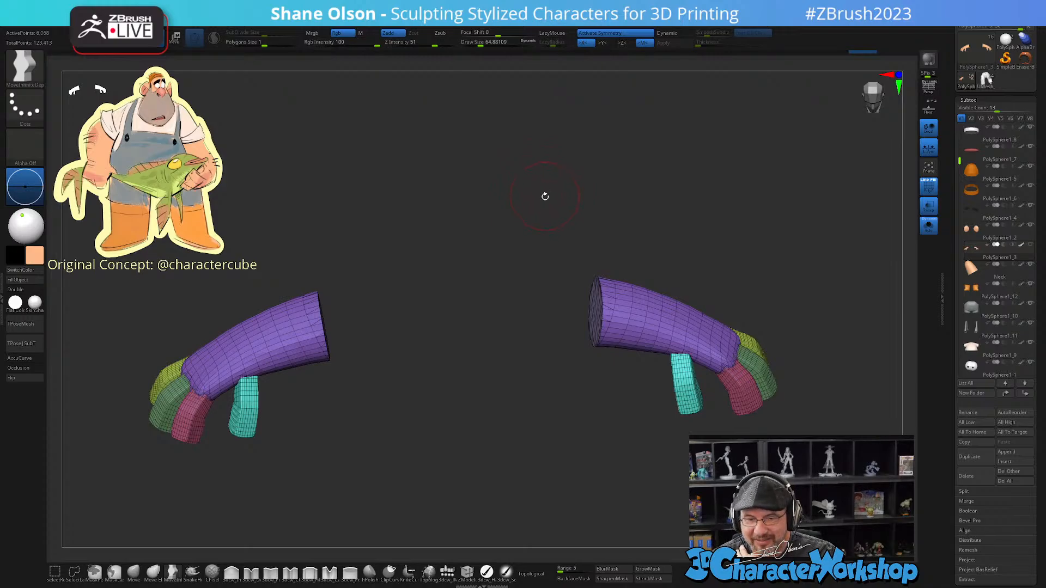
left_click_drag(544, 196, 533, 188)
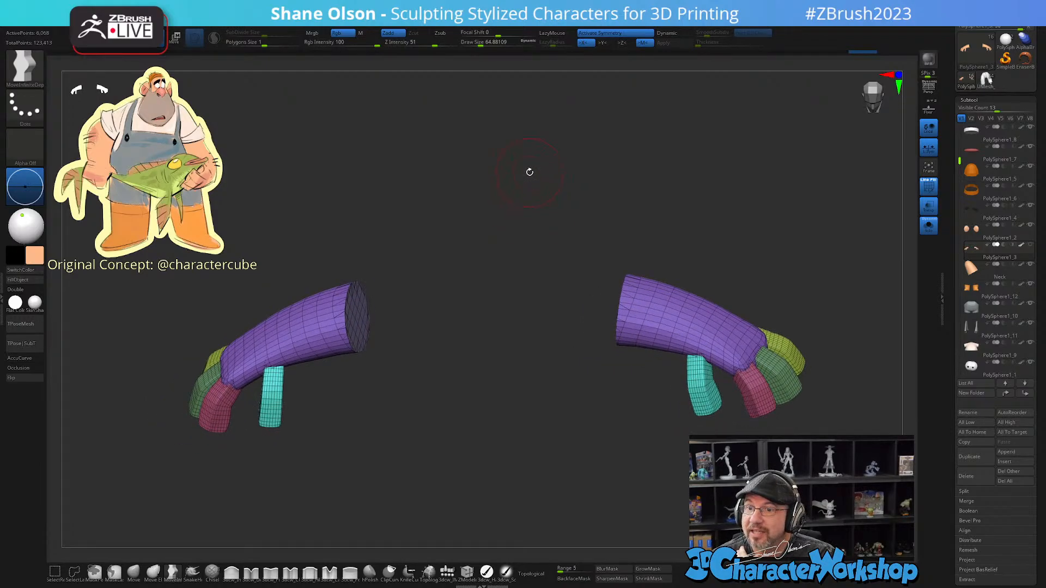
left_click_drag(519, 178, 436, 334)
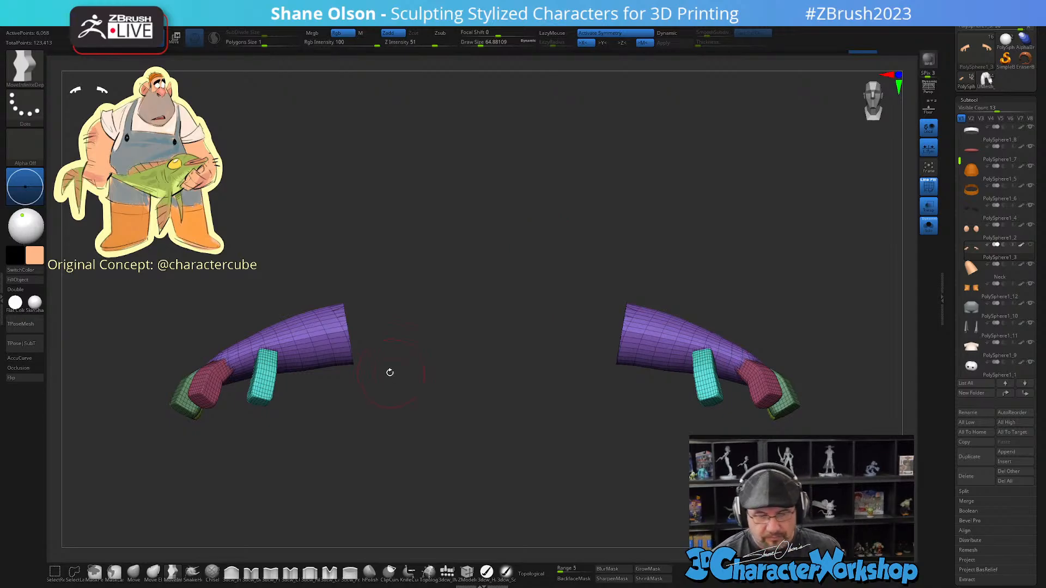
Step: Smooth the purple polygroup of both arms symmetrically, working over the front, upper side and underside
left_click_drag(397, 378, 339, 372, "shift")
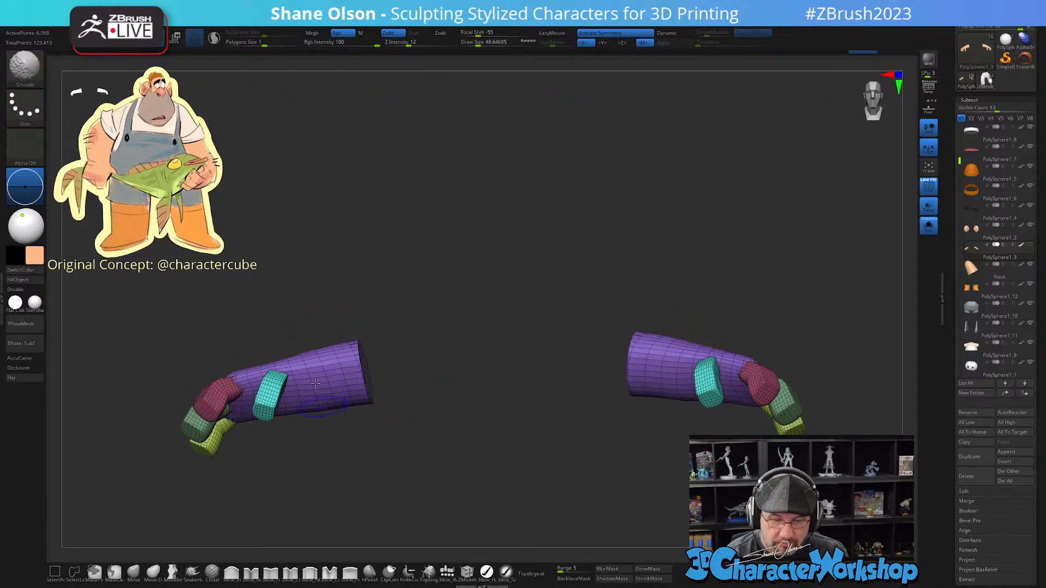
mouse_move(422, 386)
left_mouse_down()
mouse_move(427, 411)
mouse_move(409, 411)
mouse_move(401, 371)
left_mouse_up()
mouse_move(331, 338)
left_mouse_down("shift")
mouse_move(317, 314)
mouse_move(292, 338)
left_mouse_up("shift")
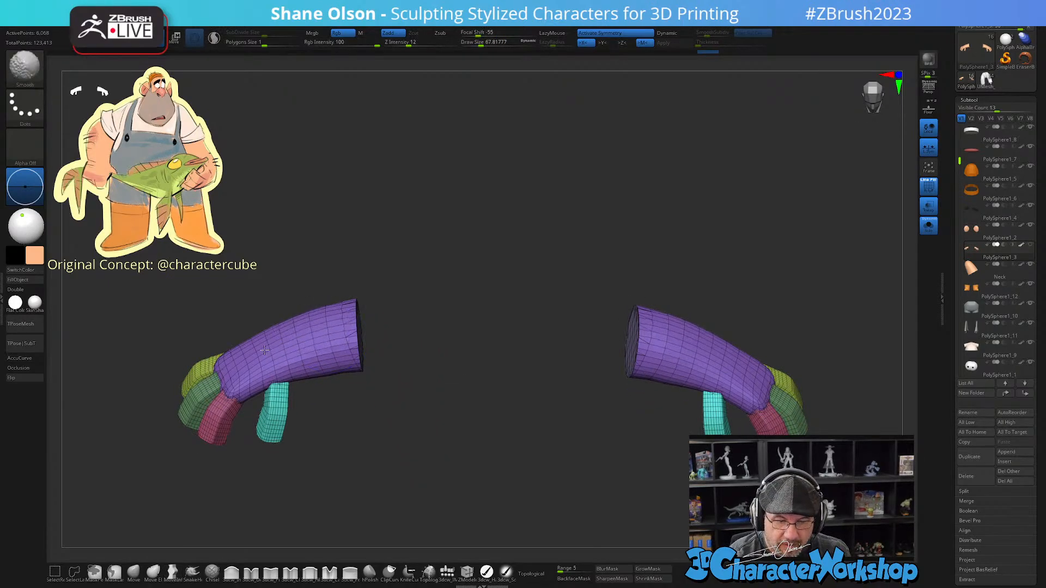
mouse_move(461, 435)
left_mouse_down("shift")
mouse_move(465, 411)
mouse_move(432, 413)
left_mouse_up("shift")
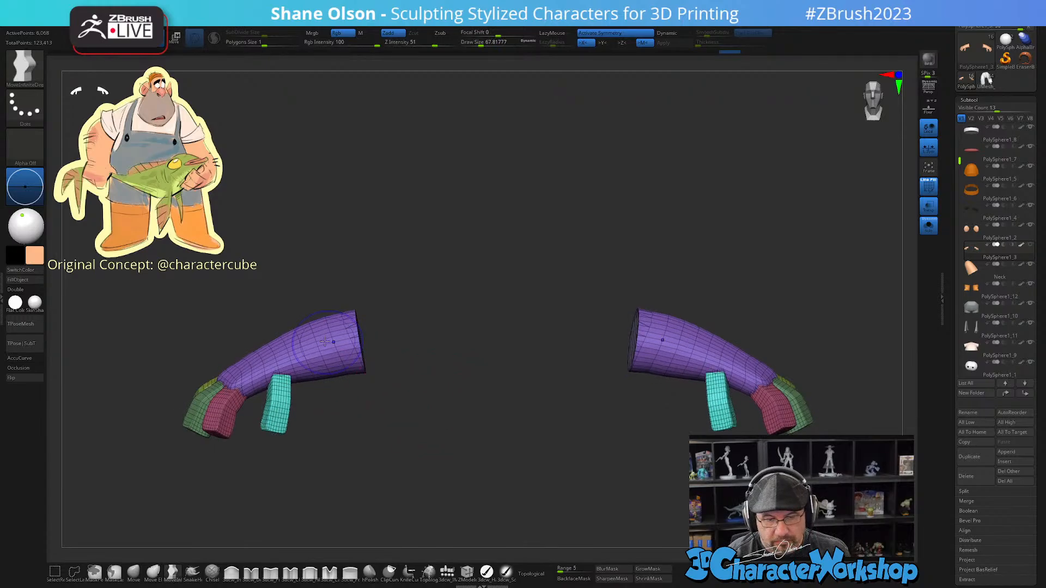
mouse_move(324, 338)
left_mouse_down("shift")
mouse_move(322, 324)
mouse_move(315, 332)
left_mouse_up("shift")
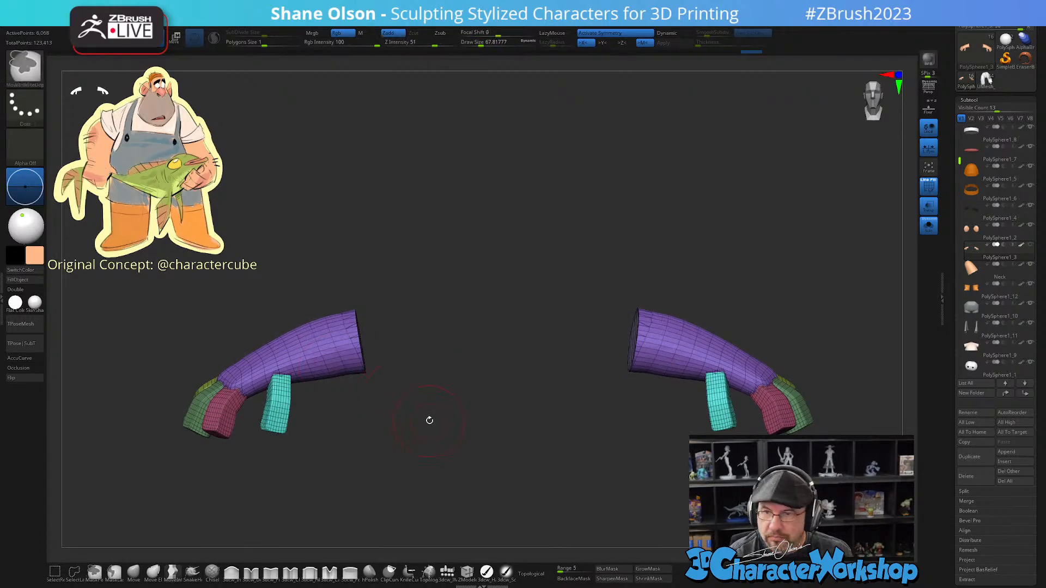
left_click_drag(441, 451, 440, 447)
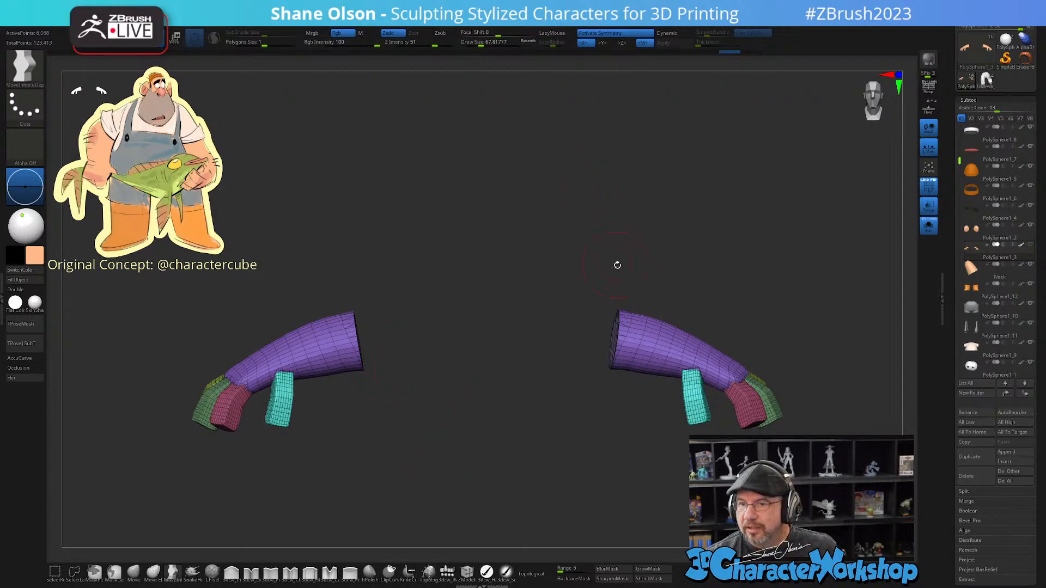
left_click_drag(616, 264, 619, 196)
left_click_drag(562, 251, 516, 213)
key("shift")
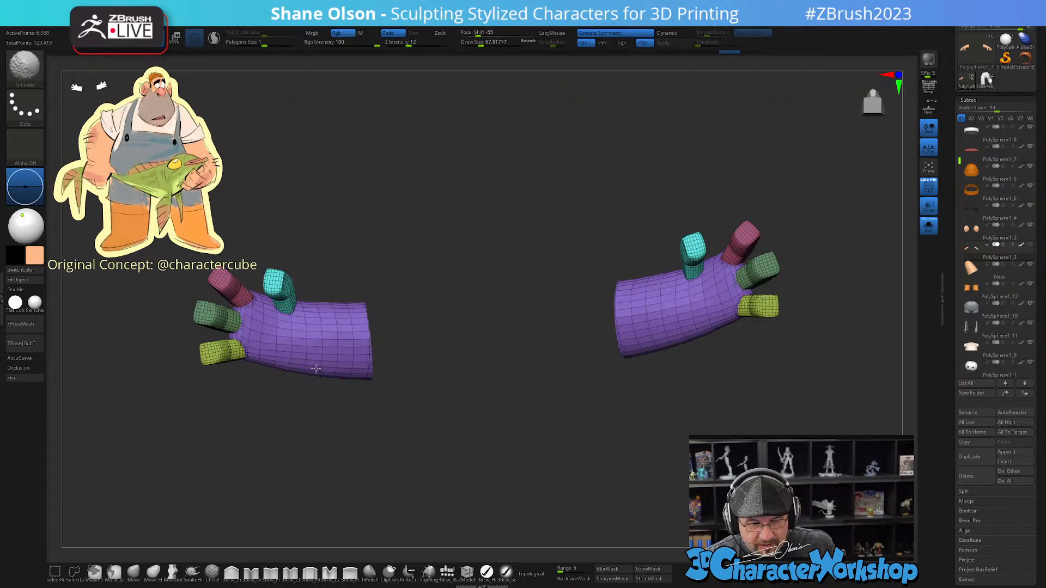
left_click_drag(524, 216, 566, 275)
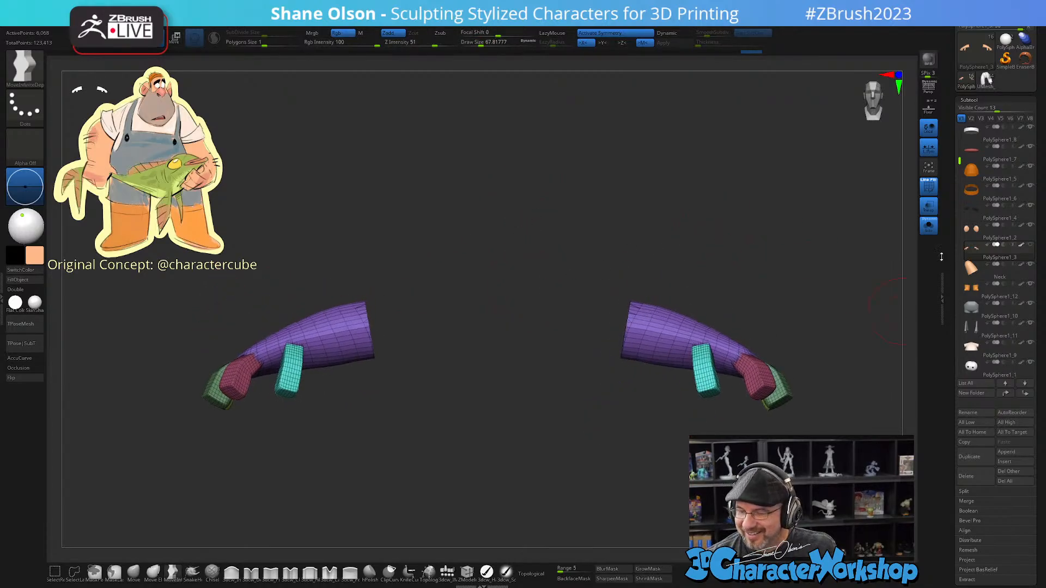
Step: Bring the rest of the character back into view and turn off the polyframe and transparency displays
left_click(928, 225)
left_click_drag(761, 223, 719, 223)
key("shift+f")
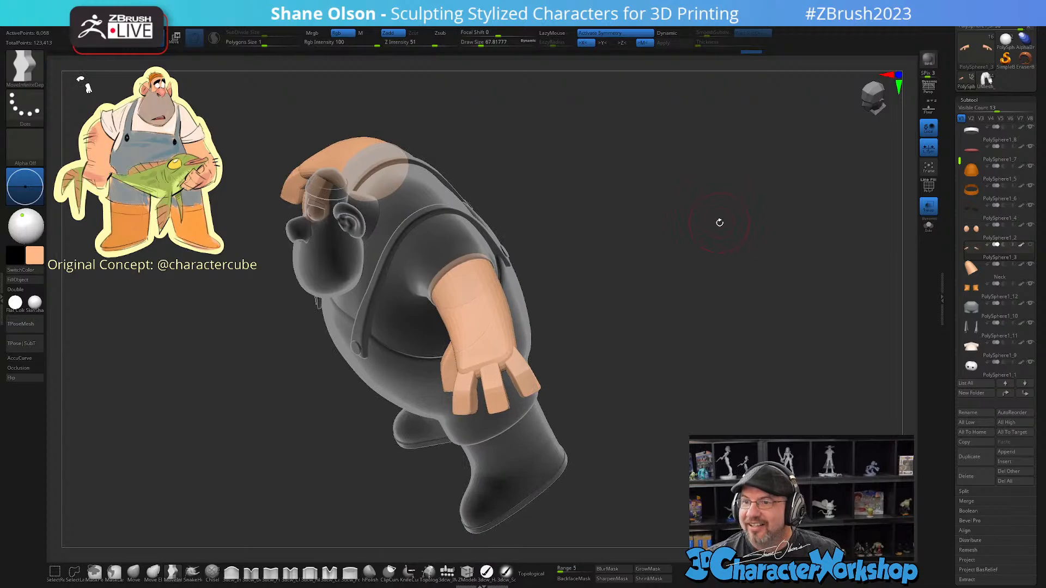
left_click_drag(691, 397, 699, 423)
left_click(929, 206)
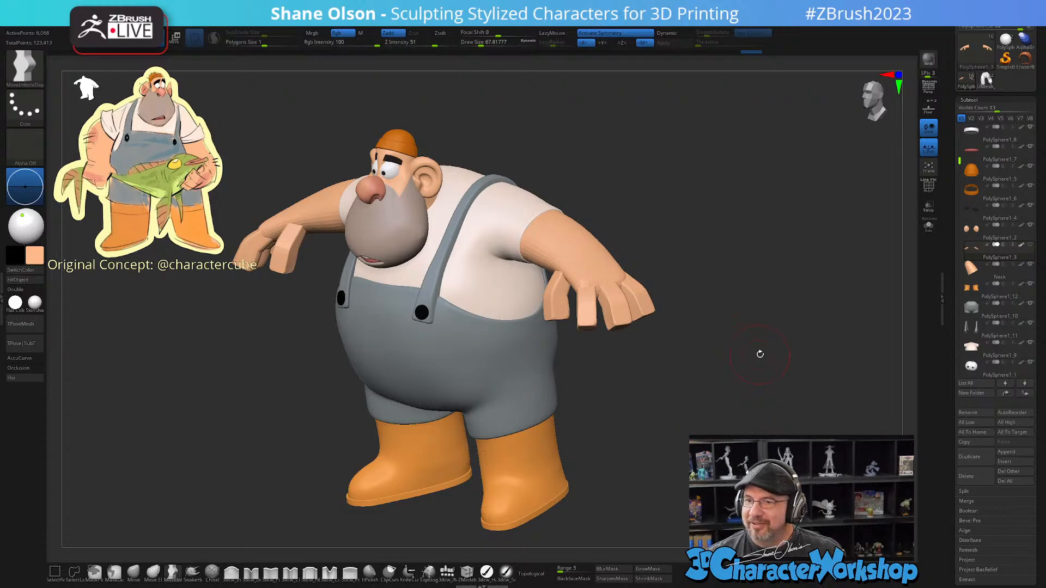
Step: Examine the whole character from the front and three-quarter views, checking the arms and hands against the body
left_click_drag(749, 346, 685, 423)
left_click_drag(708, 340, 734, 425, "alt")
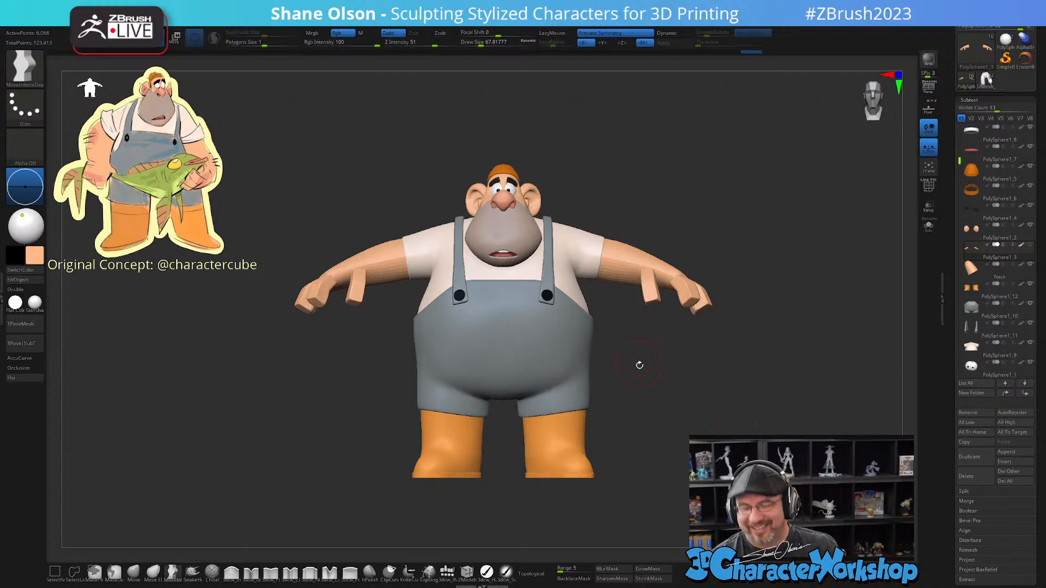
left_click_drag(639, 365, 643, 373, "alt")
left_click_drag(687, 410, 675, 430)
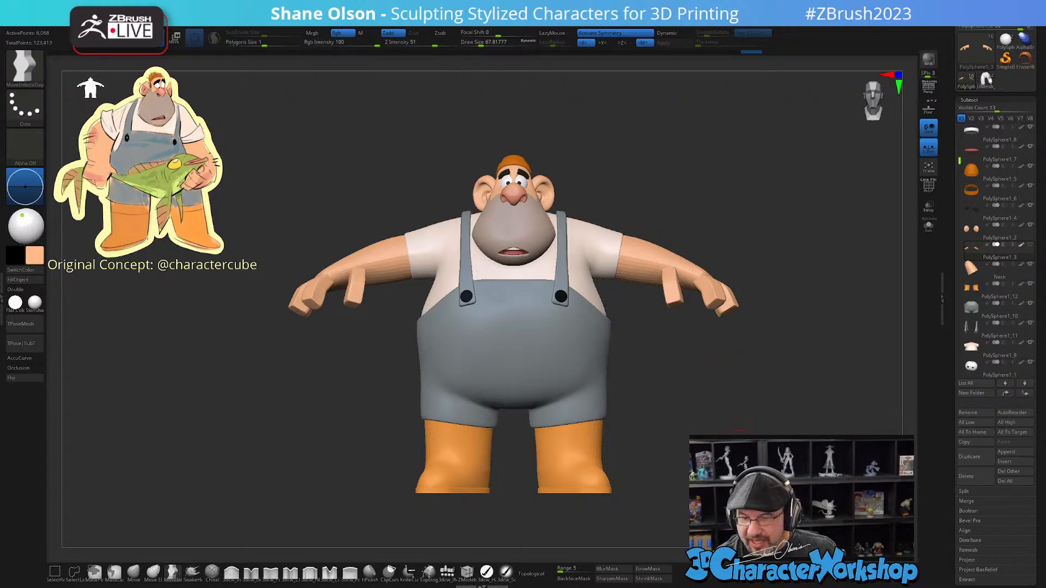
left_click_drag(693, 339, 699, 396)
left_click_drag(714, 229, 711, 257)
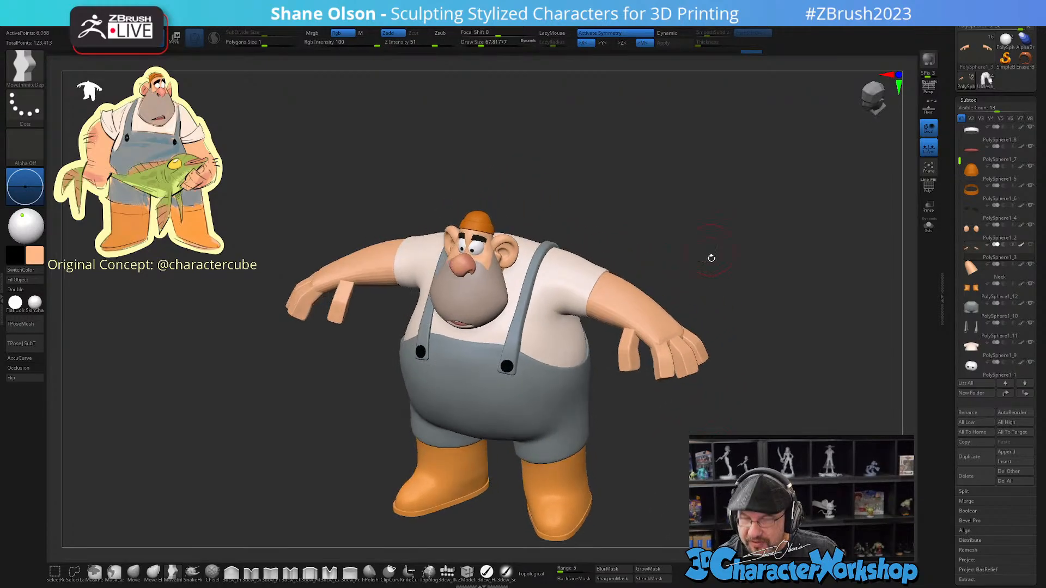
left_click_drag(714, 384, 717, 417)
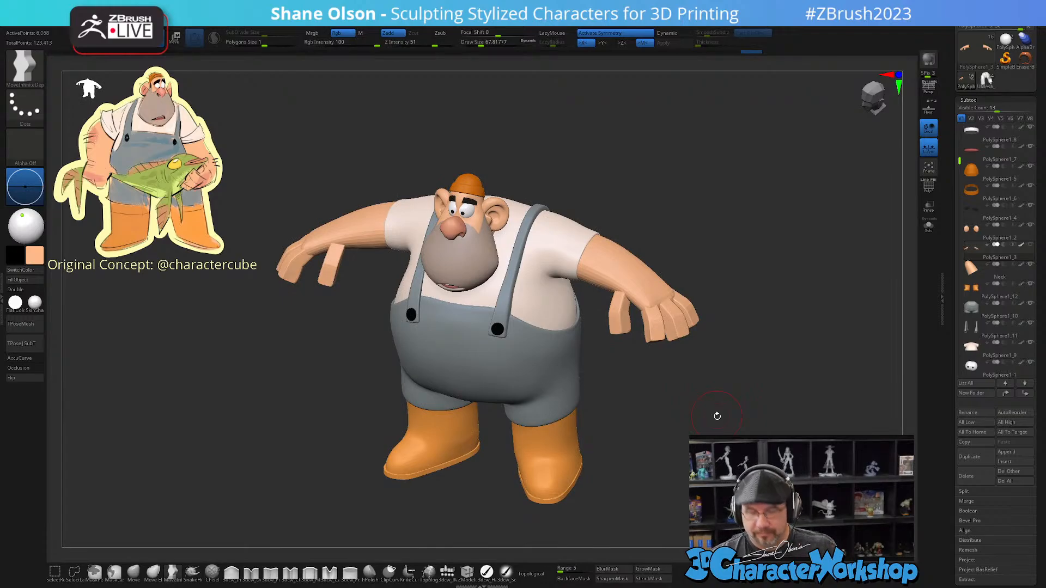
left_click_drag(703, 420, 709, 425)
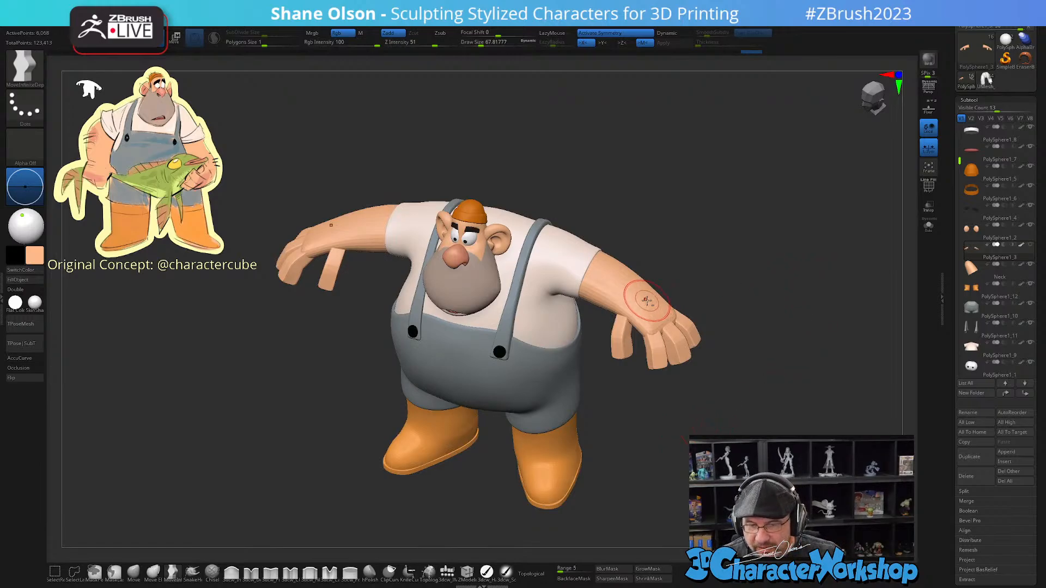
left_click_drag(689, 250, 681, 227)
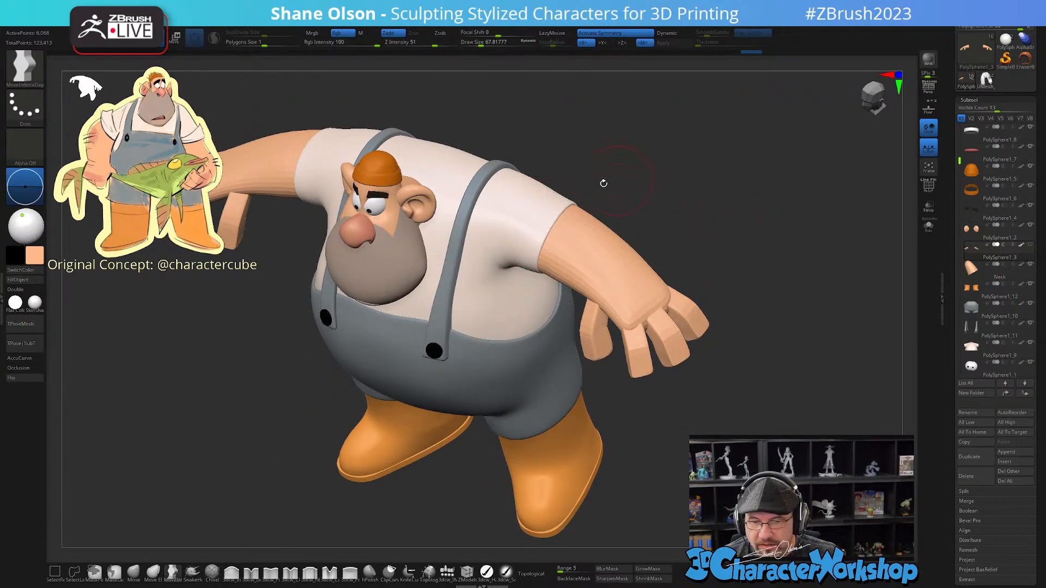
Step: Turn on the polyframe display, make the shirt the active subtool and show the arms subtool again
key("shift+f")
left_click(527, 204, "alt")
mouse_move(696, 183)
left_mouse_down()
mouse_move(699, 170)
mouse_move(693, 202)
left_mouse_up()
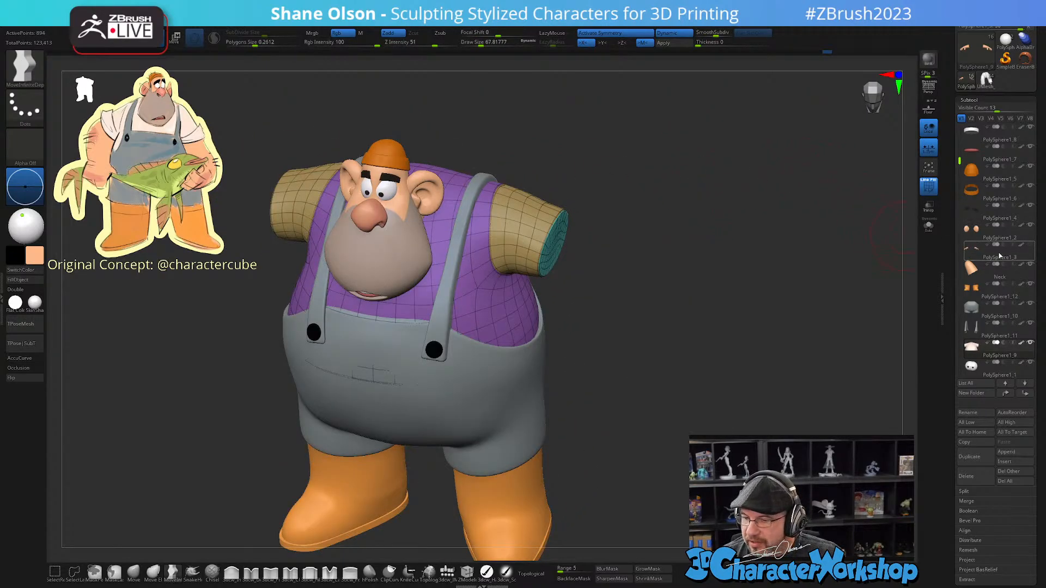
left_click(1029, 249)
left_click_drag(737, 246, 738, 248, "alt")
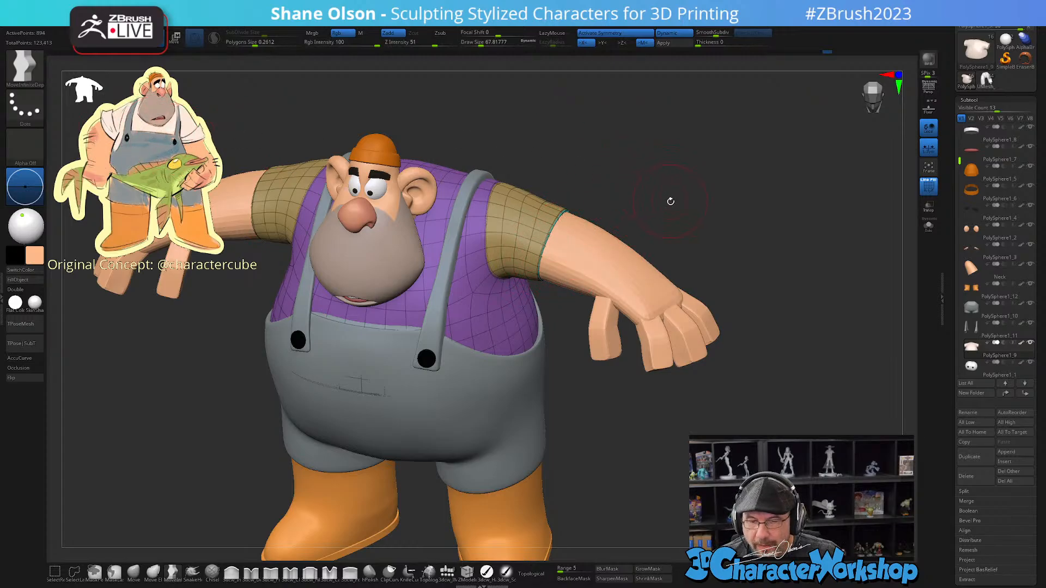
Step: Check how the shirt sleeves meet the arms from the front and above, and reduce the brush draw size to about 49
left_click_drag(671, 202, 577, 229)
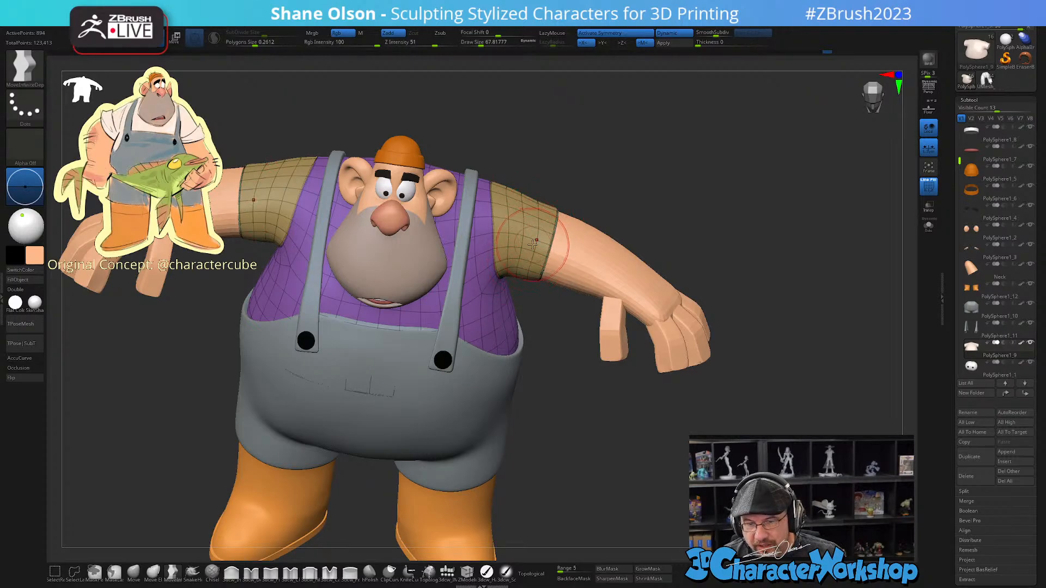
left_click_drag(715, 209, 714, 208)
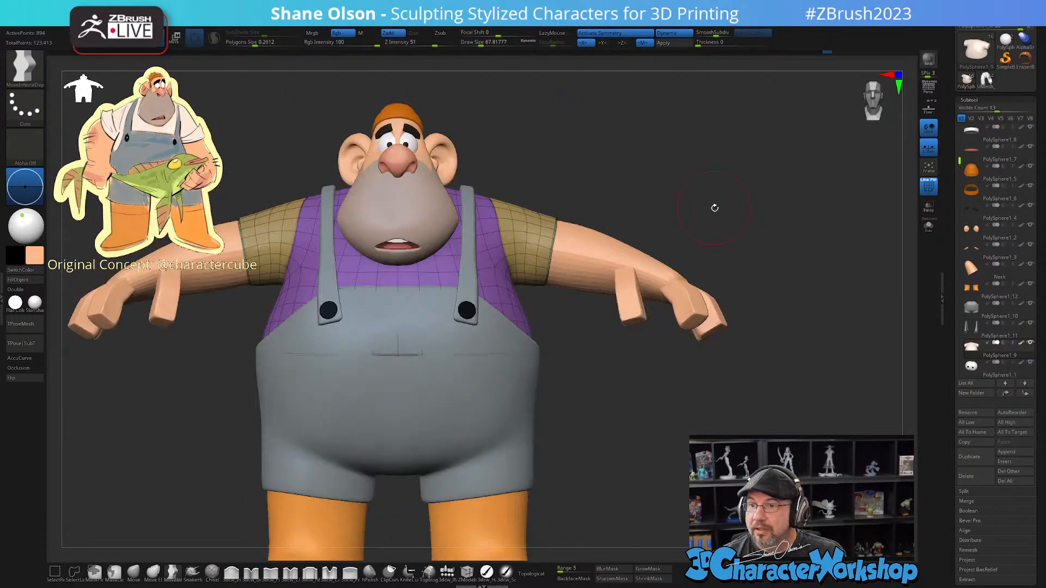
left_click_drag(679, 417, 674, 450)
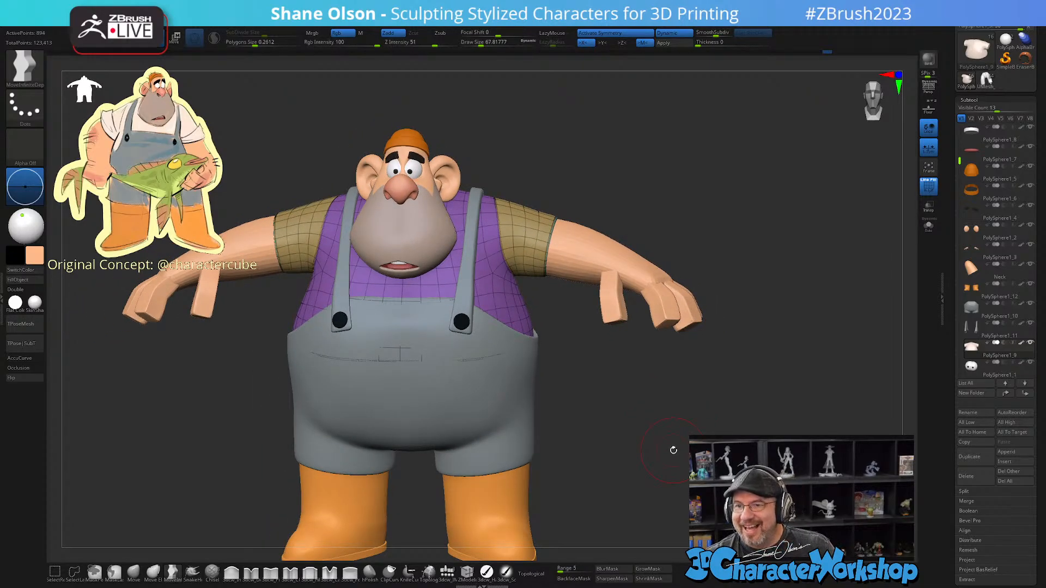
left_click_drag(674, 450, 669, 456)
key("s")
left_click(687, 413)
mouse_move(679, 416)
left_mouse_down()
mouse_move(675, 449)
mouse_move(689, 473)
mouse_move(722, 451)
left_mouse_up()
left_click_drag(605, 229, 603, 257)
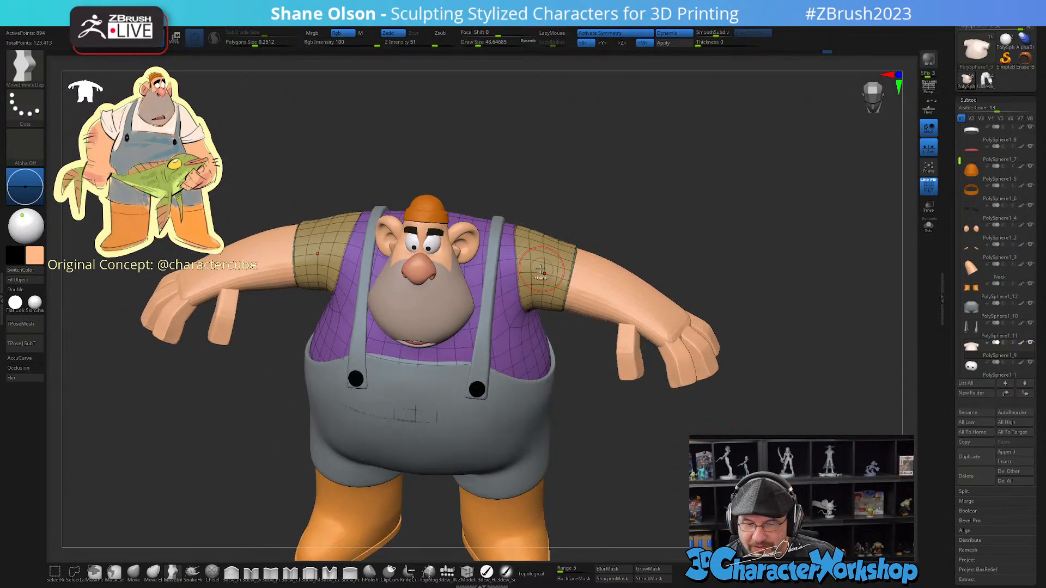
Step: Isolate the sleeve polygroup to check it, restore the whole shirt and duplicate the shirt subtool
left_click(544, 263, "ctrl+shift")
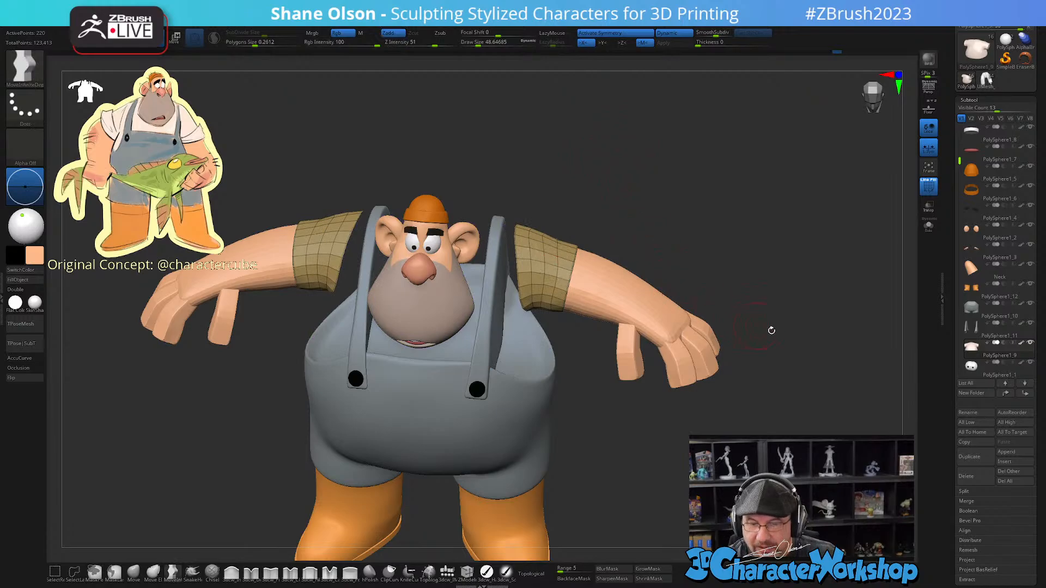
left_click(789, 395, "ctrl+shift")
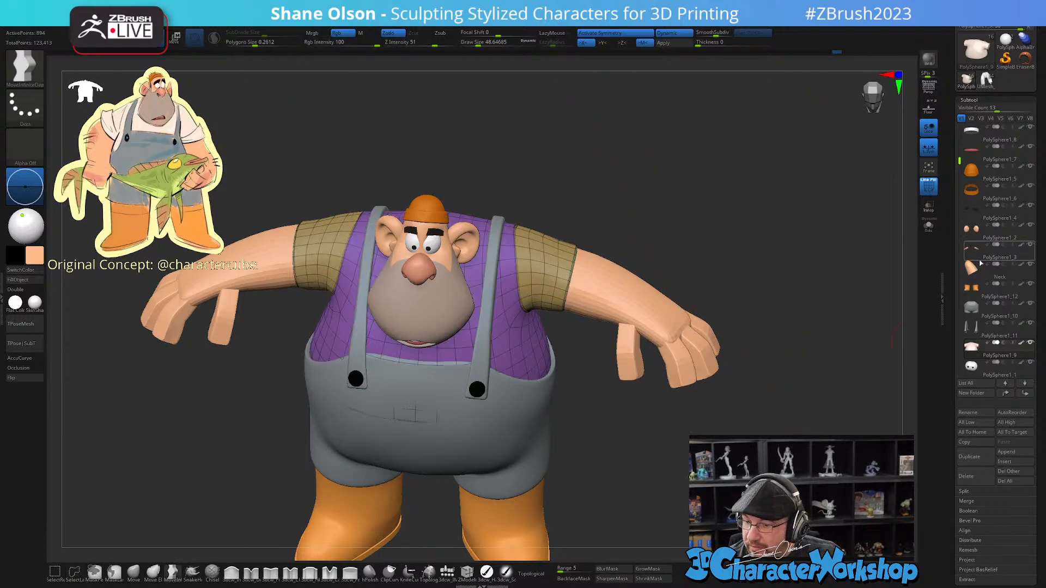
left_click(969, 457)
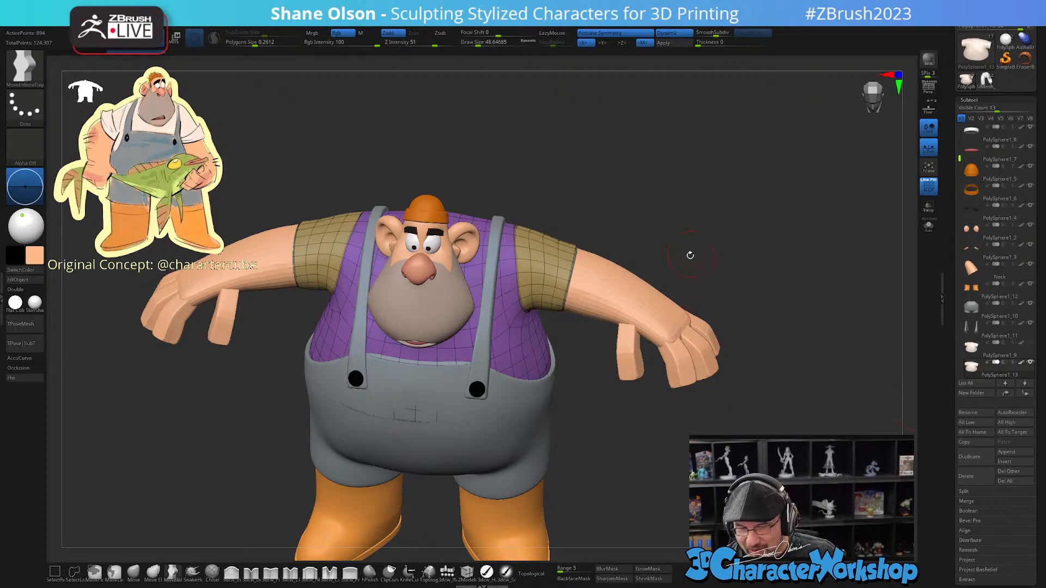
Step: Reduce the brush draw size to about 39 and isolate the sleeve polygroup of the duplicated shirt
key("bracketleft")
key("bracketleft")
mouse_move(685, 257)
left_mouse_down()
mouse_move(684, 280)
mouse_move(652, 292)
left_mouse_up()
key("ctrl+shift")
left_click(569, 322, "ctrl+shift")
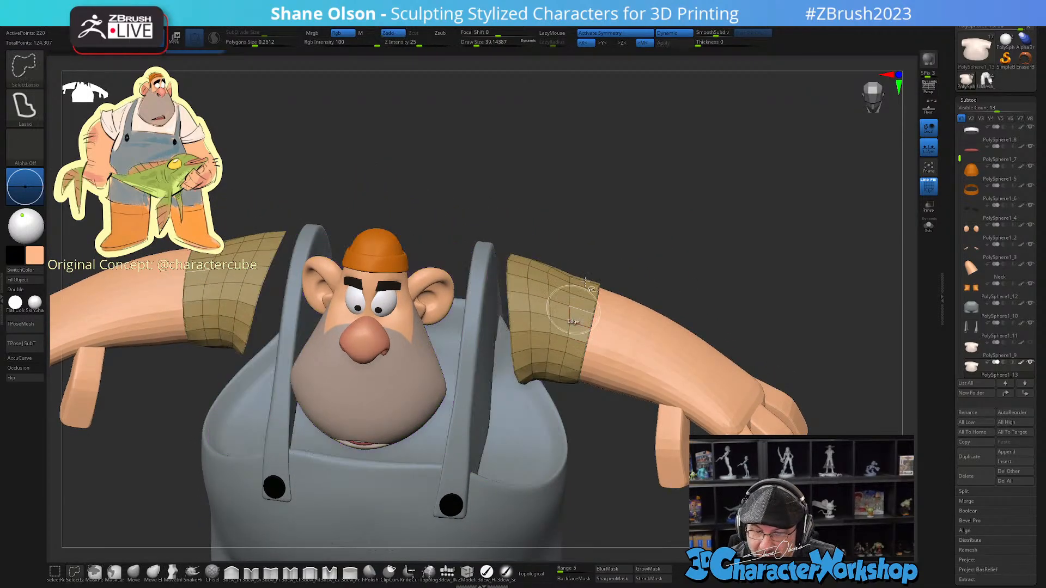
Step: Hide the inner part of both duplicated sleeves with the SelectLasso brush, leaving the cuff bands next to the arms, and delete the hidden geometry
mouse_move(628, 246)
left_mouse_down()
mouse_move(504, 255)
mouse_move(628, 218)
mouse_move(603, 283)
left_mouse_up()
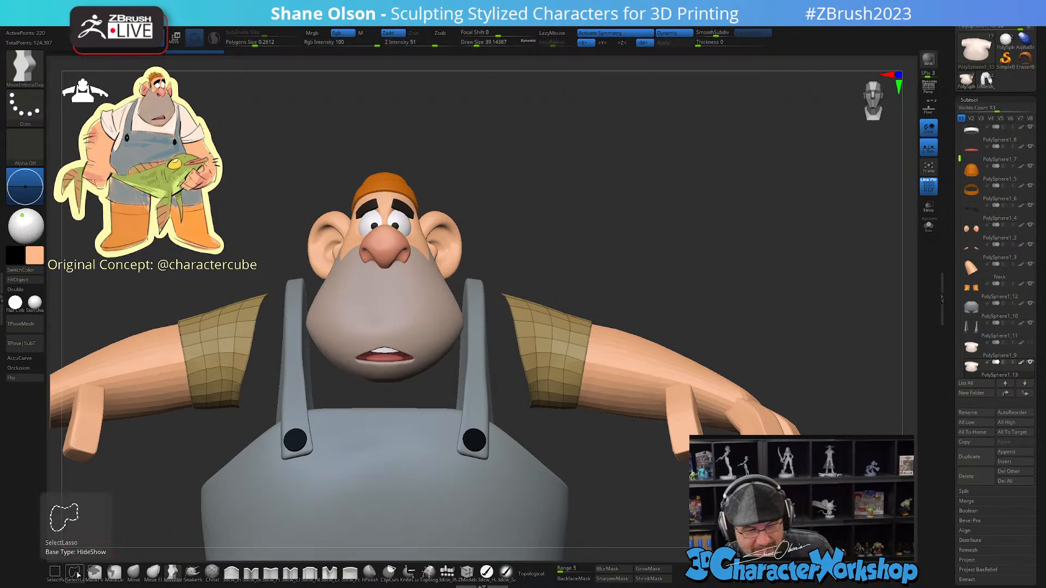
scroll(571, 322, "up", 3)
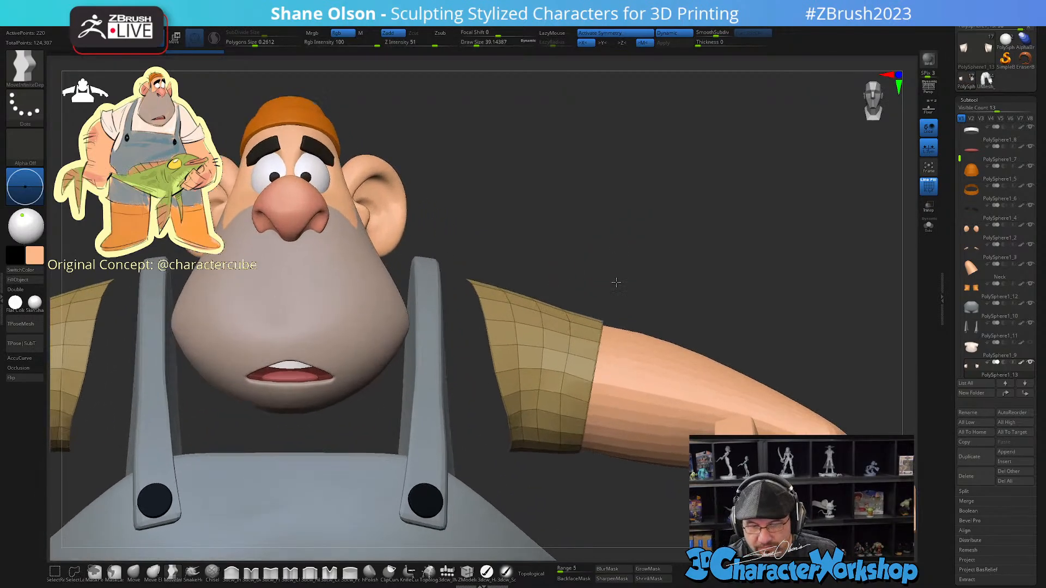
key("ctrl+shift")
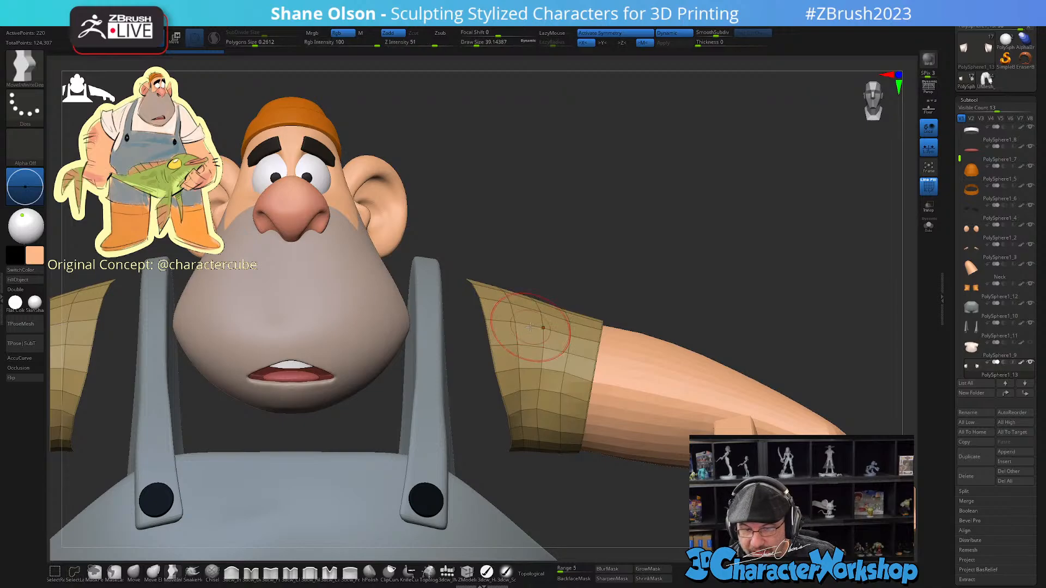
key("ctrl+shift")
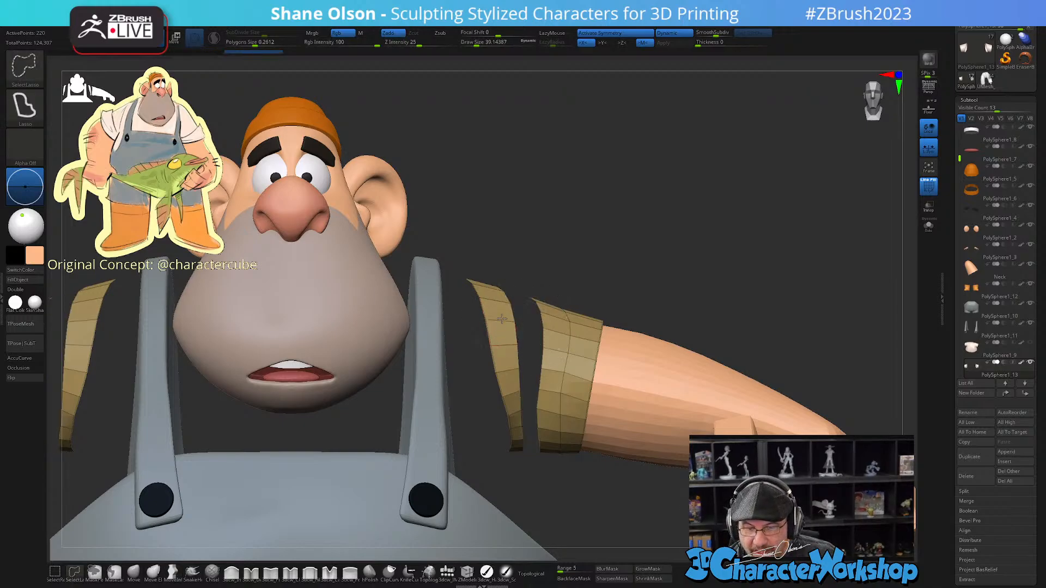
left_click(526, 327, "ctrl+alt+shift")
mouse_move(622, 266)
left_mouse_down()
mouse_move(665, 320)
mouse_move(665, 435)
mouse_move(679, 275)
left_mouse_up()
key("space")
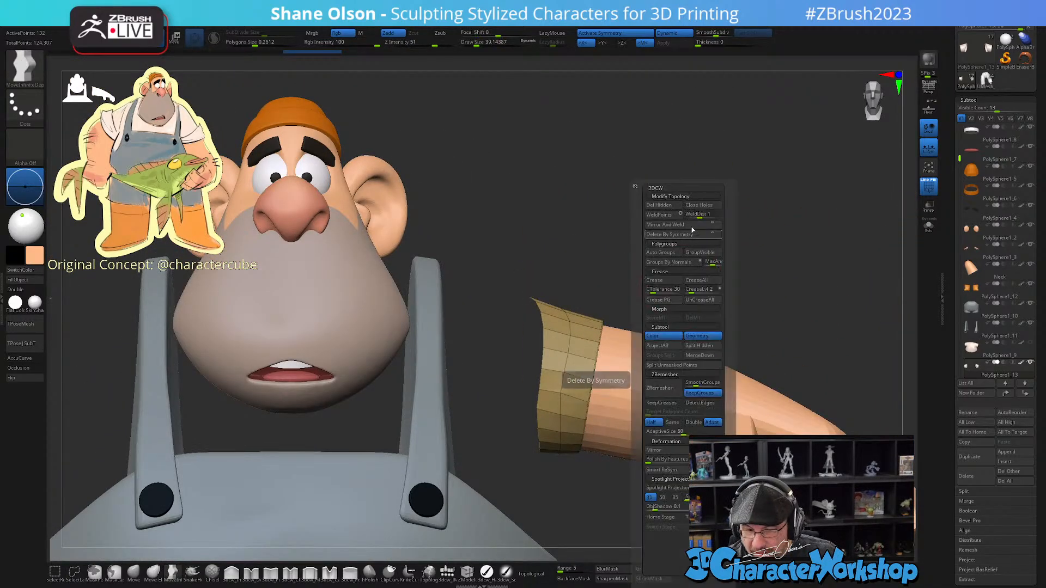
left_click(658, 204)
Step: Solo the two sleeve bands, turn on double-sided display and inspect them from an angle
left_click(928, 225)
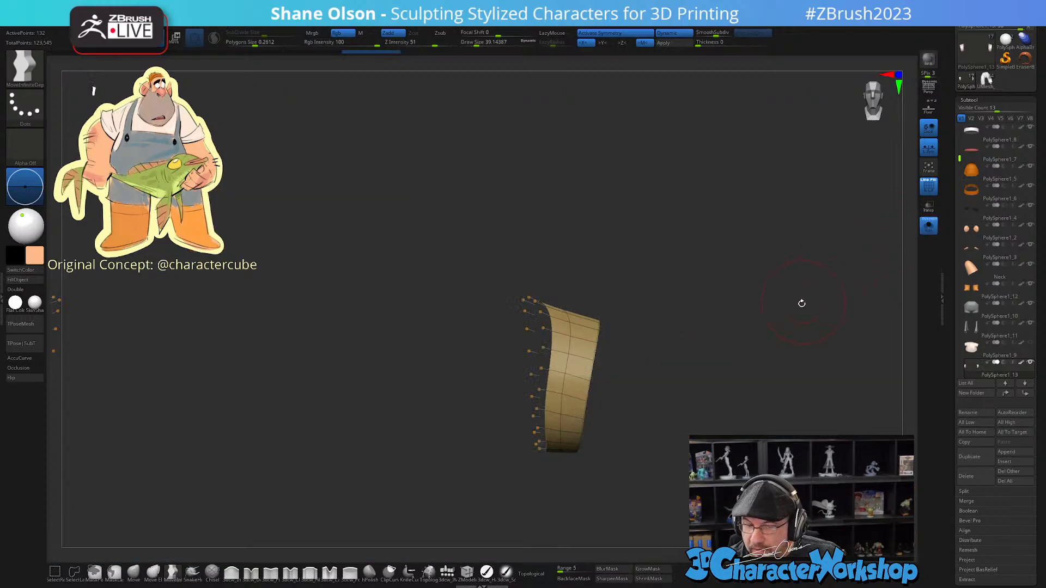
left_click_drag(801, 299, 783, 385)
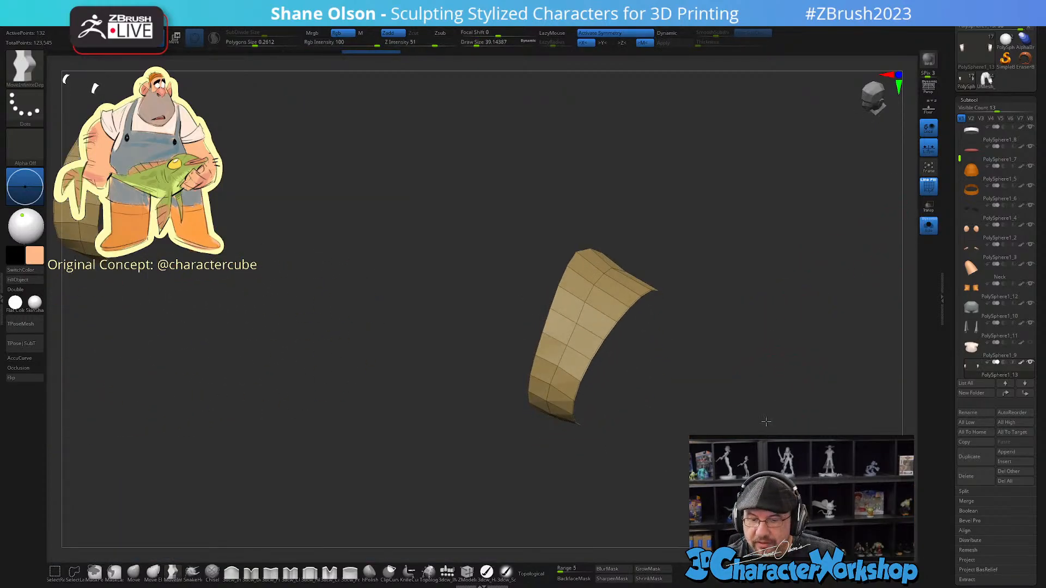
left_click_drag(767, 422, 747, 413)
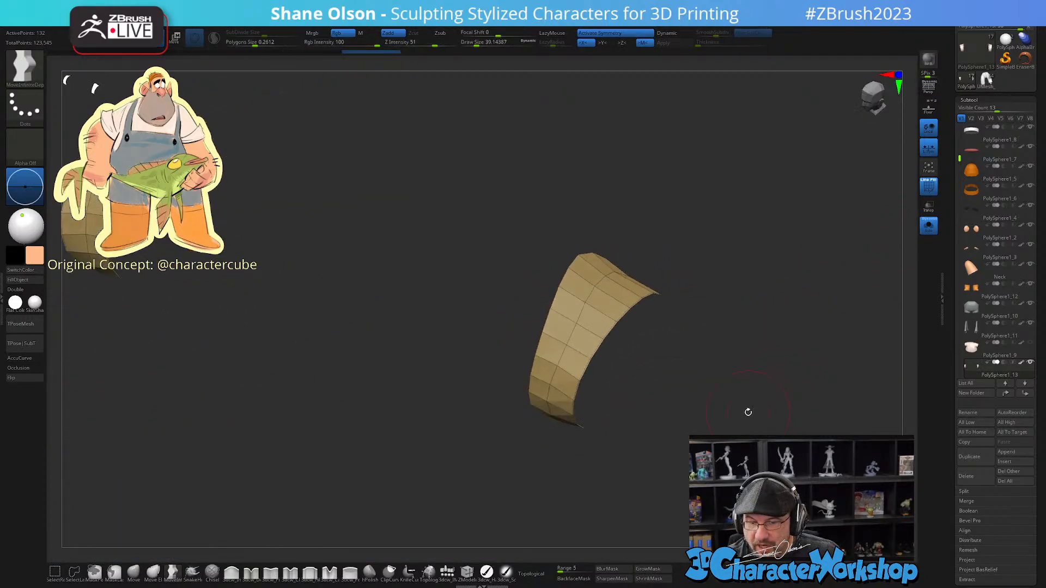
left_click(22, 289)
left_click_drag(591, 476, 727, 416)
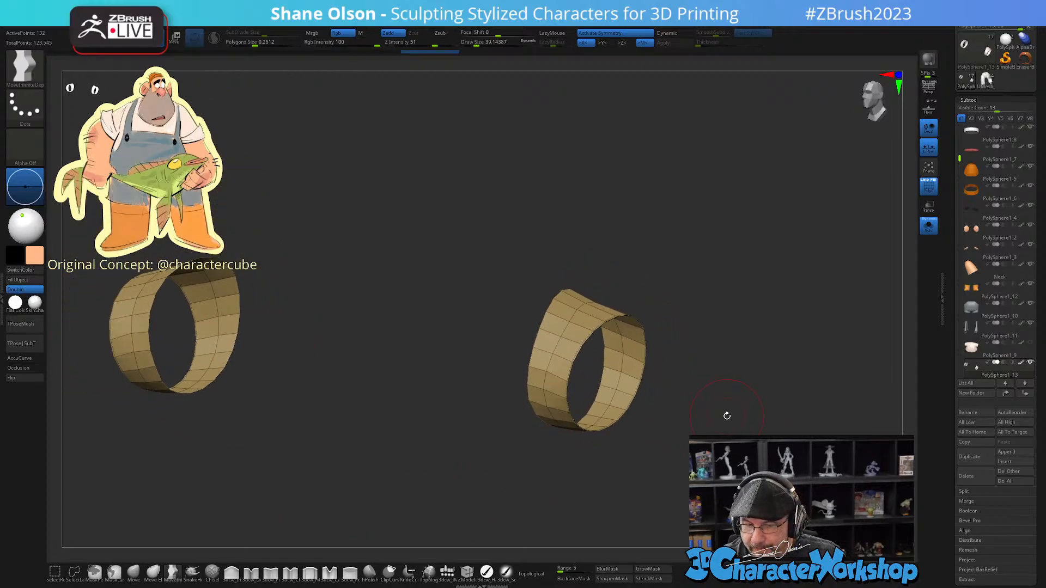
left_click_drag(721, 273, 717, 281, "shift")
left_click_drag(729, 320, 713, 321)
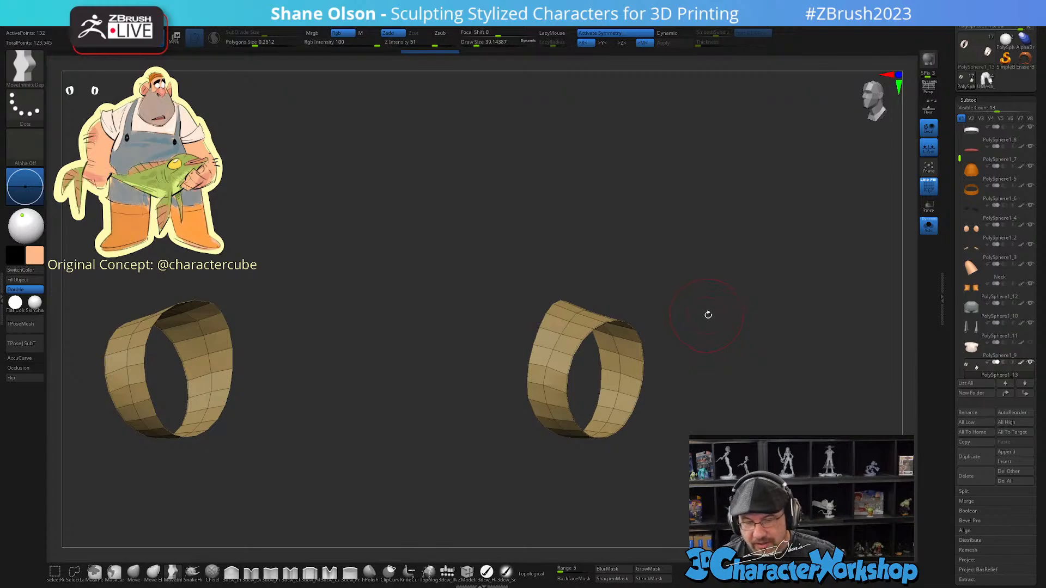
Step: Close the holes of the two sleeve bands so both open ends are capped
key("d")
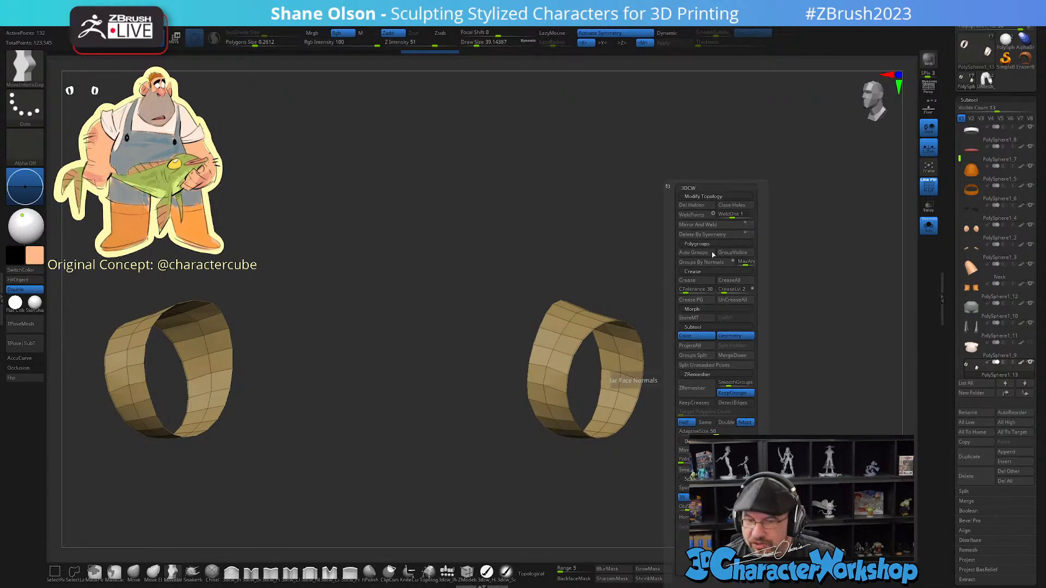
left_click(731, 205)
left_click_drag(715, 430, 625, 364)
left_click_drag(422, 479, 463, 484)
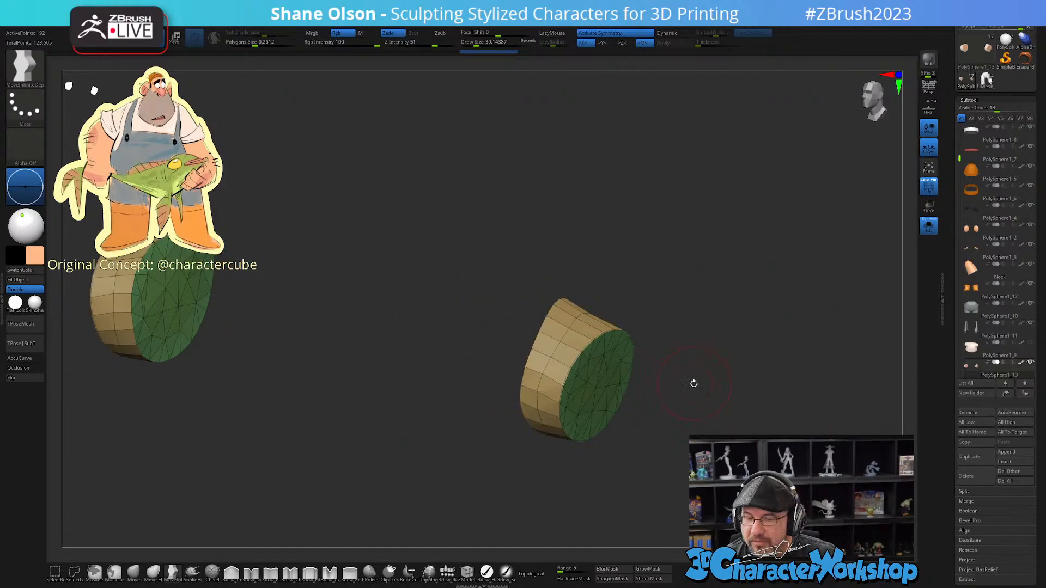
left_click_drag(694, 383, 685, 381)
Step: ZRemesh the capped sleeve bands with the Same polygon count option while keeping their polygroups
key("d")
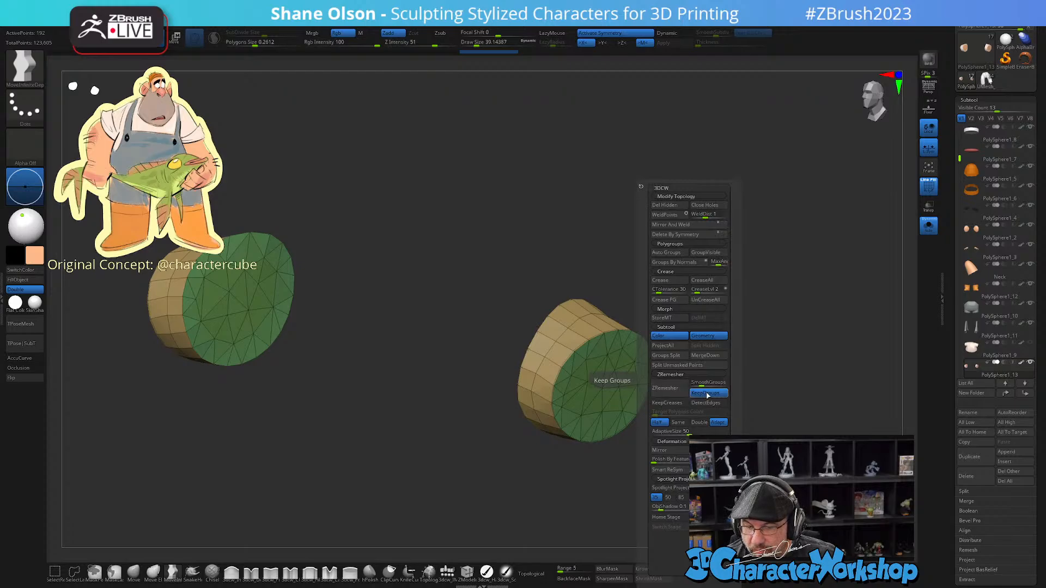
left_click(678, 423)
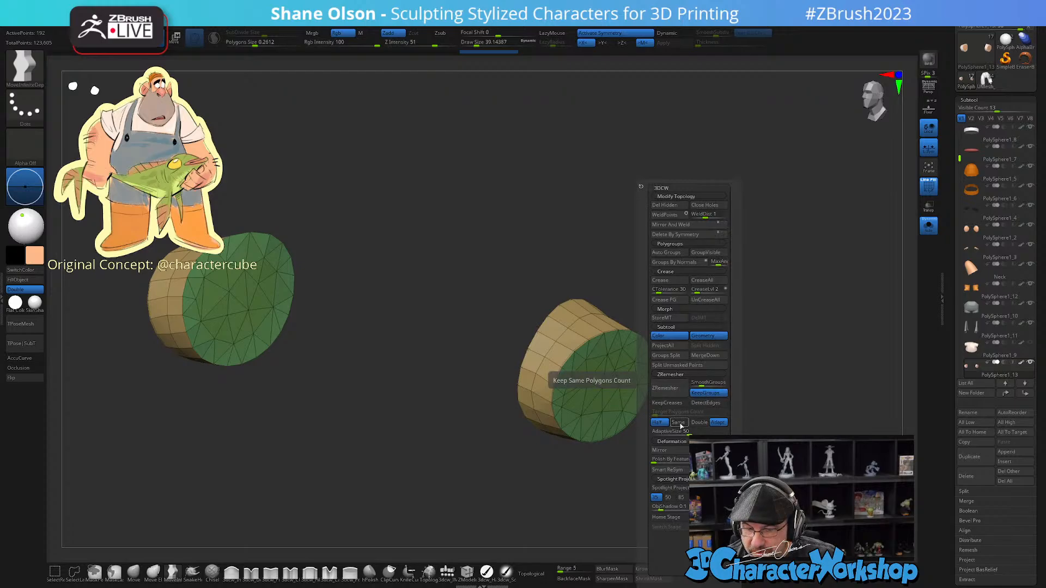
left_click(666, 388)
mouse_move(784, 383)
left_mouse_down()
mouse_move(817, 390)
mouse_move(783, 386)
left_mouse_up()
left_click_drag(758, 300, 752, 313)
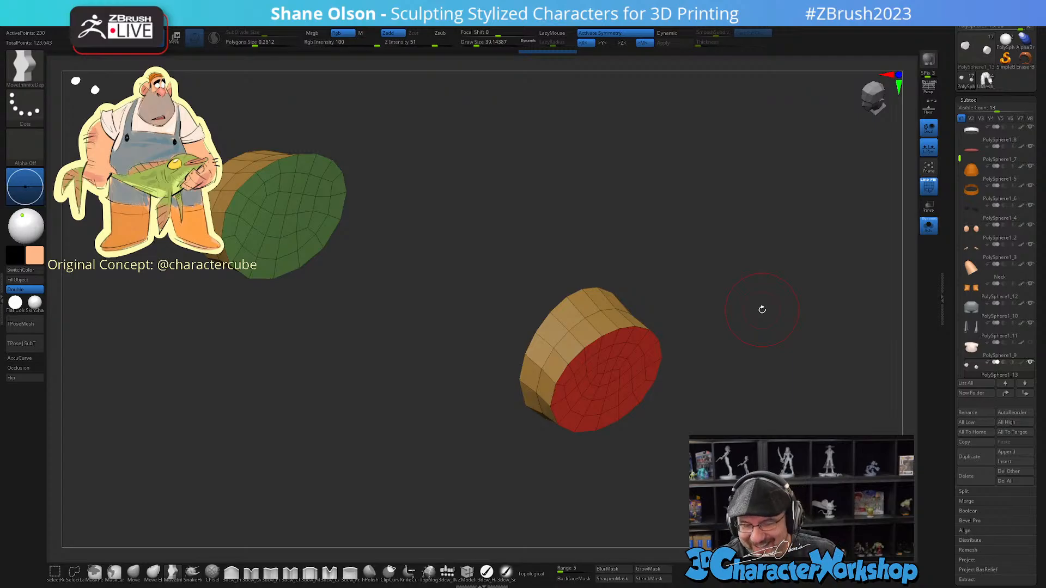
Step: Set the brush draw size to about 62 and turn on dynamic subdivision for the two sleeve bands
mouse_move(762, 309)
left_mouse_down()
mouse_move(661, 432)
mouse_move(652, 402)
mouse_move(673, 392)
mouse_move(639, 398)
mouse_move(651, 399)
left_mouse_up()
key("s")
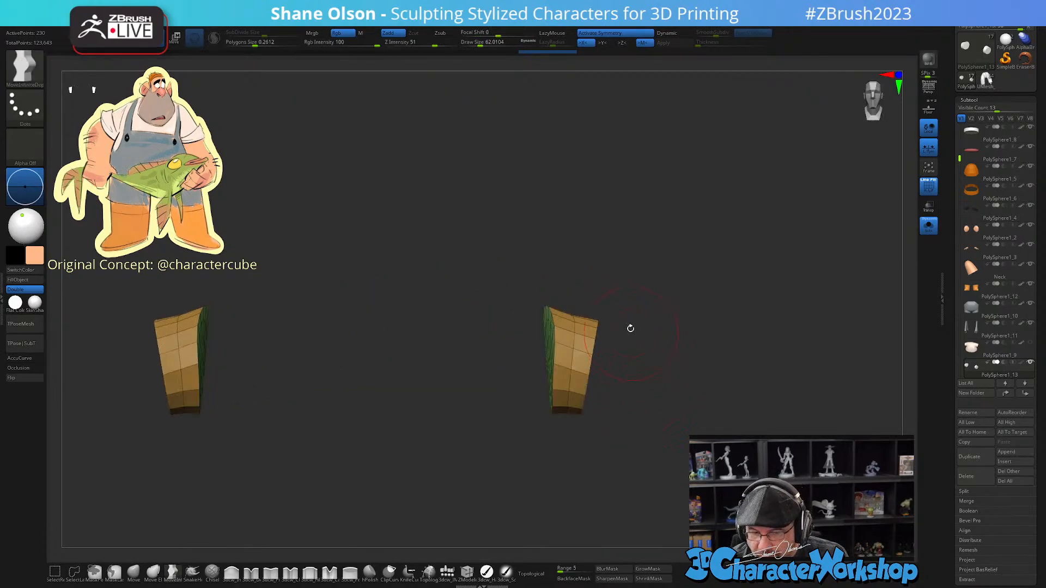
left_click_drag(628, 327, 679, 397)
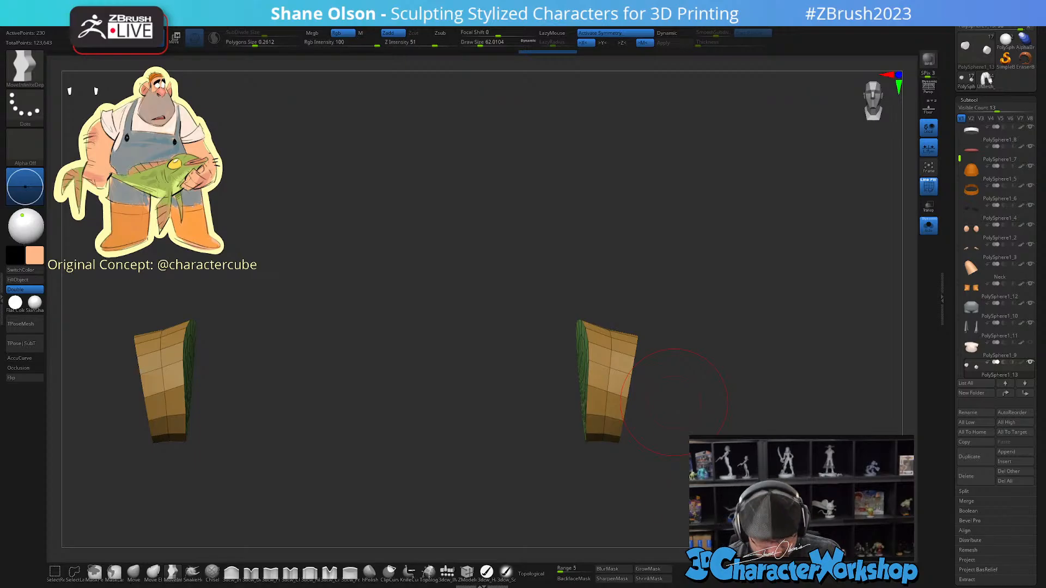
left_click_drag(695, 432, 694, 415, "shift")
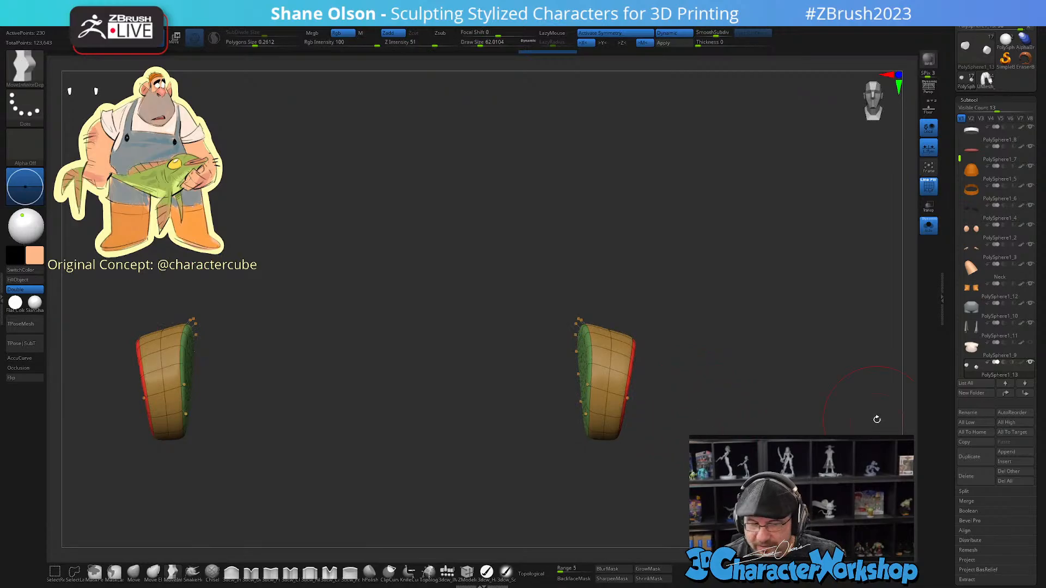
Step: Leave solo mode and show the shirt subtool again around the sleeve bands
left_click(929, 225)
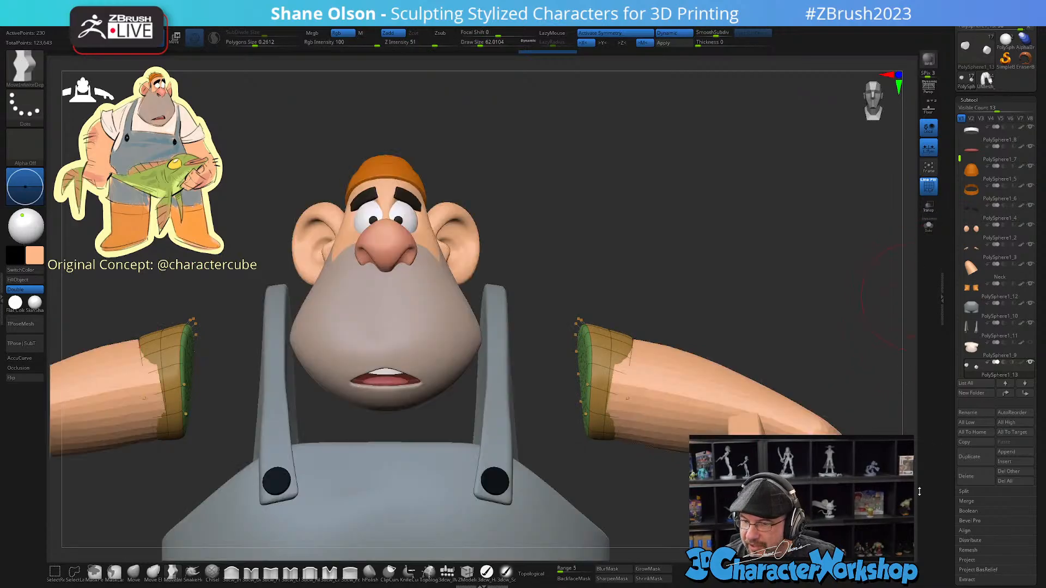
left_click(1031, 343)
mouse_move(695, 295)
left_mouse_down("alt")
mouse_move(689, 261)
mouse_move(681, 280)
left_mouse_up("alt")
Step: Scale the sleeve cuffs up with the gizmo so they sit over the shirt sleeves, checking the fit from several angles
key("w")
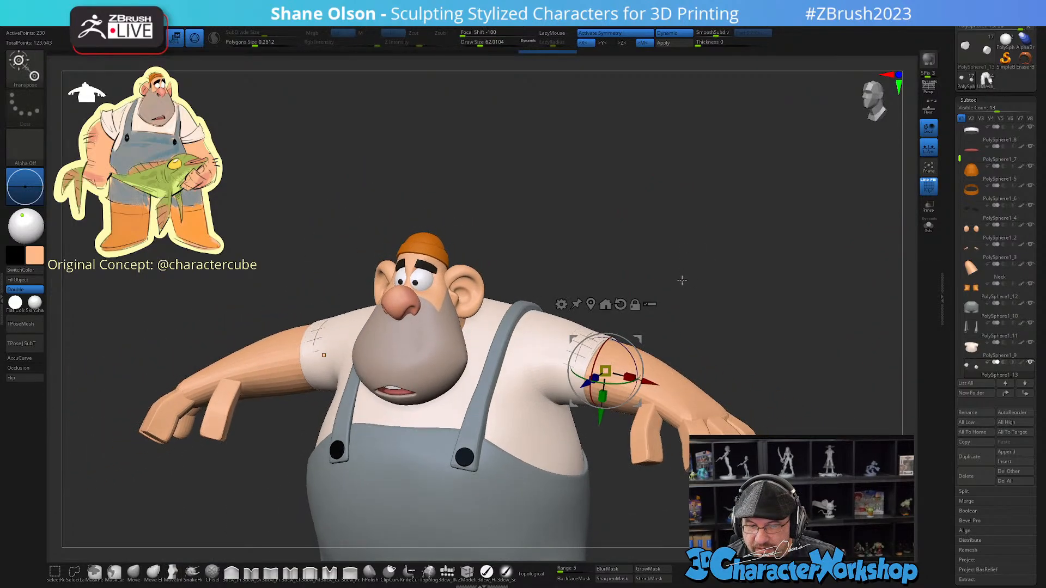
left_click_drag(613, 365, 682, 303)
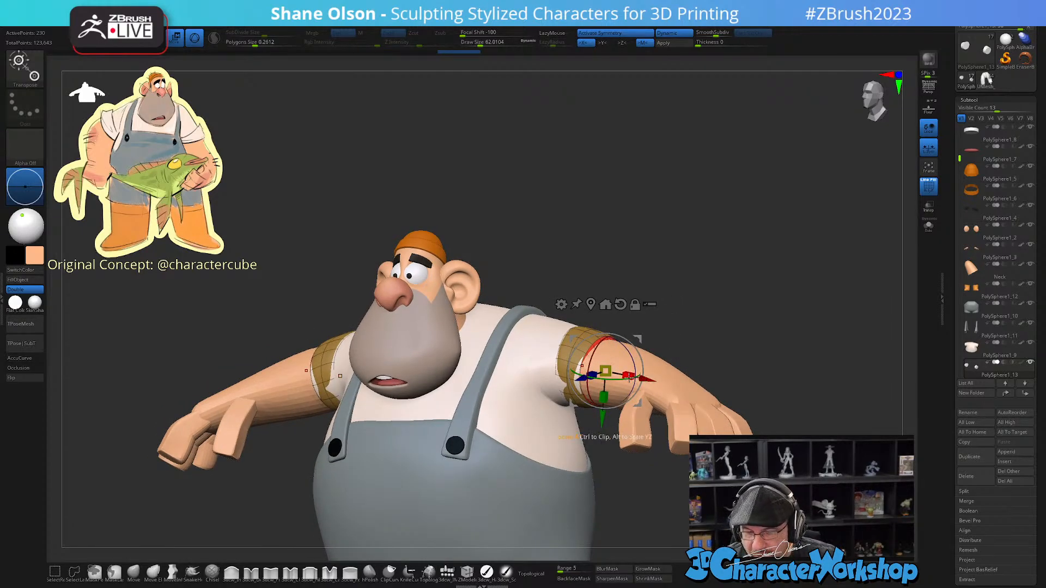
left_click_drag(731, 342, 711, 310)
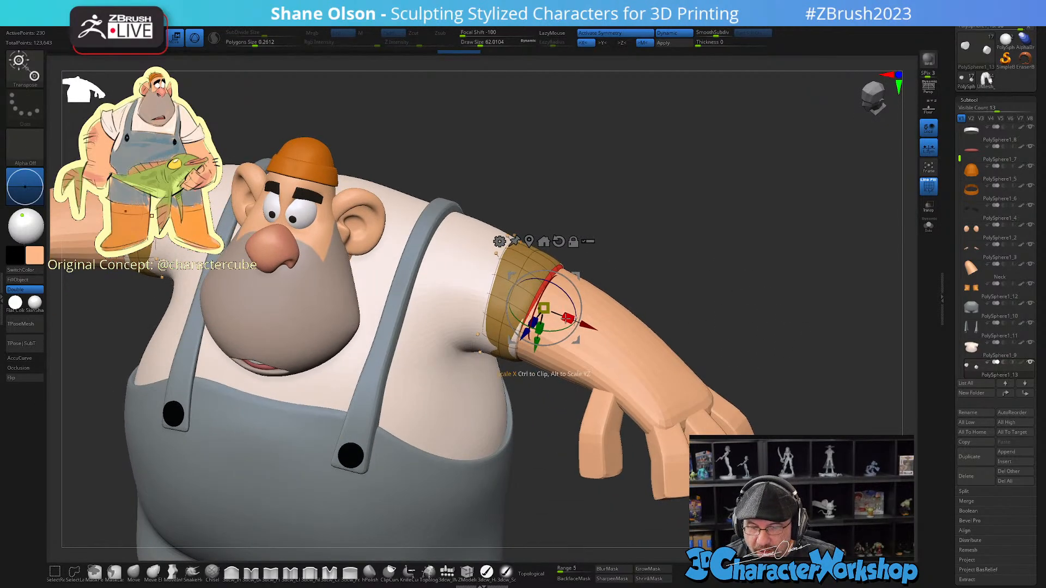
left_click_drag(761, 214, 728, 194)
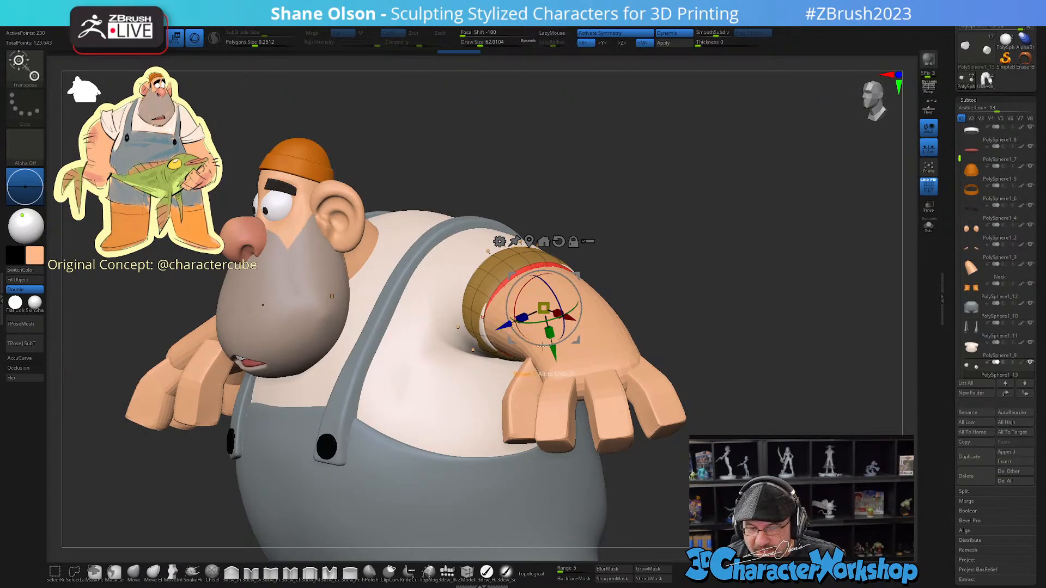
left_click_drag(737, 250, 723, 275)
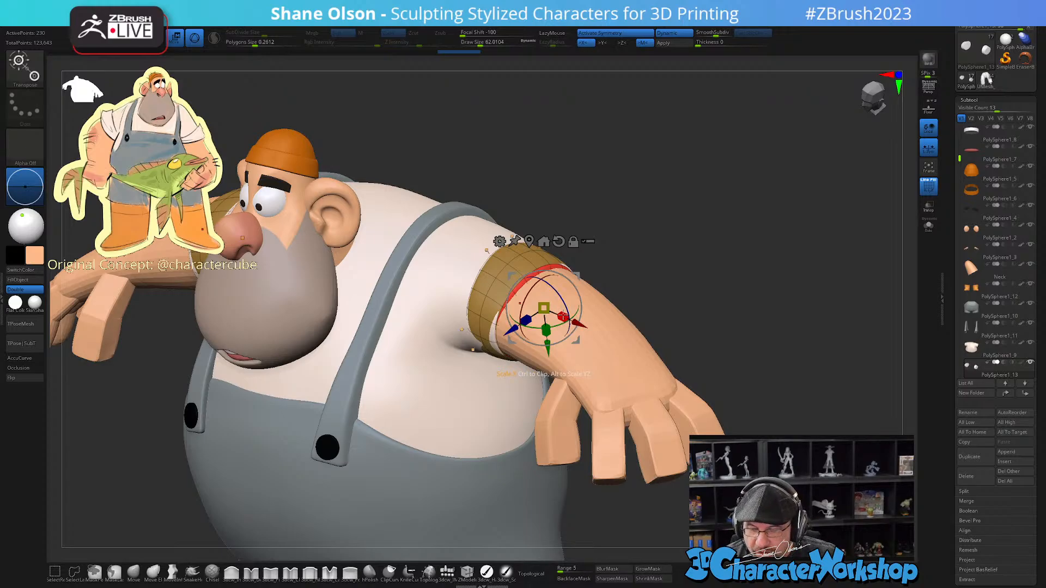
mouse_move(703, 291)
left_mouse_down()
mouse_move(742, 298)
mouse_move(720, 281)
mouse_move(697, 289)
left_mouse_up()
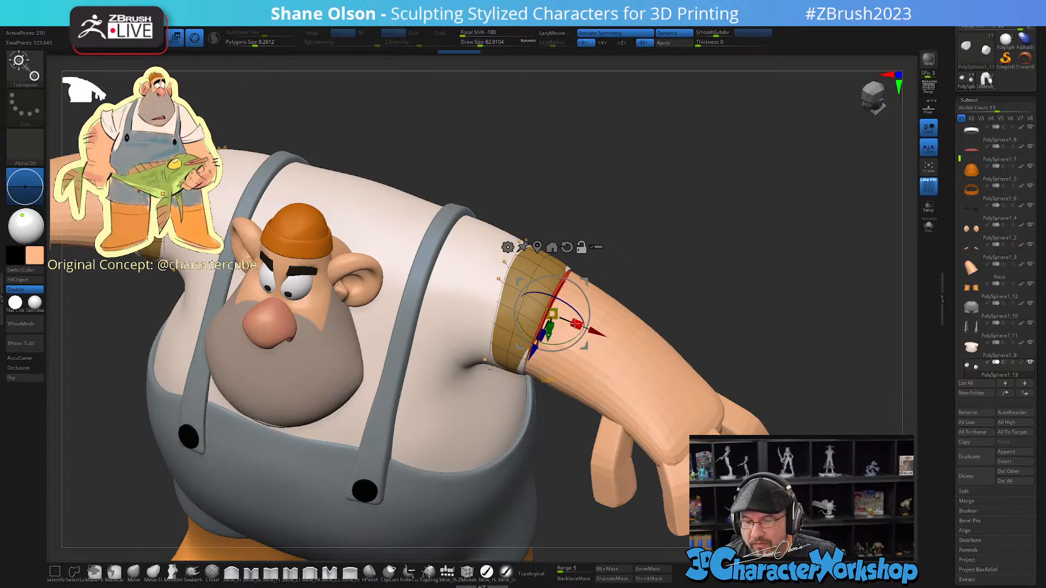
left_click_drag(576, 324, 612, 409, "alt")
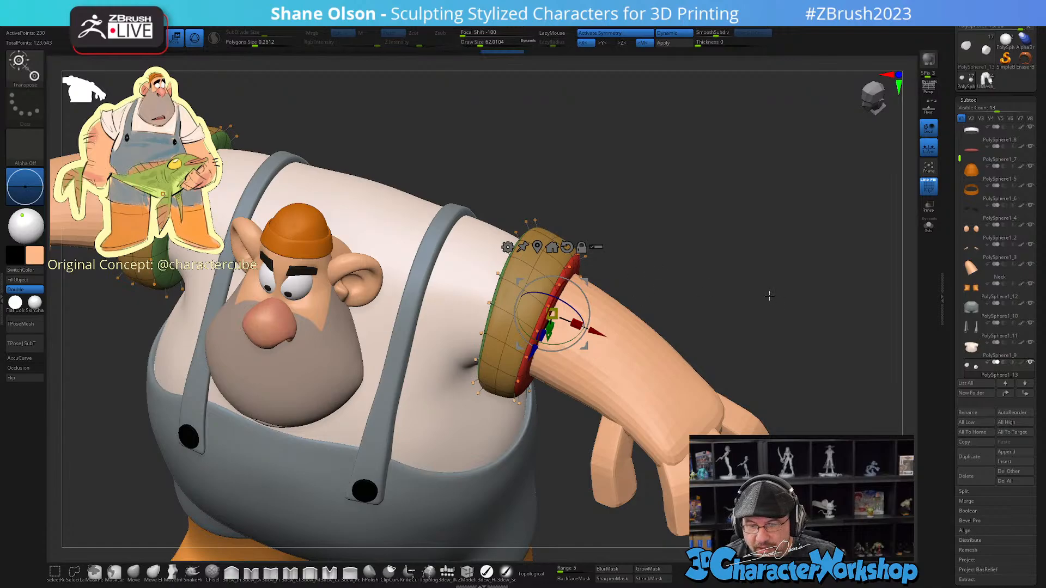
left_click_drag(769, 296, 760, 256)
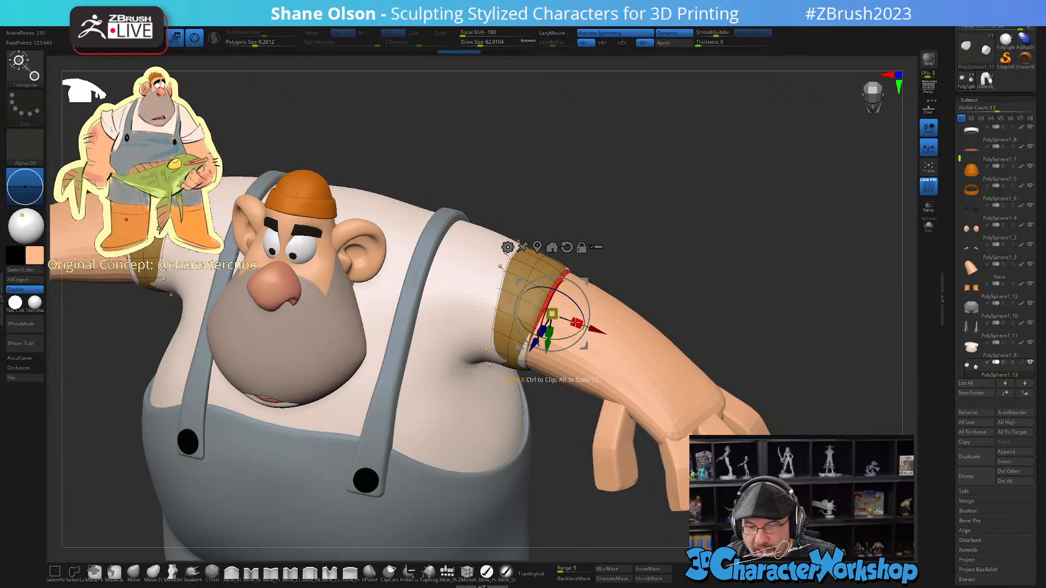
left_click_drag(576, 323, 607, 381, "alt")
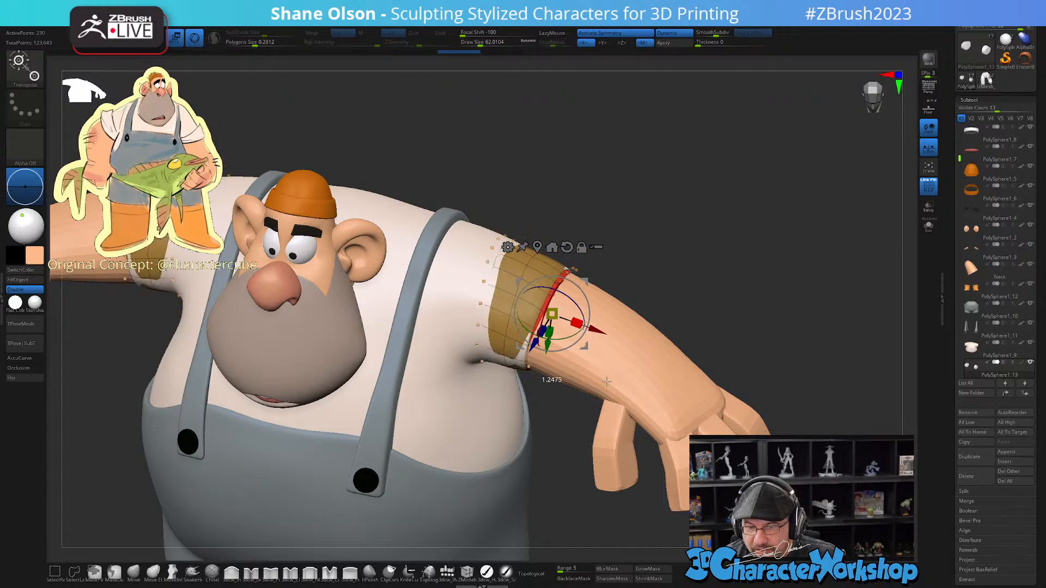
key("ctrl+z")
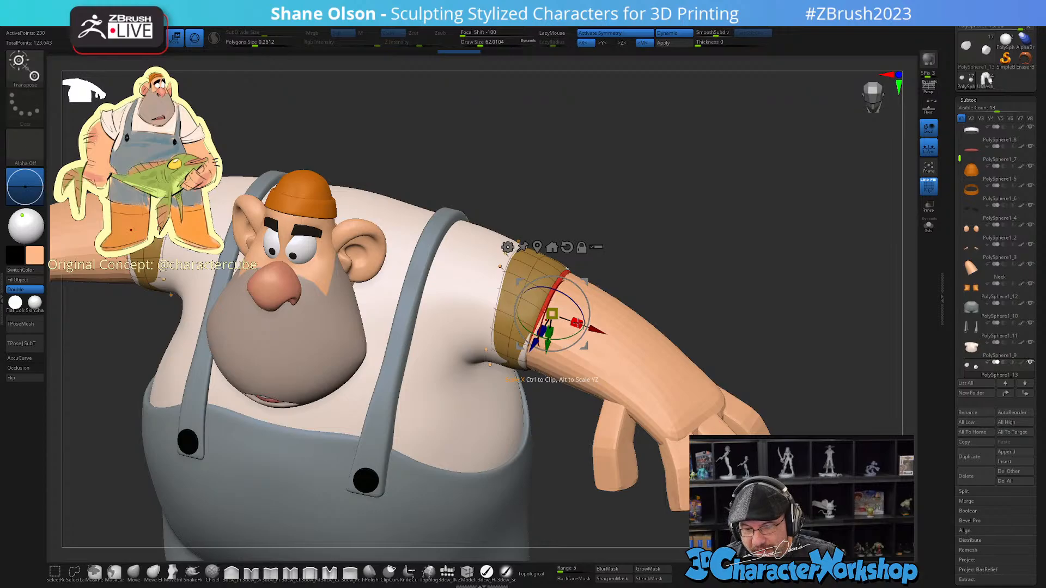
Step: Scale the cuffs up in Y and Z only so they stand out around the arms, and return to draw mode
left_click_drag(578, 323, 612, 326, "alt")
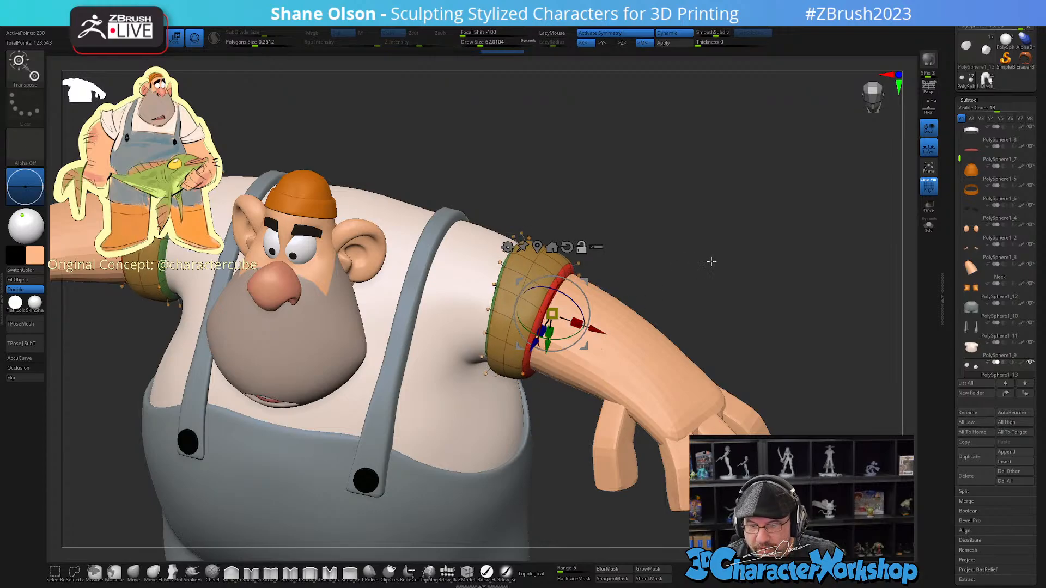
mouse_move(711, 261)
left_mouse_down()
mouse_move(725, 235)
mouse_move(692, 234)
left_mouse_up()
key("q")
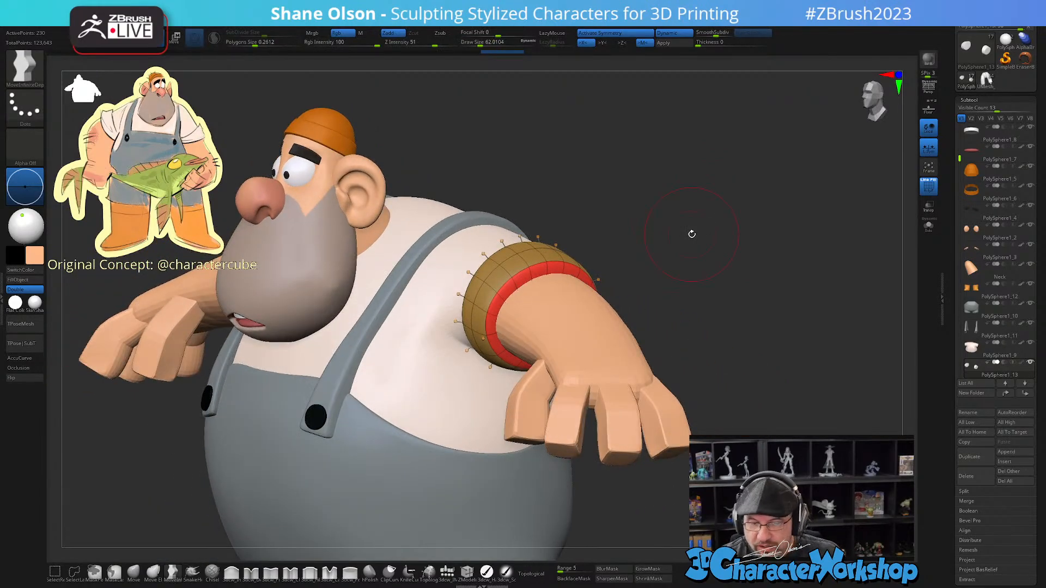
Step: Turn off the polyframe and fill the cuffs with the off-white shirt color
left_click_drag(672, 361, 606, 464)
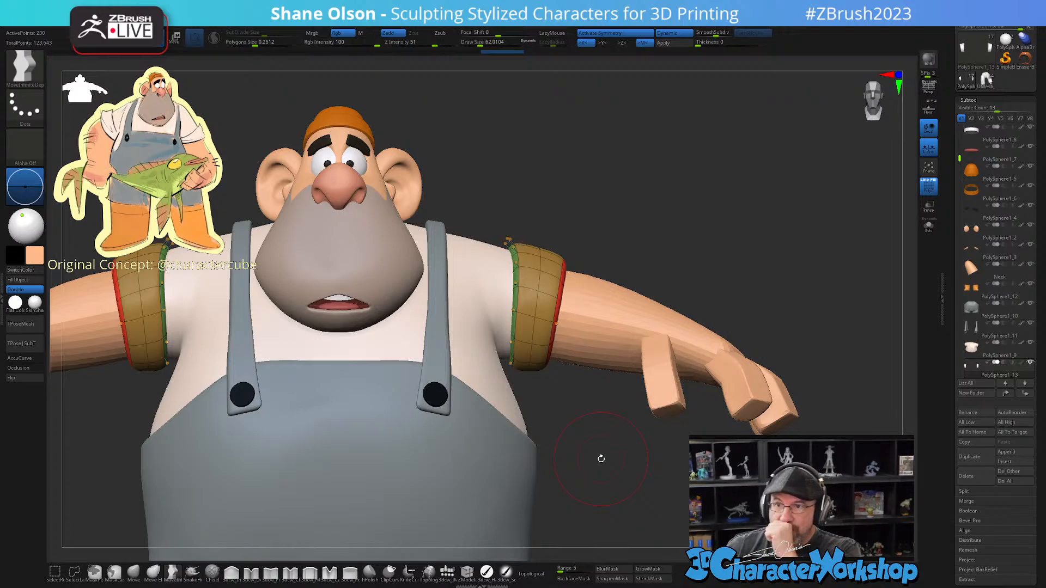
mouse_move(708, 283)
left_mouse_down()
mouse_move(681, 259)
mouse_move(696, 239)
left_mouse_up()
key("shift+f")
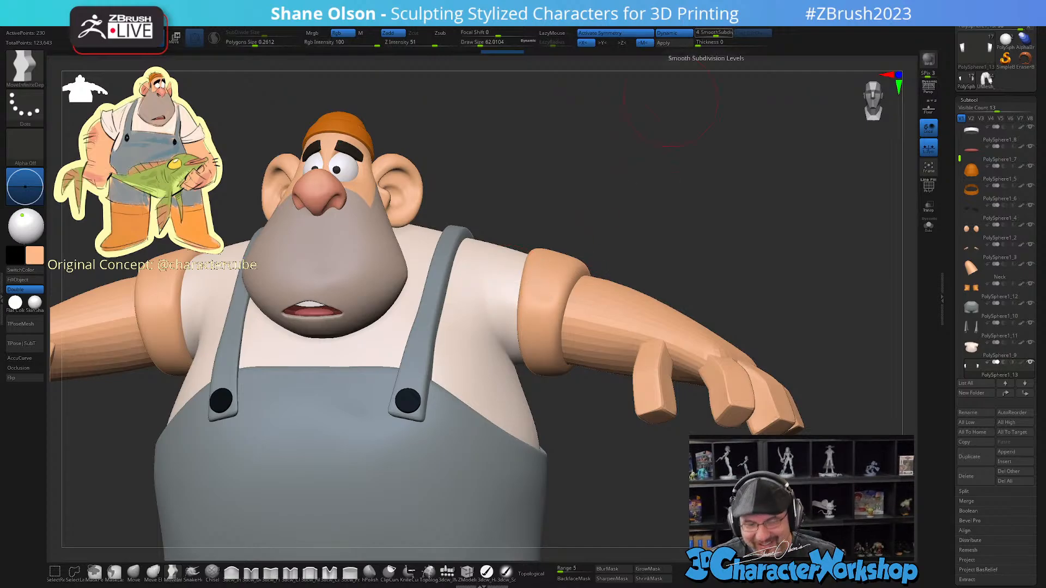
mouse_move(710, 168)
left_mouse_down()
mouse_move(668, 205)
mouse_move(670, 191)
mouse_move(689, 187)
mouse_move(643, 228)
left_mouse_up()
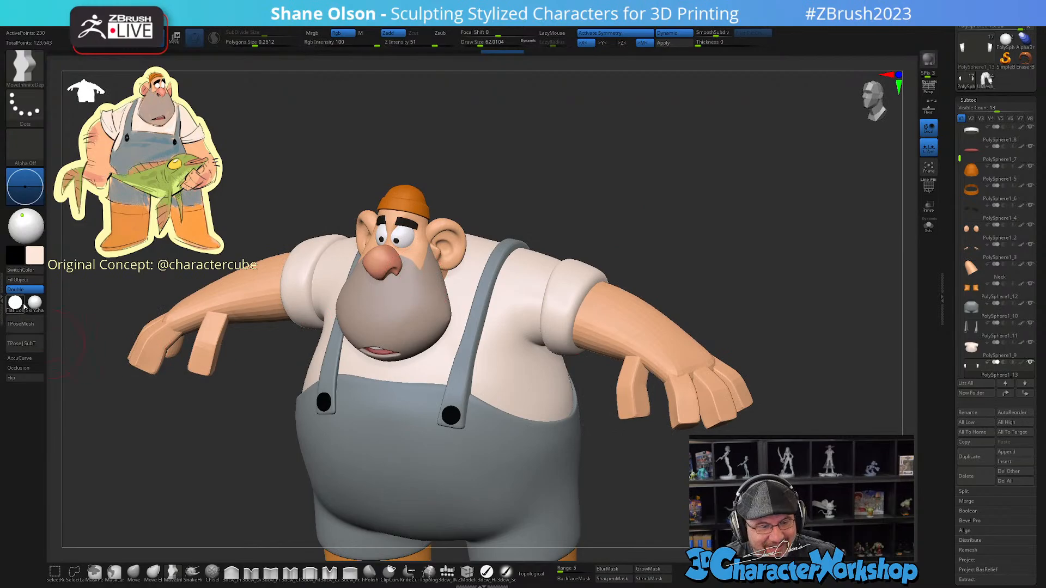
key("shift")
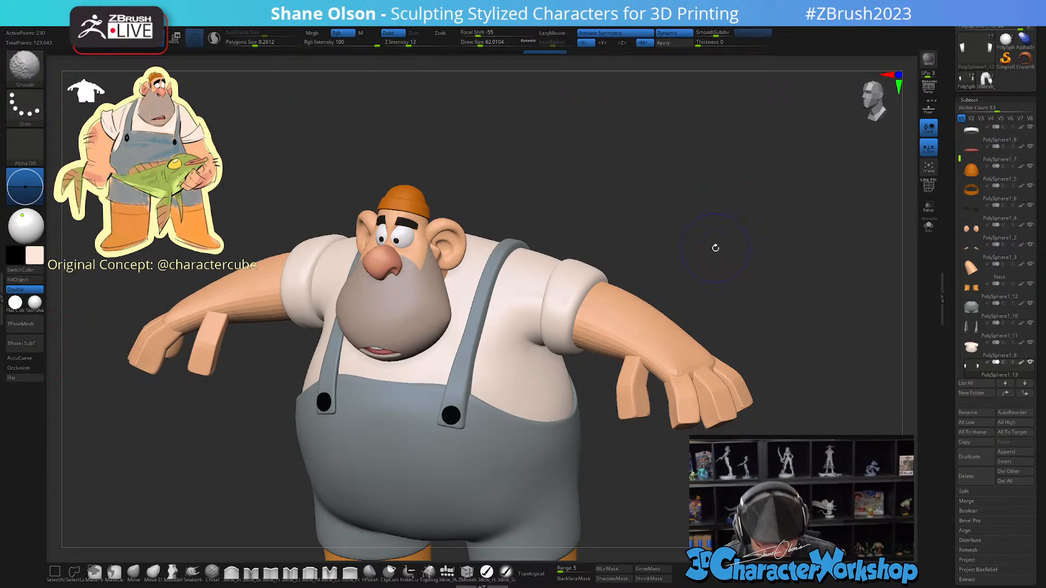
mouse_move(715, 248)
left_mouse_down()
mouse_move(752, 229)
mouse_move(715, 227)
mouse_move(756, 234)
left_mouse_up()
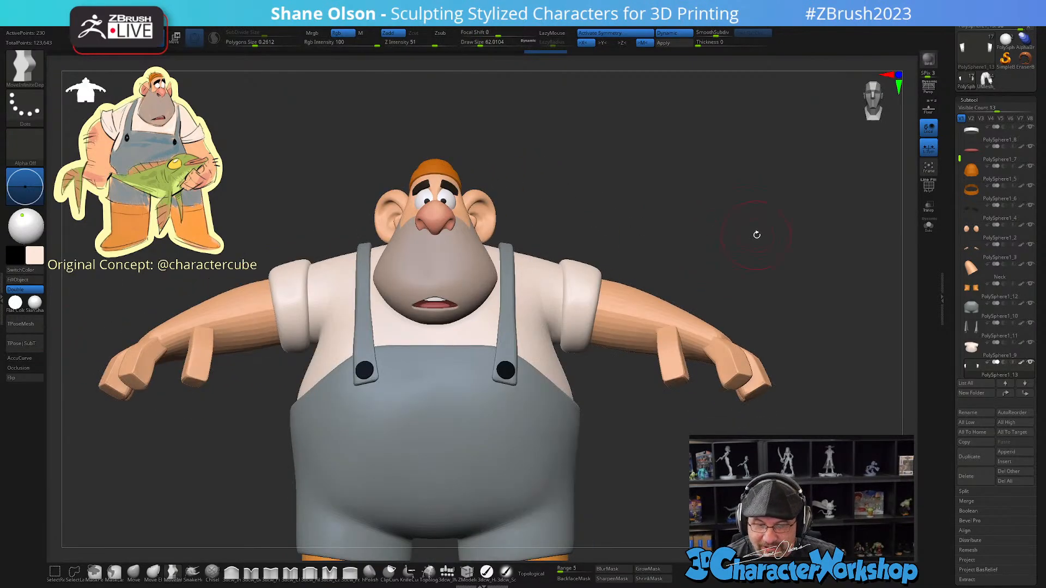
Step: Turn the polyframe back on and compare the cuffs' shape with the concept art from the front and above
left_click_drag(647, 416, 645, 437, "alt")
left_click_drag(691, 276, 686, 293, "alt")
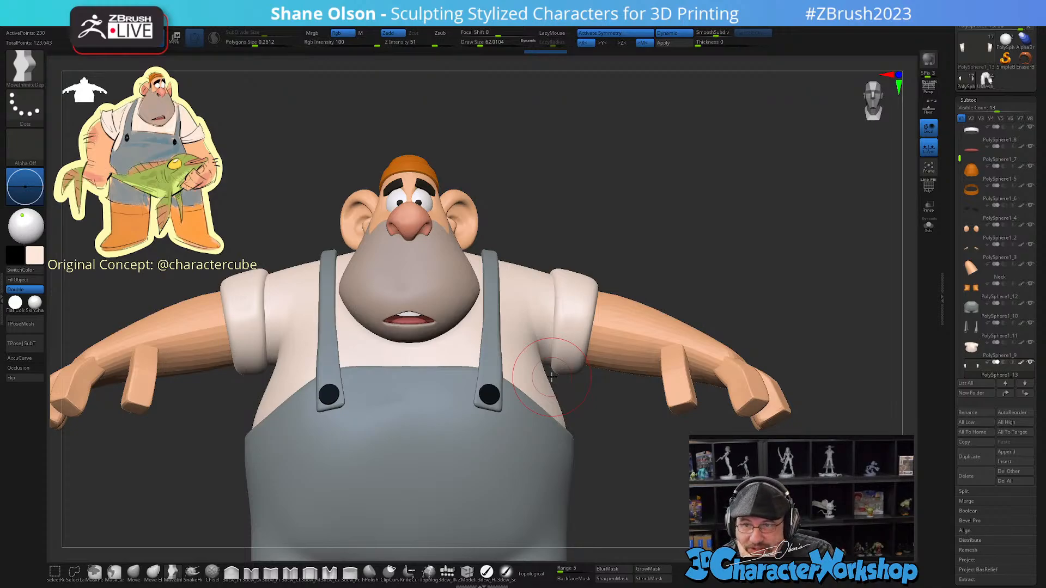
key("shift+f")
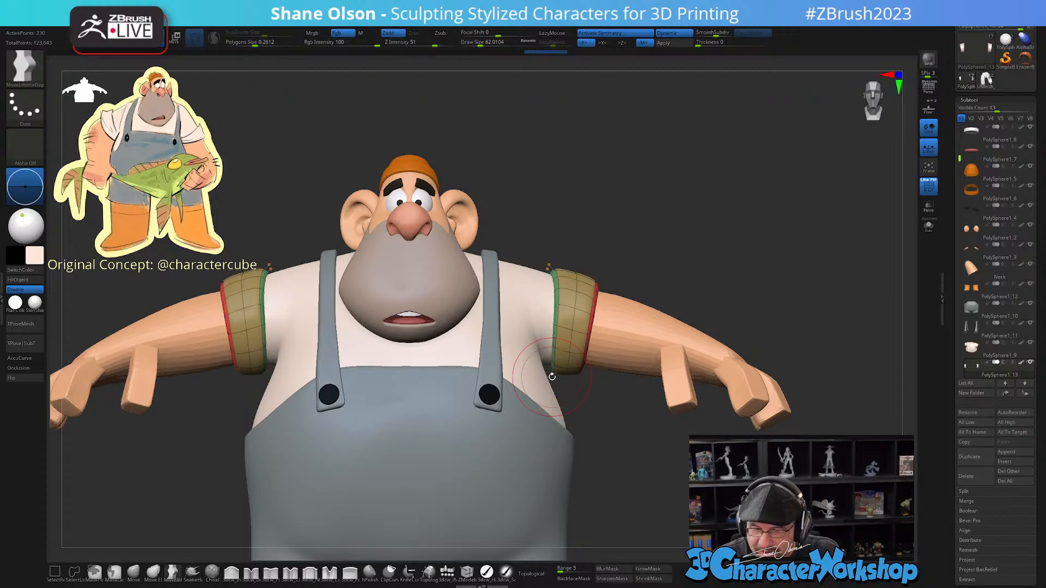
left_click_drag(705, 243, 699, 305)
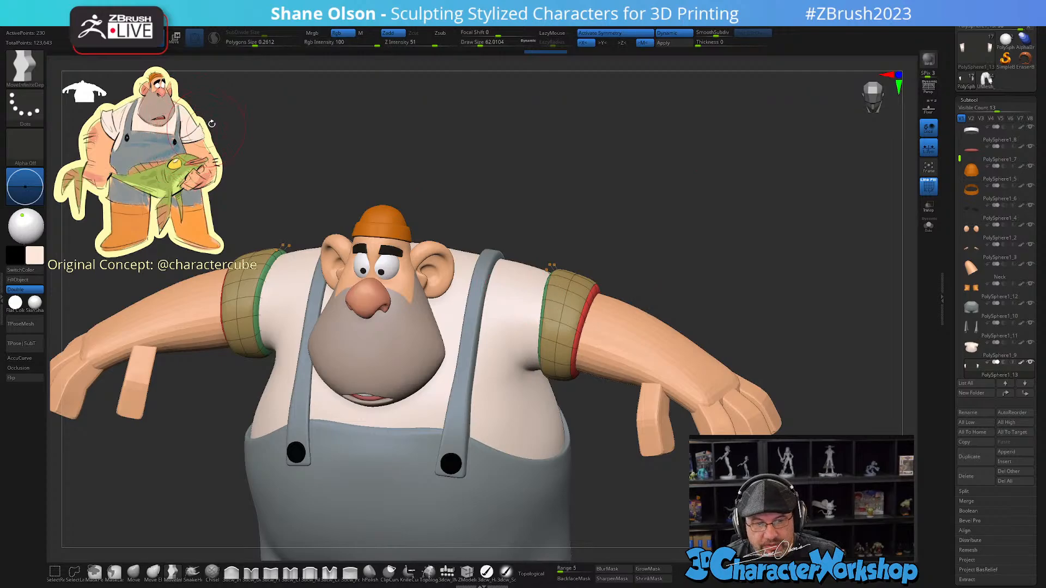
left_click_drag(825, 175, 791, 228)
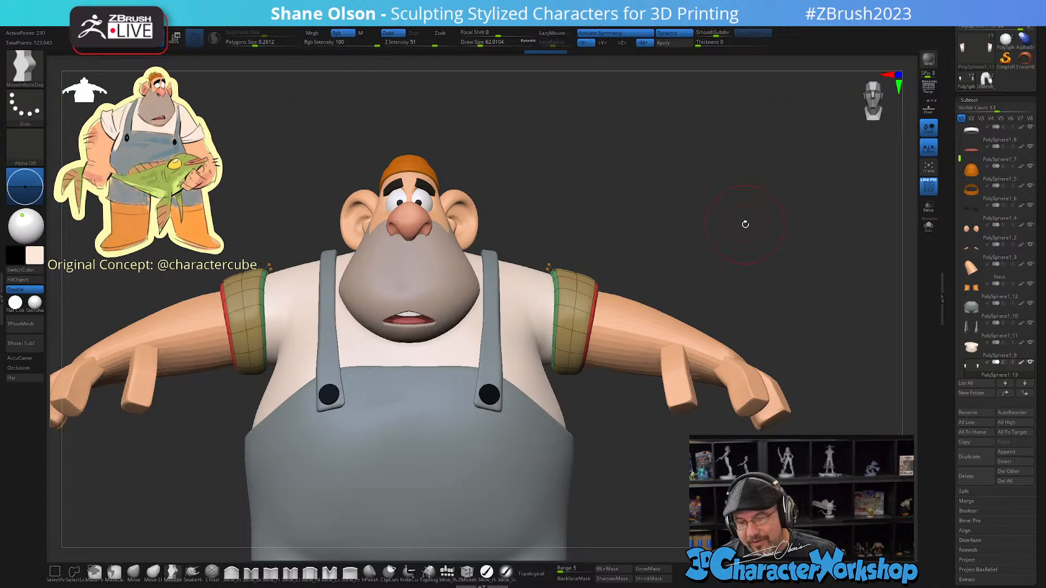
Step: Reduce the brush draw size to about 39 and turn off the cuffs' dynamic subdivision, framing the cuff closely from the front
key("s")
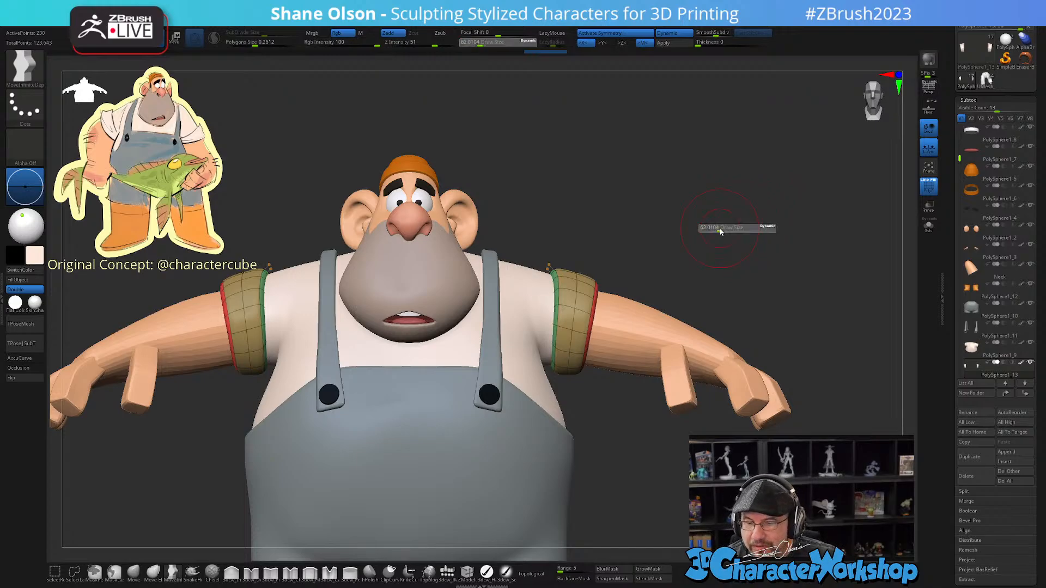
left_click_drag(720, 227, 716, 229)
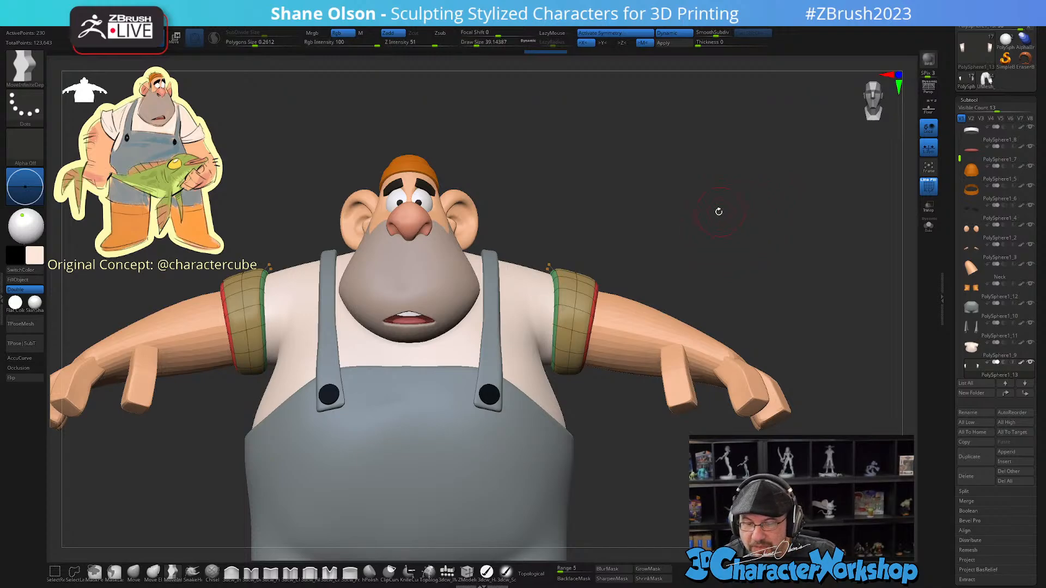
key("shift+d")
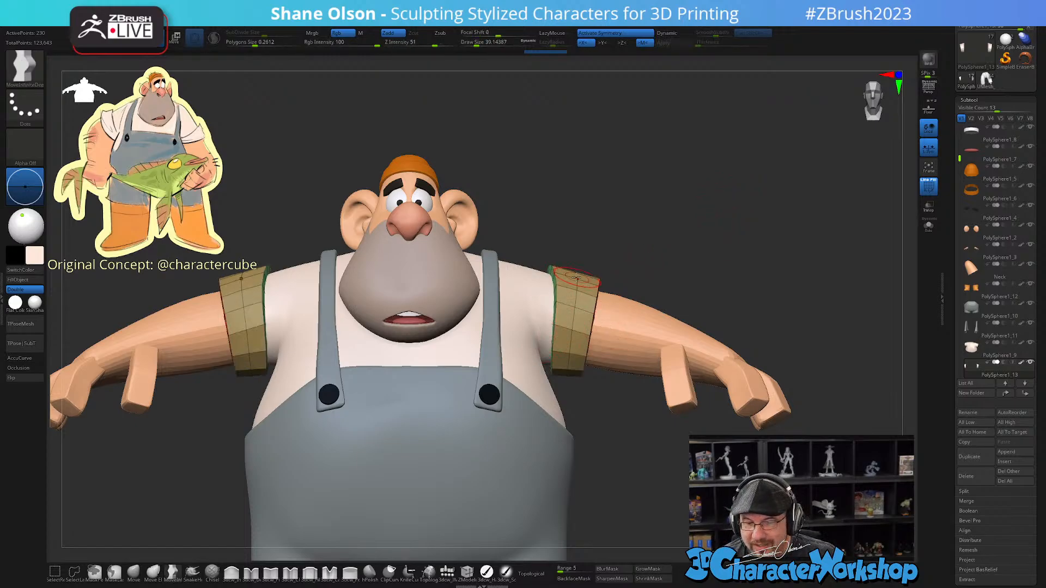
left_click_drag(649, 266, 630, 292)
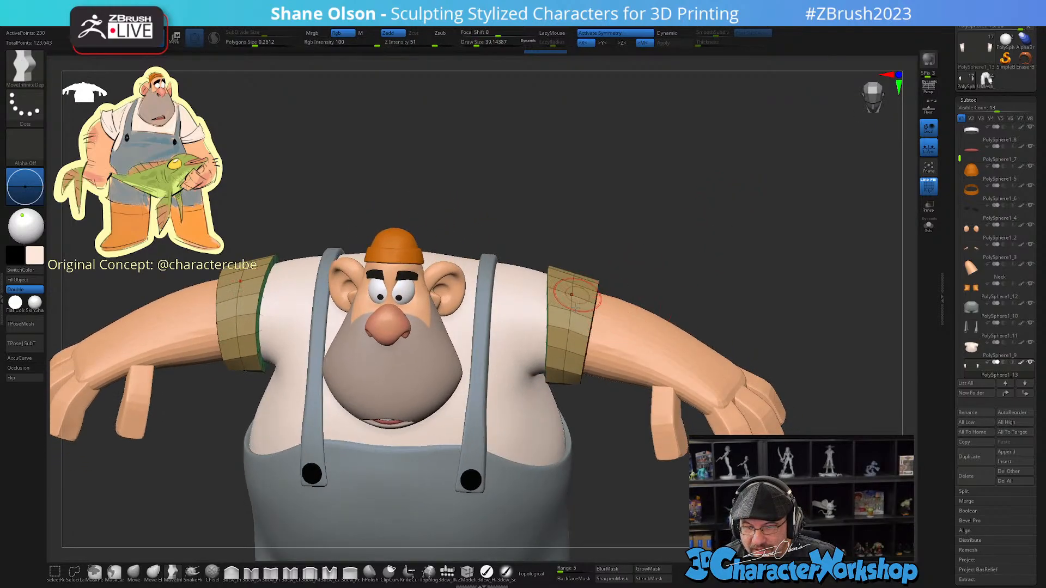
left_click_drag(732, 220, 744, 280)
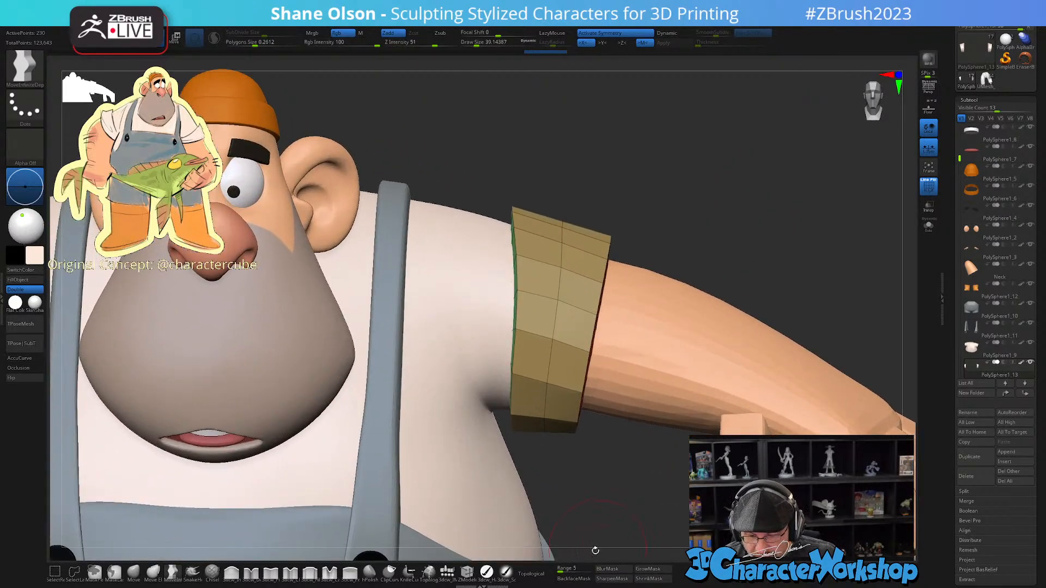
Step: Switch to the ZModeler brush and insert two additional edge loops around the cuffs, one on either side of the middle loop
left_click(470, 571)
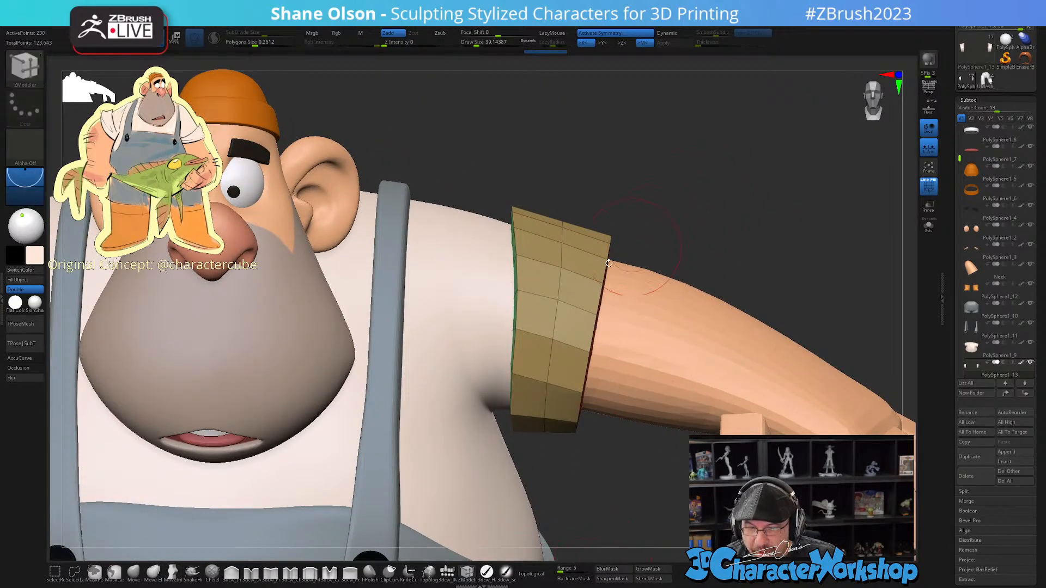
left_click(576, 272)
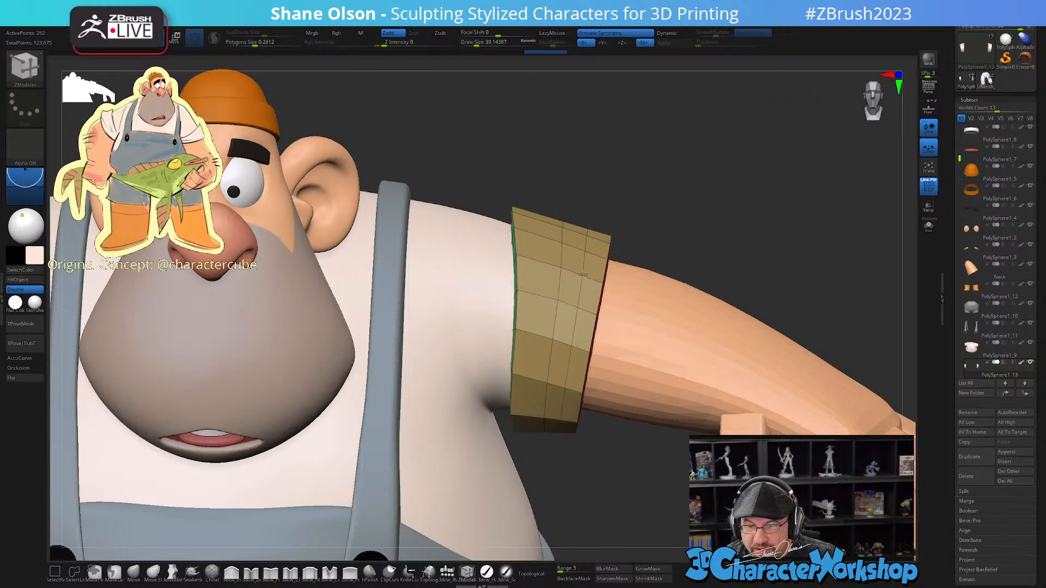
left_click(537, 261)
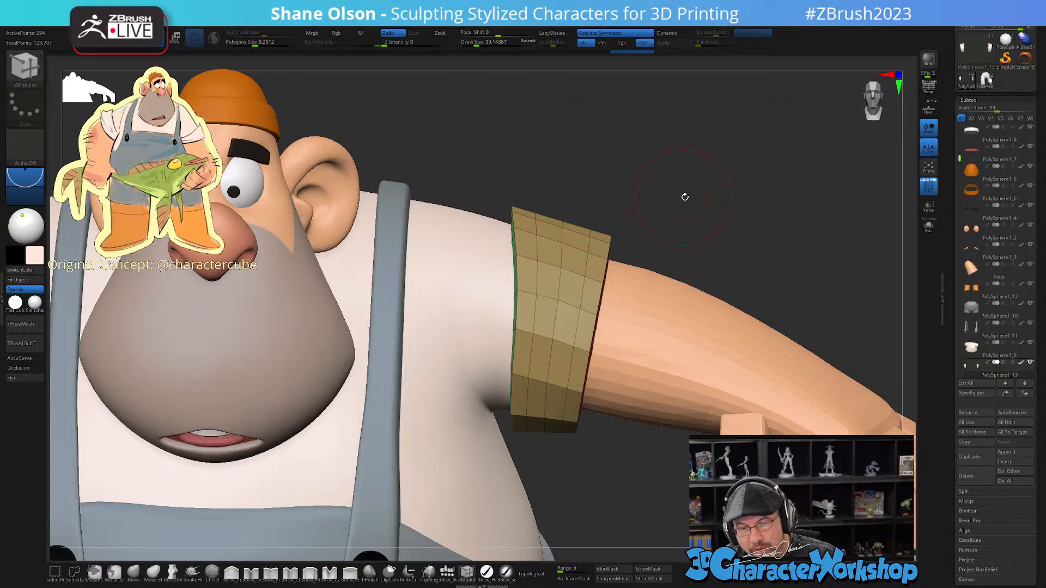
left_click_drag(684, 196, 597, 238)
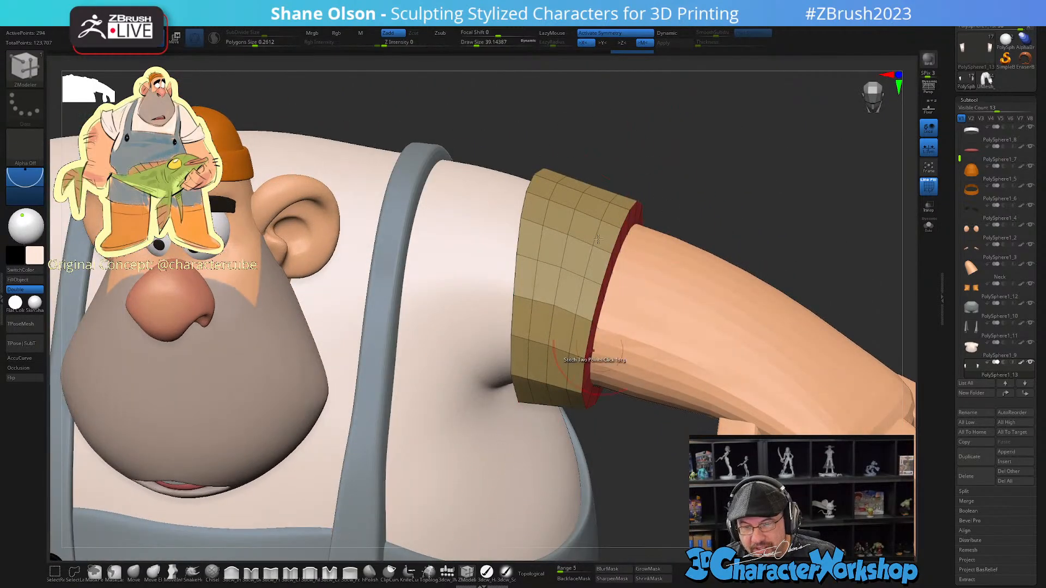
mouse_move(742, 173)
left_mouse_down()
mouse_move(764, 187)
mouse_move(747, 188)
left_mouse_up()
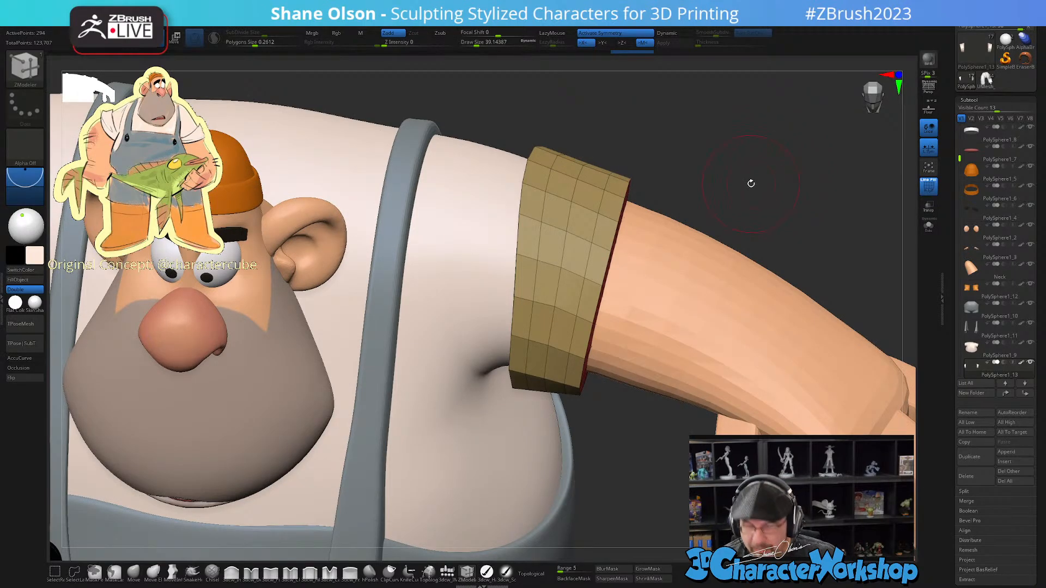
Step: Subdivide the sleeve cuffs four times to get a smooth, dense mesh for sculpting folds
key("ctrl+d")
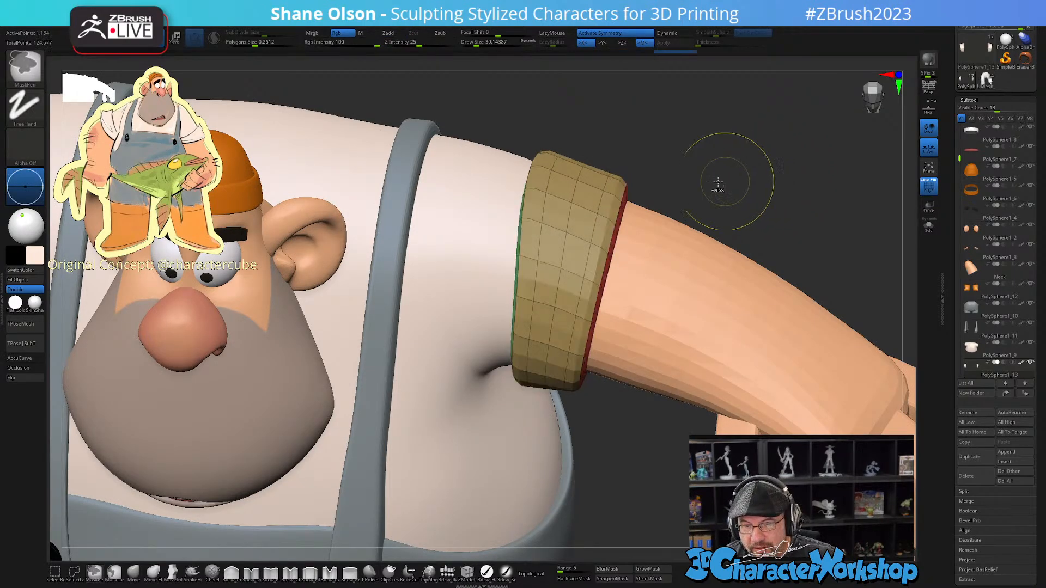
key("ctrl+d")
key("ctrl+d")
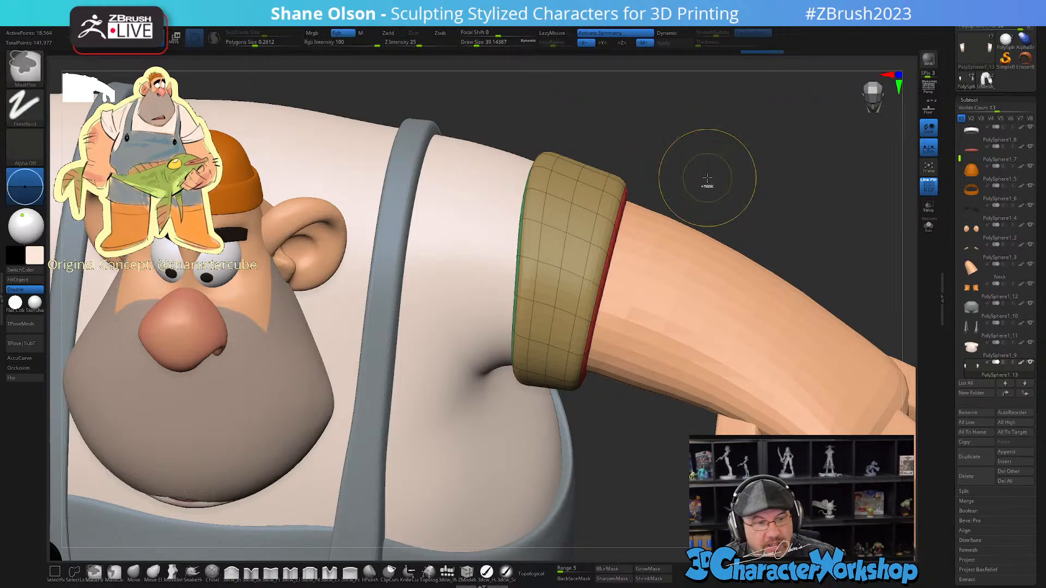
key("ctrl+d")
left_click_drag(737, 164, 638, 213)
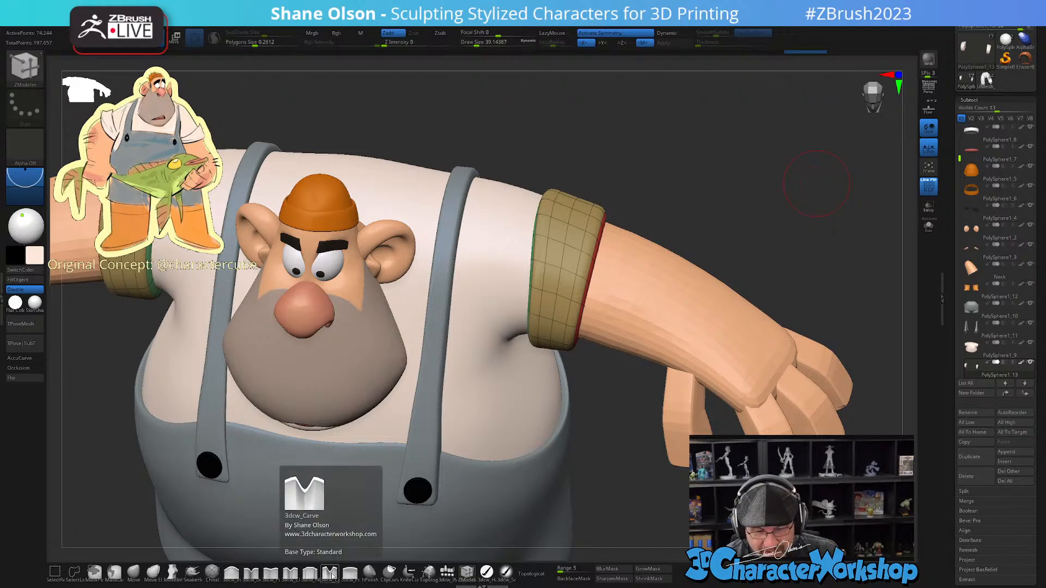
Step: Choose the 3dcw_Carve brush, turn off the polyframe, and carve a first fold into the cuffs with a draw size of about 44
left_click(330, 573)
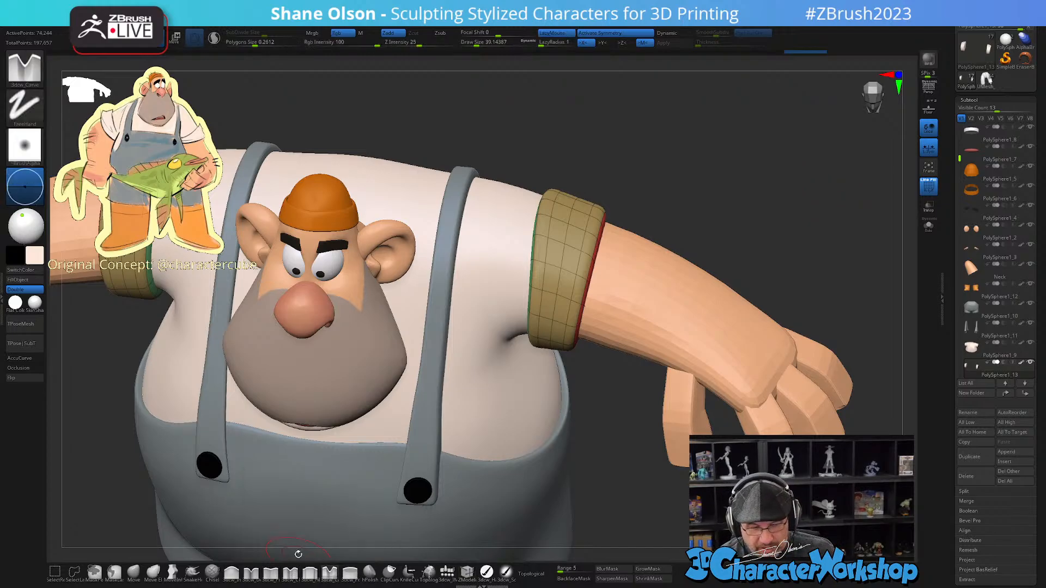
key("shift+f")
mouse_move(663, 215)
left_mouse_down()
mouse_move(670, 297)
mouse_move(647, 328)
left_mouse_up()
key("s")
left_click(670, 270)
mouse_move(584, 304)
left_mouse_down()
mouse_move(595, 308)
mouse_move(598, 296)
mouse_move(549, 430)
left_mouse_up()
key("s")
mouse_move(729, 316)
left_mouse_down()
mouse_move(724, 329)
mouse_move(726, 307)
left_mouse_up()
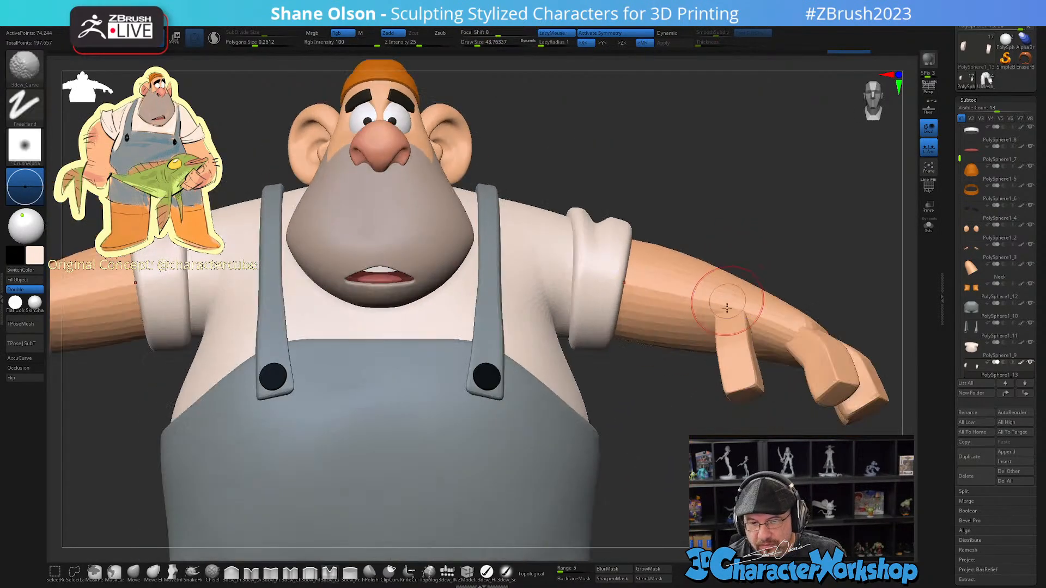
Step: Carve further folds down the front of the cuffs and check them against the whole figure
key("f")
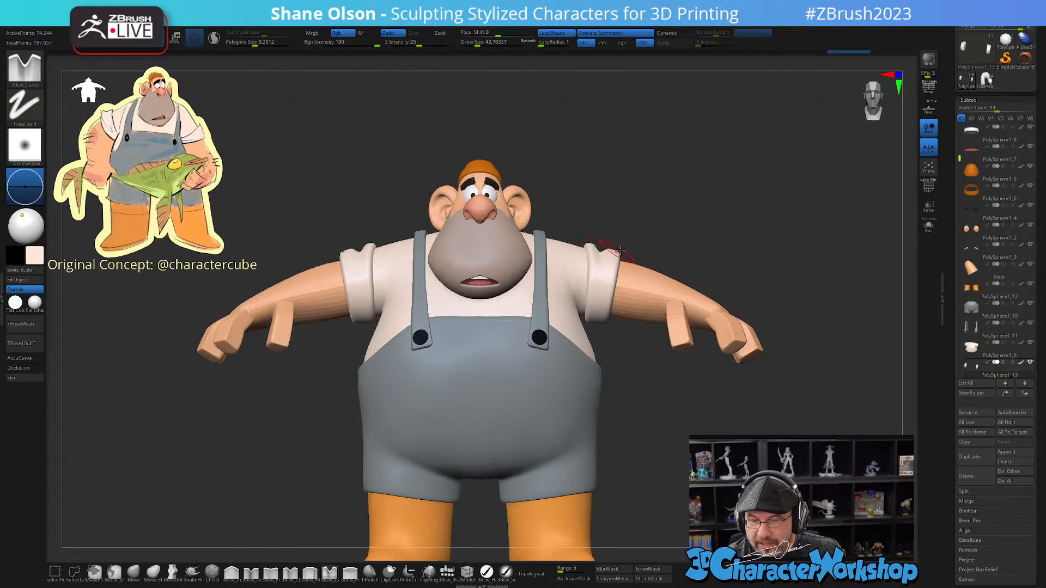
mouse_move(704, 220)
left_mouse_down()
mouse_move(611, 276)
mouse_move(656, 259)
mouse_move(710, 293)
mouse_move(721, 237)
mouse_move(674, 282)
mouse_move(616, 378)
left_mouse_up()
mouse_move(725, 289)
left_mouse_down()
mouse_move(726, 235)
mouse_move(721, 277)
mouse_move(719, 242)
mouse_move(679, 239)
mouse_move(669, 382)
left_mouse_up()
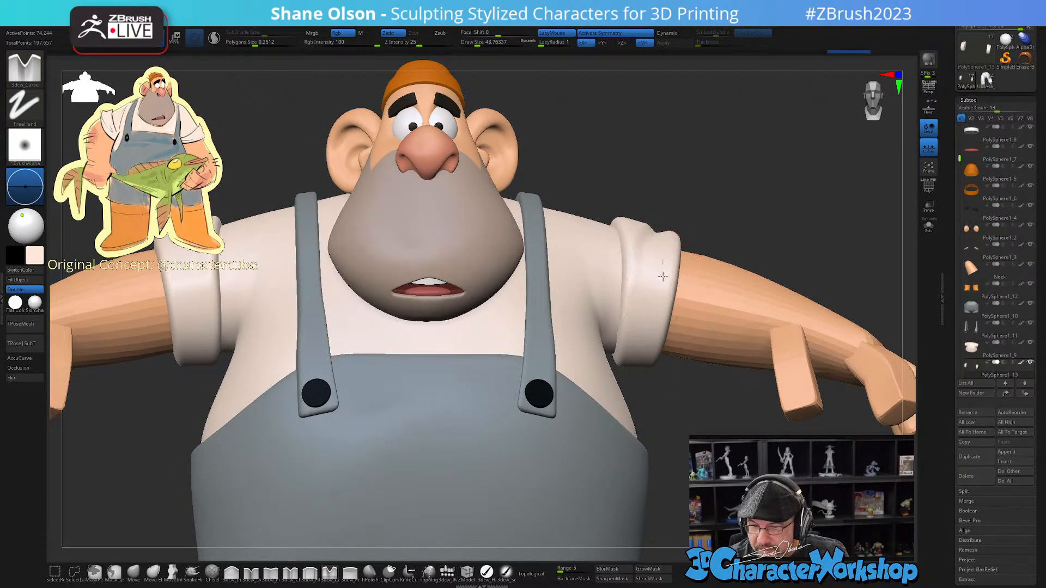
left_click_drag(663, 276, 643, 365)
left_click_drag(708, 451, 705, 345)
mouse_move(749, 237)
left_mouse_down()
mouse_move(786, 237)
mouse_move(746, 244)
mouse_move(775, 374)
mouse_move(698, 393)
left_mouse_up()
left_click_drag(724, 297, 707, 391)
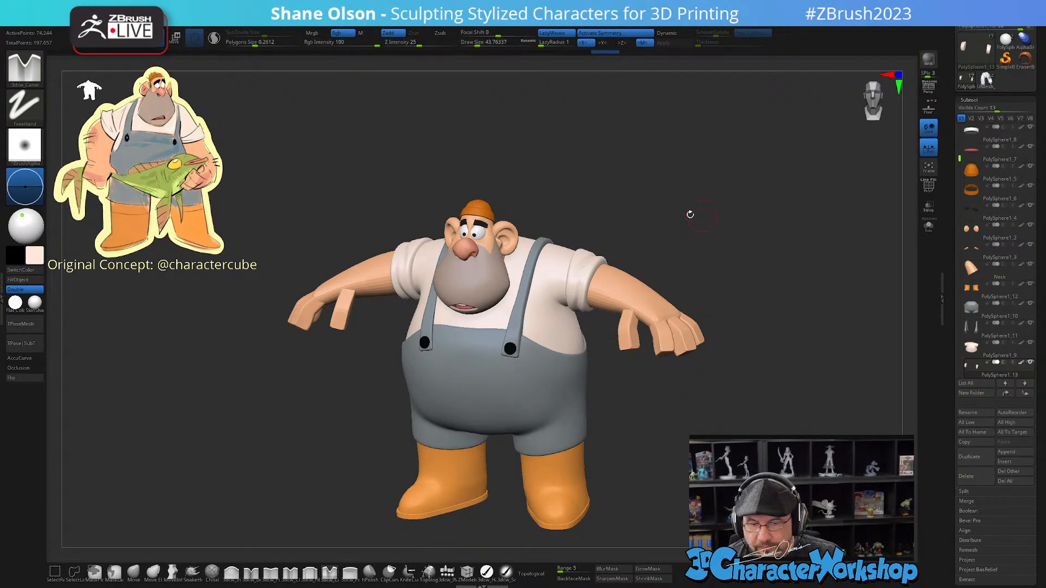
Step: Smooth the carved folds on the front and upper side of the cuffs with a draw size of about 71
mouse_move(690, 214)
left_mouse_down()
mouse_move(696, 281)
mouse_move(684, 189)
left_mouse_up()
key("shift")
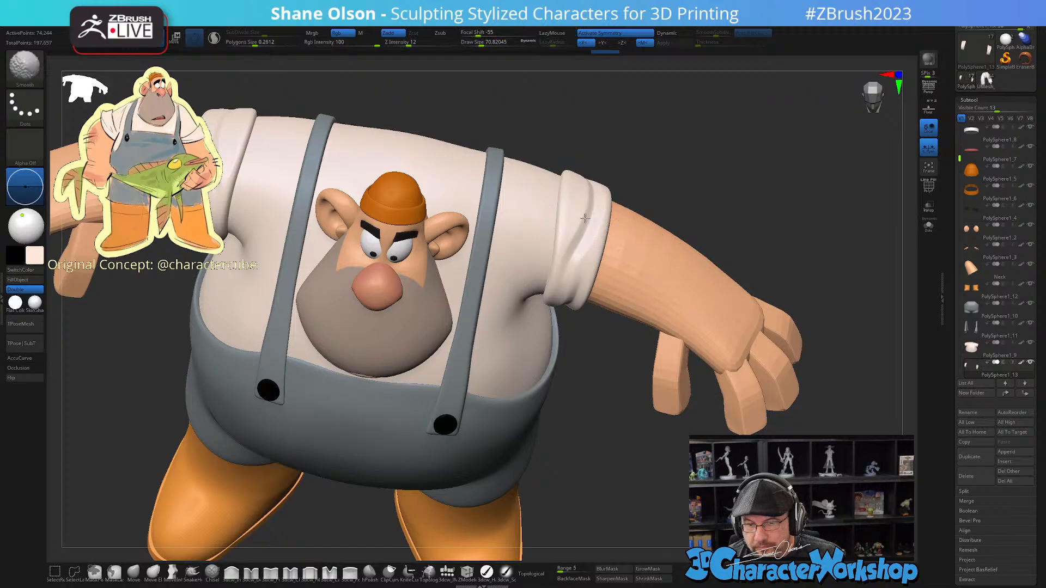
left_click_drag(580, 272, 575, 276, "shift")
left_click_drag(695, 245, 668, 231)
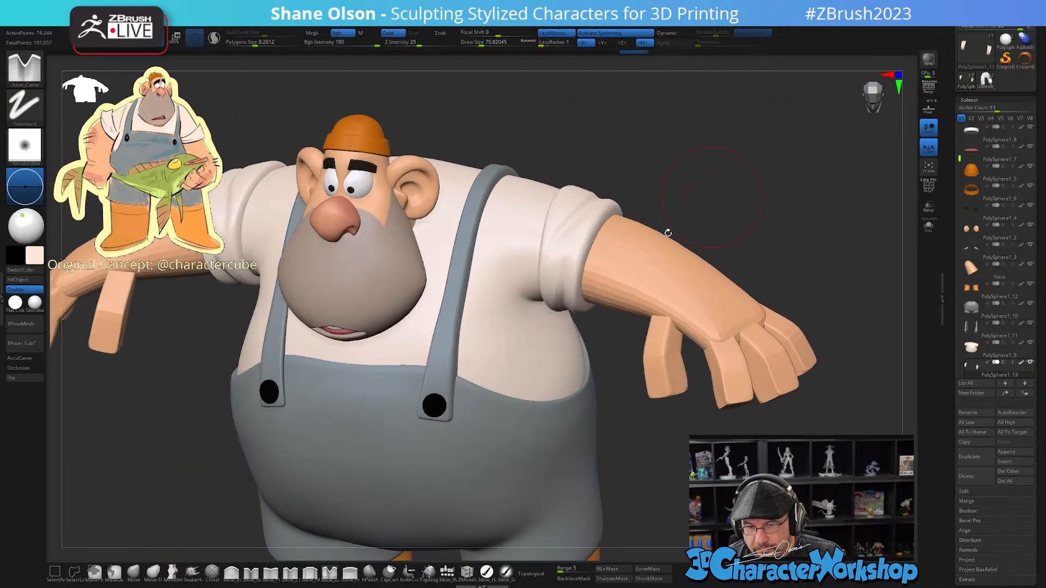
mouse_move(572, 240)
left_mouse_down("shift")
mouse_move(560, 247)
mouse_move(575, 241)
left_mouse_up("shift")
mouse_move(724, 189)
left_mouse_down()
mouse_move(643, 202)
mouse_move(598, 234)
left_mouse_up()
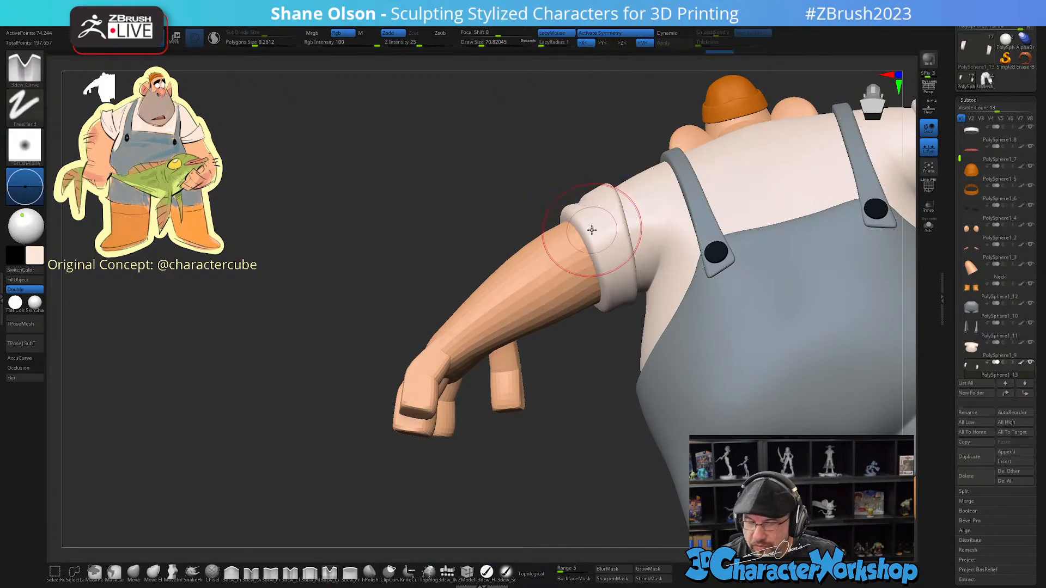
Step: Carve folds into the back of the cuffs with a draw size of about 46 and smooth them lightly
key("s")
left_click_drag(578, 436, 572, 436)
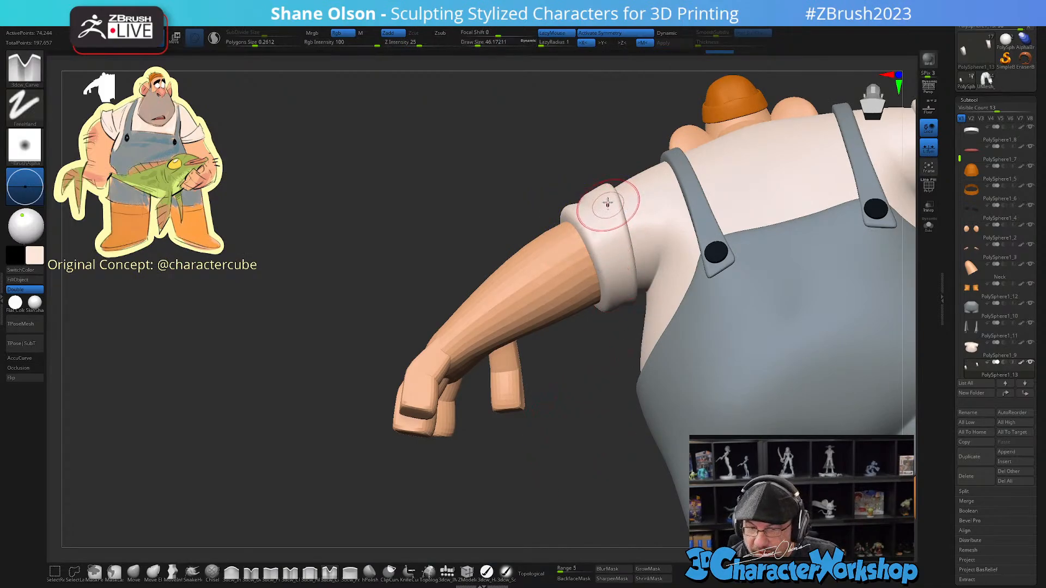
left_click_drag(606, 201, 626, 306)
mouse_move(586, 494)
left_mouse_down()
mouse_move(583, 427)
mouse_move(580, 456)
mouse_move(583, 447)
left_mouse_up()
key("shift")
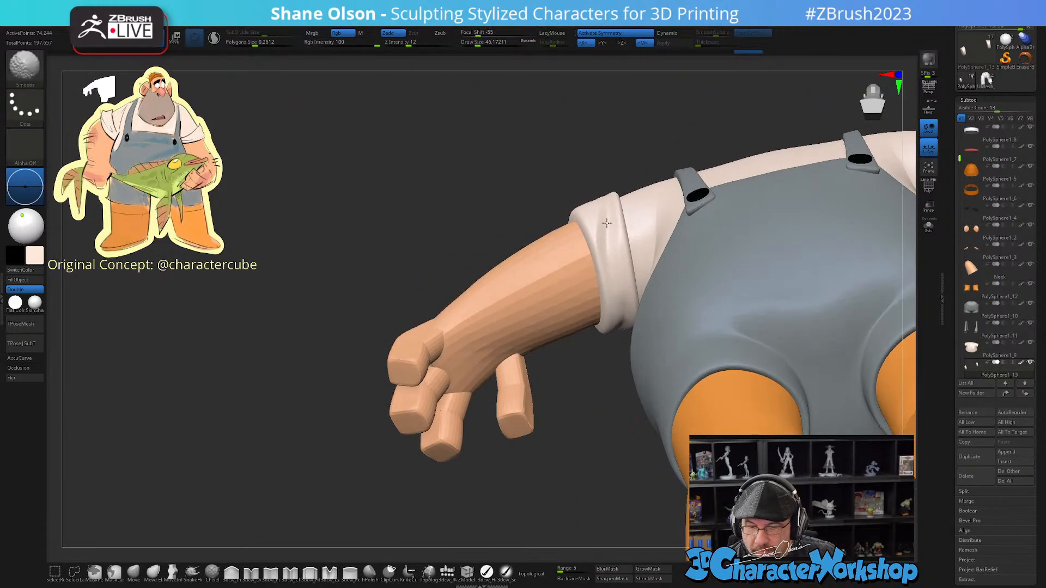
left_click_drag(607, 223, 602, 240, "shift")
mouse_move(594, 376)
left_mouse_down()
mouse_move(643, 406)
mouse_move(619, 423)
mouse_move(705, 420)
mouse_move(694, 411)
mouse_move(632, 420)
mouse_move(656, 450)
left_mouse_up()
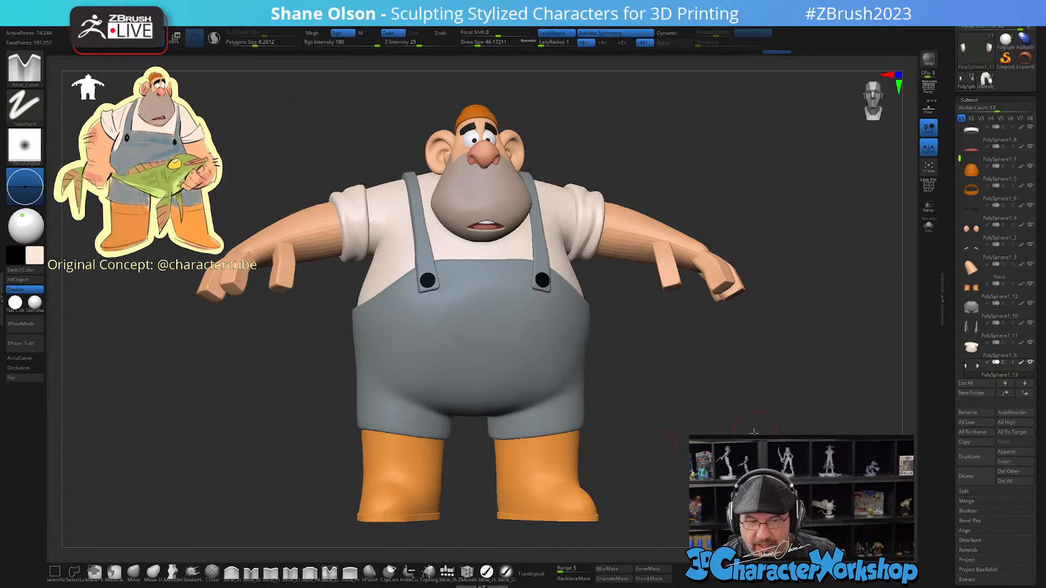
left_click_drag(754, 432, 583, 264)
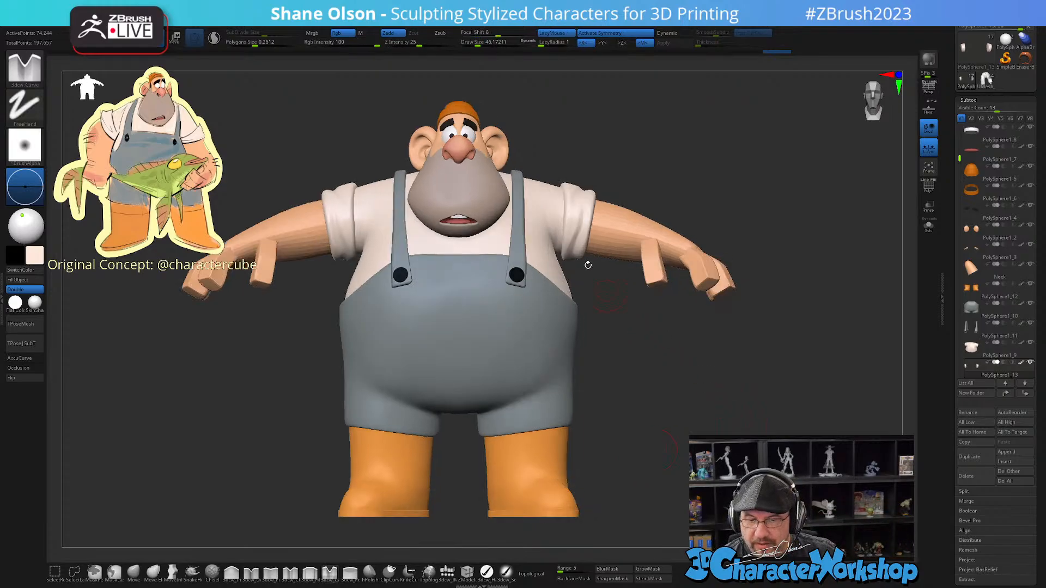
Step: Switch to the Move brush with a draw size of about 68 and drop the cuffs to their lowest subdivision level
left_click(135, 572)
key("s")
mouse_move(621, 315)
left_mouse_down()
mouse_move(607, 302)
mouse_move(644, 373)
mouse_move(636, 361)
left_mouse_up()
key("shift+d")
key("s")
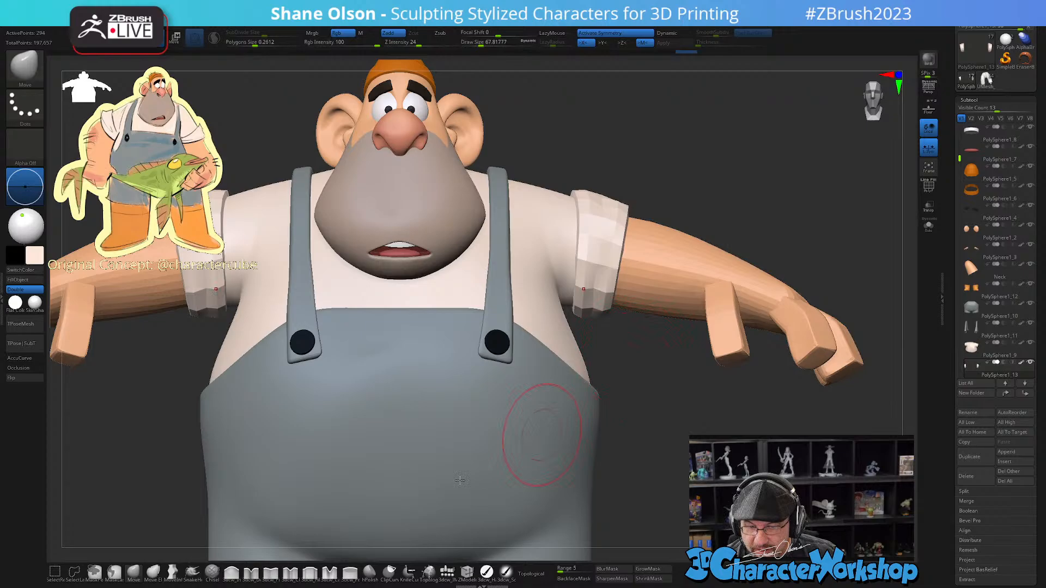
Step: Pull the rolled sleeve cuff in tighter around the upper arm with the Move Infinite Depth brush and raise its subdivision level
left_click(172, 572)
key("bracketright")
mouse_move(576, 303)
left_mouse_down()
mouse_move(582, 266)
mouse_move(584, 305)
mouse_move(609, 312)
left_mouse_up()
left_click_drag(585, 274, 589, 272)
left_click_drag(581, 225, 585, 222)
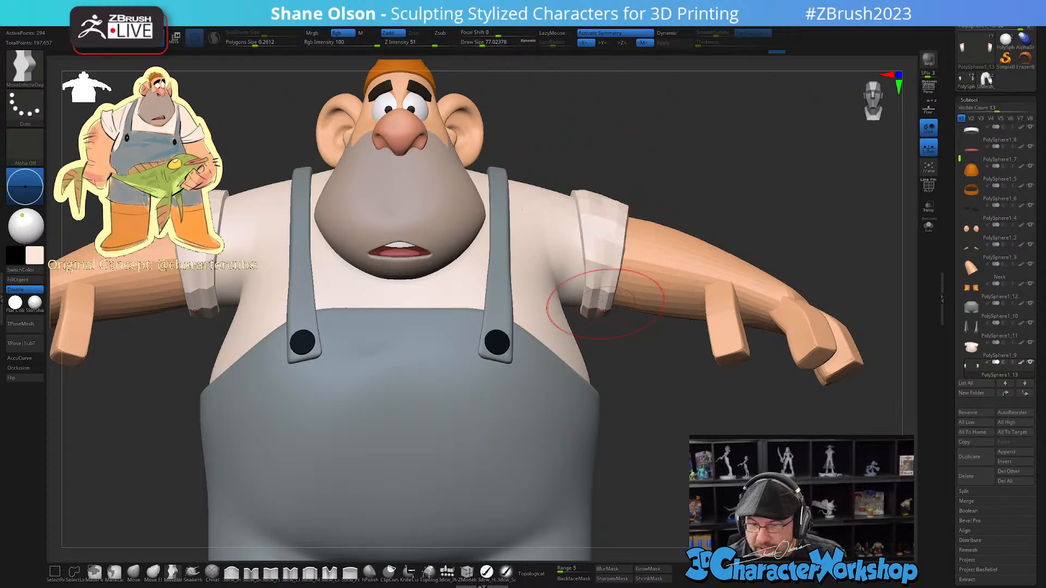
key("d")
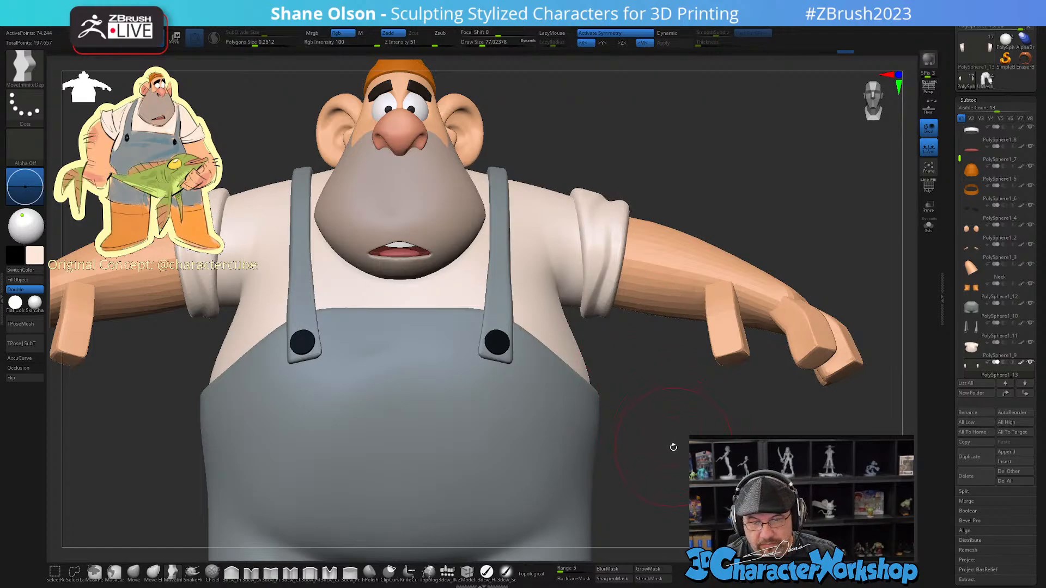
Step: Select the boots subtool, show its polyframe and isolate it in Solo mode
mouse_move(673, 448)
left_mouse_down("alt")
mouse_move(661, 379)
mouse_move(646, 401)
mouse_move(807, 449)
mouse_move(659, 444)
mouse_move(676, 442)
left_mouse_up("alt")
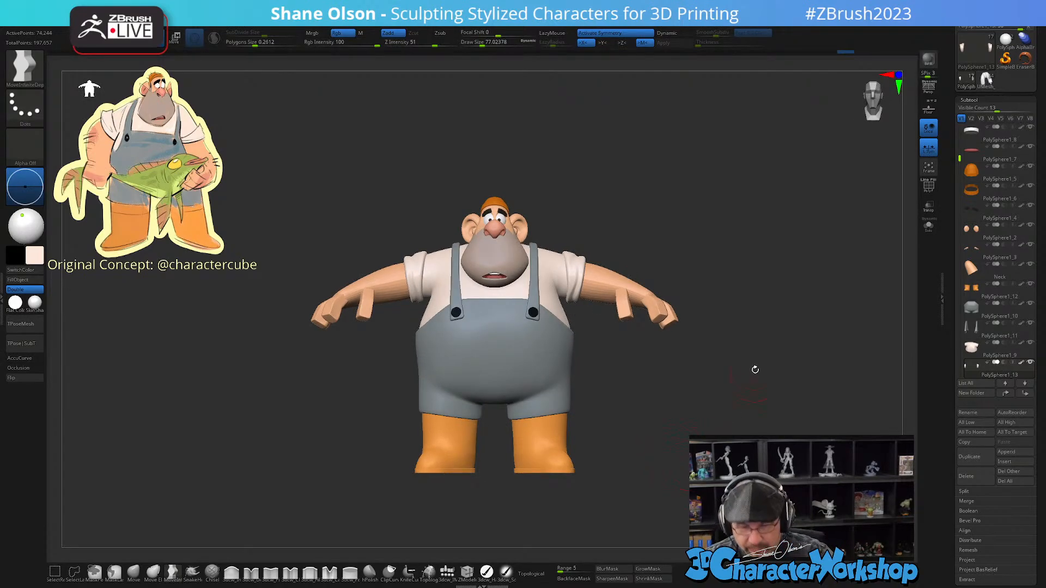
left_click_drag(748, 367, 748, 372, "alt")
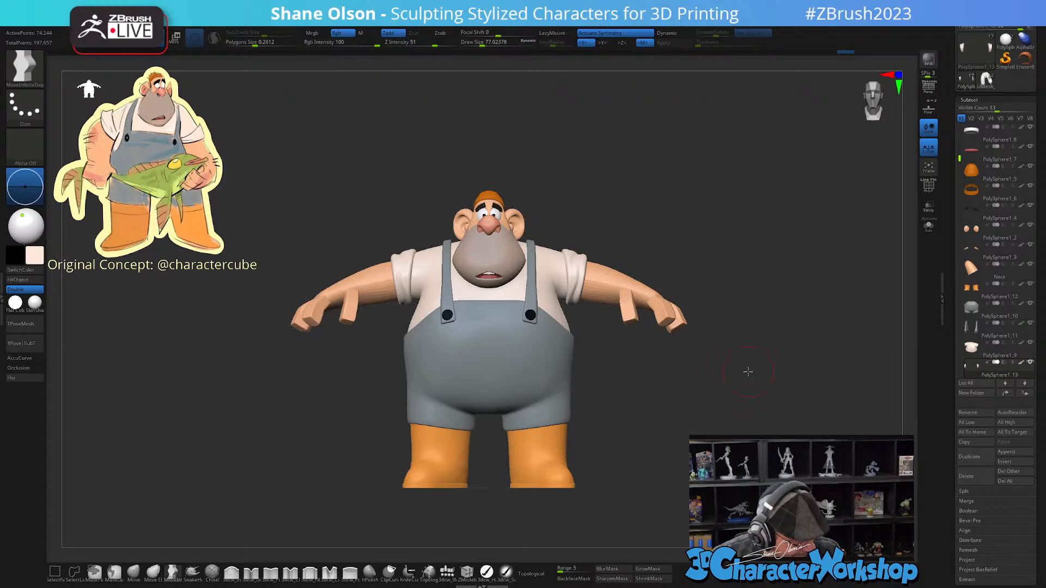
left_click(536, 458, "alt")
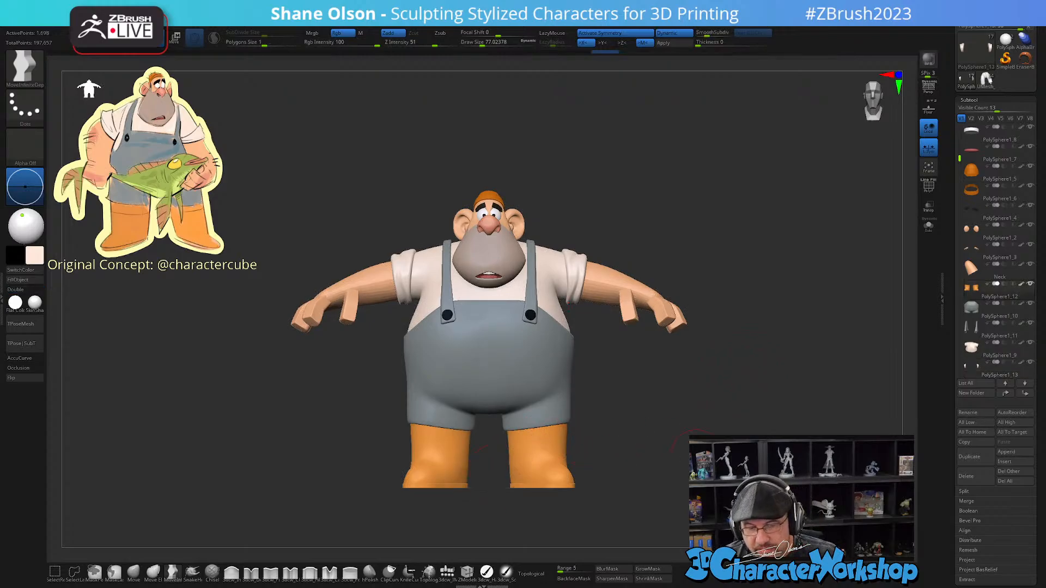
key("shift+f")
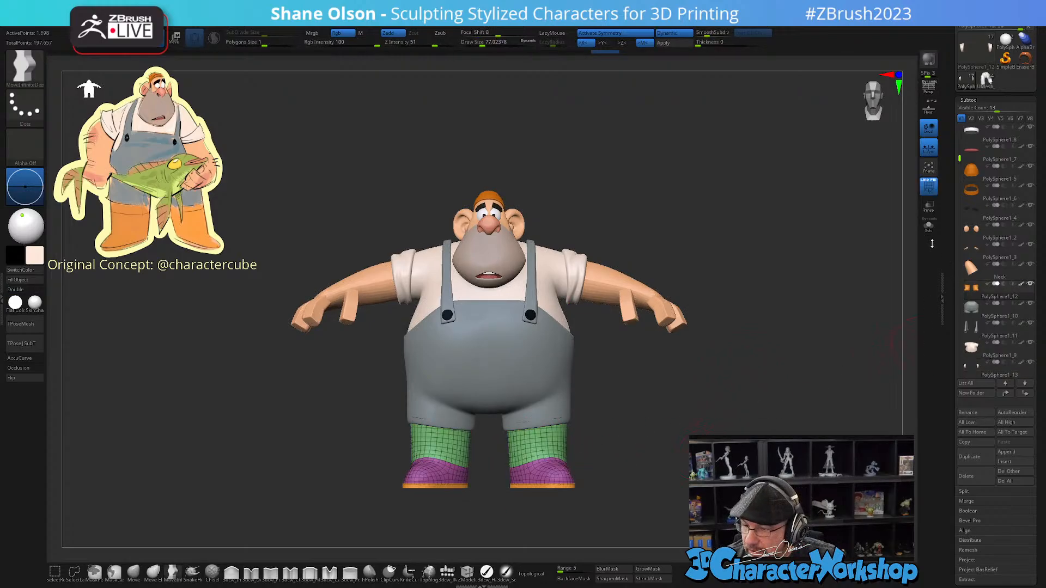
left_click(929, 227)
left_click_drag(677, 384, 662, 283, "alt")
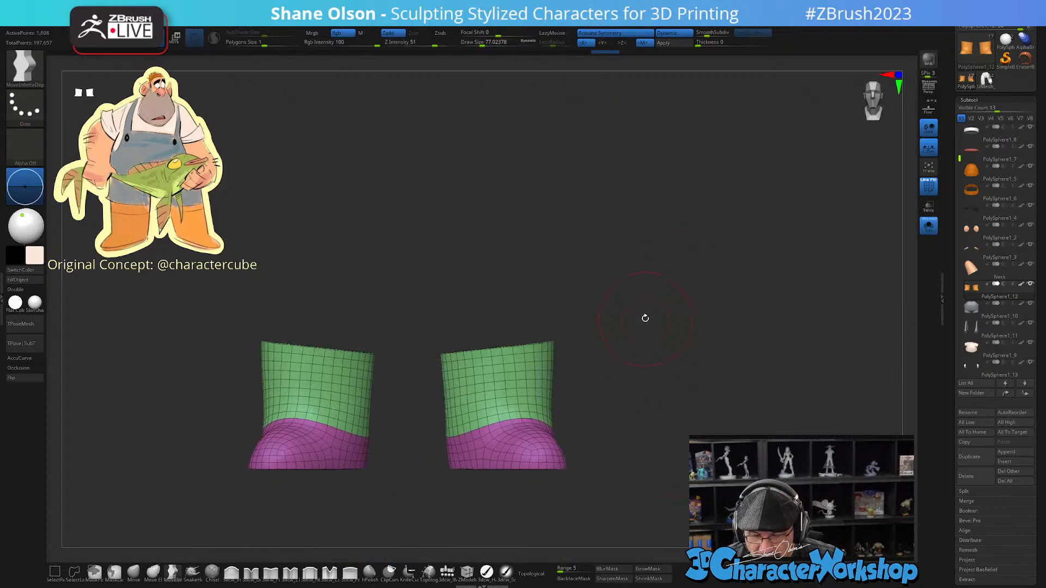
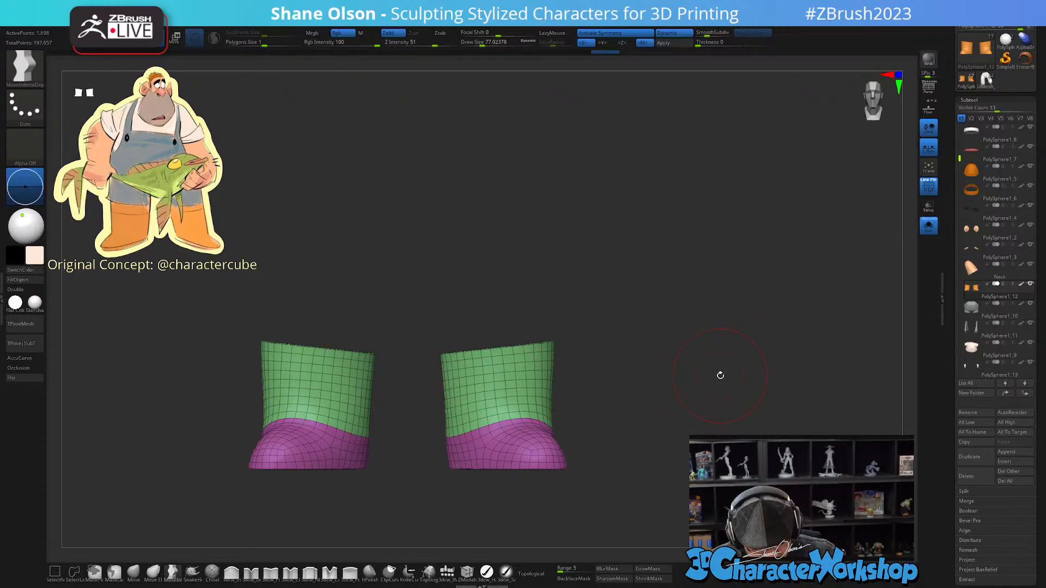
Step: Slice across the upper shaft of the boots with the SliceCurve brush to create a separate polygroup for the top band
key("b")
key("s")
key("Escape")
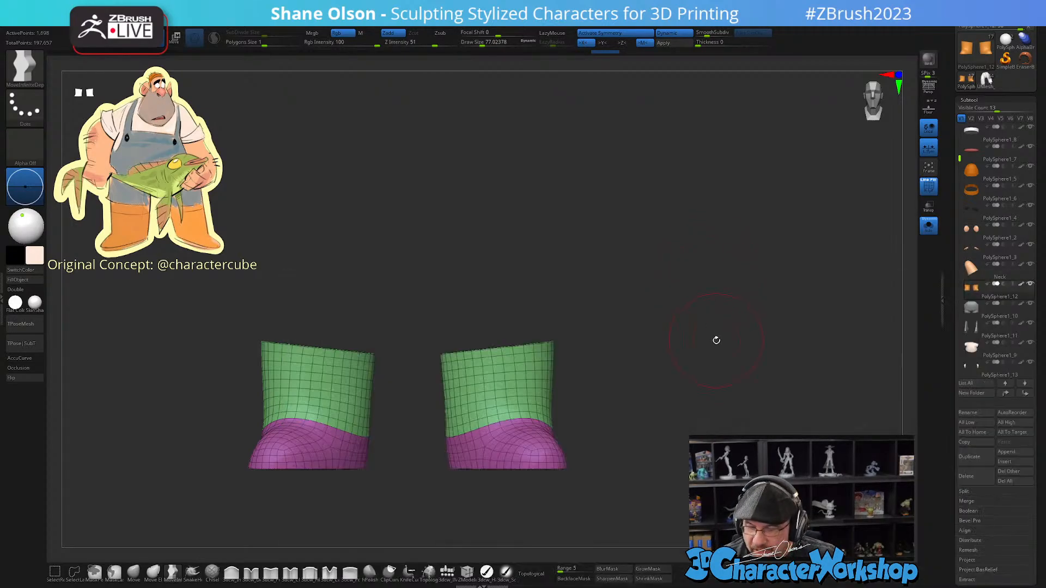
key("b")
key("s")
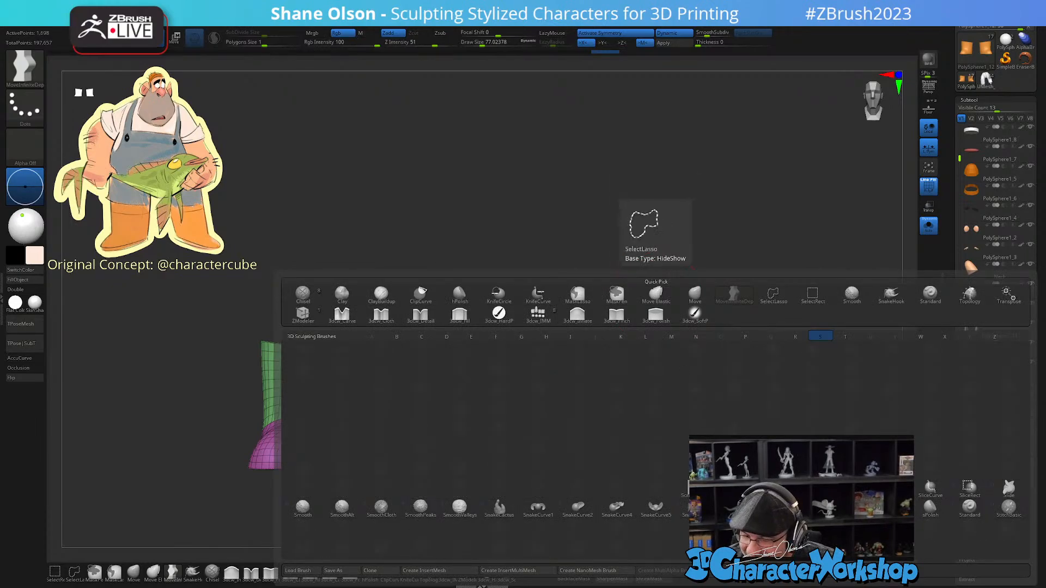
left_click(931, 489)
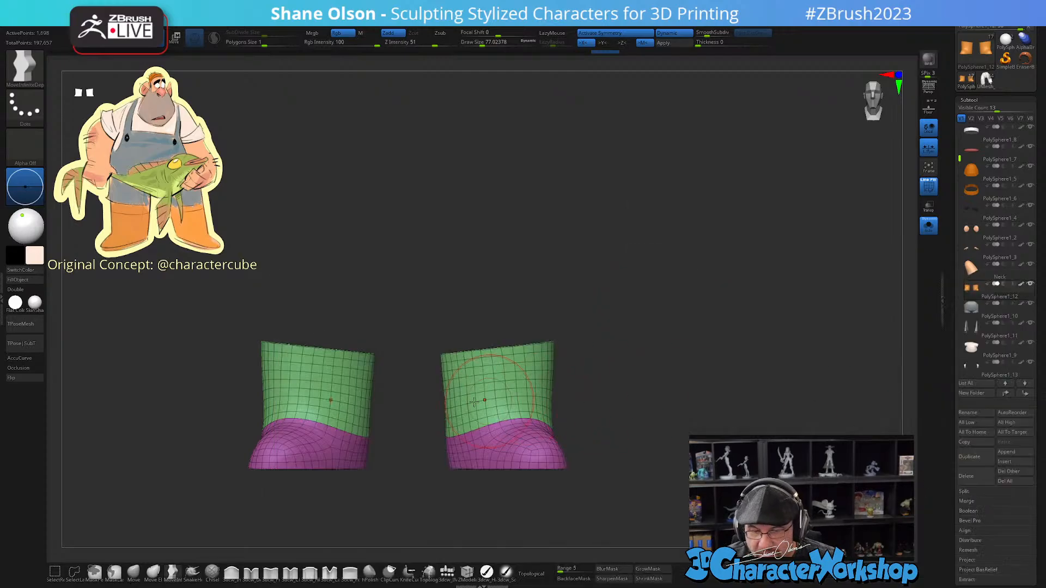
left_click_drag(415, 386, 637, 369, "ctrl+shift")
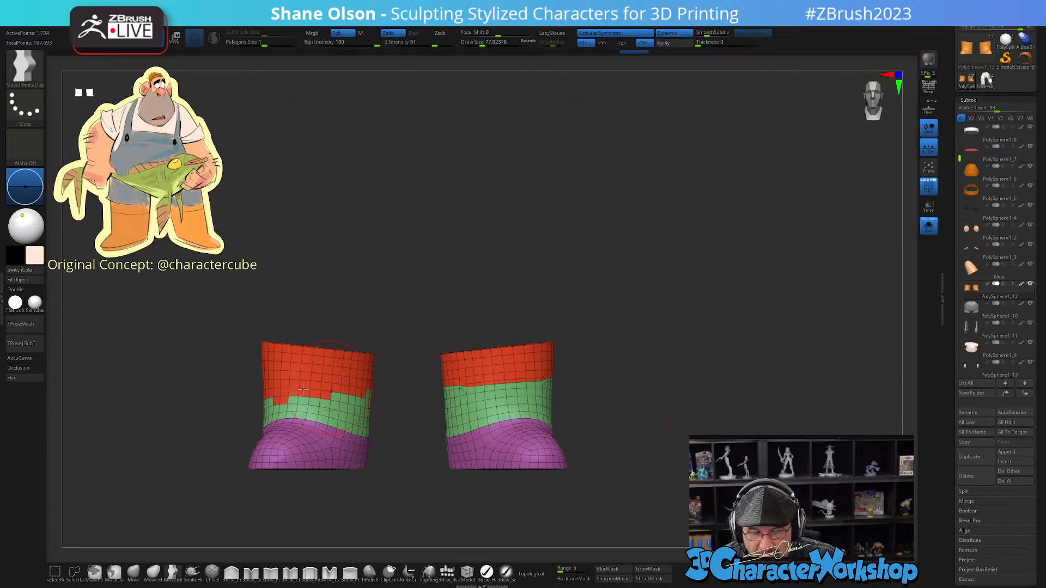
left_click_drag(713, 374, 255, 381)
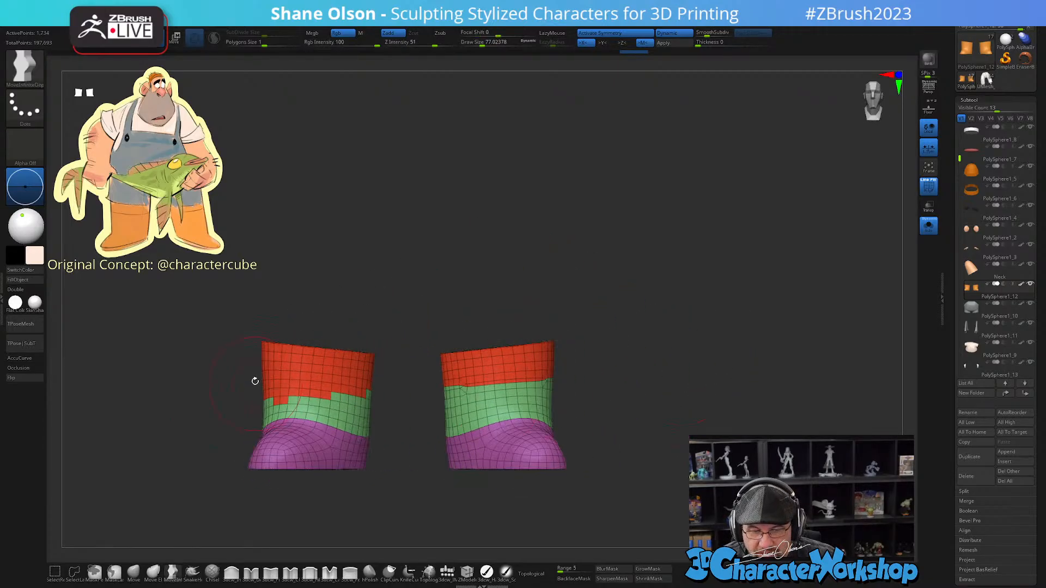
Step: Mirror the boots so that the cleanly sliced boot swaps to the opposite side
left_click_drag(697, 401, 745, 391, "alt")
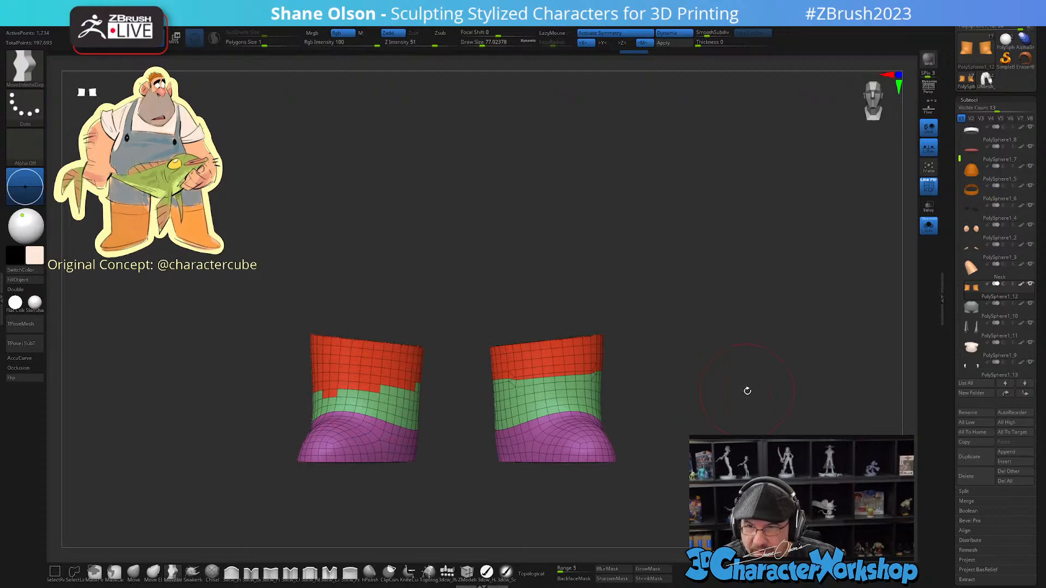
mouse_move(643, 375)
left_mouse_down("alt")
mouse_move(638, 400)
mouse_move(641, 387)
left_mouse_up("alt")
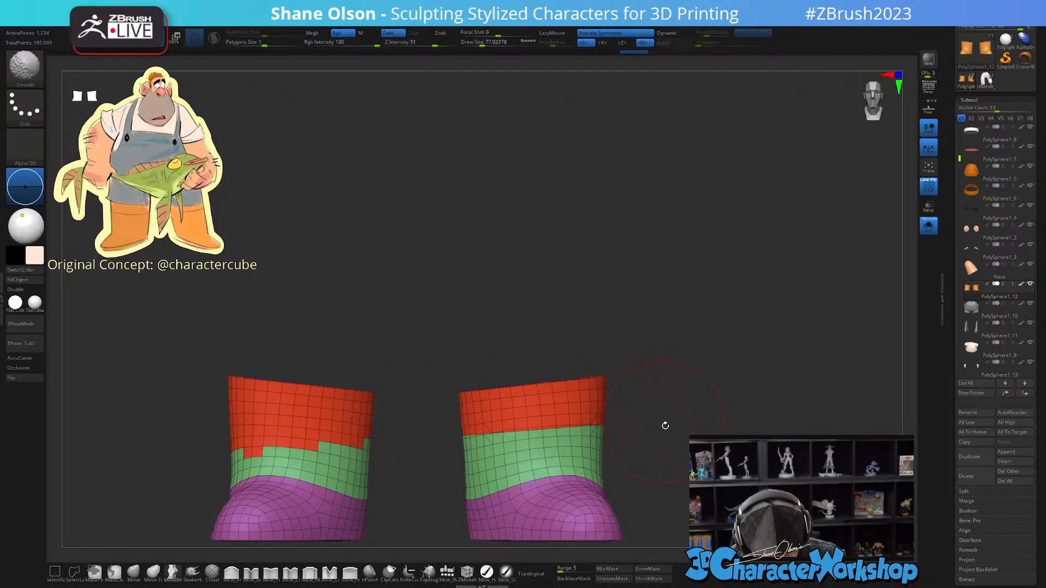
left_click_drag(663, 425, 676, 464)
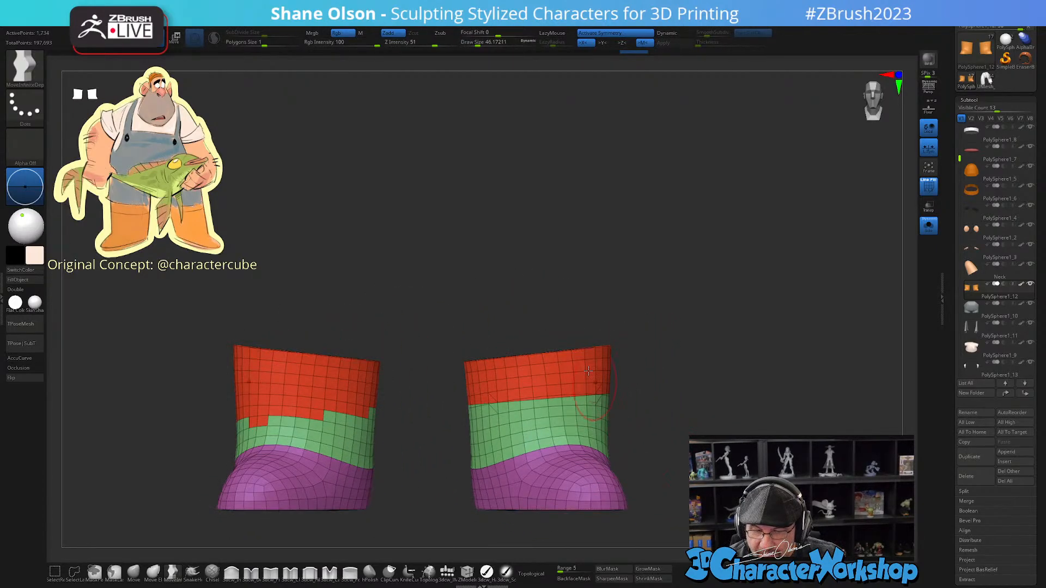
left_click_drag(648, 367, 664, 341, "alt")
key("3")
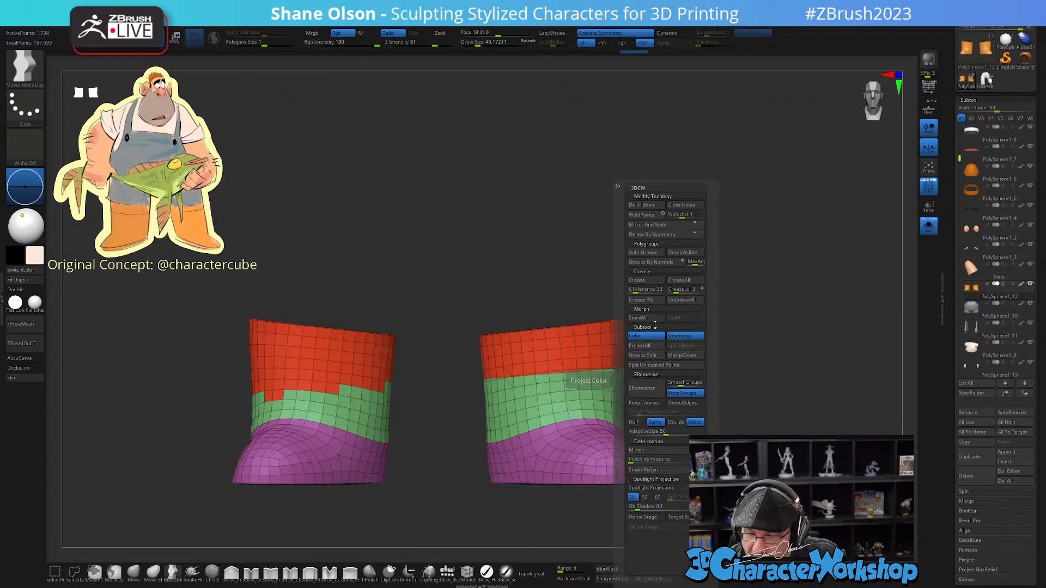
left_click(660, 451)
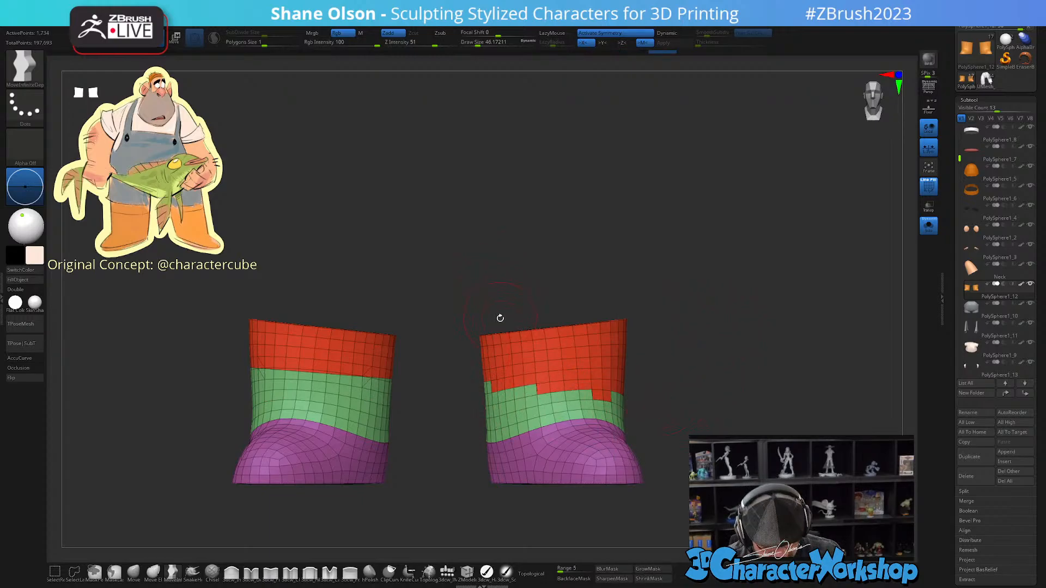
Step: Turn off symmetry, hide the boot with the jagged slice edge using a rectangular selection and delete the hidden geometry
key("x")
left_click_drag(514, 287, 537, 243, "alt")
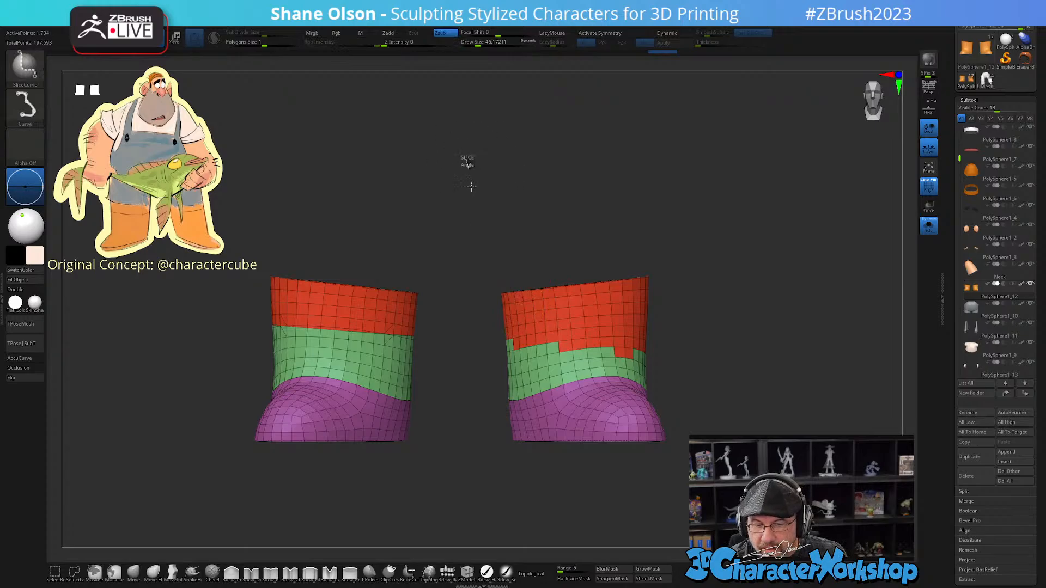
mouse_move(467, 161)
left_mouse_down("ctrl+shift")
mouse_move(560, 432)
mouse_move(702, 248)
left_mouse_up("ctrl+shift")
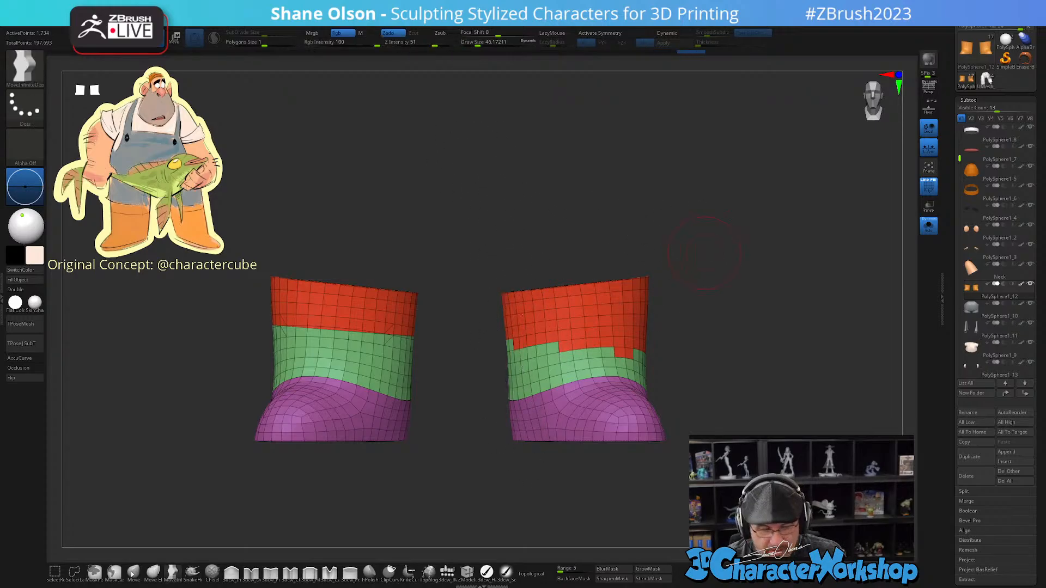
left_click(61, 575)
mouse_move(476, 177)
left_mouse_down("ctrl+shift")
mouse_move(498, 423)
mouse_move(699, 477)
left_mouse_up("ctrl+shift")
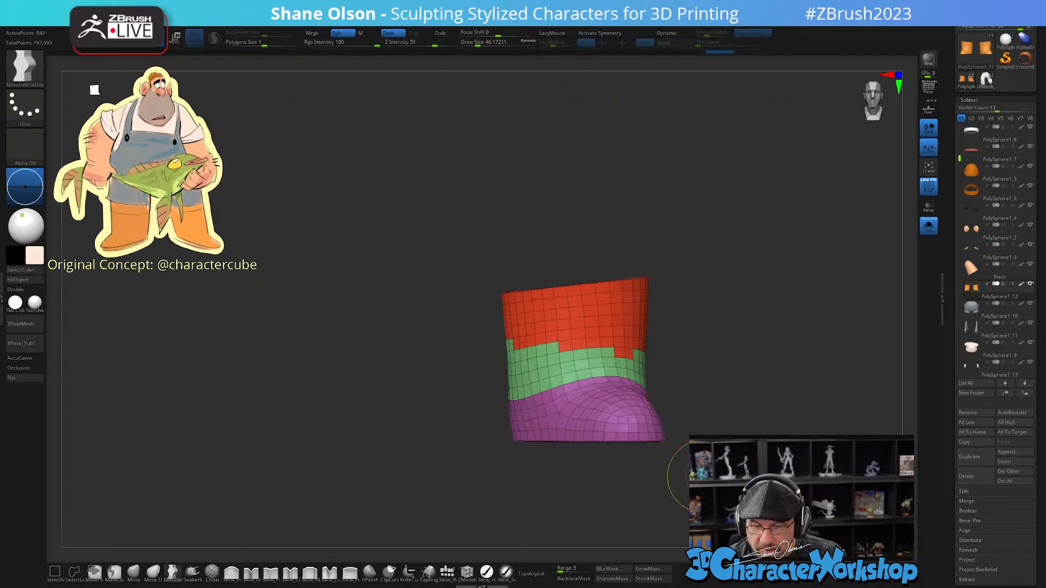
left_click(698, 475, "ctrl+shift")
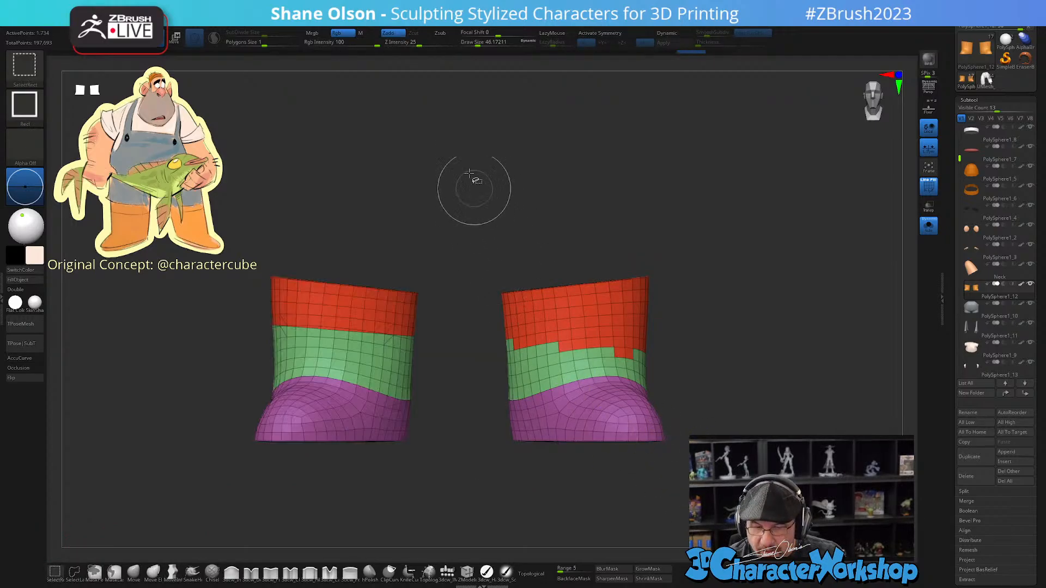
left_click_drag(464, 166, 681, 492, "ctrl+shift")
left_click_drag(682, 492, 681, 492, "ctrl+alt+shift")
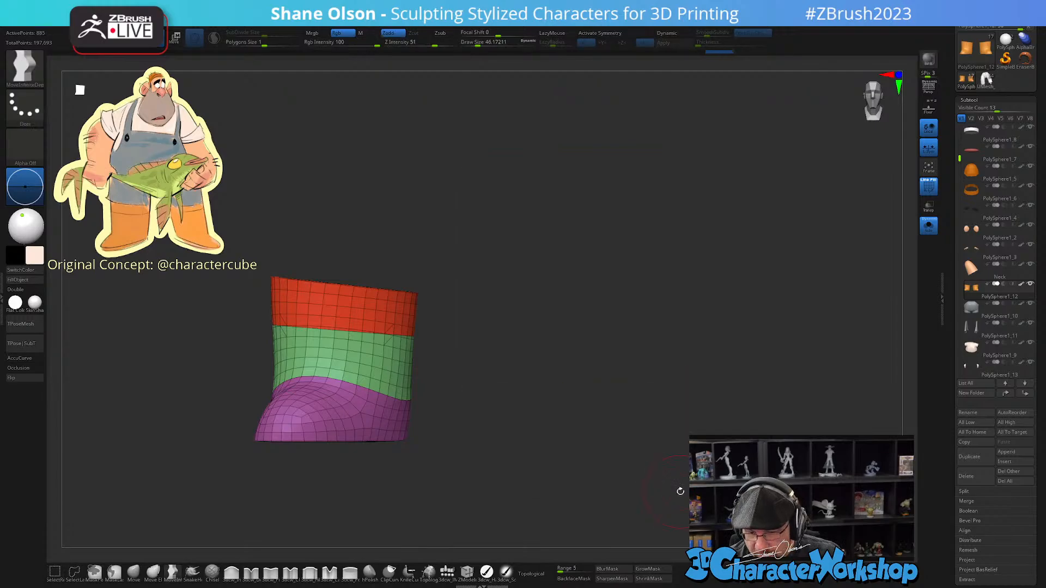
key("space")
left_click(683, 207)
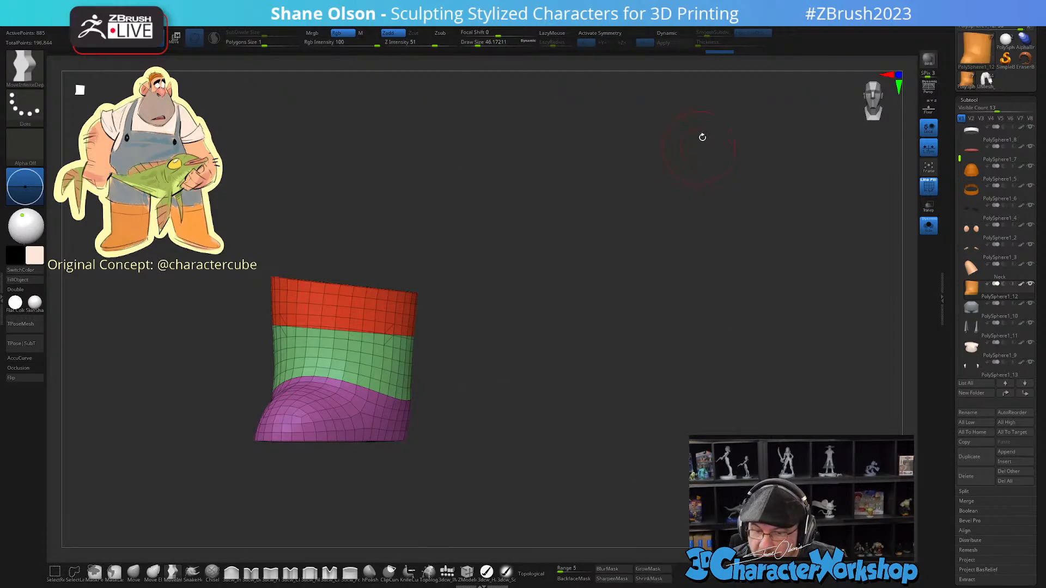
Step: Isolate the remaining boot's upper band with its top cap and split the hidden lower boot into its own subtool
mouse_move(486, 294)
left_mouse_down()
mouse_move(521, 323)
mouse_move(524, 404)
mouse_move(647, 428)
mouse_move(661, 346)
mouse_move(598, 401)
left_mouse_up()
key("s")
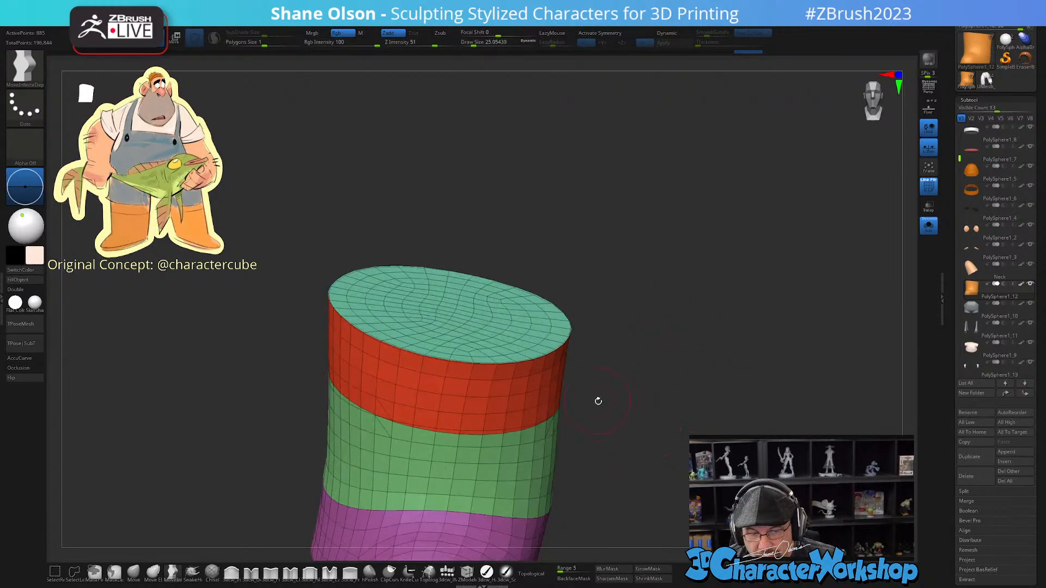
key("ctrl+shift")
left_click(497, 363, "ctrl+shift")
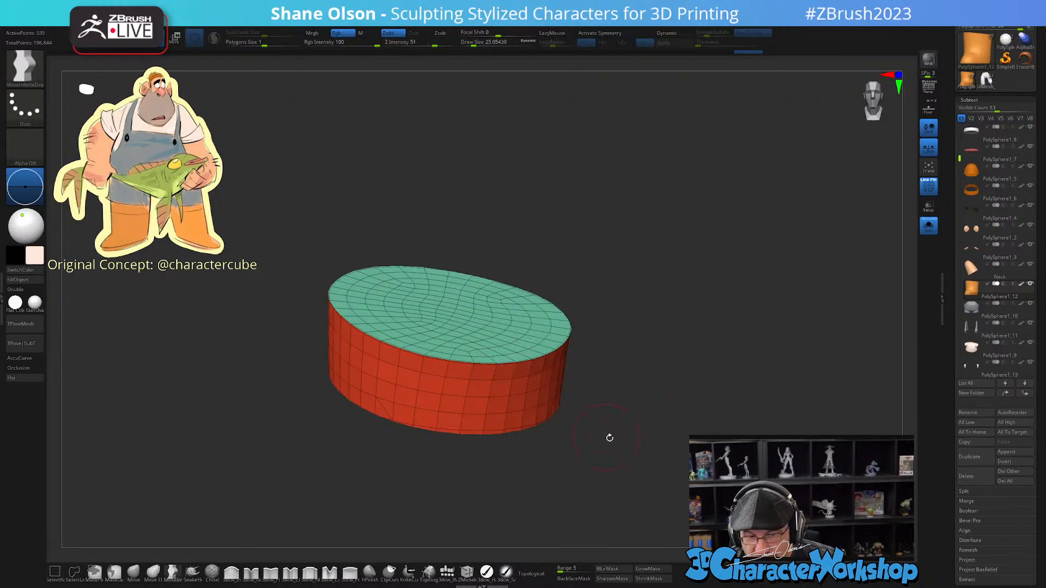
left_click_drag(614, 432, 597, 374)
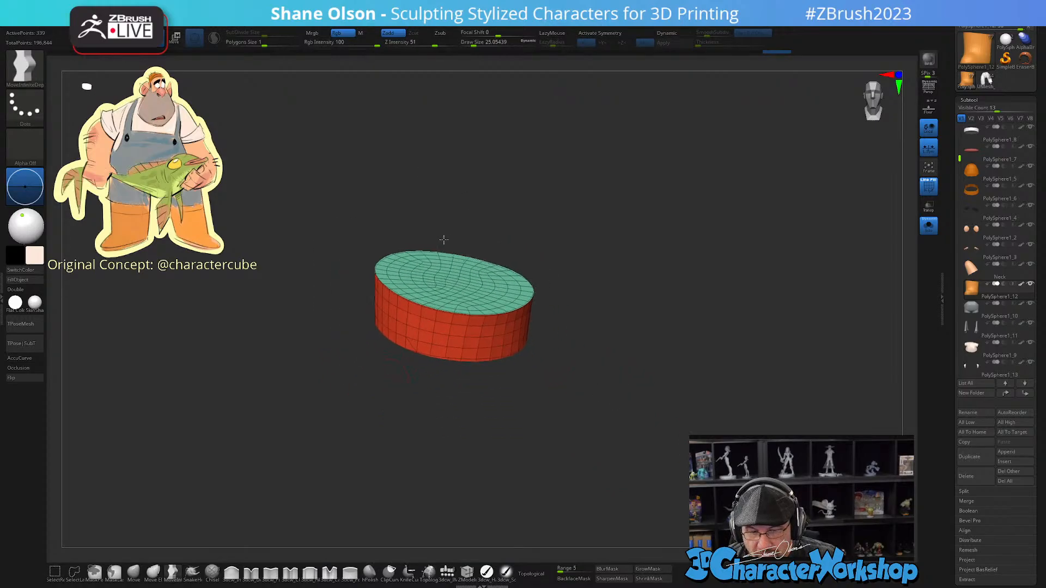
left_click_drag(651, 339, 633, 297)
key("space")
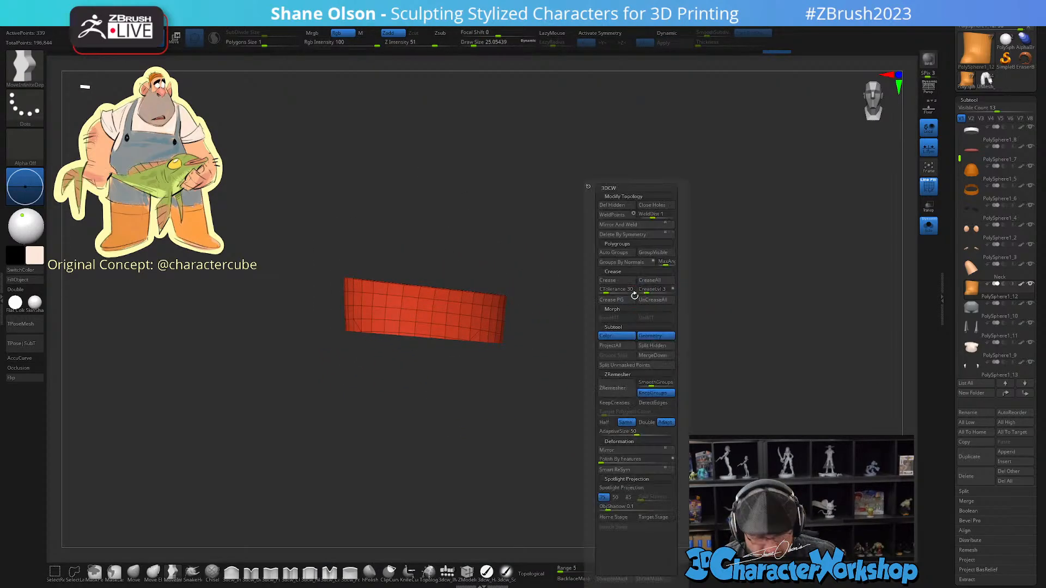
left_click(650, 337)
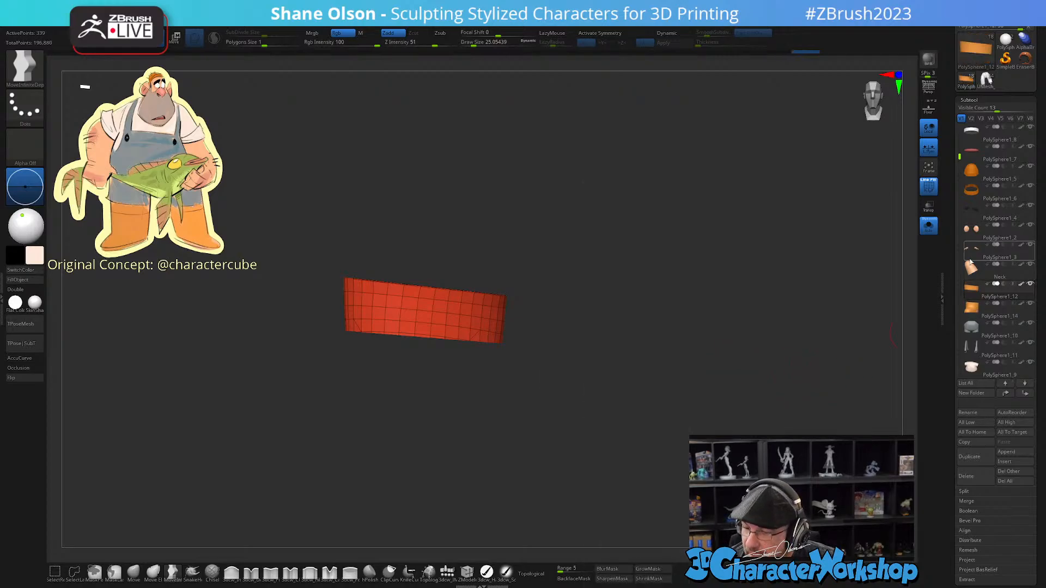
Step: Leave Solo mode and show only the boot band and lower boot subtools, hiding all other parts
mouse_move(975, 306)
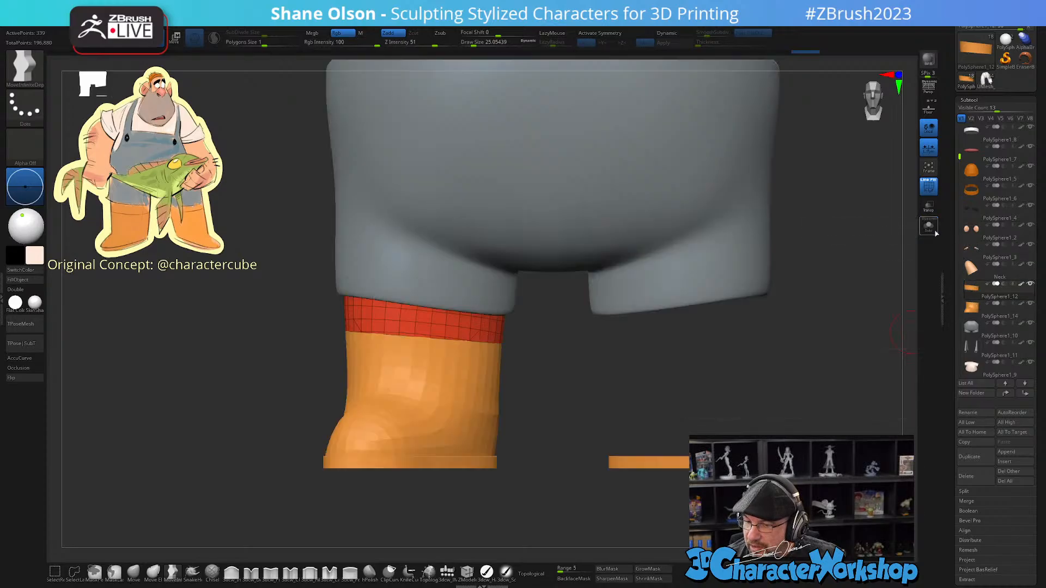
key("shift+s")
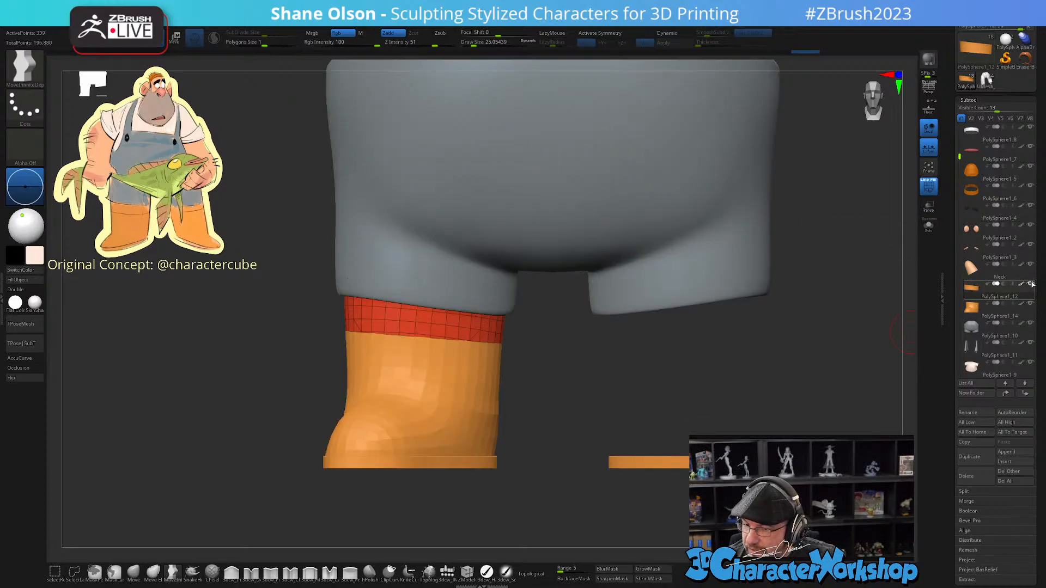
left_click(1031, 284, "ctrl")
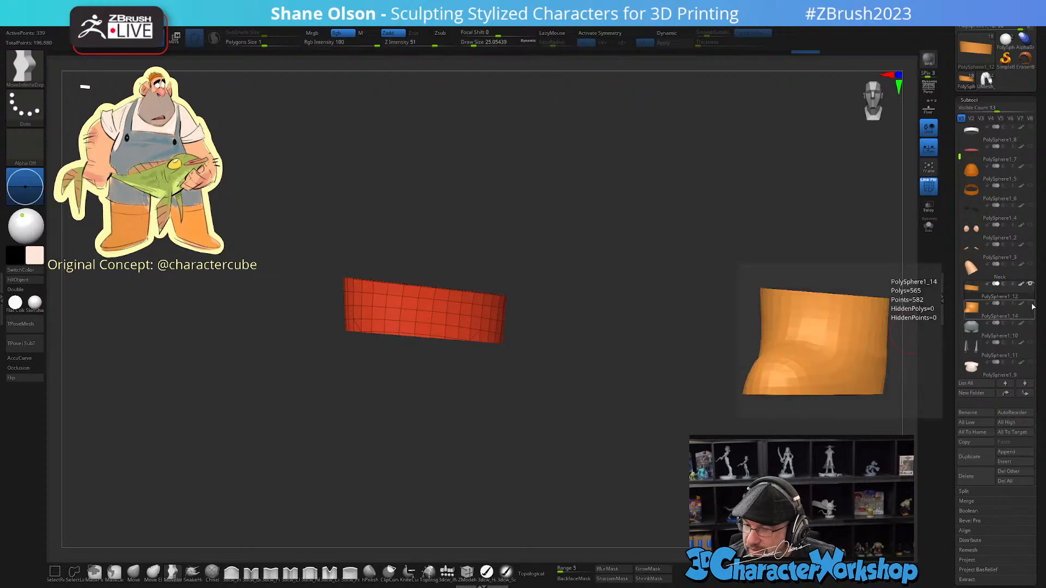
left_click(1030, 302)
left_click_drag(666, 343, 588, 408)
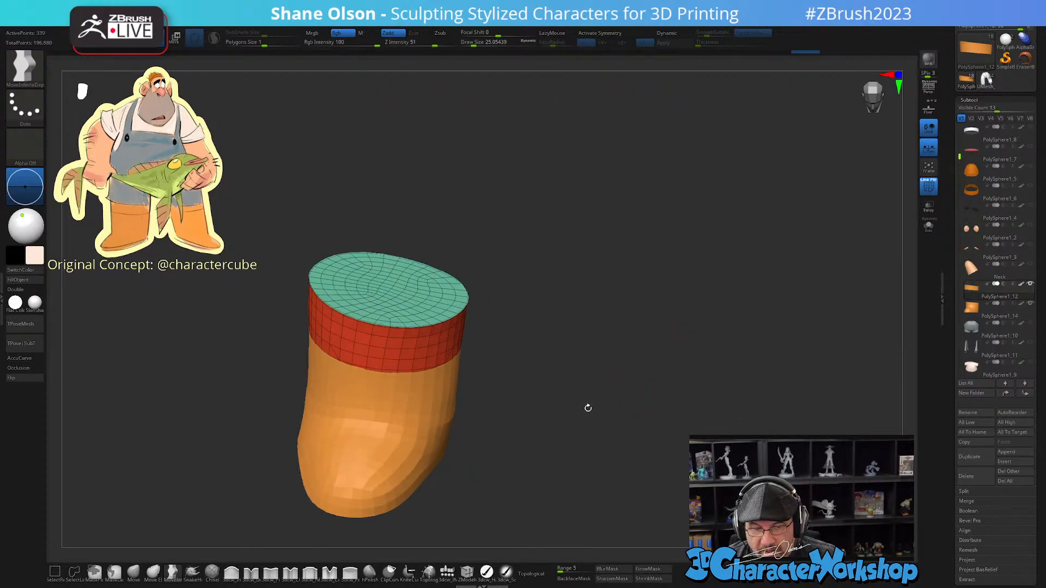
Step: Isolate the boot band in Solo mode and turn on double-sided display for it
left_click(928, 225)
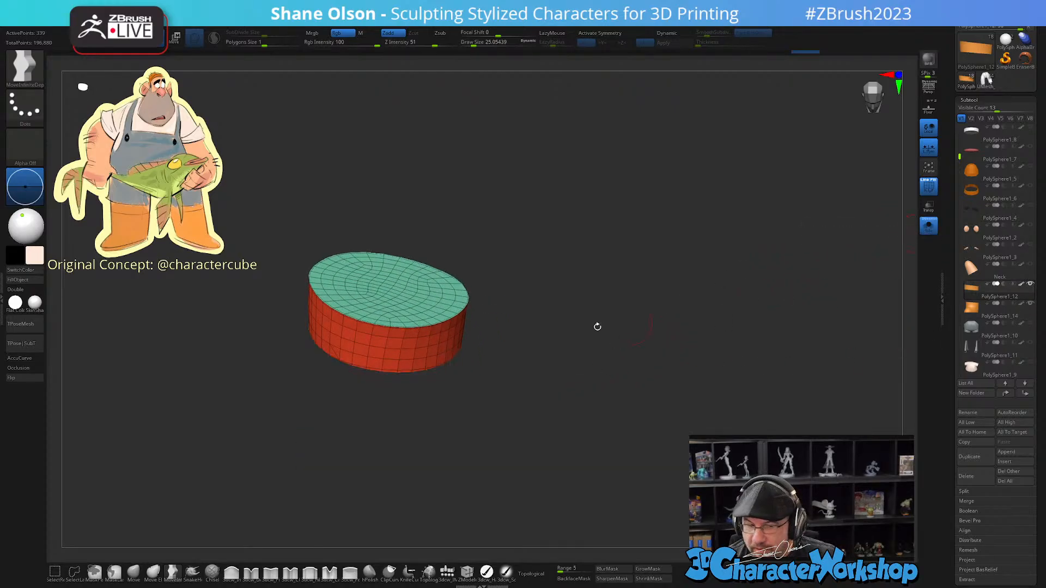
left_click_drag(596, 325, 598, 271)
left_click(15, 290)
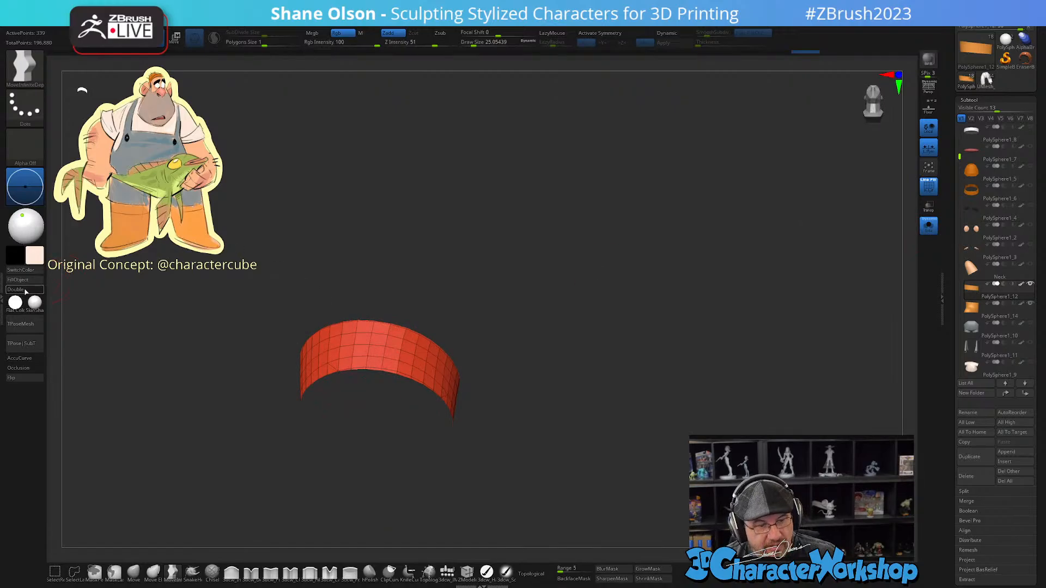
Step: Close the open underside of the boot band with Close Holes
left_click_drag(548, 241, 548, 255)
key("3")
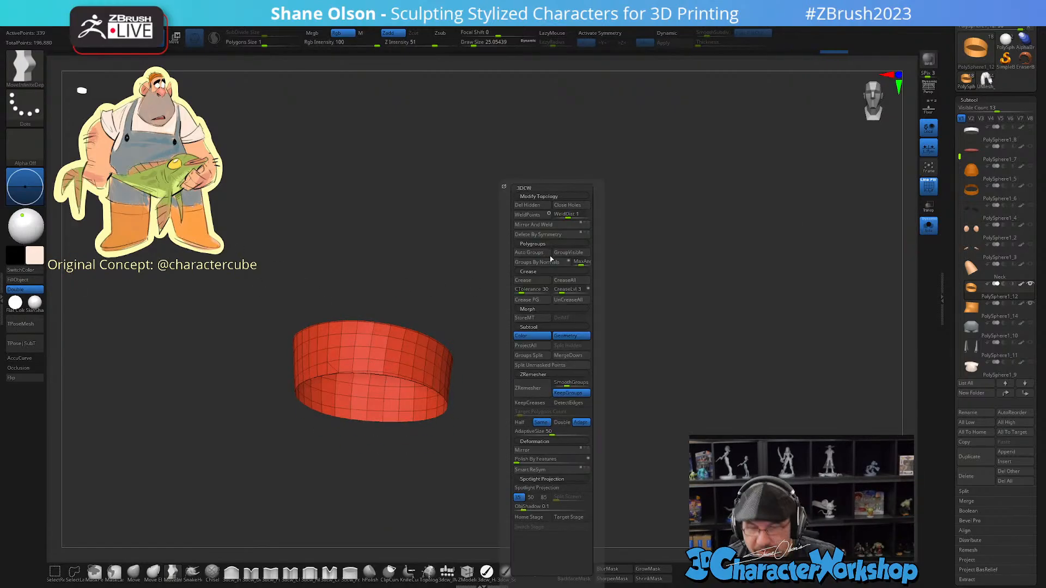
left_click_drag(675, 277, 678, 330)
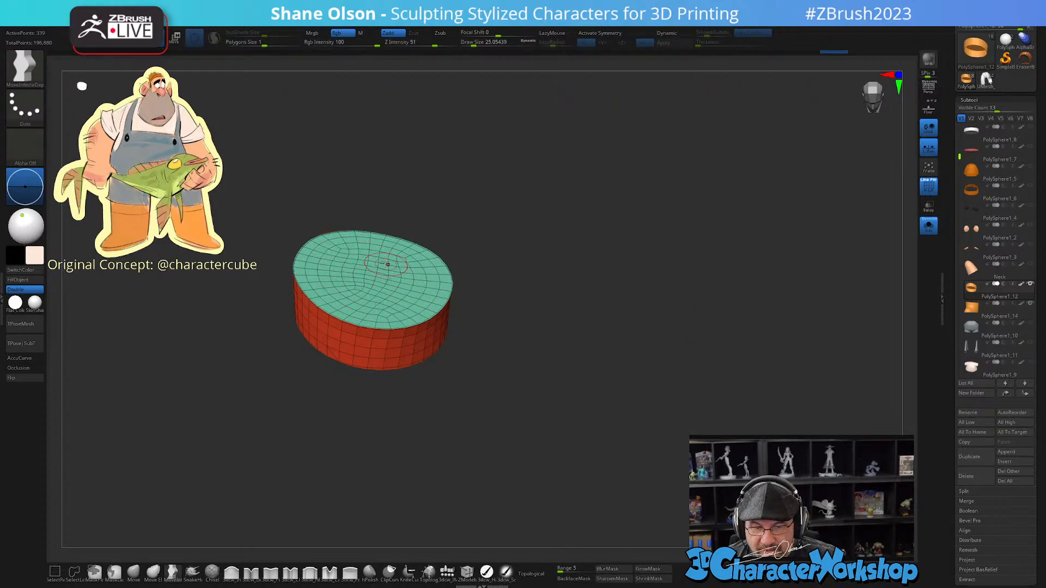
left_click_drag(485, 394, 325, 410)
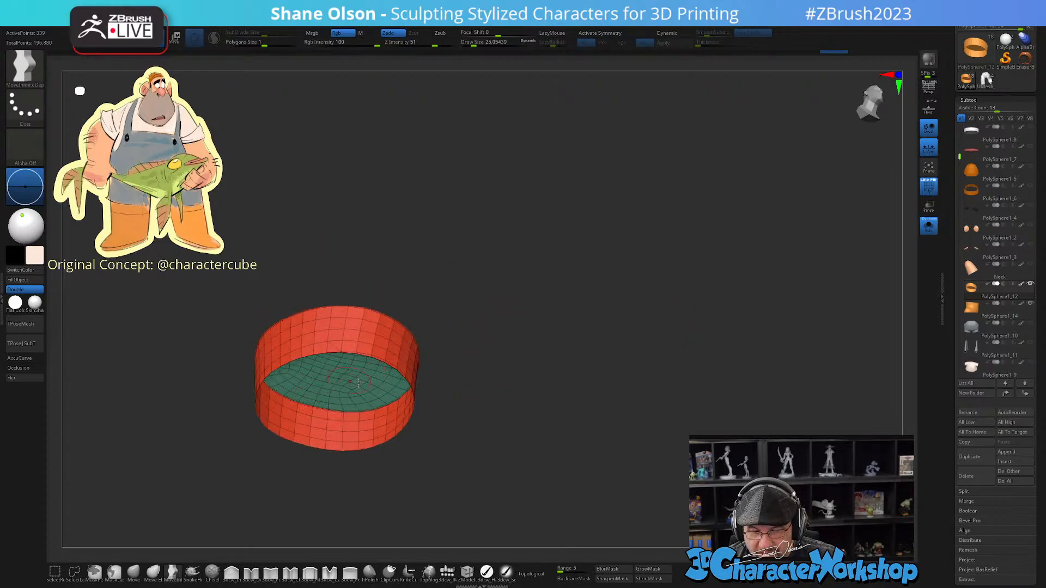
left_click_drag(597, 321, 587, 350)
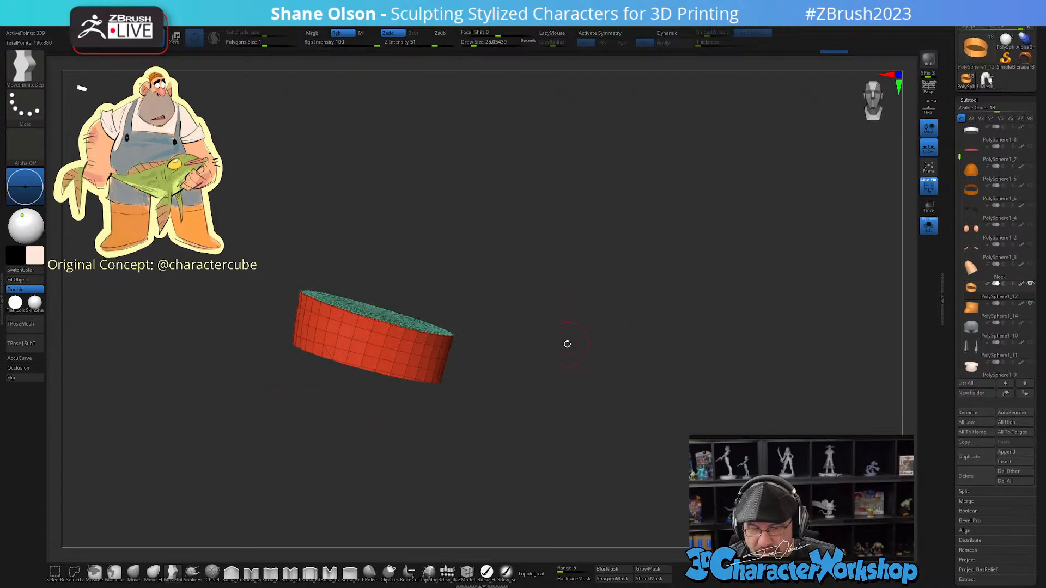
key("3")
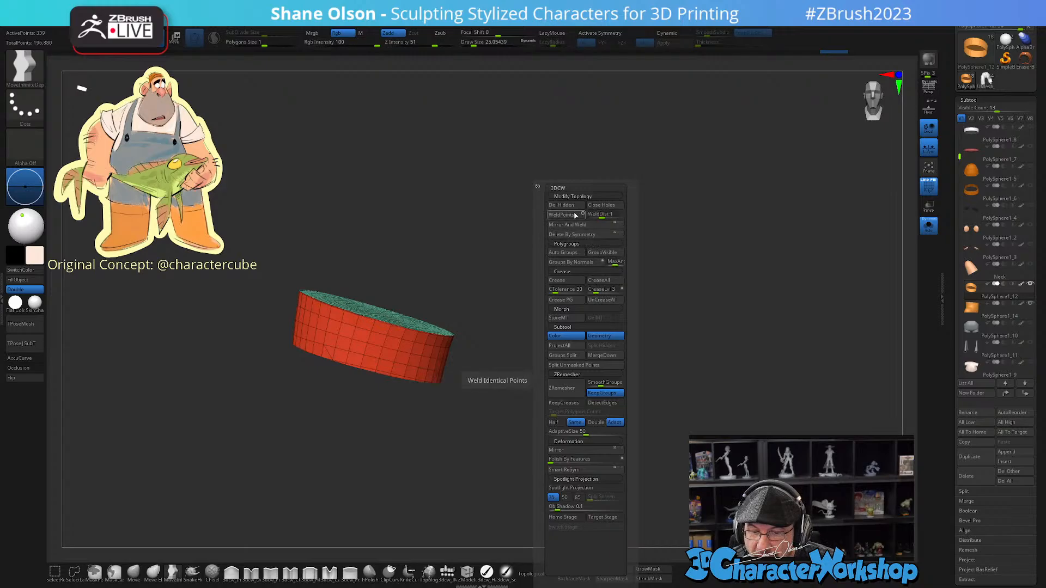
left_click(608, 207)
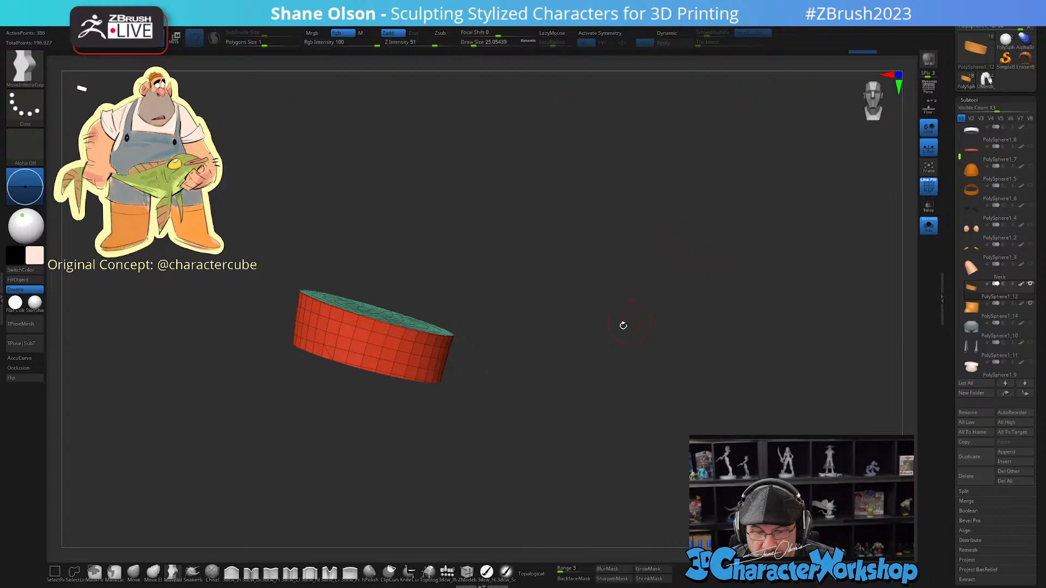
left_click_drag(621, 325, 580, 283)
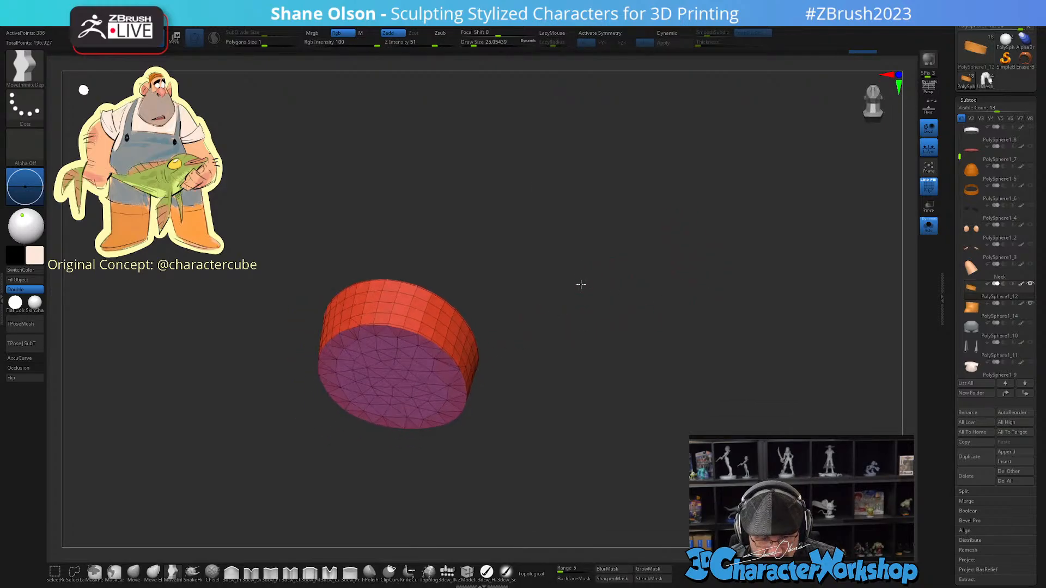
Step: Try to ZRemesh the closed boot band with KeepGroups on, and undo the remesh
key("3")
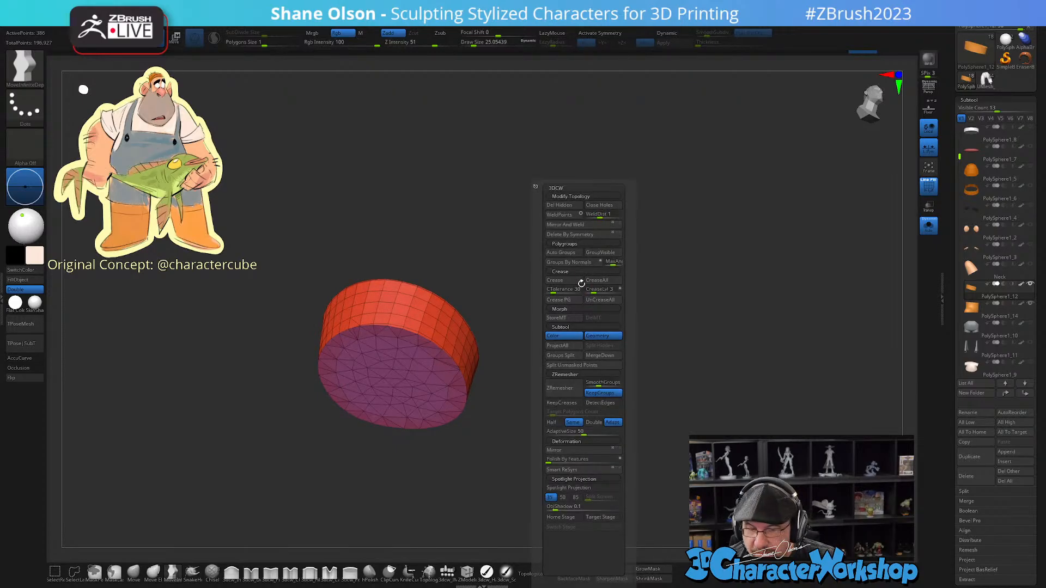
left_click(567, 391)
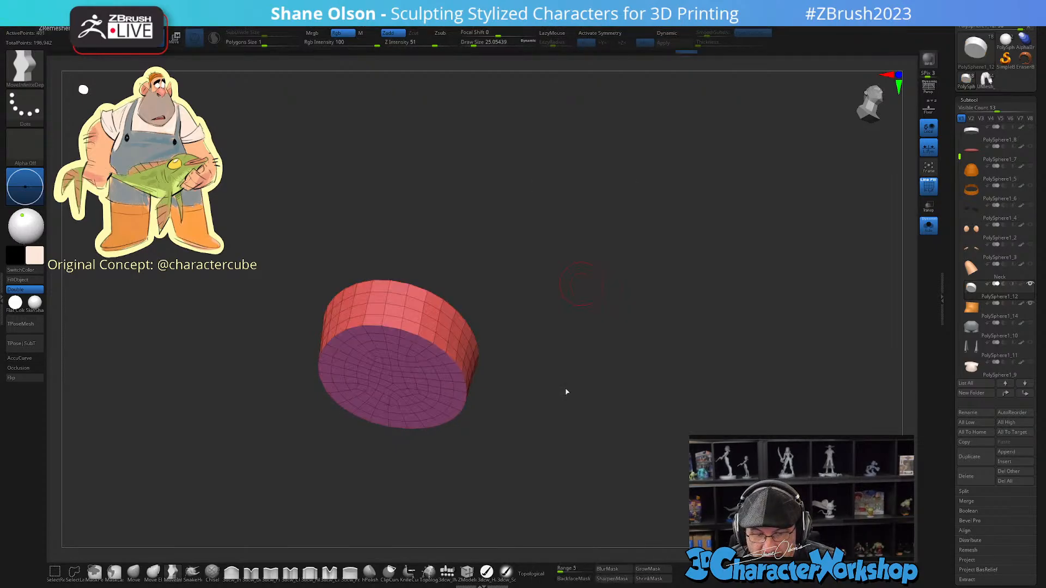
left_click_drag(584, 303, 750, 301)
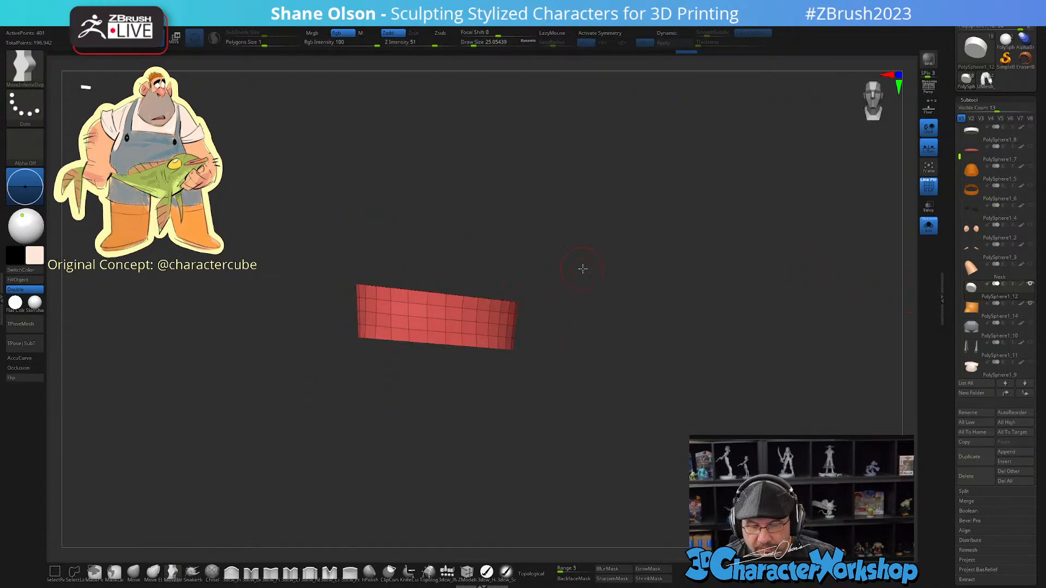
left_click_drag(582, 268, 599, 316)
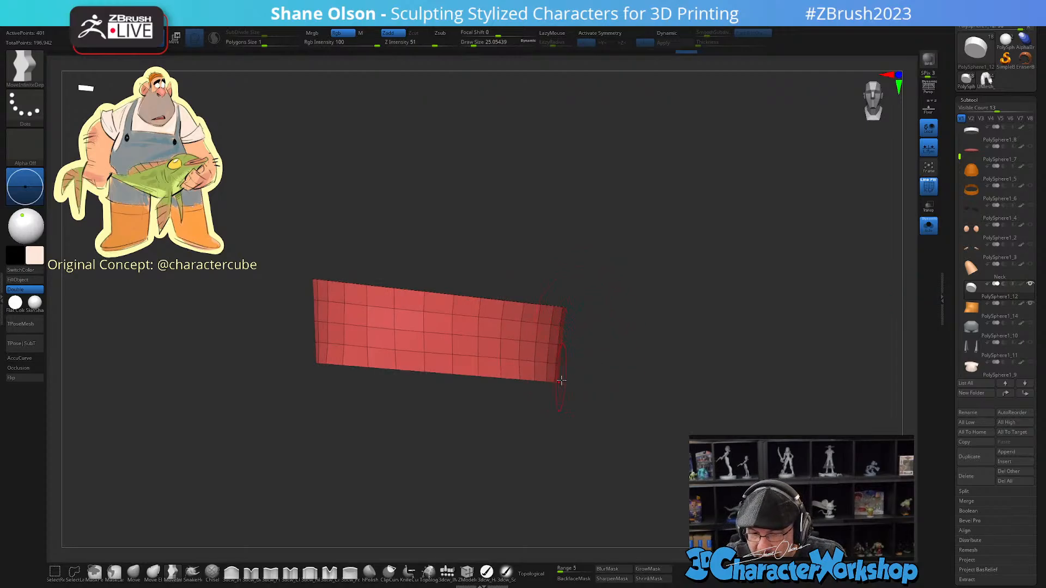
key("ctrl+z")
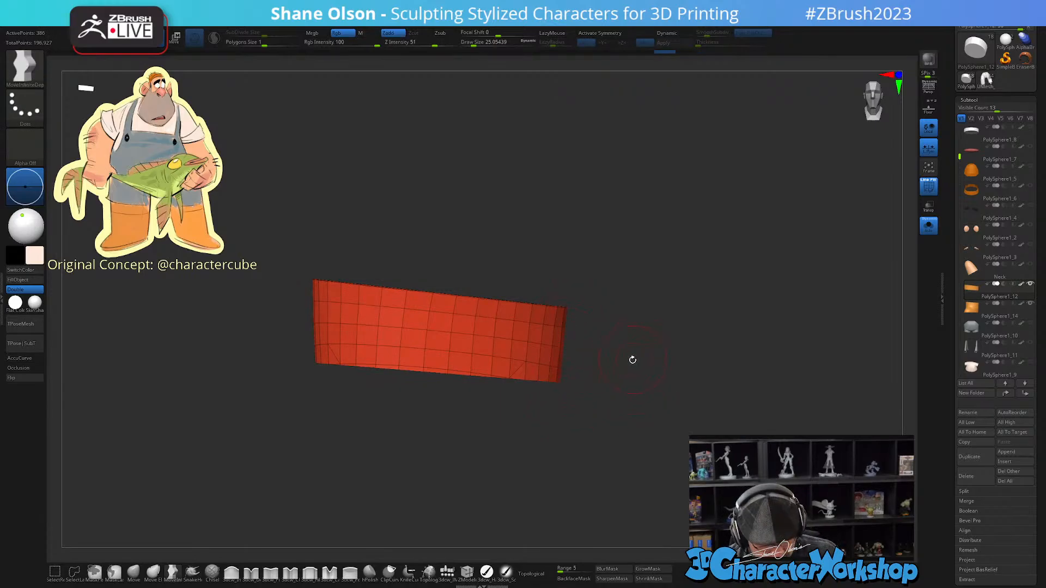
Step: Lower SmoothGroups to its minimum and ZRemesh the closed boot band with KeepGroups on
key("space")
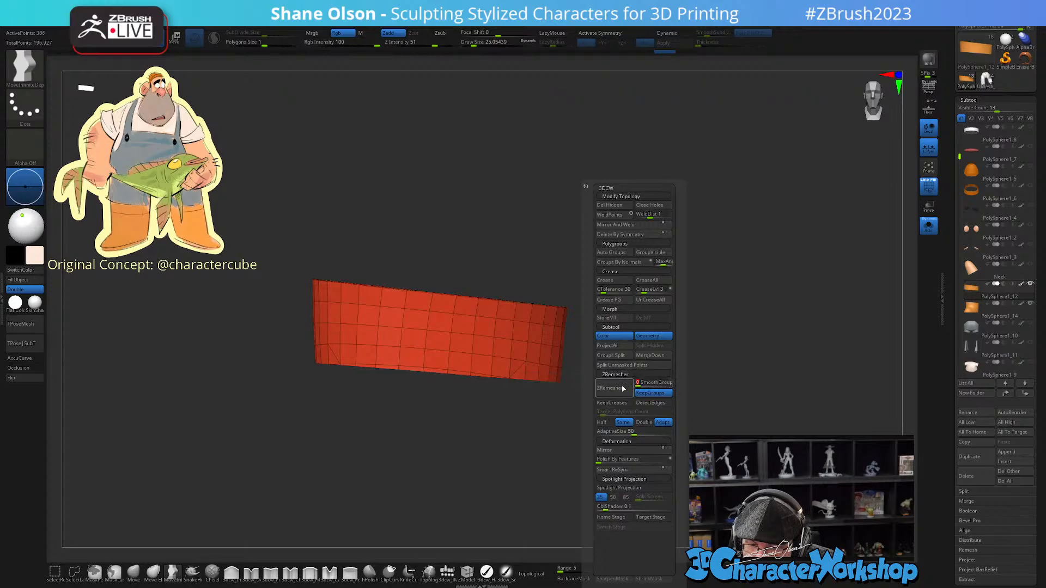
left_click(624, 368)
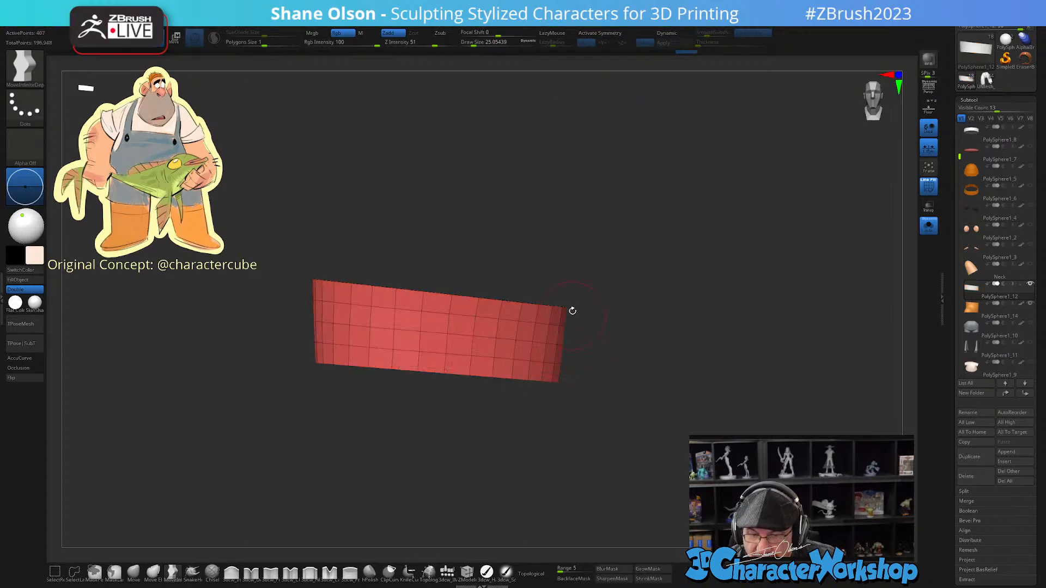
left_click_drag(436, 412, 625, 415)
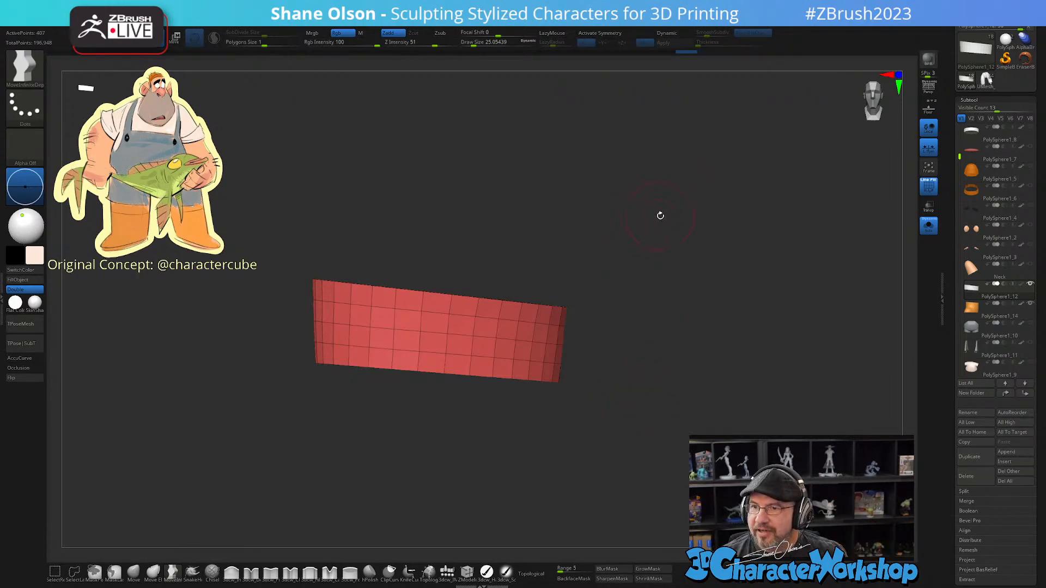
Step: Switch to the lower boot subtool, isolate it in Solo mode and close its open top with Close Holes
left_click(930, 229)
mouse_move(651, 264)
left_mouse_down("alt")
mouse_move(645, 284)
mouse_move(646, 258)
left_mouse_up("alt")
left_click(475, 402, "alt")
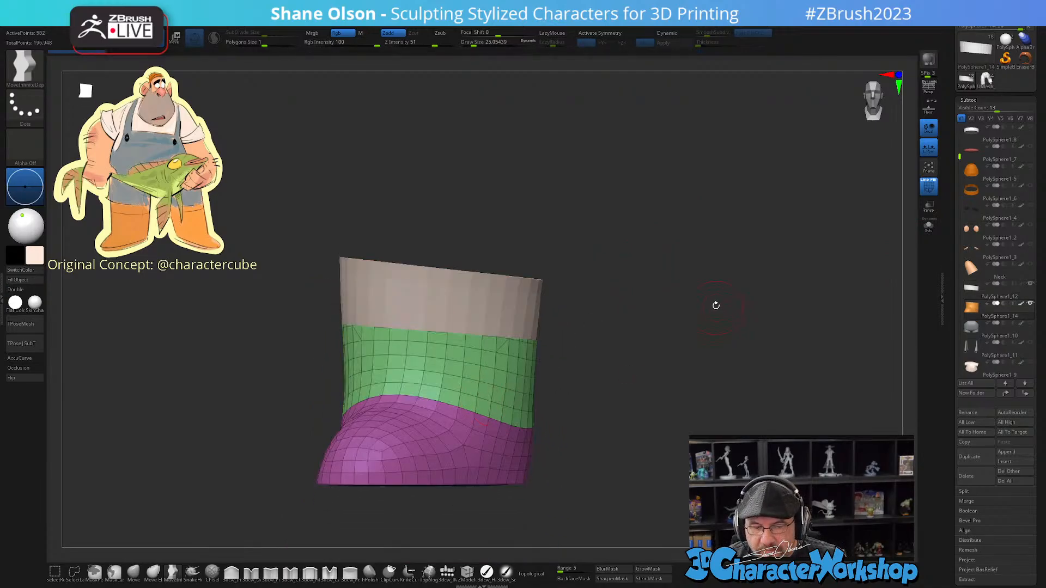
left_click_drag(717, 304, 809, 308)
left_click(928, 226)
left_click_drag(831, 273, 717, 280)
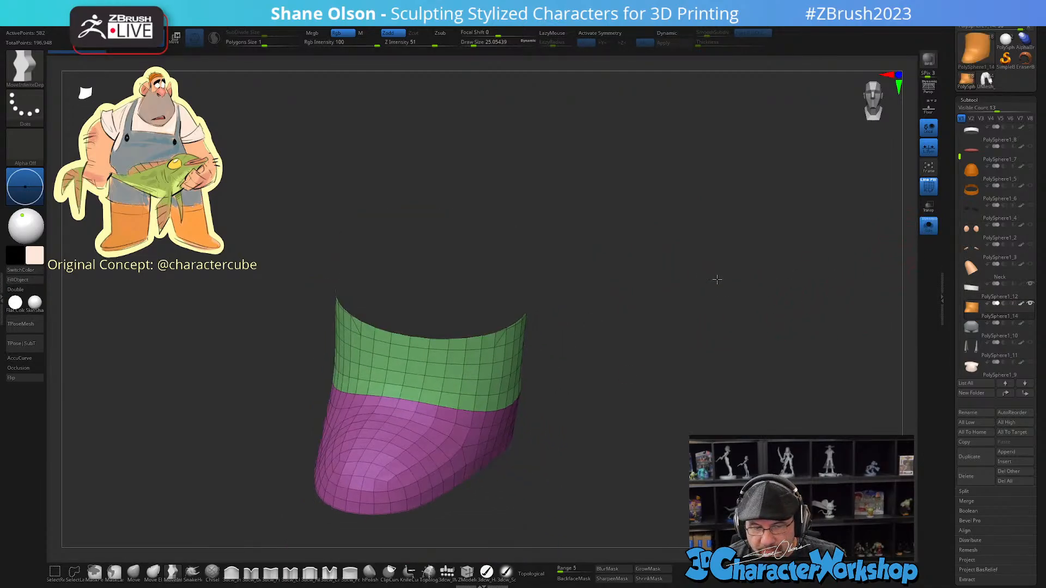
key("space")
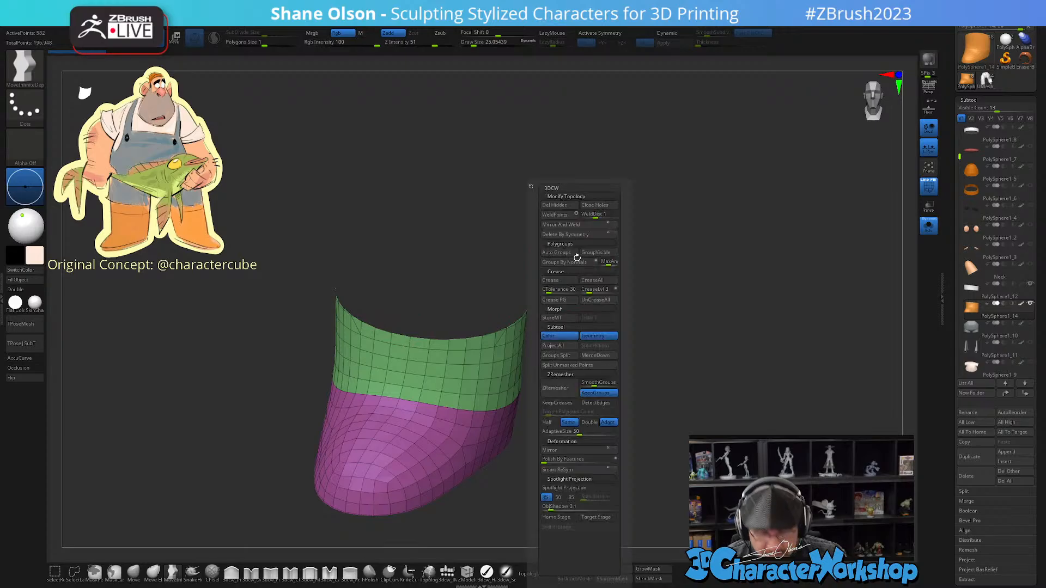
left_click(593, 205)
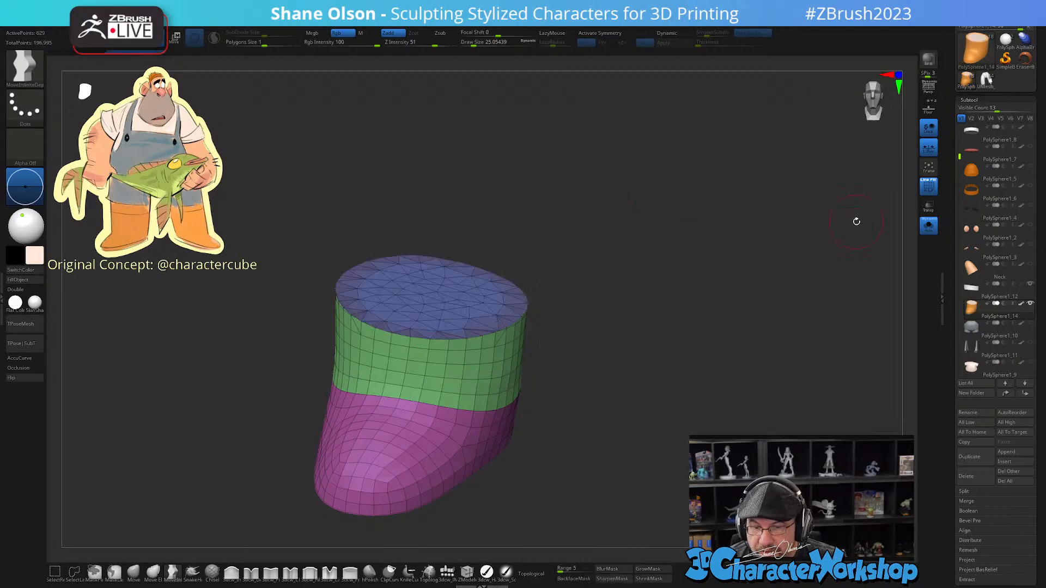
Step: ZRemesh the capped lower boot with KeepGroups on and SmoothGroups lowered
key("space")
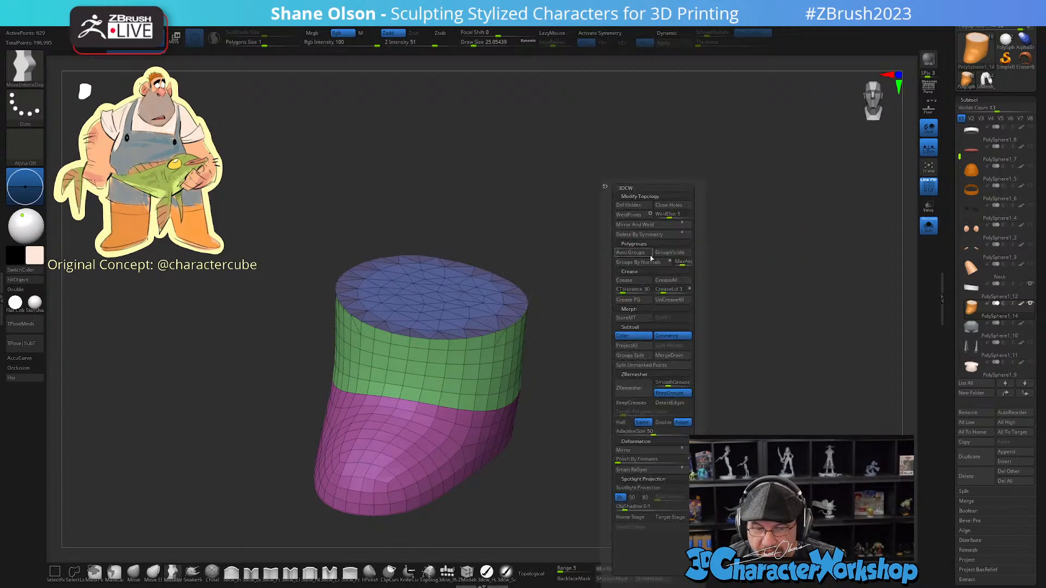
left_click(641, 391)
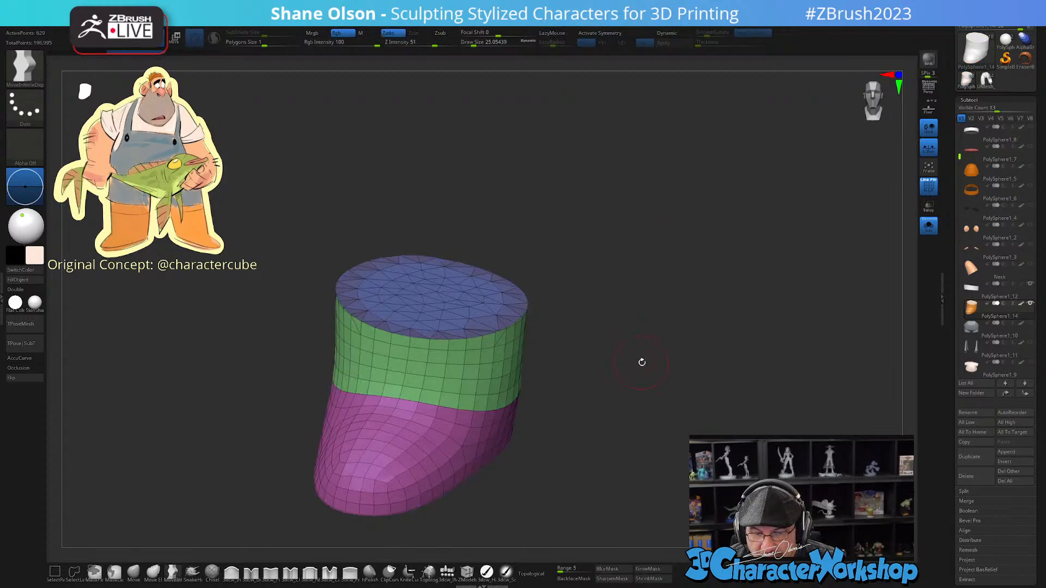
key("space")
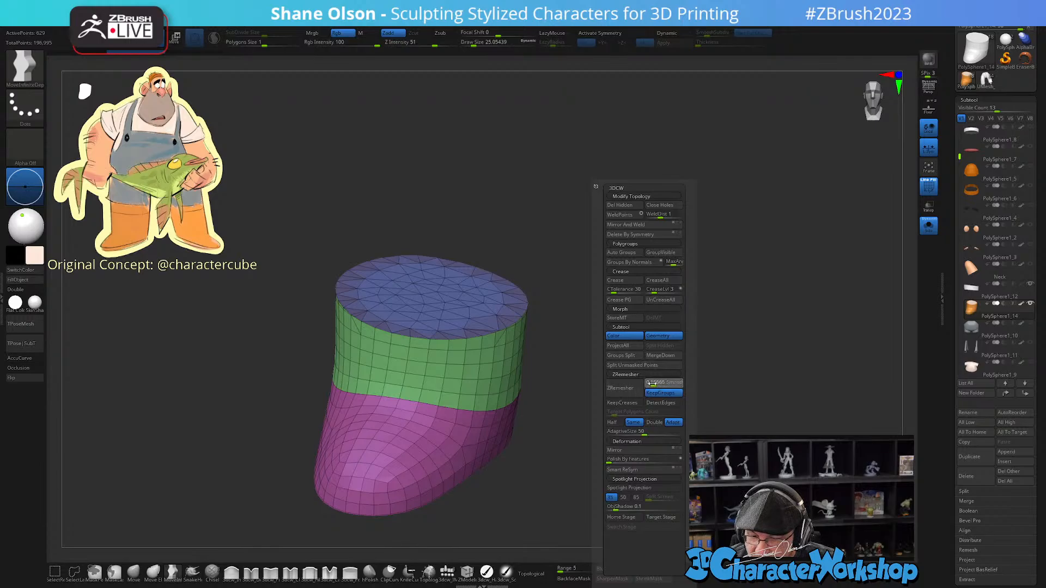
left_click(641, 387)
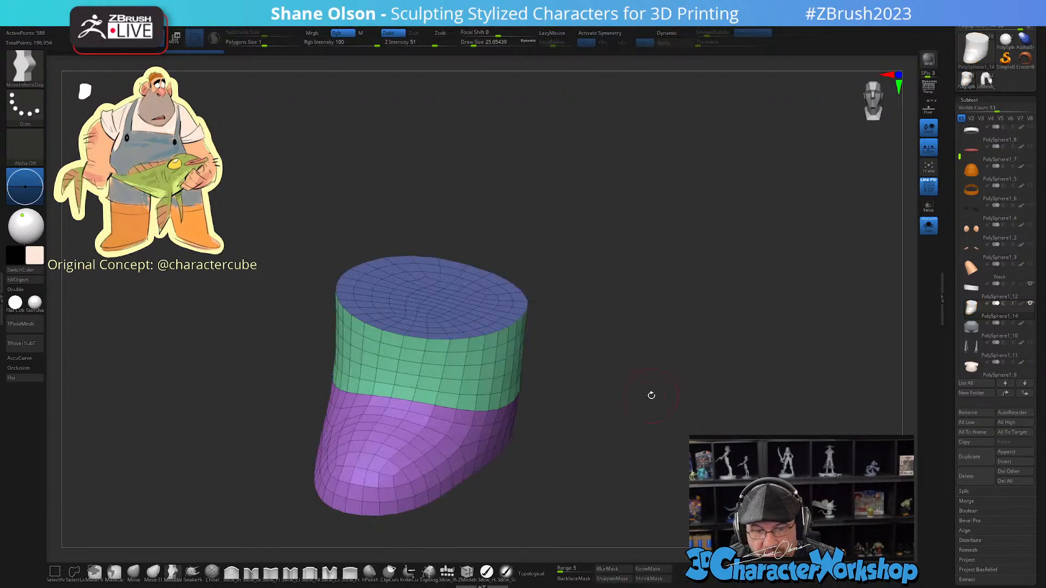
left_click_drag(652, 394, 663, 423)
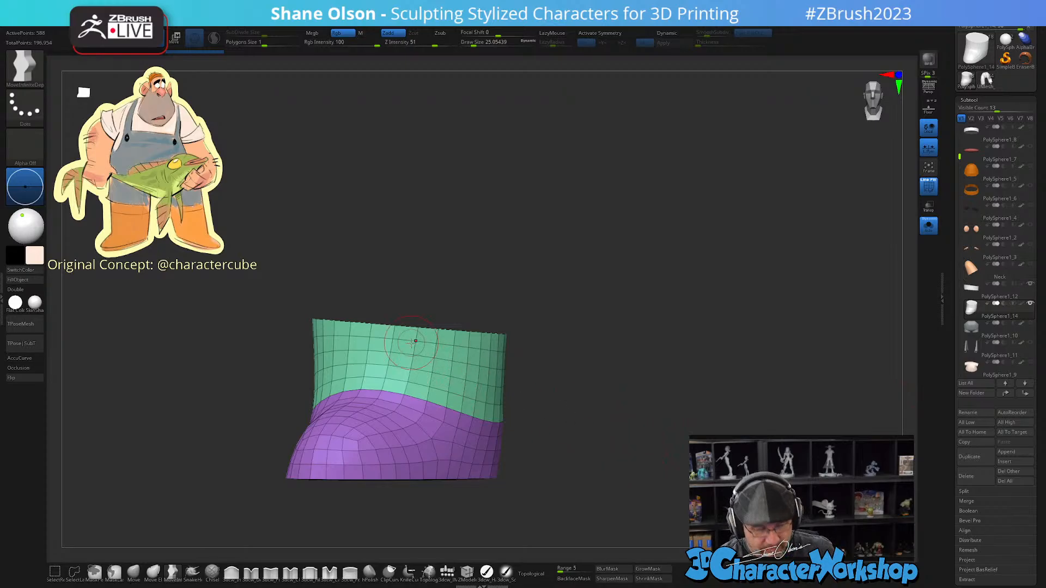
Step: Pick orange as the active colour and fill both the lower boot and the boot band with it
key("c")
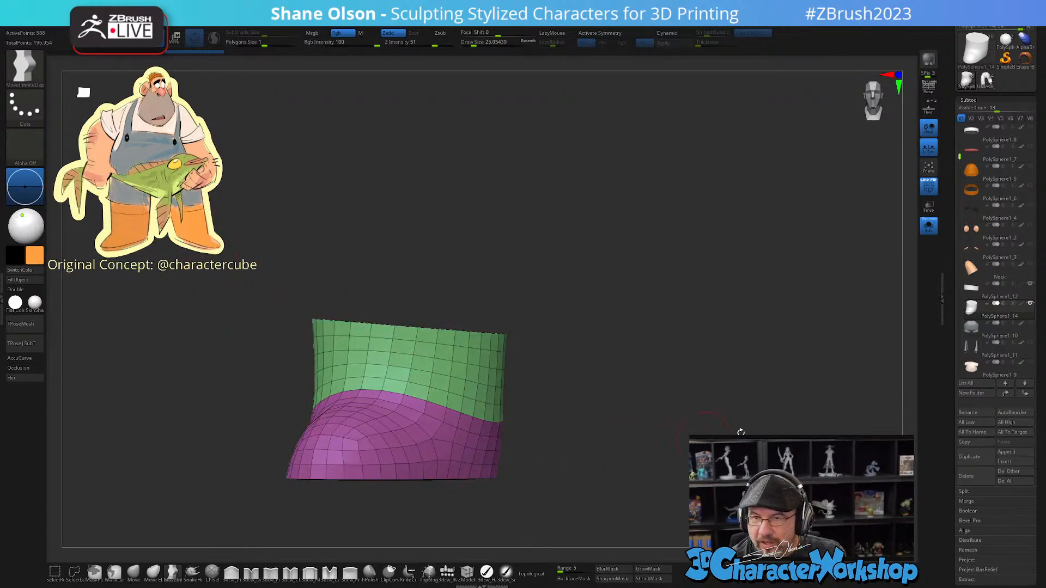
left_click_drag(741, 432, 756, 423)
key("shift+f")
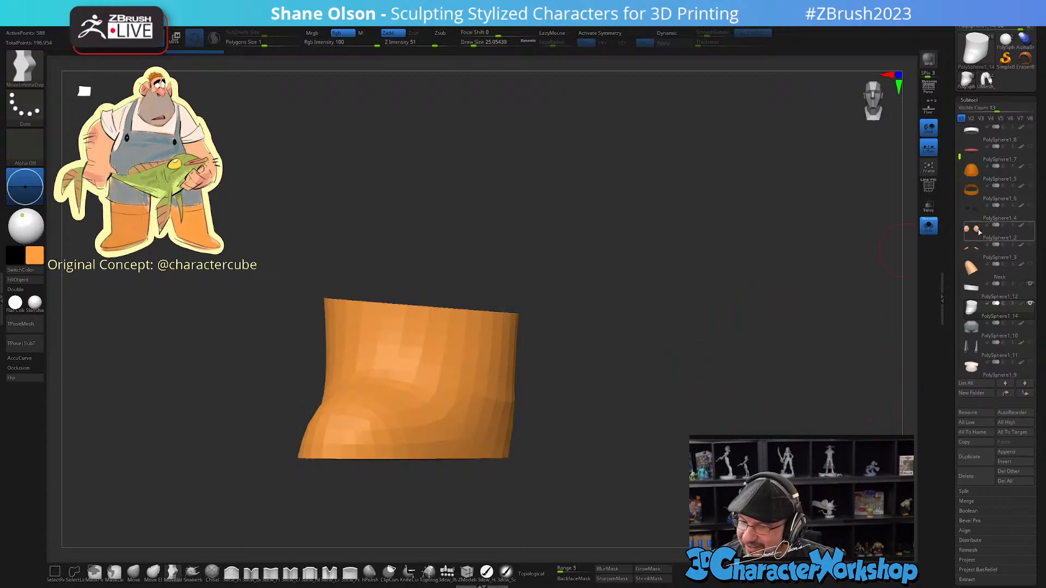
left_click(486, 572)
left_click(39, 283)
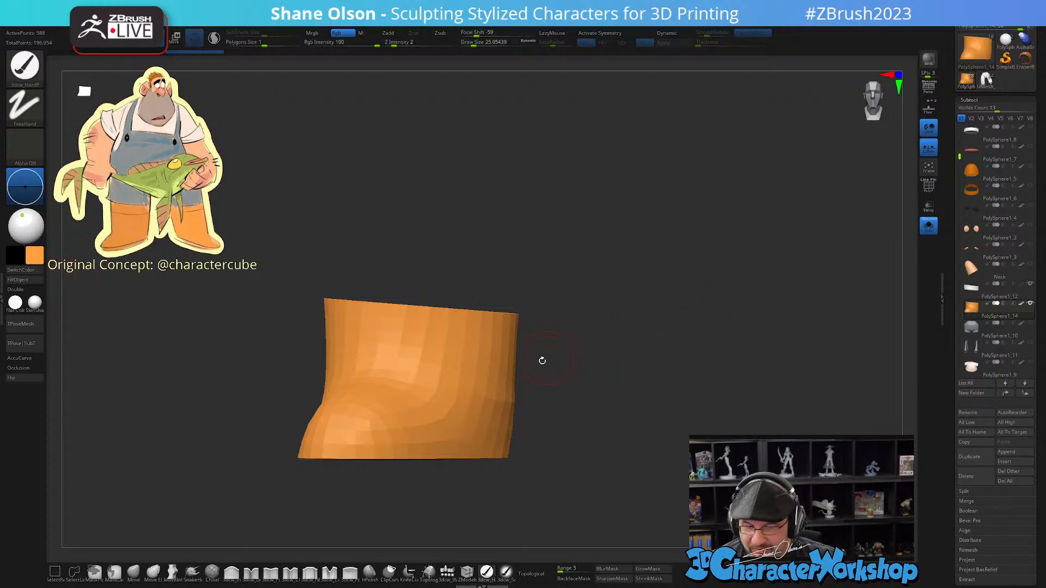
left_click(979, 288)
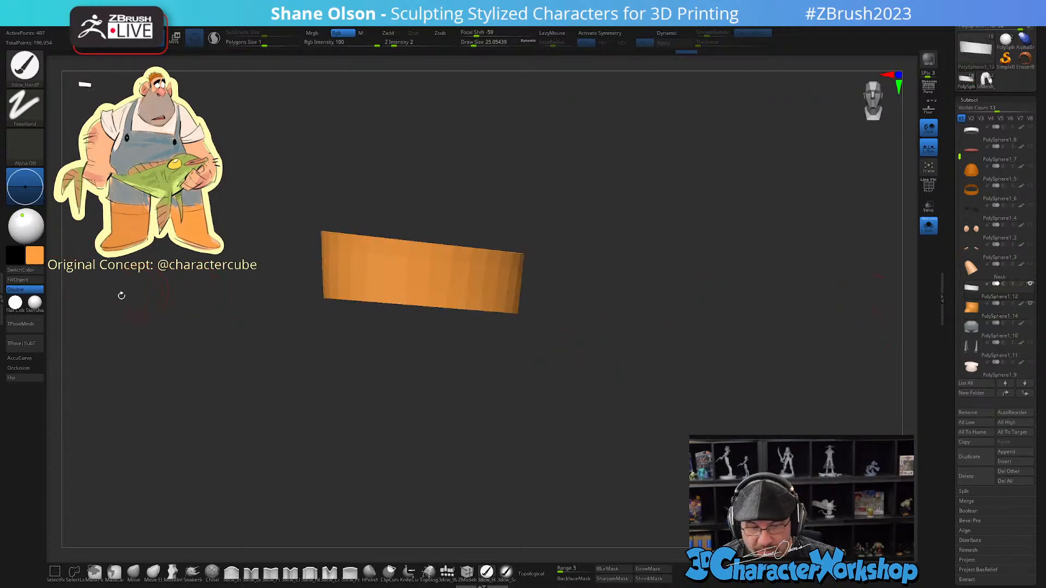
left_click(18, 280)
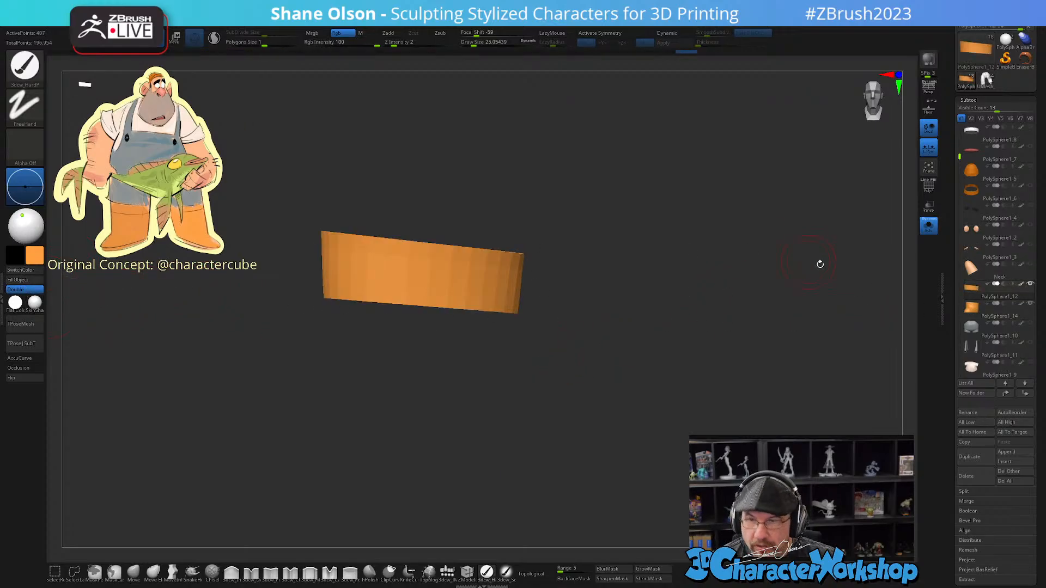
Step: Make all subtools visible again and leave Solo mode to show the boot with the rest of the character
left_click_drag(820, 264, 832, 288, "alt")
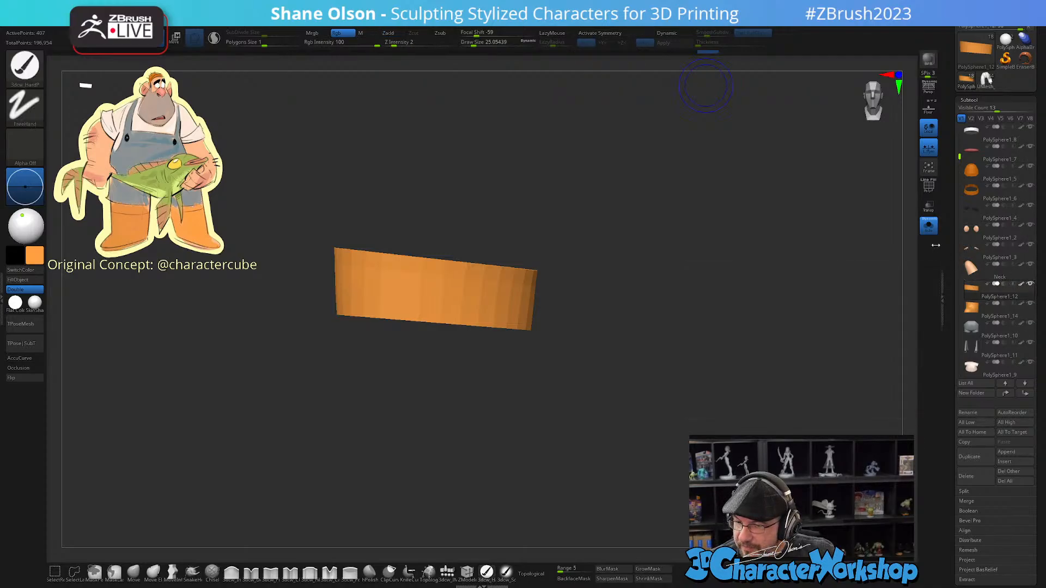
left_click(929, 225)
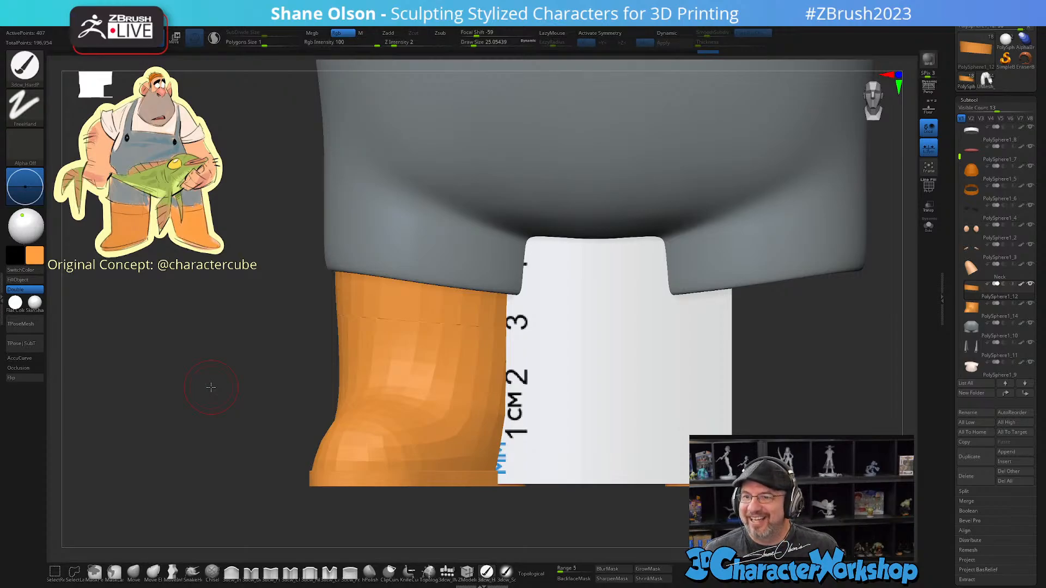
left_click_drag(747, 371, 683, 364, "alt")
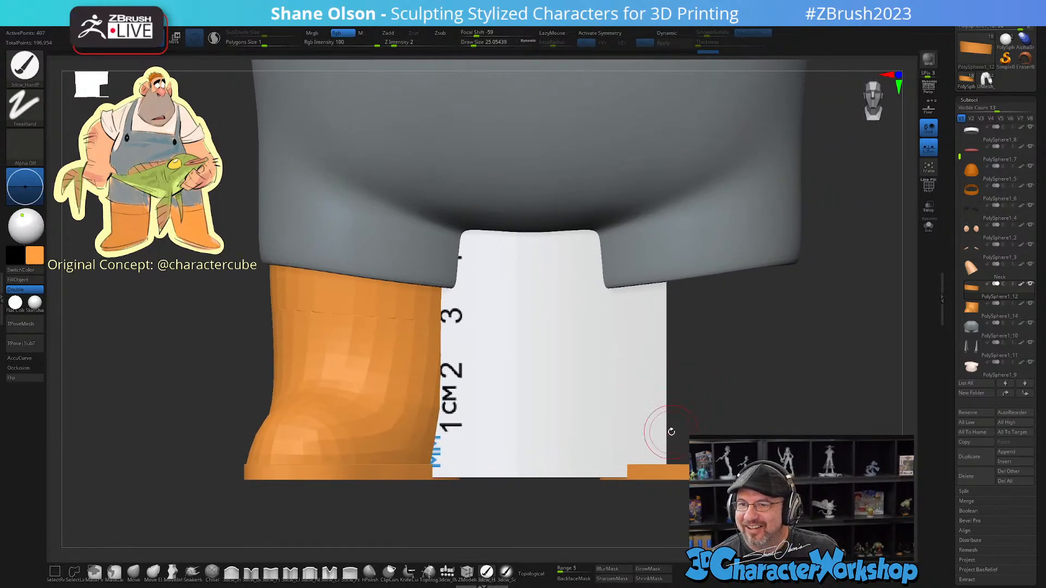
Step: Select the lower boot subtool and turn on its polyframe display
left_click_drag(959, 158, 960, 119)
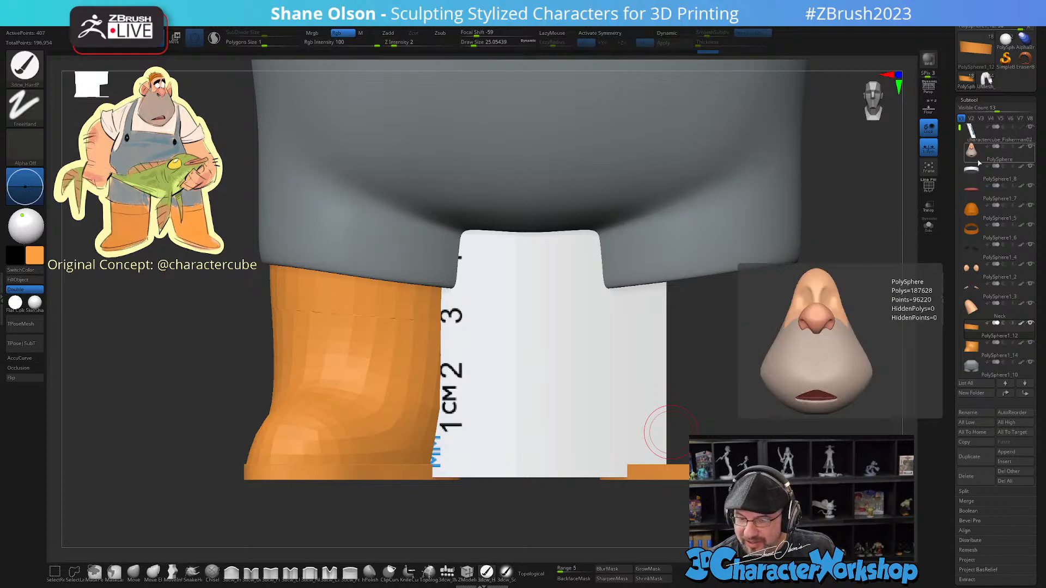
left_click_drag(847, 383, 812, 283, "alt")
left_click(982, 341)
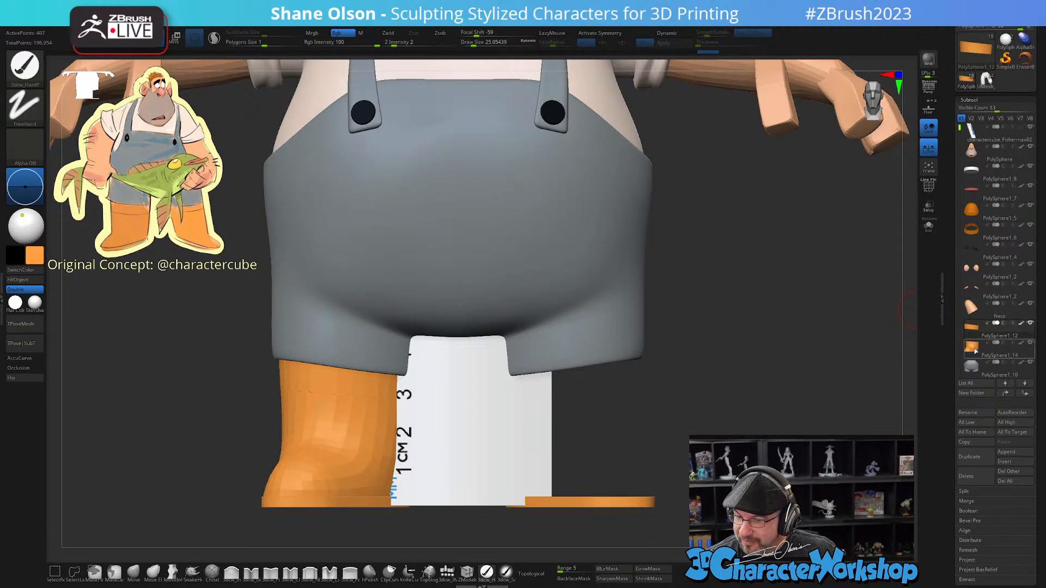
key("shift+f")
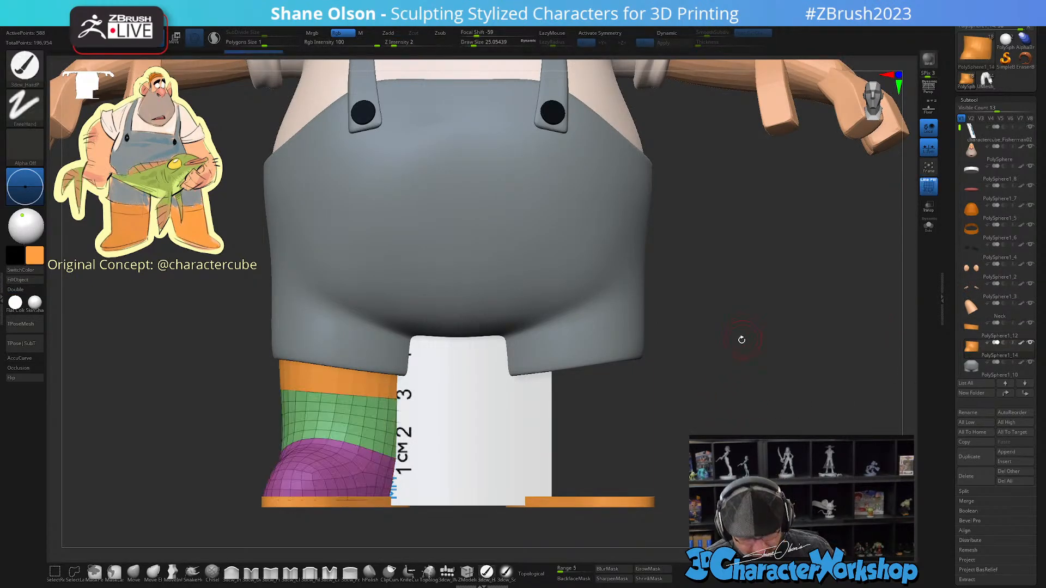
Step: Try Mirror And Weld on the lower boot with local symmetry active, and undo it
left_click_drag(731, 347, 752, 350, "alt")
key("space")
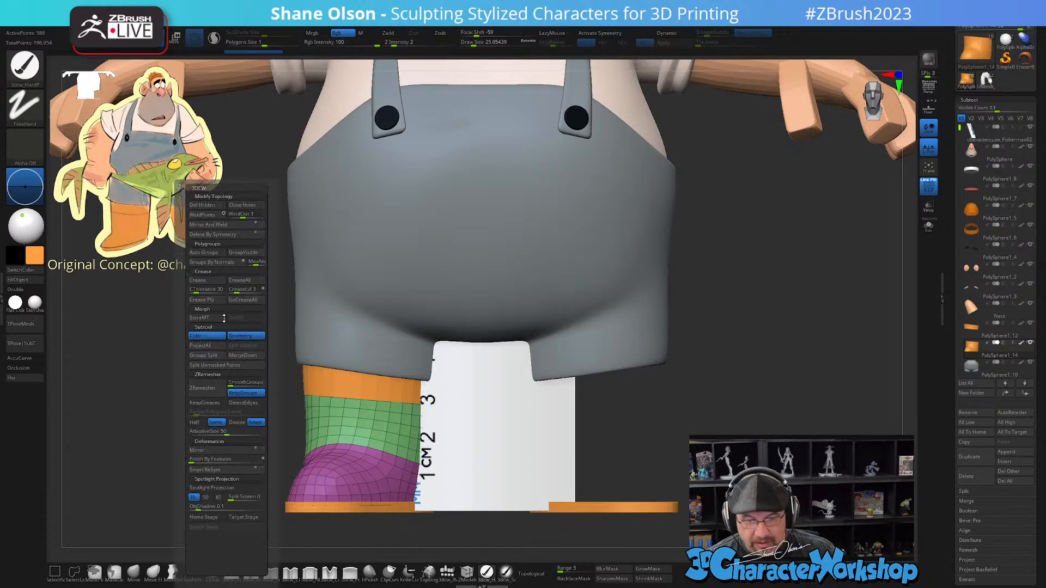
left_click(209, 225)
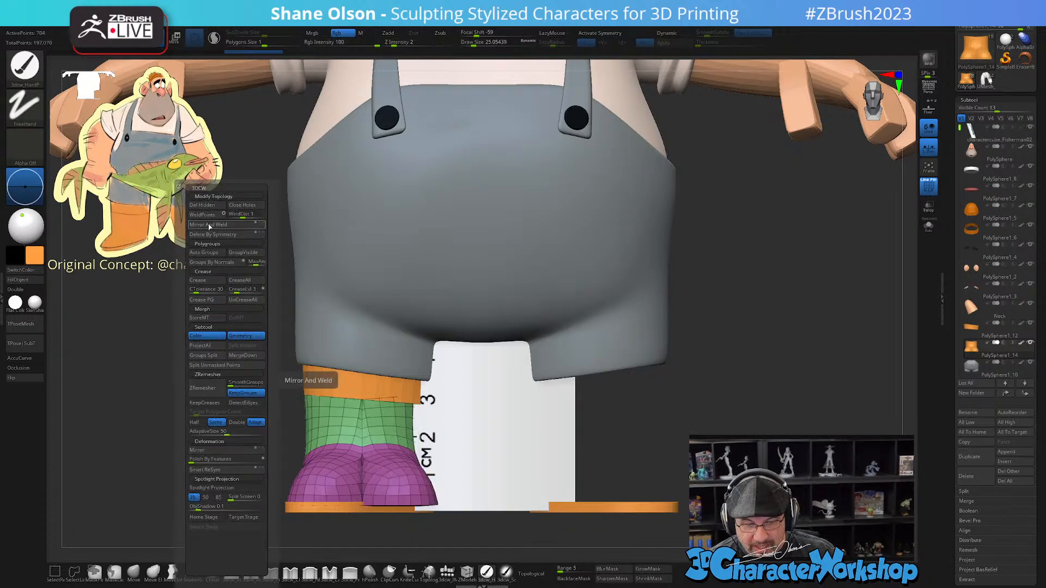
key("ctrl+z")
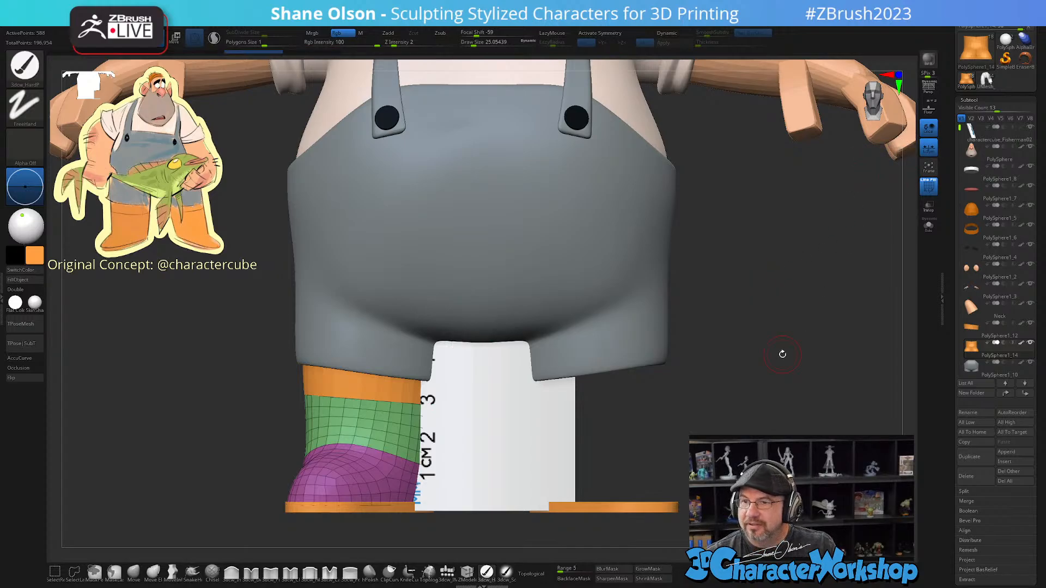
Step: Turn off local symmetry and mirror and weld the lower boot across to the character's other leg
left_click(928, 148)
key("space")
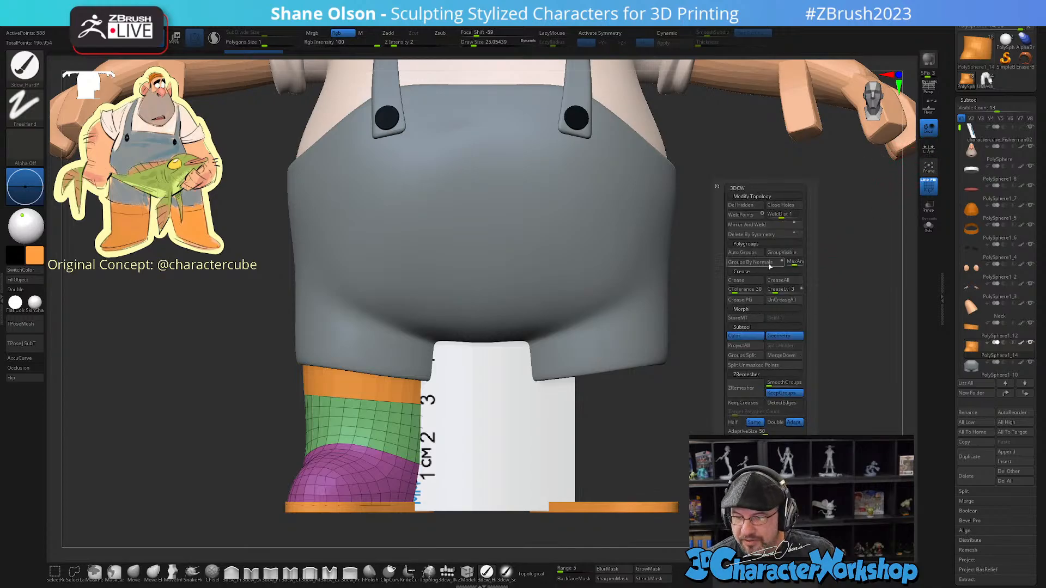
left_click(753, 225)
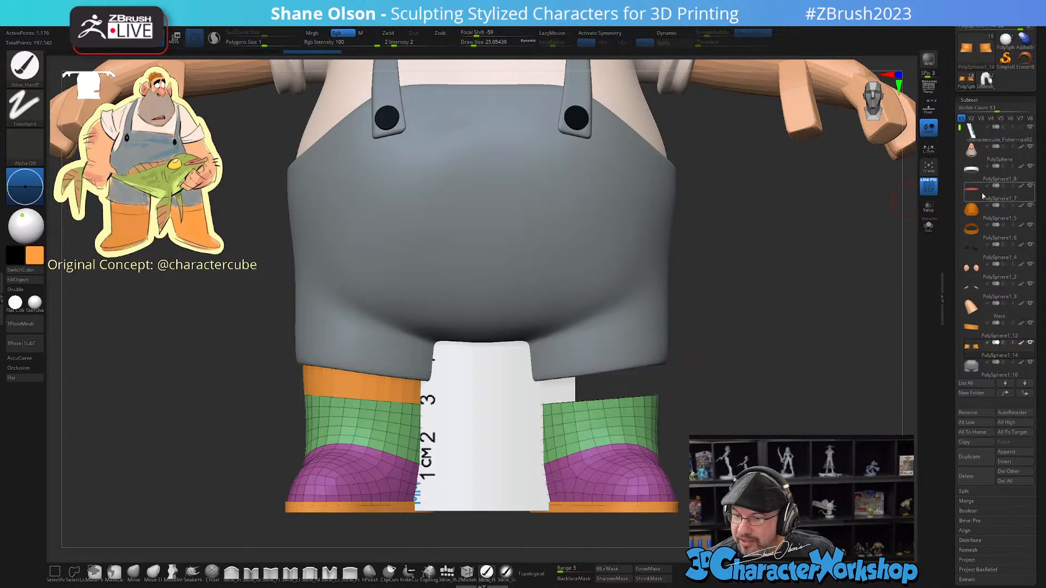
Step: Select the boot's top band subtool and mirror and weld it onto the other boot
left_click(967, 336)
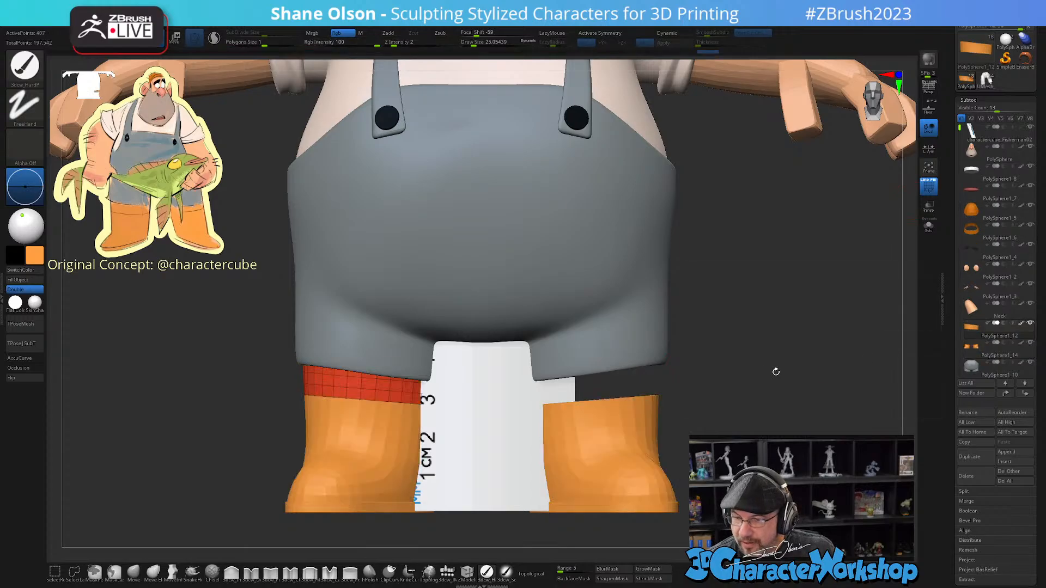
key("space")
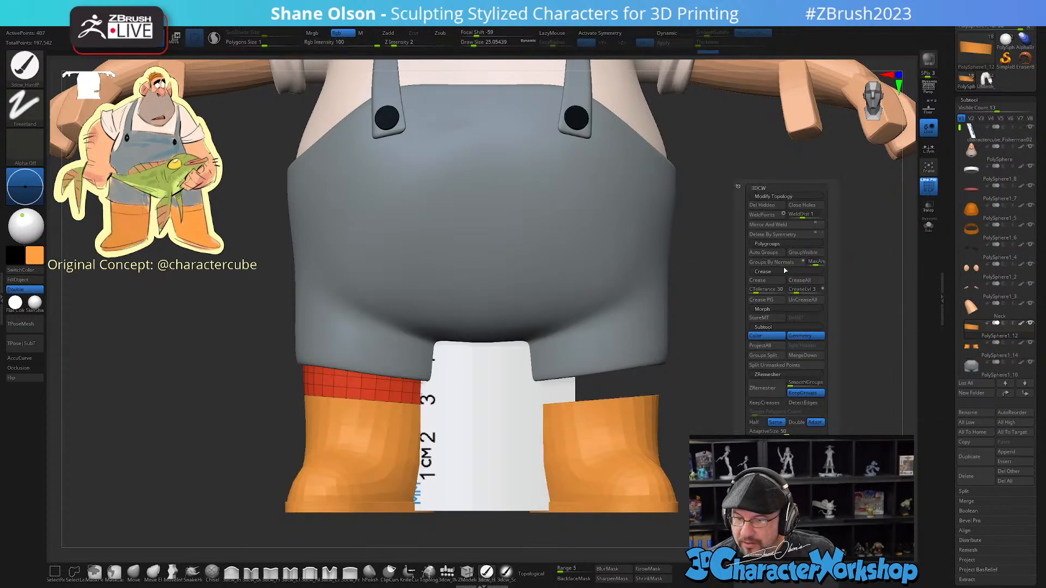
left_click(777, 228)
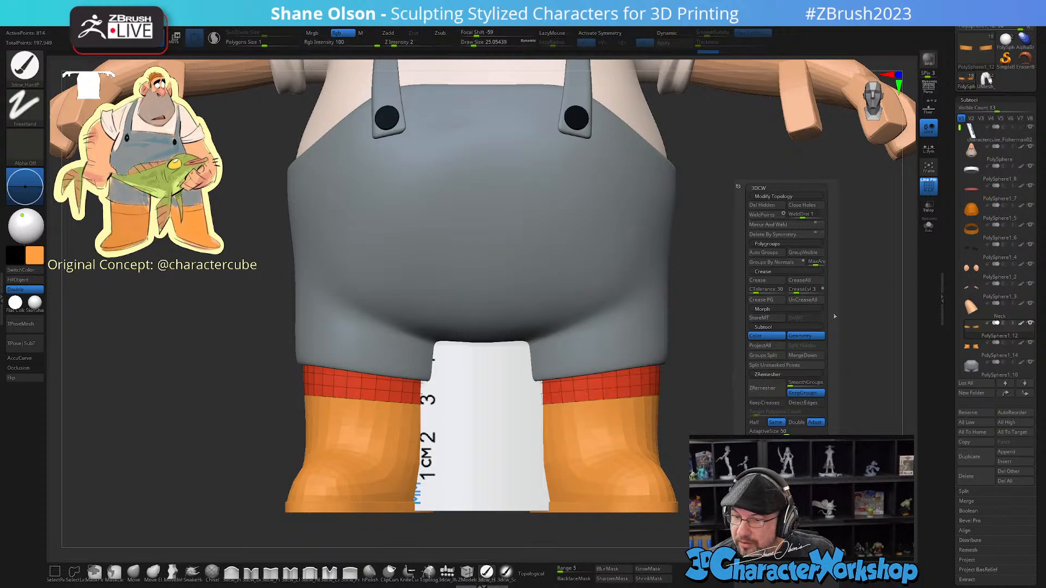
left_click_drag(806, 288, 805, 277, "alt")
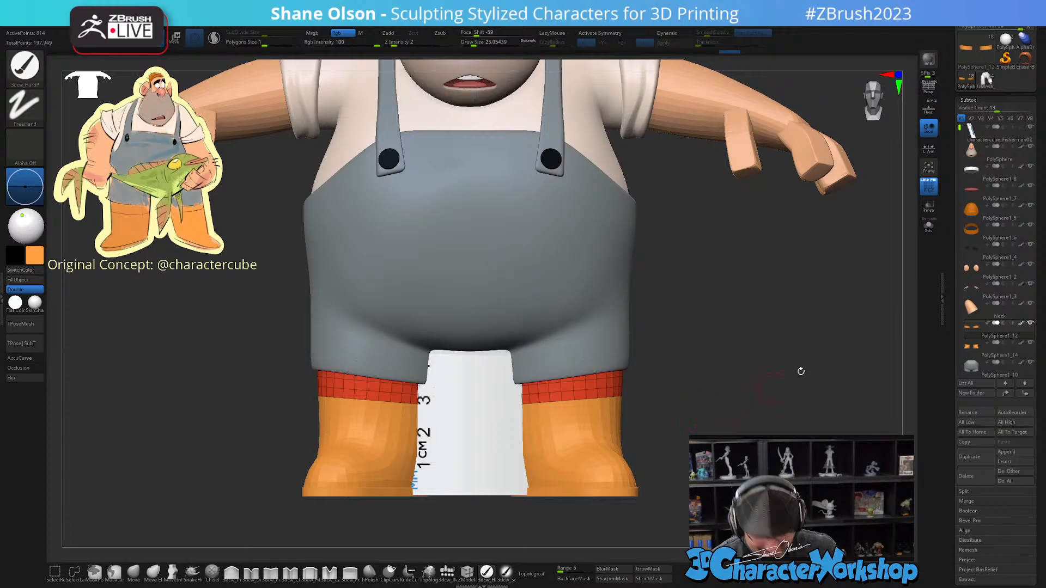
Step: Isolate the two boot bands in Solo mode and reduce the draw size to about 12.9
left_click(929, 226)
left_click_drag(703, 381, 695, 414)
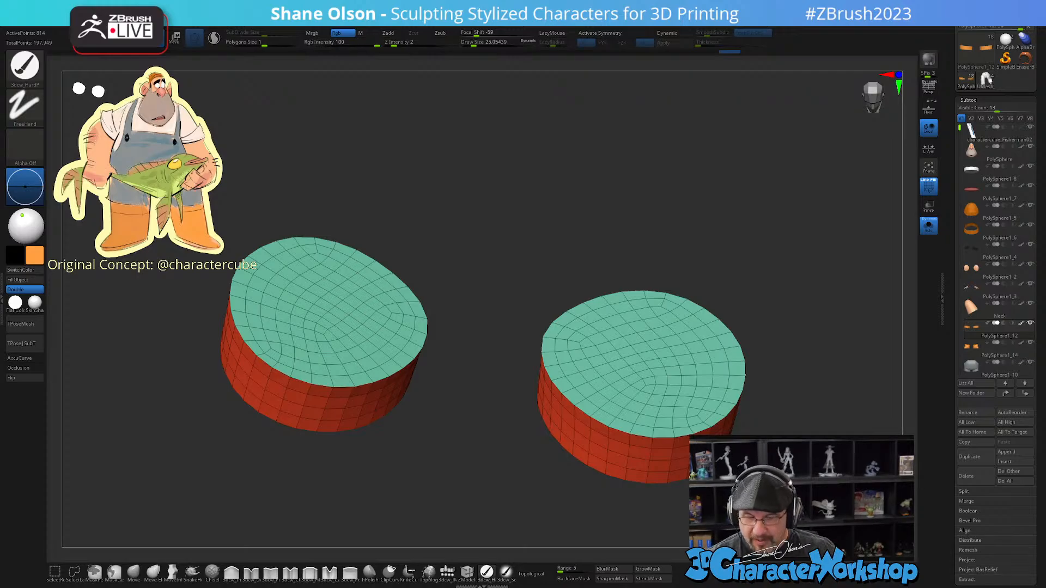
left_click_drag(381, 474, 382, 523, "alt")
mouse_move(485, 490)
left_mouse_down("alt")
mouse_move(359, 487)
mouse_move(382, 450)
left_mouse_up("alt")
left_click_drag(473, 43, 470, 42)
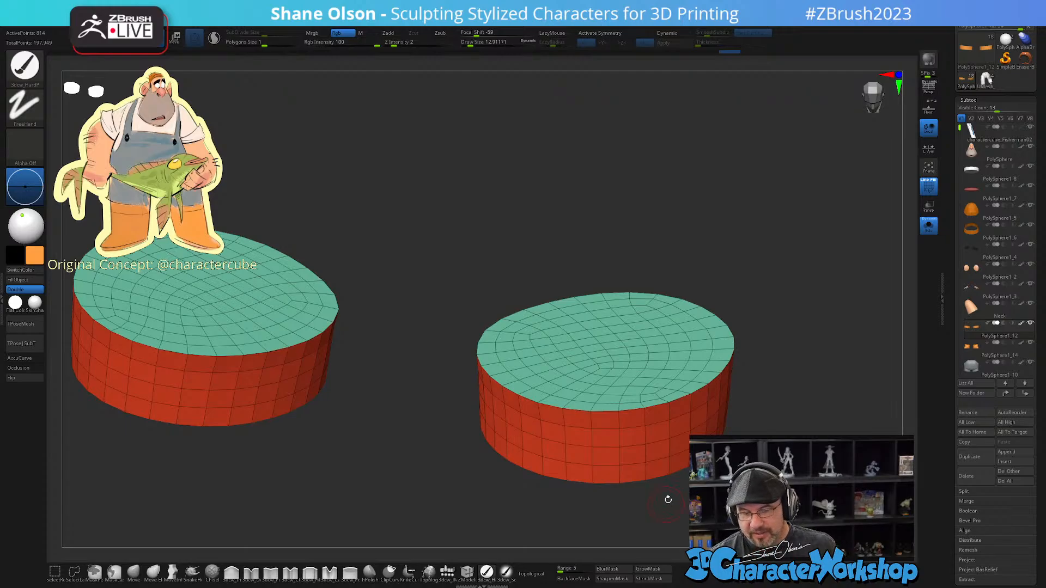
Step: Switch to the ZModeler brush and set its edge action to Bevel at the underside rim of a boot band
left_click_drag(668, 498, 670, 439)
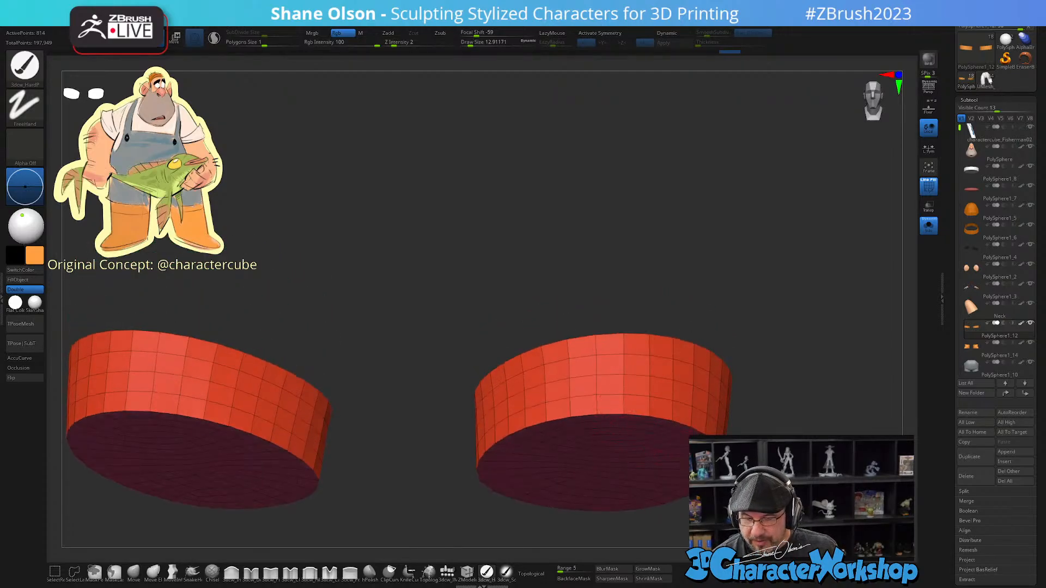
left_click_drag(665, 519, 641, 469)
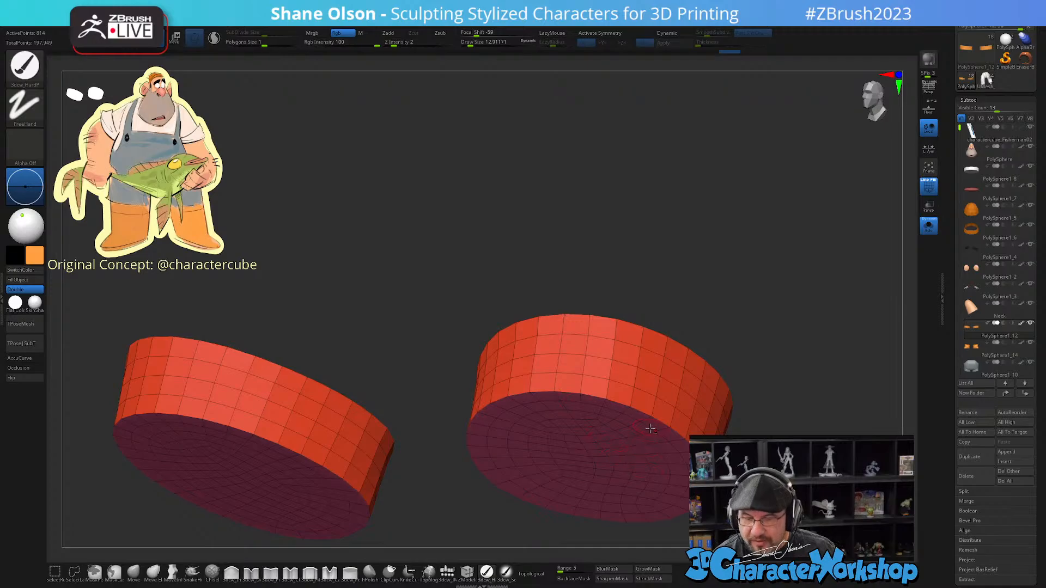
right_click_drag(655, 437, 658, 388, "alt")
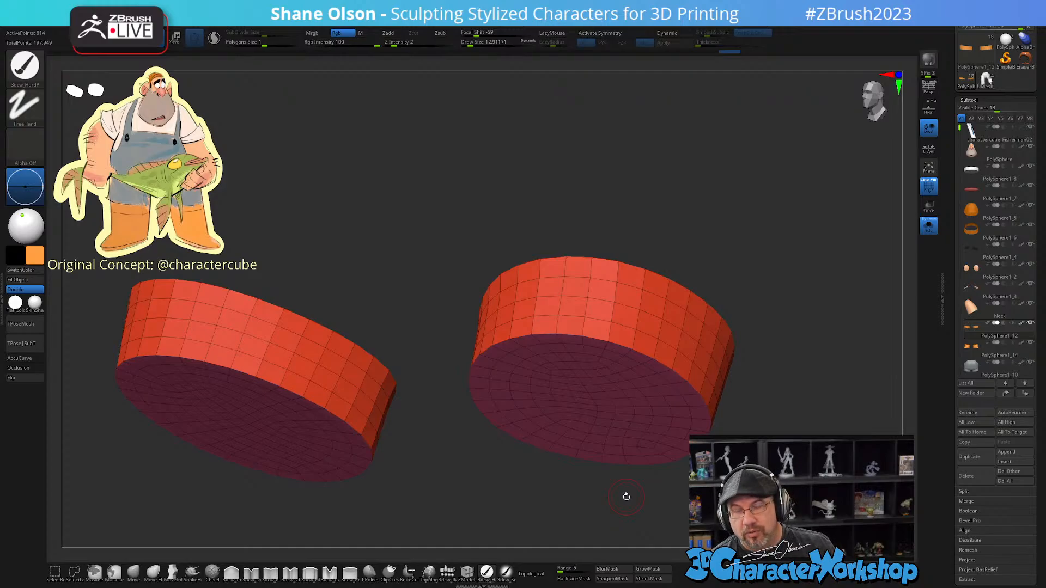
scroll(602, 348, "up", 3)
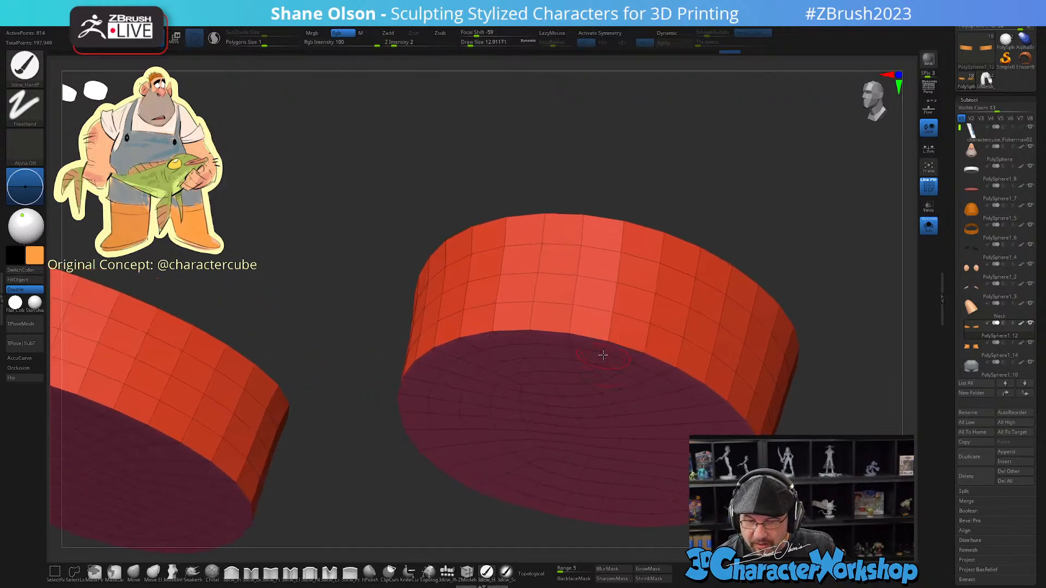
right_click_drag(608, 357, 620, 349, "alt")
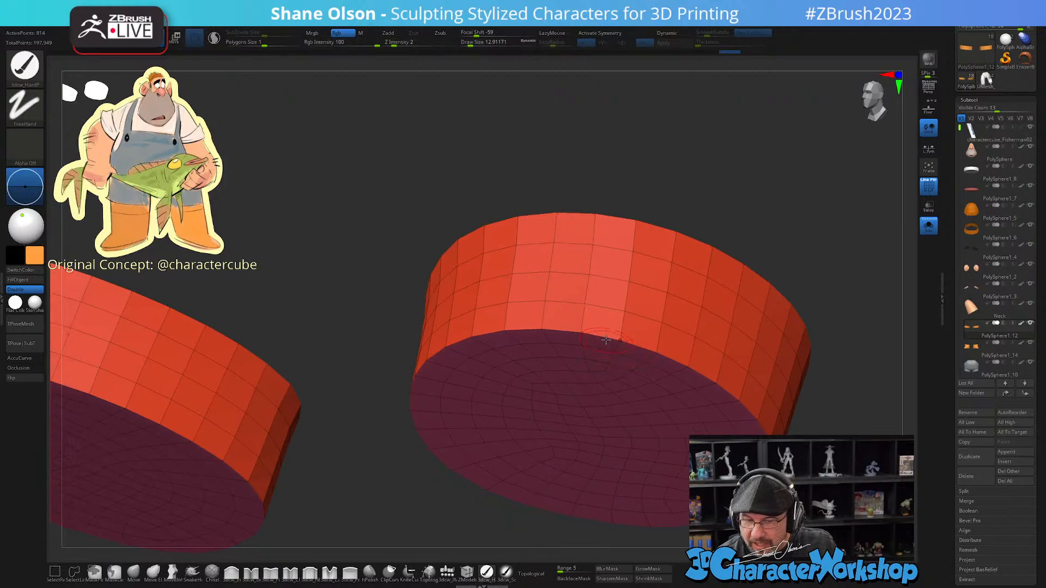
left_click(467, 572)
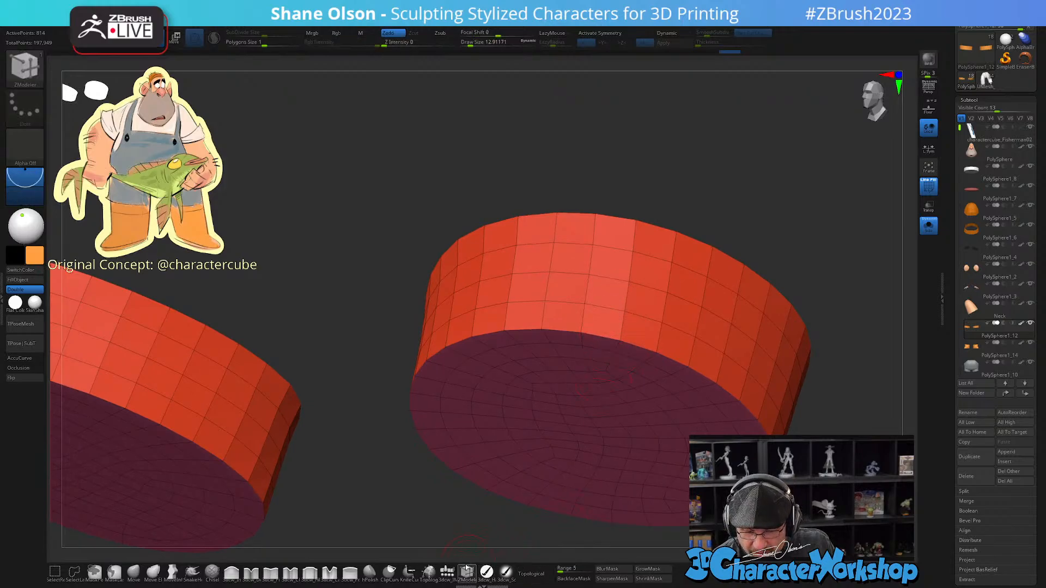
right_click_drag(655, 359, 639, 350)
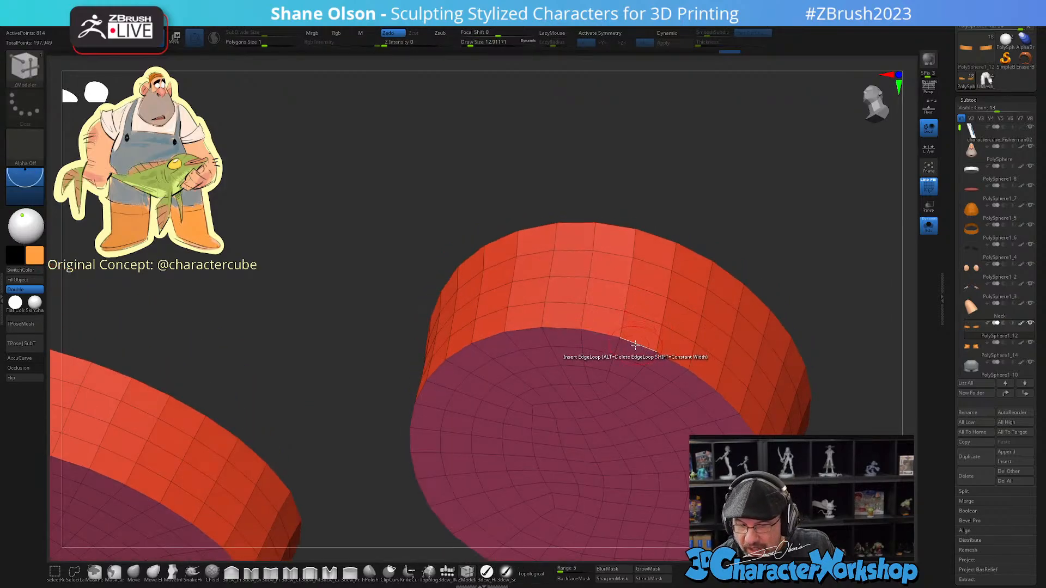
key("space")
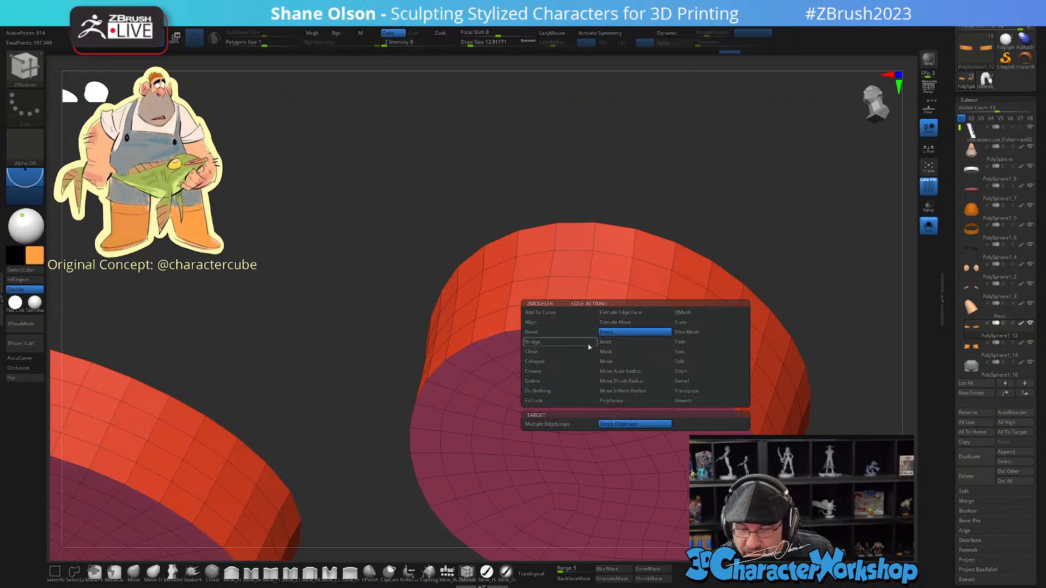
left_click(543, 332)
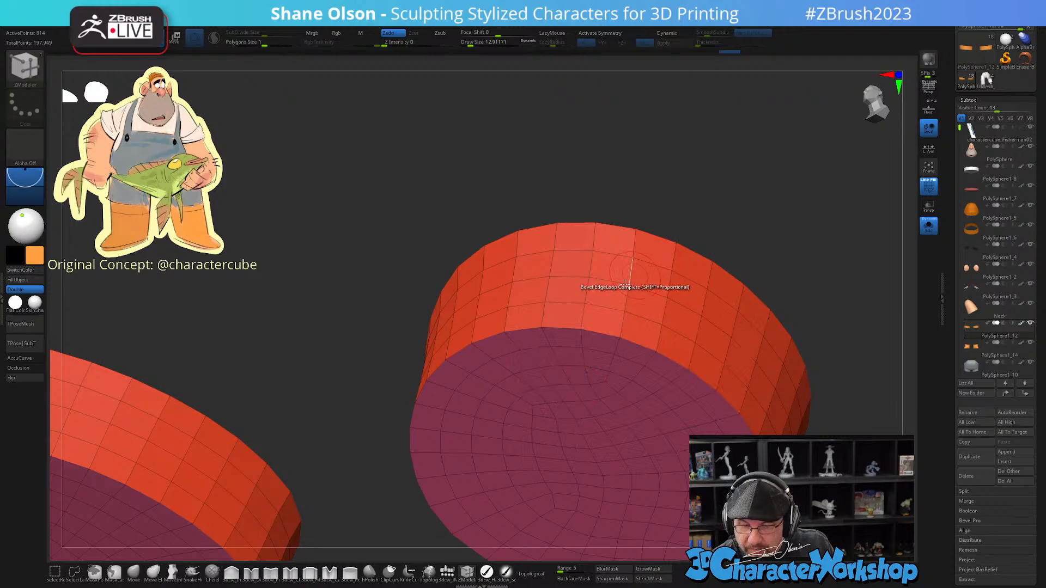
Step: Try beveling the bottom edge loop of one boot band without symmetry, and undo it
left_click_drag(603, 333, 603, 327)
right_click_drag(604, 329, 743, 474, "ctrl")
right_click_drag(713, 397, 676, 327)
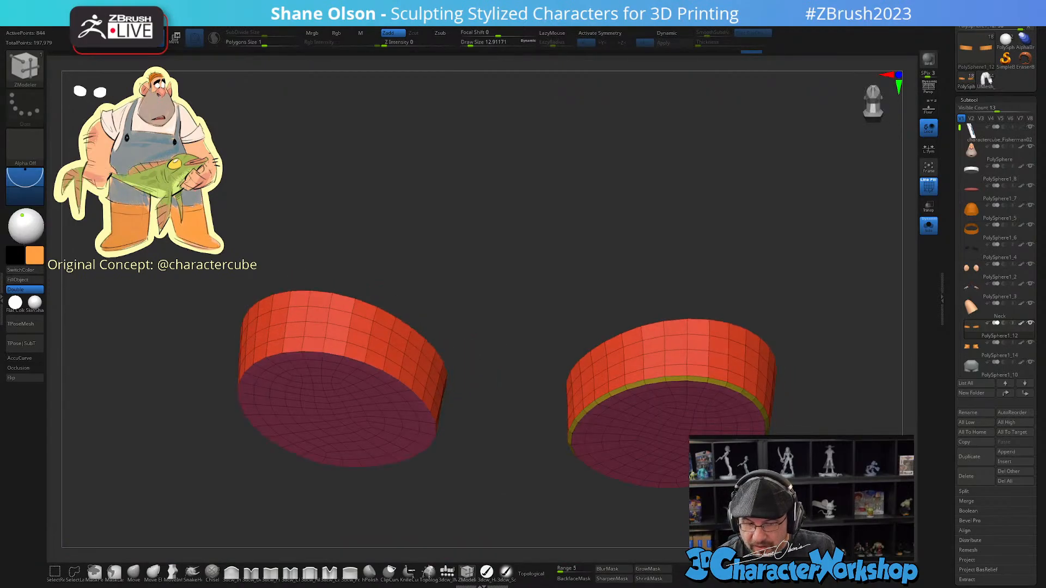
key("ctrl+z")
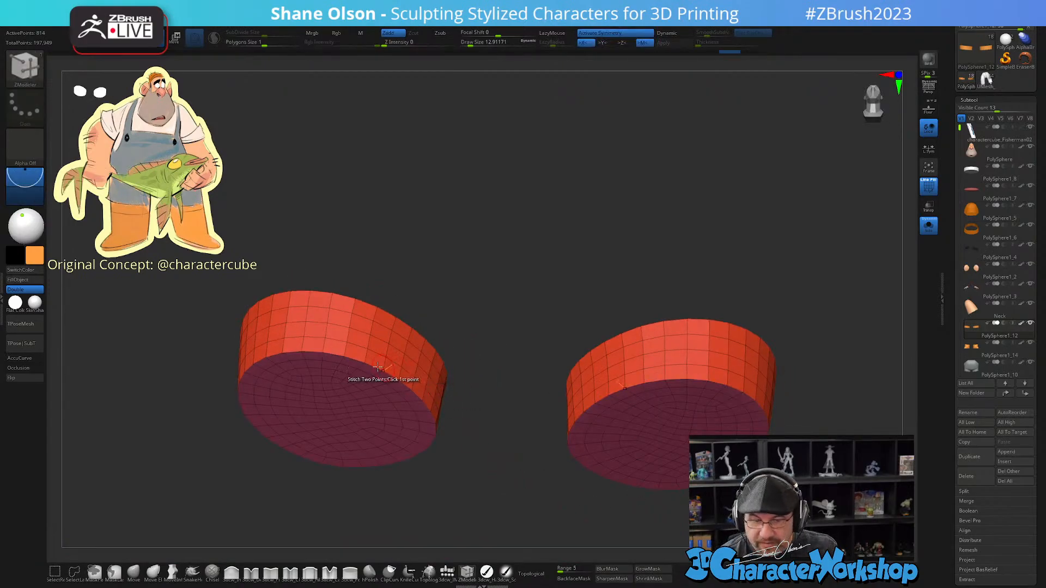
Step: Activate X symmetry and bevel the complete bottom edge loop of both boot bands
left_click(375, 366)
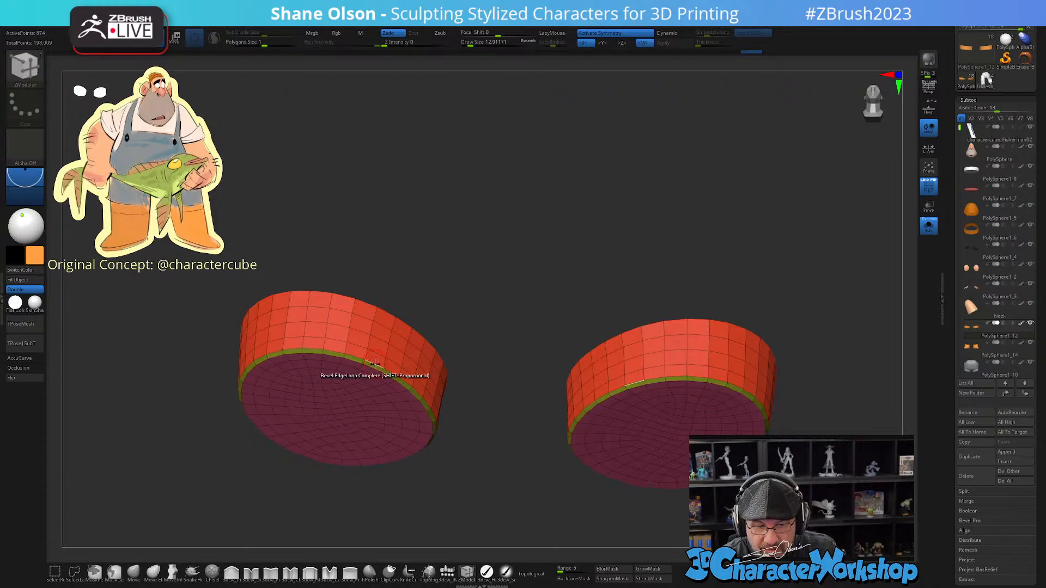
right_click_drag(518, 479, 818, 429)
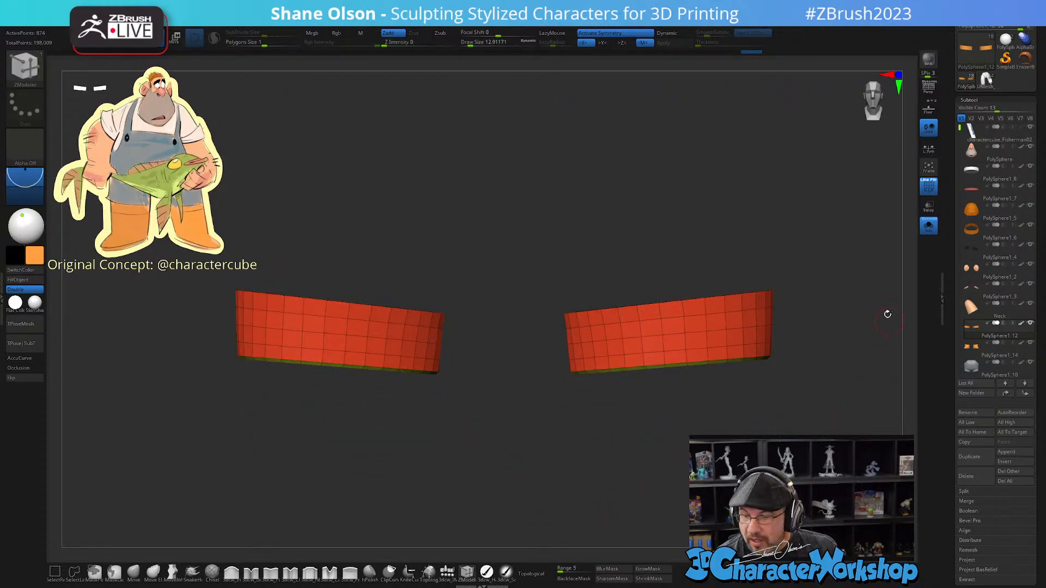
right_click_drag(888, 314, 844, 358)
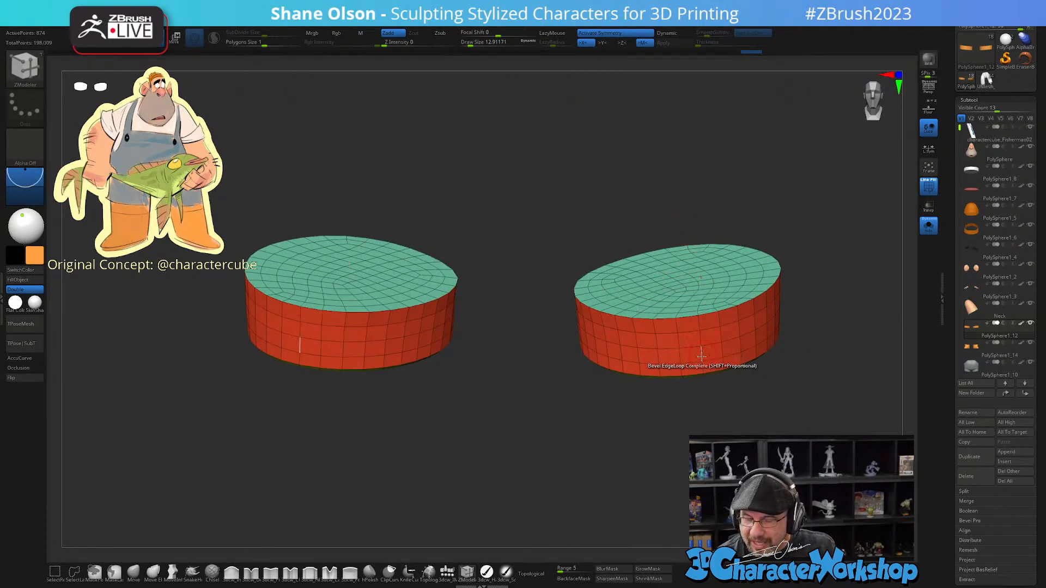
right_click_drag(705, 345, 696, 390, "ctrl")
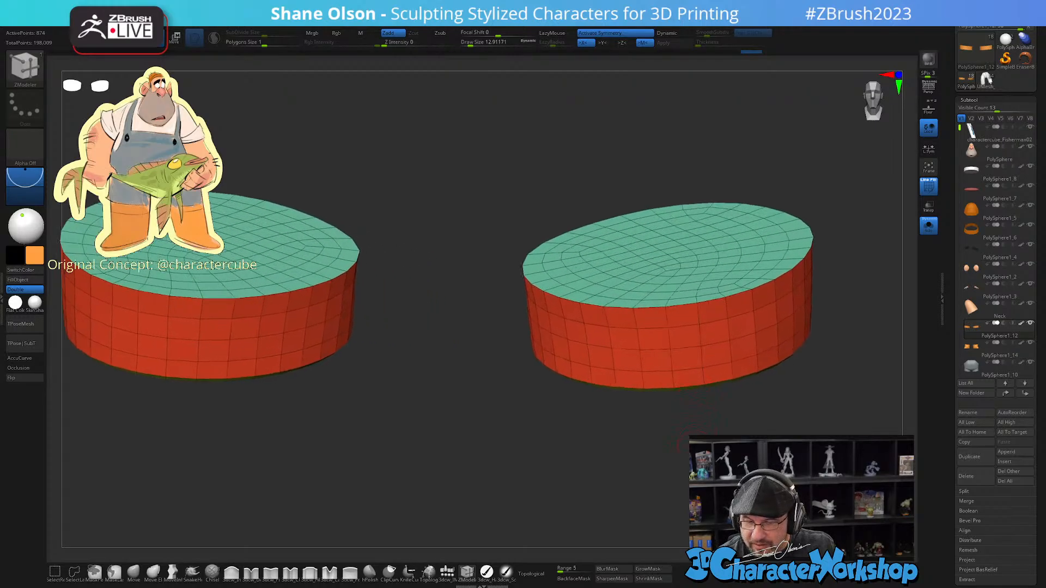
right_click_drag(700, 463, 699, 425)
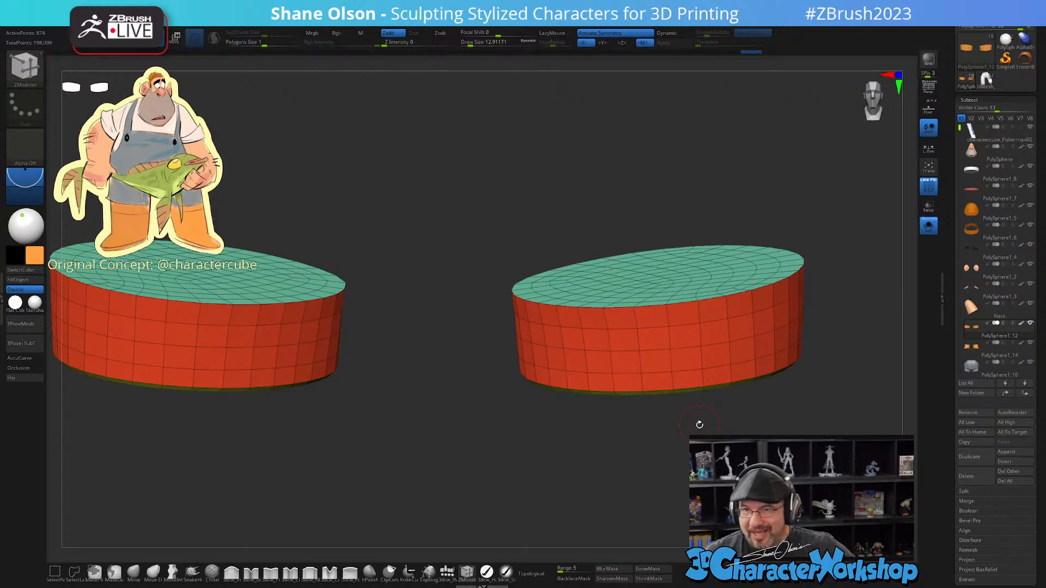
right_click_drag(691, 133, 636, 203)
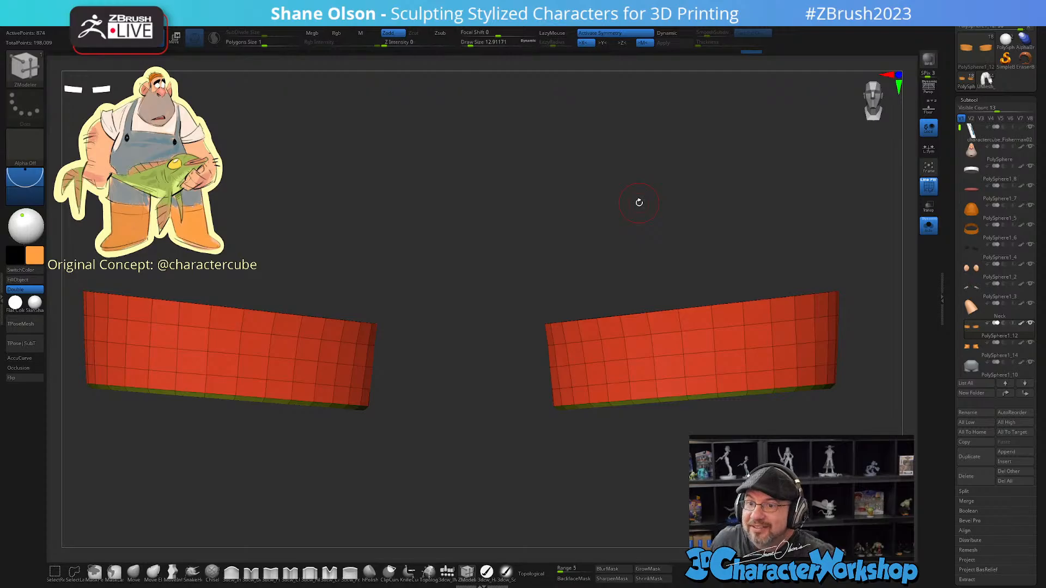
right_click_drag(621, 185, 576, 248)
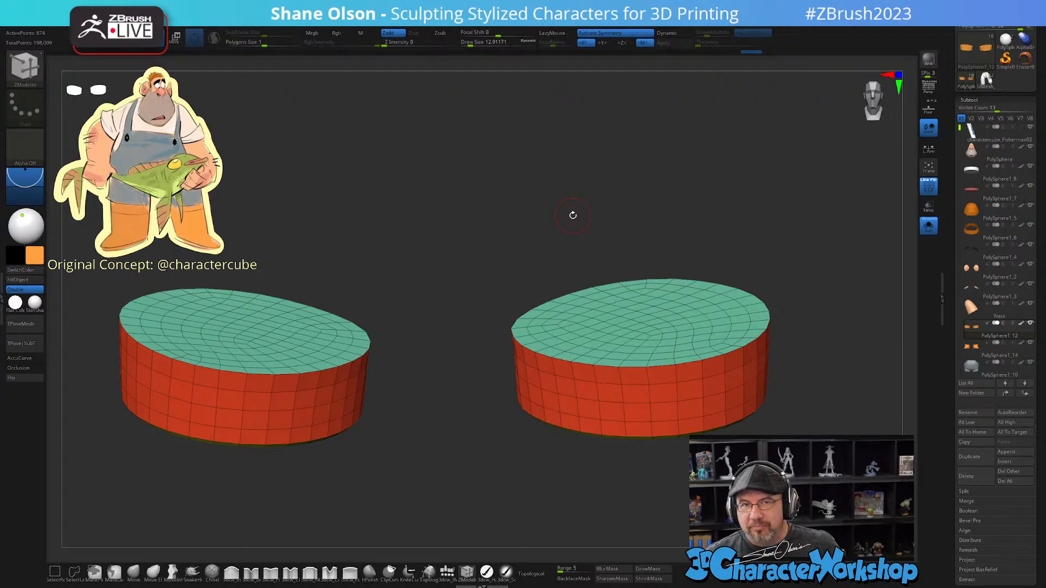
Step: Increase the draw size to about 18.5 and leave Solo mode to show the bands with the character
key("s")
left_click(539, 261)
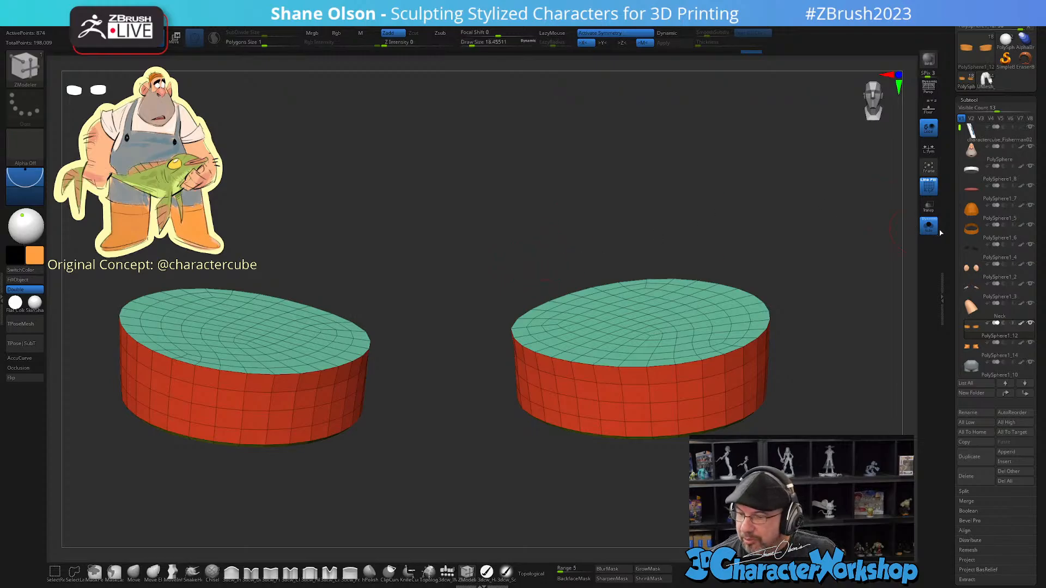
left_click(932, 232)
mouse_move(795, 416)
right_mouse_down("ctrl")
mouse_move(811, 373)
mouse_move(780, 345)
mouse_move(781, 381)
right_mouse_up("ctrl")
Step: Turn on dynamic subdivision for the boot bands and hide their polyframe display
key("d")
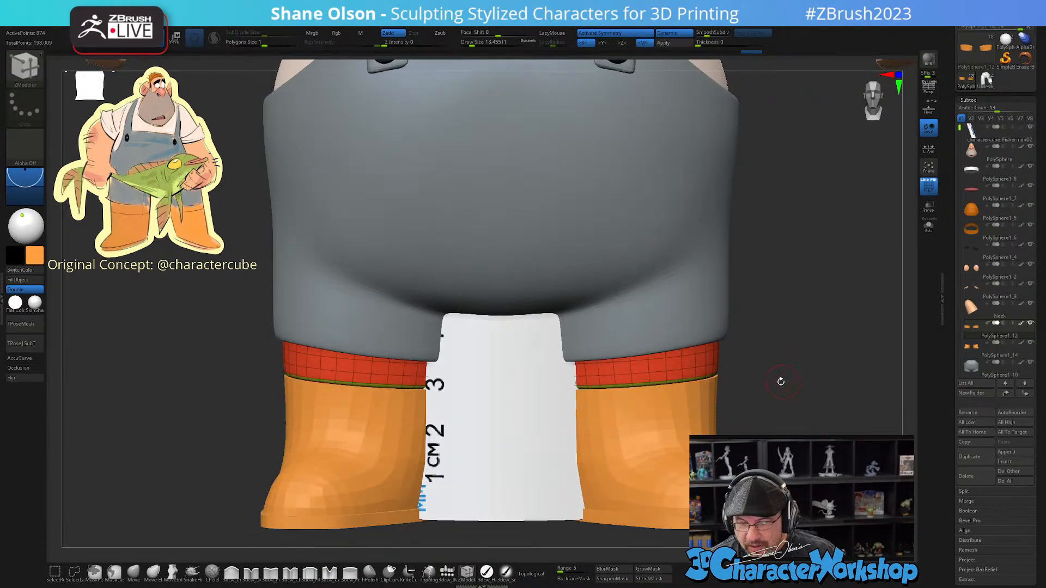
key("shift+f")
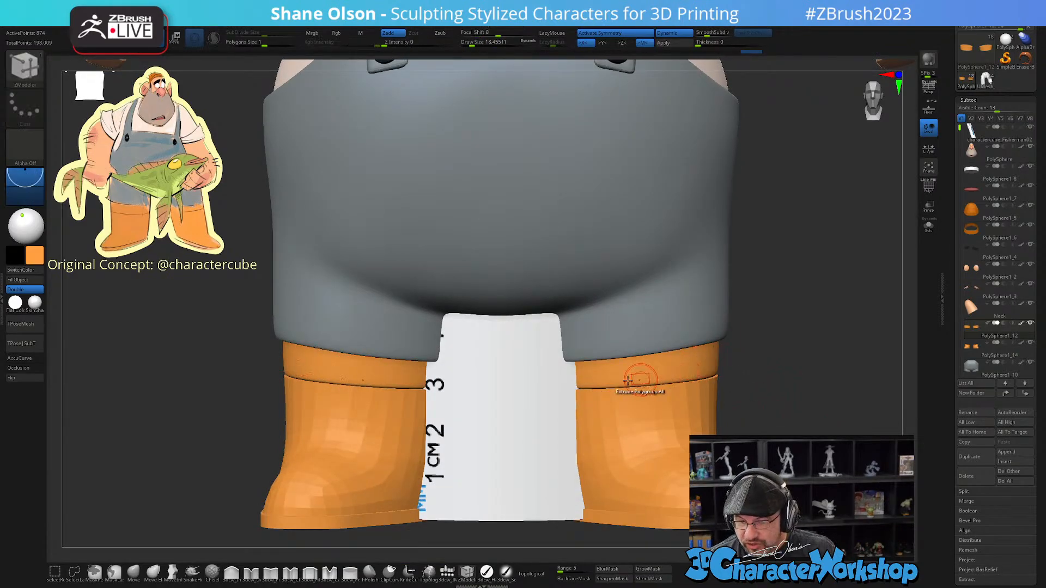
left_click_drag(759, 370, 761, 385)
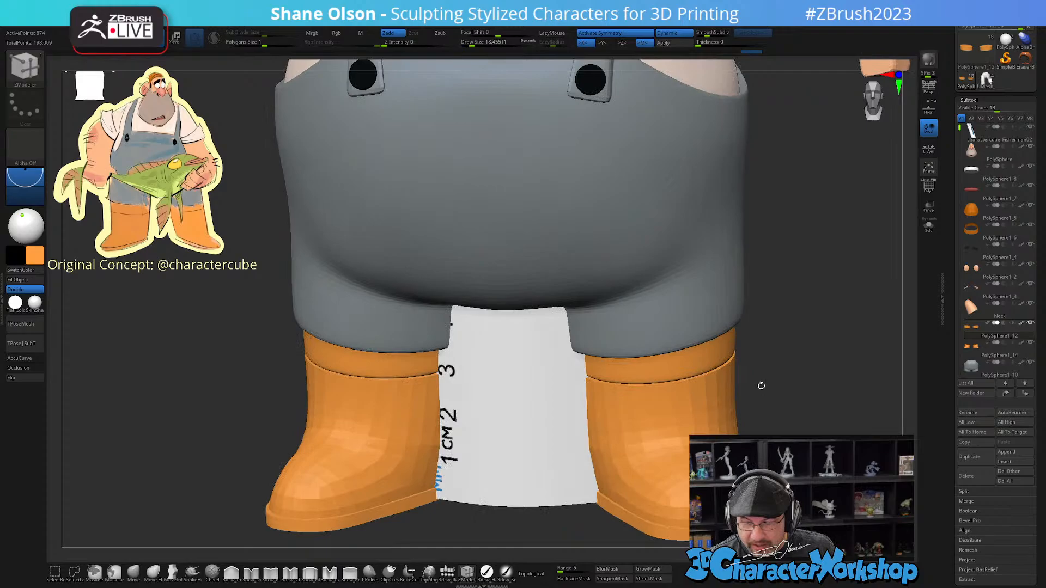
Step: Select the lower boots subtool and turn on dynamic subdivision to smooth it
left_click(672, 425, "alt")
key("d")
left_click_drag(840, 369, 813, 357)
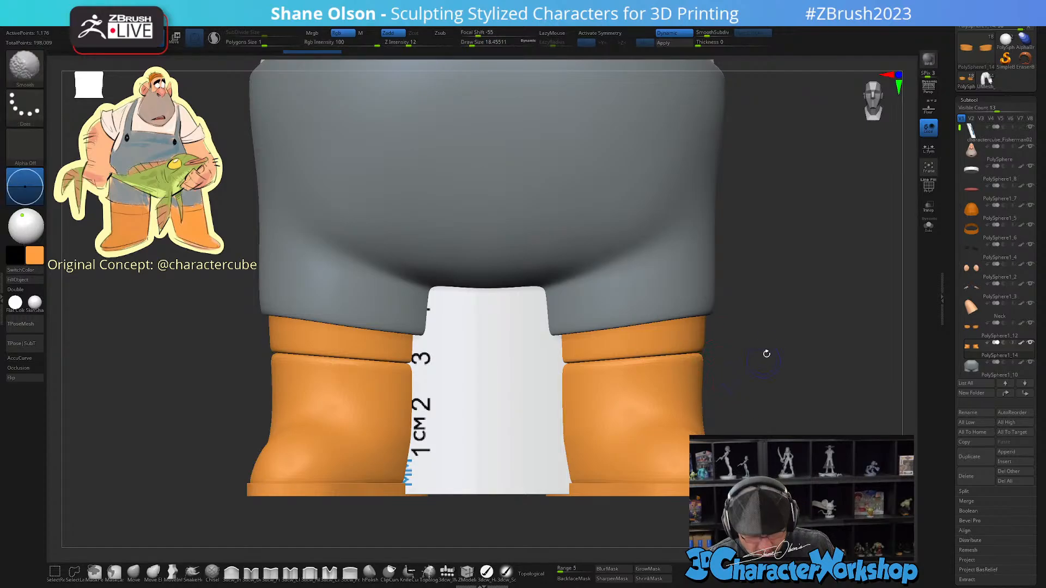
left_click_drag(766, 354, 769, 352)
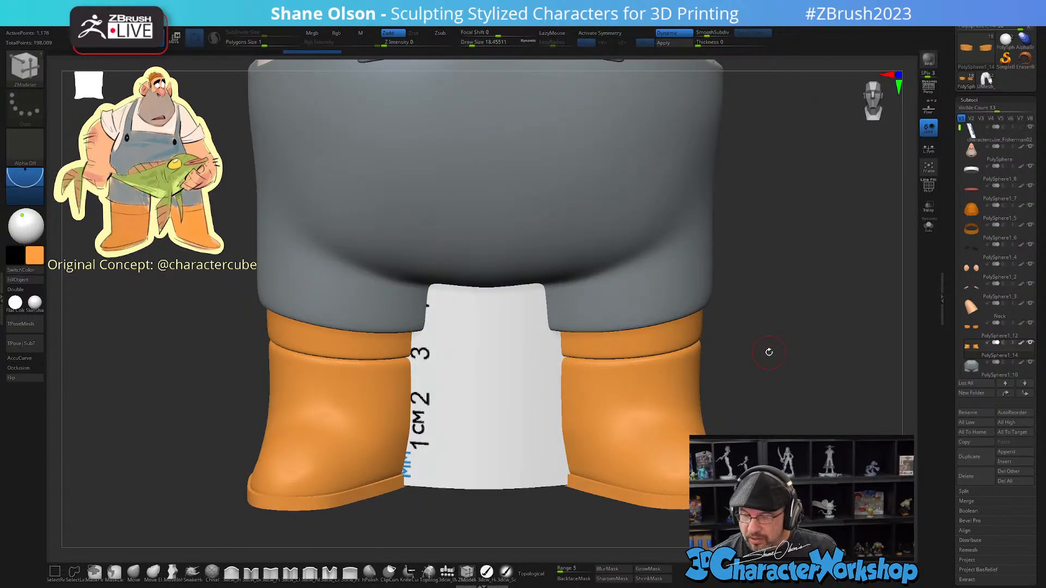
Step: Hide the white ruler reference between the legs and show the polyframe on the lower boots
left_click(1031, 128)
left_click_drag(792, 293, 790, 365, "alt")
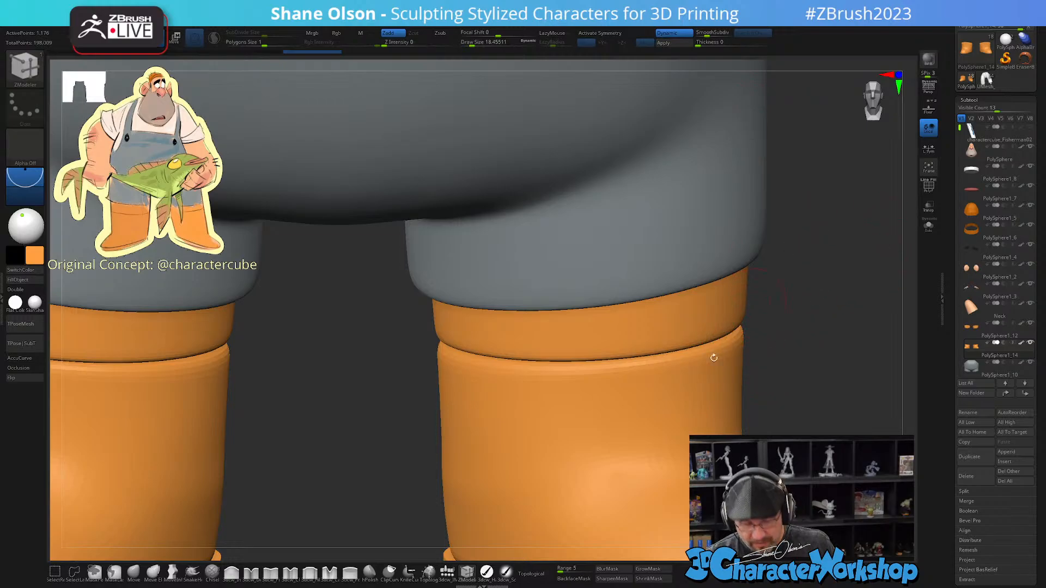
key("shift+f")
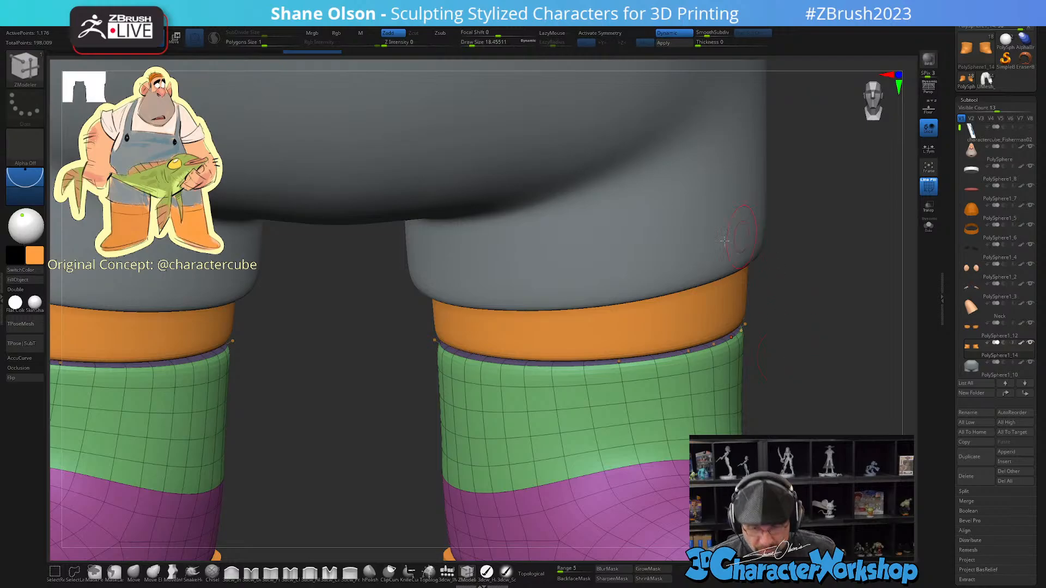
key("1")
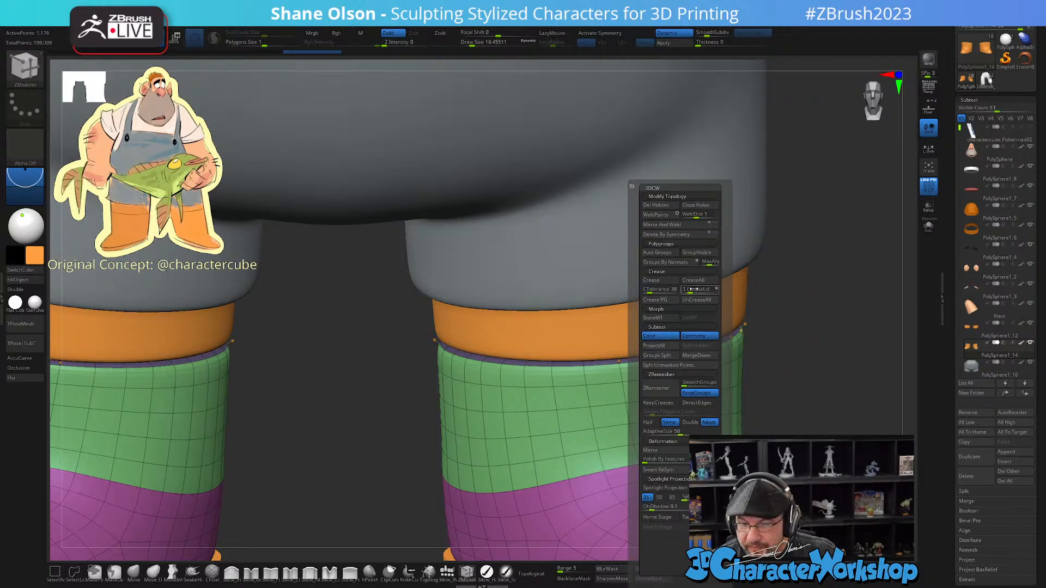
key("ctrl")
mouse_move(696, 290)
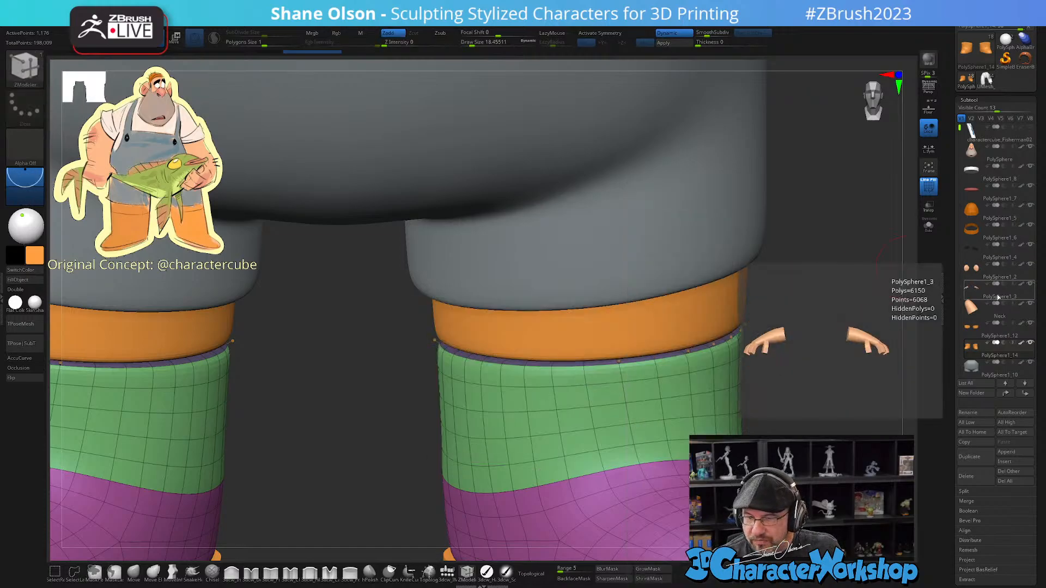
left_click_drag(950, 344, 949, 229)
left_click(981, 283)
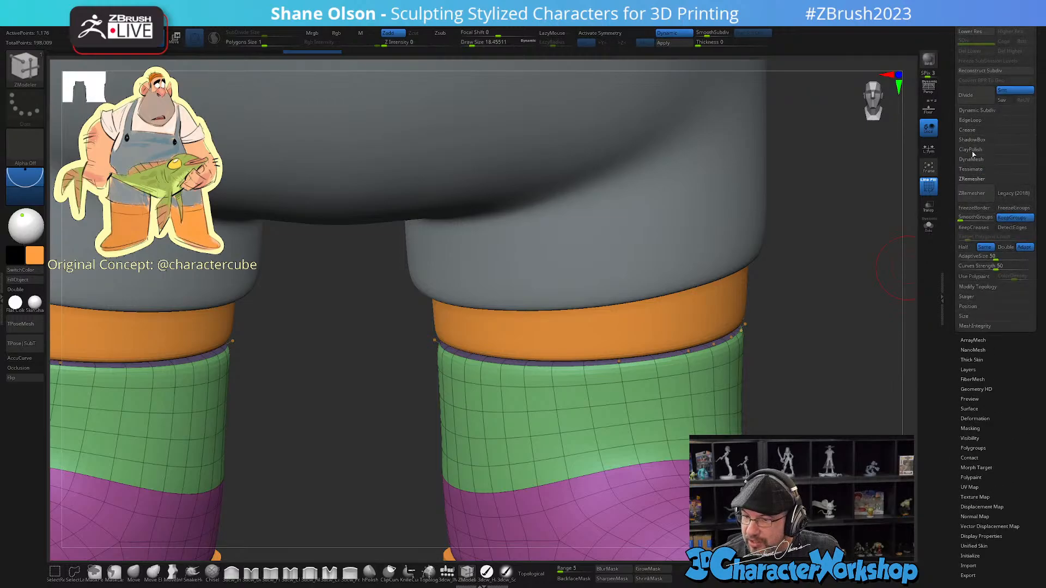
left_click(973, 340)
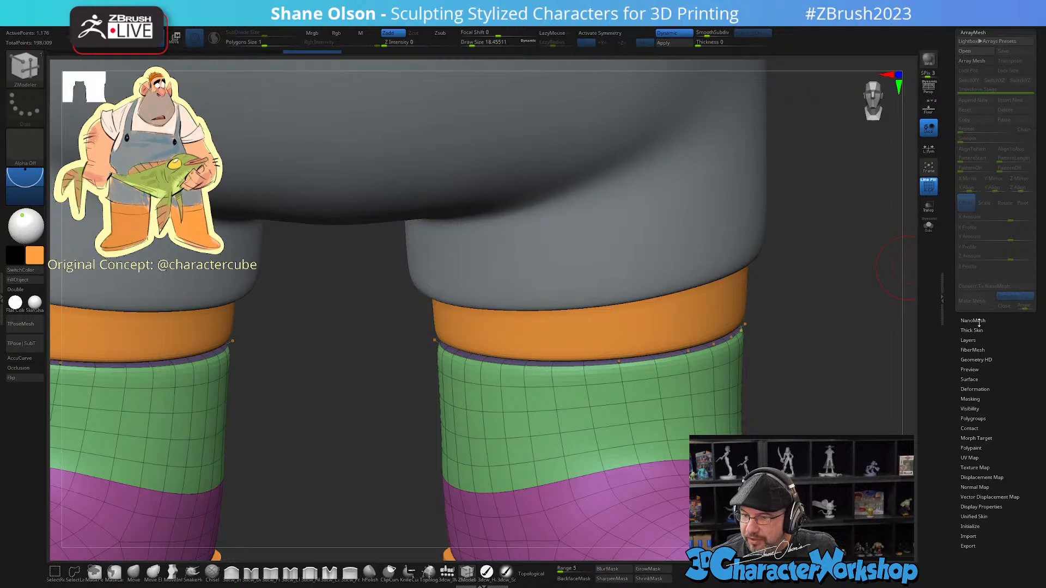
left_click(973, 321)
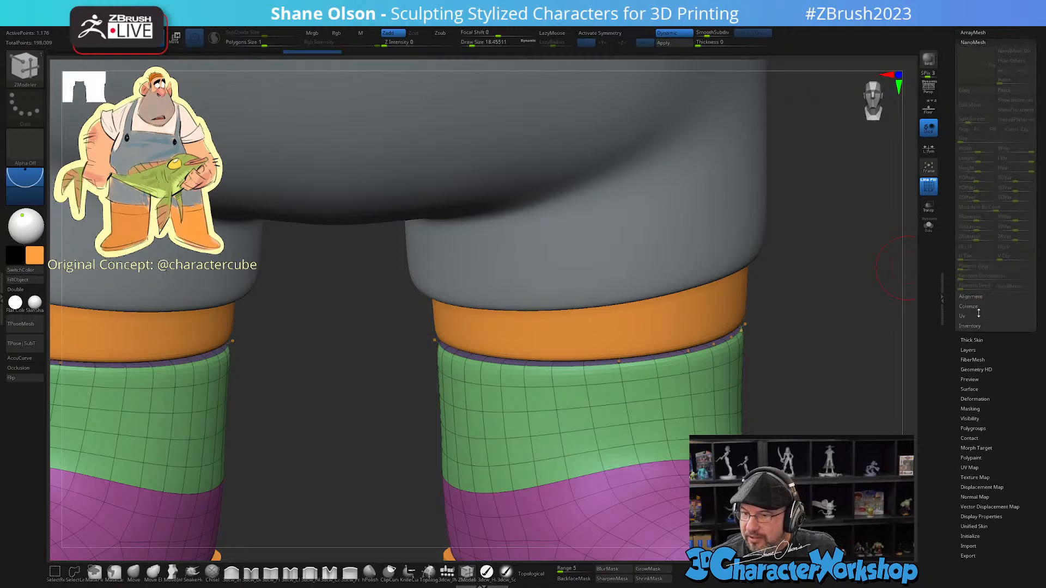
left_click(975, 43)
scroll(961, 49, "up", 5)
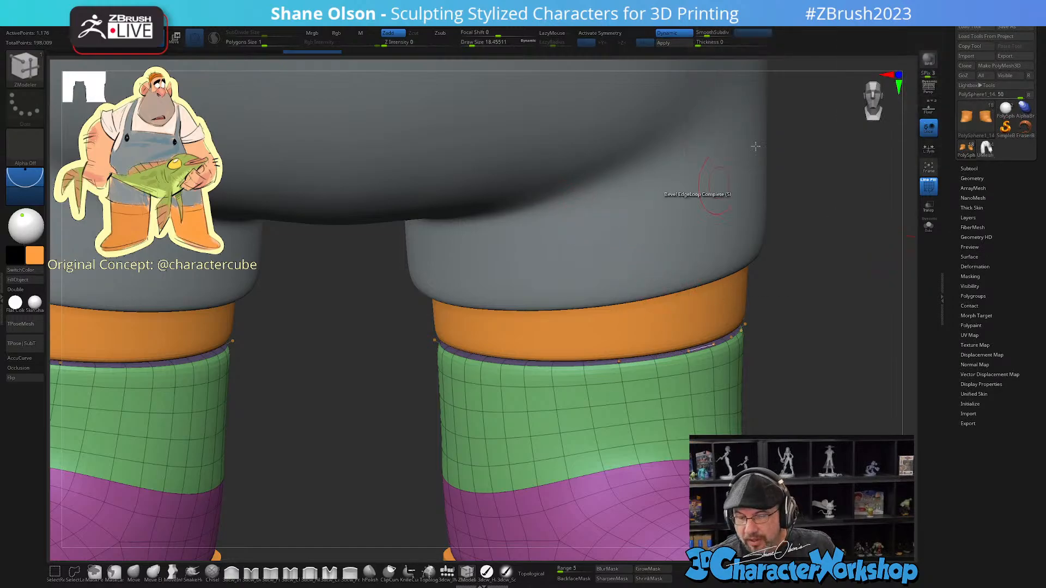
key("alt+w")
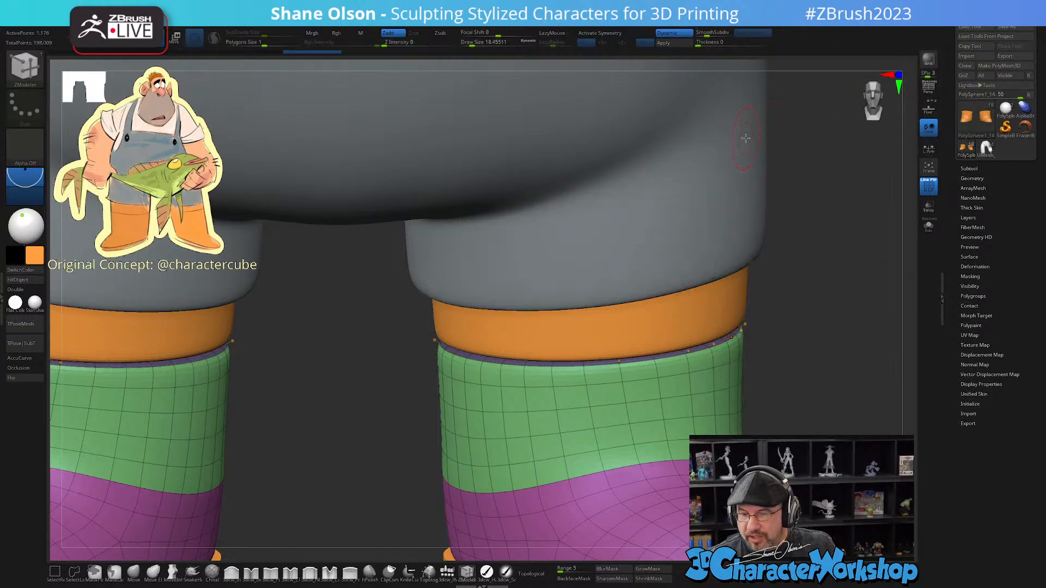
key("alt+w")
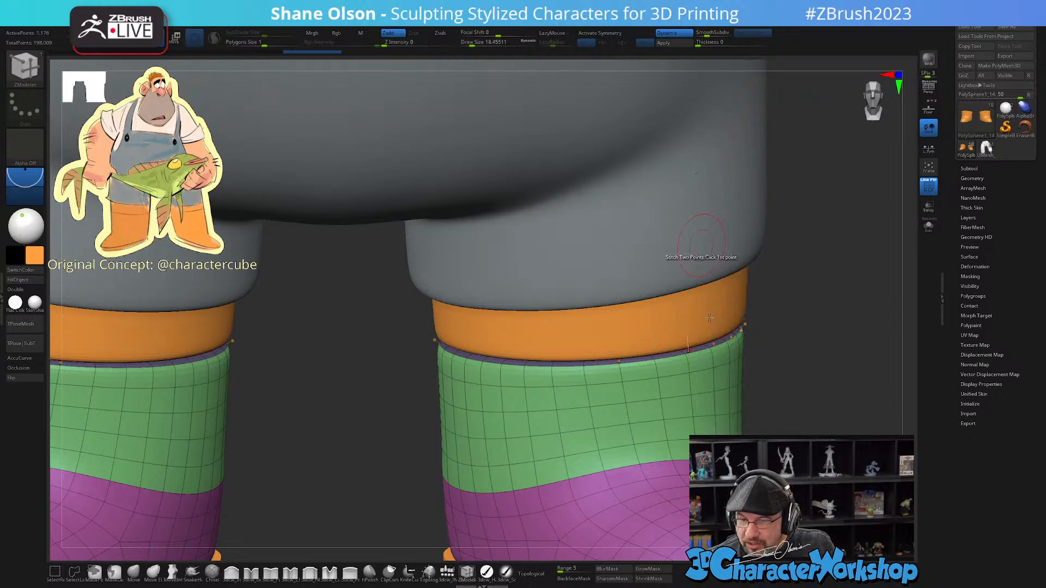
key("alt+w")
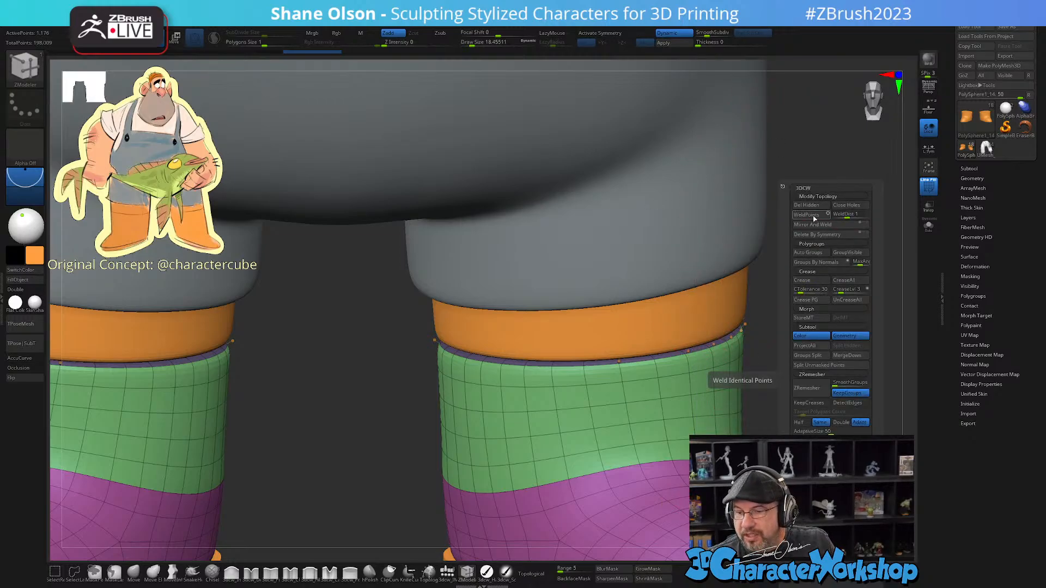
key("alt+w")
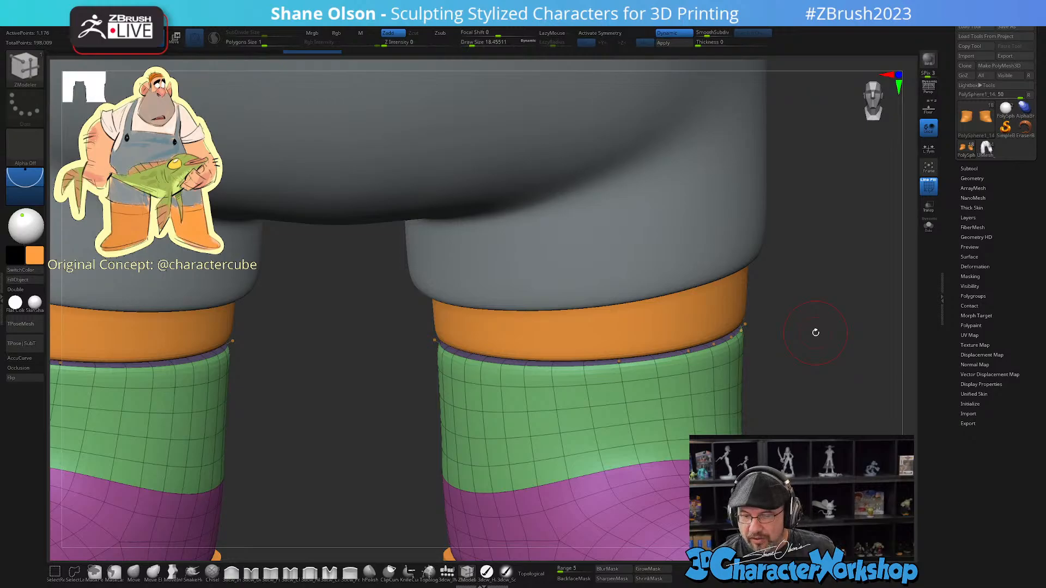
Step: Hide the polyframe and inspect the lower boots from the front and underneath, both isolated and with the character
left_click_drag(769, 433, 694, 512)
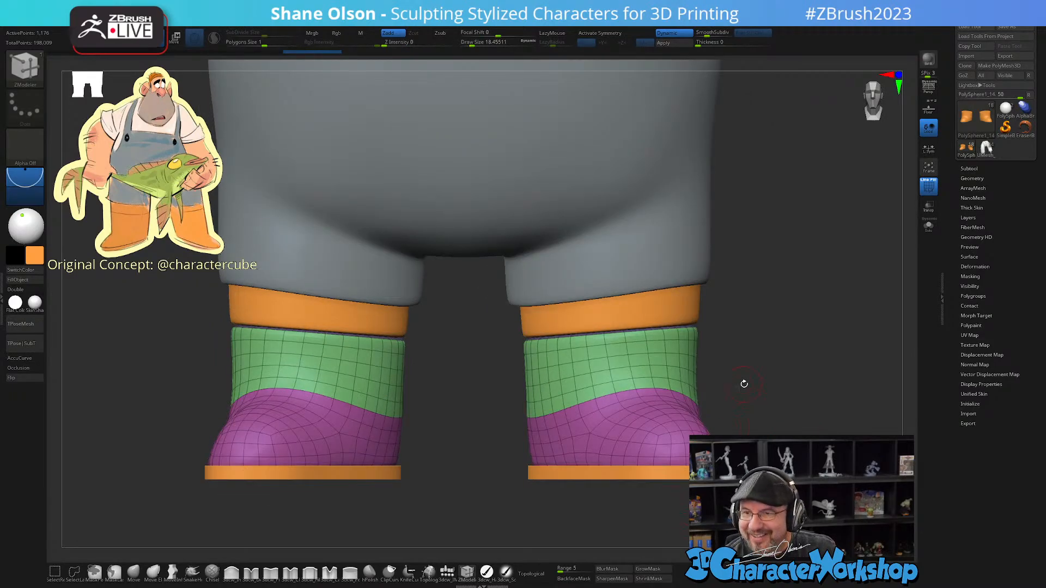
mouse_move(781, 337)
left_mouse_down()
mouse_move(765, 398)
mouse_move(788, 343)
left_mouse_up()
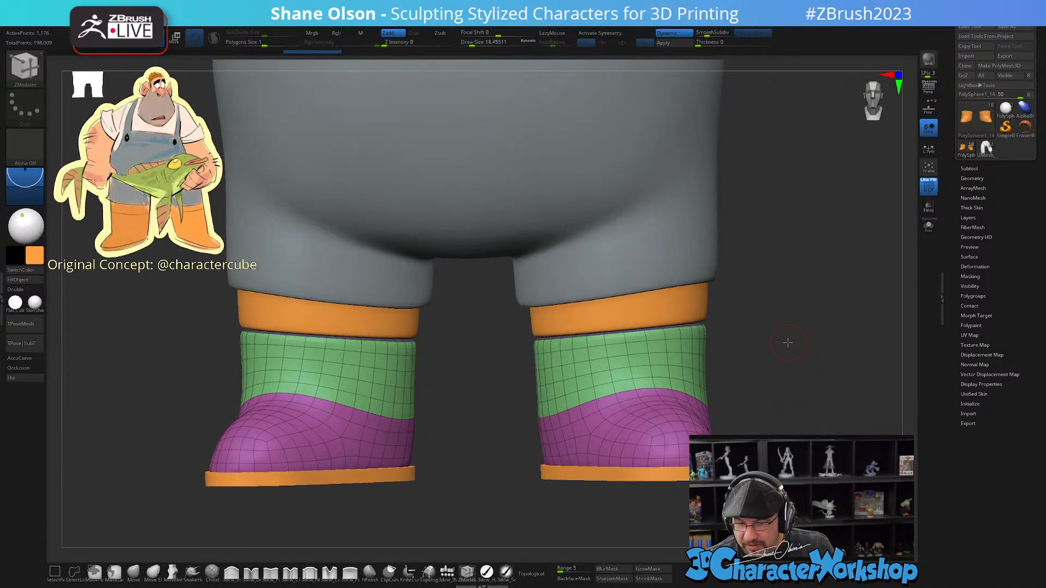
key("shift+f")
left_click_drag(789, 378, 855, 310)
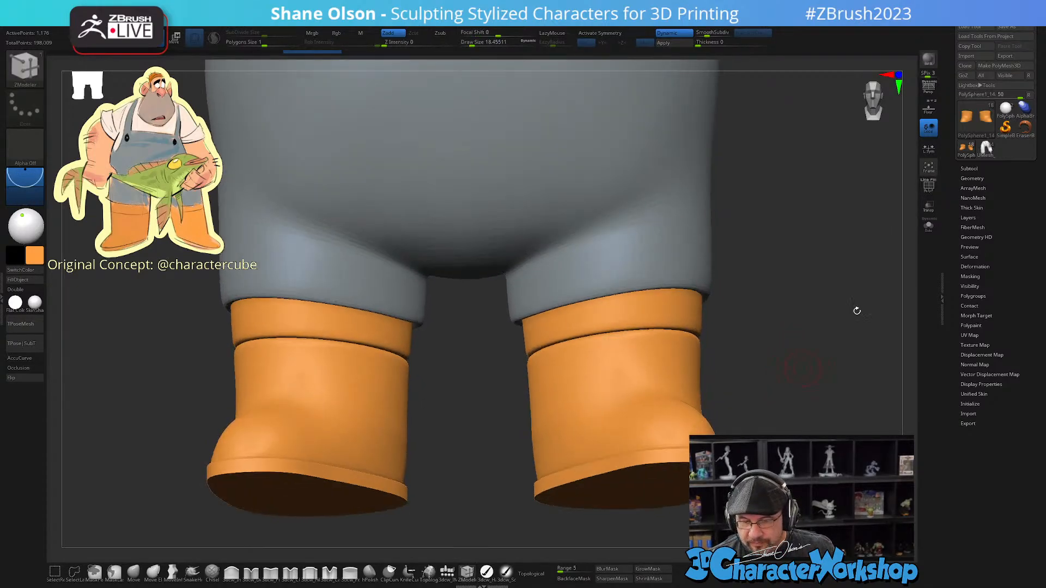
left_click(931, 229)
left_click_drag(836, 420, 796, 387)
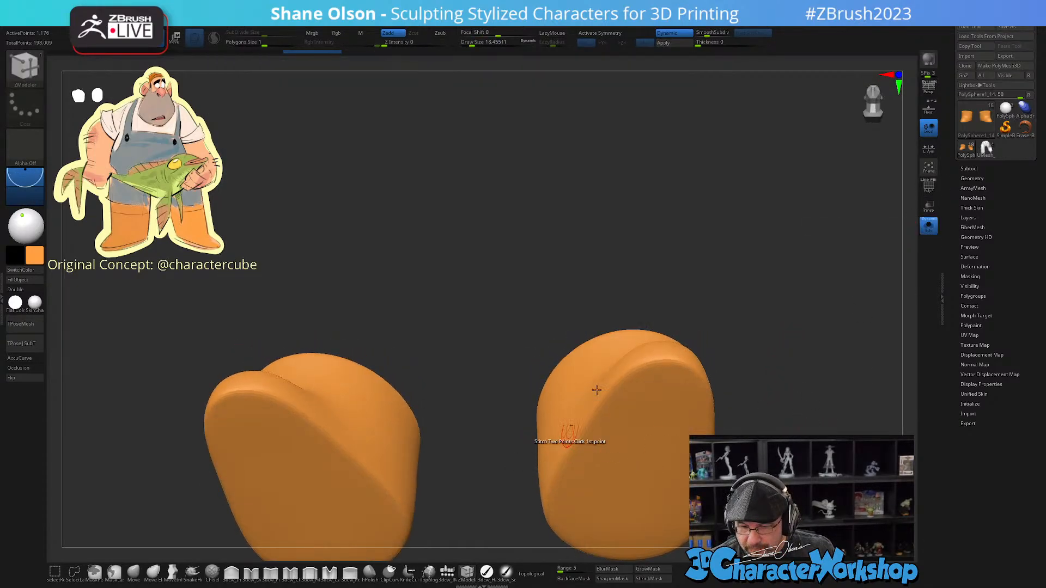
left_click(929, 226)
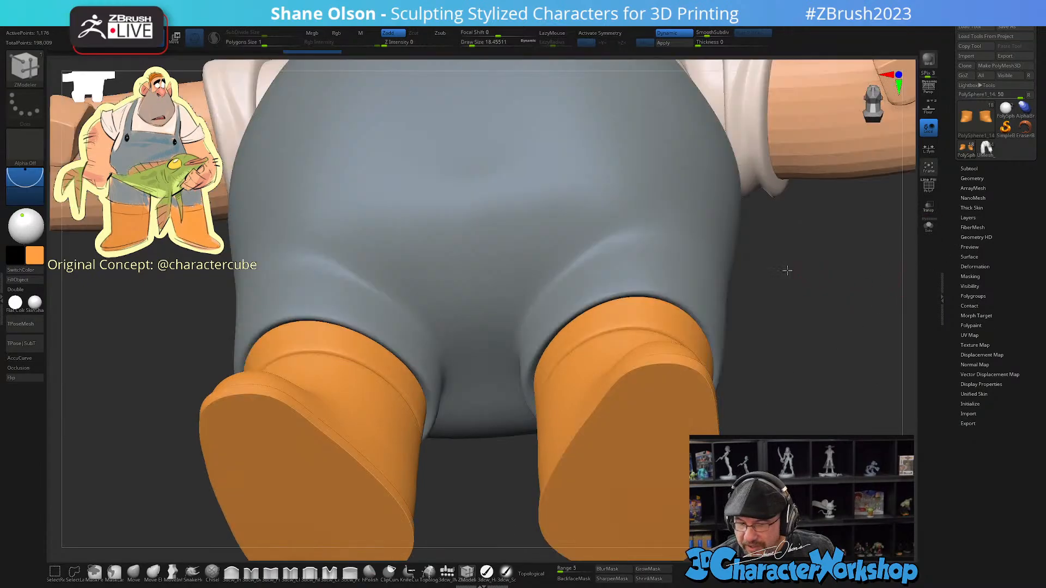
left_click_drag(788, 270, 790, 340)
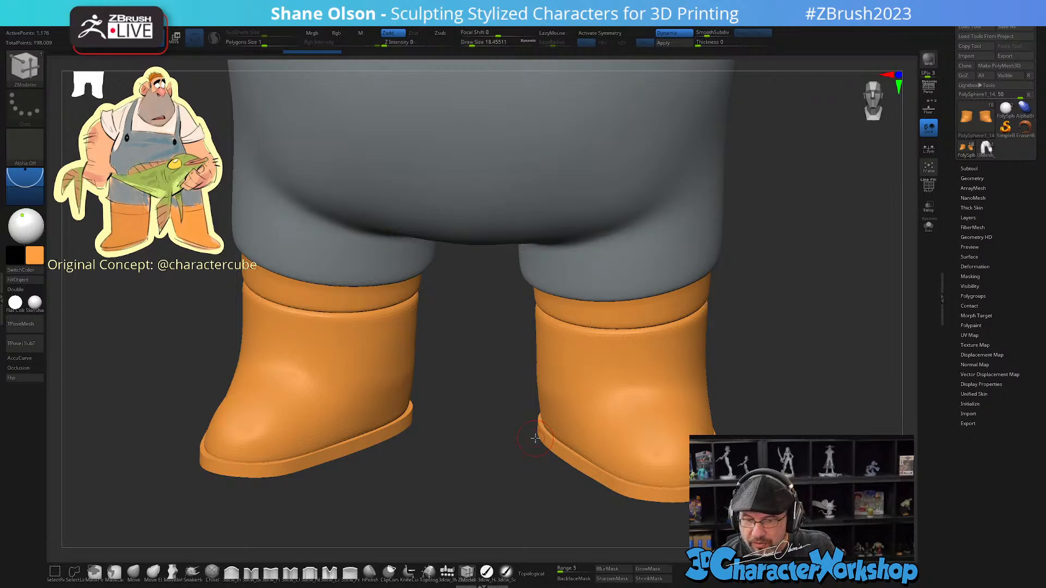
Step: Nudge the boot's lower edge along the sole at the toe, middle and heel in side view, using the Move brush at draw size 112
left_click_drag(536, 444, 398, 436)
left_click_drag(661, 516, 606, 504, "alt")
left_click(133, 572)
key("s")
key("s")
left_click_drag(520, 444, 524, 444)
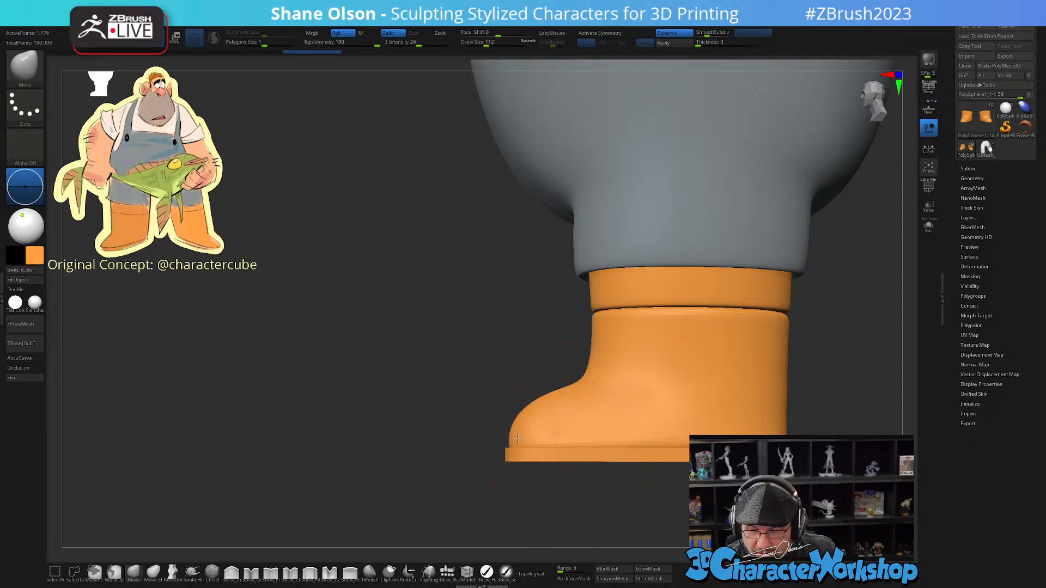
left_click_drag(596, 434, 599, 428)
left_click_drag(676, 437, 679, 433)
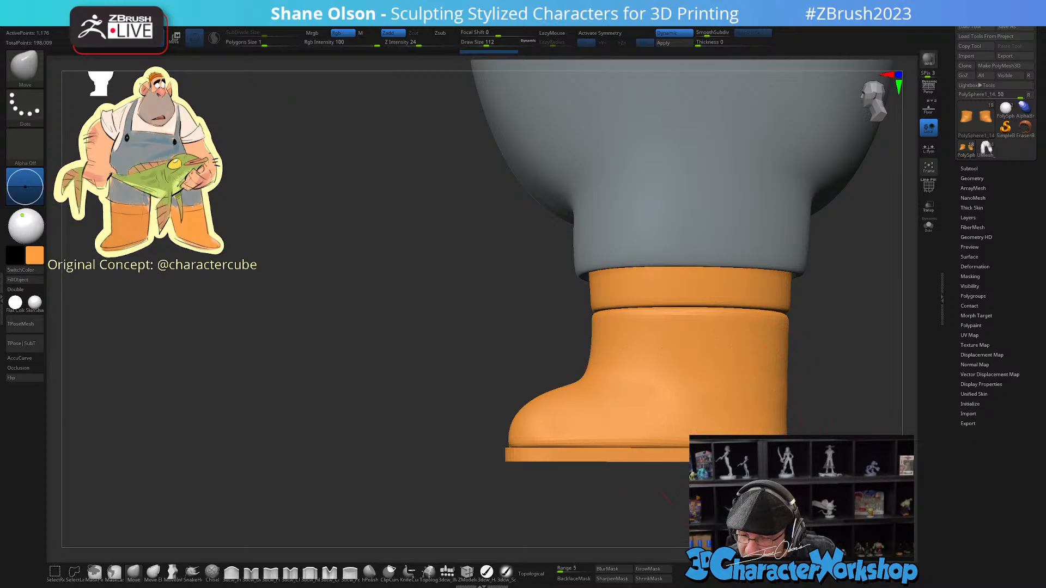
left_click_drag(784, 439, 790, 439)
Step: Select the boot soles subtool, show its polyframe, and reduce the draw size to about 39
mouse_move(784, 480)
left_mouse_down()
mouse_move(779, 539)
mouse_move(773, 466)
mouse_move(762, 458)
mouse_move(697, 472)
mouse_move(760, 487)
mouse_move(757, 506)
left_mouse_up()
left_click(781, 457, "alt")
key("shift+f")
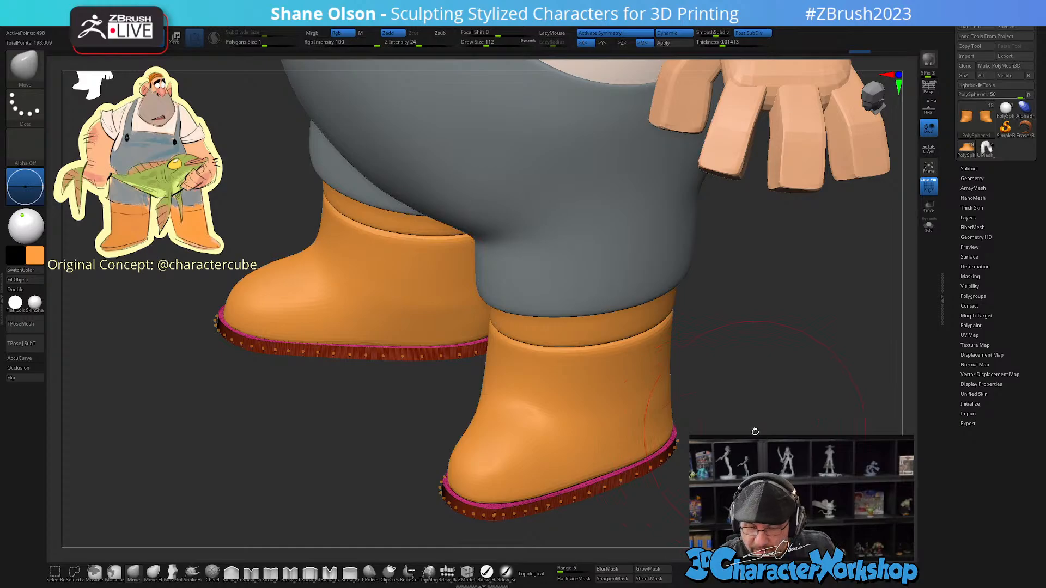
key("s")
left_click(757, 430)
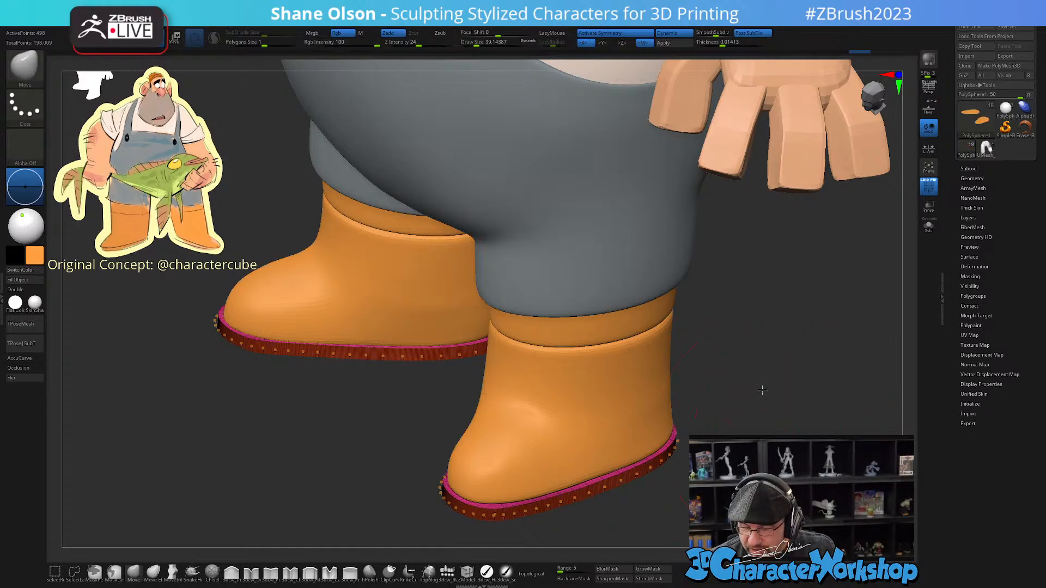
left_click_drag(763, 390, 764, 396, "alt")
key("space")
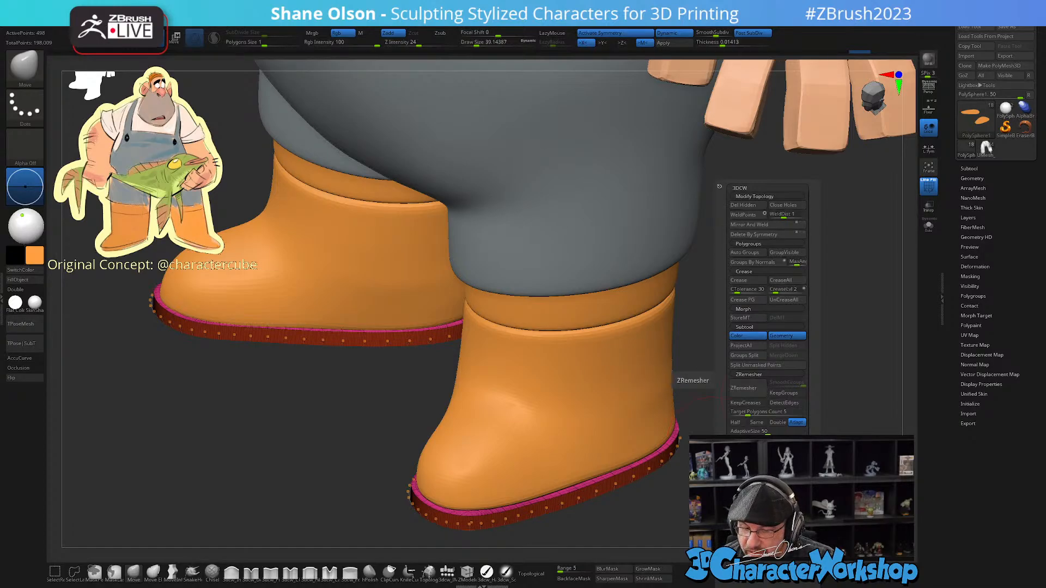
Step: Toggle the soles' dynamic subdivision off and on, isolated and with the boots, to compare the base and thickened shapes
left_click(928, 225)
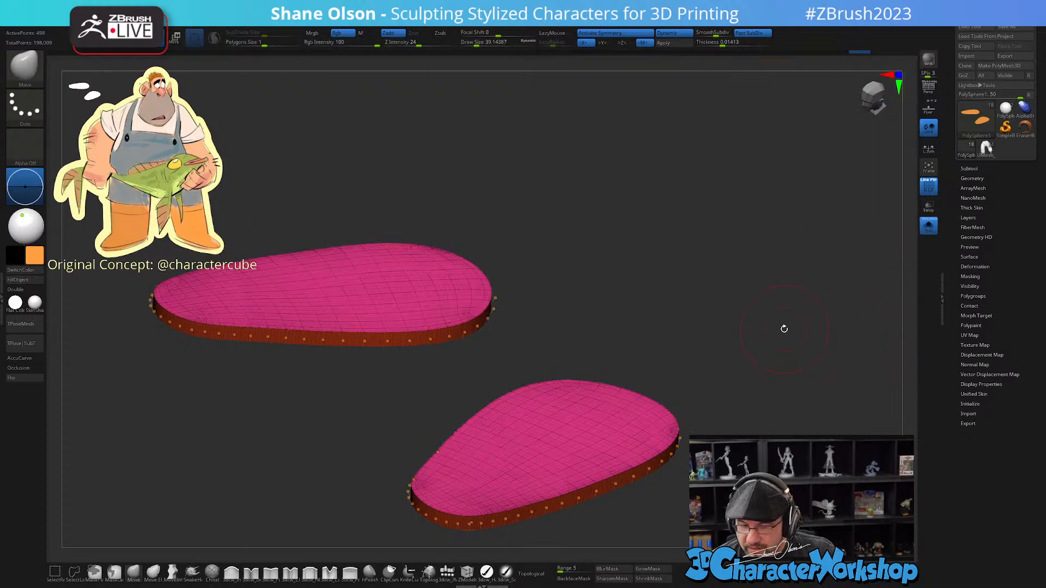
key("shift+d")
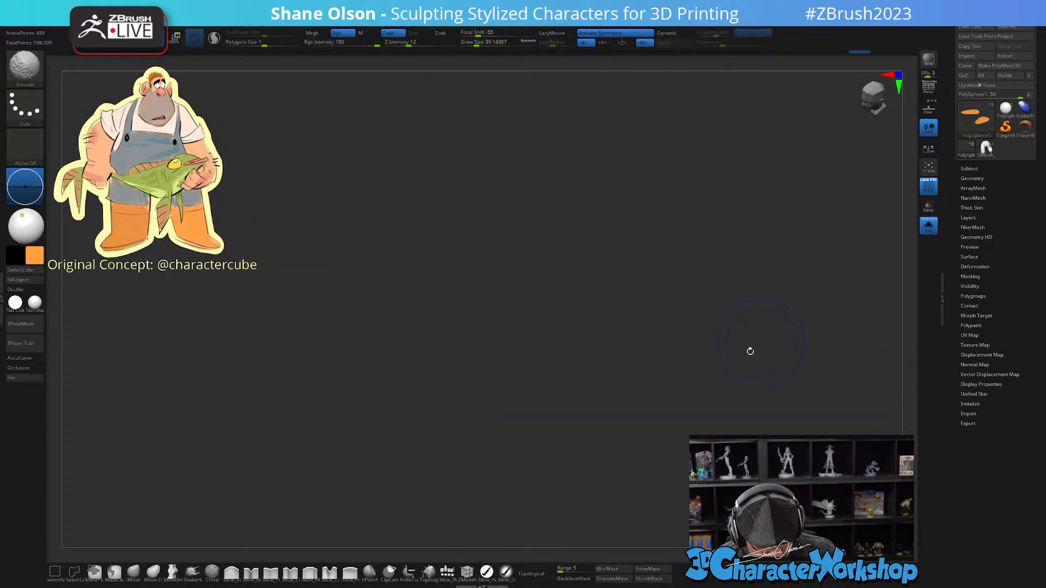
key("d")
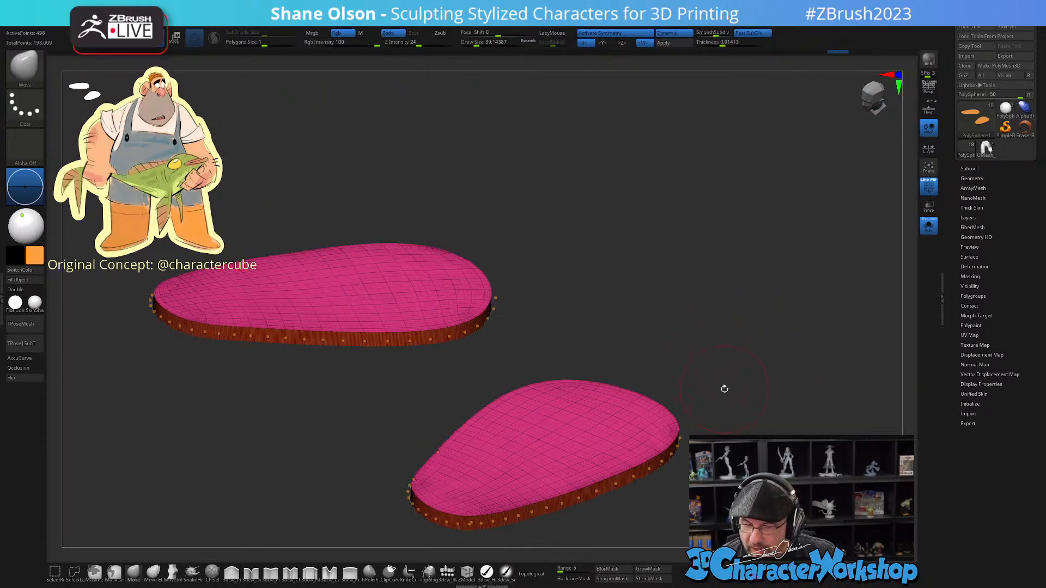
key("shift+d")
left_click(929, 227)
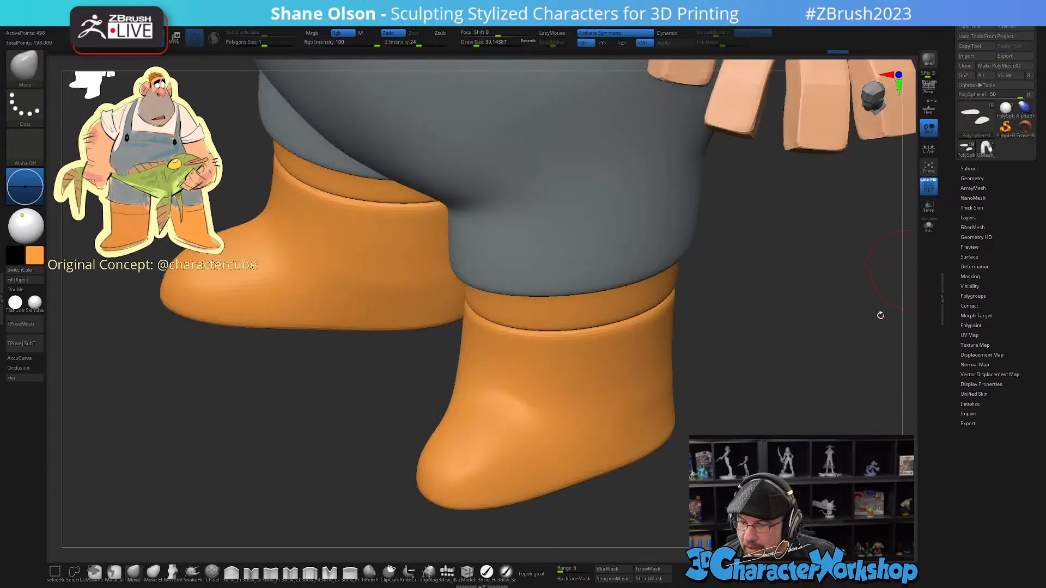
left_click_drag(801, 368, 784, 322)
key("d")
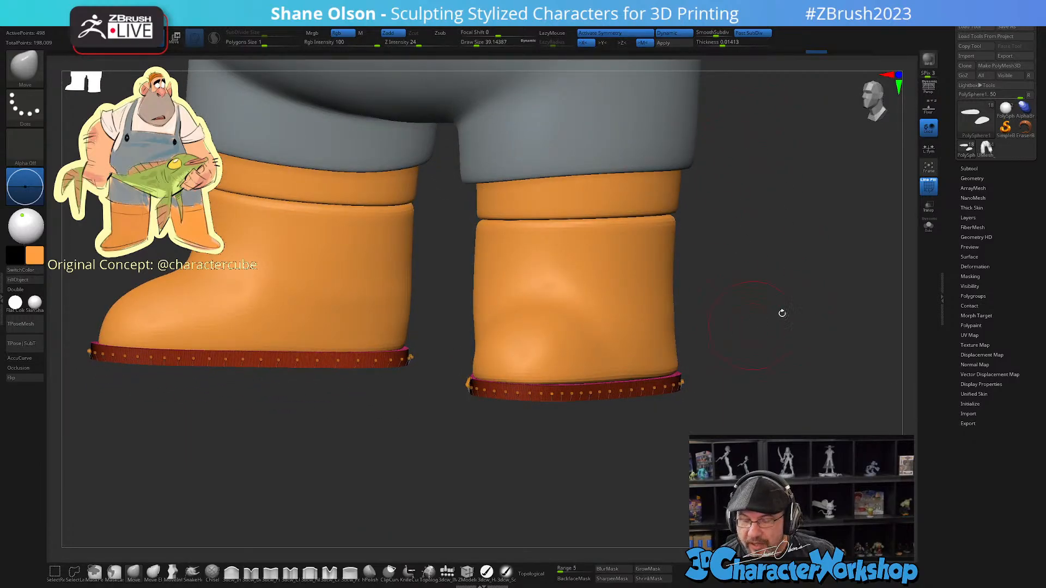
Step: Isolate the soles and turn off their dynamic subdivision to examine the base mesh outline from below
left_click(928, 225)
left_click_drag(861, 262, 809, 218)
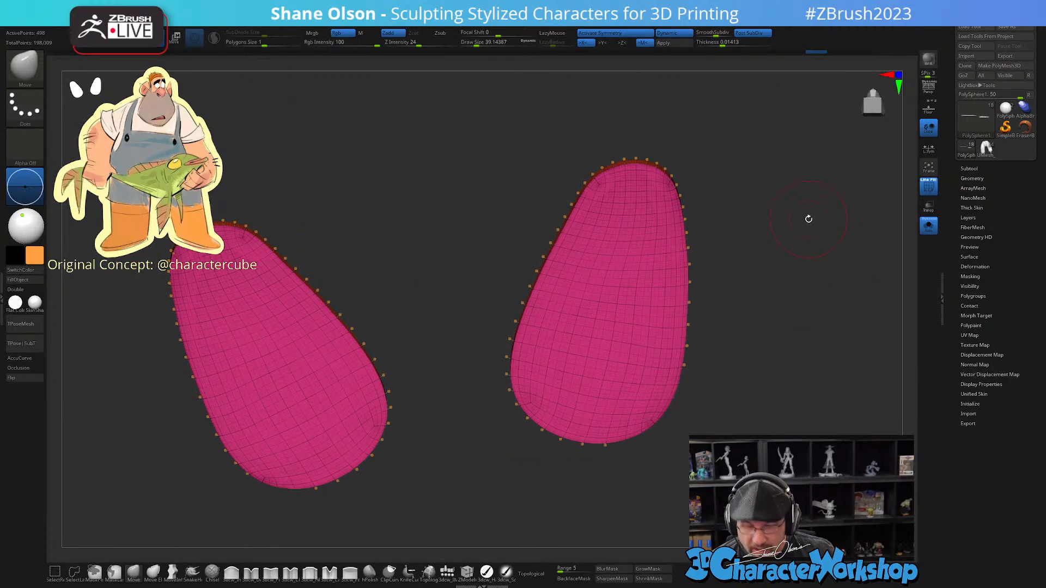
left_click(674, 33)
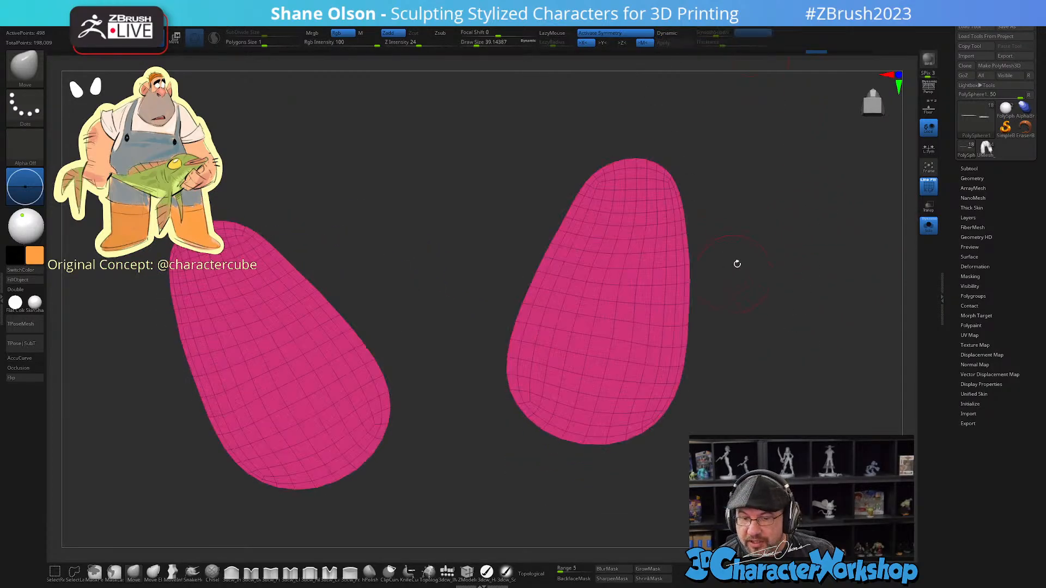
left_click_drag(736, 261, 755, 201)
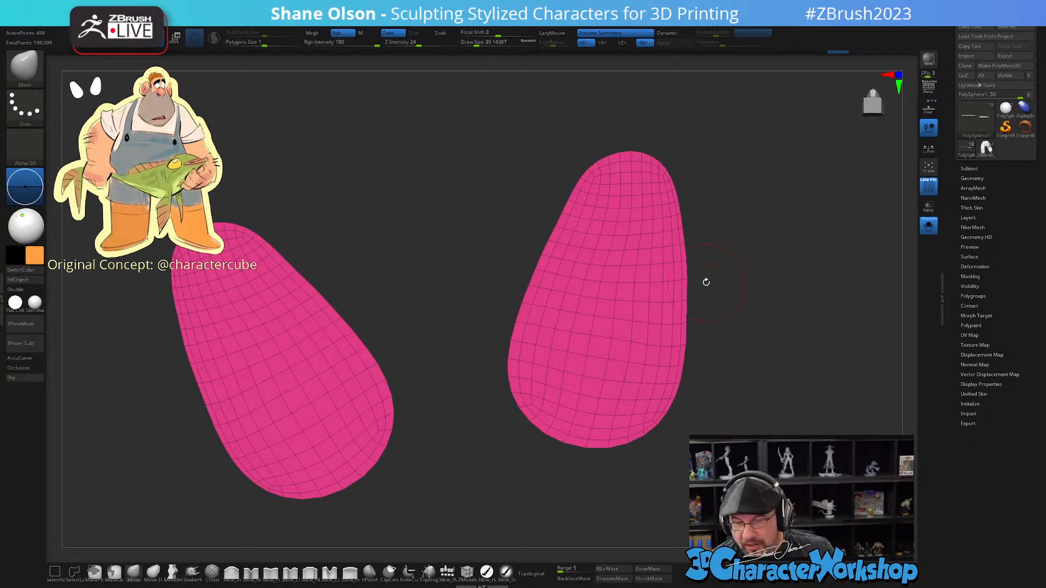
Step: Reduce the draw size to 28.75 and turn the soles' dynamic subdivision back on
key("s")
left_click_drag(726, 303, 723, 303)
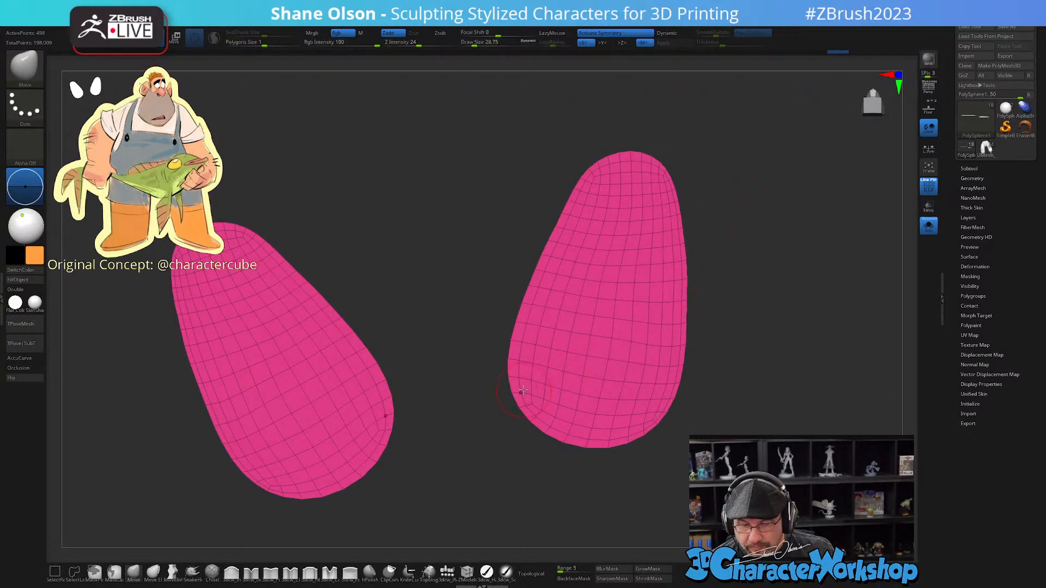
left_click_drag(750, 220, 749, 281)
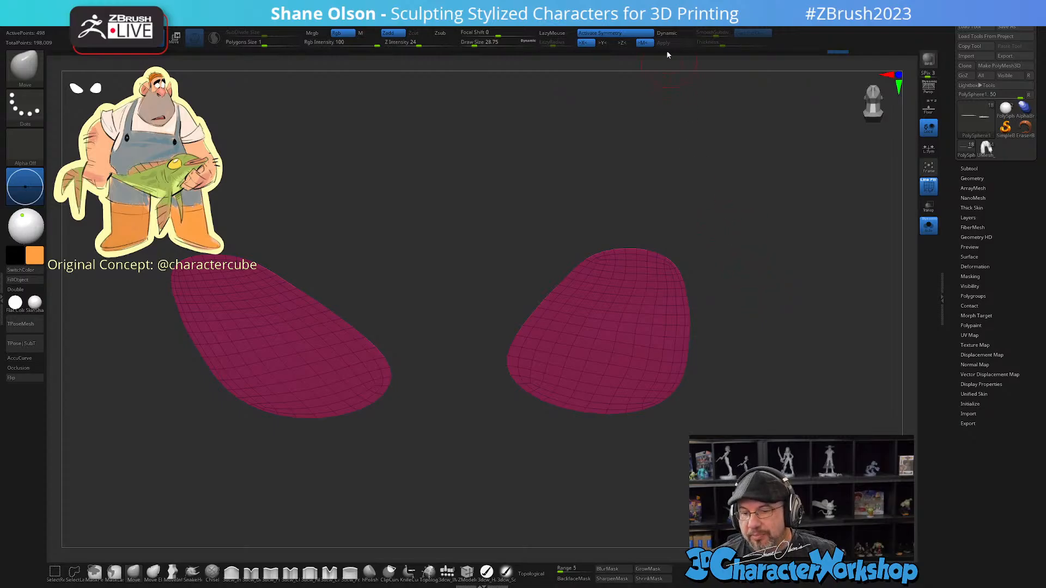
left_click(667, 34)
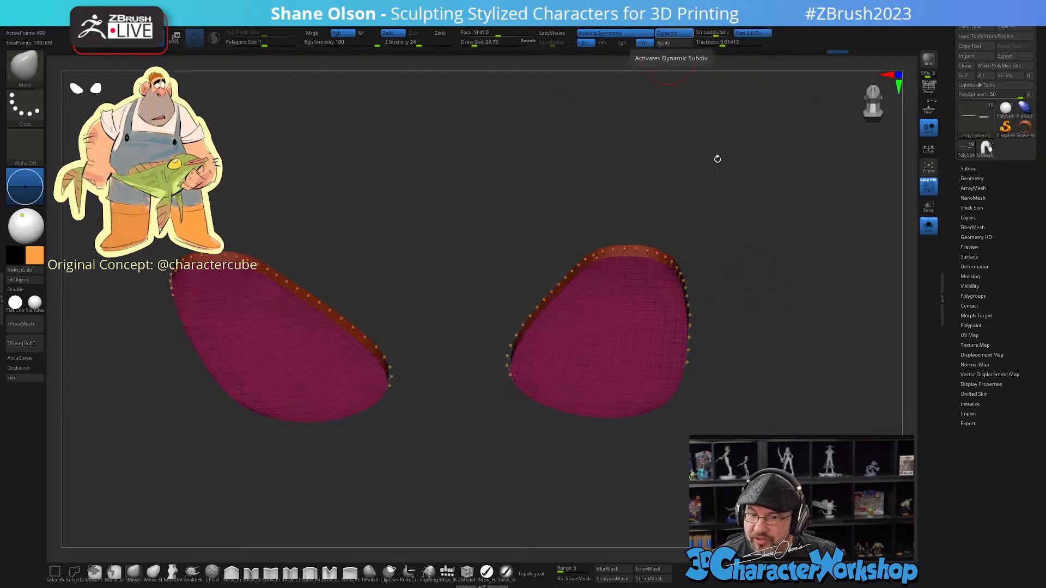
left_click_drag(734, 194, 661, 396)
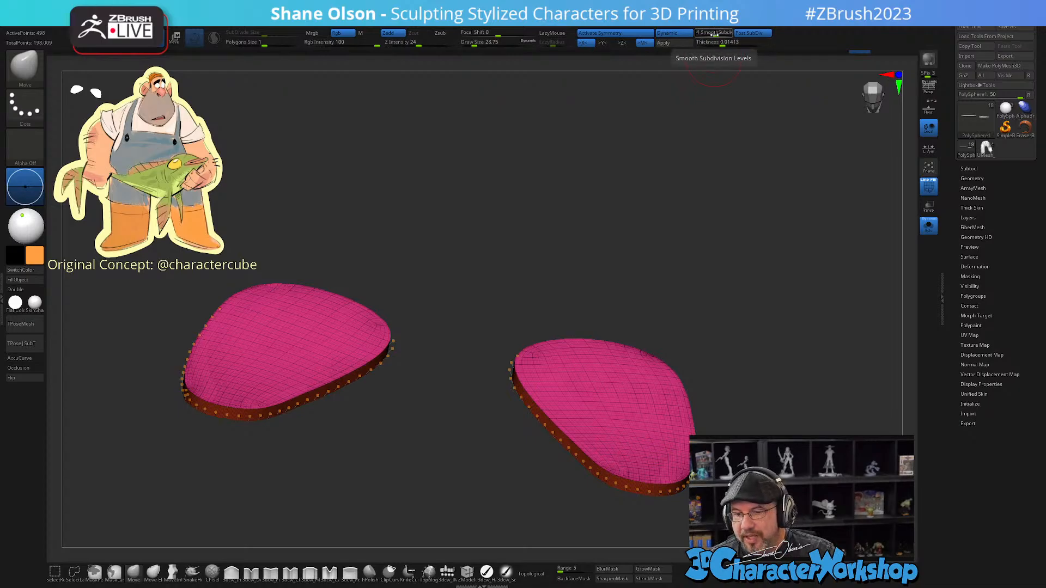
Step: Set the soles' smooth subdivision levels to 0 and apply their dynamic thickness as real geometry
left_click_drag(715, 35, 710, 35)
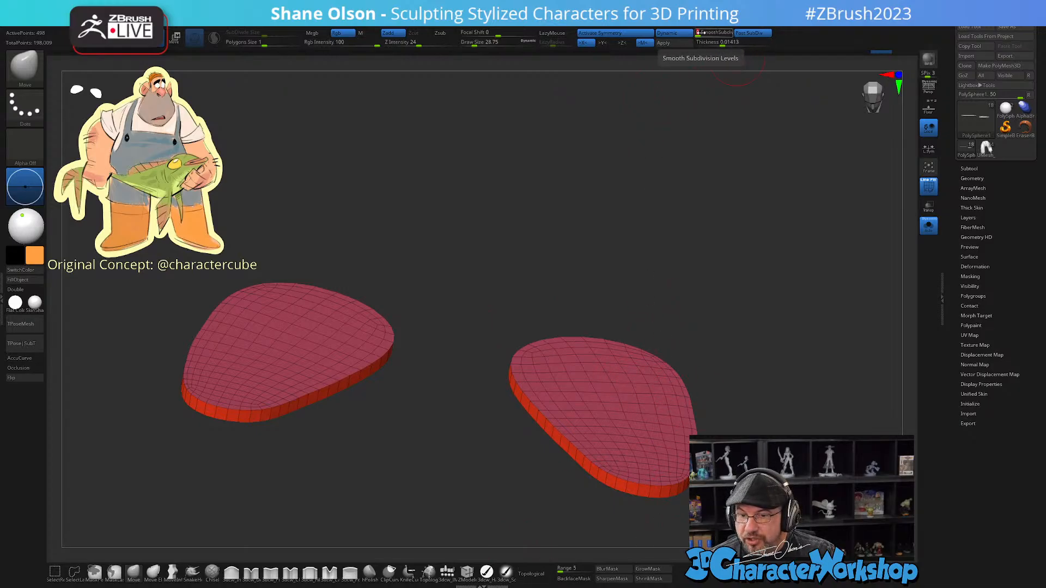
left_click_drag(781, 304, 655, 133)
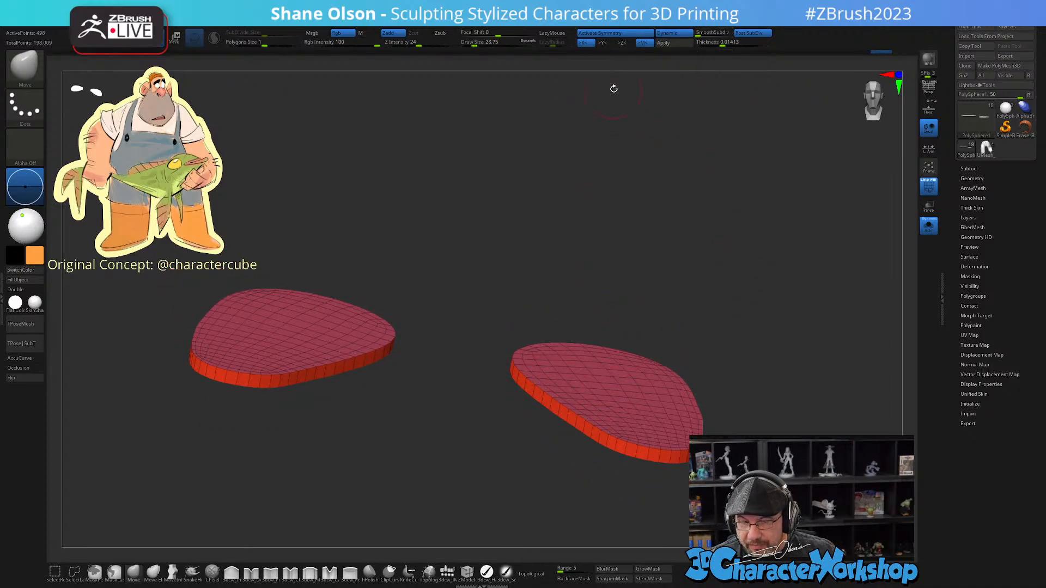
left_click(676, 34)
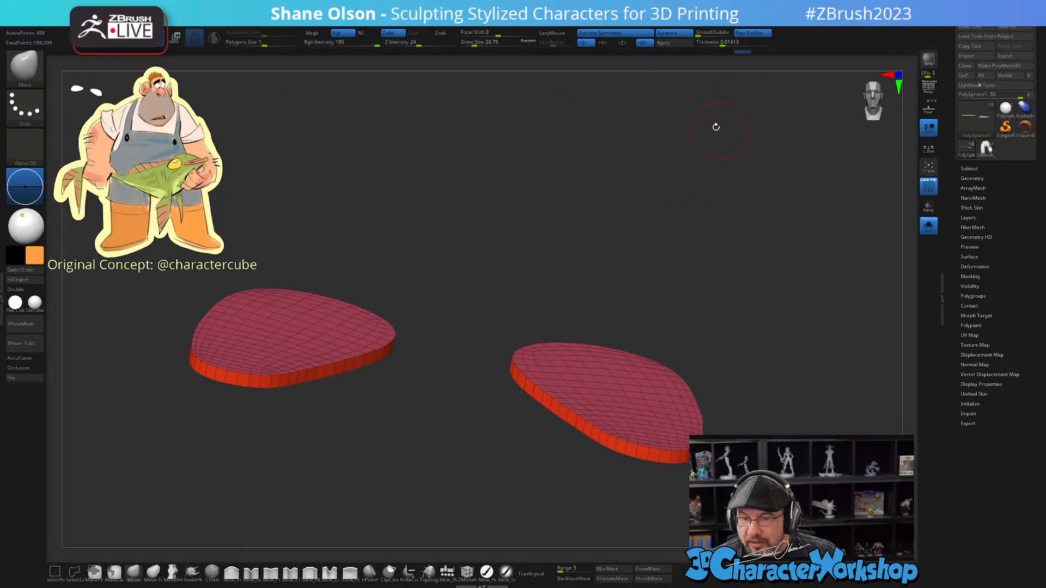
left_click(667, 33)
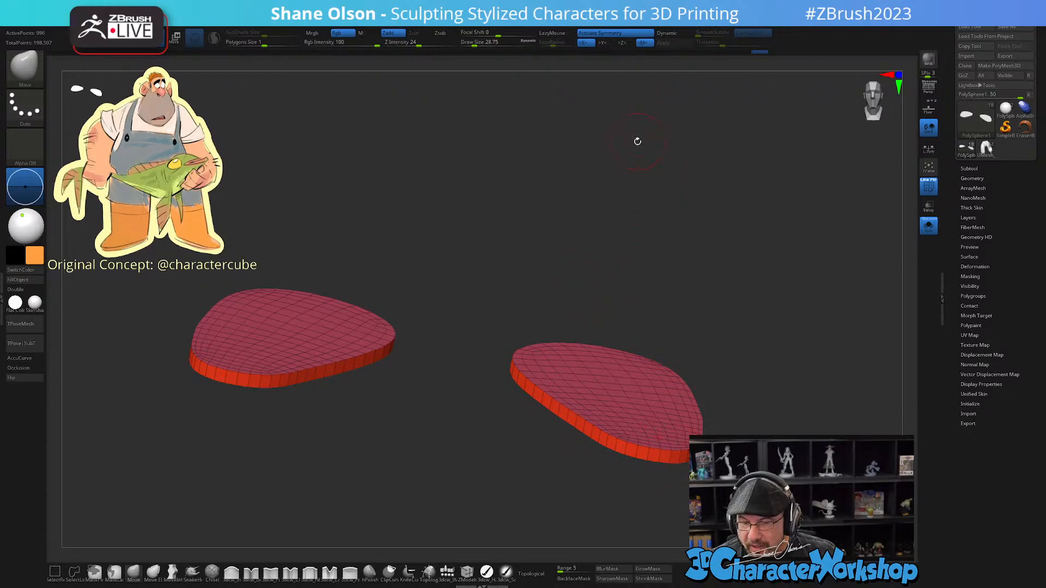
left_click_drag(666, 152, 665, 169)
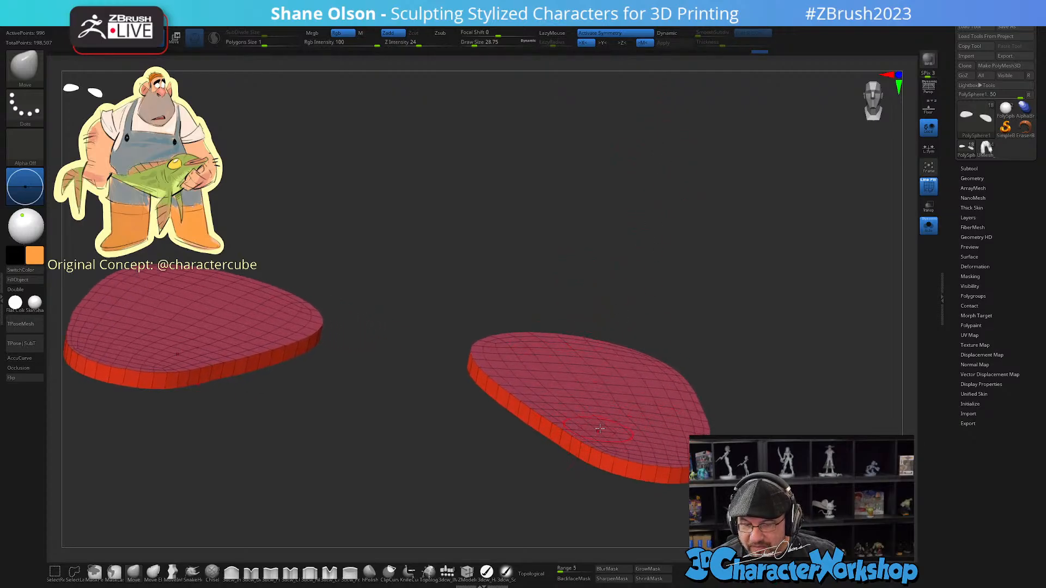
Step: Turn the soles' dynamic subdivision back on with thickness 0 and 4 smooth subdivision levels
left_click(668, 33)
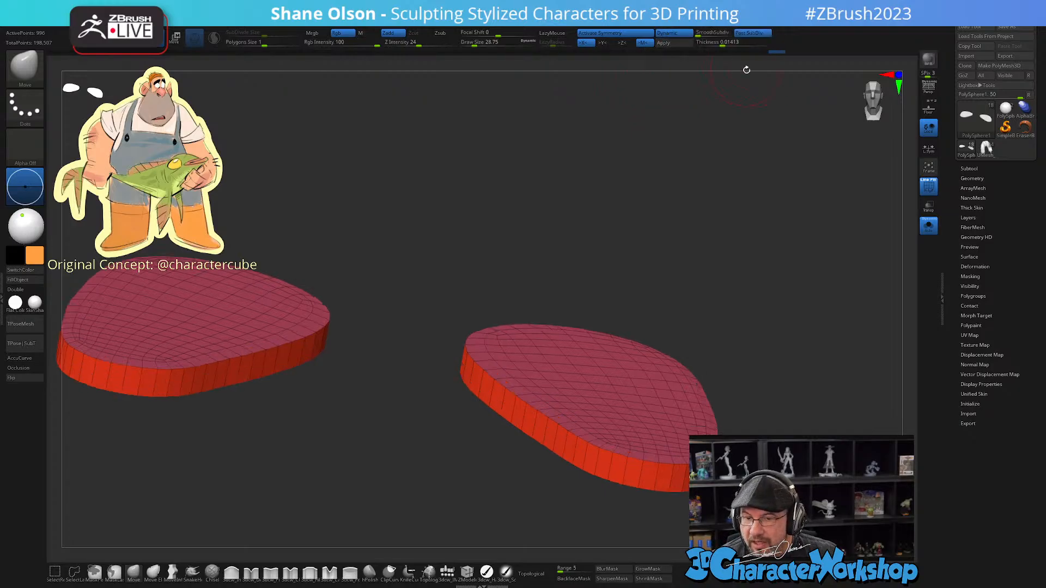
left_click(706, 44)
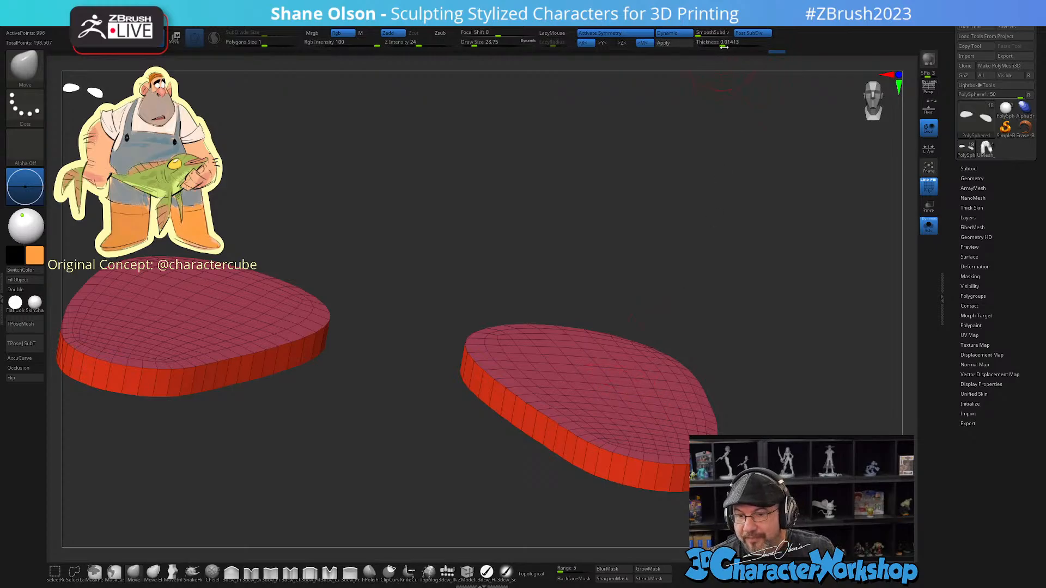
left_click_drag(721, 46, 696, 45)
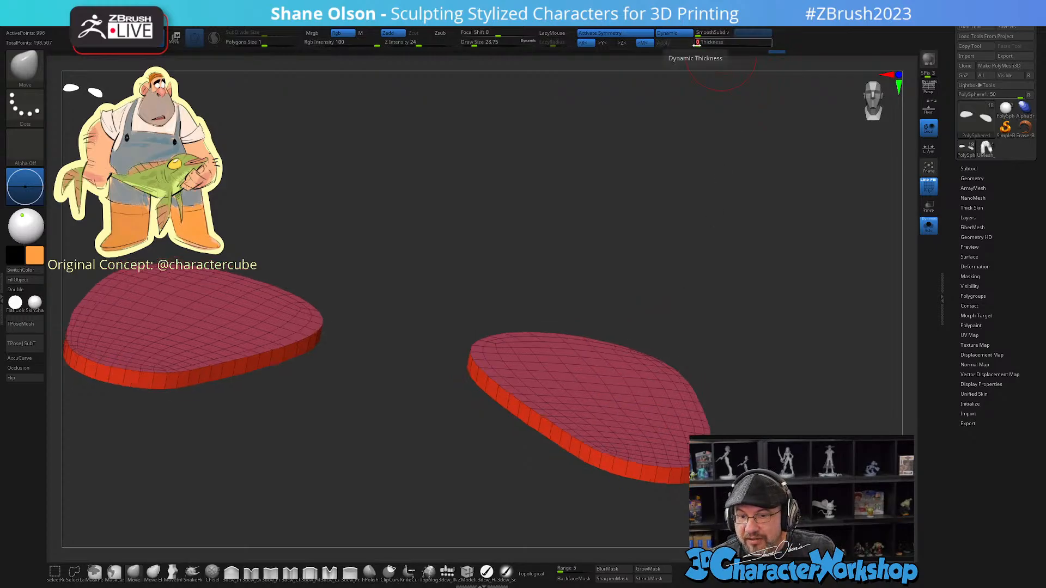
left_click(708, 30)
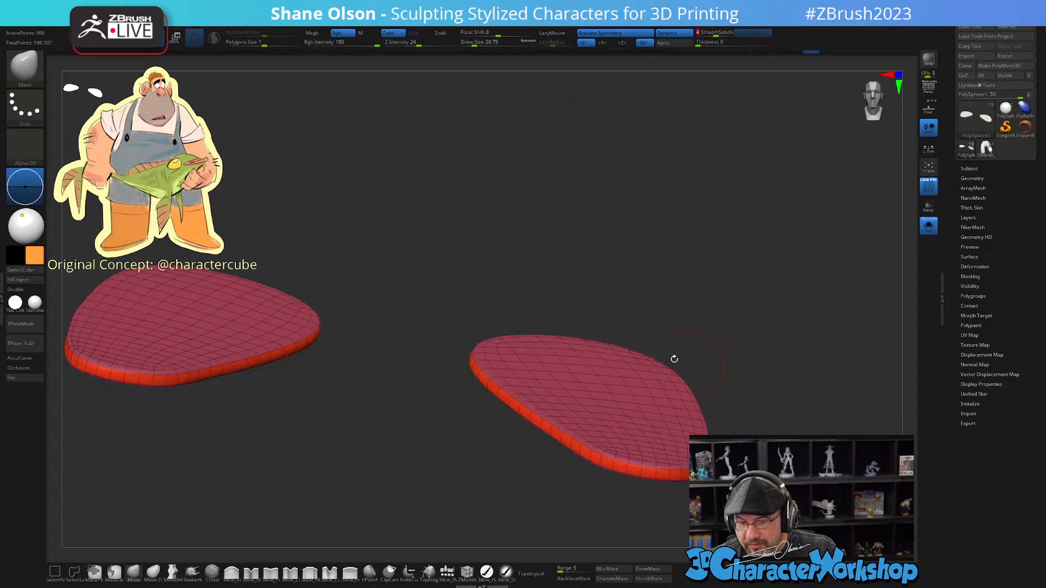
Step: Unhide the full model and, from below with temporary transparency and draw size about 87, push the soles' inner, wide-end and outer edges inward
left_click(929, 226)
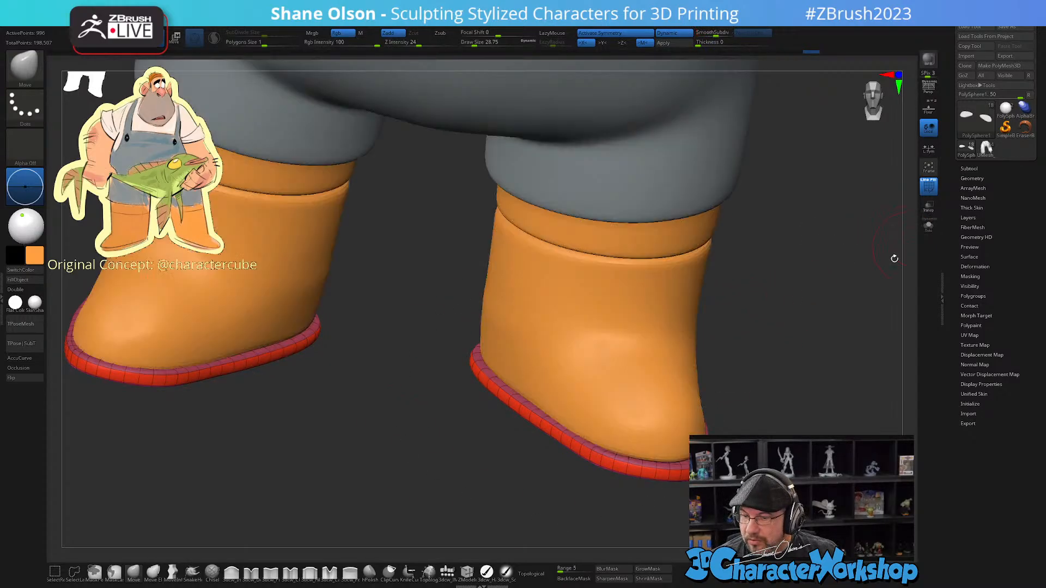
left_click_drag(808, 338, 698, 430)
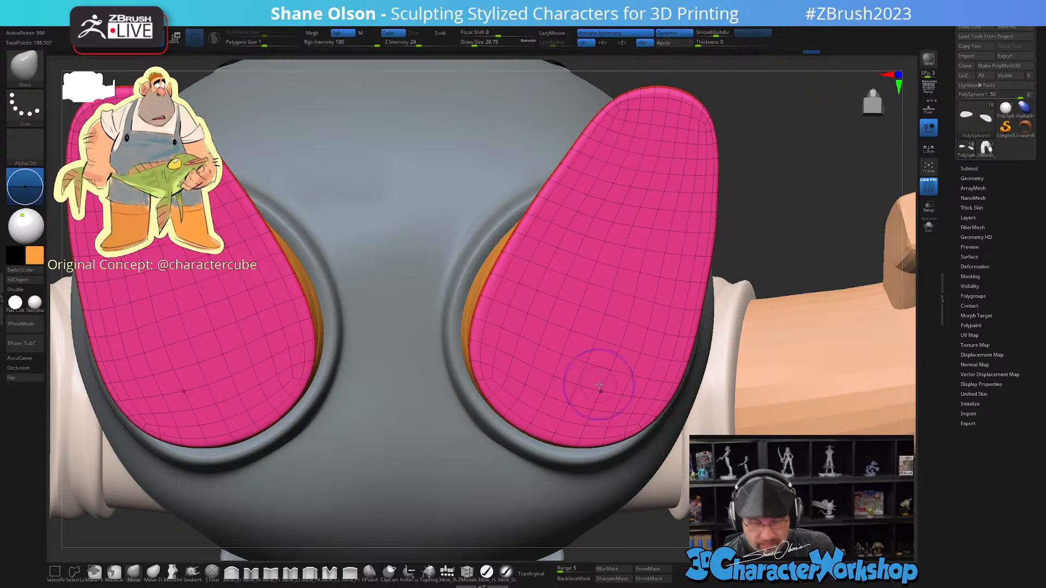
left_click(928, 206)
key("s")
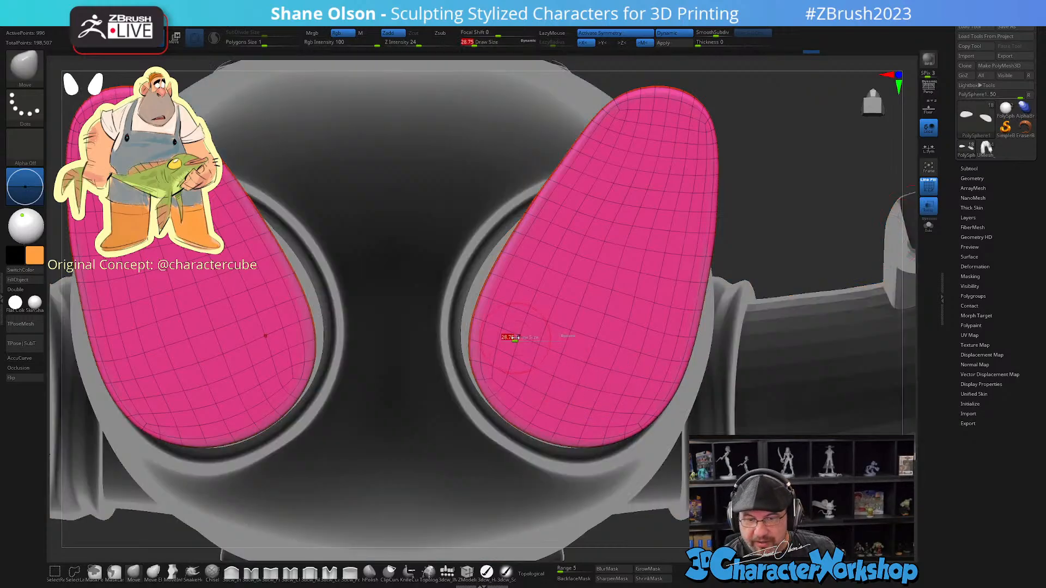
mouse_move(506, 338)
left_mouse_down()
mouse_move(545, 338)
mouse_move(490, 349)
mouse_move(539, 228)
mouse_move(597, 195)
mouse_move(552, 186)
left_mouse_up()
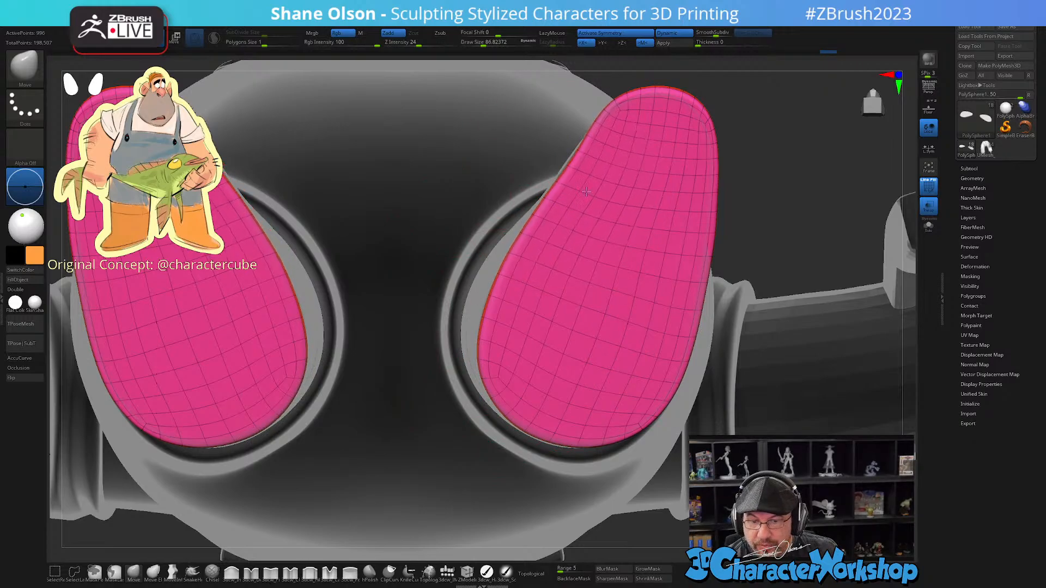
left_click_drag(517, 270, 525, 266)
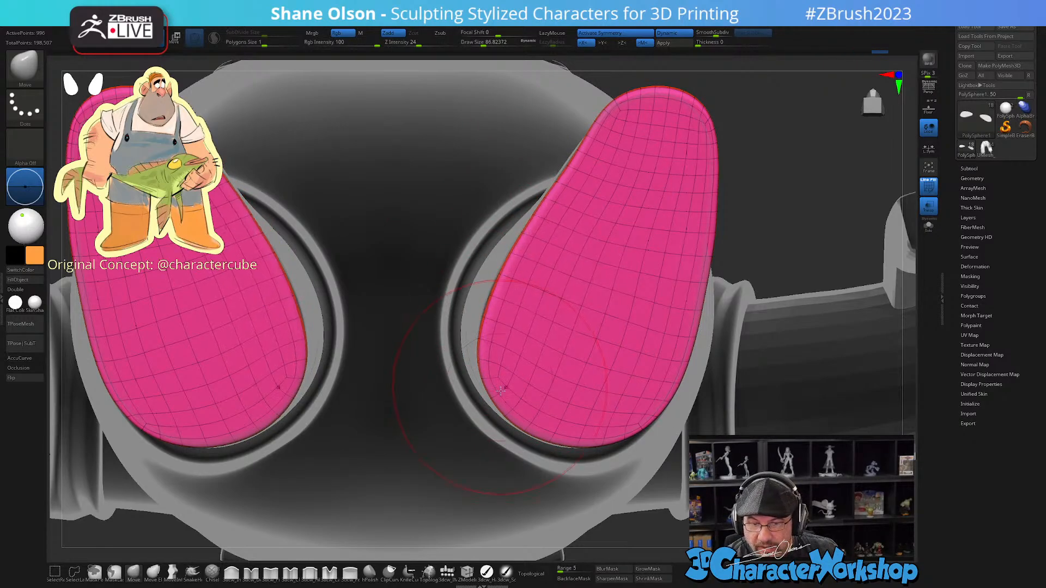
left_click_drag(499, 390, 512, 388)
mouse_move(562, 430)
left_mouse_down()
mouse_move(606, 427)
mouse_move(665, 382)
left_mouse_up()
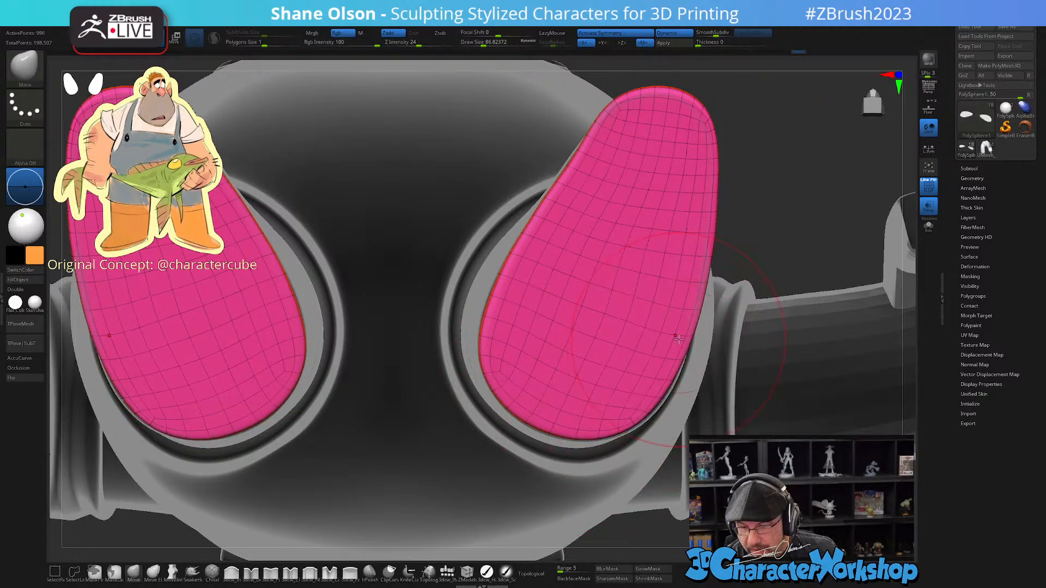
left_click_drag(689, 336, 683, 333)
left_click(931, 209)
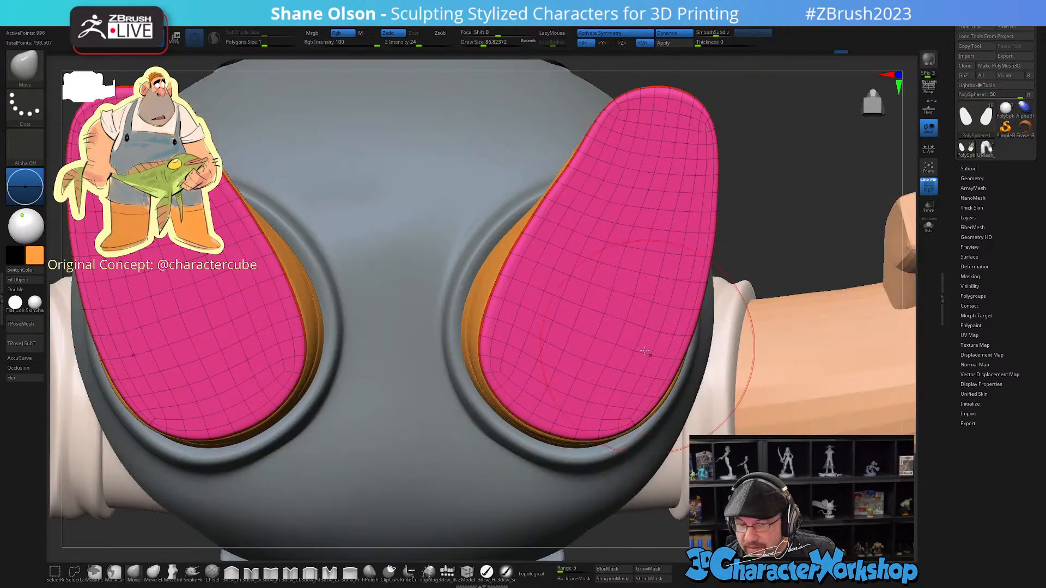
Step: Reshape the soles' inner edges and pull their narrow toe ends inward to follow the boot outline
left_click_drag(627, 410, 633, 415)
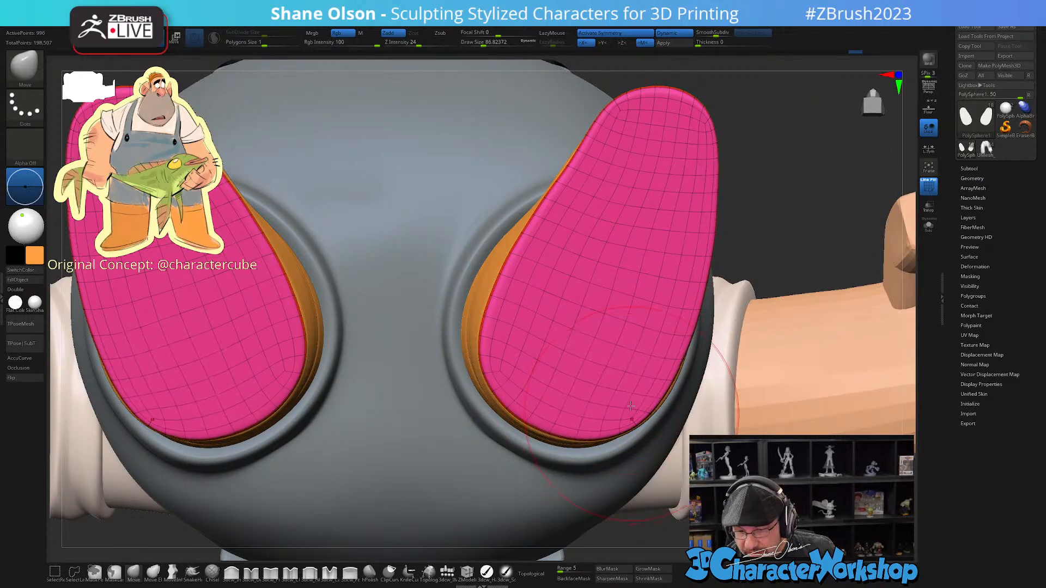
left_click_drag(526, 241, 531, 244)
left_click_drag(552, 198, 558, 199)
left_click_drag(604, 136, 609, 138)
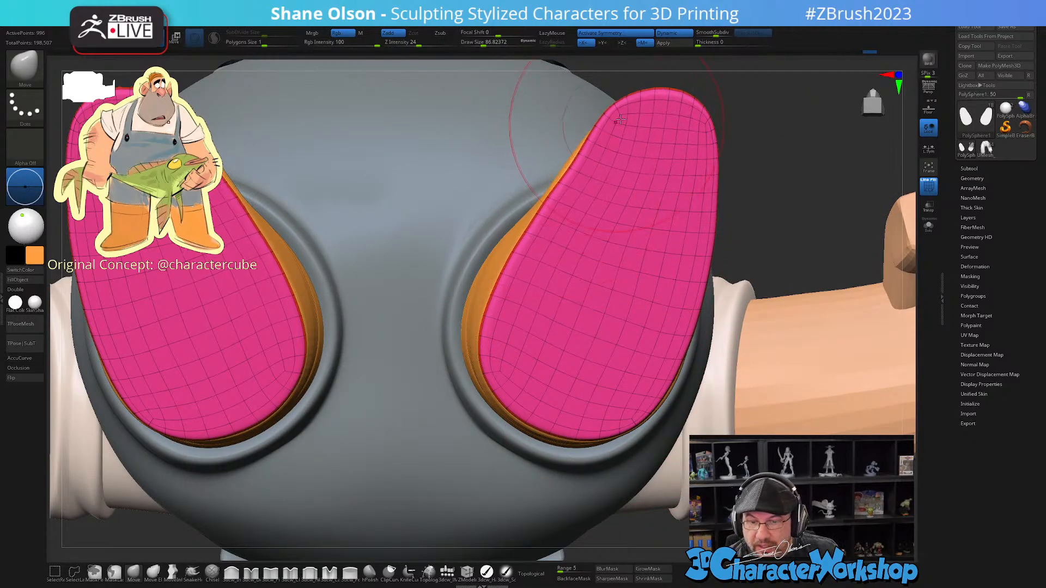
mouse_move(631, 103)
left_mouse_down()
mouse_move(659, 108)
mouse_move(643, 124)
left_mouse_up()
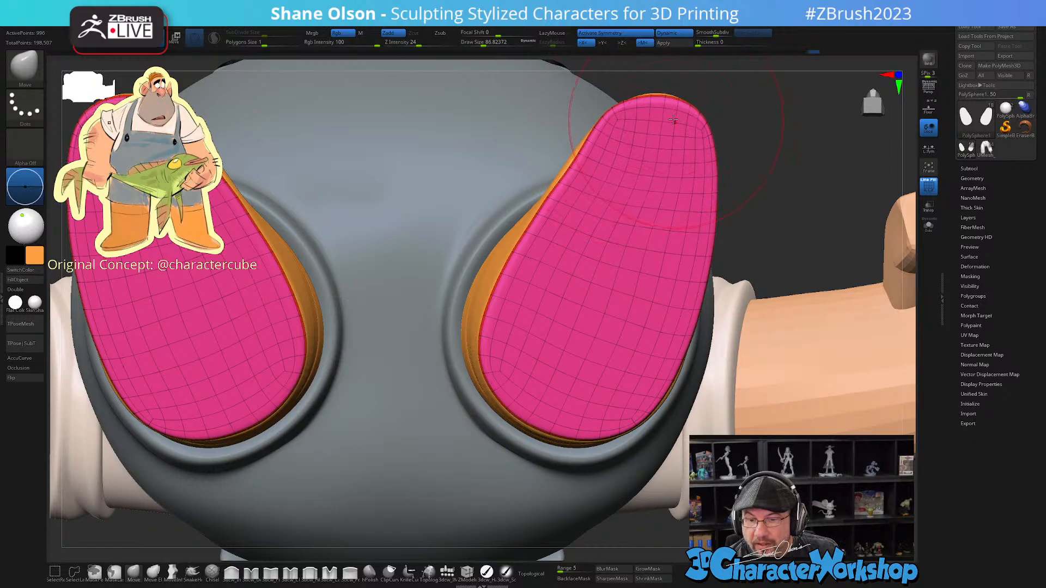
Step: Reduce the draw size to about 59 and refine the inner curve near the soles' toe ends
key("s")
left_click_drag(710, 117, 668, 104)
left_click_drag(618, 127, 619, 121)
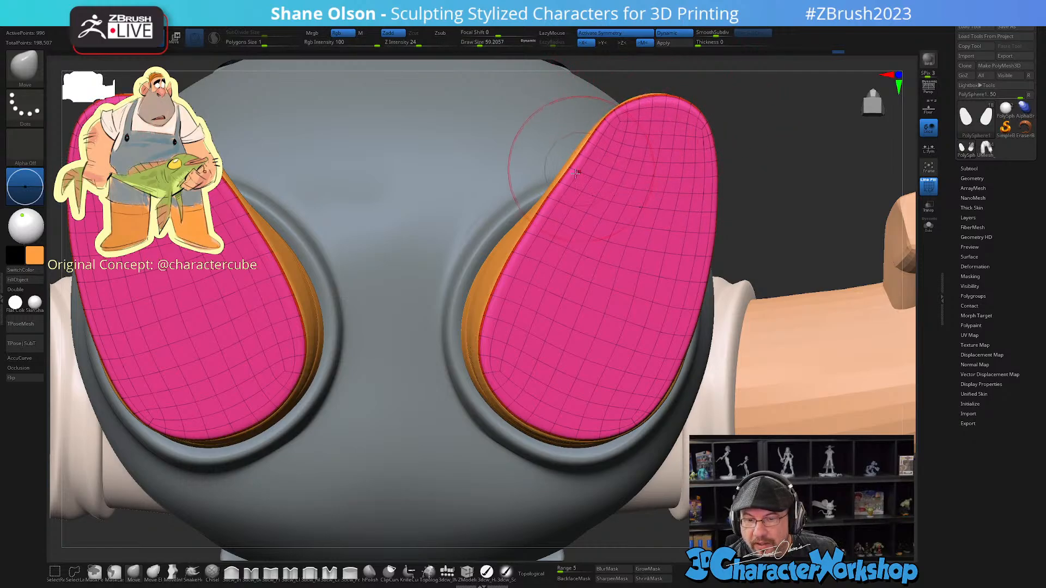
left_click_drag(578, 166, 582, 151)
left_click_drag(591, 148, 587, 146)
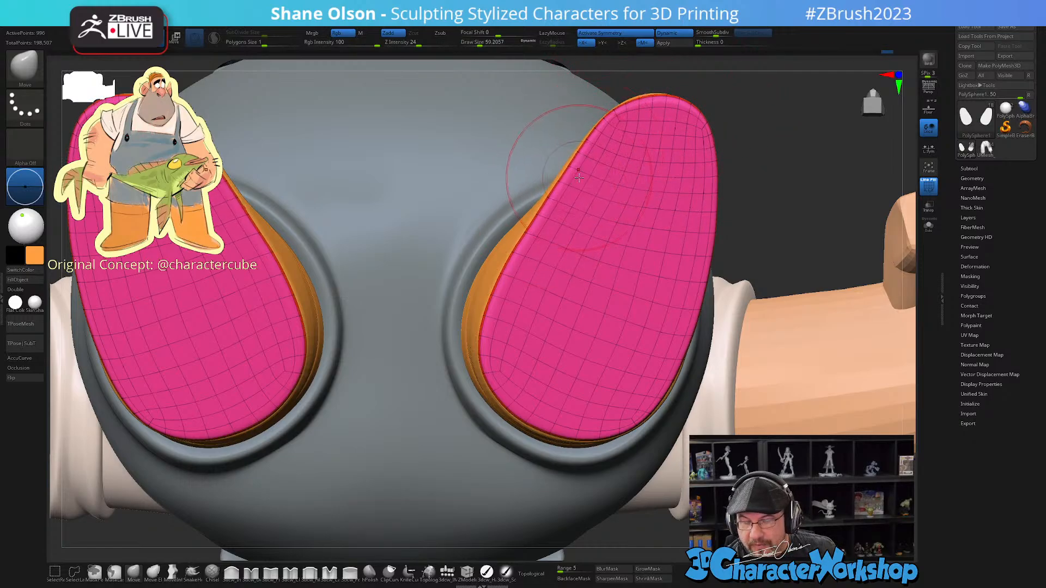
Step: Set the draw size to about 74 and push the soles' outer edges inward from the toe along the side
key("s")
left_click_drag(697, 143, 697, 142)
left_click_drag(703, 139, 701, 237)
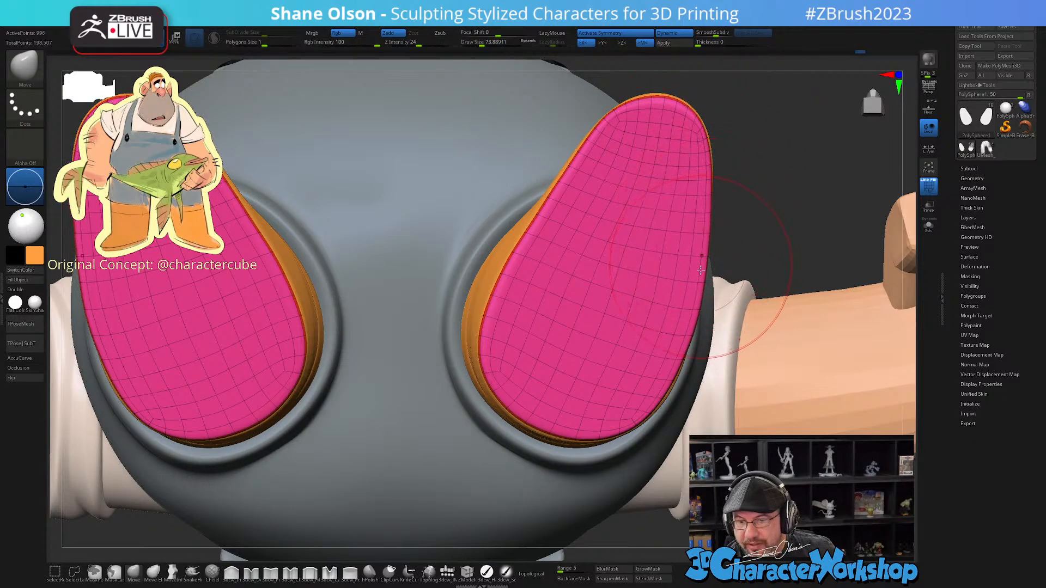
left_click_drag(704, 277, 691, 309)
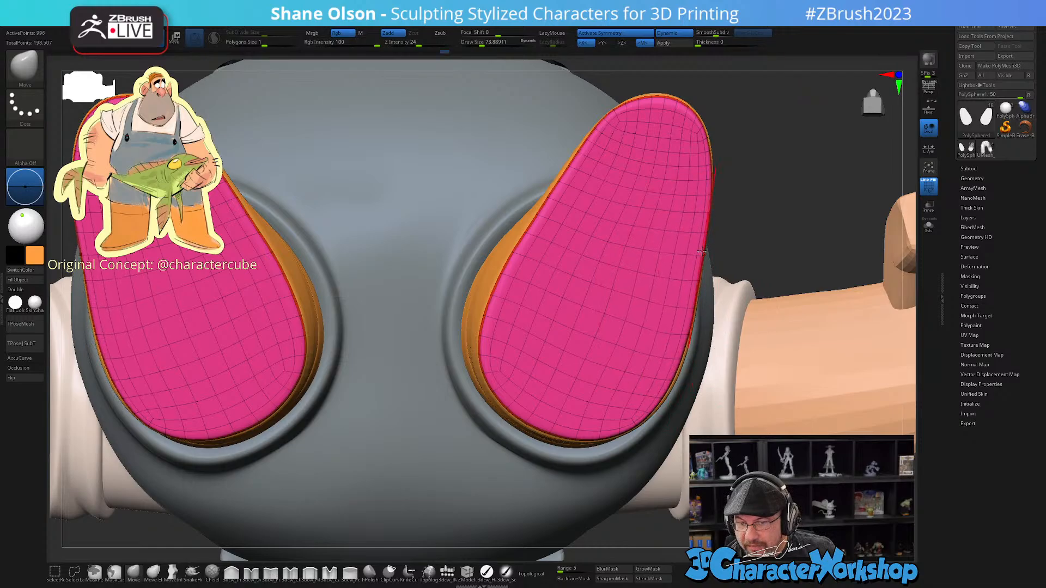
Step: Reduce the draw size to about 51 and even out the soles' outer, wide-end and inner edges
key("s")
left_click_drag(704, 228, 700, 228)
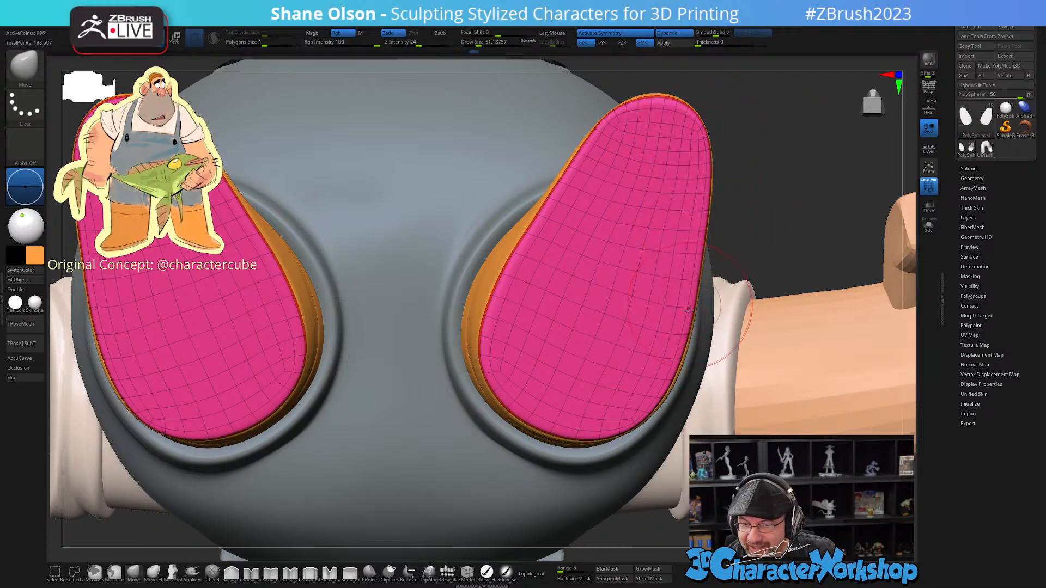
left_click_drag(673, 374, 680, 365)
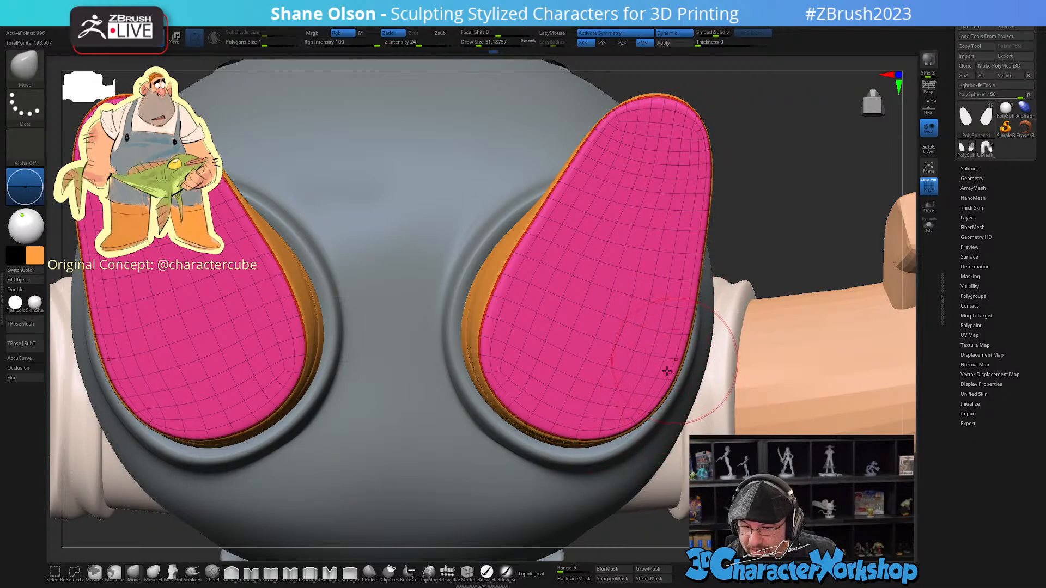
left_click_drag(556, 424, 518, 404)
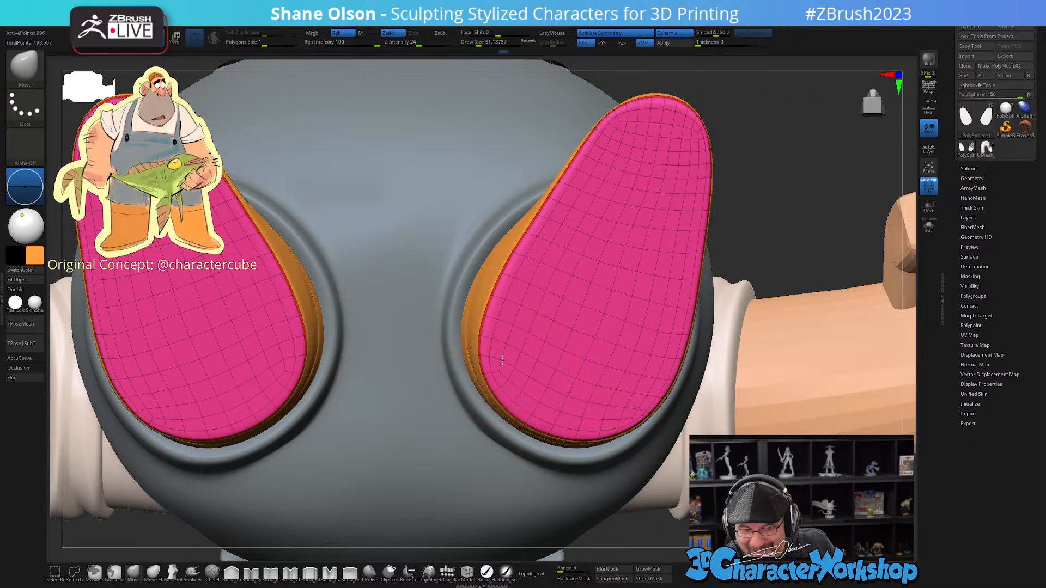
left_click_drag(547, 215, 555, 218)
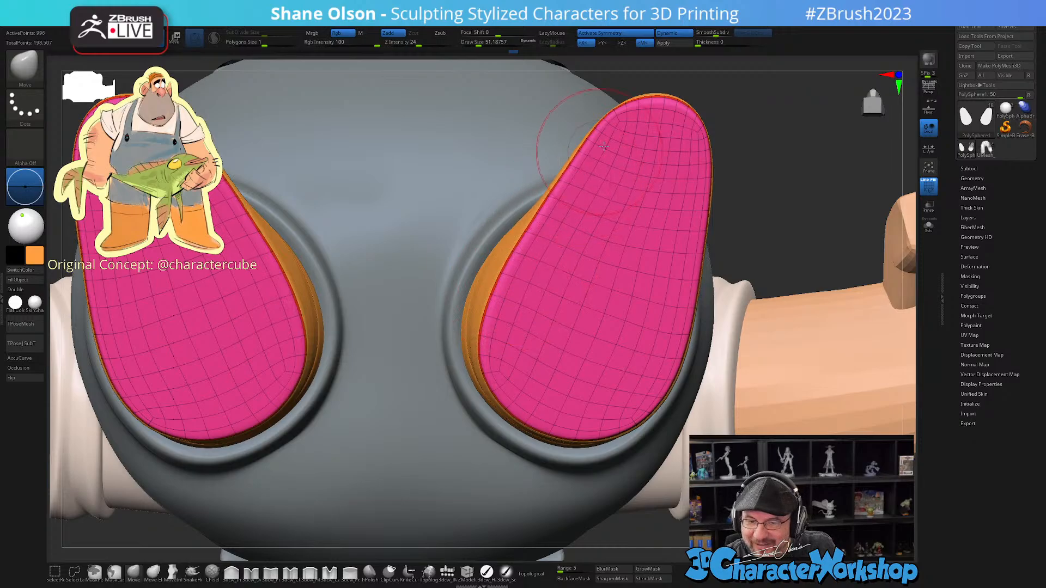
Step: Turn off the polyframe and, from the front, raise the soles slightly into the boots and scale them thicker vertically
key("f")
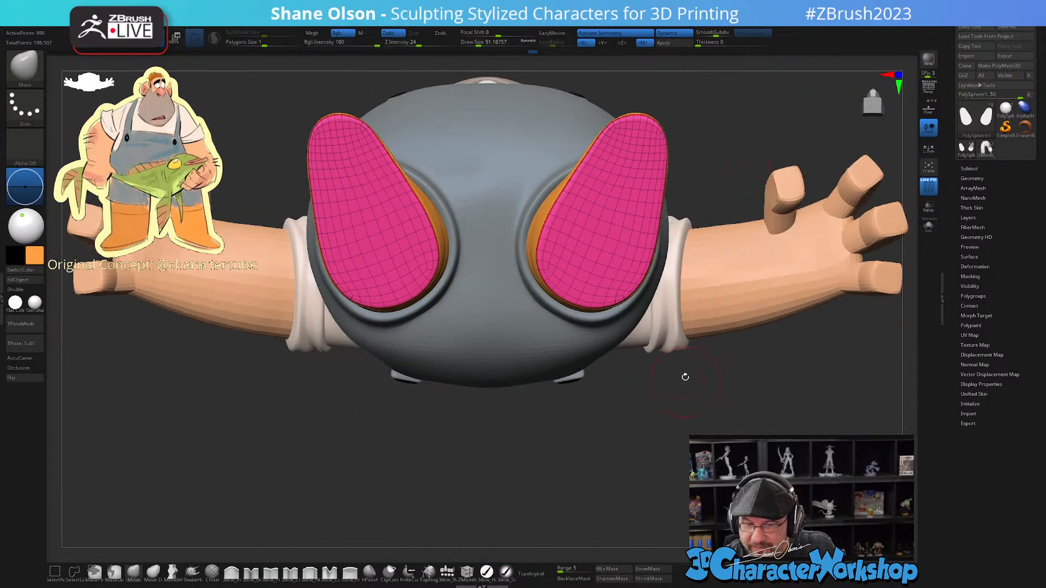
left_click_drag(685, 376, 682, 437)
left_click_drag(694, 327, 686, 343, "shift")
left_click_drag(674, 295, 672, 418, "alt")
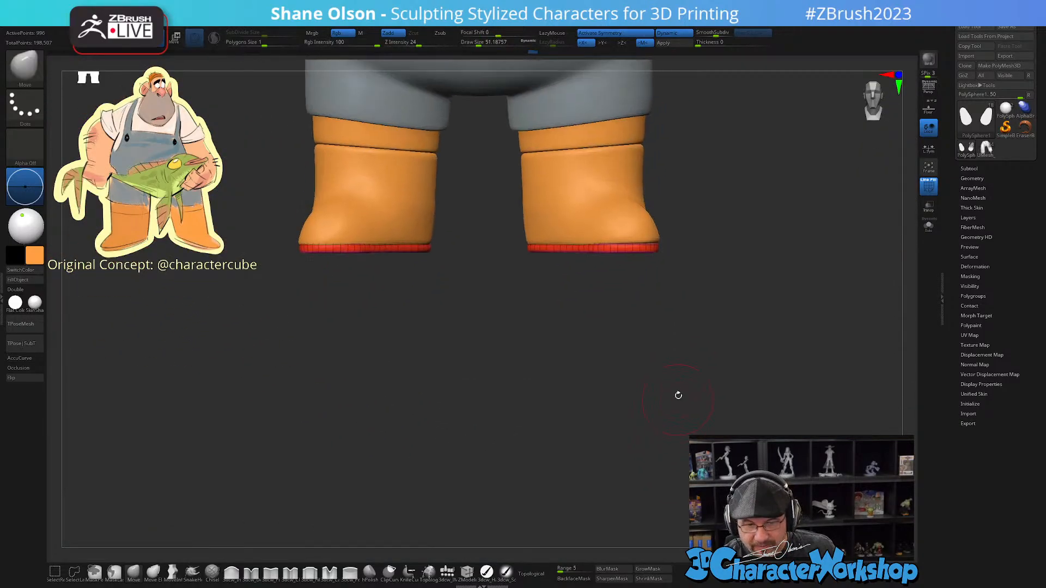
mouse_move(675, 373)
left_mouse_down("alt")
mouse_move(663, 418)
mouse_move(671, 404)
left_mouse_up("alt")
key("shift+f")
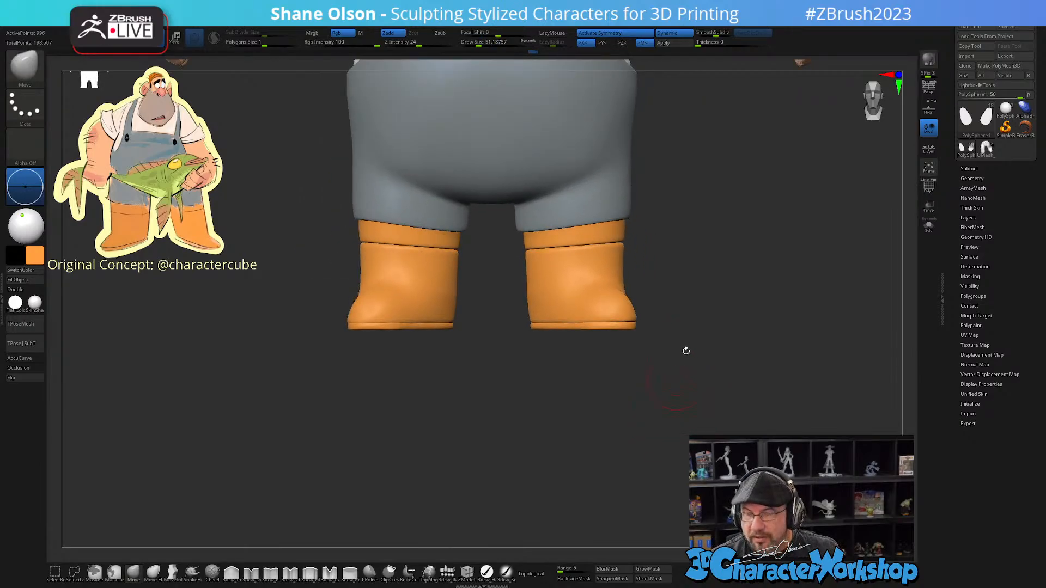
left_click_drag(711, 340, 773, 297, "alt")
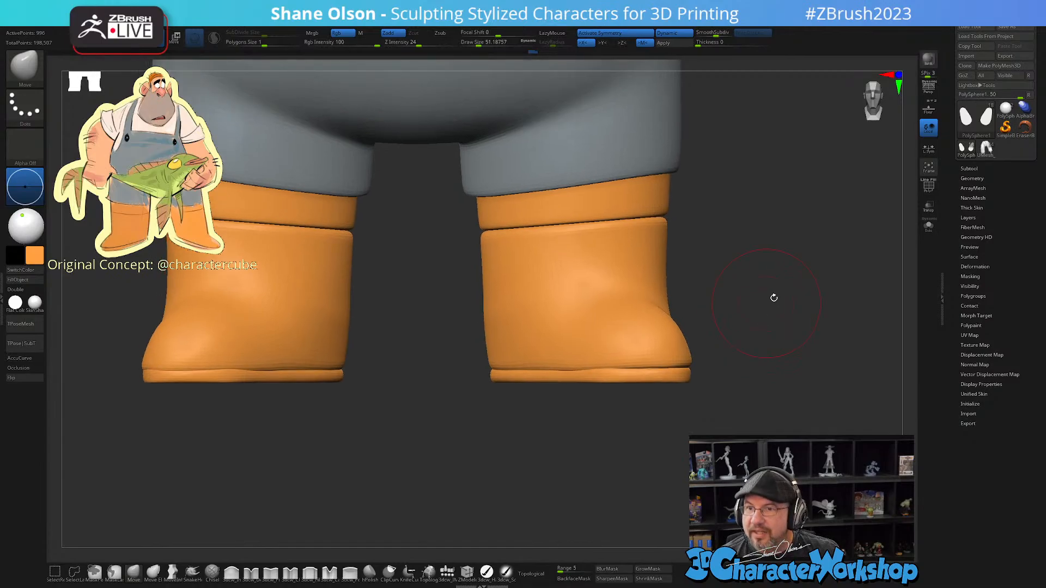
key("w")
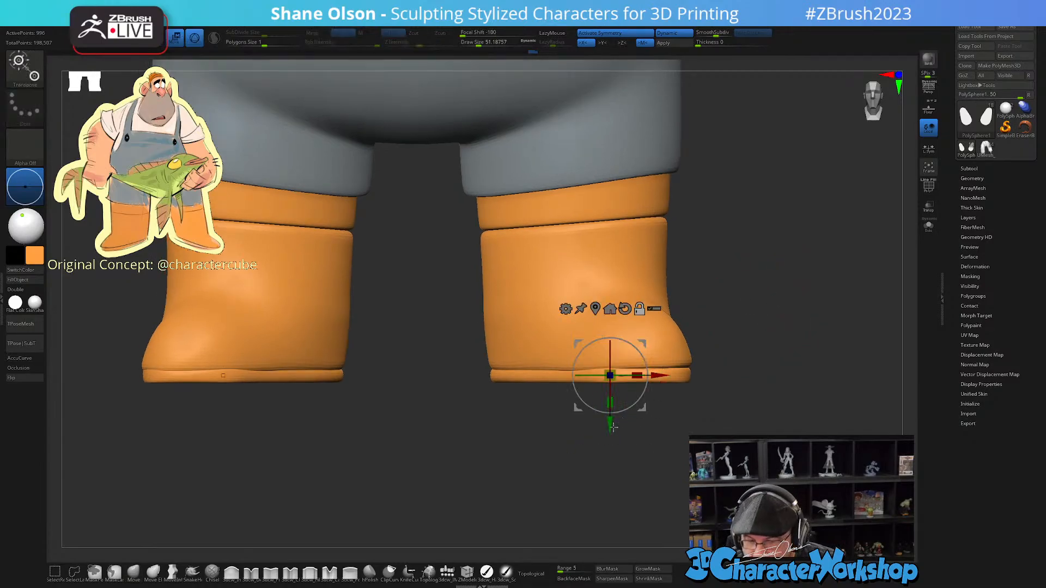
mouse_move(610, 417)
left_mouse_down()
mouse_move(613, 409)
mouse_move(615, 441)
mouse_move(613, 414)
left_mouse_up()
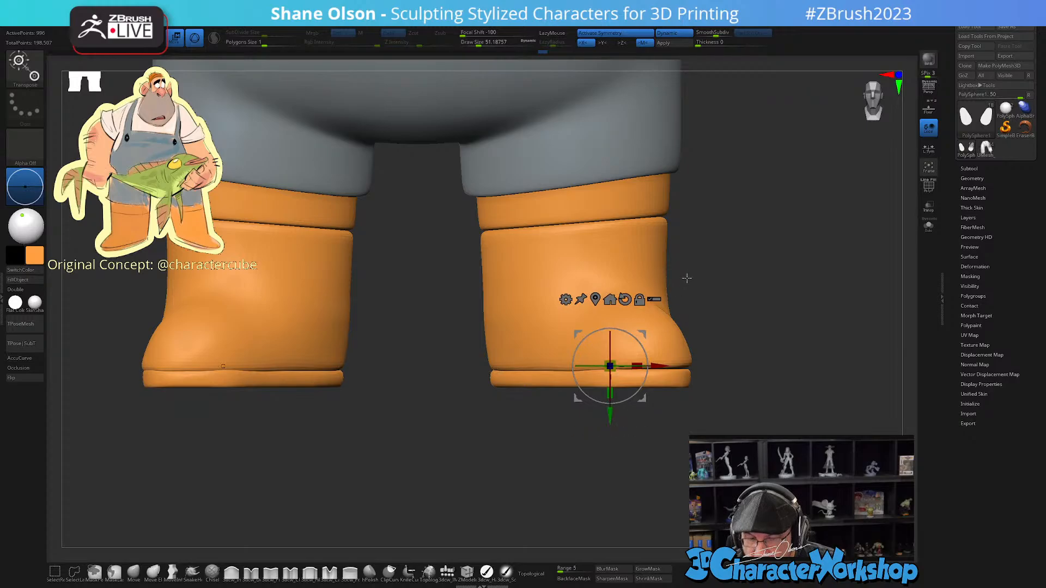
Step: Return to the Move brush, select the lower boots subtool briefly, and reselect the soles
key("q")
left_click(615, 257, "alt")
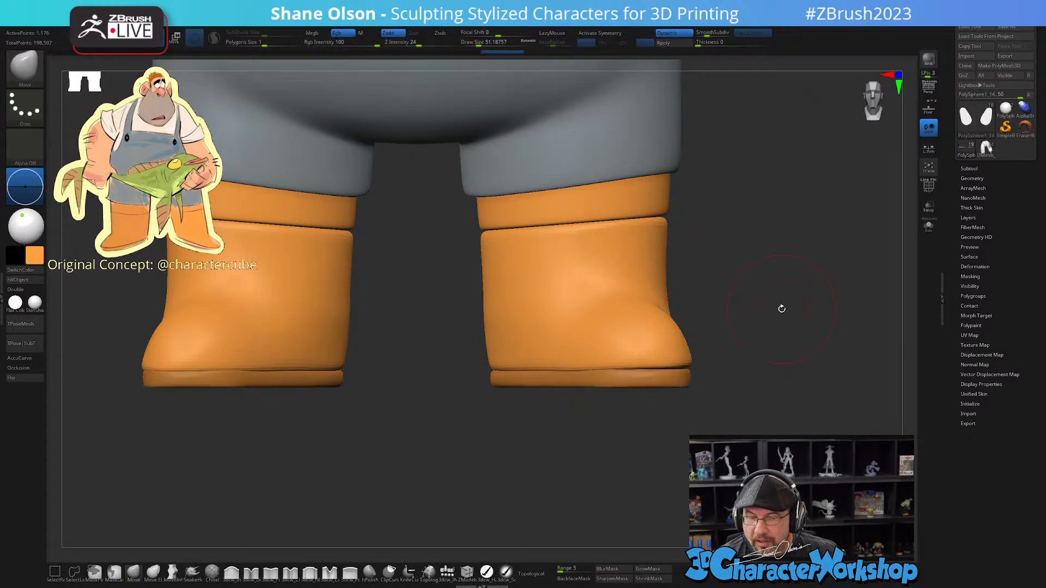
left_click(640, 380, "alt")
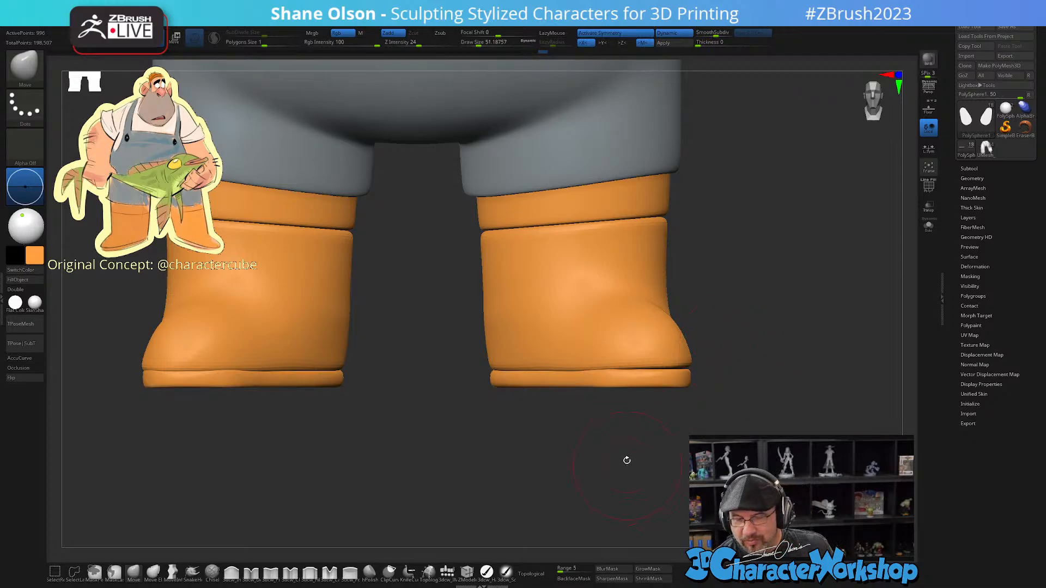
Step: Select the lower boots, set the draw size to about 87 and nudge the toe area of the lower edge with the Move brush
left_click_drag(598, 479, 732, 430)
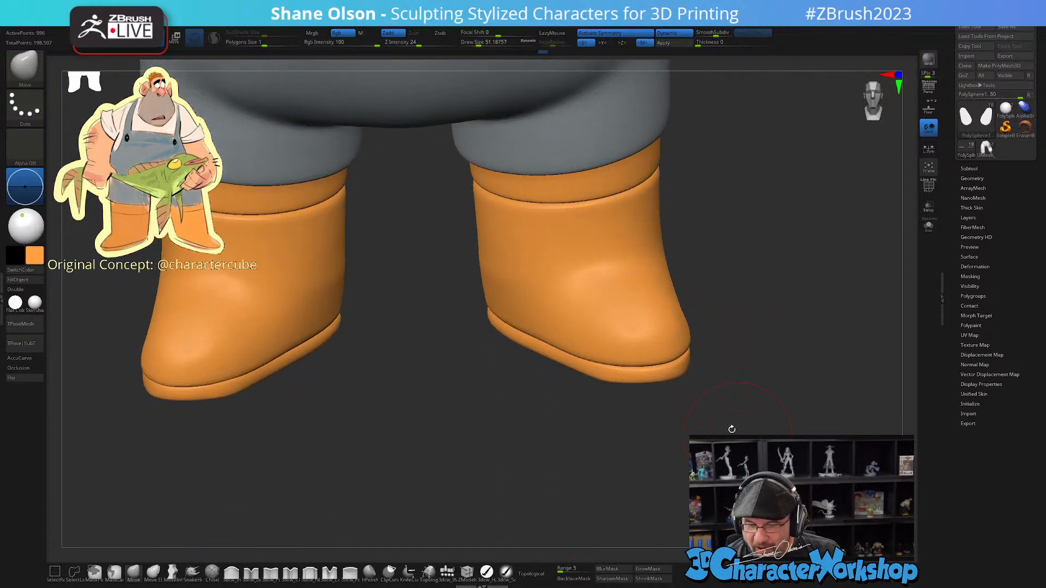
left_click(33, 281)
left_click_drag(731, 378, 612, 345)
left_click(617, 350, "alt")
left_click_drag(701, 426, 727, 455, "shift")
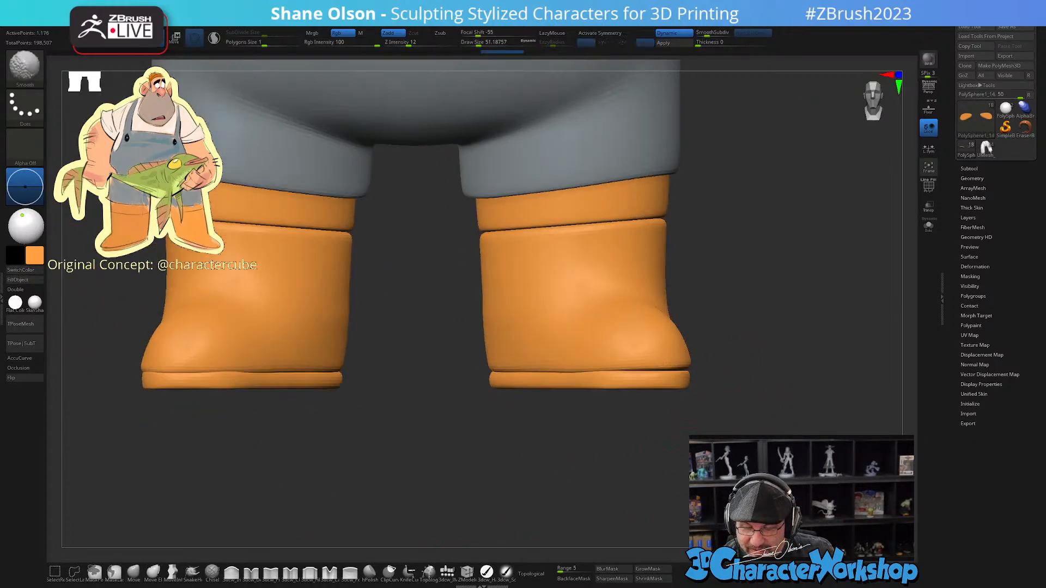
left_click_drag(681, 411, 683, 444, "alt")
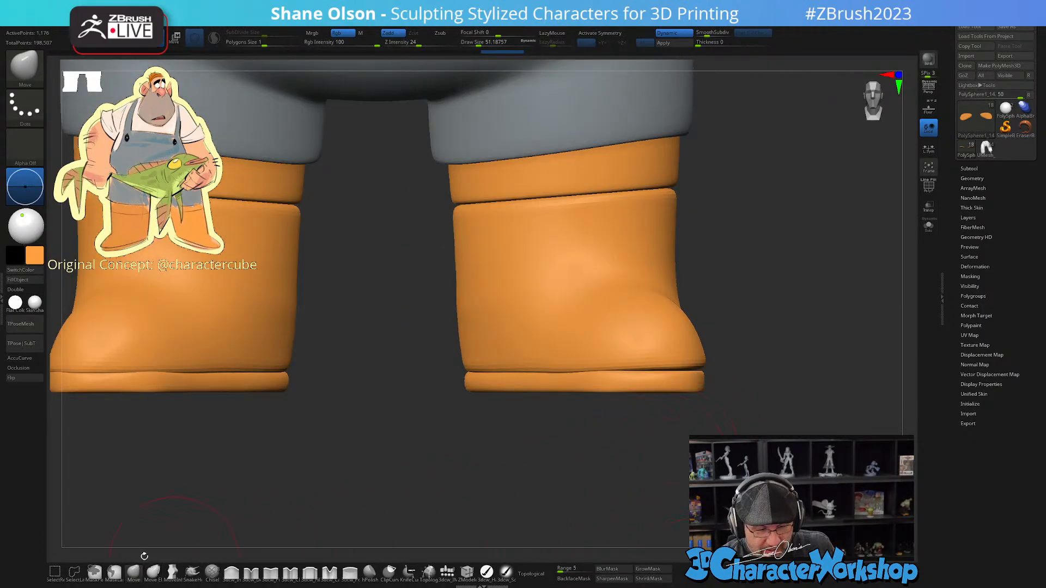
mouse_move(618, 454)
left_mouse_down()
mouse_move(635, 444)
mouse_move(626, 423)
left_mouse_up()
key("s")
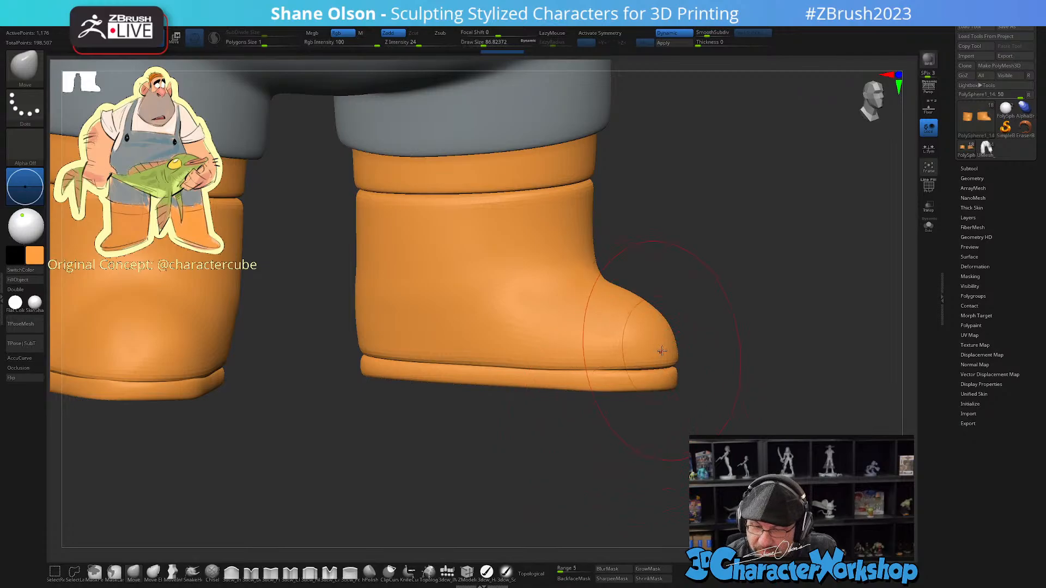
left_click_drag(661, 352, 660, 353)
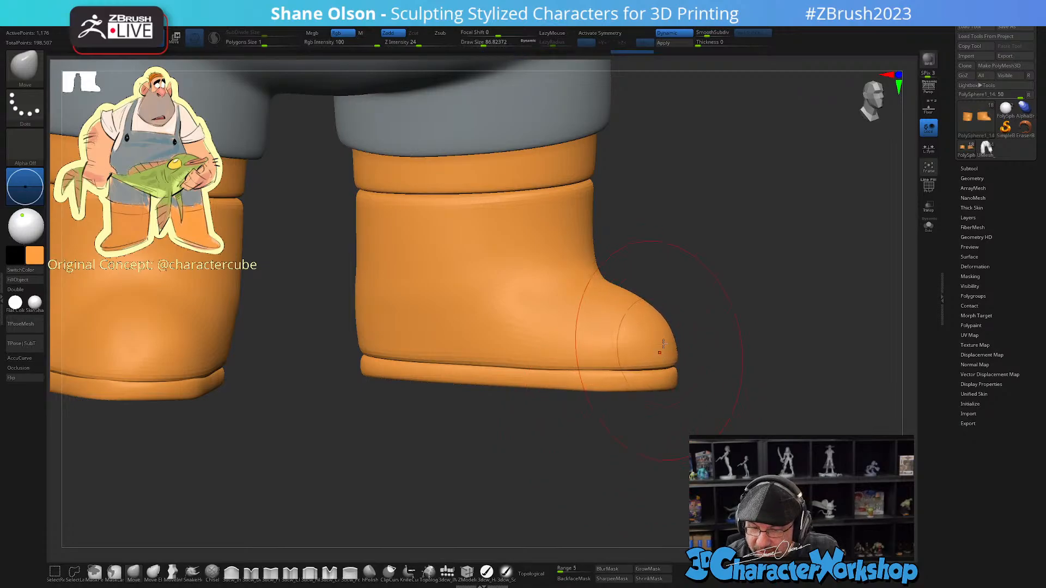
left_click_drag(584, 358, 579, 335)
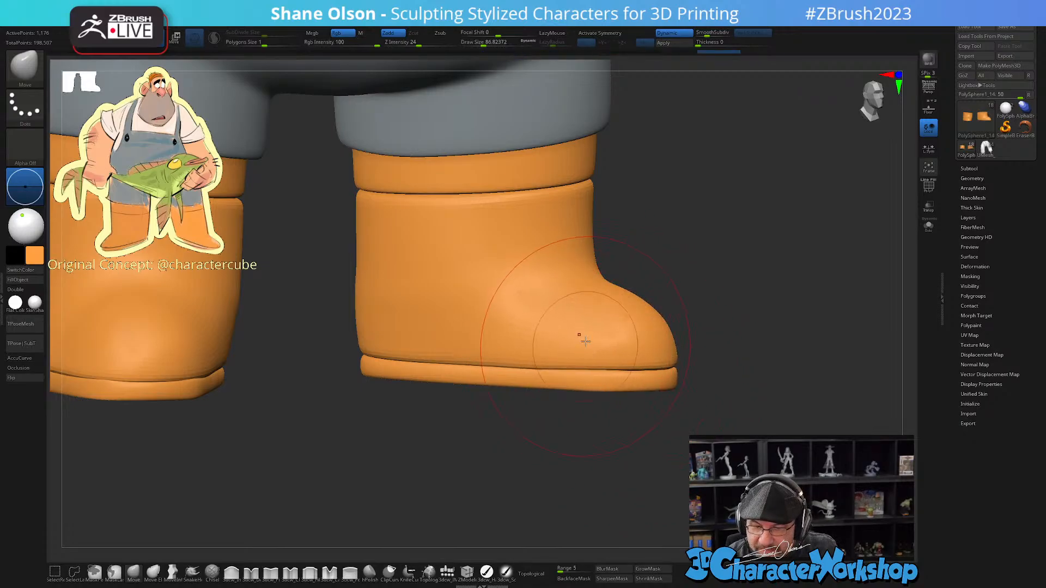
Step: Move the middle of the lower boot's side edge slightly down toward the sole
right_click_drag(561, 325, 562, 301)
mouse_move(428, 329)
right_mouse_down()
mouse_move(432, 353)
mouse_move(392, 332)
mouse_move(371, 344)
right_mouse_up()
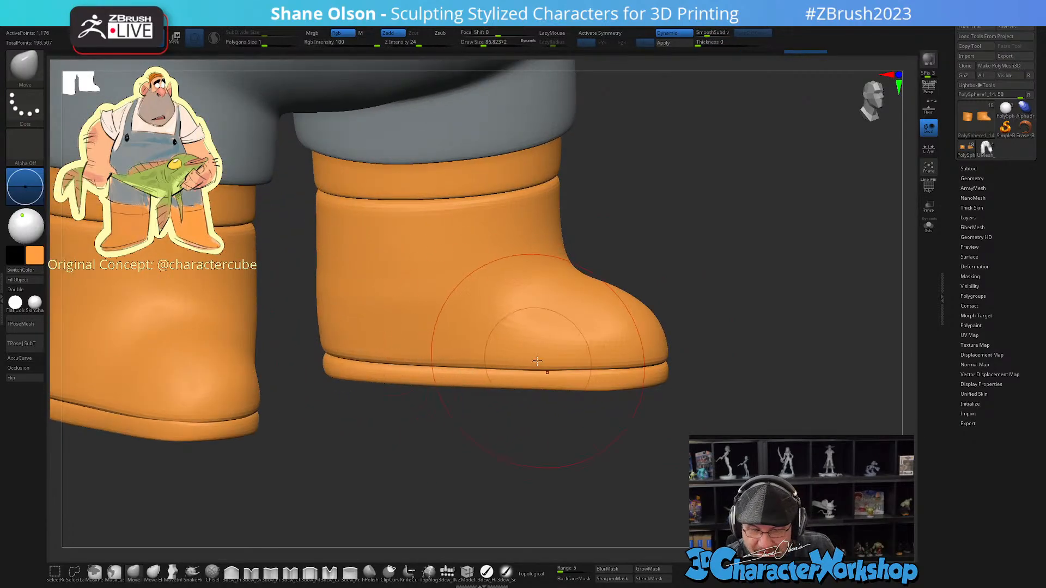
left_click_drag(547, 363, 546, 370)
right_click_drag(547, 371, 381, 354)
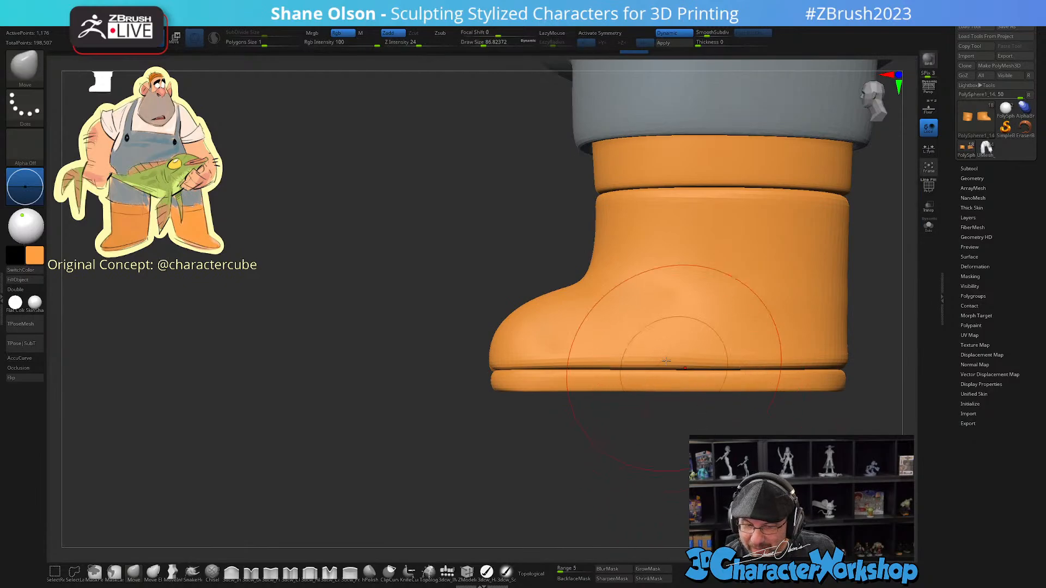
Step: Set the draw size to about 108 and even out the boot's opposite lower edge against the sole from toe to heel
key("s")
left_click(654, 341)
left_click_drag(588, 342, 588, 348)
left_click_drag(660, 342, 660, 347)
left_click_drag(760, 330, 761, 337)
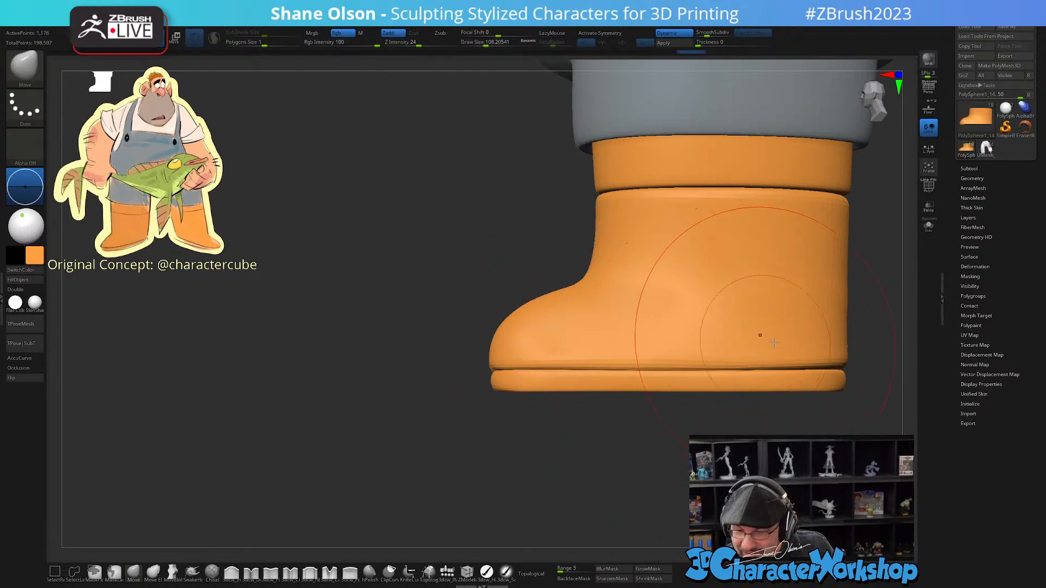
left_click_drag(828, 342, 830, 351)
mouse_move(871, 386)
right_mouse_down("alt")
mouse_move(799, 407)
mouse_move(765, 402)
mouse_move(775, 408)
right_mouse_up("alt")
left_click_drag(698, 382, 698, 388)
Step: Adjust the boot's ankle area slightly from the front and check the boots against the whole character
right_click_drag(834, 392, 506, 400)
right_click_drag(776, 450, 739, 460, "shift")
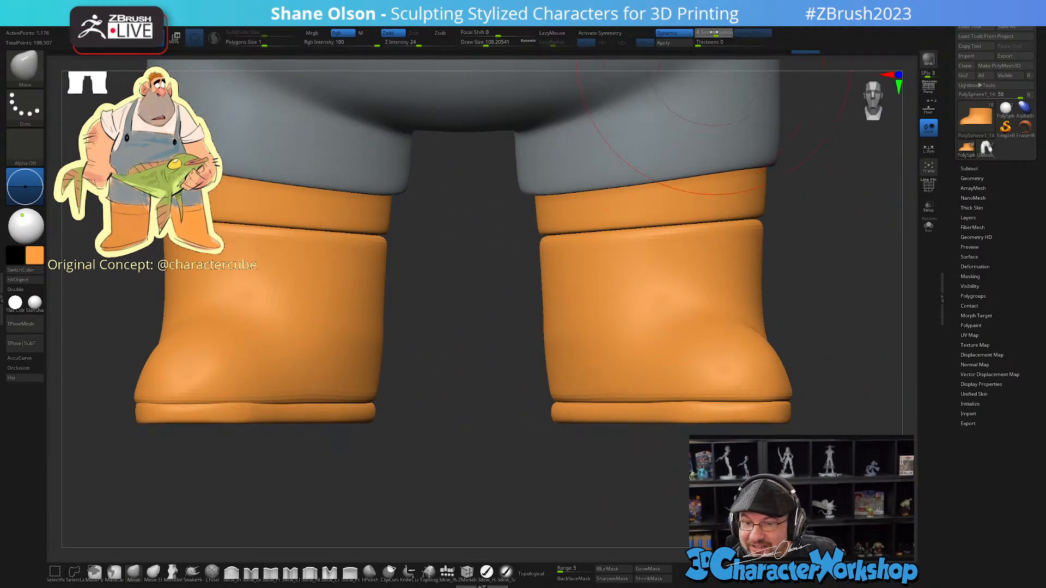
left_click_drag(732, 312, 728, 316)
mouse_move(806, 420)
right_mouse_down("alt")
mouse_move(771, 432)
mouse_move(856, 424)
right_mouse_up("alt")
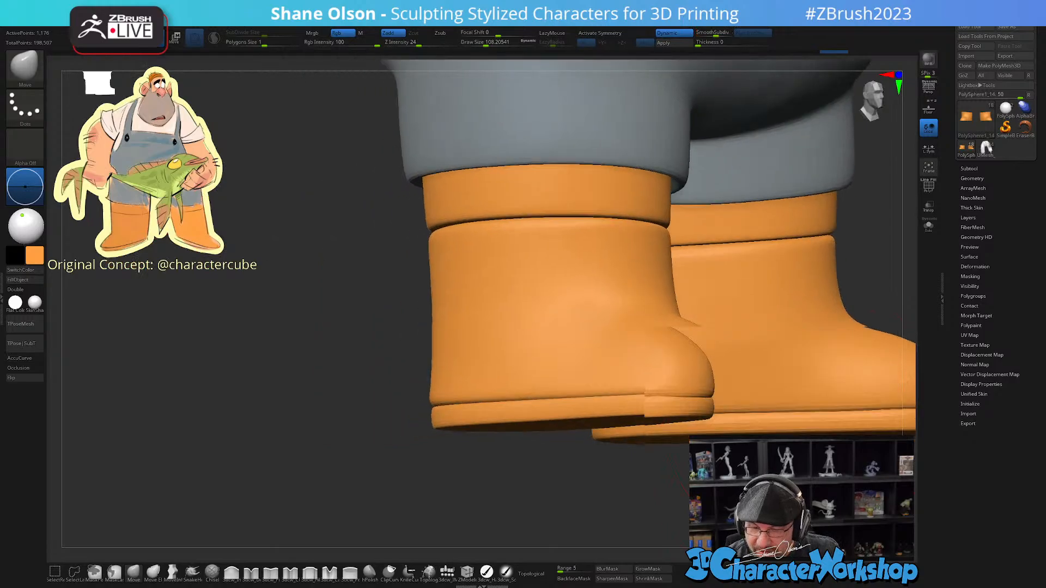
right_click_drag(757, 437, 703, 433)
right_click_drag(790, 458, 696, 384, "ctrl")
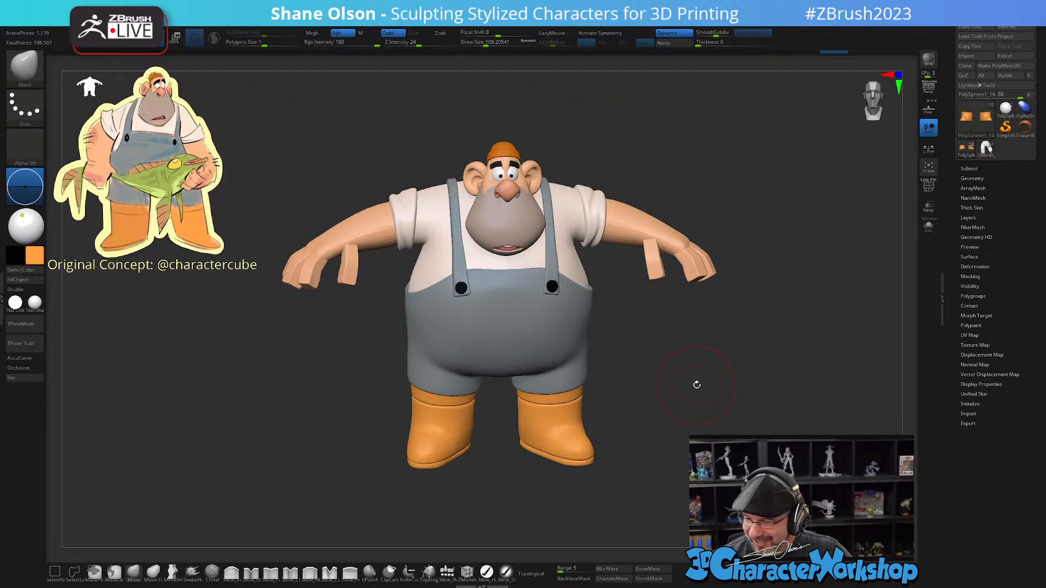
Step: Select the arms, set the draw size to about 90, enable topological masking for the Move brush and adjust the hand near the knuckles
left_click_drag(649, 371, 646, 426)
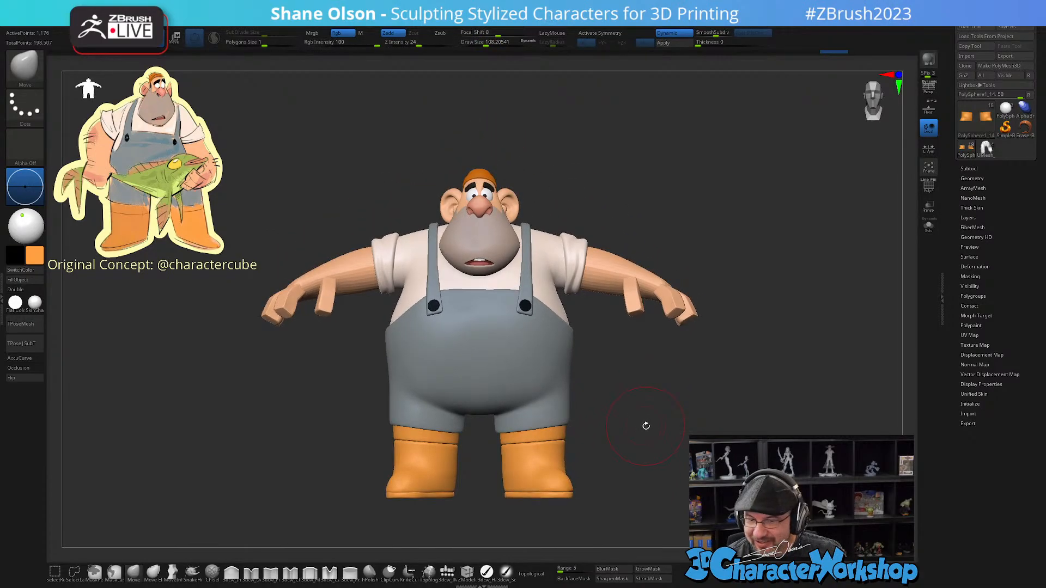
left_click(625, 264, "alt")
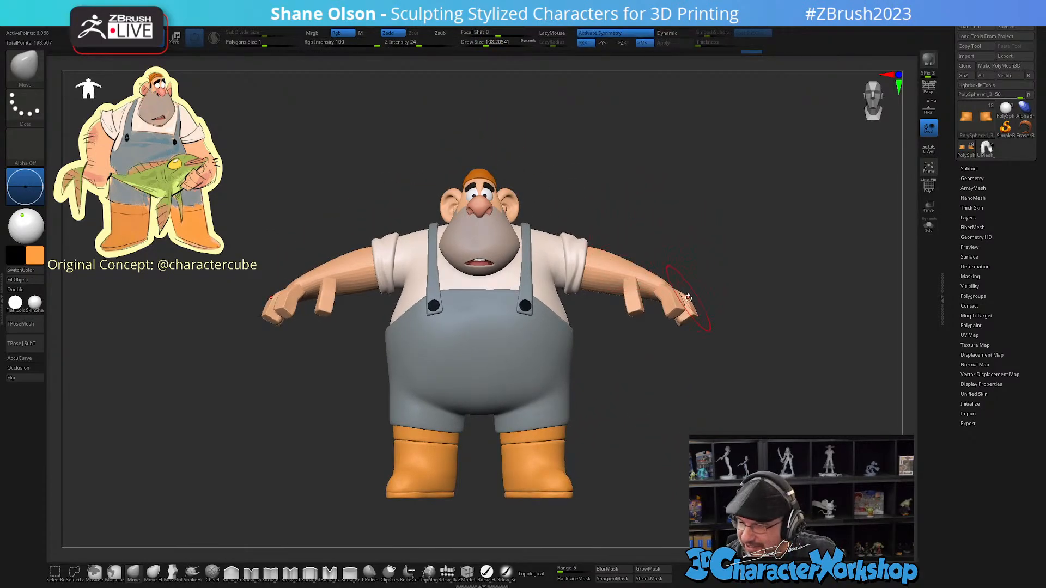
mouse_move(736, 418)
left_mouse_down()
mouse_move(725, 429)
mouse_move(736, 396)
mouse_move(752, 416)
mouse_move(720, 460)
left_mouse_up()
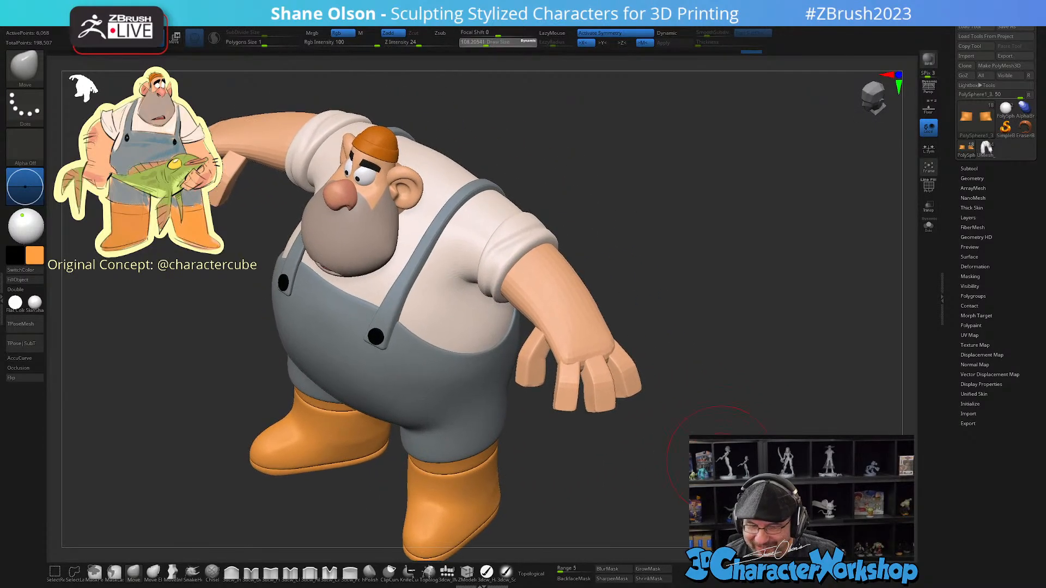
mouse_move(743, 407)
left_mouse_down("alt")
mouse_move(822, 374)
mouse_move(708, 493)
left_mouse_up("alt")
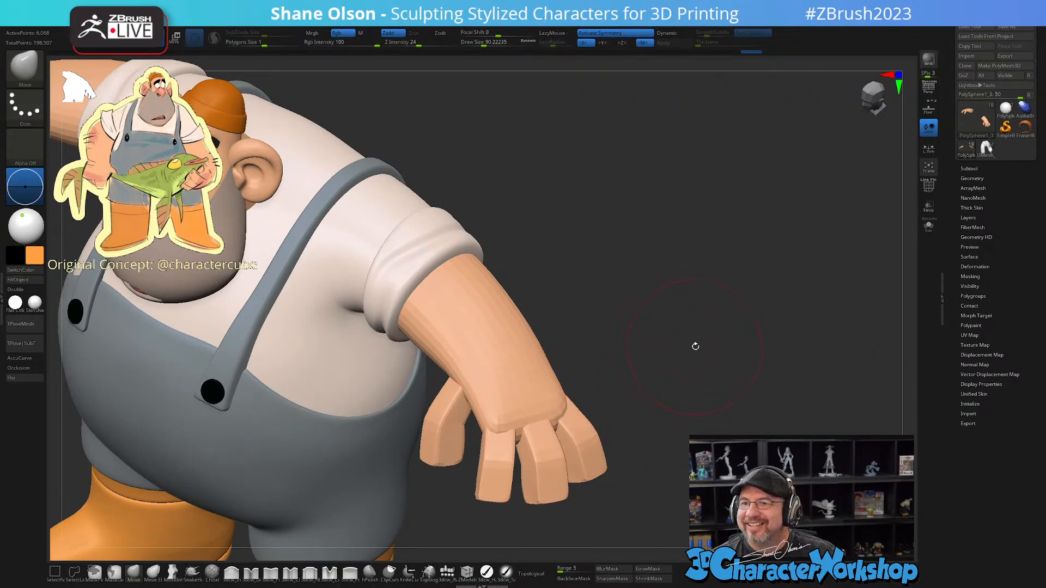
left_click_drag(695, 347, 577, 518)
left_click(531, 574)
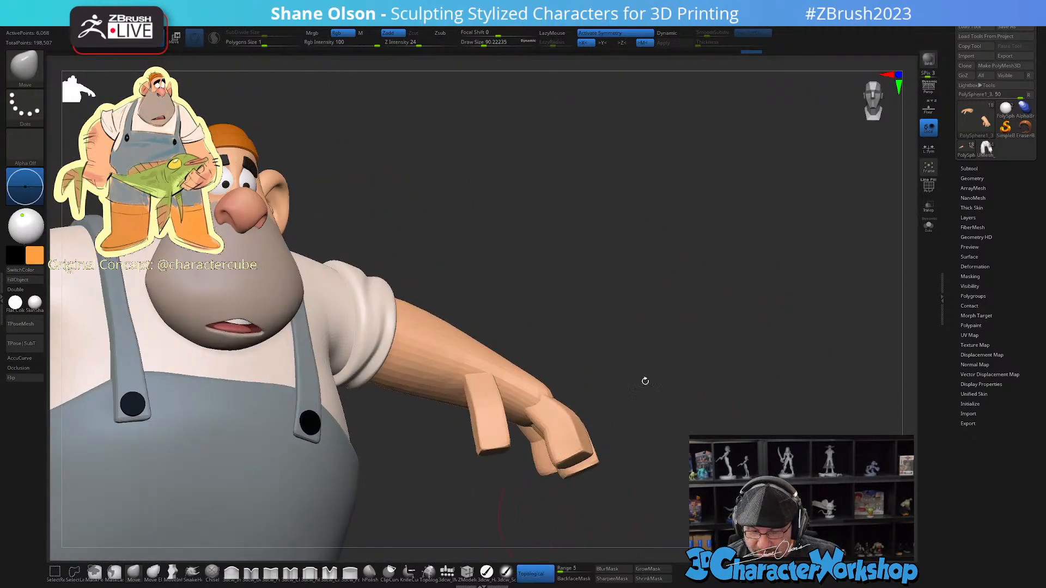
left_click_drag(645, 376, 679, 315)
left_click_drag(534, 393, 523, 400)
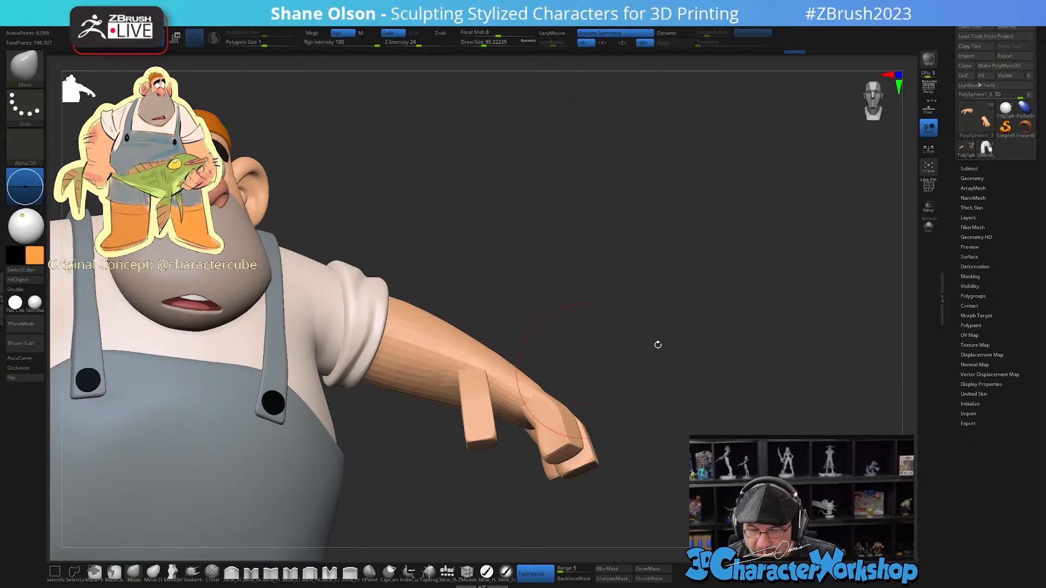
Step: Set the draw size to about 59, inspect the hand and fingers from several angles and turn topological masking off
left_click_drag(656, 346, 614, 362)
left_click_drag(385, 367, 430, 404)
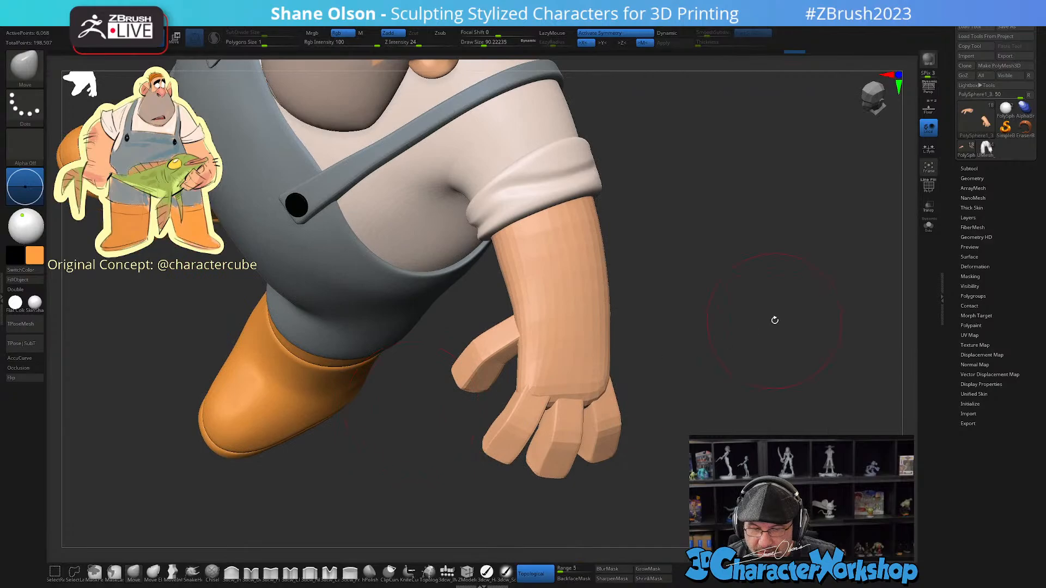
mouse_move(775, 320)
left_mouse_down()
mouse_move(778, 296)
mouse_move(748, 331)
mouse_move(750, 309)
mouse_move(774, 392)
left_mouse_up()
key("s")
mouse_move(804, 258)
left_mouse_down()
mouse_move(821, 263)
mouse_move(816, 274)
left_mouse_up()
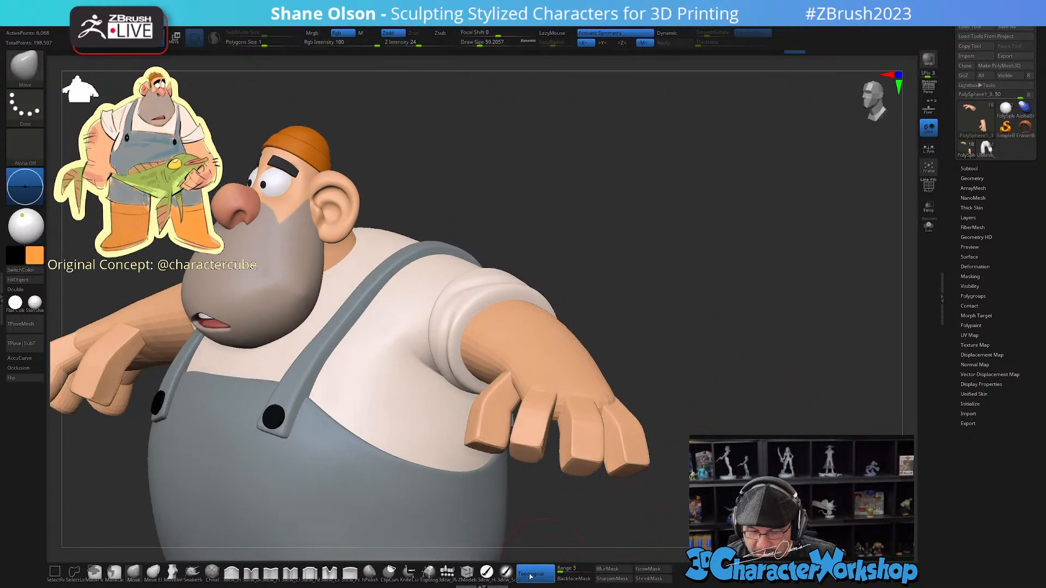
mouse_move(719, 348)
left_mouse_down()
mouse_move(746, 260)
mouse_move(720, 349)
mouse_move(730, 327)
mouse_move(752, 356)
mouse_move(741, 345)
mouse_move(700, 386)
mouse_move(699, 375)
mouse_move(731, 373)
mouse_move(710, 271)
mouse_move(684, 310)
left_mouse_up()
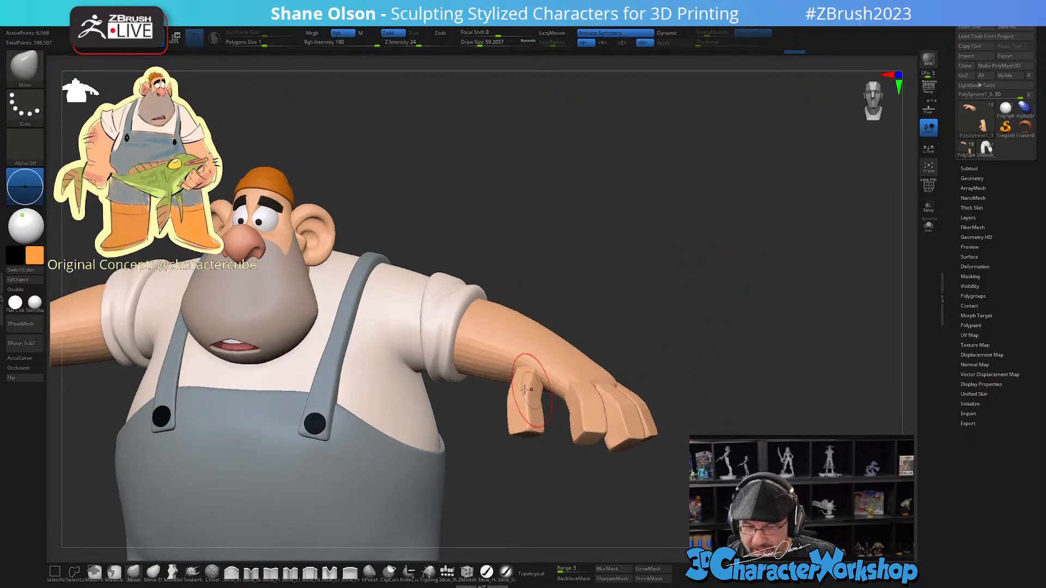
Step: Activate the transform gizmo on the arms and briefly check their polyframe
key("w")
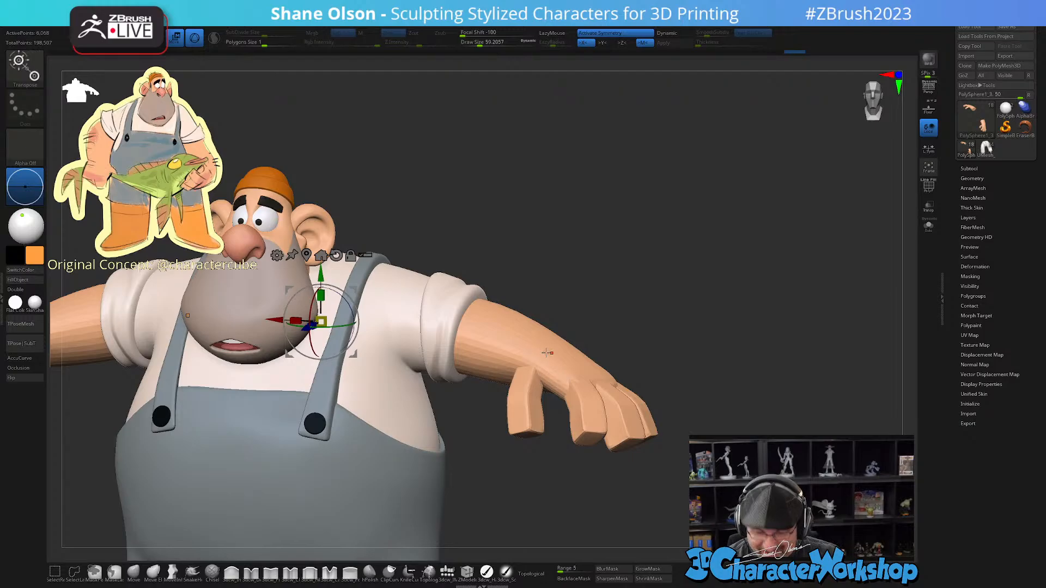
key("shift+f")
key("shift+f")
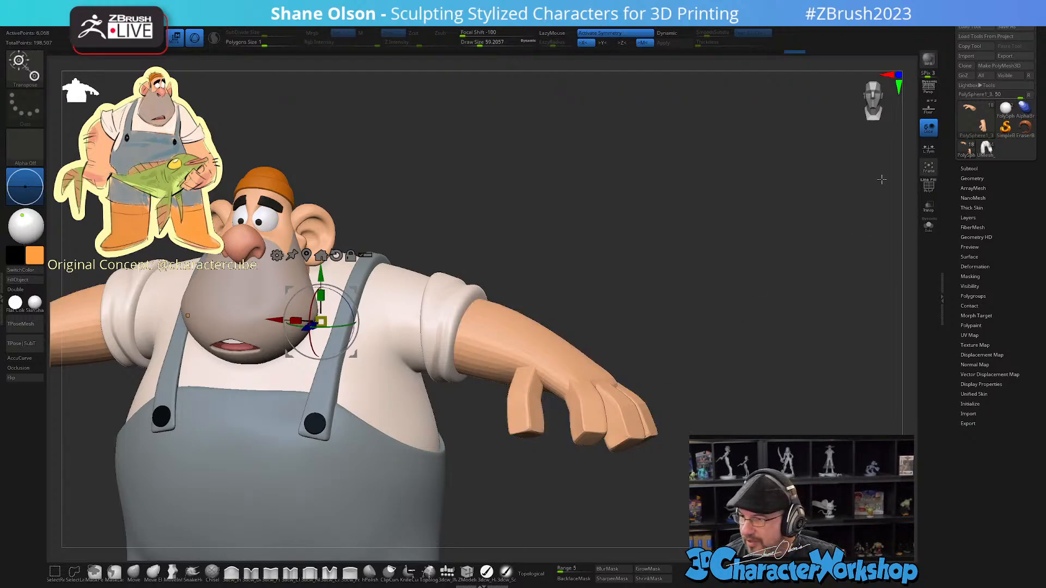
right_click_drag(809, 217, 819, 183, "ctrl")
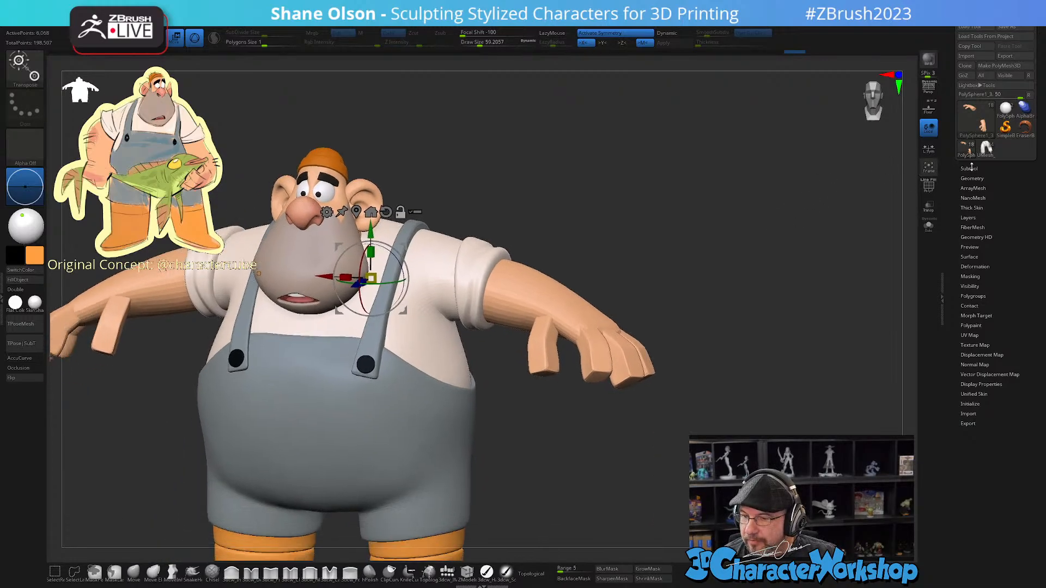
Step: Expand the subtool list and save the tool in the ZTLs folder under the charactercube_Fisherman name
left_click(970, 168)
left_click_drag(954, 62, 954, 130)
left_click(1010, 26)
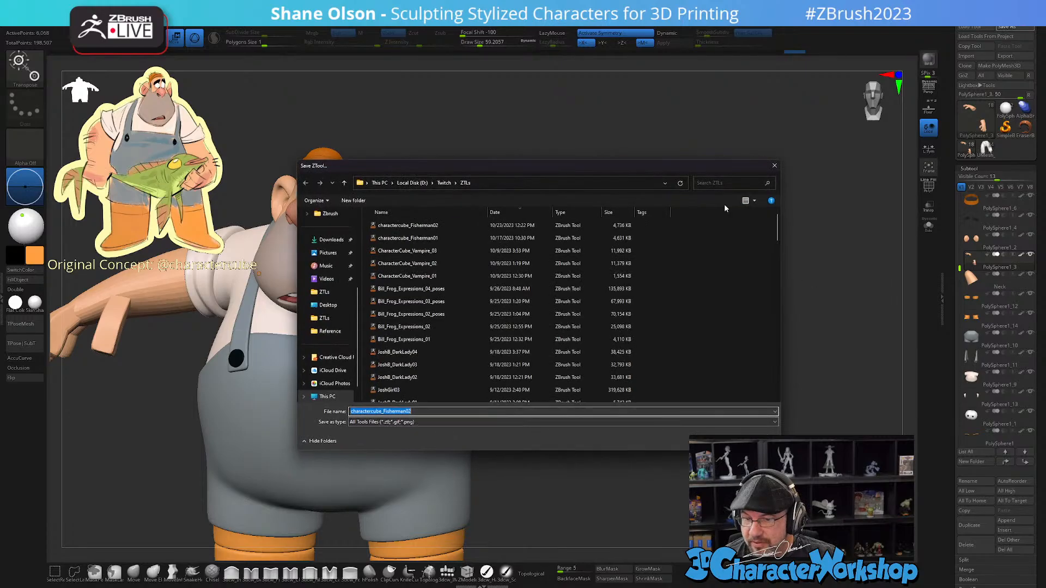
left_click(417, 412)
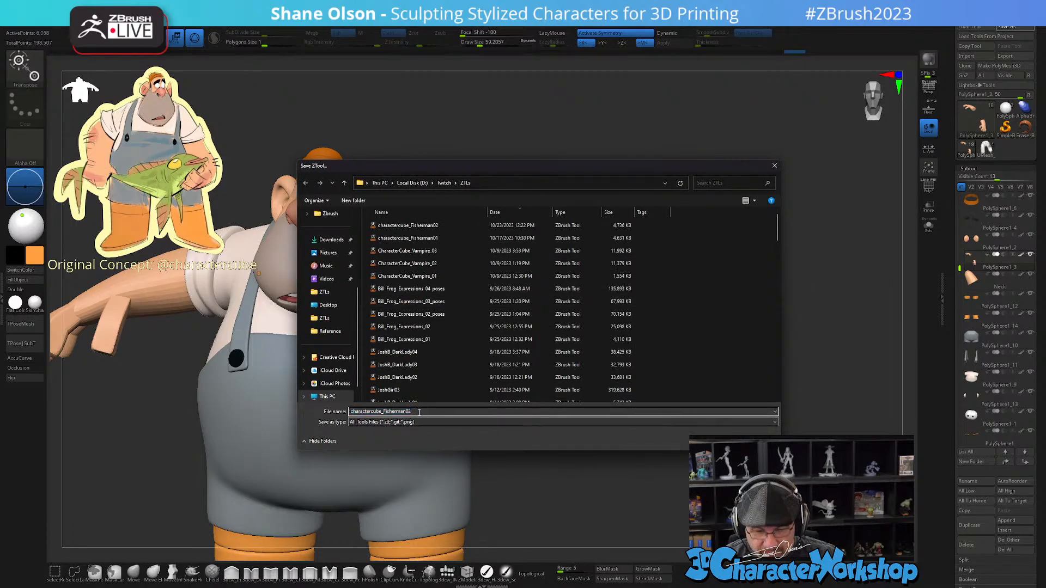
key("Return")
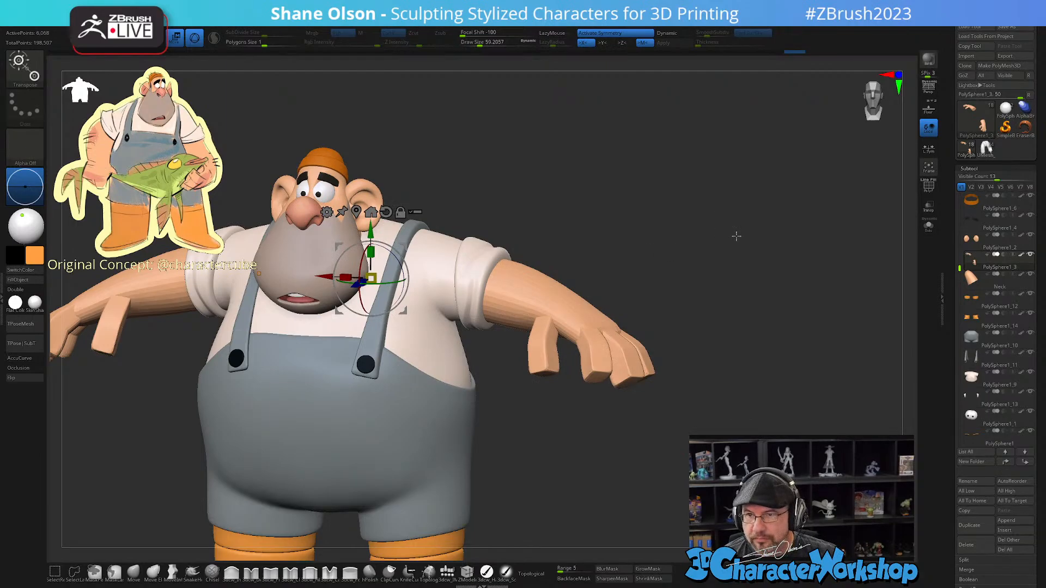
left_click_drag(725, 325, 769, 318)
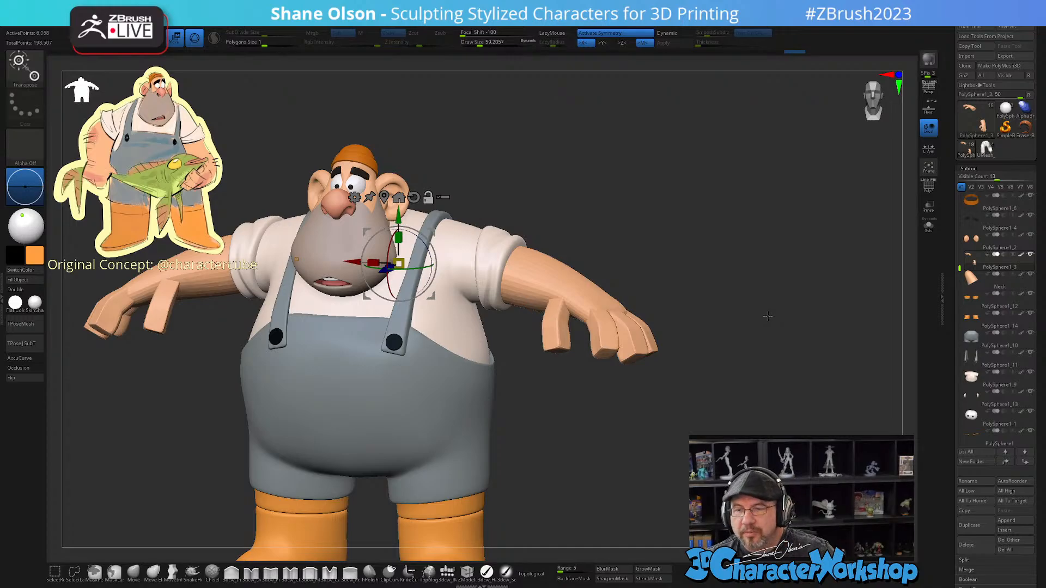
mouse_move(745, 288)
left_mouse_down()
mouse_move(738, 298)
mouse_move(754, 295)
left_mouse_up()
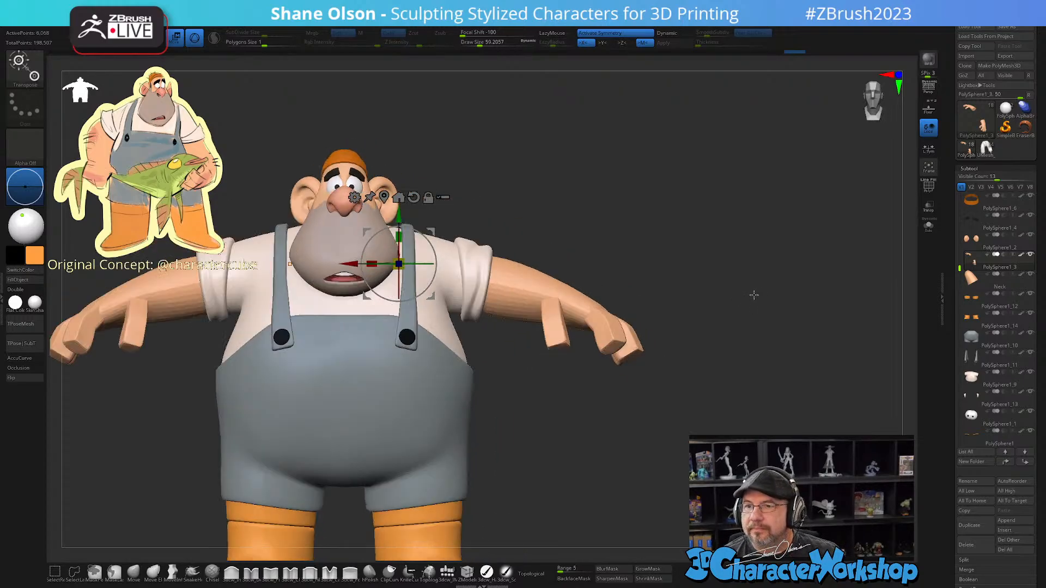
left_click_drag(754, 236, 734, 188, "alt")
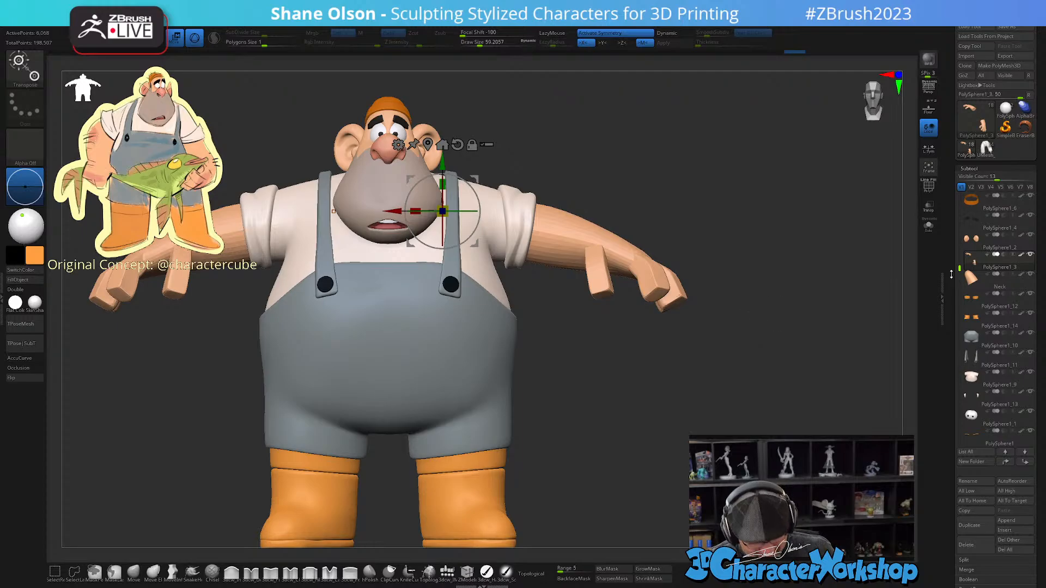
Step: Duplicate the arms subtool and inspect the copy's hand at an angle
mouse_move(975, 261)
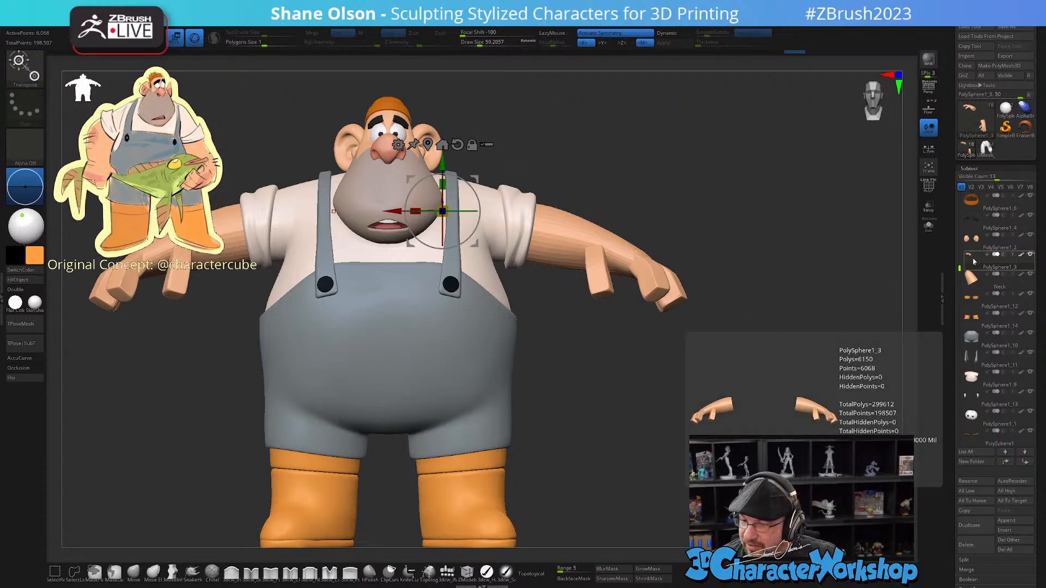
left_click(969, 525)
left_click_drag(837, 248, 810, 254)
mouse_move(968, 261)
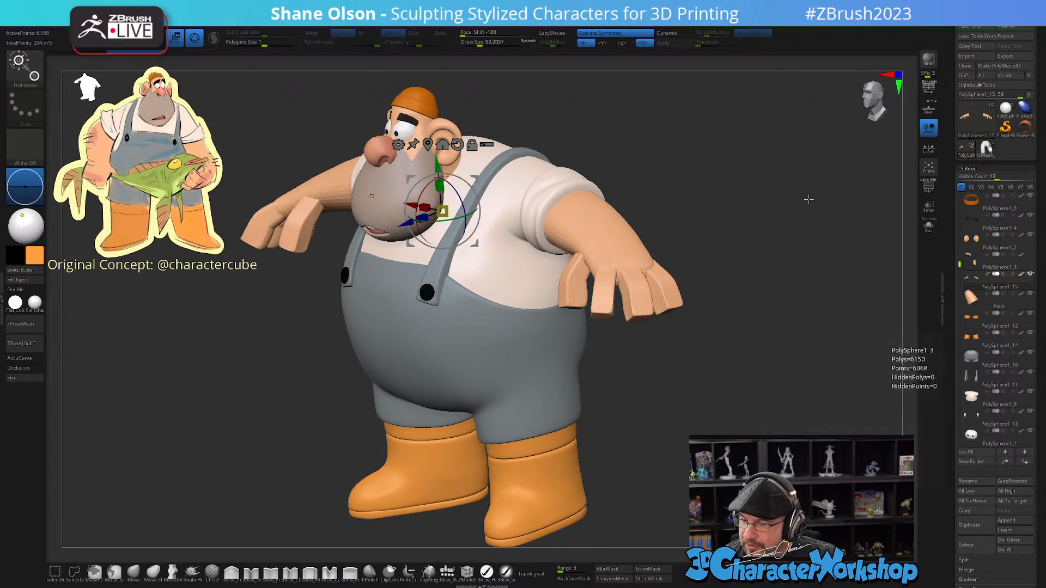
left_click_drag(686, 234, 678, 212)
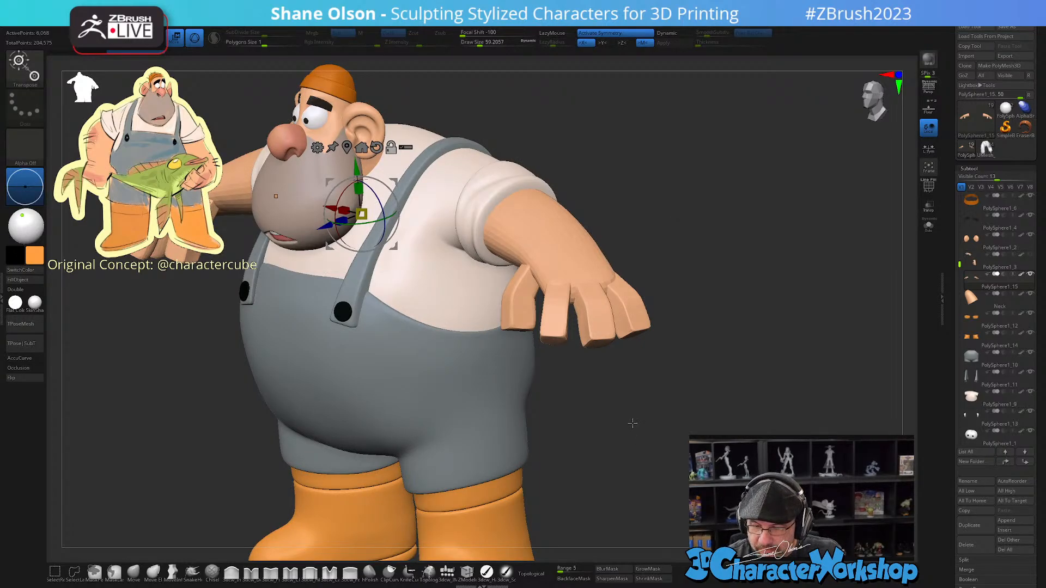
Step: Bring up the transform gizmo on the duplicated arms in front view and recentre it between both arms
mouse_move(634, 450)
left_mouse_down()
mouse_move(661, 415)
mouse_move(657, 433)
mouse_move(685, 420)
left_mouse_up()
key("q")
key("w")
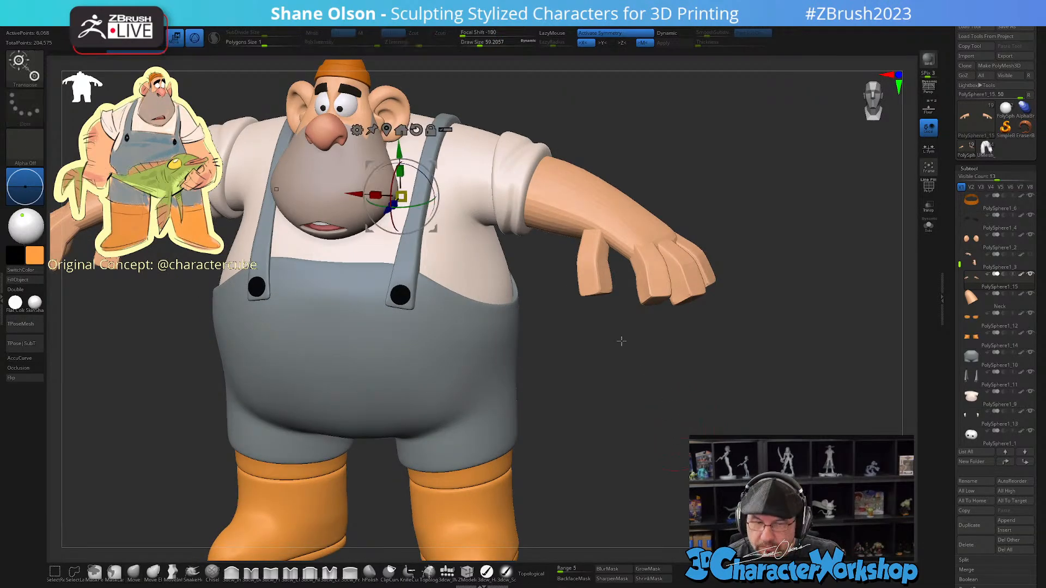
left_click(357, 130)
left_click(519, 175)
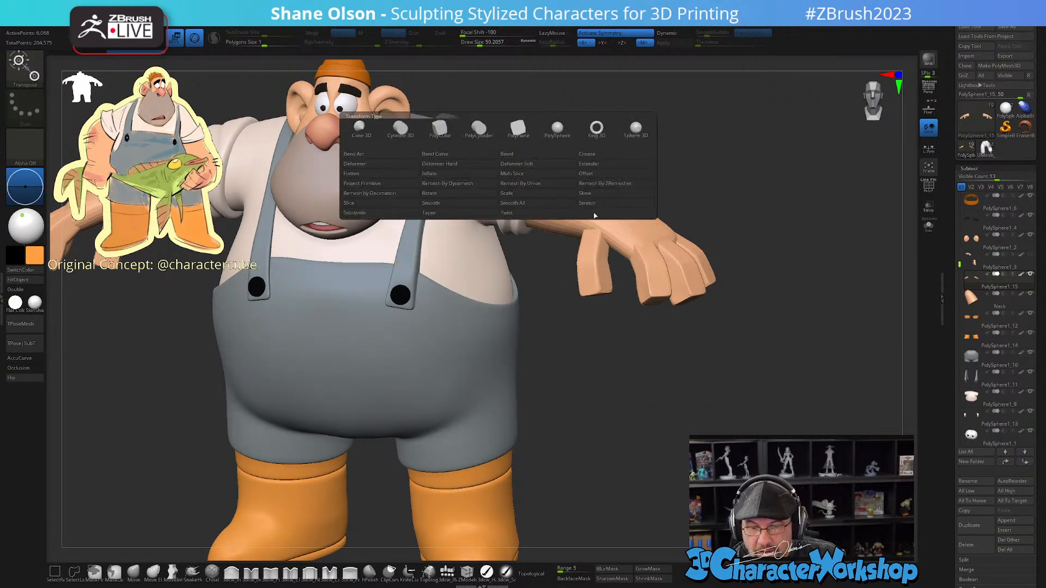
left_click_drag(609, 399, 698, 378, "shift")
key("x")
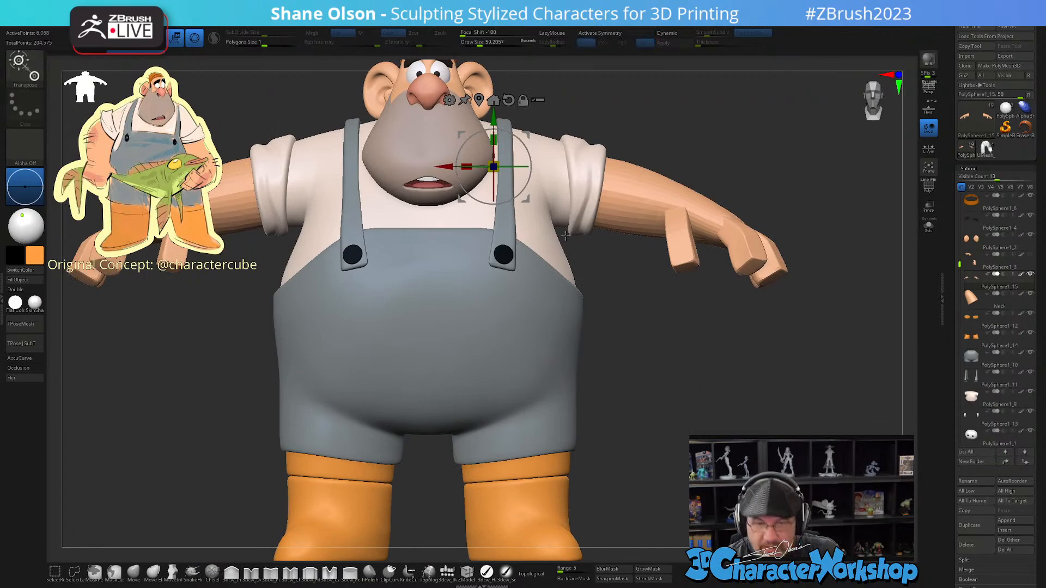
left_click(450, 101)
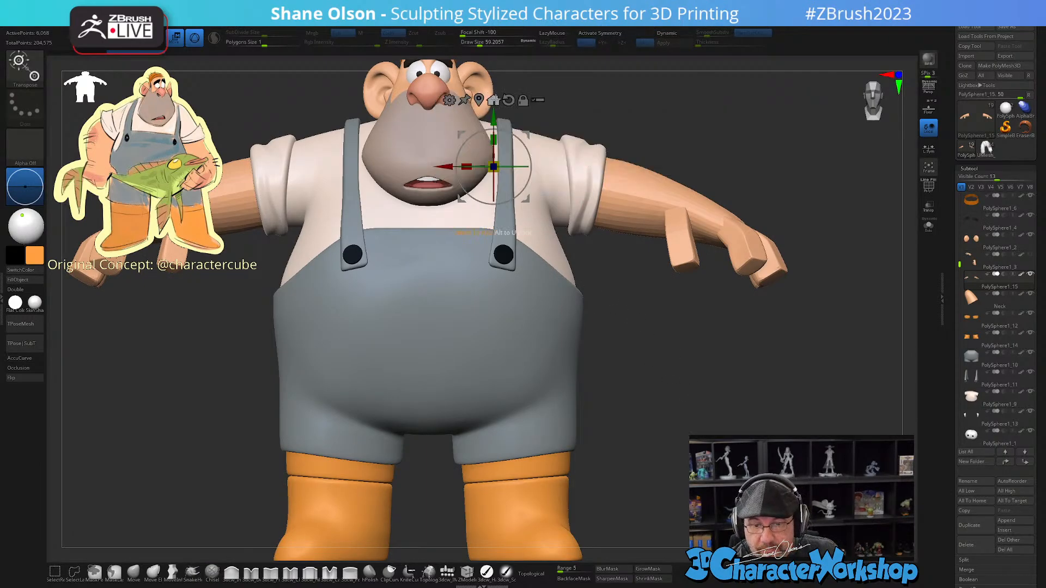
left_click(490, 99)
key("x")
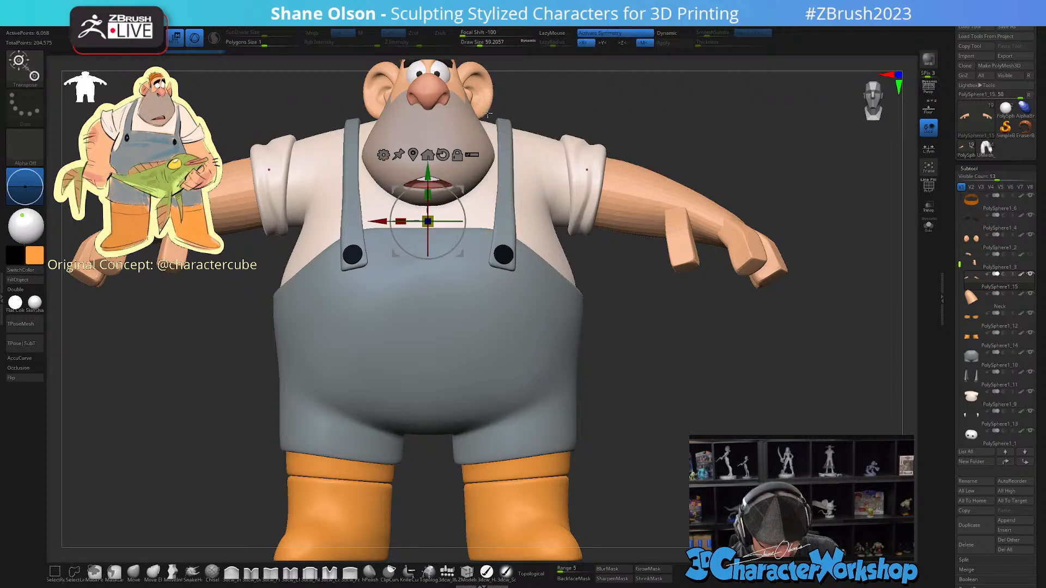
Step: Apply Remesh By Union to the duplicated arms, accept the result and show the polyframe
left_click(384, 155)
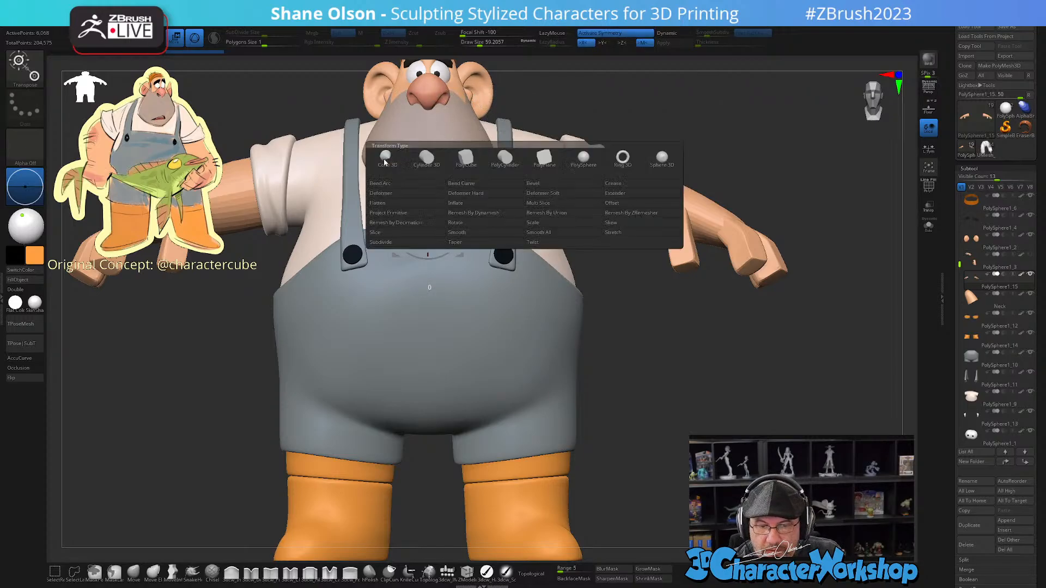
left_click(544, 213)
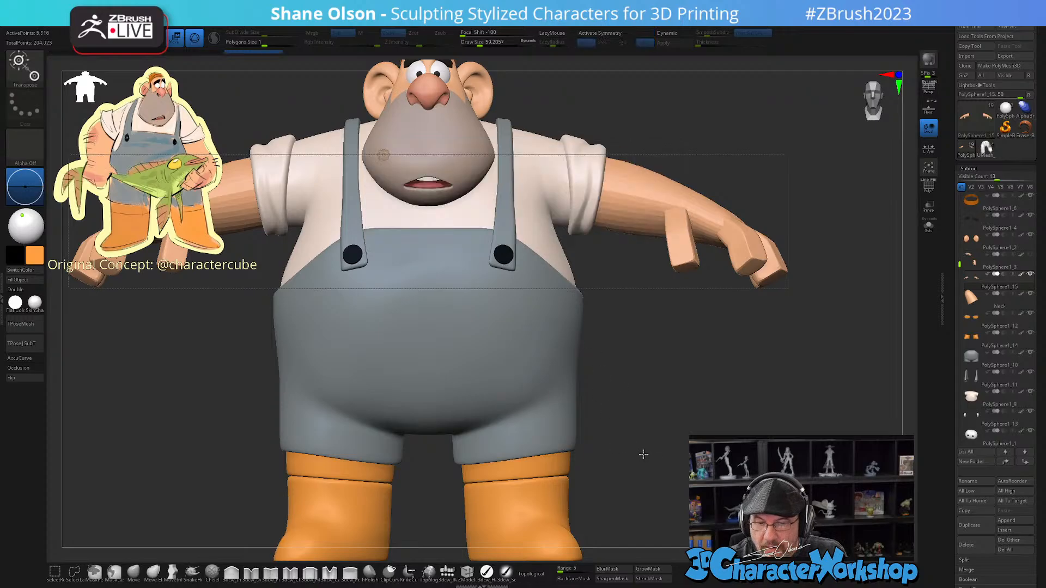
left_click(384, 154)
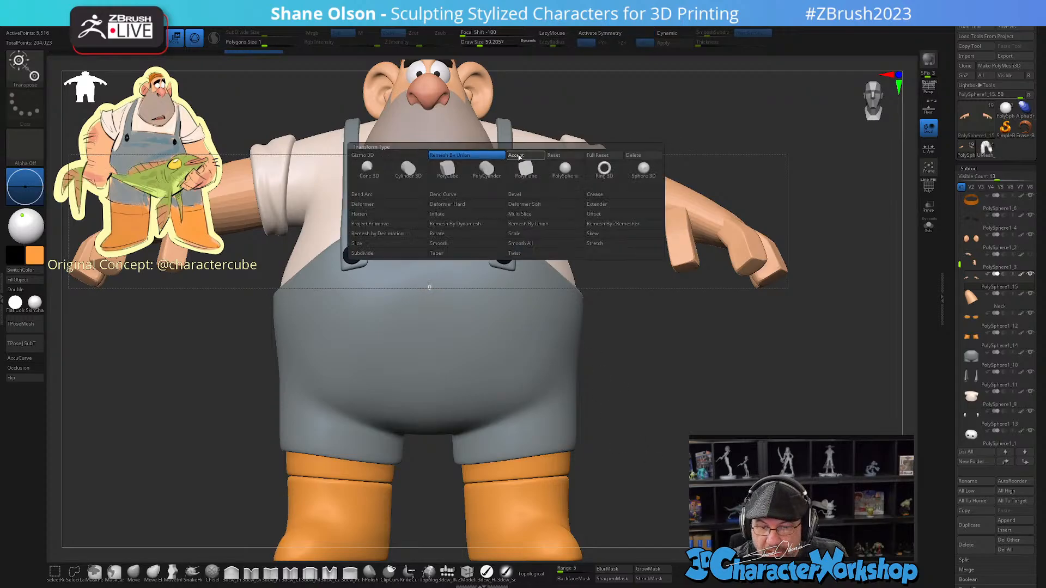
left_click(516, 158)
key("q")
left_click_drag(648, 465, 632, 476)
key("shift+f")
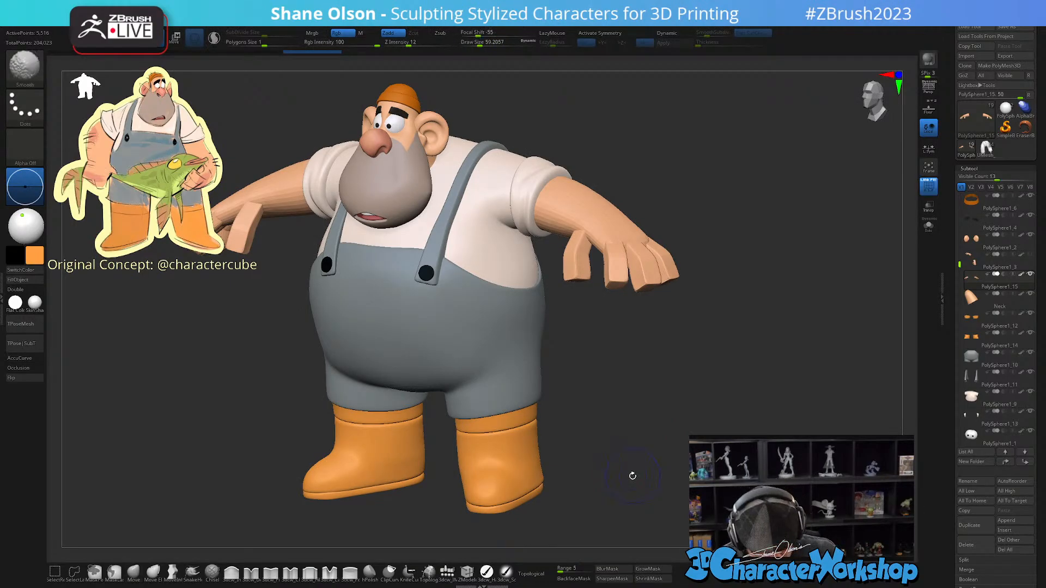
Step: Examine the arm's and fingers' topology and polygroups from the front, the side and above
left_click_drag(720, 423, 739, 356)
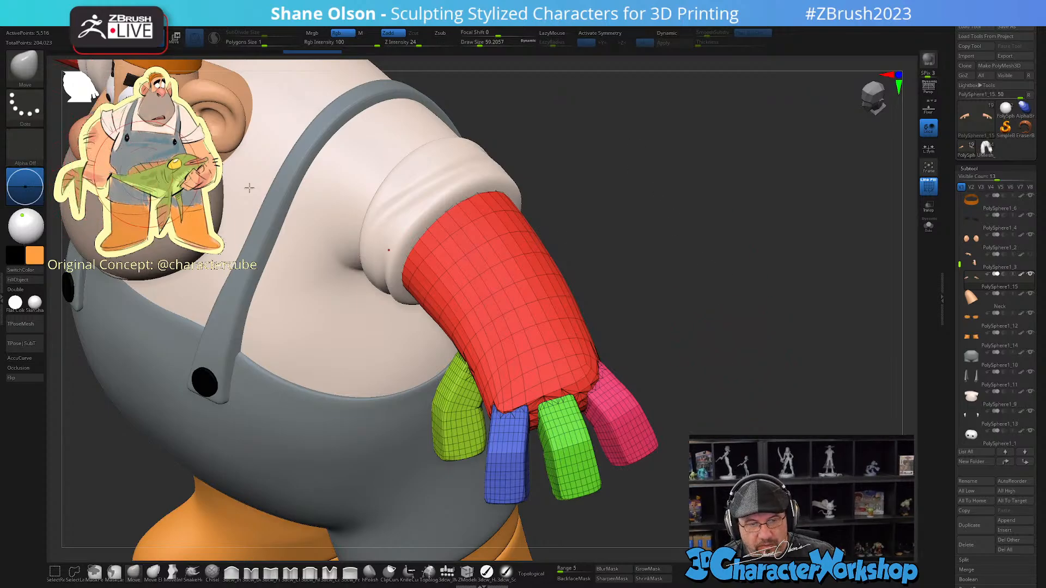
left_click_drag(738, 271, 708, 237, "alt")
left_click_drag(618, 274, 668, 350, "alt")
left_click_drag(523, 280, 676, 265)
left_click_drag(745, 275, 724, 323, "alt")
left_click_drag(765, 260, 750, 304)
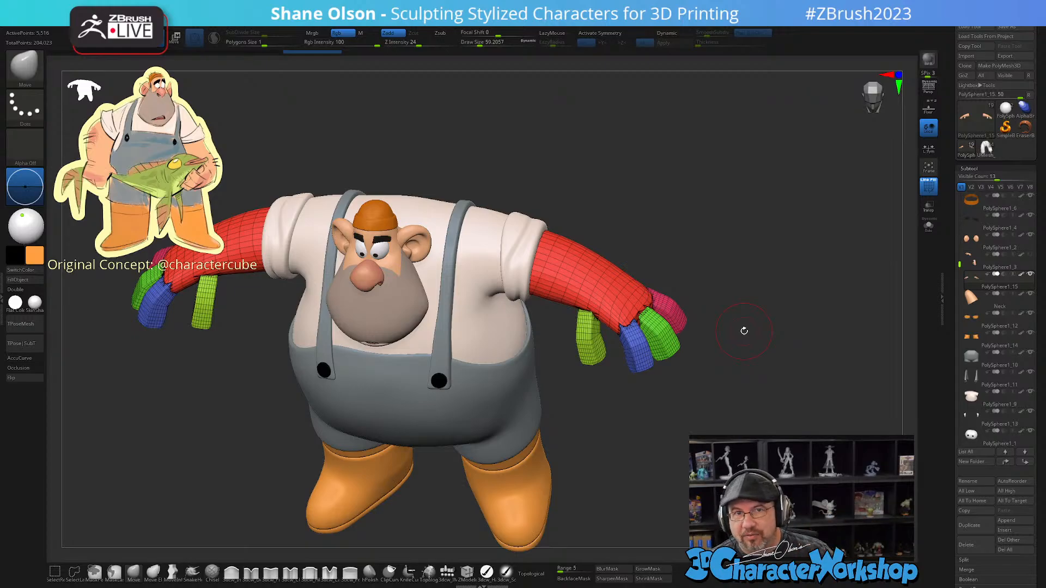
left_click_drag(738, 277, 716, 373)
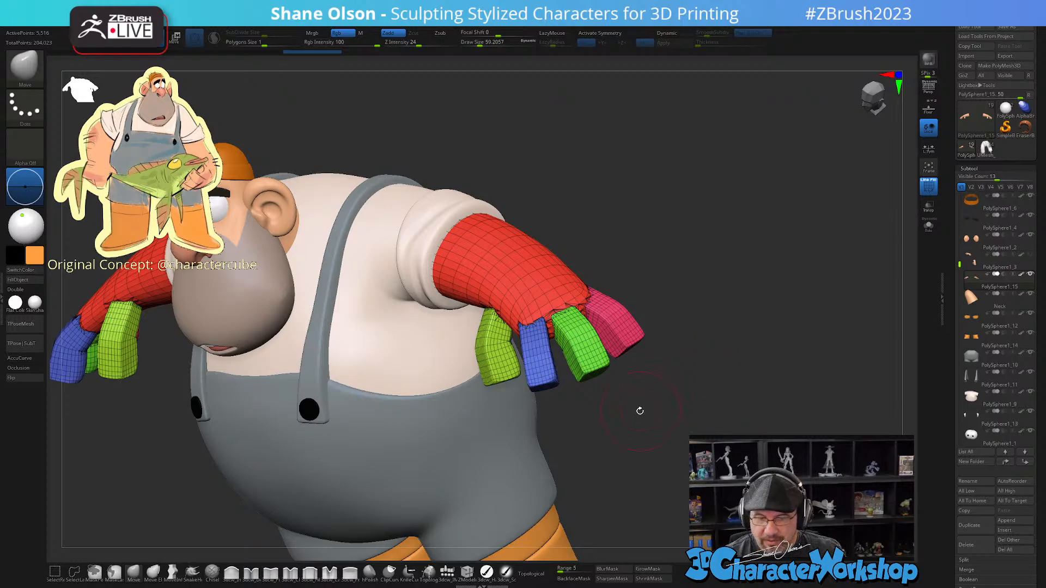
left_click_drag(640, 411, 659, 395, "shift")
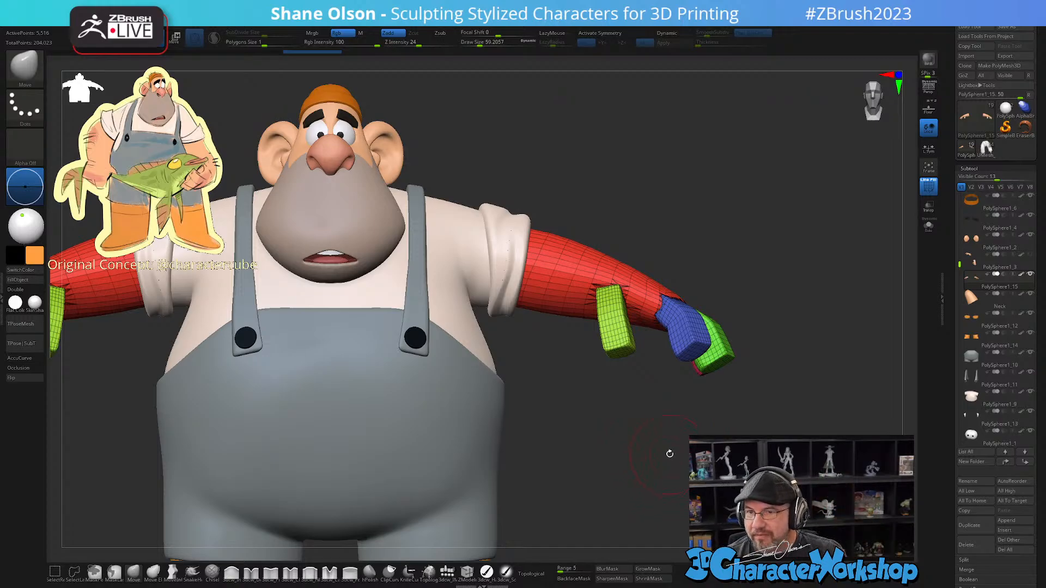
left_click_drag(670, 454, 737, 387)
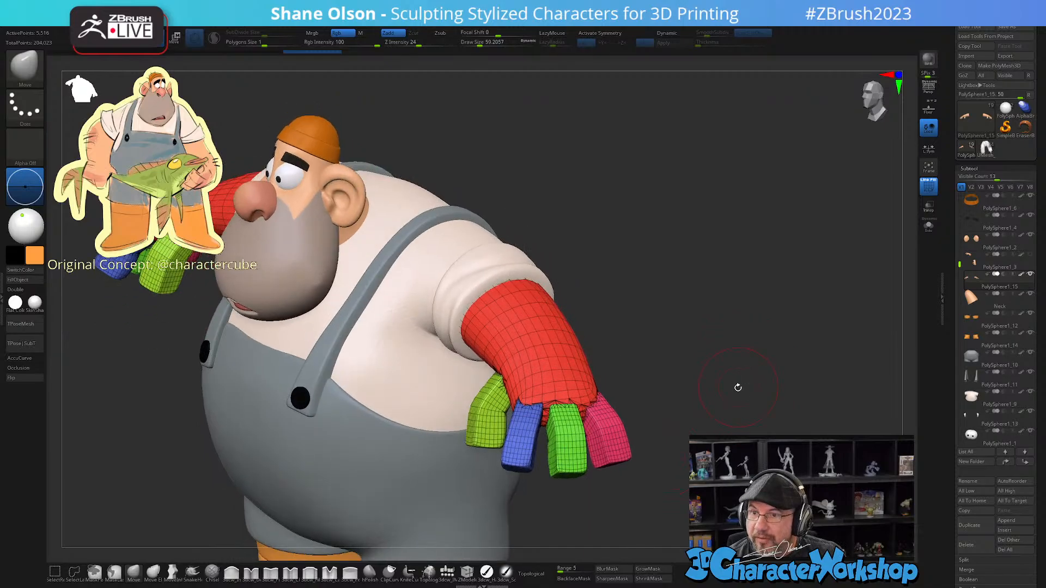
left_click_drag(626, 318, 626, 330)
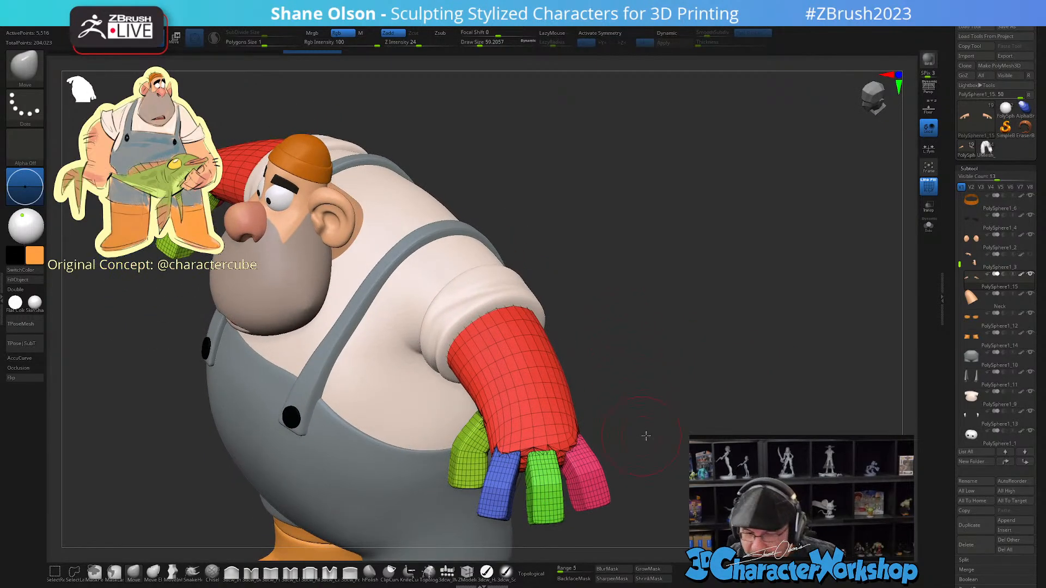
left_click_drag(644, 435, 662, 400)
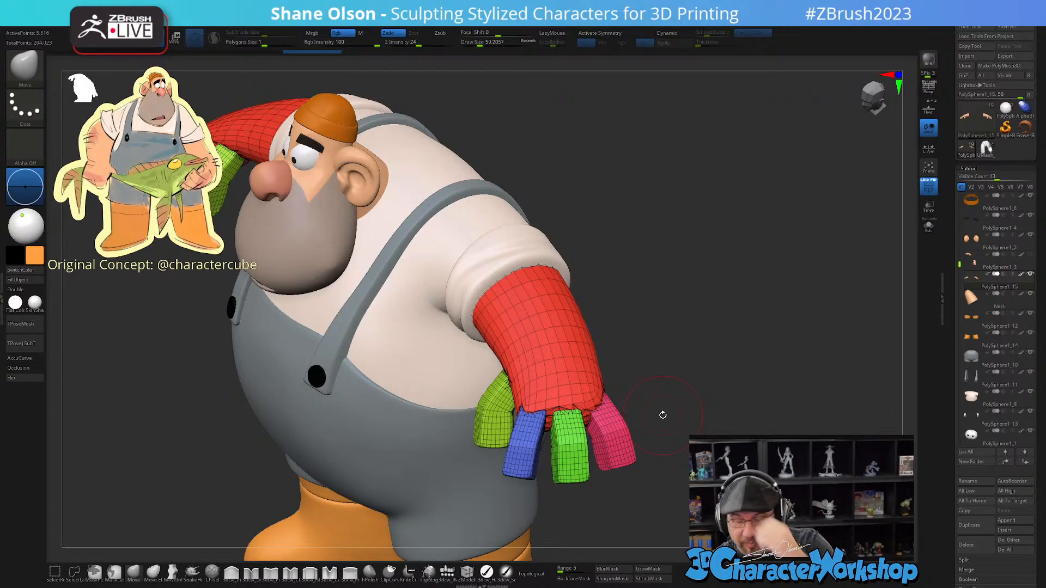
left_click_drag(643, 366, 661, 385)
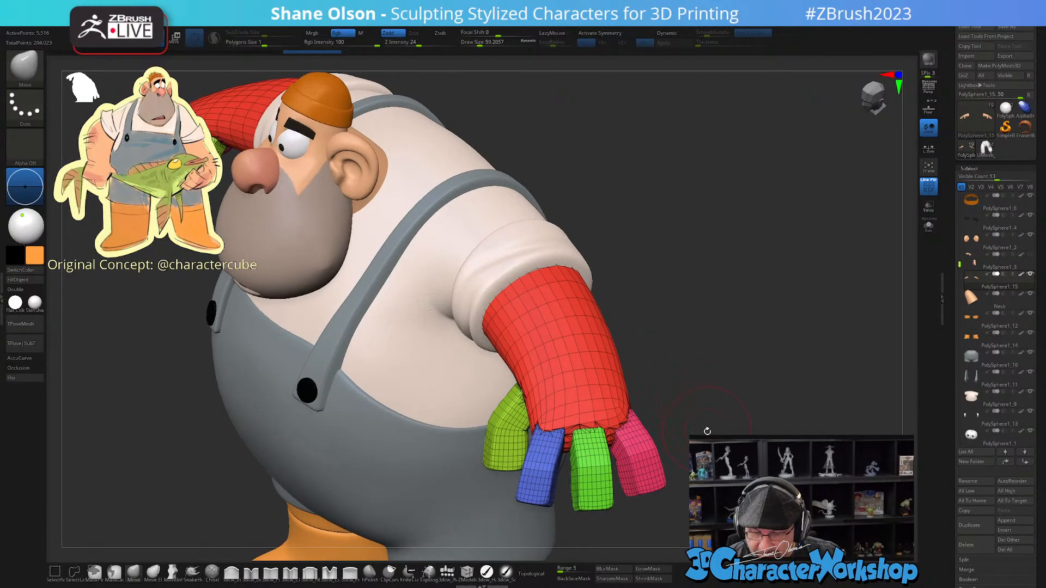
left_click_drag(704, 432, 702, 427)
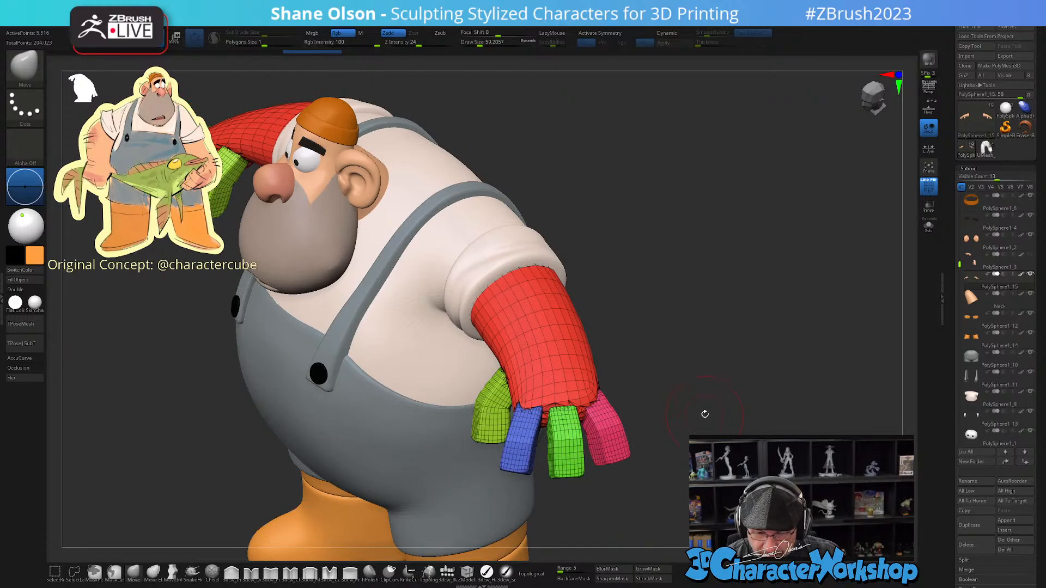
Step: Try remeshing the duplicated arms without keeping groups to fuse the fingers into the arm, and inspect the result
key("space")
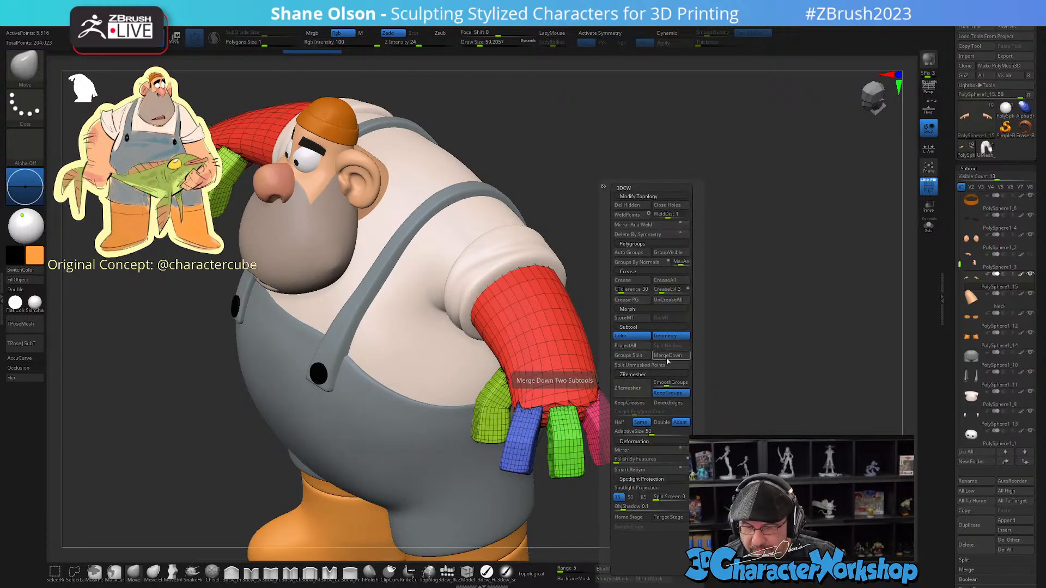
left_click(671, 393)
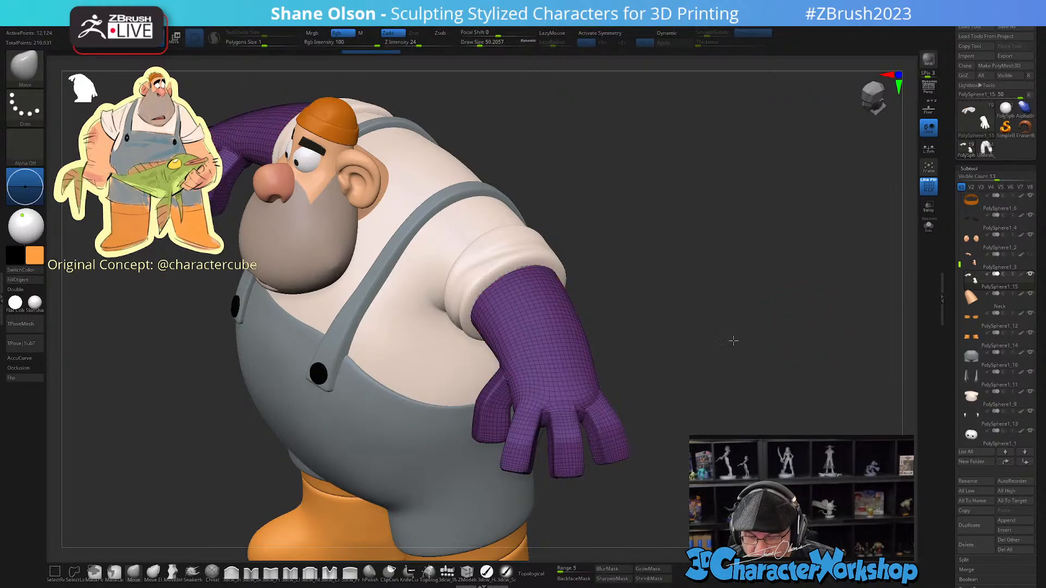
left_click_drag(737, 344, 755, 332)
left_click_drag(859, 323, 741, 299)
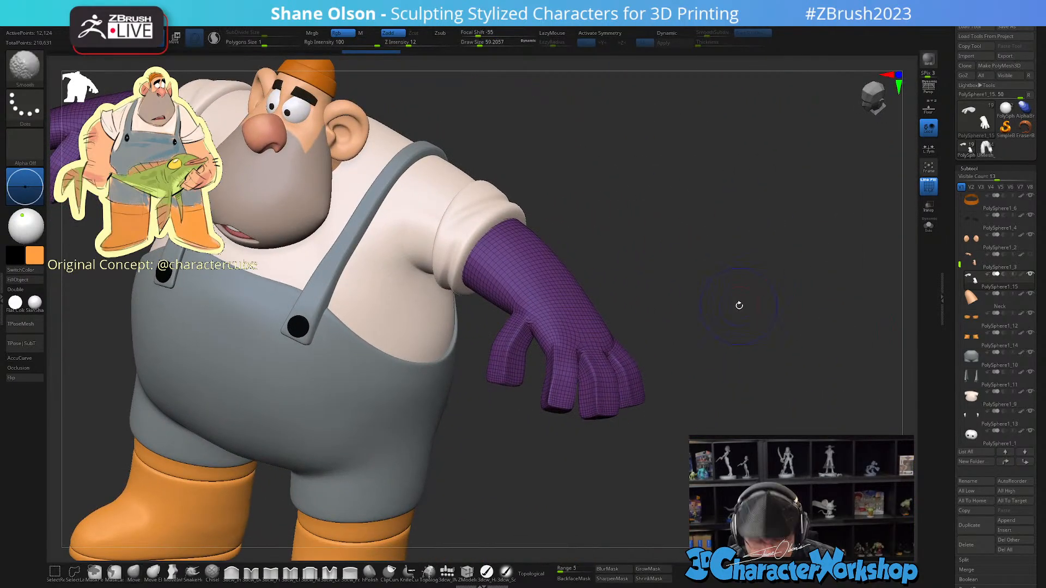
key("shift+f")
key("shift+f")
left_click_drag(705, 224, 651, 309)
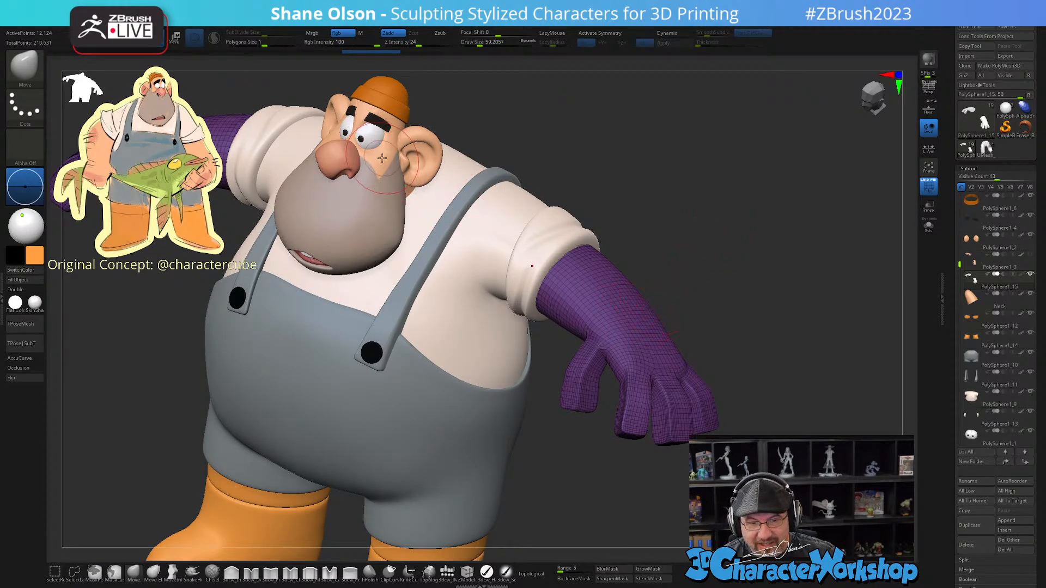
Step: Sample the skin colour from the face and undo the remesh of the duplicated arms
key("c")
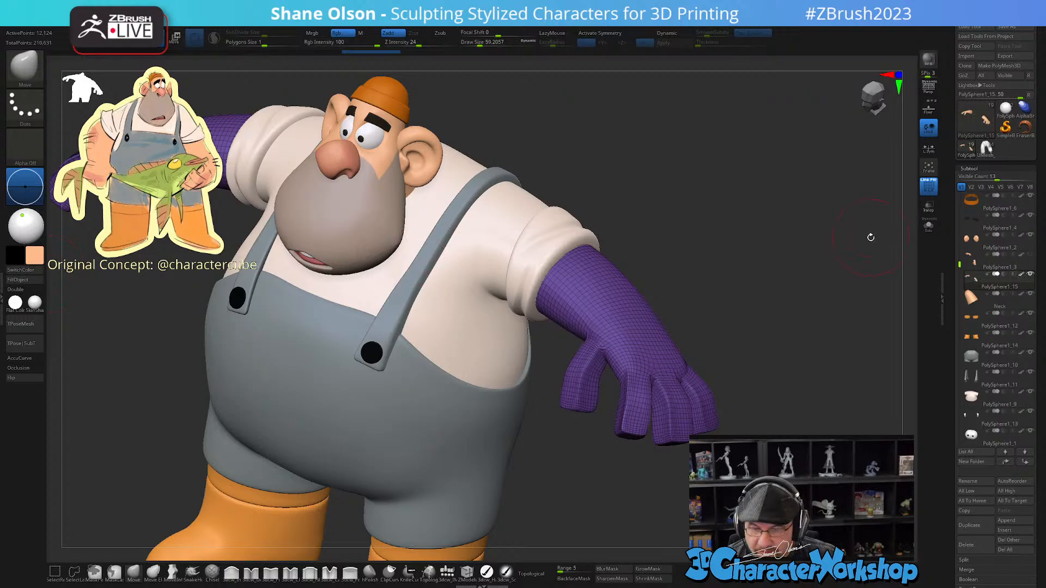
key("shift+f")
mouse_move(862, 240)
left_mouse_down()
mouse_move(902, 217)
mouse_move(848, 252)
left_mouse_up()
key("shift+f")
left_click_drag(812, 302, 836, 382, "alt")
key("s")
mouse_move(834, 285)
left_mouse_down("alt")
mouse_move(803, 283)
mouse_move(760, 426)
mouse_move(722, 375)
mouse_move(757, 386)
mouse_move(751, 376)
mouse_move(748, 397)
left_mouse_up("alt")
key("ctrl+z")
Step: Using the Move brush at a draw size of about 20, reshape the hand's edge where it meets the index finger
left_click(137, 575)
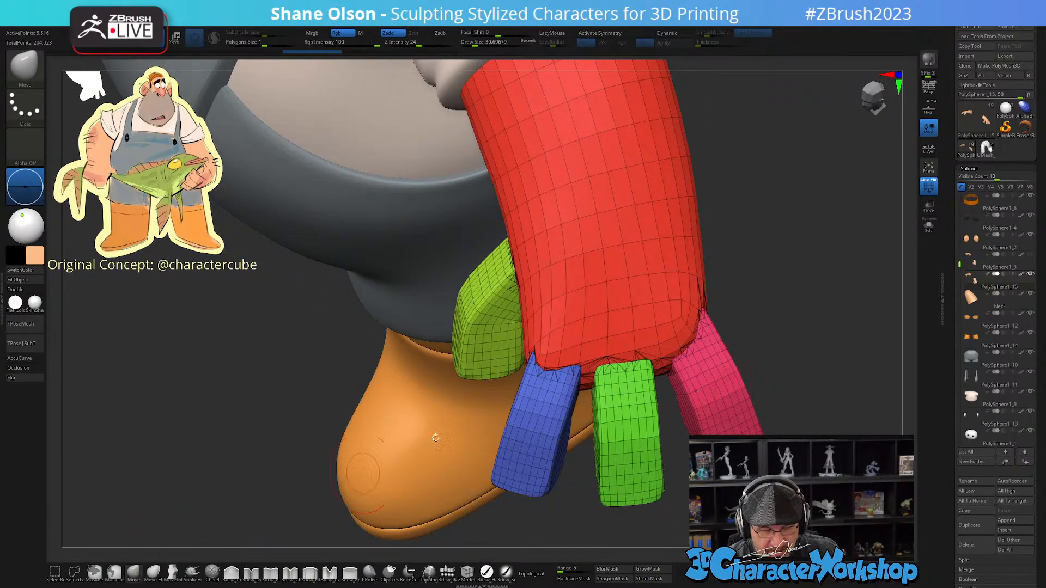
key("s")
left_click_drag(557, 383, 553, 384)
right_click_drag(557, 352, 556, 360)
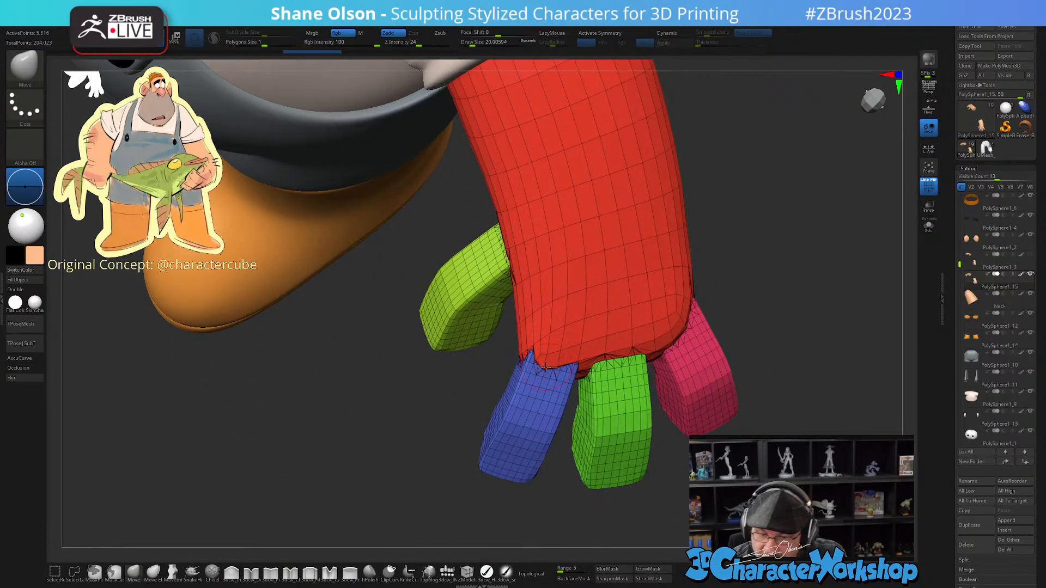
left_click_drag(546, 367, 554, 350)
right_click_drag(554, 351, 517, 351)
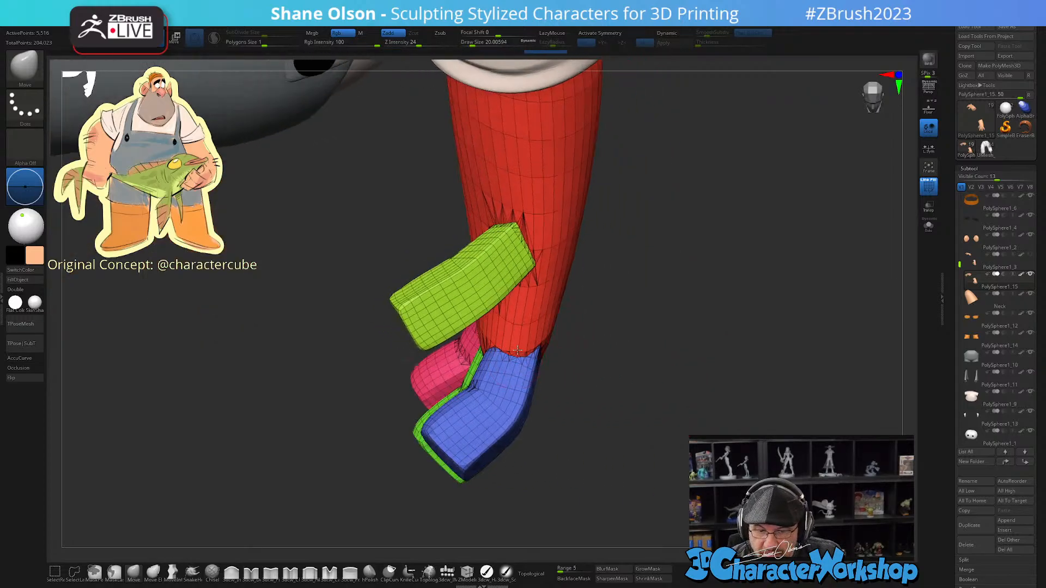
left_click_drag(517, 354, 523, 343)
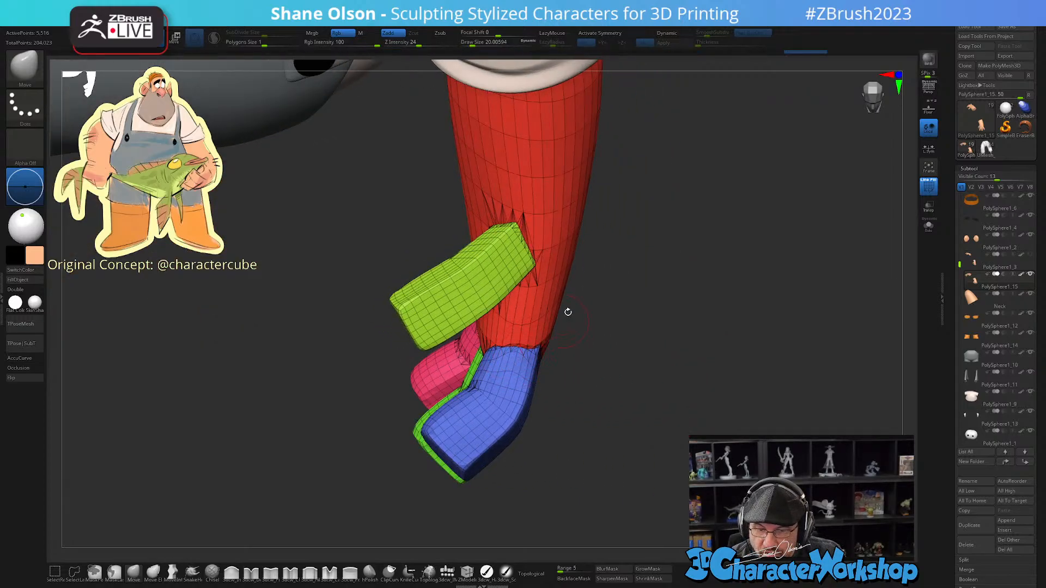
Step: Inspect the palm and thumb and adjust the hand's edge around the base of the little finger
right_click_drag(568, 312, 589, 202)
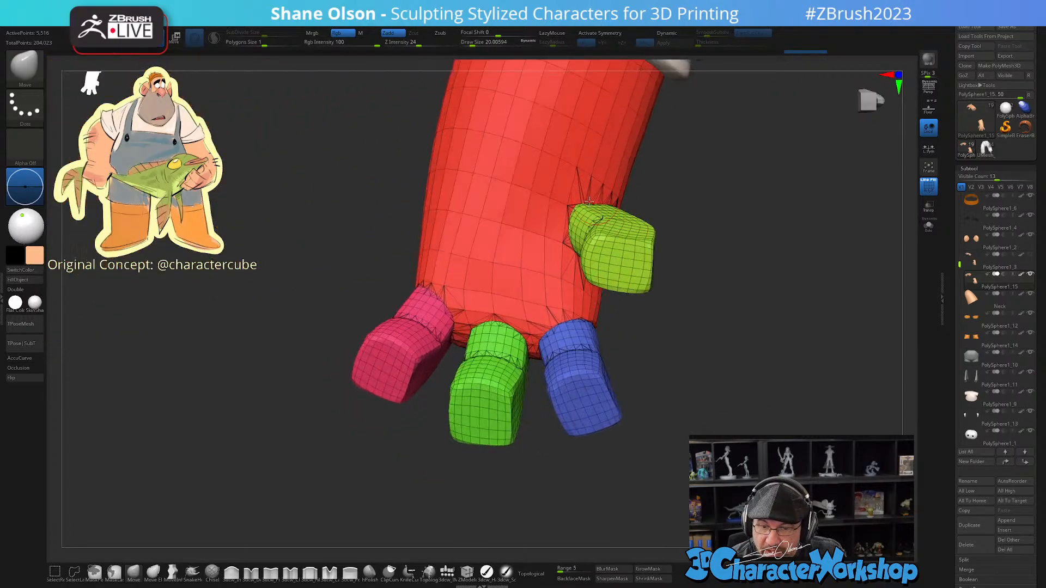
right_click_drag(632, 262, 665, 267)
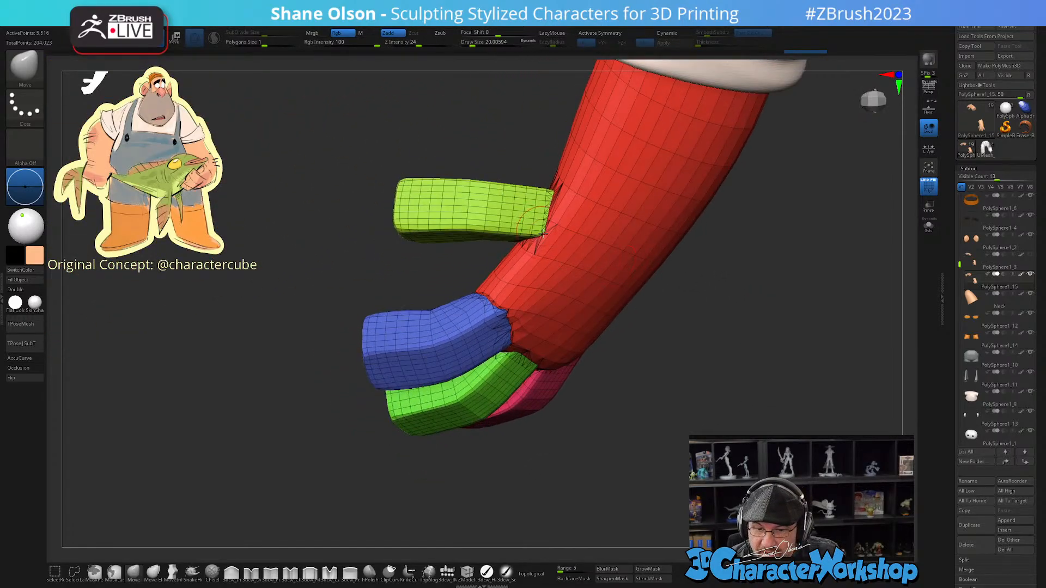
right_click_drag(536, 275, 651, 407)
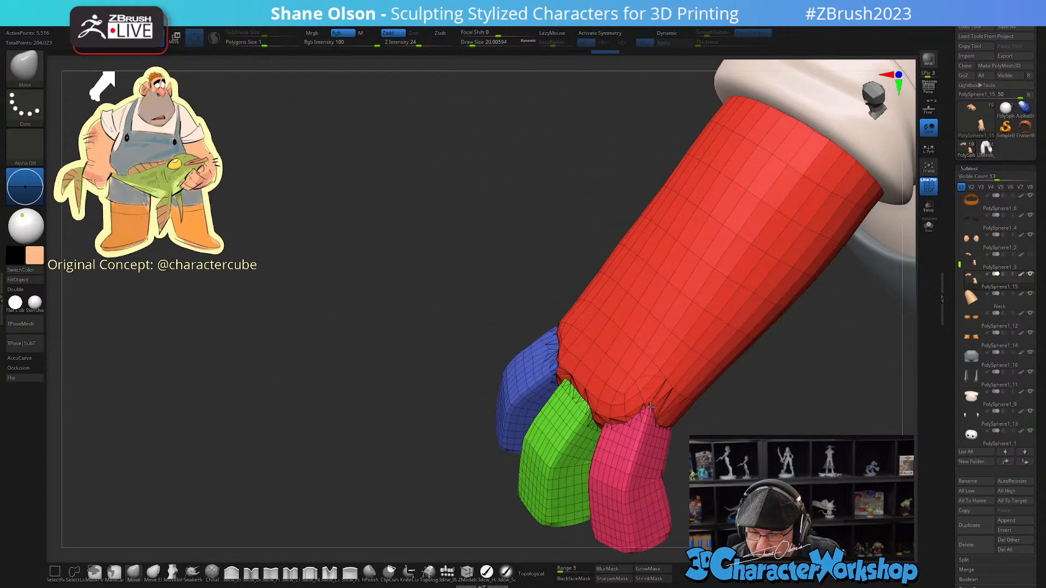
left_click_drag(650, 407, 645, 421)
mouse_move(692, 391)
right_mouse_down()
mouse_move(649, 367)
mouse_move(731, 416)
right_mouse_up()
mouse_move(650, 464)
right_mouse_down()
mouse_move(469, 422)
mouse_move(512, 432)
mouse_move(567, 382)
mouse_move(611, 419)
mouse_move(588, 397)
mouse_move(599, 374)
mouse_move(638, 427)
mouse_move(666, 433)
mouse_move(834, 411)
right_mouse_up()
right_click_drag(896, 272, 784, 479)
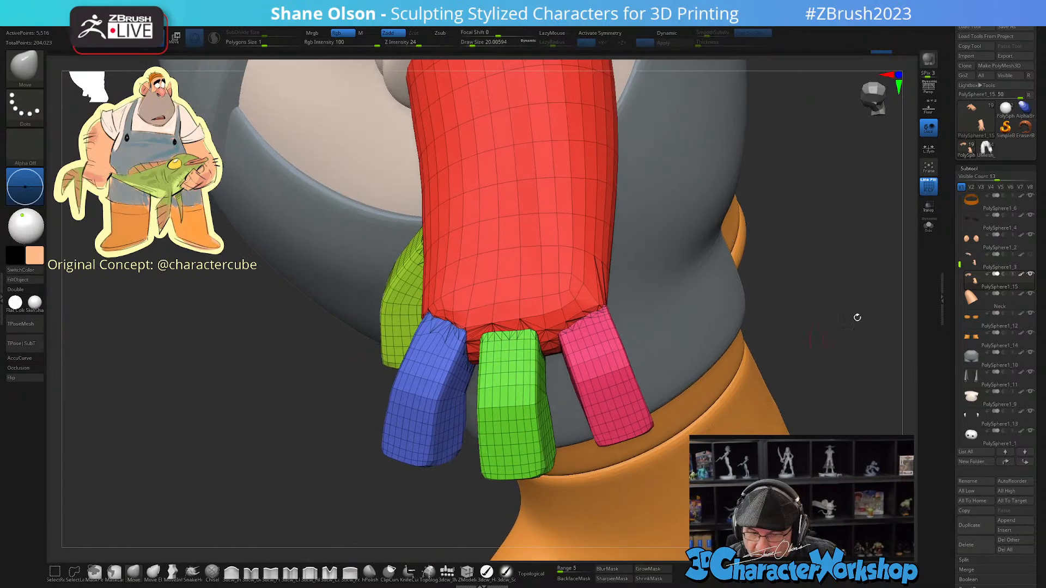
Step: Isolate the duplicated arms, mask the tip half of the little finger and assign it its own polygroup
left_click(928, 225)
key("ctrl")
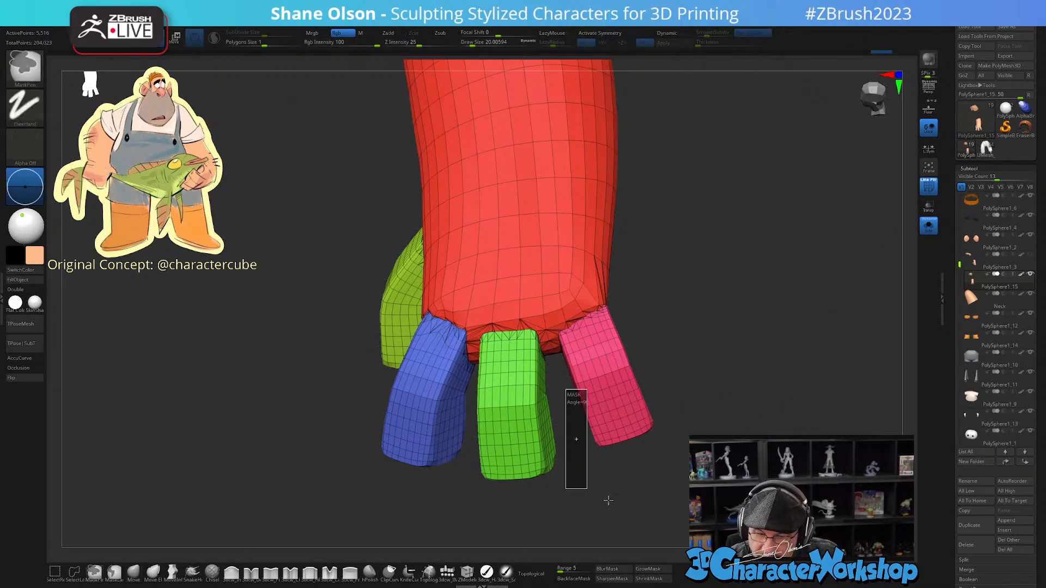
left_click(114, 572)
mouse_move(569, 389)
left_mouse_down("ctrl")
mouse_move(583, 460)
mouse_move(670, 350)
left_mouse_up("ctrl")
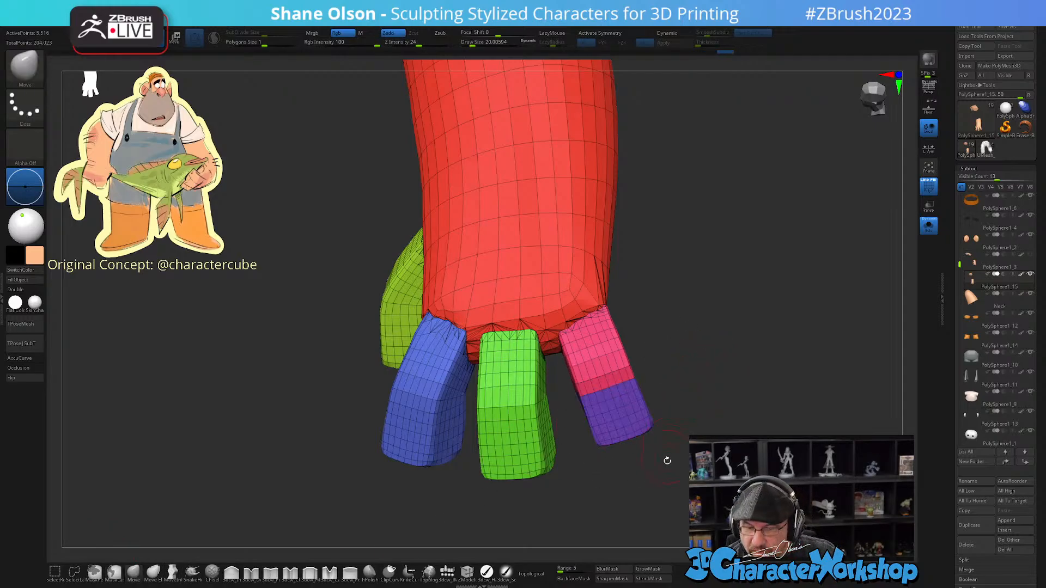
Step: Mask the tip half of the middle finger across its joint and assign it its own polygroup
mouse_move(582, 485)
left_mouse_down()
mouse_move(539, 423)
mouse_move(612, 458)
mouse_move(615, 406)
mouse_move(625, 430)
left_mouse_up()
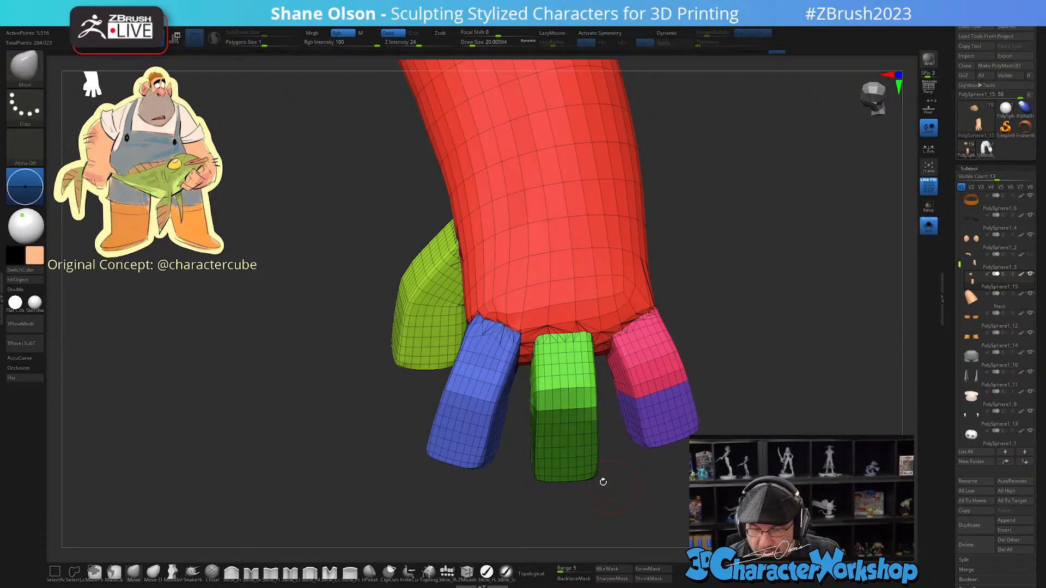
mouse_move(523, 459)
left_mouse_down()
mouse_move(518, 495)
mouse_move(523, 483)
left_mouse_up()
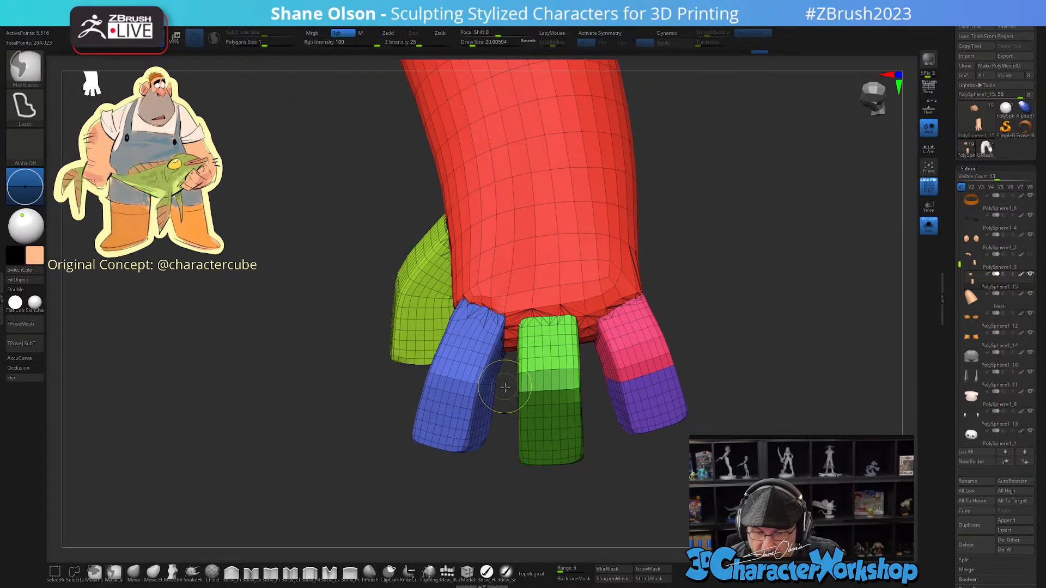
mouse_move(505, 388)
left_mouse_down("ctrl")
mouse_move(598, 436)
mouse_move(495, 381)
mouse_move(504, 386)
left_mouse_up("ctrl")
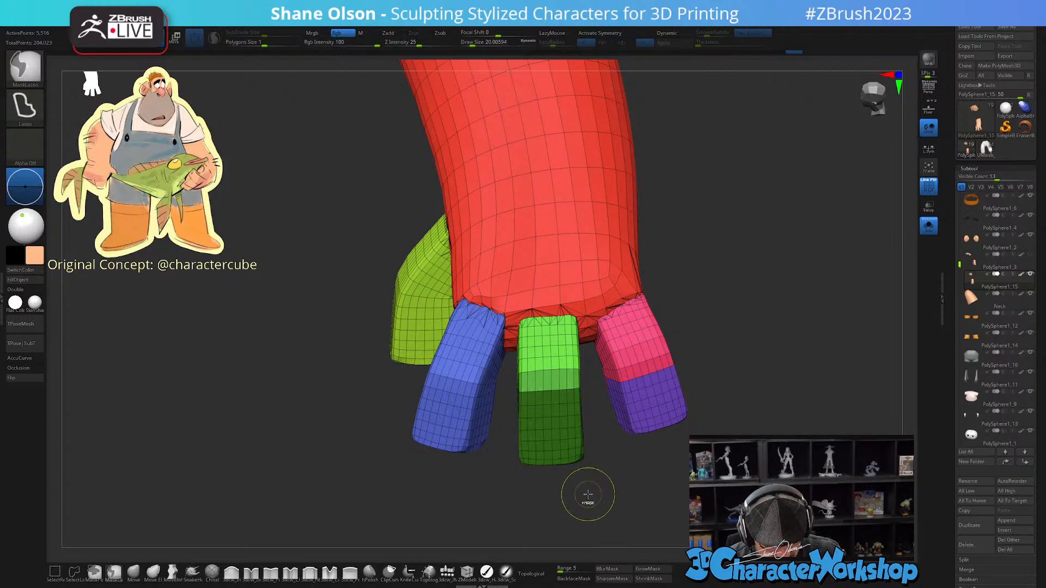
key("ctrl+w")
left_click_drag(638, 463, 664, 469, "alt")
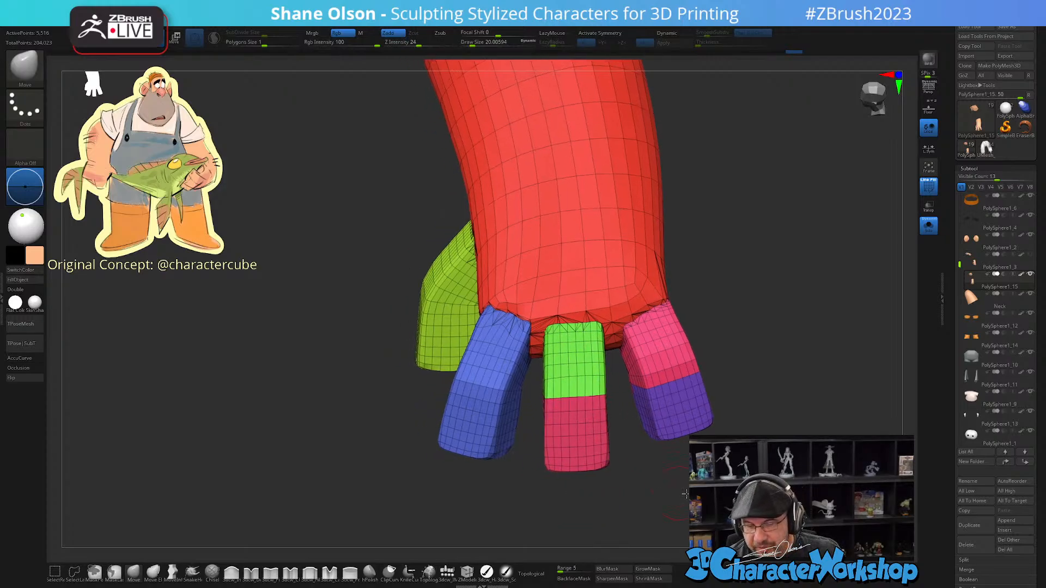
Step: Mask the tip half of the index finger below the joint and turn it into a separate polygroup
mouse_move(708, 501)
left_mouse_down()
mouse_move(763, 500)
mouse_move(678, 500)
mouse_move(689, 466)
mouse_move(746, 468)
mouse_move(708, 477)
mouse_move(694, 463)
left_mouse_up()
mouse_move(494, 394)
left_mouse_down("ctrl")
mouse_move(472, 457)
mouse_move(569, 430)
mouse_move(575, 399)
mouse_move(570, 413)
left_mouse_up("ctrl")
key("ctrl+w")
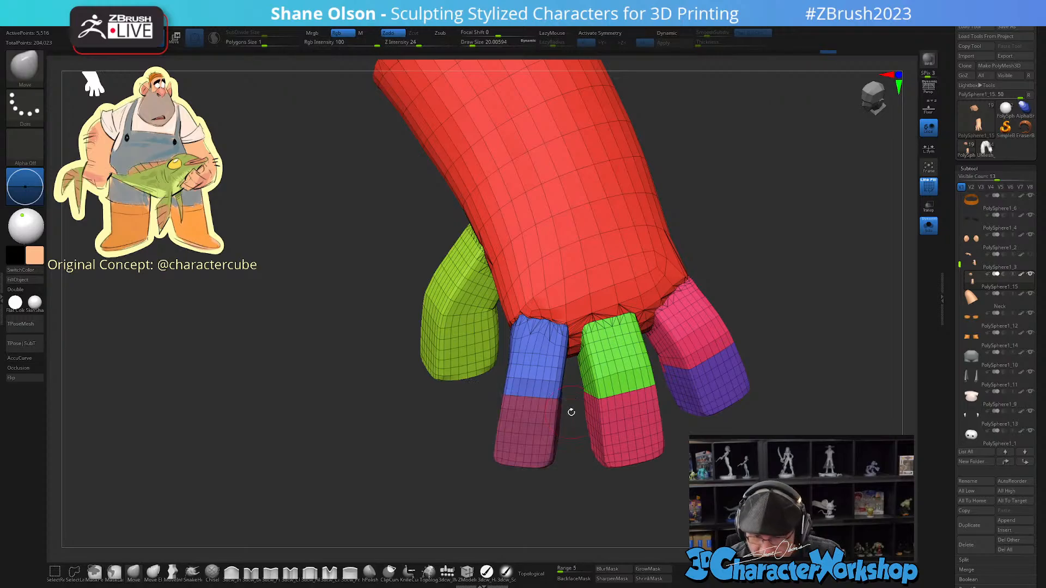
left_click_drag(652, 490, 583, 501)
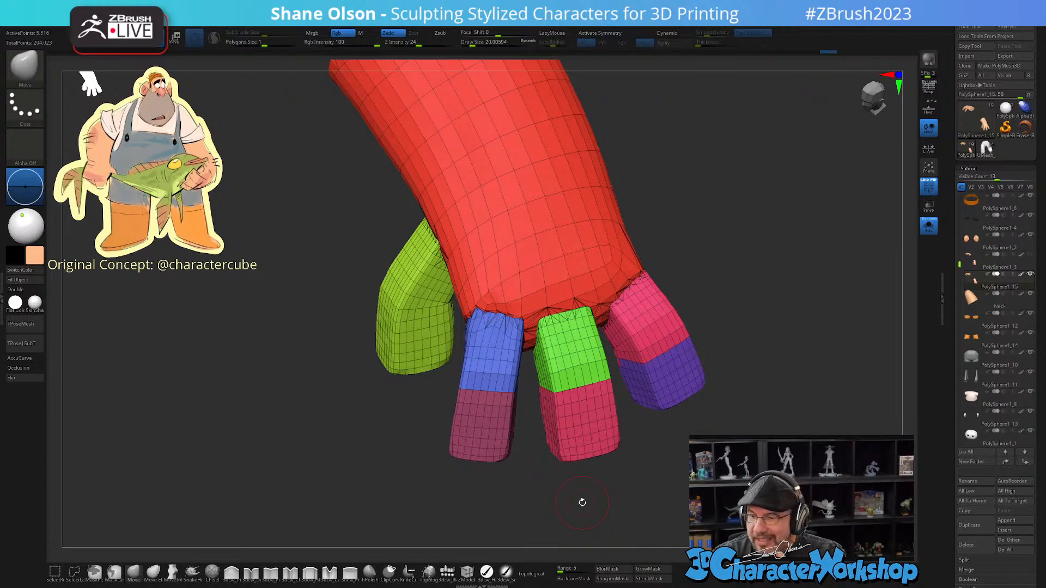
Step: Select the ruler subtool and examine its height scale from the front
left_click_drag(960, 266, 961, 195)
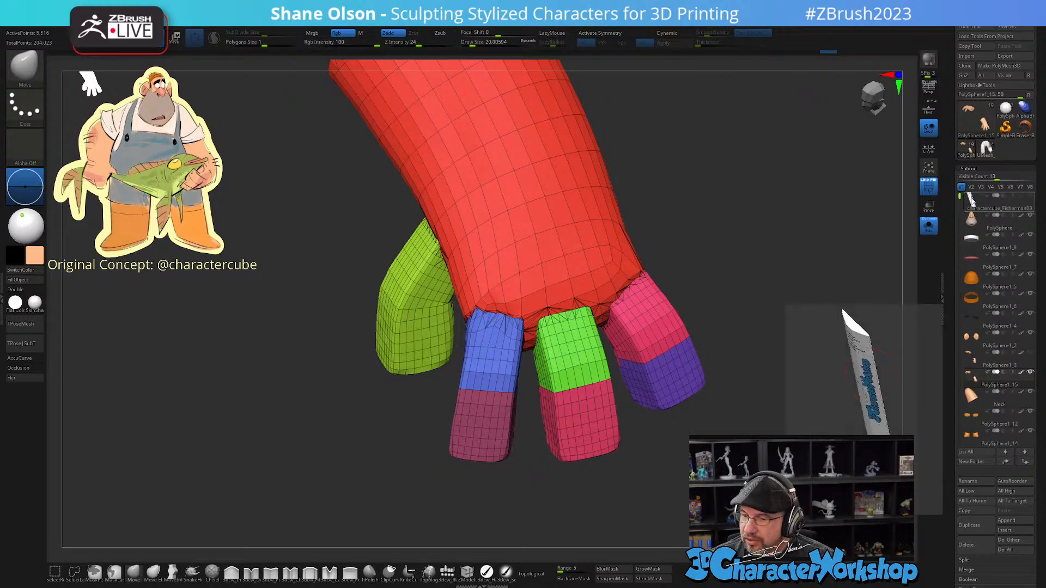
left_click(971, 201)
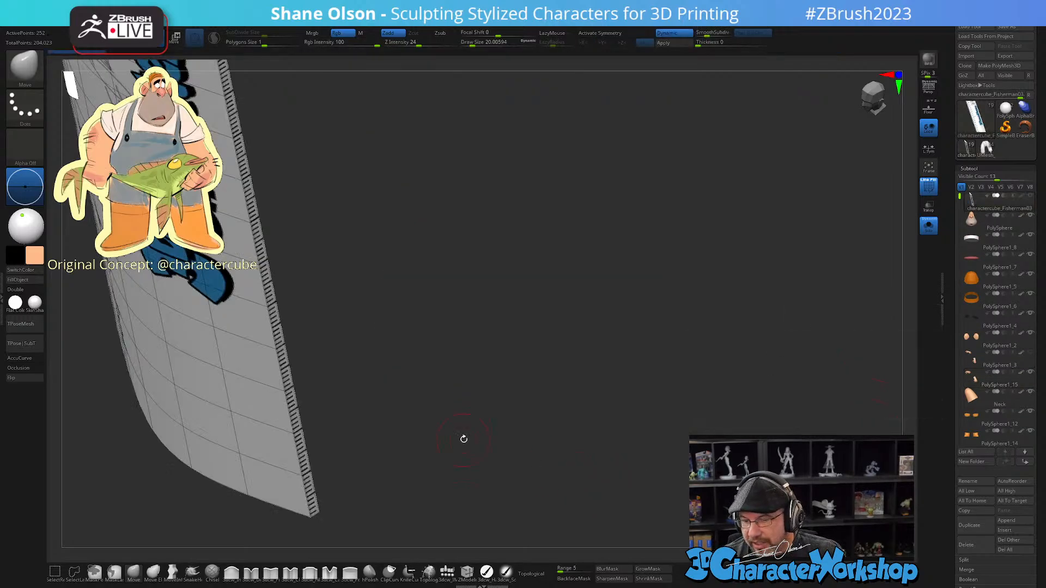
left_click_drag(453, 369, 697, 288)
left_click_drag(661, 408, 662, 354, "alt")
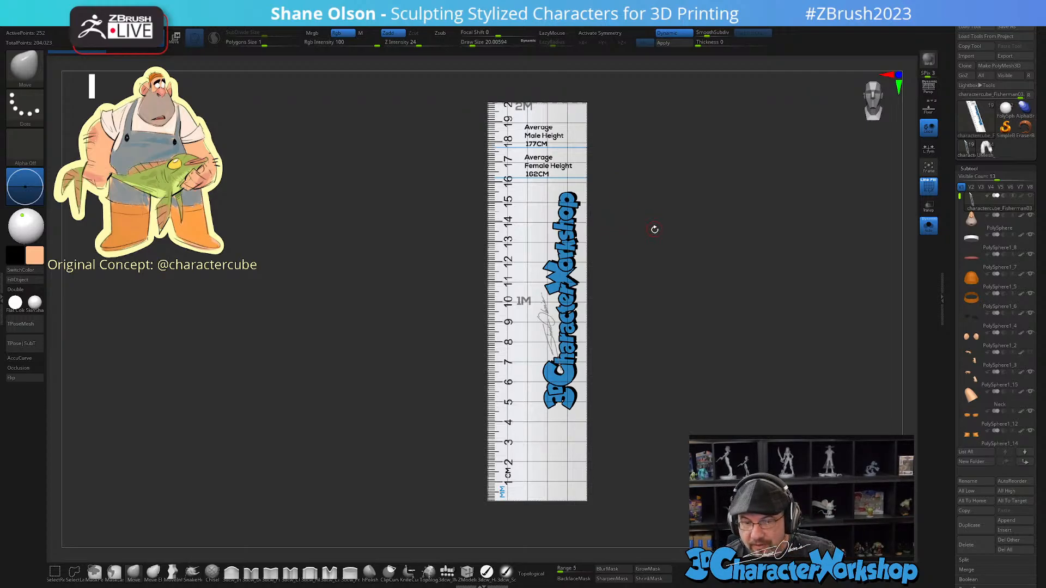
key("s")
left_click(656, 237)
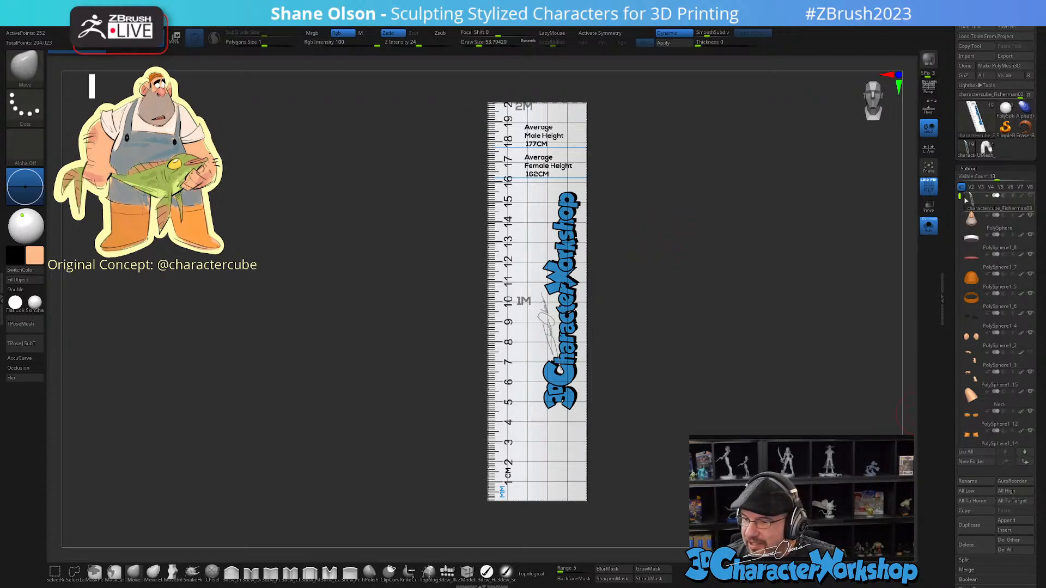
left_click_drag(960, 198, 965, 268)
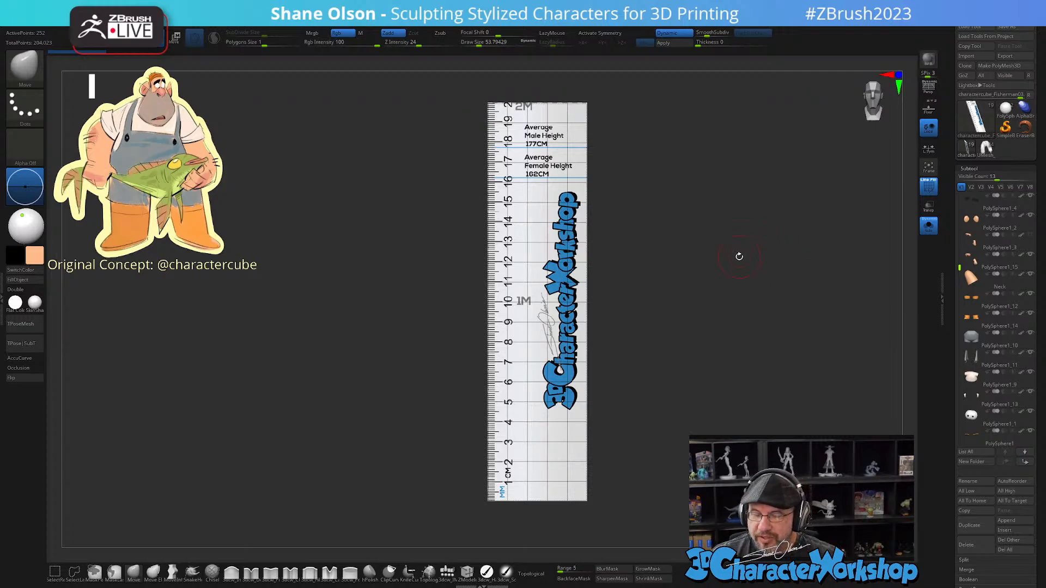
left_click_drag(676, 264, 616, 310, "alt")
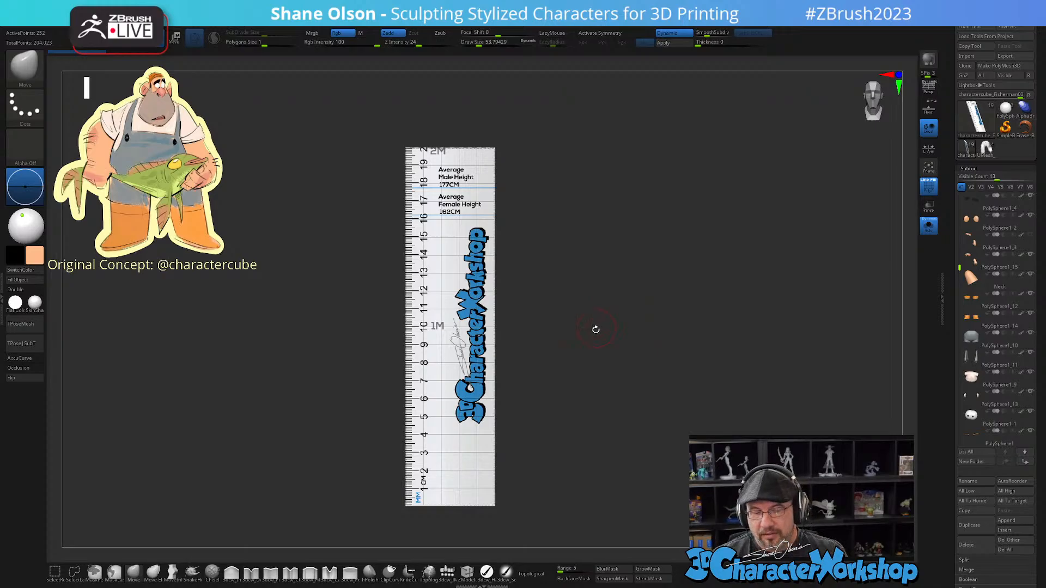
key("s")
left_click_drag(589, 328, 593, 329)
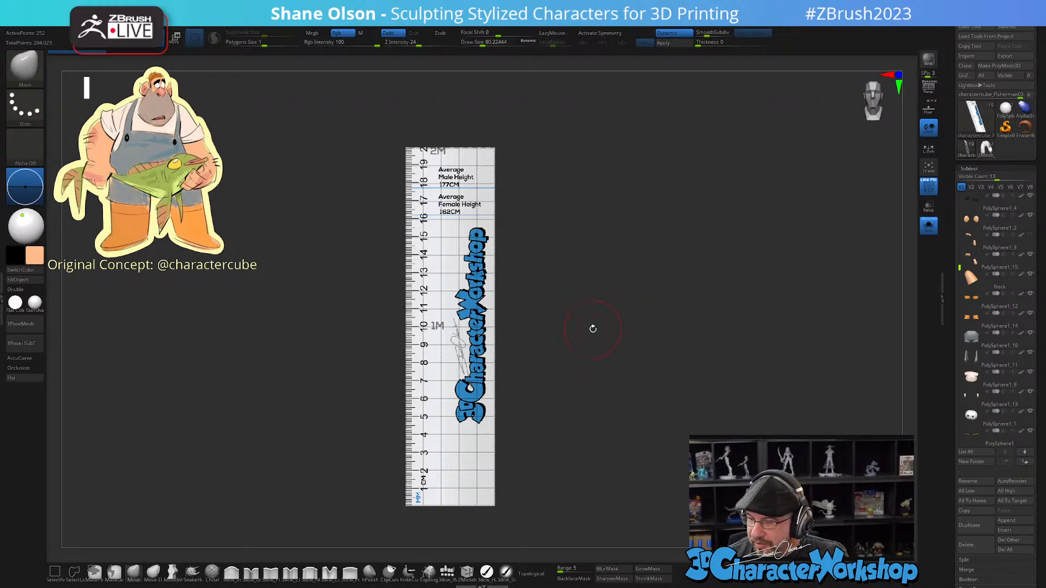
Step: Show all subtools again and compare the whole character with the height ruler
left_click(929, 225)
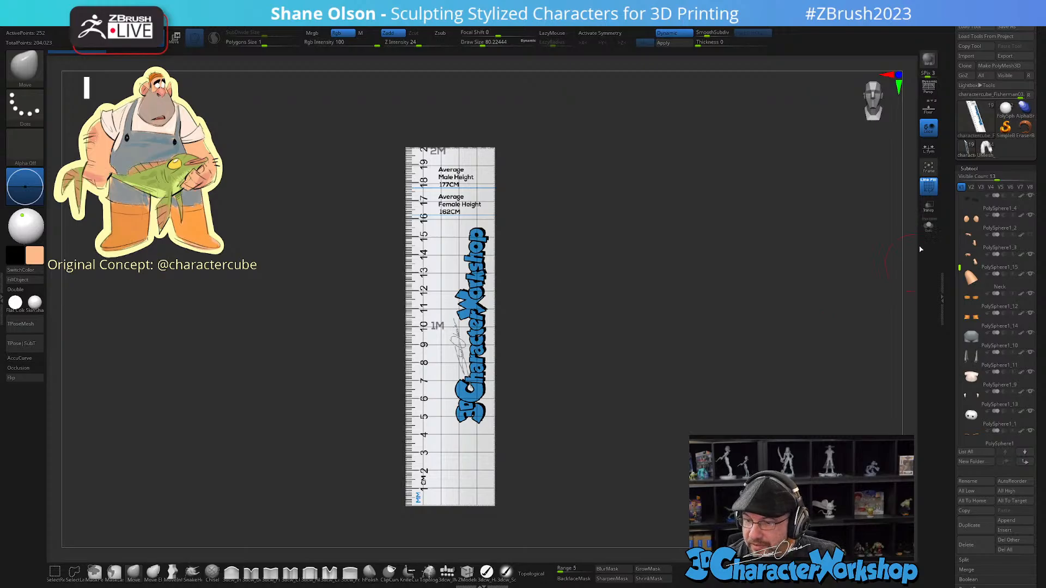
left_click_drag(777, 453, 736, 453)
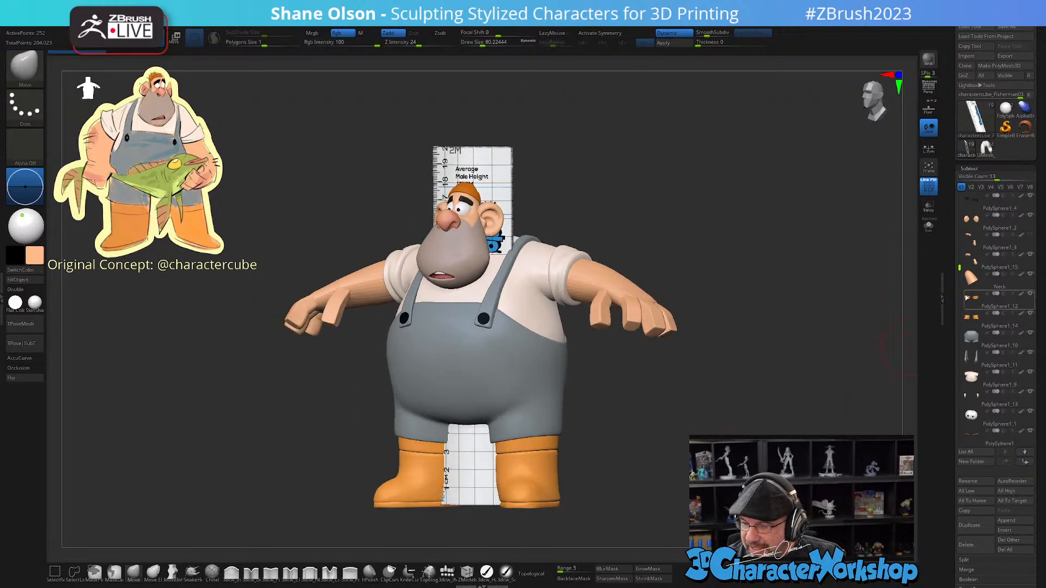
left_click_drag(959, 277, 959, 341)
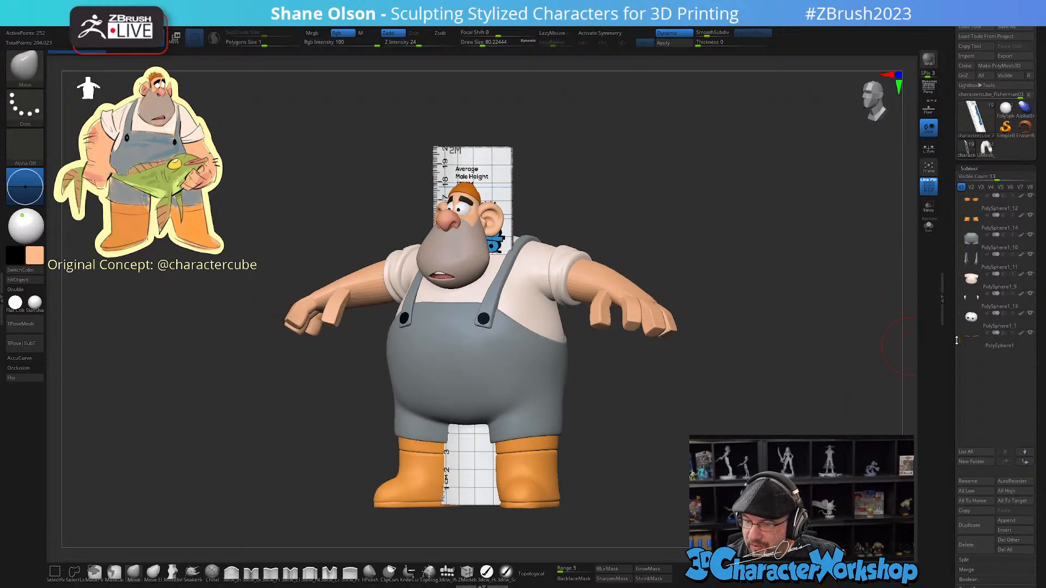
mouse_move(980, 351)
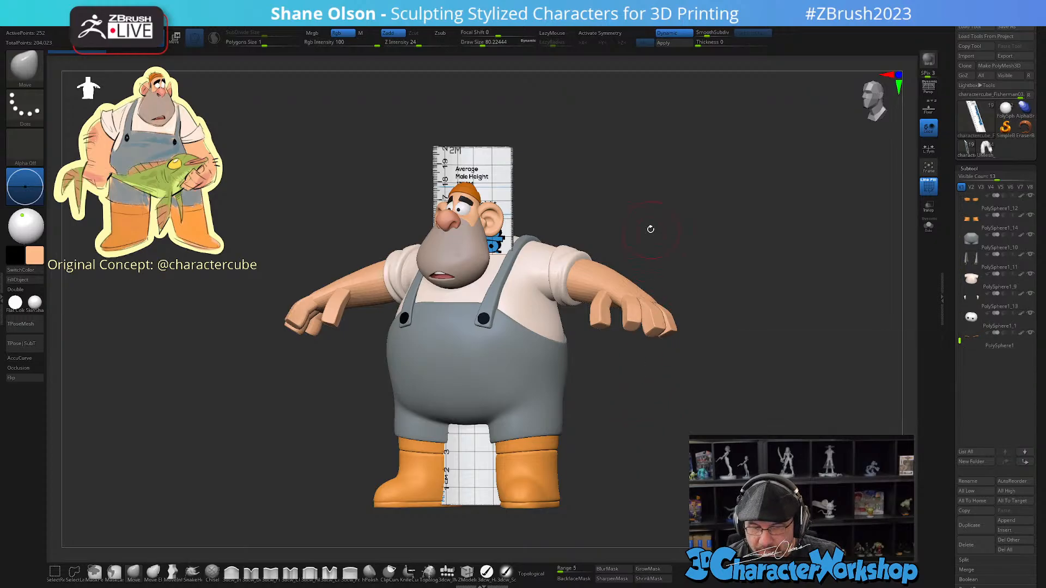
Step: Select the duplicated arms, mask the tip half of the thumb and assign it its own polygroup
left_click(627, 283, "alt")
left_click_drag(733, 310, 640, 328)
mouse_move(736, 273)
left_mouse_down("alt")
mouse_move(736, 338)
mouse_move(671, 332)
mouse_move(733, 357)
mouse_move(812, 428)
left_mouse_up("alt")
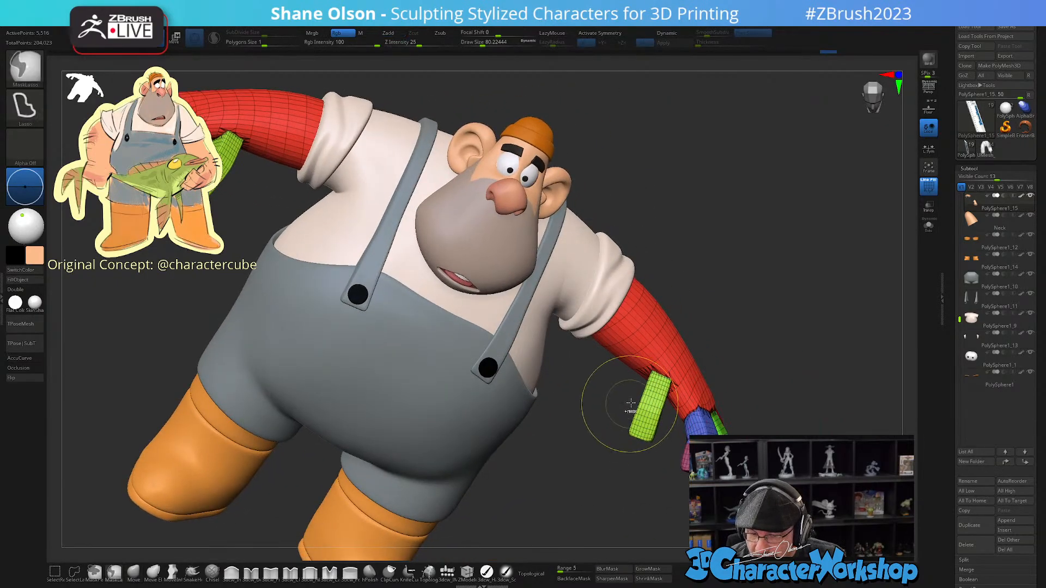
mouse_move(628, 405)
left_mouse_down("ctrl")
mouse_move(651, 467)
mouse_move(667, 411)
left_mouse_up("ctrl")
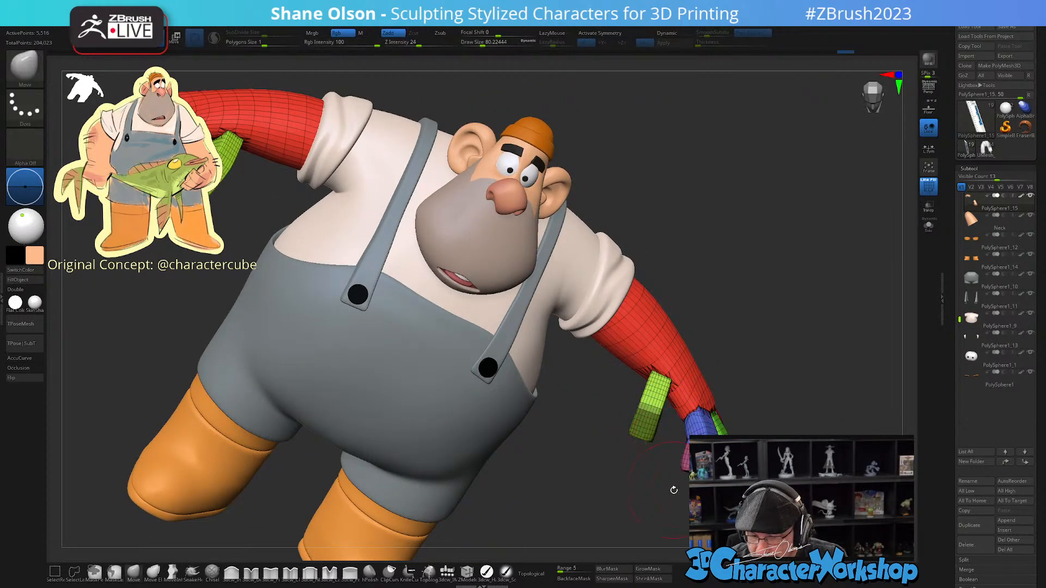
key("ctrl+w")
left_click_drag(671, 497, 635, 488)
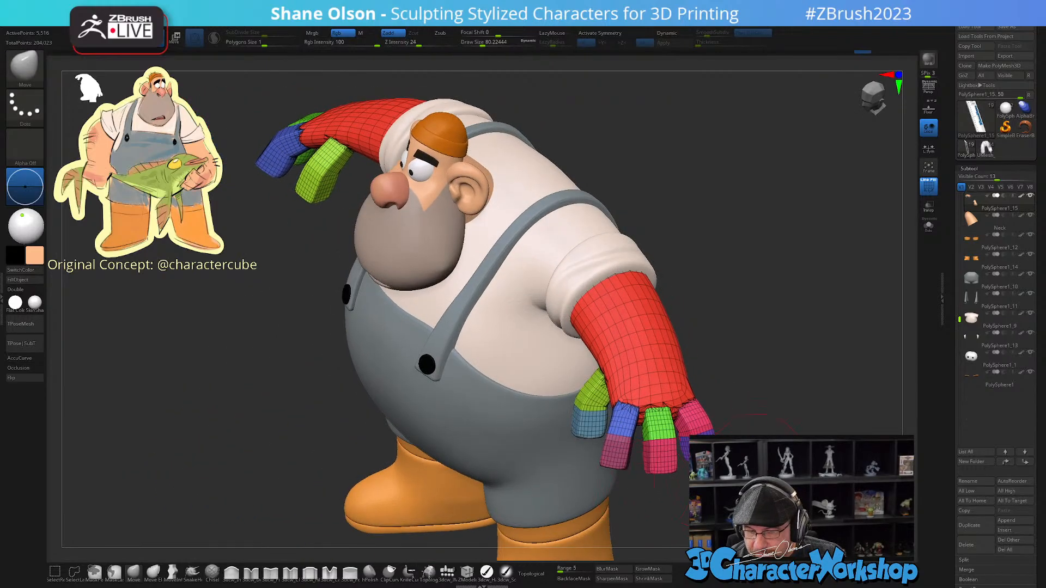
Step: Isolate the arm's red polygroup and try splitting its finger-side end into a separate polygroup
left_click_drag(766, 454, 856, 463, "alt")
left_click(726, 360, "ctrl+shift")
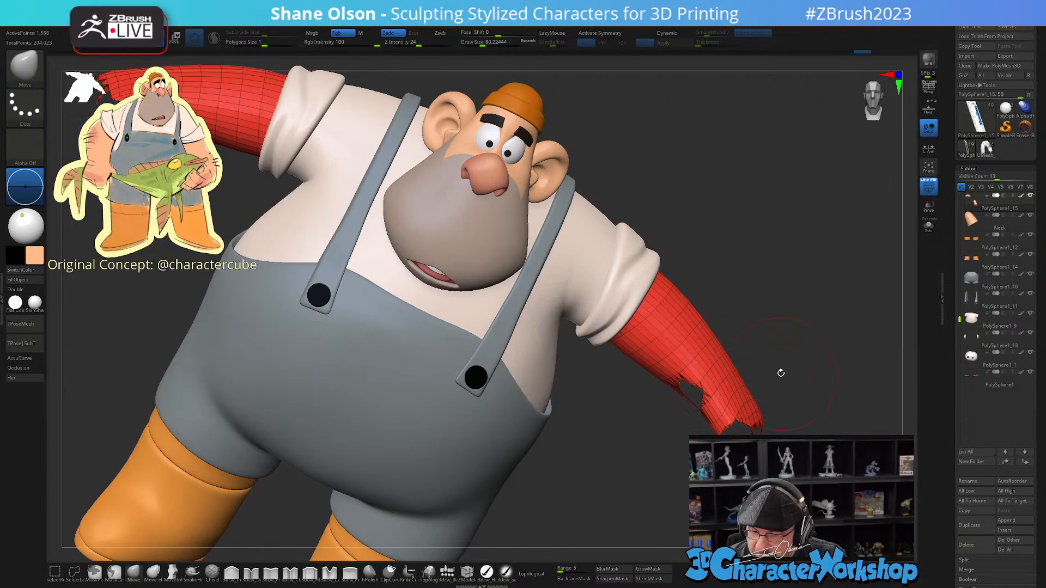
mouse_move(780, 374)
left_mouse_down()
mouse_move(786, 365)
mouse_move(758, 390)
mouse_move(767, 480)
mouse_move(670, 473)
mouse_move(685, 447)
left_mouse_up()
key("ctrl+w")
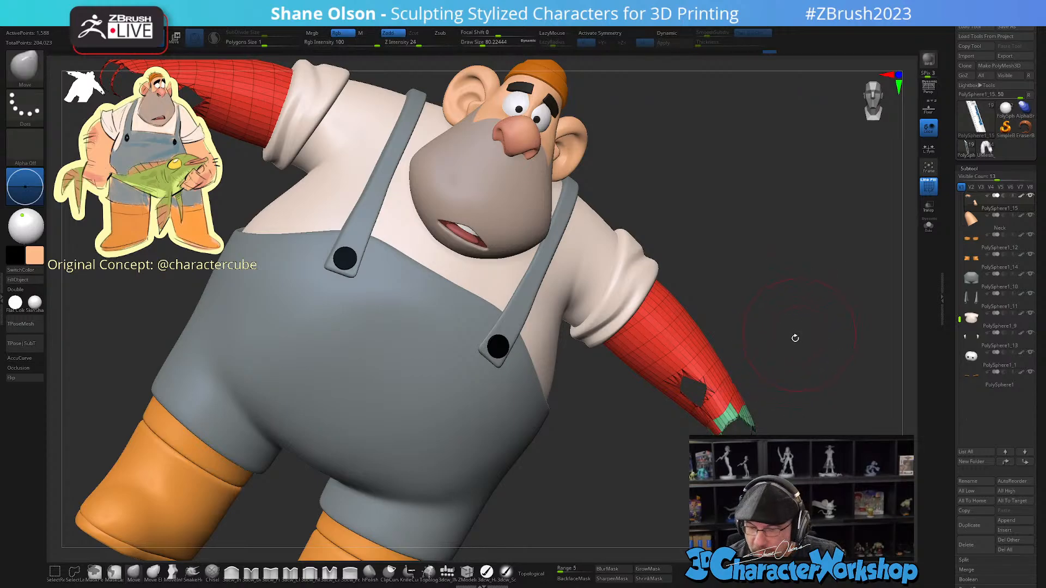
key("ctrl+z")
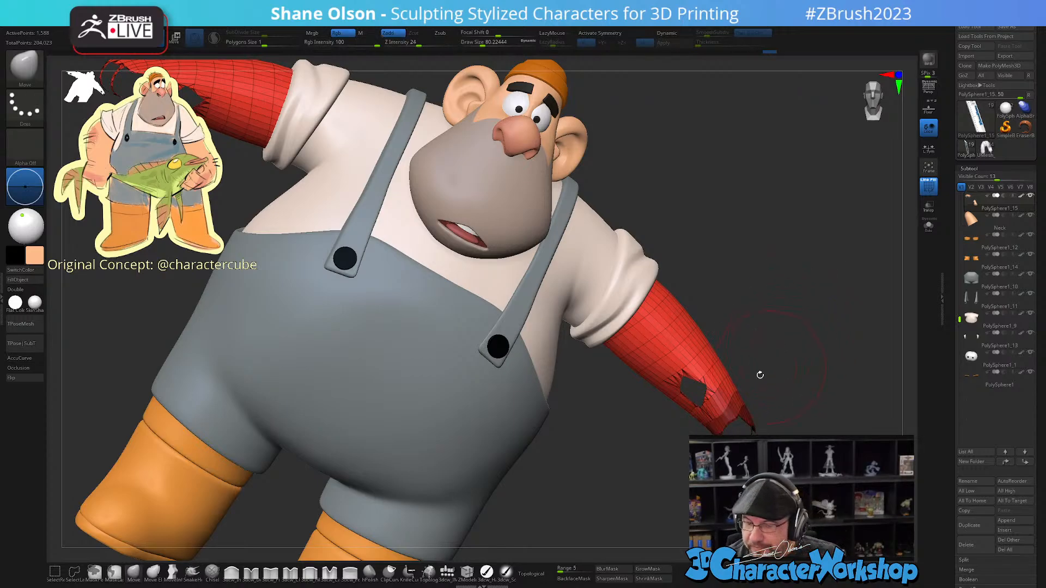
Step: Mask the hand area behind the finger openings, assign it its own polygroup and unhide the fingers and thumb
mouse_move(738, 377)
left_mouse_down("ctrl")
mouse_move(772, 468)
mouse_move(684, 451)
mouse_move(681, 426)
left_mouse_up("ctrl")
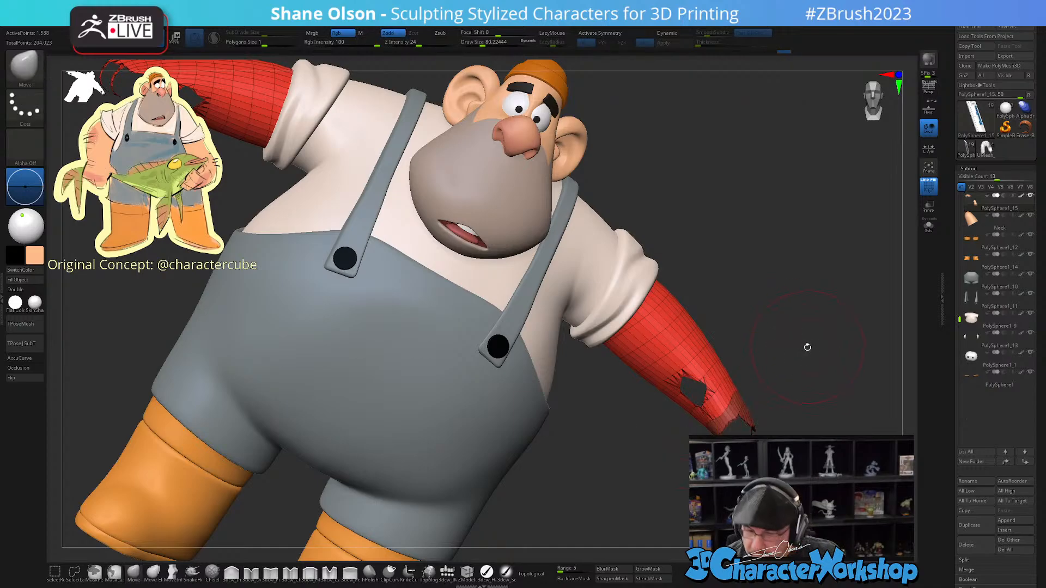
mouse_move(808, 351)
left_mouse_down()
mouse_move(774, 359)
mouse_move(796, 362)
mouse_move(754, 362)
mouse_move(816, 355)
left_mouse_up()
key("ctrl+w")
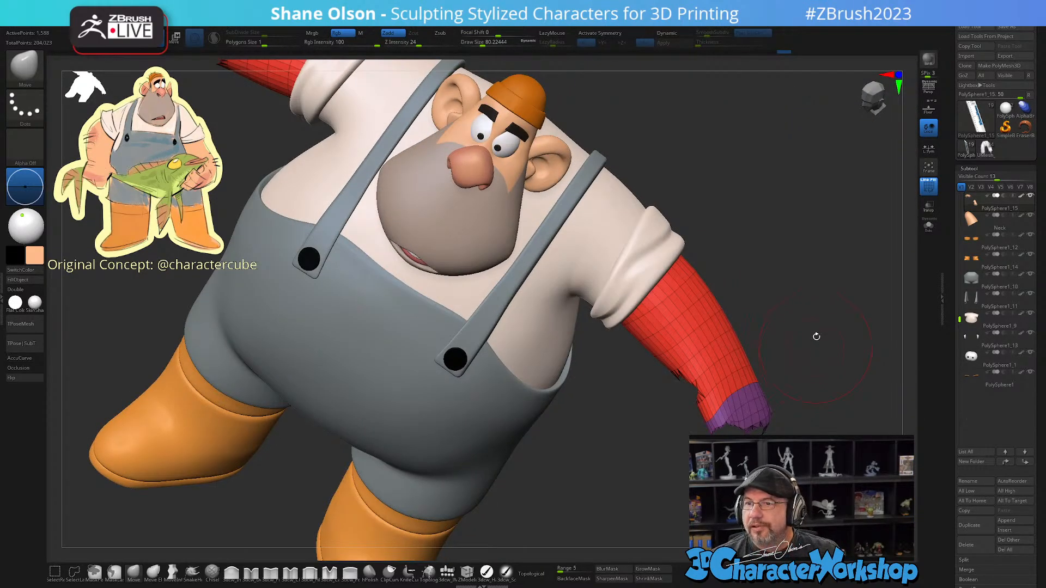
left_click(809, 311, "ctrl+shift")
left_click_drag(821, 288, 759, 300)
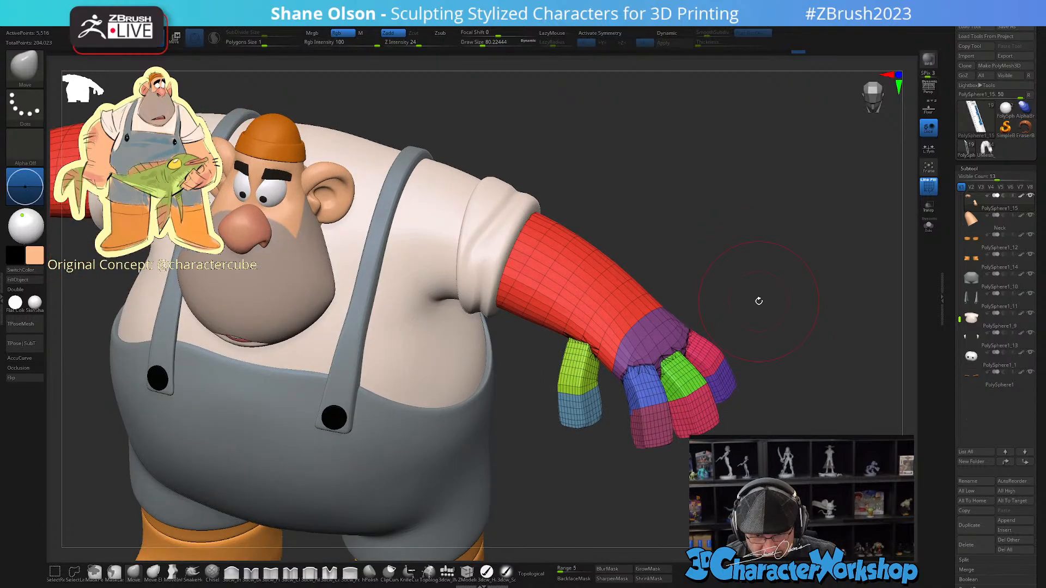
Step: ZRemesh the duplicated arms at the Same polygon count with KeepGroups enabled and group smoothing set to 0
key("space")
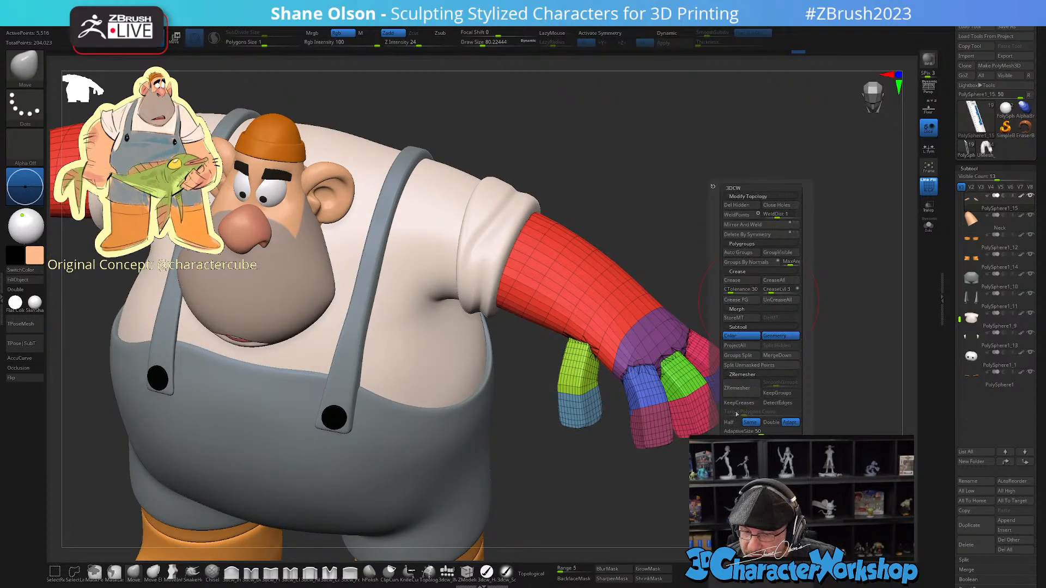
left_click(781, 394)
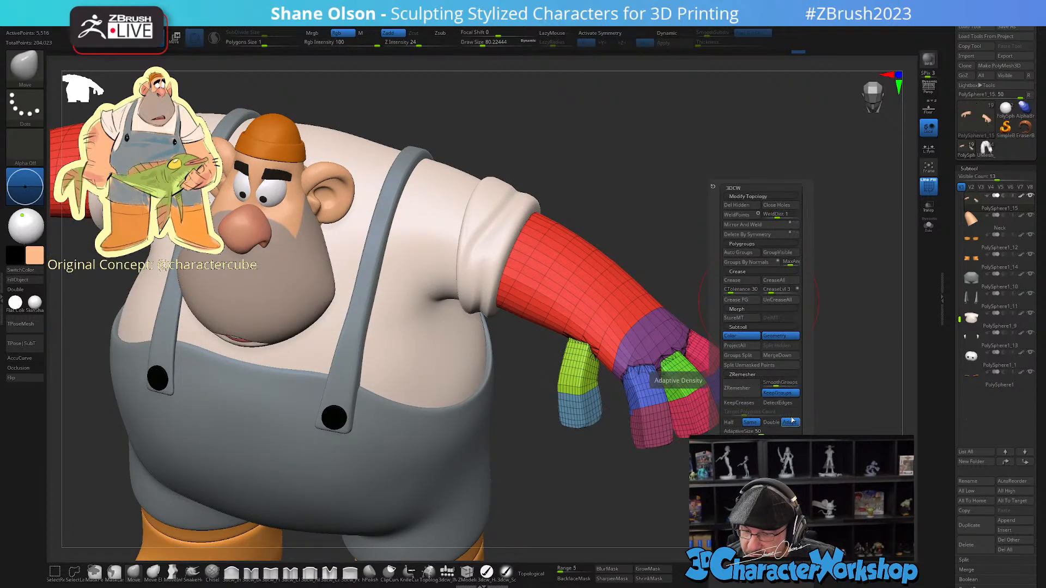
left_click_drag(777, 384, 771, 384)
left_click(769, 383)
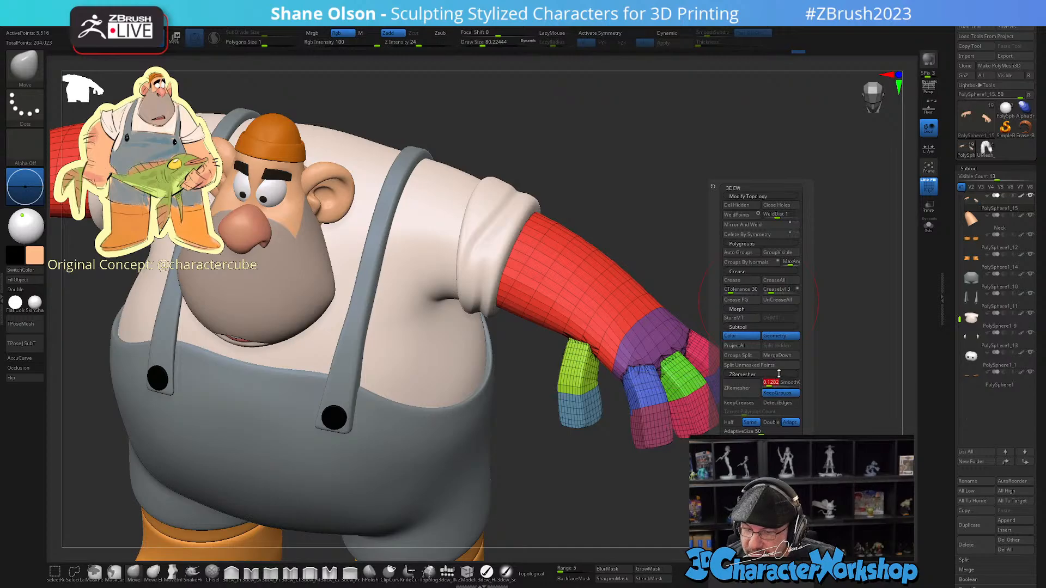
type("0")
key("Return")
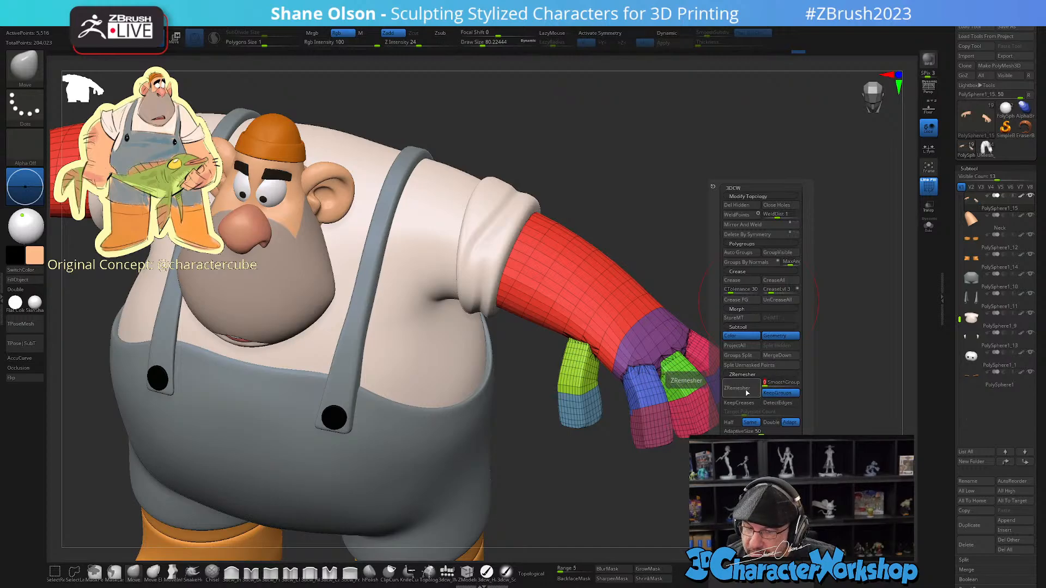
left_click(747, 392)
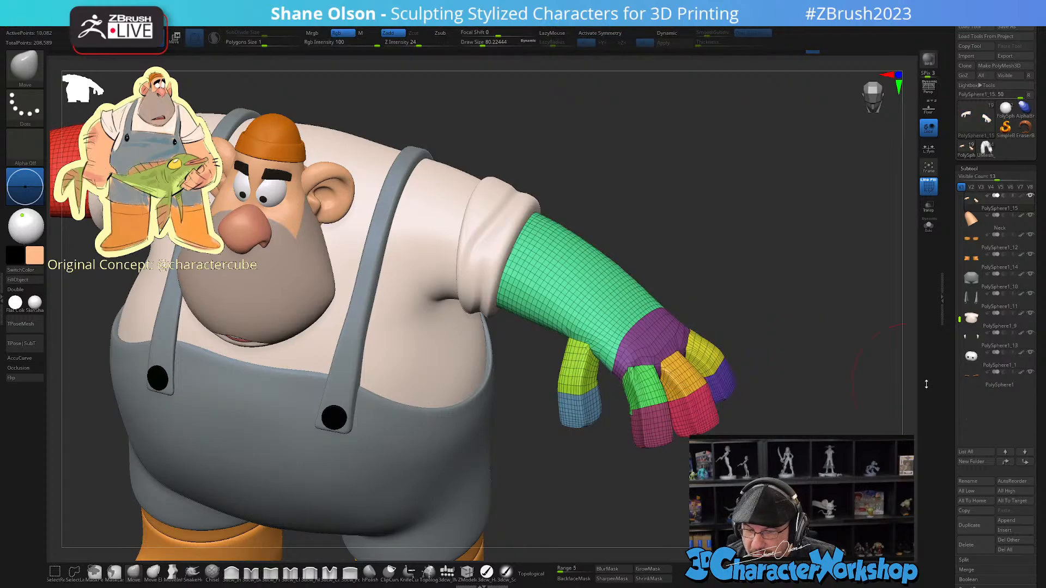
Step: ZRemesh the duplicated arms at Half the polygon count with KeepGroups enabled and group smoothing slightly adjusted
left_click_drag(822, 357, 817, 377)
key("space")
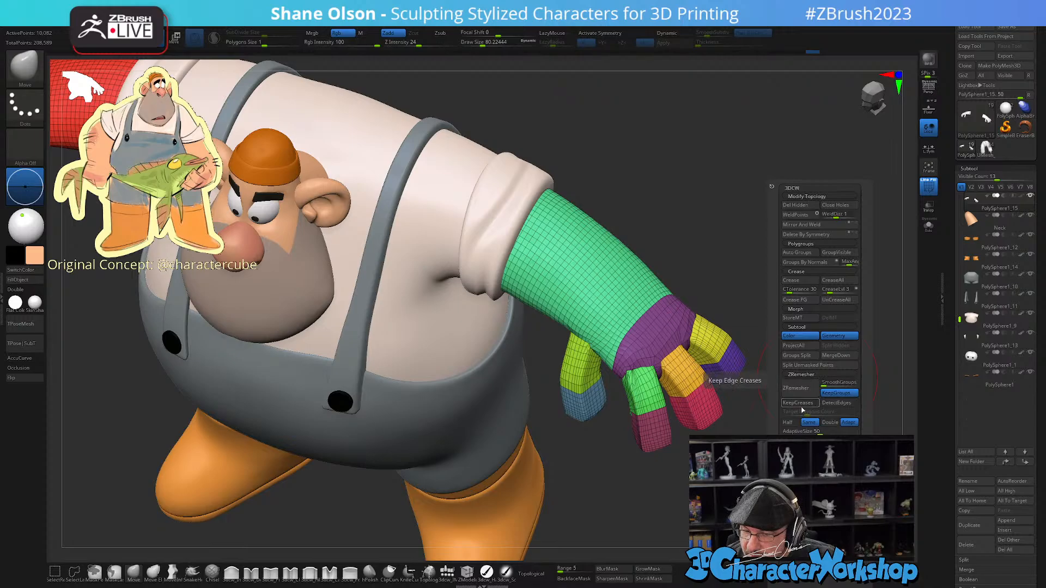
left_click(789, 423)
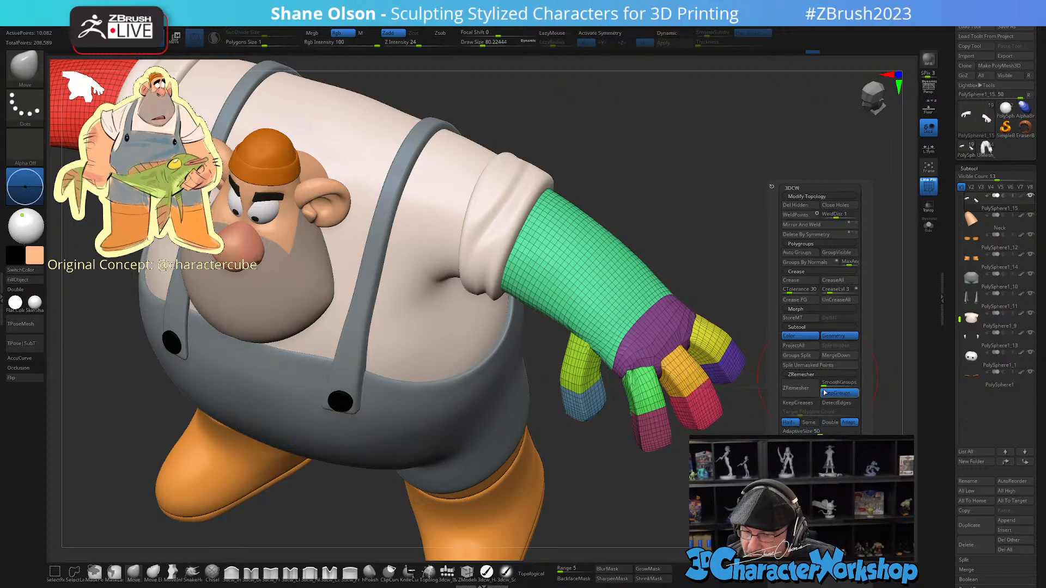
left_click_drag(822, 384, 827, 385)
left_click(806, 389)
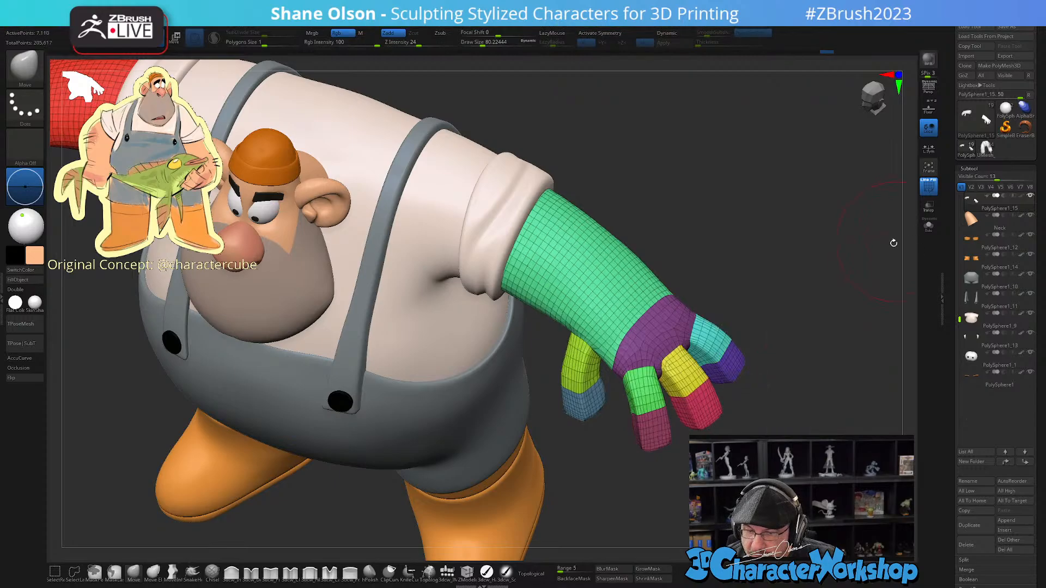
mouse_move(824, 390)
left_mouse_down()
mouse_move(829, 381)
mouse_move(809, 374)
mouse_move(833, 381)
mouse_move(812, 391)
left_mouse_up()
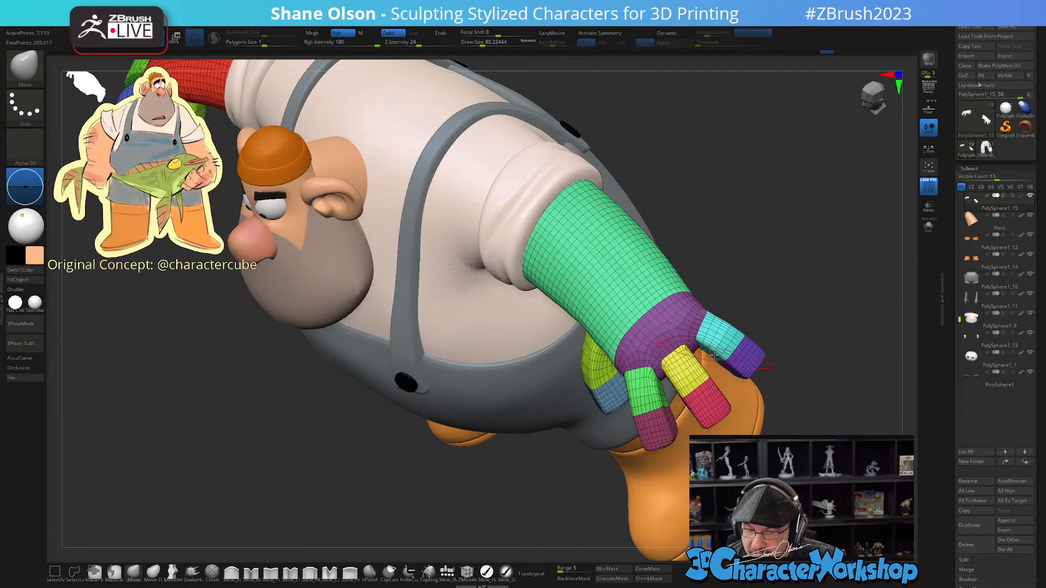
Step: Smooth the remeshed hand where the fingers and thumb join the palm and forearm, working from several sides
left_click_drag(756, 233, 754, 268)
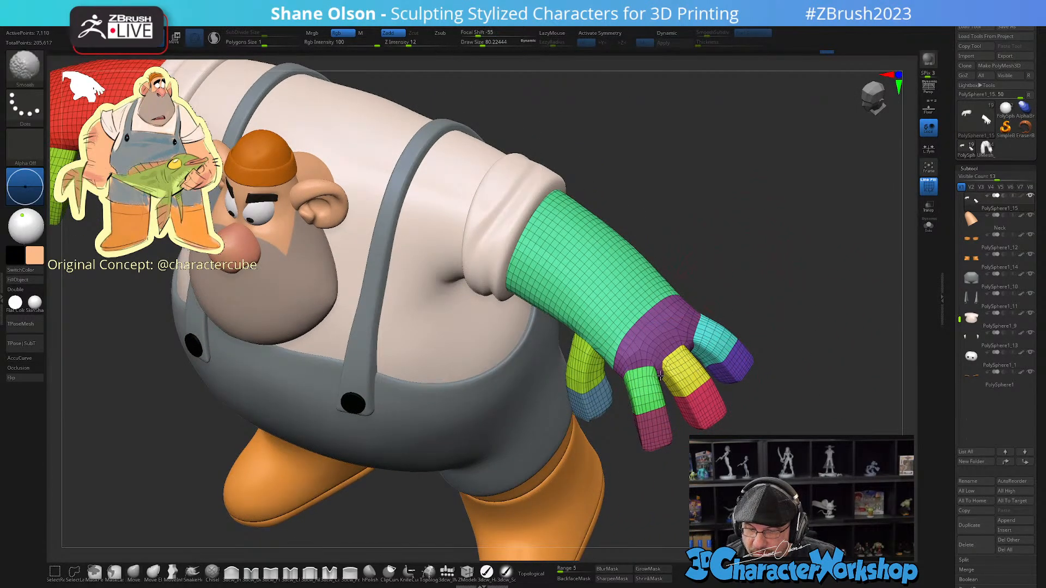
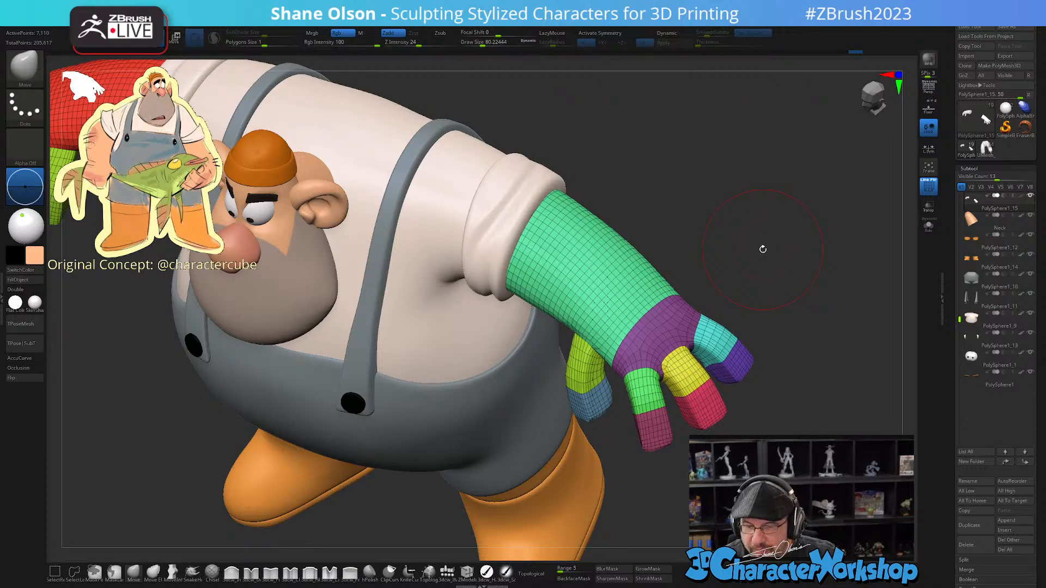
mouse_move(761, 247)
left_mouse_down()
mouse_move(609, 338)
mouse_move(617, 333)
left_mouse_up()
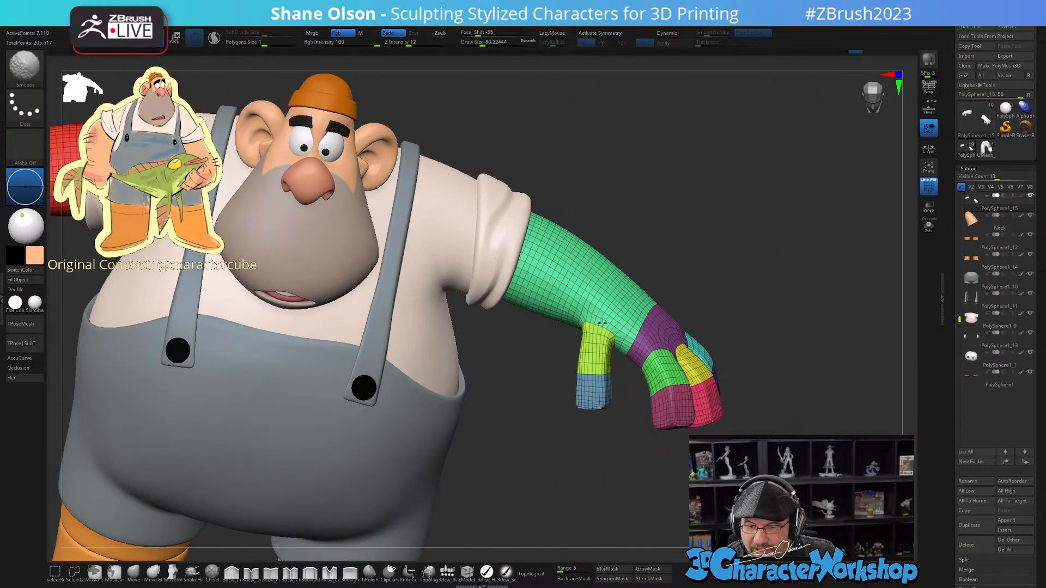
left_click_drag(643, 440, 591, 436)
left_click_drag(602, 335, 611, 348)
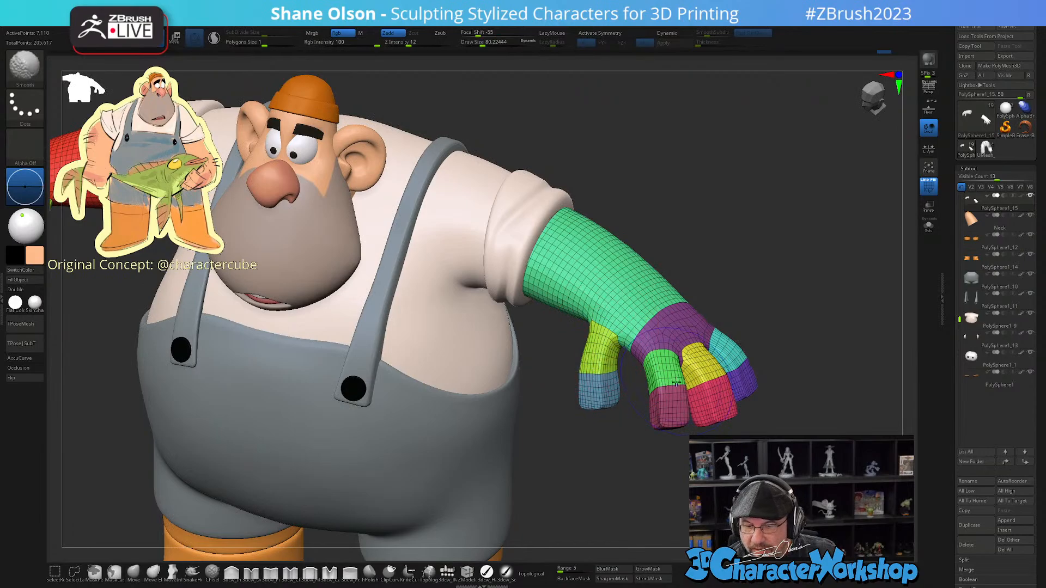
left_click_drag(671, 301, 678, 306)
right_click_drag(678, 322, 682, 306, "ctrl")
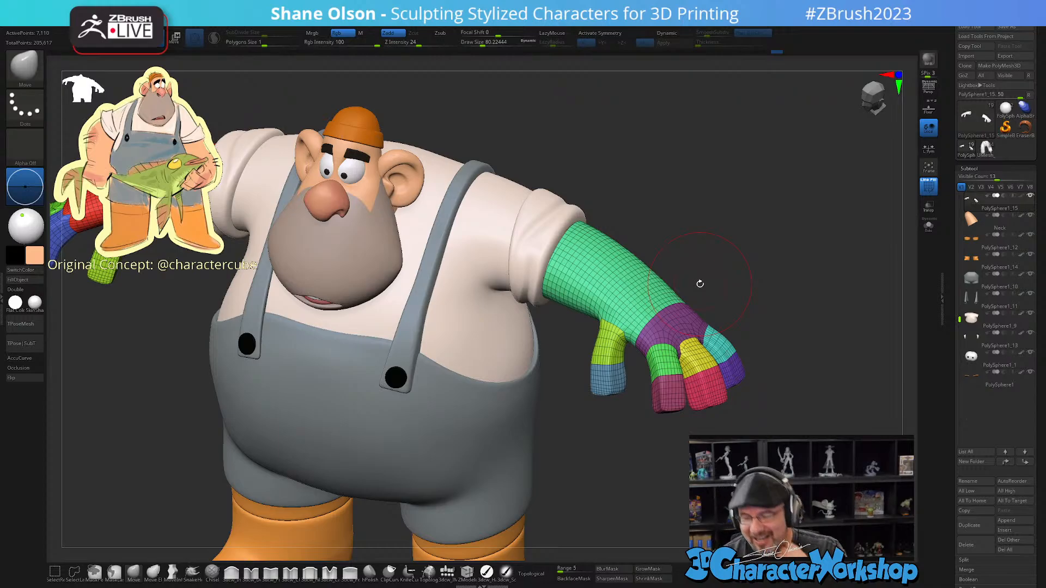
left_click_drag(700, 284, 664, 470)
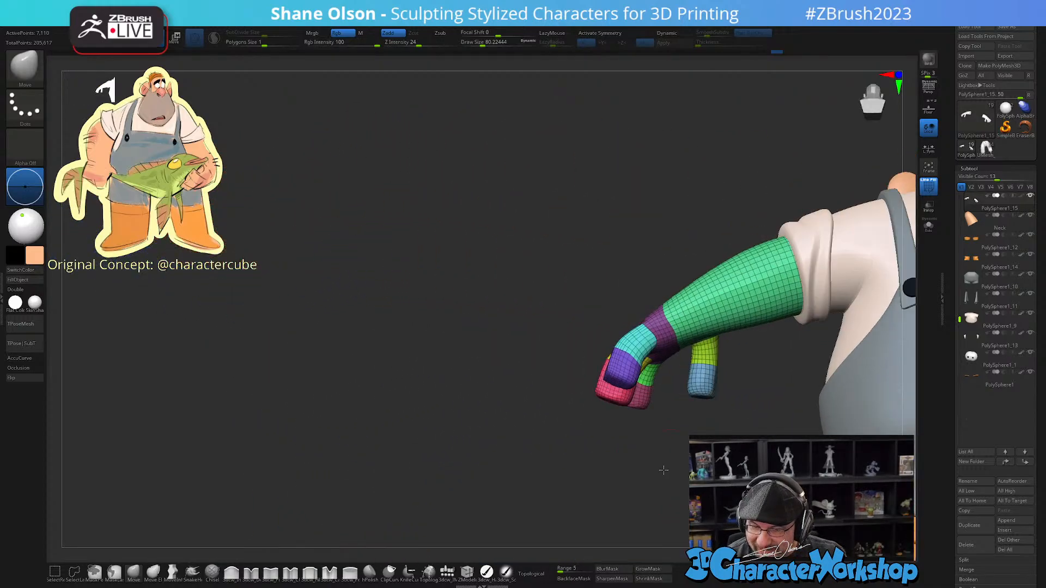
left_click_drag(678, 416, 699, 376)
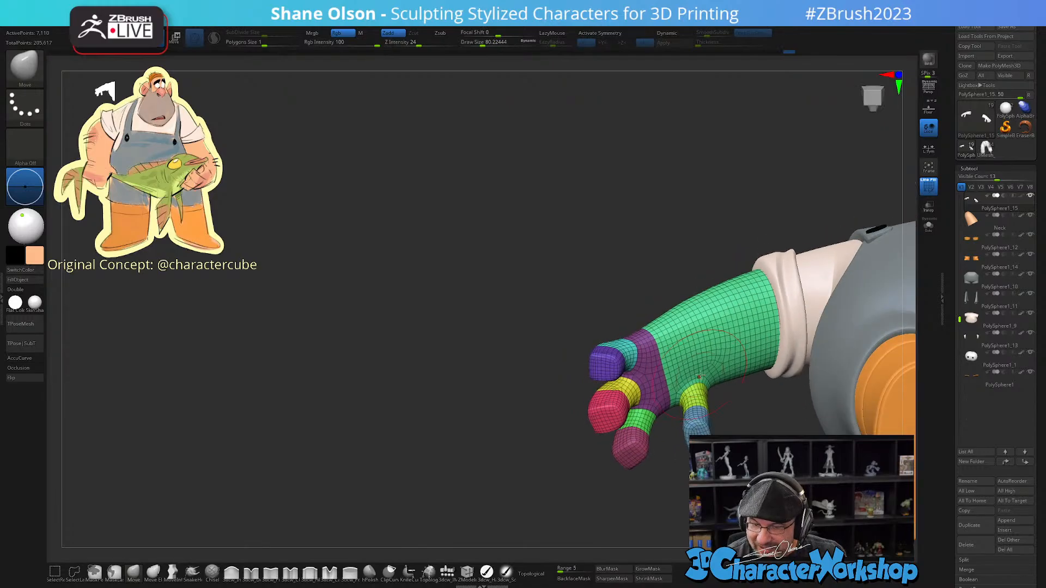
mouse_move(700, 376)
right_mouse_down()
mouse_move(860, 425)
mouse_move(844, 414)
mouse_move(828, 427)
right_mouse_up()
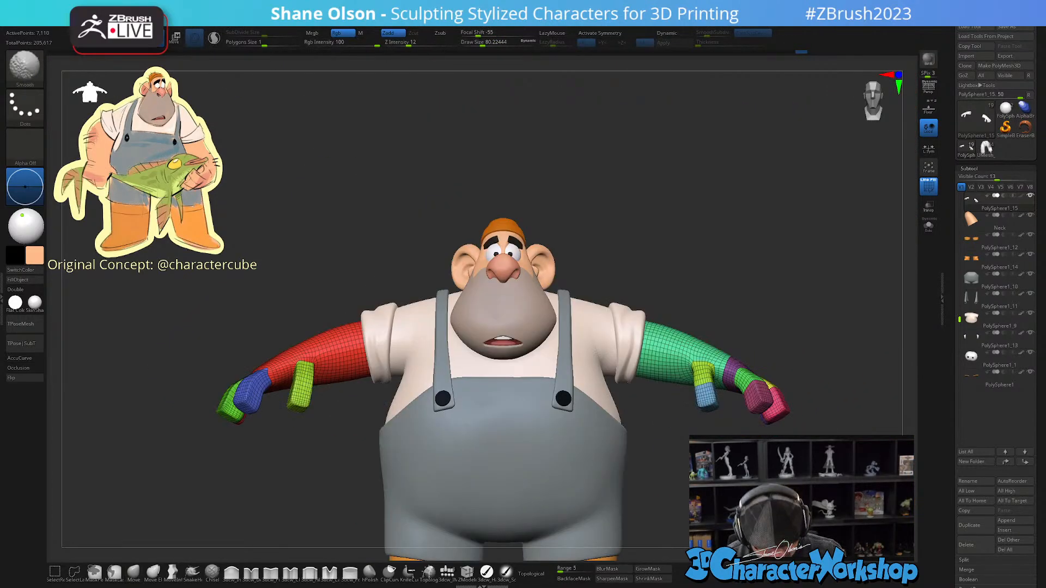
Step: Mirror and weld the duplicated arms across the body
key("shift+f")
right_click_drag(797, 496, 806, 461, "alt")
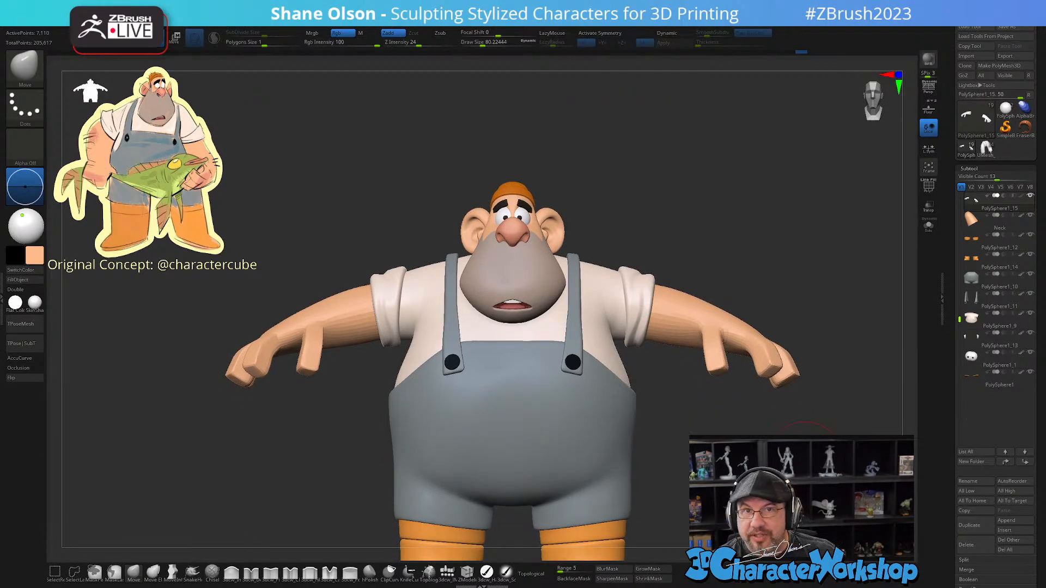
right_click_drag(685, 189, 640, 140, "alt")
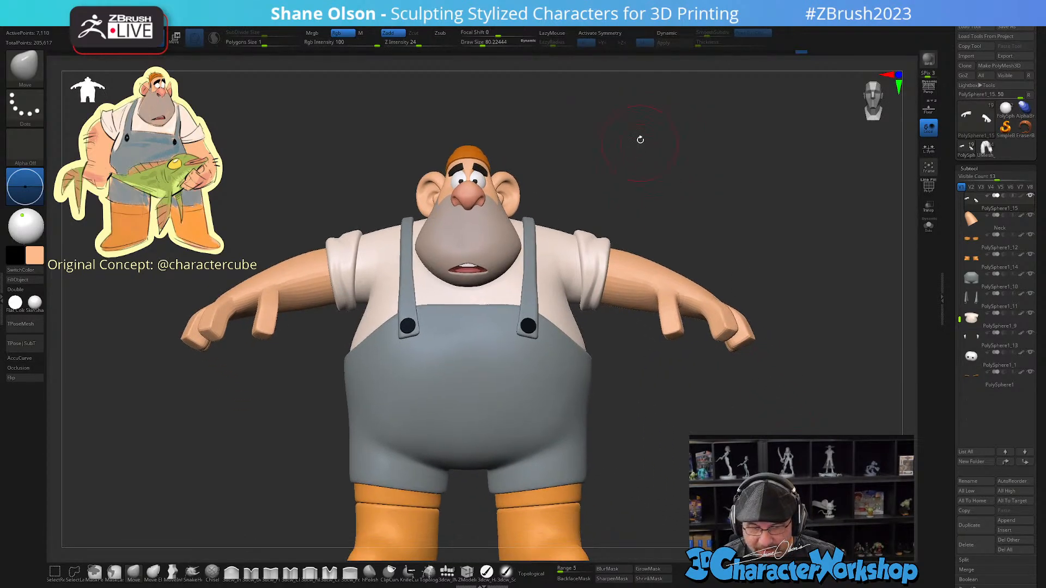
key("1")
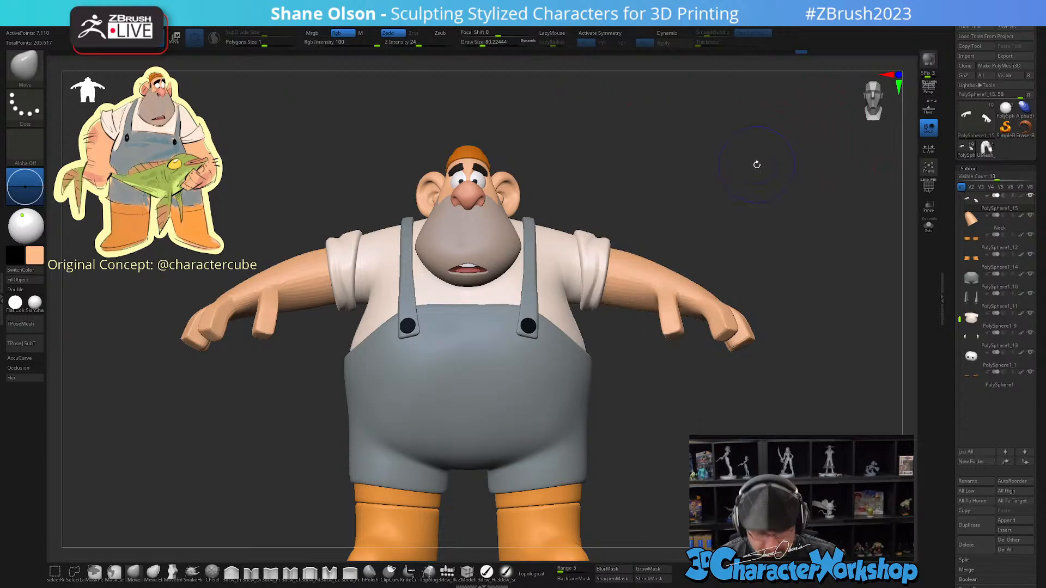
key("shift+f")
left_click_drag(712, 148, 687, 196)
key("1")
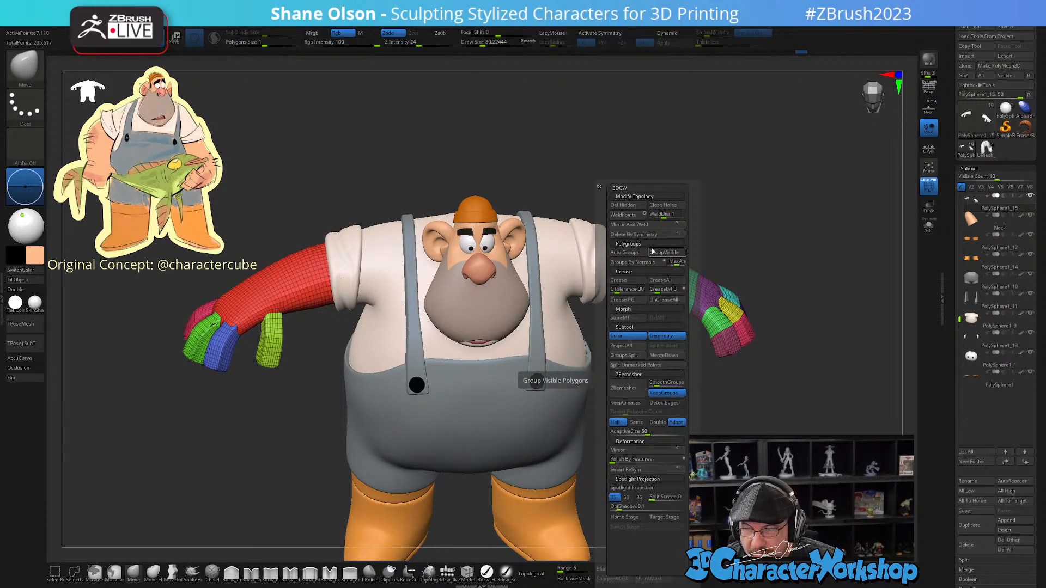
left_click(634, 224)
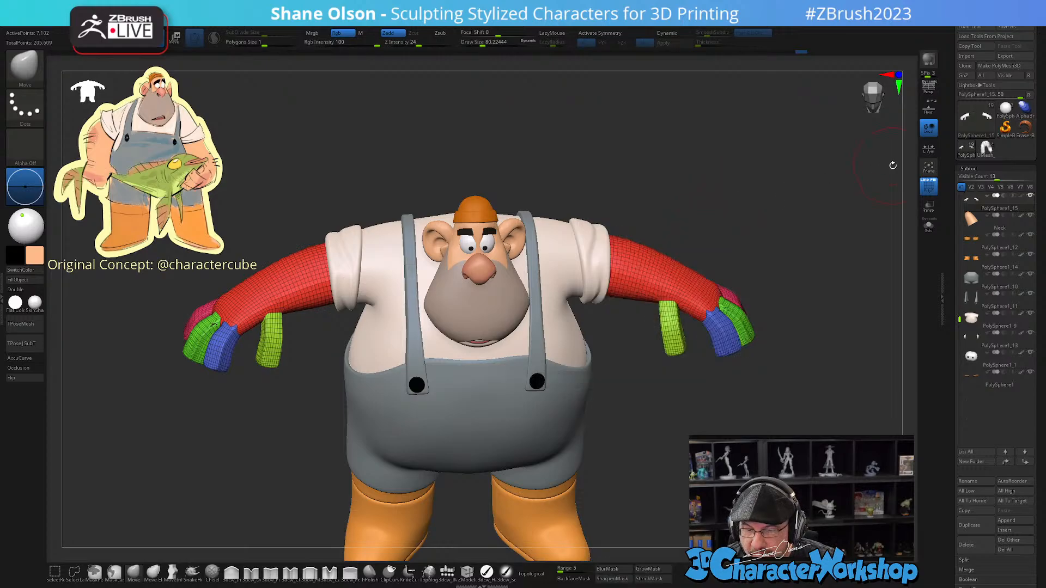
Step: Hide the polyframe and turn on dynamic subdivision for the arms
mouse_move(747, 405)
left_mouse_down()
mouse_move(745, 420)
mouse_move(770, 427)
mouse_move(752, 381)
mouse_move(751, 417)
left_mouse_up()
key("shift+f")
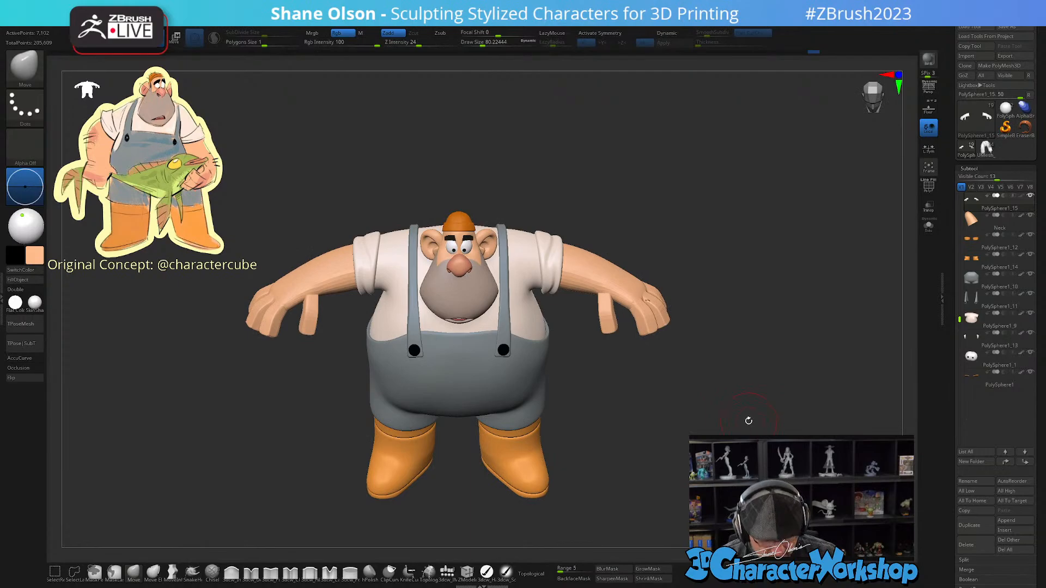
key("d")
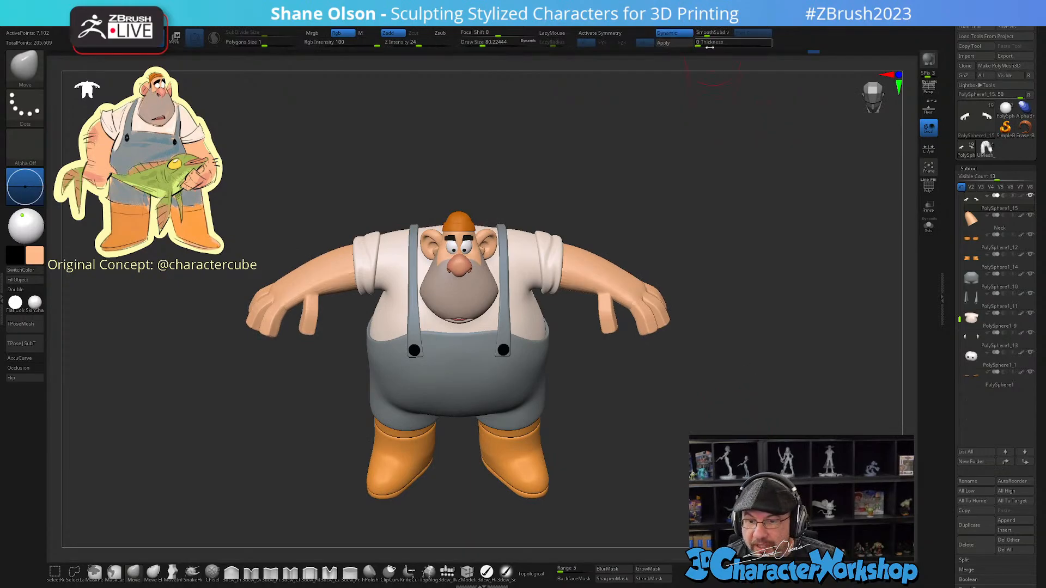
left_click_drag(629, 147, 725, 212, "alt")
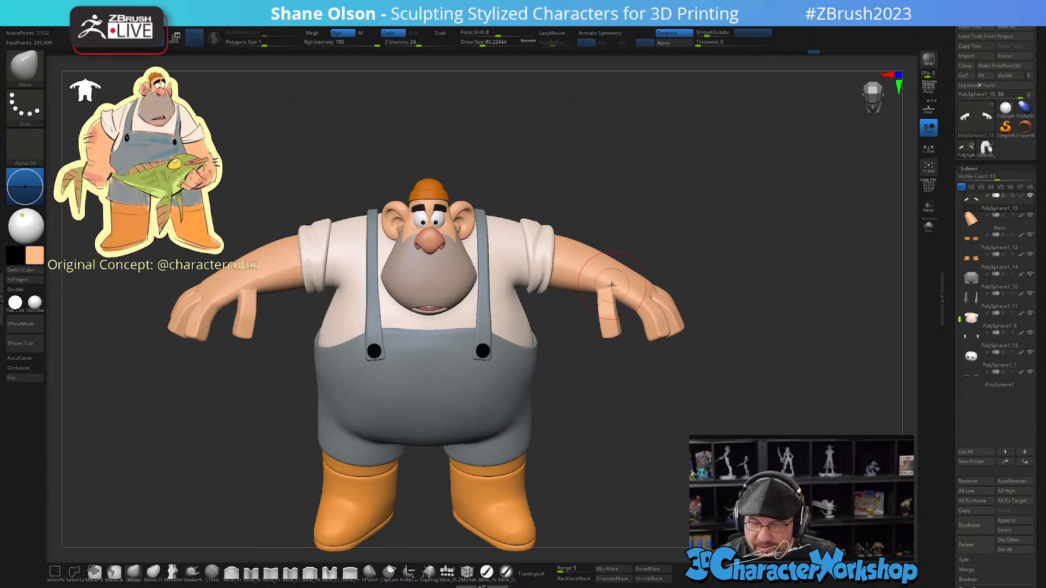
Step: Reduce the brush size and smooth the palm around the base of the thumb
left_click_drag(653, 370, 656, 301, "alt")
mouse_move(646, 290)
right_mouse_down("alt")
mouse_move(630, 289)
mouse_move(666, 300)
mouse_move(651, 339)
mouse_move(654, 327)
right_mouse_up("alt")
key("s")
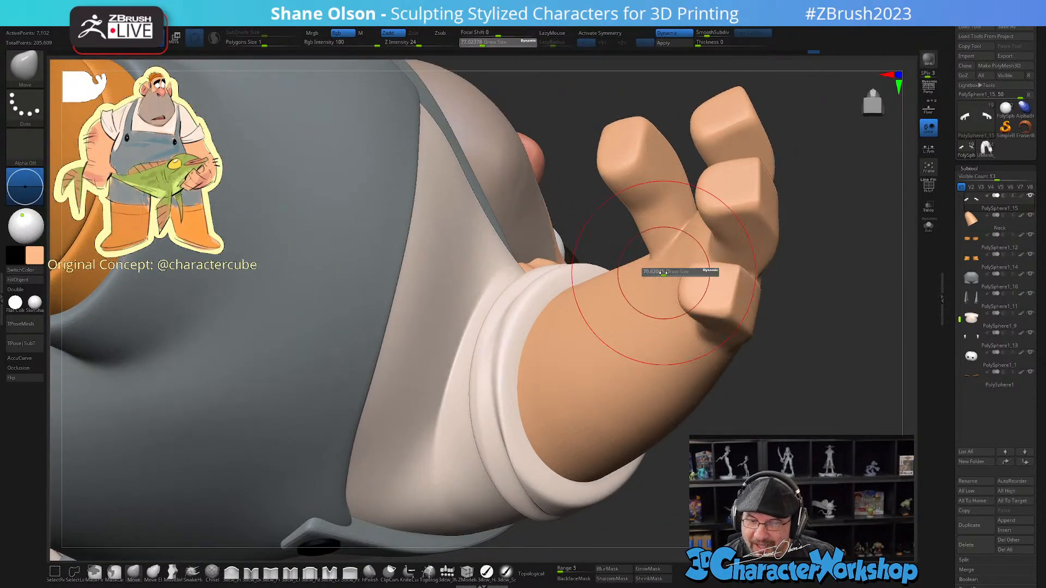
left_click_drag(678, 275, 662, 276)
mouse_move(662, 275)
right_mouse_down()
mouse_move(676, 232)
mouse_move(664, 261)
mouse_move(681, 249)
mouse_move(673, 258)
mouse_move(733, 306)
mouse_move(700, 354)
mouse_move(700, 178)
mouse_move(713, 266)
mouse_move(682, 222)
right_mouse_up()
key("shift")
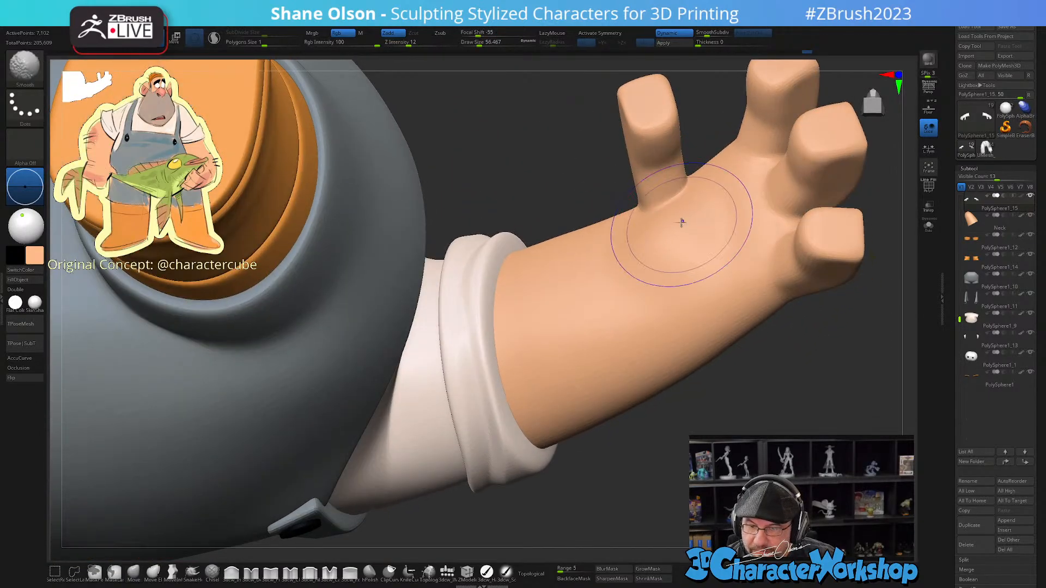
key("s")
left_click_drag(683, 219, 675, 203)
key("shift")
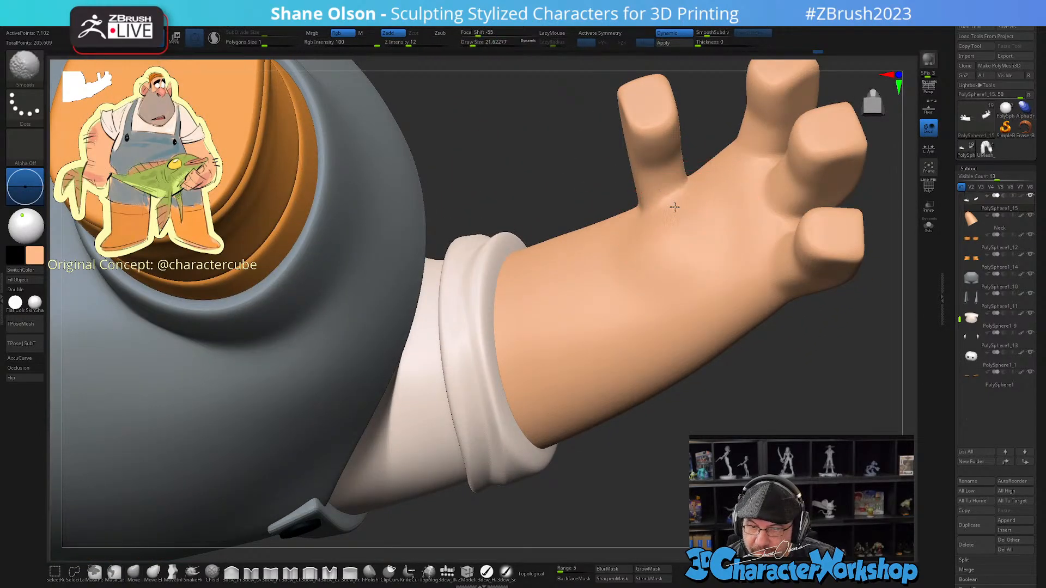
Step: Enlarge the Move brush and refine the palm and wrist area below the thumb
right_click_drag(675, 207, 726, 381)
key("ctrl")
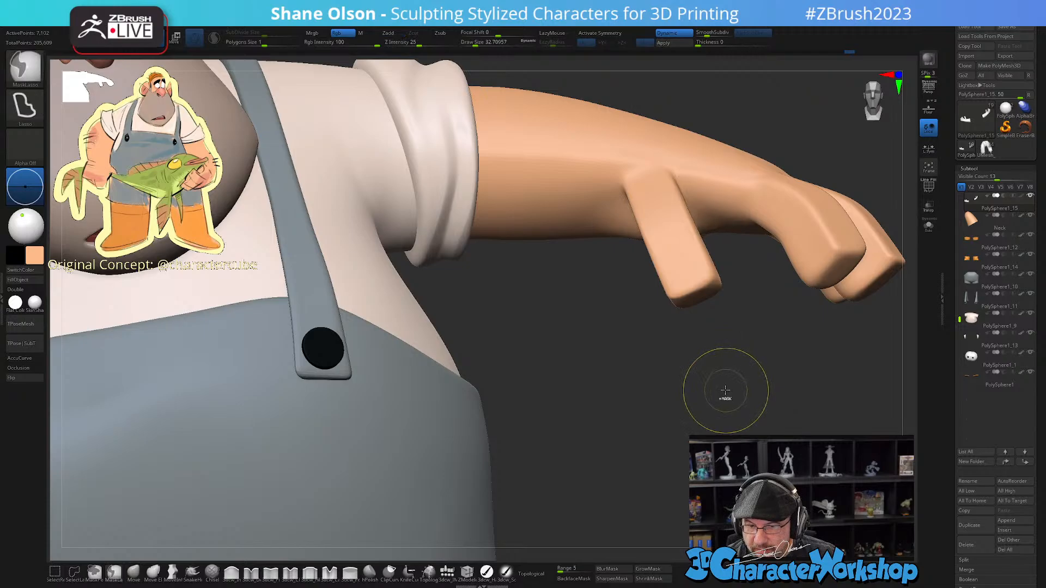
right_click_drag(726, 384, 712, 300)
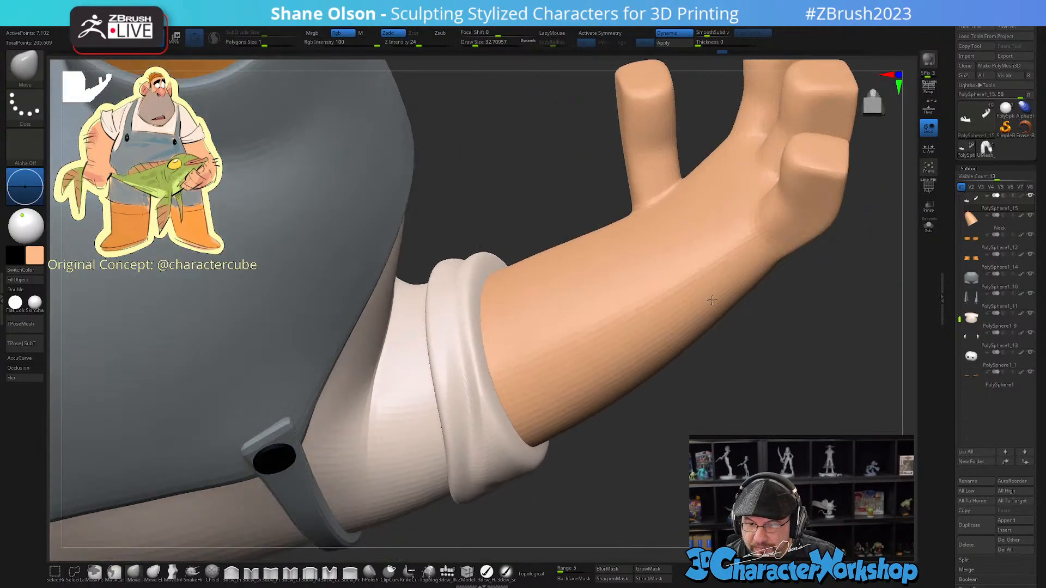
key("bracketright")
mouse_move(665, 210)
right_mouse_down()
mouse_move(673, 184)
mouse_move(673, 233)
right_mouse_up()
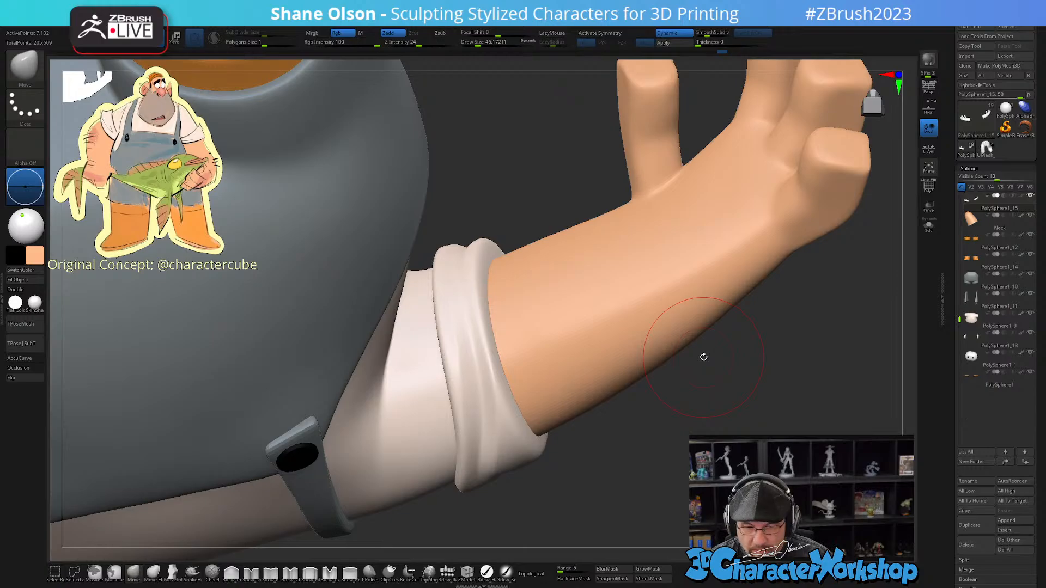
right_click_drag(703, 357, 646, 315)
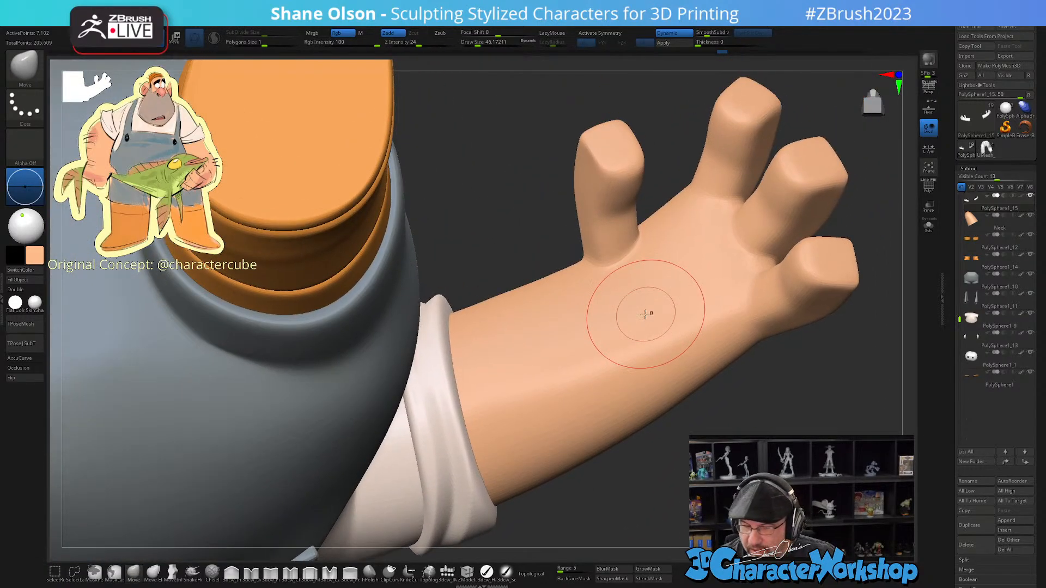
Step: Show the polyframe and mask everything except the thumb's polygroup for transforming with the gizmo
key("shift+f")
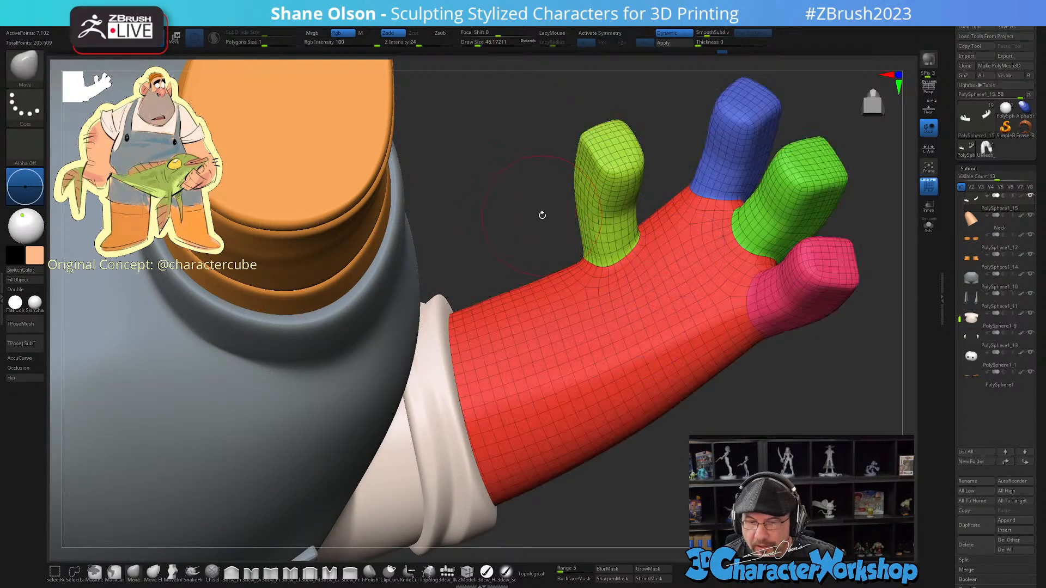
right_click_drag(547, 215, 626, 228)
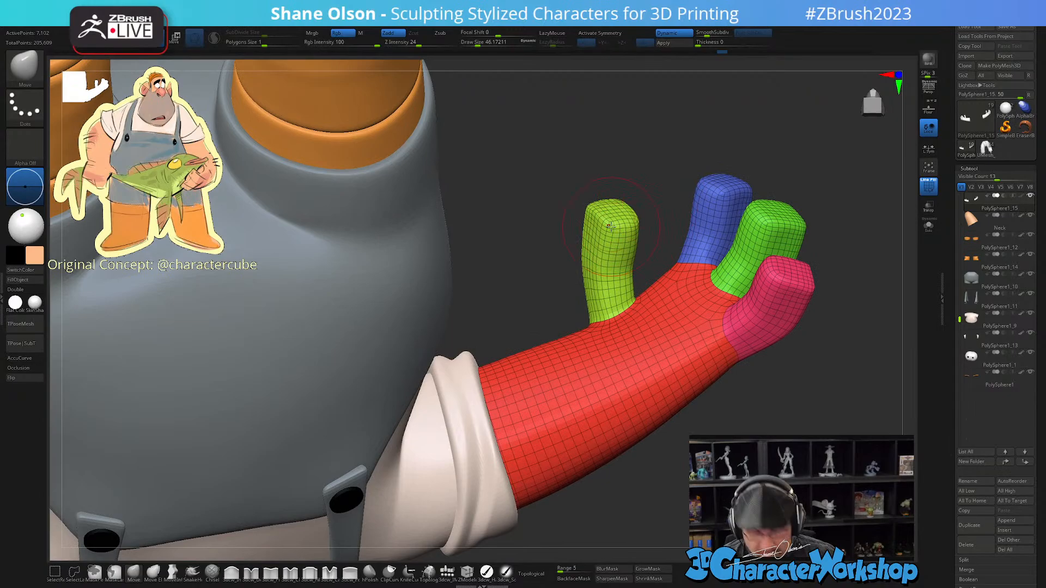
key("w")
left_click(628, 245, "ctrl")
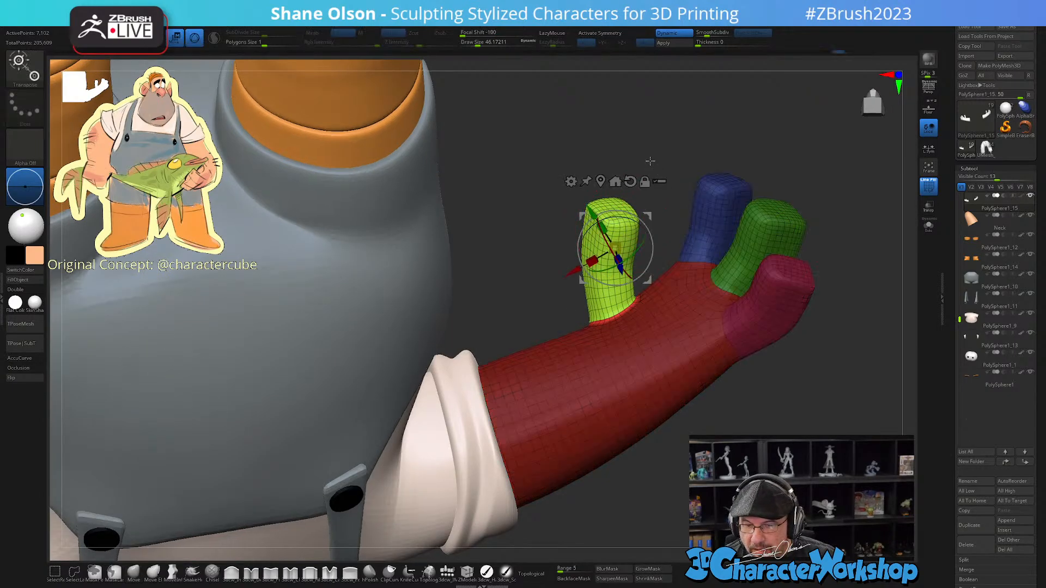
right_click_drag(649, 164, 619, 348, "ctrl")
right_click_drag(700, 378, 692, 461, "alt")
mouse_move(869, 195)
right_mouse_down("alt")
mouse_move(743, 196)
mouse_move(782, 342)
right_mouse_up("alt")
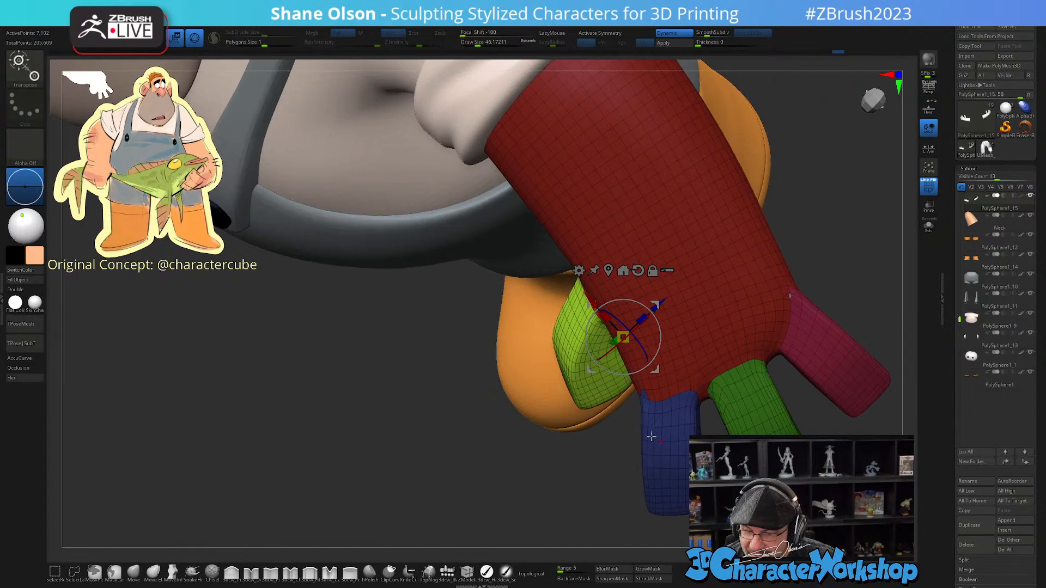
Step: Clear the mask and undo the arm edits back to before the mirror and weld
left_click_drag(424, 333, 422, 335, "ctrl")
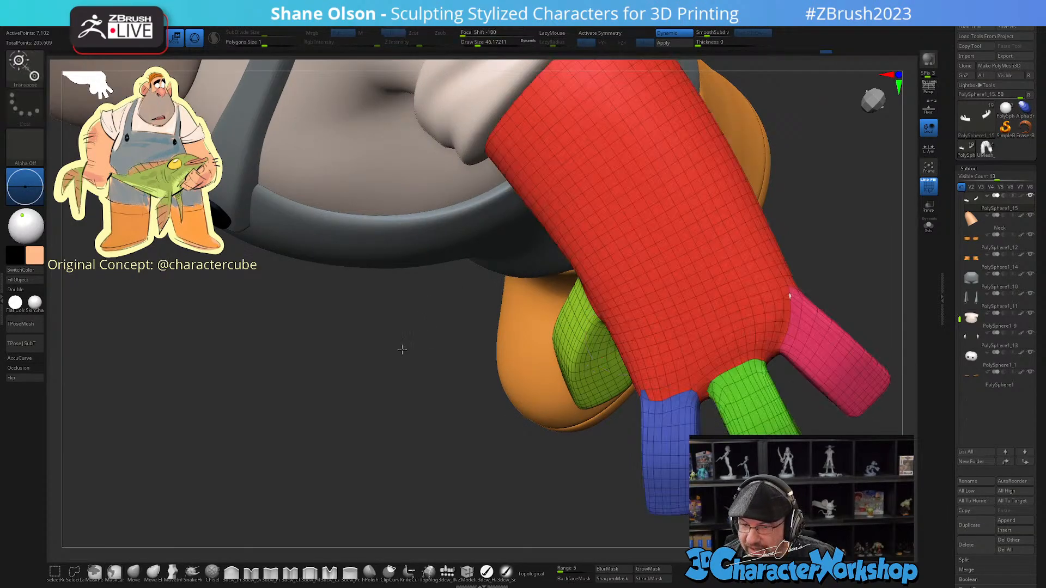
right_click_drag(402, 350, 403, 322)
key("ctrl+z")
key("ctrl+z")
Step: Flip the arms subtool with the Mirror deformation so the reworked hand swaps sides
right_click_drag(369, 361, 365, 243, "ctrl")
right_click_drag(584, 280, 850, 537, "alt")
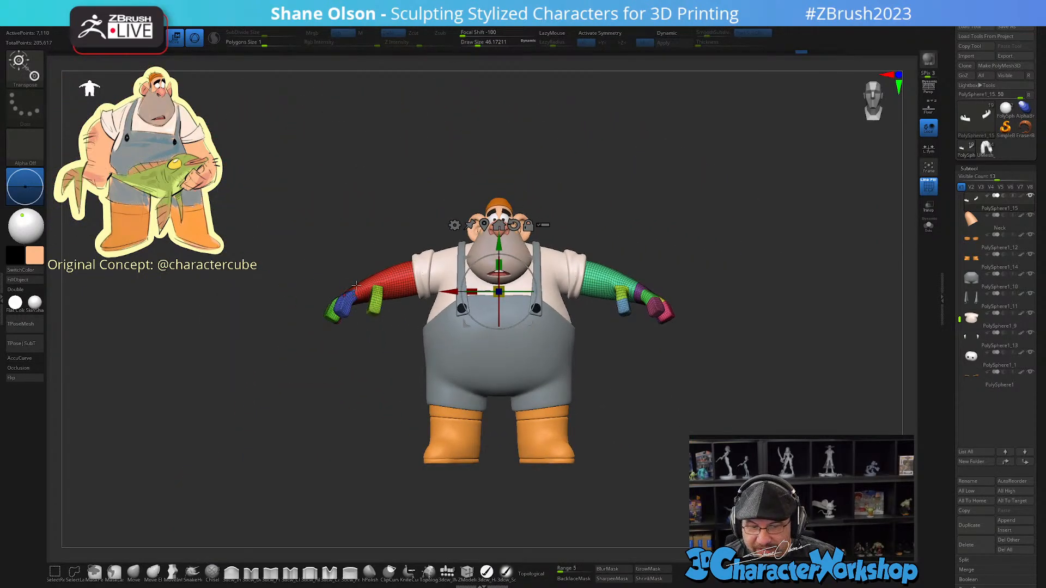
right_click_drag(774, 232, 763, 280)
key("space")
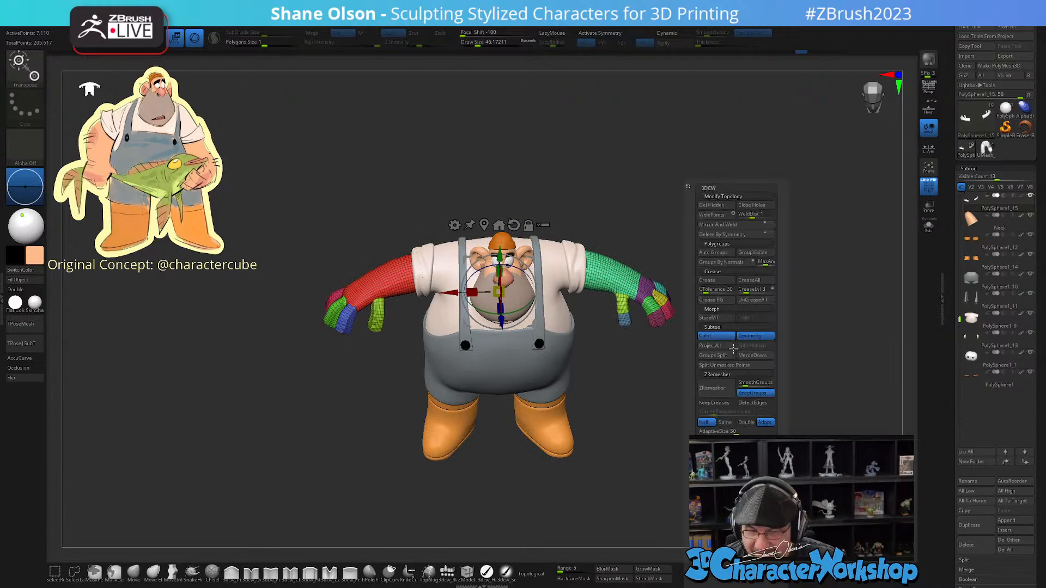
left_click(715, 452)
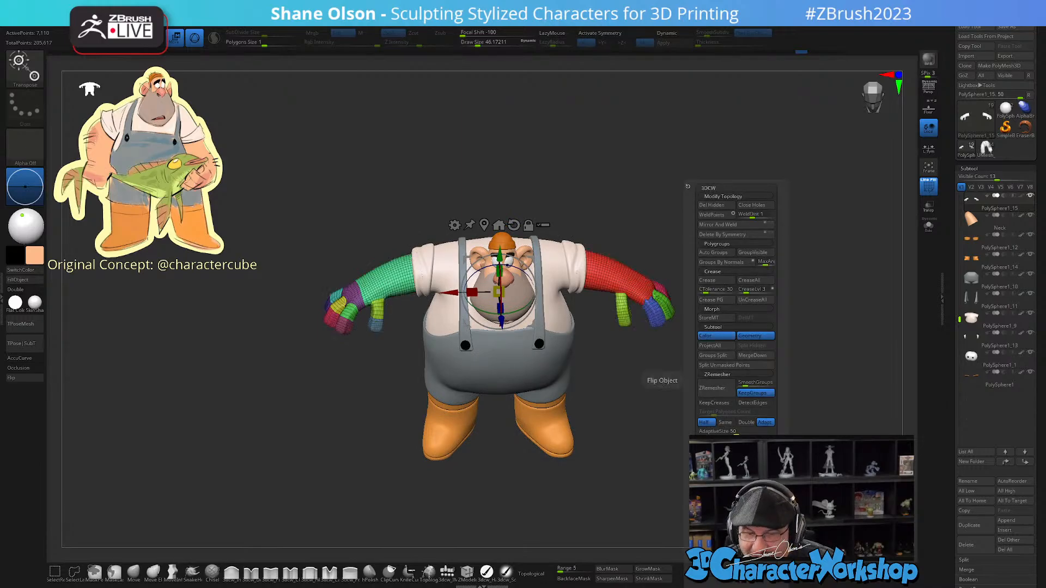
Step: Mirror and weld the arms subtool so both hands match, then return to Draw mode near the hand
left_click(718, 224)
right_click_drag(742, 331, 732, 285)
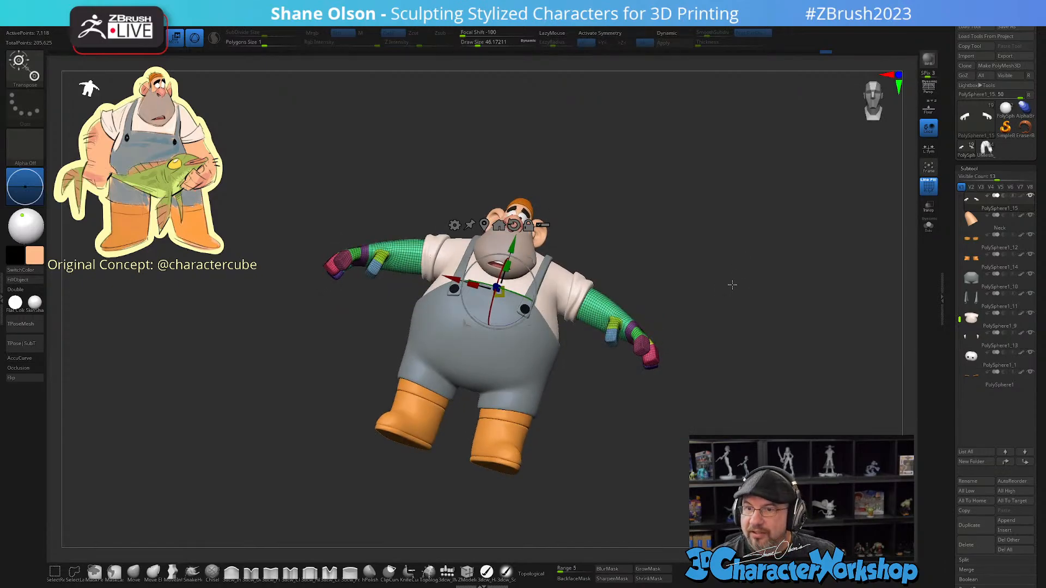
right_click_drag(636, 427, 634, 442)
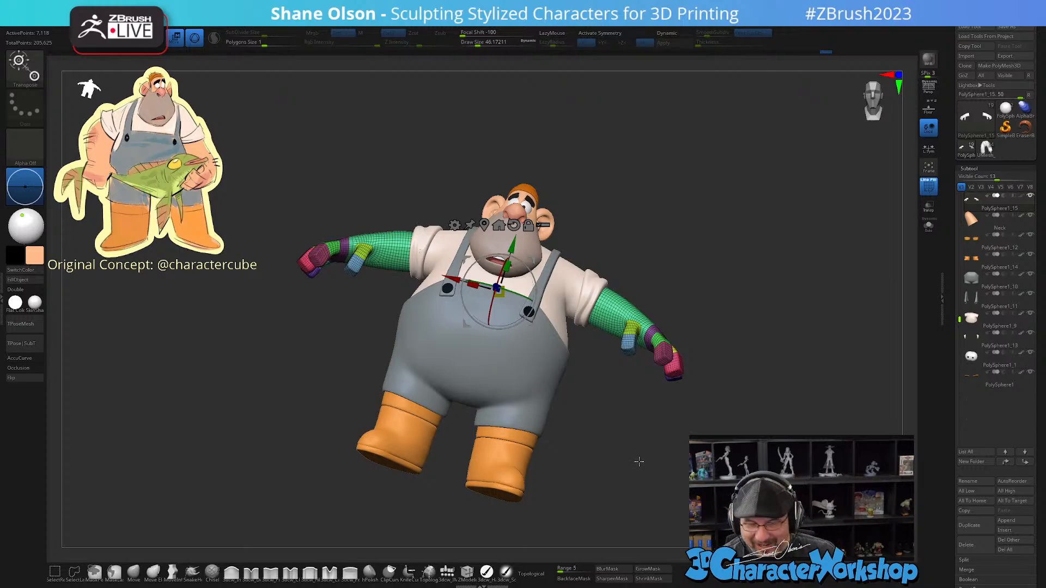
key("q")
right_click_drag(638, 460, 639, 437)
mouse_move(675, 405)
right_mouse_down("ctrl")
mouse_move(656, 498)
mouse_move(649, 458)
right_mouse_up("ctrl")
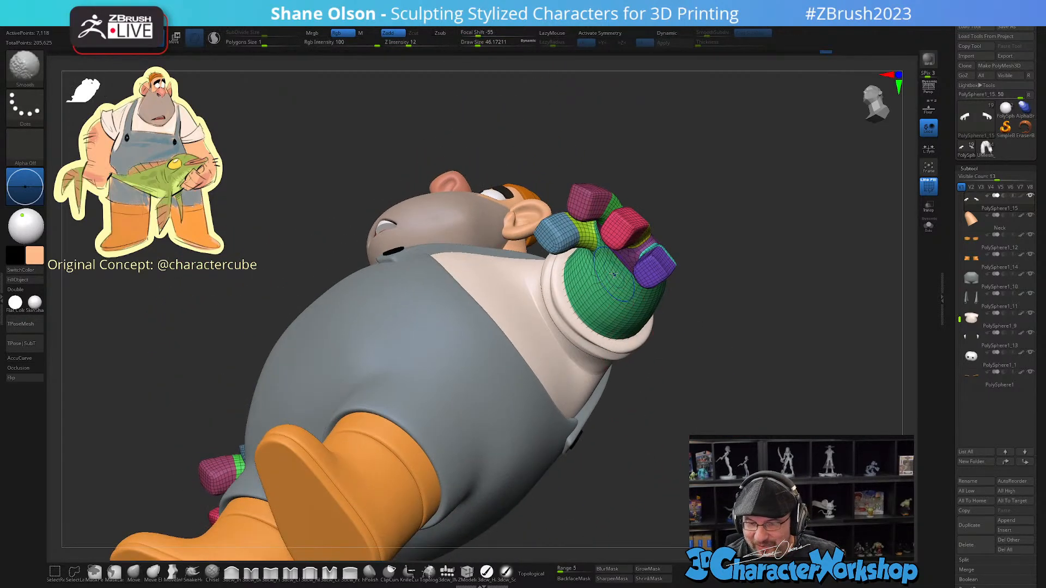
Step: Carve creases around the thumb pad and across the heel of the palm with the carving brush at about 34.8 draw size
mouse_move(610, 264)
right_mouse_down()
mouse_move(613, 231)
mouse_move(605, 320)
mouse_move(591, 231)
mouse_move(596, 275)
right_mouse_up()
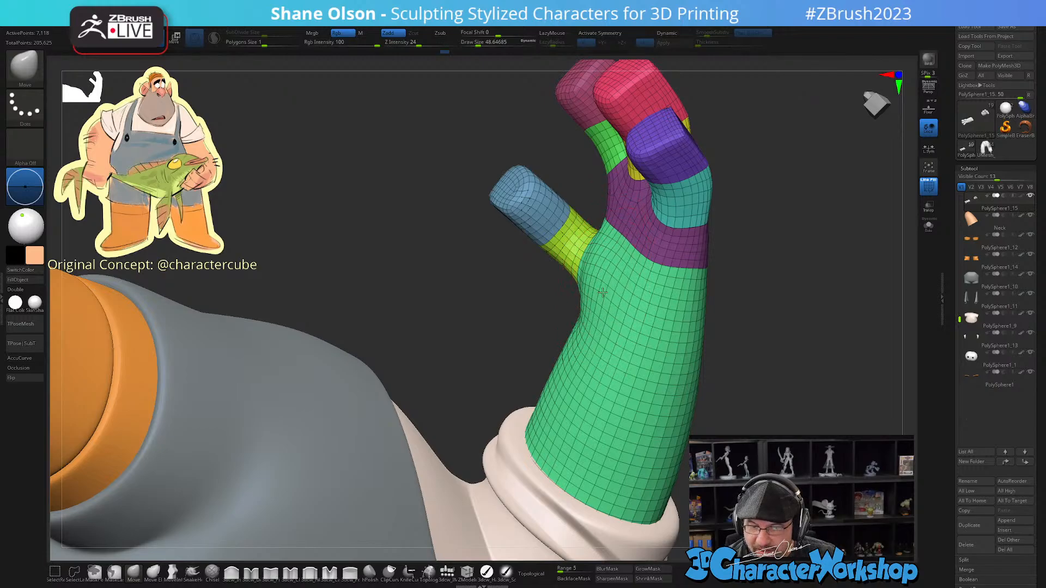
mouse_move(602, 293)
right_mouse_down()
mouse_move(547, 265)
mouse_move(569, 293)
mouse_move(560, 294)
mouse_move(592, 283)
mouse_move(586, 325)
mouse_move(598, 354)
mouse_move(458, 491)
right_mouse_up()
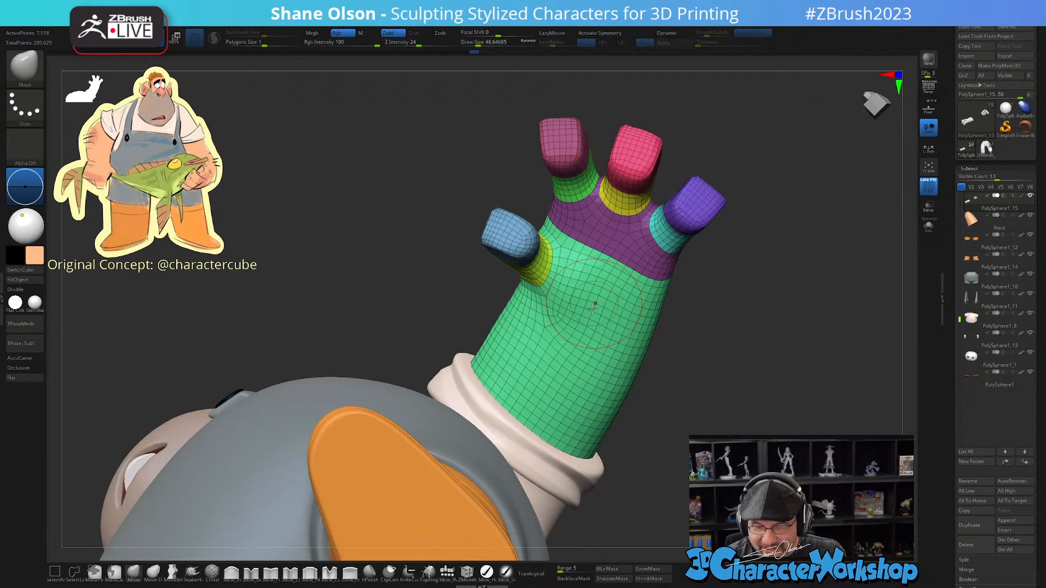
left_click(252, 572)
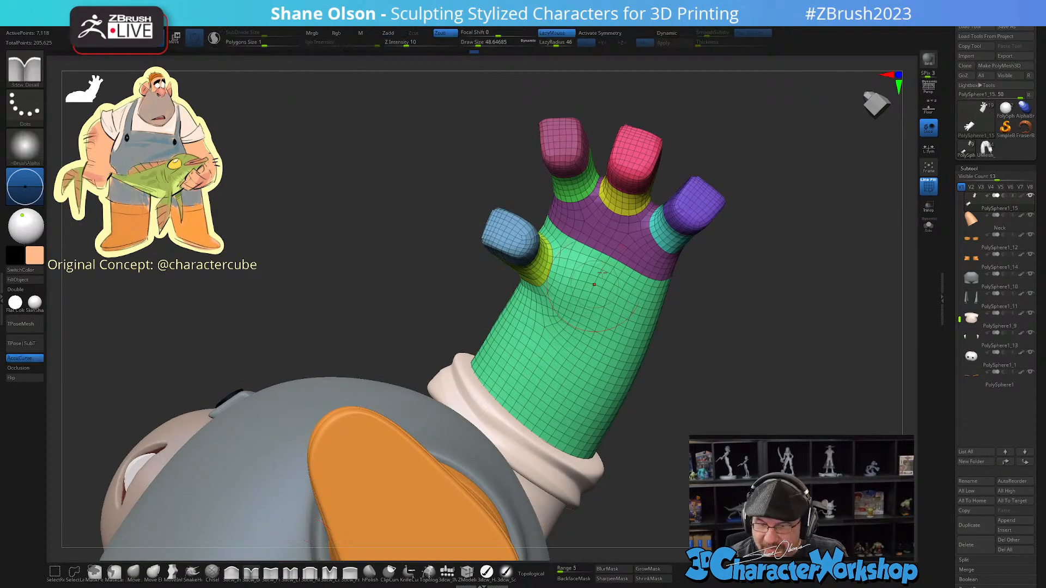
key("s")
left_click_drag(608, 263, 604, 262)
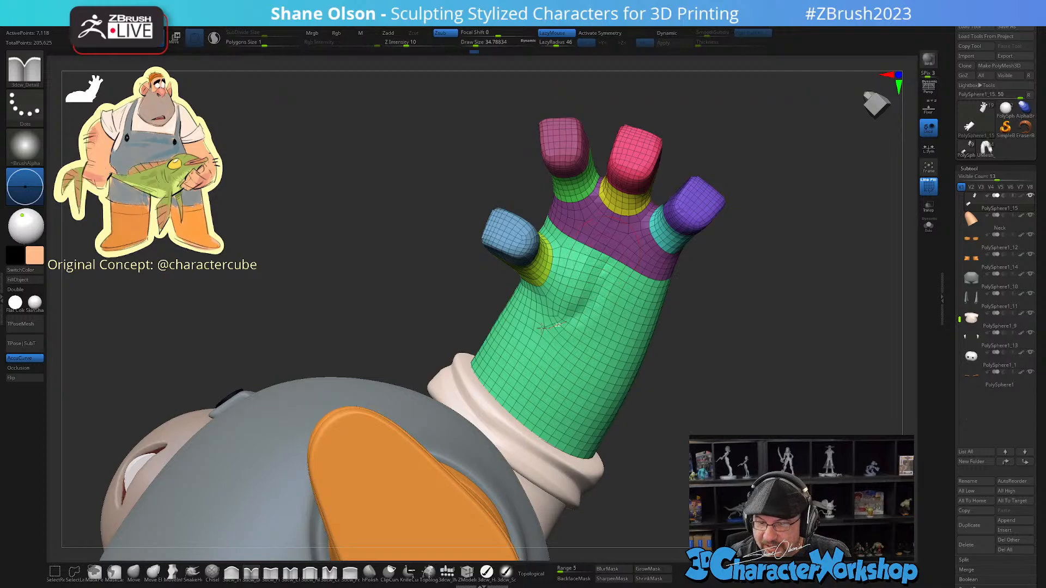
right_click_drag(607, 352, 566, 319)
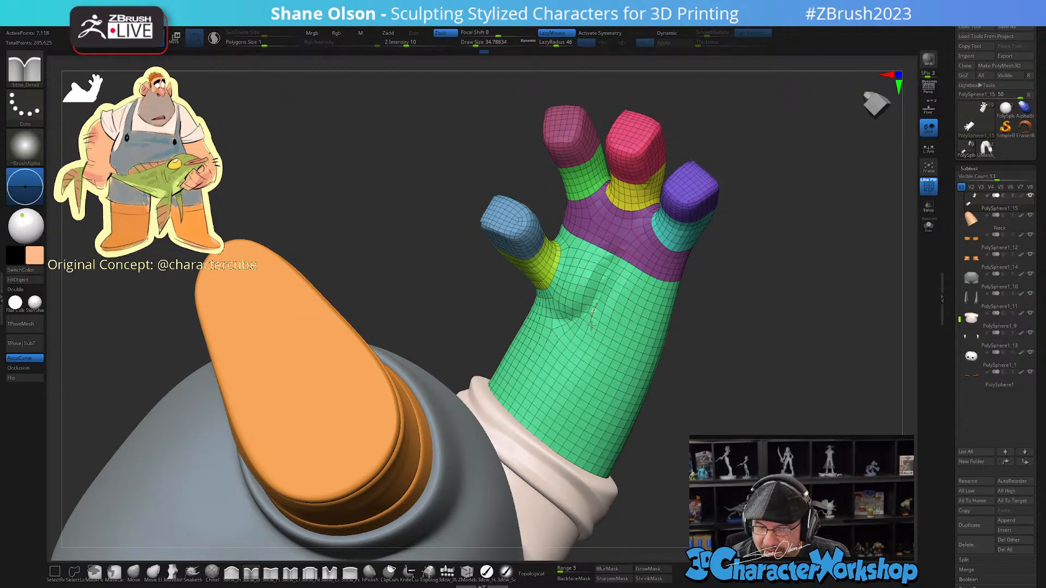
mouse_move(641, 372)
right_mouse_down()
mouse_move(629, 339)
mouse_move(582, 322)
right_mouse_up()
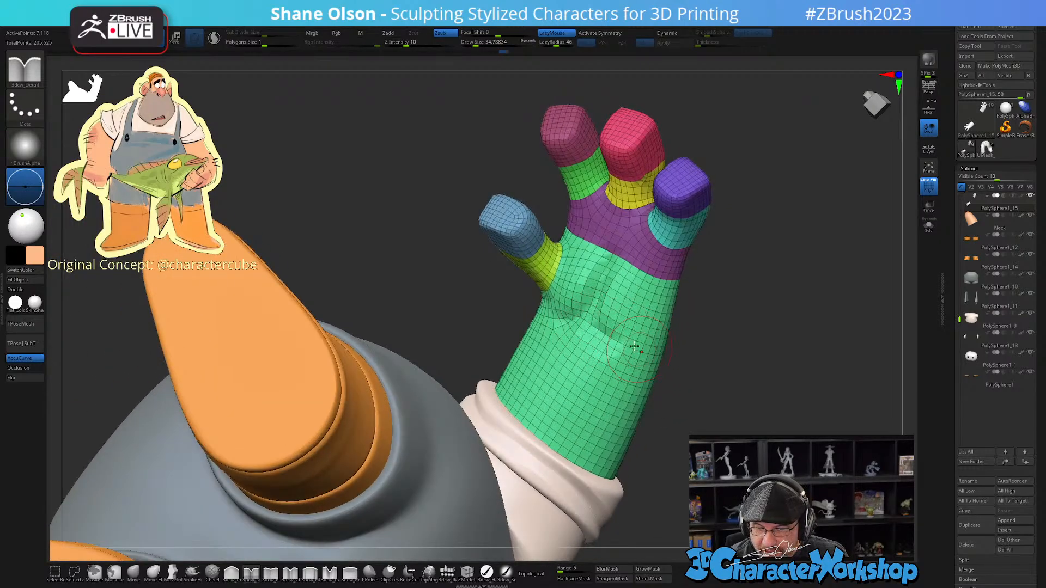
right_click_drag(654, 364, 620, 373)
key("shift")
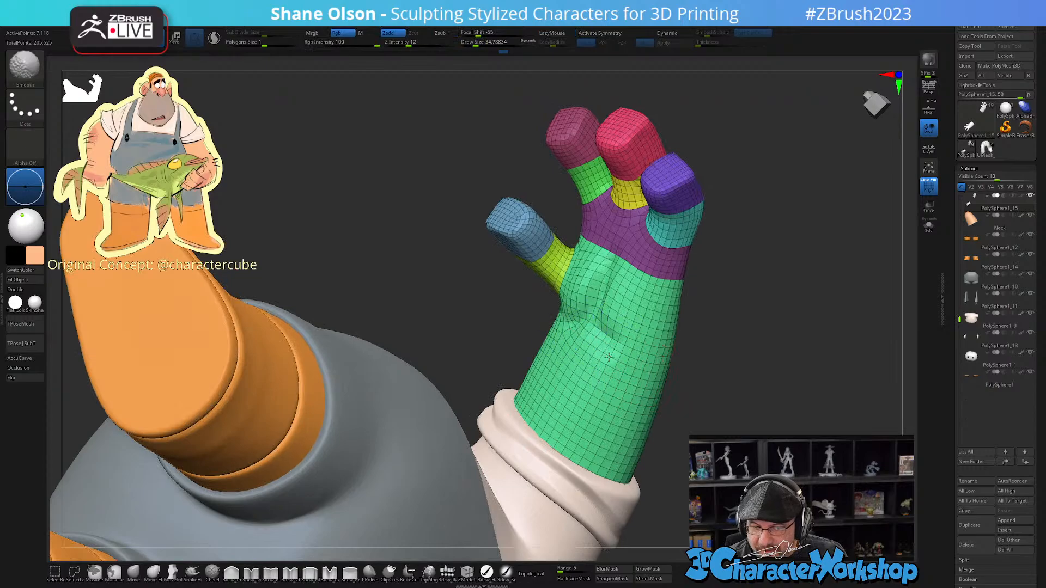
Step: Turn on dynamic subdivision for the arms to preview the palm creases smoothed
key("f")
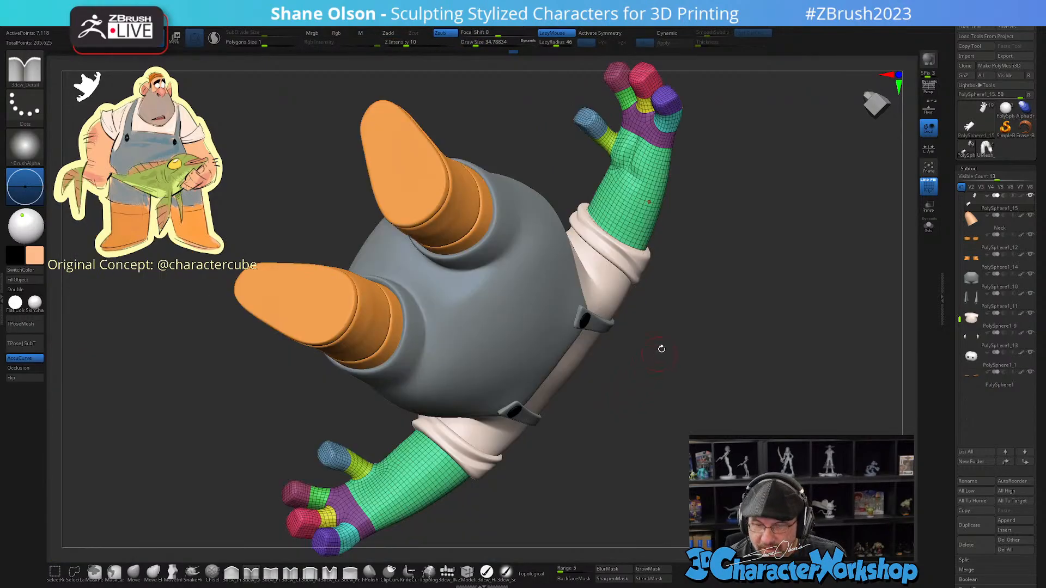
mouse_move(683, 268)
right_mouse_down("ctrl")
mouse_move(730, 199)
mouse_move(583, 504)
right_mouse_up("ctrl")
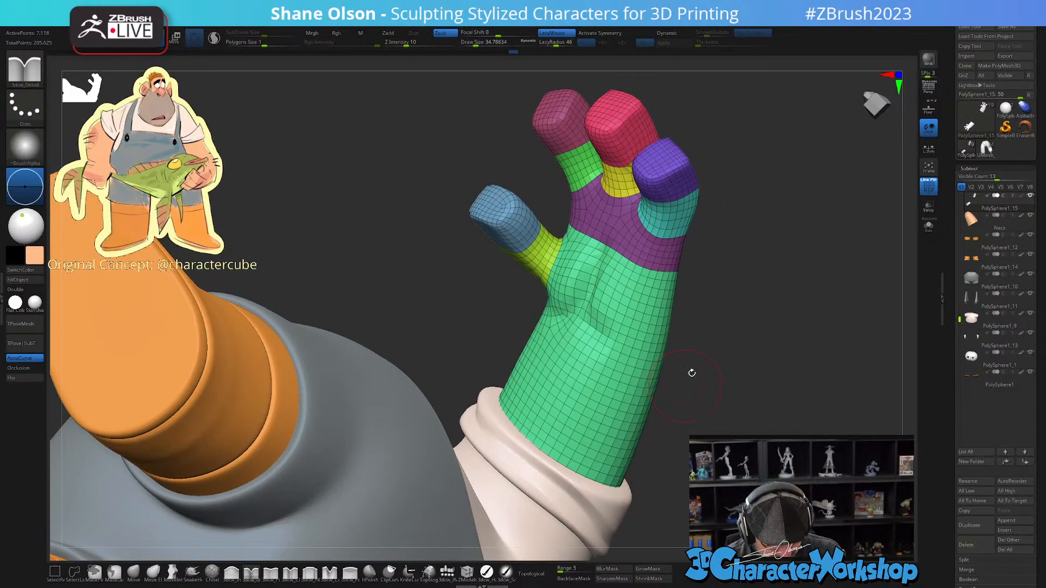
mouse_move(692, 373)
right_mouse_down()
mouse_move(698, 388)
mouse_move(697, 372)
right_mouse_up()
key("d")
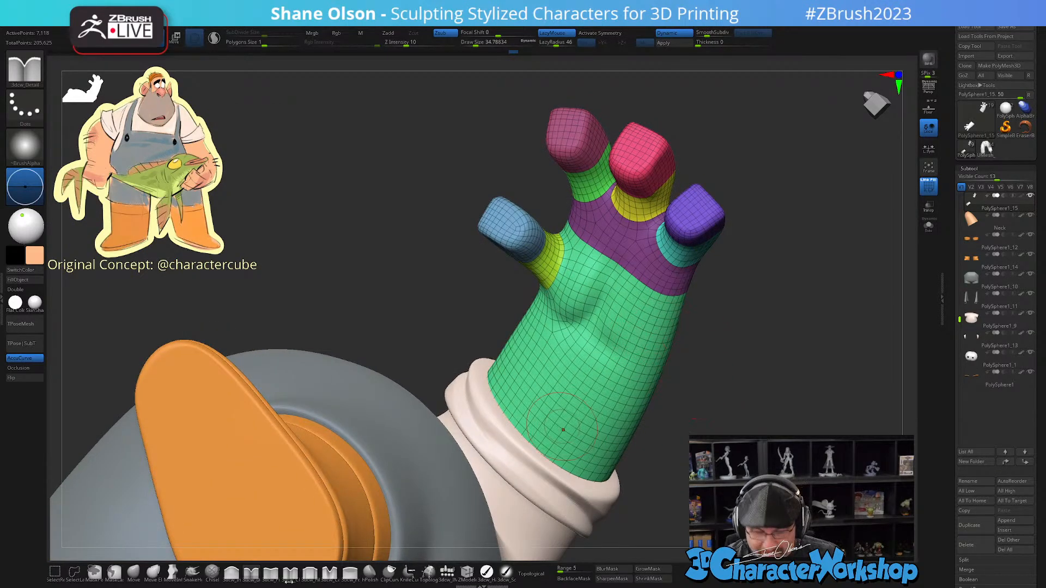
Step: Build up the fleshy palm pads with the soft buildup brush at intensity 5 and smooth the area near the thumb
left_click(236, 573)
right_click_drag(670, 327, 613, 322)
key("bracketright")
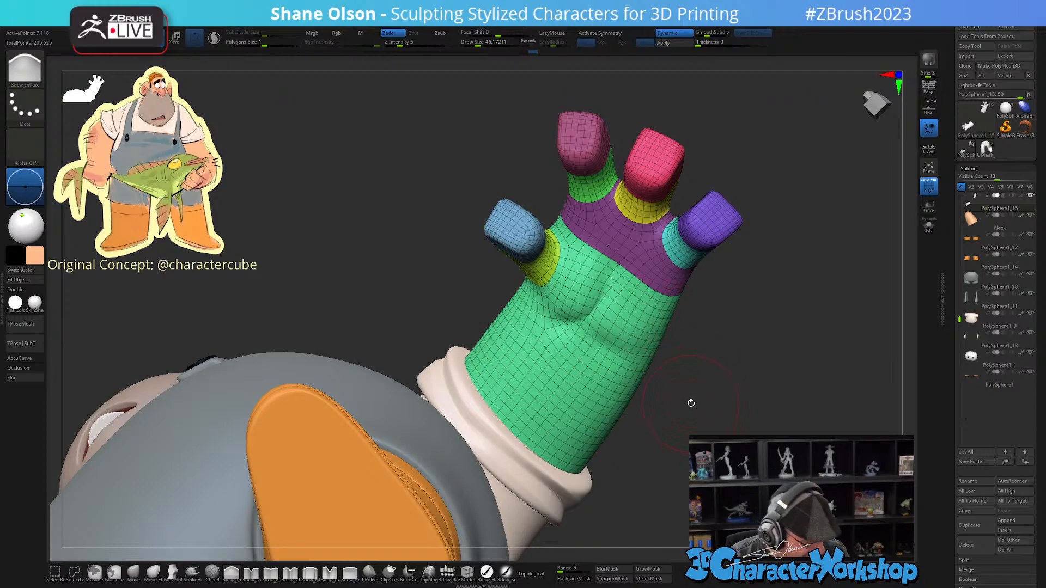
mouse_move(691, 404)
left_mouse_down()
mouse_move(679, 402)
mouse_move(697, 376)
mouse_move(678, 376)
left_mouse_up()
left_click_drag(557, 259, 566, 272, "shift")
mouse_move(703, 376)
left_mouse_down()
mouse_move(688, 376)
mouse_move(700, 373)
mouse_move(691, 364)
left_mouse_up()
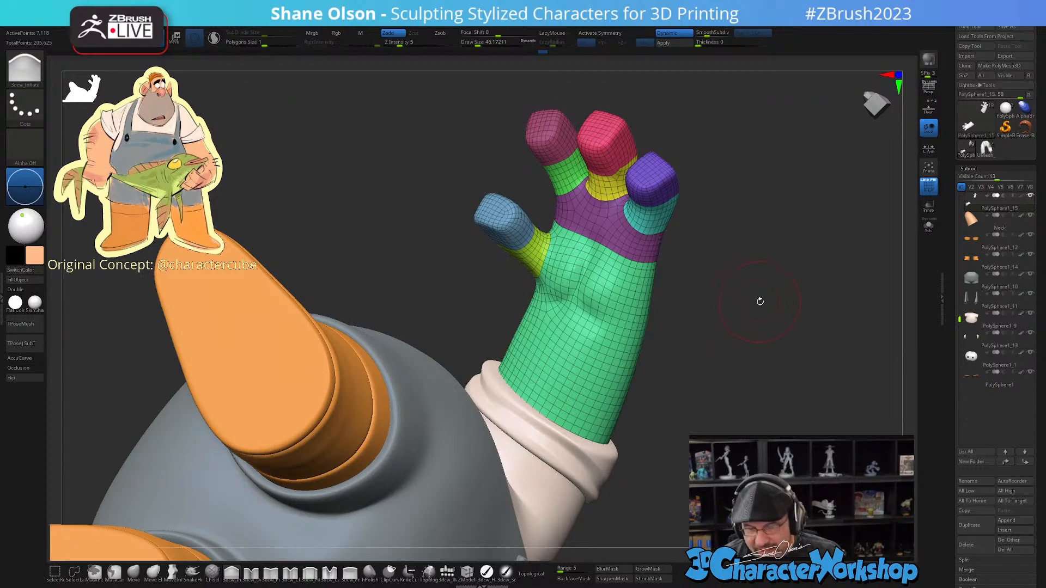
left_click_drag(762, 319, 763, 331)
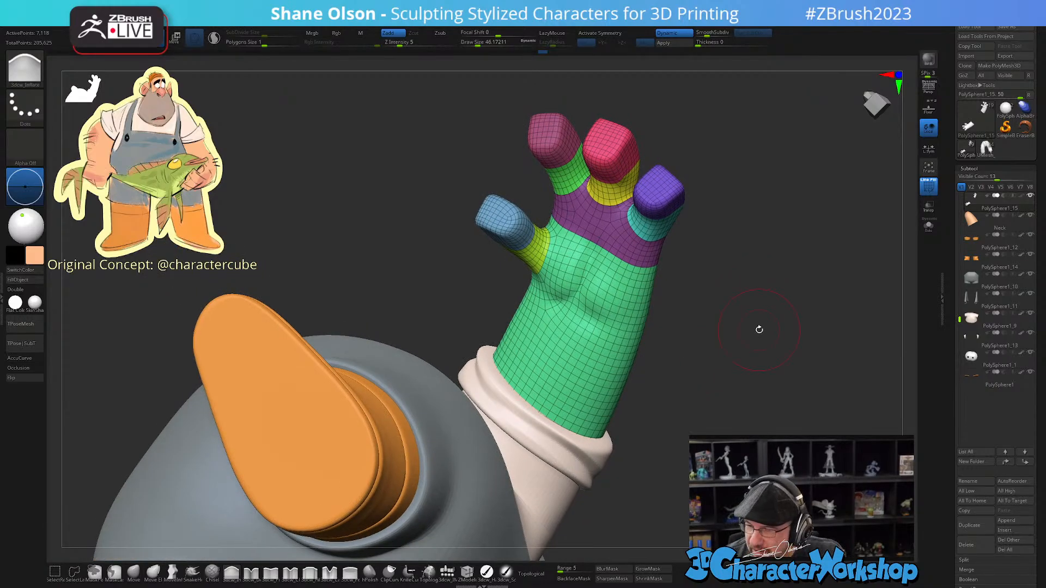
Step: Hide the polyframe and carve creases where the fingers meet the palm, using the carving brush at about 26.9 draw size
key("shift+f")
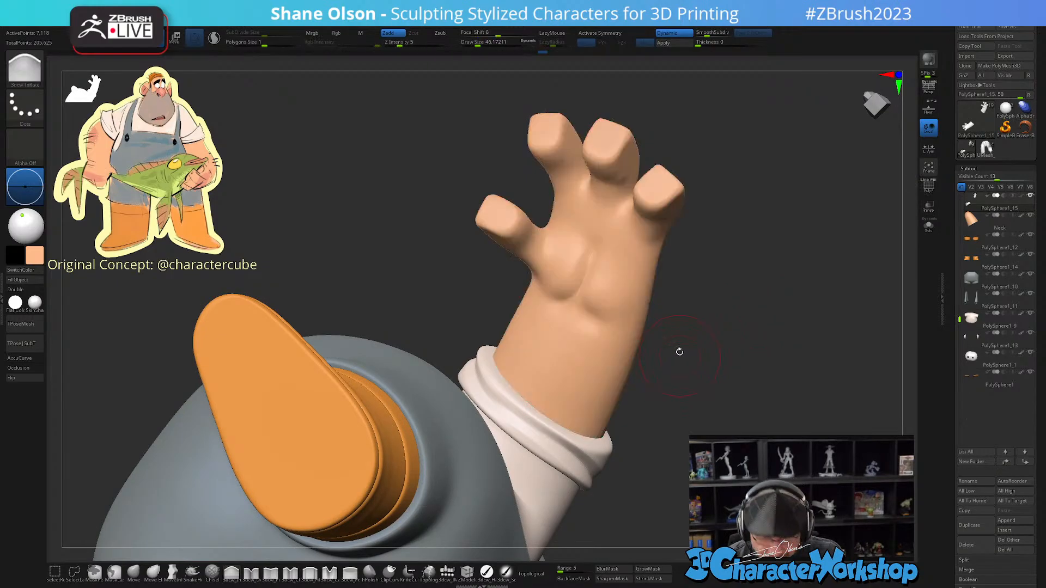
mouse_move(677, 351)
left_mouse_down()
mouse_move(691, 269)
mouse_move(684, 300)
mouse_move(716, 316)
mouse_move(673, 473)
mouse_move(671, 435)
mouse_move(648, 444)
left_mouse_up()
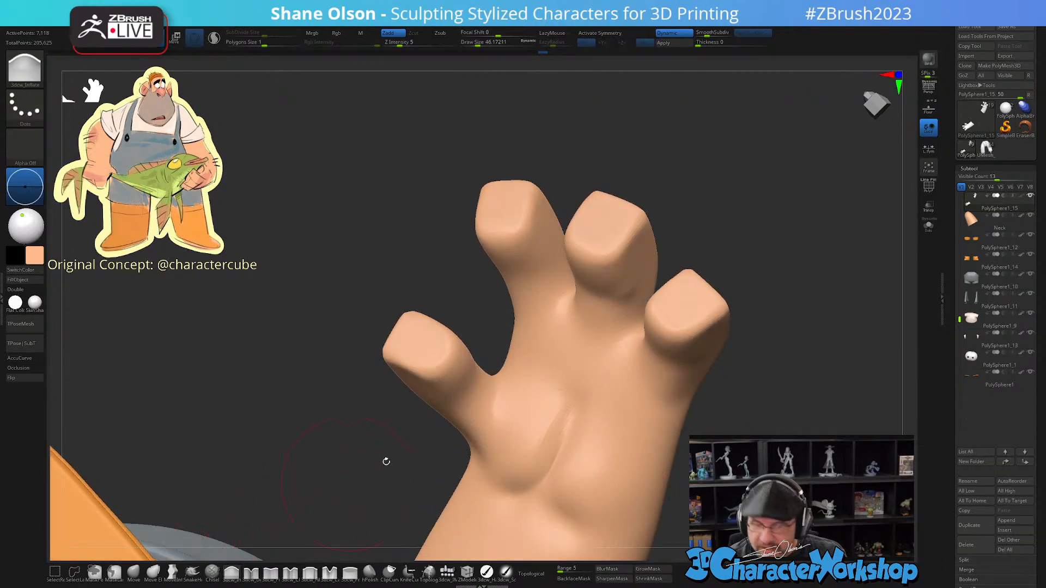
right_click_drag(651, 370, 621, 379)
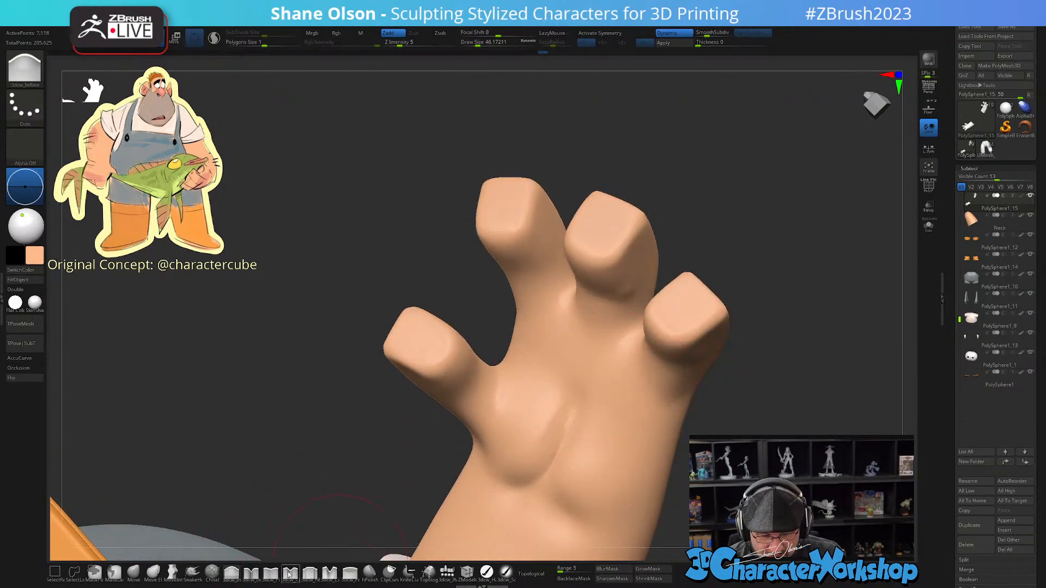
left_click(251, 572)
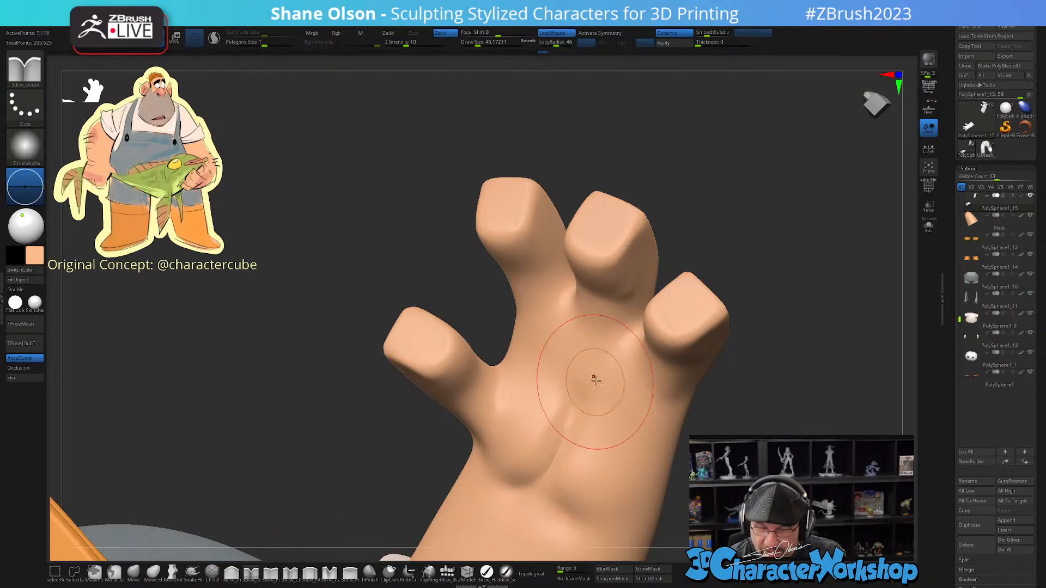
right_click_drag(596, 381, 621, 357)
key("s")
left_click_drag(620, 355, 614, 354)
left_click_drag(569, 314, 625, 336)
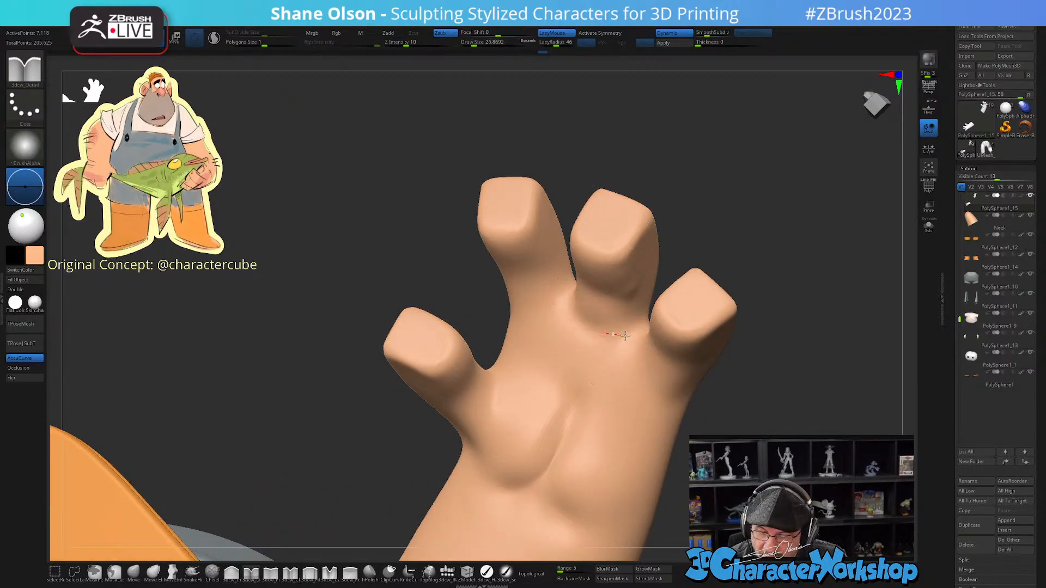
right_click_drag(675, 380, 658, 379)
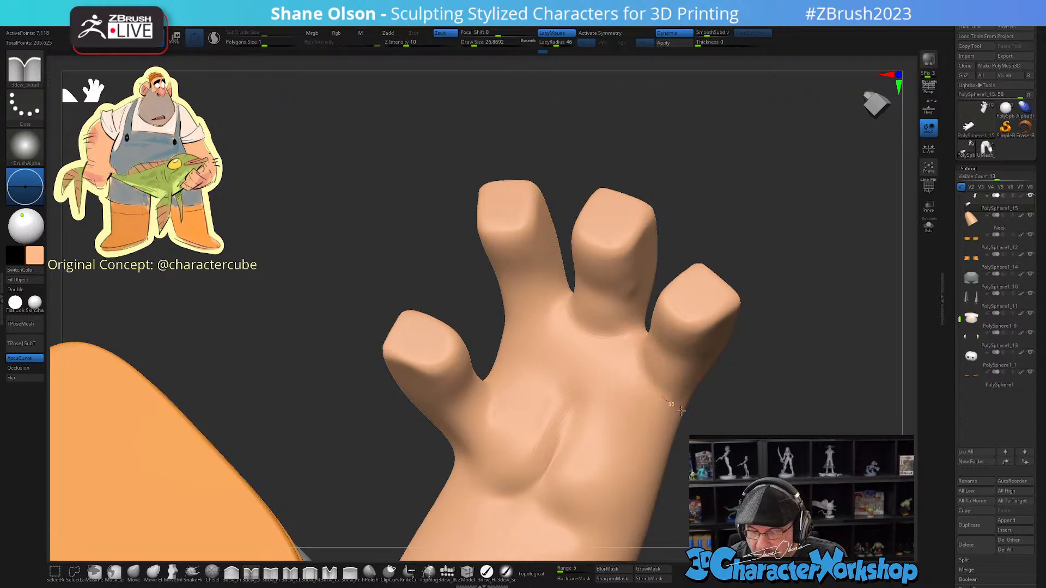
left_click_drag(532, 312, 574, 309)
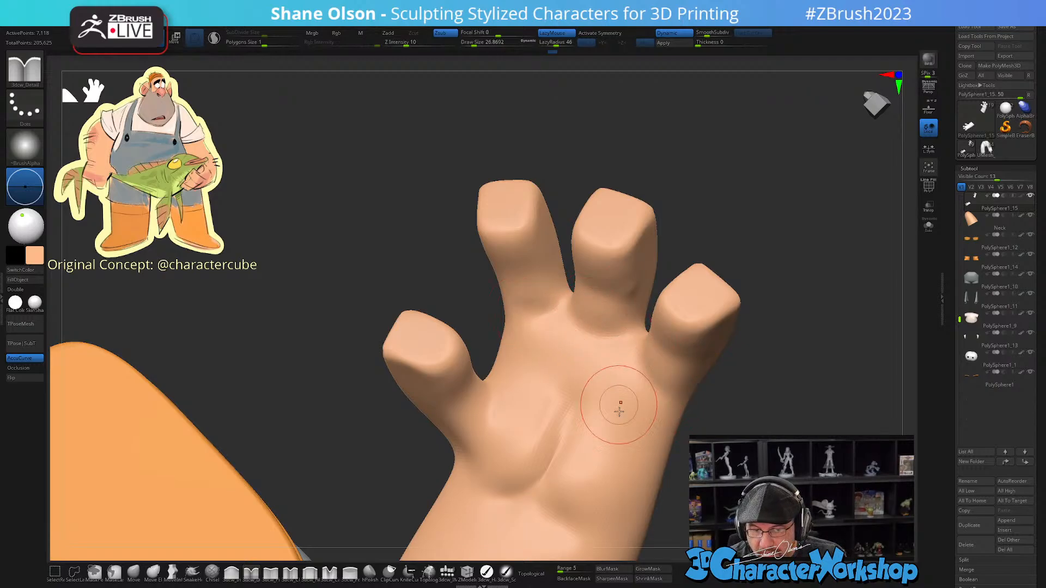
Step: Deepen the crease at the base of the finger nearest the thumb
mouse_move(619, 406)
right_mouse_down()
mouse_move(673, 408)
mouse_move(669, 423)
mouse_move(614, 426)
right_mouse_up()
mouse_move(592, 382)
right_mouse_down()
mouse_move(590, 369)
mouse_move(615, 359)
mouse_move(602, 345)
mouse_move(587, 367)
right_mouse_up()
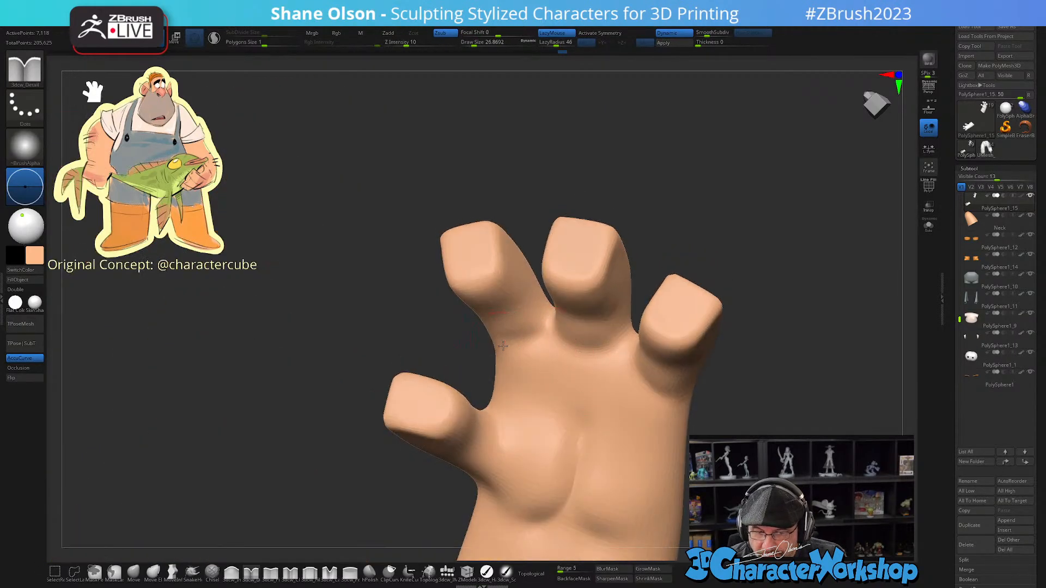
left_click_drag(502, 346, 549, 346)
right_click_drag(549, 347, 574, 344)
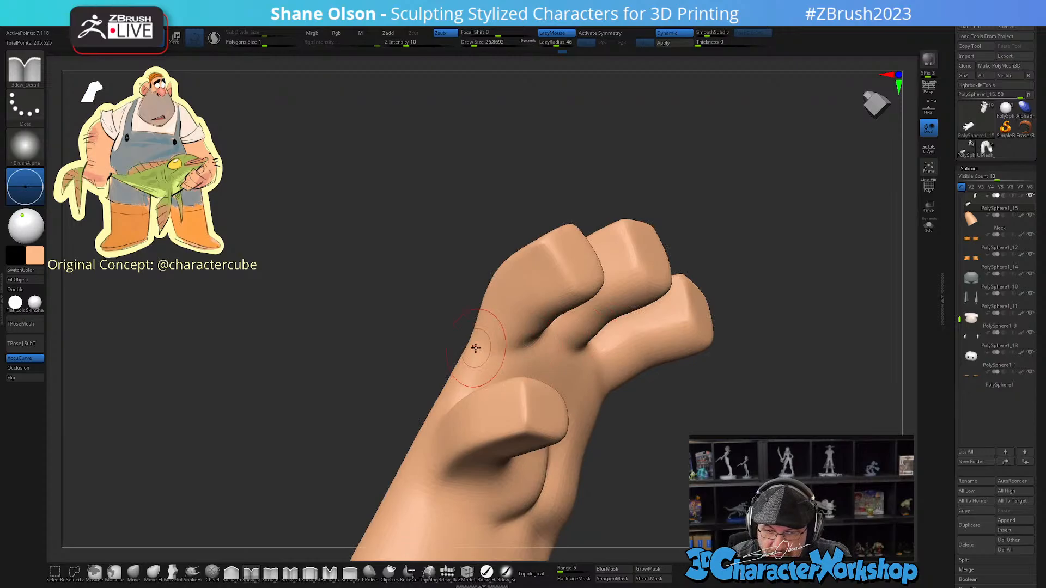
right_click_drag(476, 348, 622, 314)
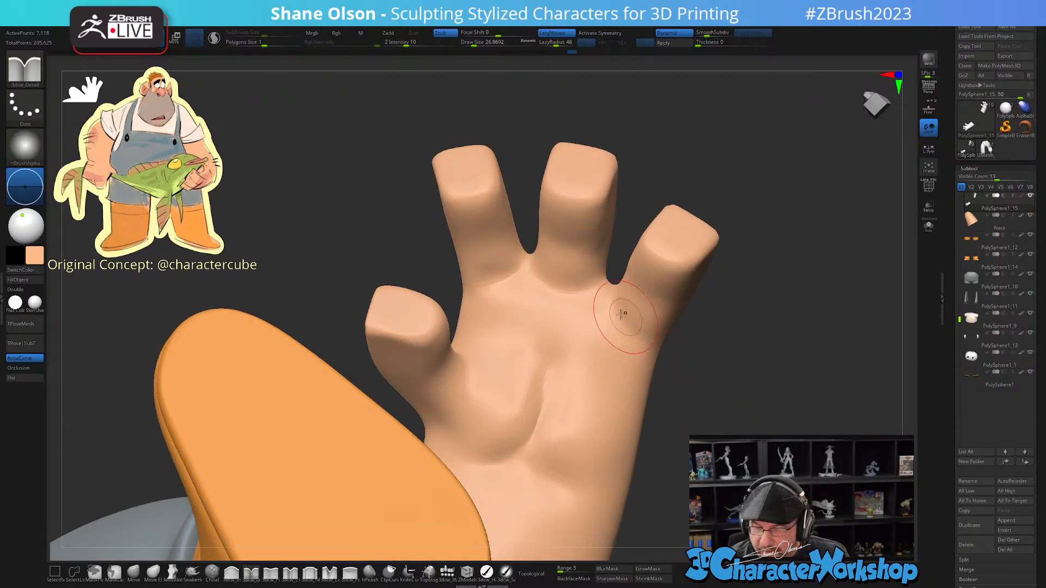
Step: Carve the wrist crease beneath the thumb pad and the outer palm pad
right_click_drag(674, 447, 590, 463)
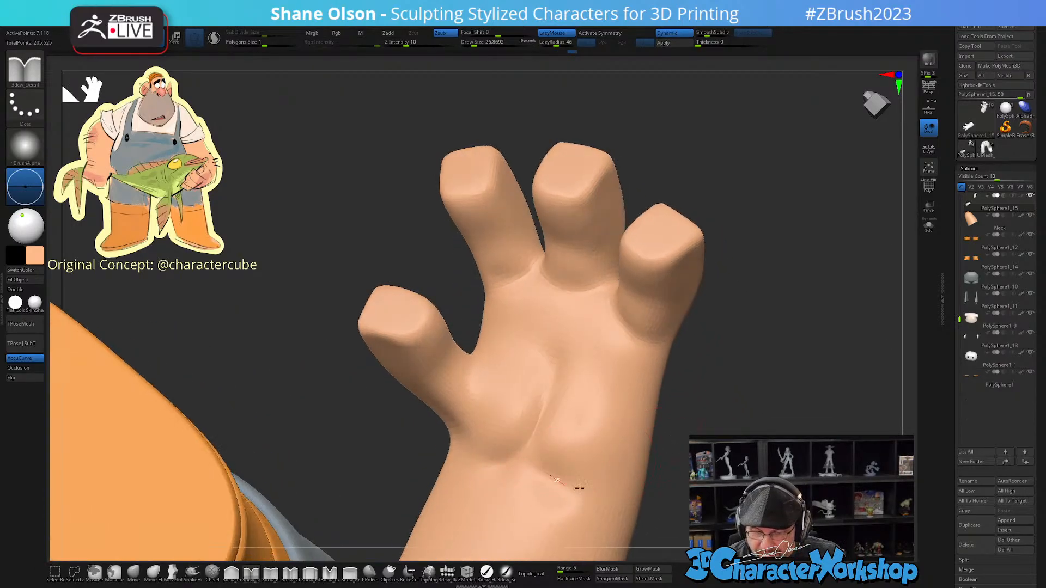
right_click_drag(667, 445, 695, 497)
mouse_move(497, 411)
right_mouse_down()
mouse_move(505, 422)
mouse_move(451, 443)
right_mouse_up()
left_click_drag(473, 458, 393, 422)
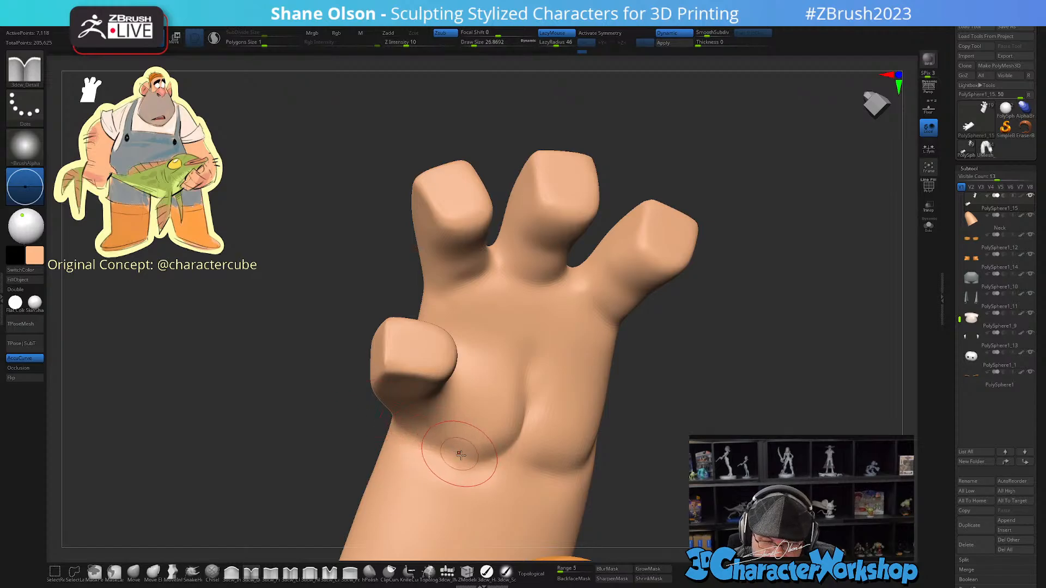
right_click_drag(678, 464, 651, 457)
left_click_drag(512, 458, 537, 462)
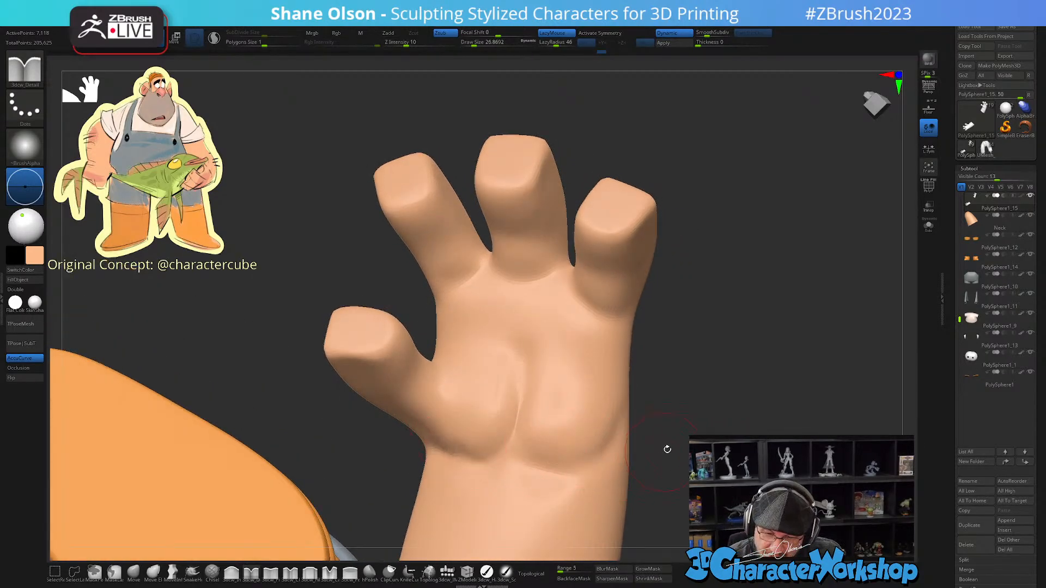
Step: Smooth the lower thumb pad and strengthen the wrist crease under the outer palm pad
left_click_drag(666, 449, 665, 428)
mouse_move(477, 445)
left_mouse_down("shift")
mouse_move(508, 443)
mouse_move(520, 408)
left_mouse_up("shift")
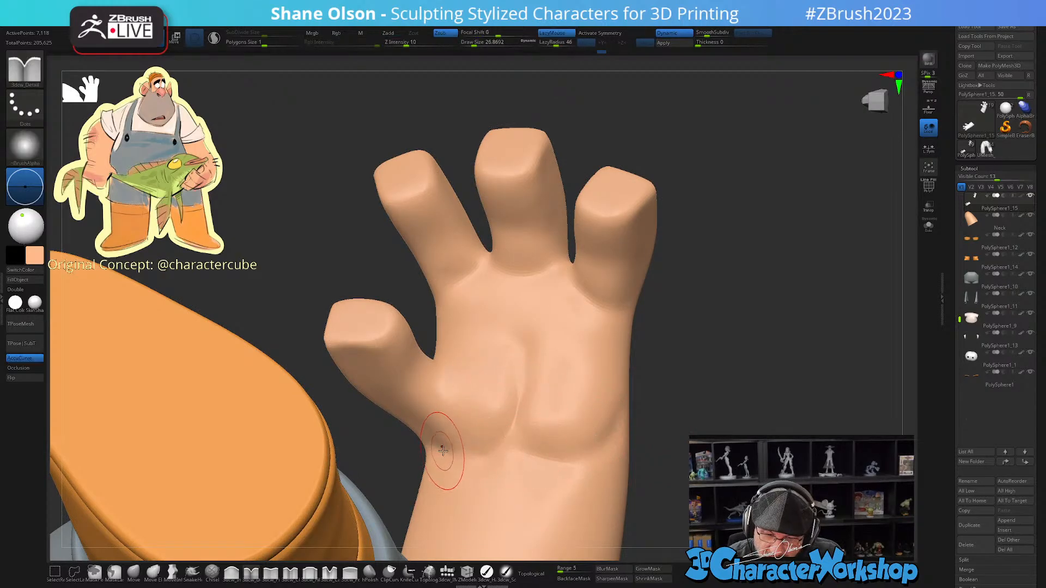
left_click_drag(529, 448, 591, 462)
left_click_drag(511, 455, 564, 463)
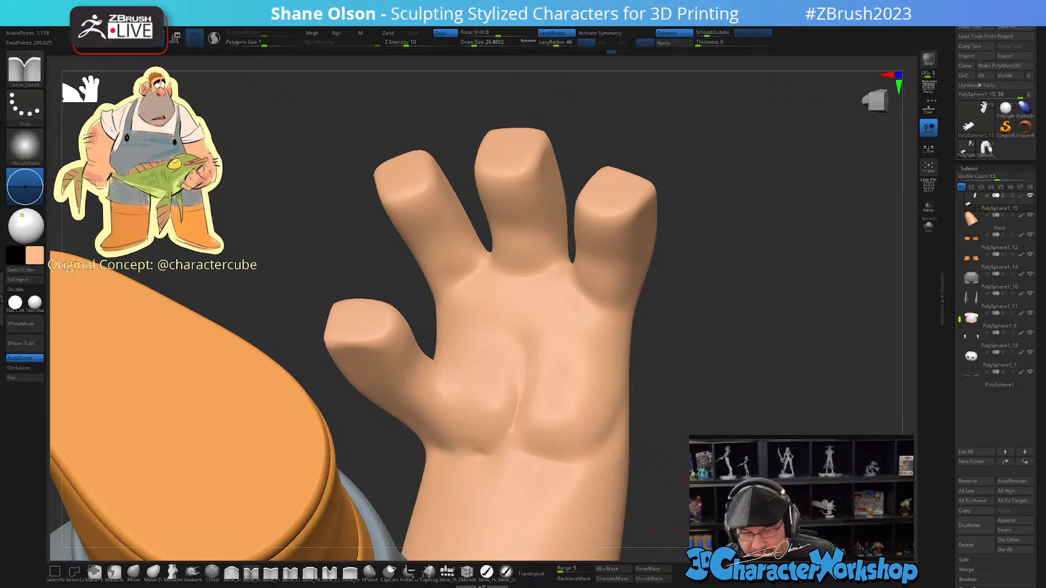
Step: Refine the crease under the thumb pad and smooth it where it meets the center of the wrist
mouse_move(662, 452)
left_mouse_down()
mouse_move(639, 470)
mouse_move(657, 442)
left_mouse_up()
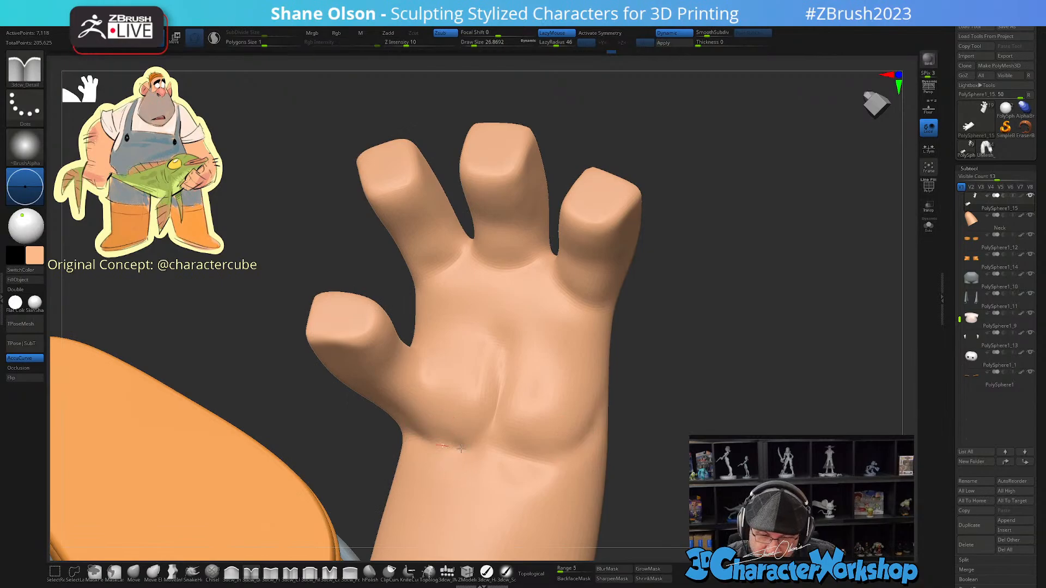
left_click_drag(455, 430, 470, 436, "shift")
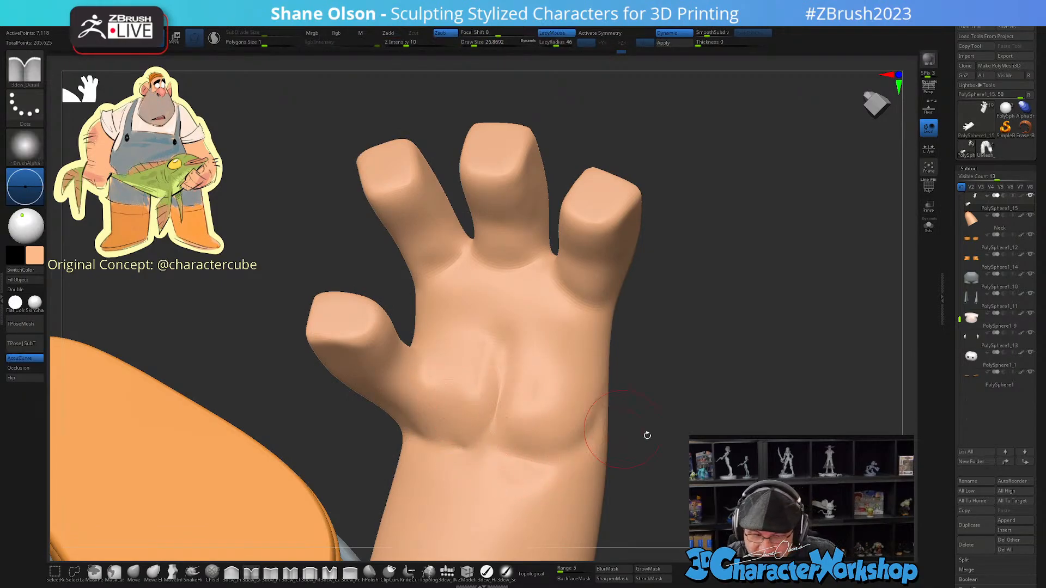
left_click_drag(647, 434, 644, 438)
left_click_drag(460, 436, 499, 440, "shift")
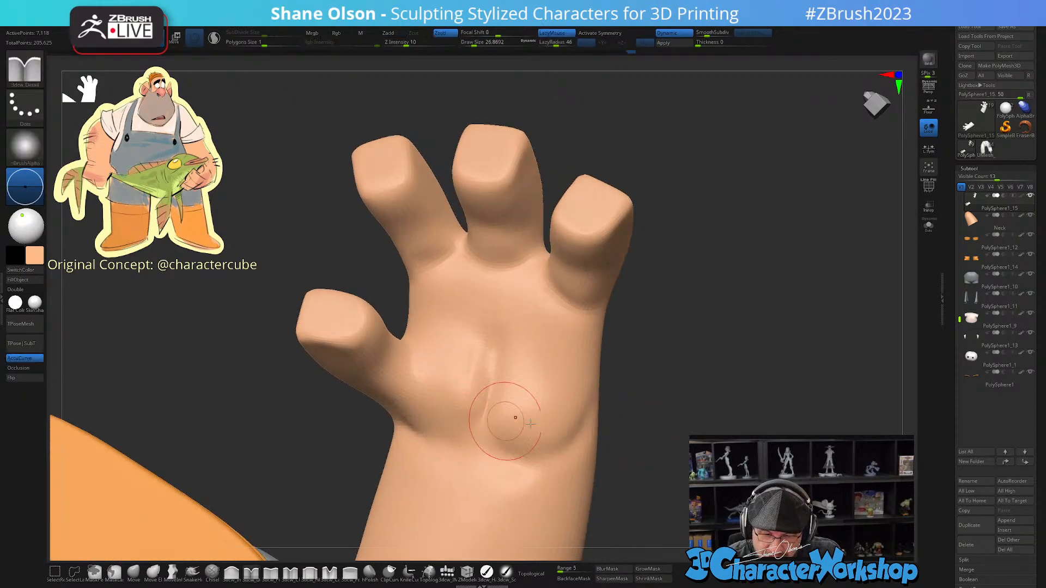
left_click_drag(659, 460, 637, 439)
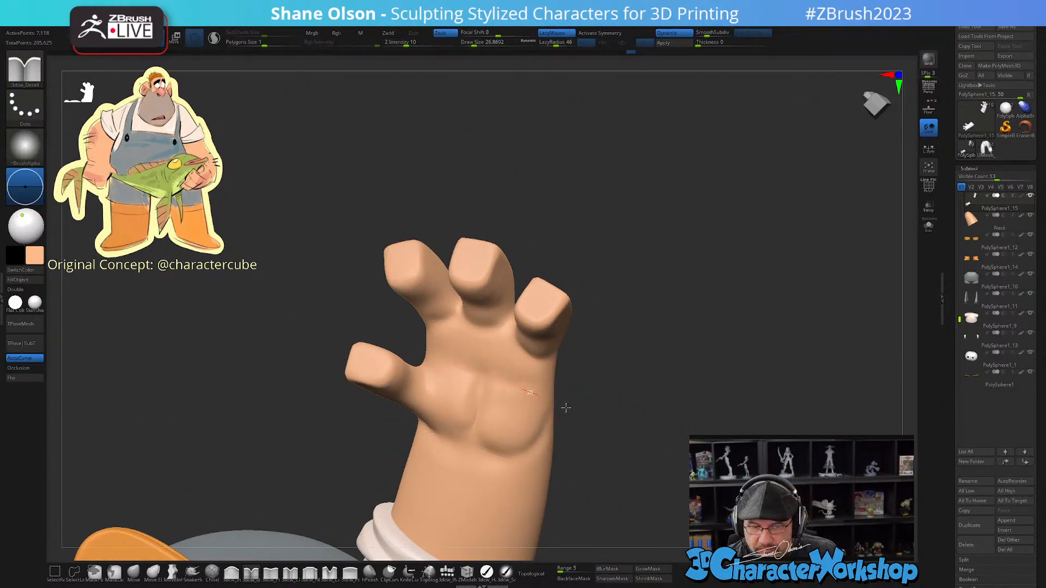
Step: Smooth the center of the palm and the upper edge of the outer palm pad
left_click_drag(622, 430, 477, 377)
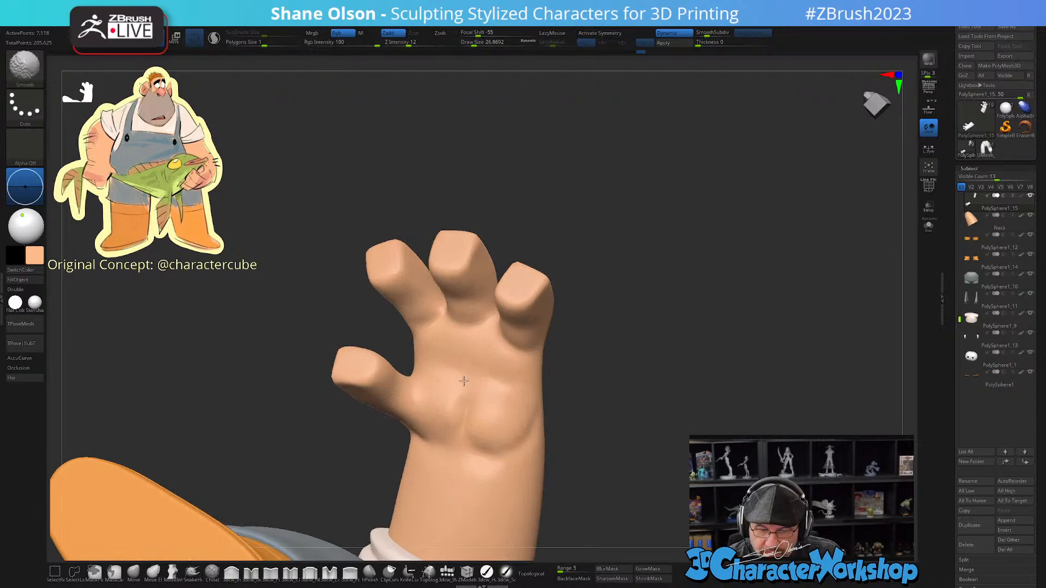
left_click_drag(432, 357, 561, 404)
mouse_move(632, 450)
left_mouse_down()
mouse_move(612, 439)
mouse_move(632, 448)
mouse_move(572, 446)
mouse_move(587, 423)
mouse_move(632, 471)
mouse_move(631, 447)
mouse_move(579, 402)
mouse_move(568, 472)
mouse_move(561, 458)
left_mouse_up()
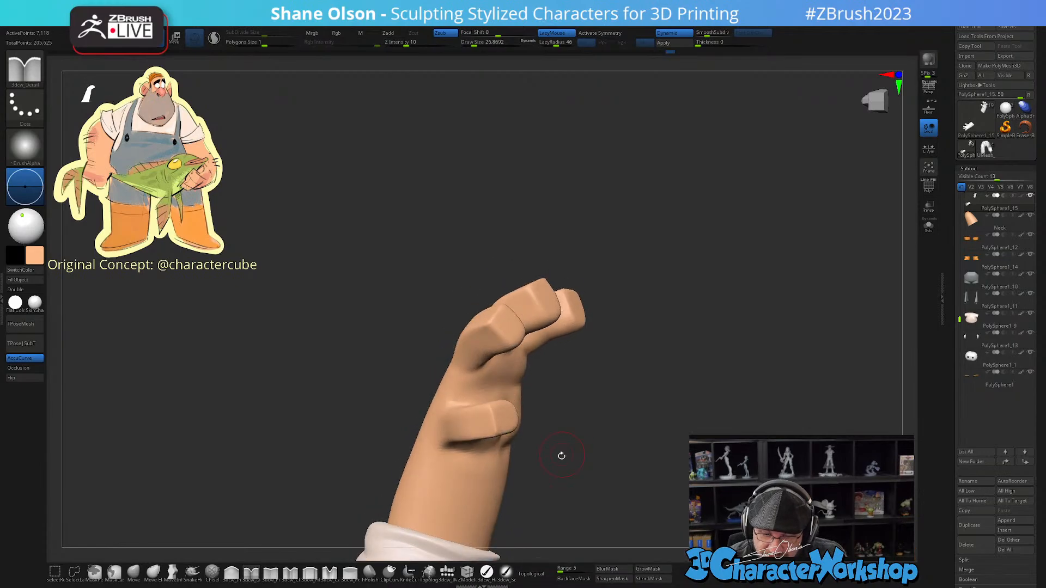
key("shift")
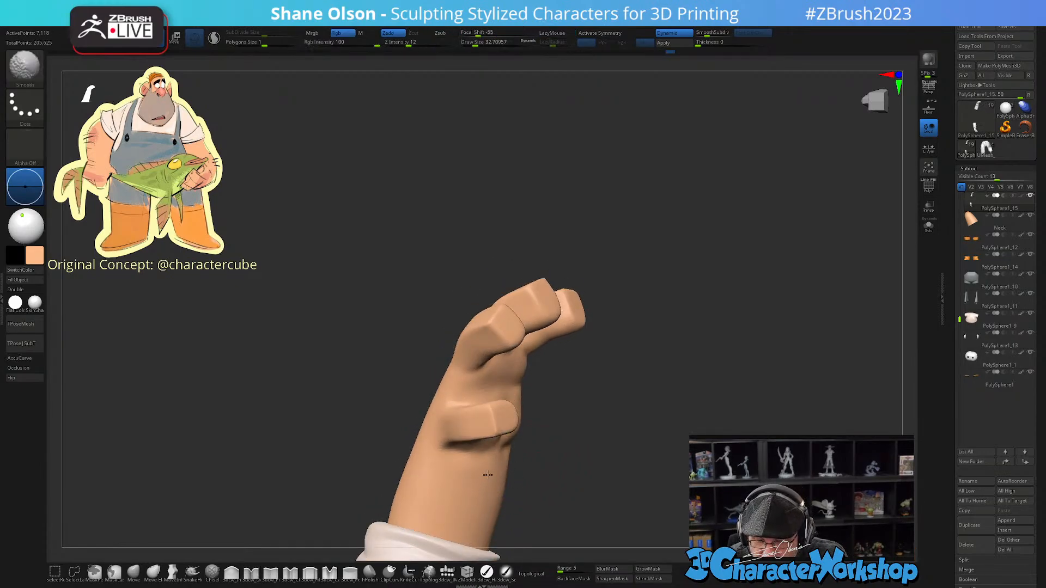
mouse_move(623, 474)
left_mouse_down()
mouse_move(656, 458)
mouse_move(607, 450)
mouse_move(644, 455)
mouse_move(612, 409)
mouse_move(605, 450)
mouse_move(630, 479)
mouse_move(668, 452)
mouse_move(643, 420)
mouse_move(632, 455)
mouse_move(657, 367)
mouse_move(649, 416)
mouse_move(692, 399)
left_mouse_up()
key("shift")
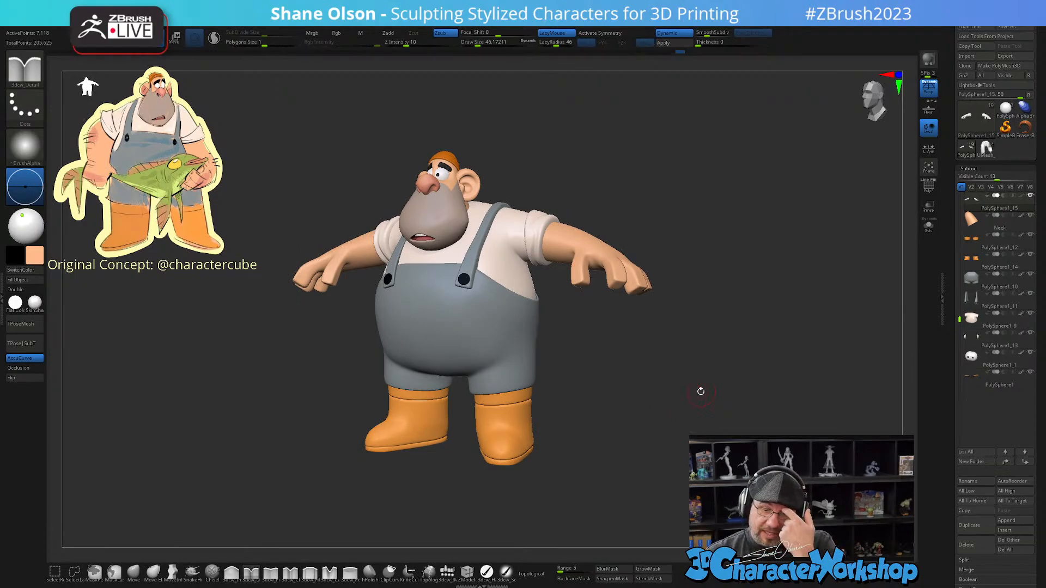
Step: Enlarge the draw size to about 65 and switch to the Move brush to work around the thumb base
left_click_drag(688, 391, 801, 386, "alt")
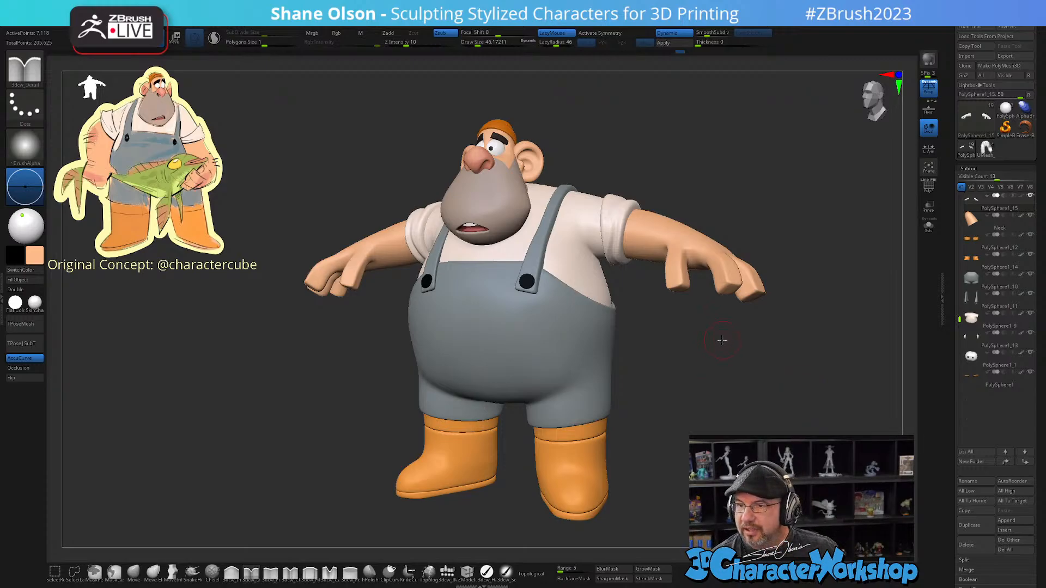
left_click_drag(721, 338, 703, 408, "alt")
mouse_move(724, 250)
left_mouse_down()
mouse_move(700, 294)
mouse_move(685, 275)
mouse_move(685, 299)
left_mouse_up()
right_click_drag(686, 300, 684, 297)
key("]")
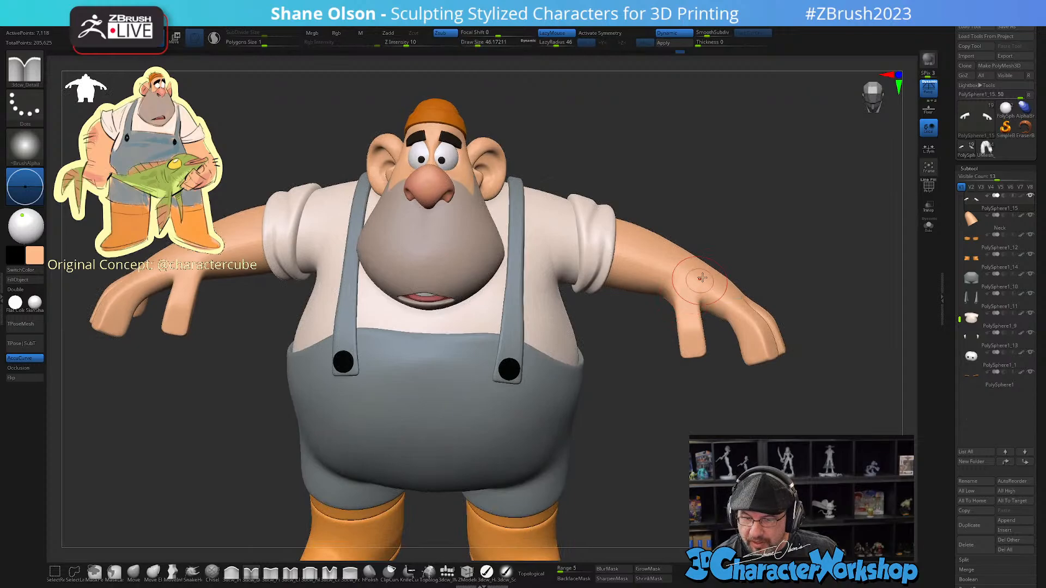
key("s")
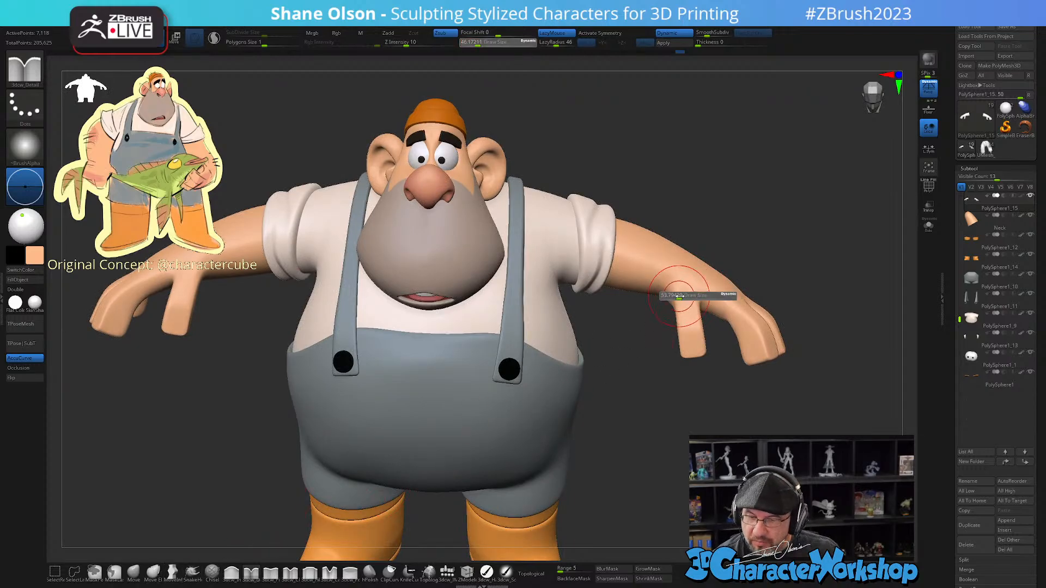
left_click_drag(677, 298, 681, 297)
right_click_drag(662, 296, 679, 304)
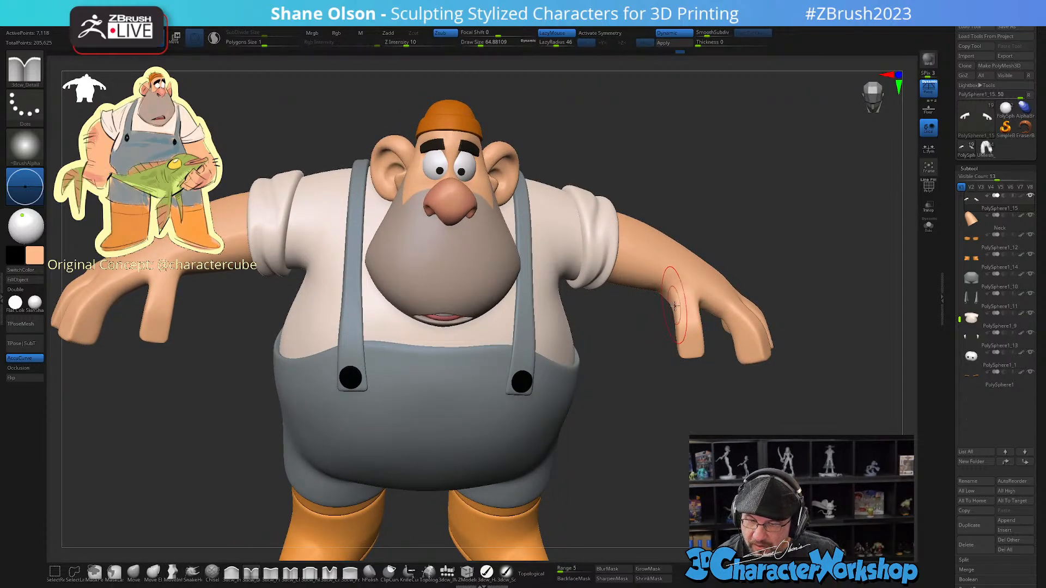
left_click(134, 574)
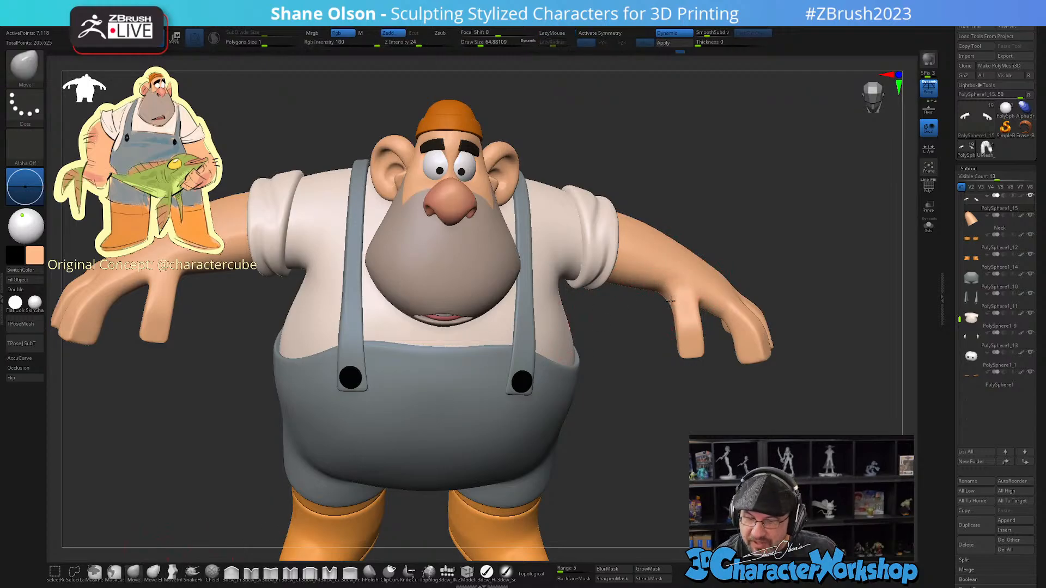
right_click_drag(673, 300, 717, 264)
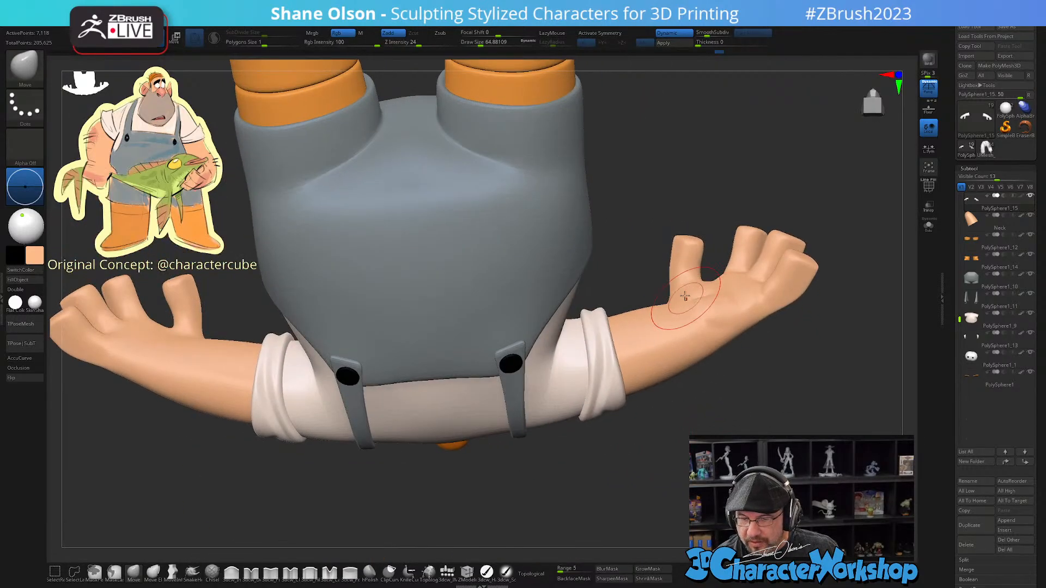
right_click_drag(705, 227, 690, 267)
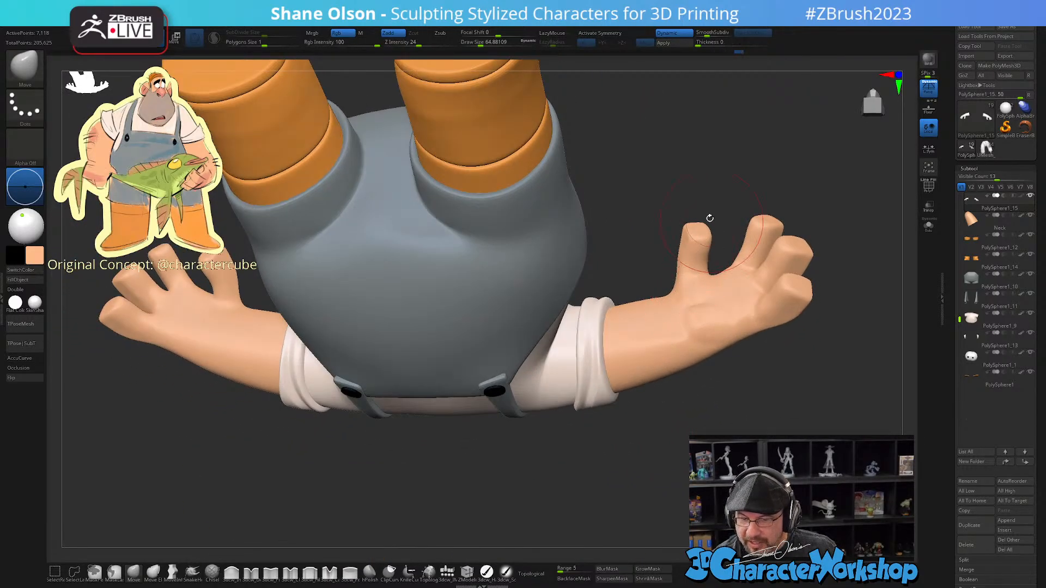
mouse_move(707, 222)
right_mouse_down()
mouse_move(722, 224)
mouse_move(719, 367)
mouse_move(740, 371)
mouse_move(745, 414)
mouse_move(729, 433)
right_mouse_up()
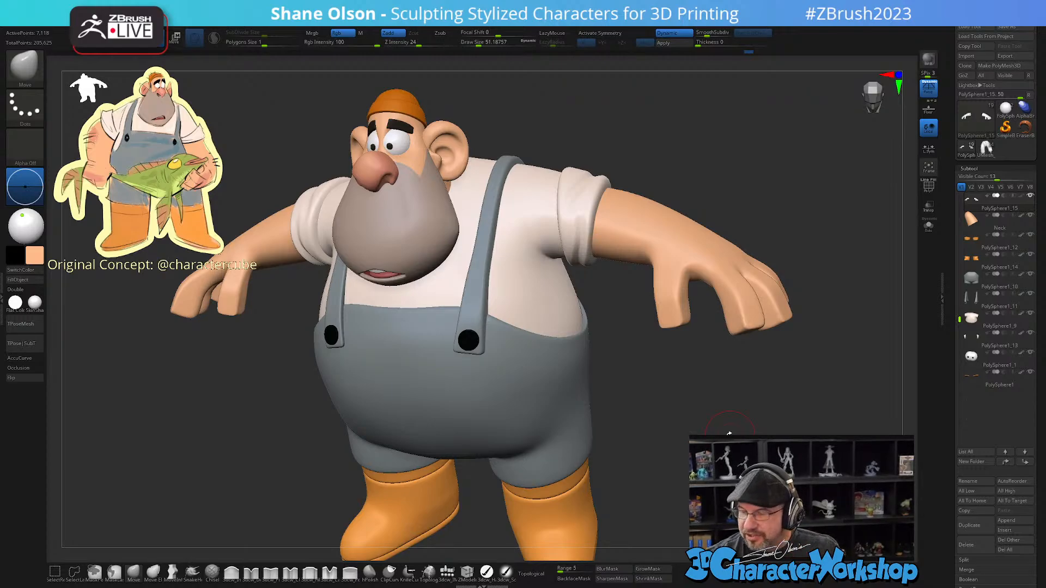
Step: Set the Move brush's draw size to about 101 for broader adjustments to the character
mouse_move(718, 423)
right_mouse_down()
mouse_move(751, 374)
mouse_move(754, 396)
mouse_move(750, 384)
mouse_move(726, 400)
mouse_move(720, 432)
right_mouse_up()
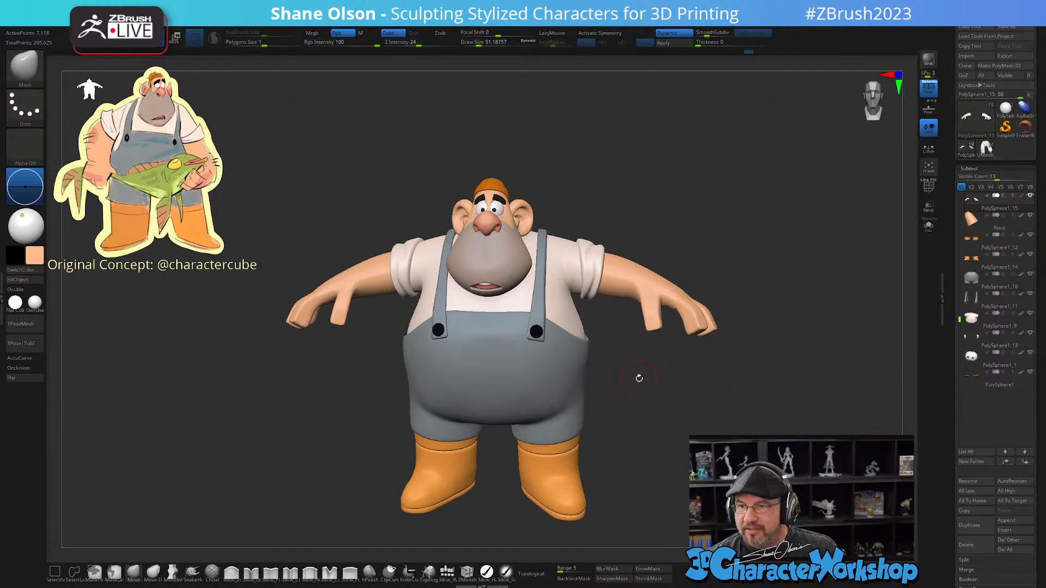
mouse_move(670, 397)
right_mouse_down("ctrl")
mouse_move(719, 411)
mouse_move(719, 401)
right_mouse_up("ctrl")
key("s")
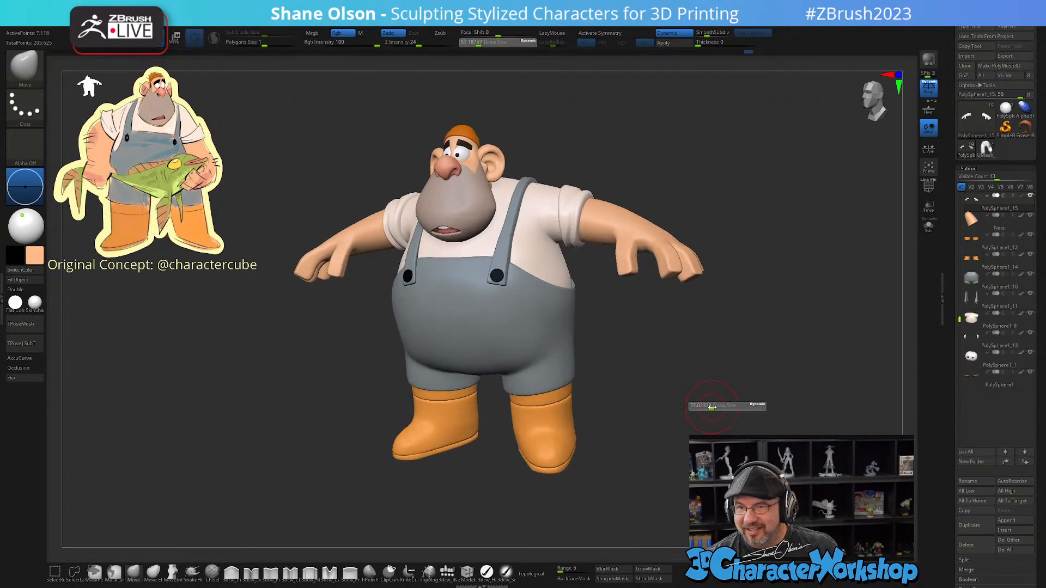
left_click_drag(712, 407, 715, 406)
mouse_move(649, 378)
right_mouse_down()
mouse_move(661, 365)
mouse_move(661, 385)
right_mouse_up()
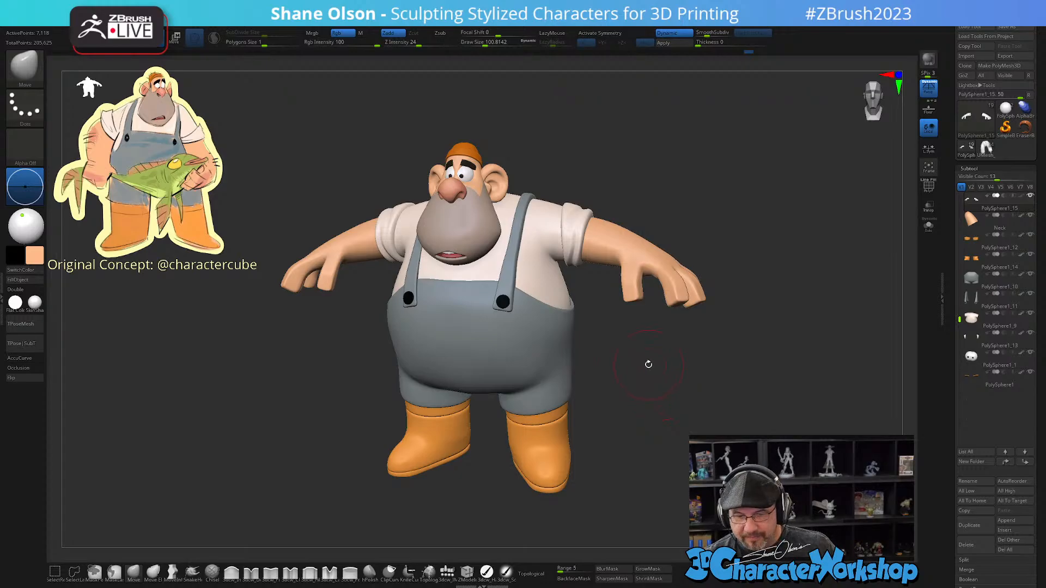
right_click_drag(649, 361, 698, 399)
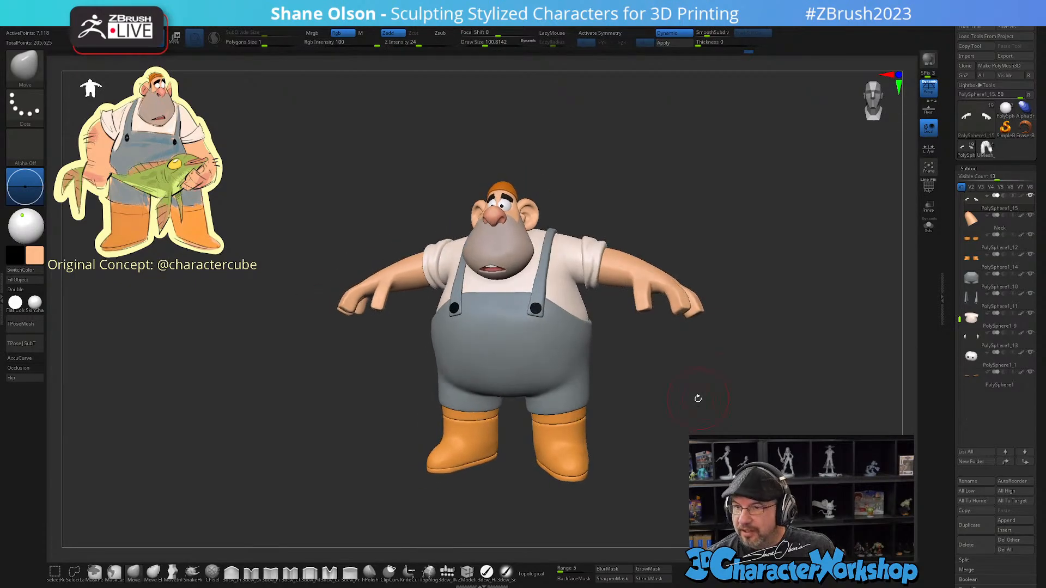